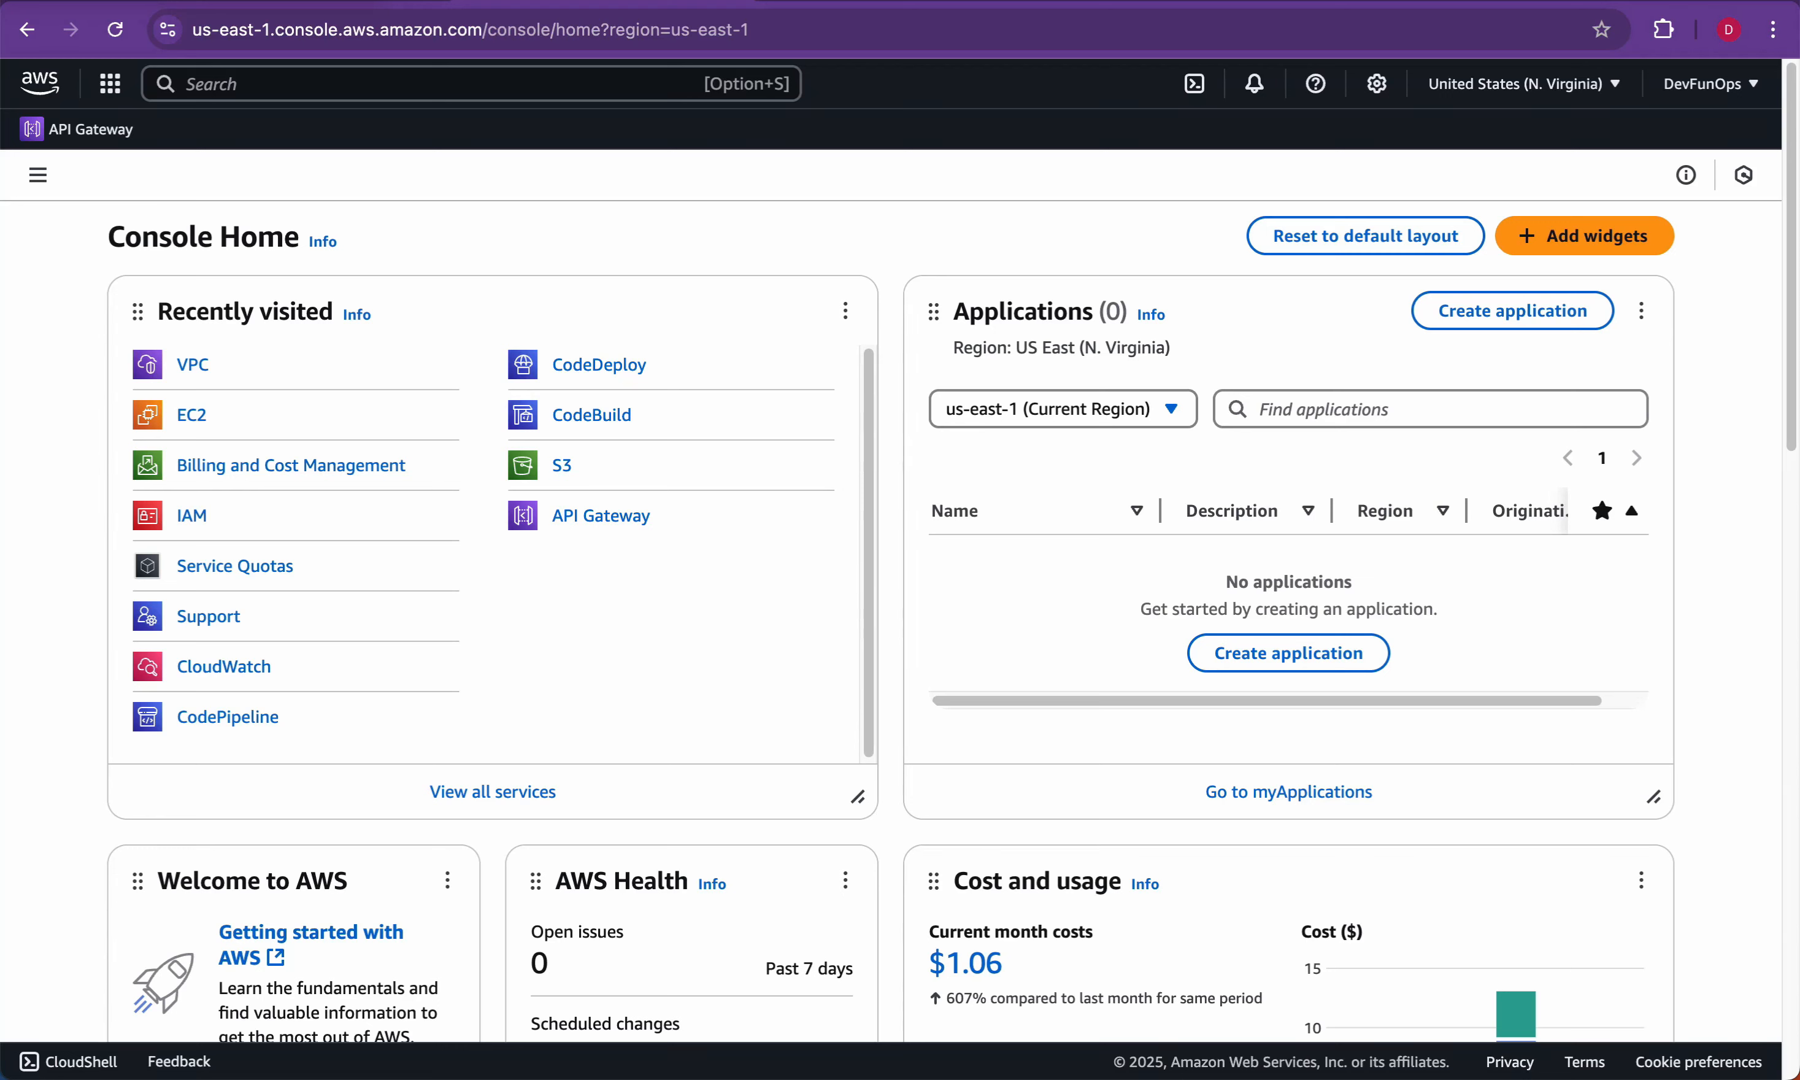
# Step: Switch to the VPC architecture diagram in Preview
pyautogui.hotkey('alt', 's')
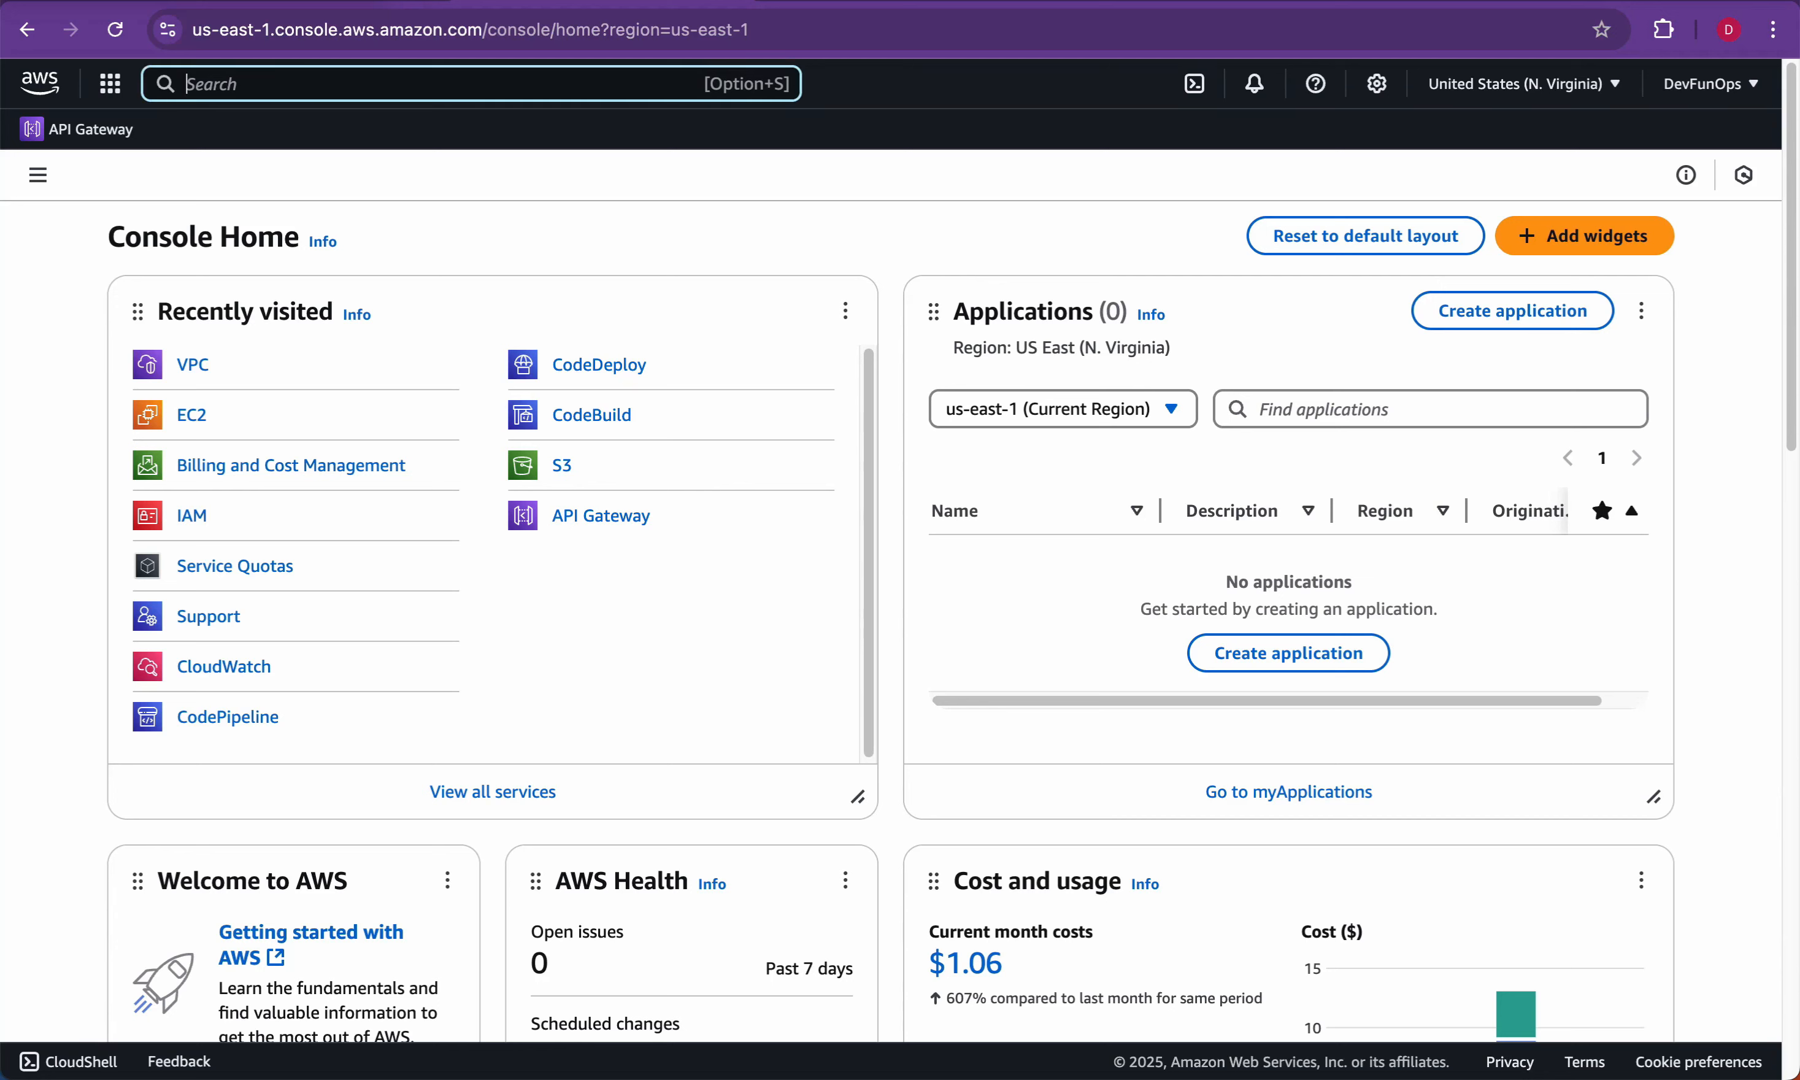
pyautogui.press('super+Tab')
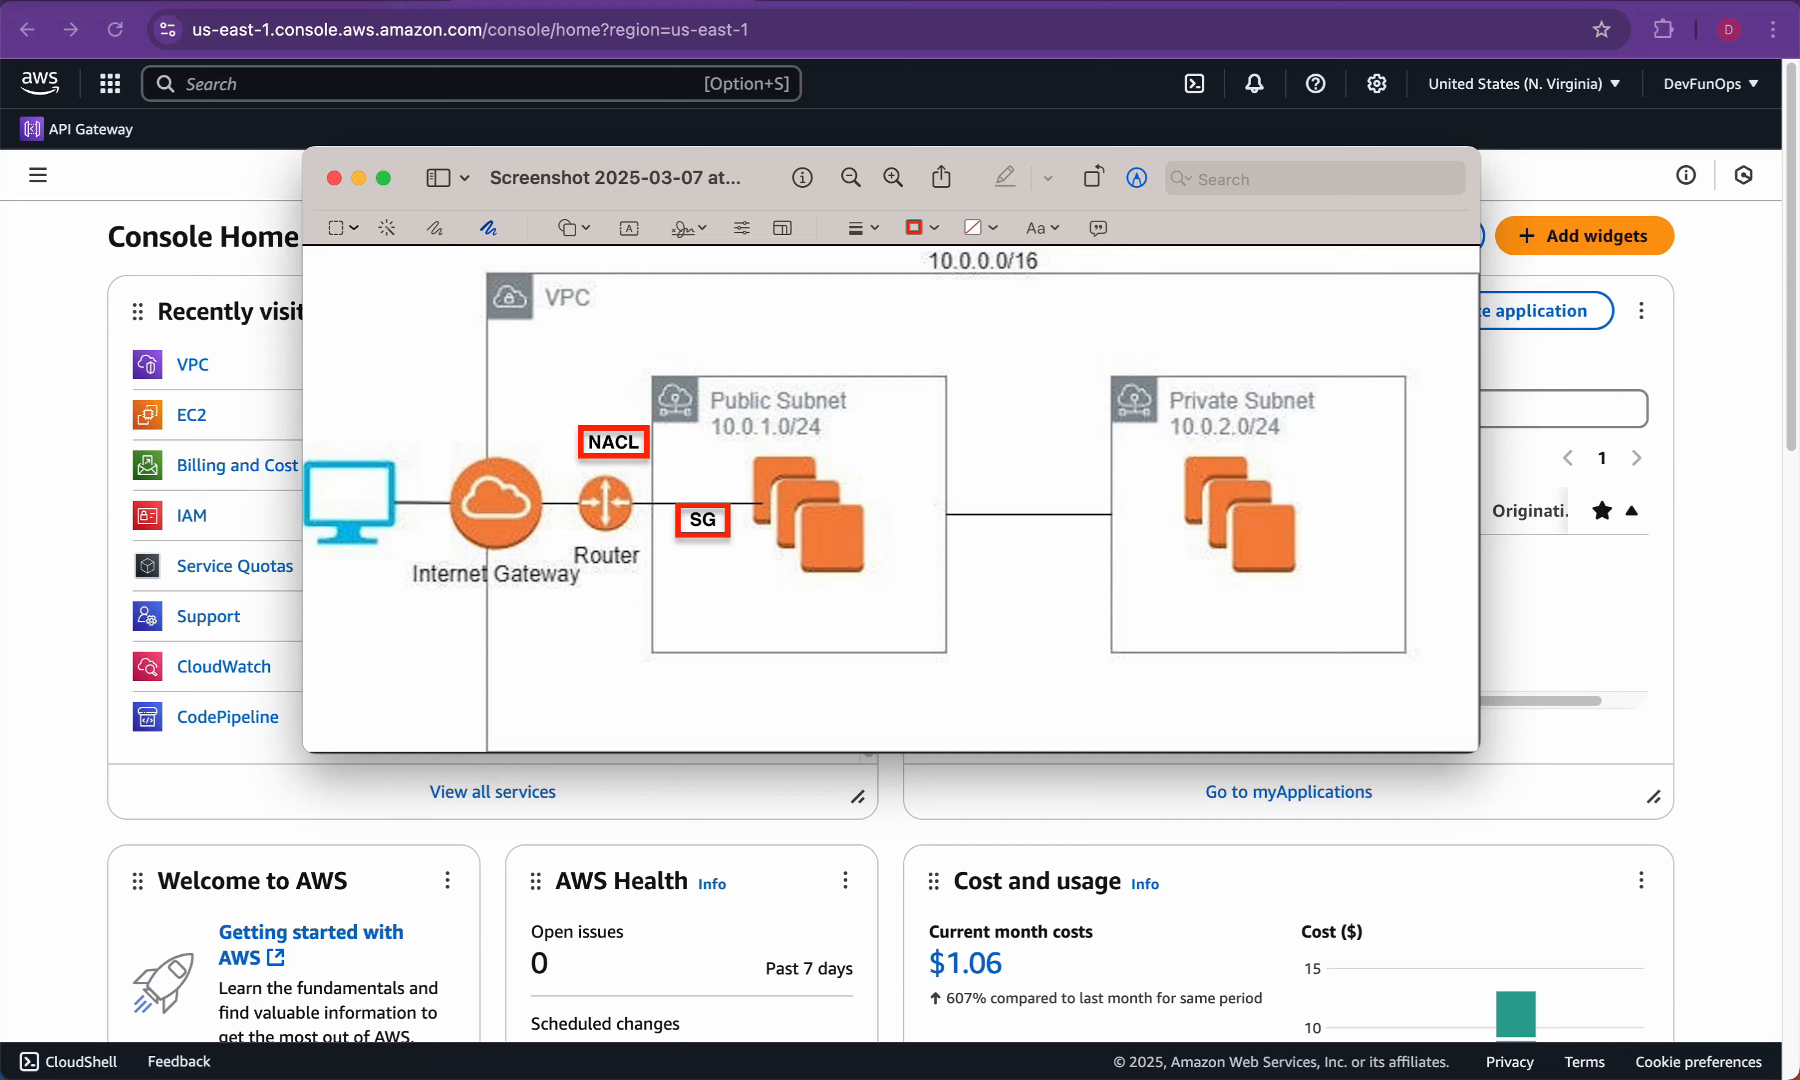
# Step: Sketch the traffic path from the computer through the internet gateway and router to the public and private subnet instances
pyautogui.moveTo(342, 462)
pyautogui.mouseDown()
pyautogui.moveTo(438, 407)
pyautogui.moveTo(480, 467)
pyautogui.mouseUp()
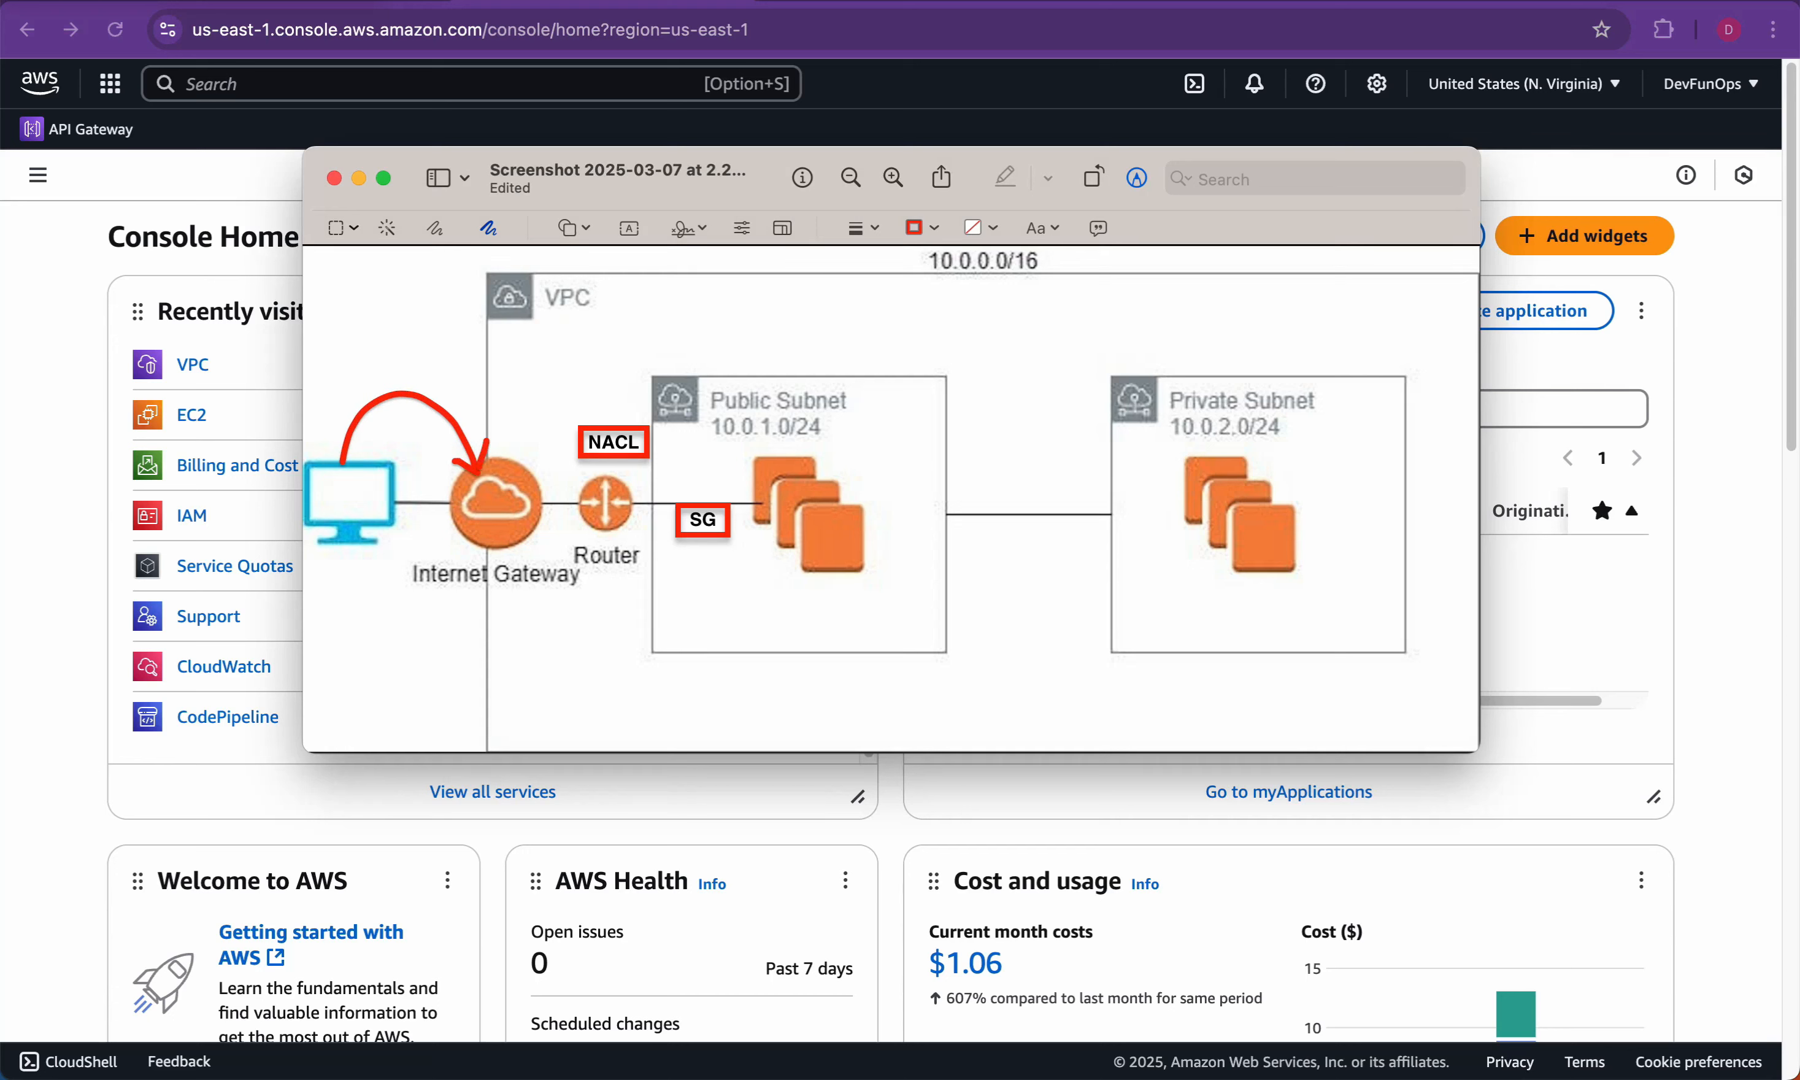
pyautogui.moveTo(475, 545)
pyautogui.mouseDown()
pyautogui.moveTo(520, 649)
pyautogui.moveTo(577, 541)
pyautogui.moveTo(575, 559)
pyautogui.moveTo(584, 544)
pyautogui.moveTo(808, 599)
pyautogui.moveTo(811, 570)
pyautogui.mouseUp()
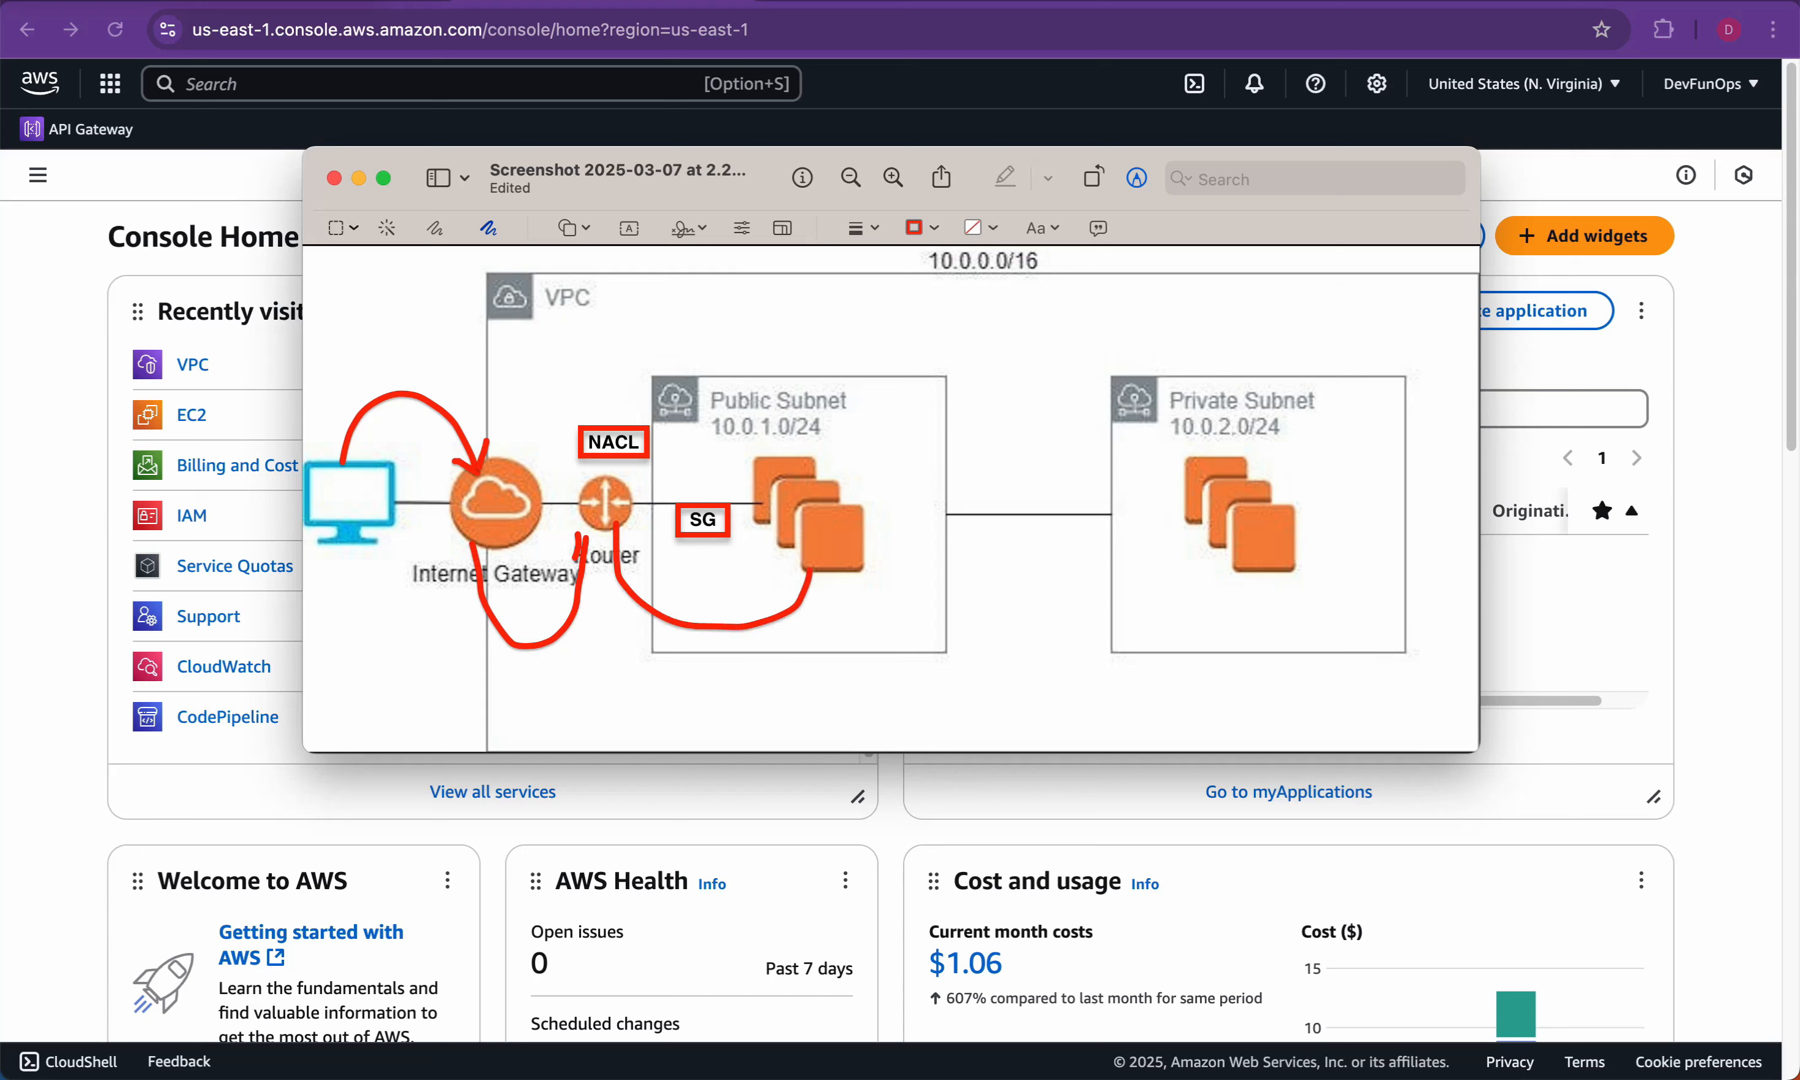
pyautogui.moveTo(623, 515)
pyautogui.mouseDown()
pyautogui.moveTo(669, 636)
pyautogui.moveTo(1143, 592)
pyautogui.moveTo(1191, 529)
pyautogui.mouseUp()
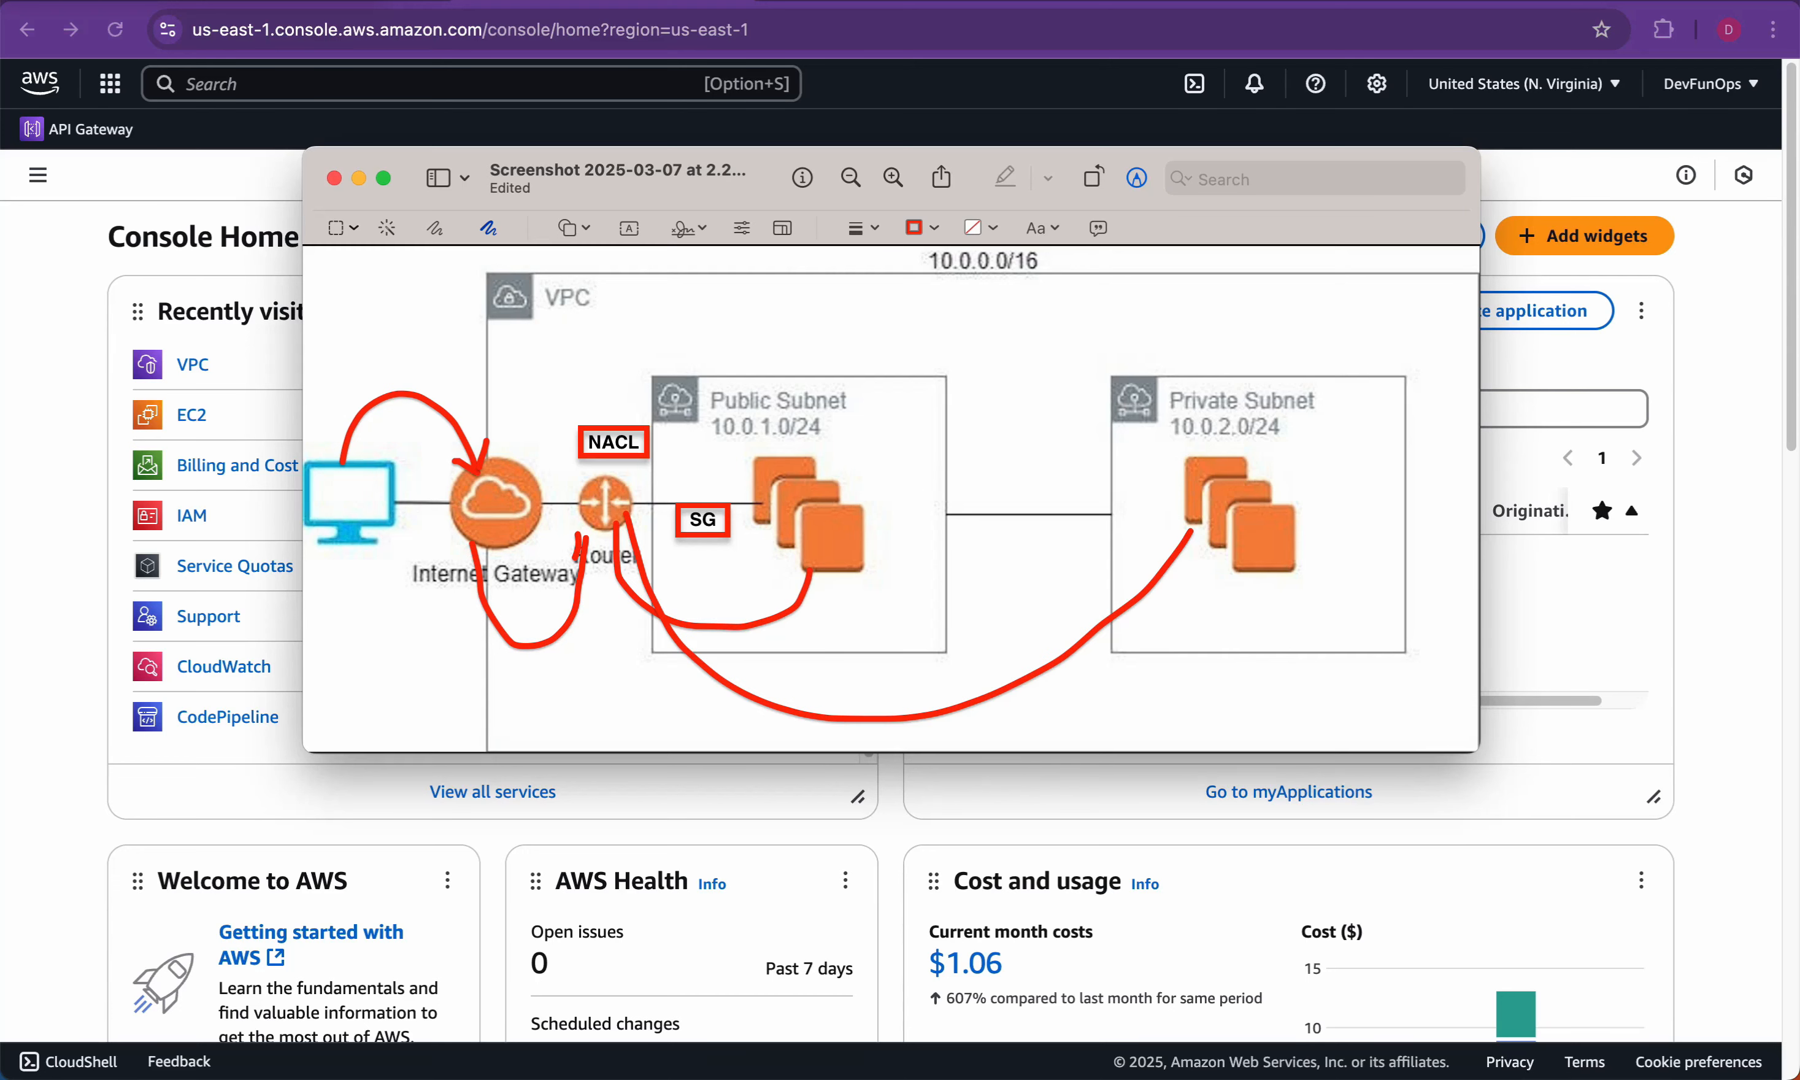
# Step: Draw check marks beside the NACL, SG, both subnet names, both subnet CIDR ranges and the VPC range 10.0.0.0/16
pyautogui.moveTo(589, 409); pyautogui.dragTo(619, 389)
pyautogui.moveTo(682, 487); pyautogui.dragTo(729, 452)
pyautogui.moveTo(758, 380); pyautogui.dragTo(794, 365)
pyautogui.moveTo(1217, 373); pyautogui.dragTo(1250, 358)
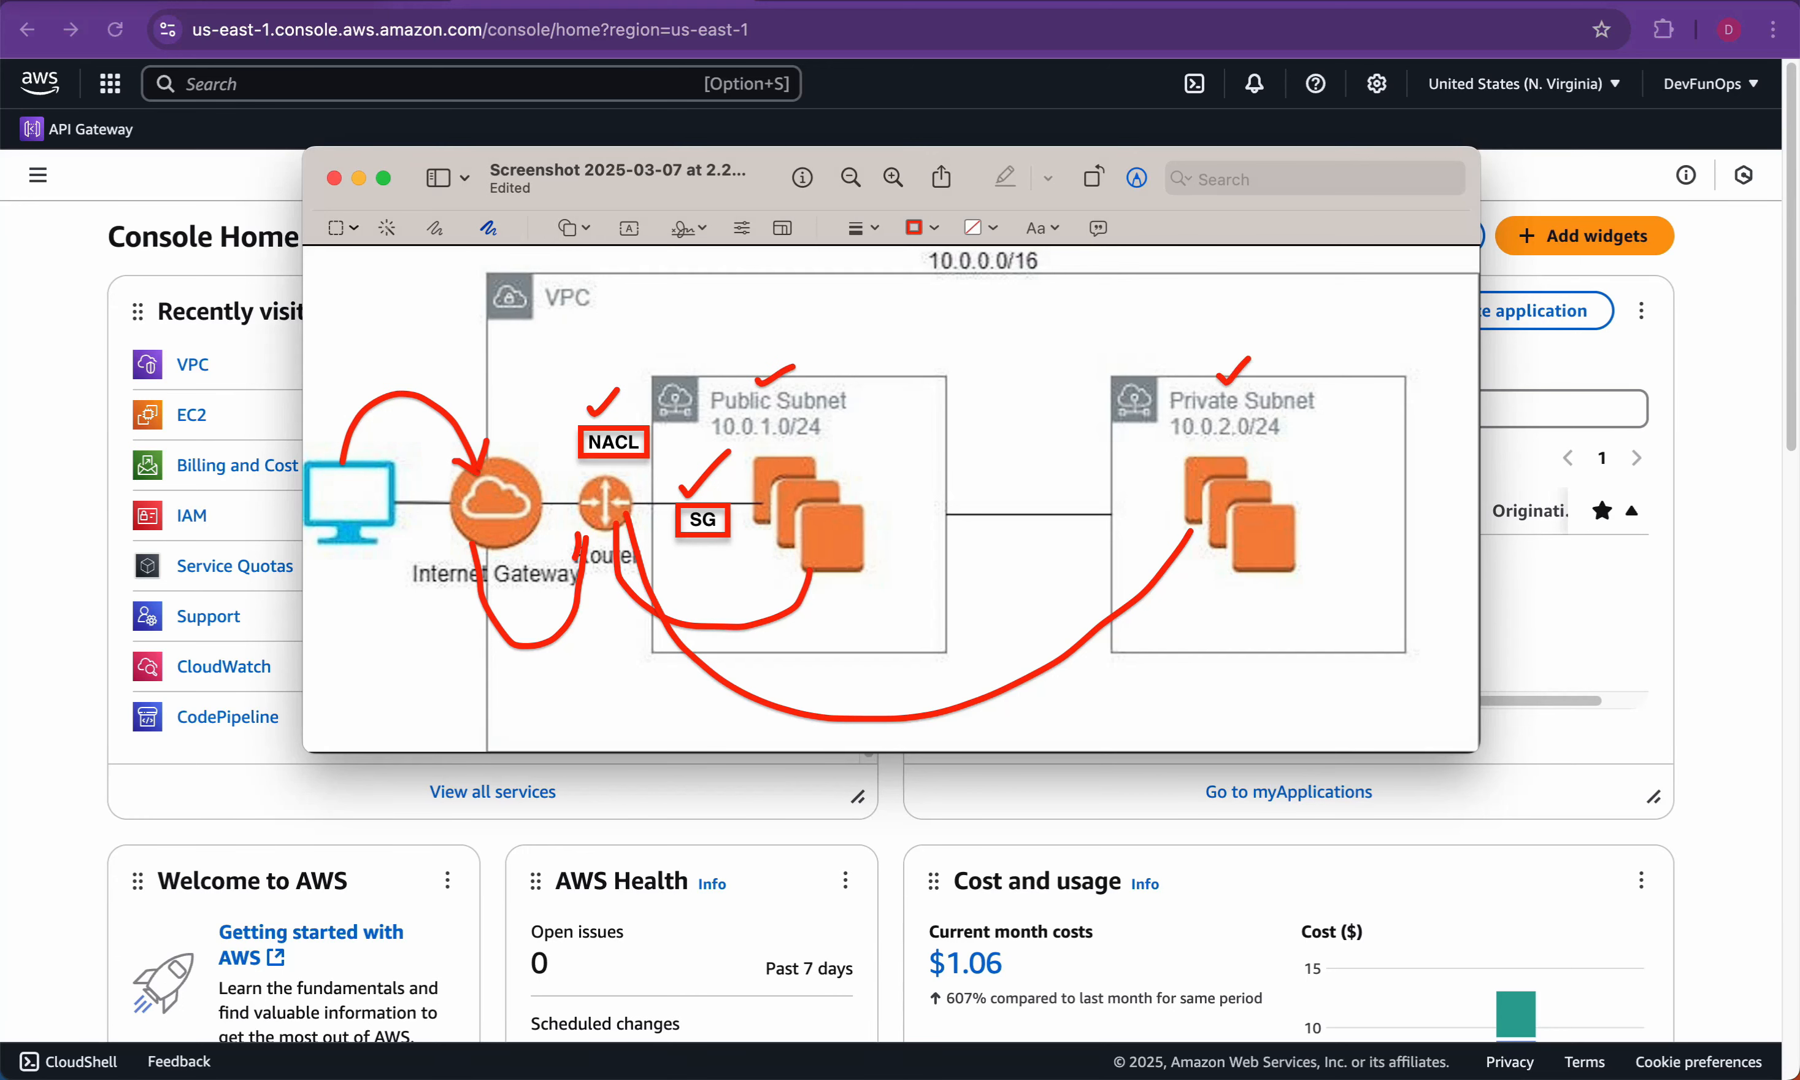
pyautogui.moveTo(824, 422); pyautogui.dragTo(866, 395)
pyautogui.moveTo(1286, 429); pyautogui.dragTo(1335, 383)
pyautogui.moveTo(1051, 255); pyautogui.dragTo(1107, 253)
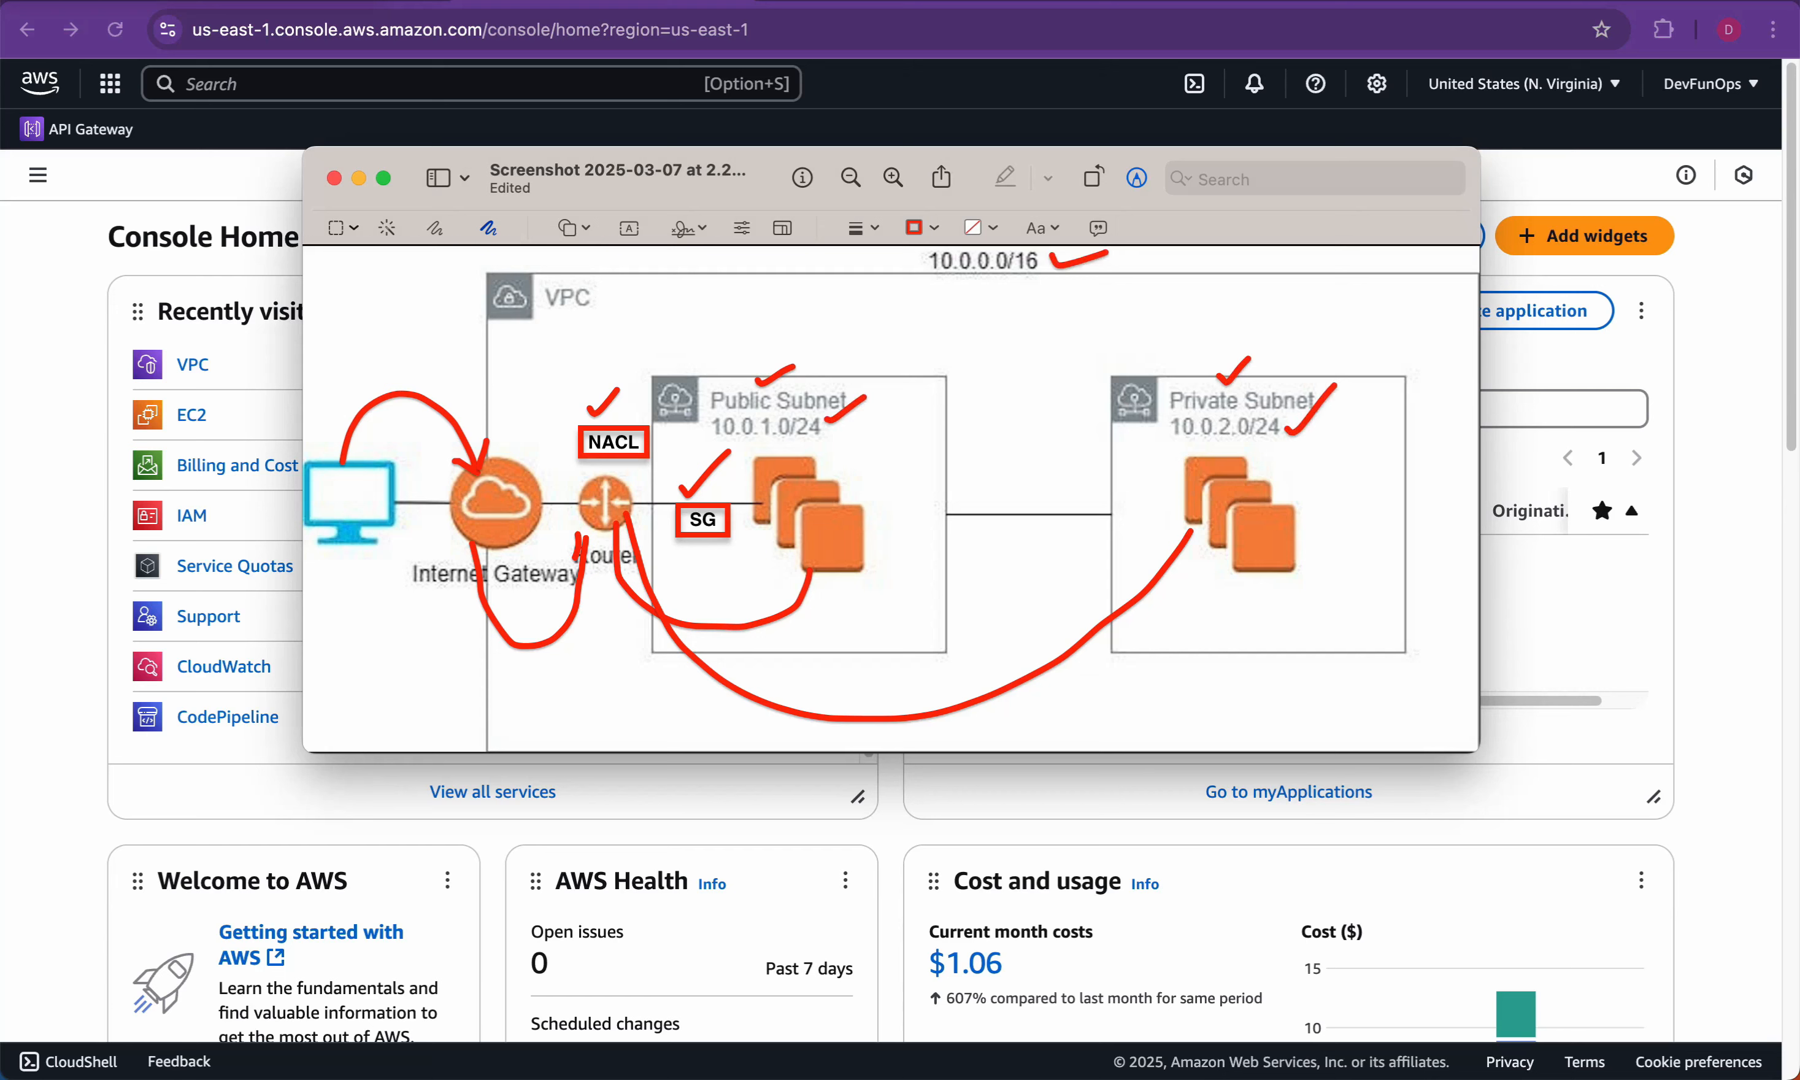
# Step: Undo the check marks and traffic path sketched on the diagram
pyautogui.press('super+z')
pyautogui.press('super+z')
pyautogui.press('super+z')
pyautogui.press('super+z')
pyautogui.press('super+z')
pyautogui.press('super+z')
pyautogui.press('super+z')
pyautogui.press('super+z')
pyautogui.press('super+z')
pyautogui.press('super+z')
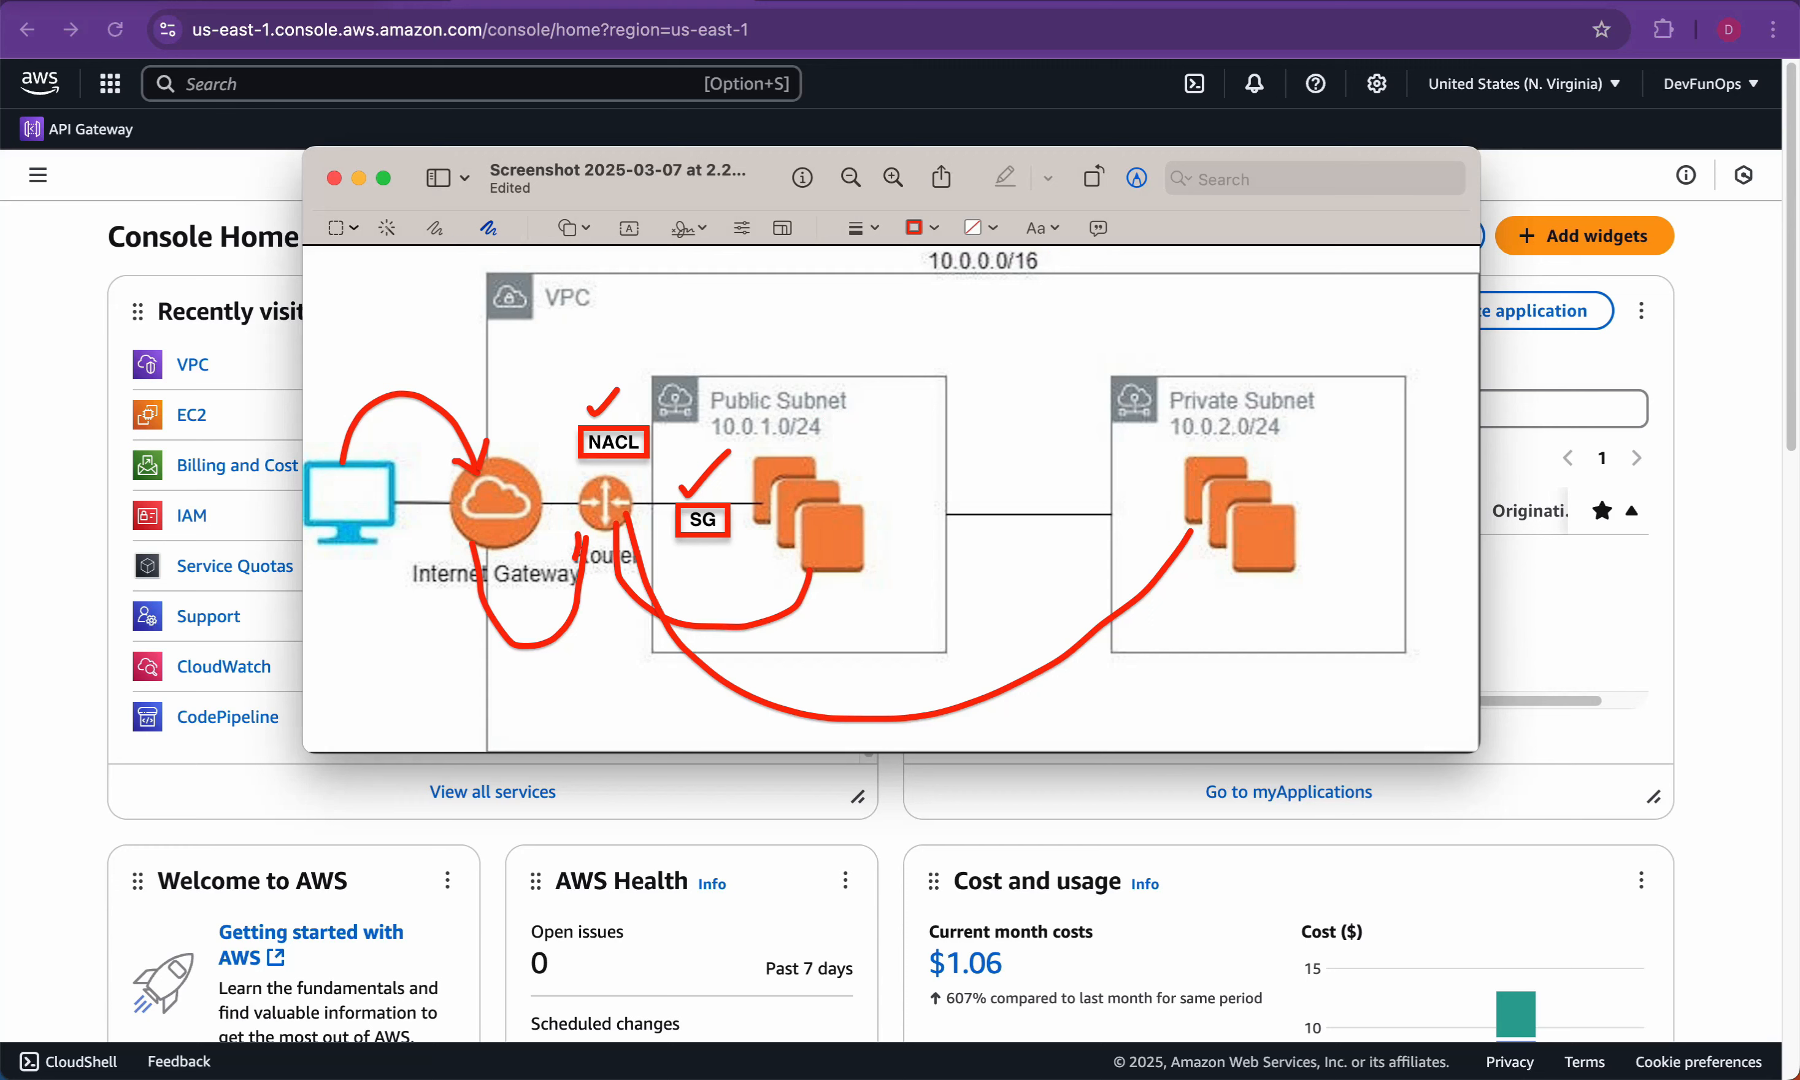
pyautogui.press('super+z')
pyautogui.press('super+z')
pyautogui.press('super+z')
pyautogui.press('super+z')
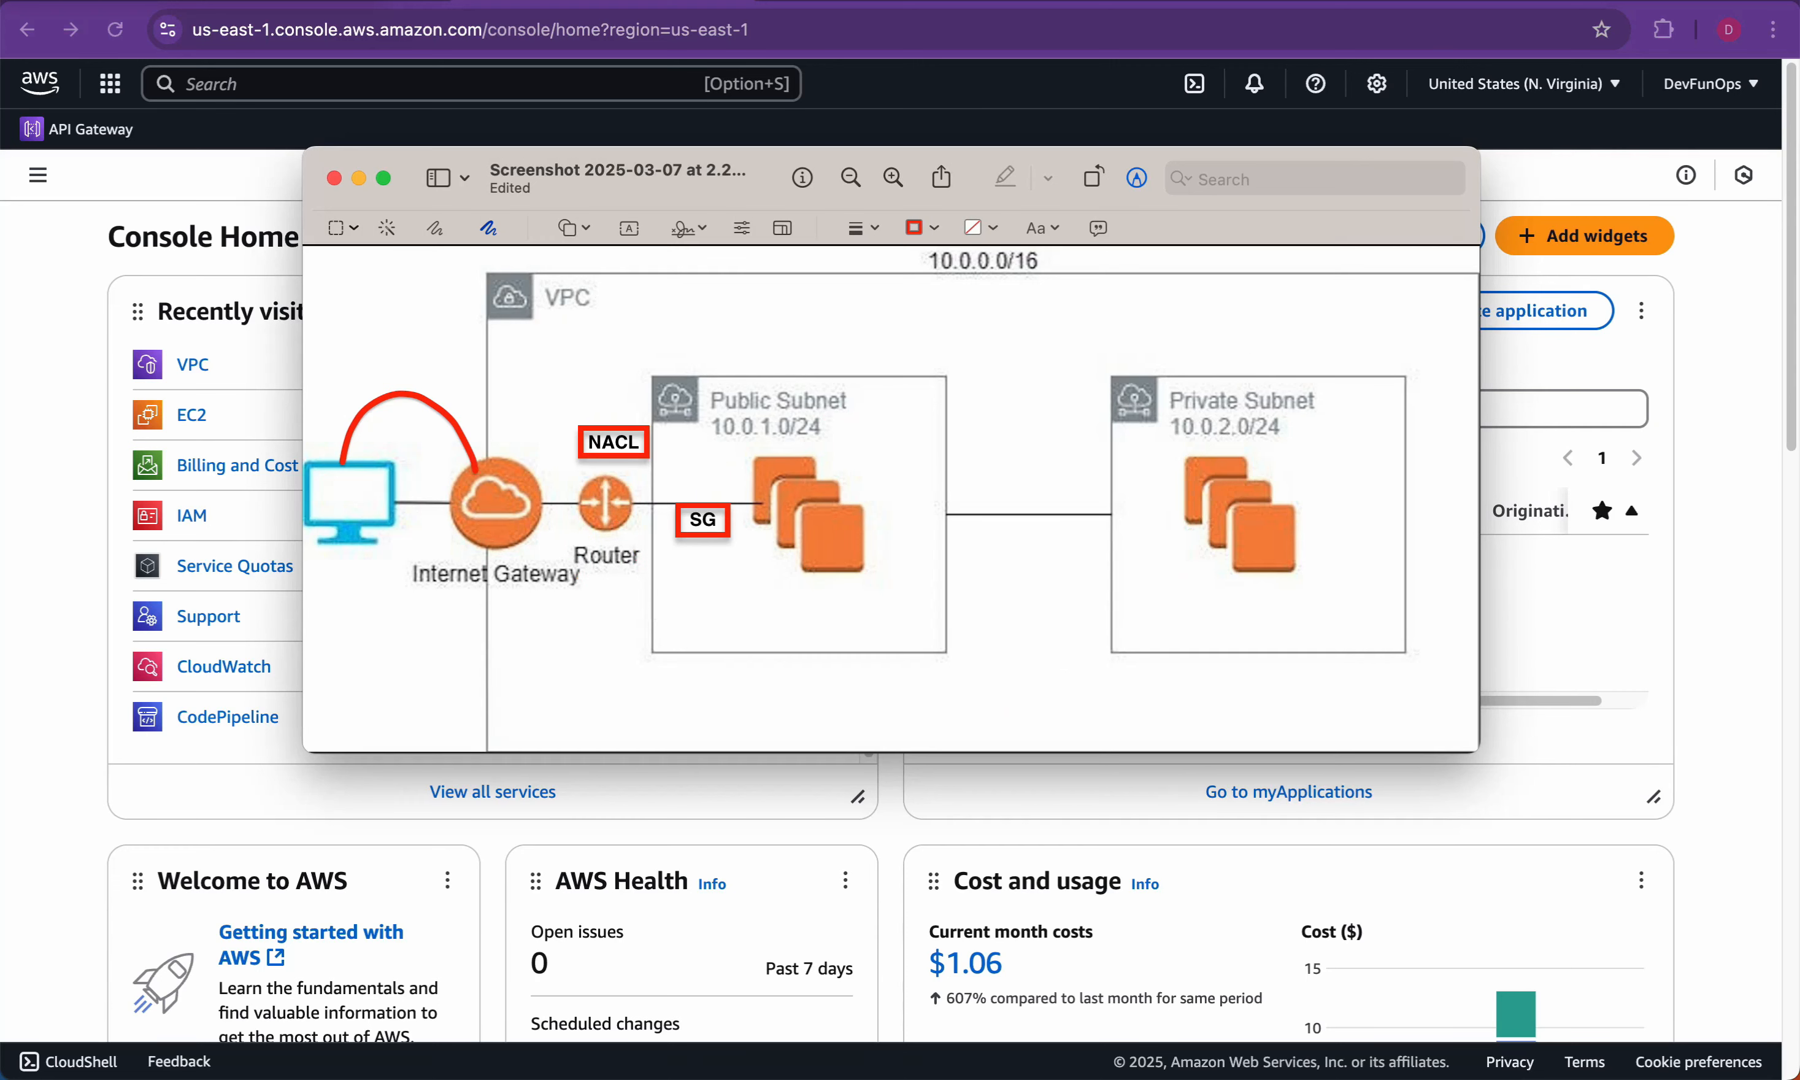
# Step: Draw check marks on the internet gateway, router, NACL, SG, both subnets and the instances in each subnet
pyautogui.moveTo(446, 456)
pyautogui.mouseDown()
pyautogui.moveTo(455, 470)
pyautogui.moveTo(475, 449)
pyautogui.mouseUp()
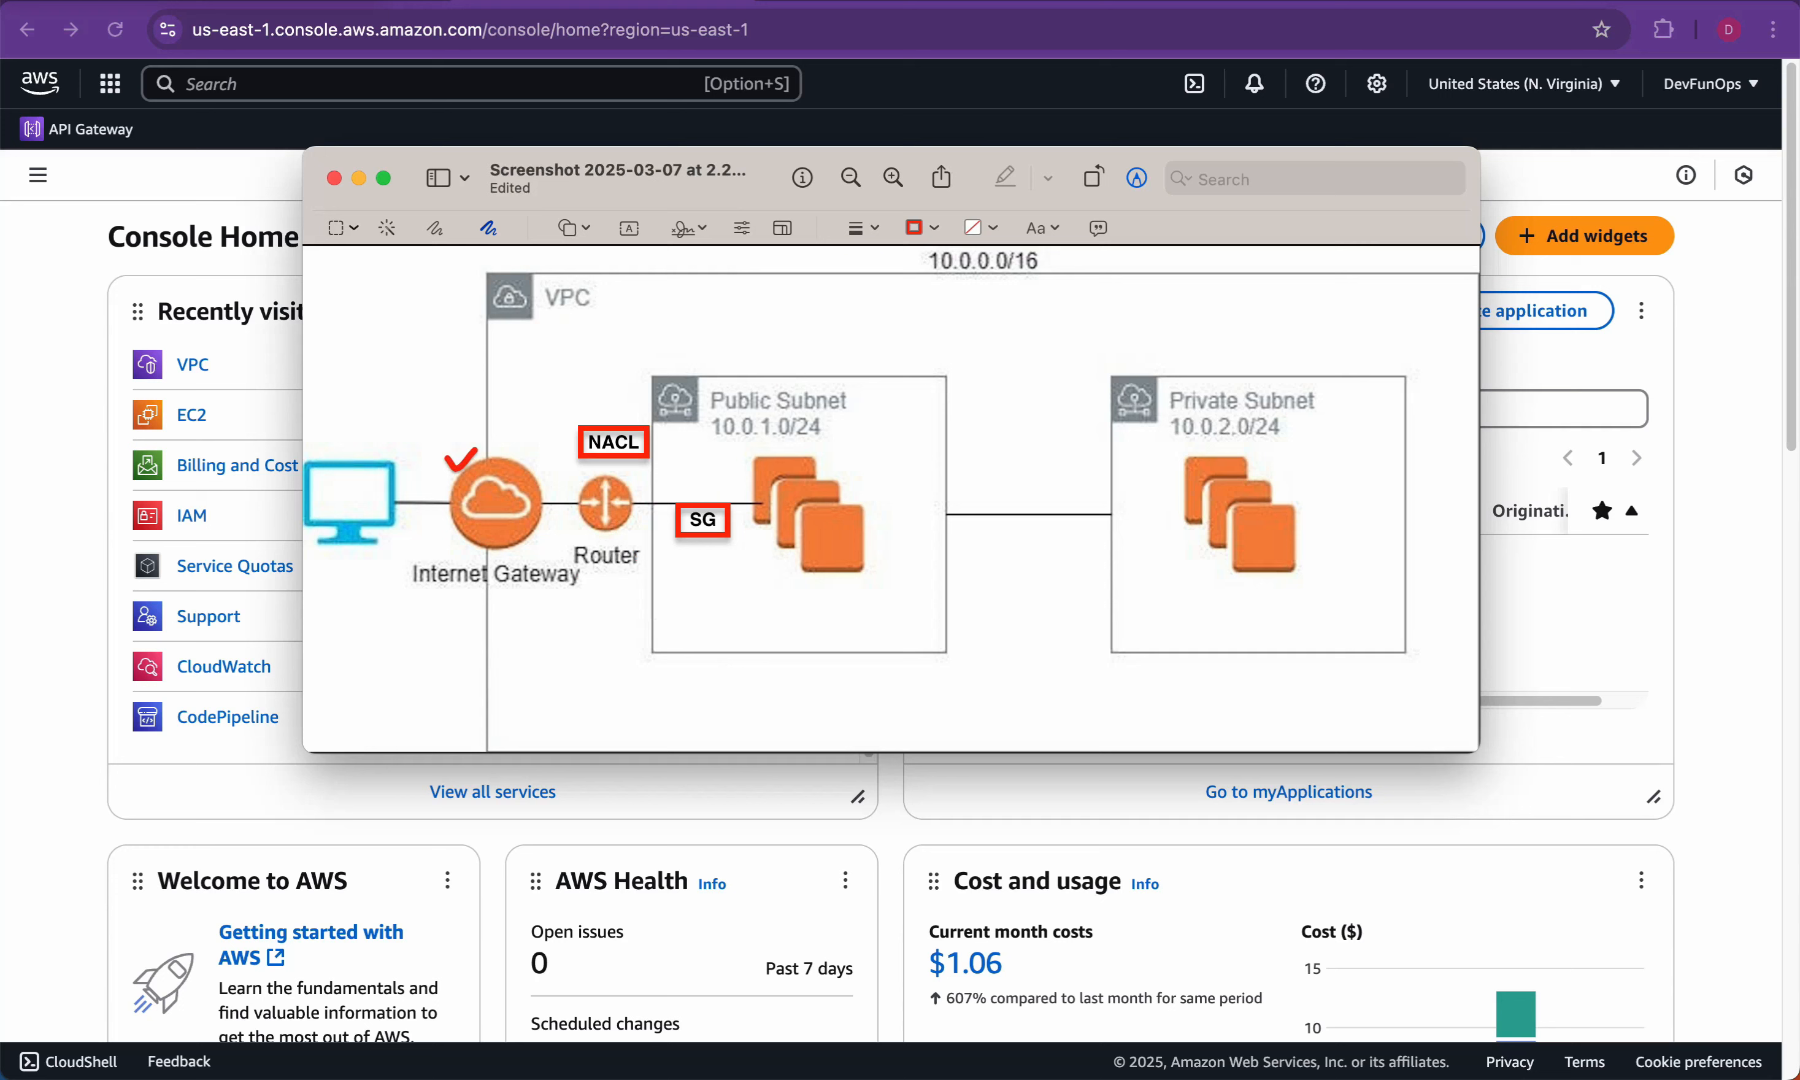
pyautogui.moveTo(582, 539); pyautogui.dragTo(622, 517)
pyautogui.moveTo(594, 393); pyautogui.dragTo(632, 377)
pyautogui.moveTo(771, 365); pyautogui.dragTo(818, 349)
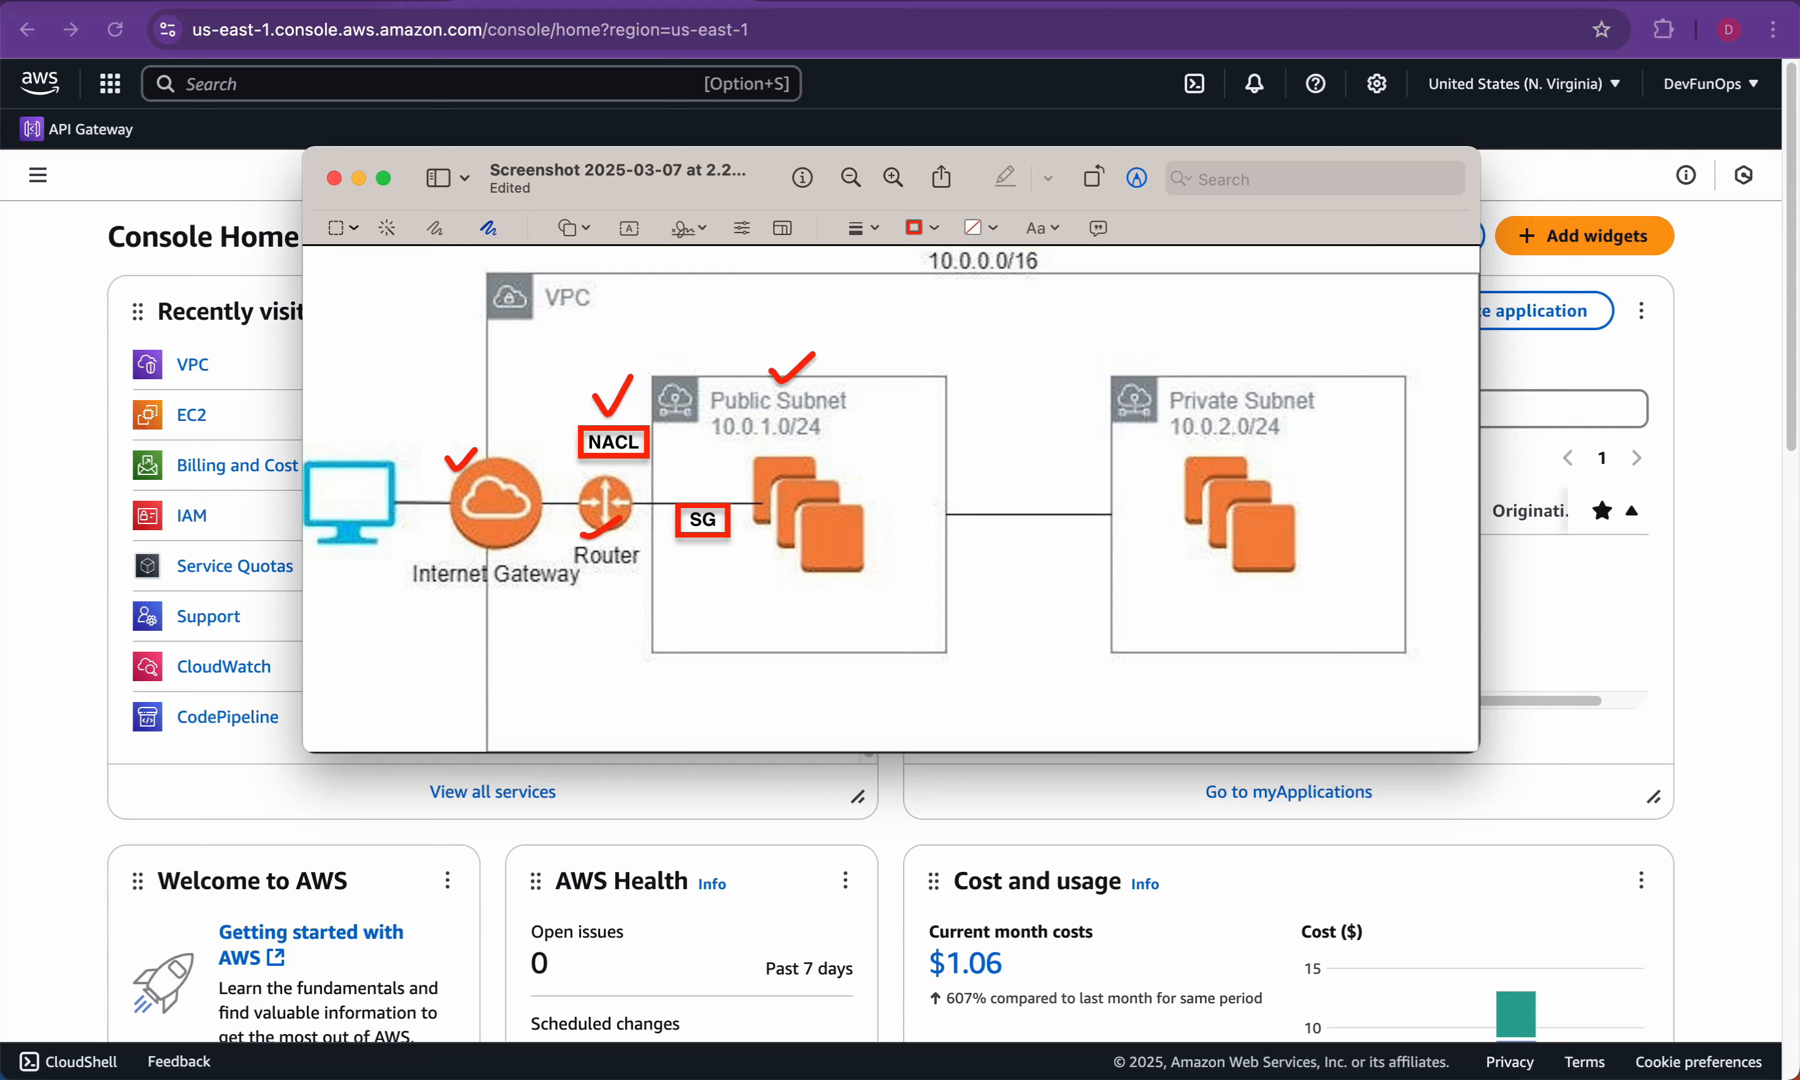
pyautogui.moveTo(1218, 365); pyautogui.dragTo(1247, 361)
pyautogui.moveTo(703, 491)
pyautogui.mouseDown()
pyautogui.moveTo(713, 505)
pyautogui.moveTo(744, 453)
pyautogui.mouseUp()
pyautogui.moveTo(851, 484); pyautogui.dragTo(912, 483)
pyautogui.moveTo(1291, 472); pyautogui.dragTo(1351, 462)
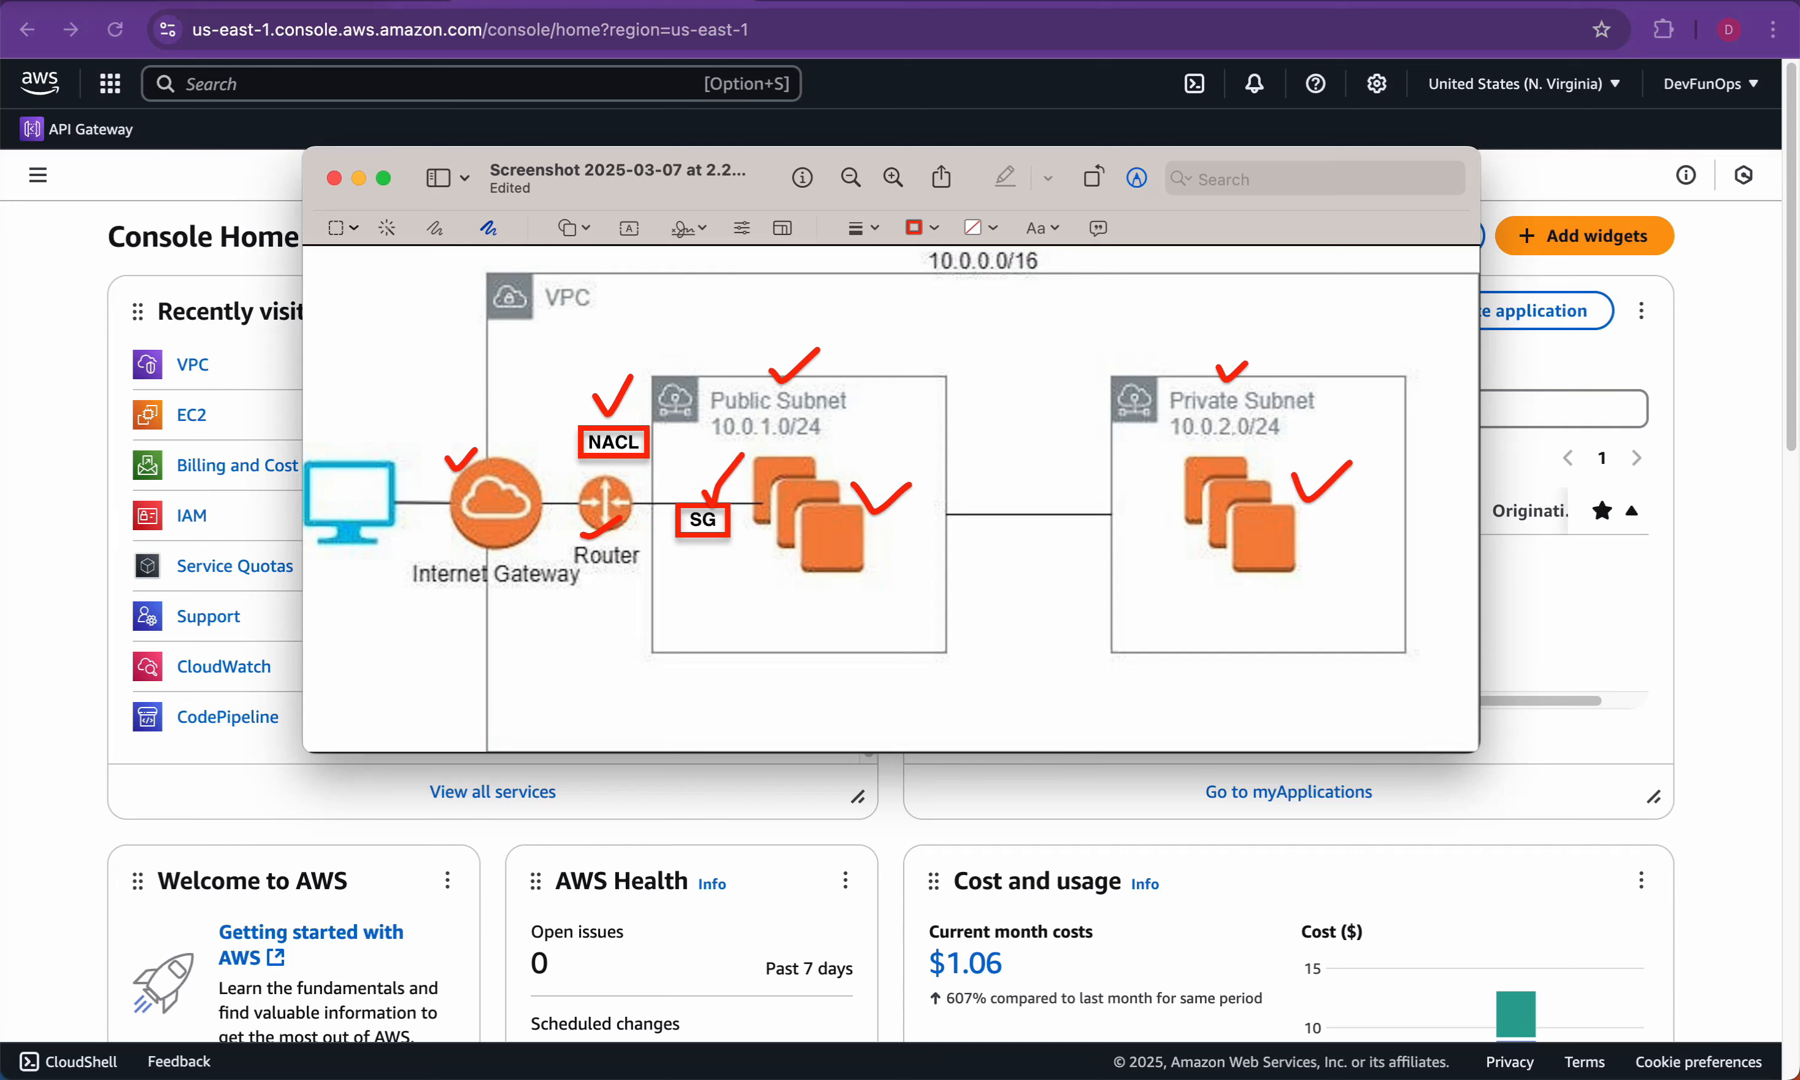
# Step: Switch to the AWS console and open the VPC creation form from the VPC service's list of VPCs
pyautogui.press('super+Tab')
pyautogui.write('VPC')
pyautogui.press('Return')
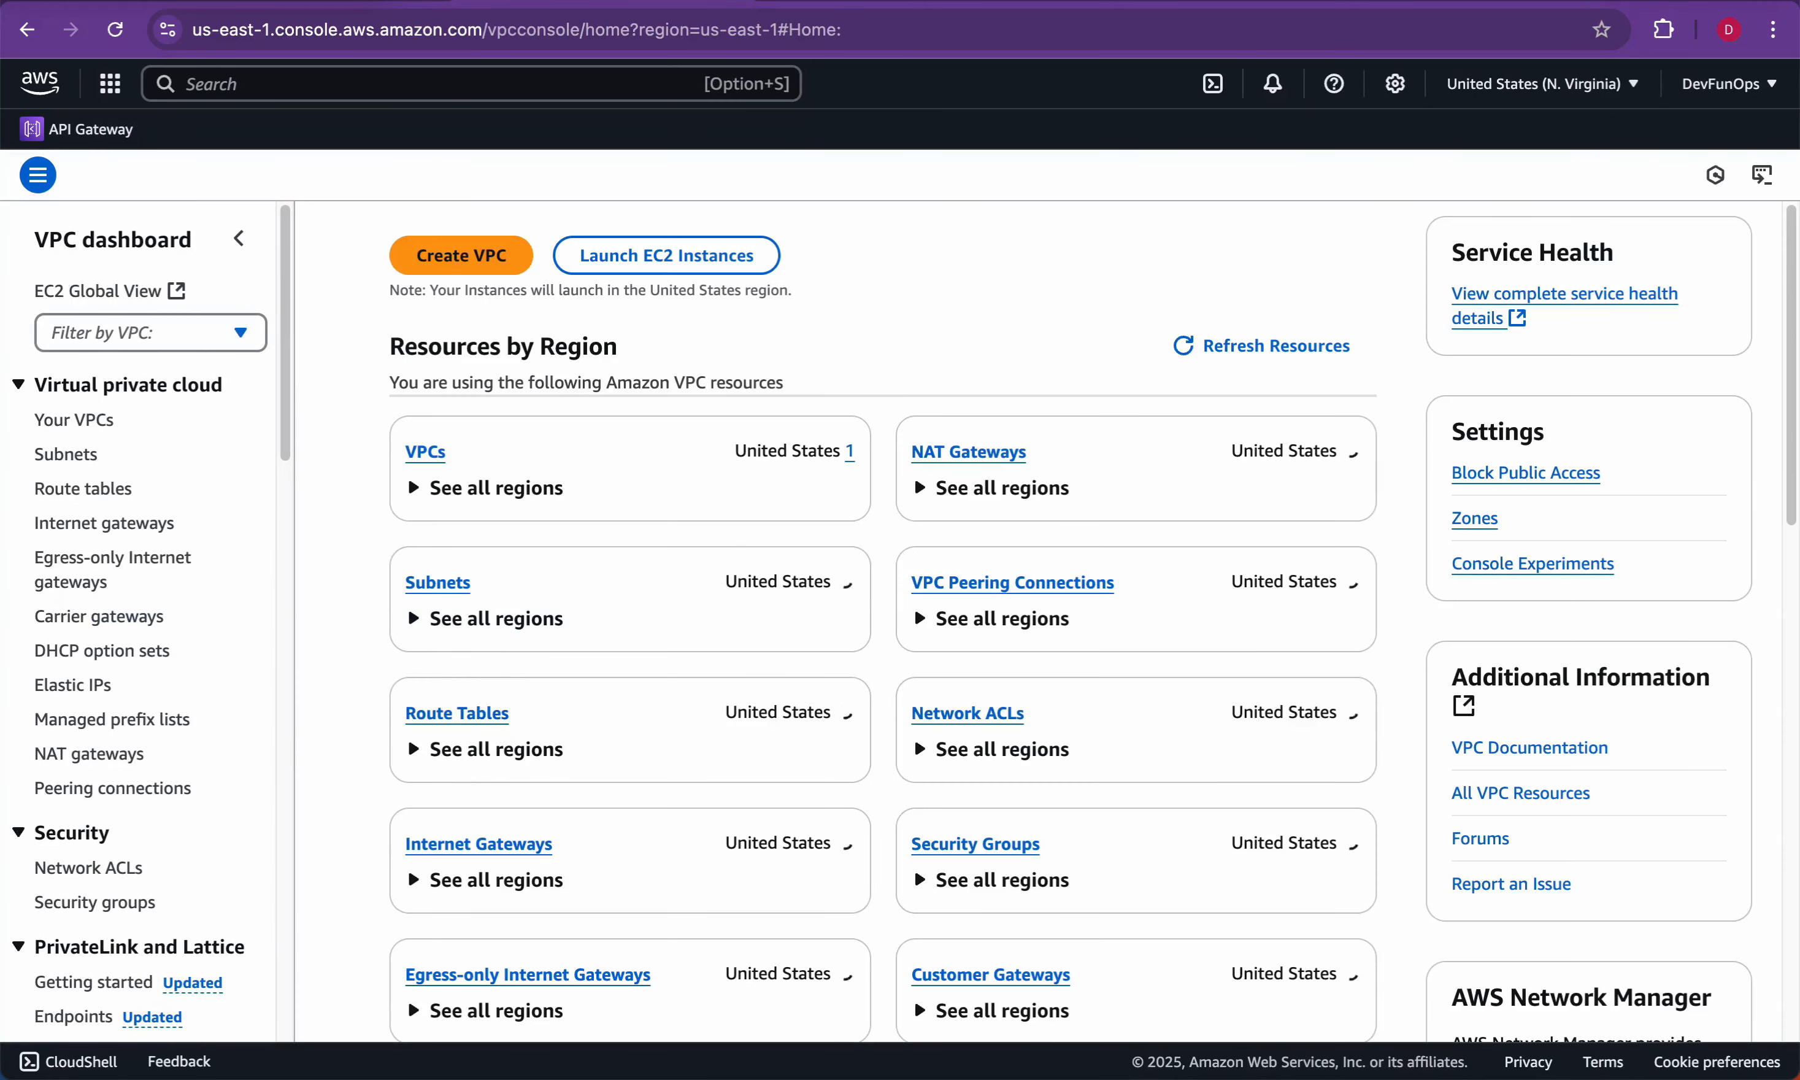
pyautogui.click(74, 420)
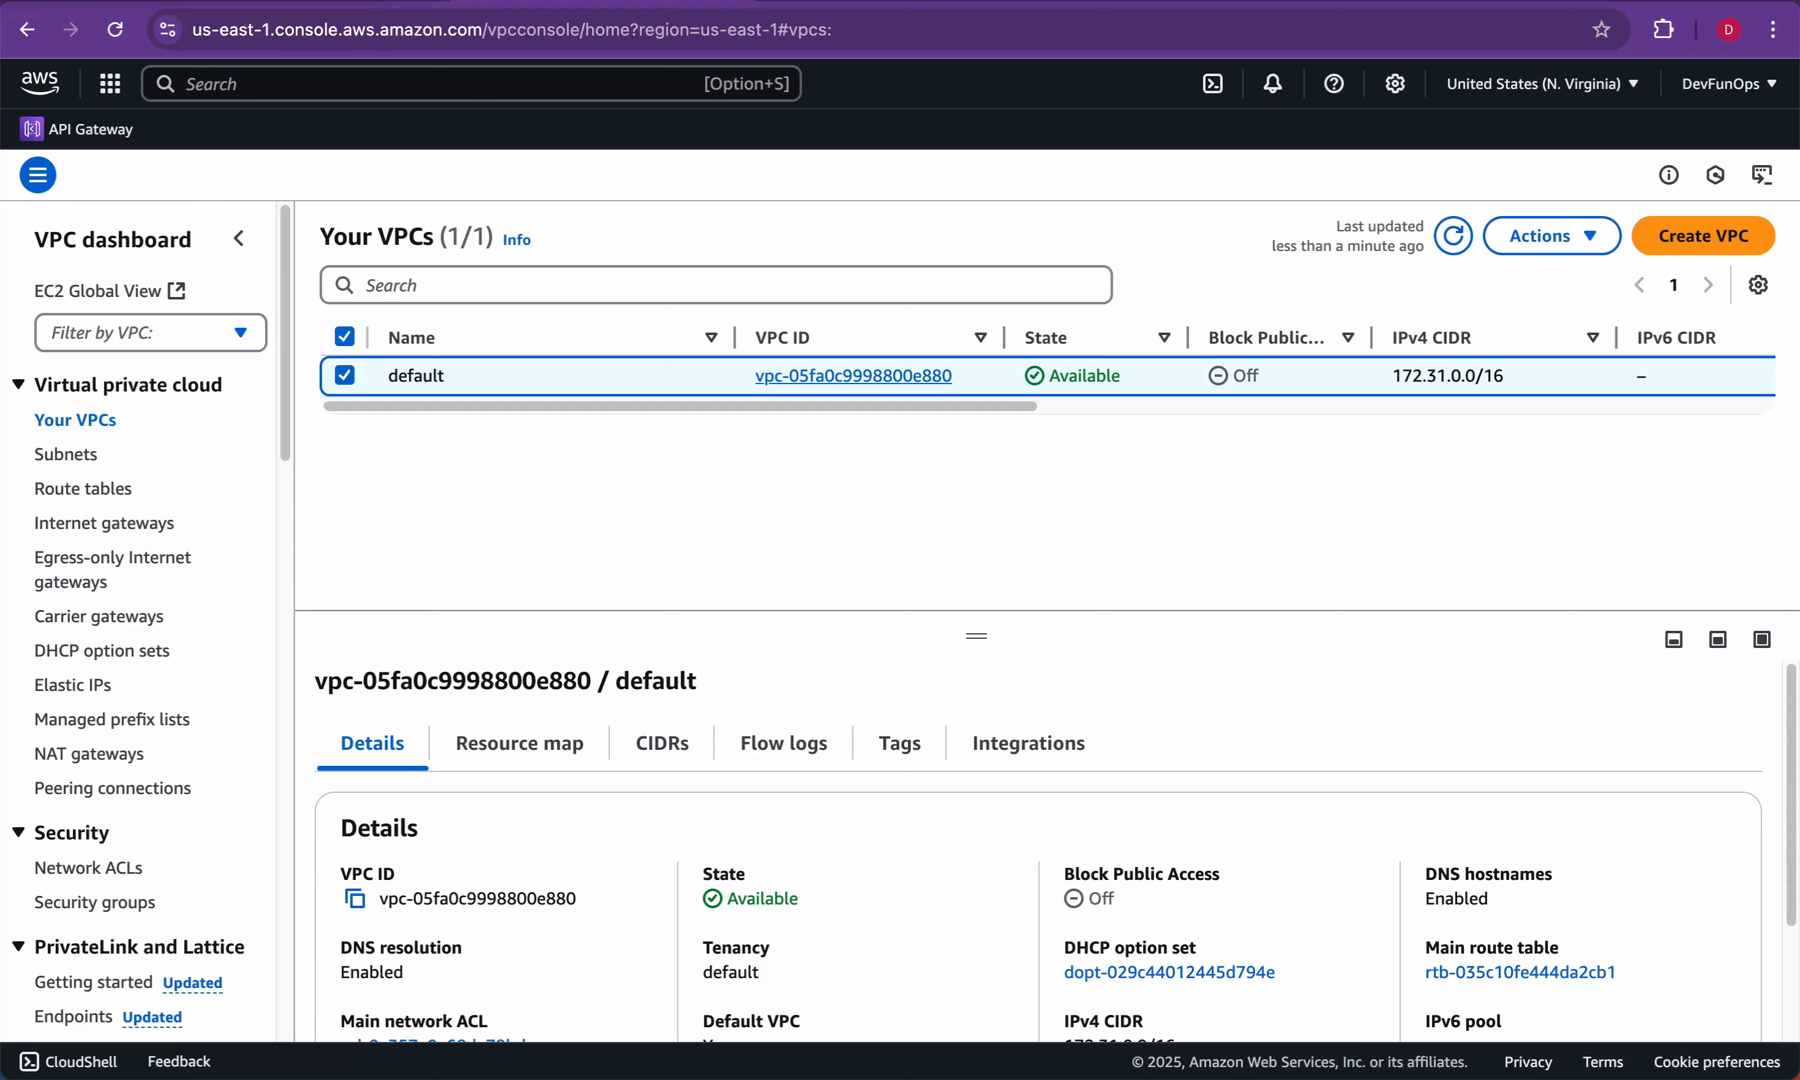
pyautogui.click(1703, 235)
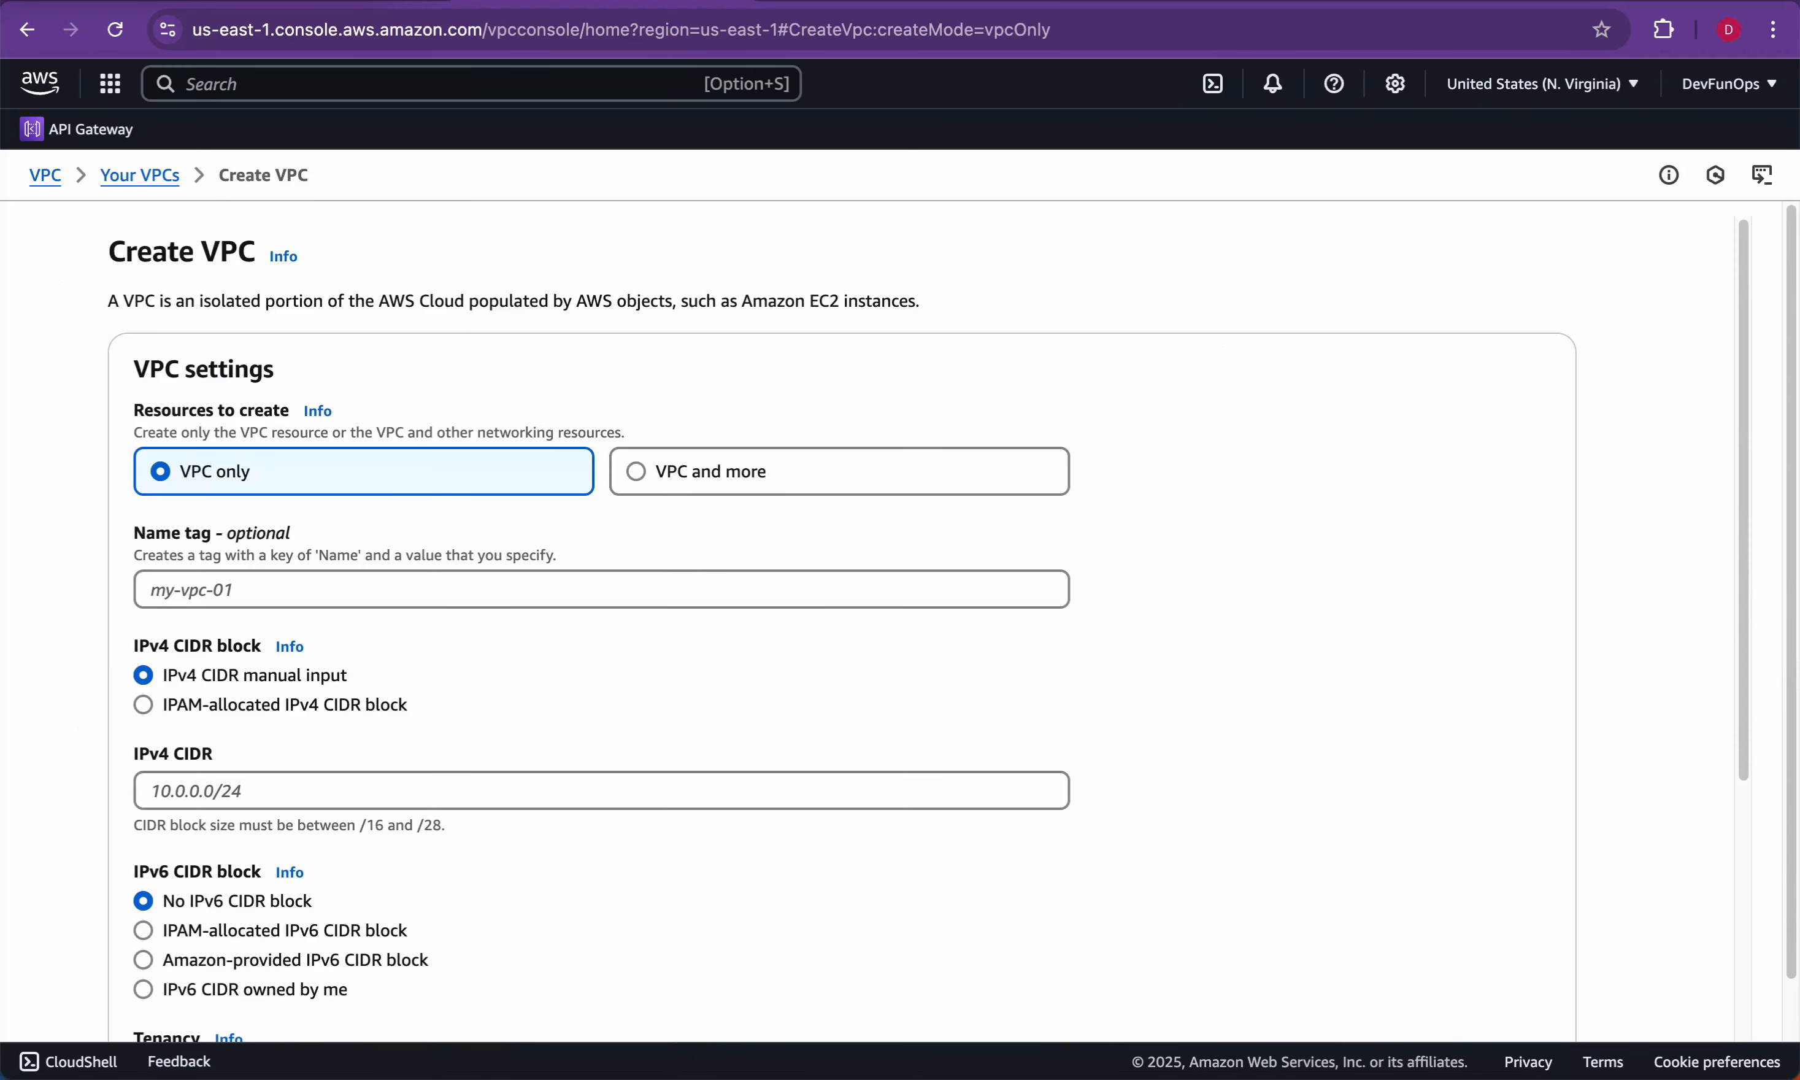
# Step: Preview the VPC and more option, and set the resources to create back to VPC only
pyautogui.scroll(-1, 928, 629)
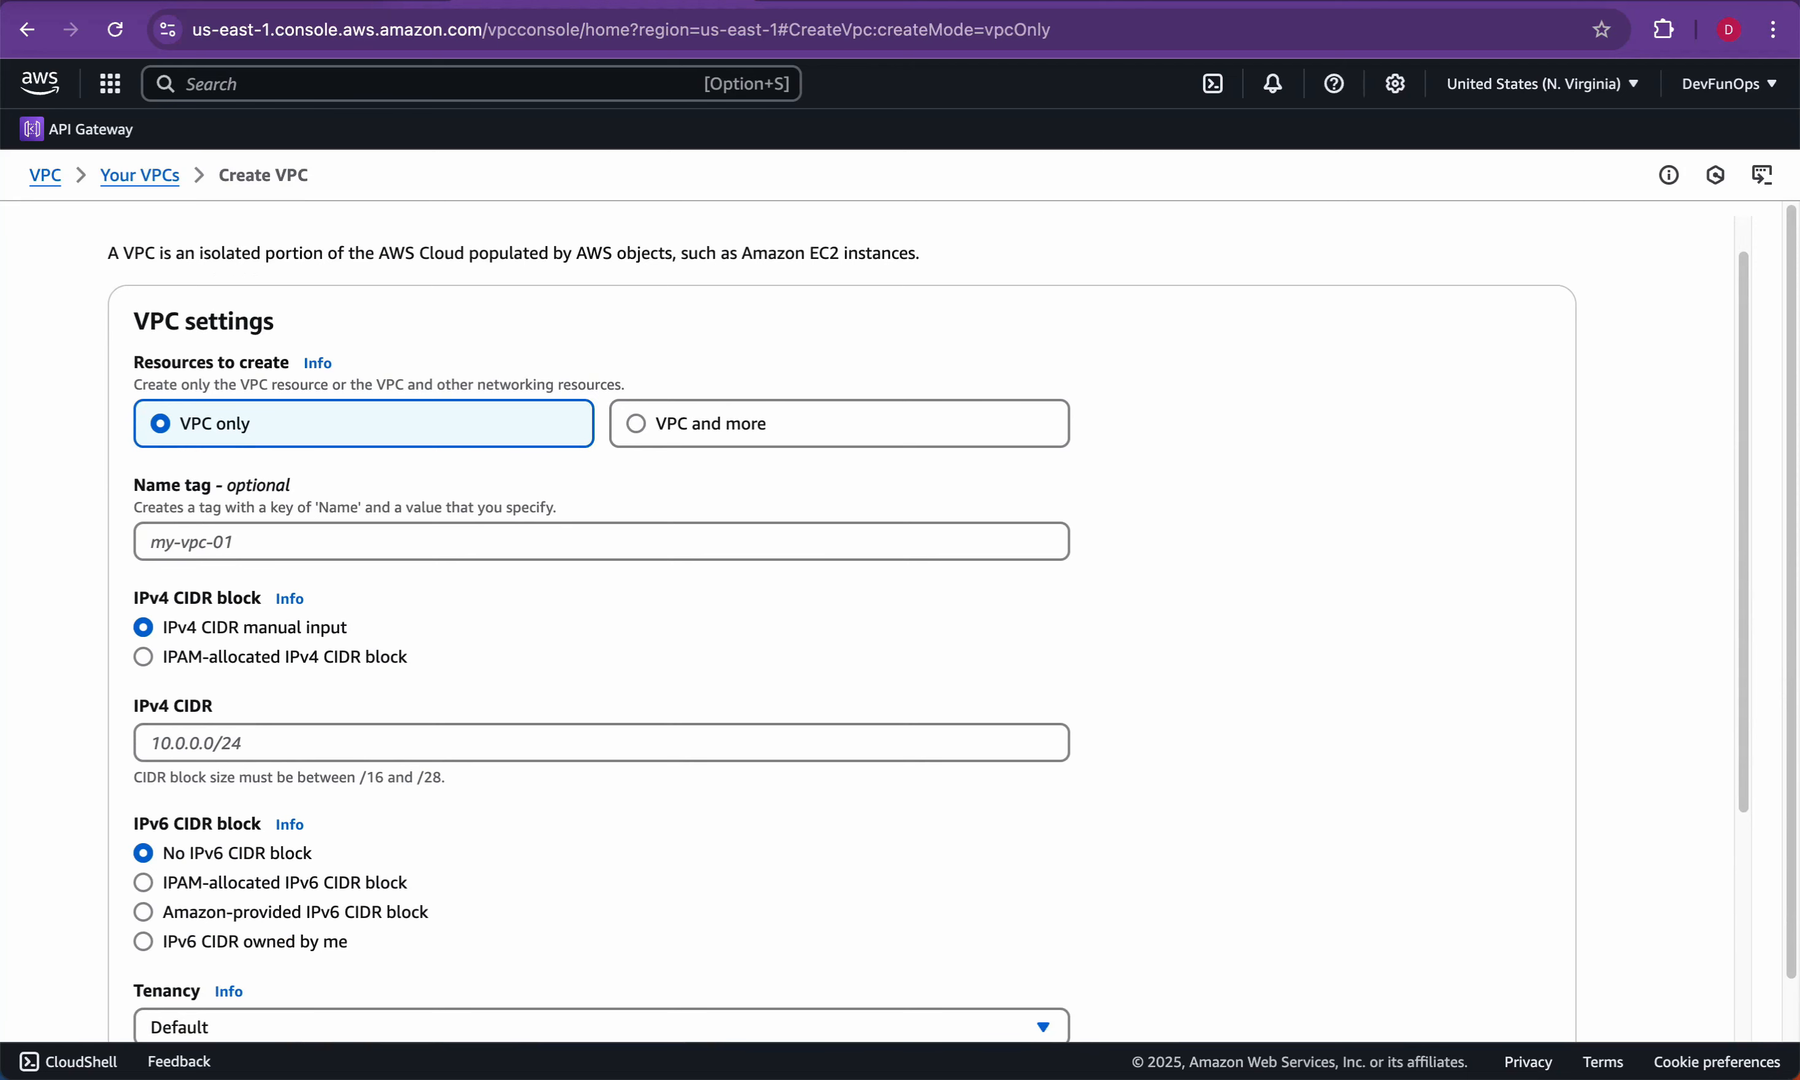
pyautogui.tripleClick(710, 423)
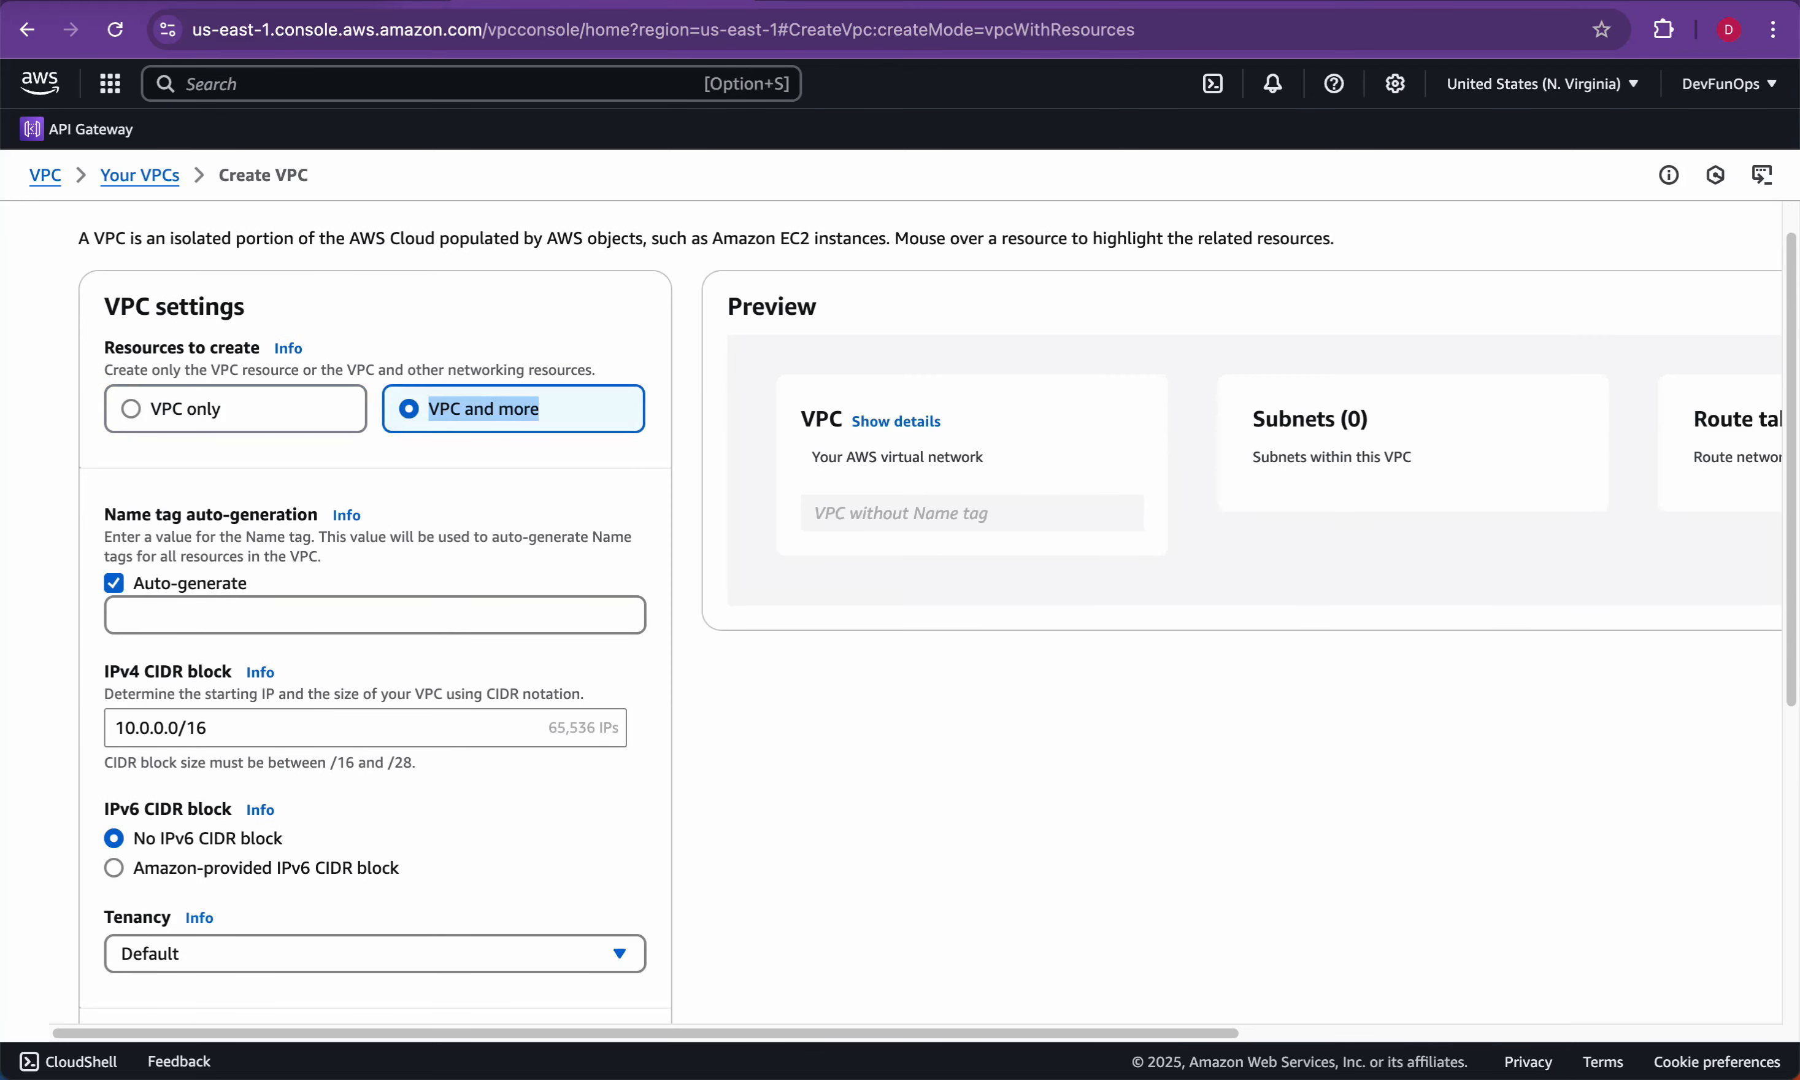
pyautogui.moveTo(541, 409); pyautogui.dragTo(428, 408)
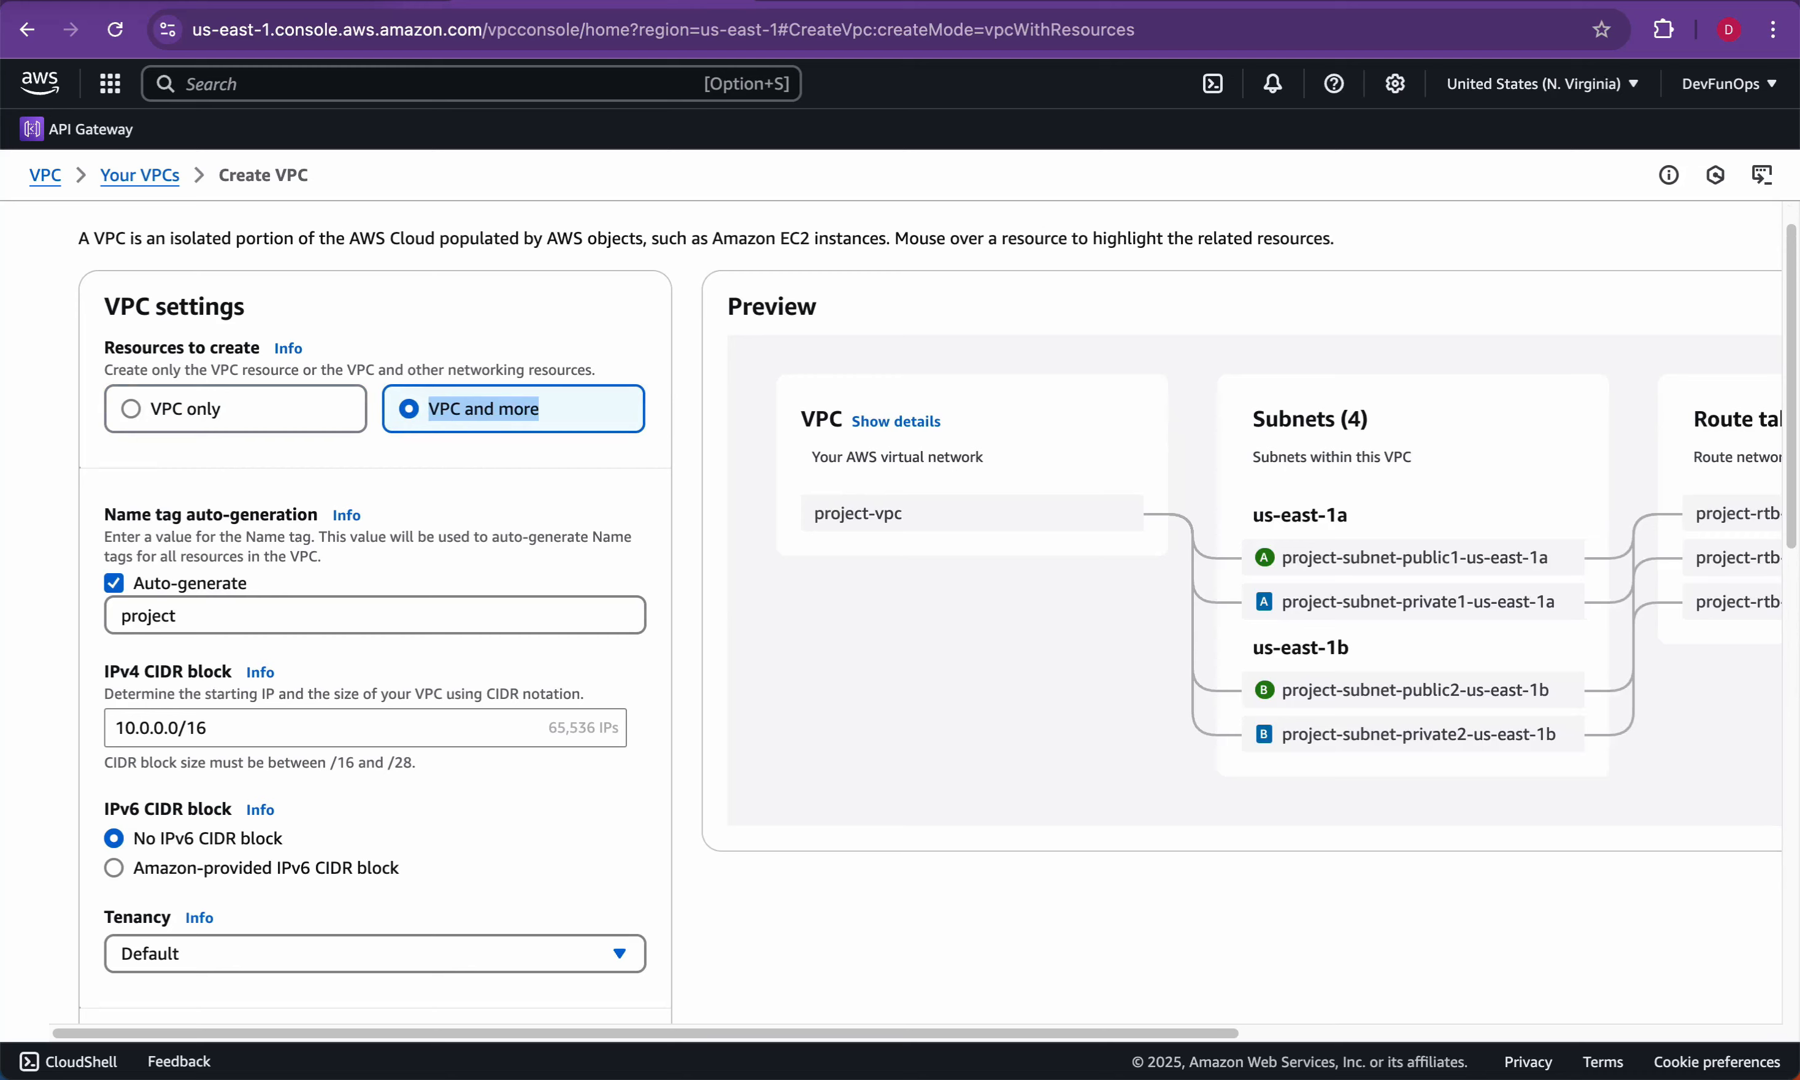
pyautogui.click(185, 409)
pyautogui.scroll(-1, 602, 541)
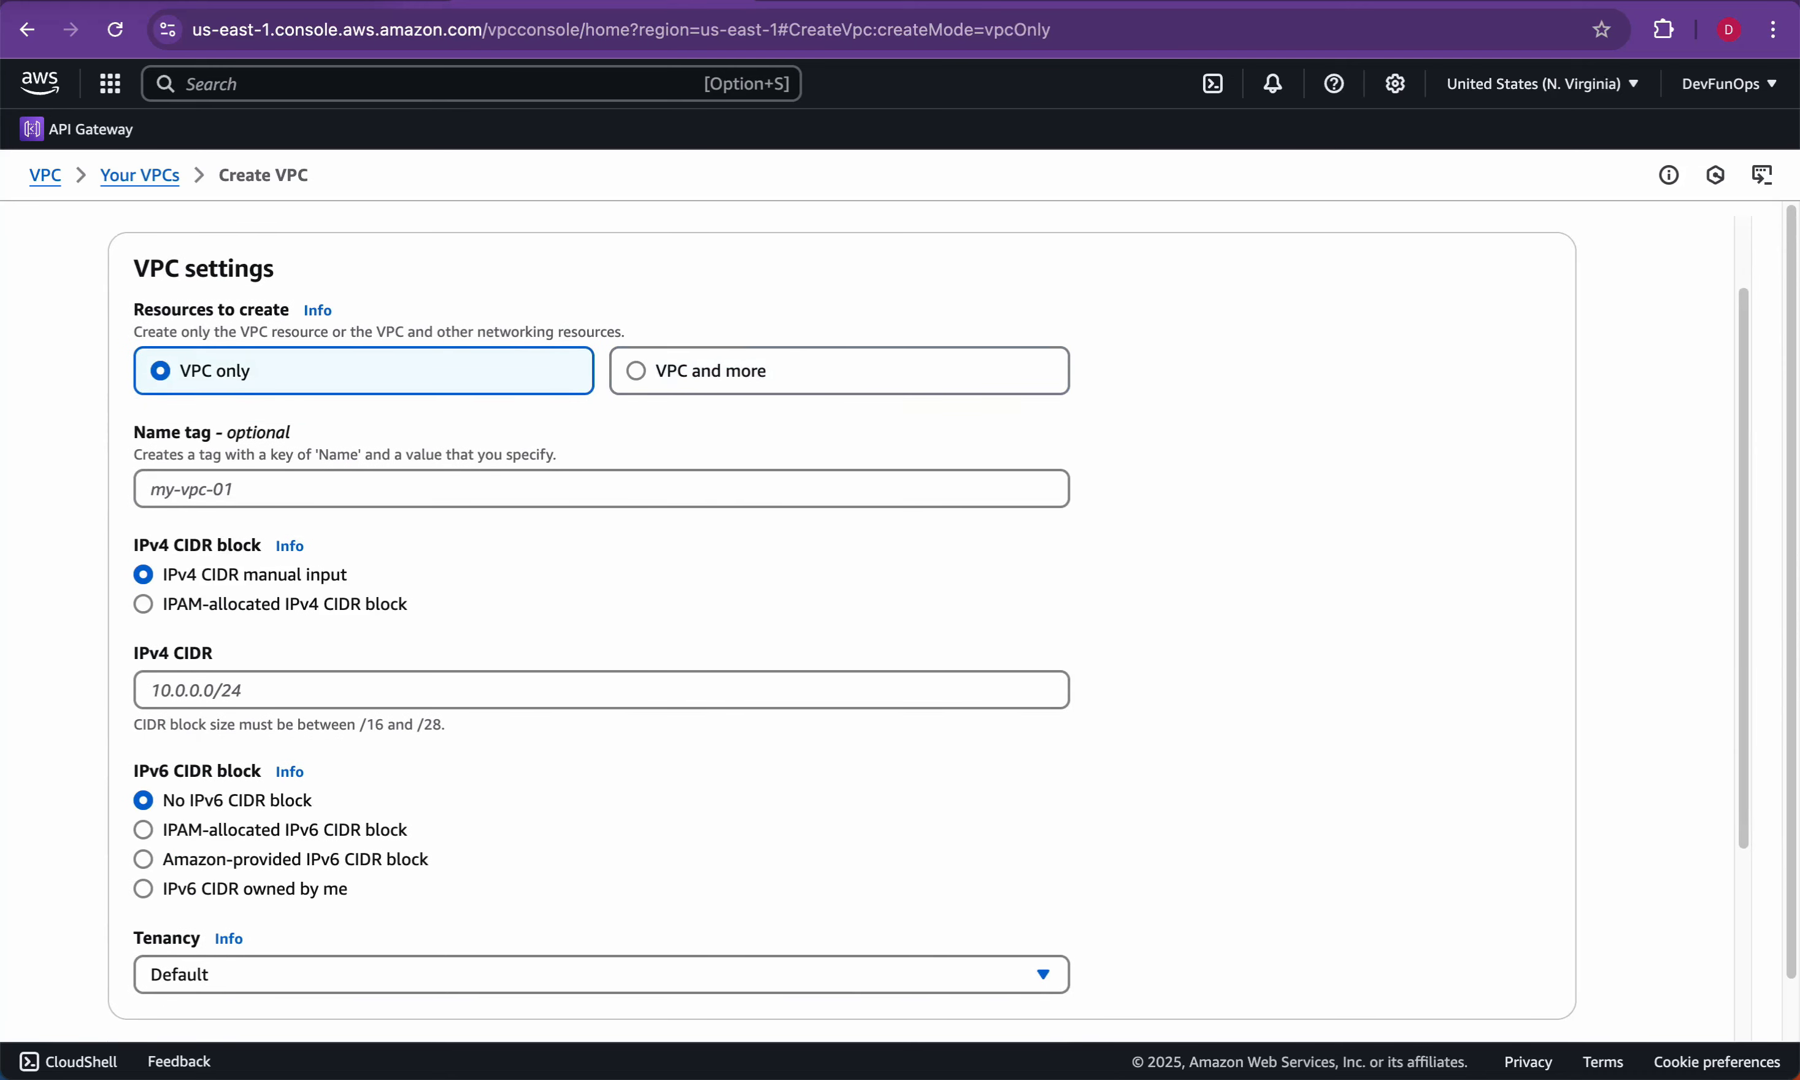
# Step: Set the VPC's name tag to heisentech-digital-vpc
pyautogui.click(292, 483)
pyautogui.write('heisente')
pyautogui.press('BackSpace')
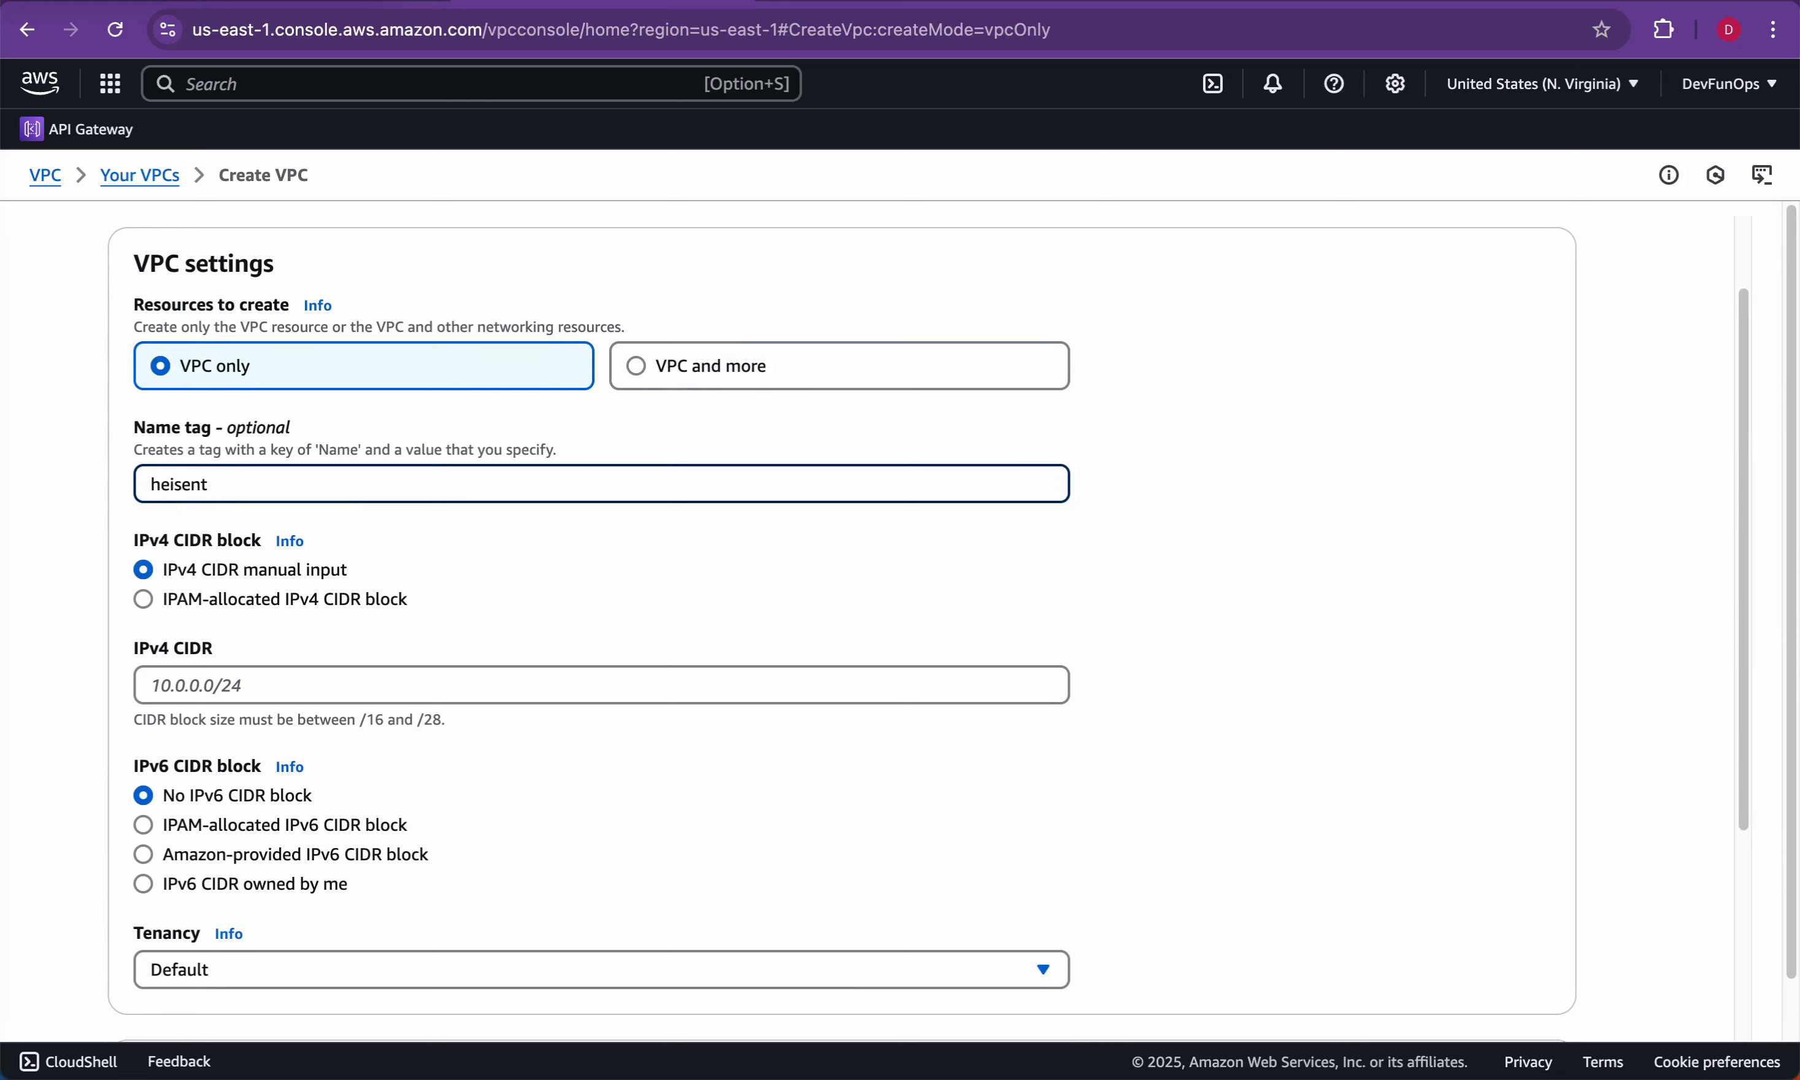
pyautogui.write('ech-digital-vpc')
# Step: Enter 10.0.0.0/24 as the VPC's IPv4 CIDR, keeping the manual input option
pyautogui.scroll(-2, 601, 541)
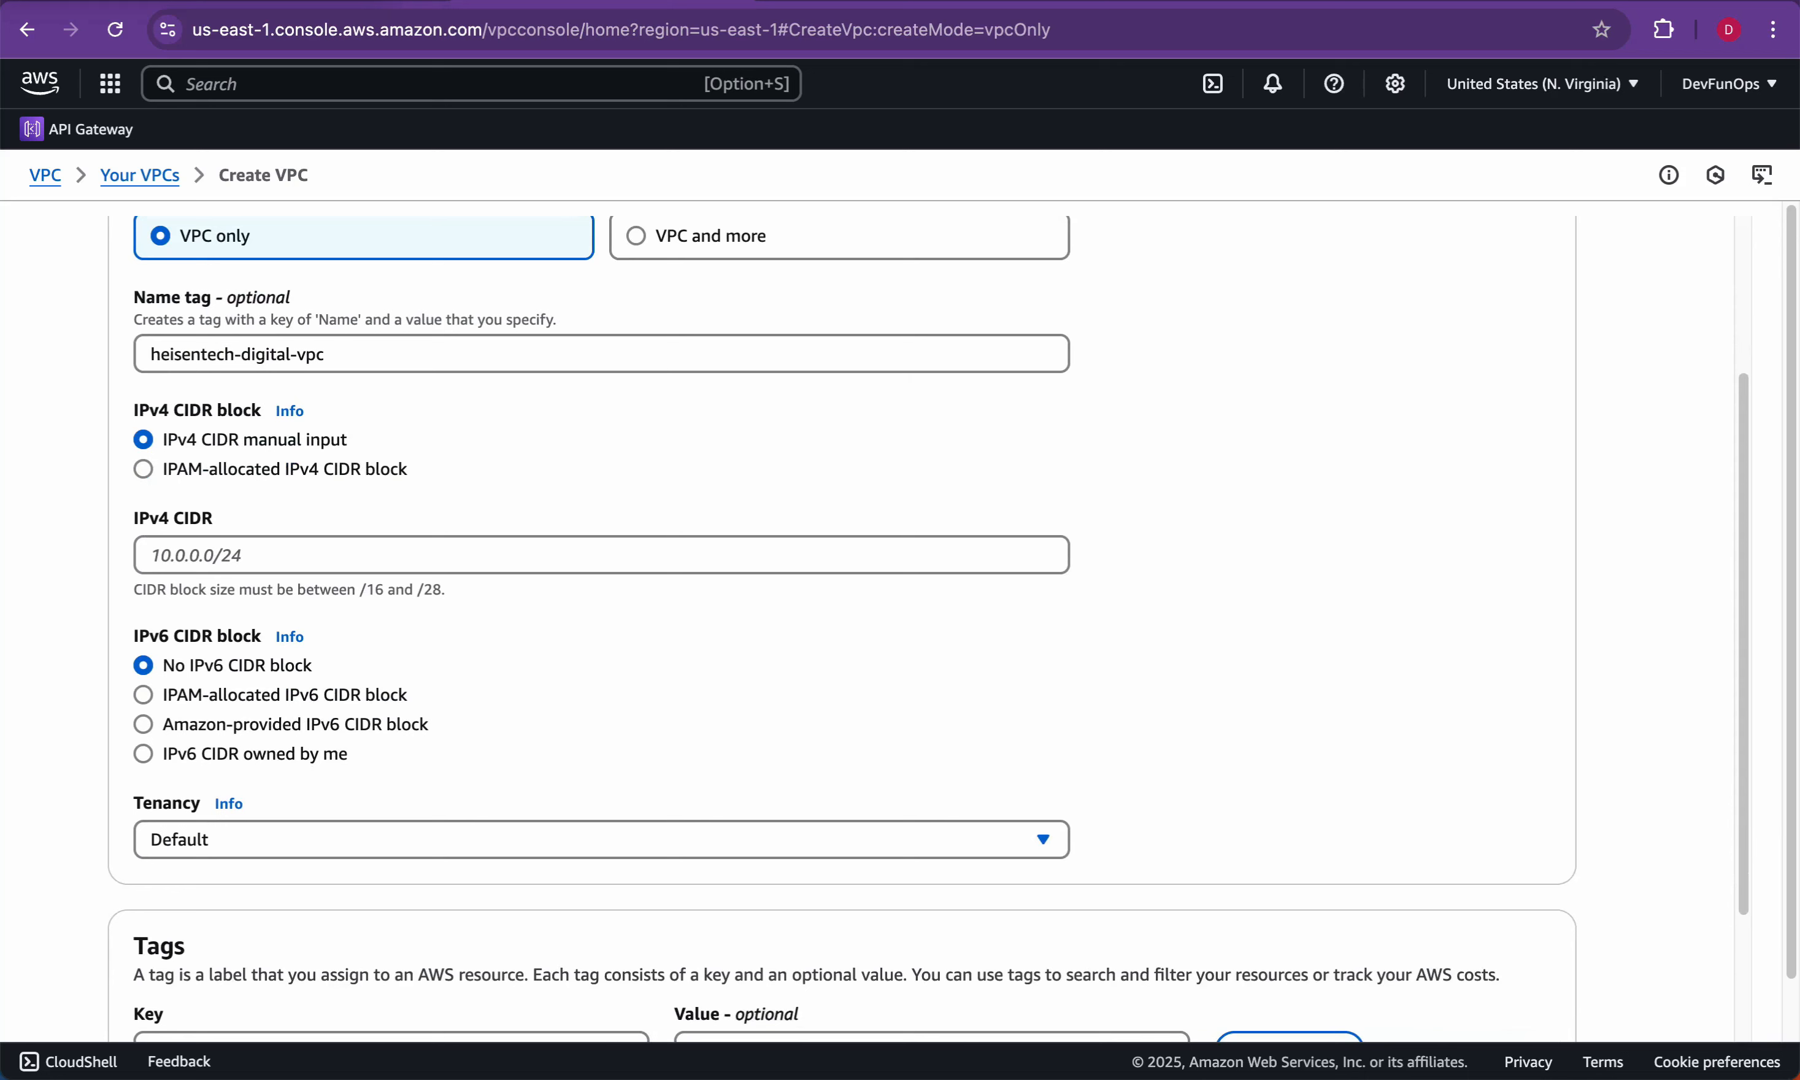
pyautogui.moveTo(166, 439); pyautogui.dragTo(348, 440)
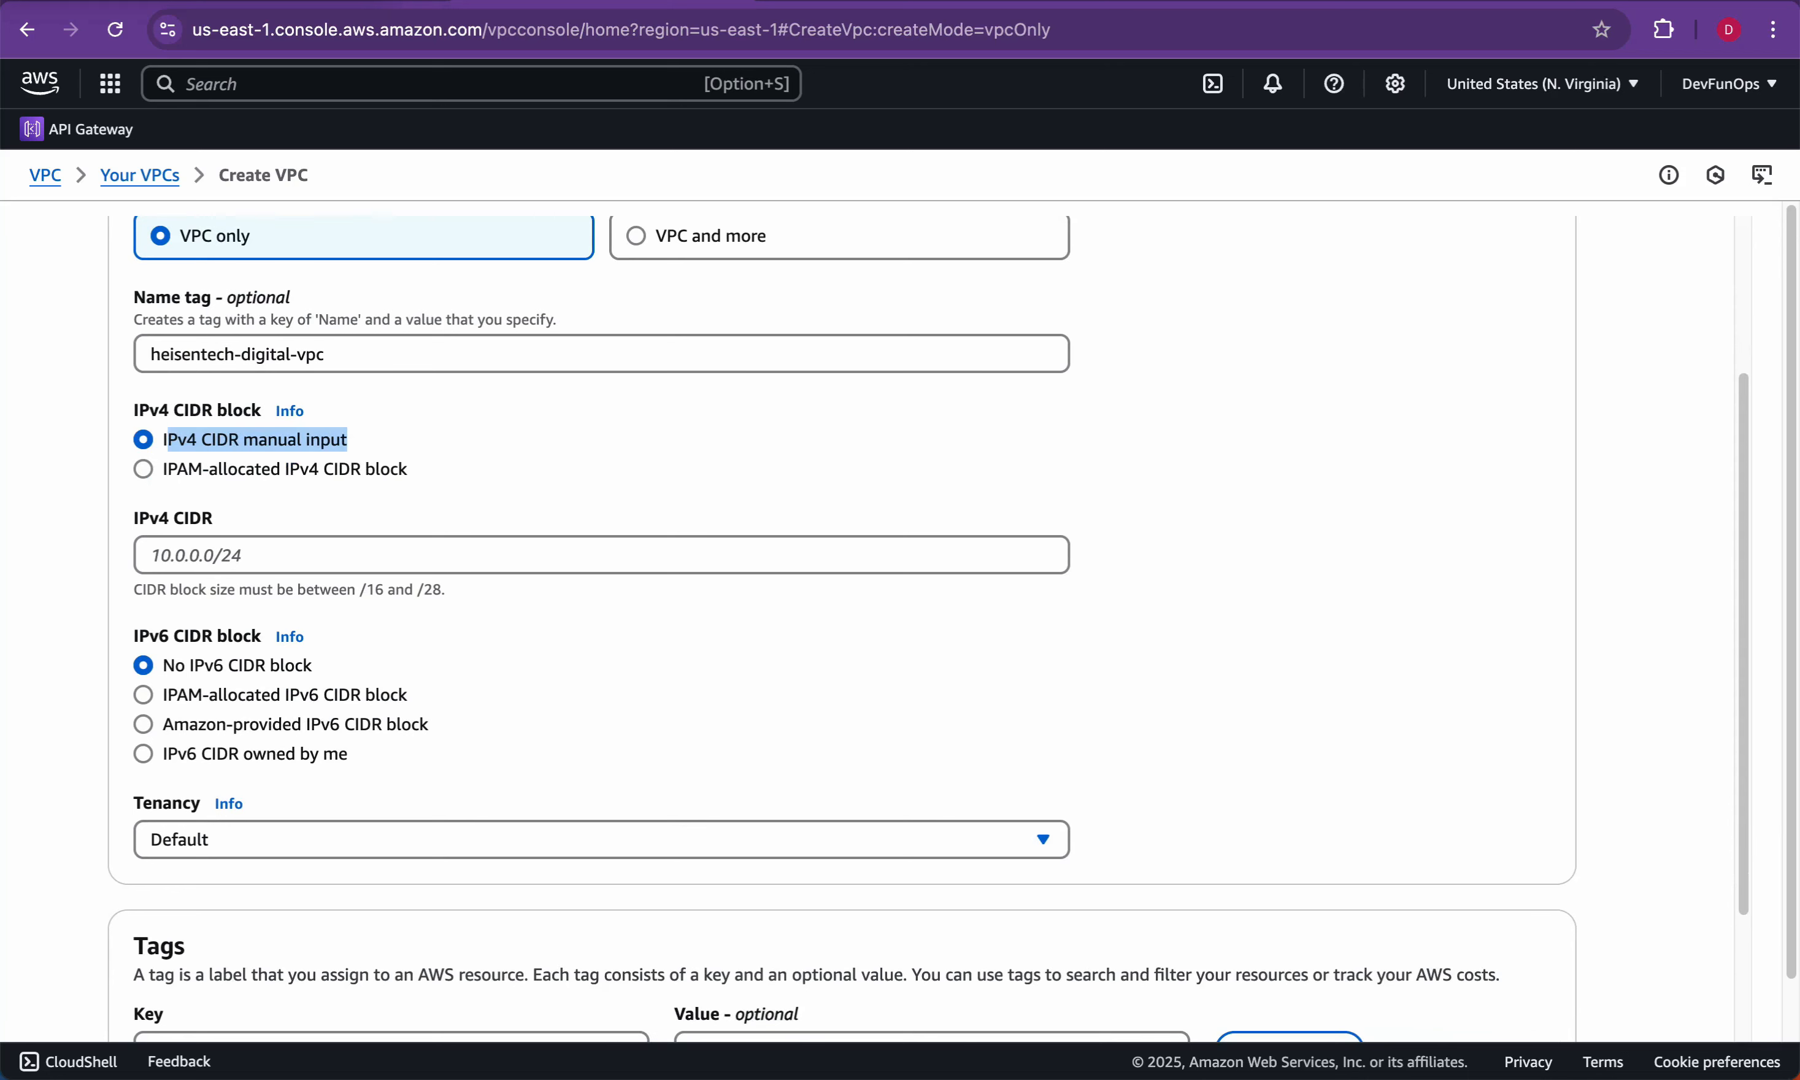
pyautogui.scroll(-1, 928, 629)
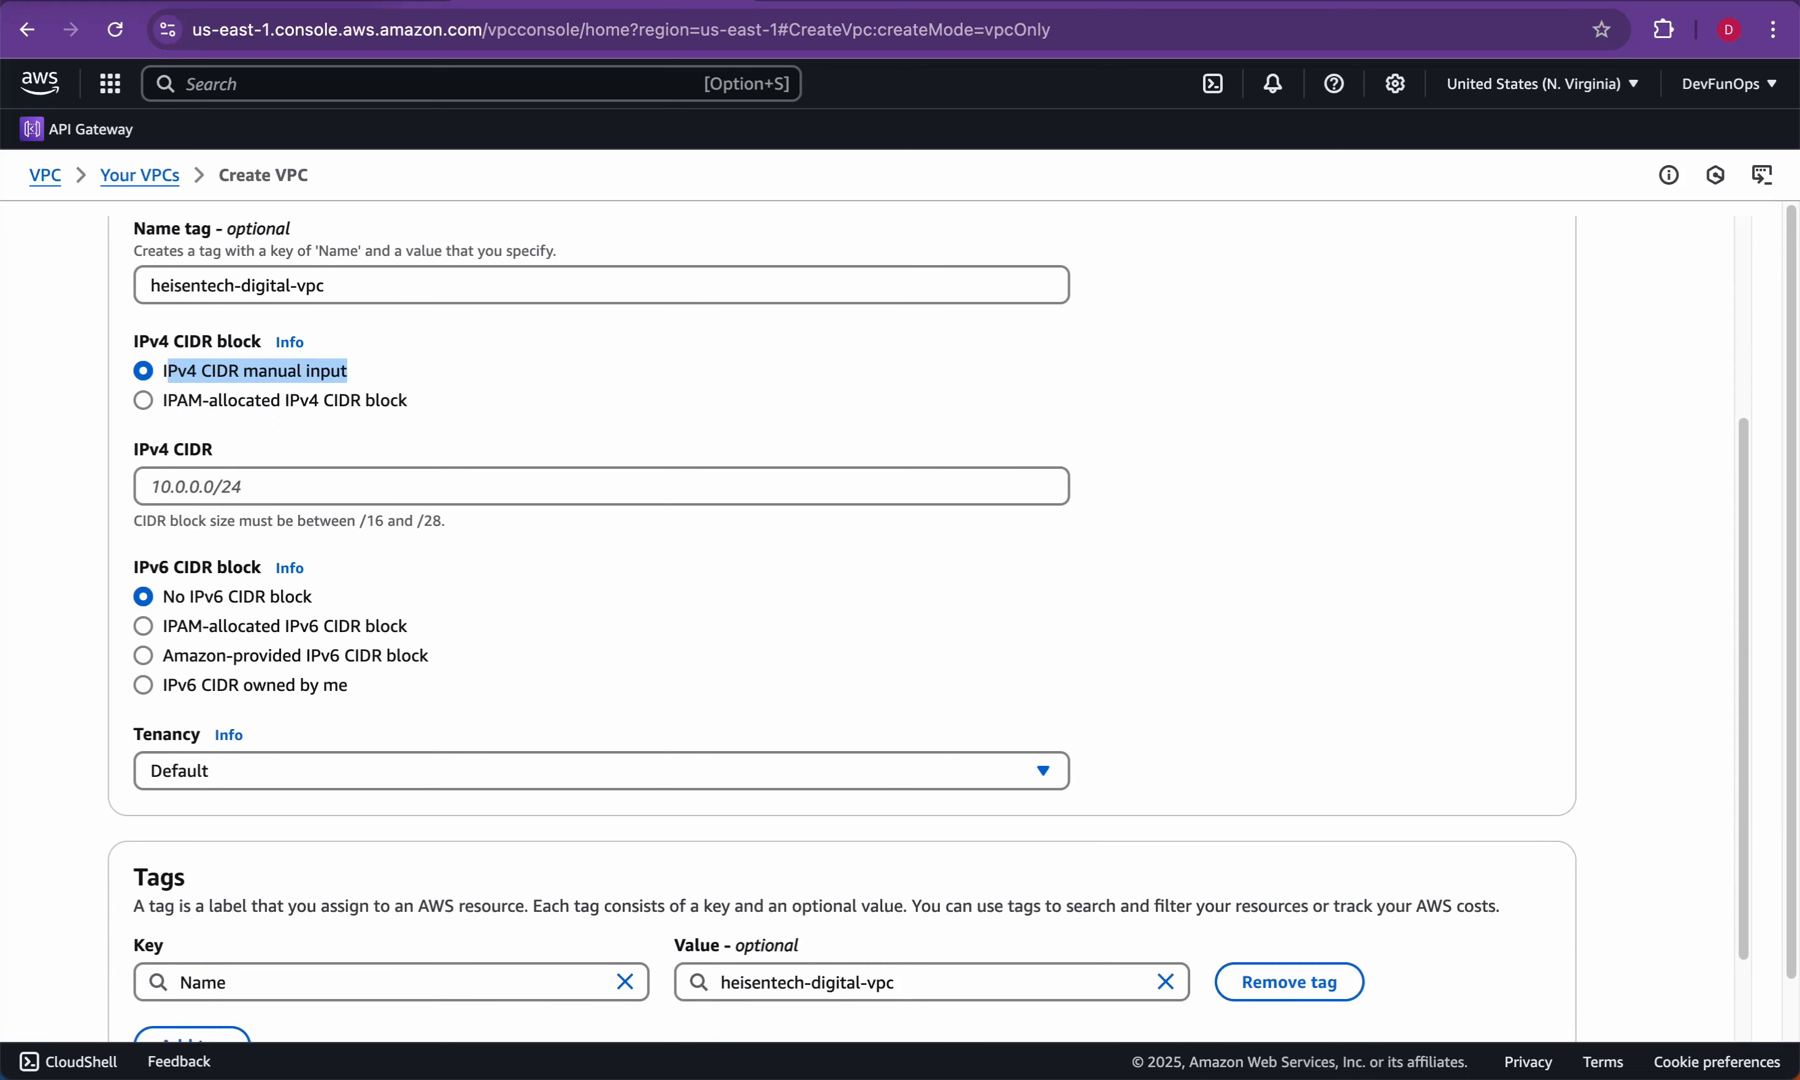
pyautogui.moveTo(134, 449); pyautogui.dragTo(213, 449)
pyautogui.click(292, 486)
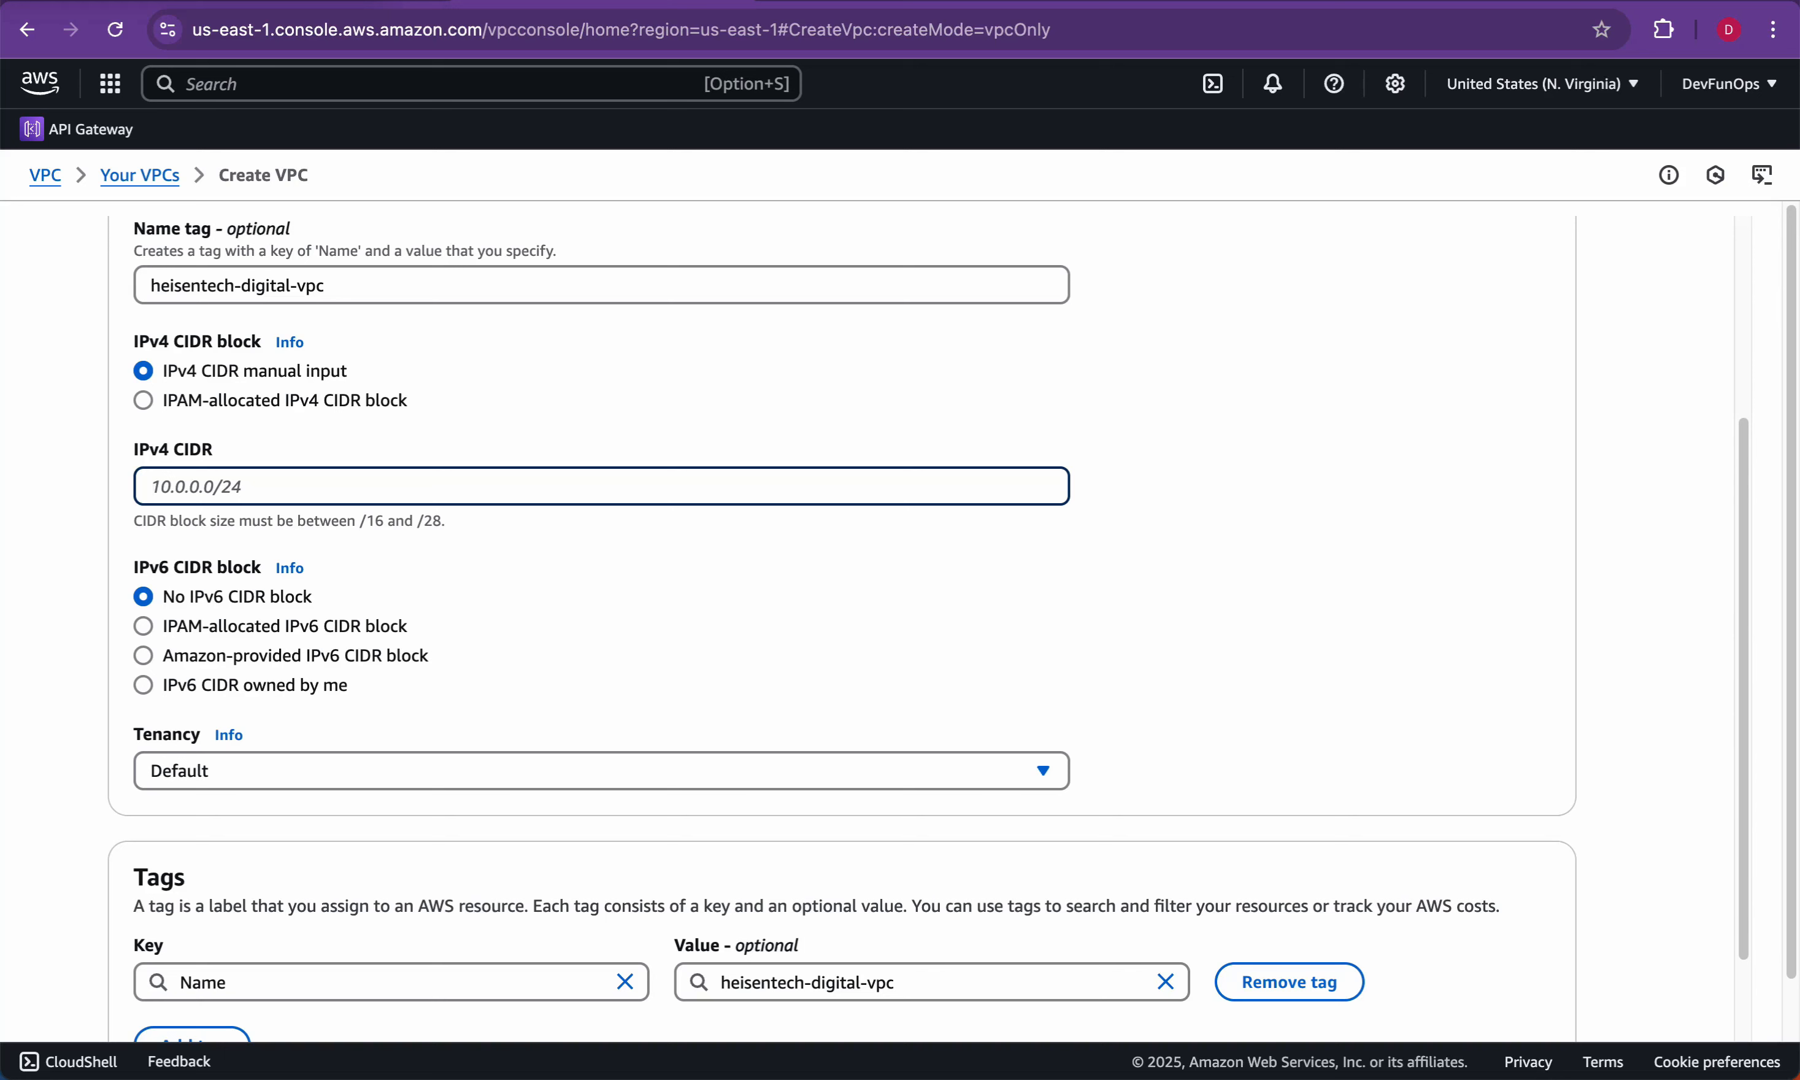
pyautogui.write('10.0.0.0/24')
pyautogui.hotkey('ctrl', 'a')
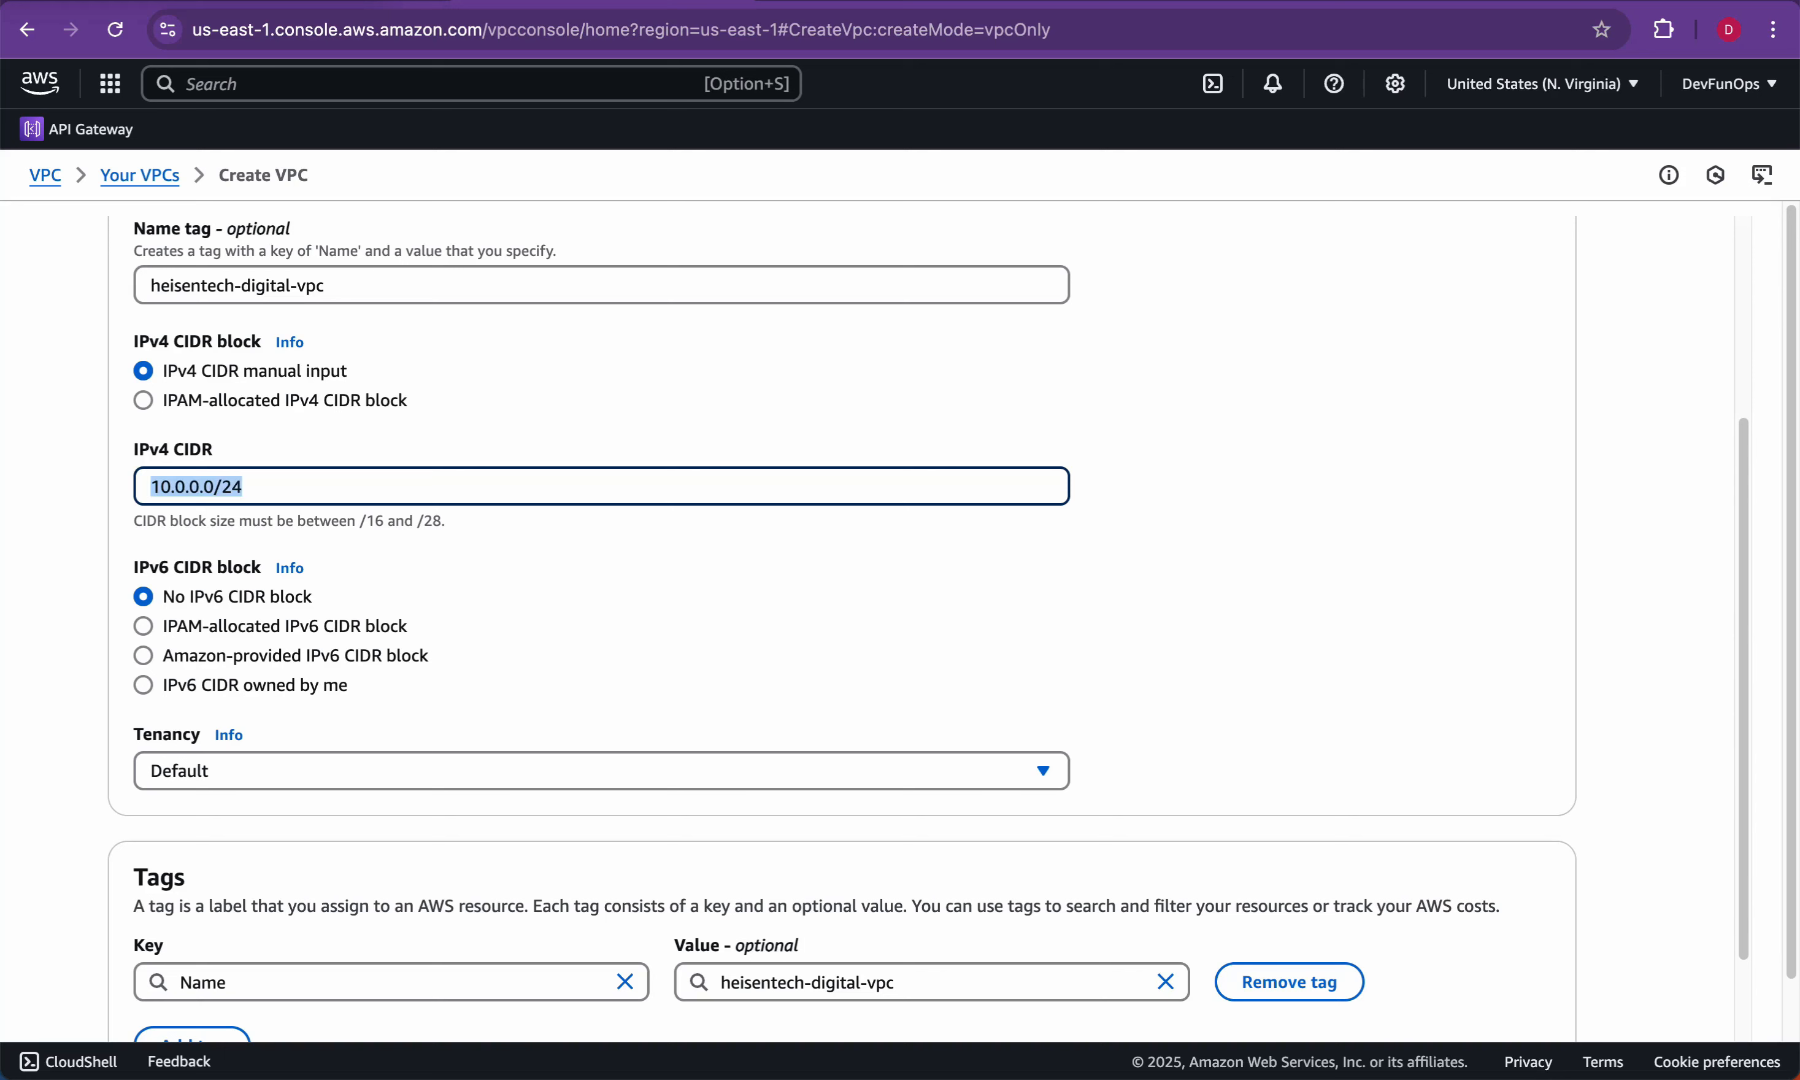
pyautogui.press('Right')
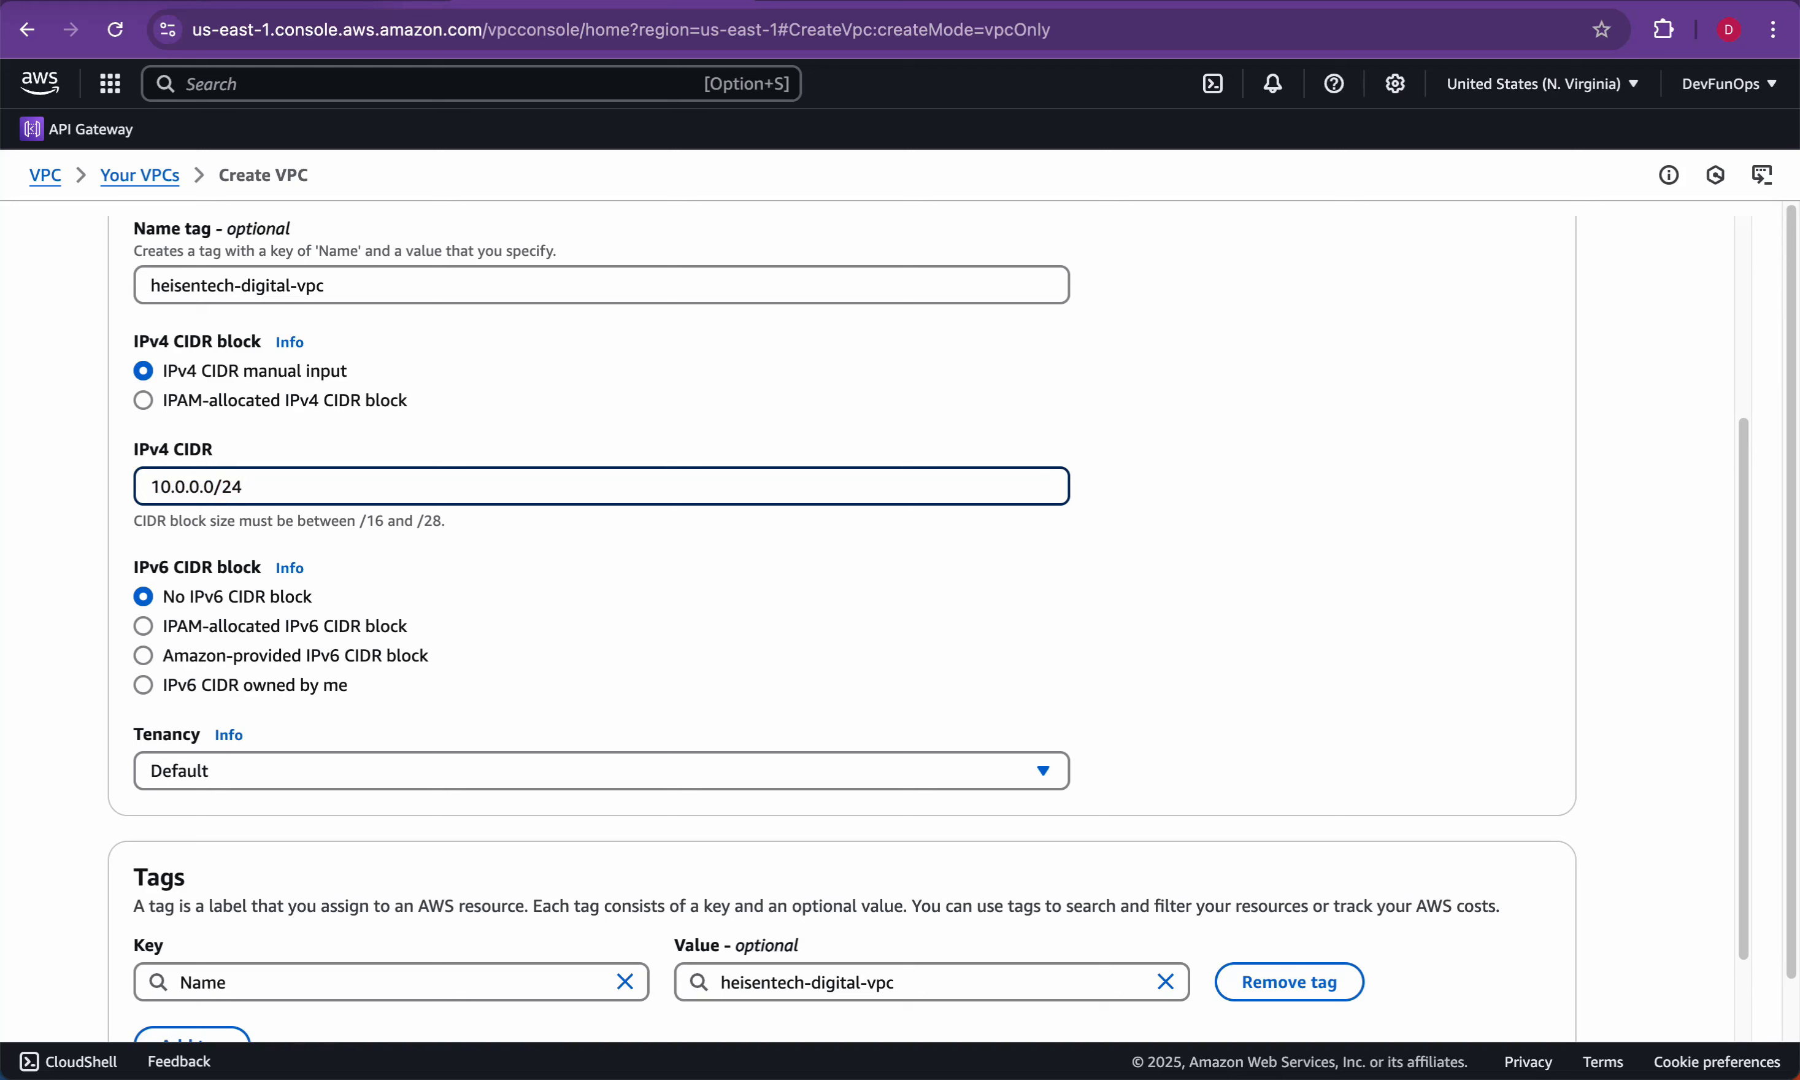
pyautogui.press('super+a')
pyautogui.click(1271, 504)
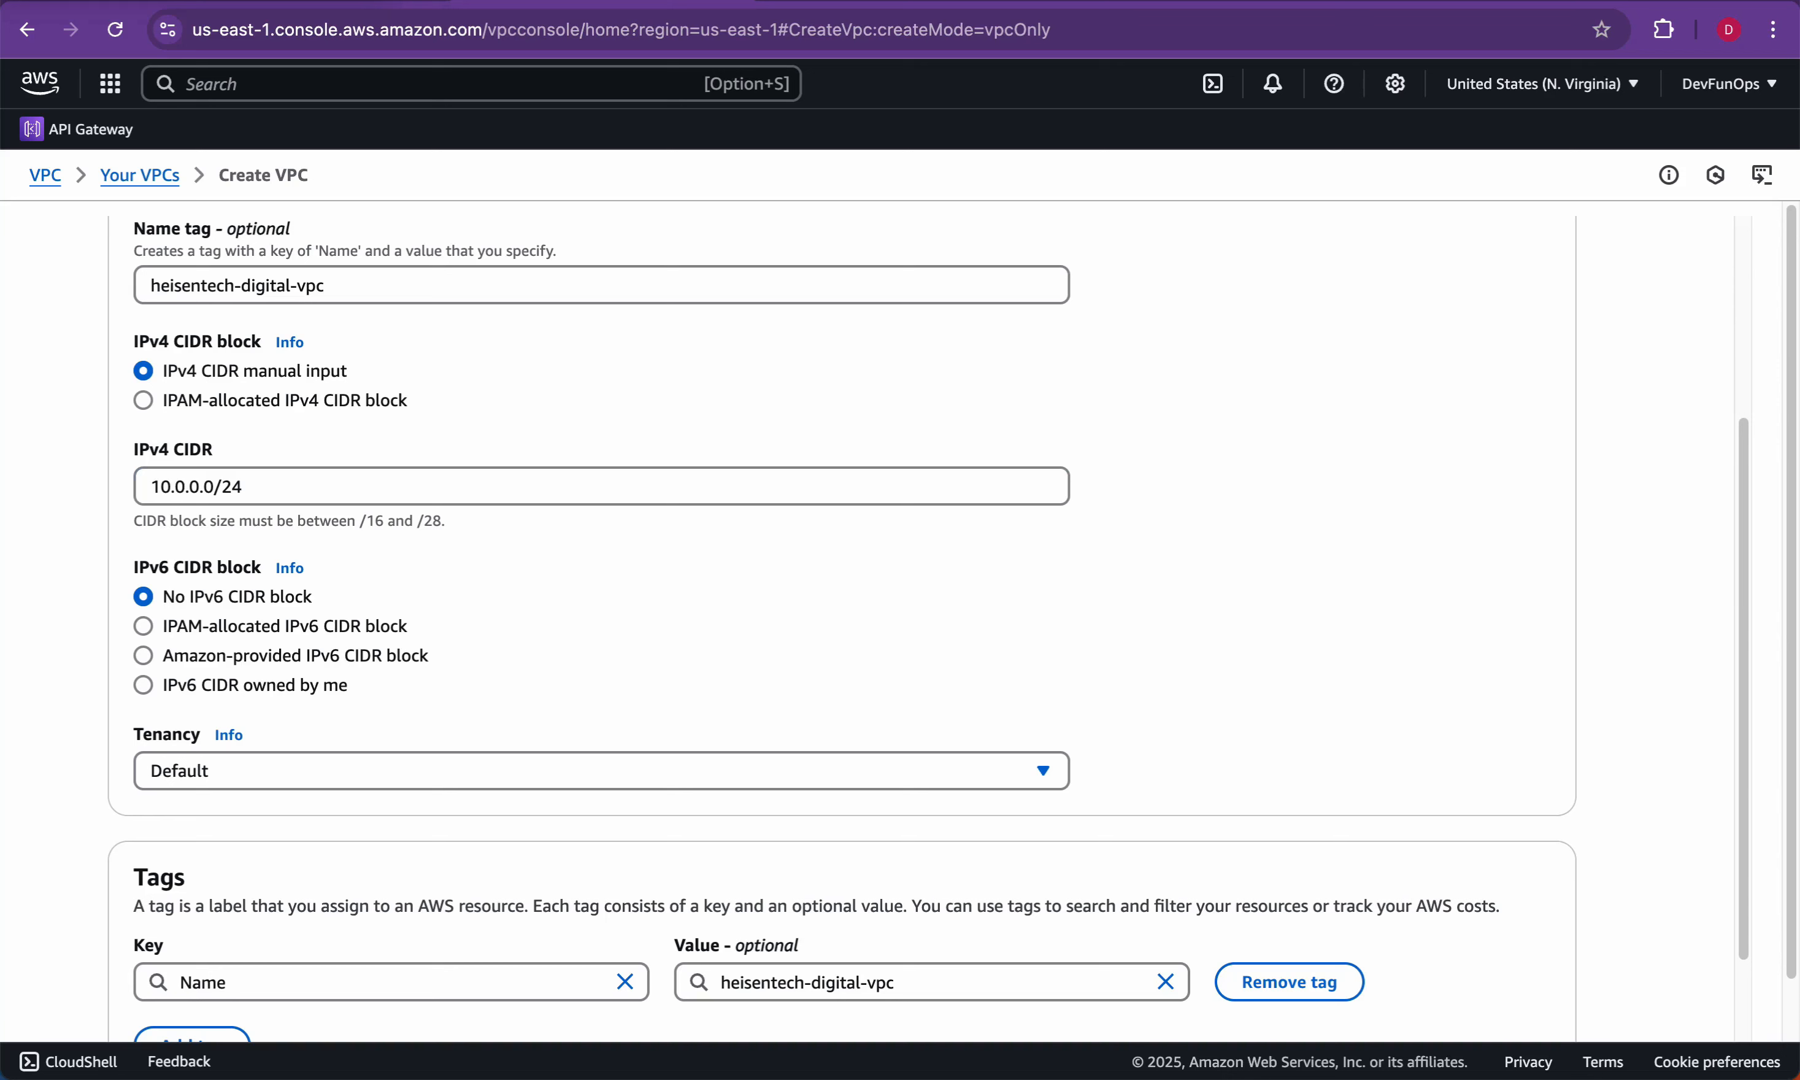
# Step: Copy the VPC's IPv4 CIDR 10.0.0.0/24 into the note in Notes, after "VPC CIDR -"
pyautogui.tripleClick(602, 486)
pyautogui.press('super+c')
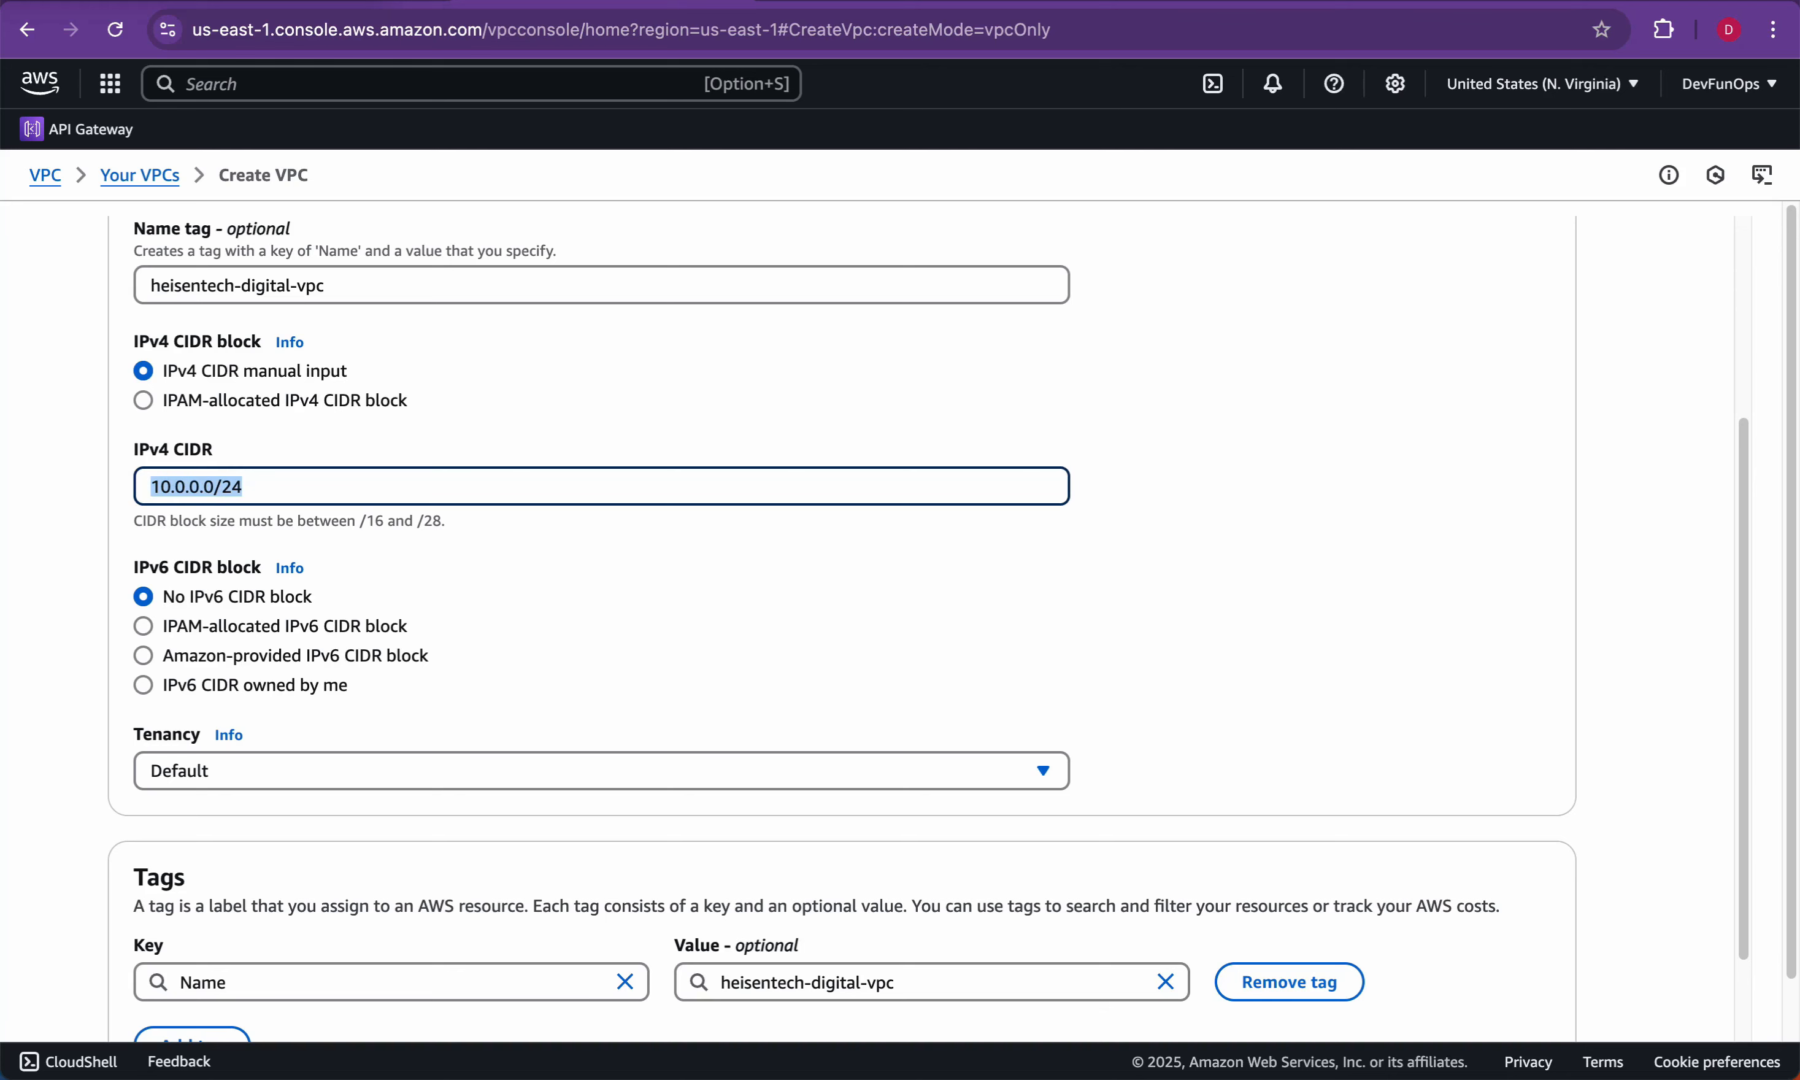
pyautogui.press('super+Tab')
pyautogui.press('super+Tab')
pyautogui.press('super+Tab')
pyautogui.press('super+Tab')
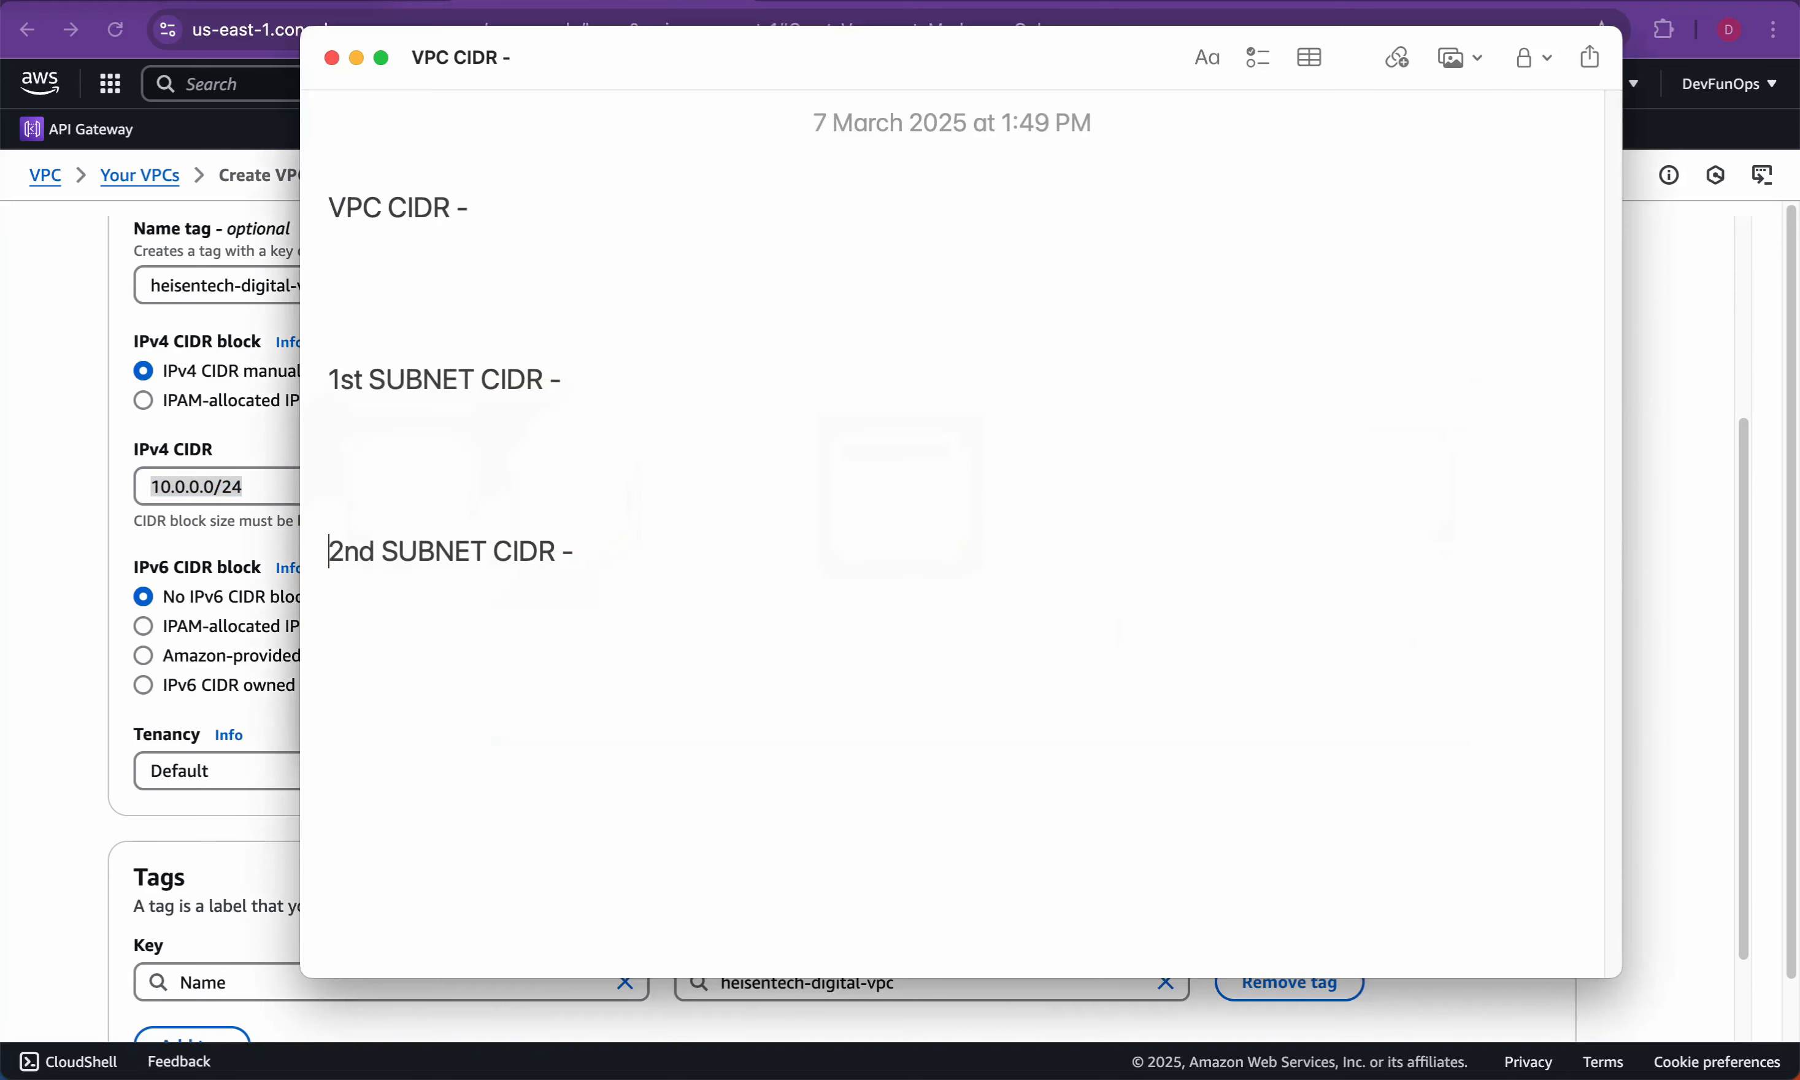
pyautogui.click(474, 208)
pyautogui.press('super+v')
# Step: Switch back to the AWS console, create the VPC with No IPv6 CIDR block and default tenancy, and open the list of VPCs
pyautogui.press('super+Tab')
pyautogui.scroll(-2, 842, 621)
pyautogui.moveTo(134, 453); pyautogui.dragTo(260, 453)
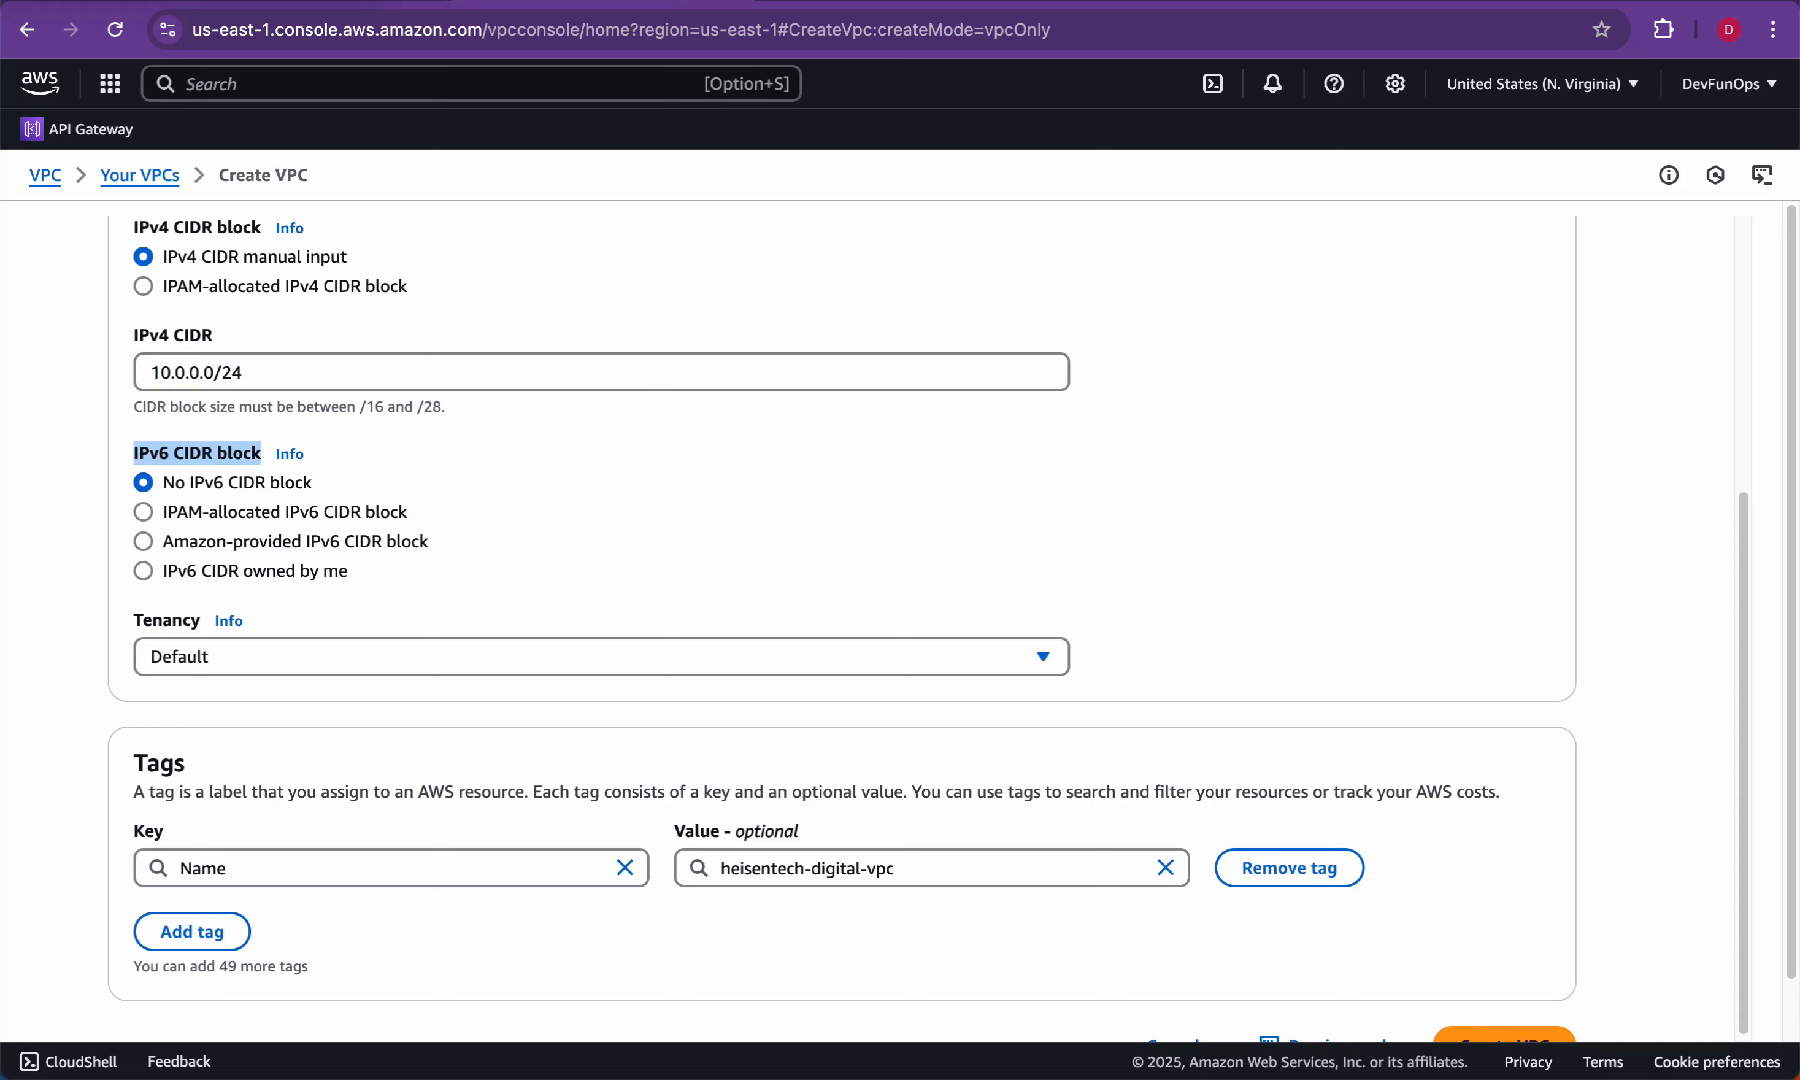
pyautogui.click(261, 453)
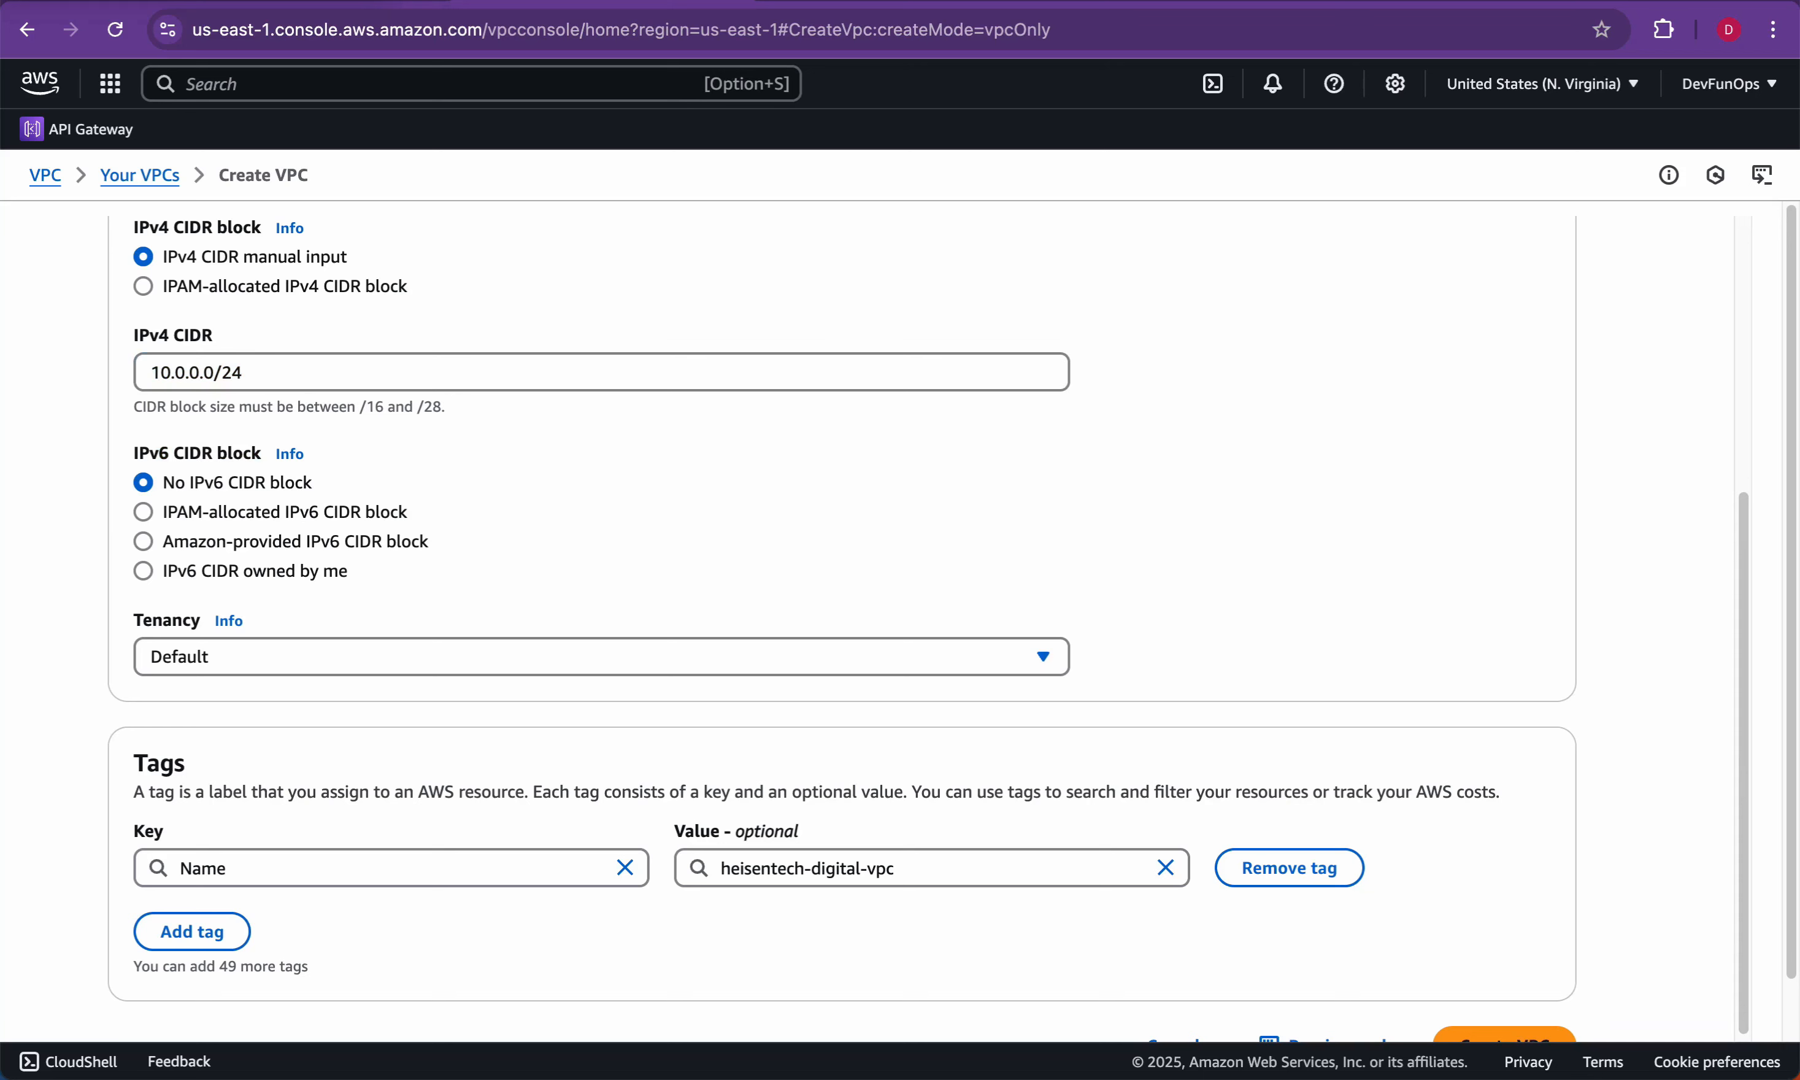
pyautogui.moveTo(163, 482); pyautogui.dragTo(311, 482)
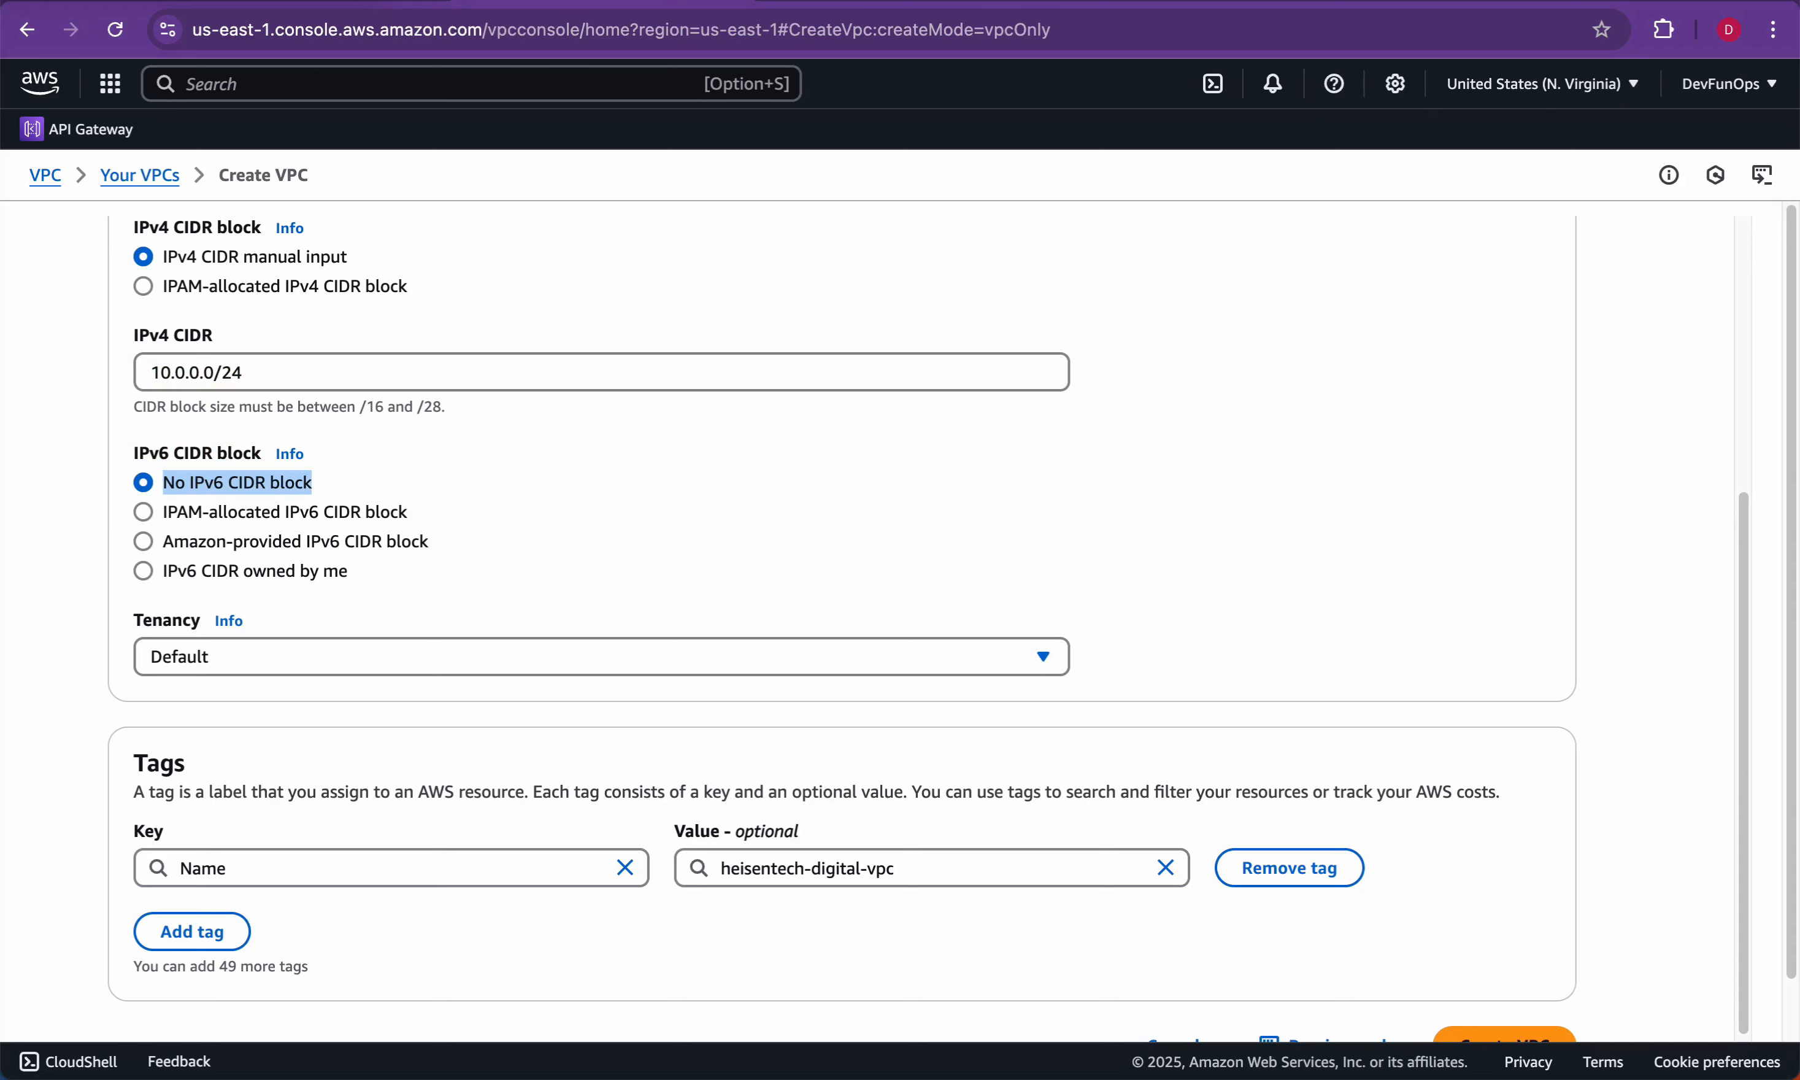
pyautogui.scroll(-1, 928, 630)
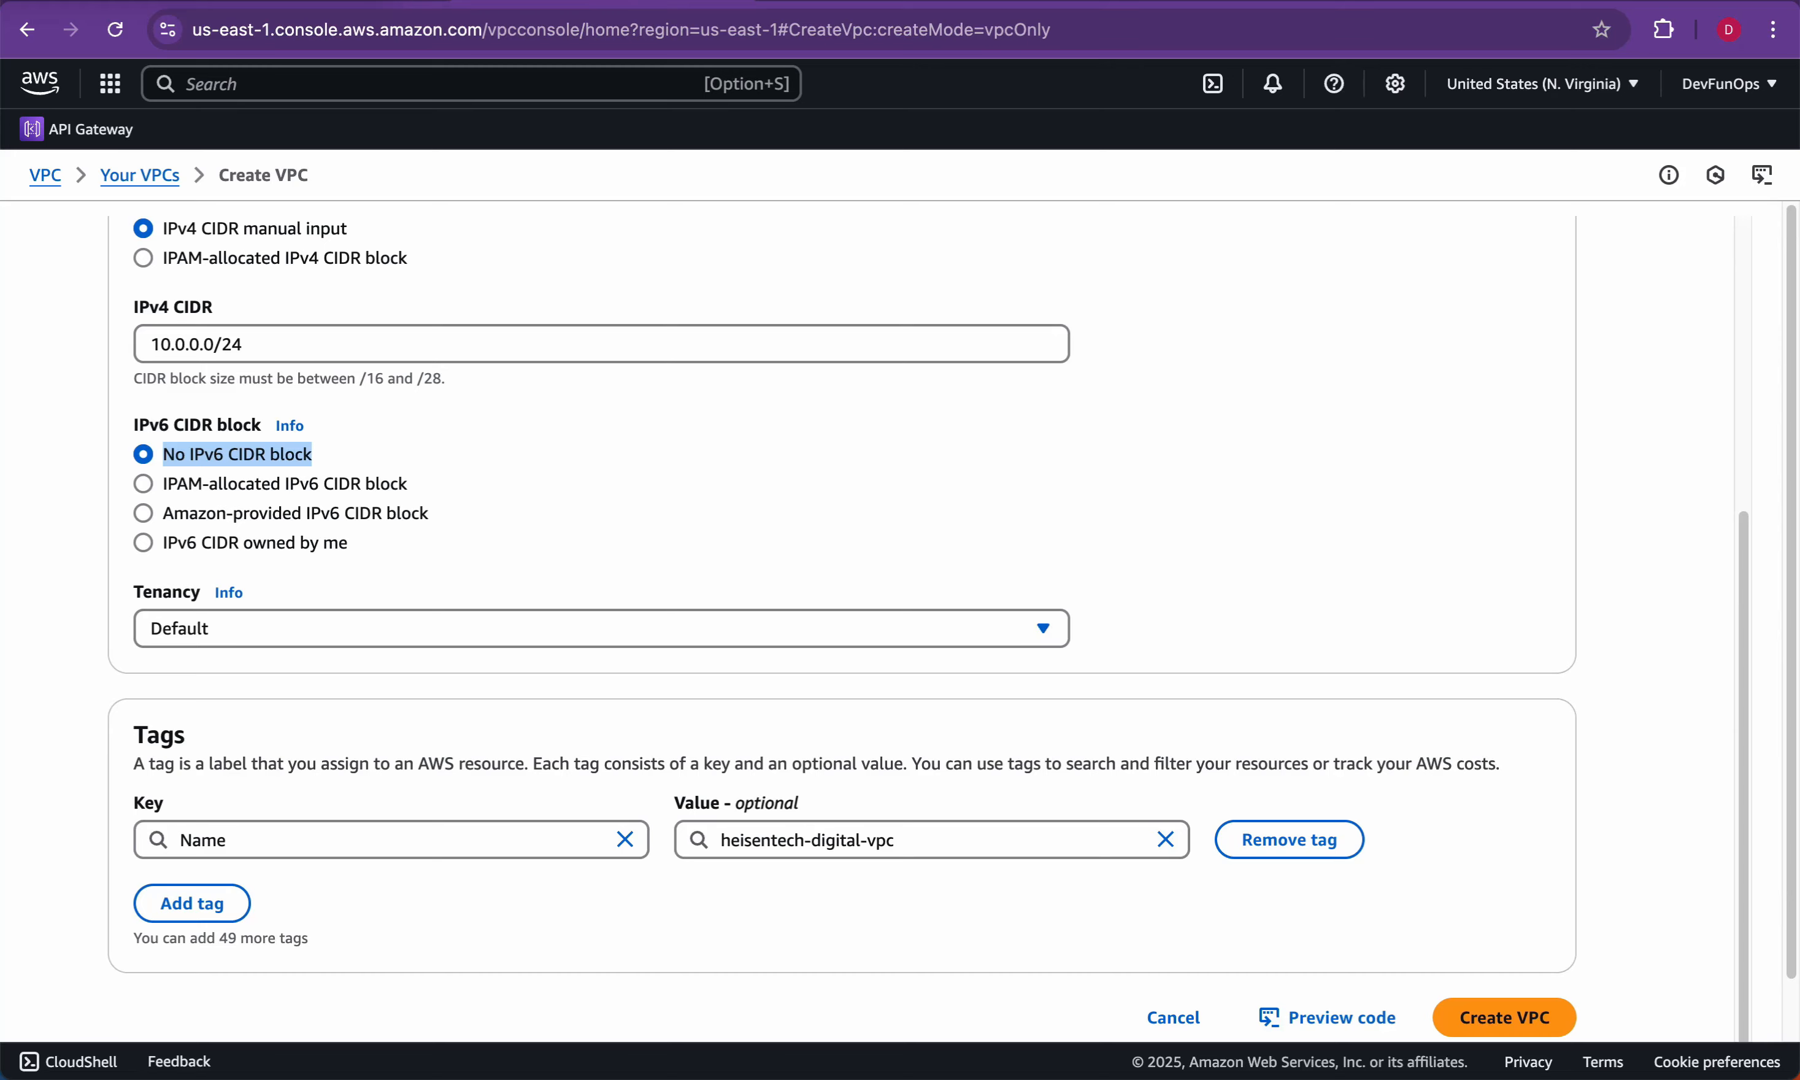
pyautogui.scroll(3, 928, 623)
pyautogui.scroll(-3, 928, 624)
pyautogui.click(1505, 1017)
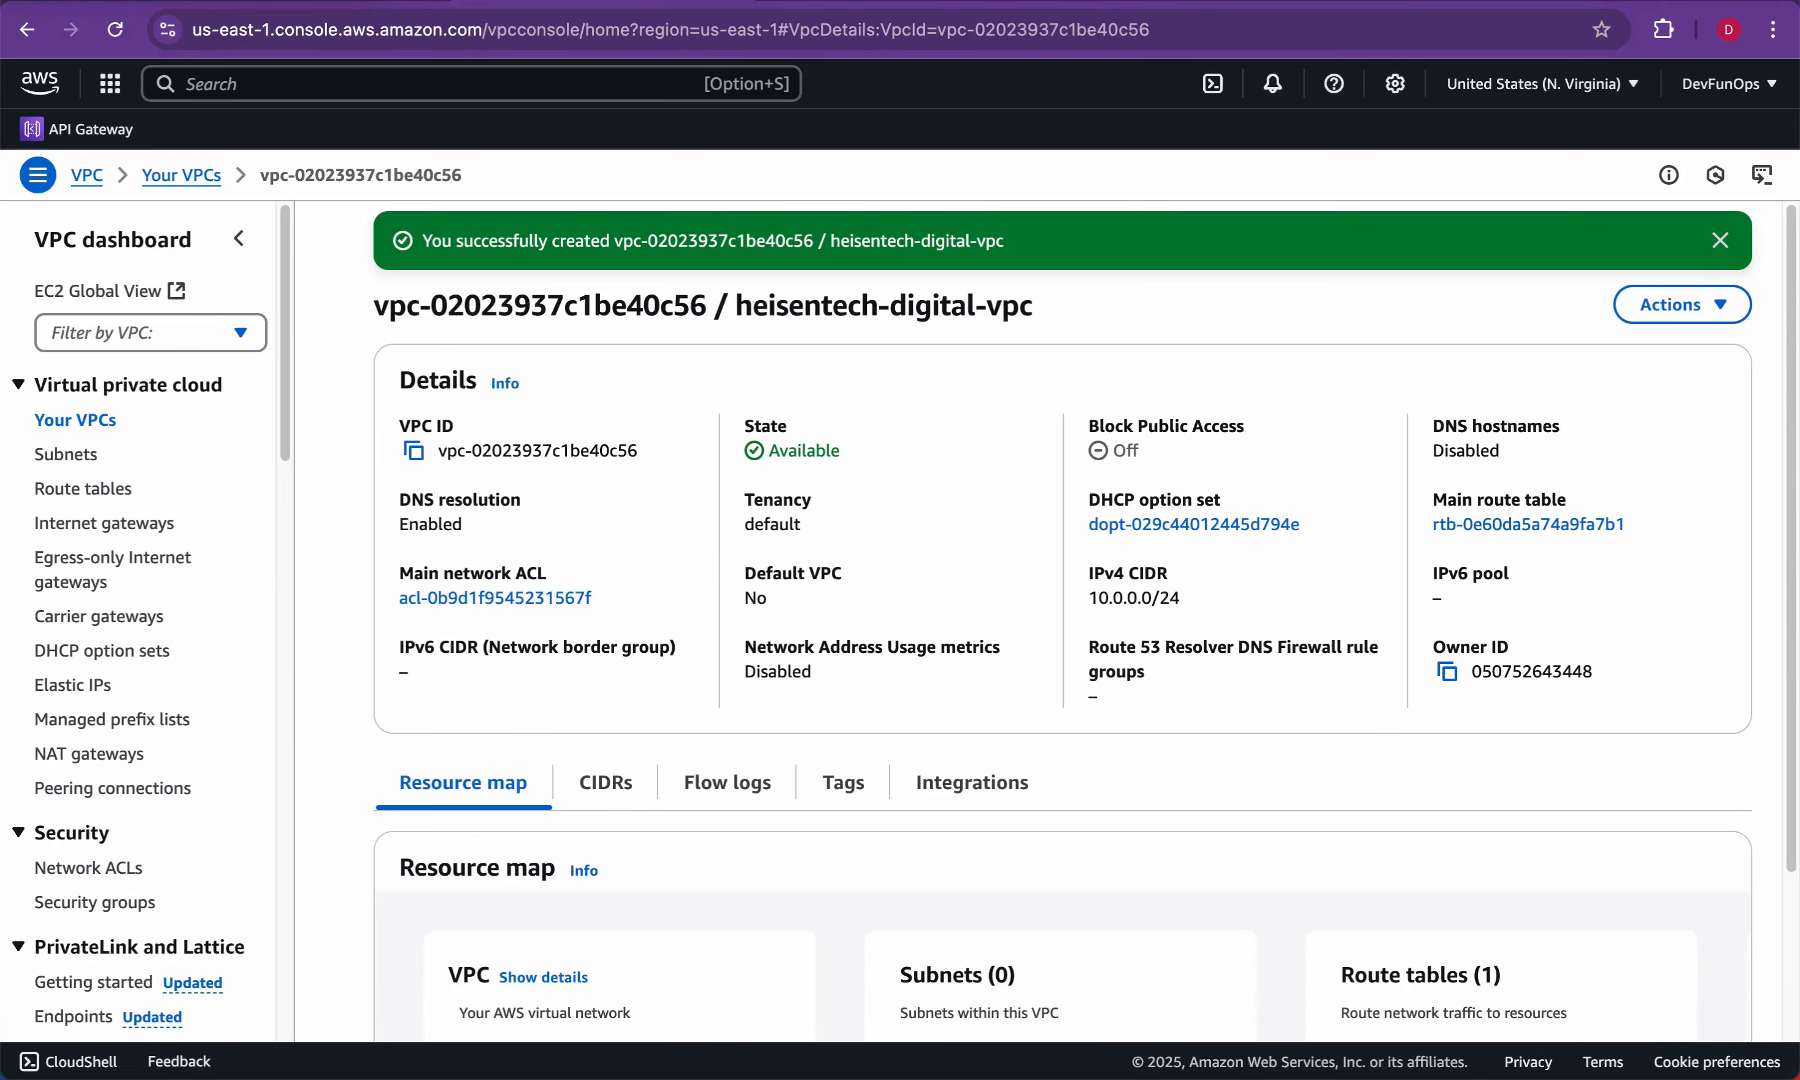
pyautogui.click(75, 421)
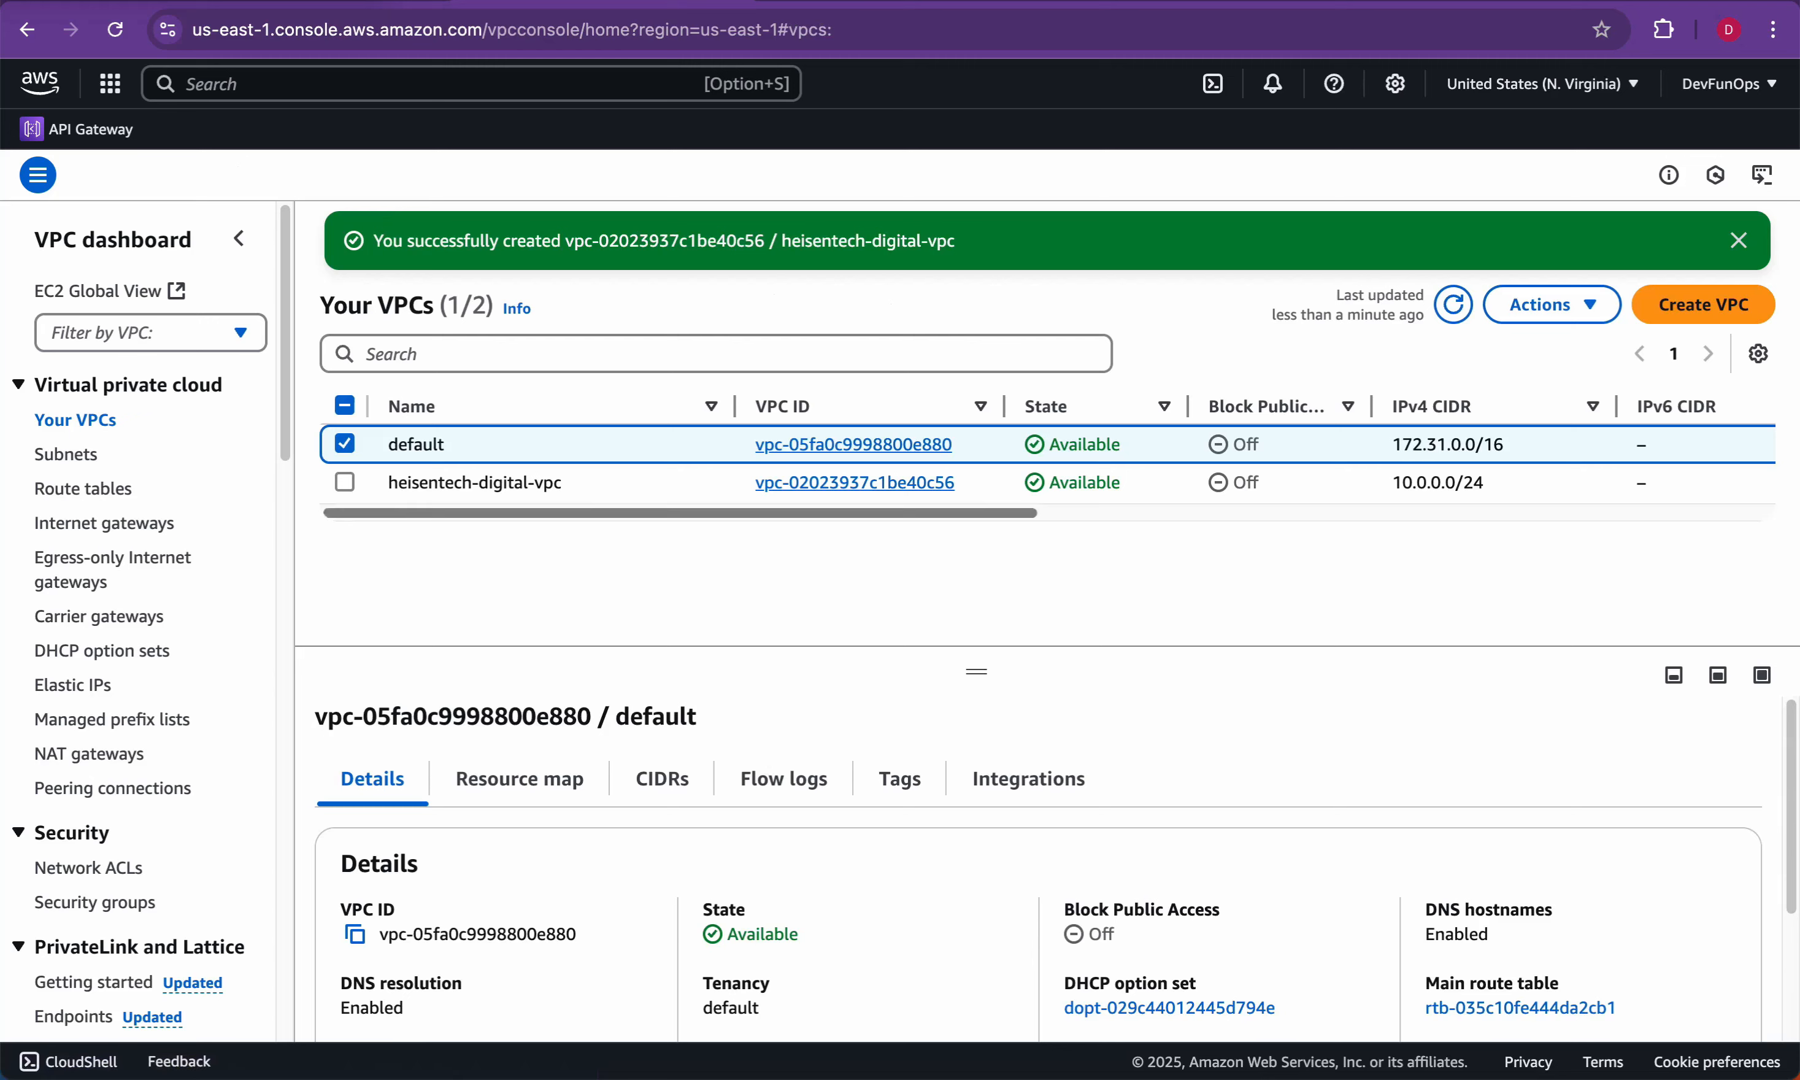
# Step: Select heisentech-digital-vpc instead of the default VPC and examine its details, highlighting its IPv4 CIDR
pyautogui.click(345, 444)
pyautogui.click(344, 482)
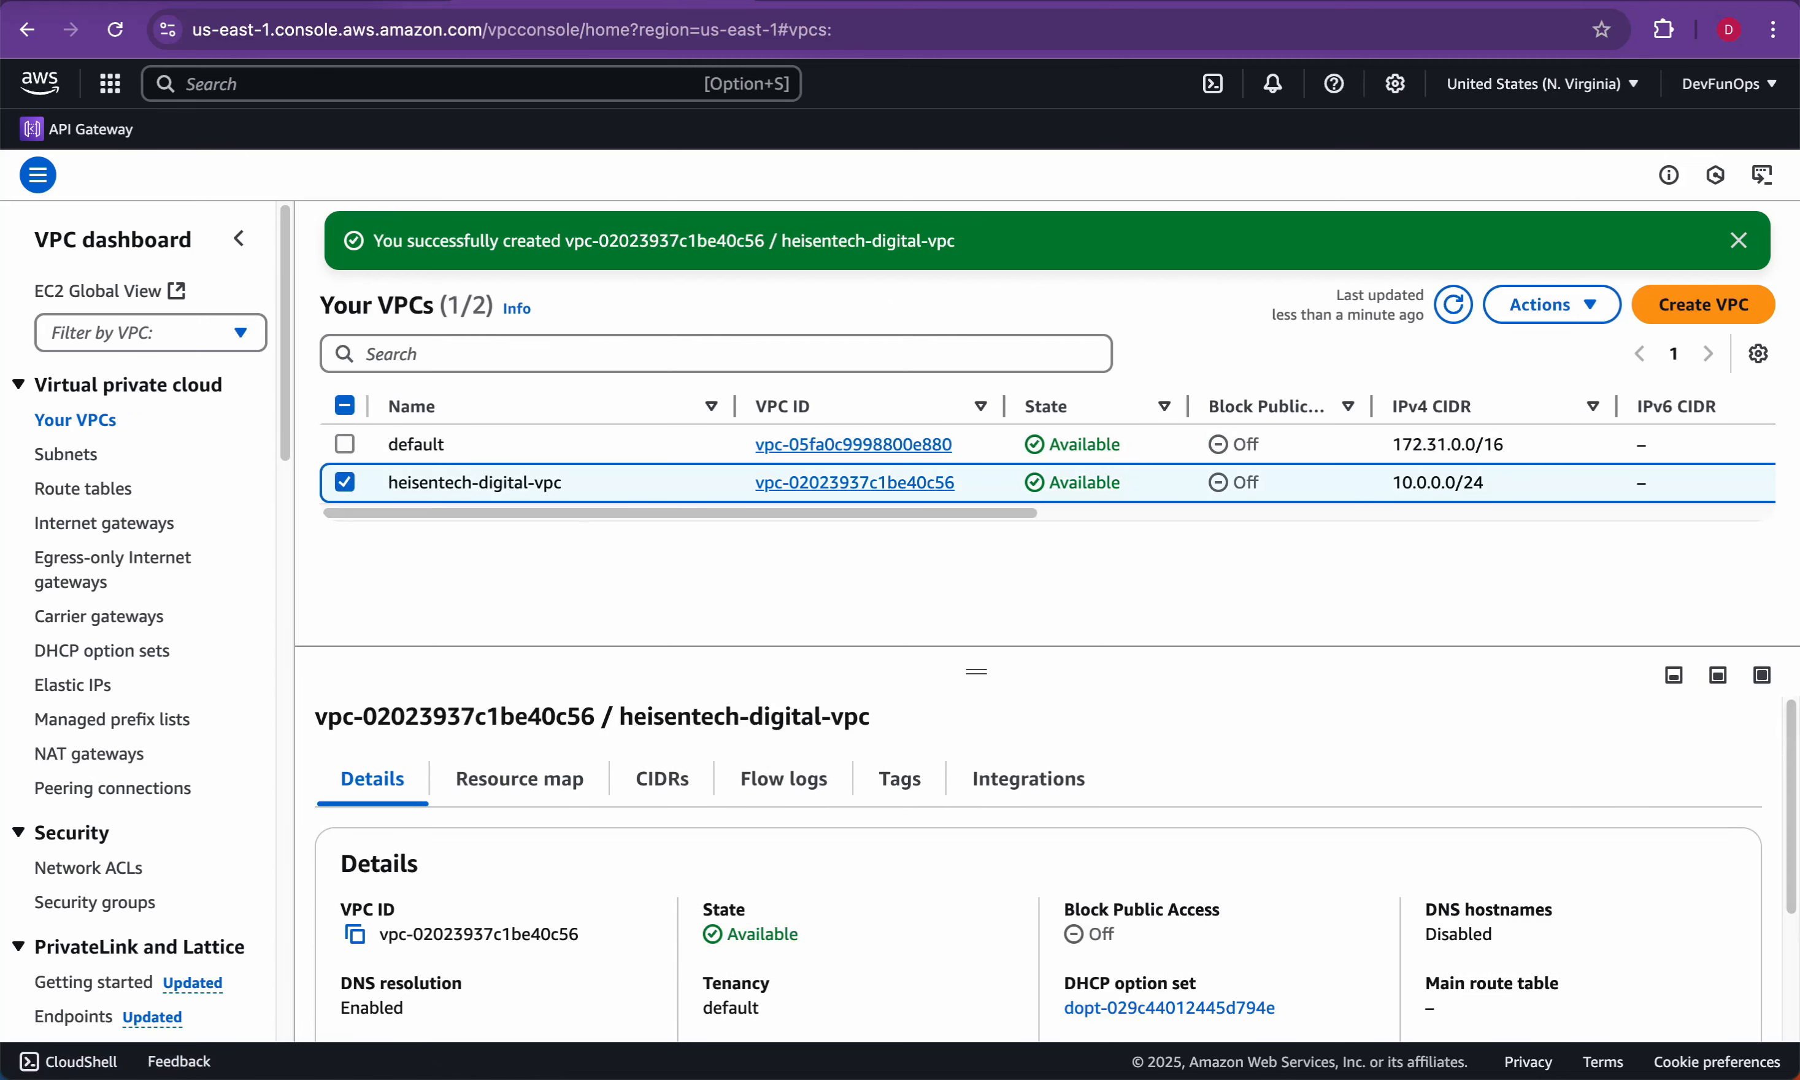
pyautogui.scroll(-3, 1023, 804)
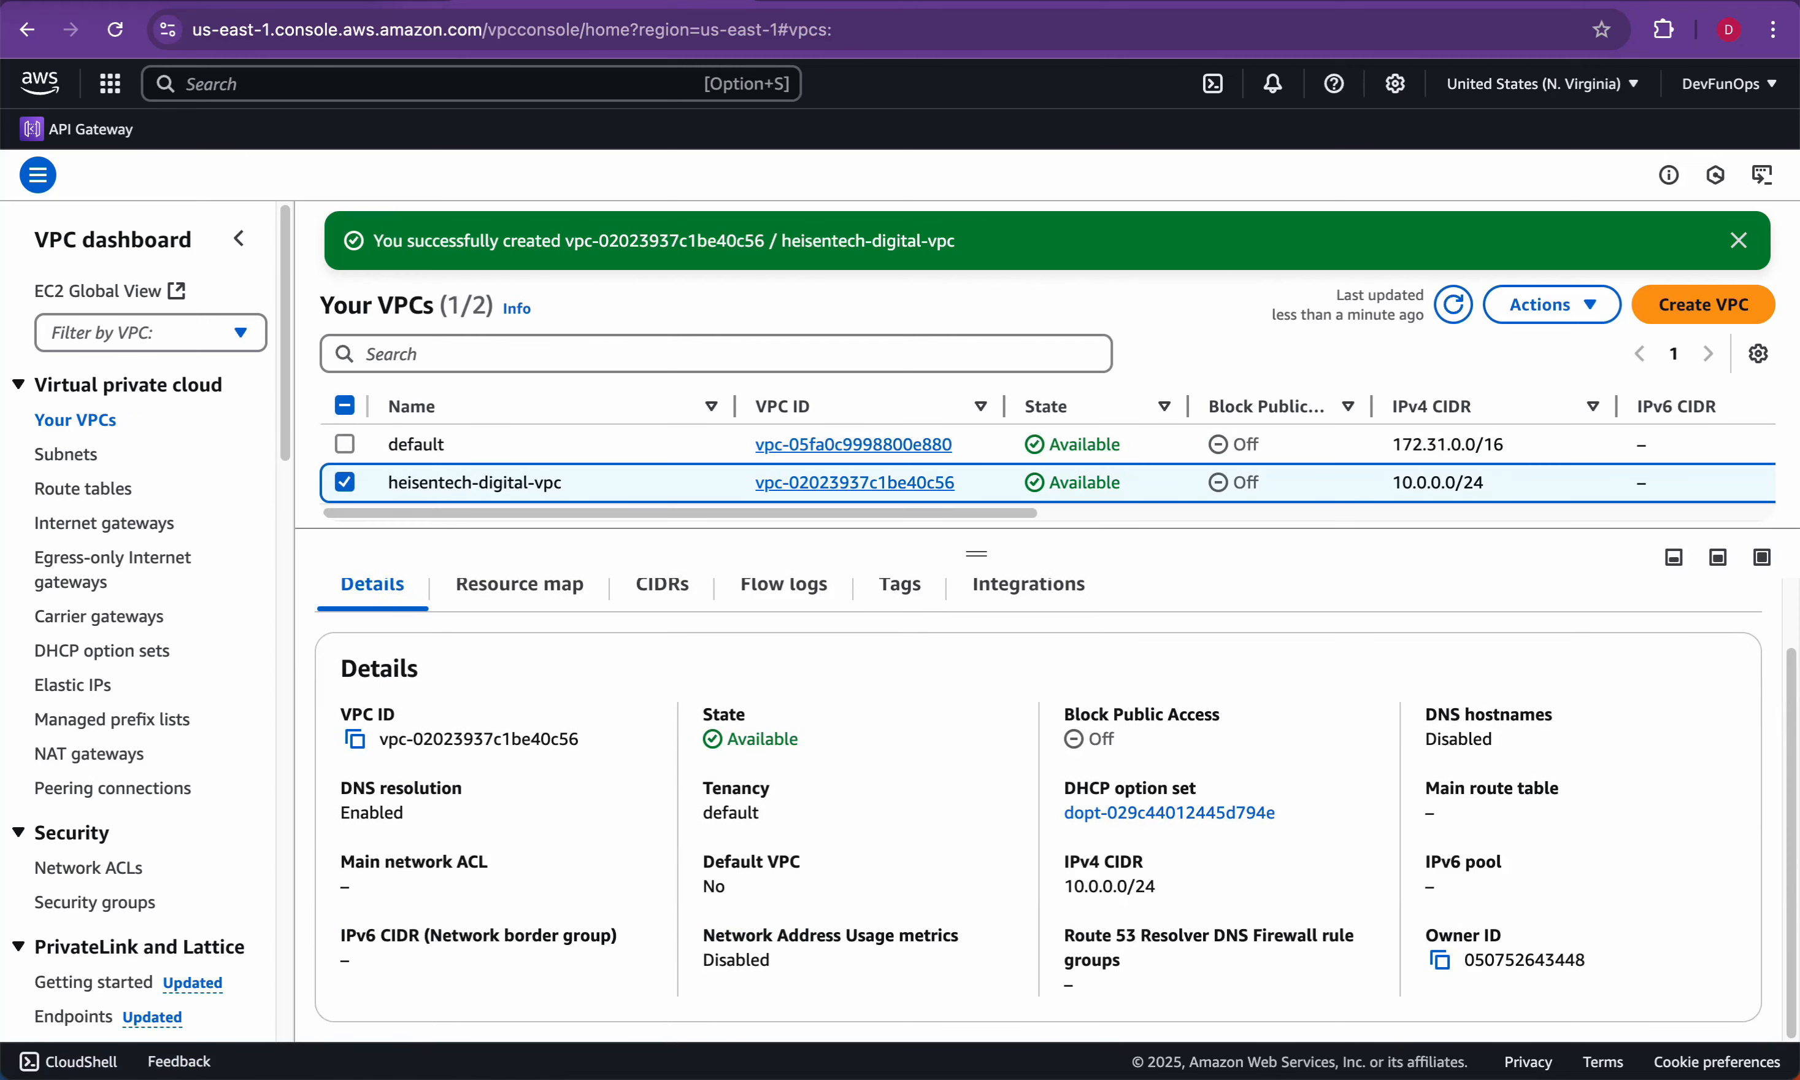
pyautogui.moveTo(1065, 885); pyautogui.dragTo(1155, 886)
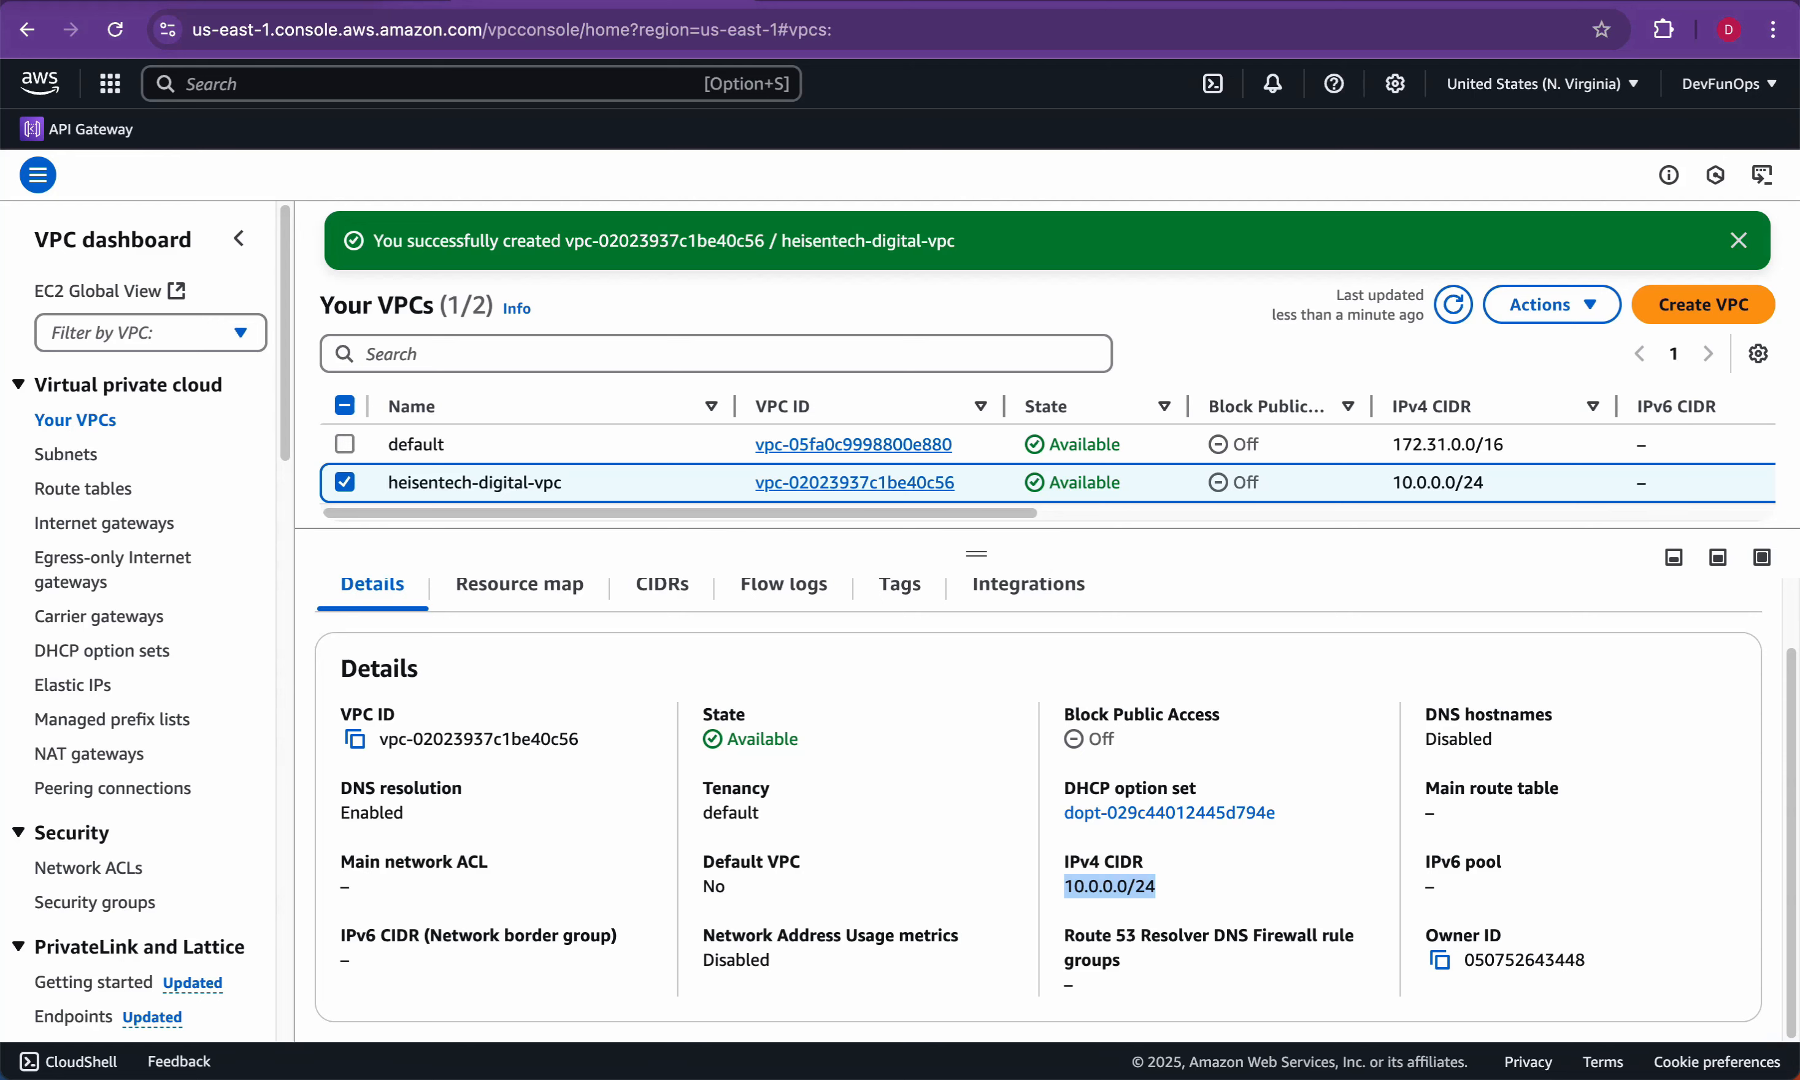
# Step: Switch to Notes and write the address calculation "2^32-n = 2^32-24 = 2^8 = 256" below the VPC CIDR line
pyautogui.press('super+Tab')
pyautogui.press('Down')
pyautogui.moveTo(475, 208); pyautogui.dragTo(614, 208)
pyautogui.click(329, 310)
pyautogui.click(328, 276)
pyautogui.write('2')
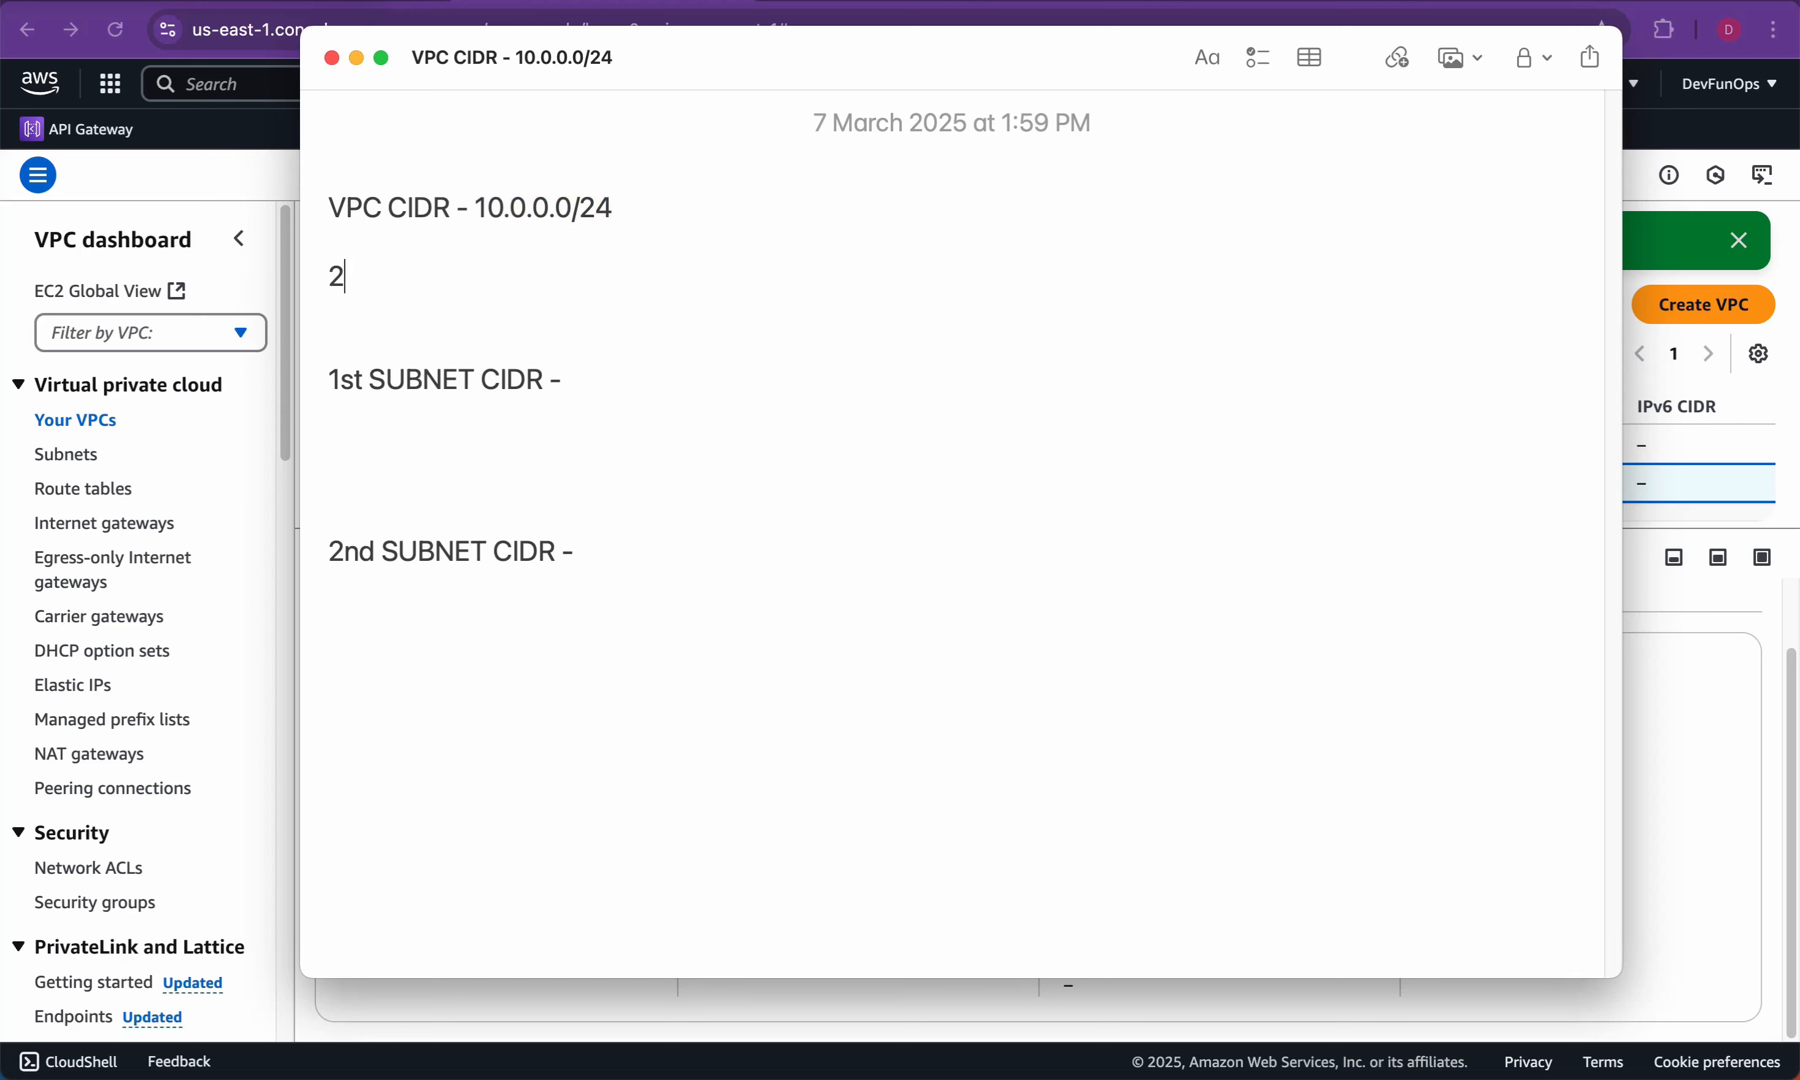
pyautogui.write('^32-n = 2^32-')
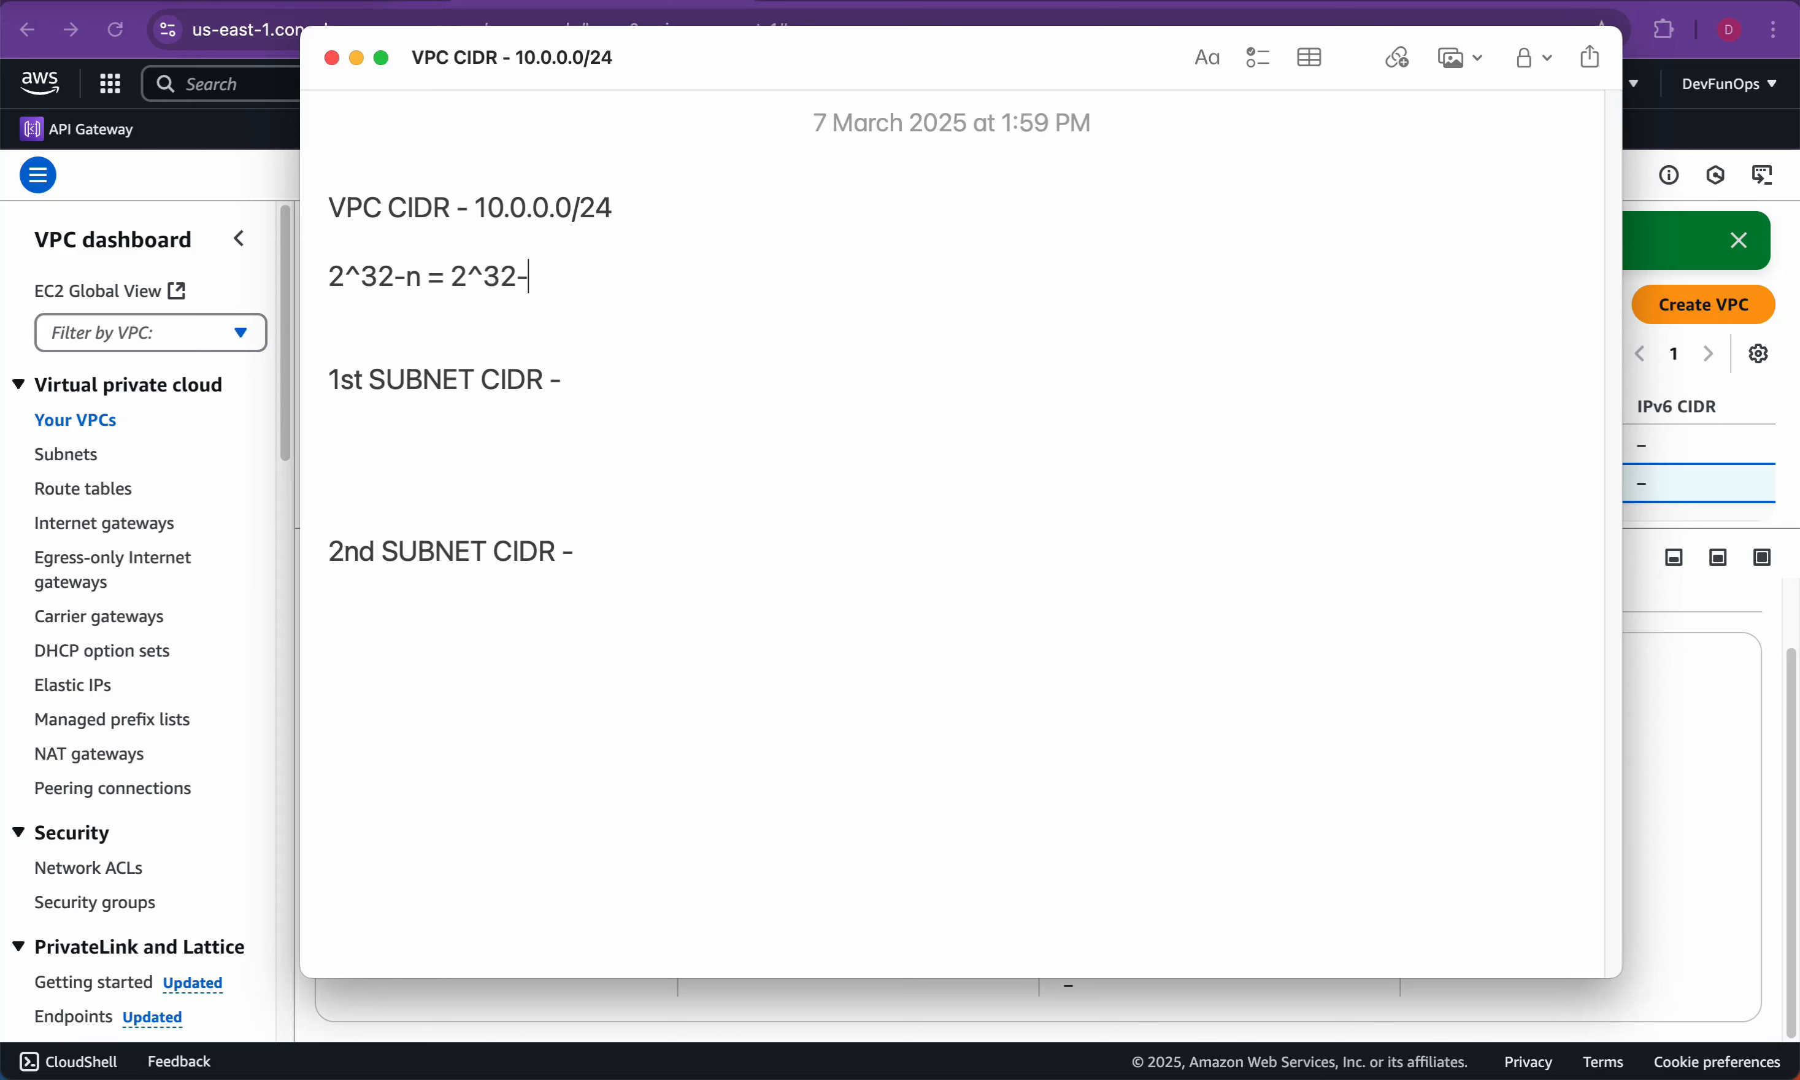
pyautogui.write('24 = 2^8 = 256')
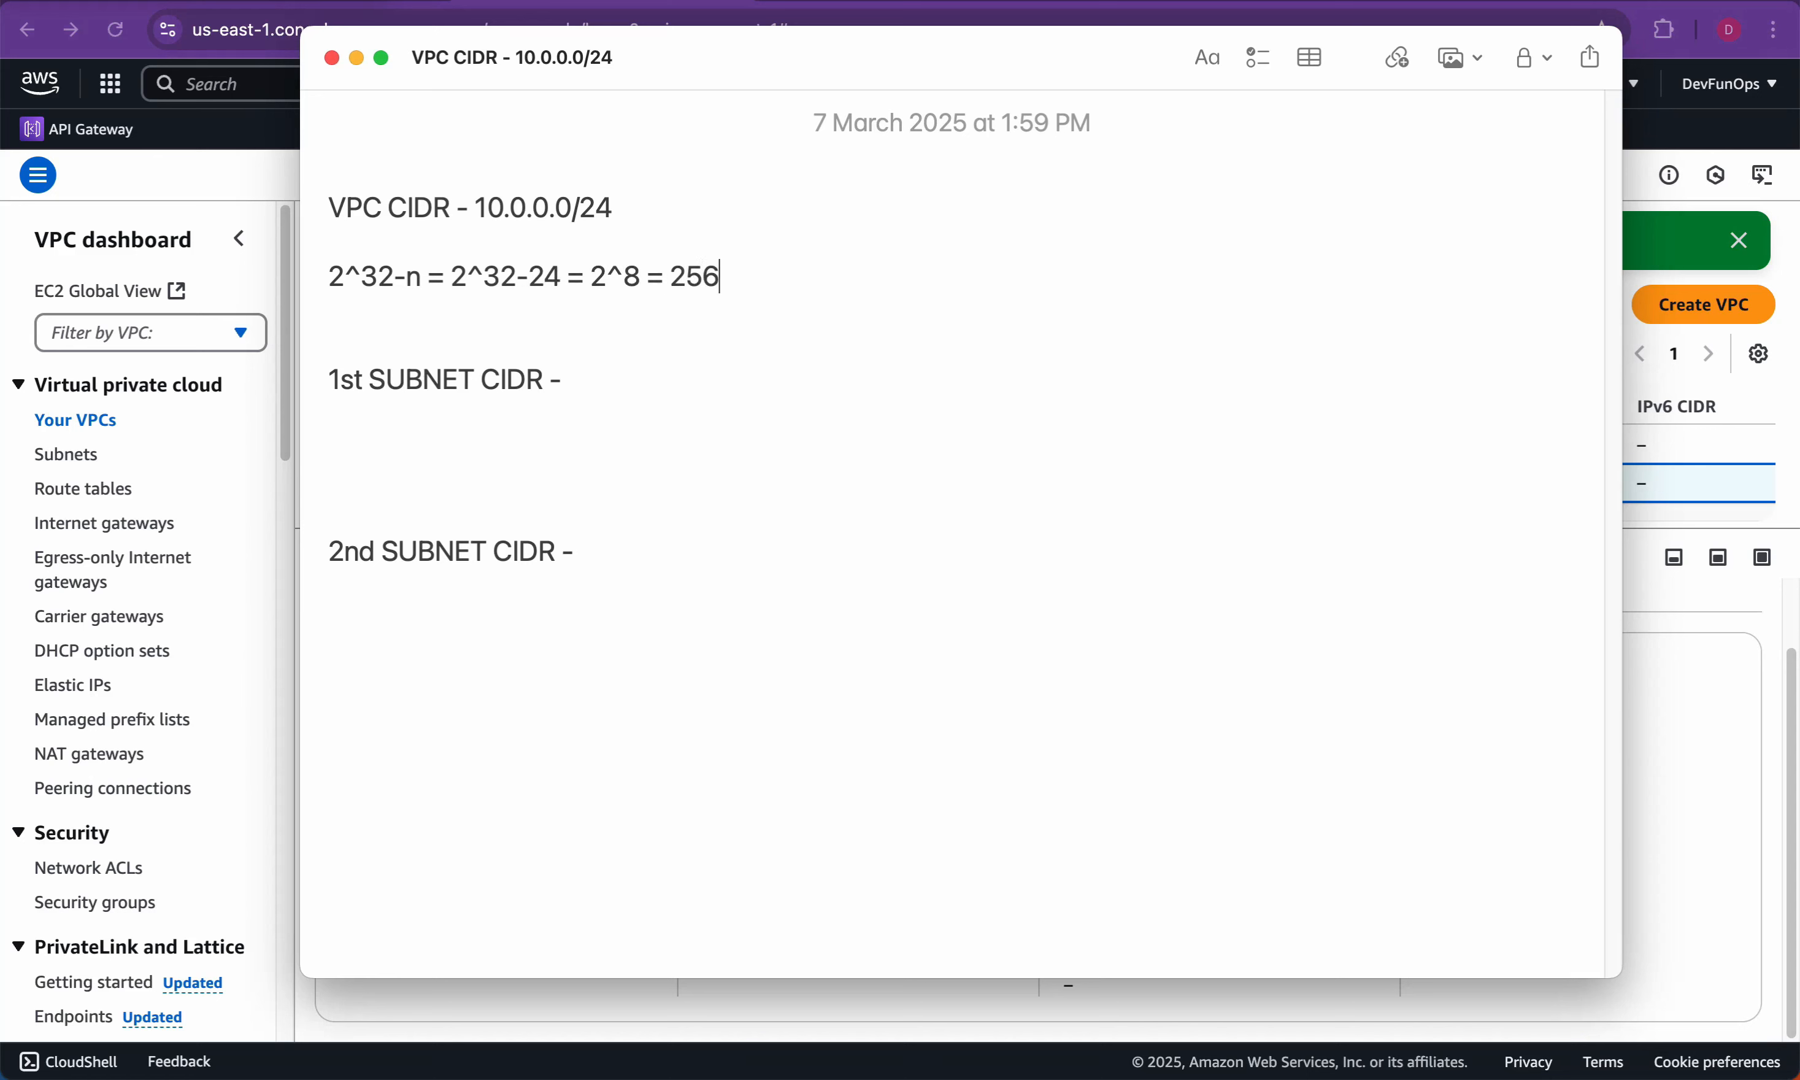
# Step: Highlight the VPC CIDR and the 256 result in the note, and add blank lines below the calculation
pyautogui.click(567, 379)
pyautogui.doubleClick(694, 276)
pyautogui.moveTo(475, 207); pyautogui.dragTo(613, 208)
pyautogui.moveTo(671, 276); pyautogui.dragTo(721, 277)
pyautogui.click(329, 311)
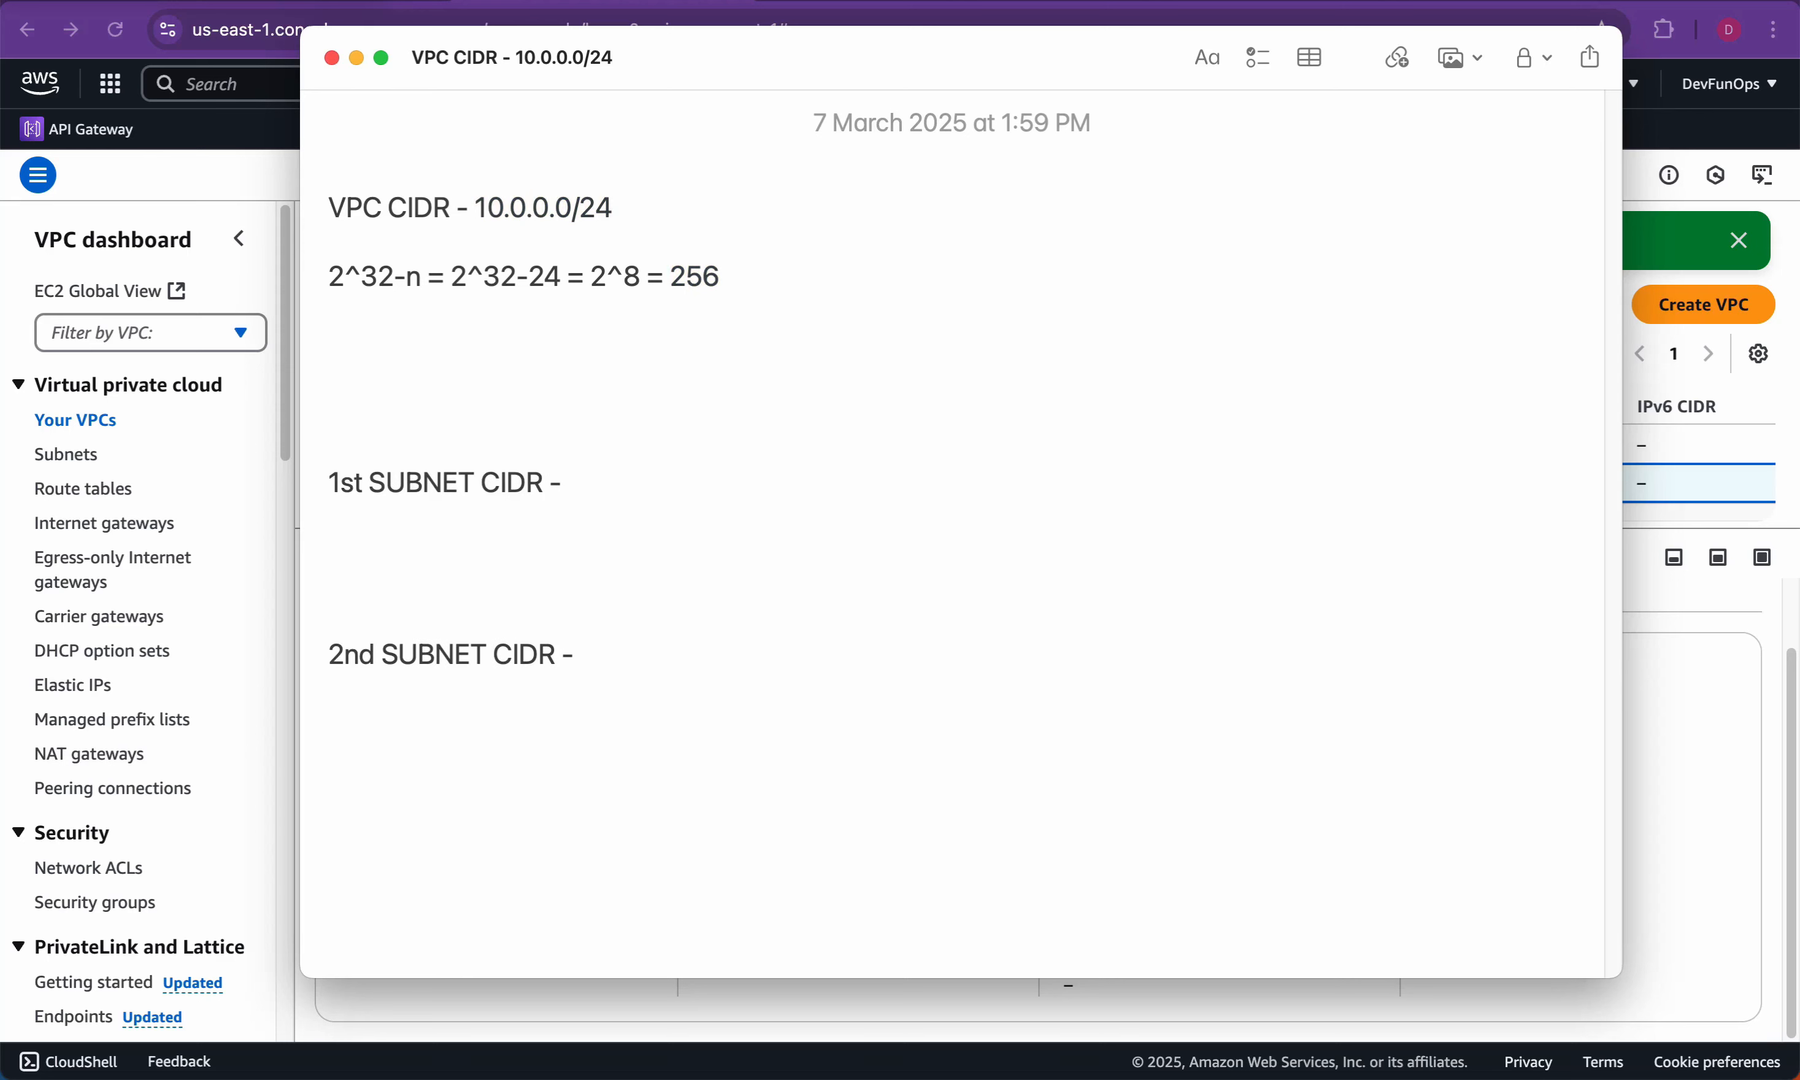
pyautogui.moveTo(670, 277); pyautogui.dragTo(722, 299)
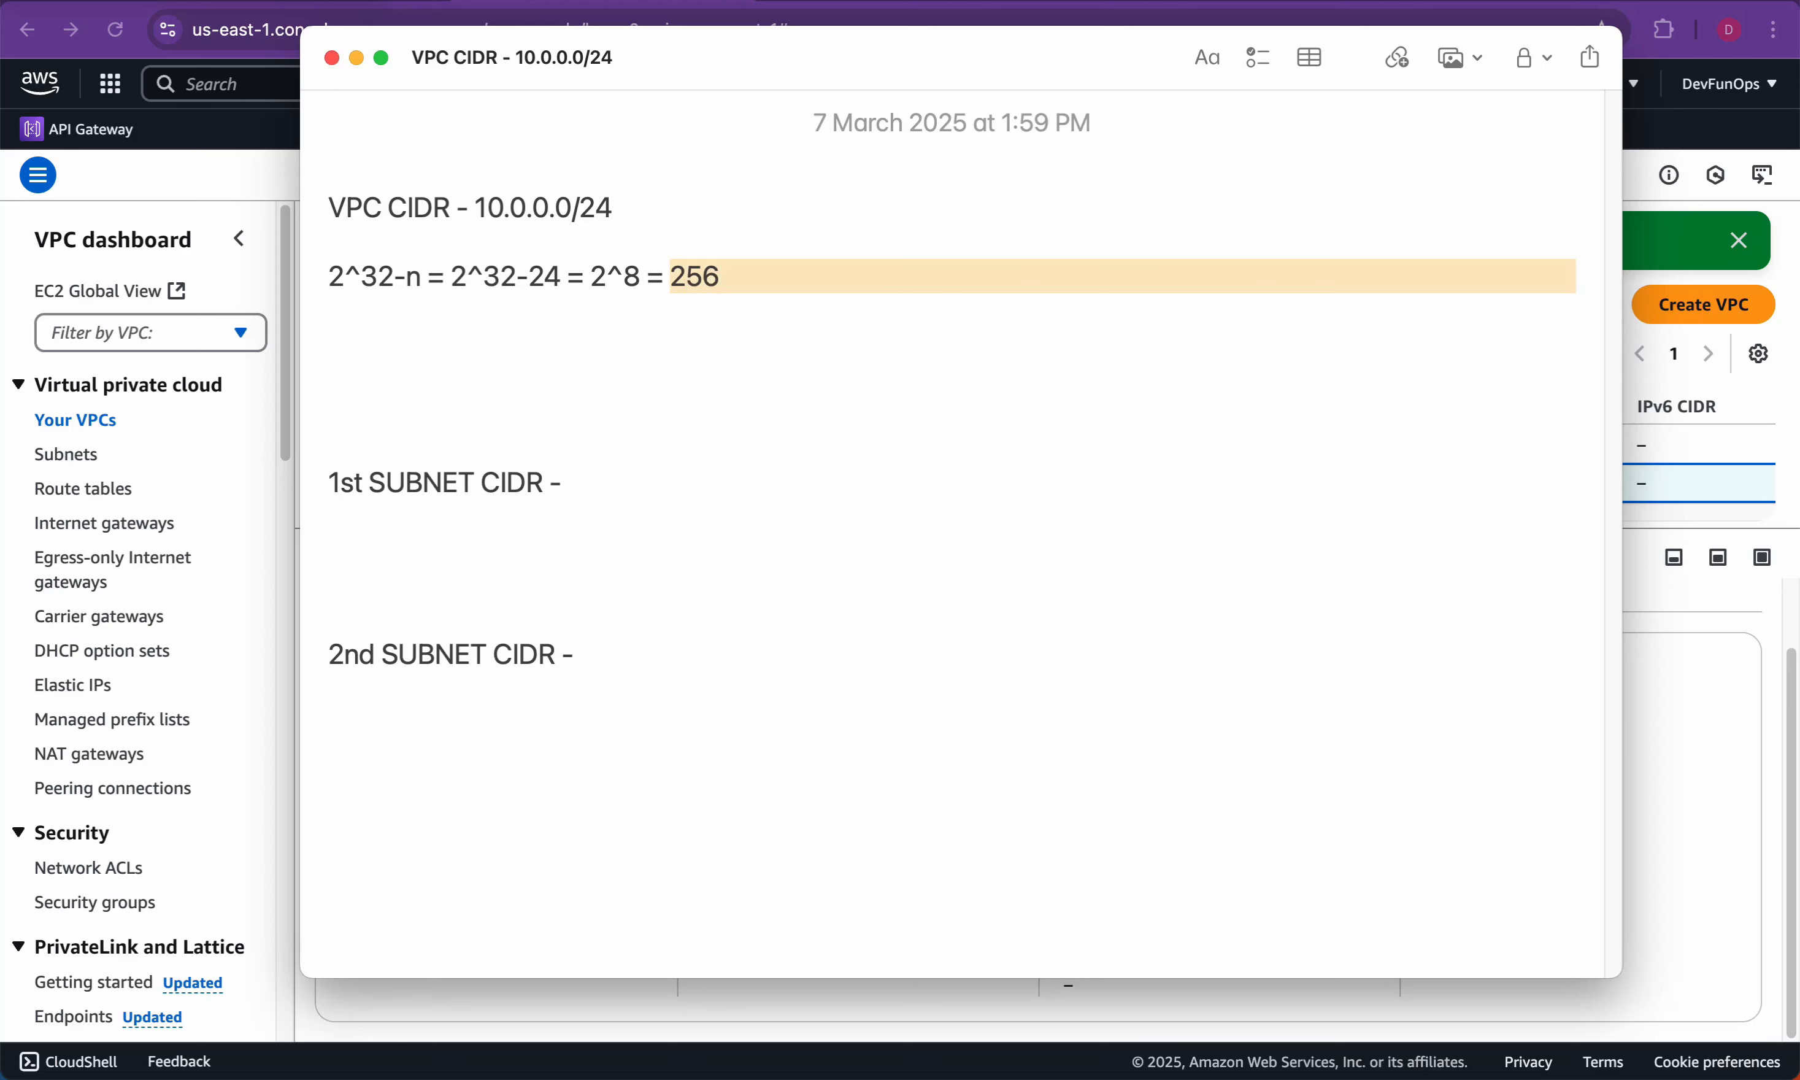
pyautogui.click(722, 277)
pyautogui.click(330, 345)
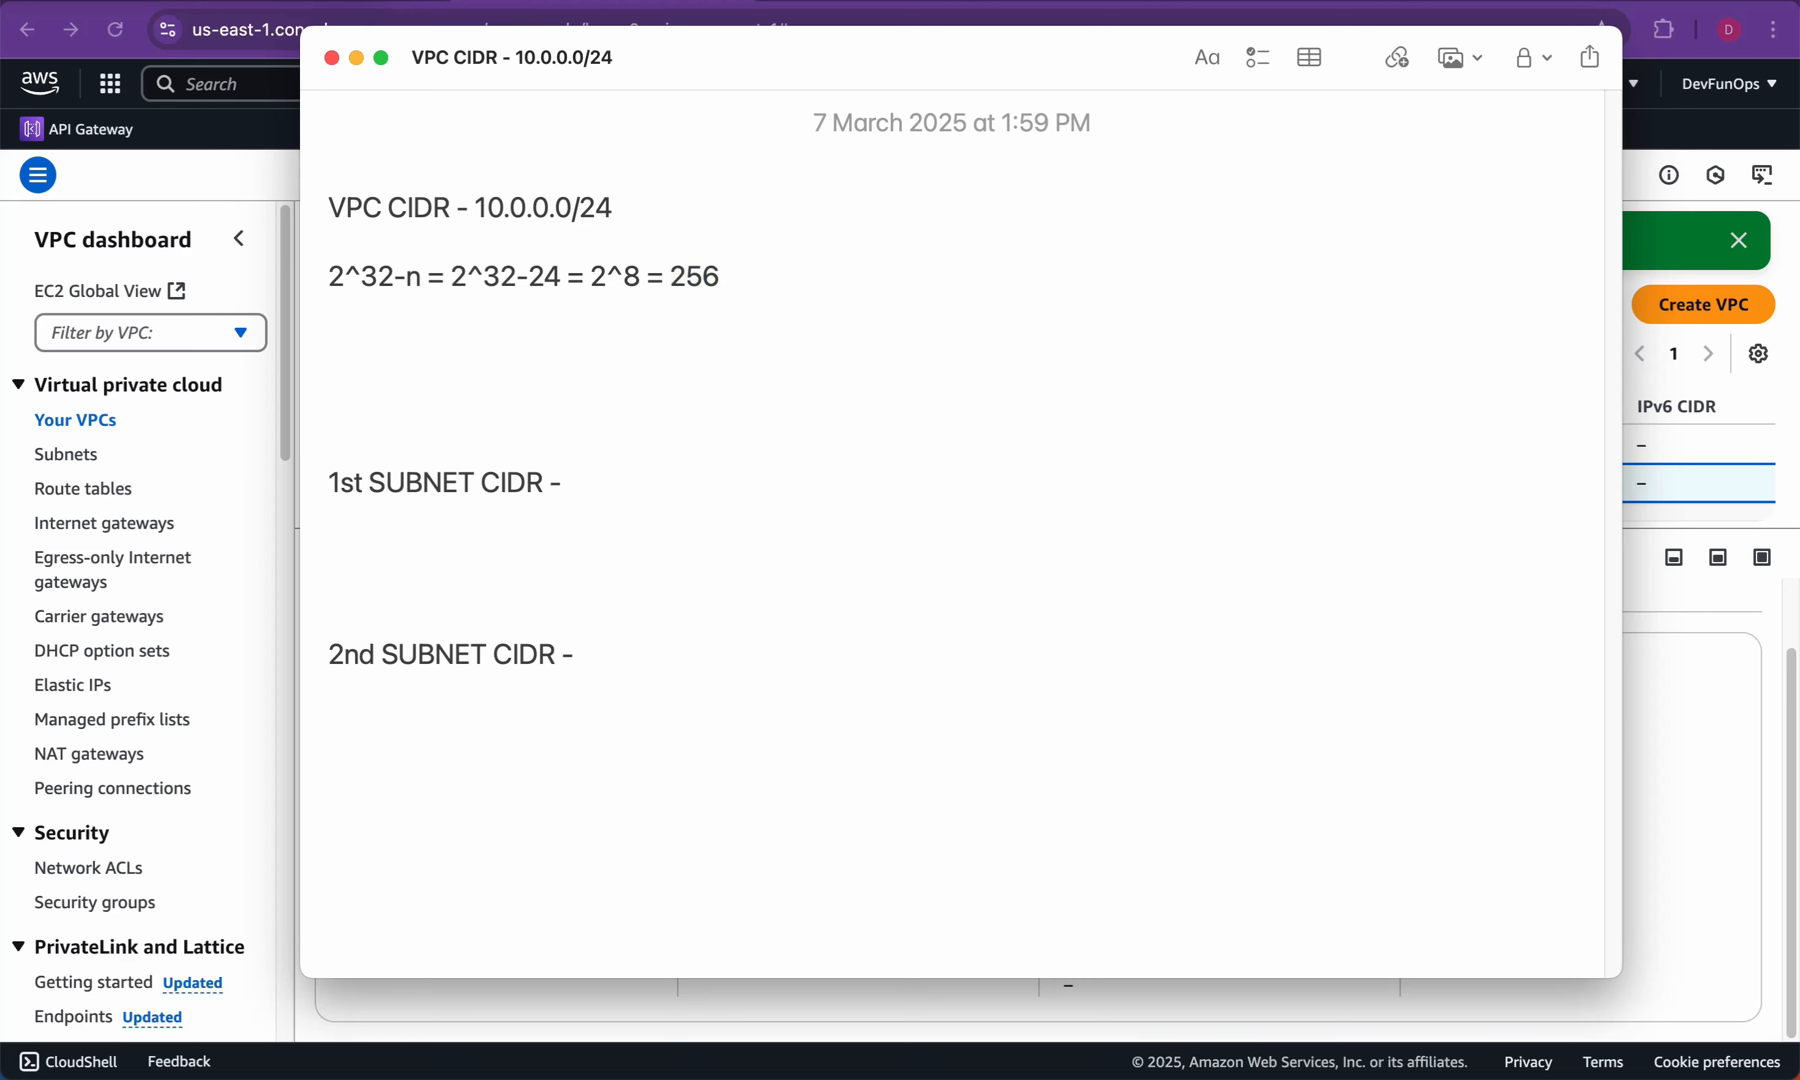
# Step: Copy 10.0.0.0 from the VPC CIDR and start an address list below the calculation with 10.0.0.0 and 10.0.0.1
pyautogui.moveTo(474, 208); pyautogui.dragTo(574, 208)
pyautogui.press('super+c')
pyautogui.click(330, 379)
pyautogui.click(330, 345)
pyautogui.press('super+v')
pyautogui.press('Return')
pyautogui.press('super+v')
pyautogui.press('BackSpace')
pyautogui.write('1')
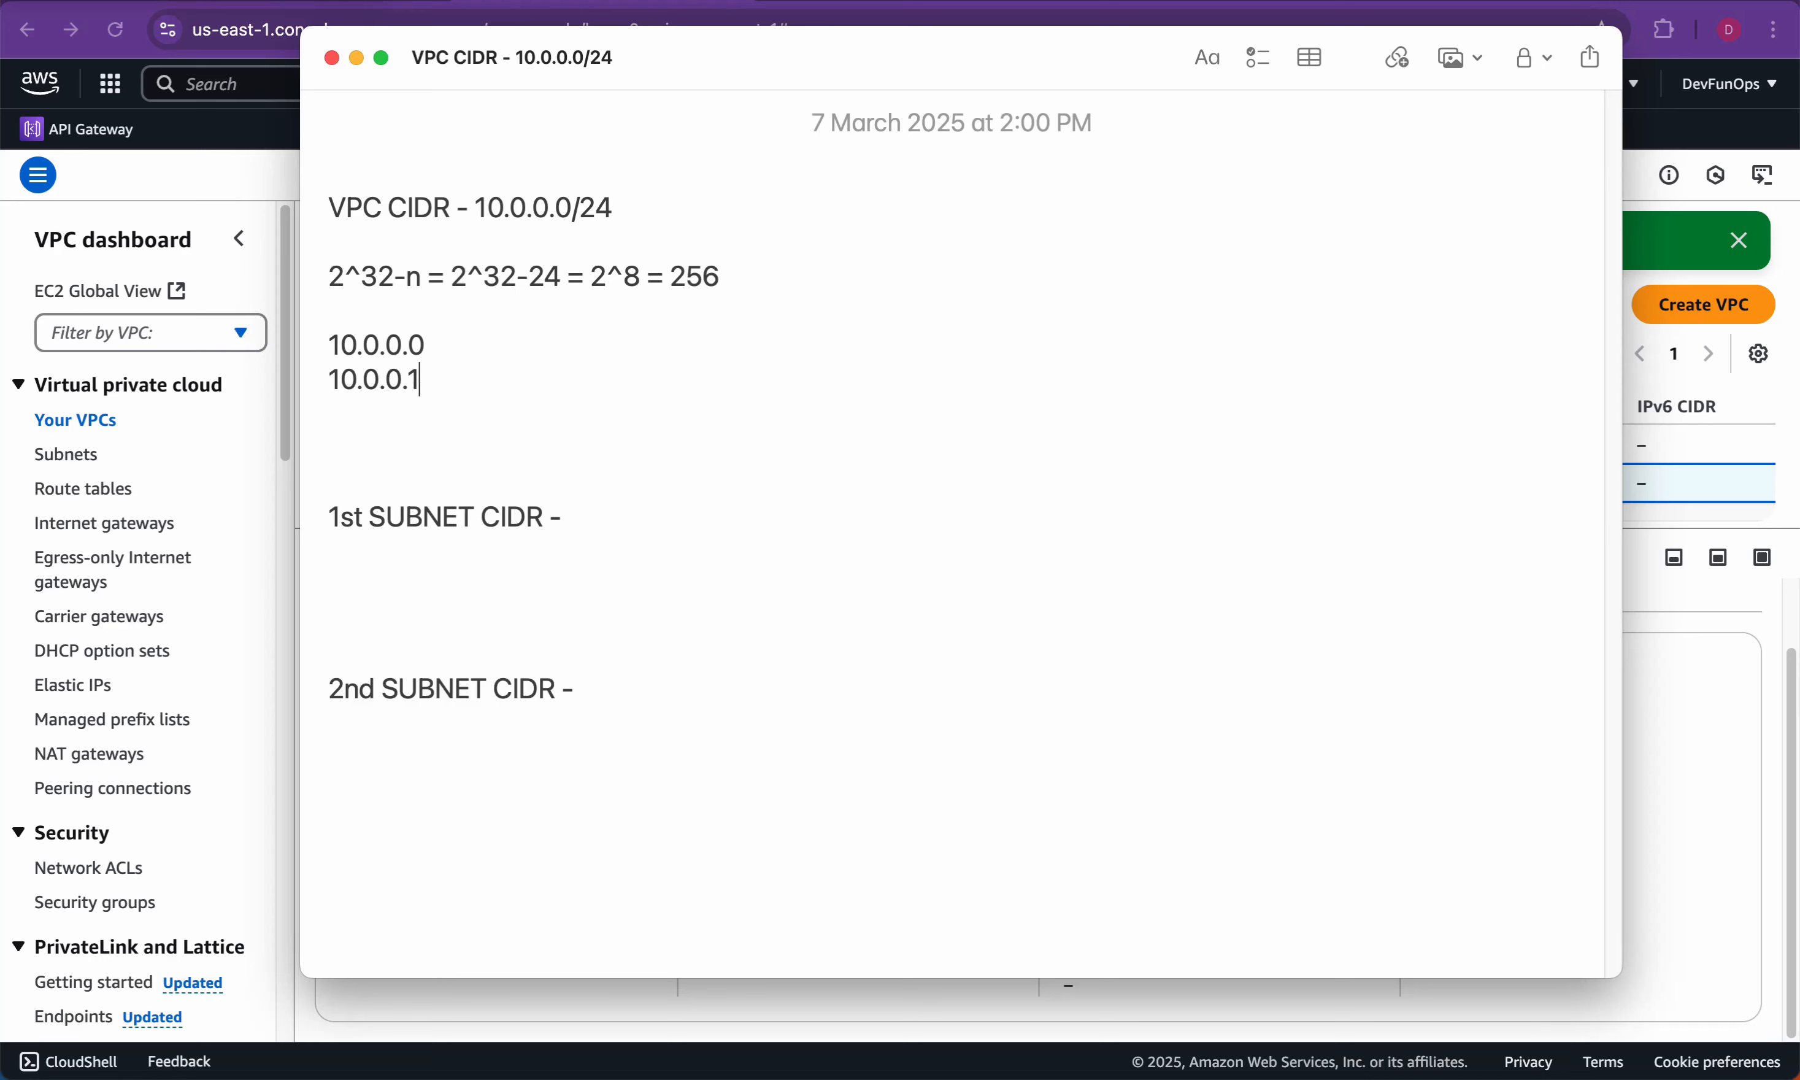
# Step: Add 10.0.0.2 and 10.0.0.3 on separate lines to the address list
pyautogui.press('Return')
pyautogui.press('super+v')
pyautogui.press('BackSpace')
pyautogui.write('2')
pyautogui.press('Return')
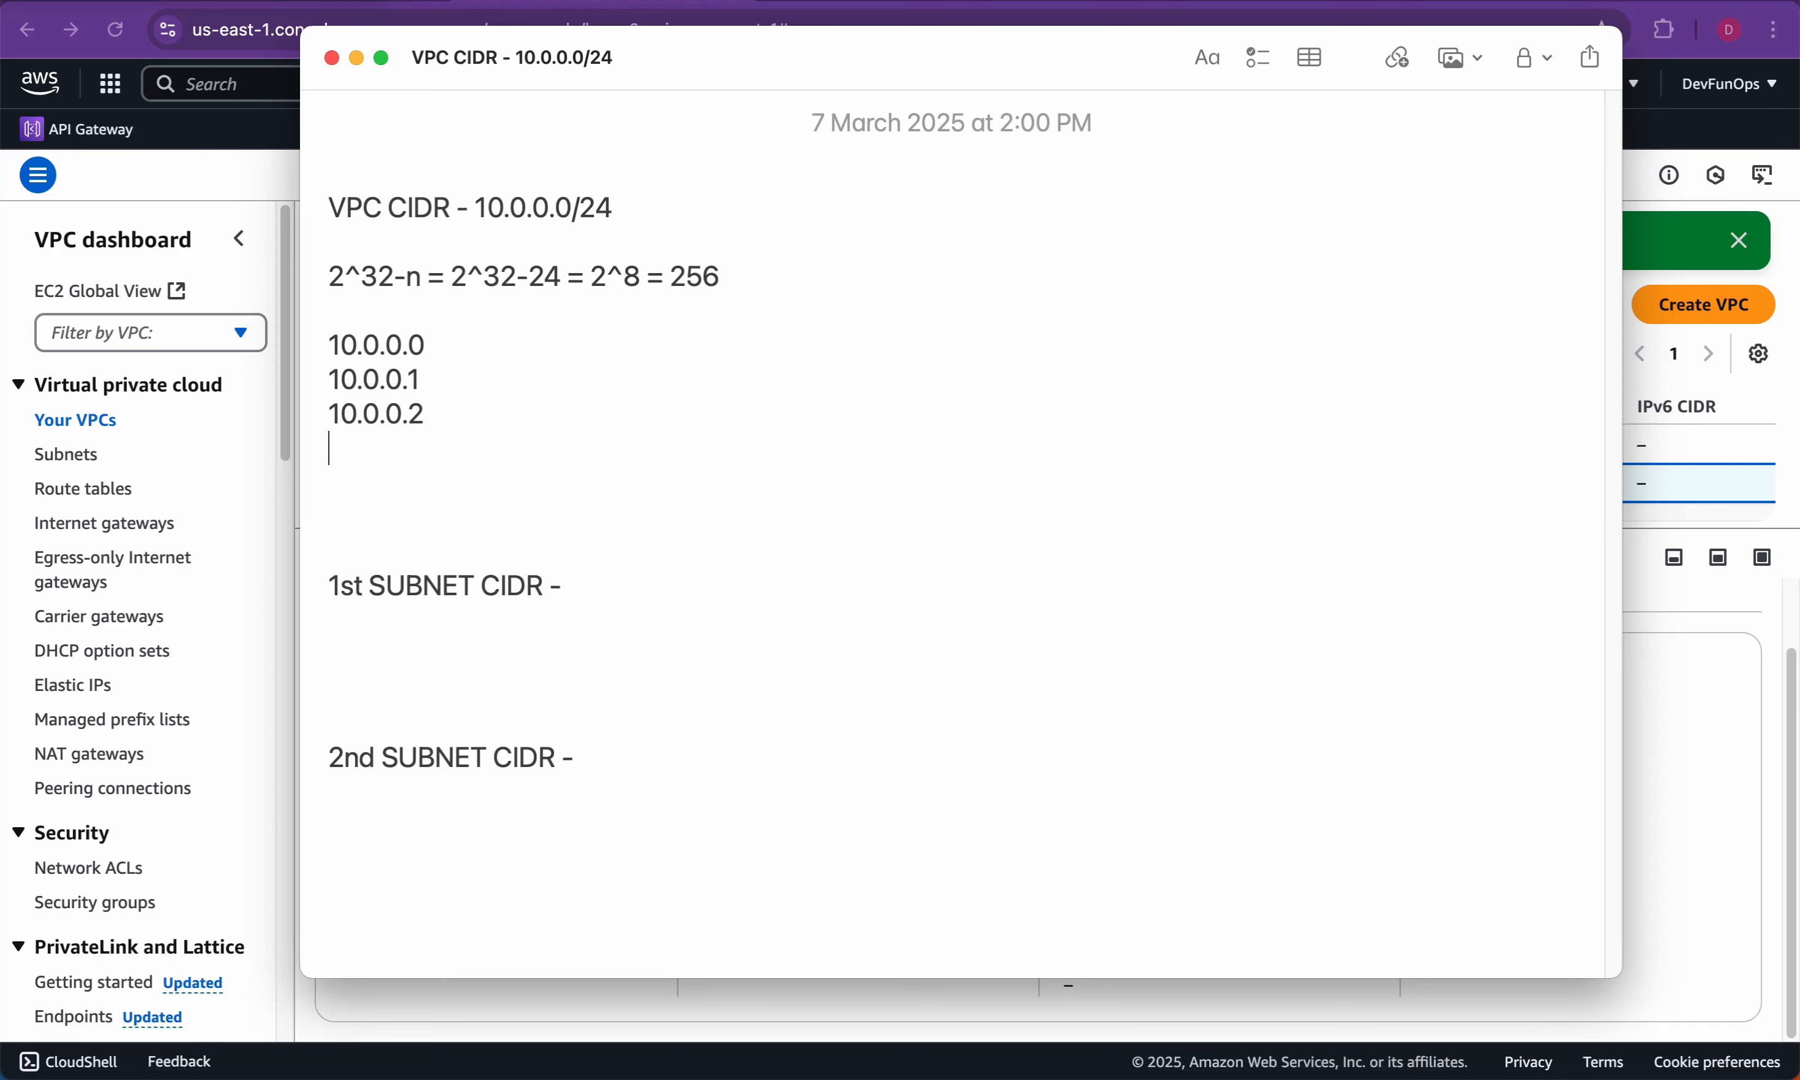
pyautogui.press('super+v')
pyautogui.press('BackSpace')
pyautogui.write('3')
# Step: Continue the address list with four single-dot lines and end it with 10.0.0.255
pyautogui.press('Return')
pyautogui.write('.')
pyautogui.press('Return')
pyautogui.write('.')
pyautogui.press('Return')
pyautogui.write('.')
pyautogui.press('Return')
pyautogui.write('.')
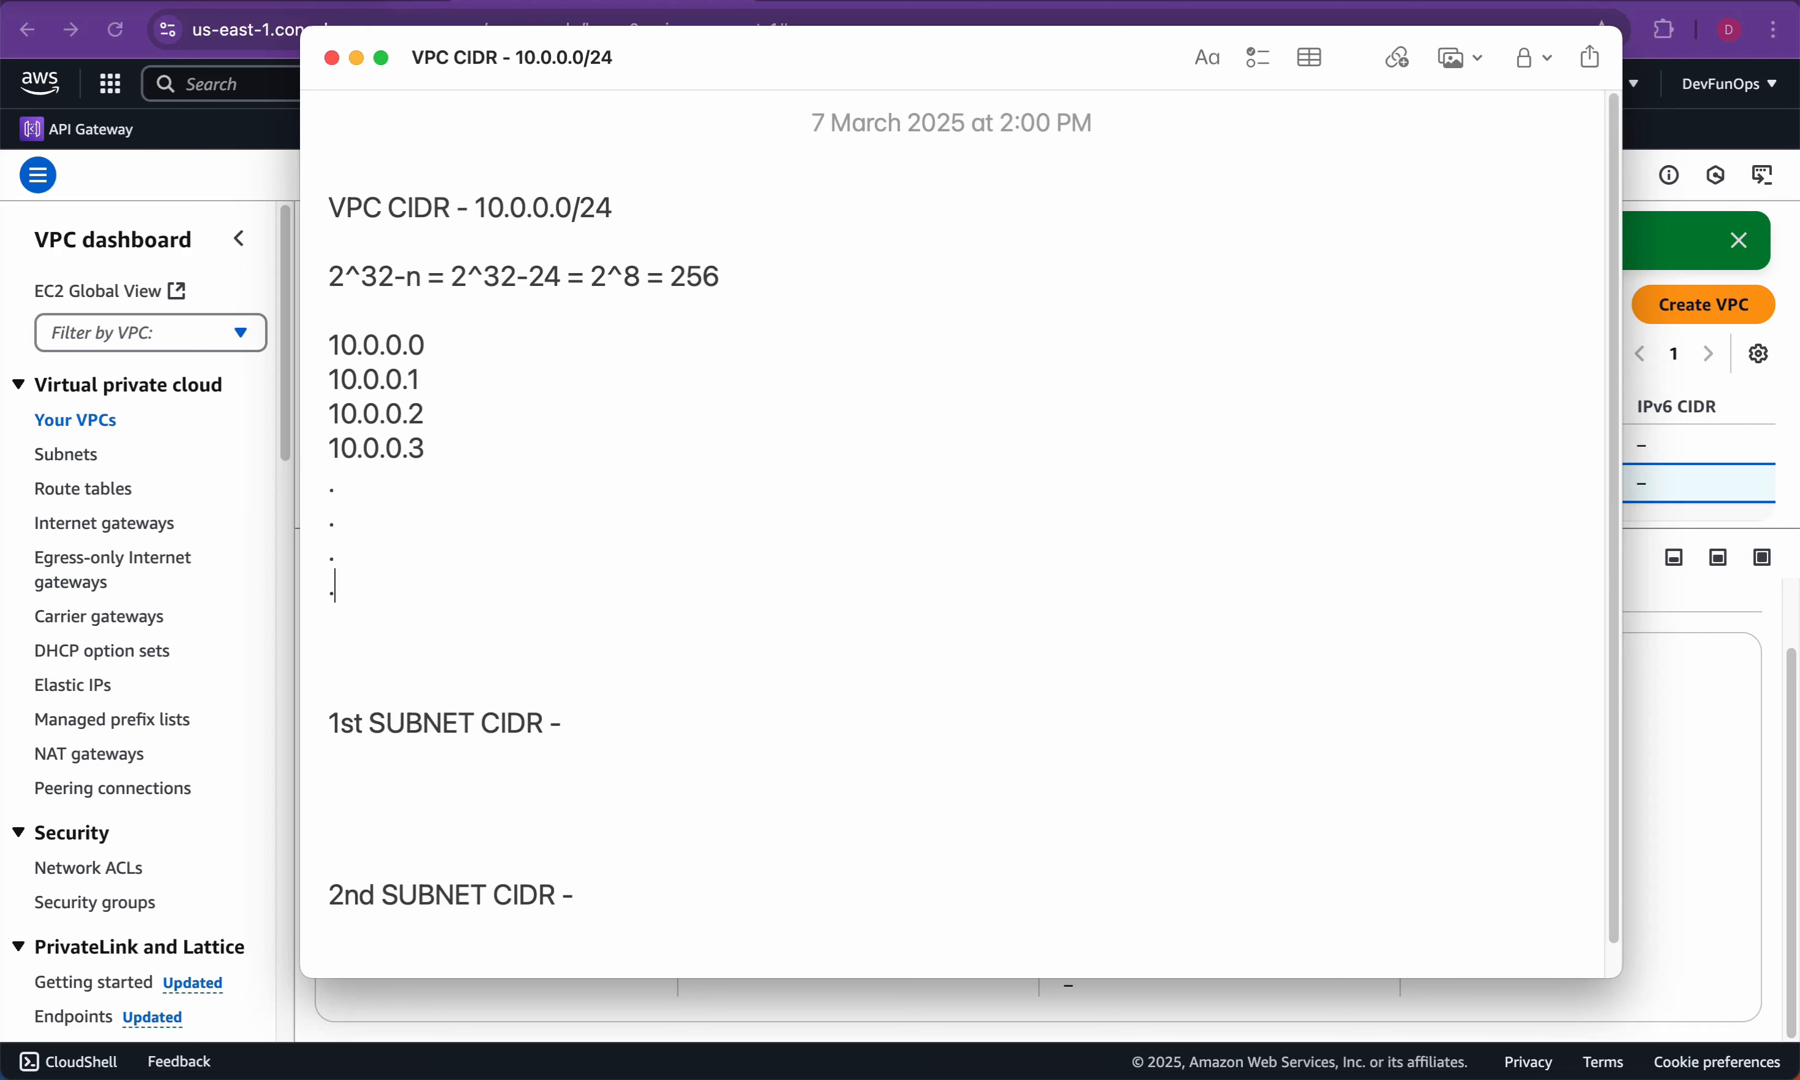
pyautogui.doubleClick(694, 277)
pyautogui.click(330, 620)
pyautogui.press('super+v')
pyautogui.press('BackSpace')
pyautogui.write('255')
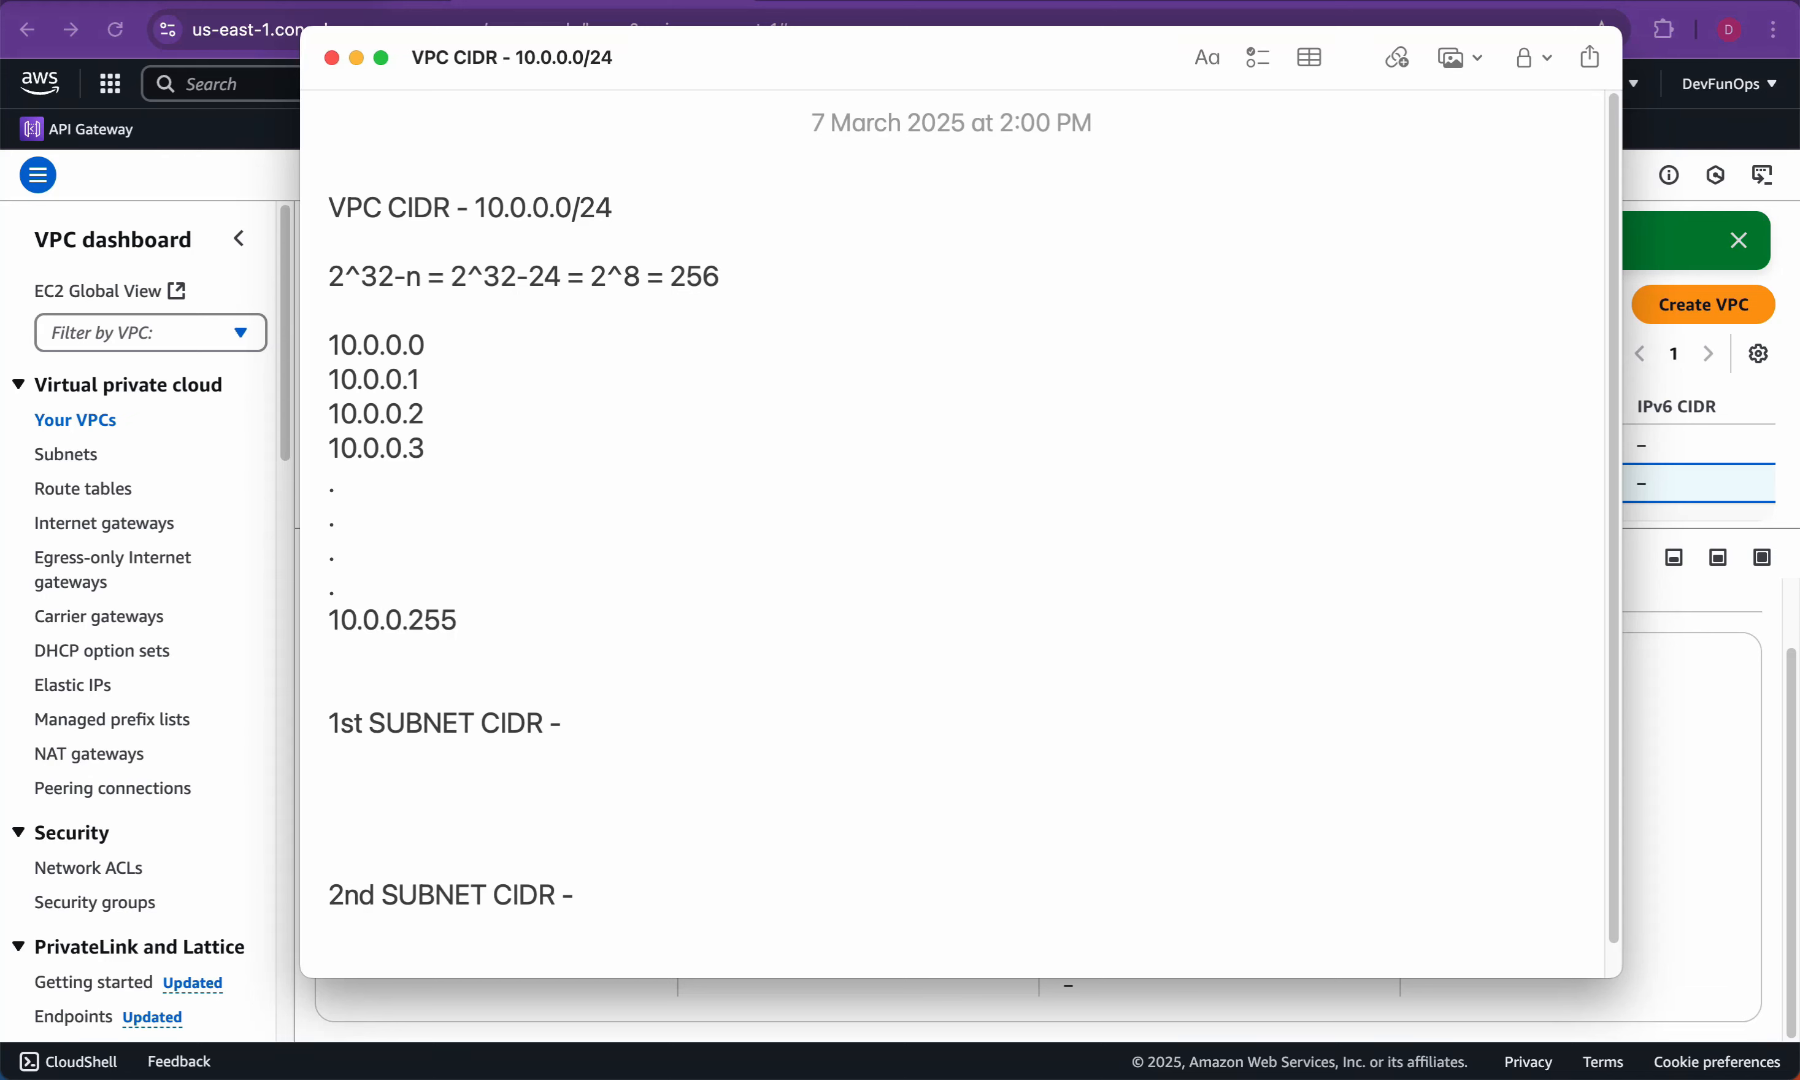
# Step: Highlight the list's first and last addresses, and switch to the AWS console to highlight the heisentech-digital-vpc name
pyautogui.click(329, 345)
pyautogui.press('super+shift+Right')
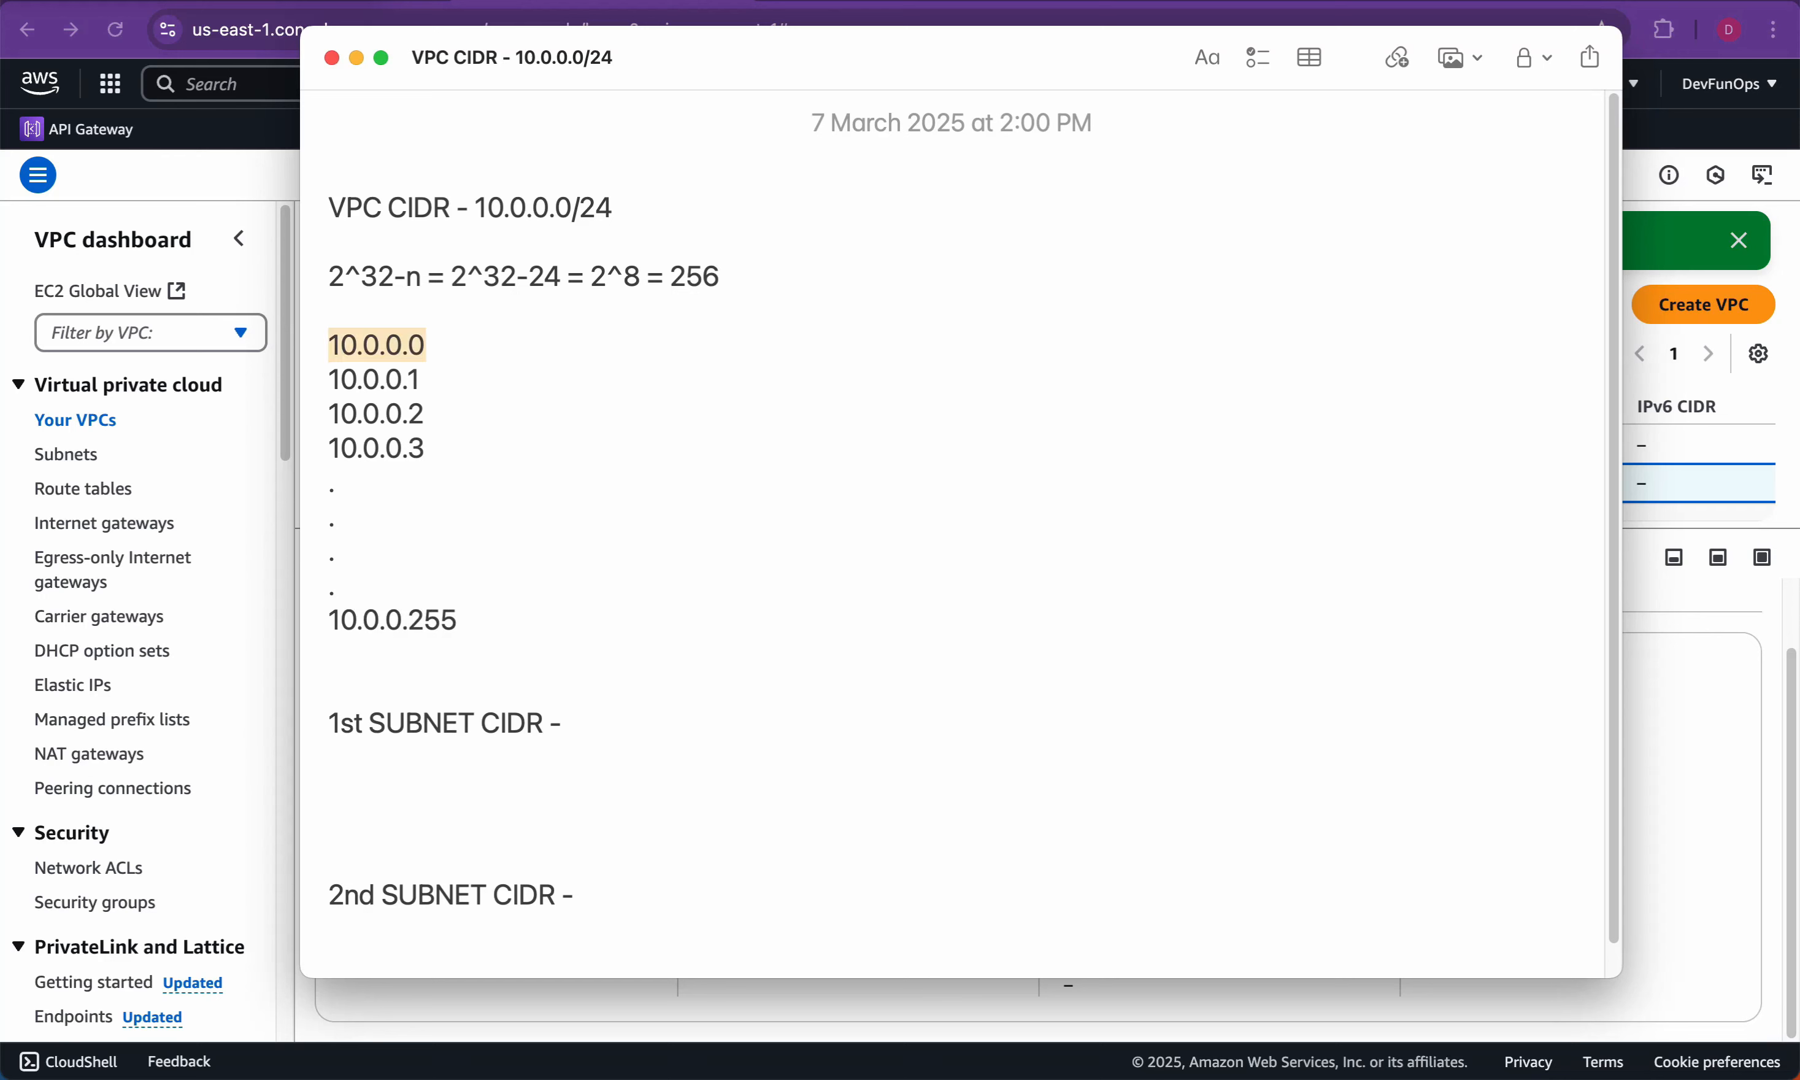
pyautogui.moveTo(329, 621); pyautogui.dragTo(458, 620)
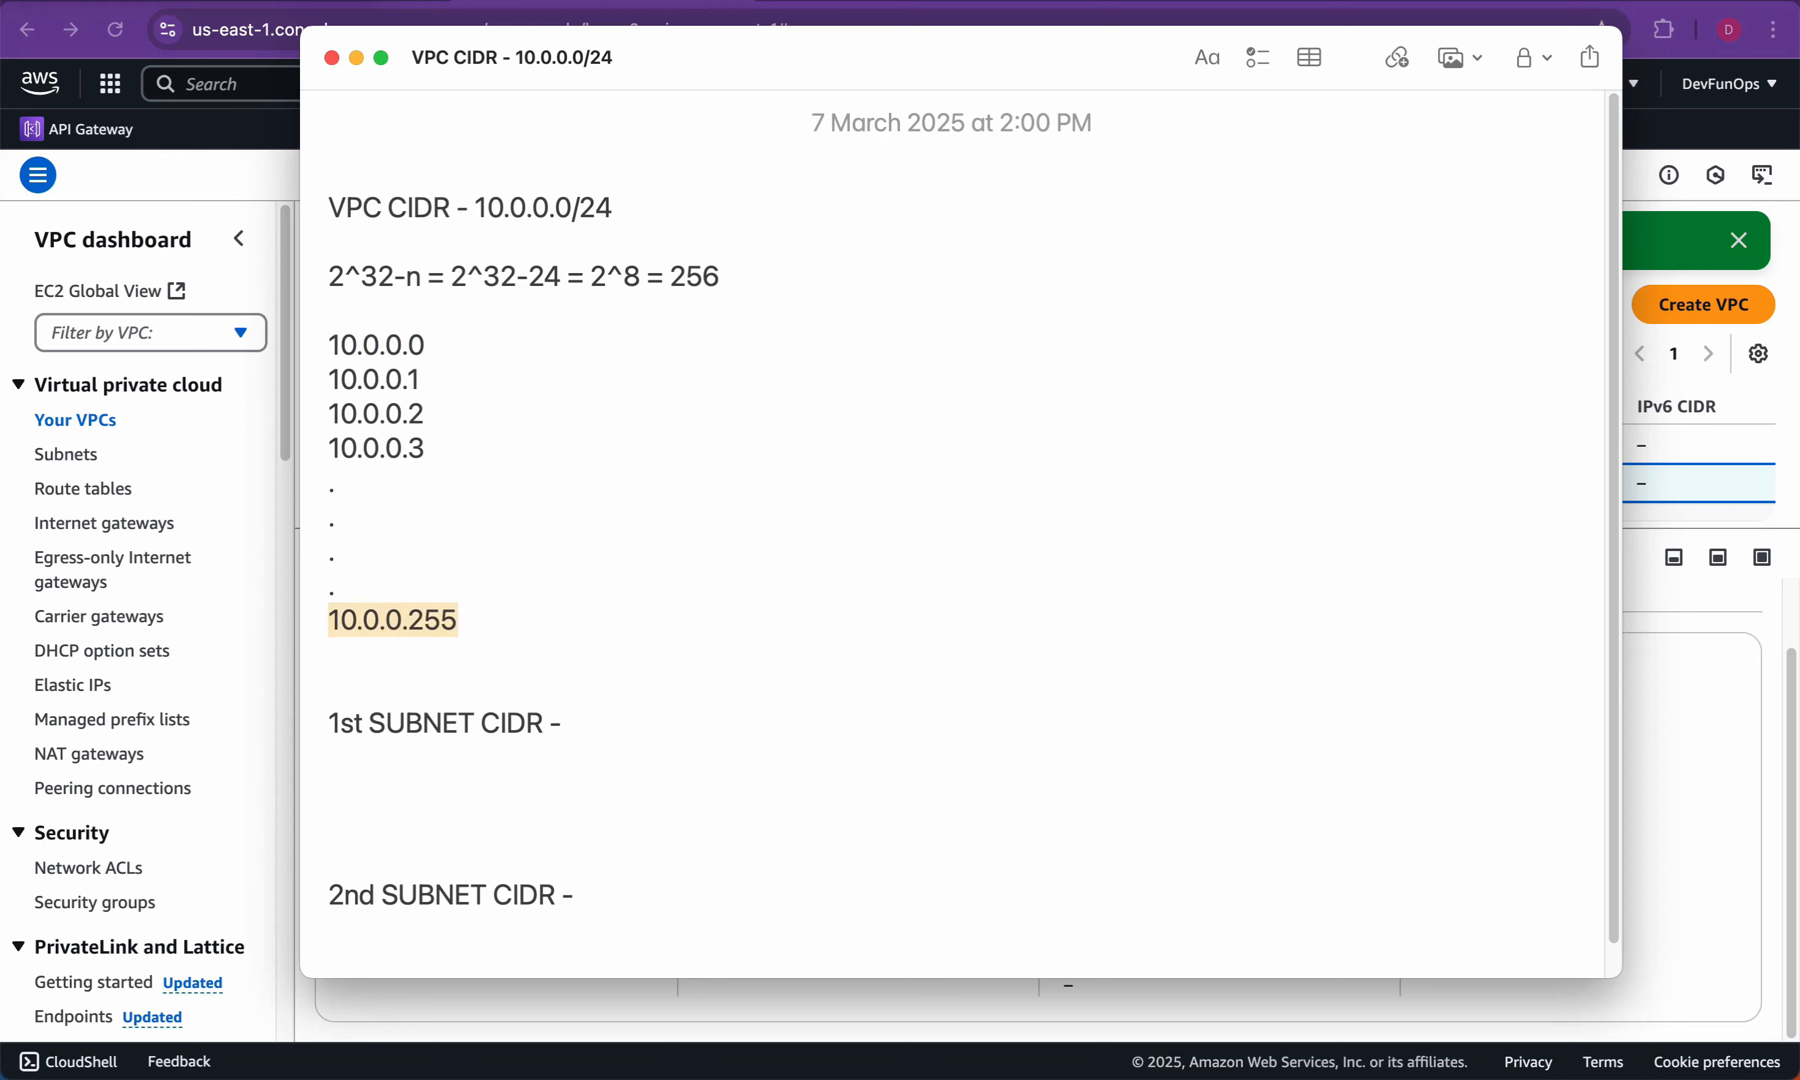
pyautogui.press('super+Tab')
pyautogui.moveTo(564, 482); pyautogui.dragTo(388, 482)
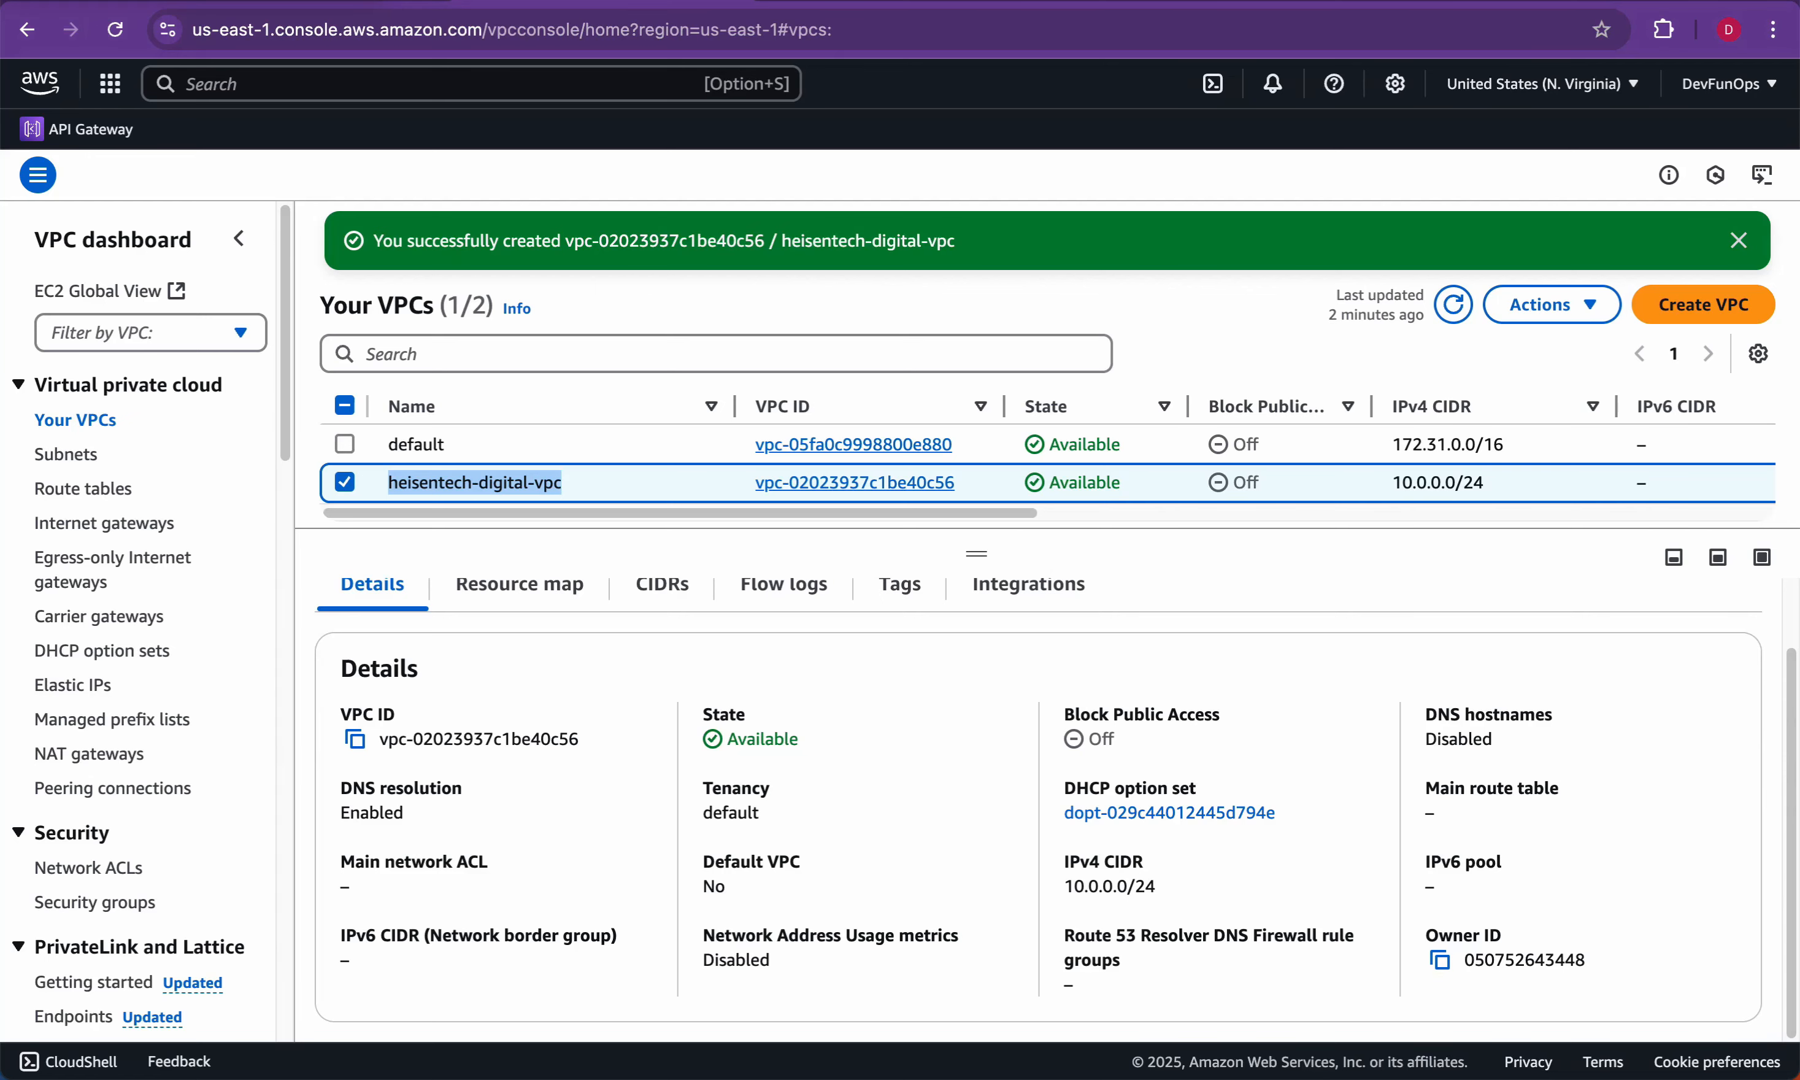
# Step: Switch to the VPC diagram in Preview and draw red check marks at the internet gateway, router, public instances, both subnets, NACL and SG
pyautogui.press('super+Tab')
pyautogui.press('super+Tab')
pyautogui.press('super+Tab')
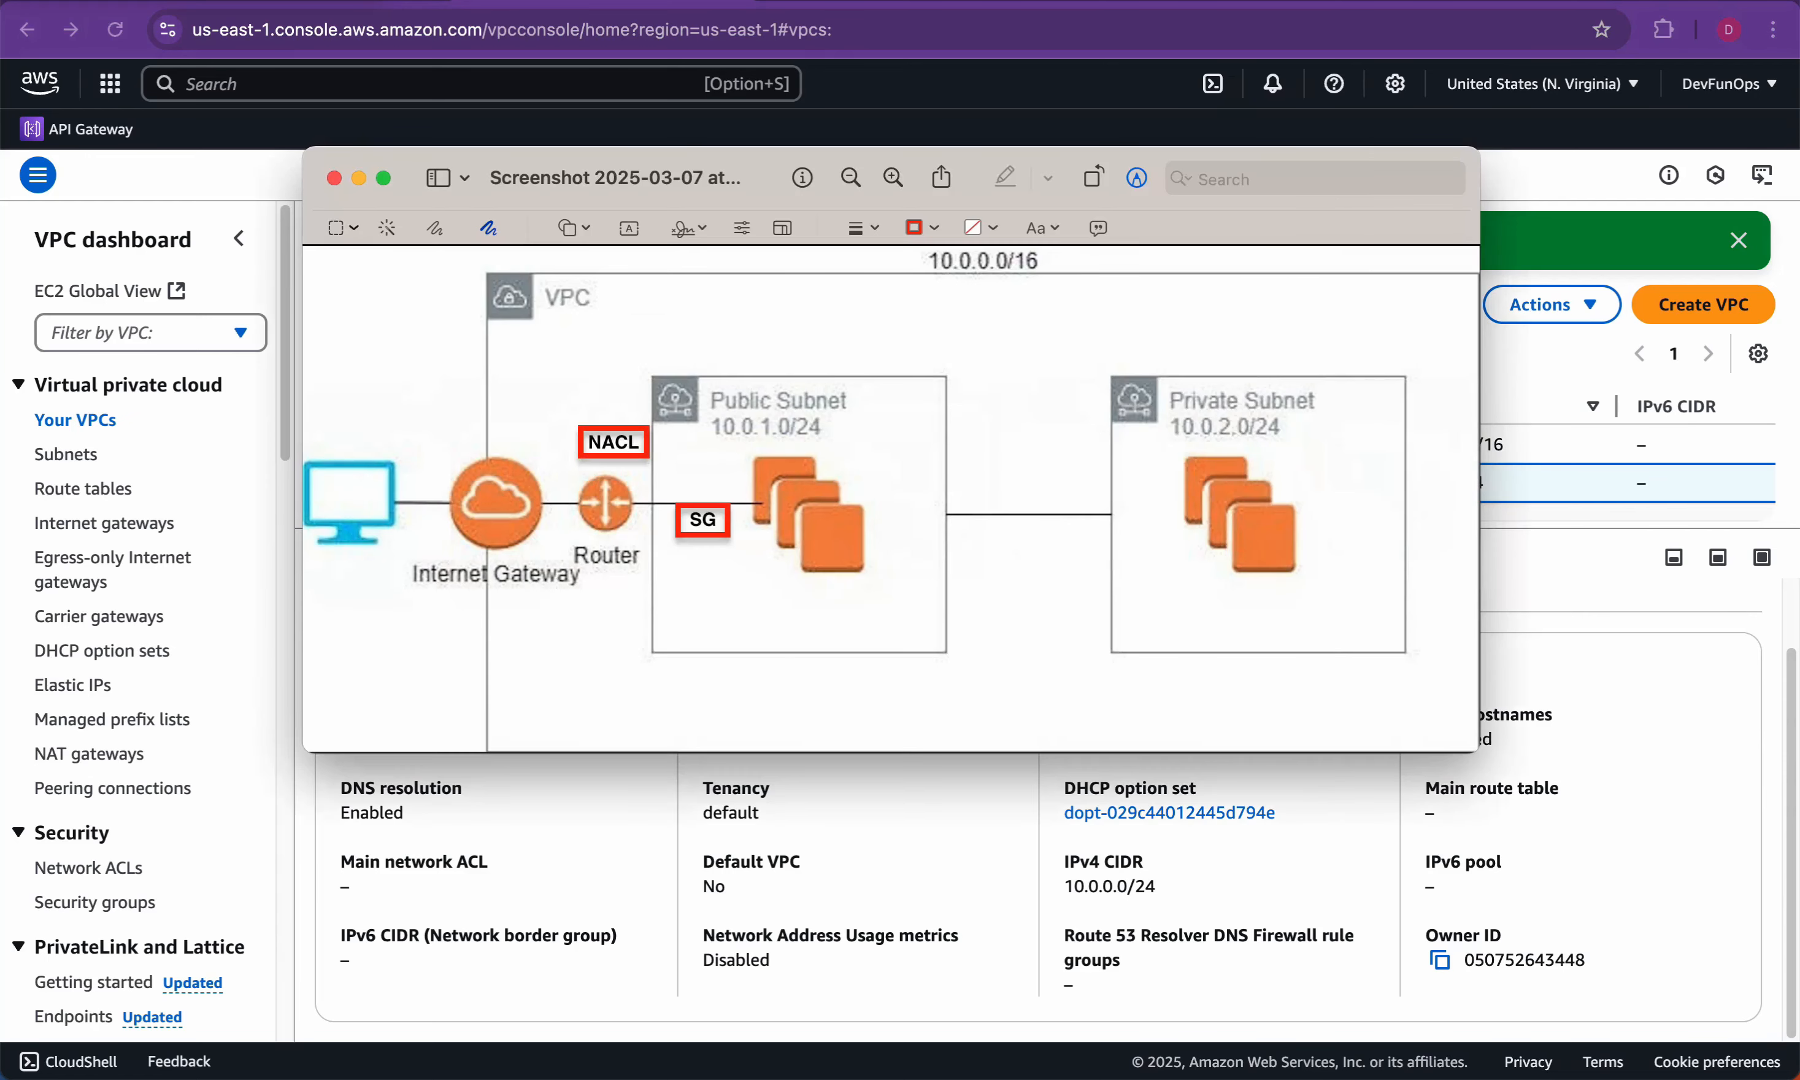
pyautogui.moveTo(496, 438); pyautogui.dragTo(535, 430)
pyautogui.moveTo(597, 521); pyautogui.dragTo(631, 518)
pyautogui.moveTo(805, 440)
pyautogui.mouseDown()
pyautogui.moveTo(818, 460)
pyautogui.moveTo(895, 422)
pyautogui.mouseUp()
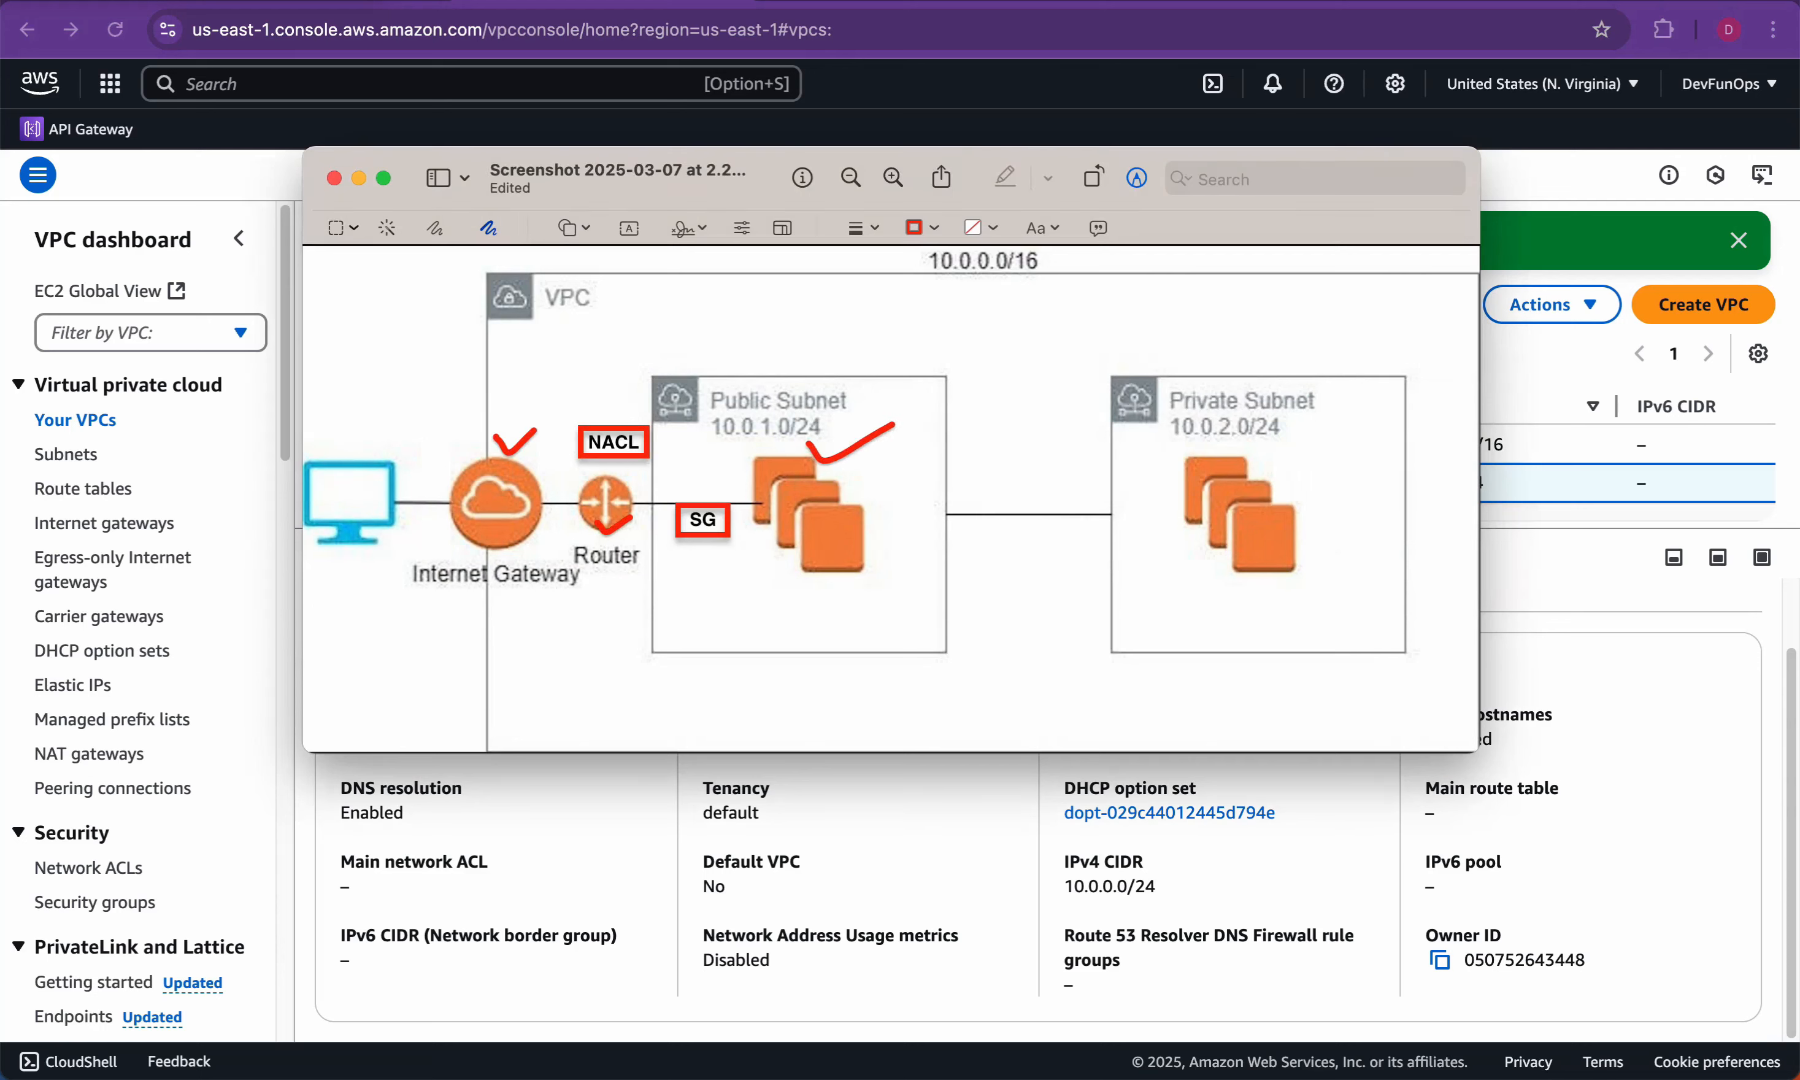
pyautogui.moveTo(791, 337); pyautogui.dragTo(859, 302)
pyautogui.moveTo(1219, 345); pyautogui.dragTo(1291, 303)
pyautogui.moveTo(604, 413); pyautogui.dragTo(658, 367)
pyautogui.moveTo(681, 495); pyautogui.dragTo(733, 458)
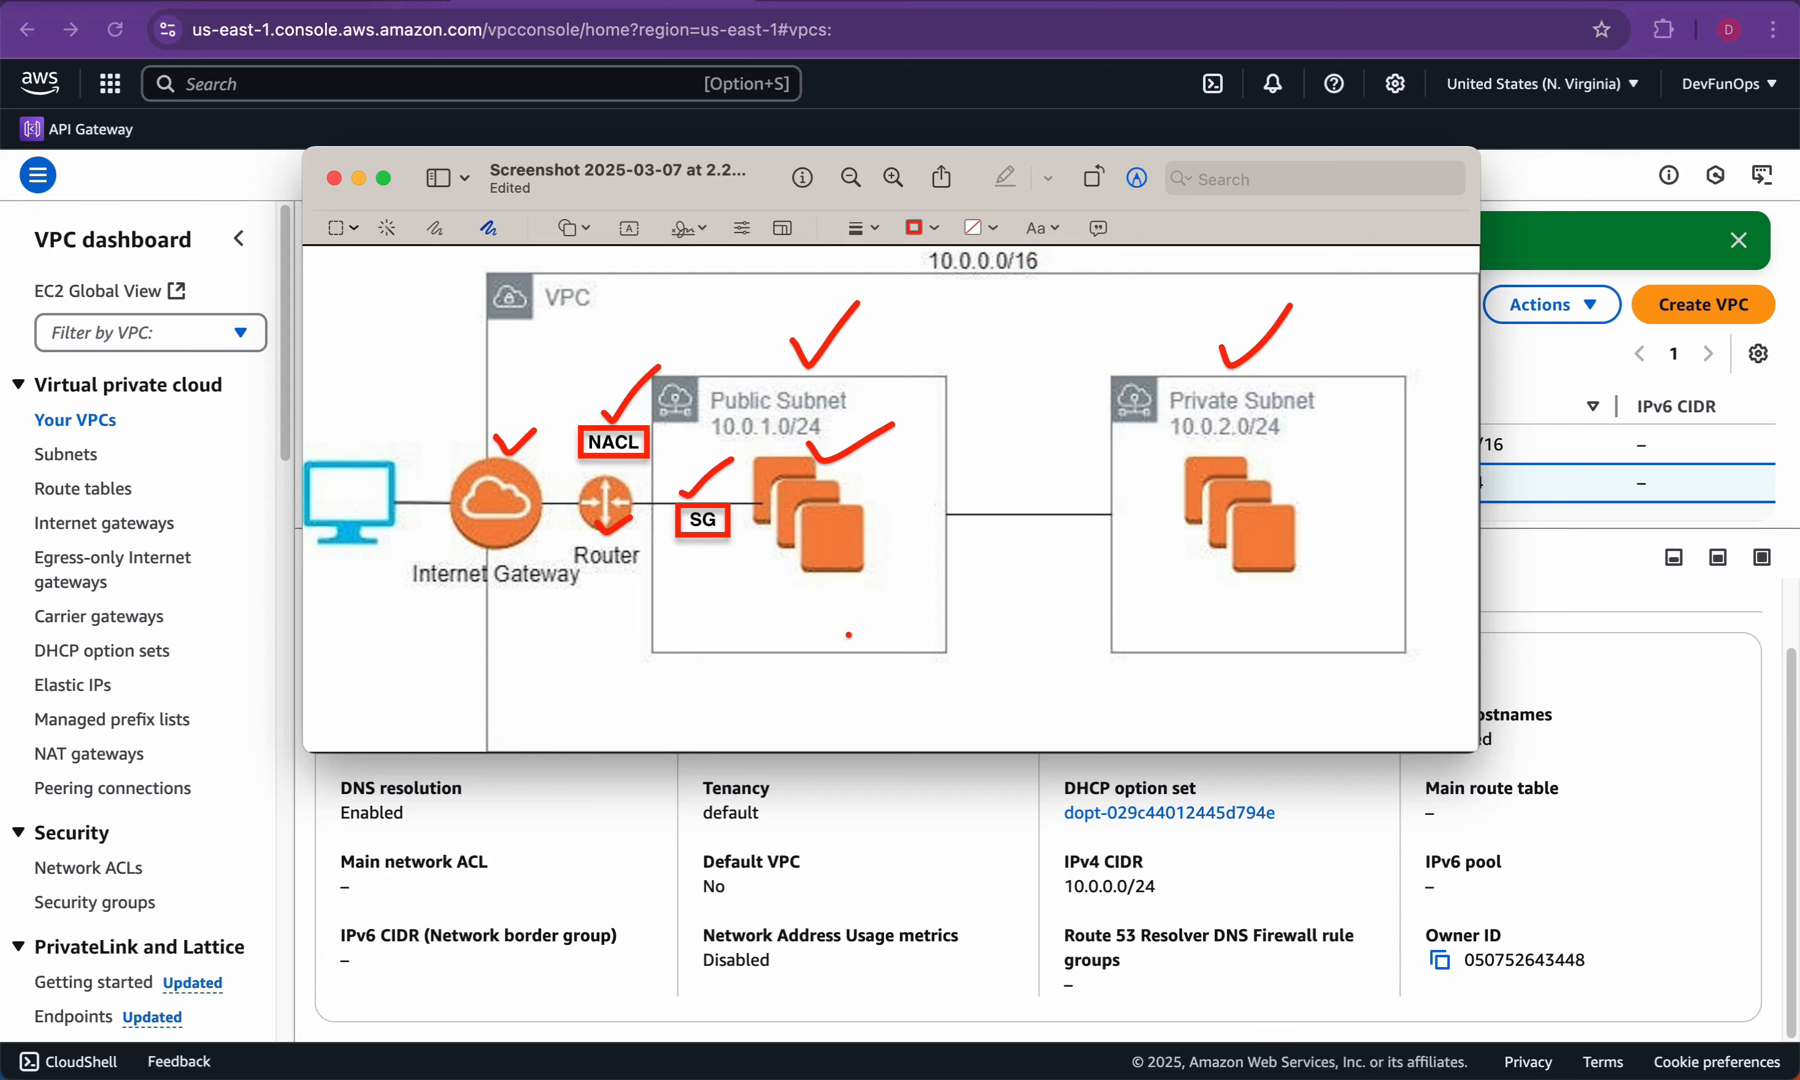
# Step: Undo all the check marks on the diagram and draw a single red check mark above the Internet Gateway
pyautogui.press('super+z')
pyautogui.press('super+z')
pyautogui.press('super+z')
pyautogui.press('super+z')
pyautogui.press('super+z')
pyautogui.press('super+z')
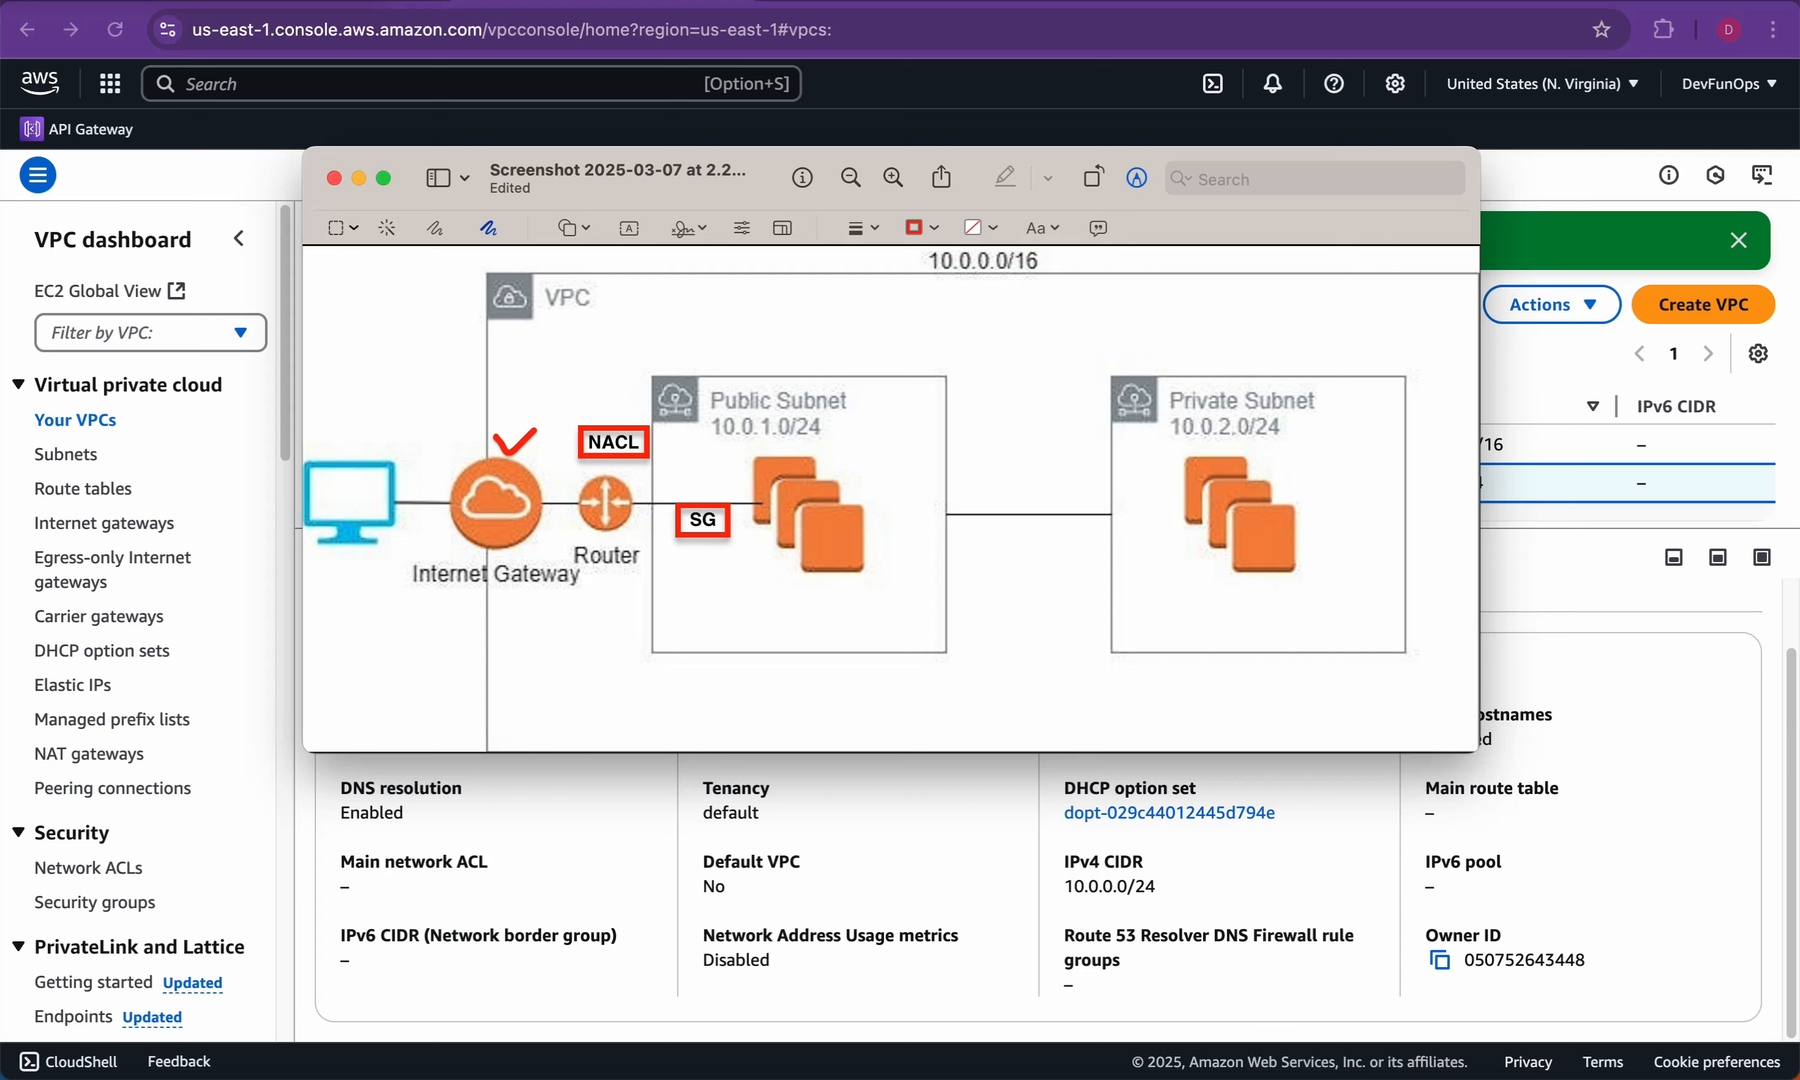
pyautogui.press('super+z')
pyautogui.moveTo(475, 444); pyautogui.dragTo(536, 417)
# Step: Switch back to the AWS console and view the internet gateways filtered by heisentech-digital-vpc
pyautogui.press('super+Tab')
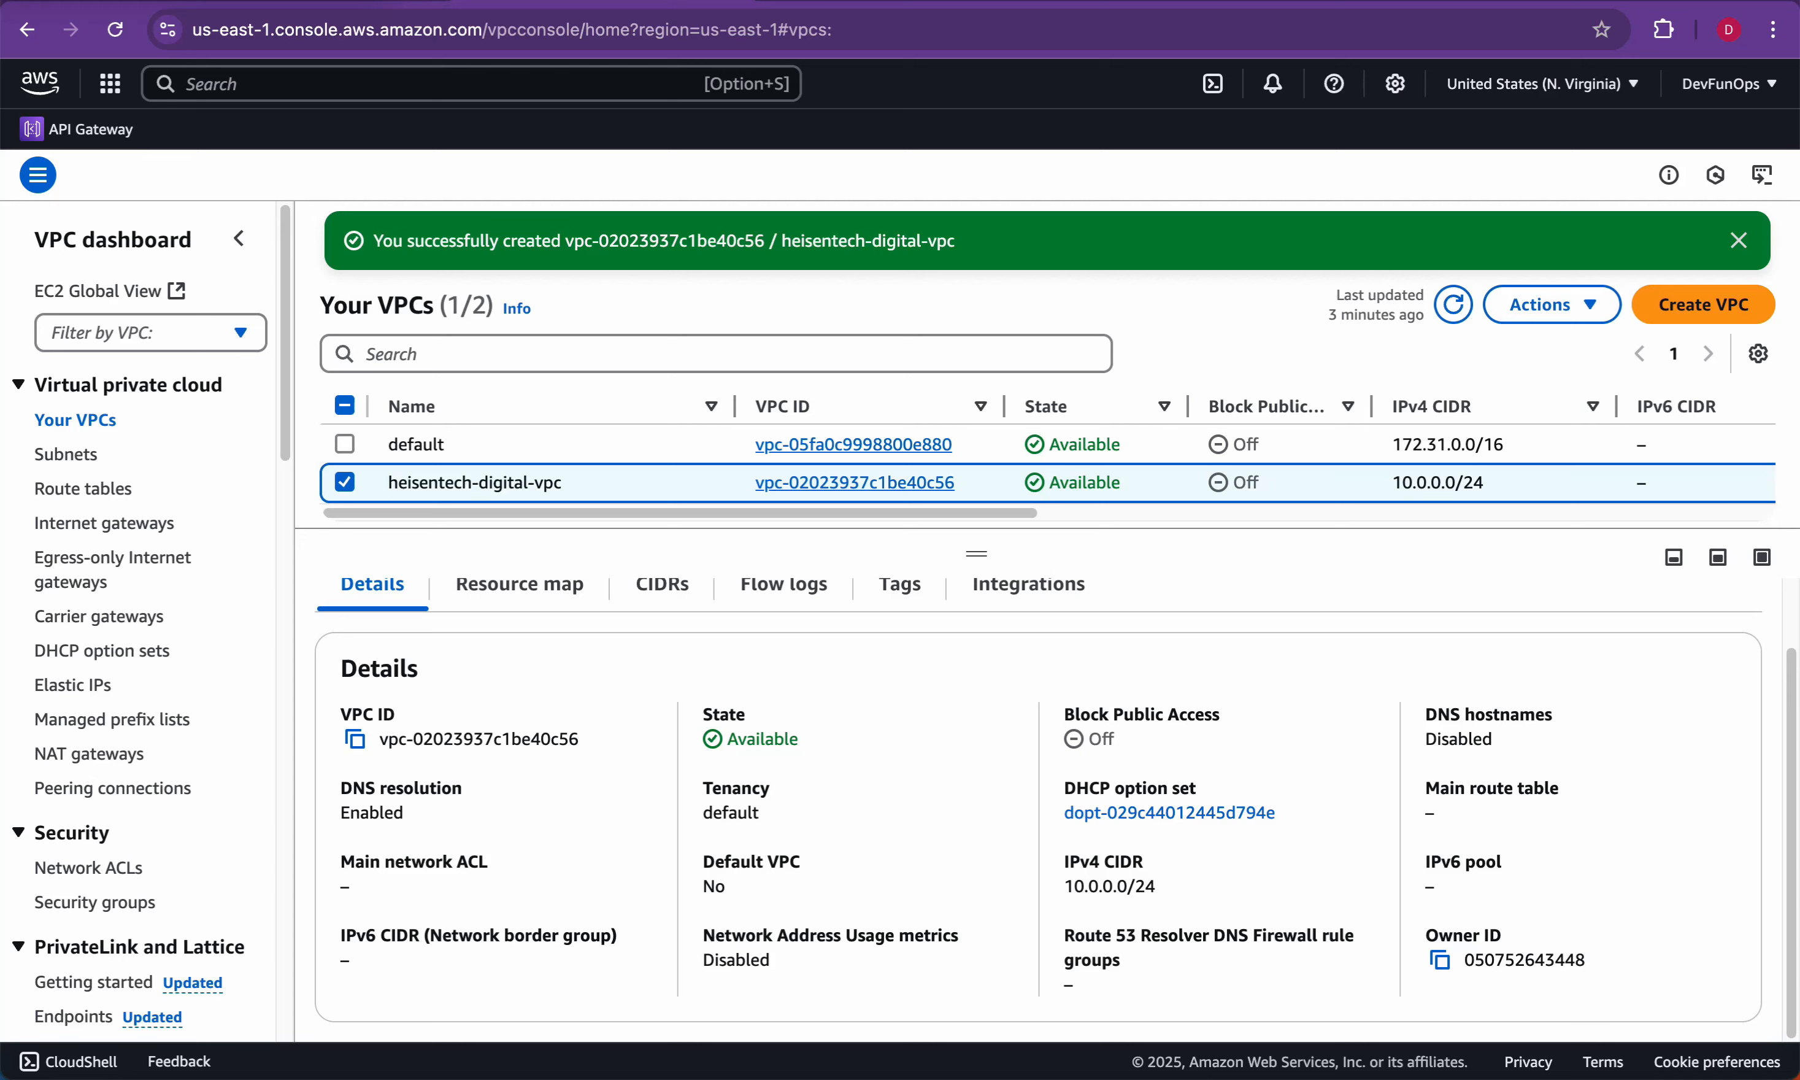
pyautogui.click(107, 522)
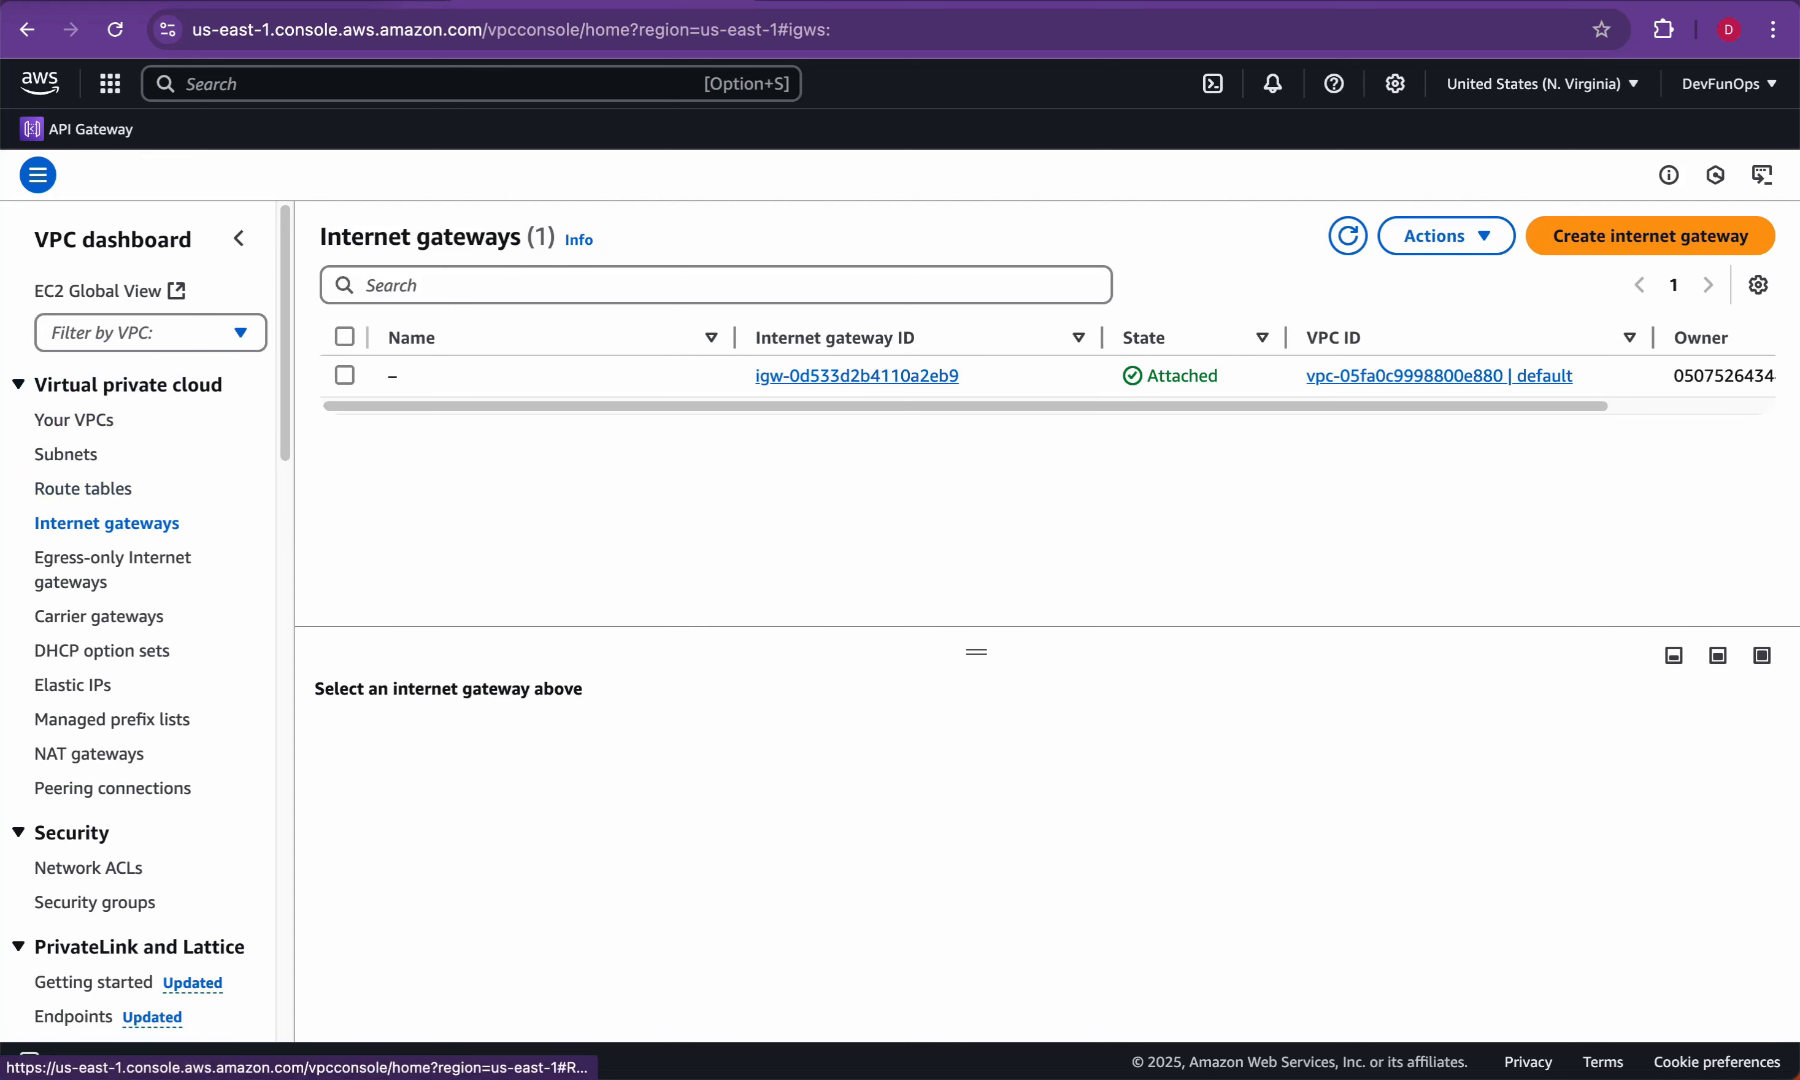
pyautogui.click(150, 332)
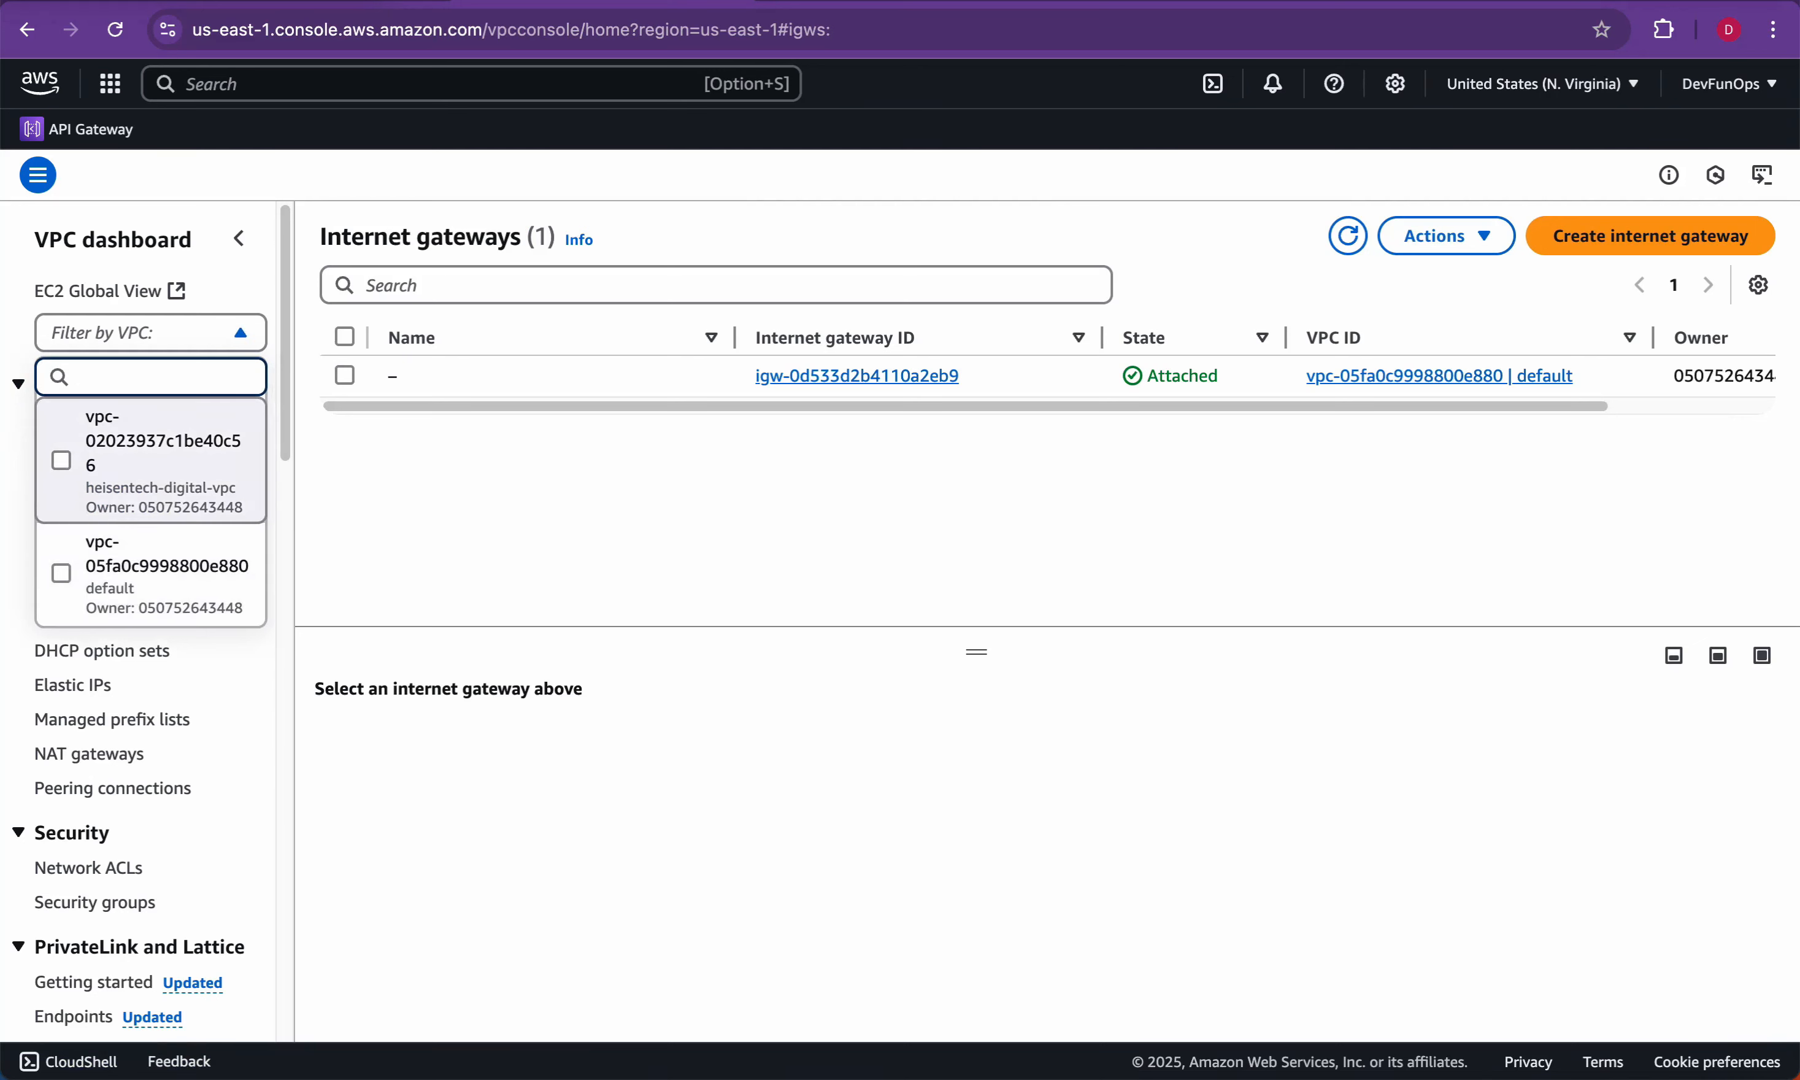
pyautogui.click(150, 460)
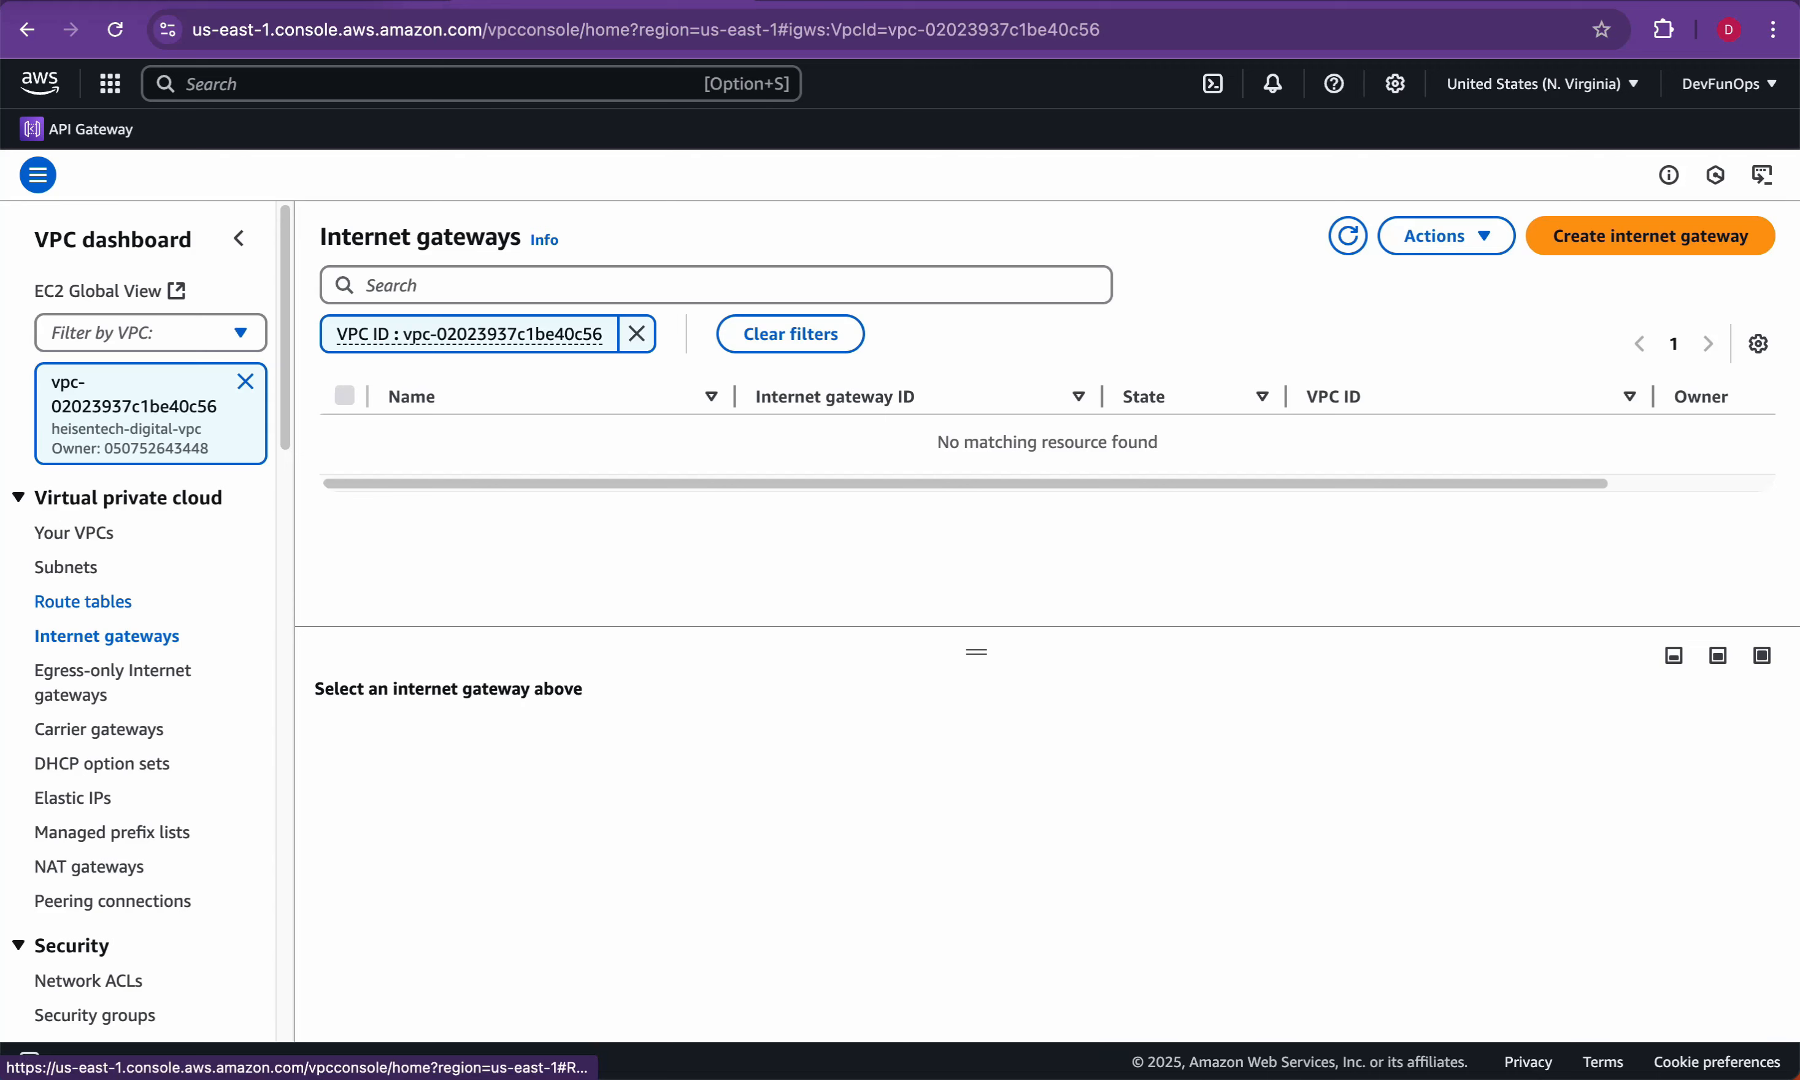
# Step: Examine the route table of heisentech-digital-vpc and the network ACLs filtered by that VPC
pyautogui.click(83, 601)
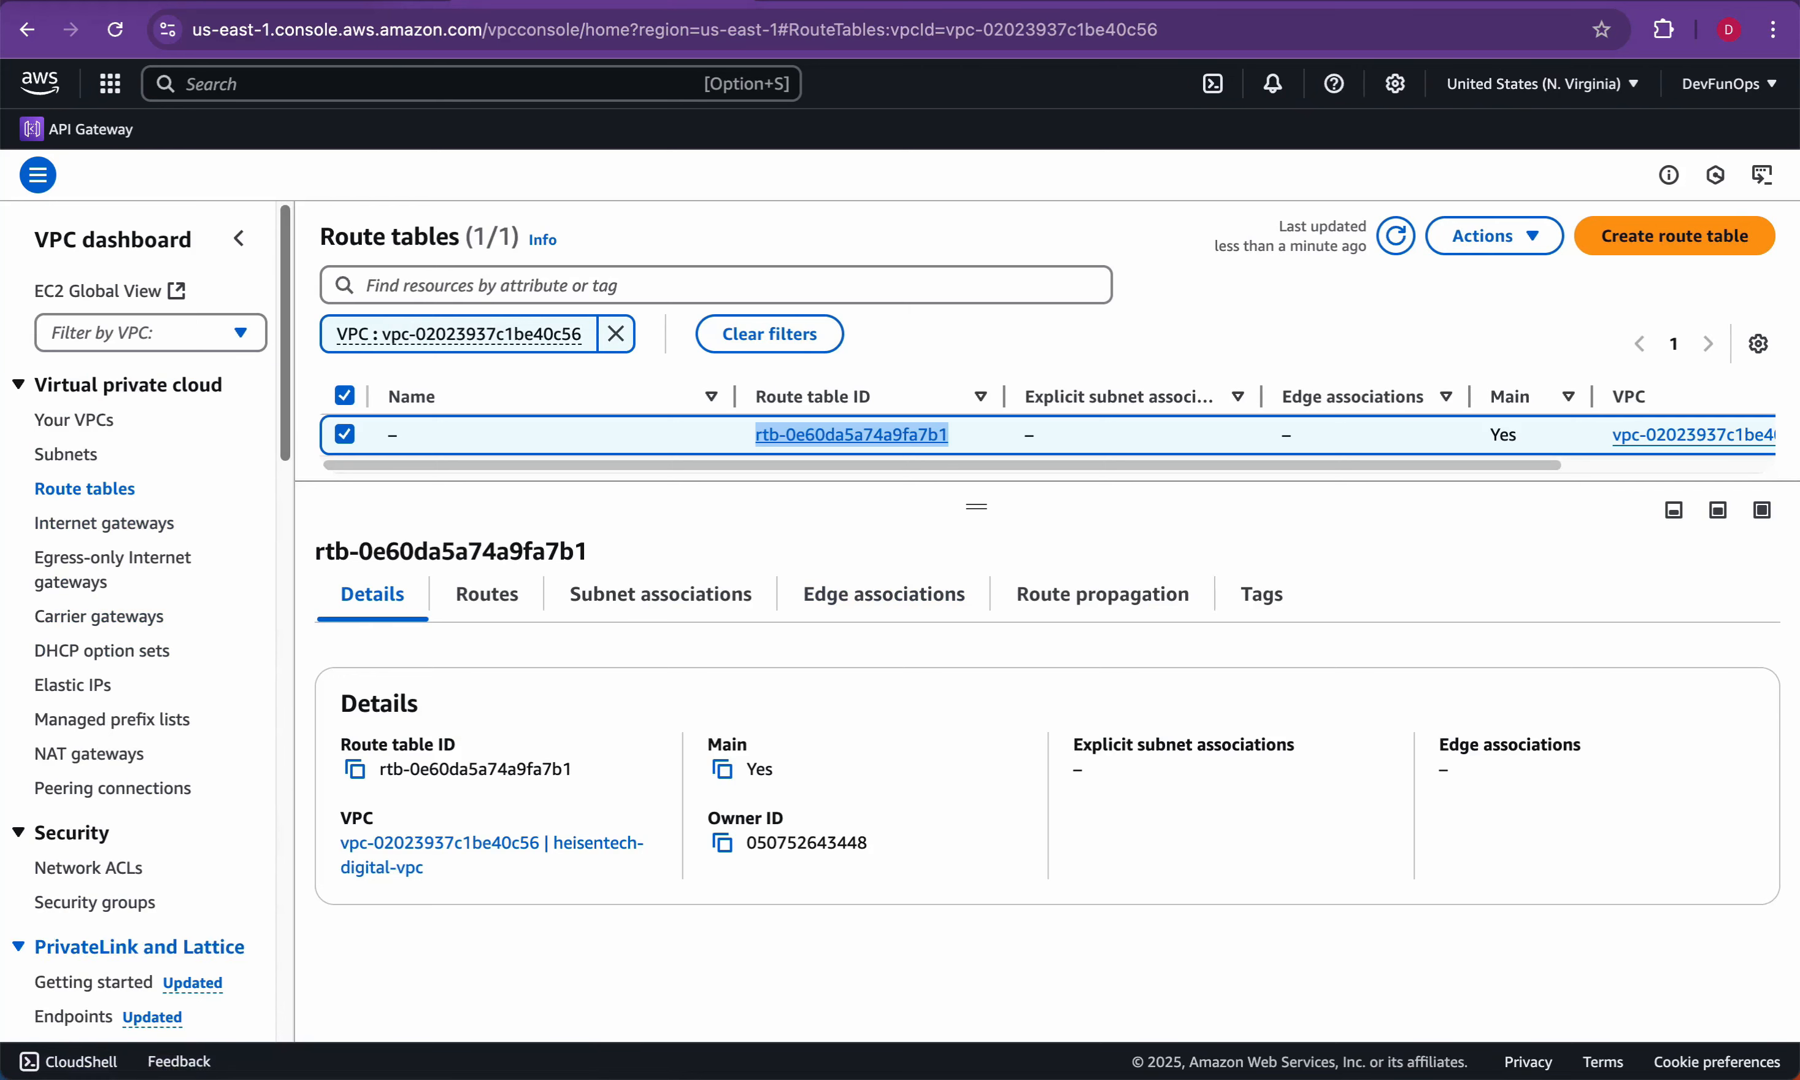
pyautogui.click(91, 867)
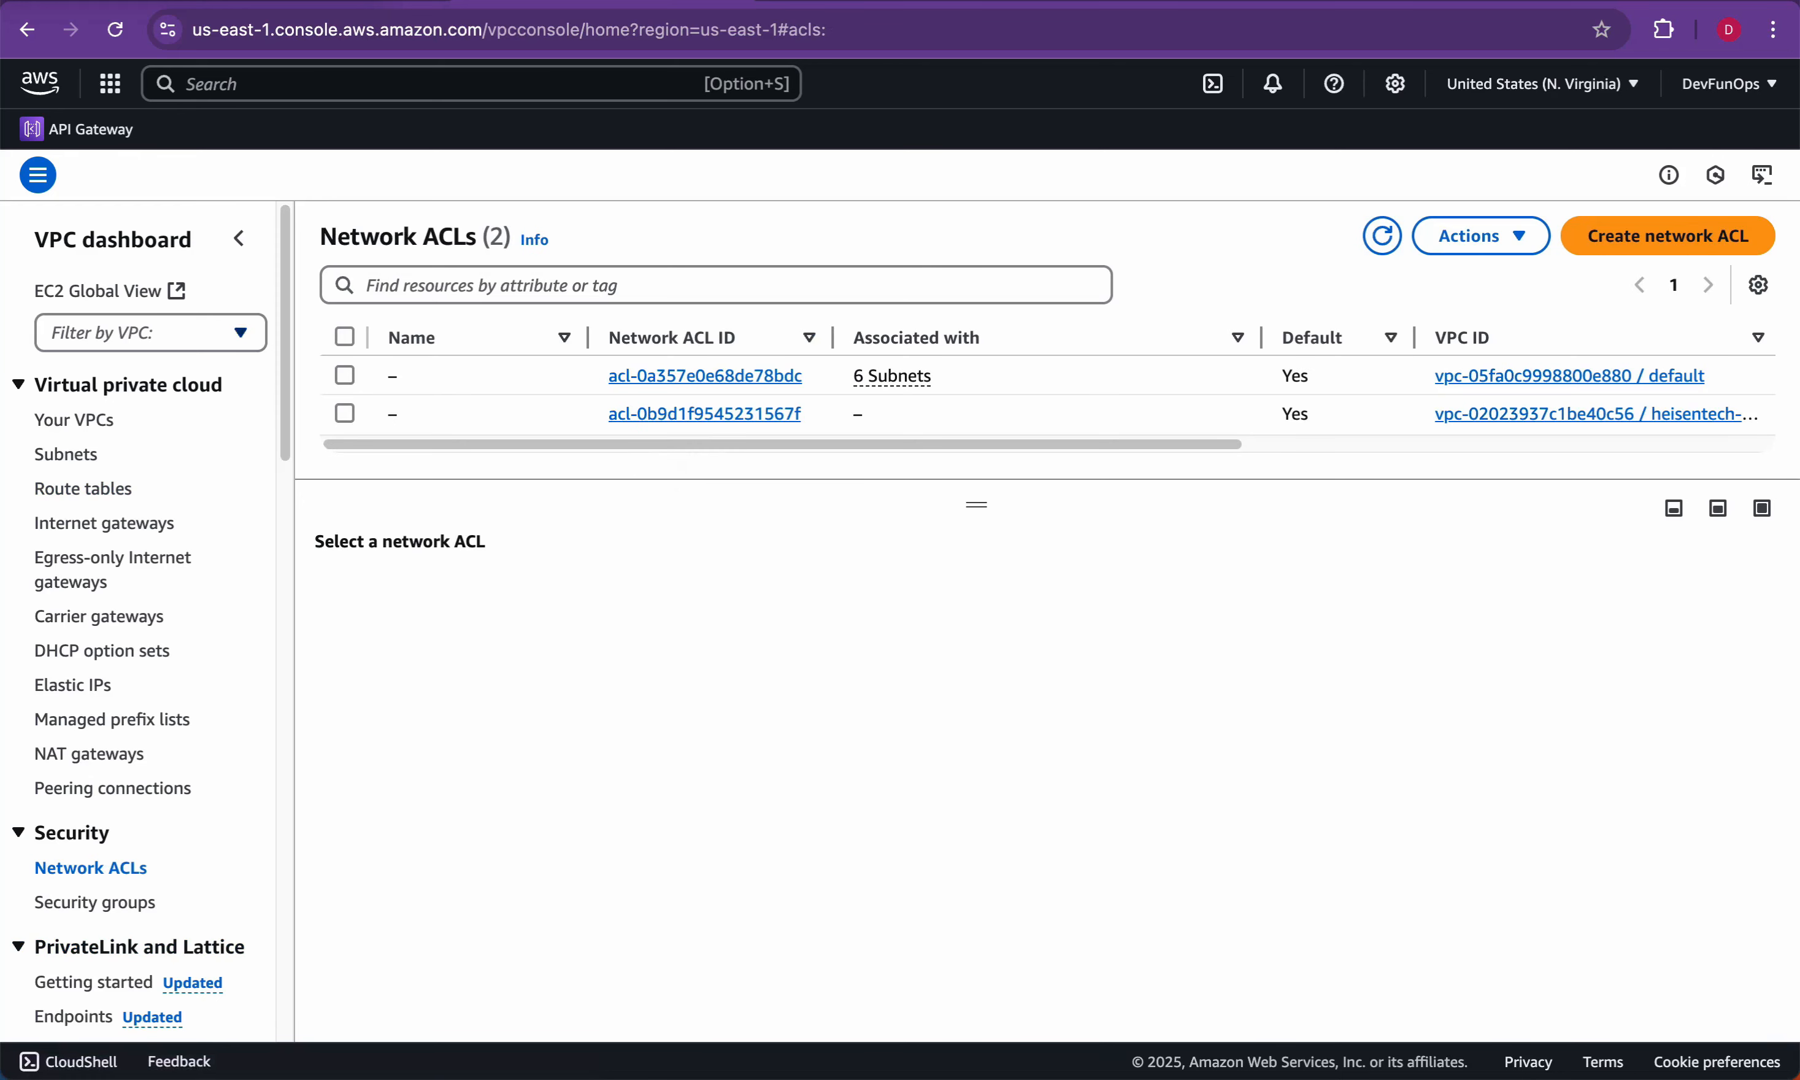
pyautogui.click(150, 332)
pyautogui.click(151, 479)
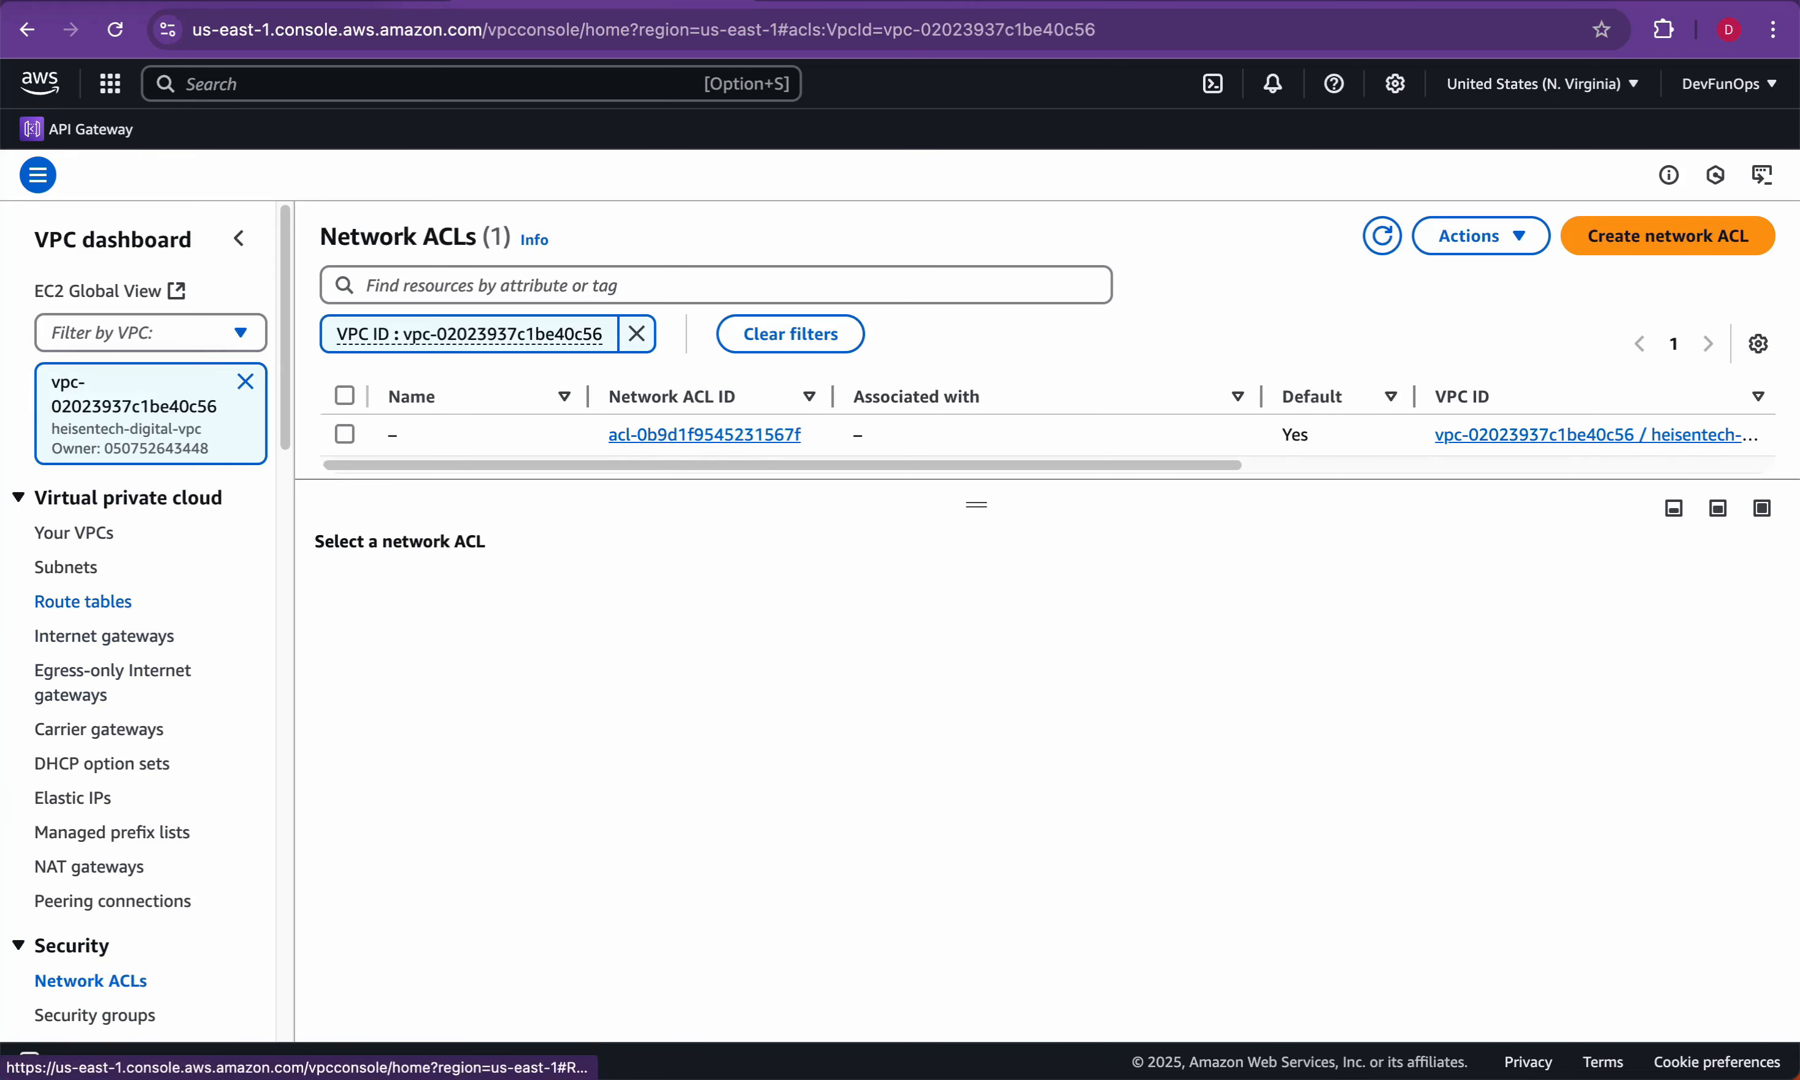
# Step: Create an internet gateway with the name tag heisentech-digital-igw
pyautogui.click(103, 636)
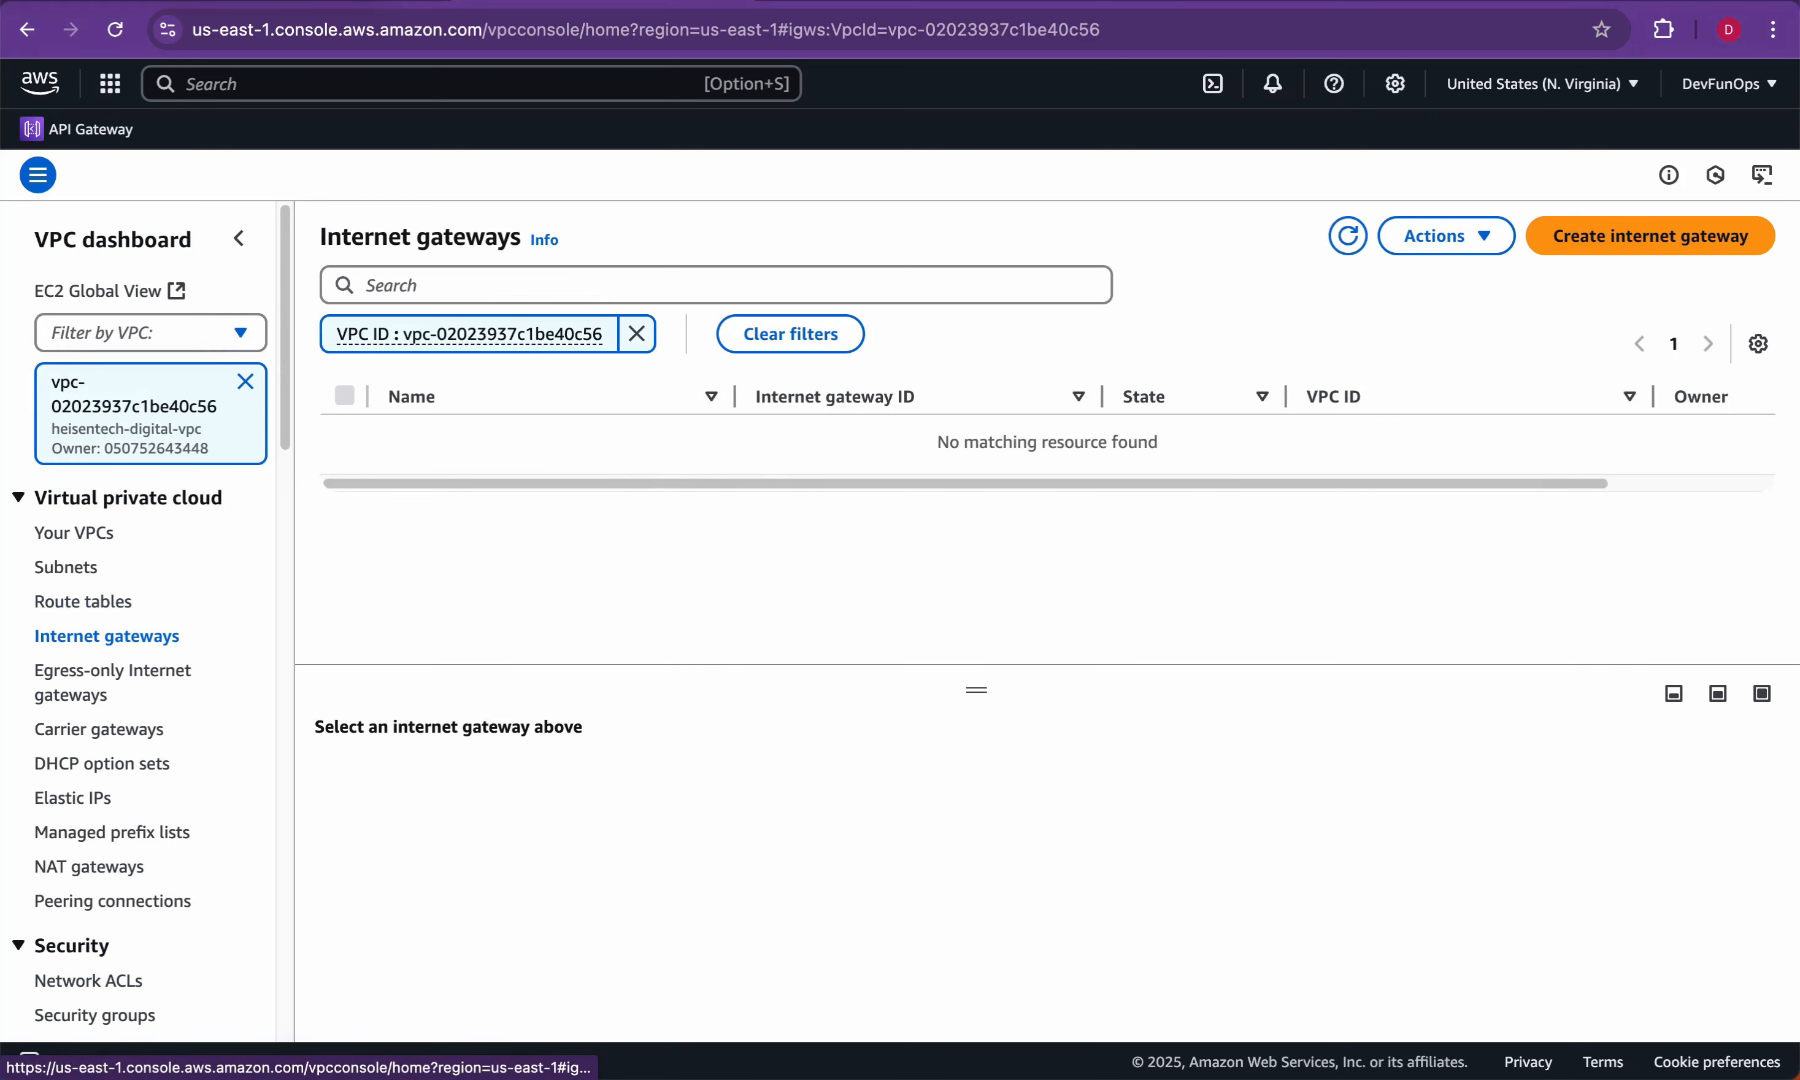
pyautogui.click(1650, 235)
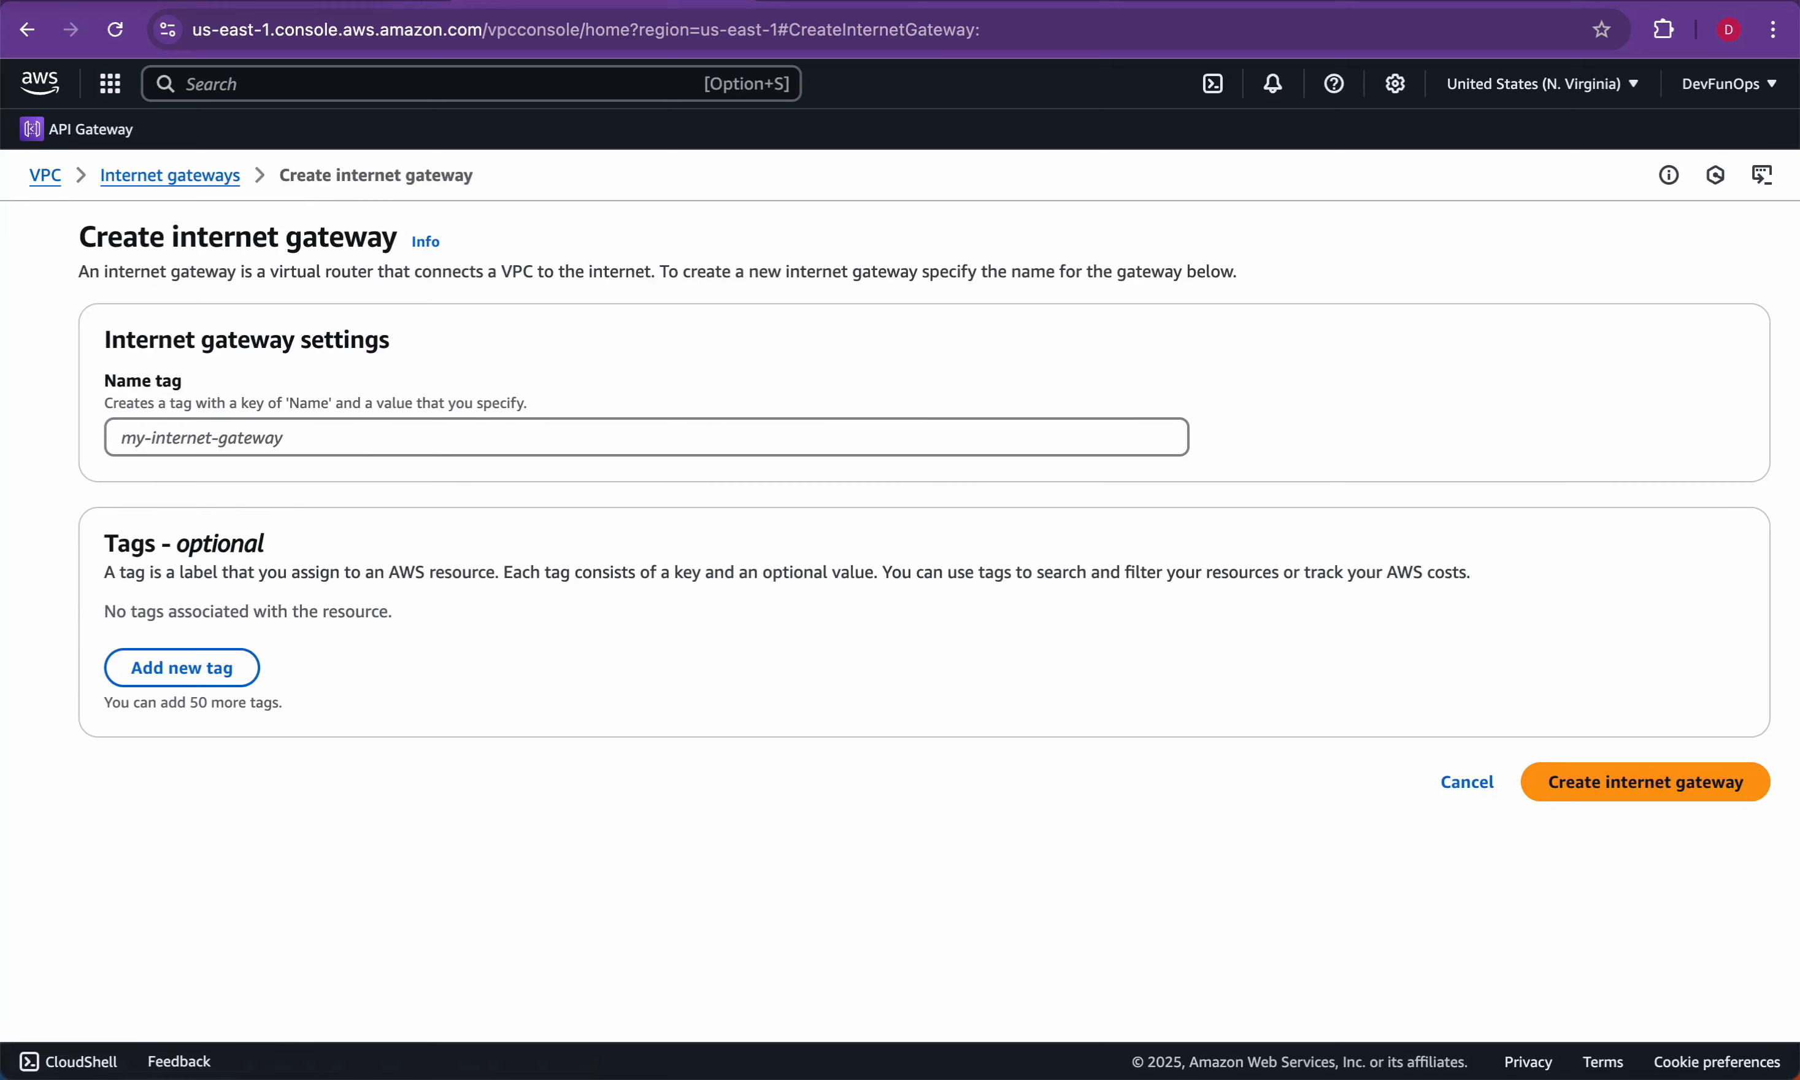
pyautogui.click(646, 437)
pyautogui.write('he')
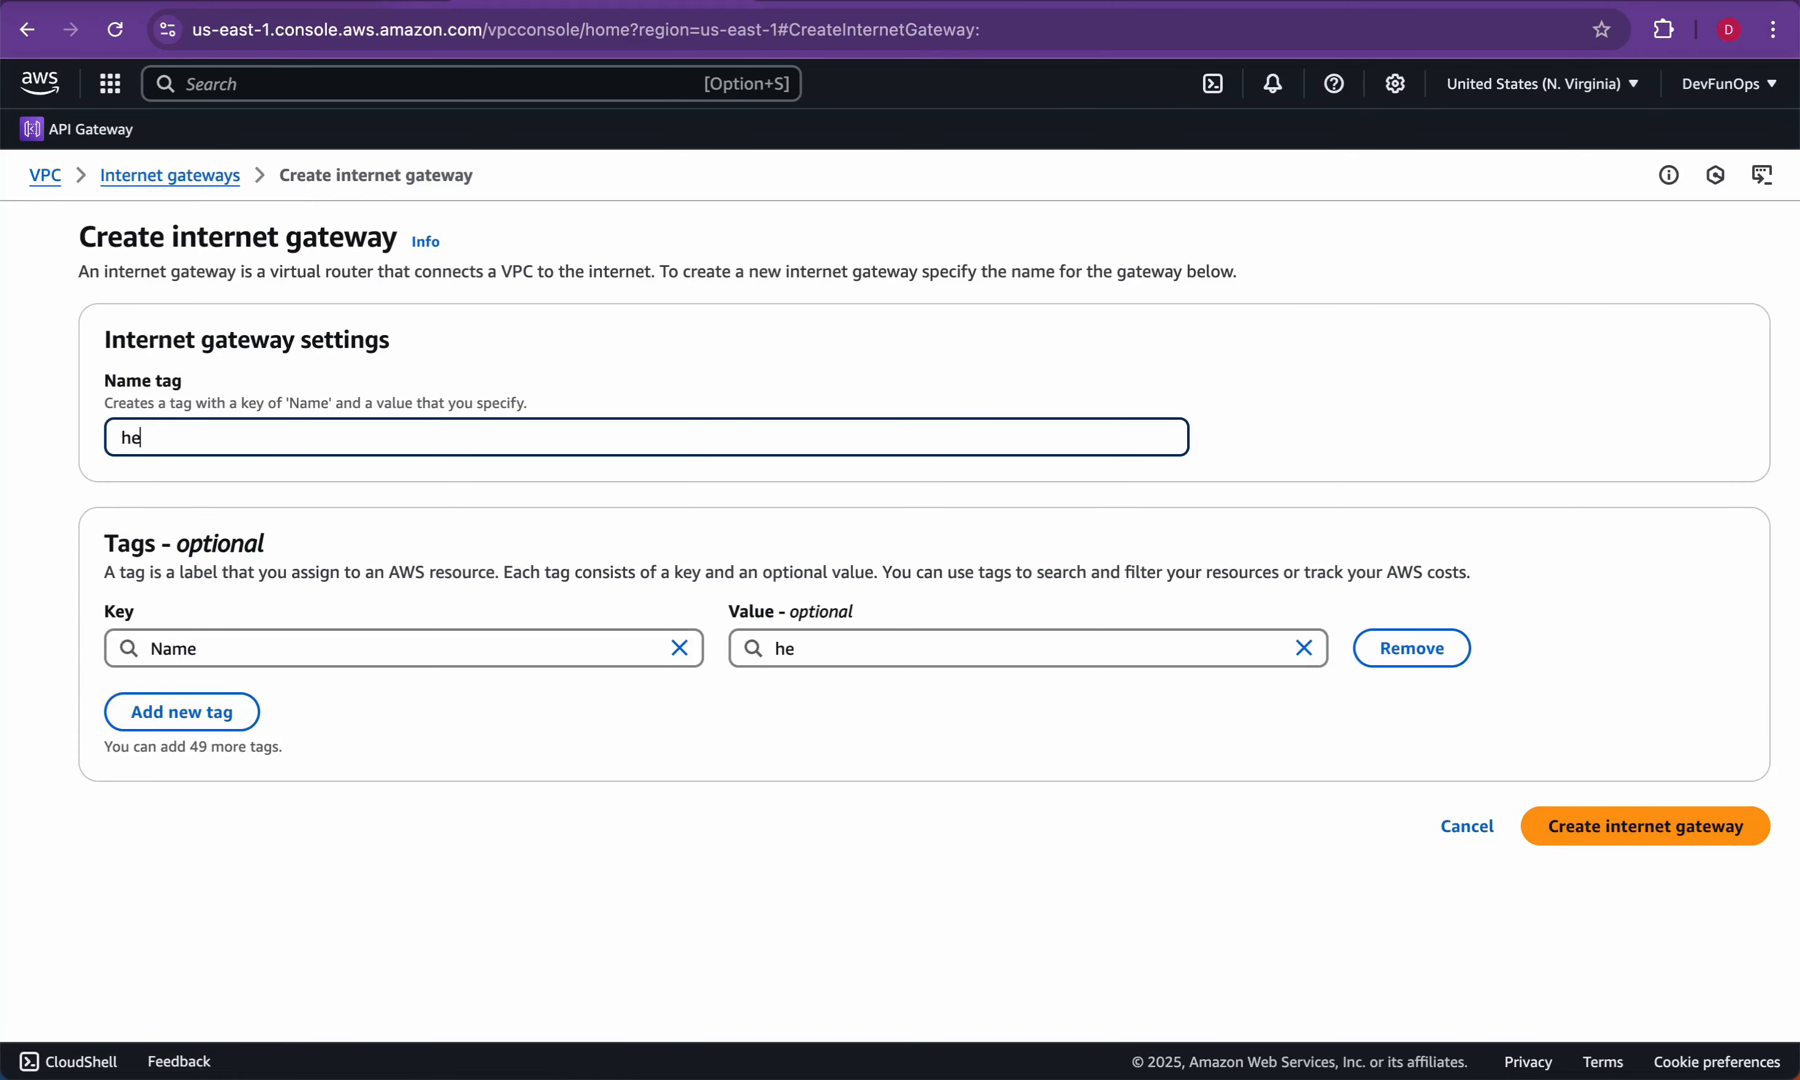
pyautogui.write('isentech-digital-igw')
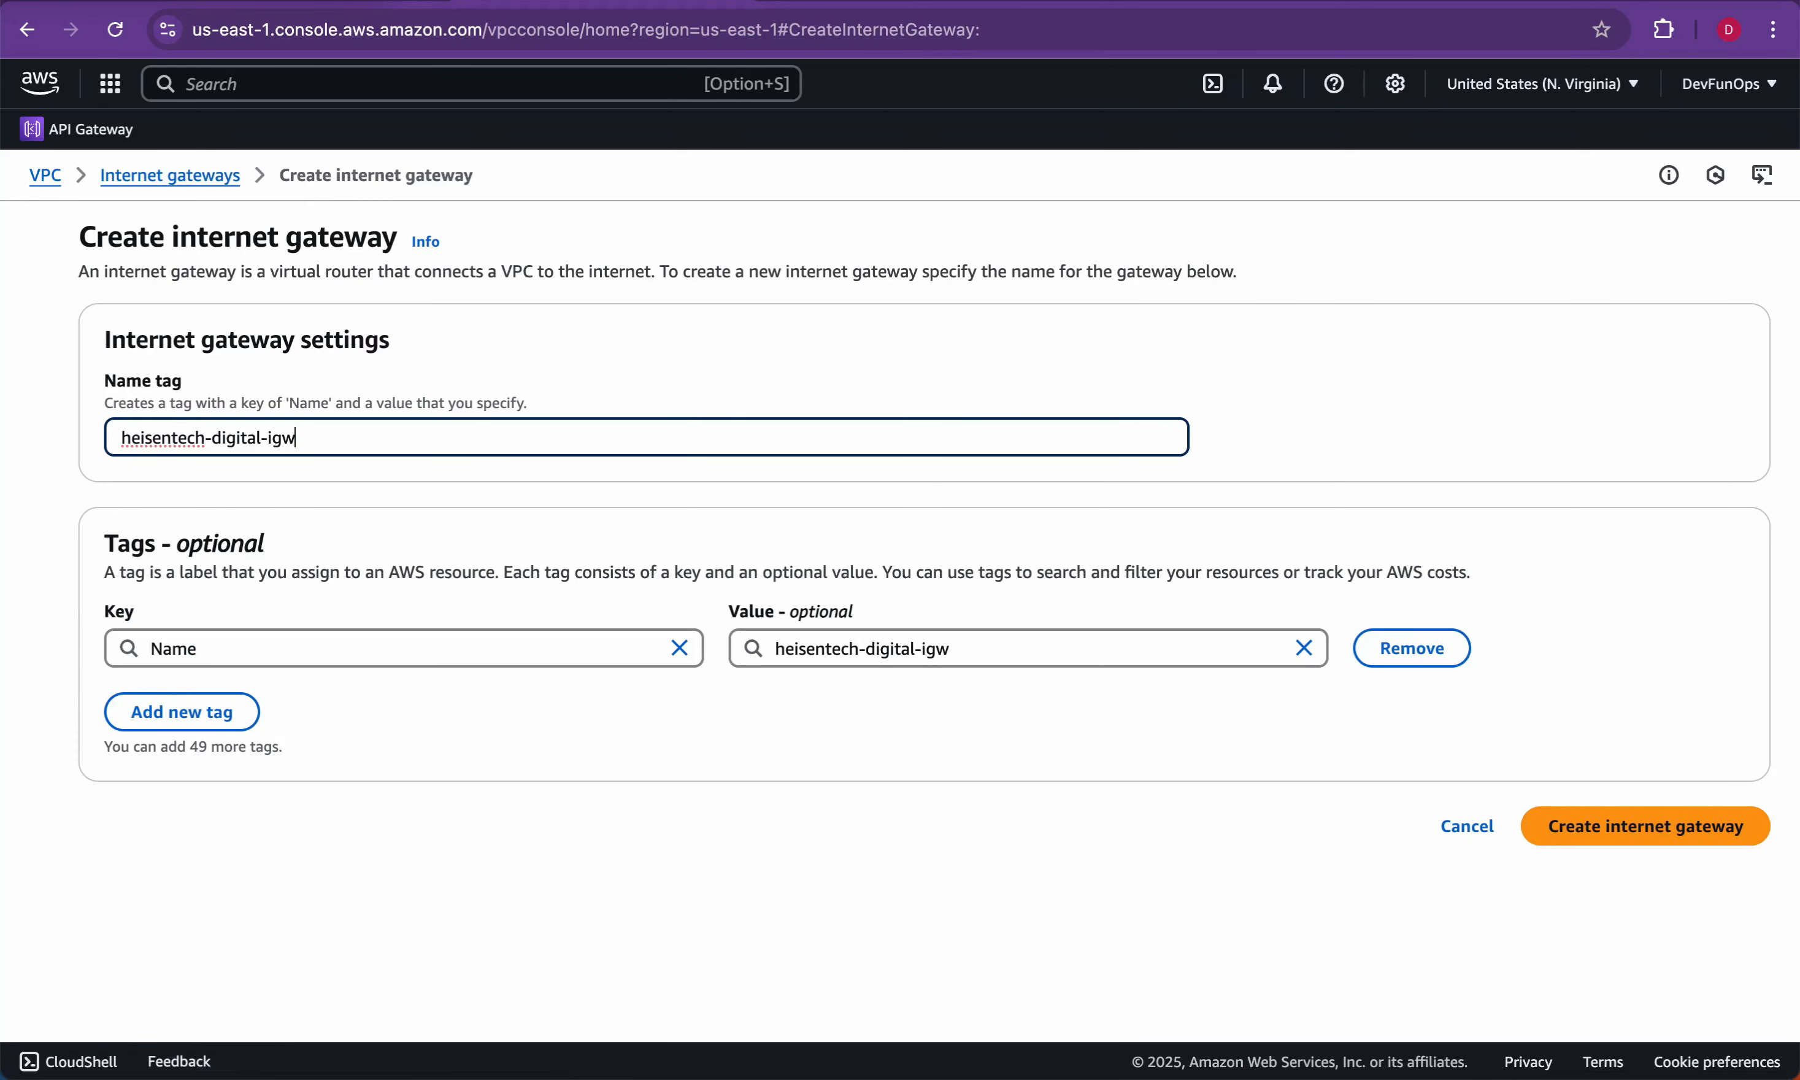
pyautogui.press('Tab')
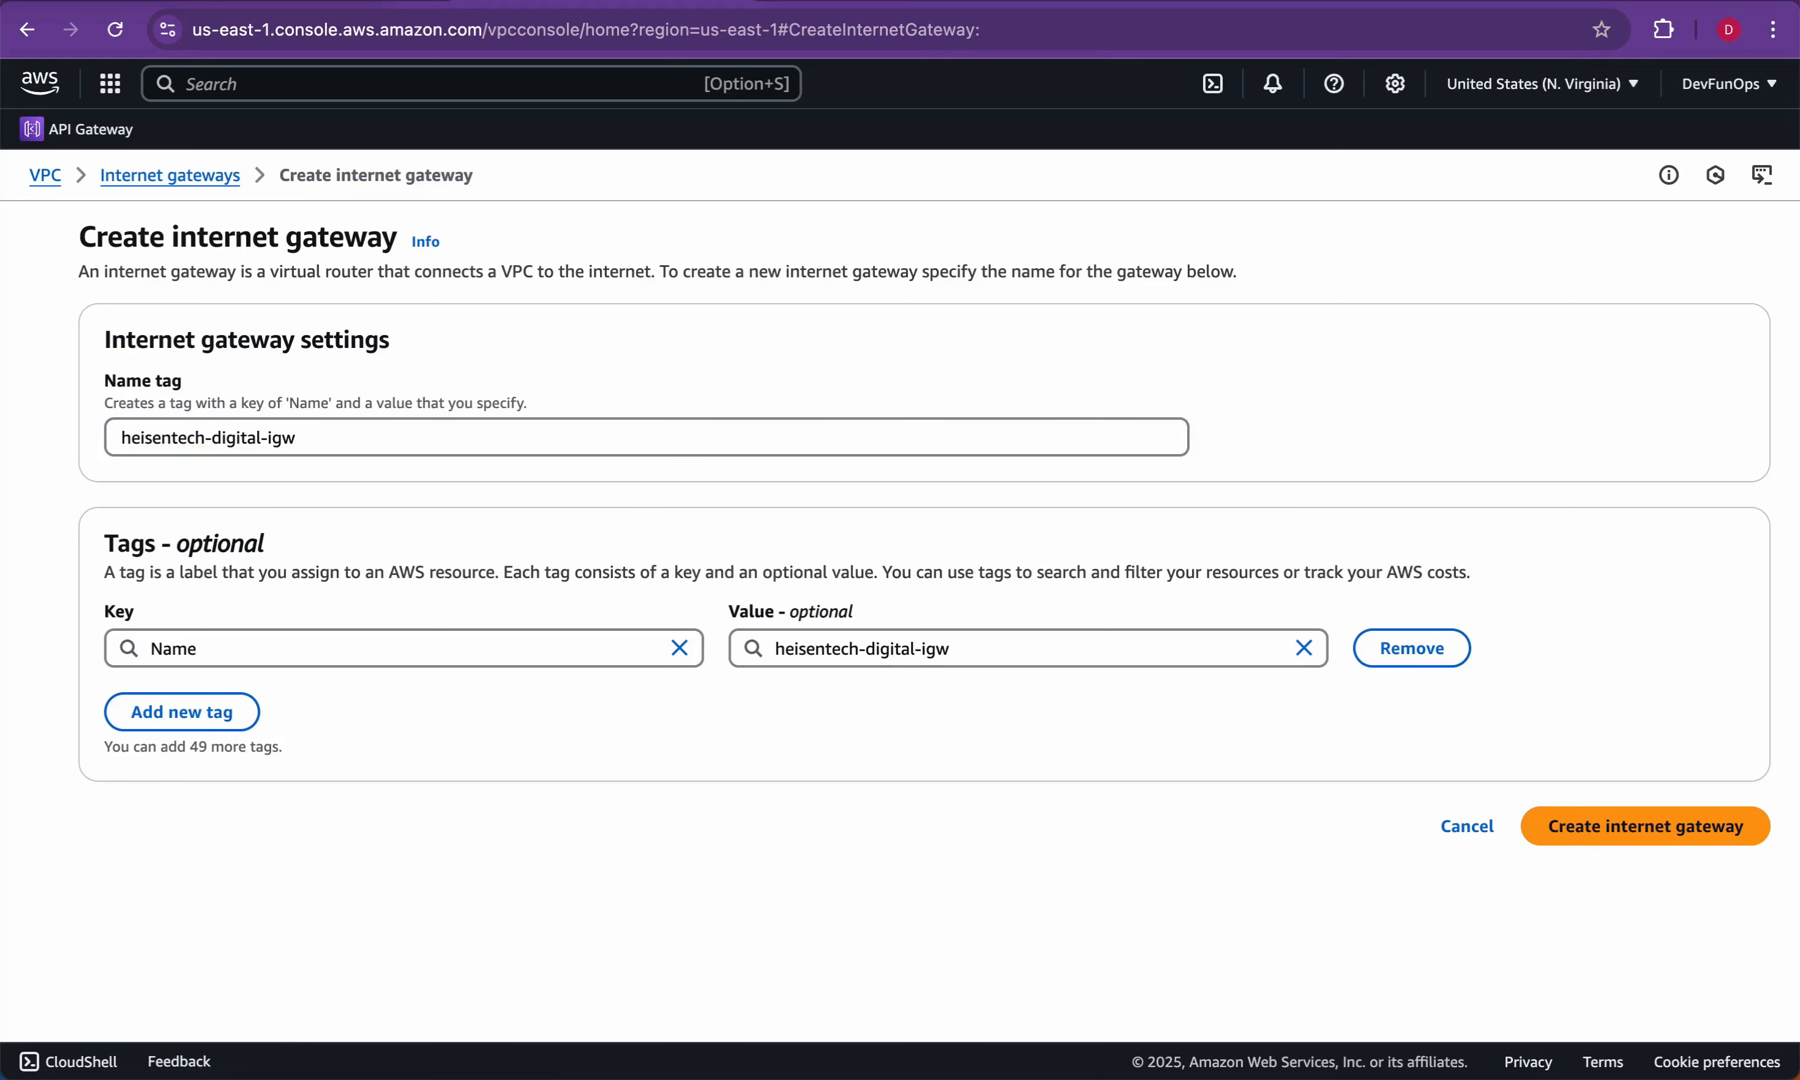
pyautogui.click(1645, 826)
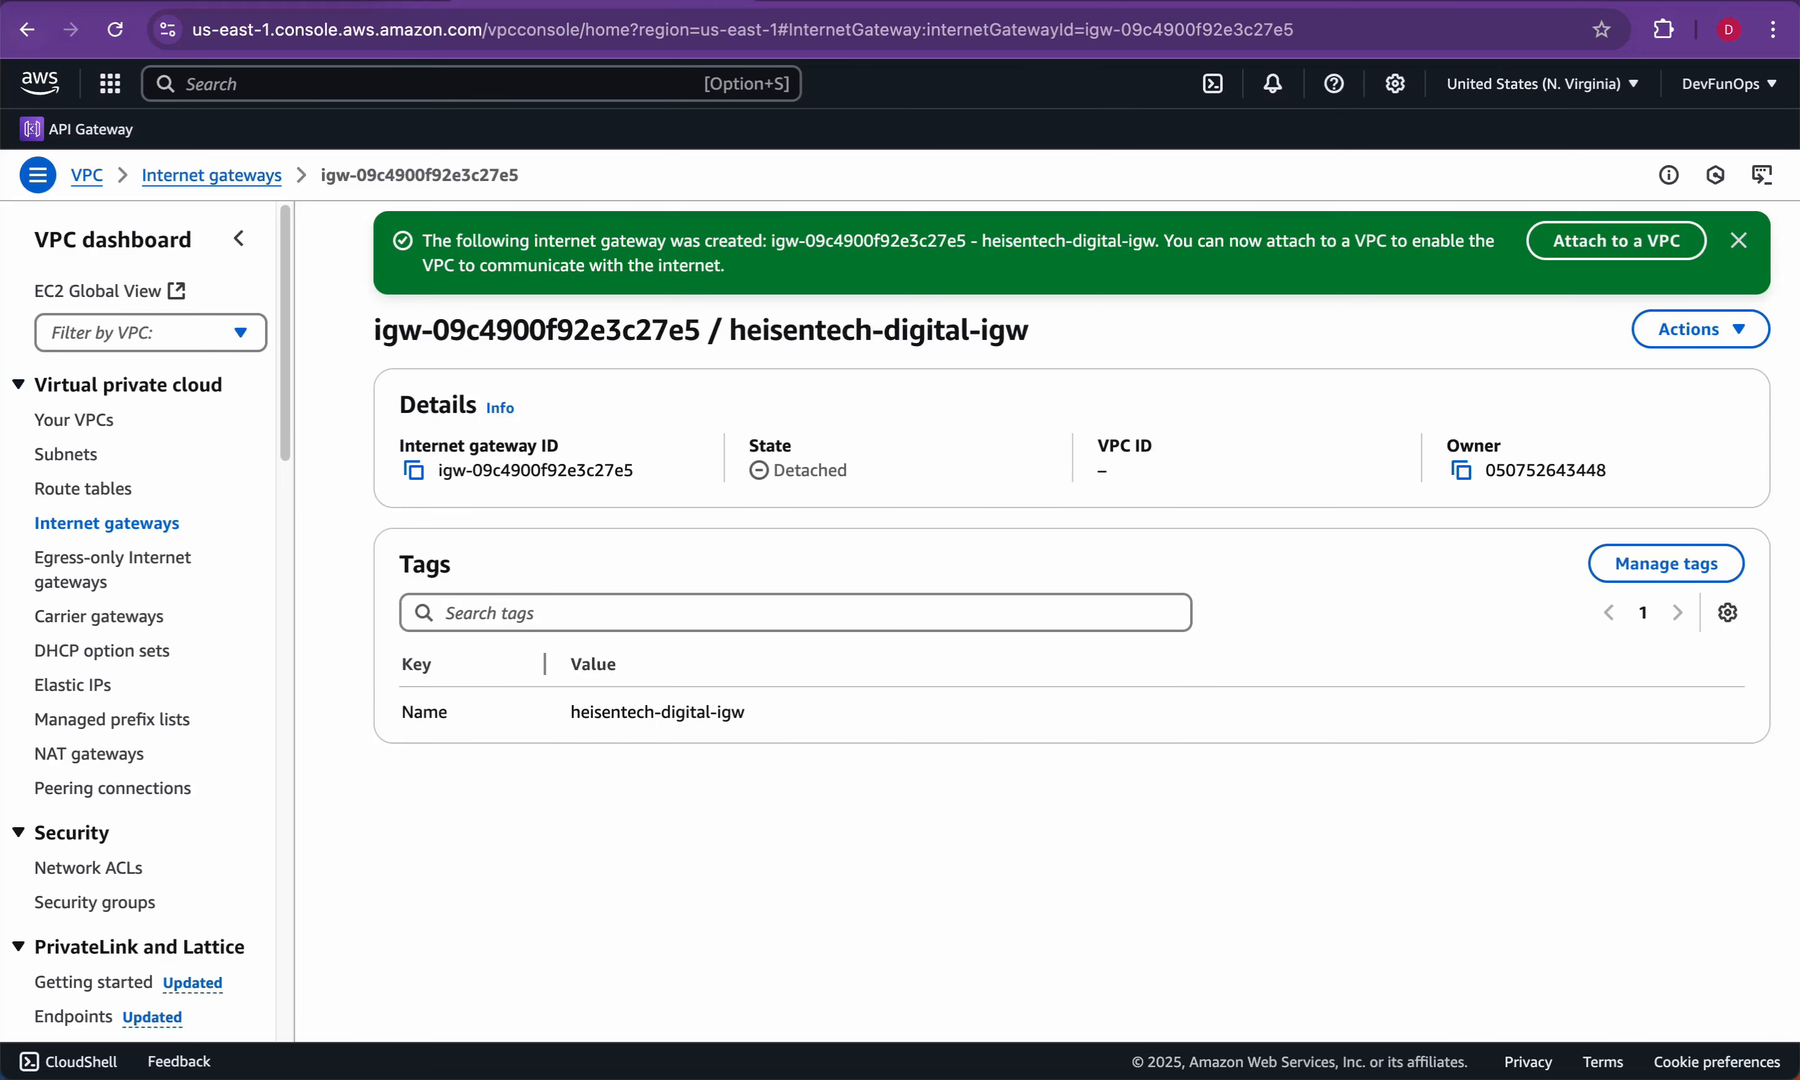
# Step: View the internet gateways list, try filtering it by heisentech-digital-vpc, and clear the filter
pyautogui.click(107, 523)
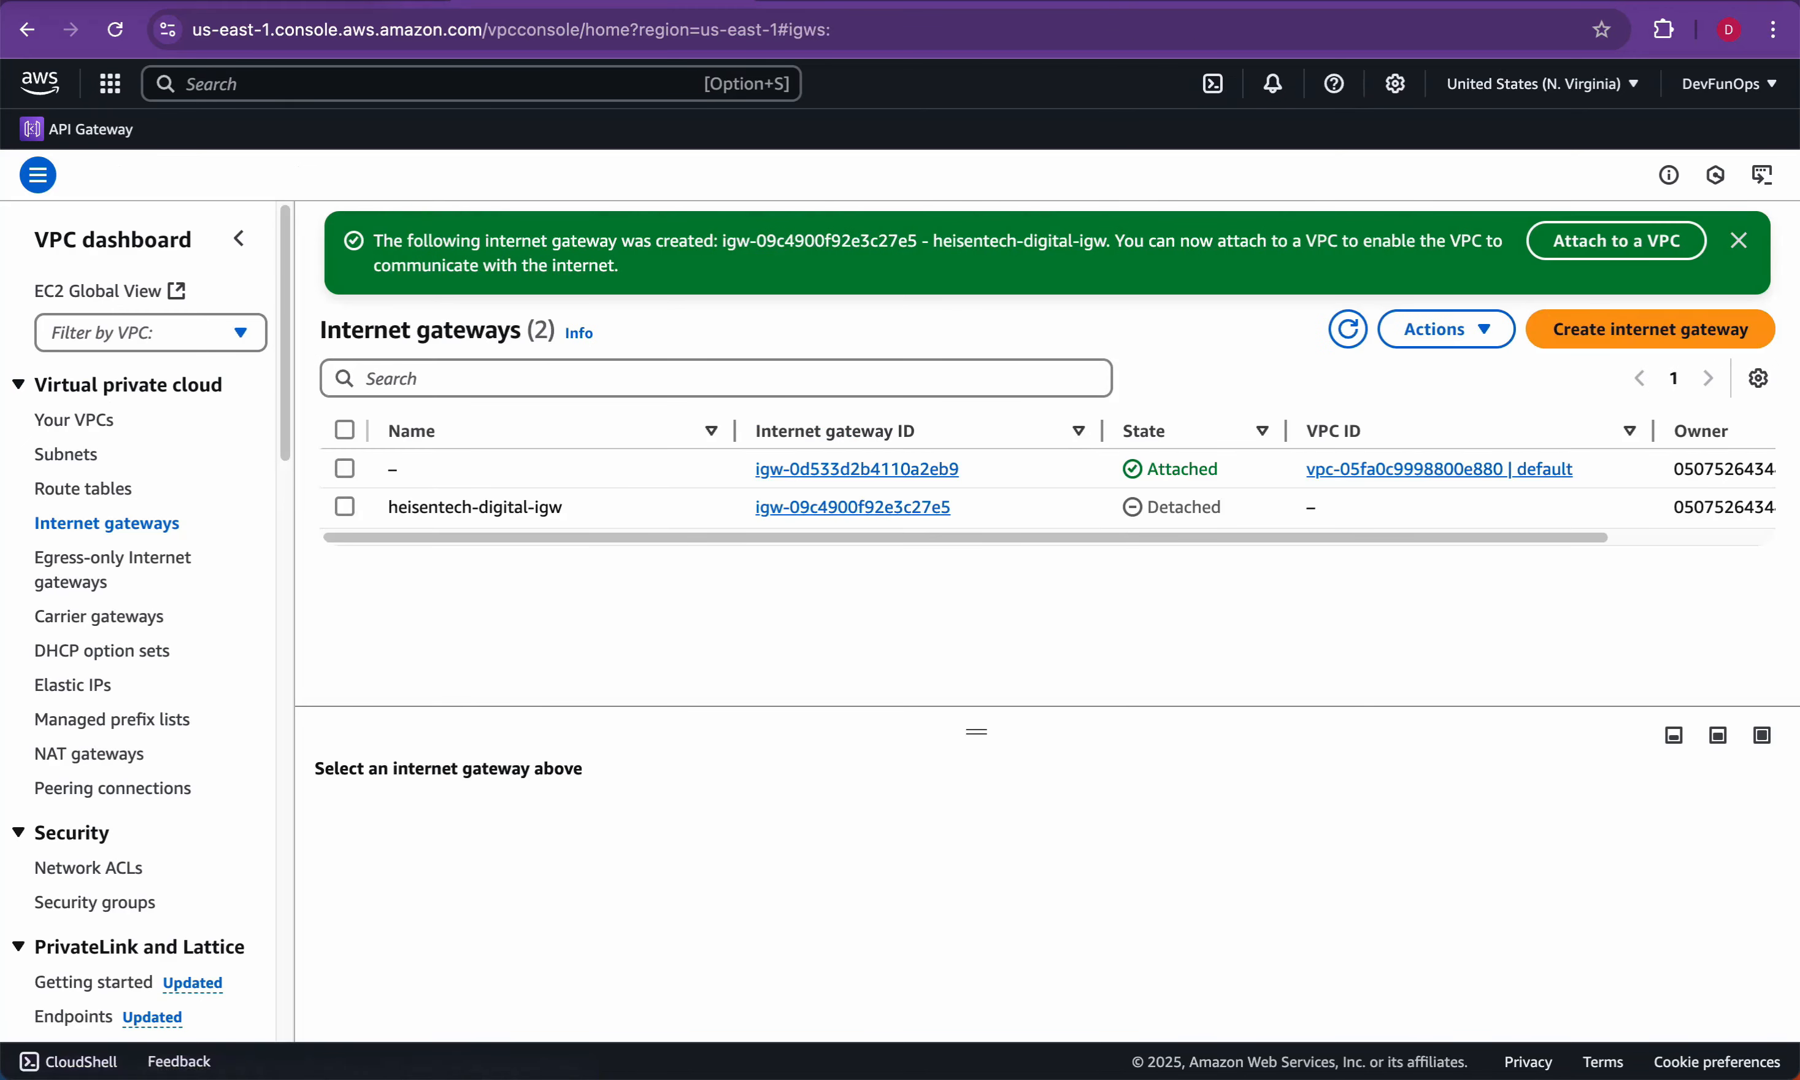
pyautogui.click(151, 333)
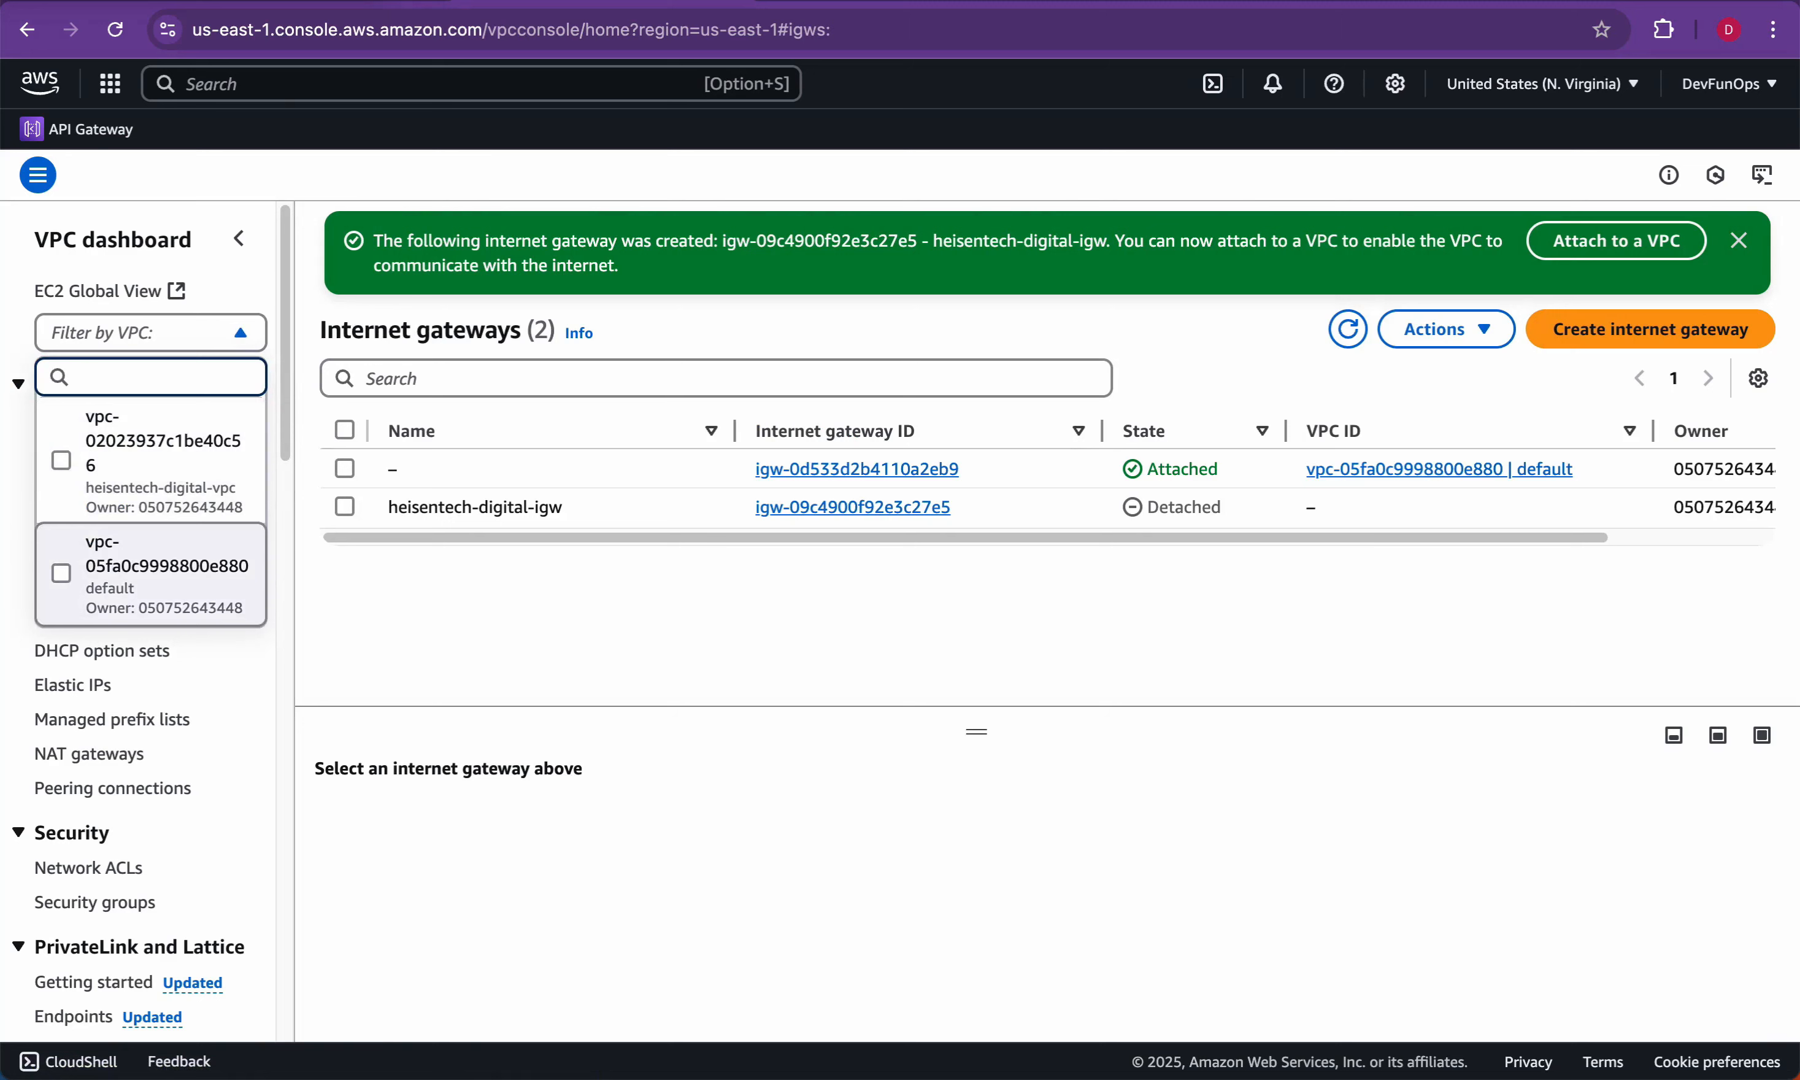
pyautogui.click(153, 462)
pyautogui.moveTo(388, 469); pyautogui.dragTo(563, 469)
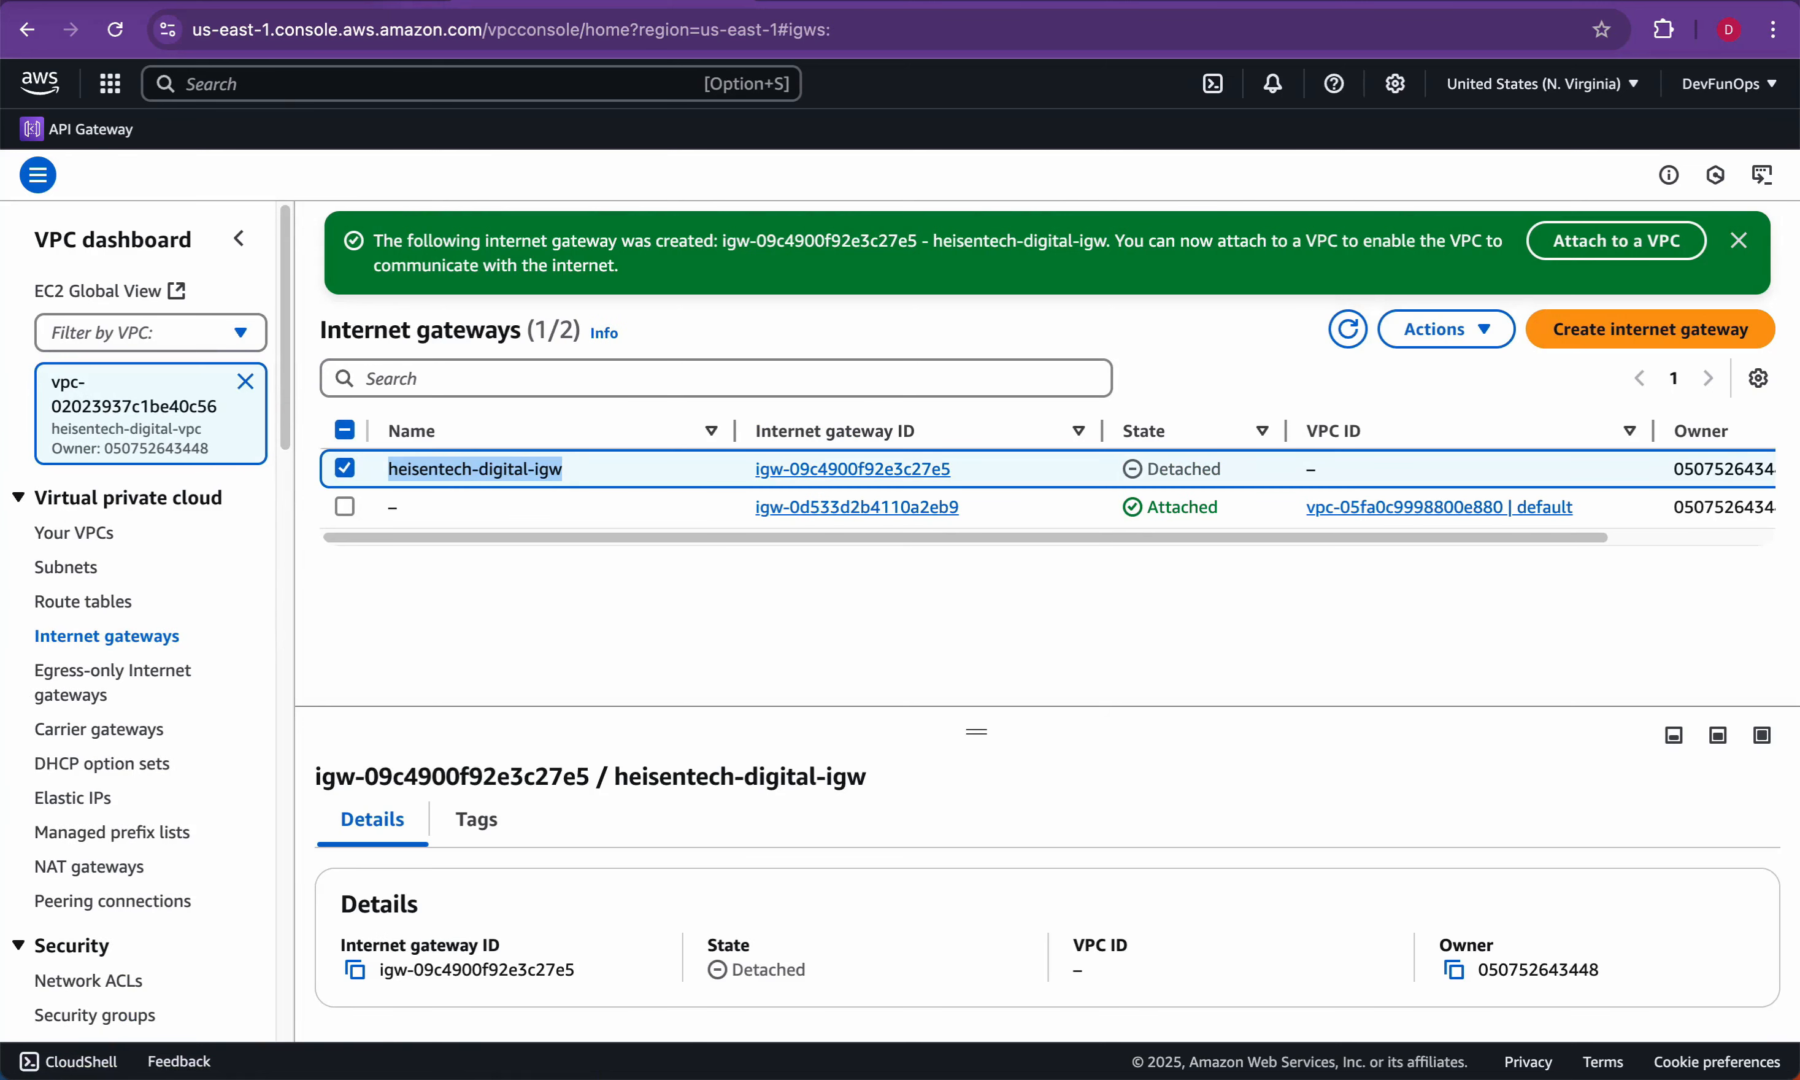
pyautogui.click(245, 382)
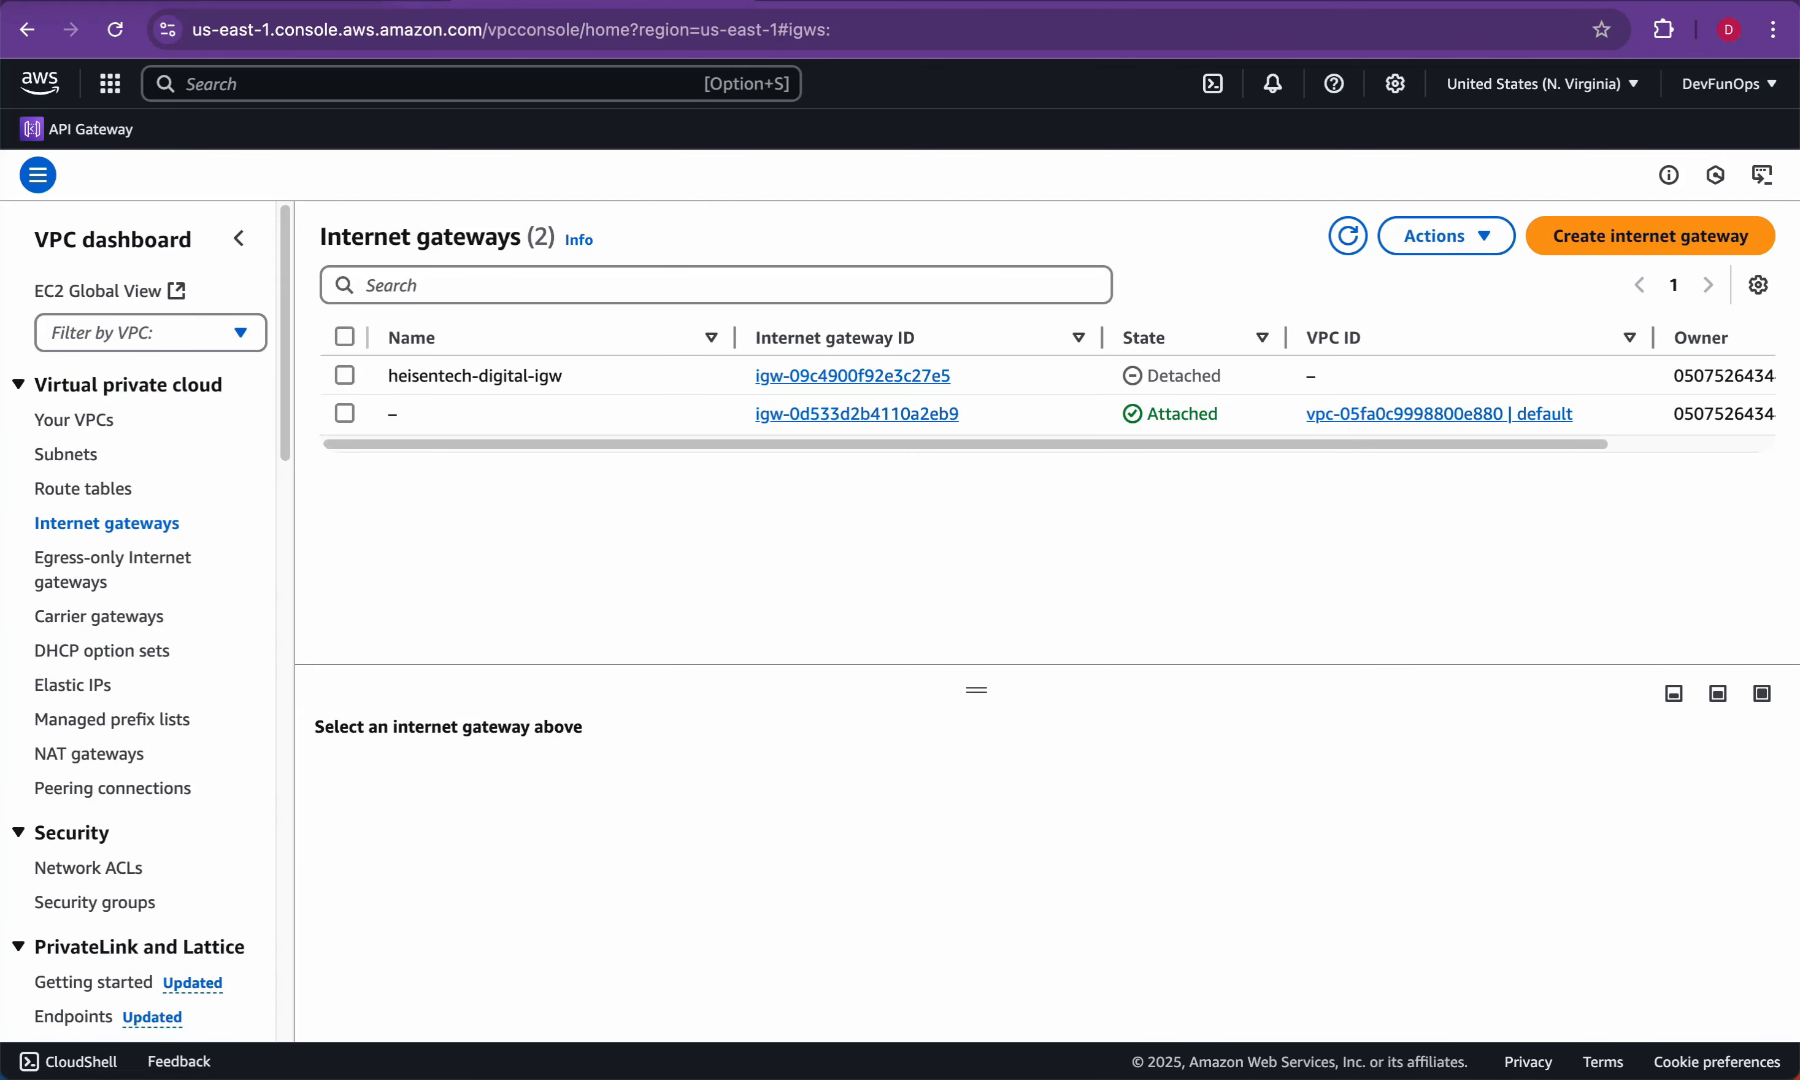
# Step: Attach the internet gateway heisentech-digital-igw to heisentech-digital-vpc
pyautogui.click(851, 376)
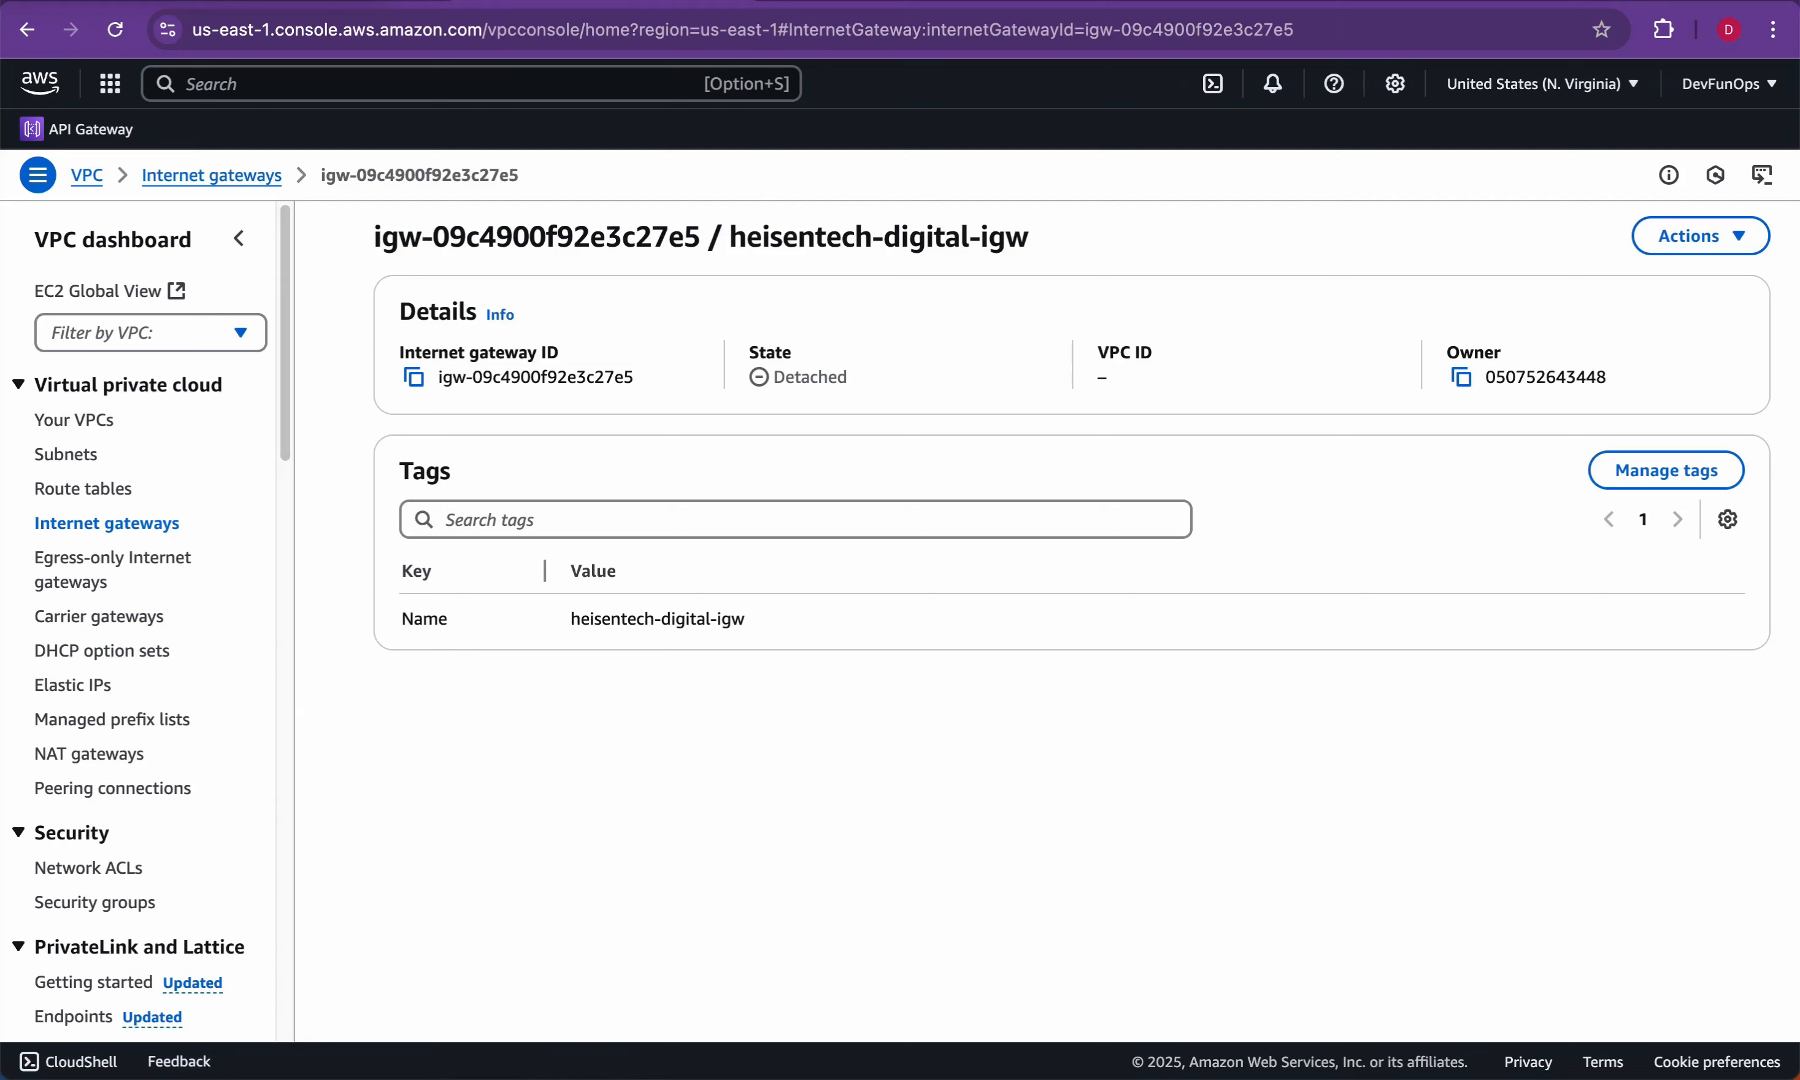
pyautogui.click(1700, 235)
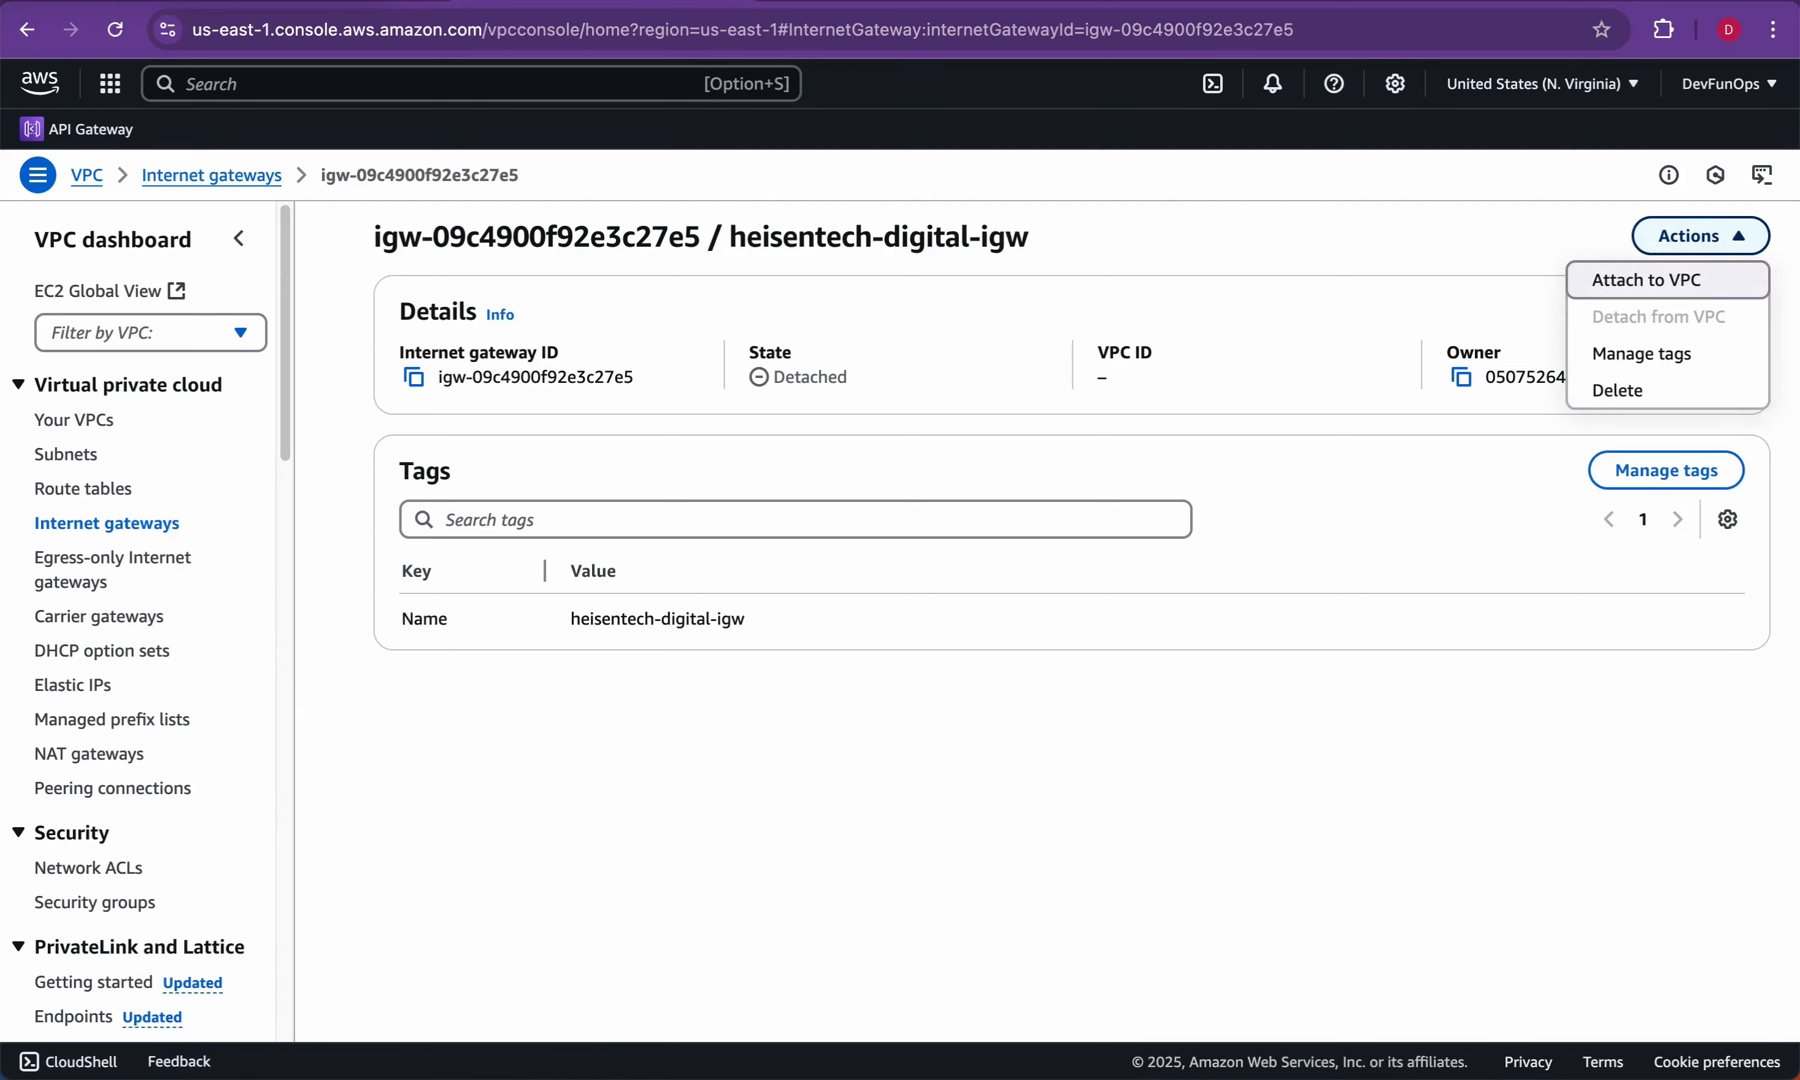
pyautogui.click(1647, 279)
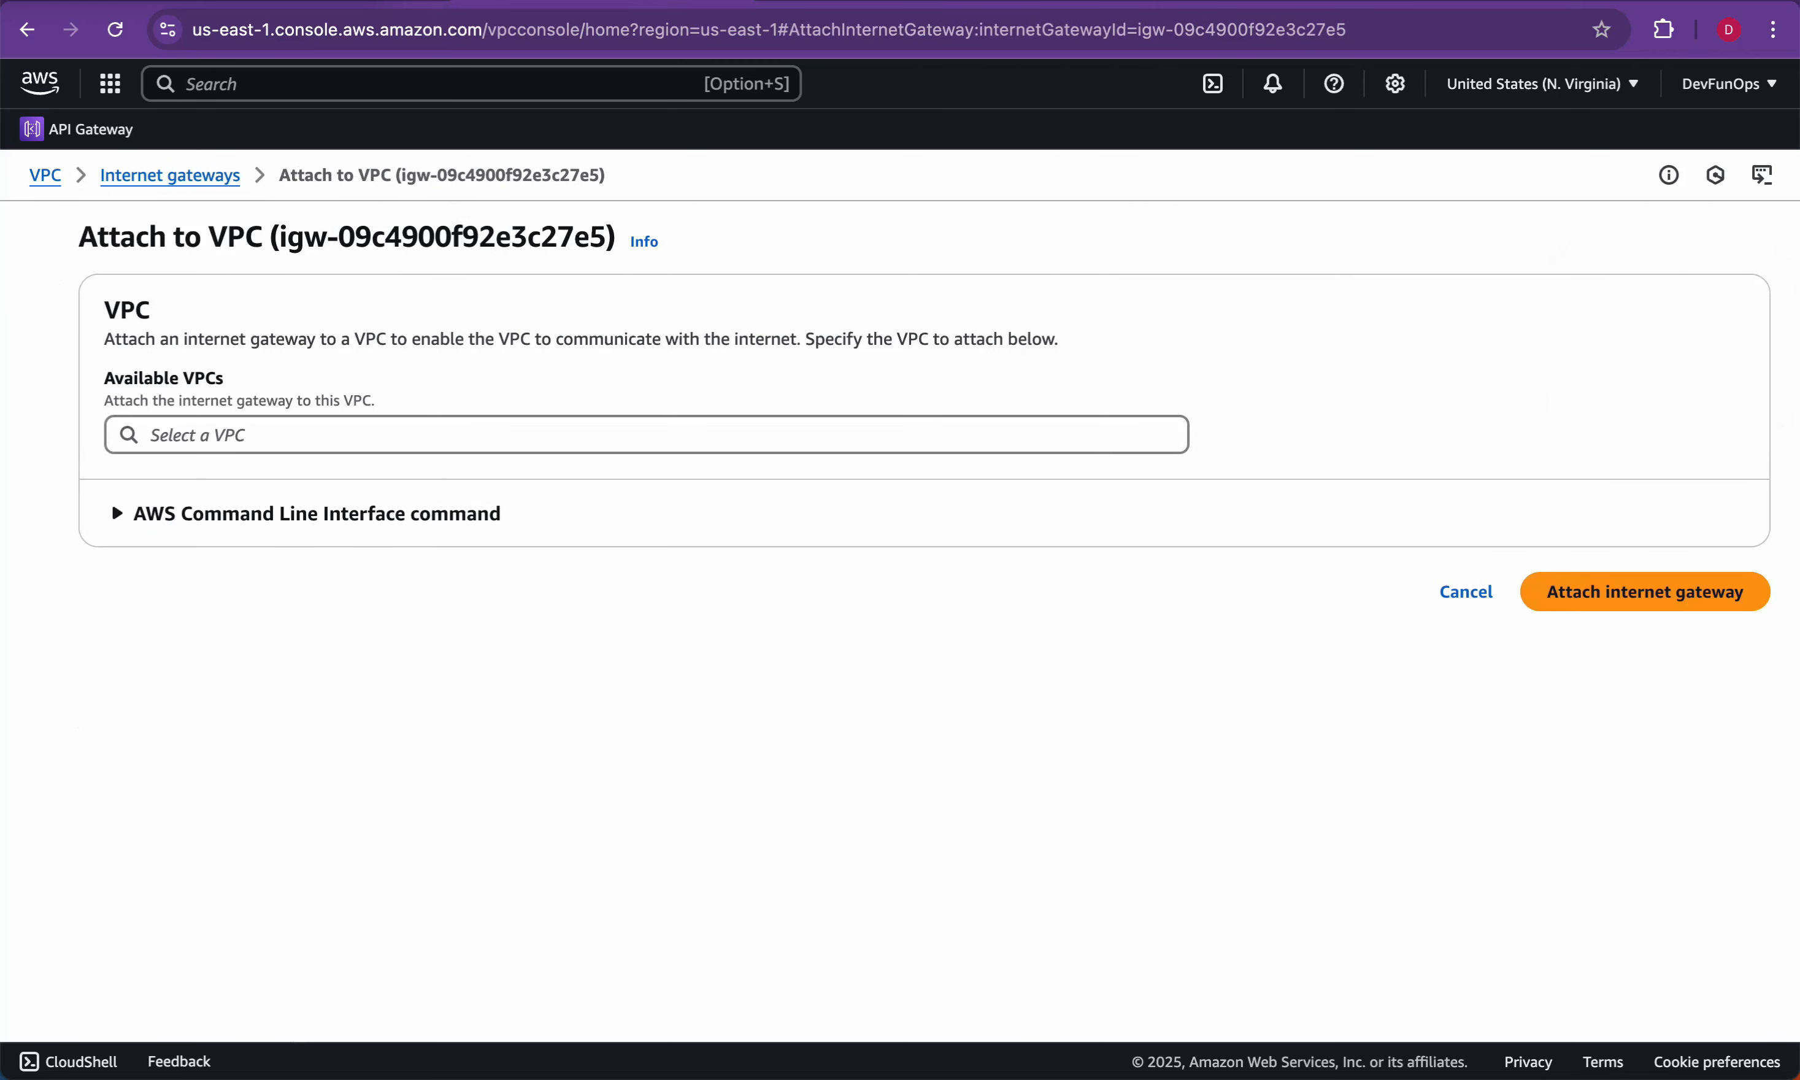
pyautogui.tripleClick(263, 435)
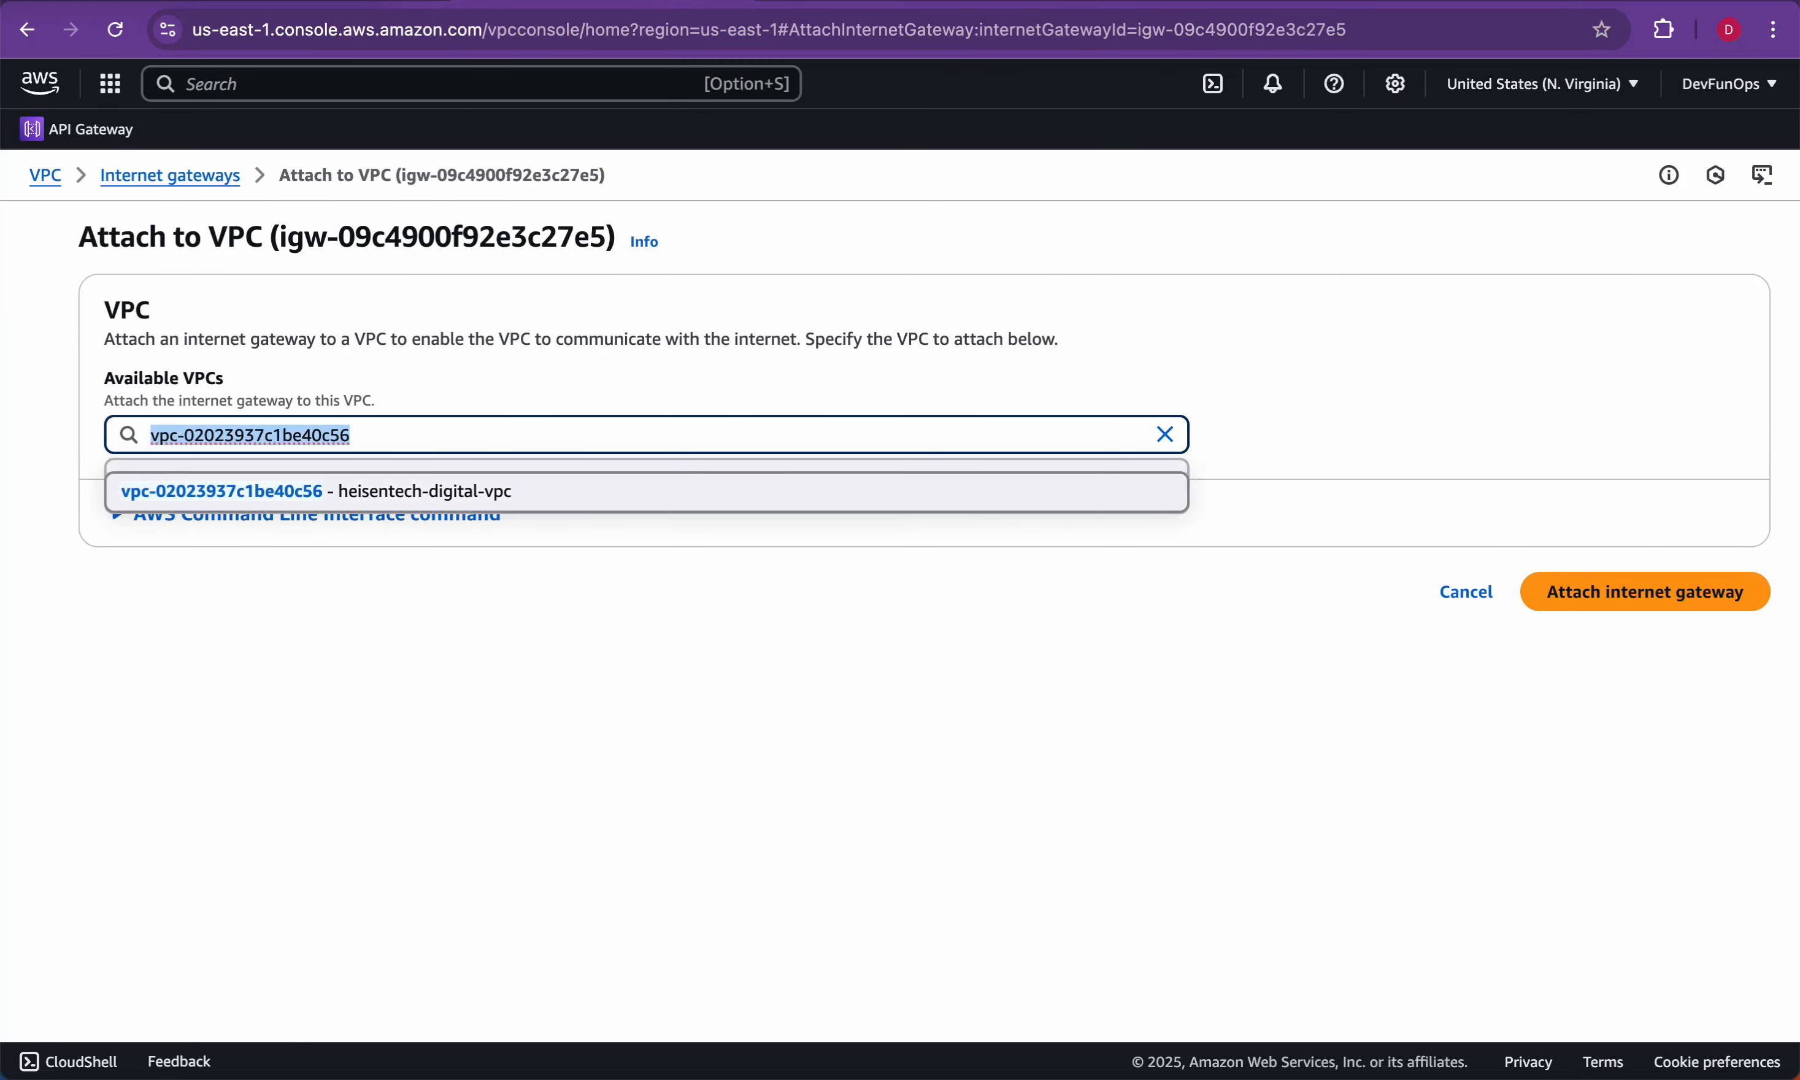
pyautogui.click(111, 502)
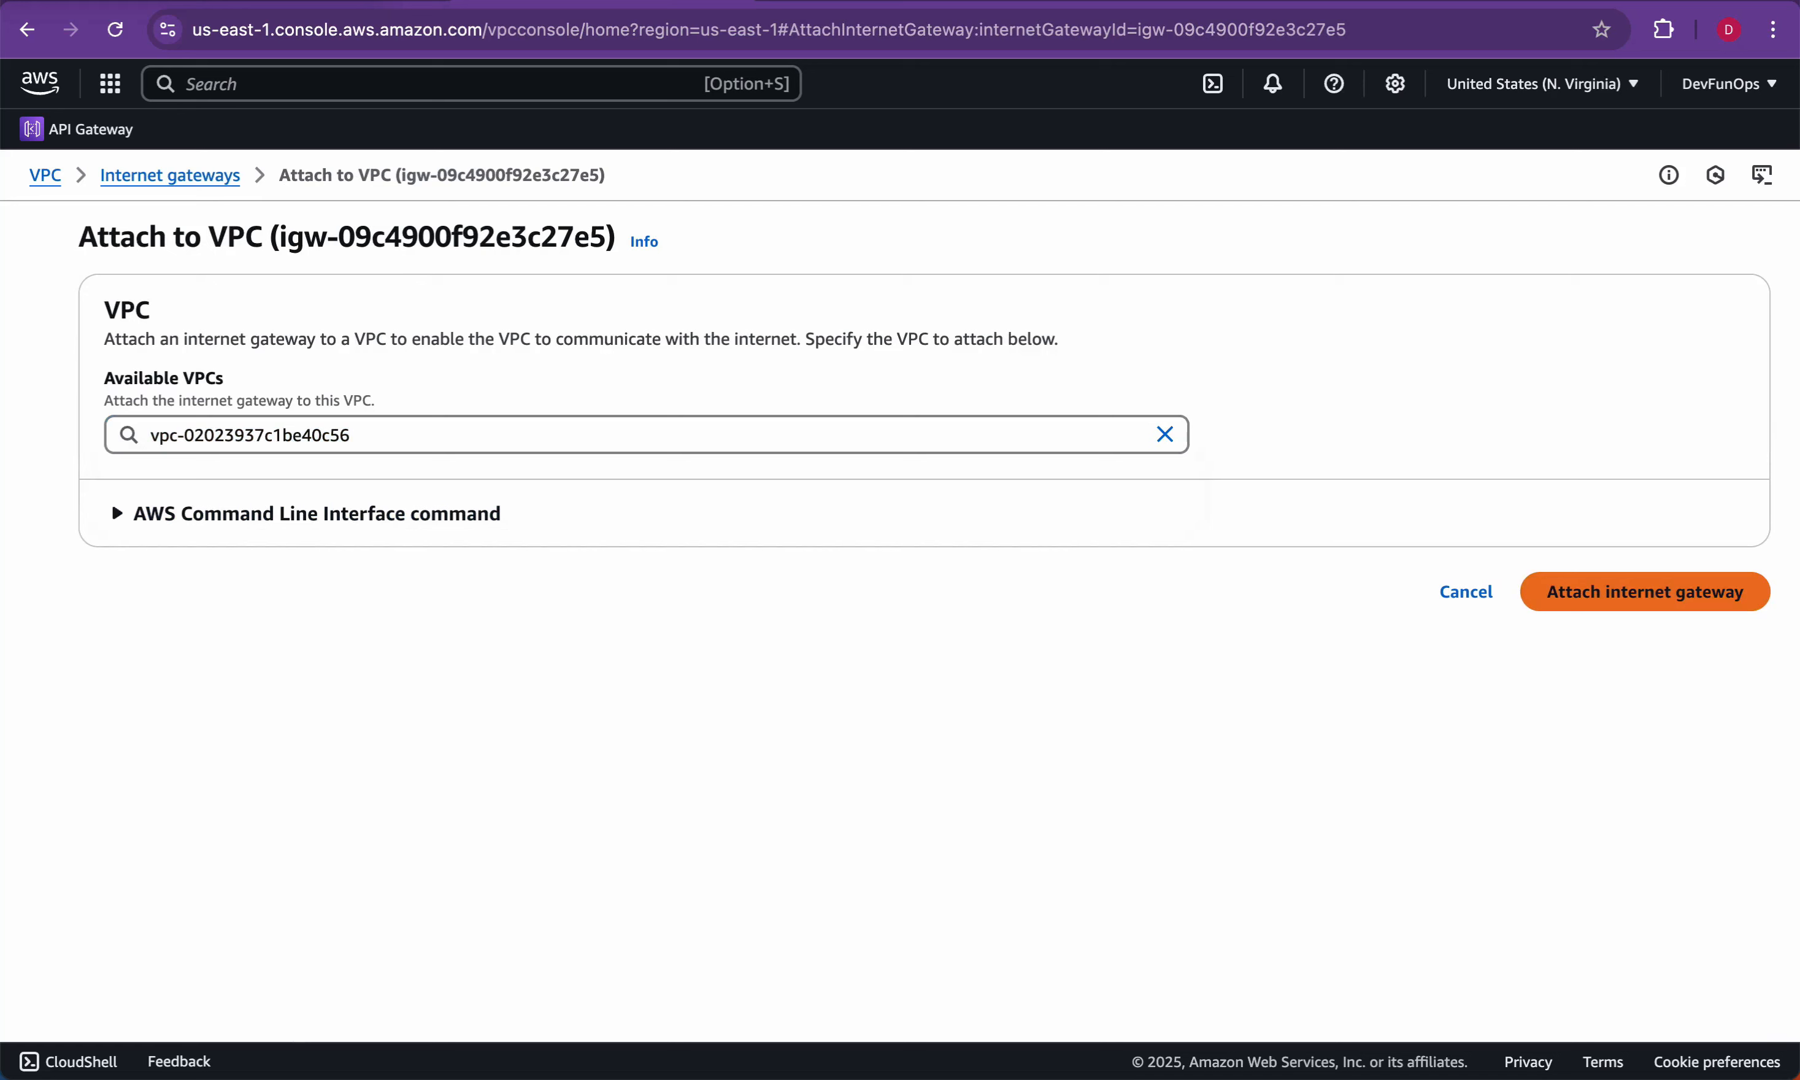
pyautogui.click(1646, 592)
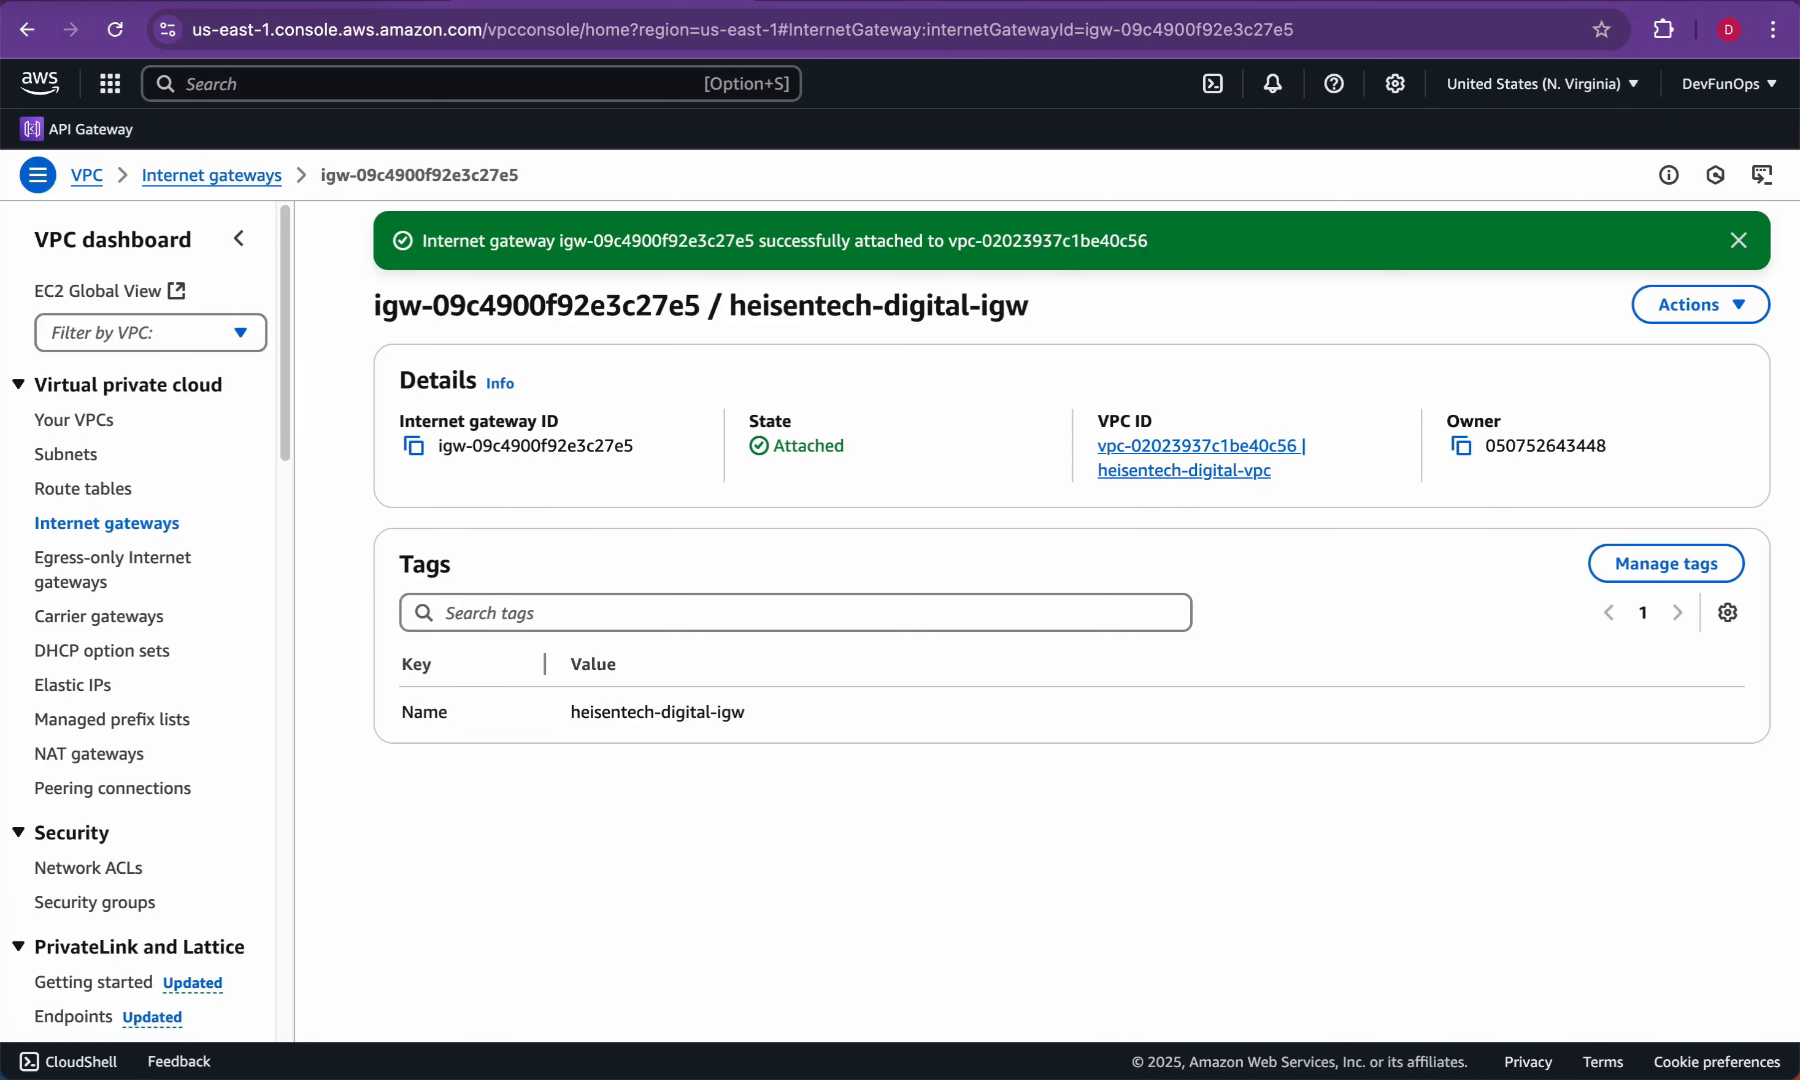
# Step: View the internet gateways filtered by heisentech-digital-vpc
pyautogui.click(107, 523)
pyautogui.click(151, 332)
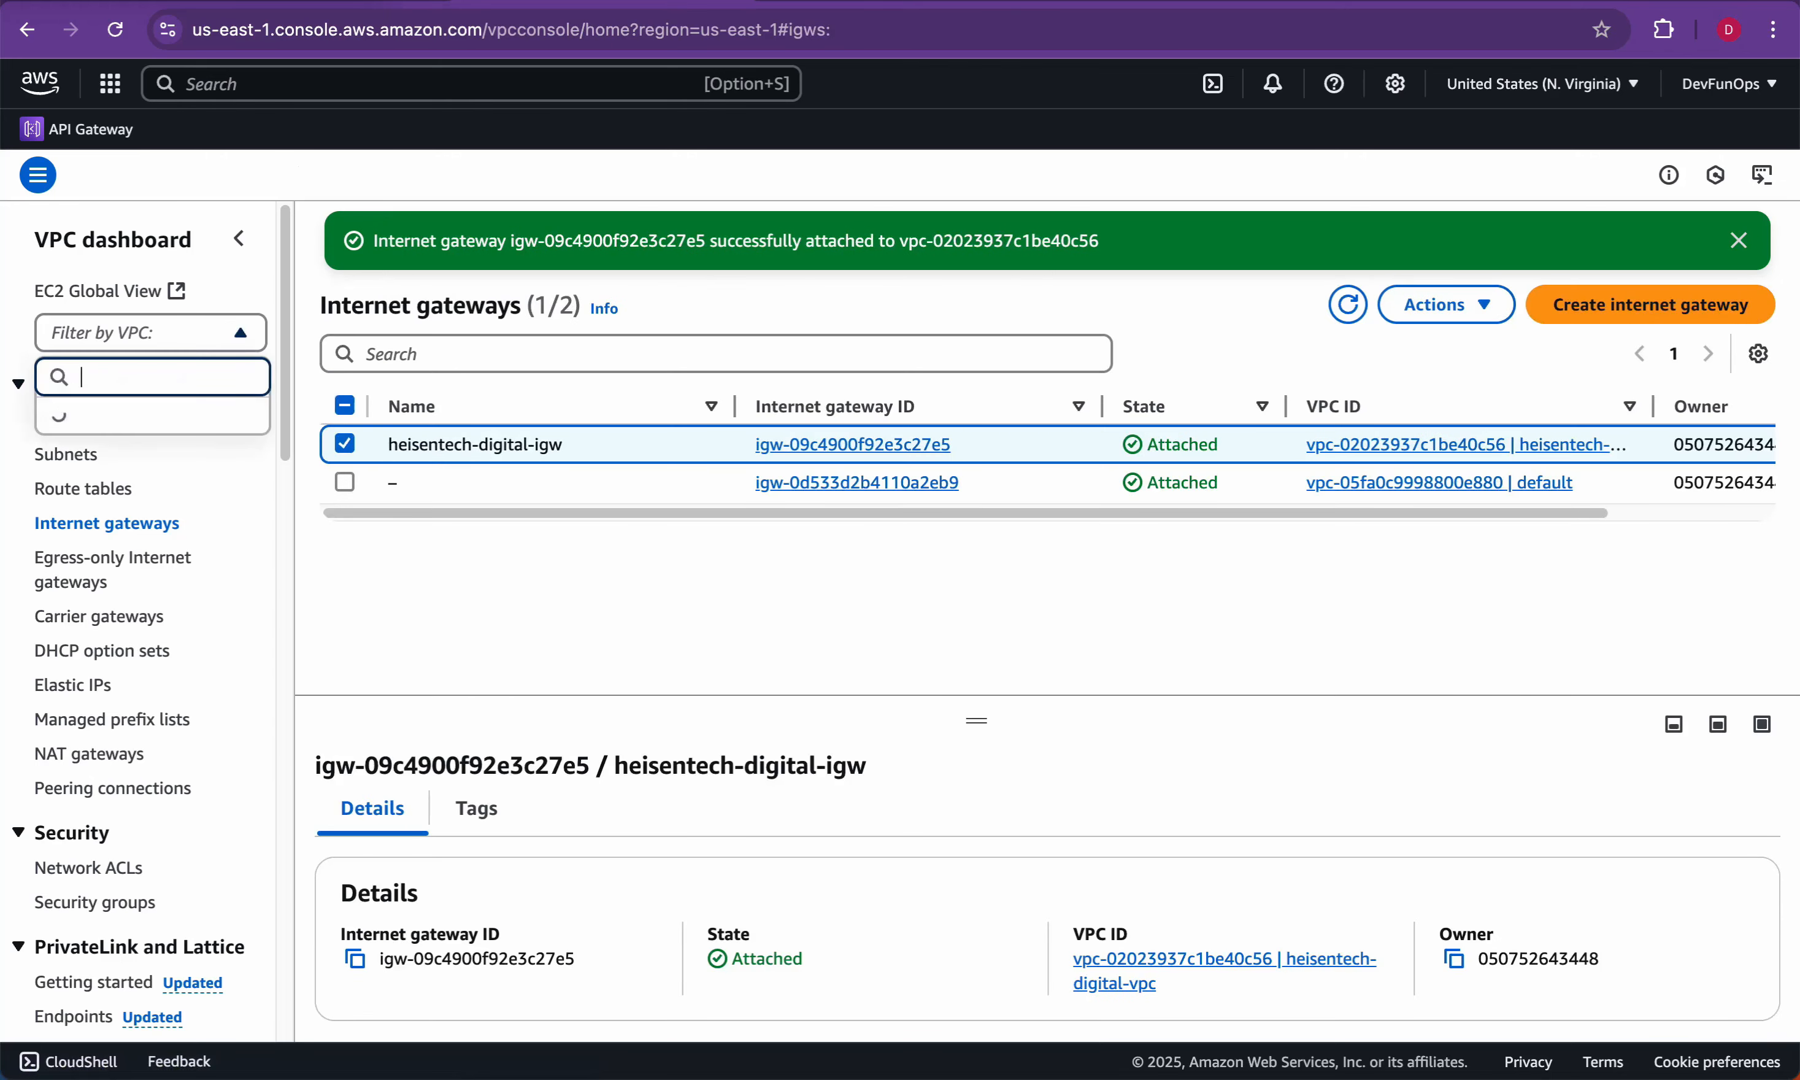
pyautogui.click(150, 462)
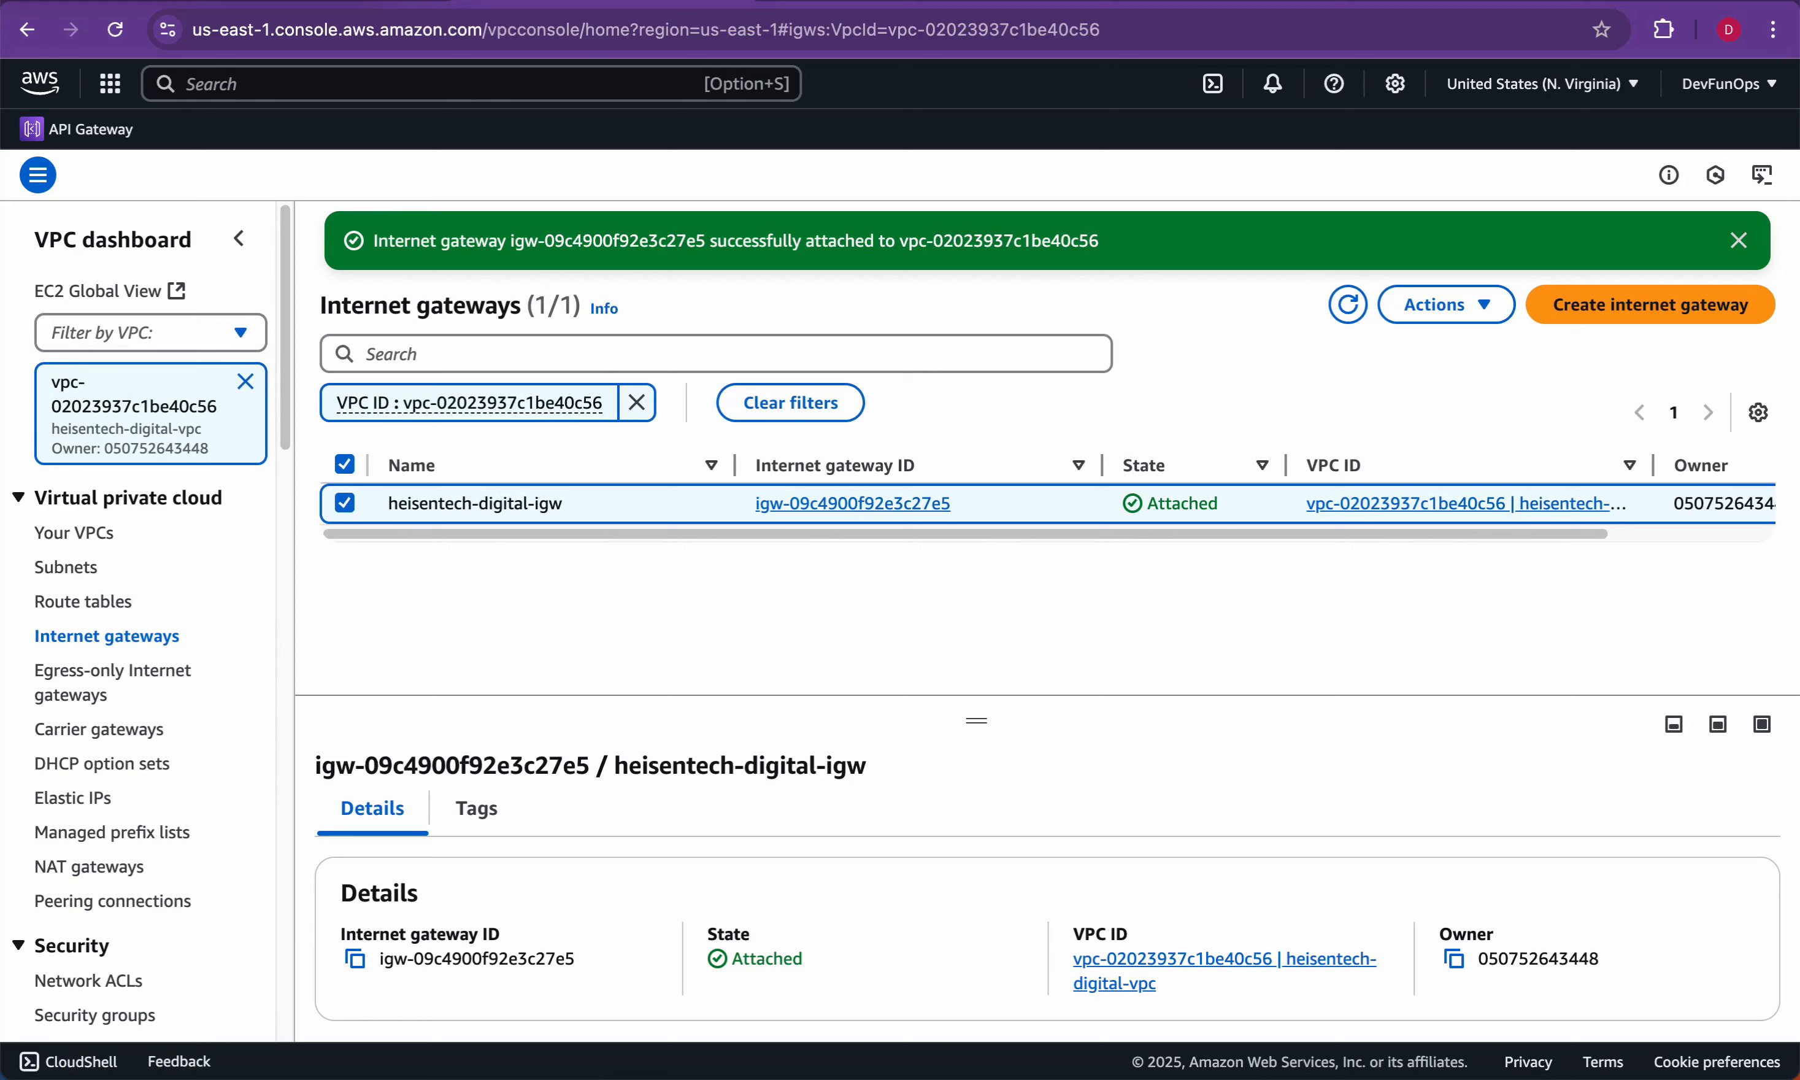
# Step: Switch to the VPC diagram in Preview and undo the red check mark above the Internet Gateway
pyautogui.press('super+Tab')
pyautogui.press('super+Tab')
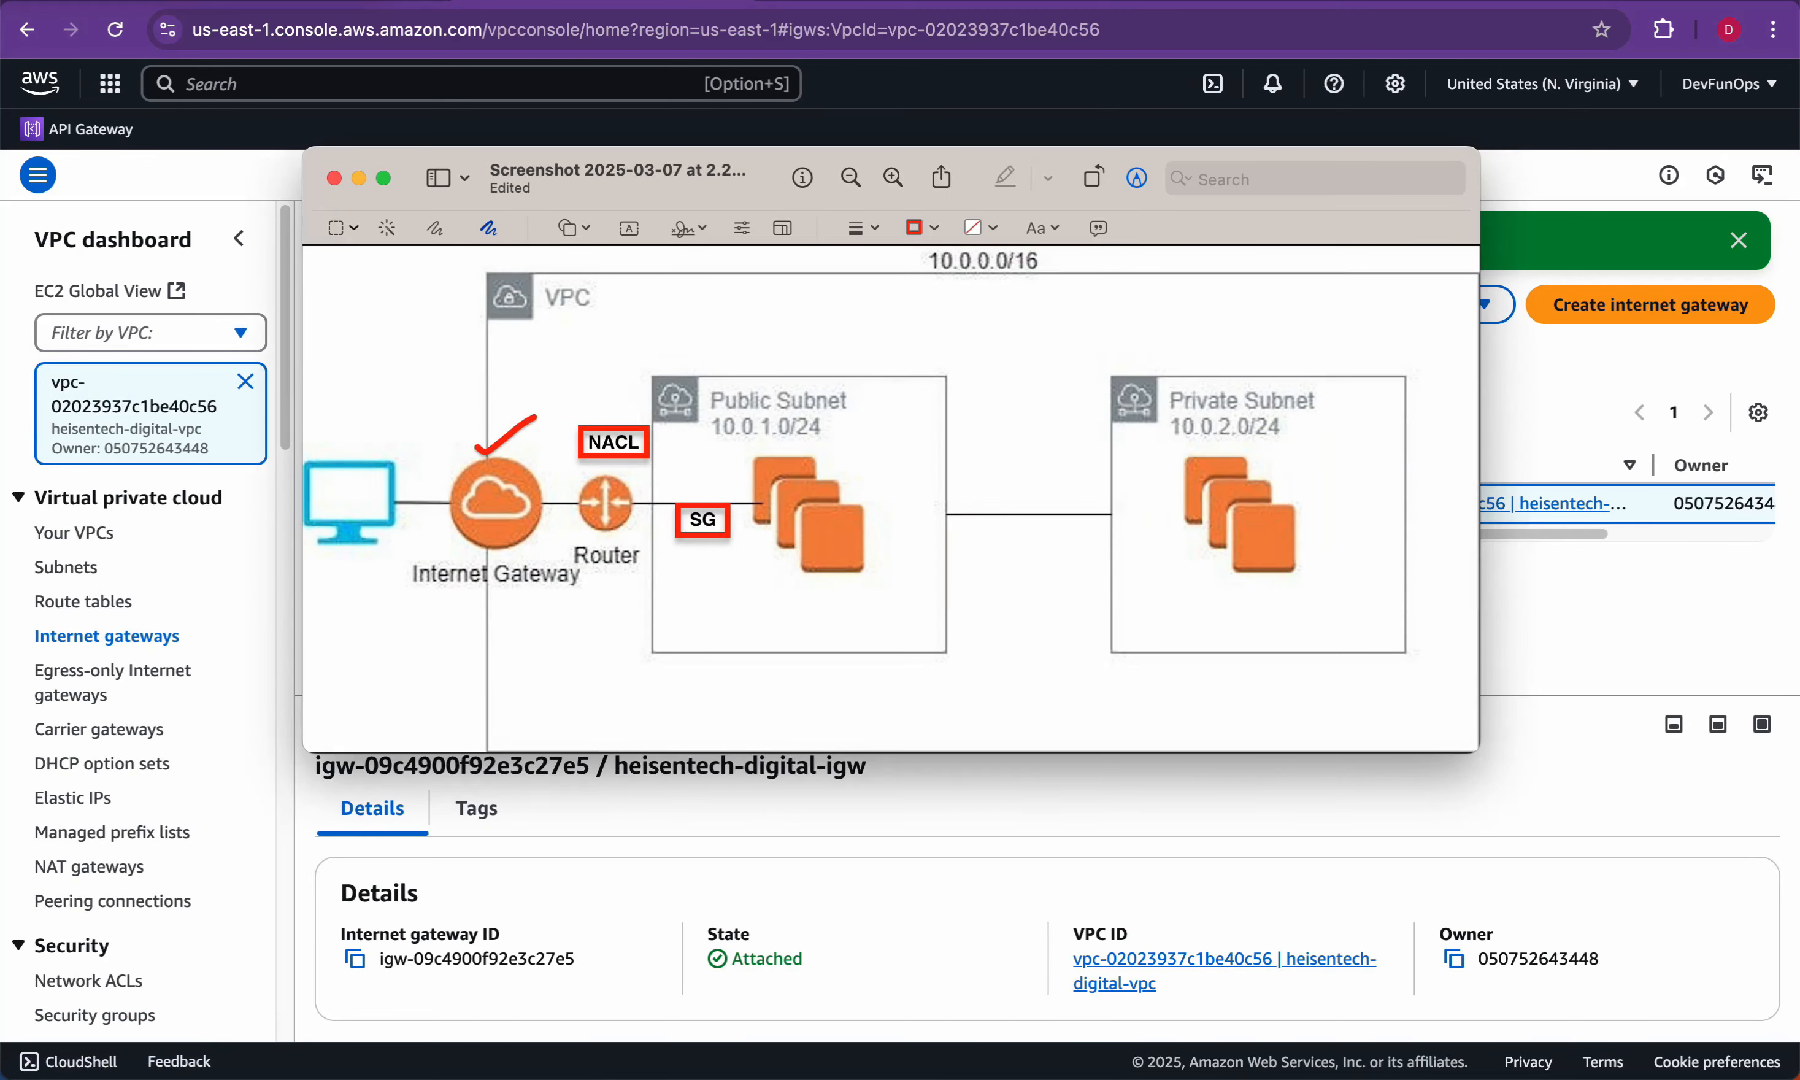
pyautogui.press('super+z')
# Step: Draw a red check mark at the Internet Gateway and a curve linking it to the Router, and undo both
pyautogui.moveTo(433, 453)
pyautogui.mouseDown()
pyautogui.moveTo(448, 475)
pyautogui.moveTo(503, 418)
pyautogui.mouseUp()
pyautogui.moveTo(489, 547)
pyautogui.mouseDown()
pyautogui.moveTo(533, 621)
pyautogui.moveTo(593, 530)
pyautogui.mouseUp()
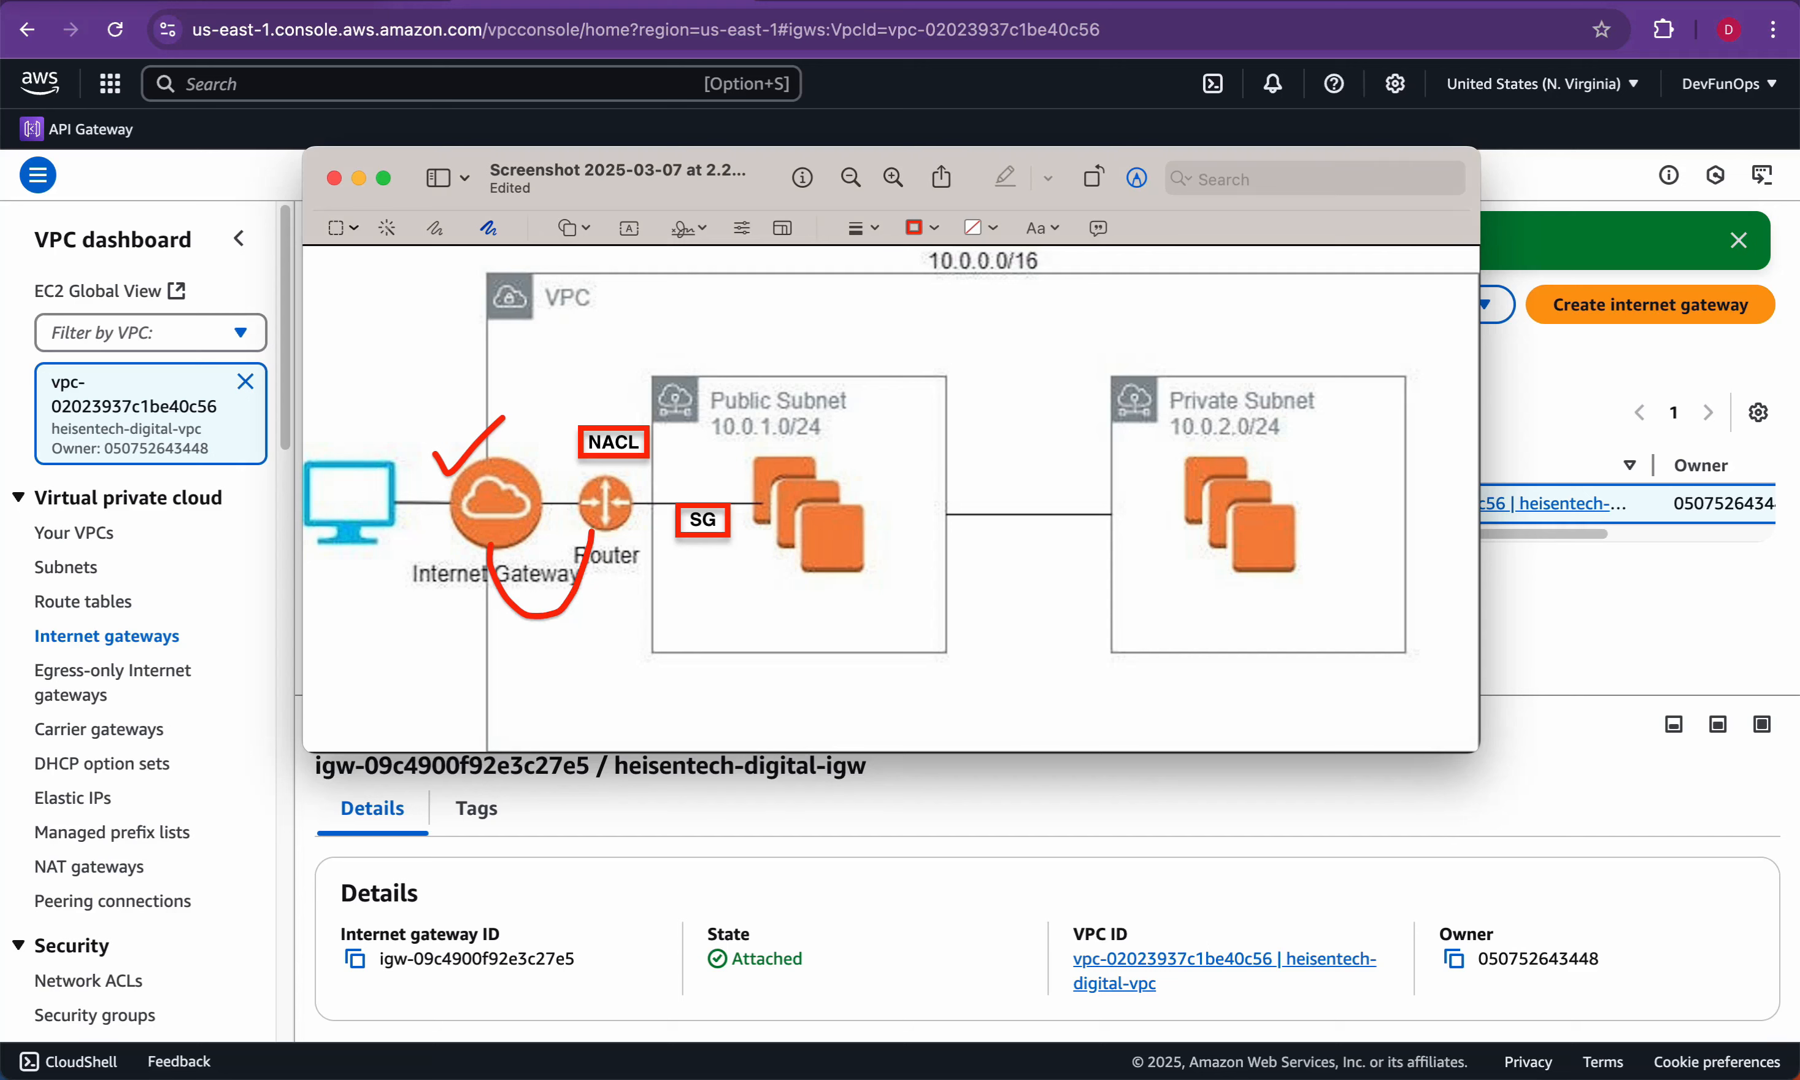
pyautogui.press('super+z')
pyautogui.press('super+z')
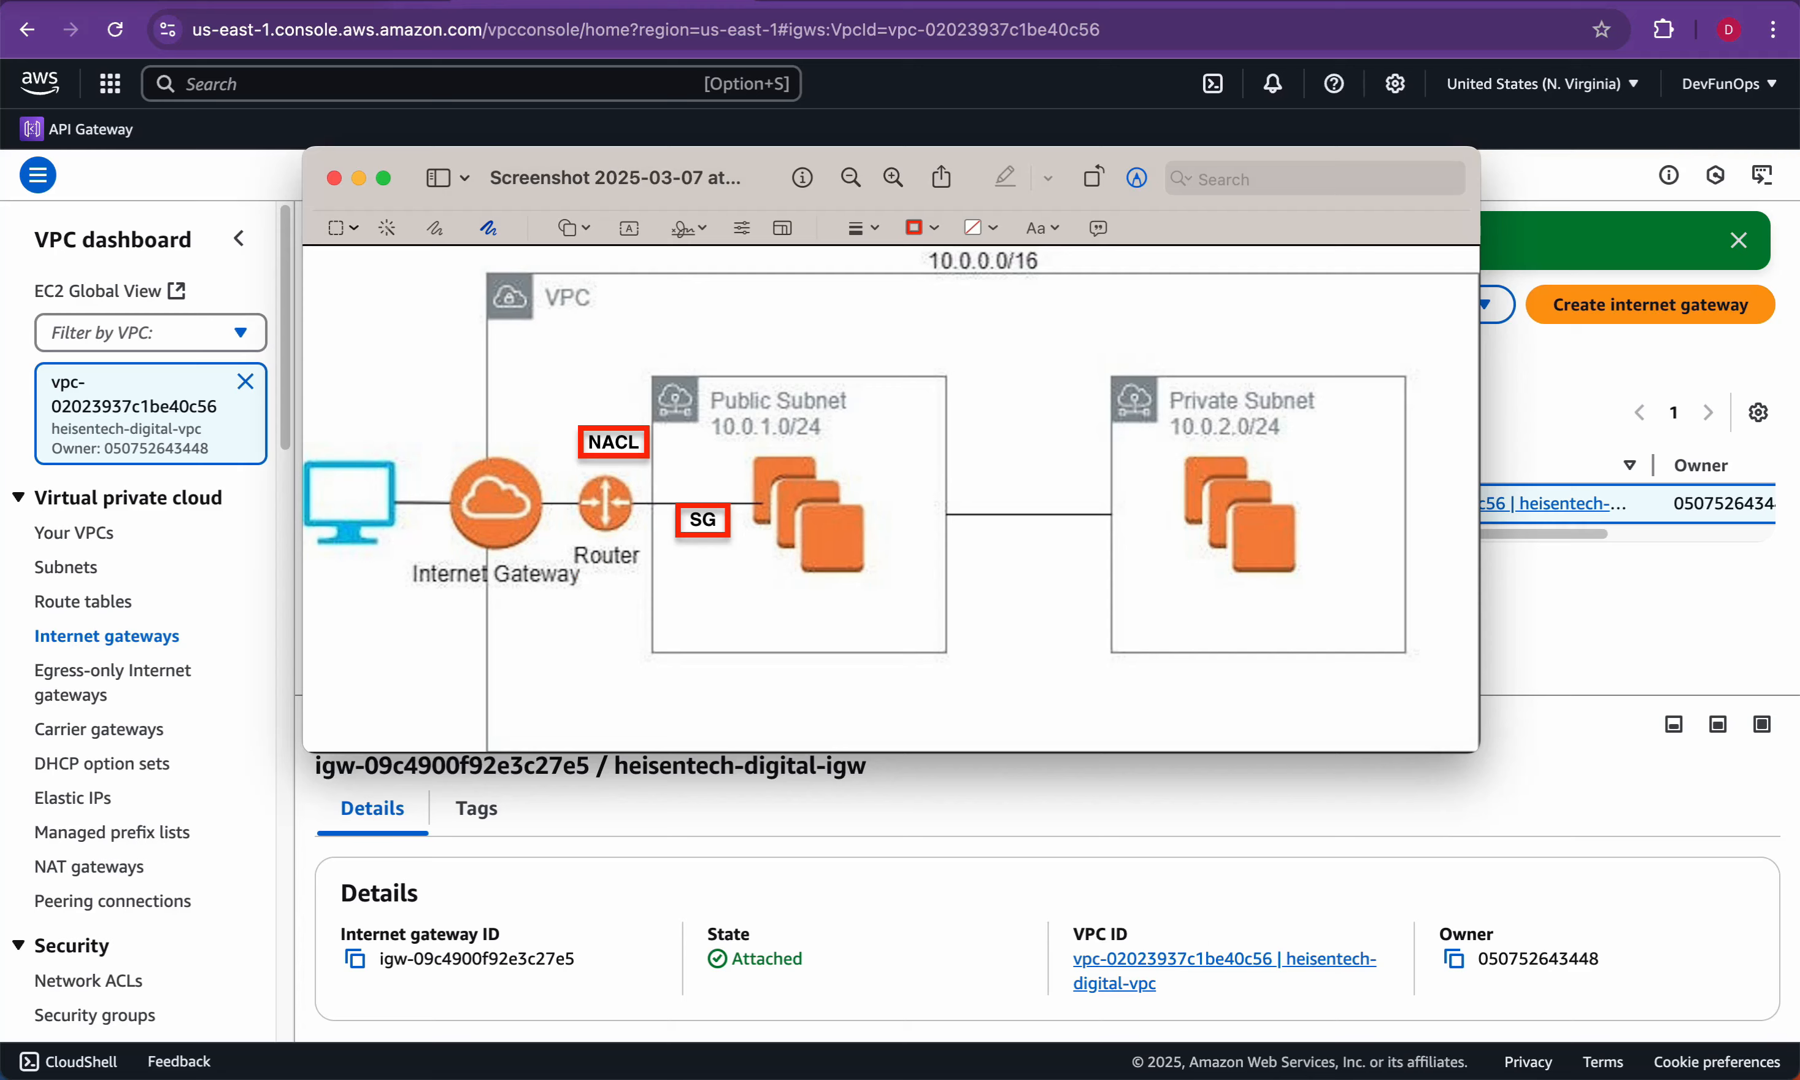
# Step: Switch back to the AWS console, open the route table of heisentech-digital-vpc and examine its local route's destination
pyautogui.press('super+Tab')
pyautogui.click(84, 601)
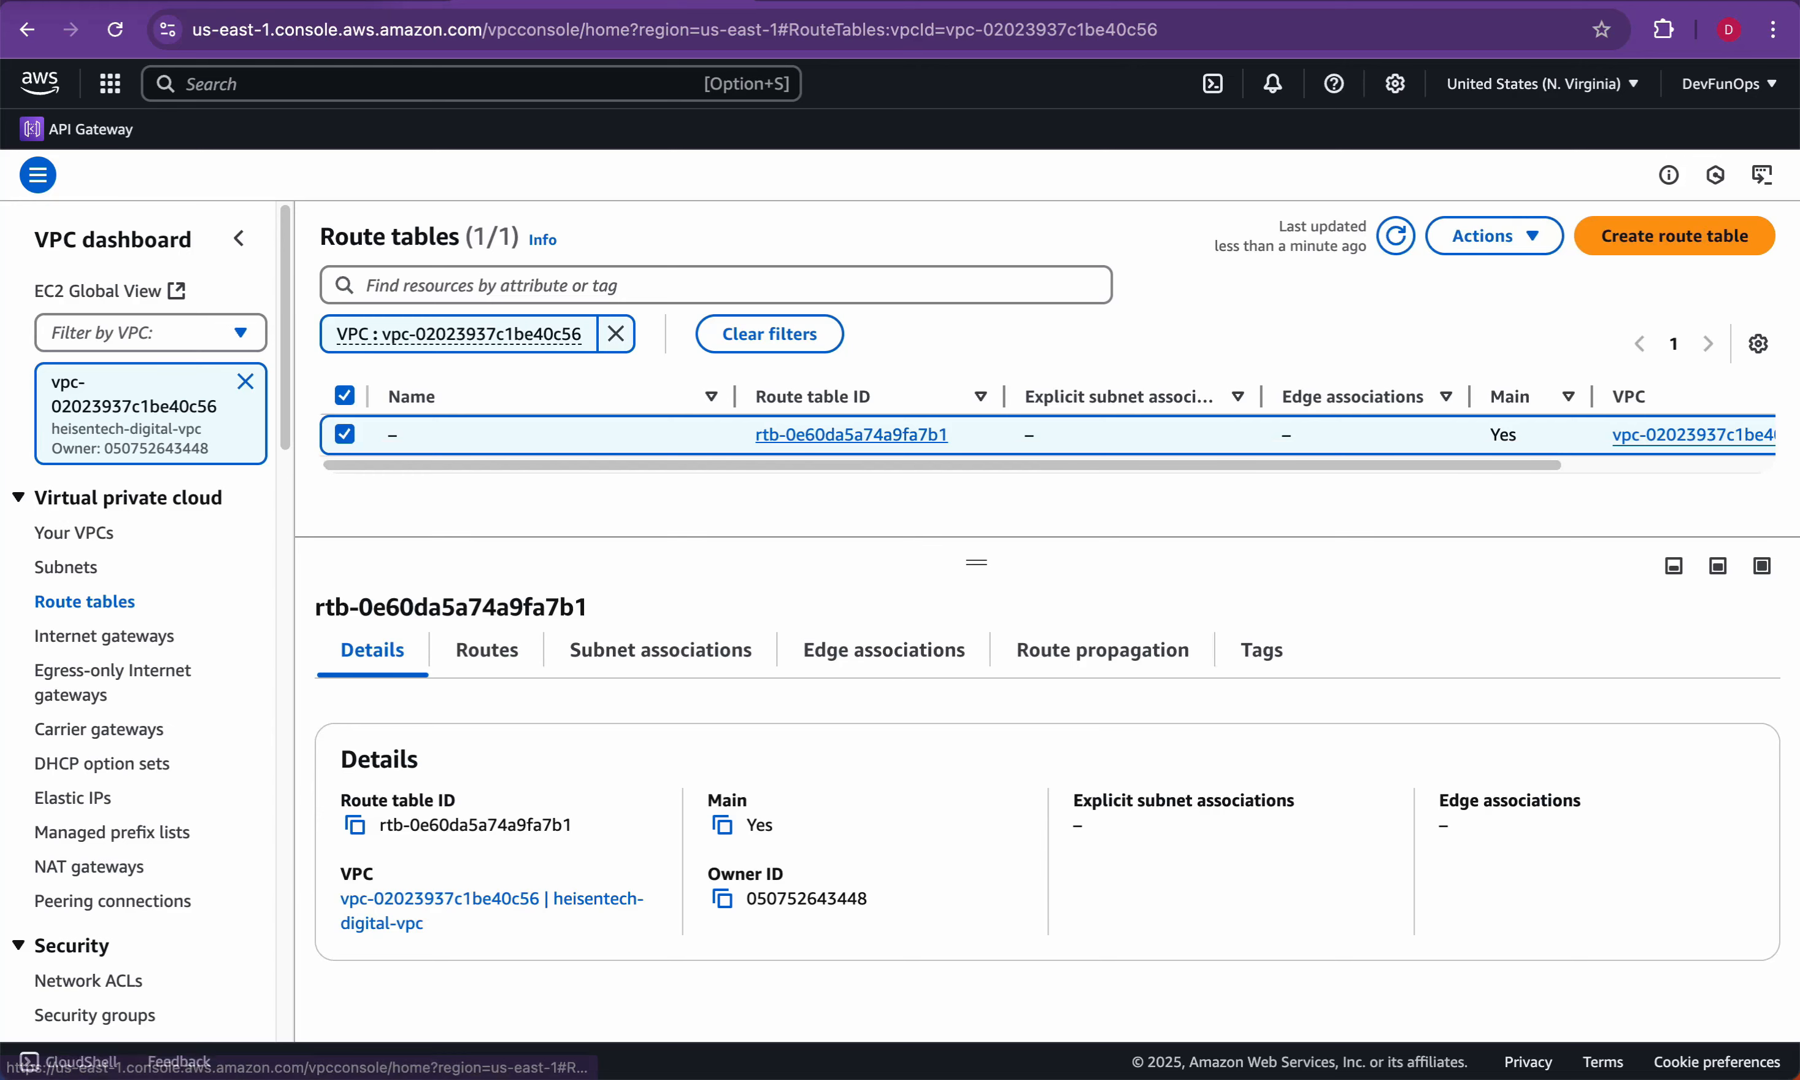
pyautogui.click(851, 435)
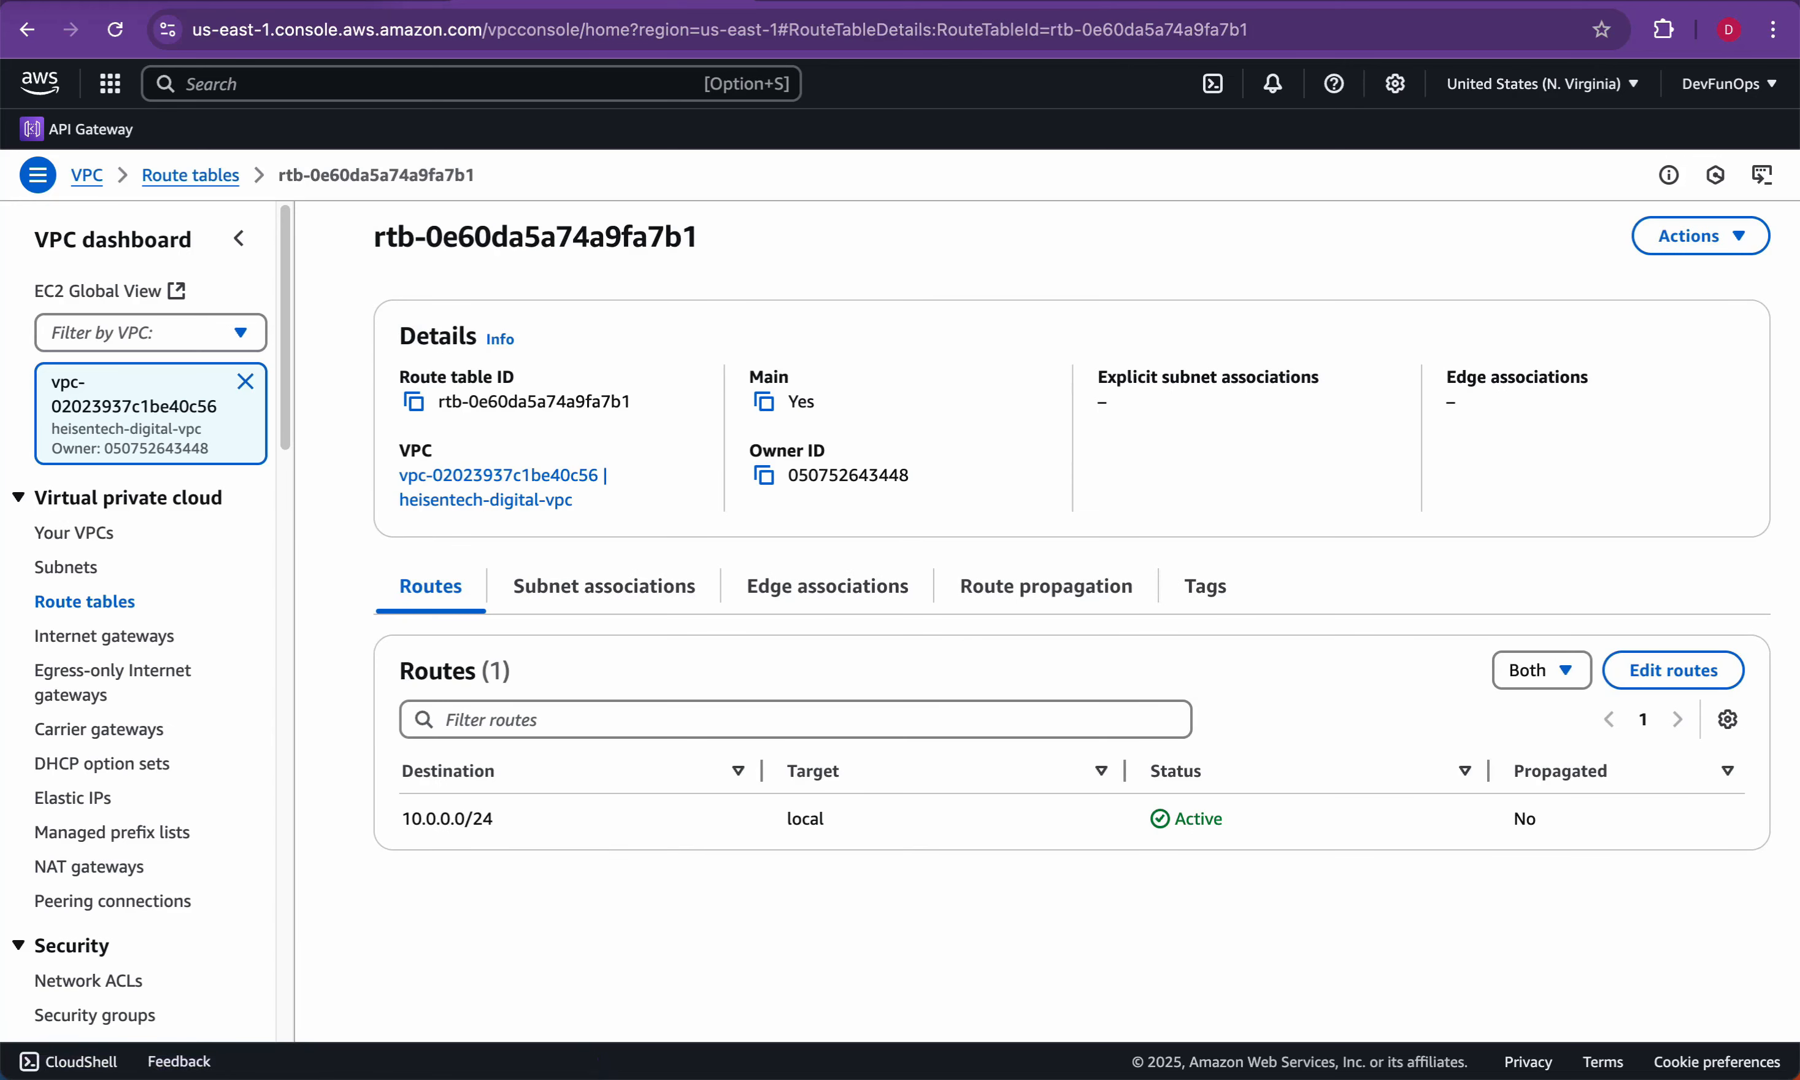
pyautogui.moveTo(400, 820); pyautogui.dragTo(1544, 819)
pyautogui.click(1544, 819)
pyautogui.moveTo(401, 819); pyautogui.dragTo(493, 819)
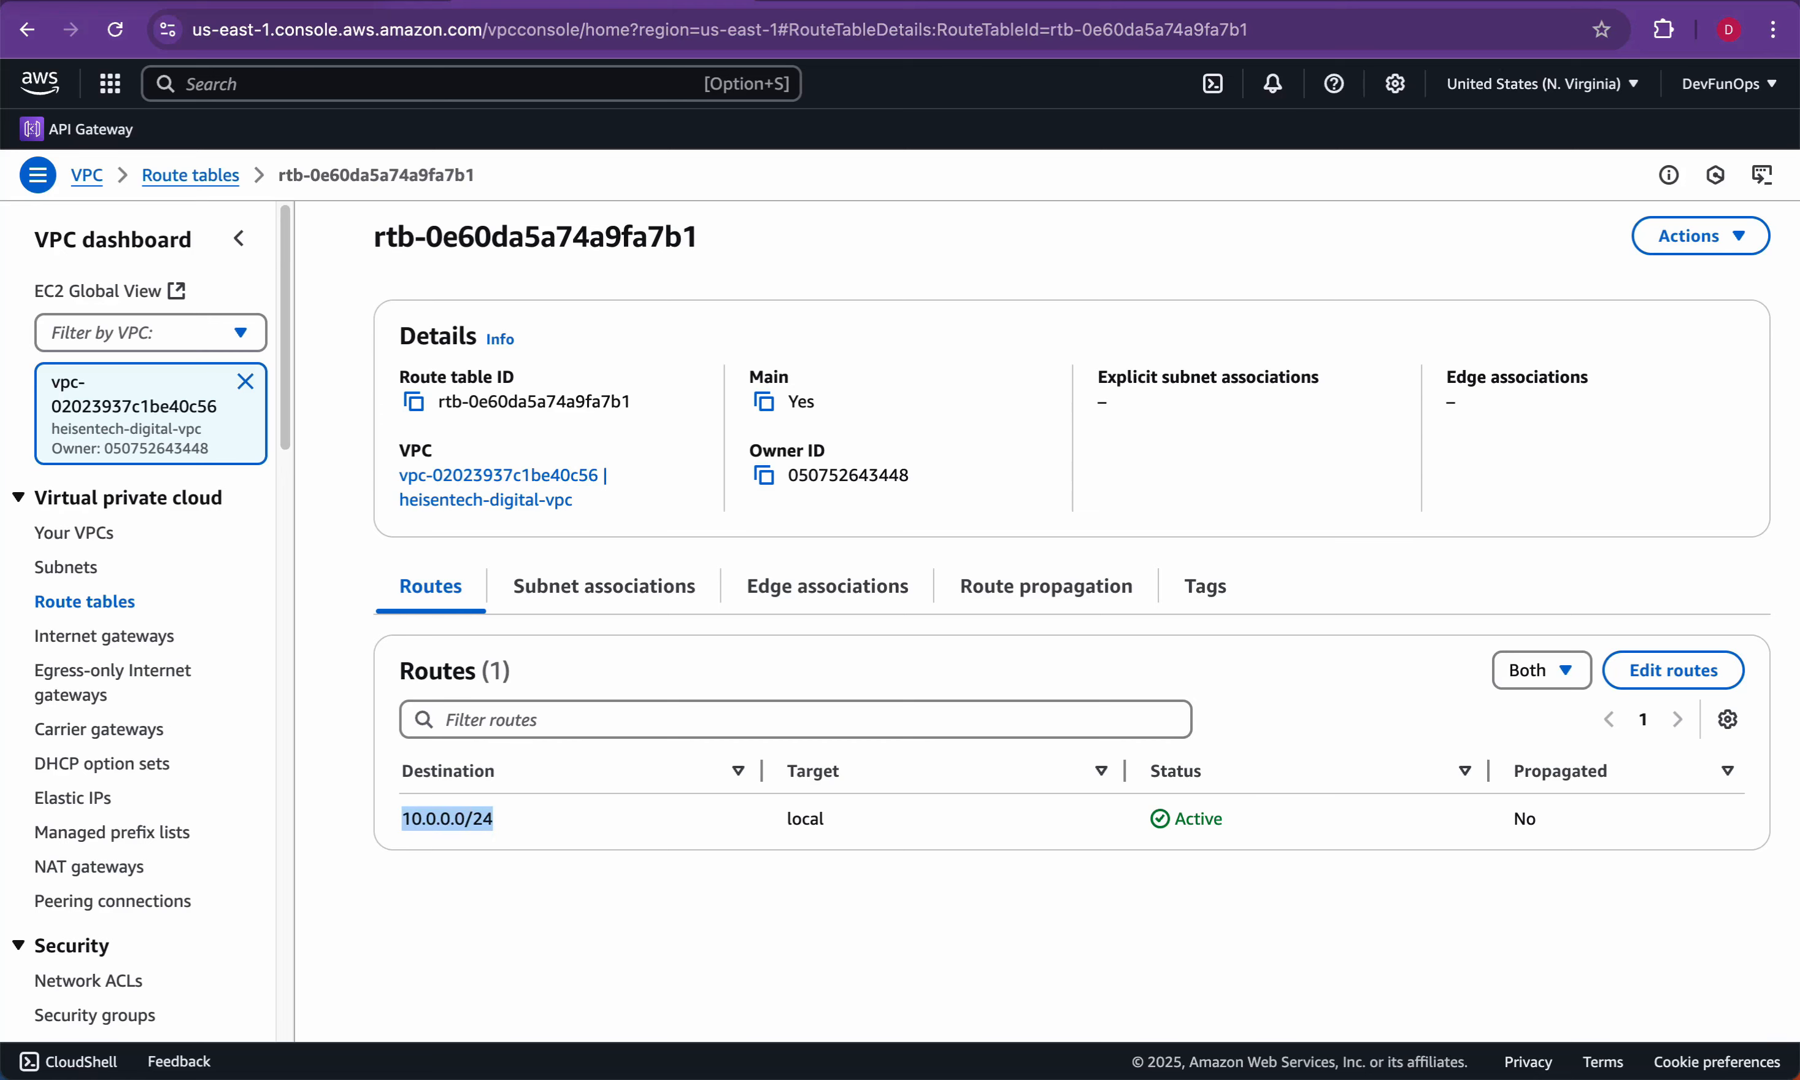
pyautogui.press('super+Tab')
pyautogui.moveTo(475, 207); pyautogui.dragTo(612, 207)
pyautogui.press('super+Tab')
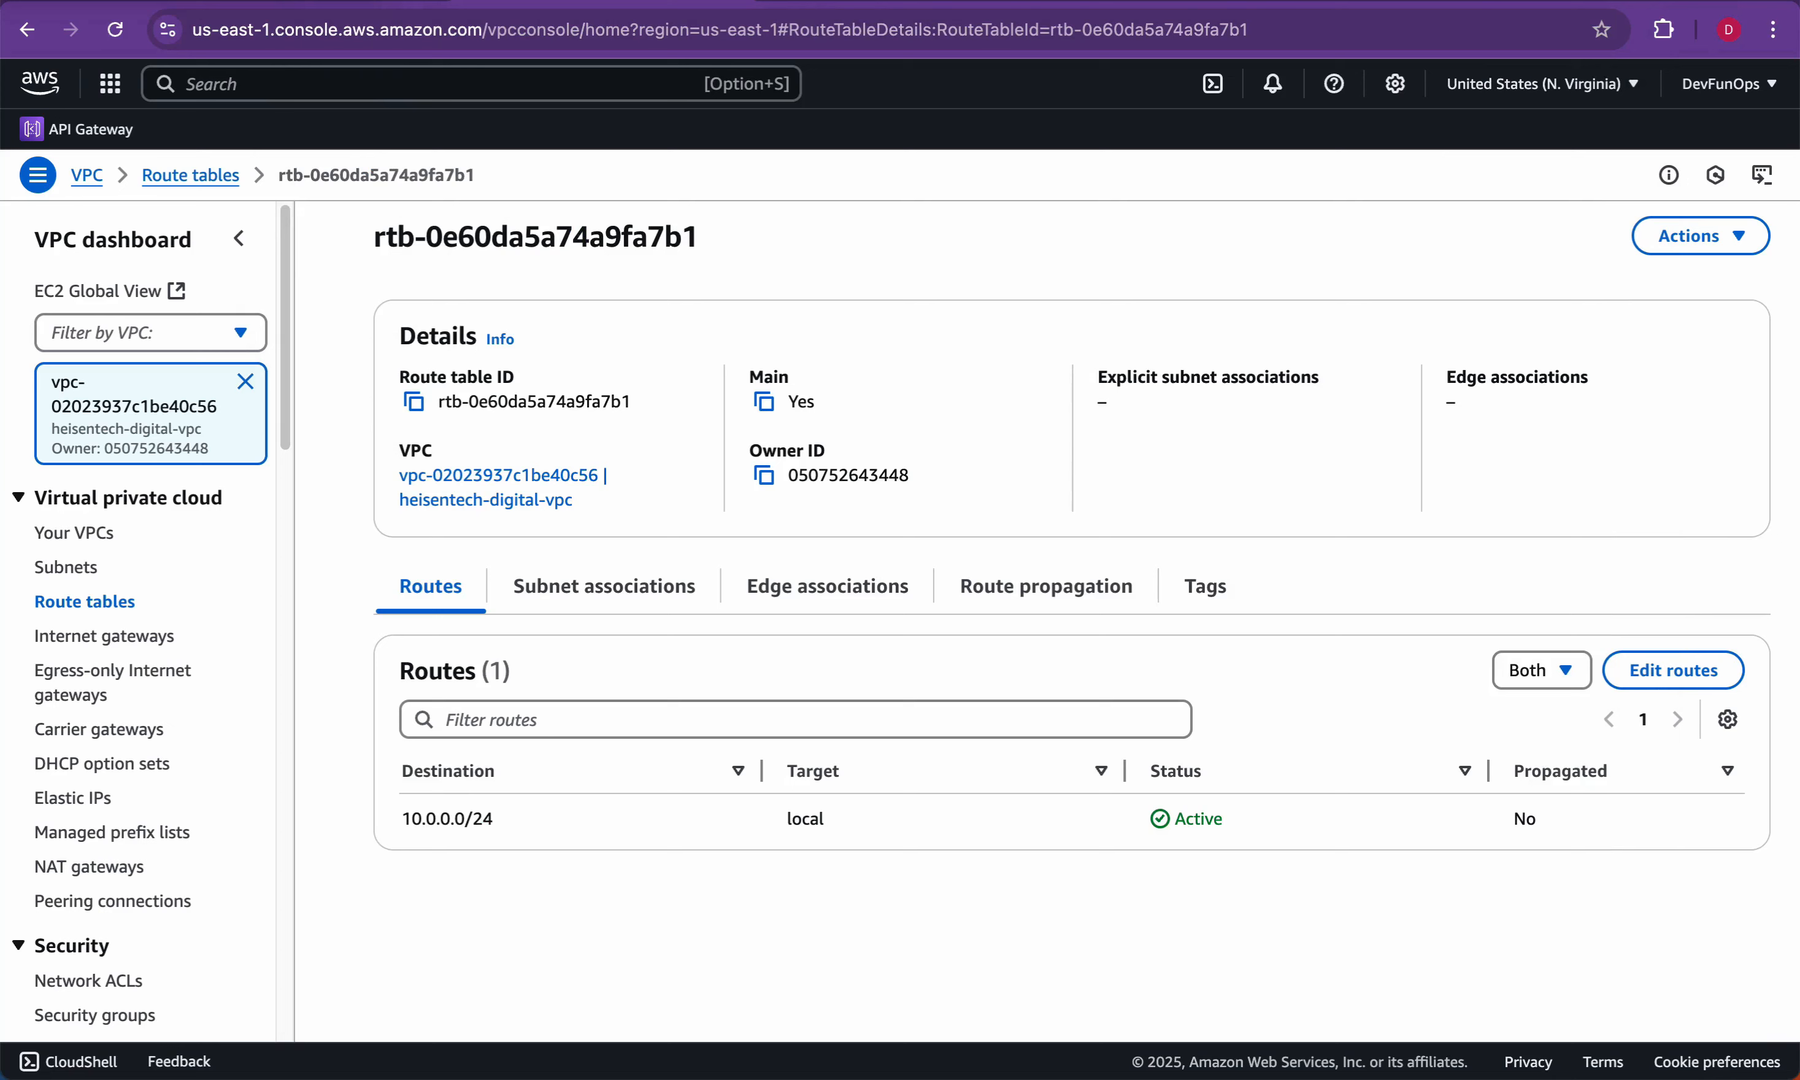
pyautogui.moveTo(401, 819); pyautogui.dragTo(494, 819)
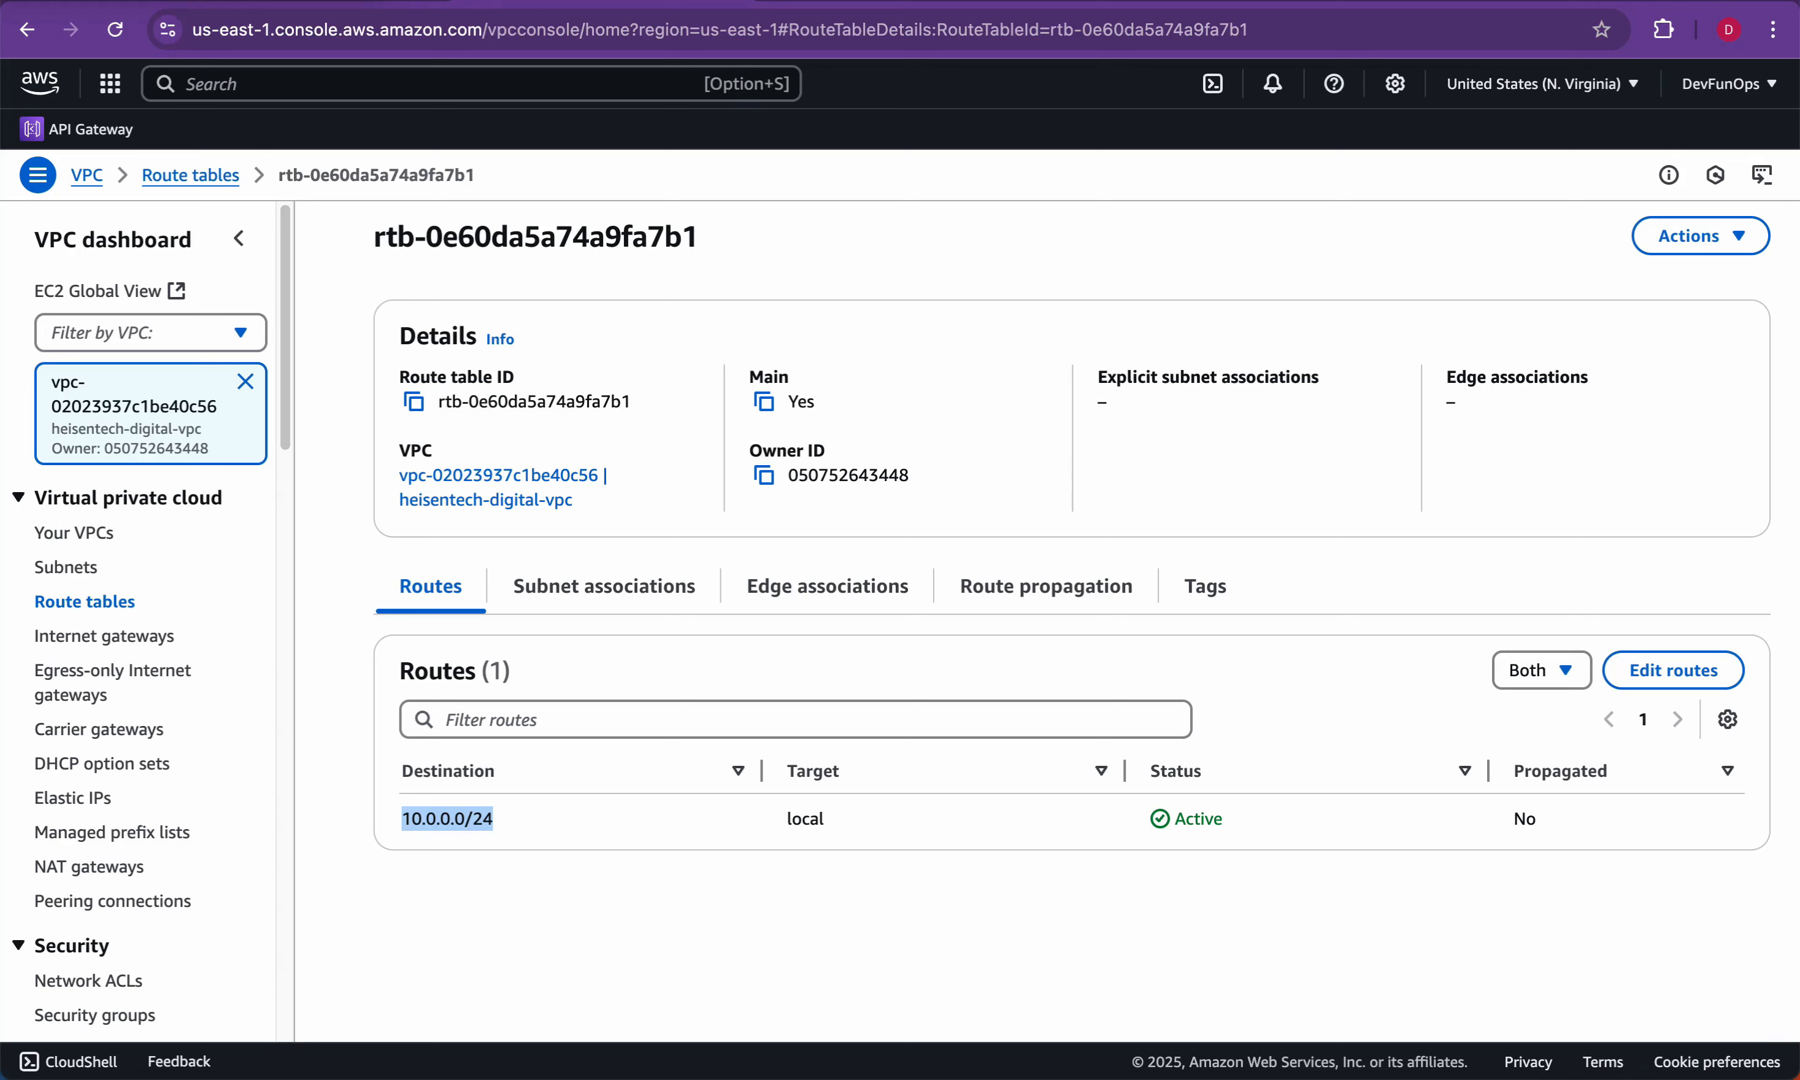
pyautogui.click(493, 819)
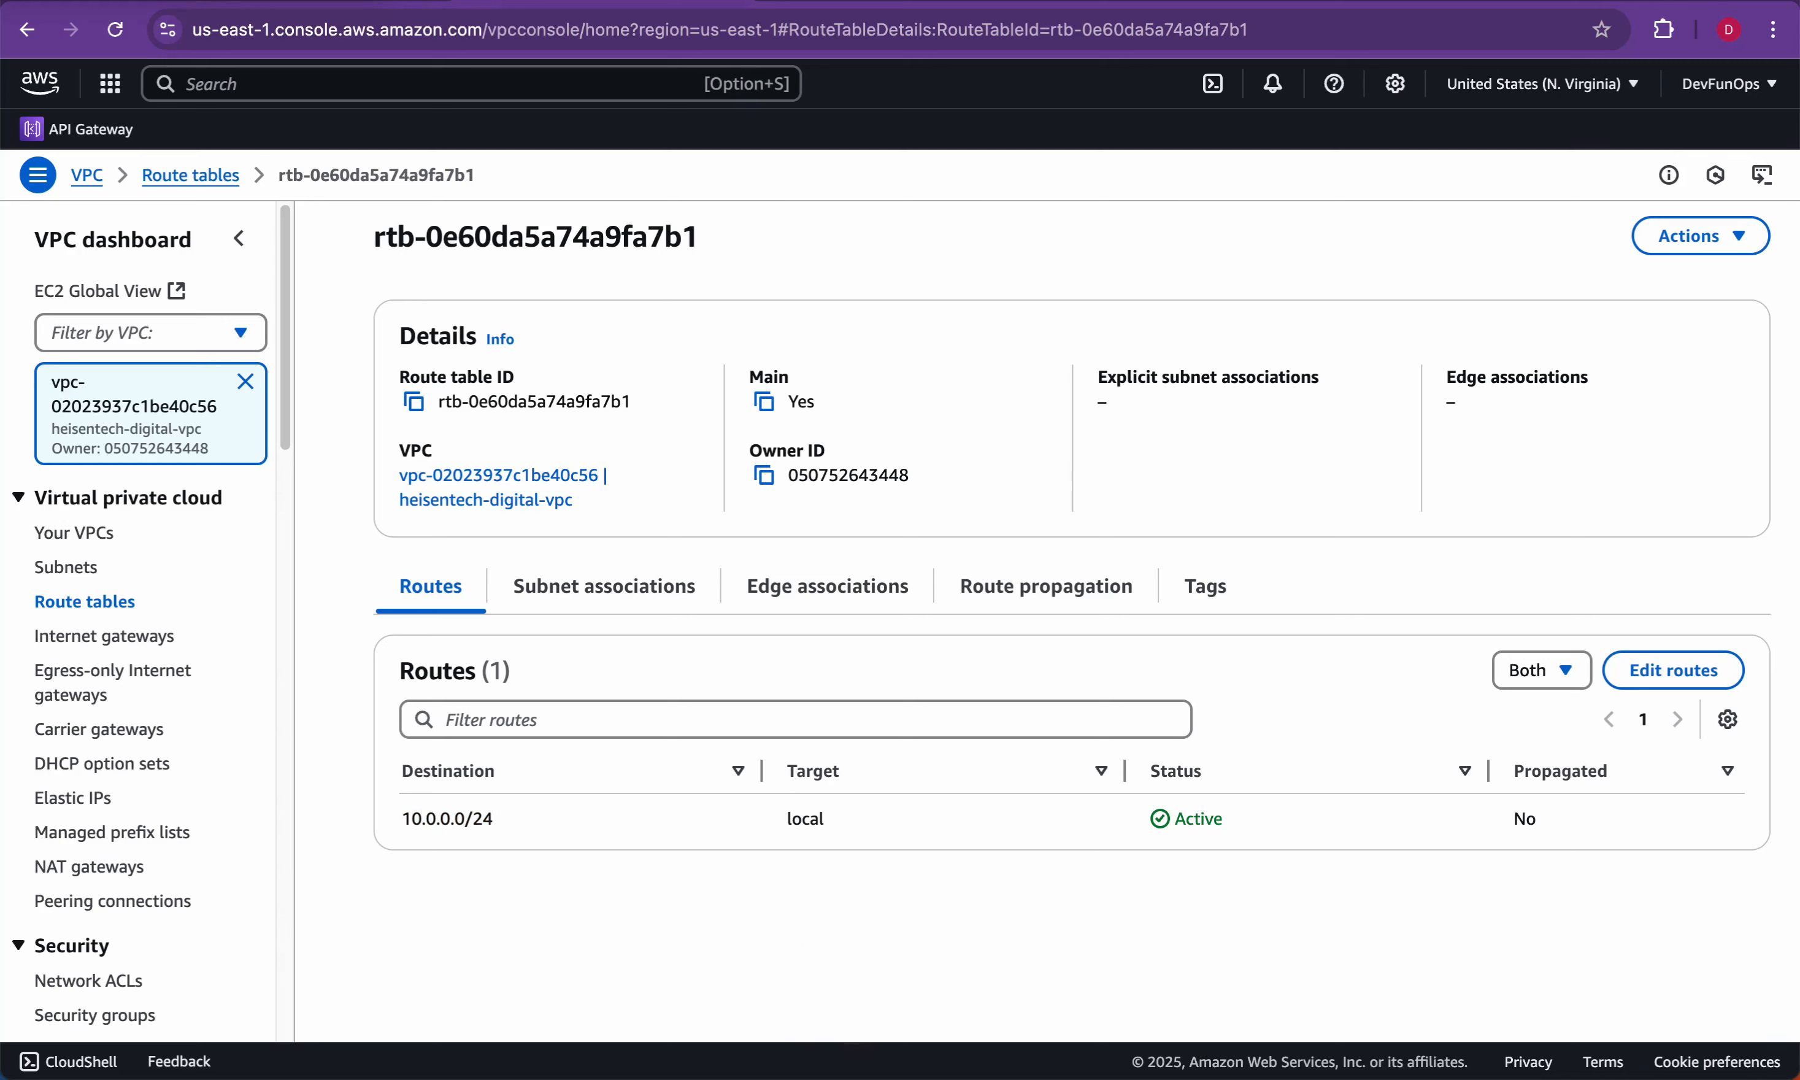
# Step: Add a route with destination 0.0.0.0/0 to the route table of heisentech-digital-vpc
pyautogui.click(1674, 670)
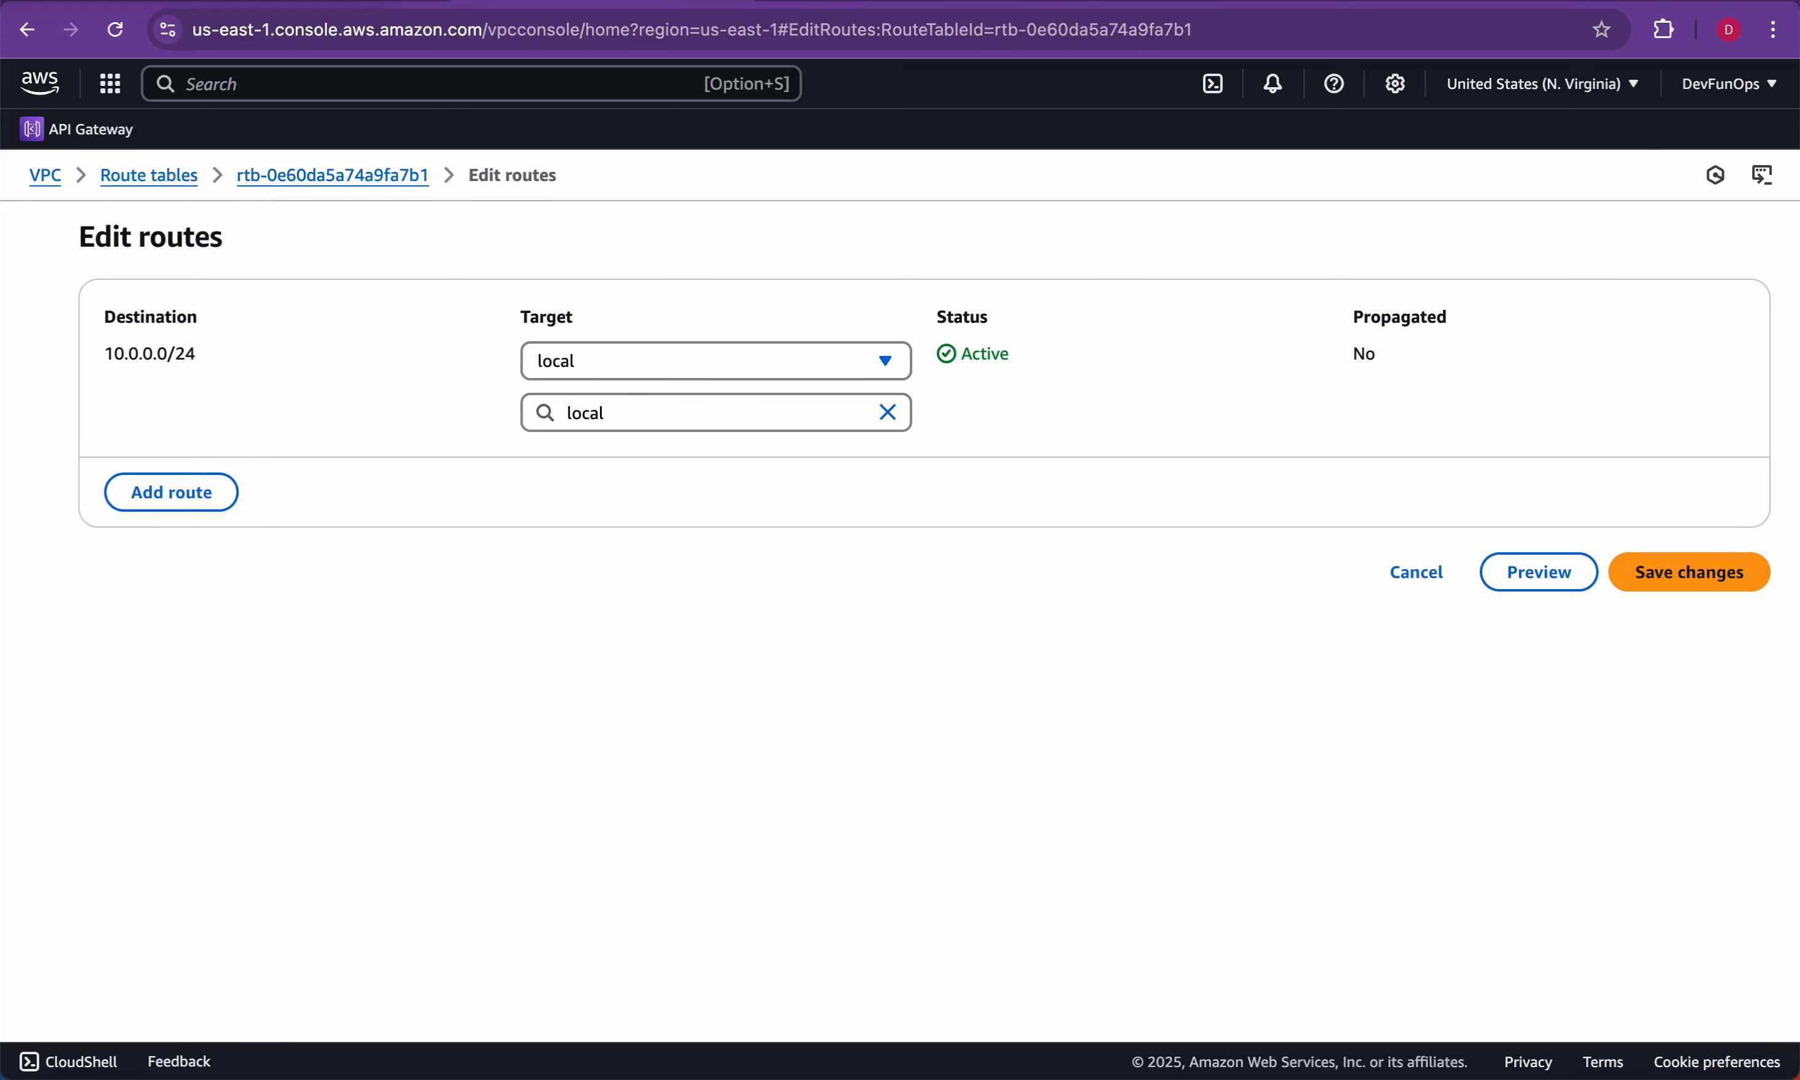
pyautogui.click(171, 492)
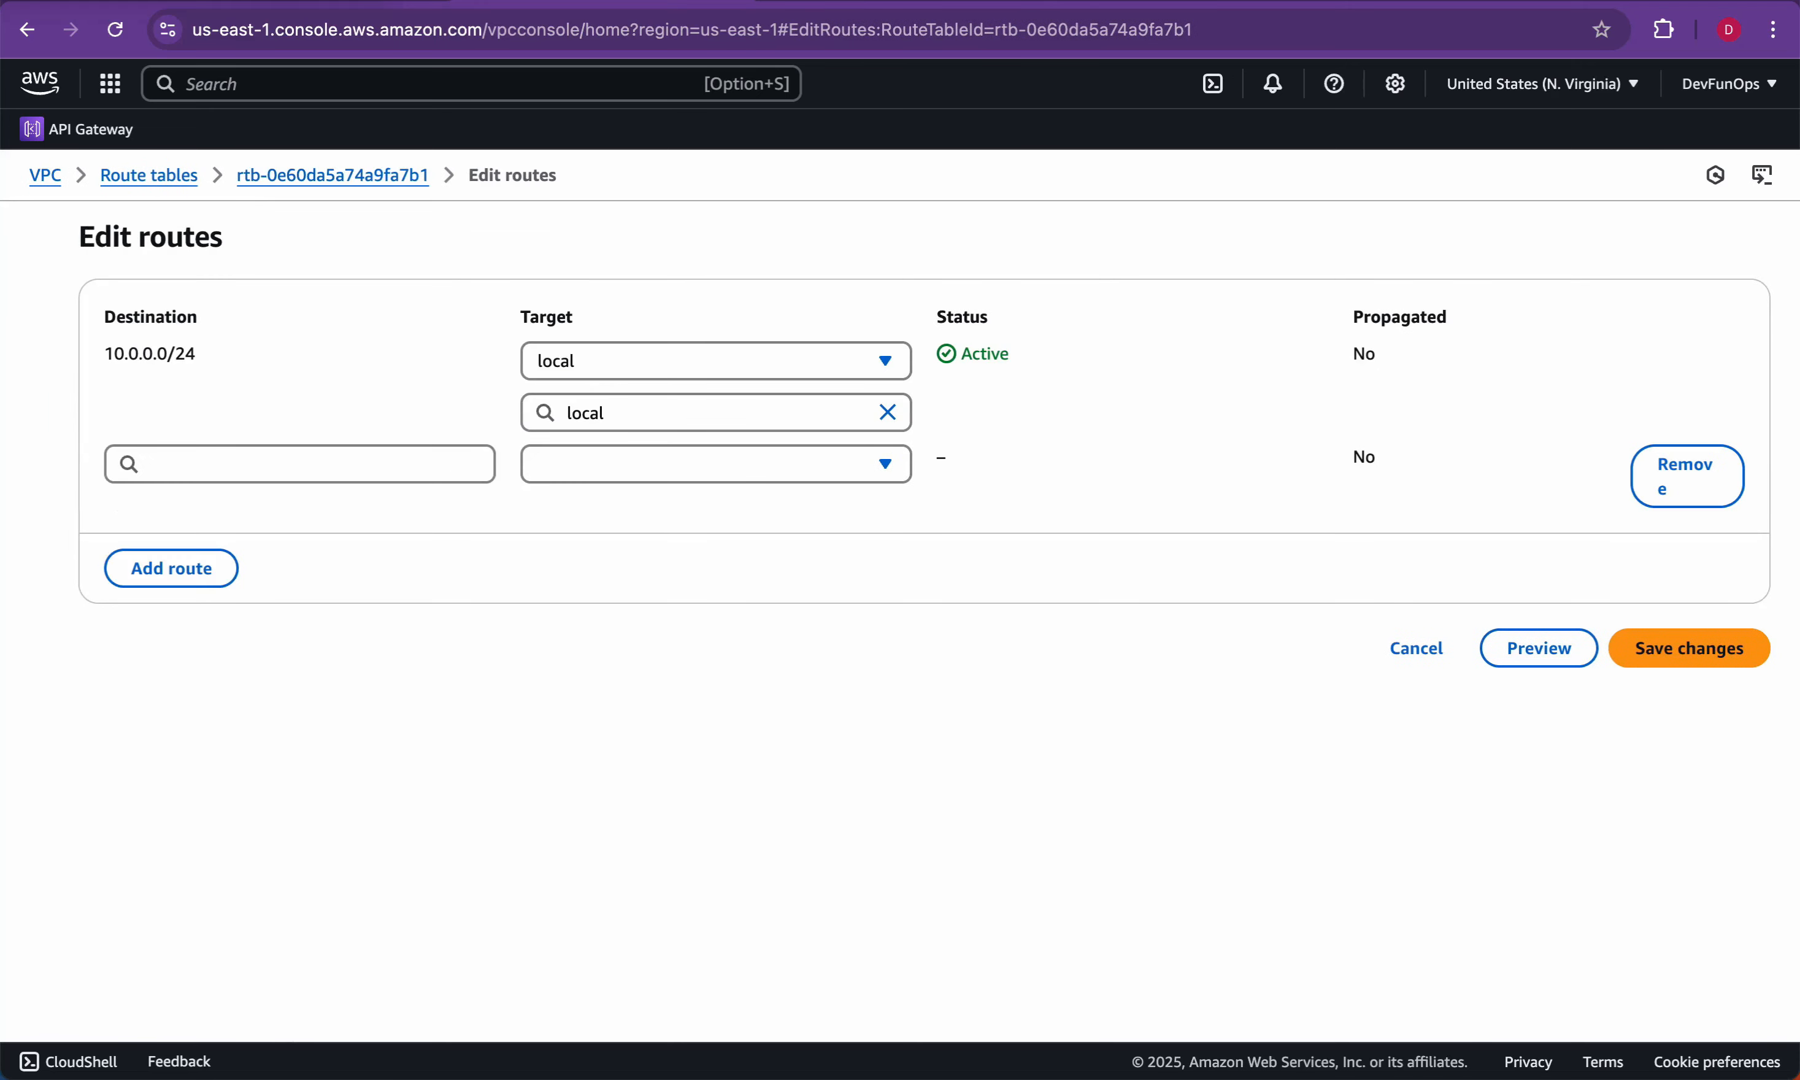
pyautogui.click(300, 464)
pyautogui.click(172, 509)
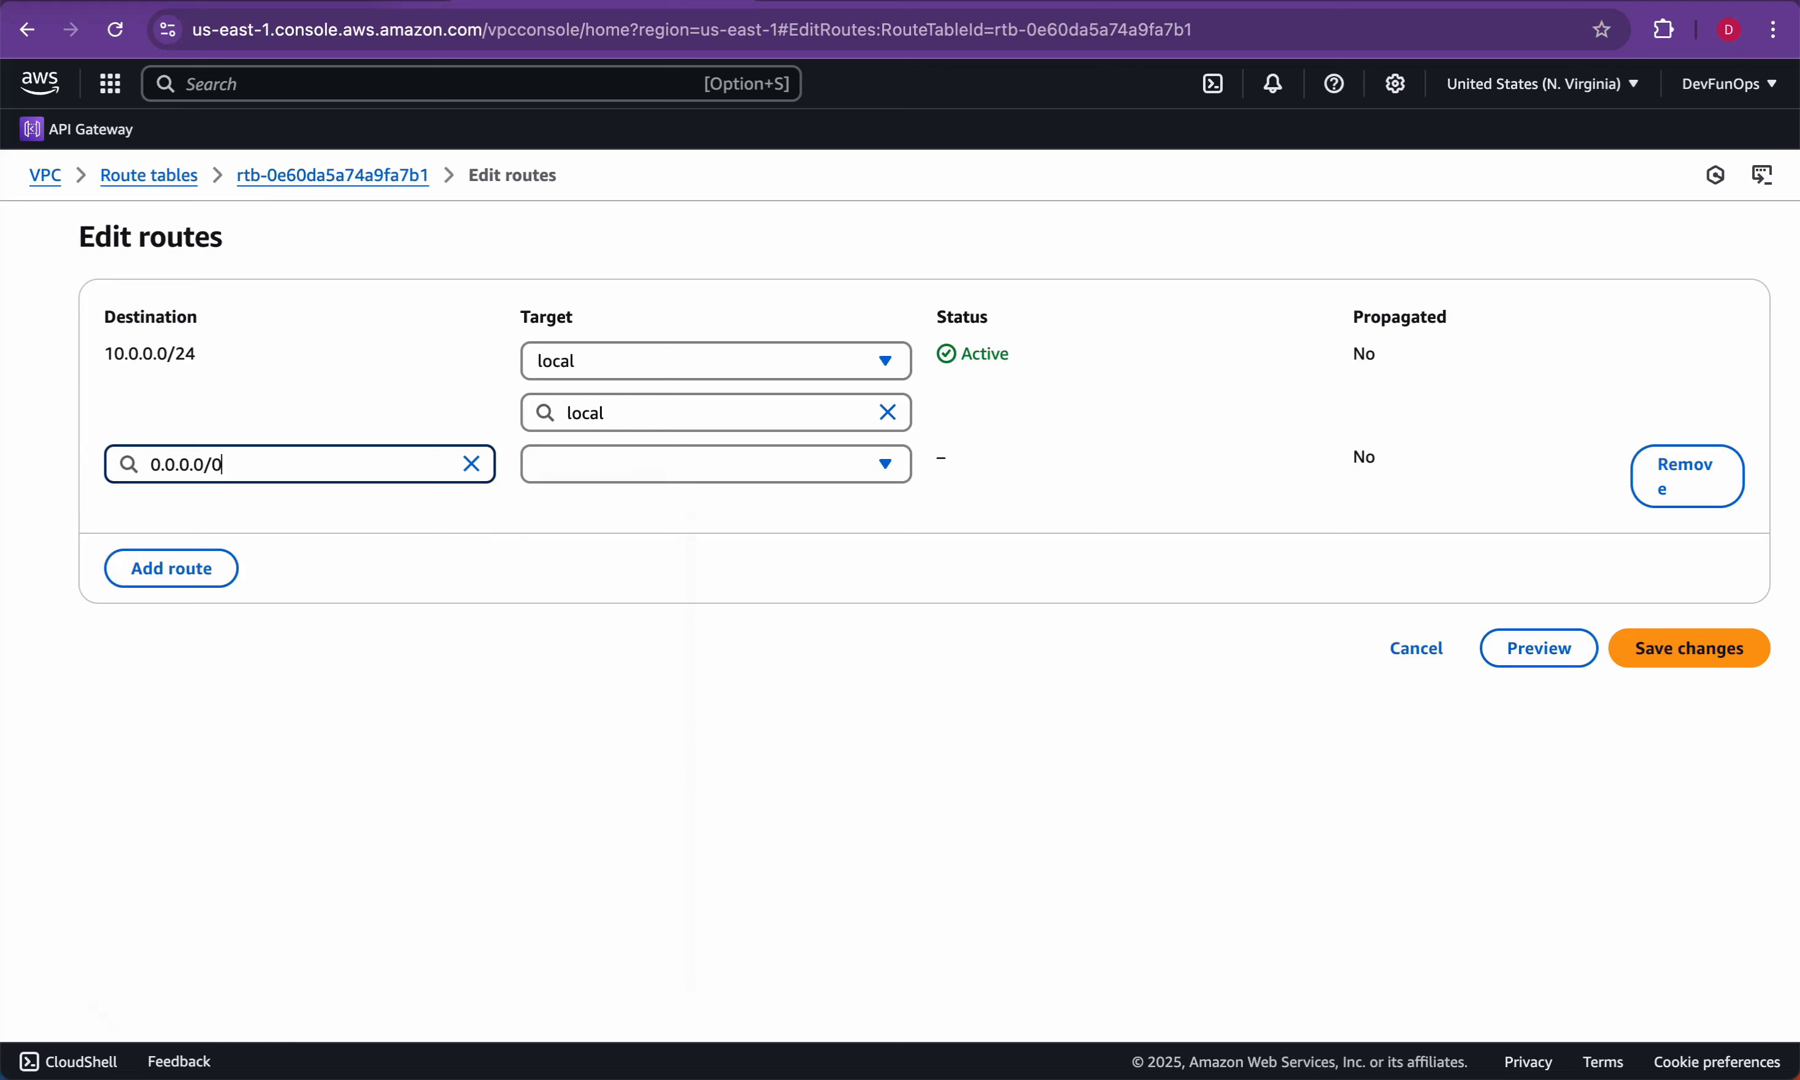
pyautogui.click(299, 413)
pyautogui.tripleClick(187, 464)
pyautogui.click(300, 413)
pyautogui.moveTo(223, 464); pyautogui.dragTo(160, 464)
pyautogui.click(299, 413)
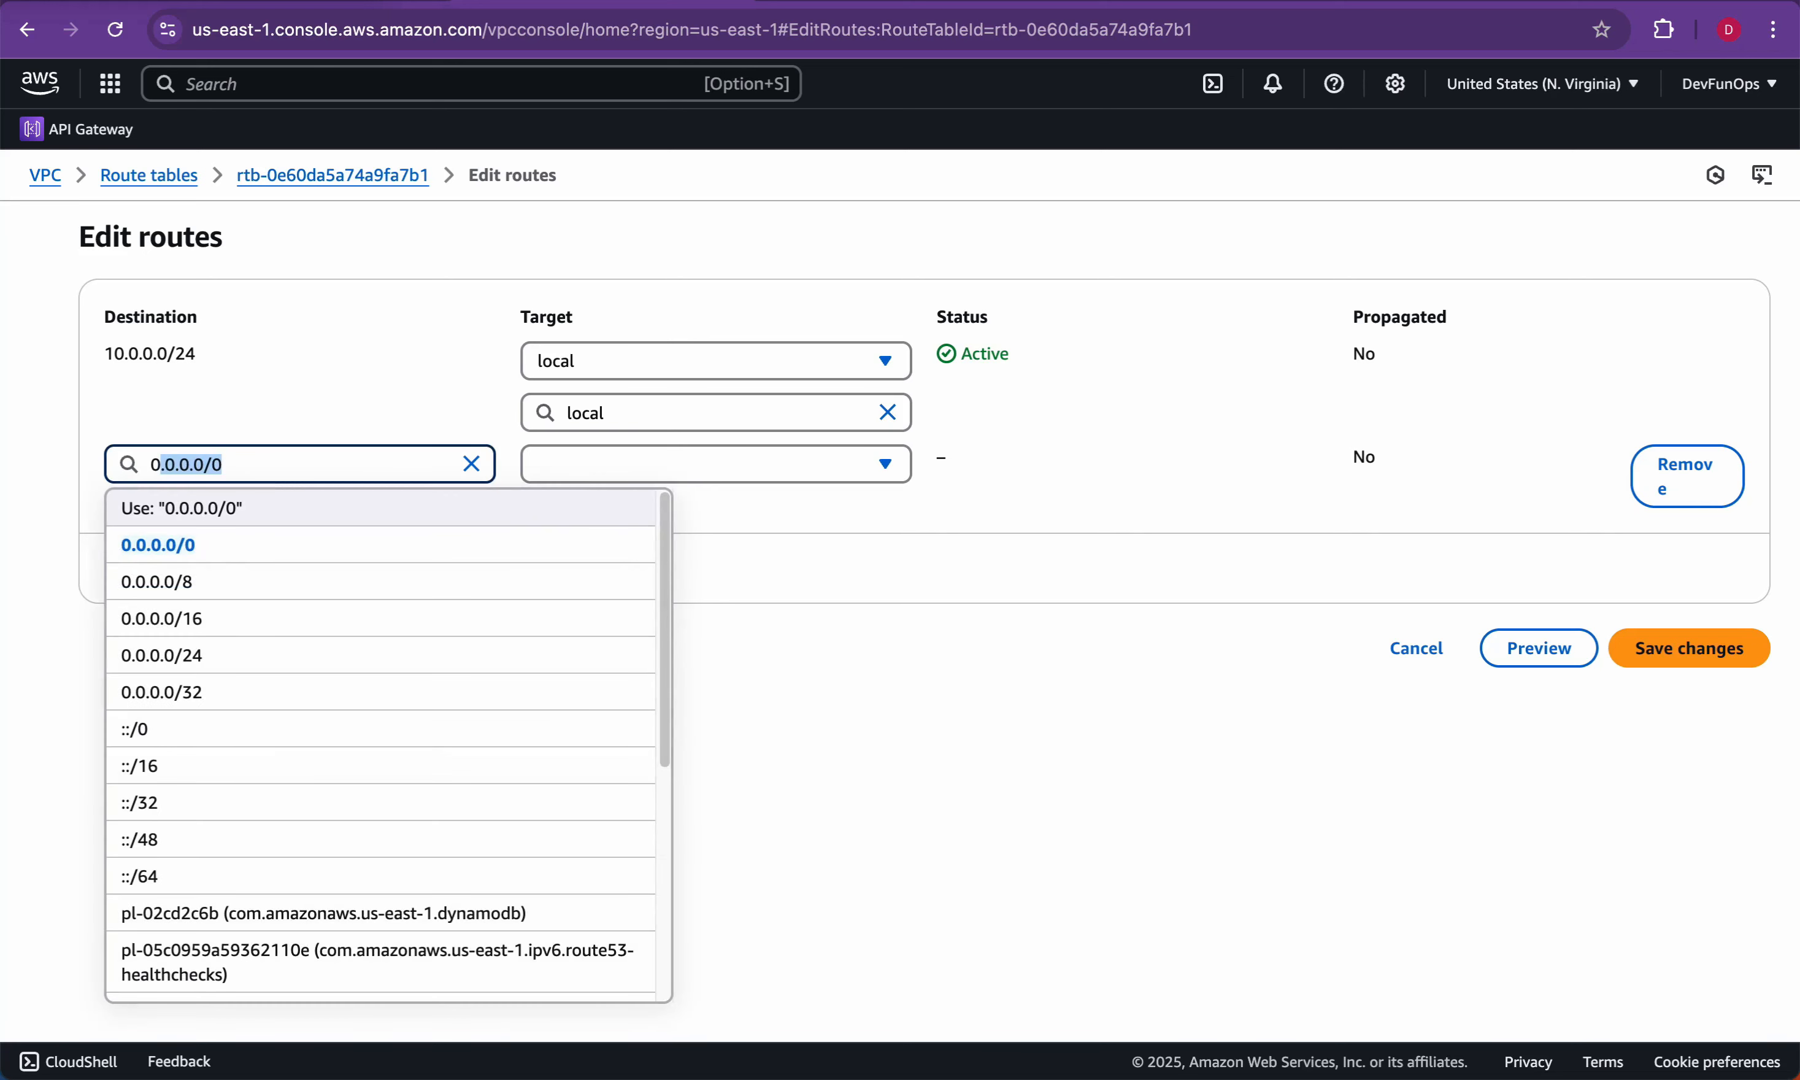
pyautogui.click(190, 508)
# Step: Set the new route's target to the internet gateway heisentech-digital-igw and save the route changes
pyautogui.click(716, 464)
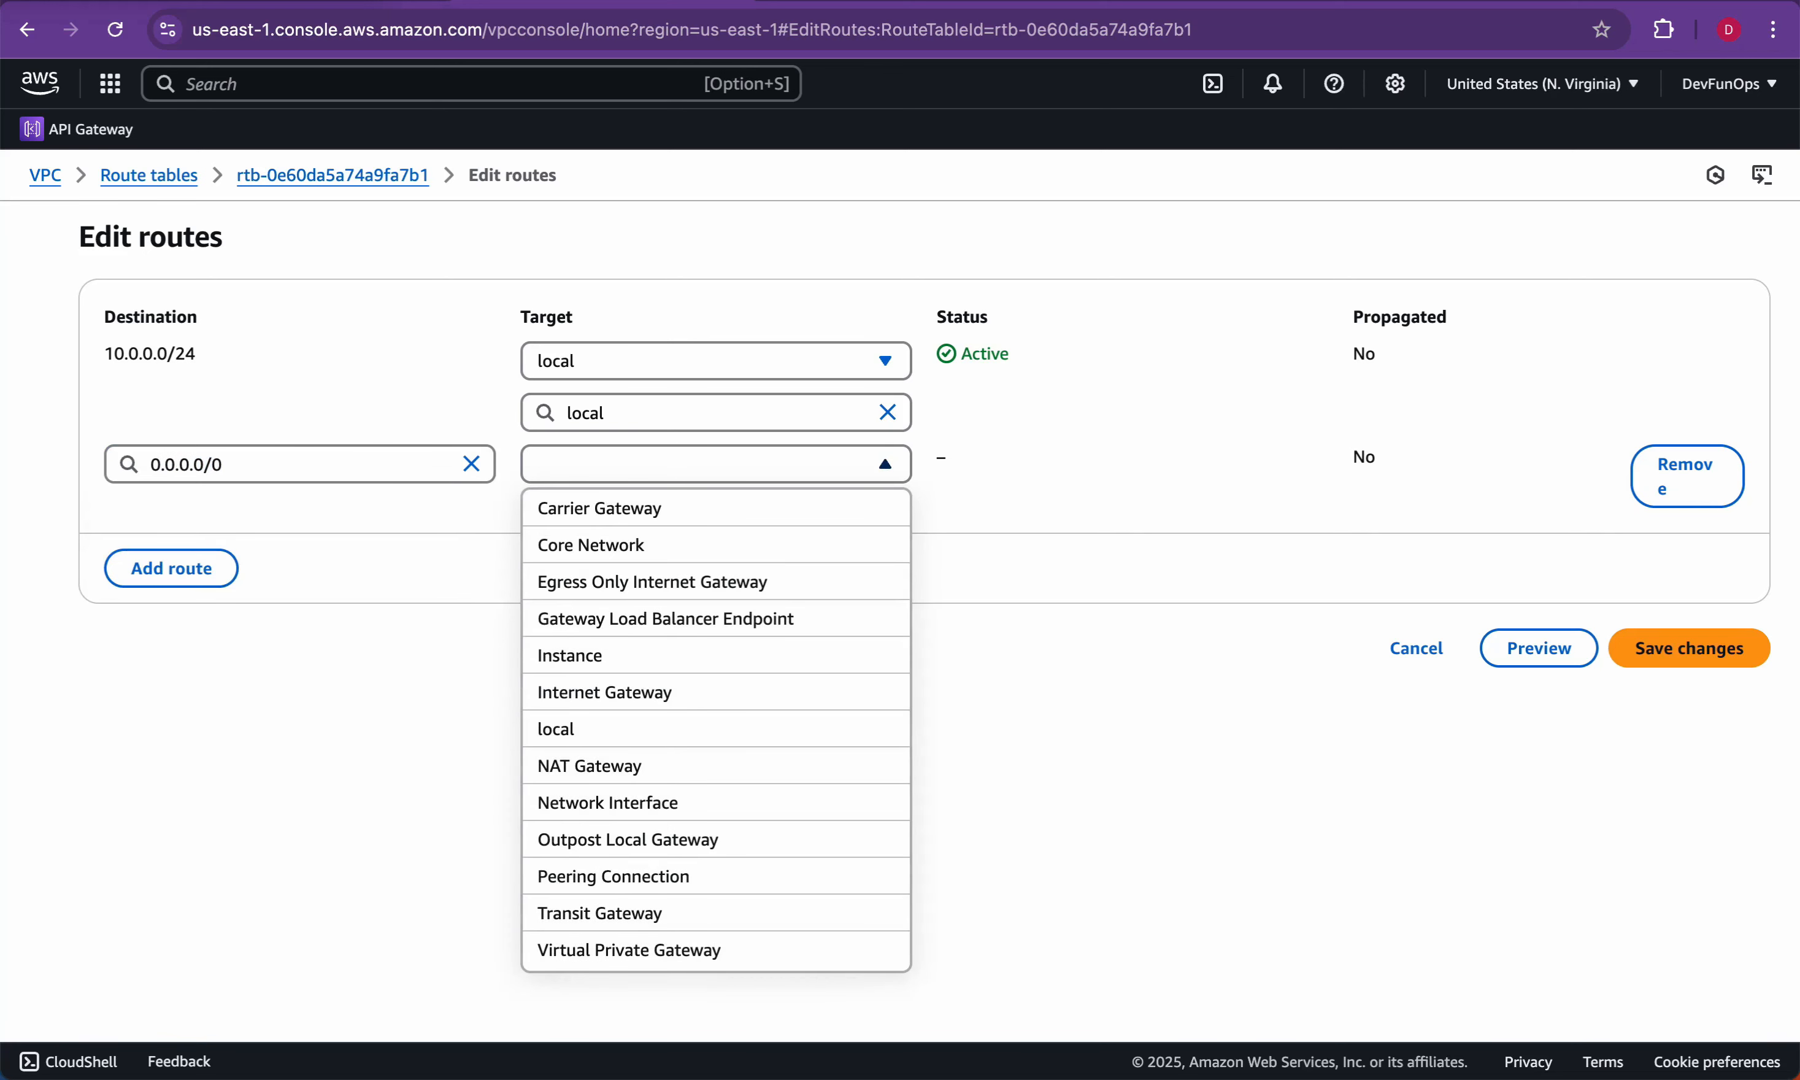
pyautogui.click(605, 692)
pyautogui.click(657, 516)
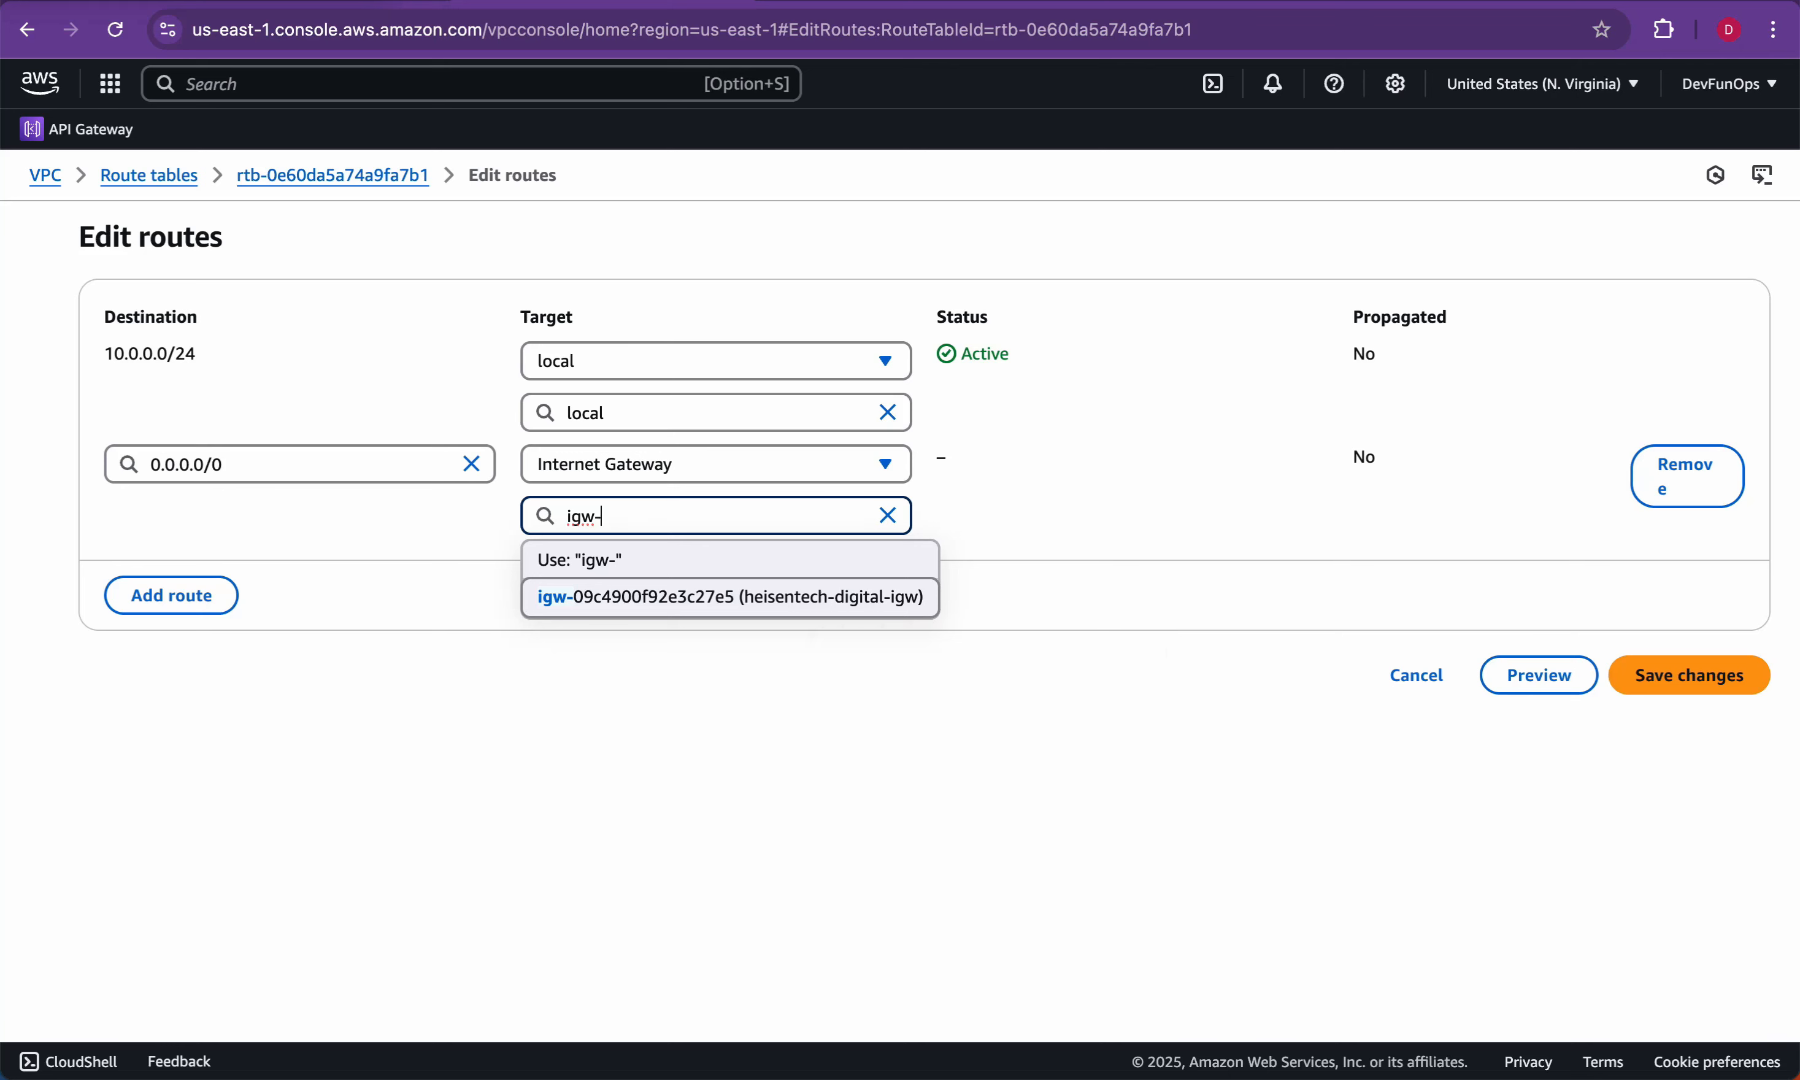
pyautogui.click(822, 597)
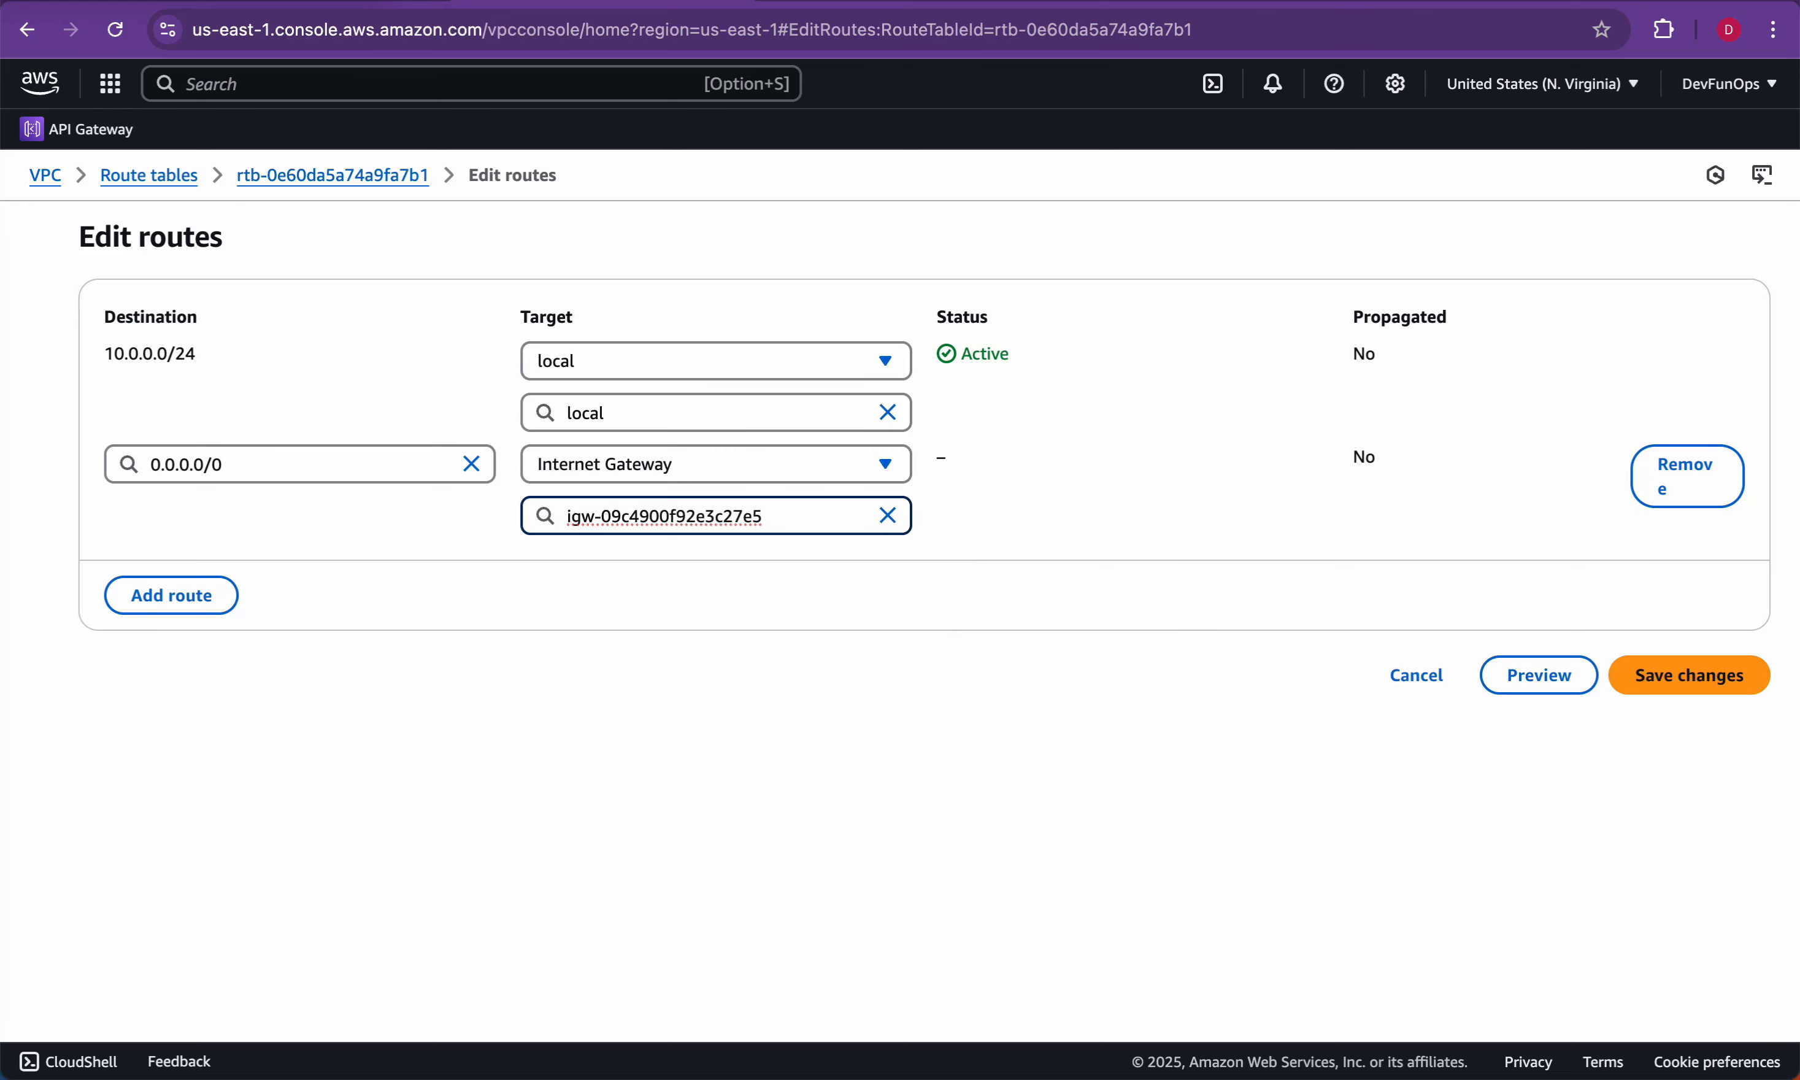
pyautogui.click(1689, 675)
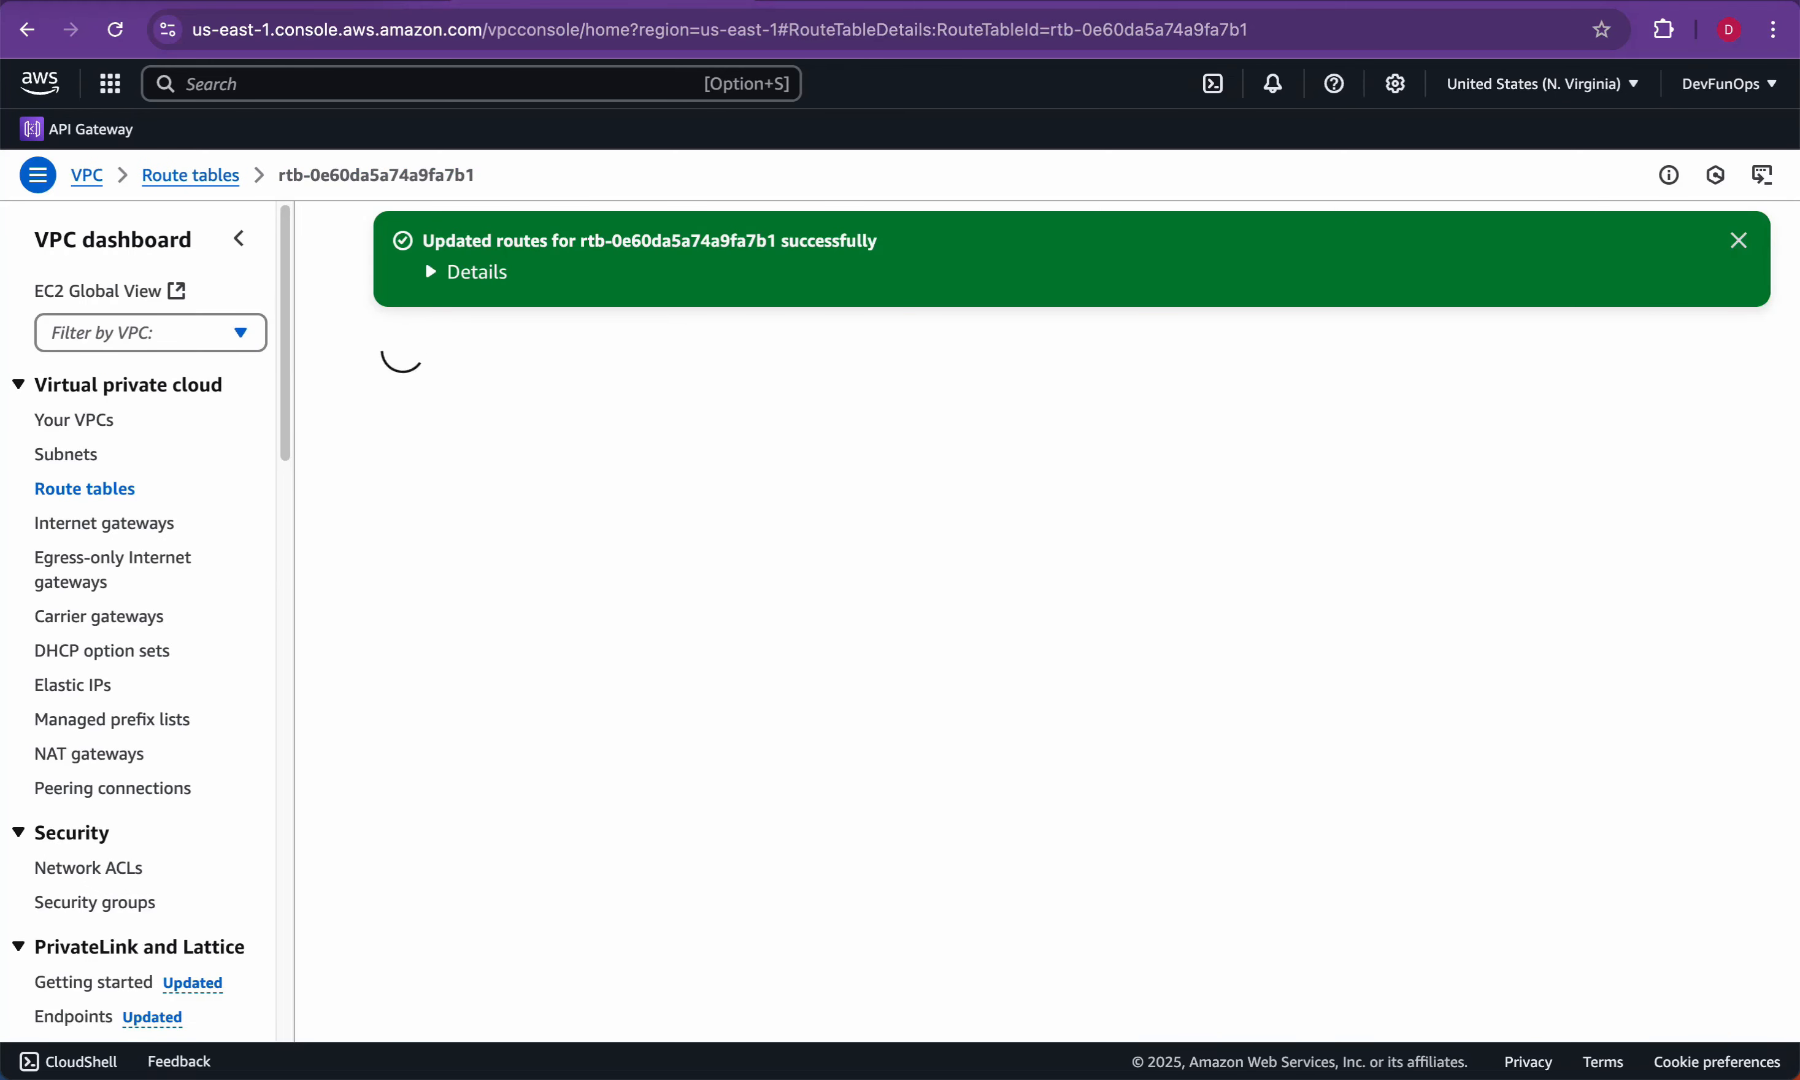
# Step: Switch to the diagram in Preview, draw red check marks at the Internet Gateway and VPC, and a curve linking the gateway to the Router
pyautogui.press('super+Tab')
pyautogui.press('super+Tab')
pyautogui.press('super+Tab')
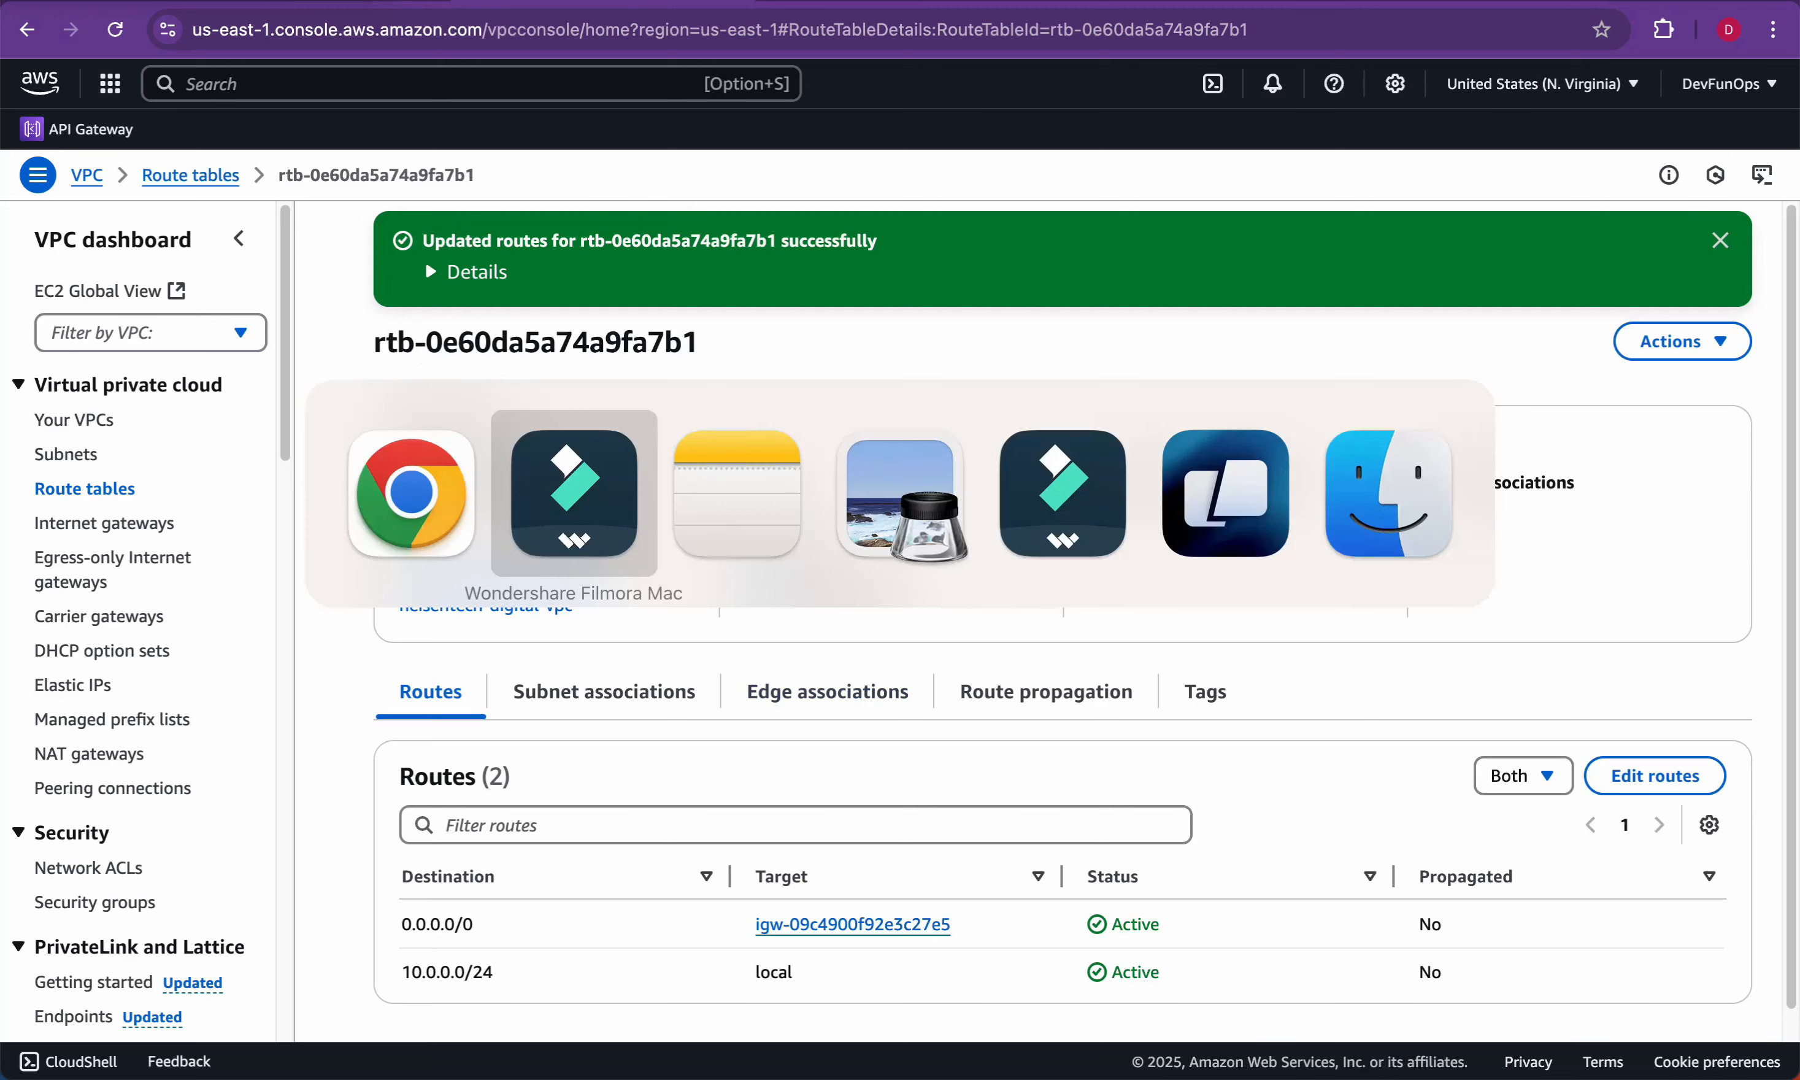
pyautogui.moveTo(440, 463)
pyautogui.mouseDown()
pyautogui.moveTo(456, 475)
pyautogui.moveTo(494, 438)
pyautogui.mouseUp()
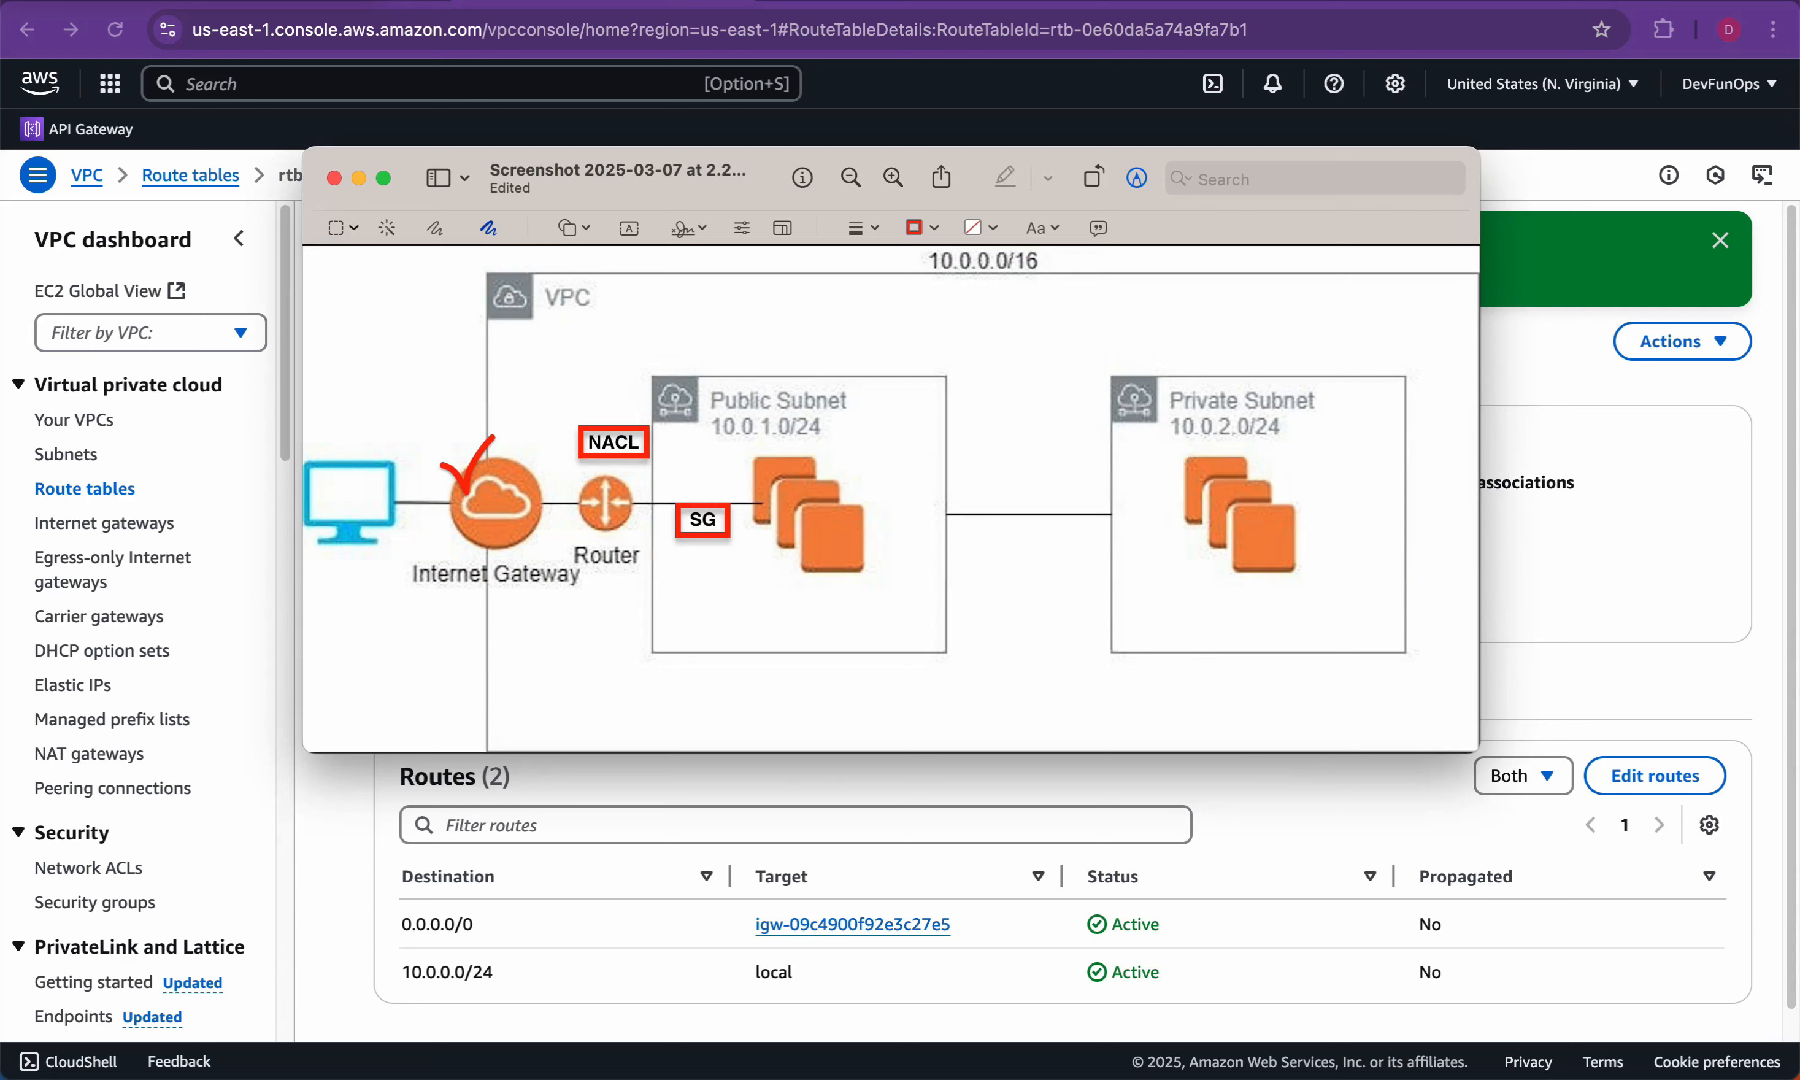
pyautogui.moveTo(549, 302); pyautogui.dragTo(616, 272)
pyautogui.moveTo(485, 550)
pyautogui.mouseDown()
pyautogui.moveTo(516, 606)
pyautogui.moveTo(610, 573)
pyautogui.moveTo(608, 537)
pyautogui.mouseUp()
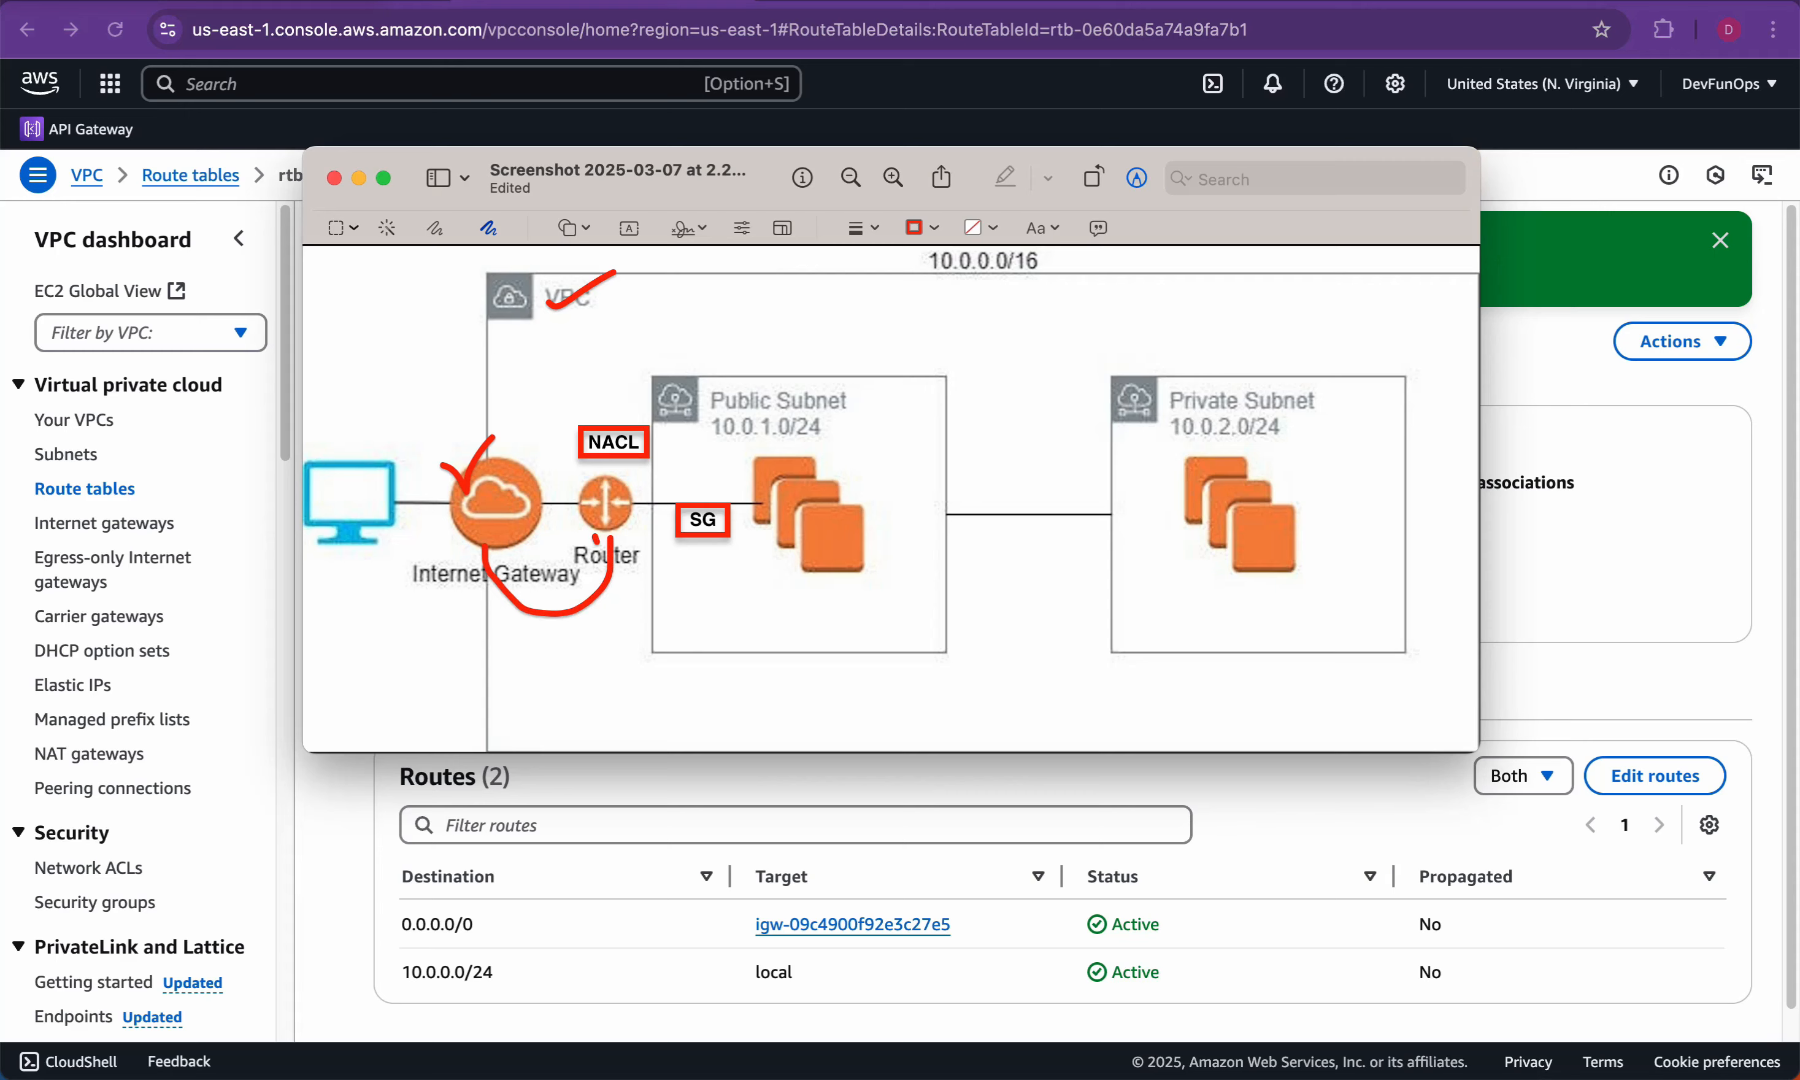
# Step: Return to the AWS console's route tables list and examine the routes of the heisentech-digital-vpc route table
pyautogui.click(190, 176)
pyautogui.click(190, 176)
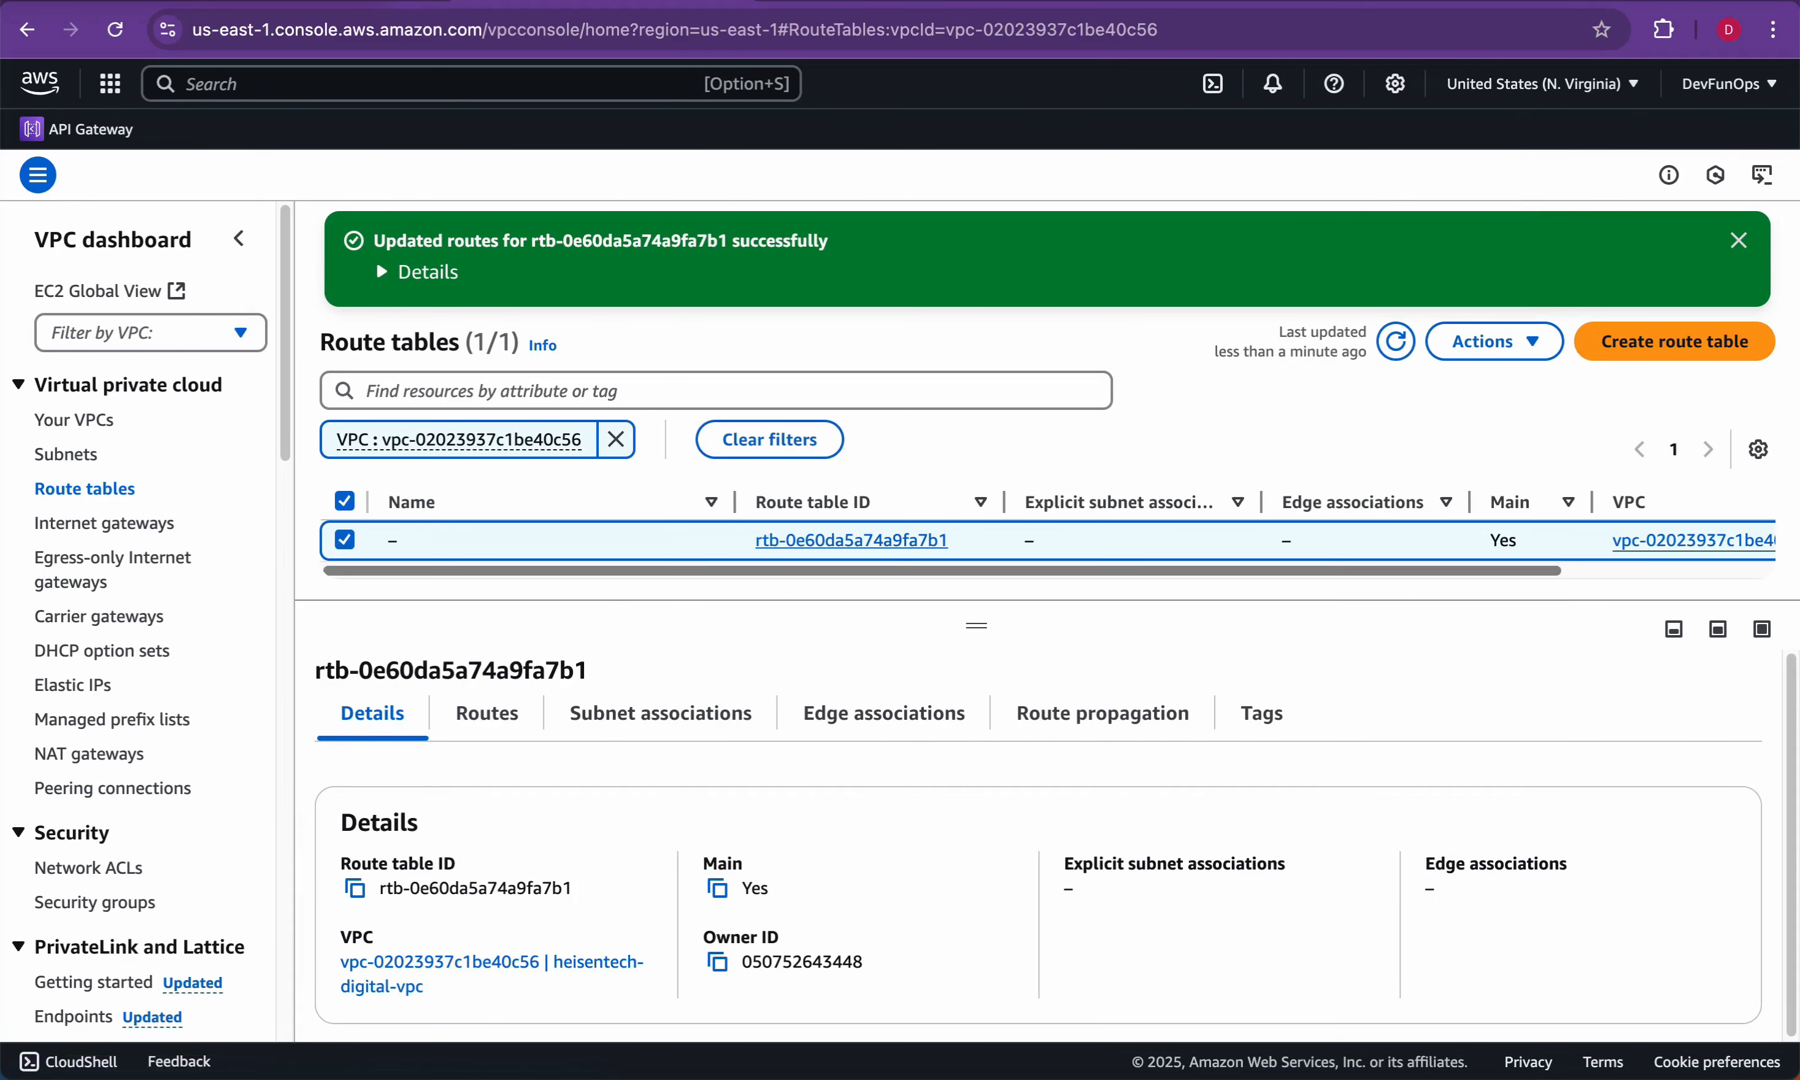
pyautogui.click(488, 713)
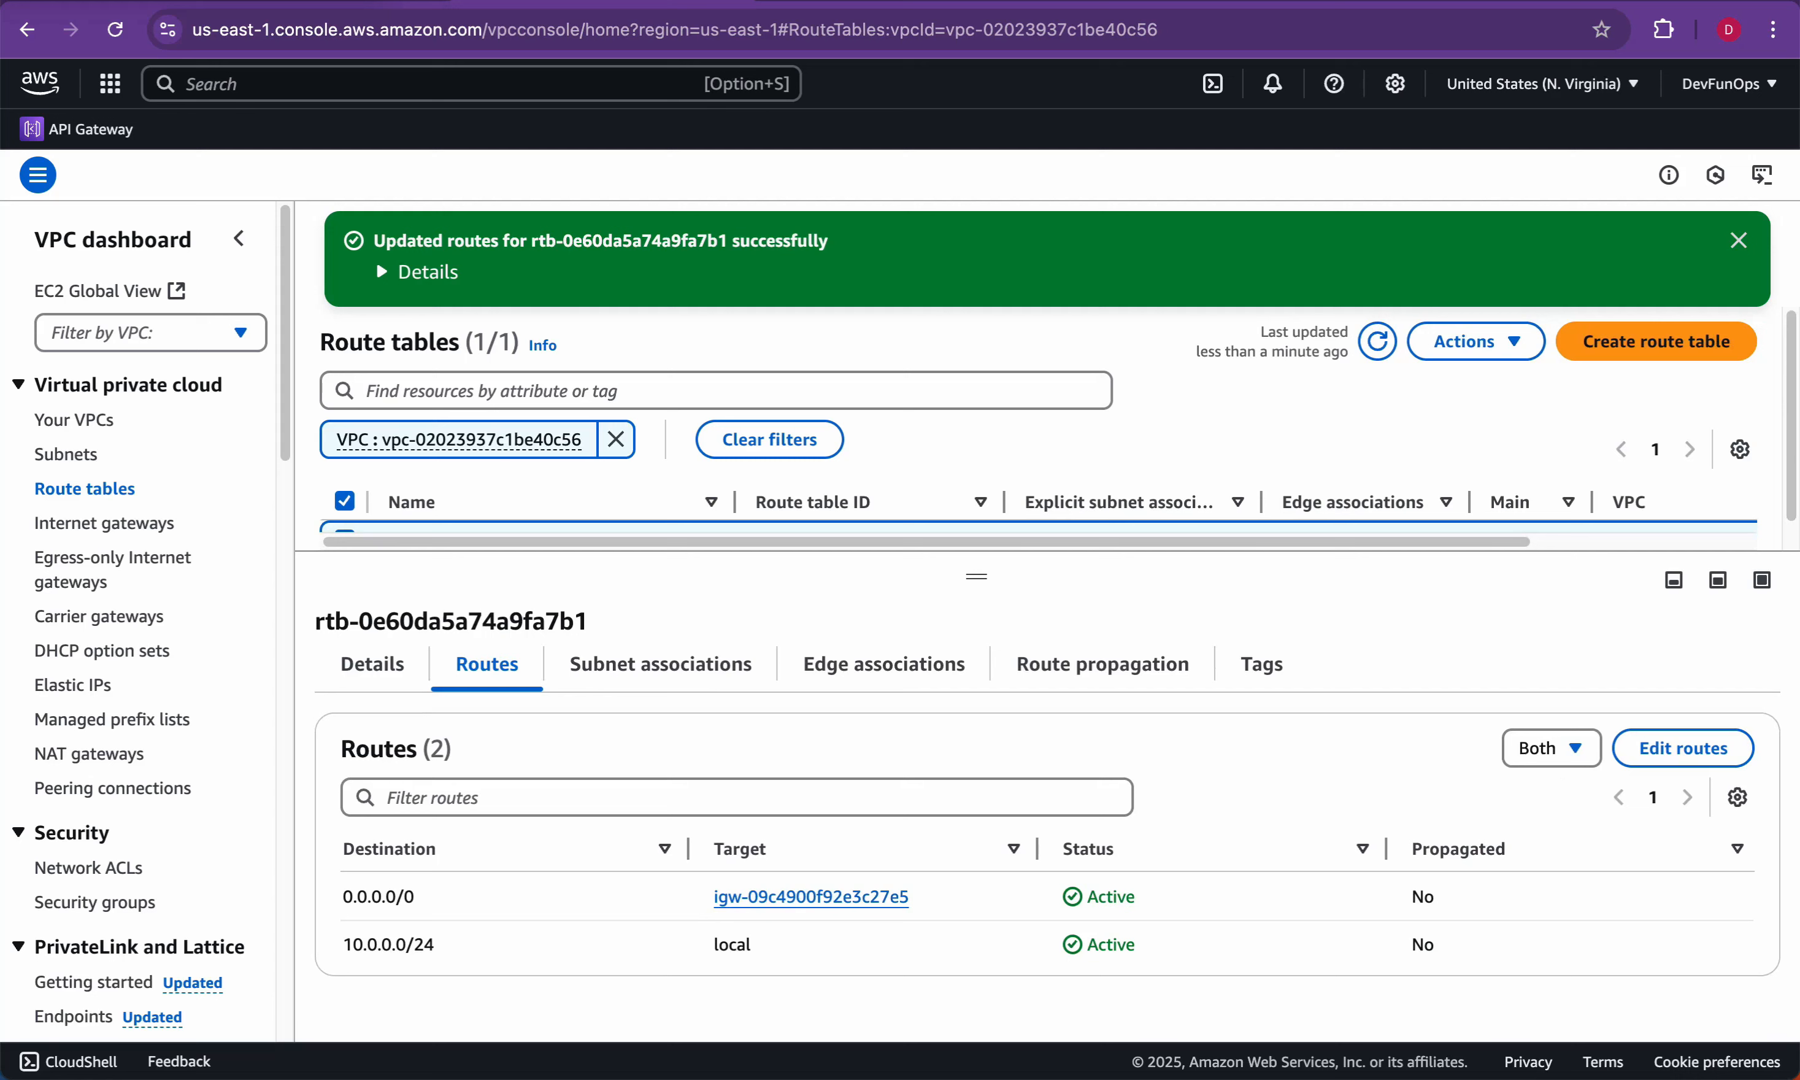
pyautogui.moveTo(343, 945); pyautogui.dragTo(434, 945)
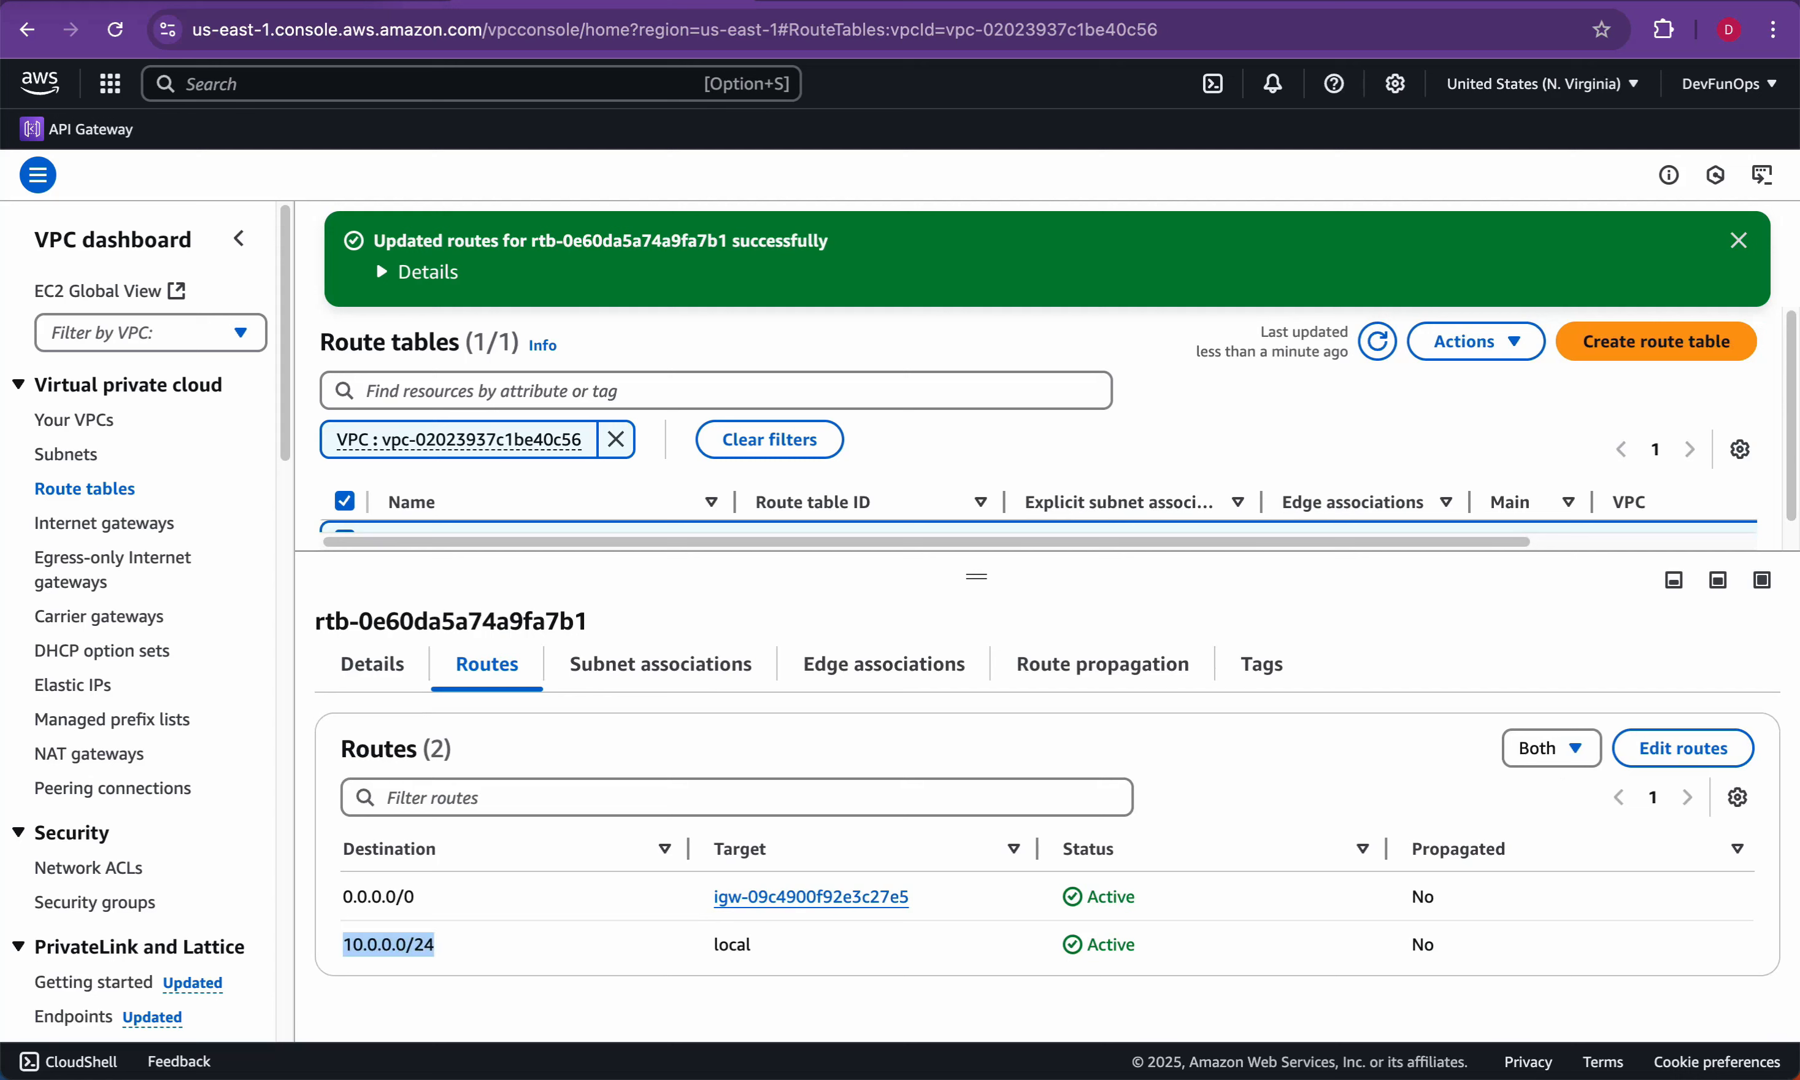
# Step: Highlight the 0.0.0.0/0 destination, switch to the diagram in Preview, and undo the red check marks and curve drawn on it
pyautogui.moveTo(343, 897)
pyautogui.mouseDown()
pyautogui.moveTo(415, 897)
pyautogui.moveTo(344, 896)
pyautogui.mouseUp()
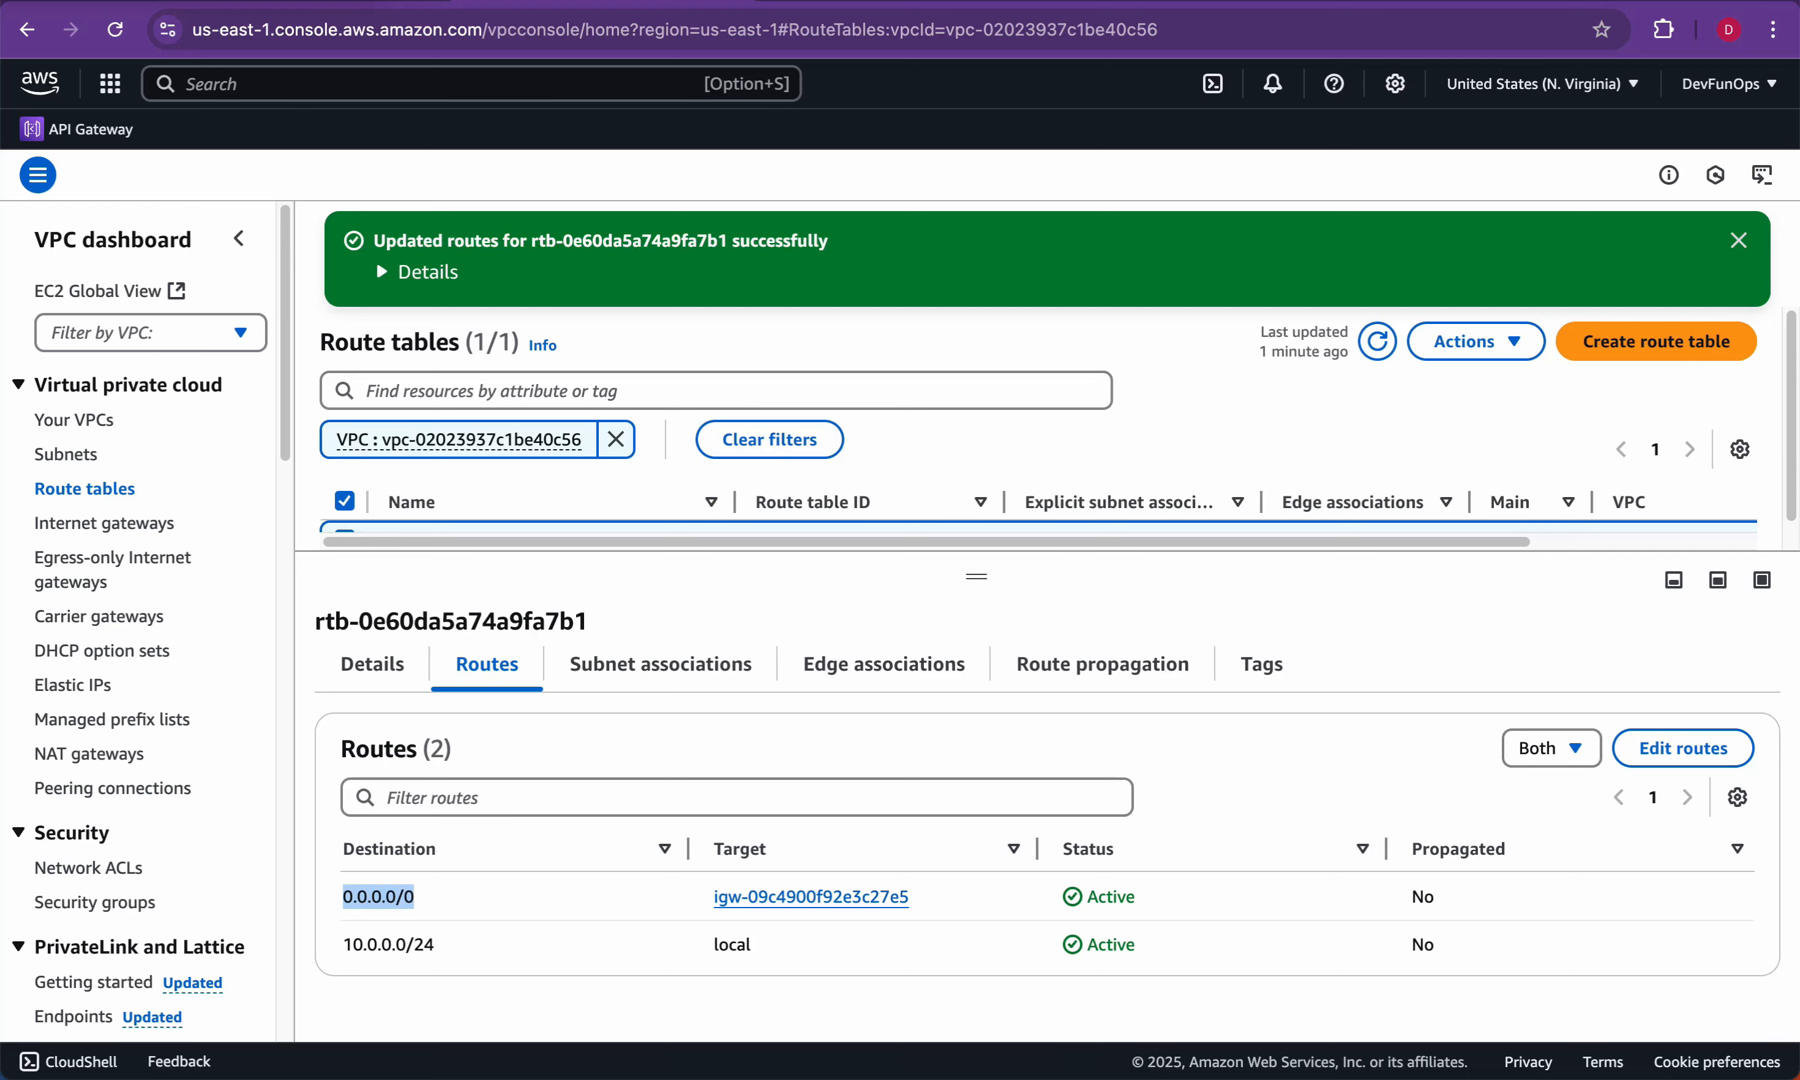
pyautogui.press('super+Tab')
pyautogui.press('super+Tab')
pyautogui.press('super+Tab')
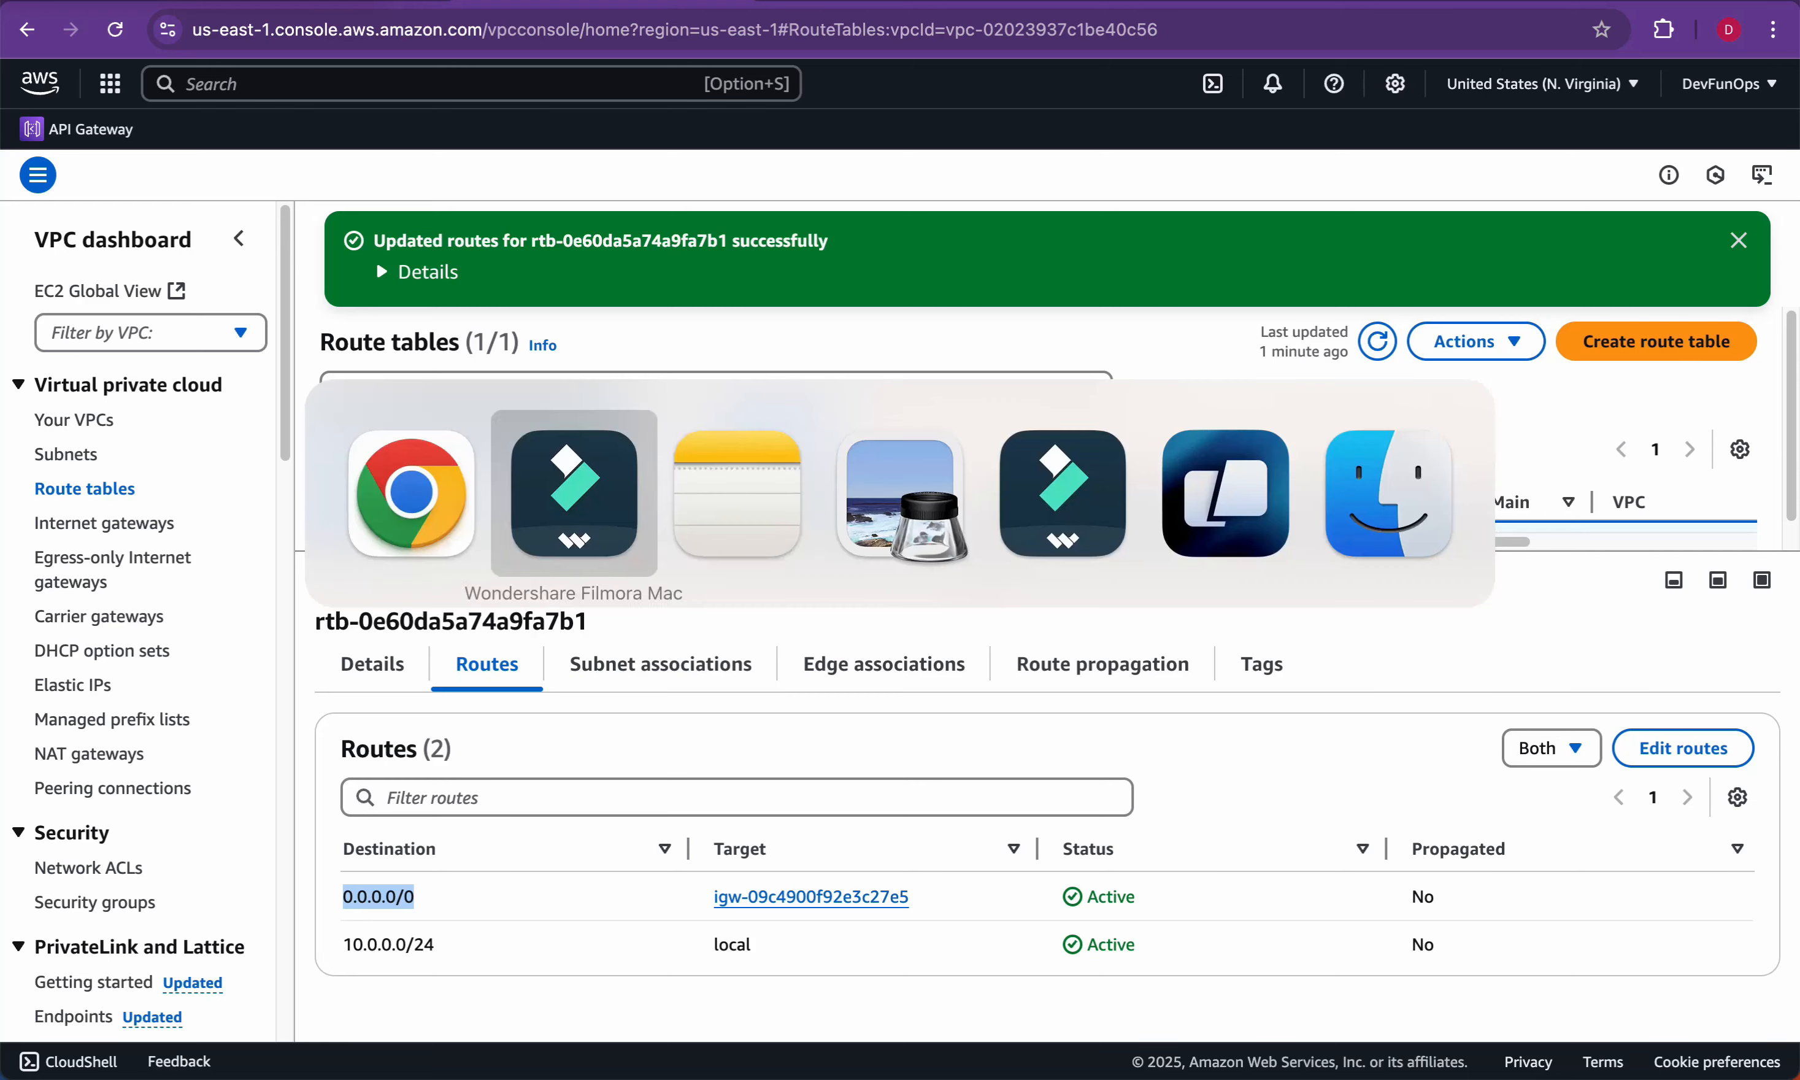
pyautogui.press('super+z')
pyautogui.press('super+z')
pyautogui.press('super+z')
pyautogui.press('super+z')
pyautogui.press('super+z')
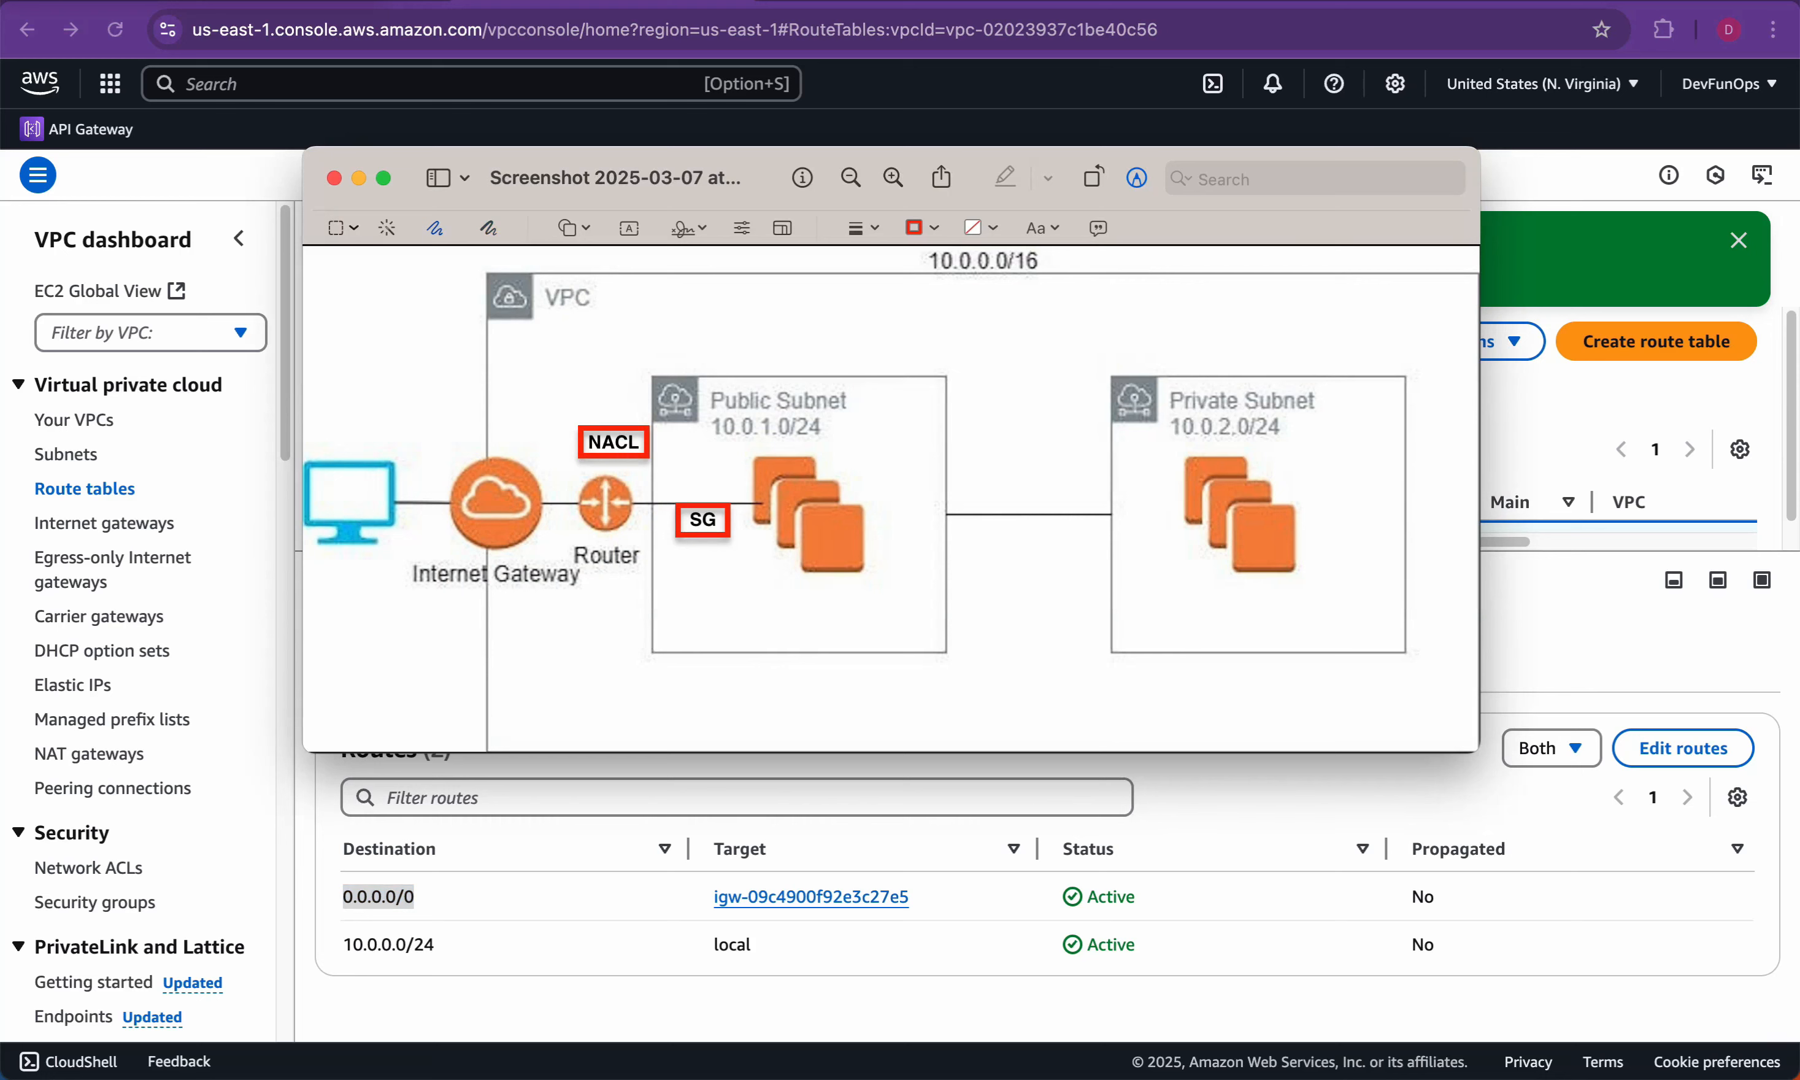
# Step: Draw red curves linking the computer to the Internet Gateway, the gateway to the Router, and the Router to the Public Subnet's instances
pyautogui.moveTo(353, 466)
pyautogui.mouseDown()
pyautogui.moveTo(394, 417)
pyautogui.moveTo(432, 415)
pyautogui.moveTo(486, 457)
pyautogui.mouseUp()
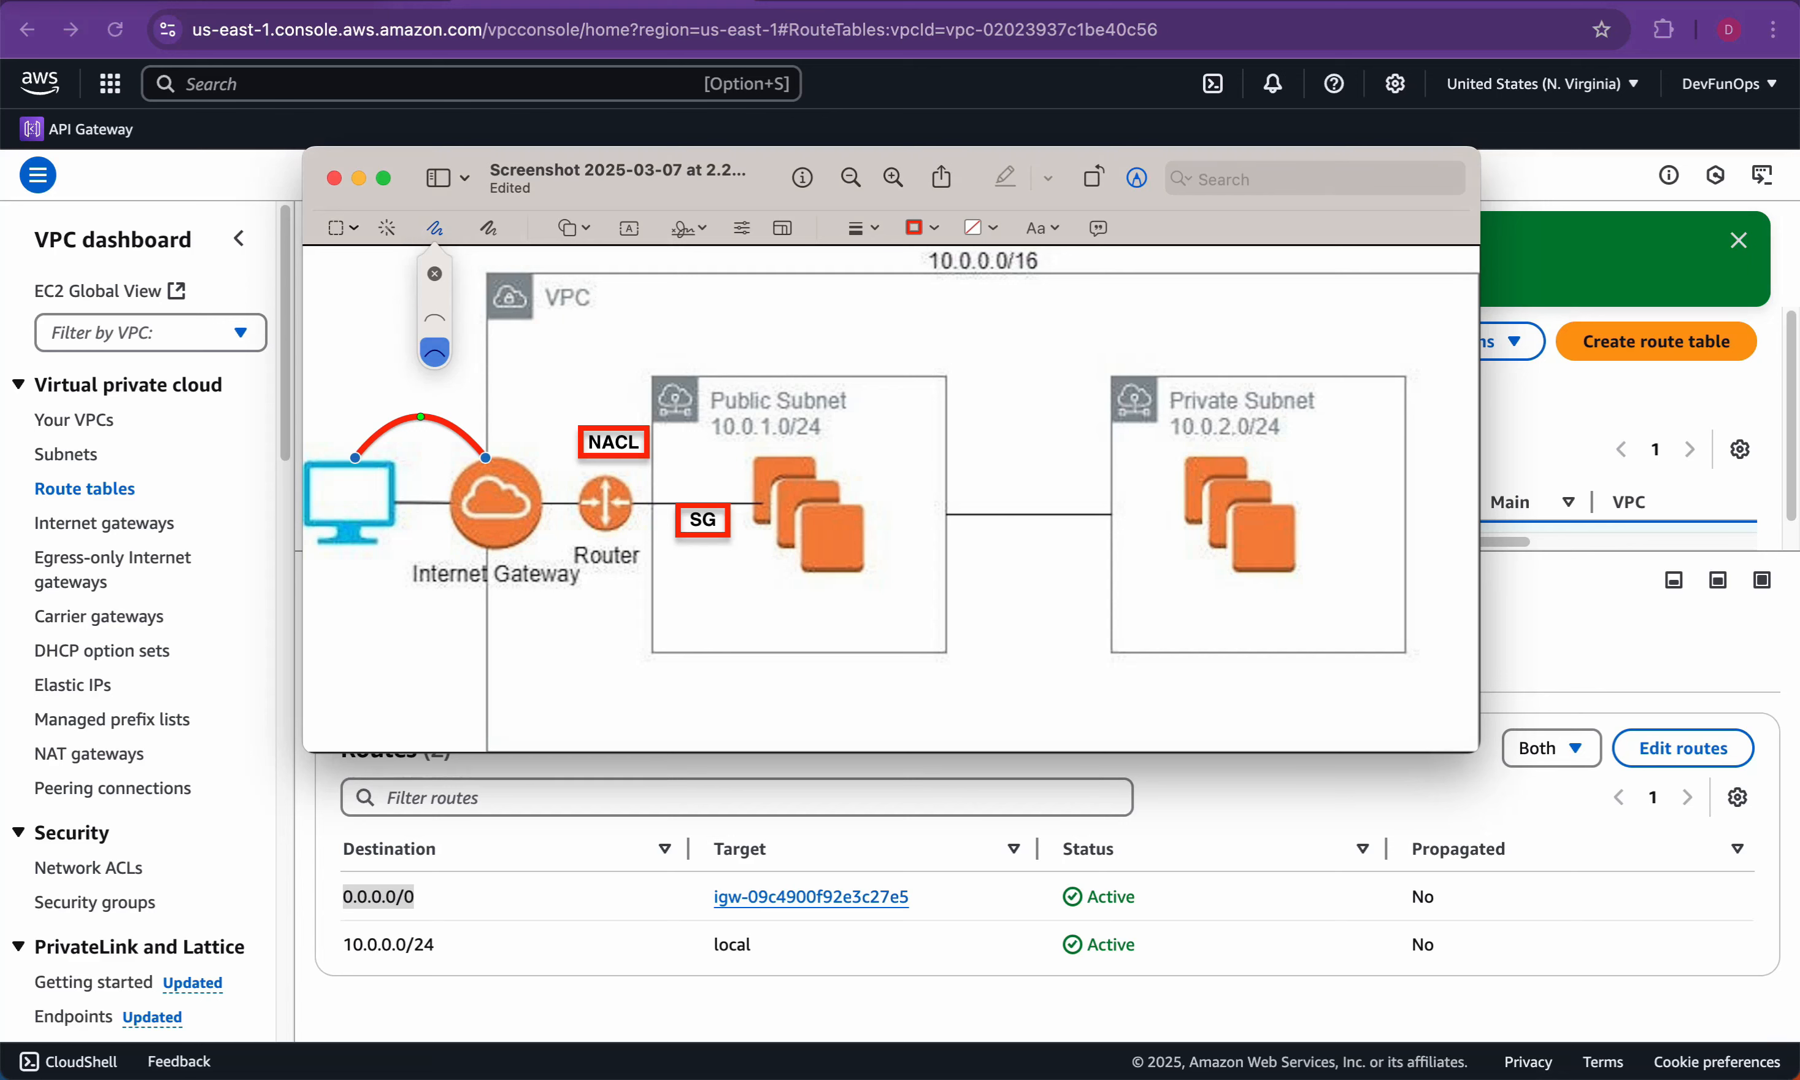
pyautogui.moveTo(488, 547)
pyautogui.mouseDown()
pyautogui.moveTo(518, 592)
pyautogui.moveTo(576, 575)
pyautogui.moveTo(602, 528)
pyautogui.mouseUp()
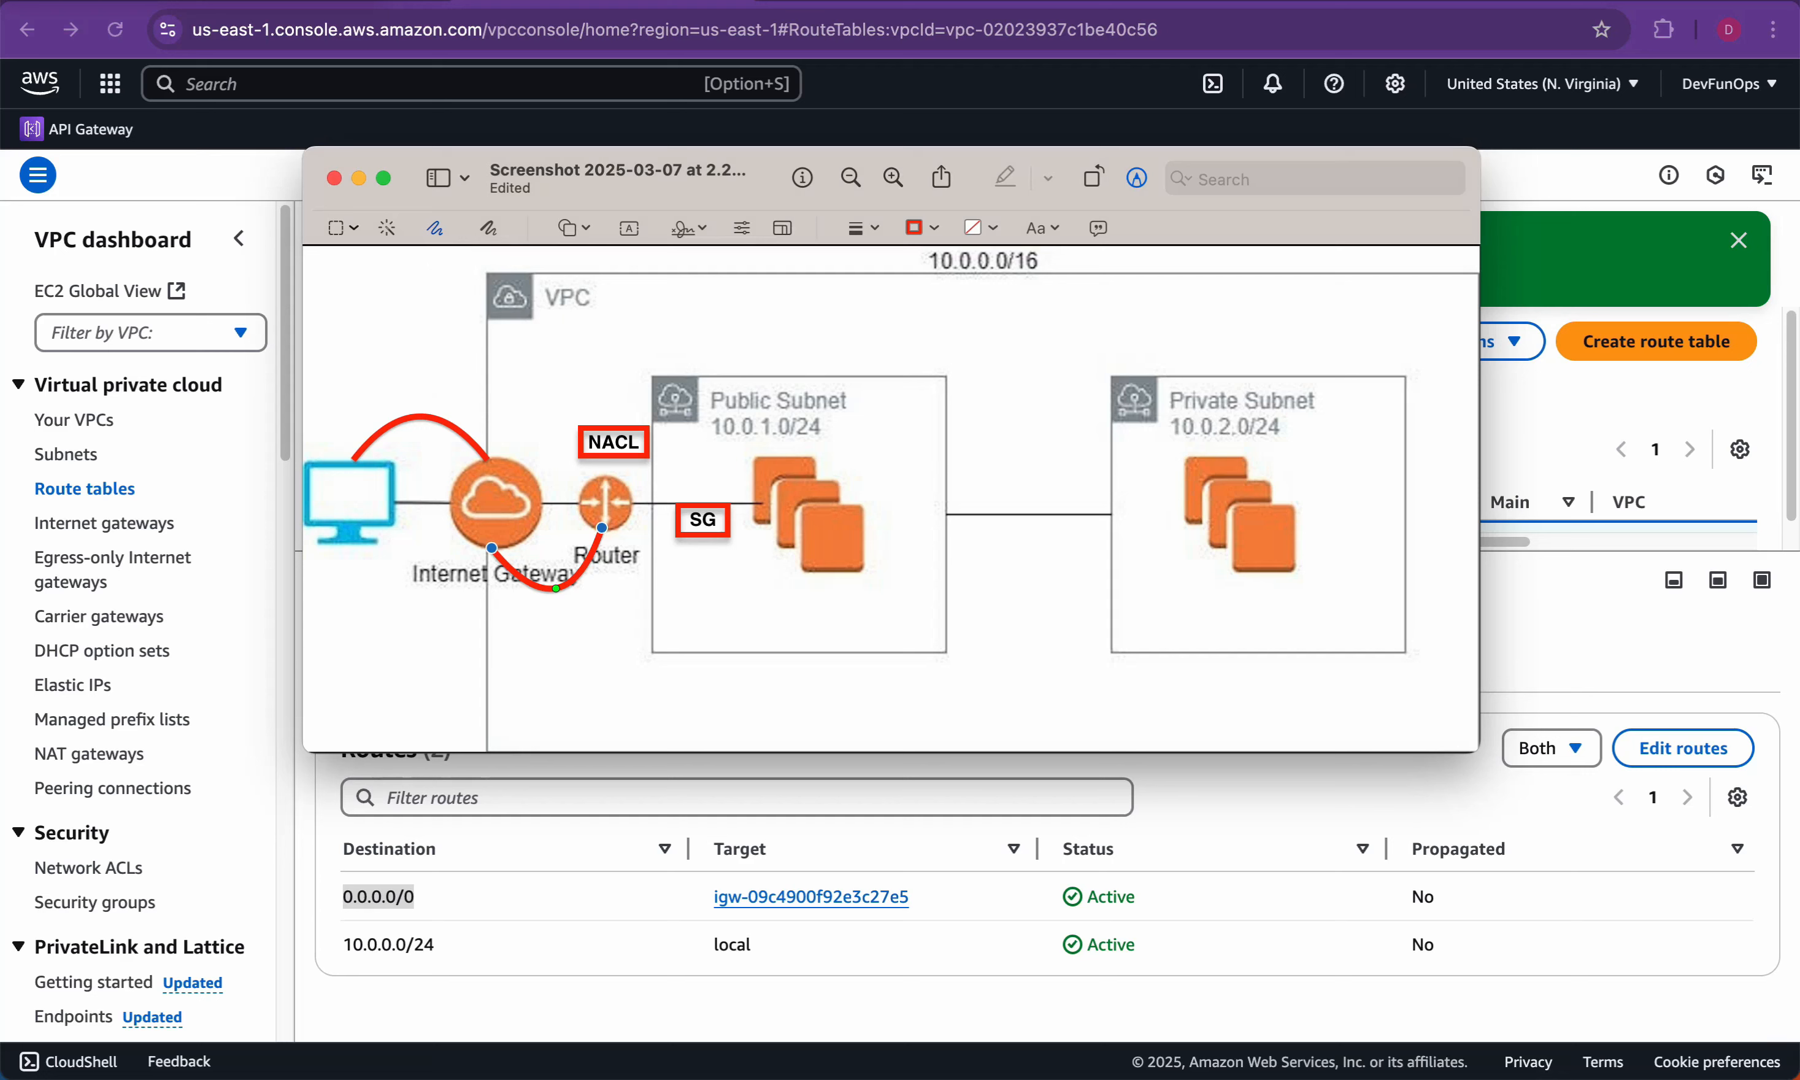
pyautogui.moveTo(618, 524)
pyautogui.mouseDown()
pyautogui.moveTo(720, 593)
pyautogui.moveTo(801, 563)
pyautogui.mouseUp()
# Step: Draw a red curve from the Router to the Private Subnet's instances and red check marks at the Public Subnet and Private Subnet labels
pyautogui.moveTo(626, 445)
pyautogui.mouseDown()
pyautogui.moveTo(1123, 436)
pyautogui.moveTo(1181, 479)
pyautogui.mouseUp()
pyautogui.press('super+z')
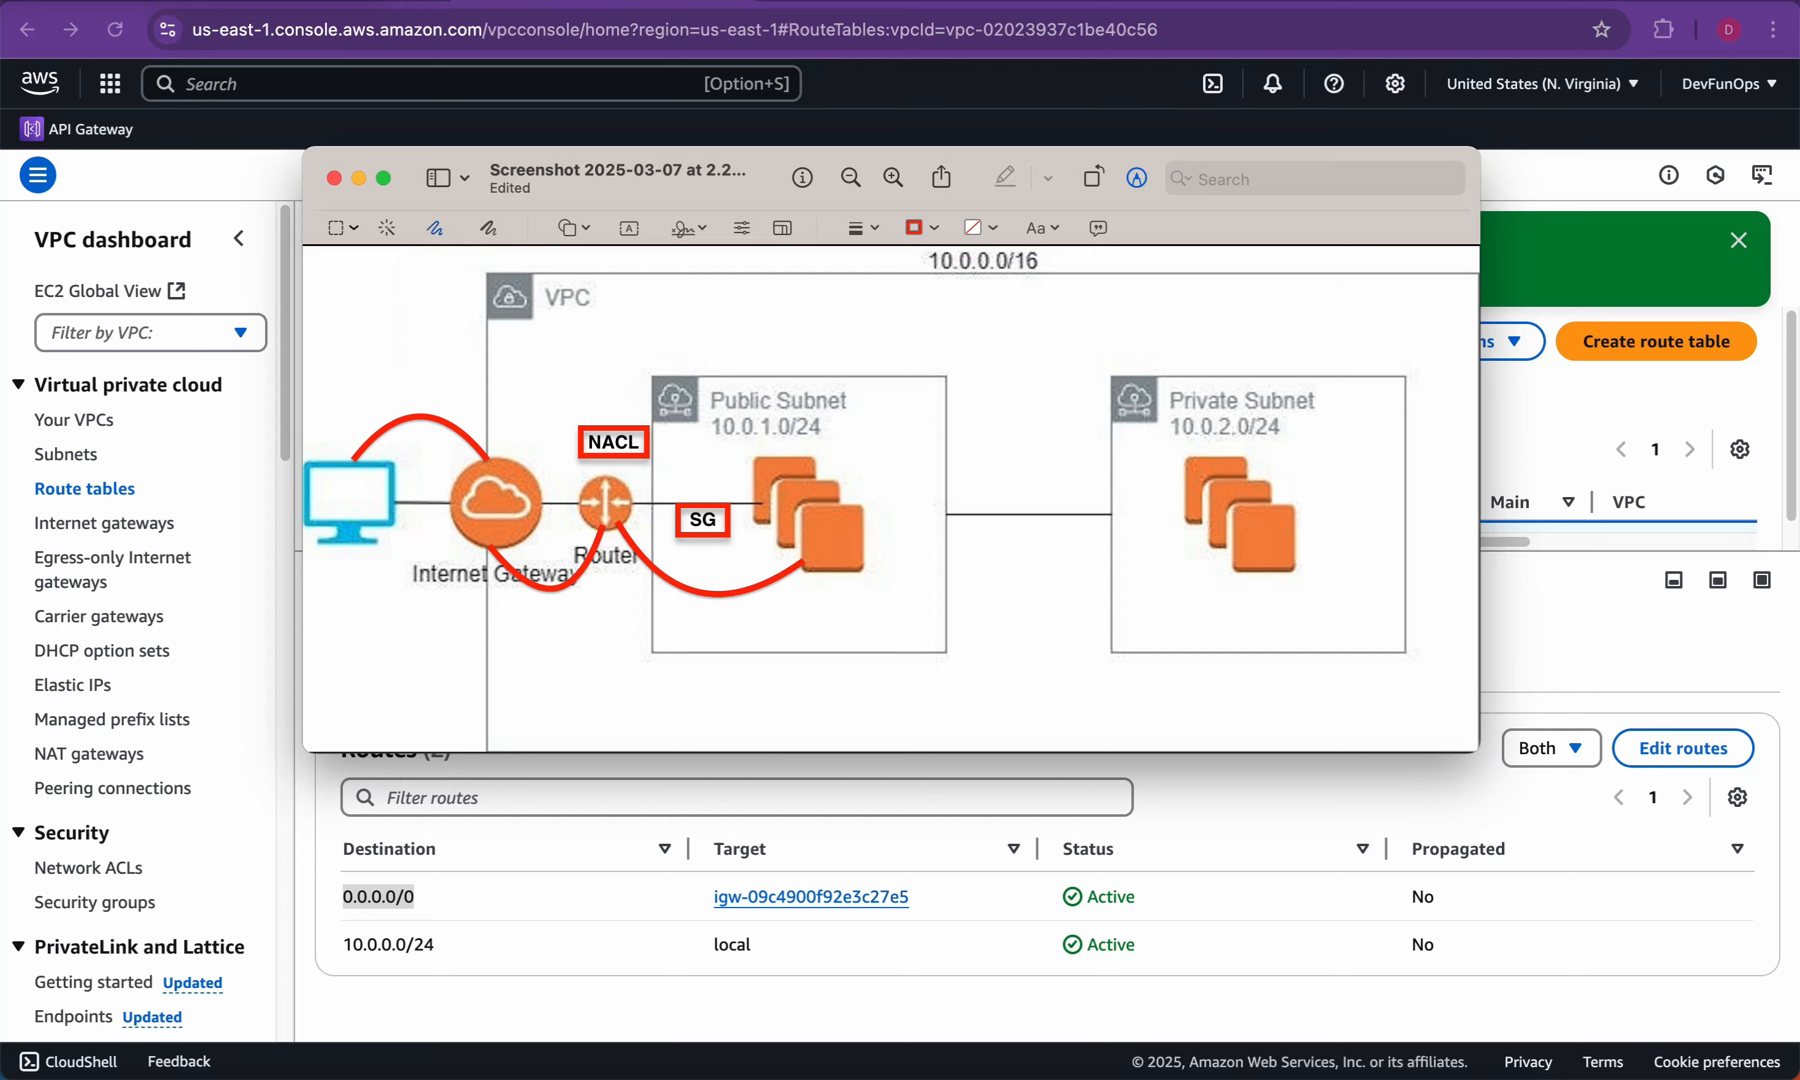
pyautogui.moveTo(613, 545)
pyautogui.mouseDown()
pyautogui.moveTo(672, 658)
pyautogui.moveTo(1213, 591)
pyautogui.moveTo(1231, 546)
pyautogui.mouseUp()
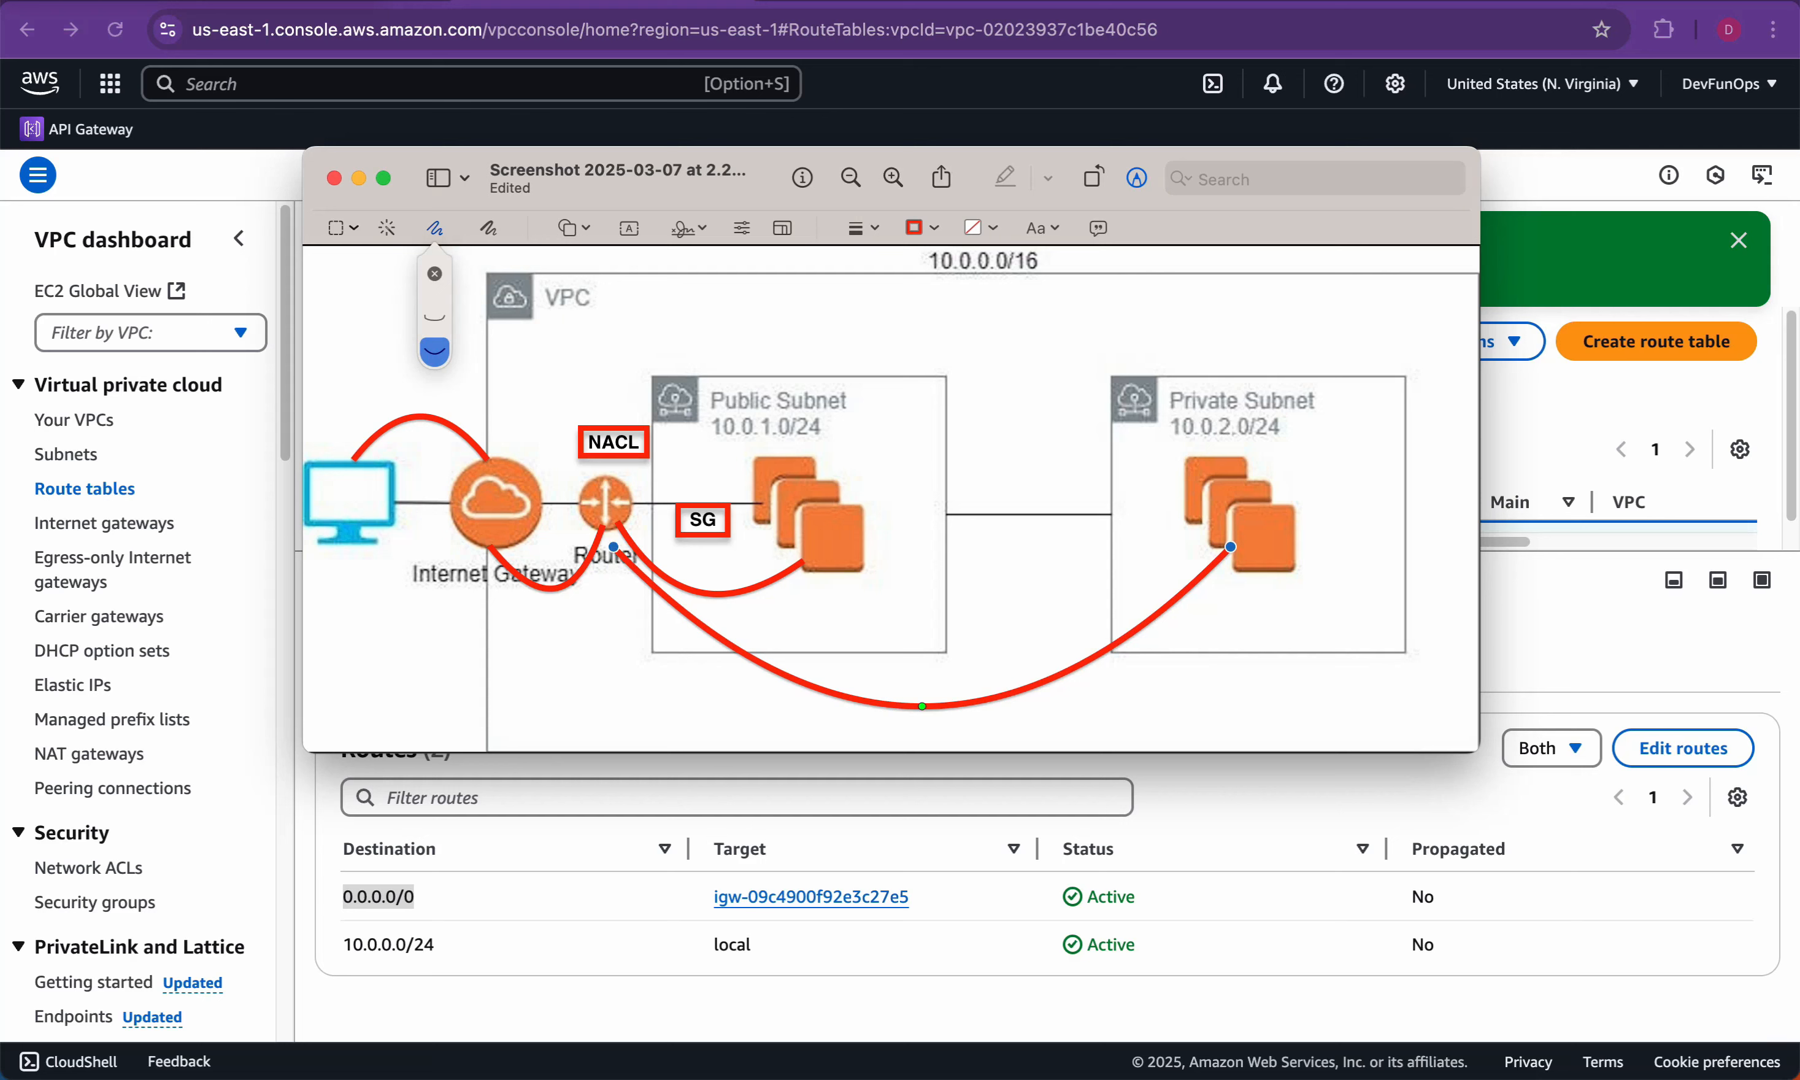
pyautogui.moveTo(740, 363); pyautogui.dragTo(832, 352)
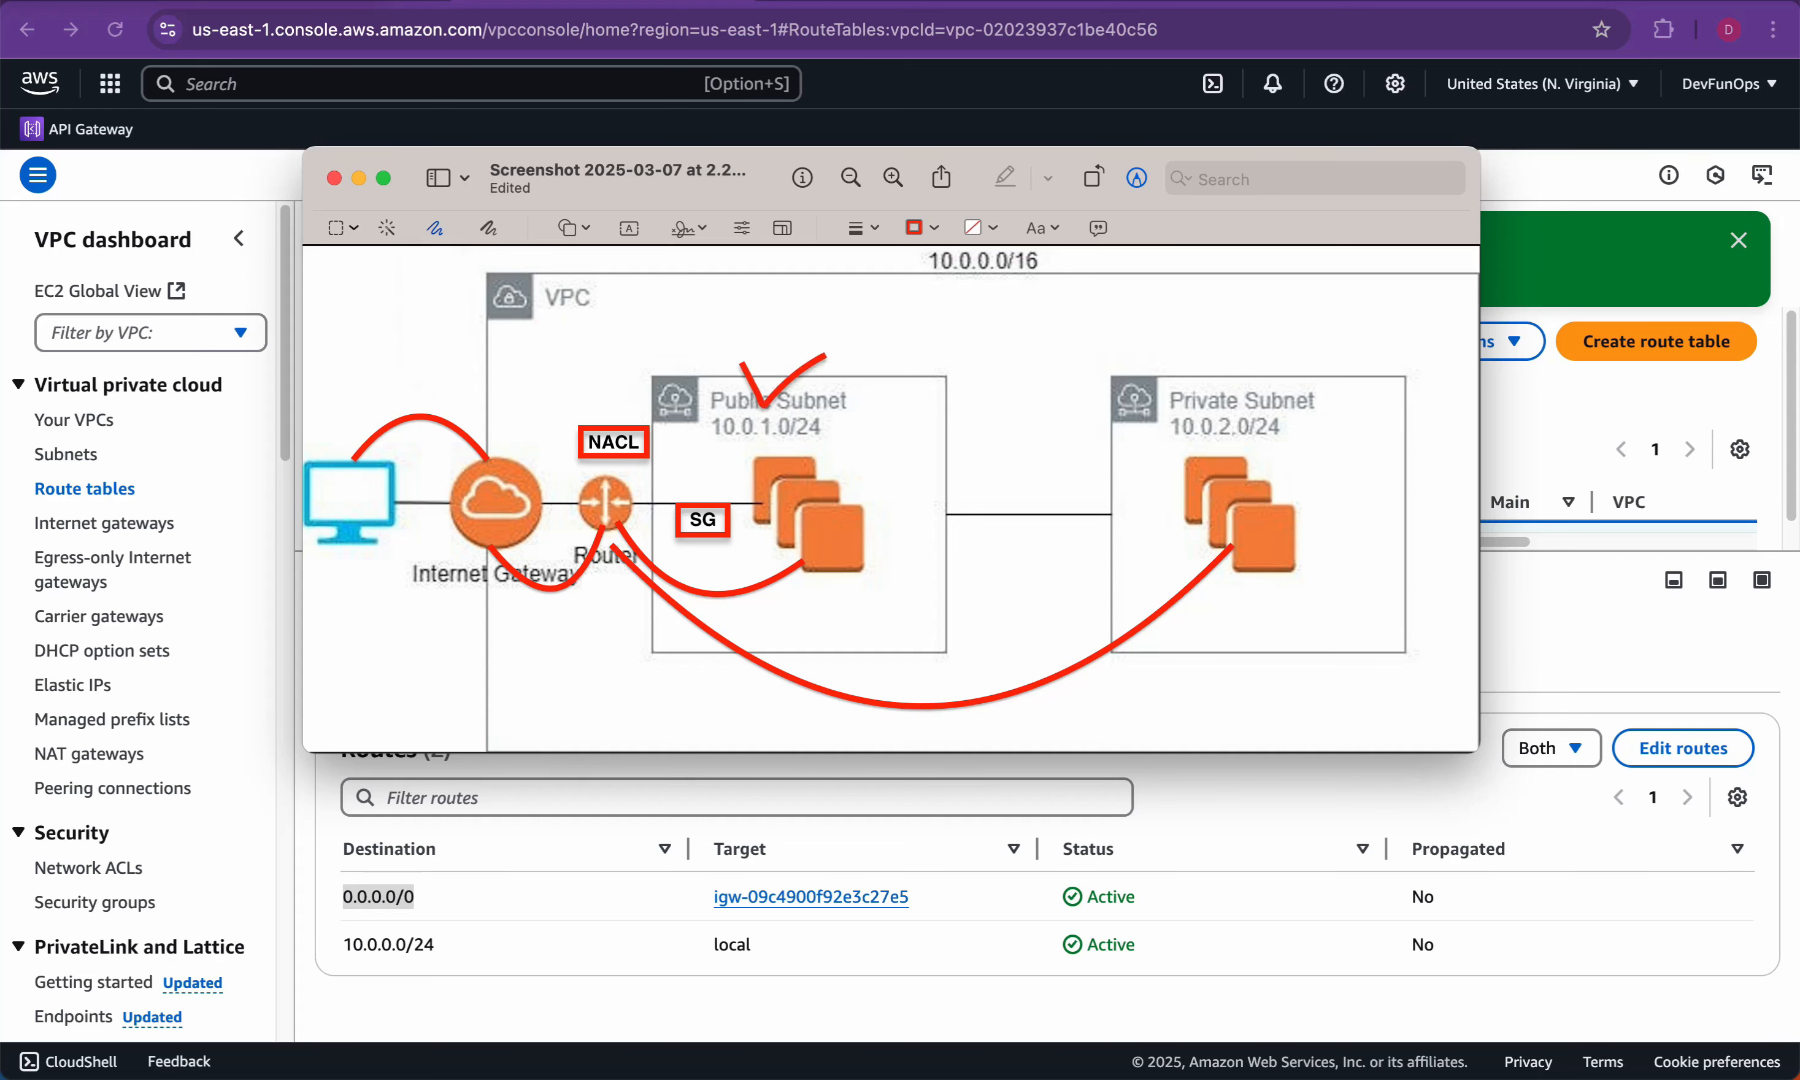
pyautogui.moveTo(1199, 365); pyautogui.dragTo(1268, 343)
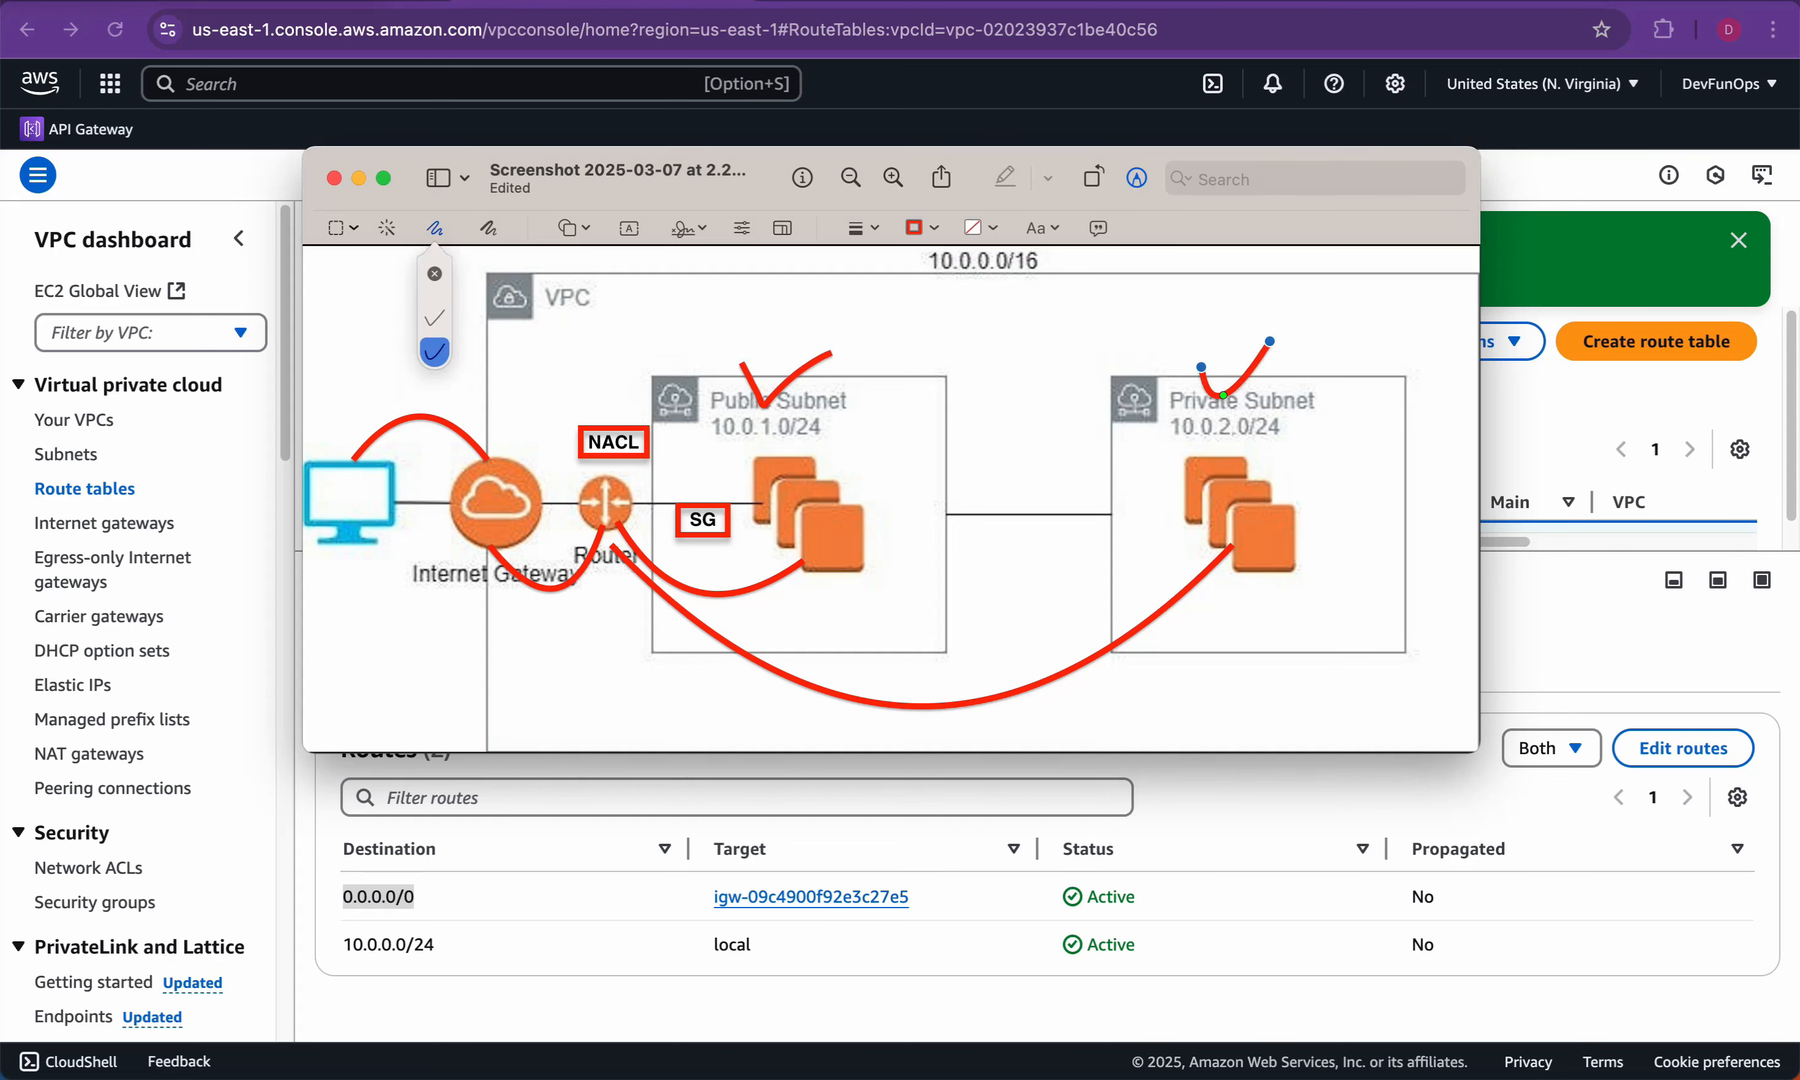
# Step: Return to the AWS console's subnets page, start creating a subnet, and choose heisentech-digital-vpc as its VPC
pyautogui.click(65, 455)
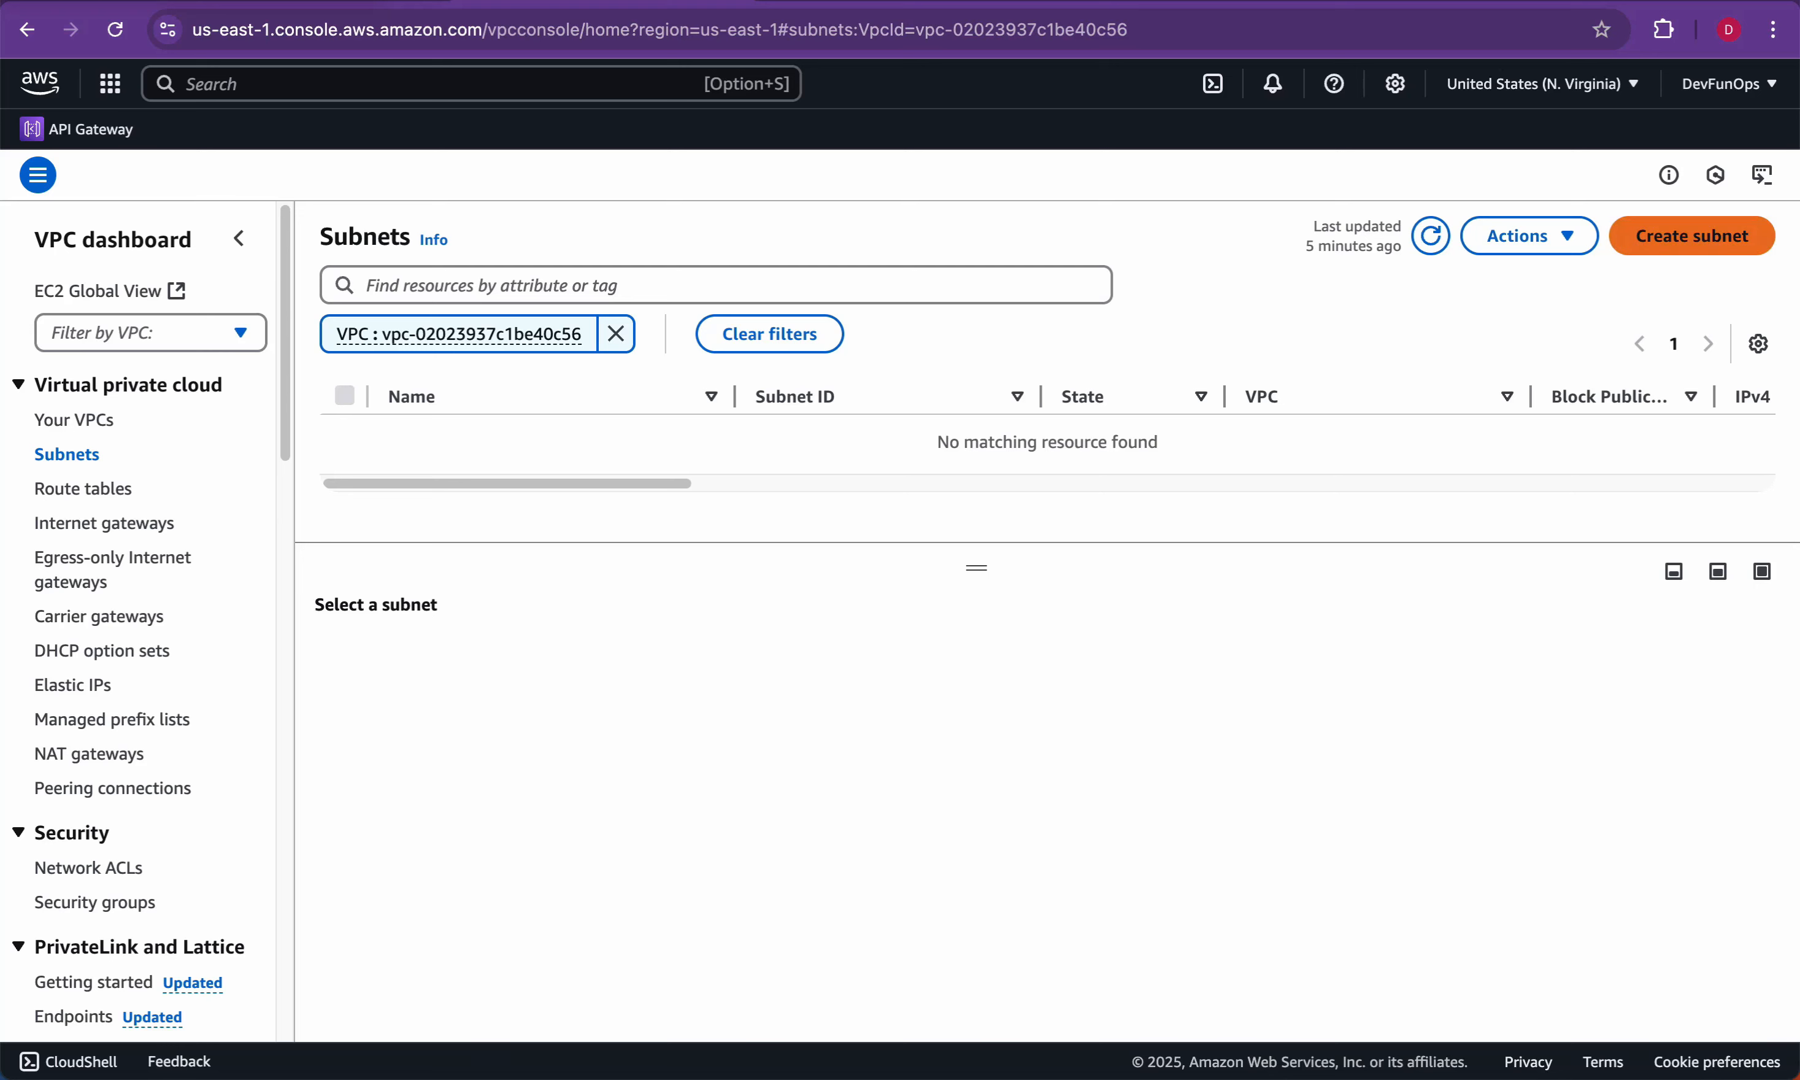
pyautogui.click(1692, 235)
pyautogui.click(647, 408)
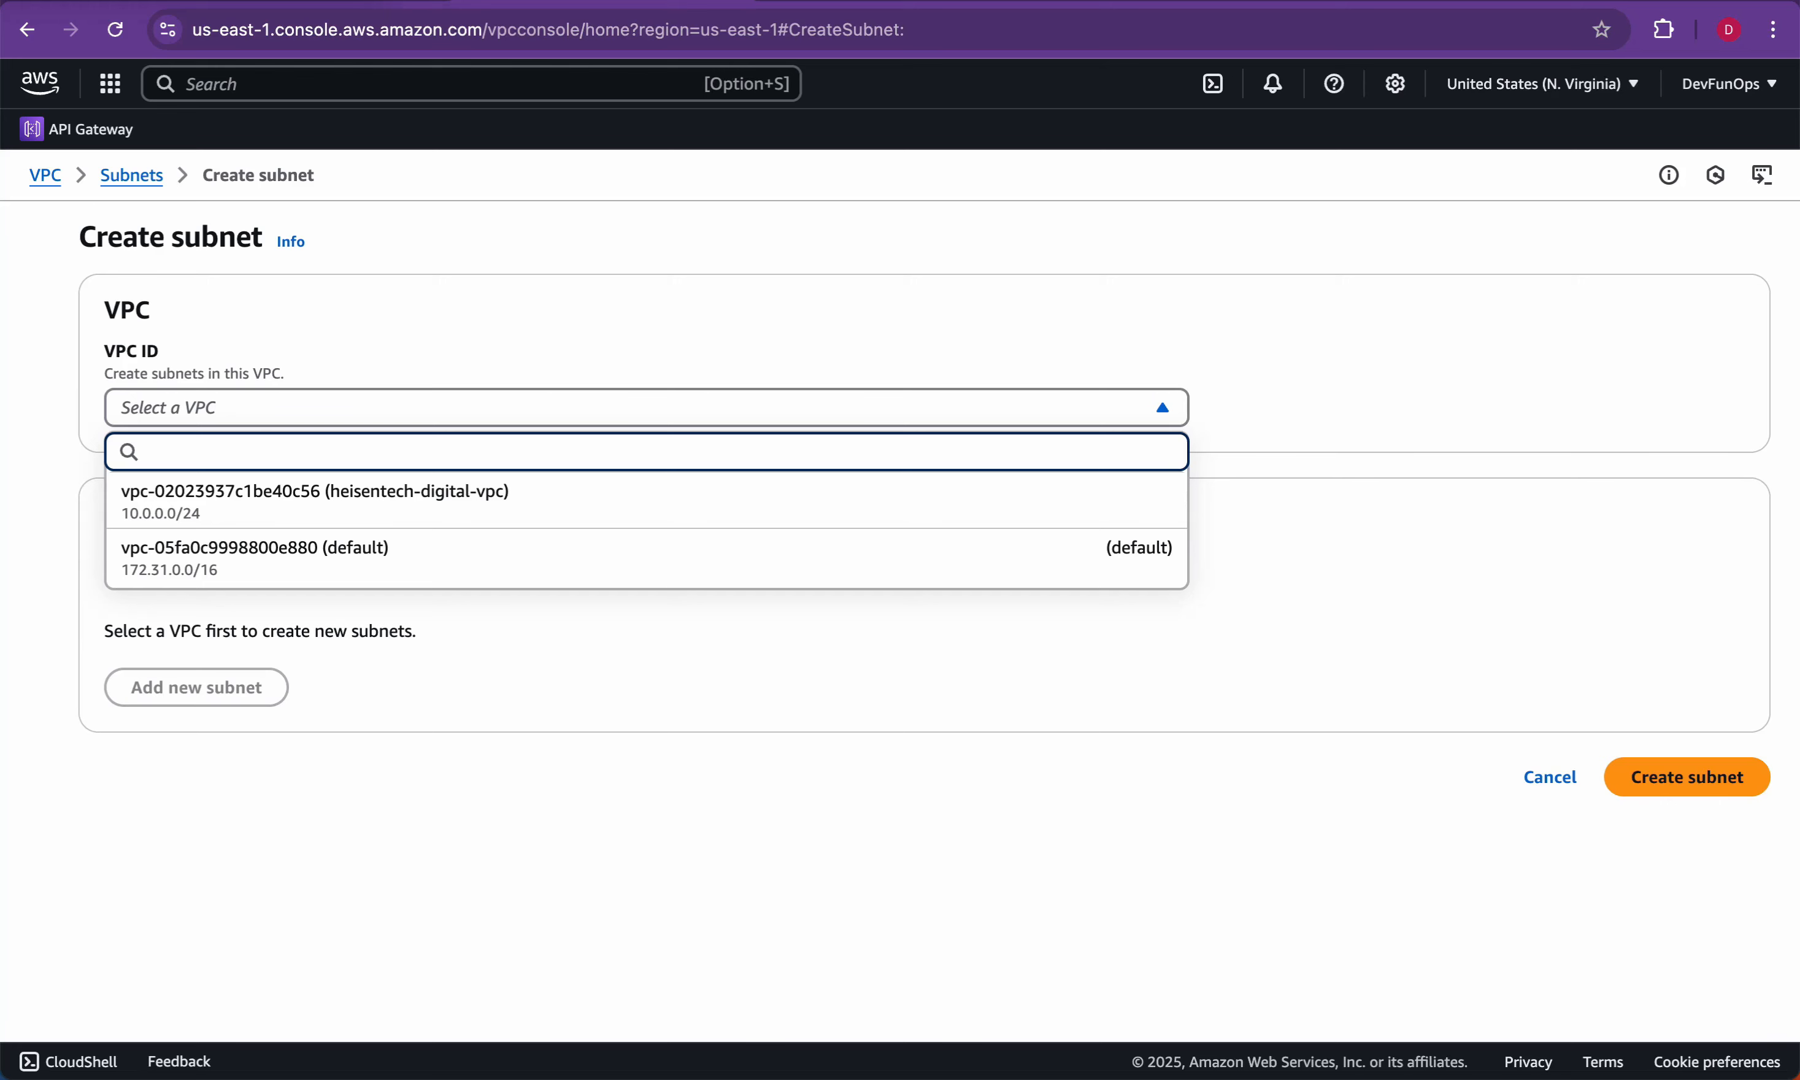
pyautogui.press('Down')
pyautogui.press('Return')
# Step: Name the new subnet digital-heisentech-public-subnet
pyautogui.scroll(-7, 937, 621)
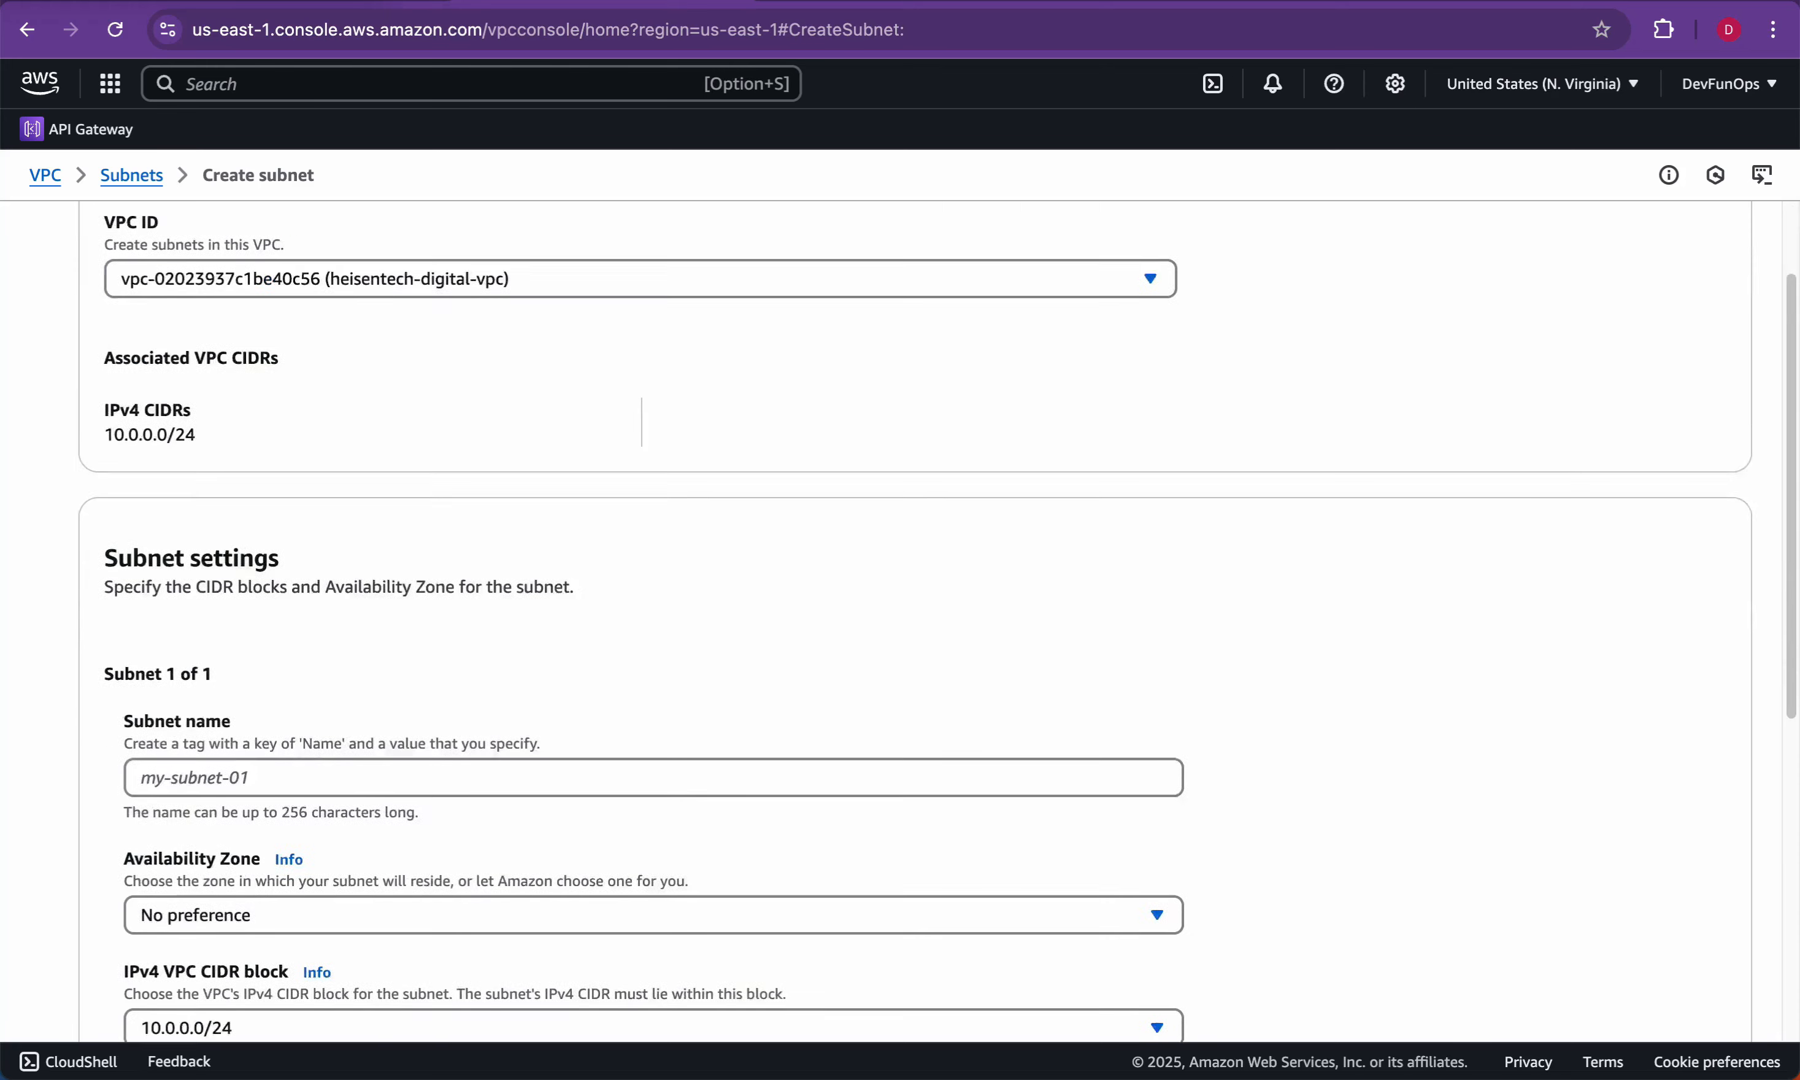
pyautogui.click(653, 402)
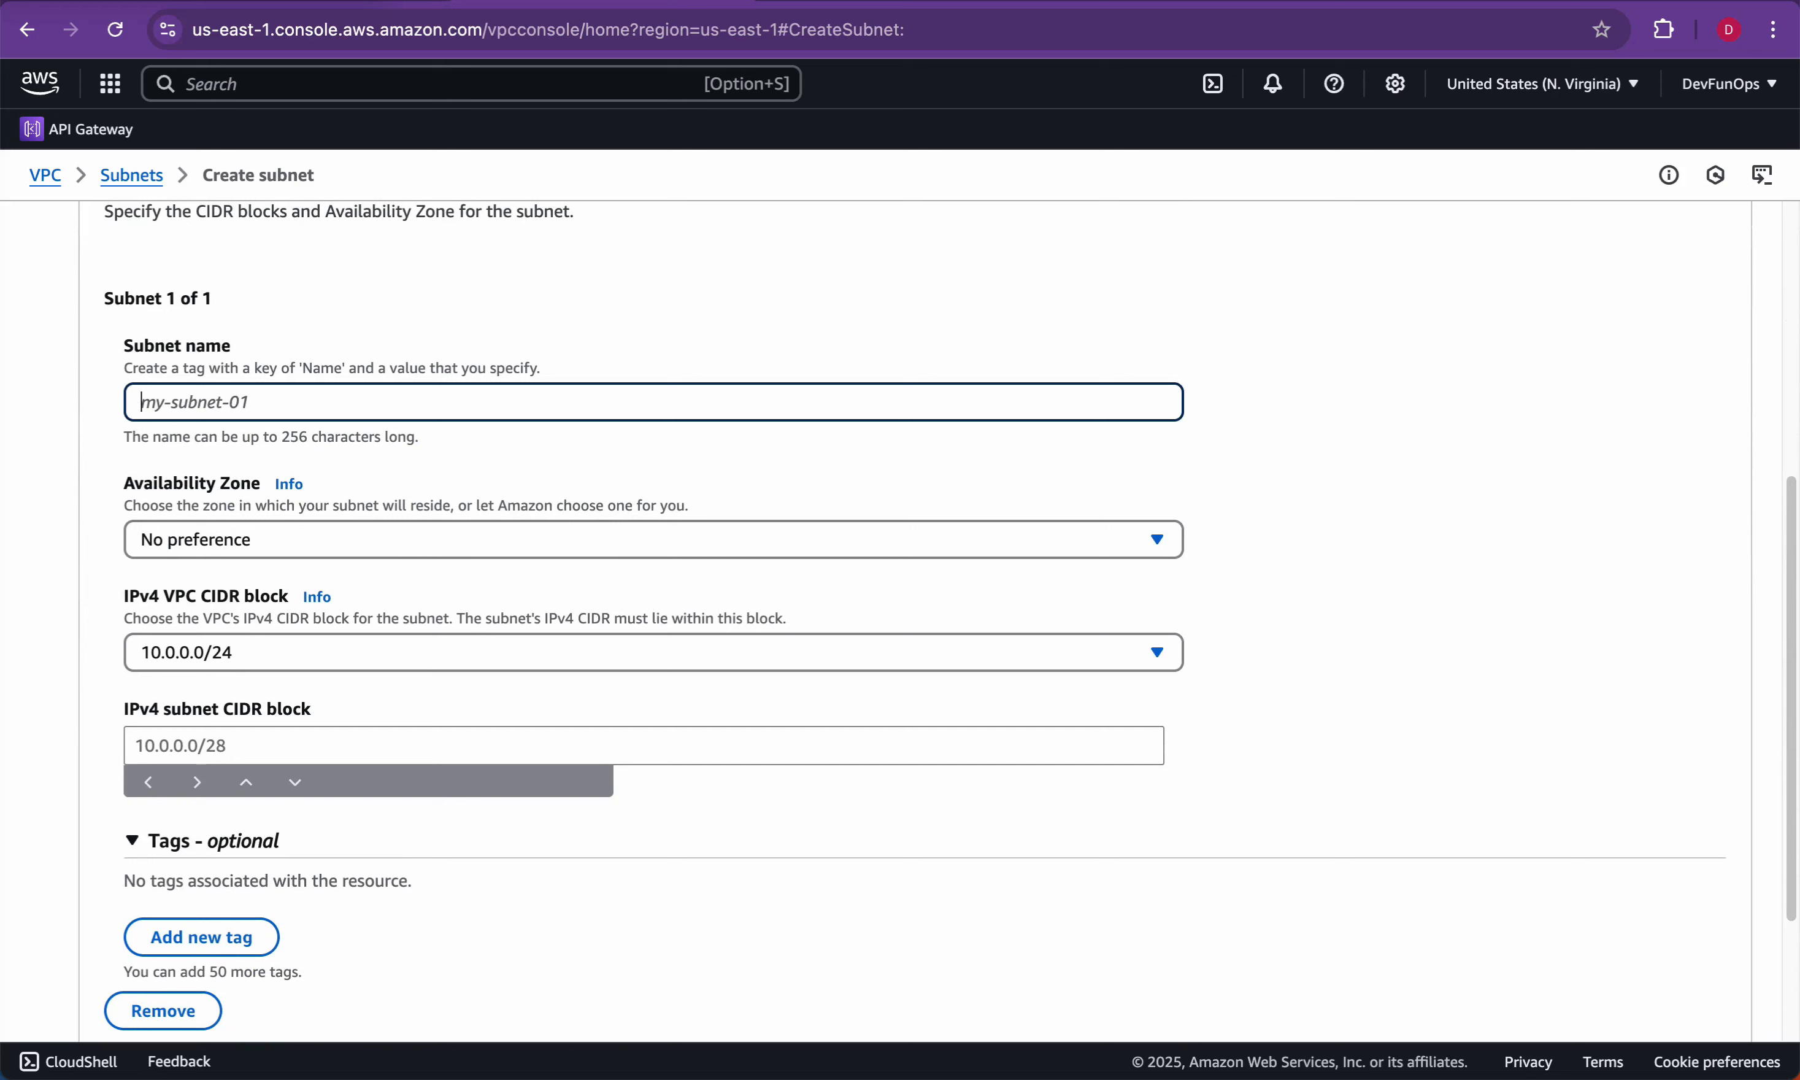
pyautogui.write('digital-heisentech-')
pyautogui.write('public-sub')
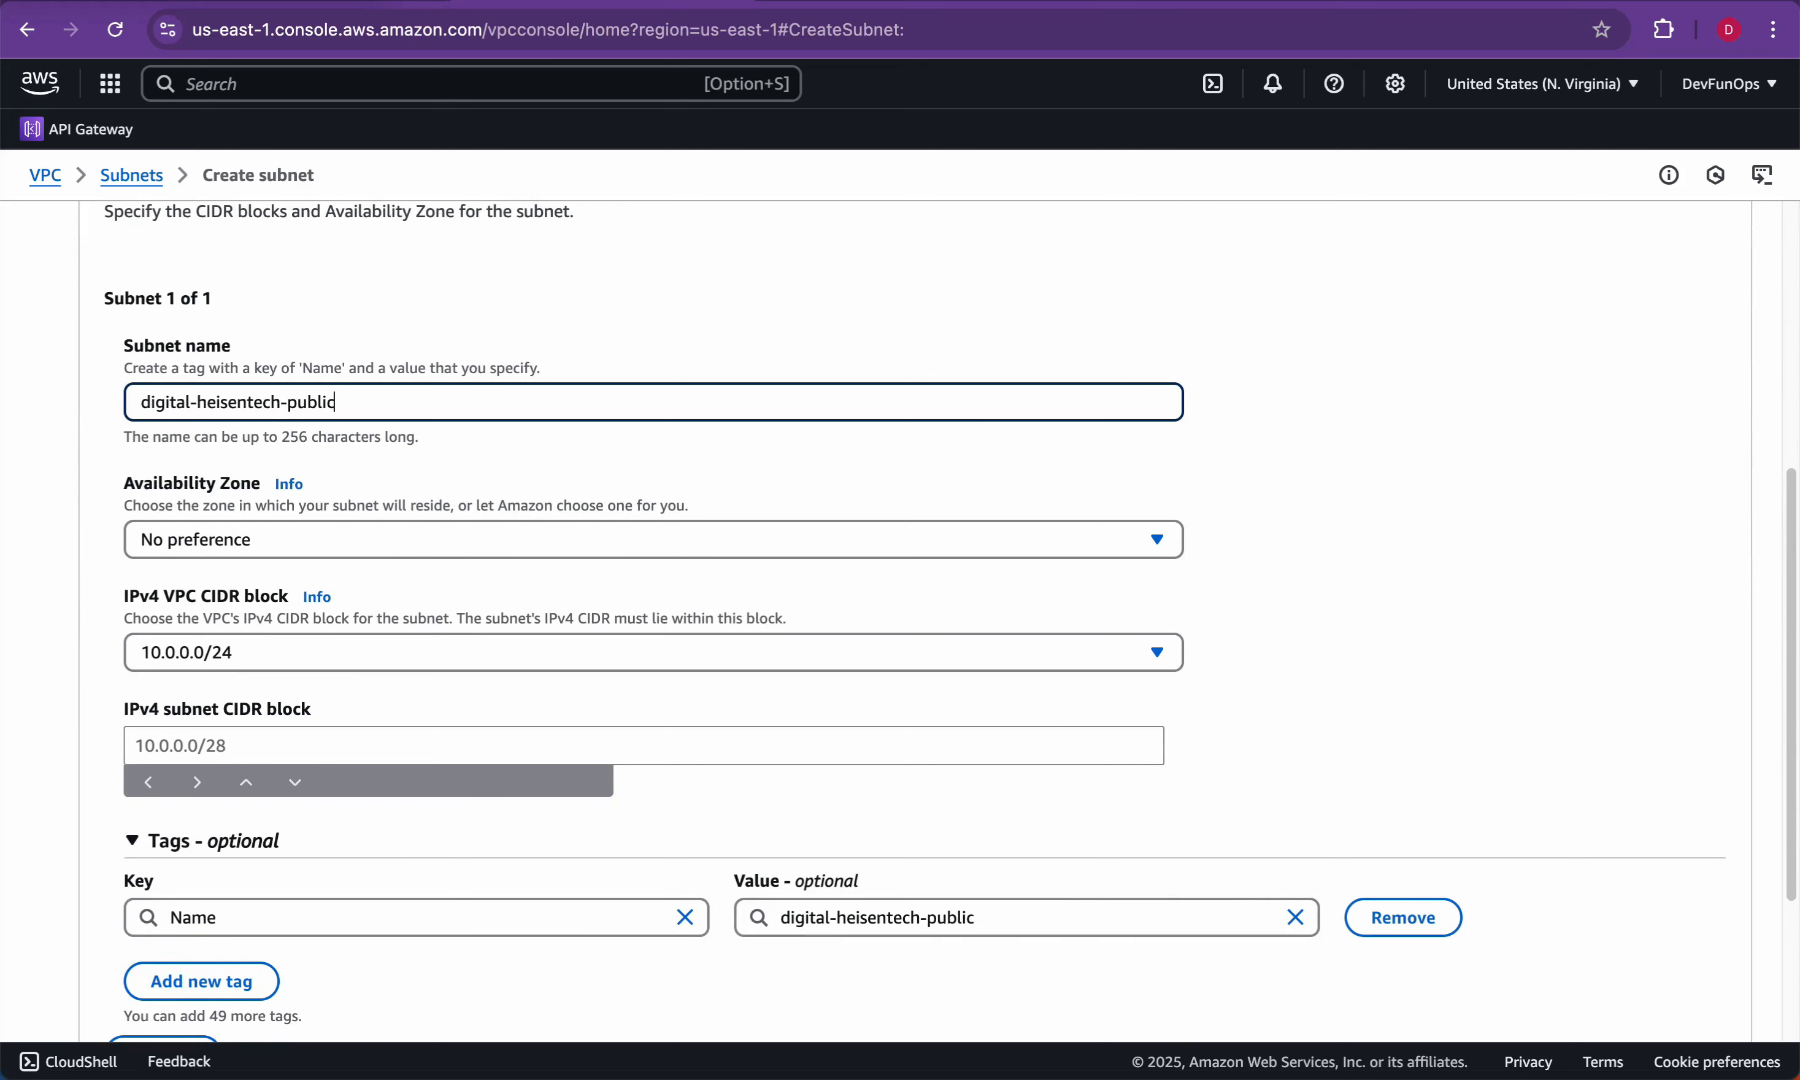
pyautogui.scroll(-1, 654, 539)
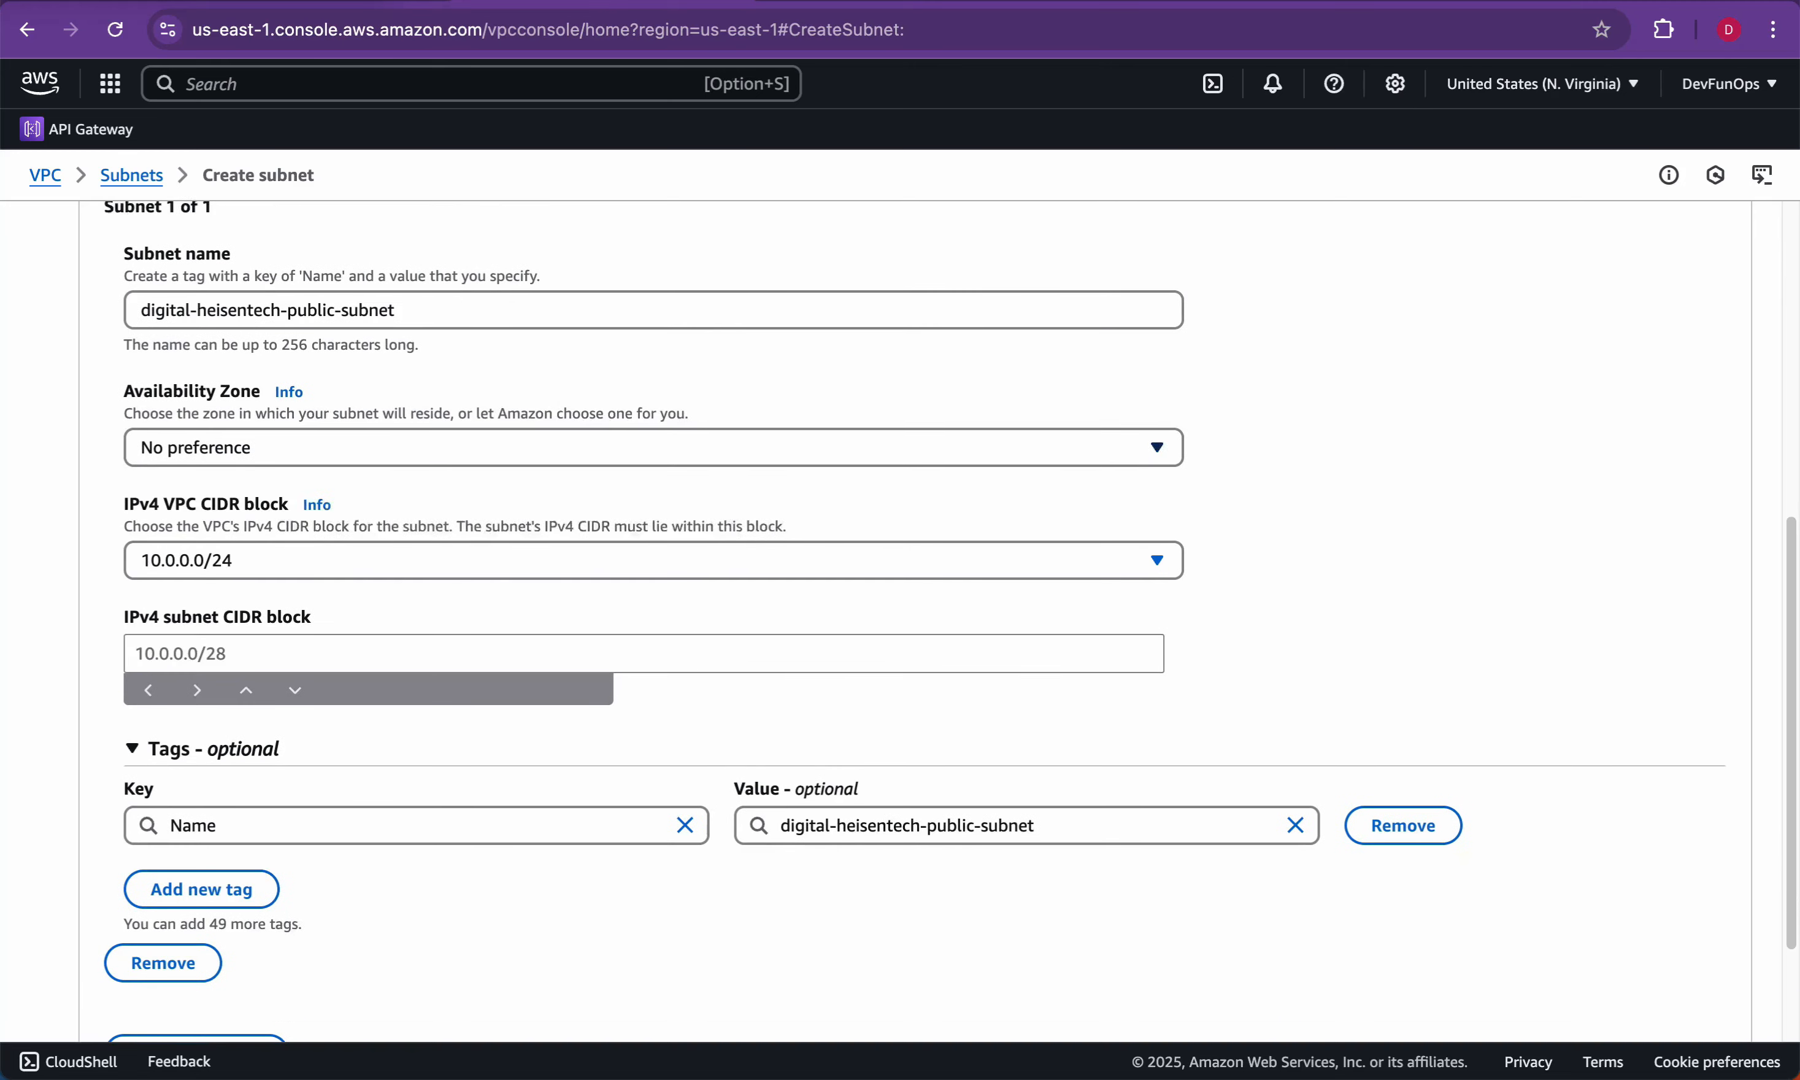
# Step: Set the subnet's Availability Zone to us-east-1a and its IPv4 subnet CIDR block to 10.0.0.0/28
pyautogui.click(654, 439)
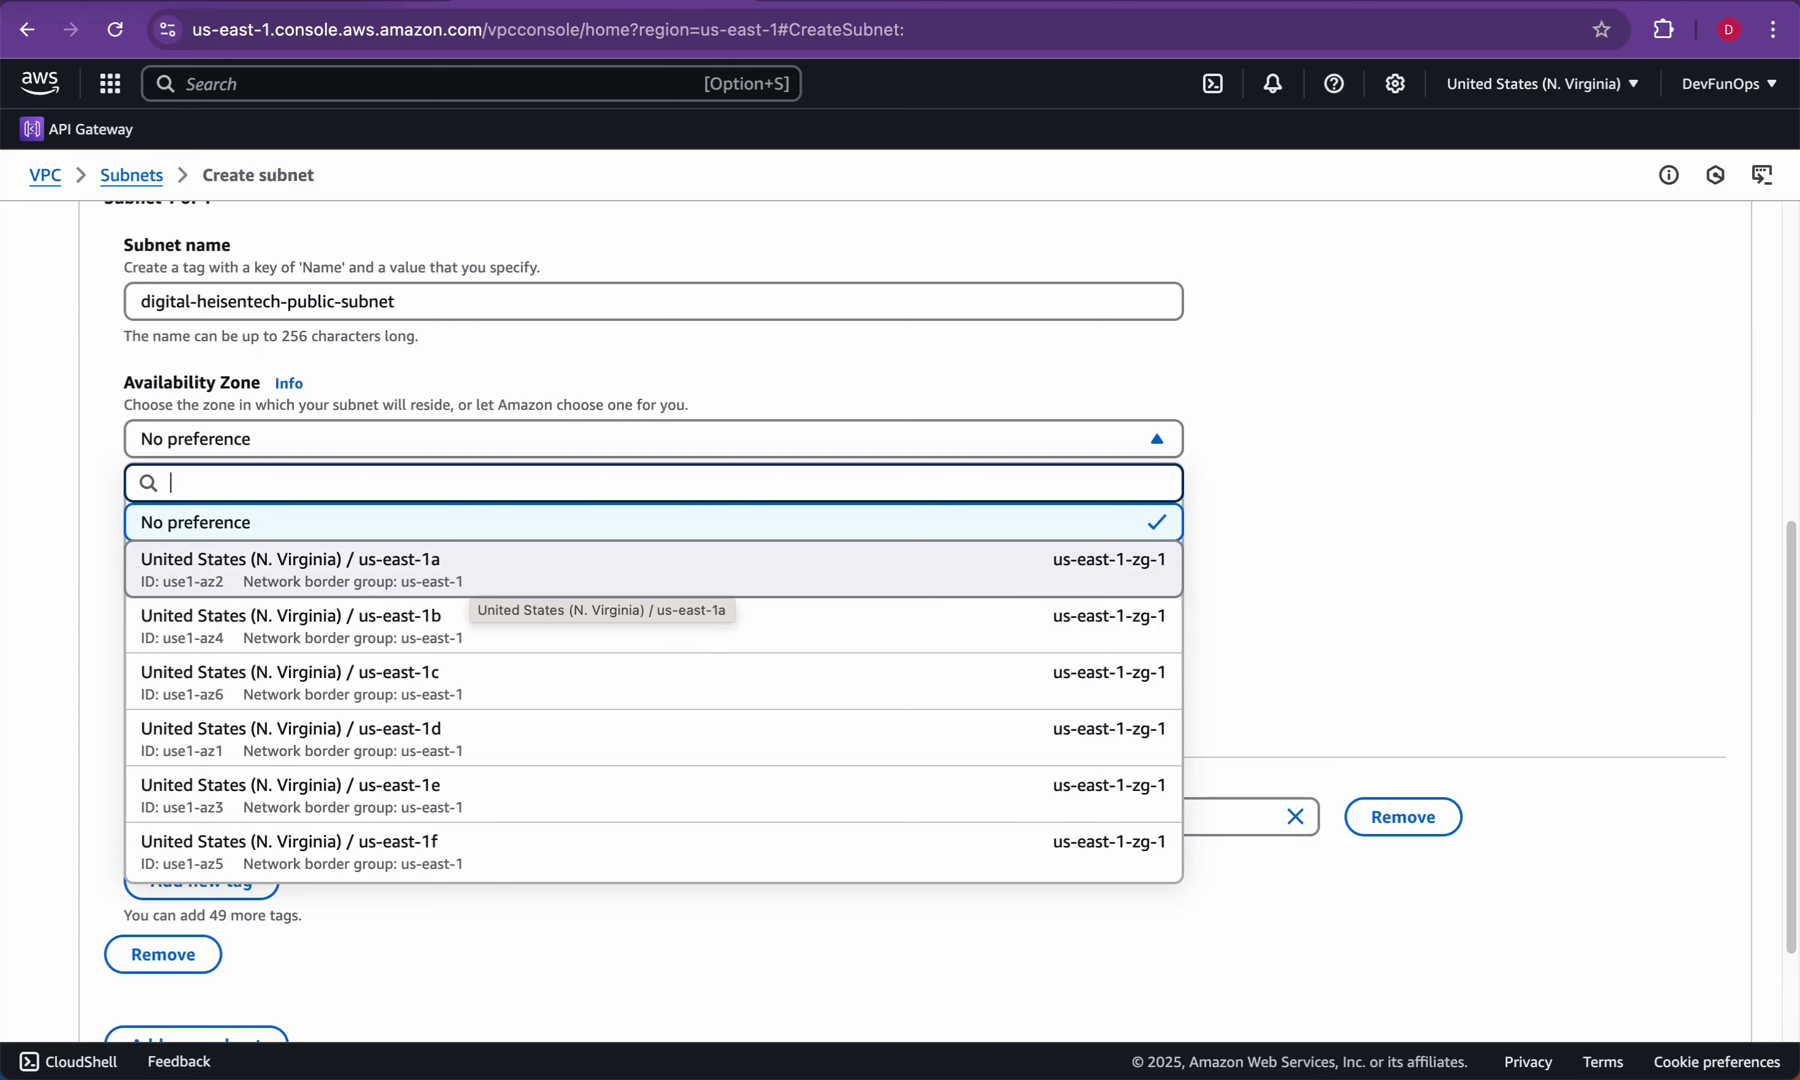
pyautogui.click(511, 578)
pyautogui.click(512, 645)
pyautogui.write('10.0.0.0/28')
pyautogui.scroll(-1, 678, 556)
pyautogui.moveTo(141, 477); pyautogui.dragTo(234, 478)
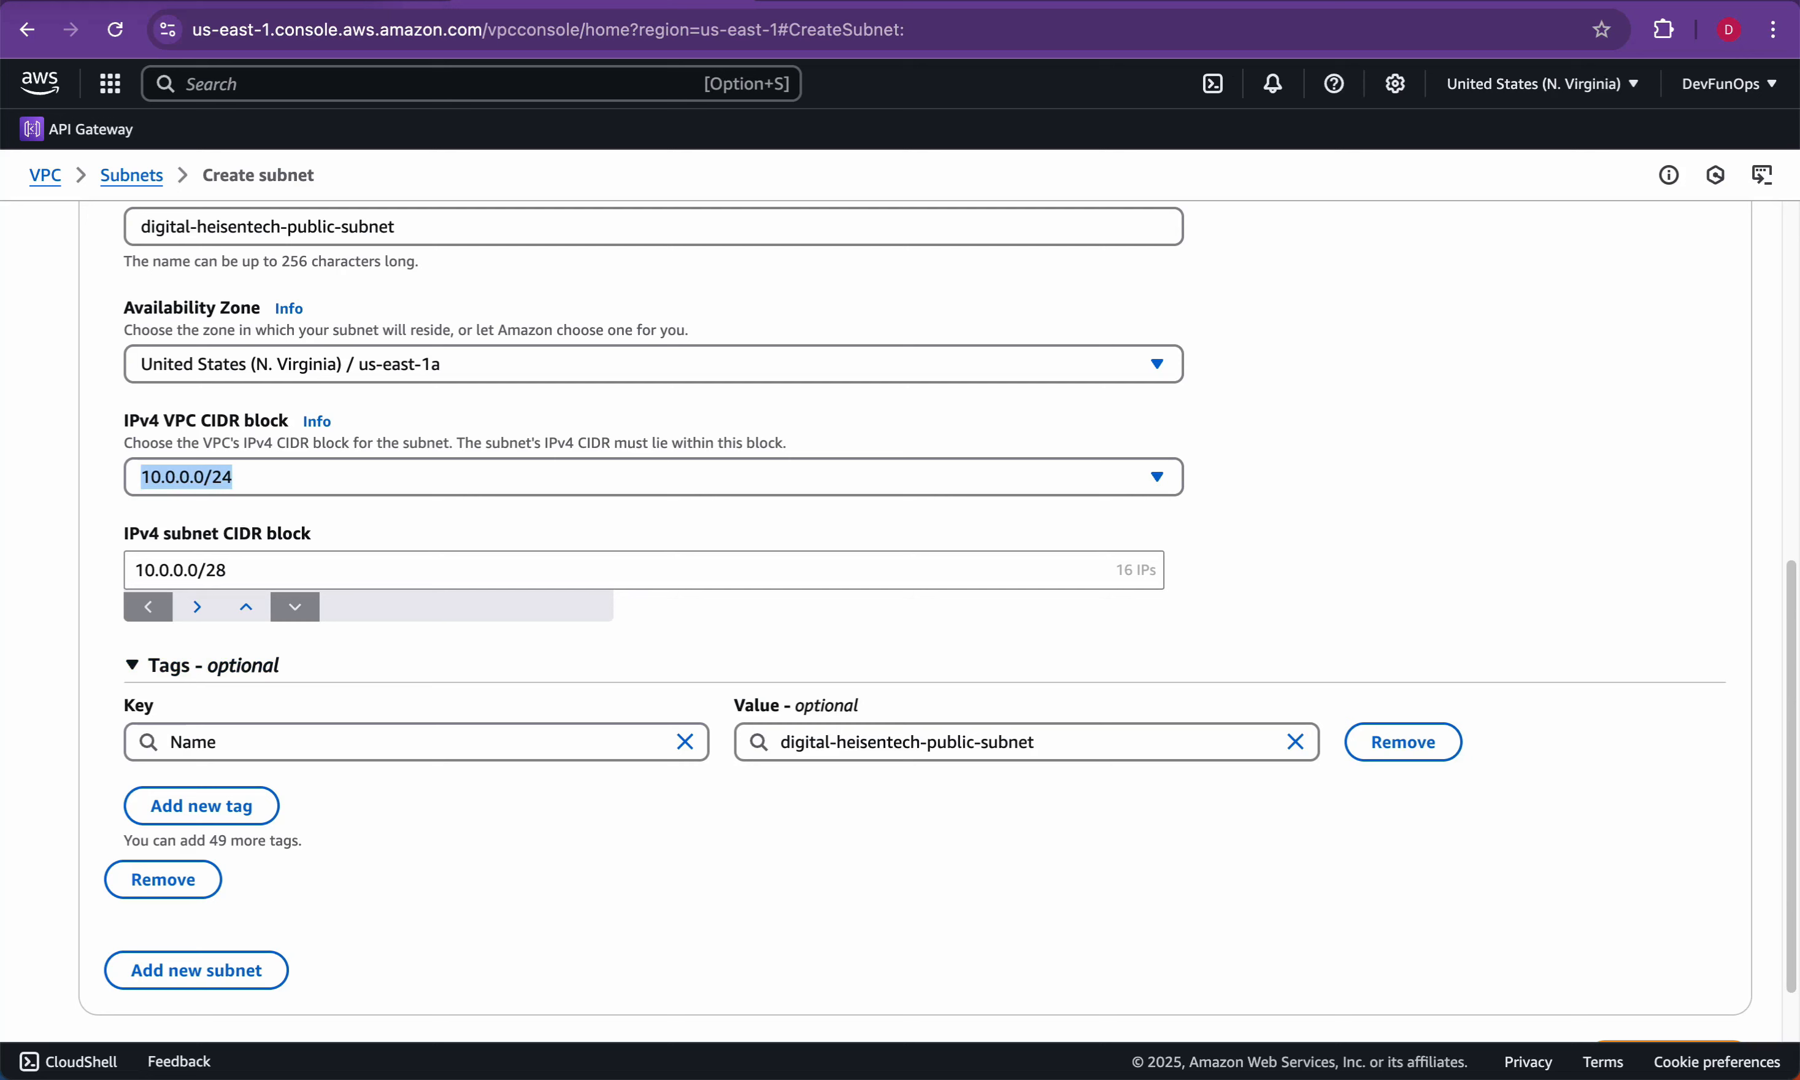
pyautogui.click(351, 514)
pyautogui.moveTo(229, 570); pyautogui.dragTo(134, 570)
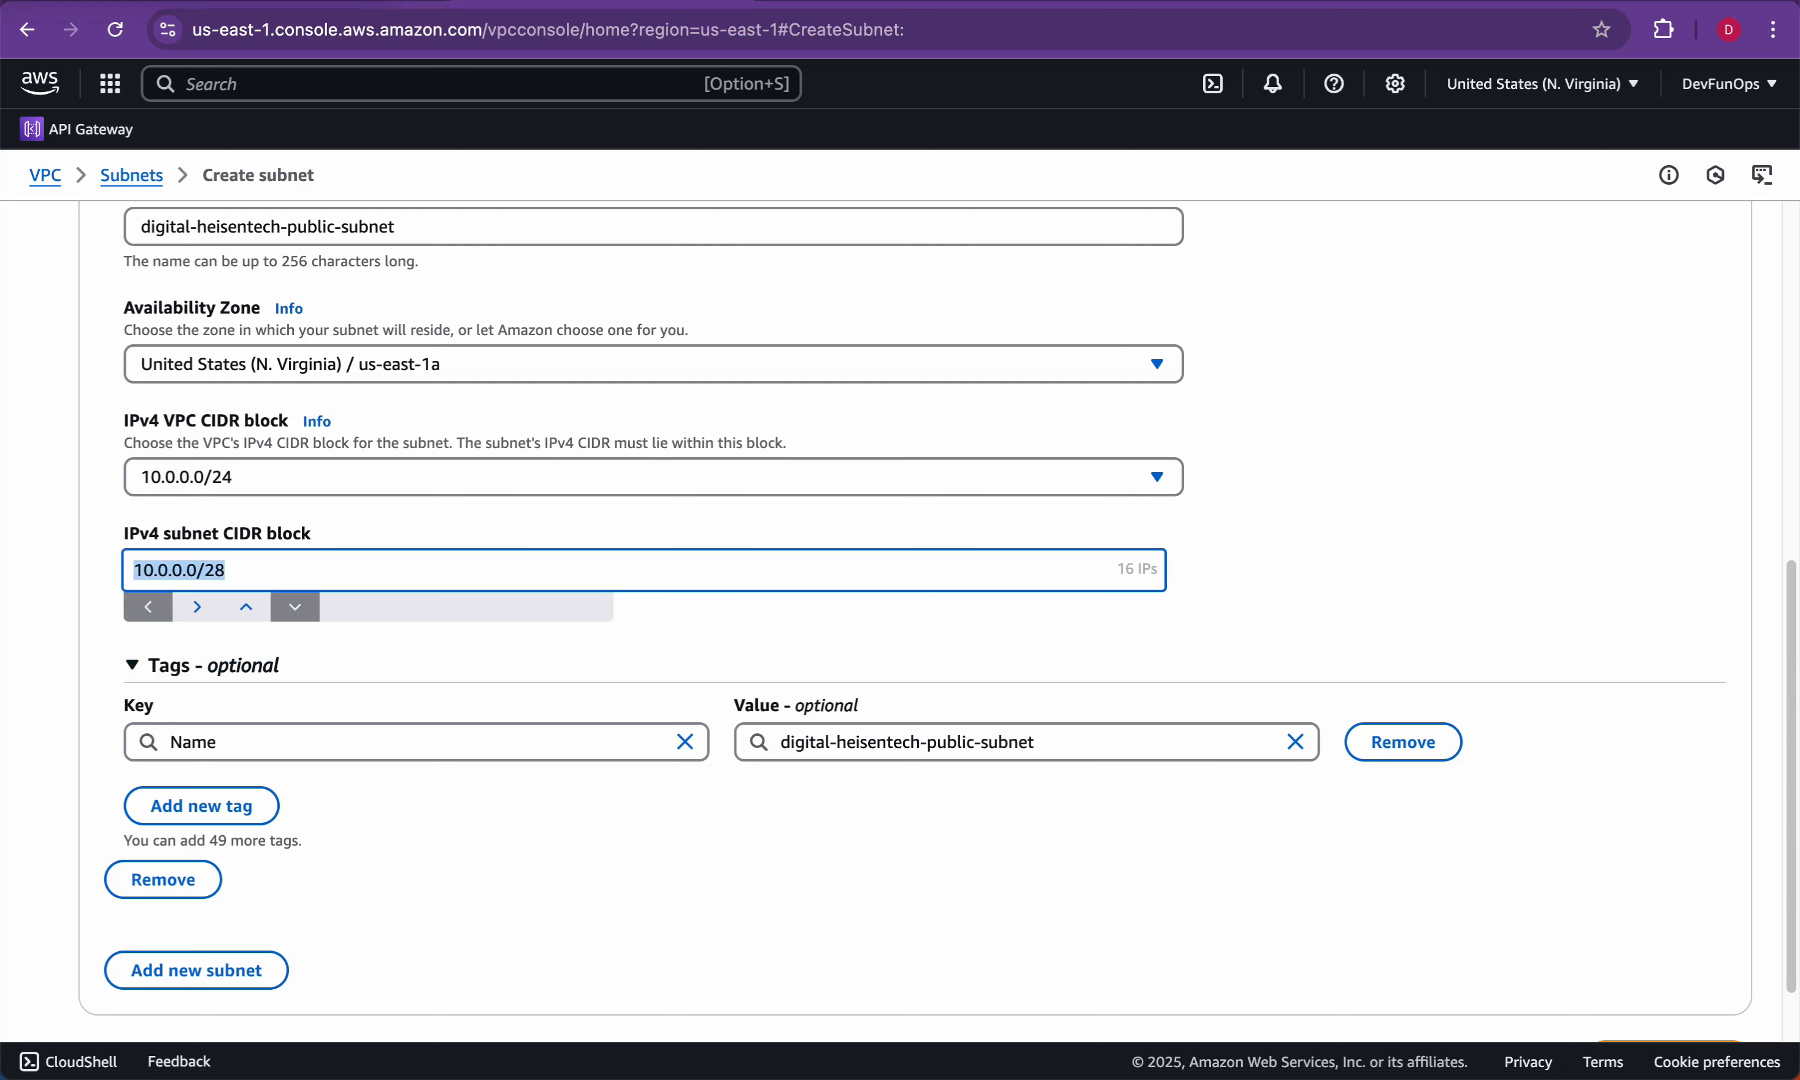
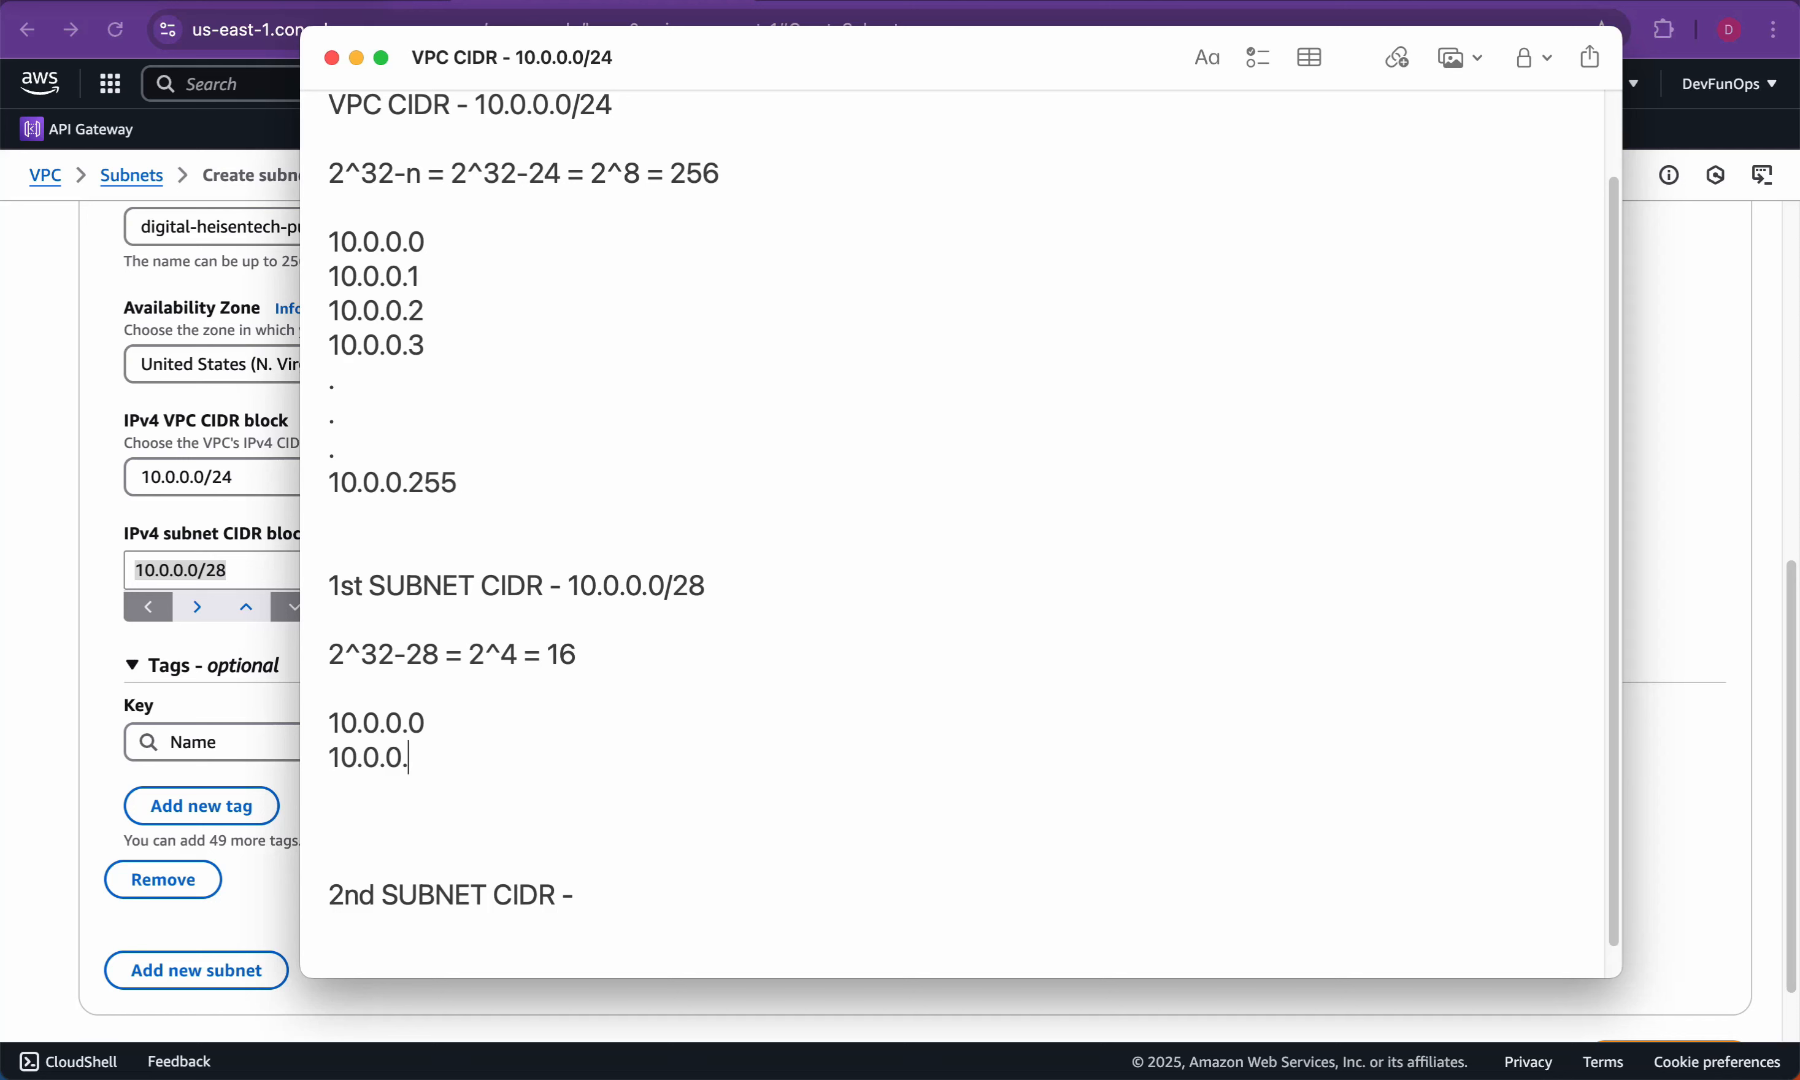
# Step: In the Notes CIDR calculation, extend the first subnet's address list with 10.0.0.1 and 10.0.0.2
pyautogui.press('Return')
pyautogui.write('10.0.0.0')
pyautogui.press('BackSpace')
pyautogui.write('2')
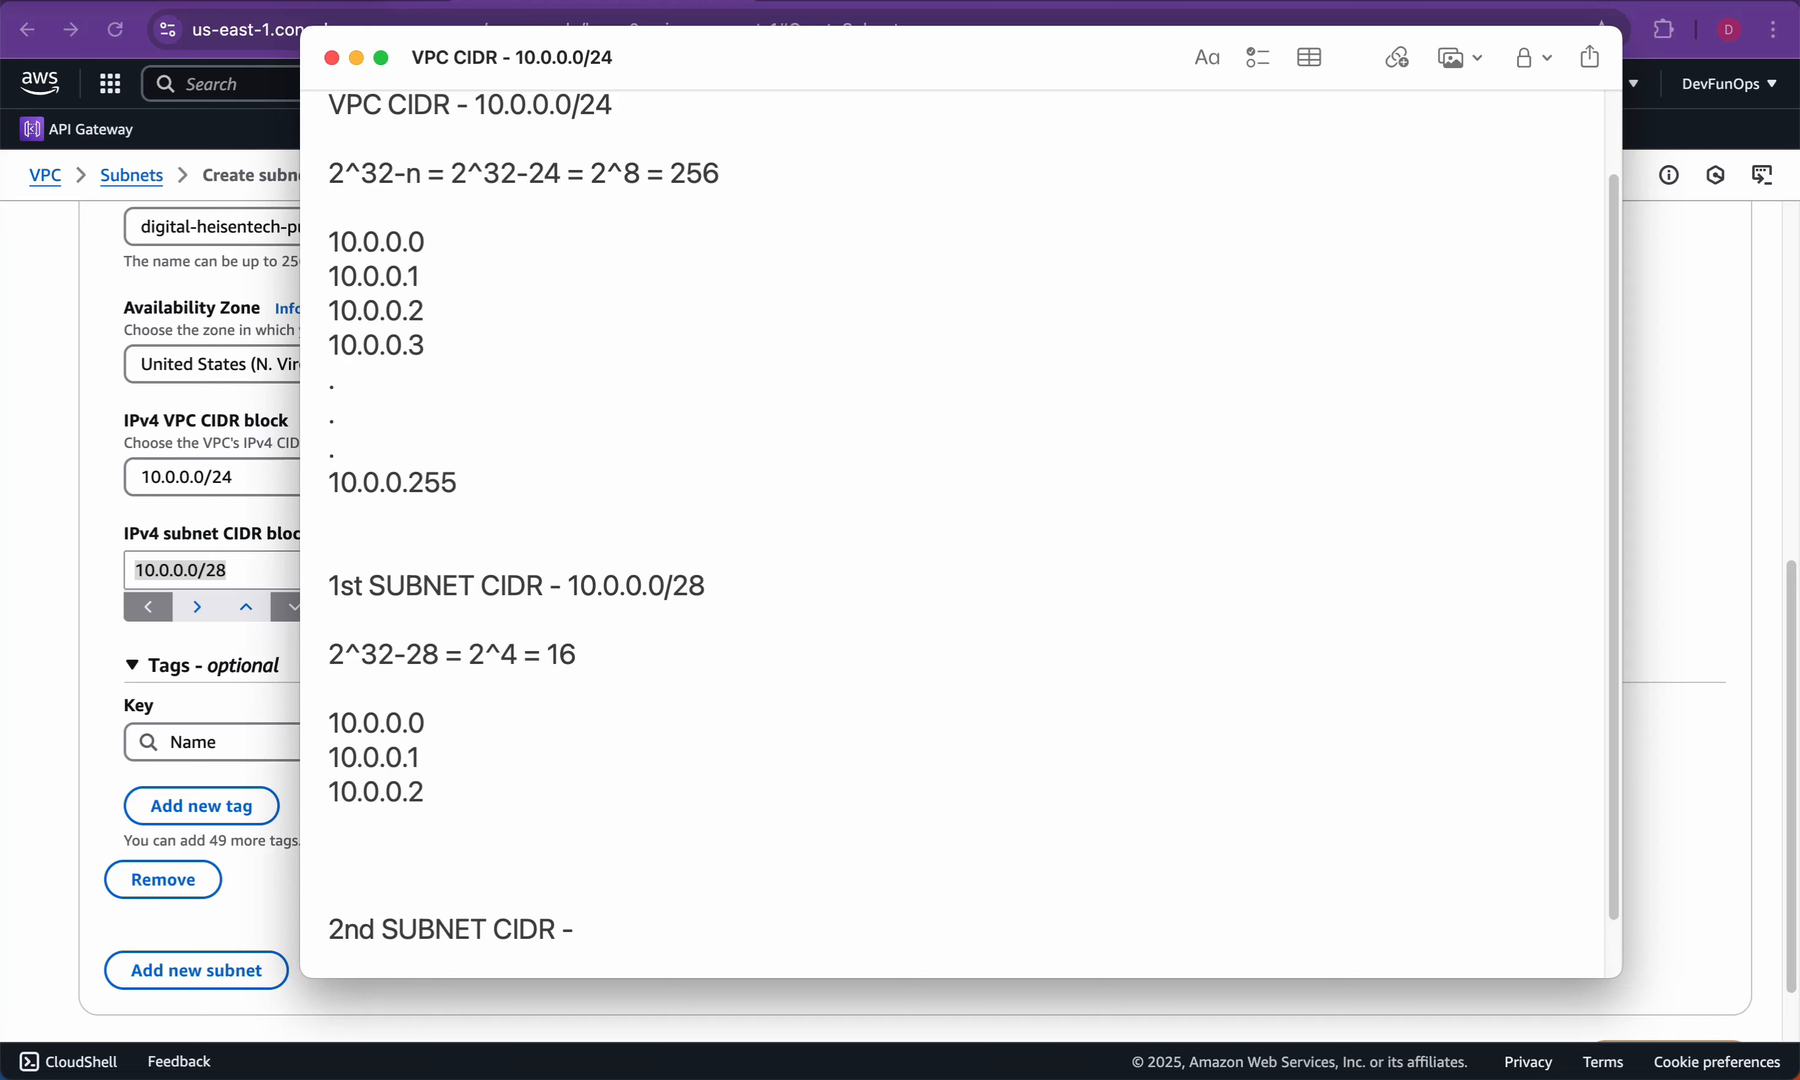
# Step: Add two dotted continuation lines and the last address 10.0.0.15 to the first subnet's list
pyautogui.press('Return')
pyautogui.write('.')
pyautogui.press('Return')
pyautogui.write('.')
pyautogui.press('Return')
pyautogui.doubleClick(561, 655)
pyautogui.click(337, 860)
pyautogui.press('Down')
pyautogui.write('10.0.0.0')
pyautogui.press('BackSpace')
pyautogui.write('15')
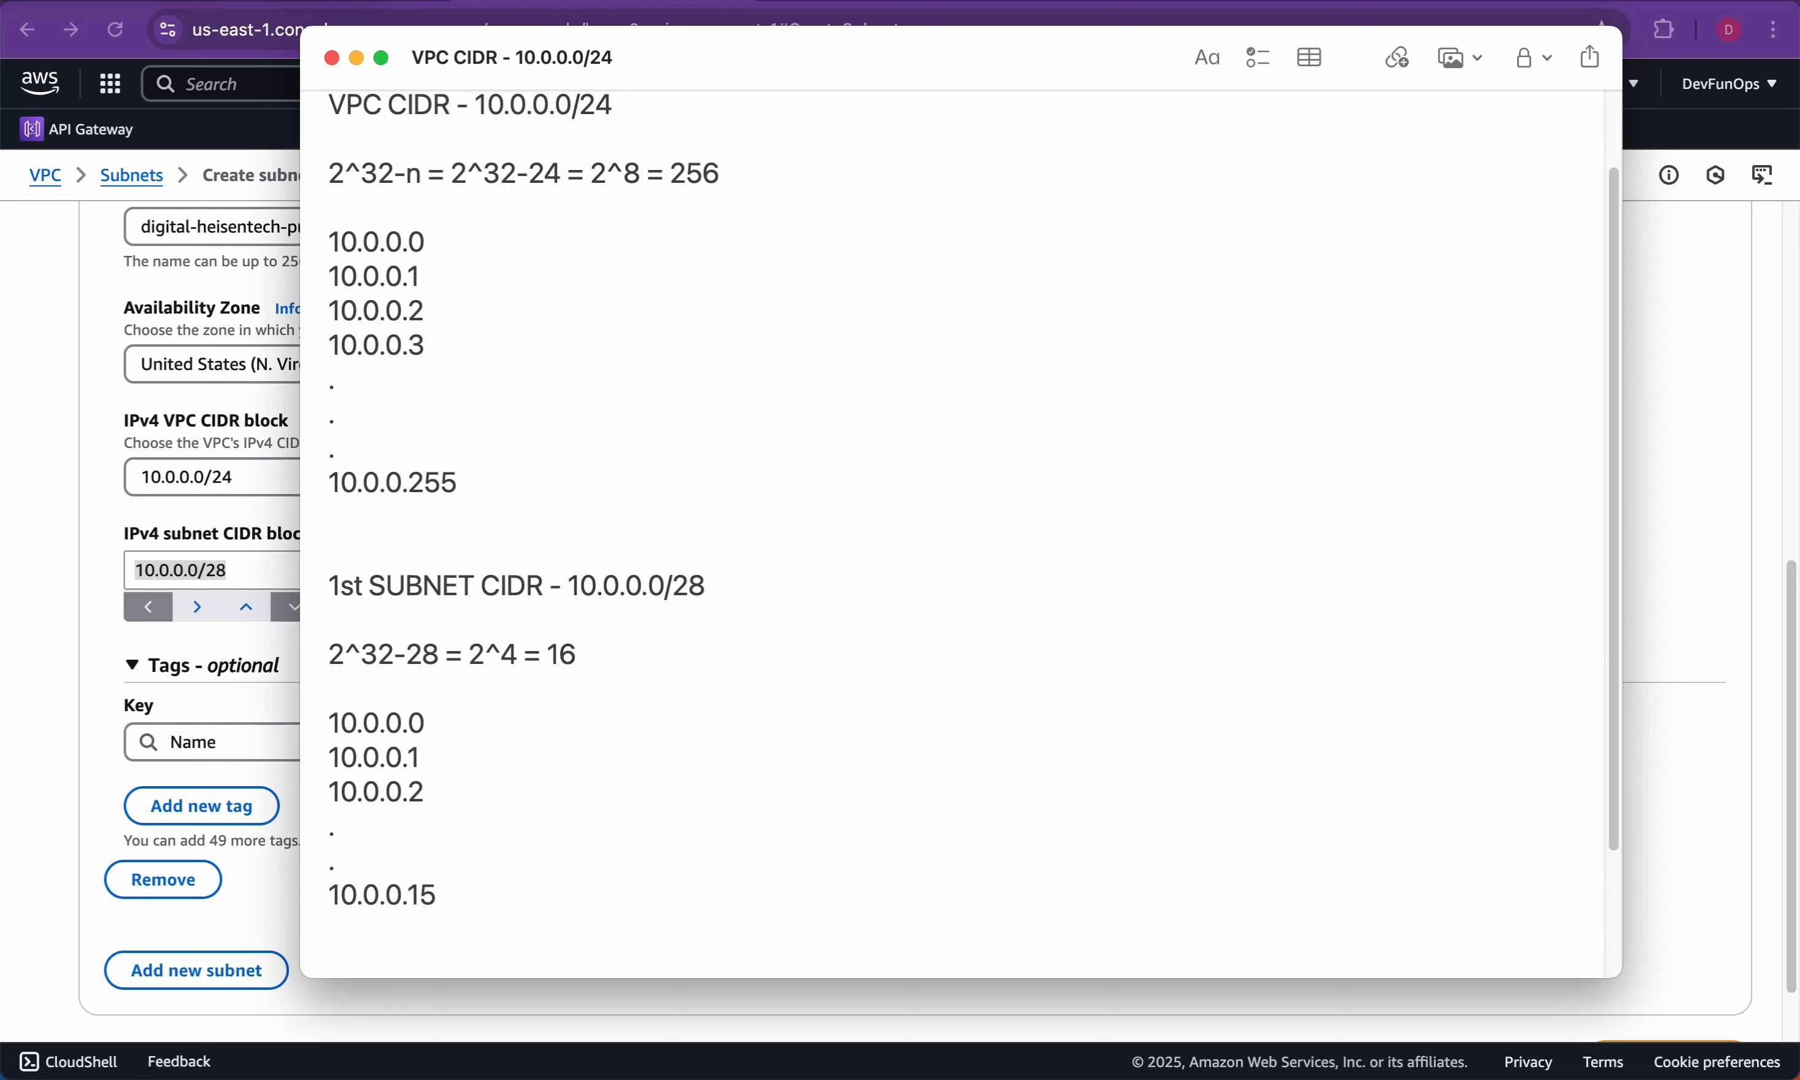
# Step: Highlight the 1st SUBNET CIDR heading and review its address range from 10.0.0.0 to 10.0.0.15
pyautogui.moveTo(409, 723); pyautogui.dragTo(425, 724)
pyautogui.click(437, 895)
pyautogui.moveTo(437, 896); pyautogui.dragTo(329, 719)
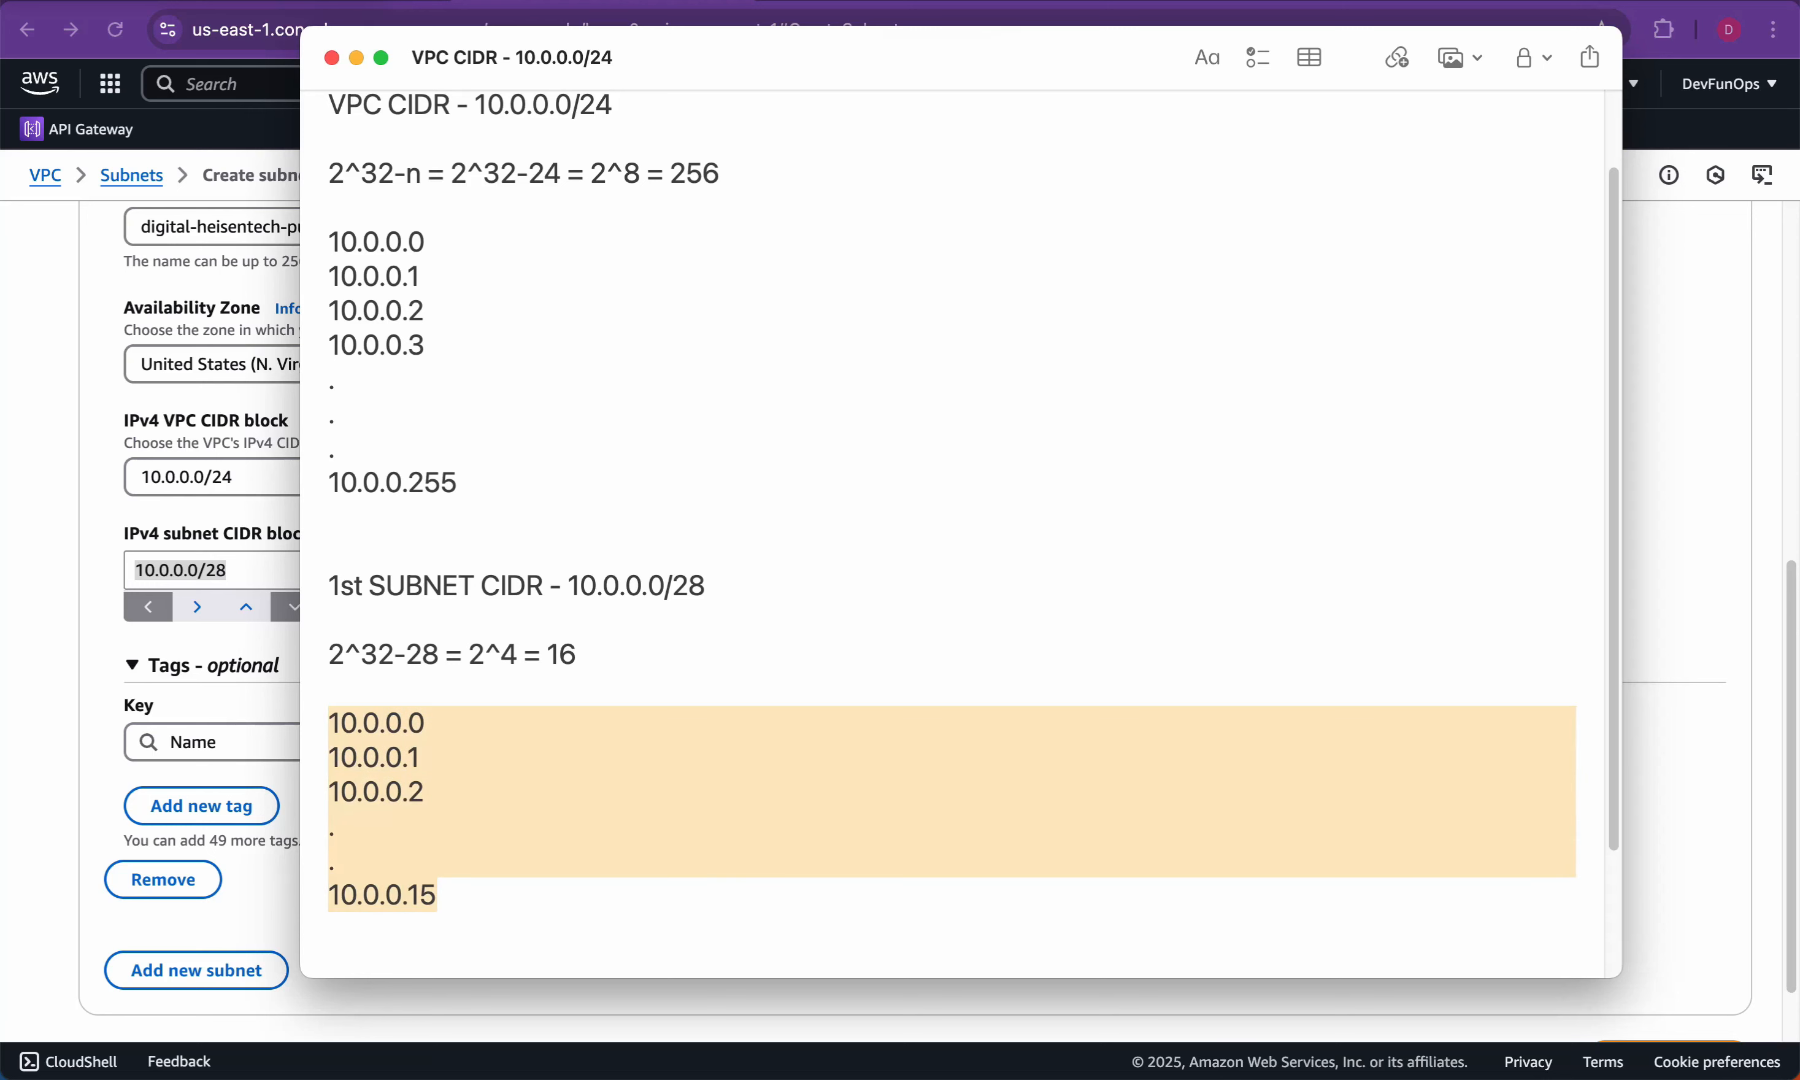
pyautogui.moveTo(329, 585); pyautogui.dragTo(544, 585)
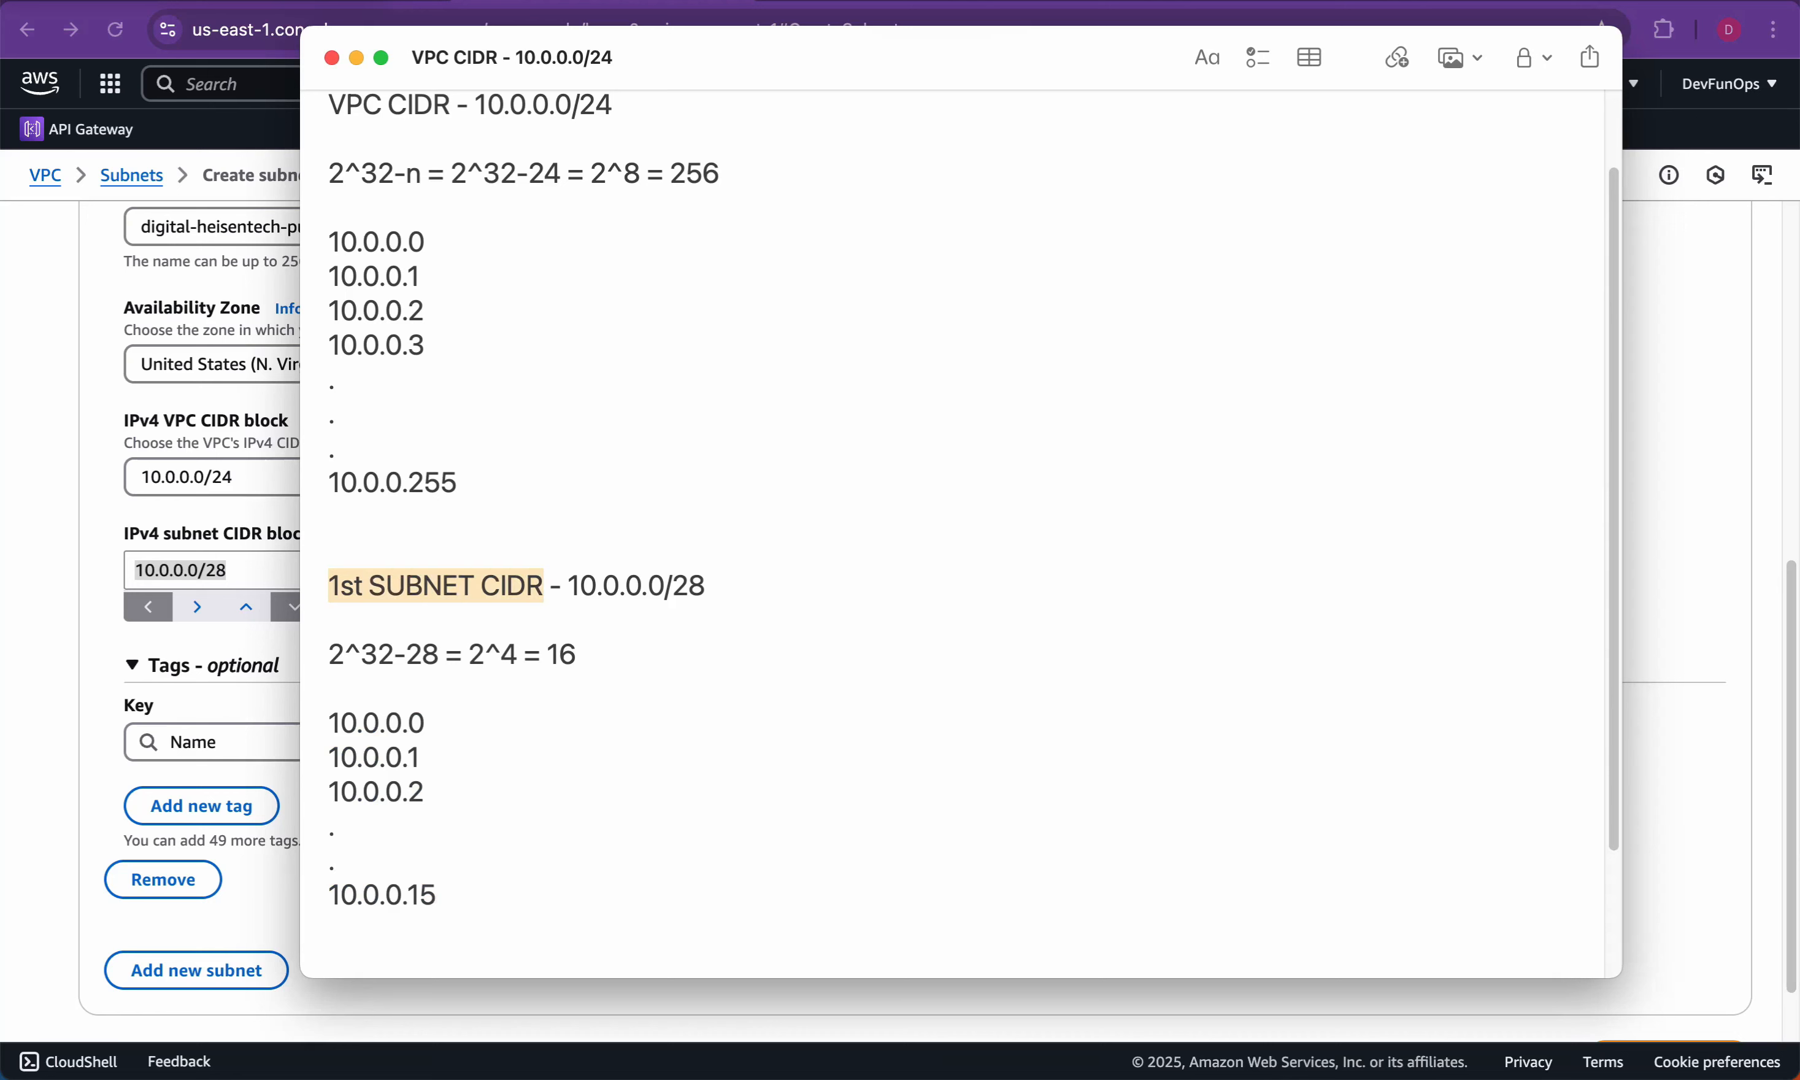
pyautogui.moveTo(437, 895); pyautogui.dragTo(329, 720)
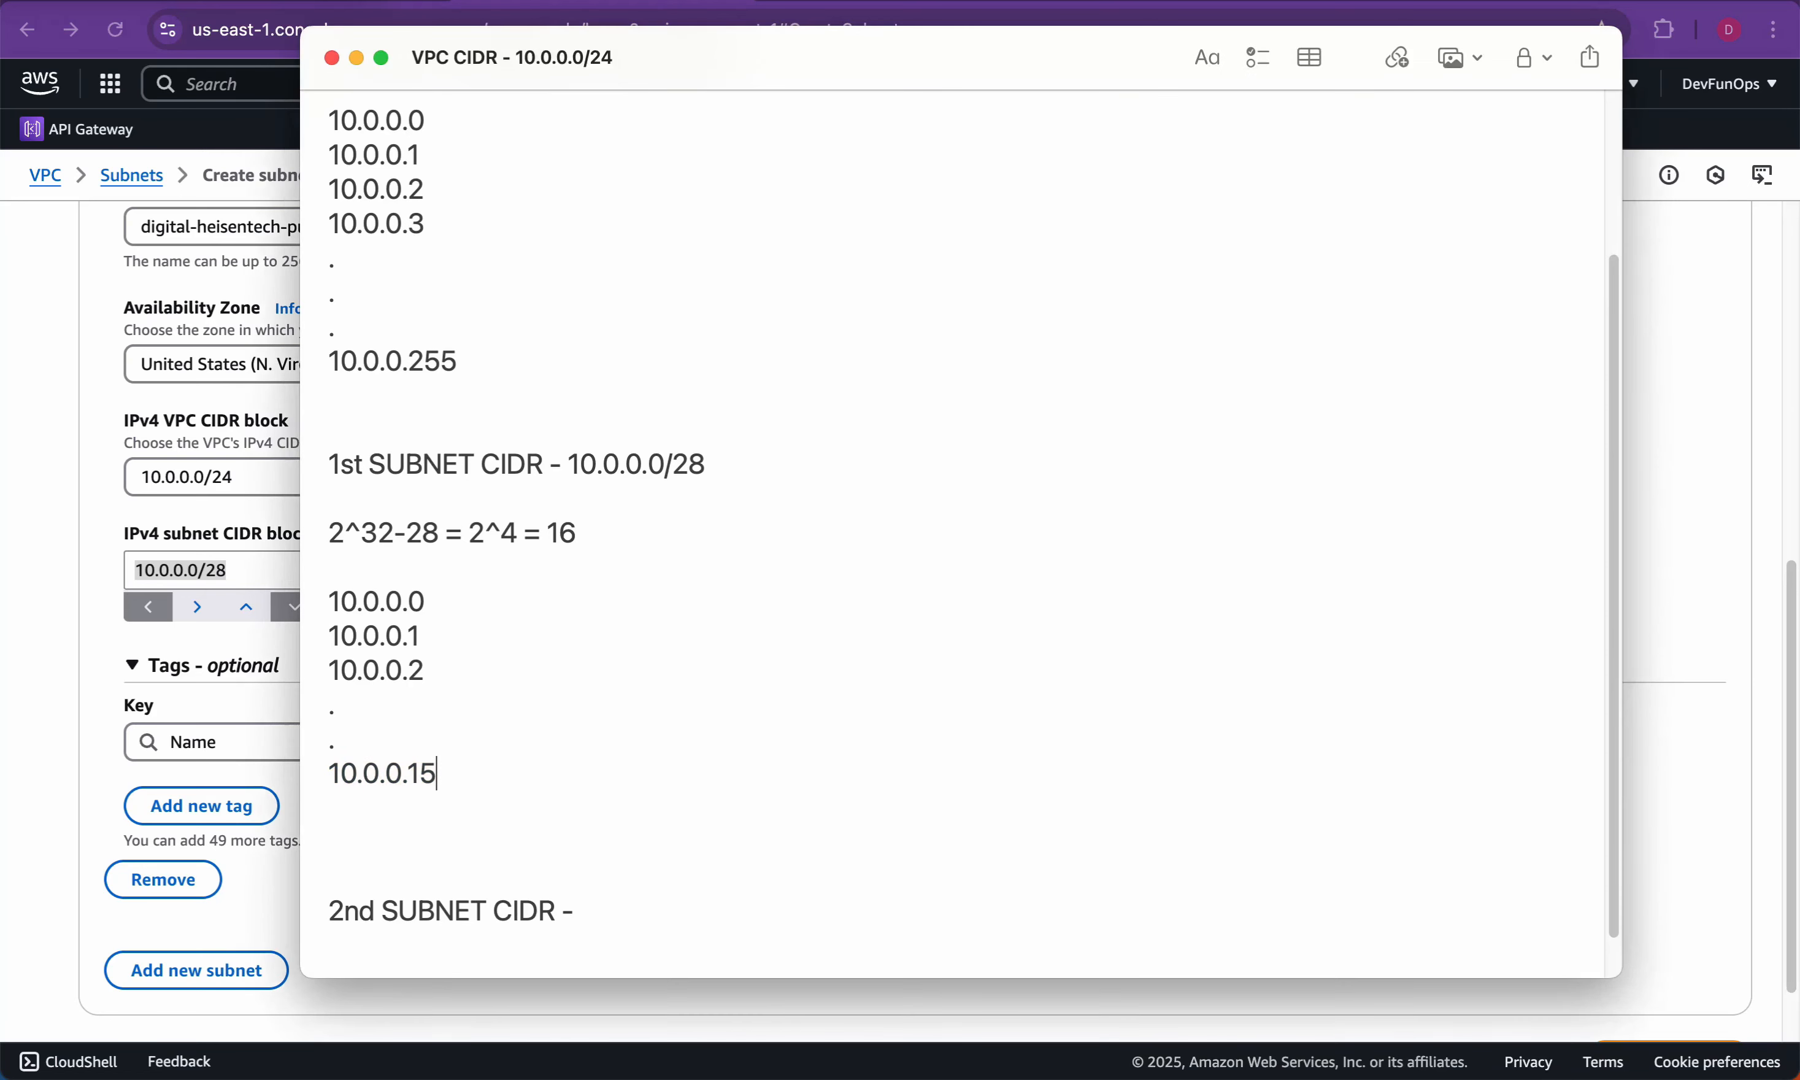
# Step: Return to the AWS console and create the digital-heisentech-public-subnet subnet with the entered settings
pyautogui.press('super+Tab')
pyautogui.click(702, 630)
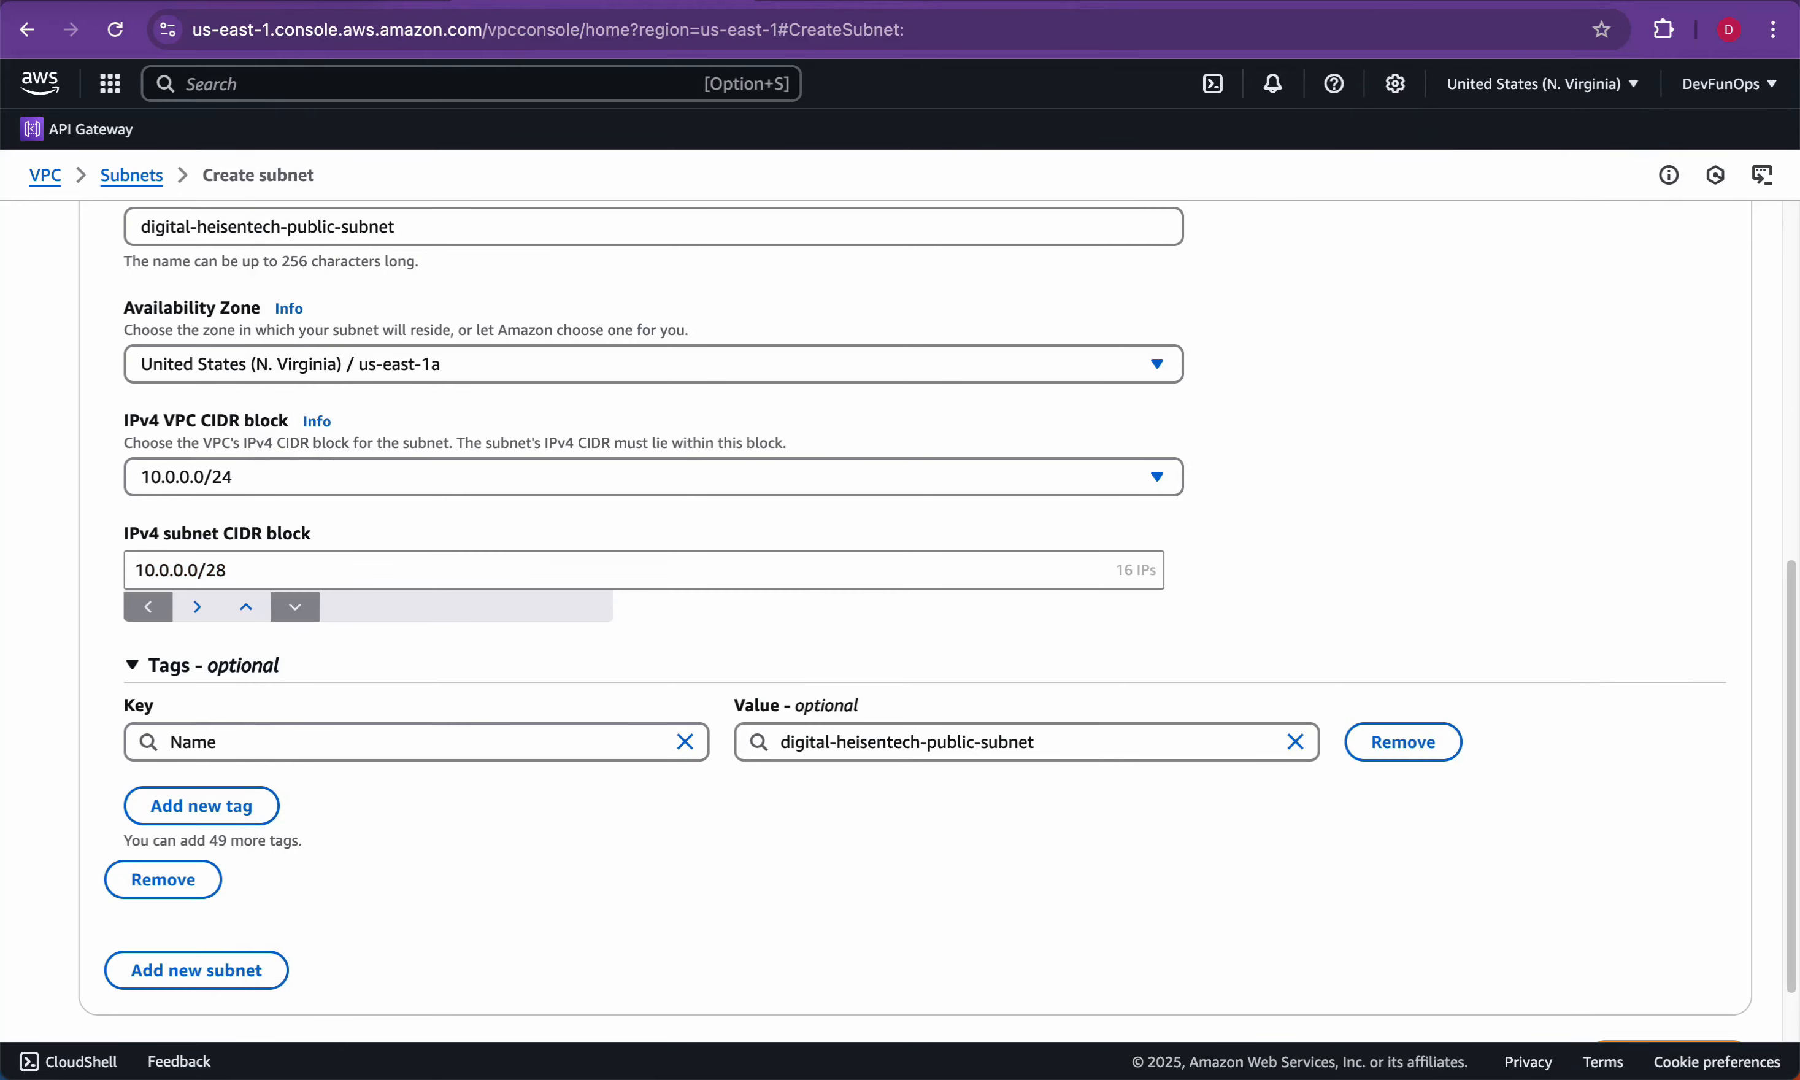
pyautogui.scroll(-2, 702, 630)
pyautogui.click(1669, 973)
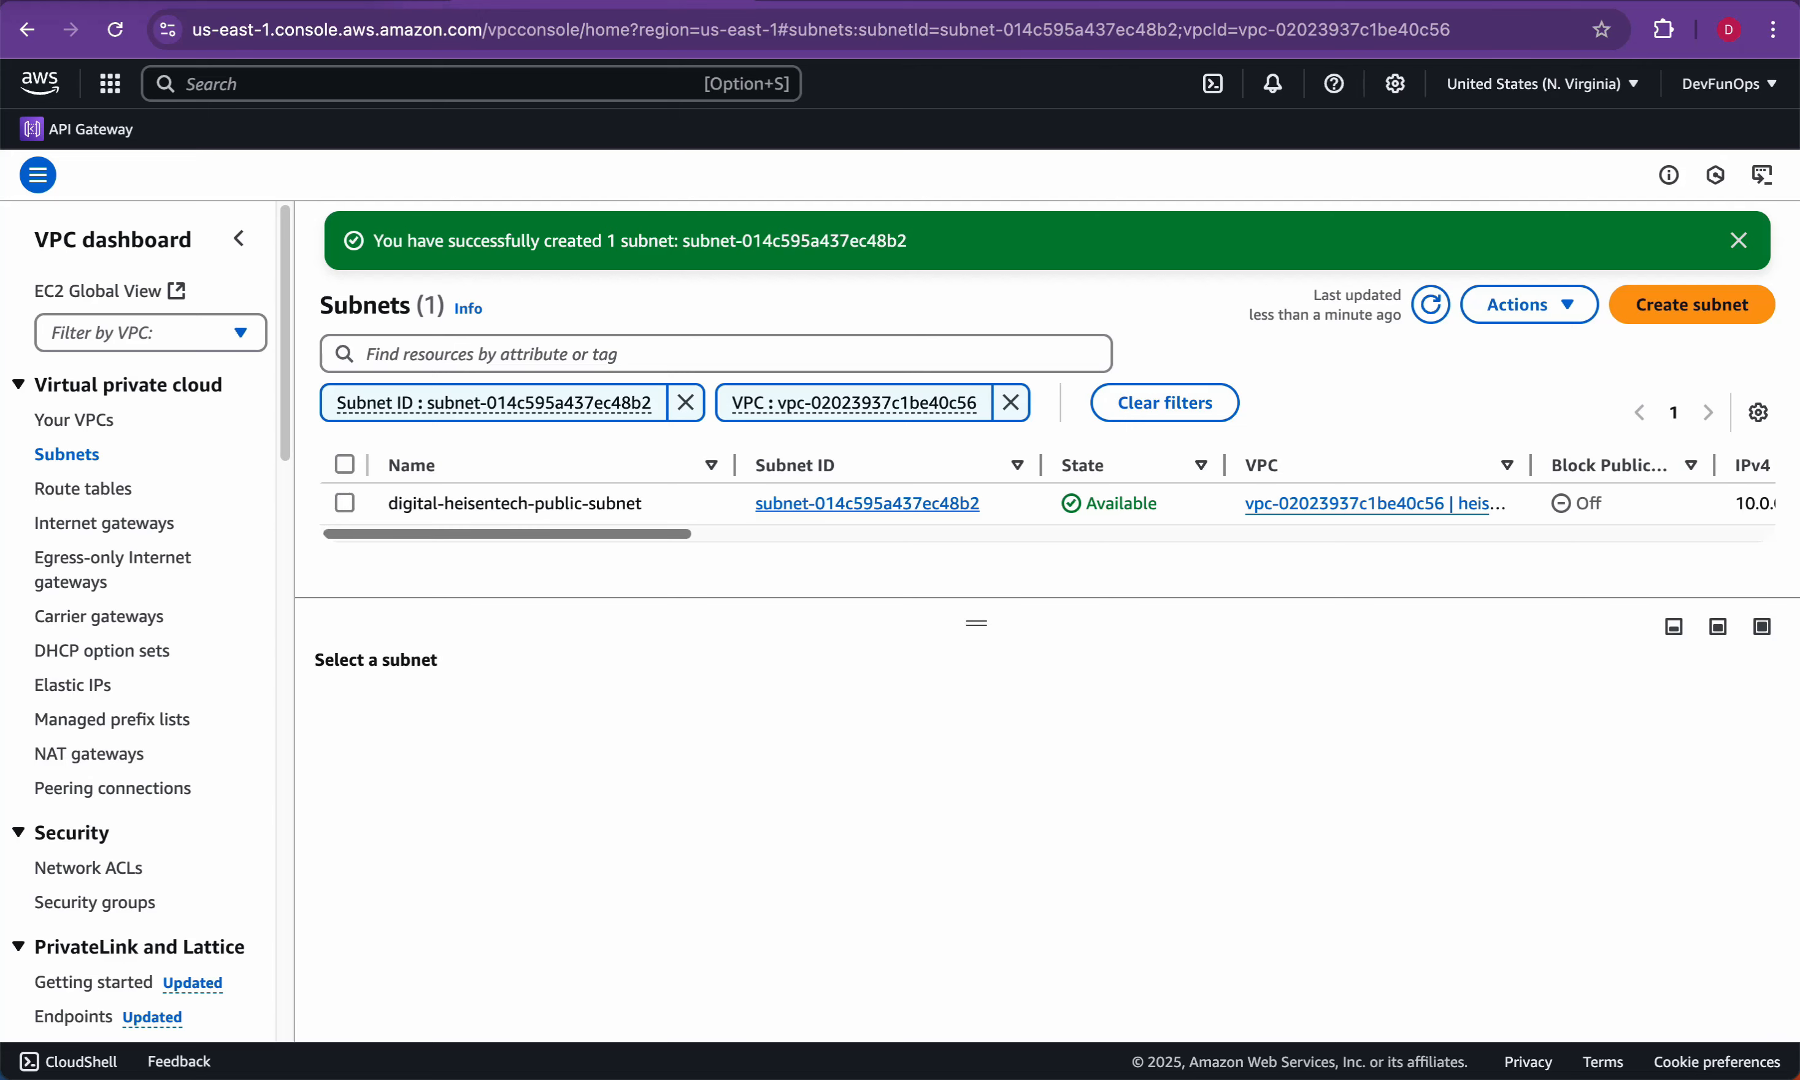
# Step: Examine the new public subnet's IPv4 CIDR, available IPv4 addresses and Availability Zone in the subnets list
pyautogui.hscroll(10, 1045, 502)
pyautogui.moveTo(1003, 503); pyautogui.dragTo(908, 503)
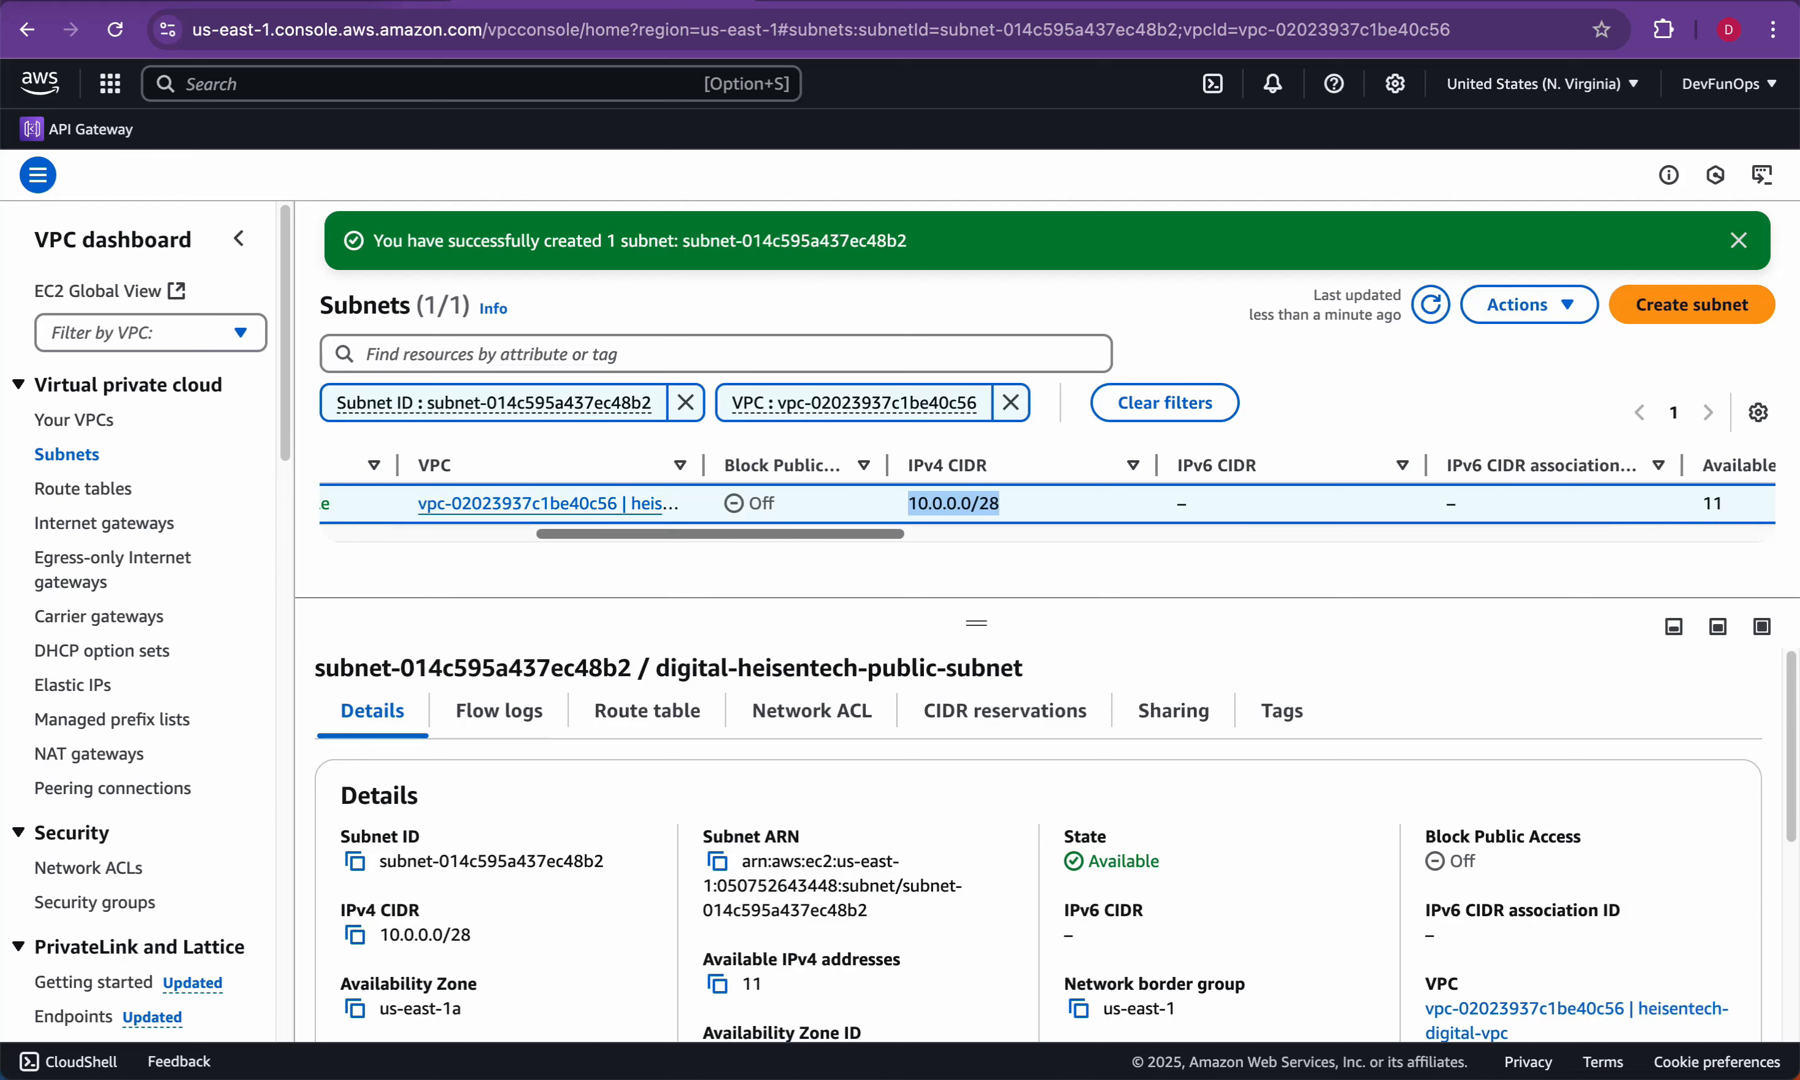
pyautogui.hscroll(8, 1045, 503)
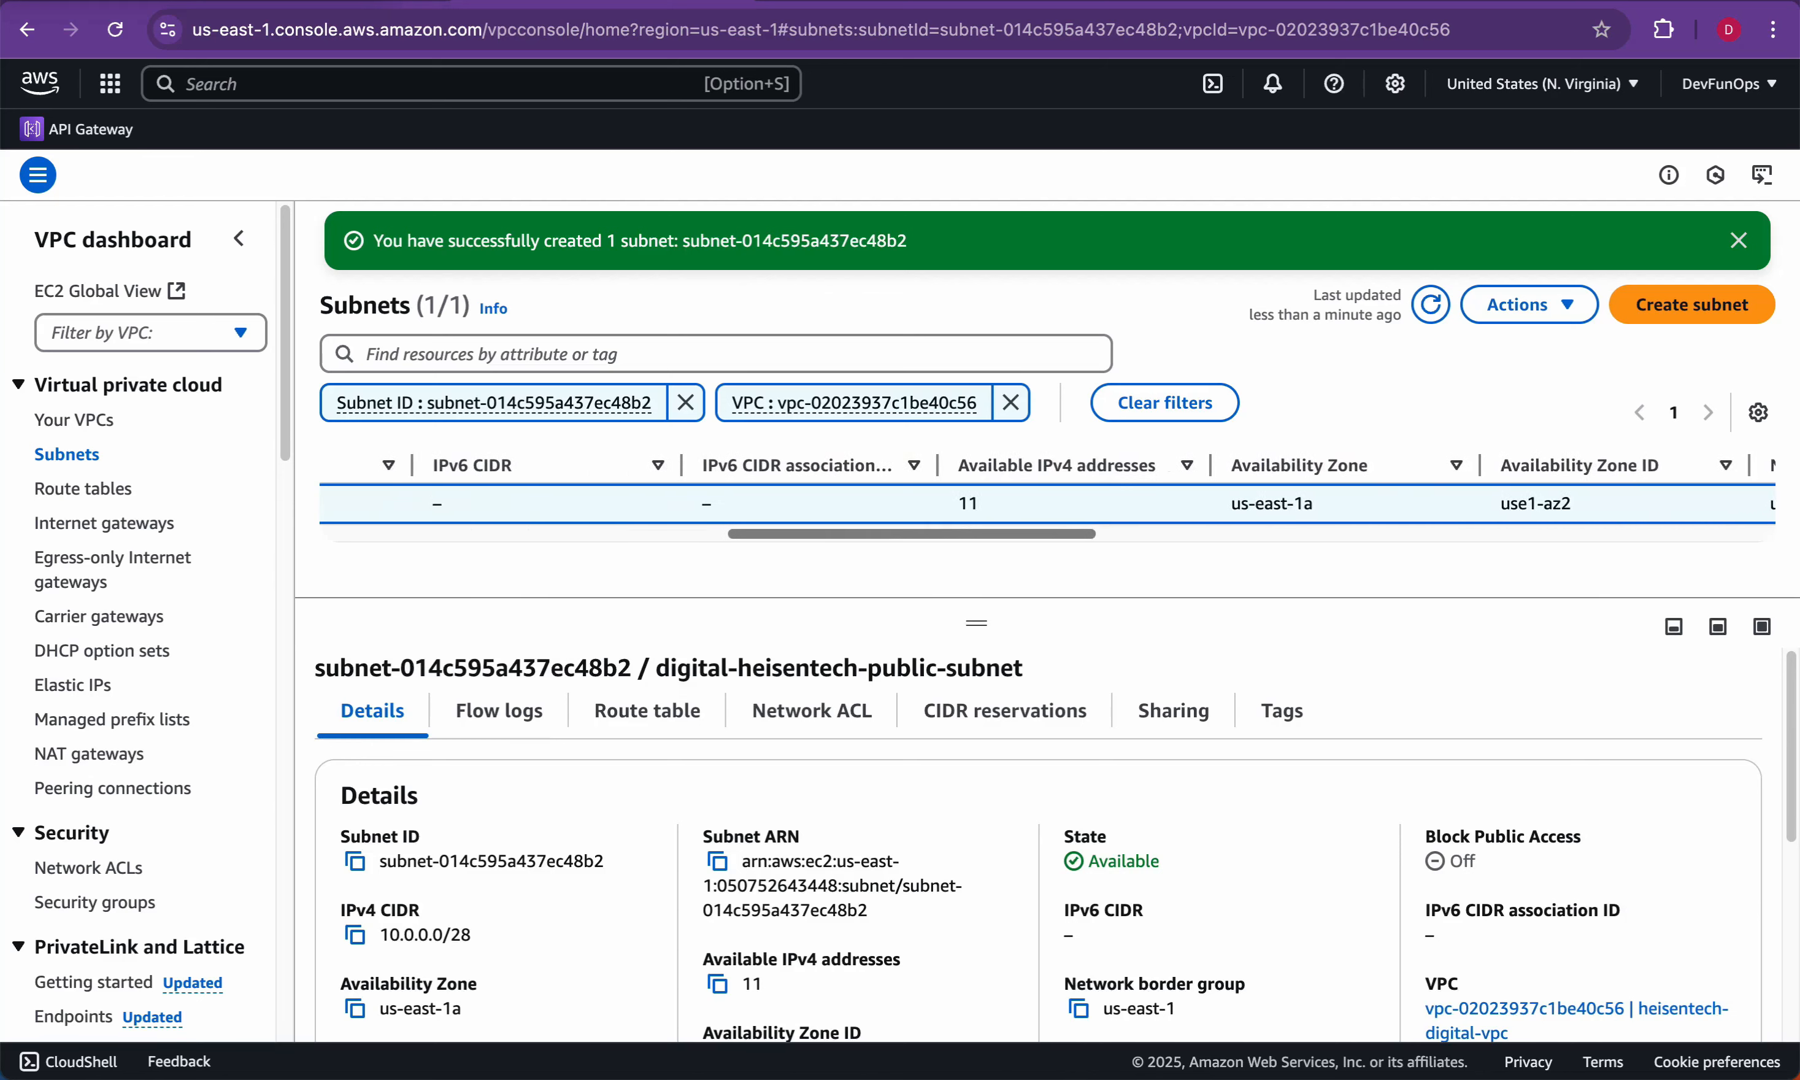
pyautogui.moveTo(924, 504); pyautogui.dragTo(900, 503)
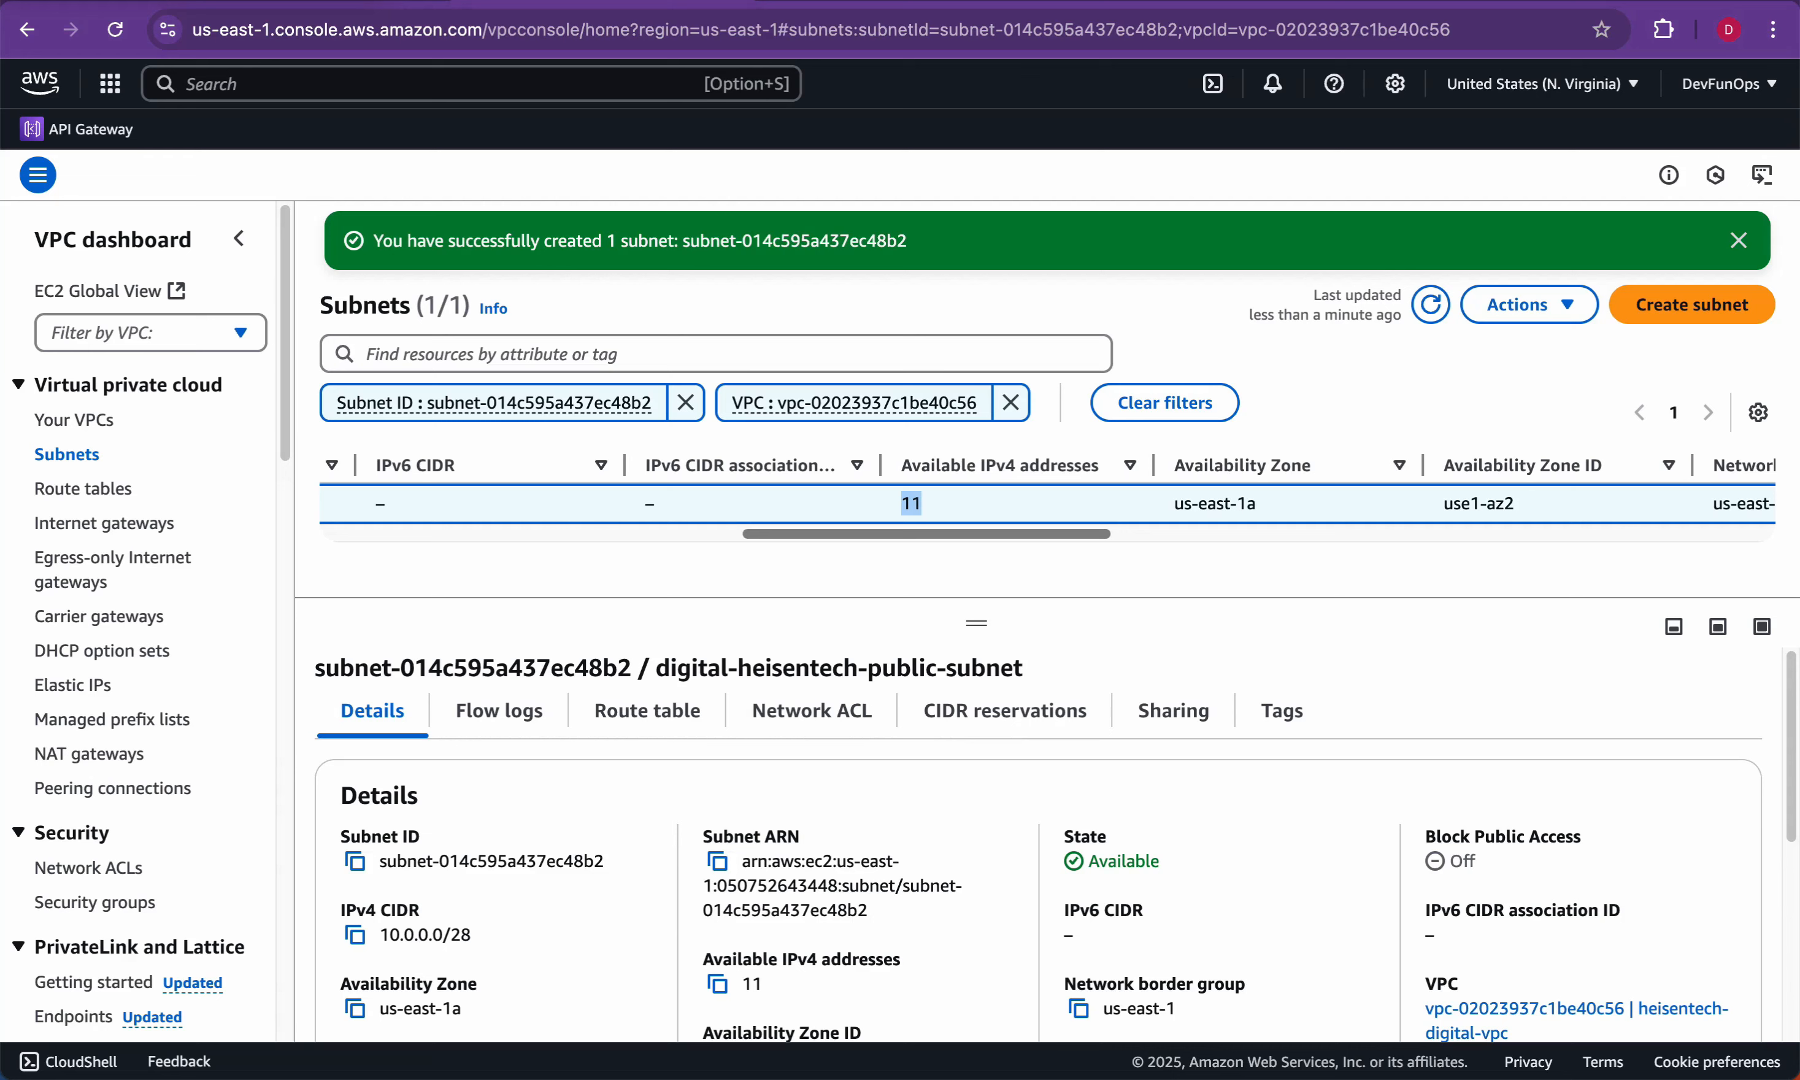
pyautogui.hscroll(3, 1045, 503)
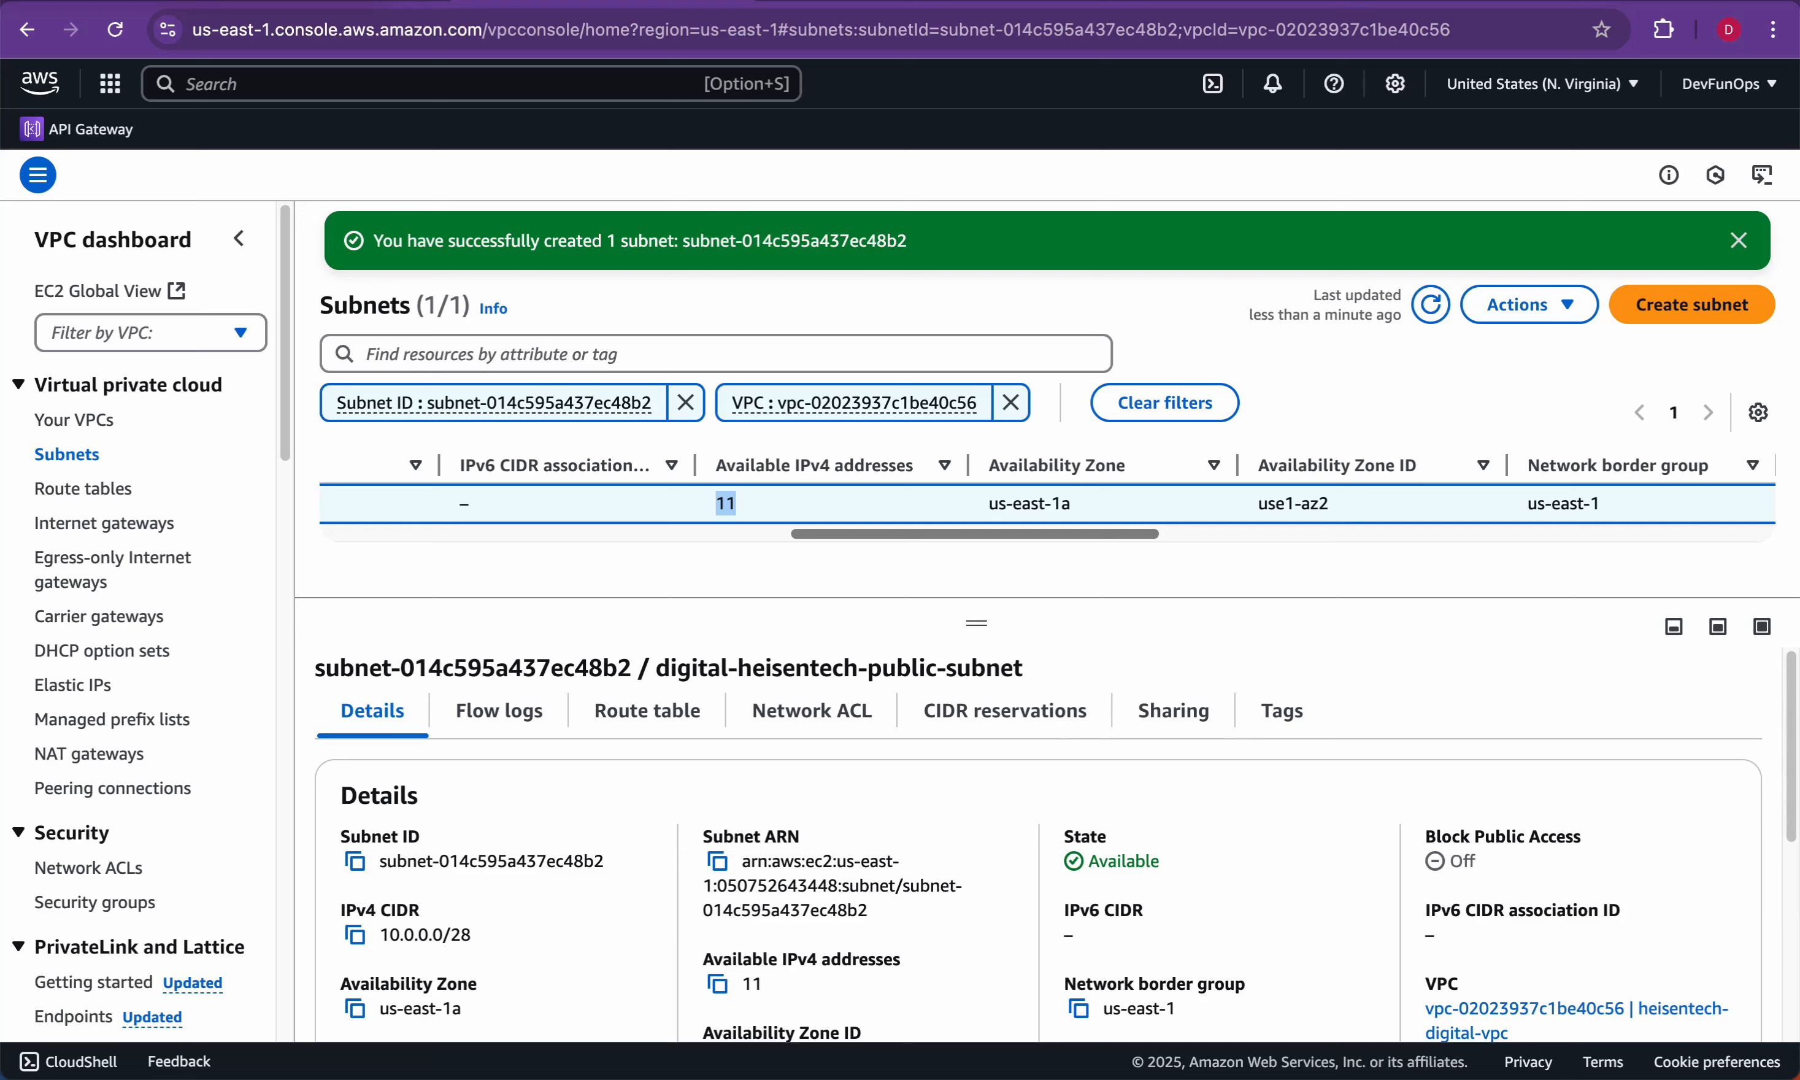
pyautogui.hscroll(2, 1045, 503)
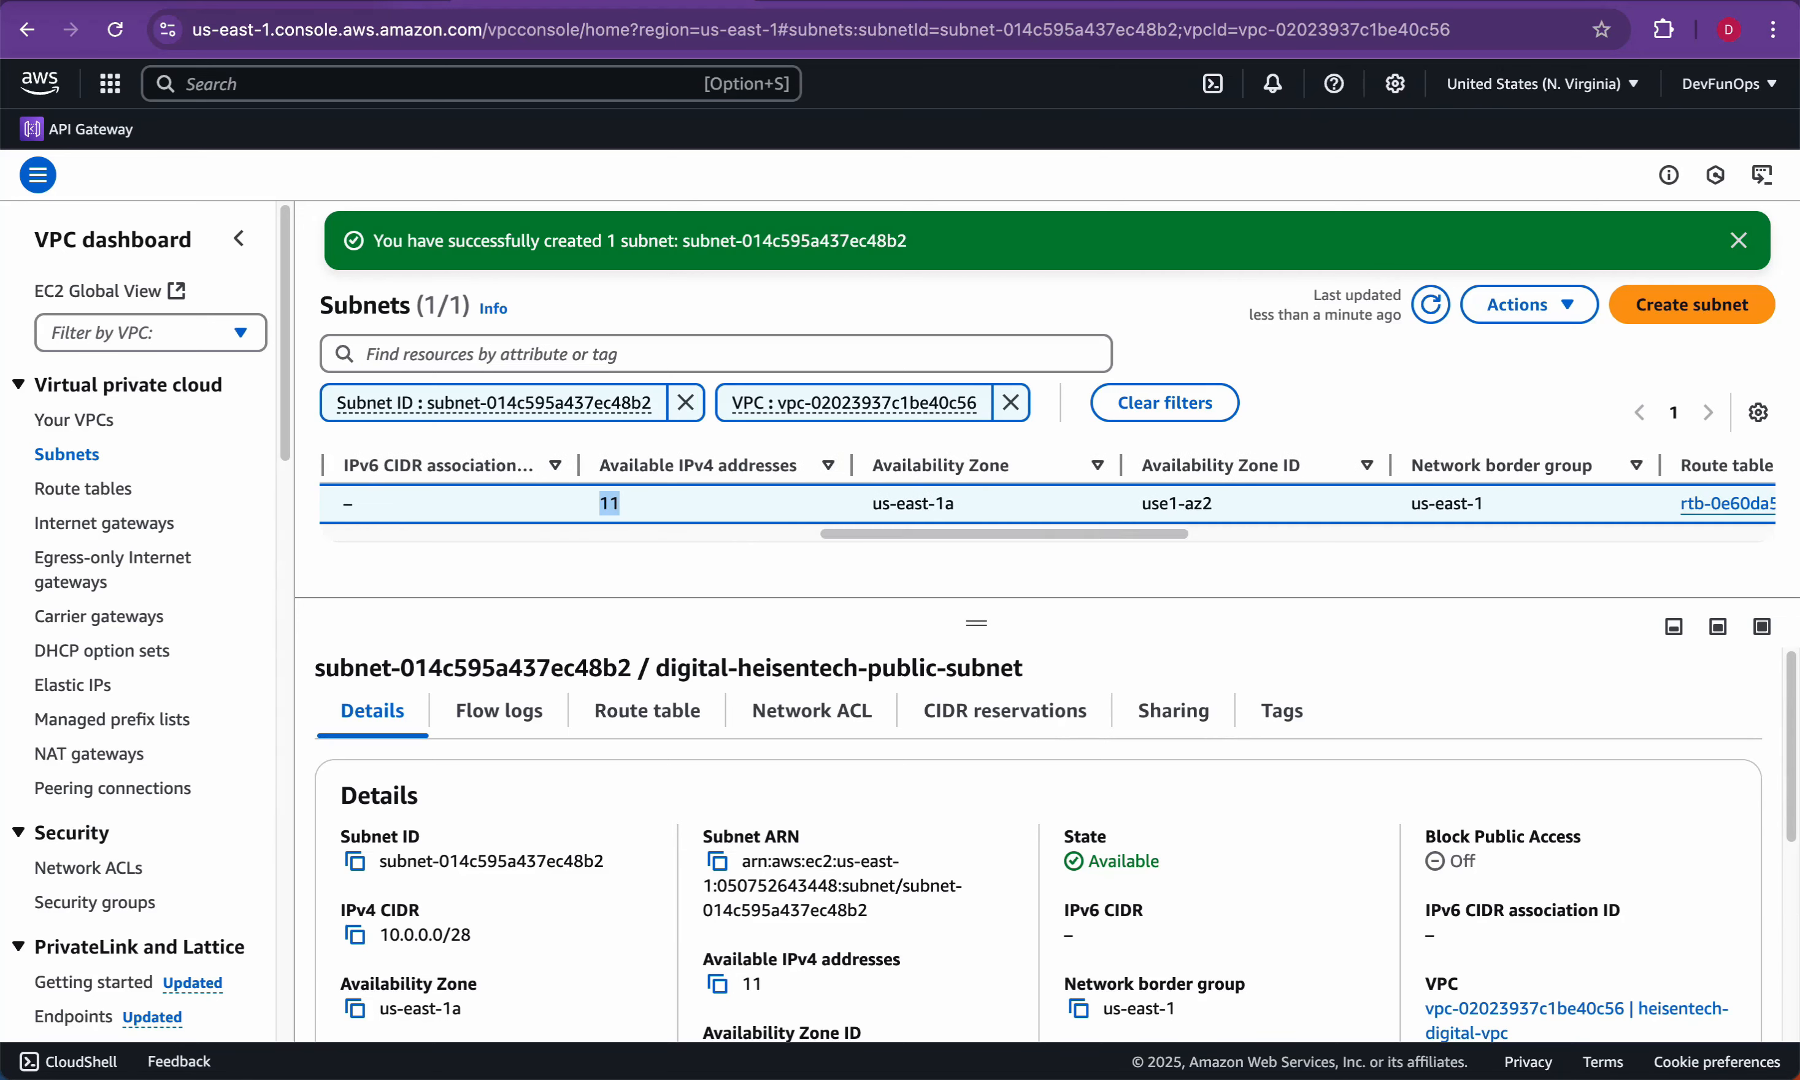
pyautogui.moveTo(873, 503); pyautogui.dragTo(955, 504)
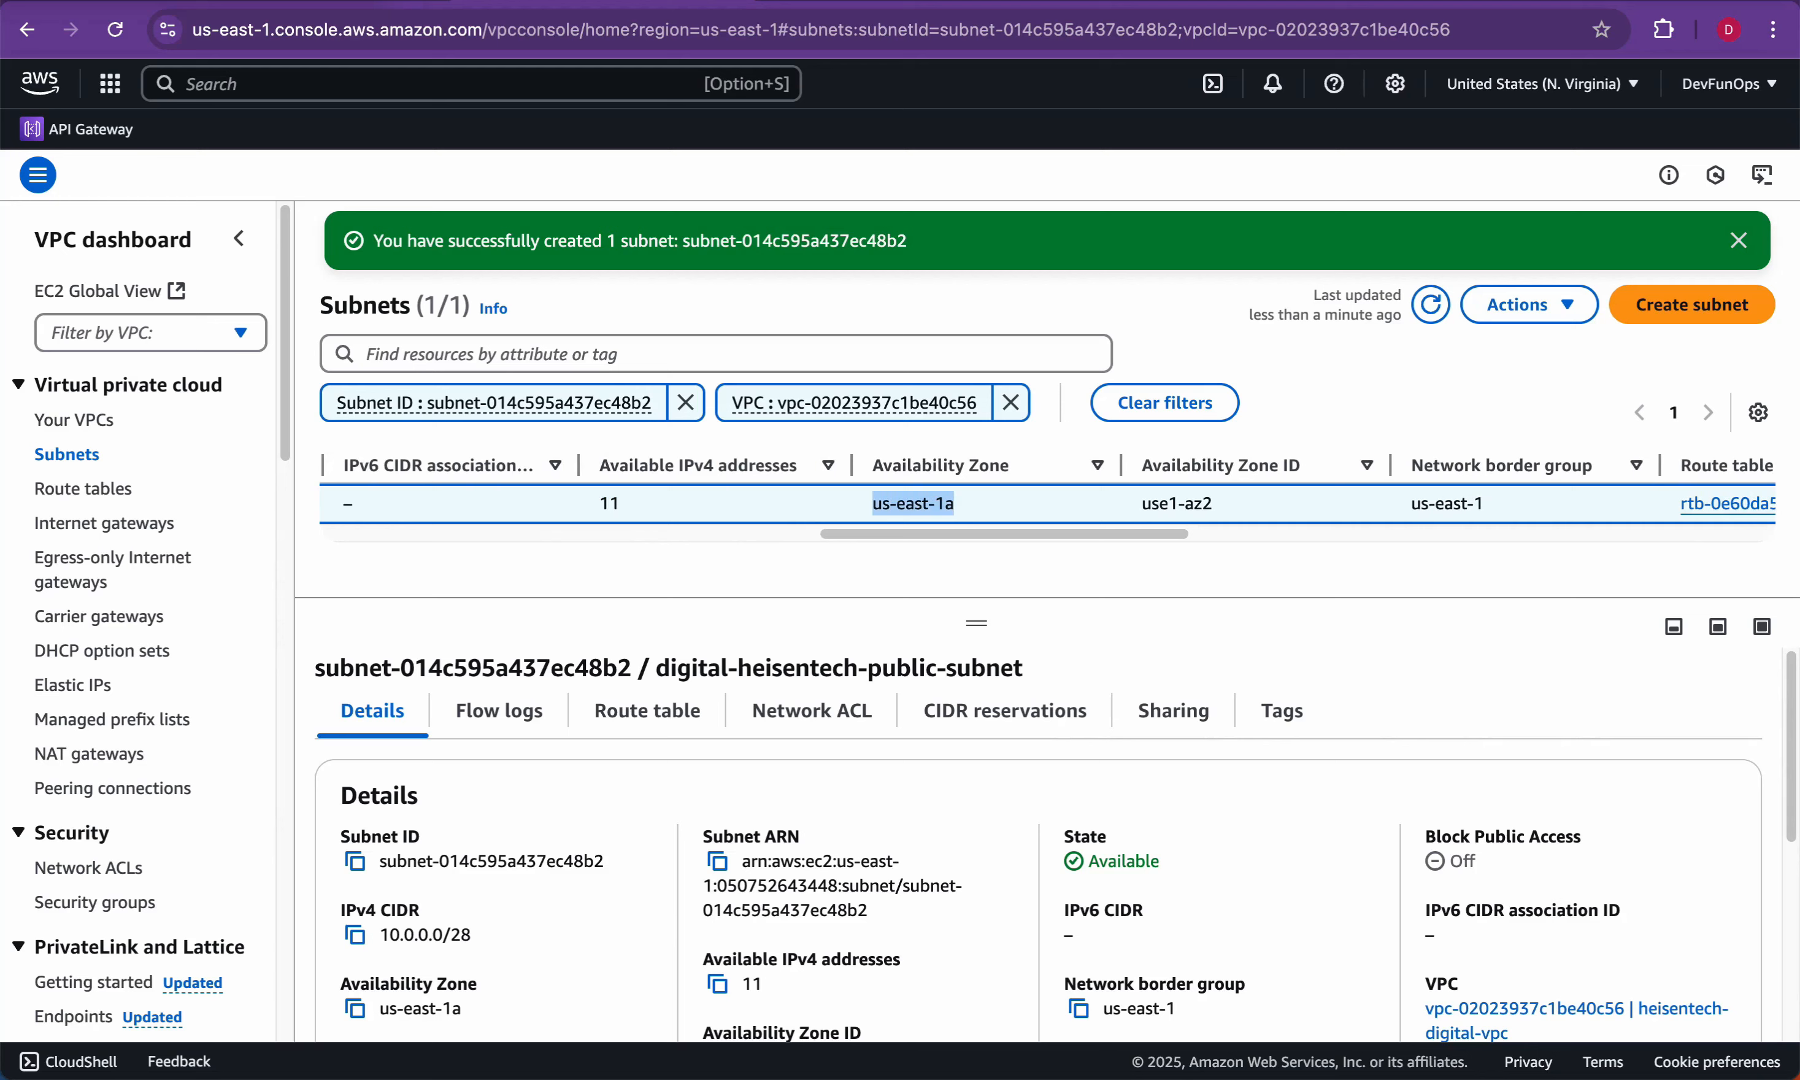
pyautogui.hscroll(-5, 1045, 502)
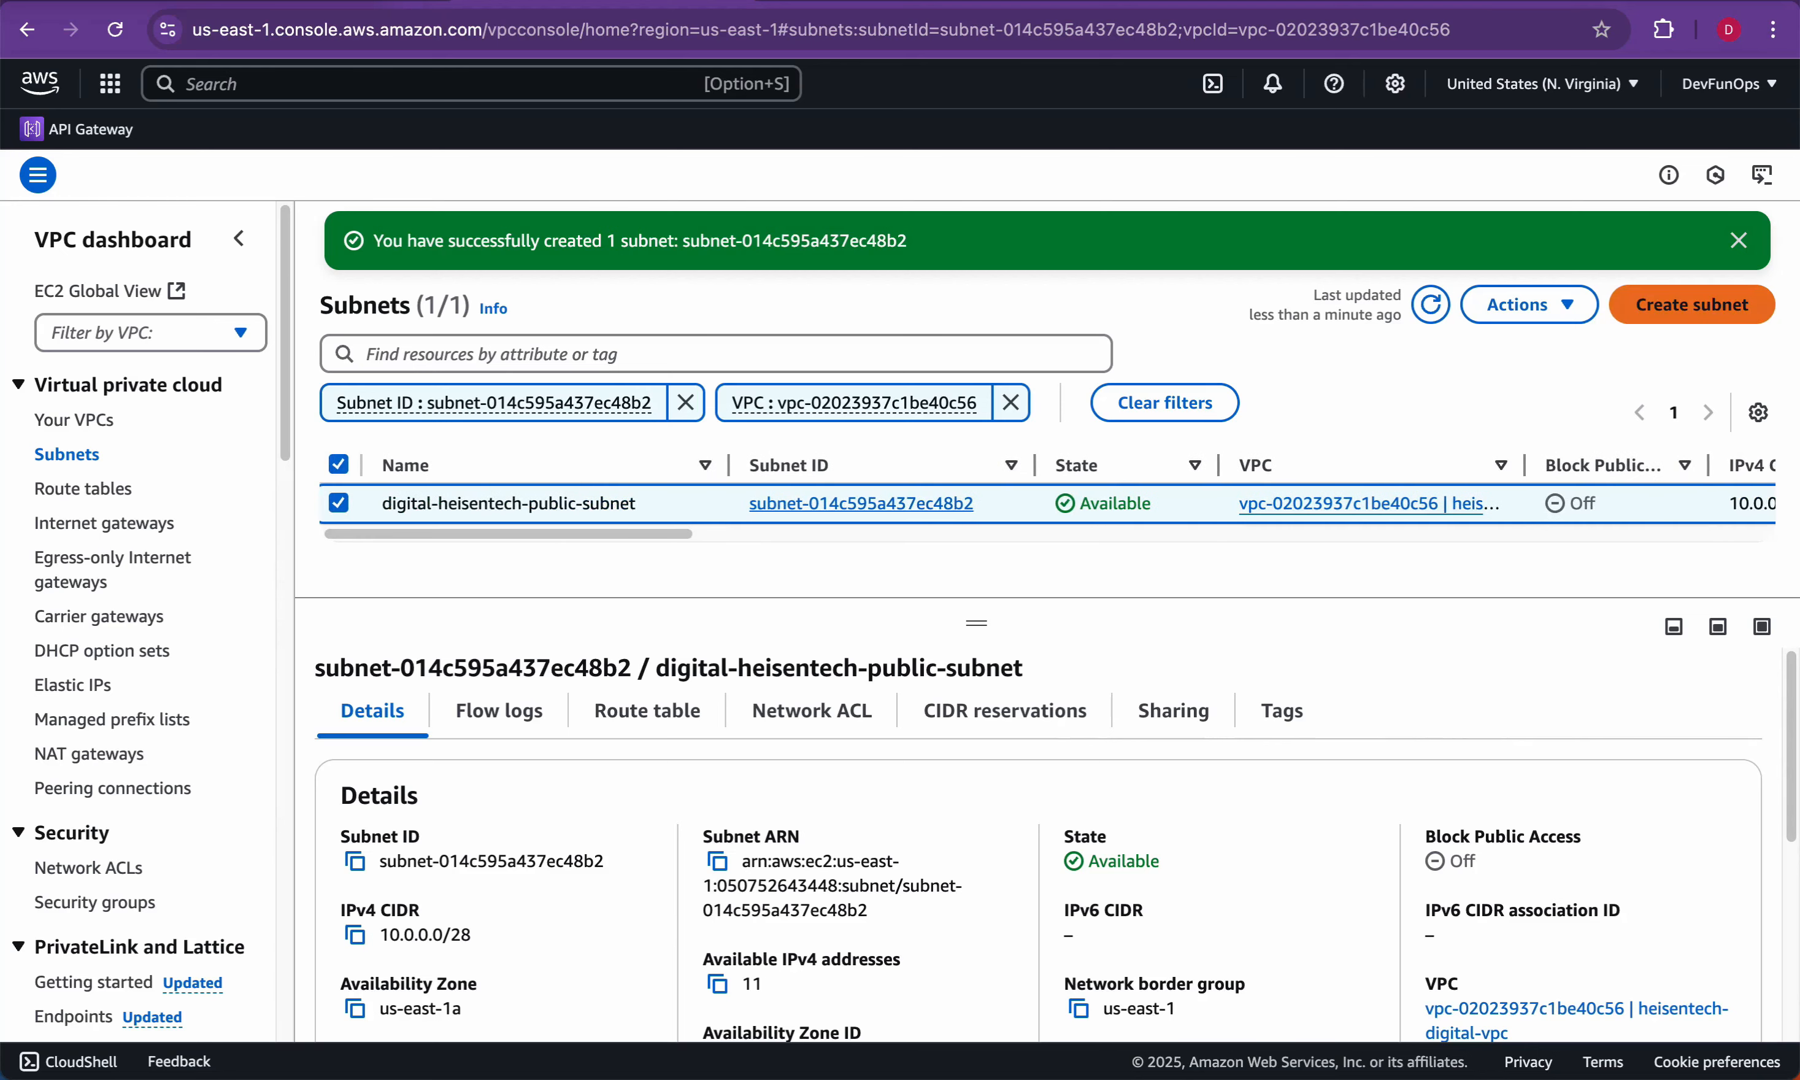
# Step: Start creating another subnet and choose heisentech-digital-vpc as its VPC
pyautogui.click(1692, 305)
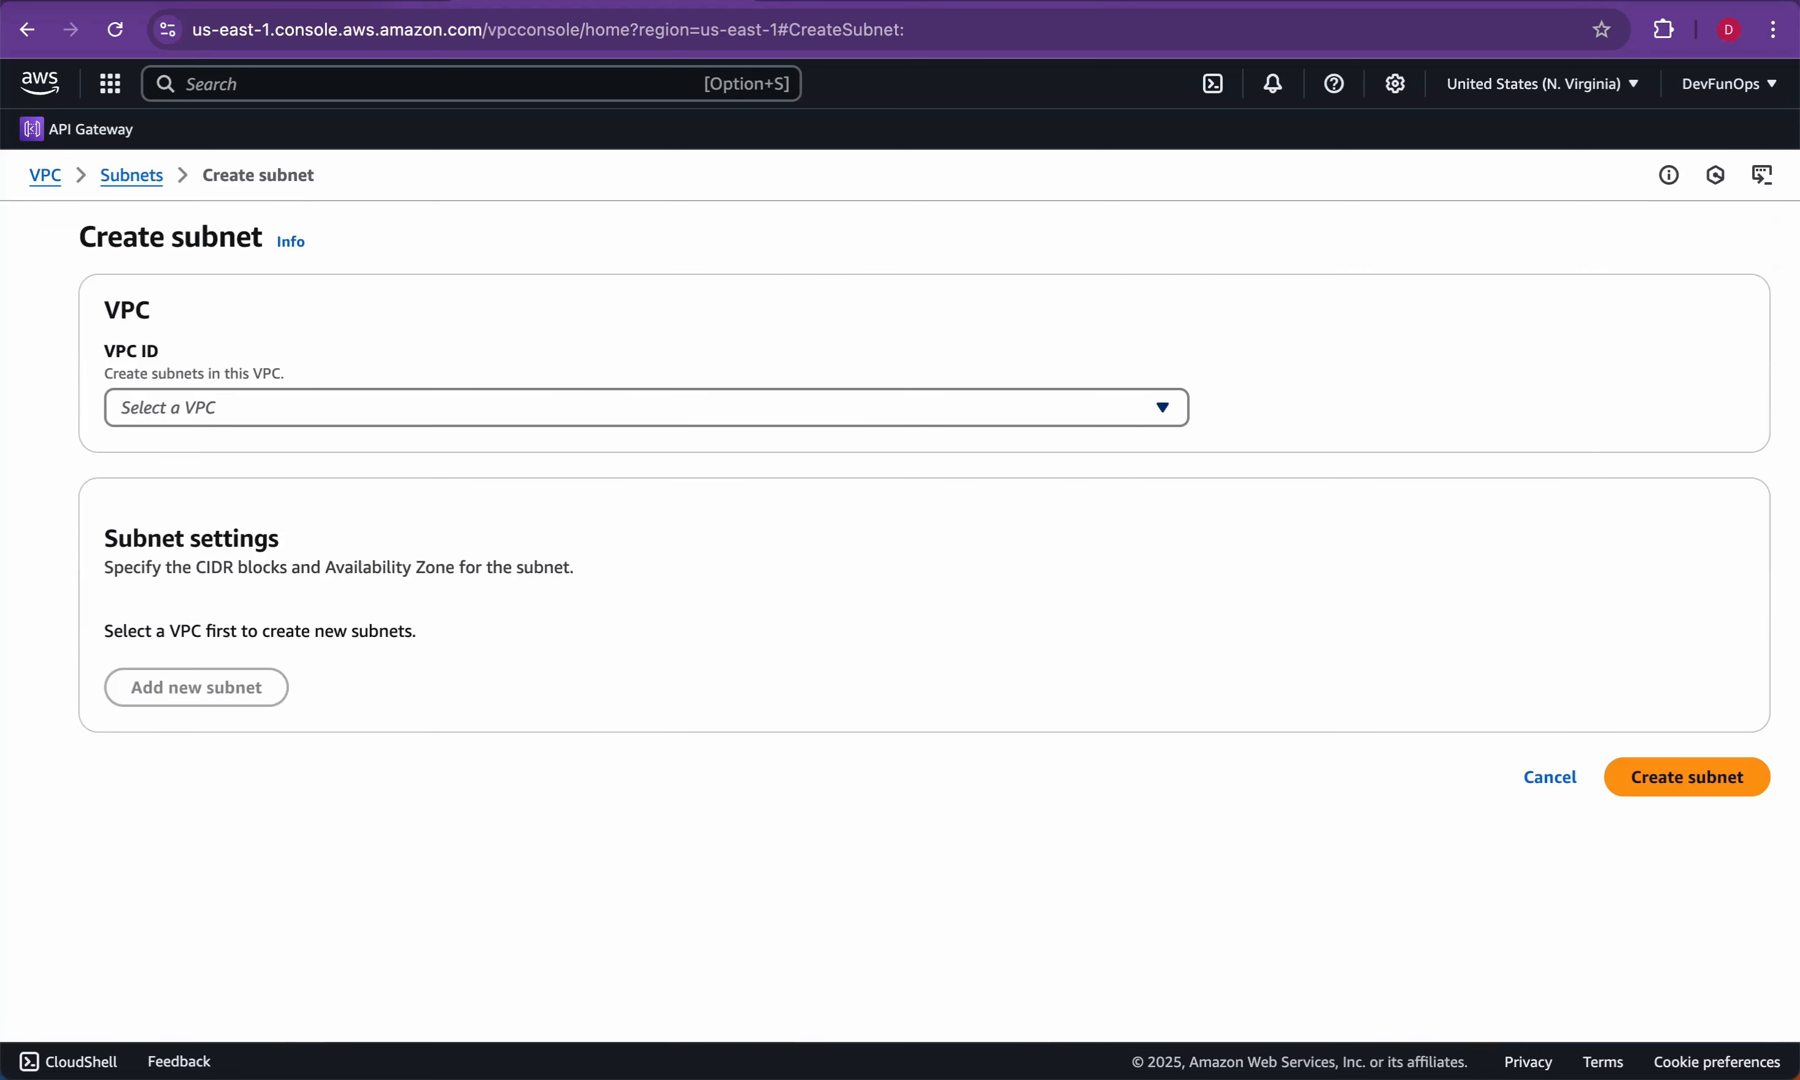
pyautogui.click(1162, 406)
pyautogui.click(315, 494)
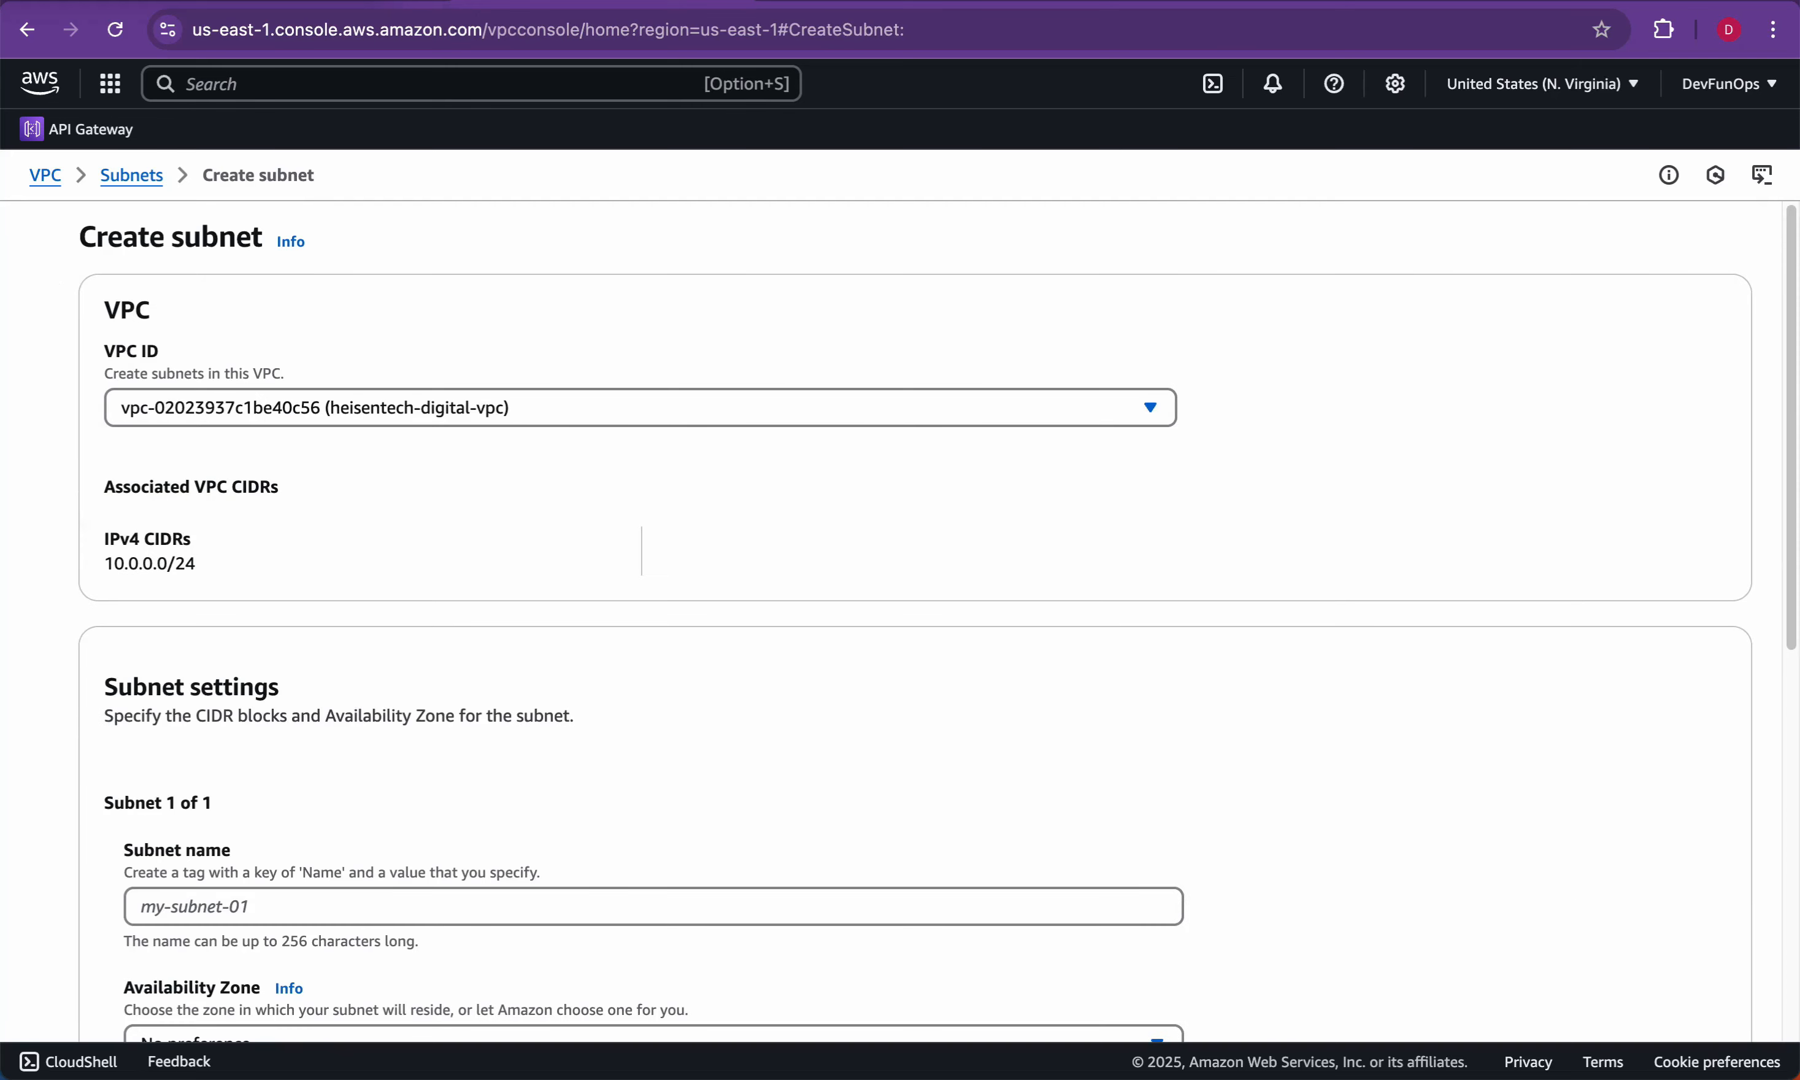
# Step: Keep heisentech-digital-vpc as the VPC, name the subnet heisentech-digital-private-subnet and set its Availability Zone to us-east-1b
pyautogui.click(1150, 406)
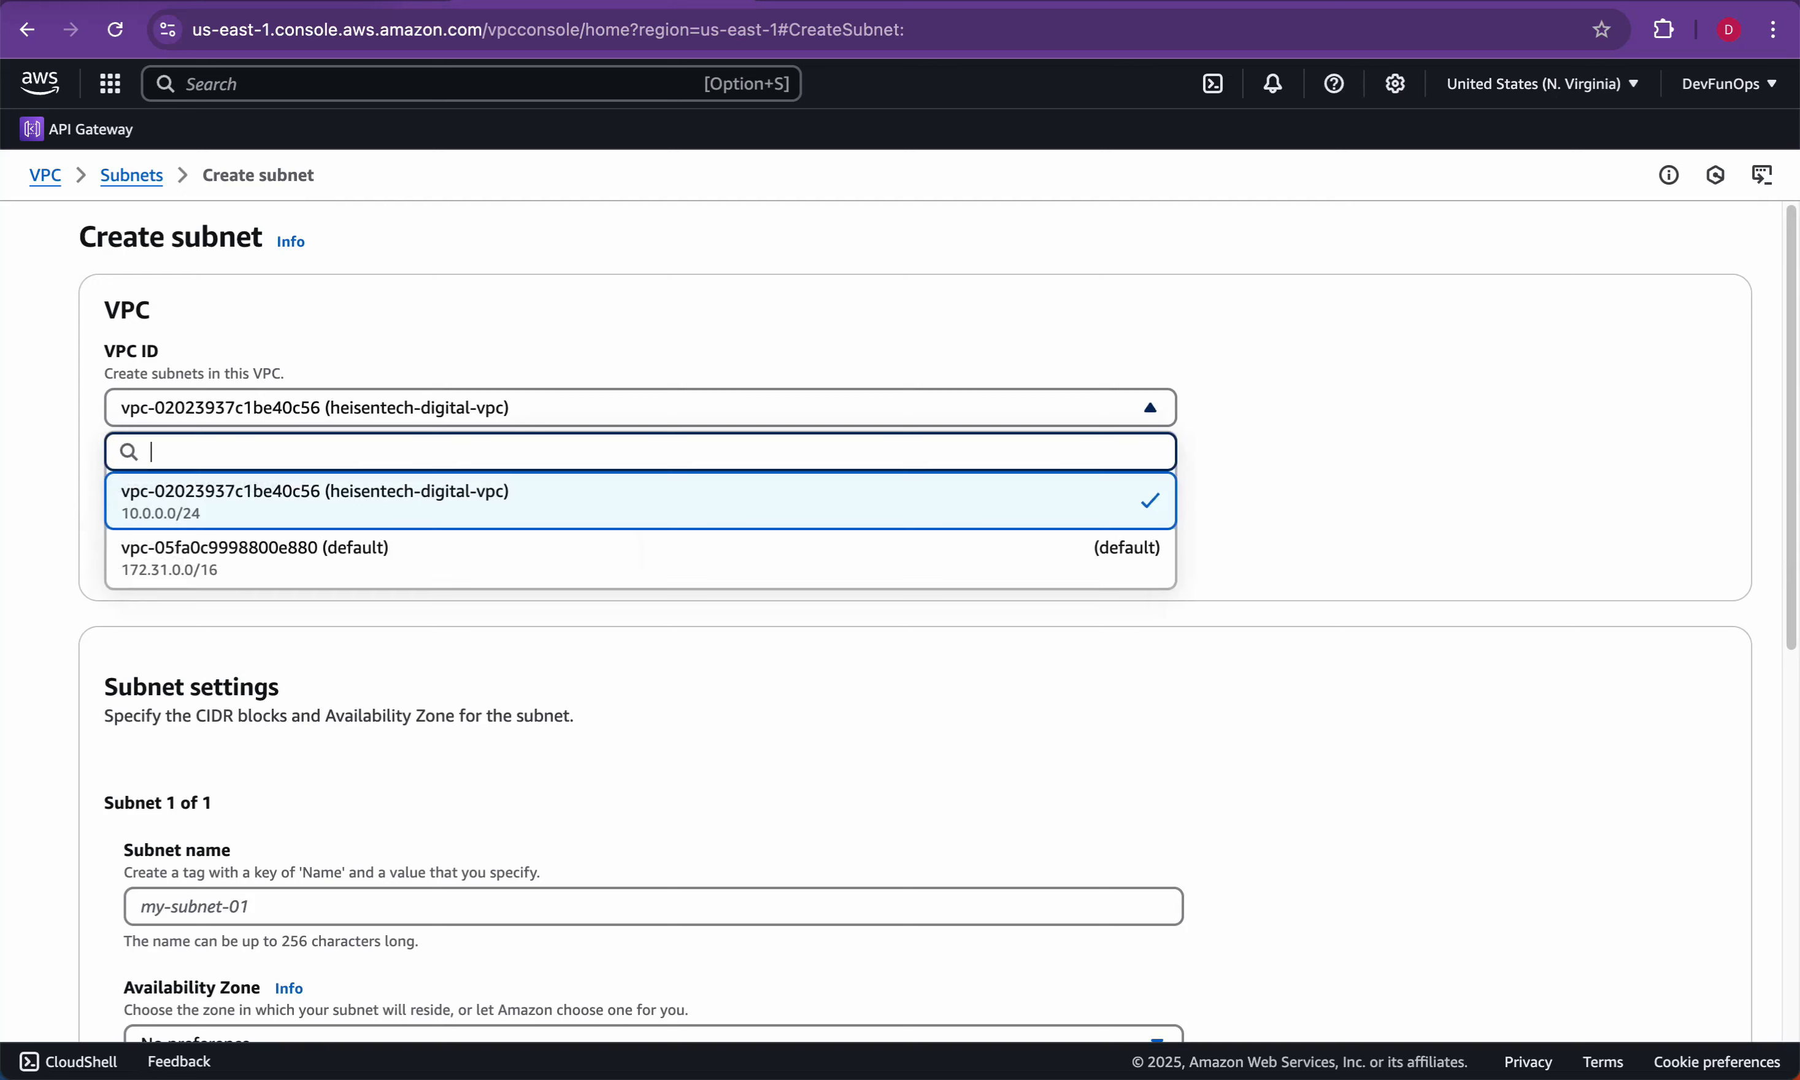
pyautogui.click(640, 500)
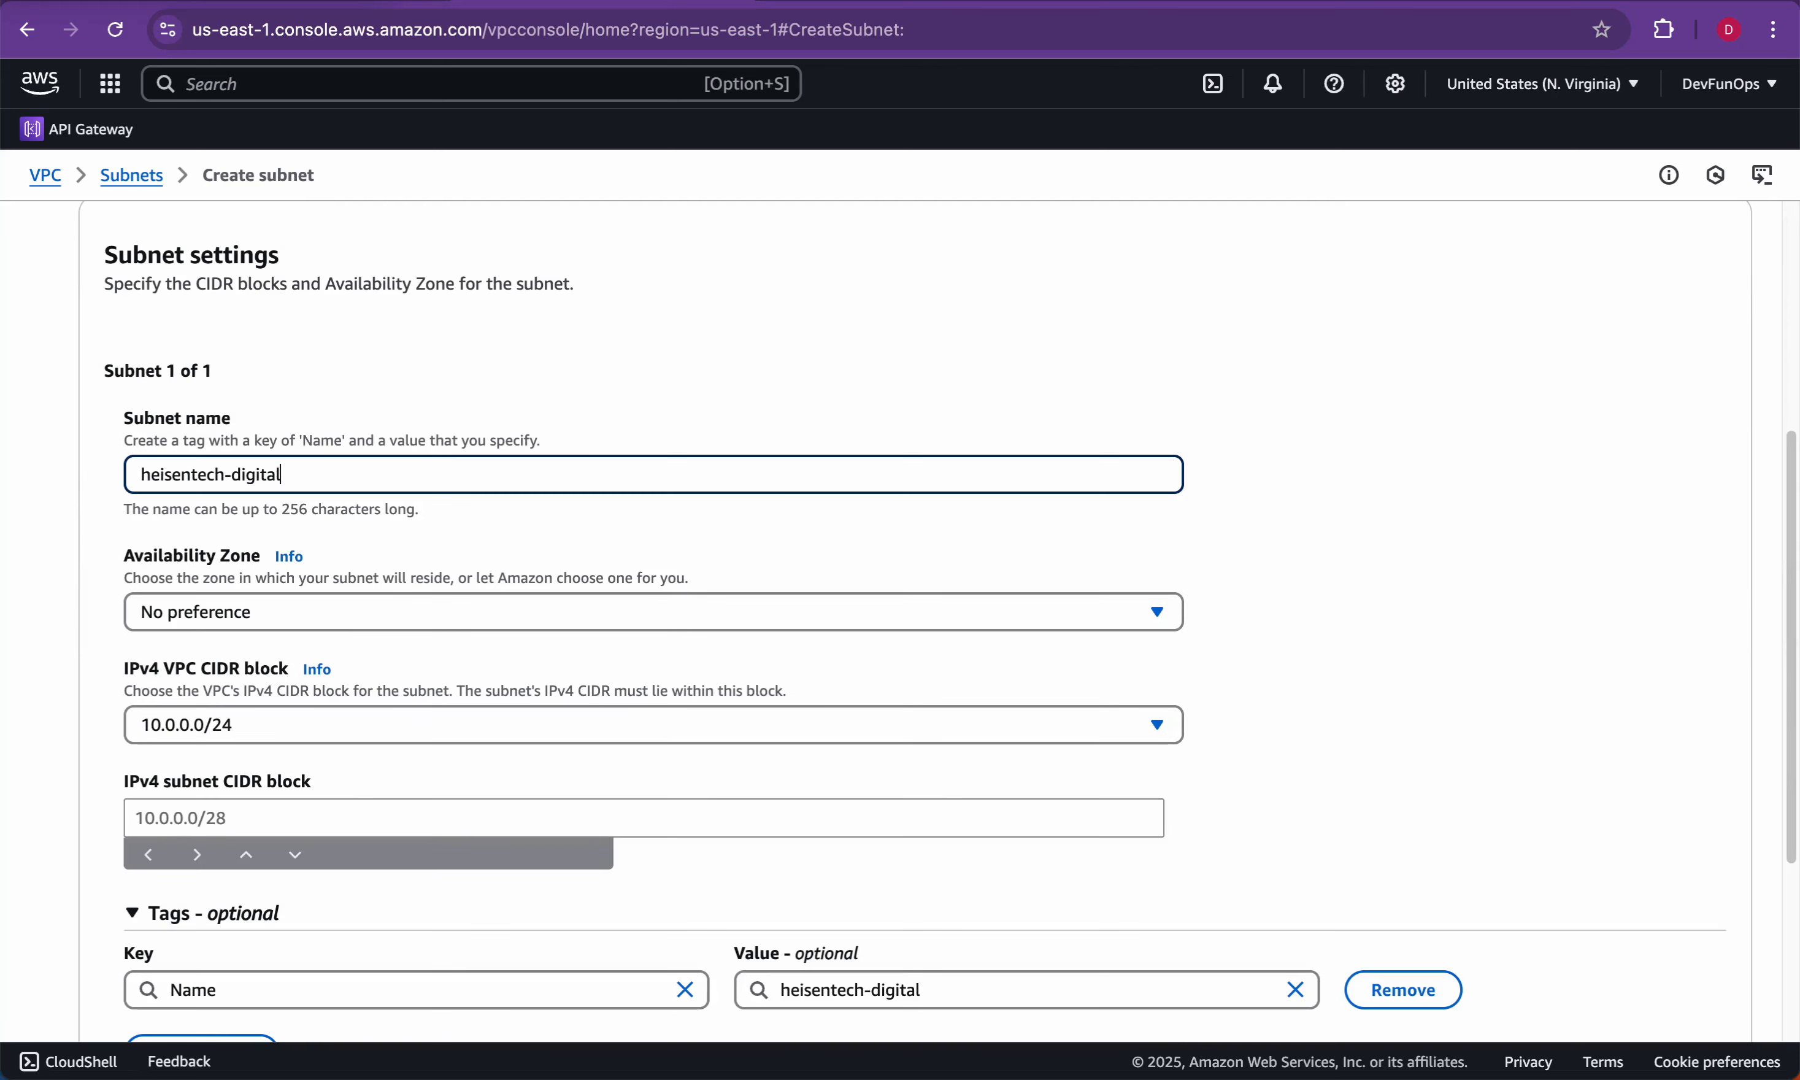
pyautogui.write('-private-subnet')
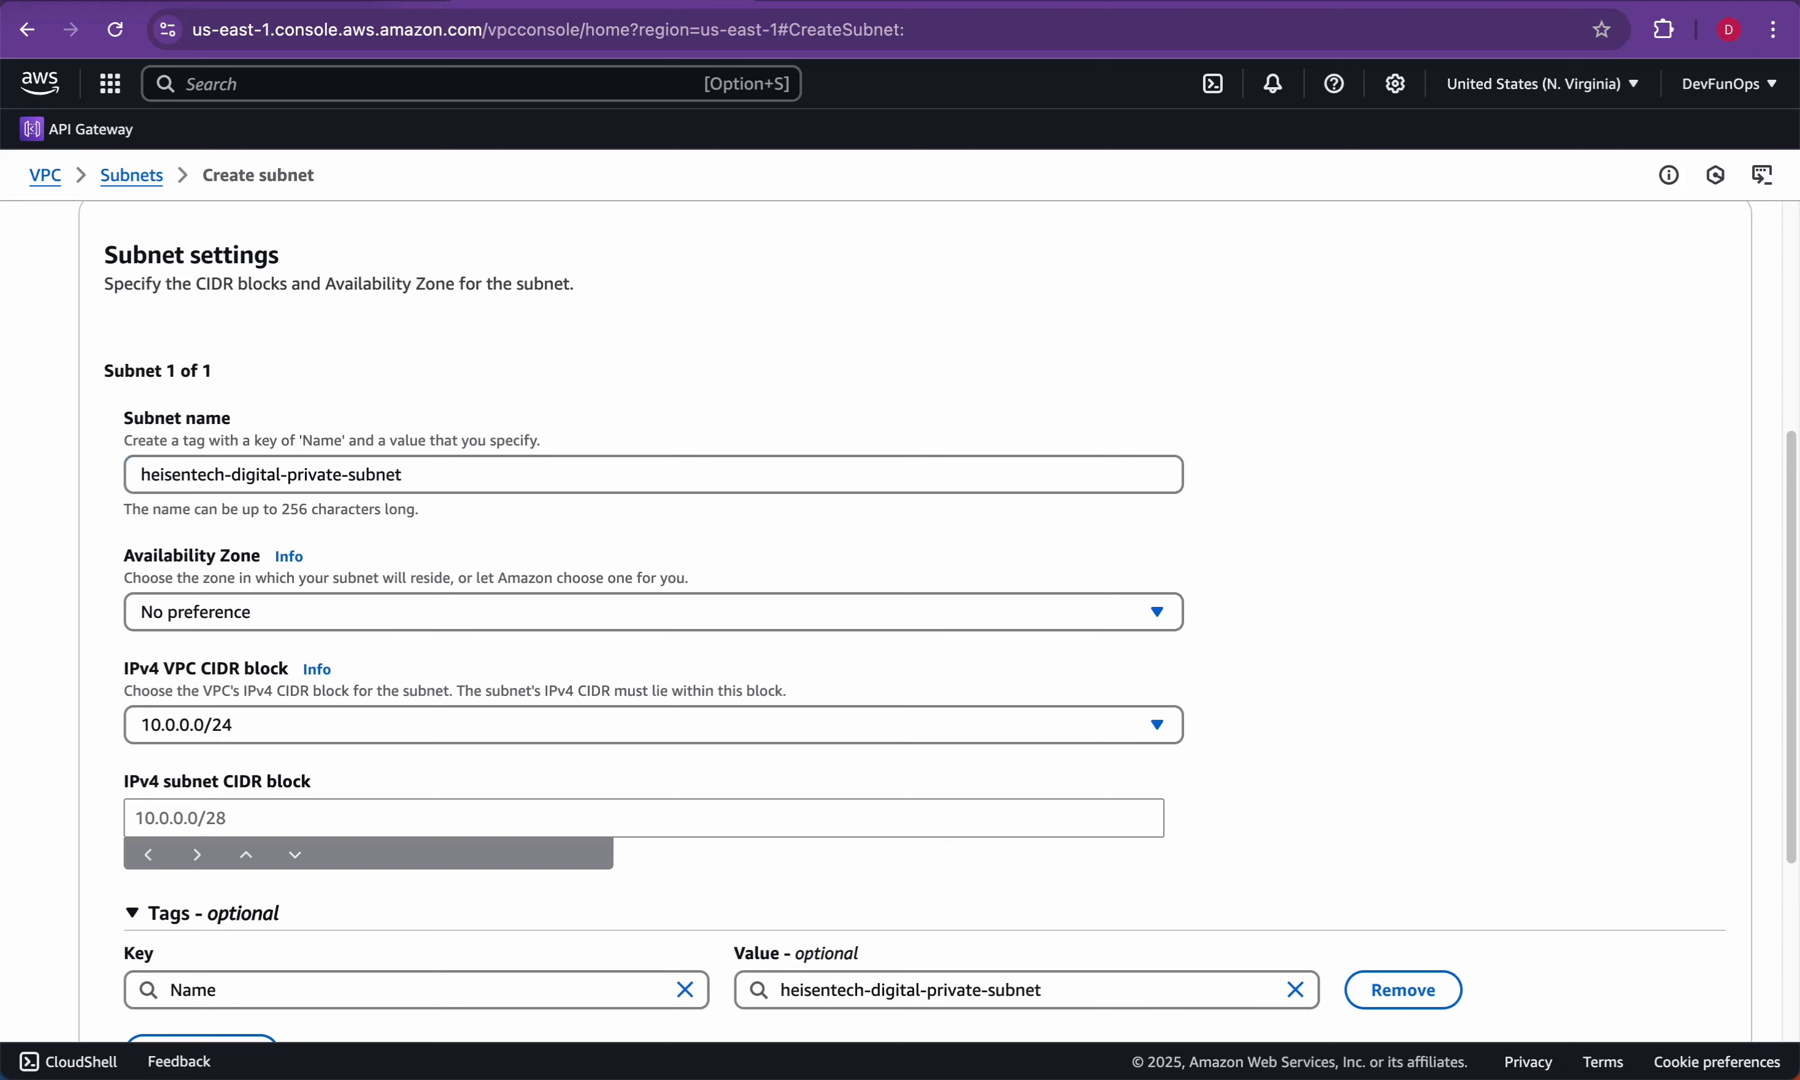
pyautogui.scroll(-2, 653, 621)
pyautogui.click(653, 467)
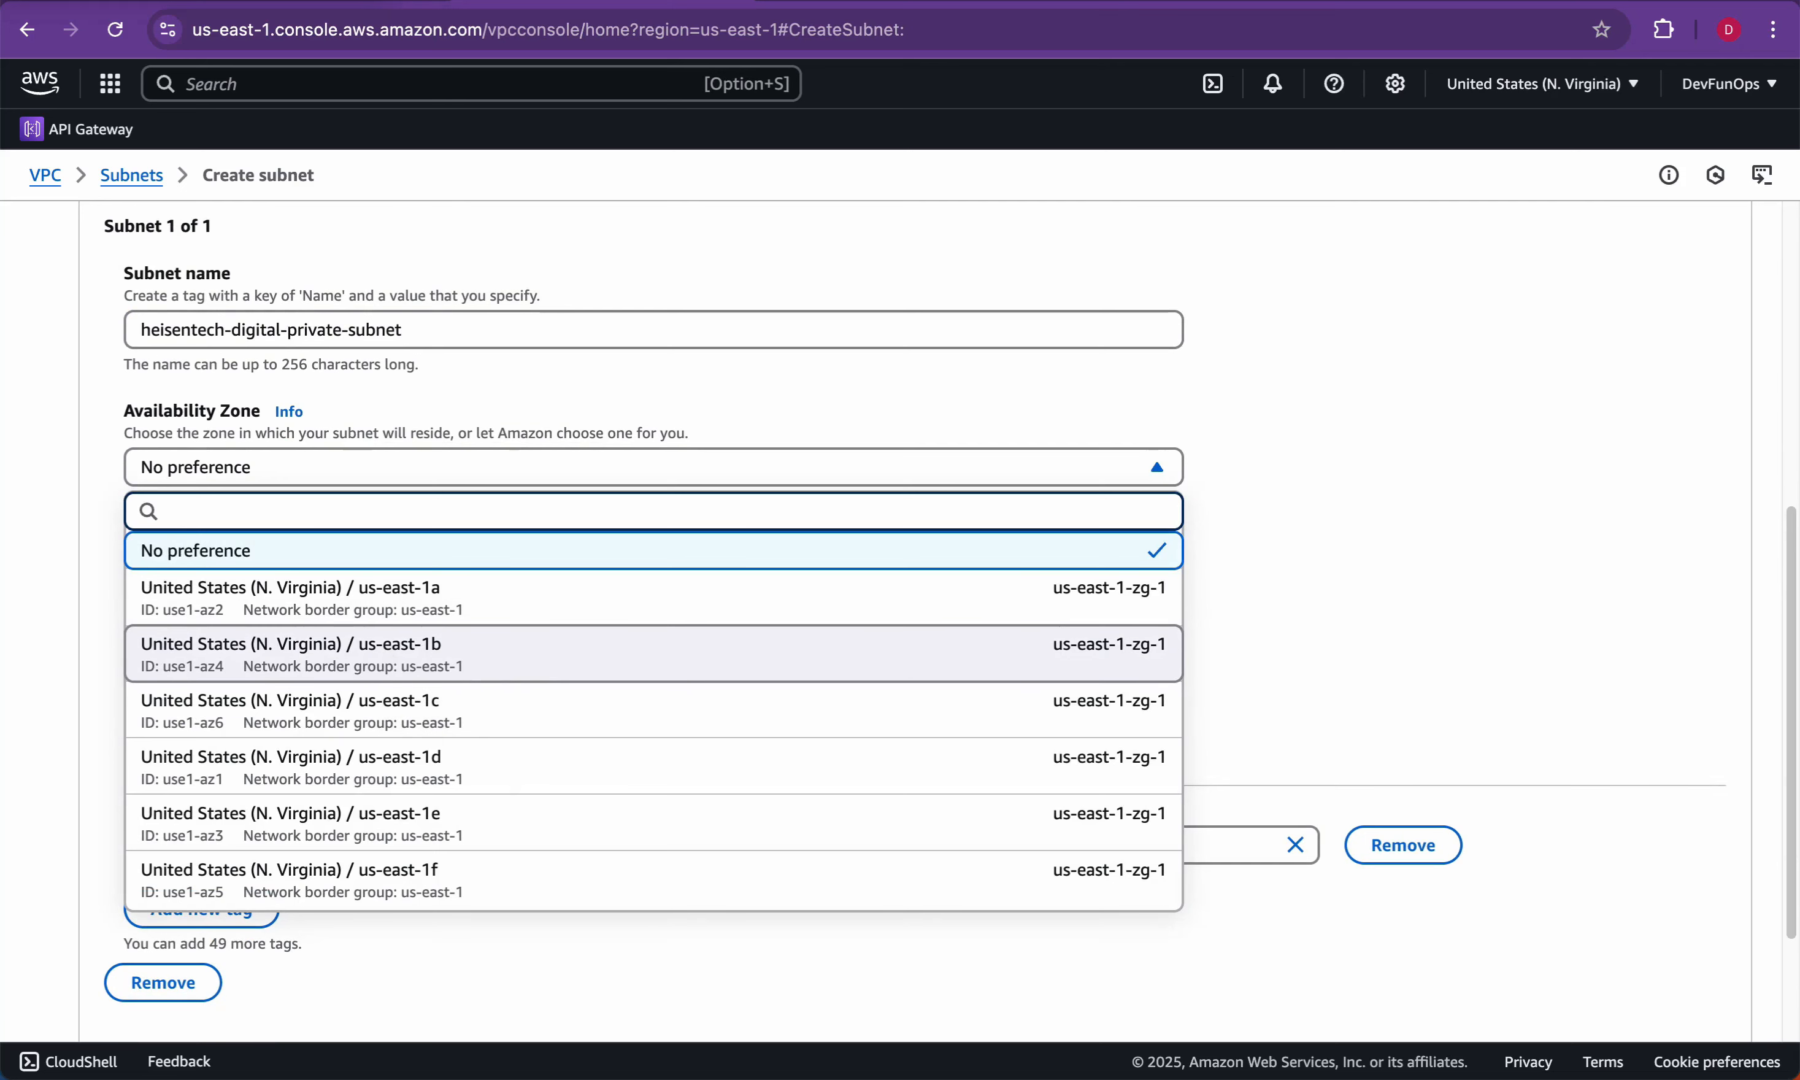
pyautogui.click(654, 653)
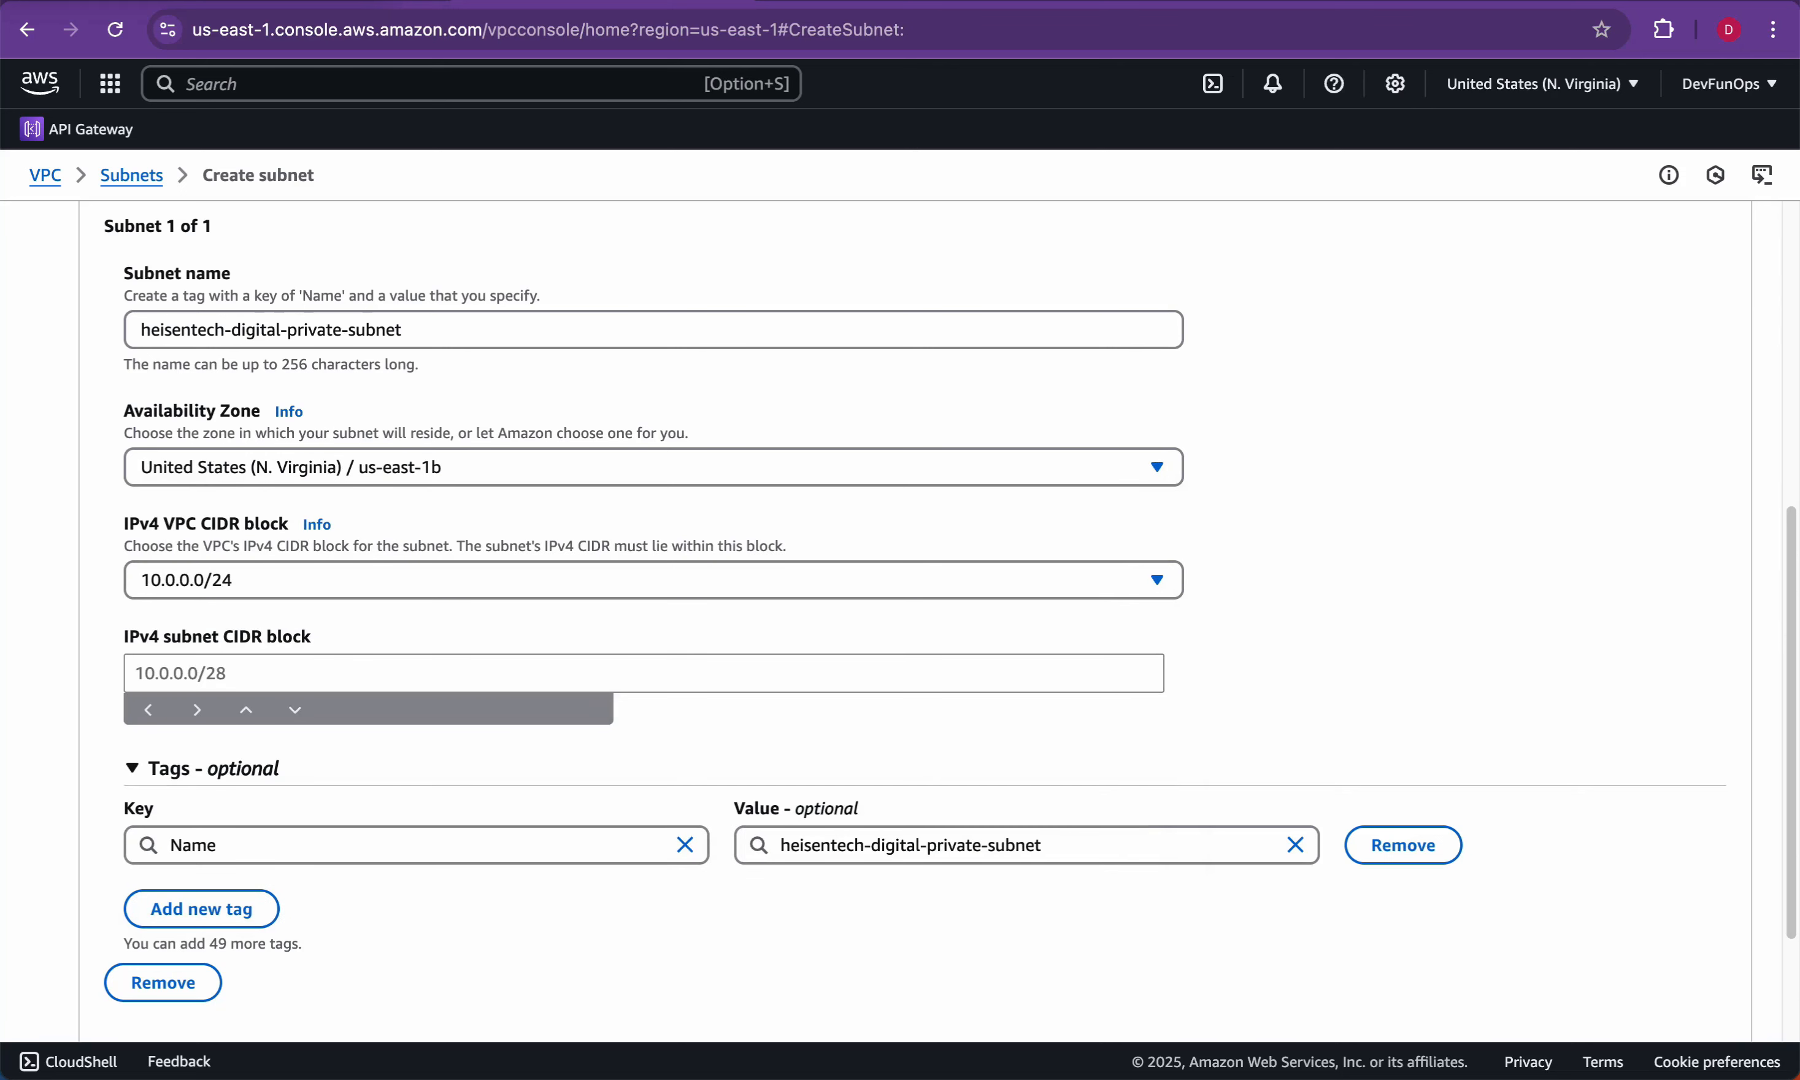
# Step: Set the IPv4 subnet CIDR block of the private subnet to 10.0.0.16/28
pyautogui.click(135, 672)
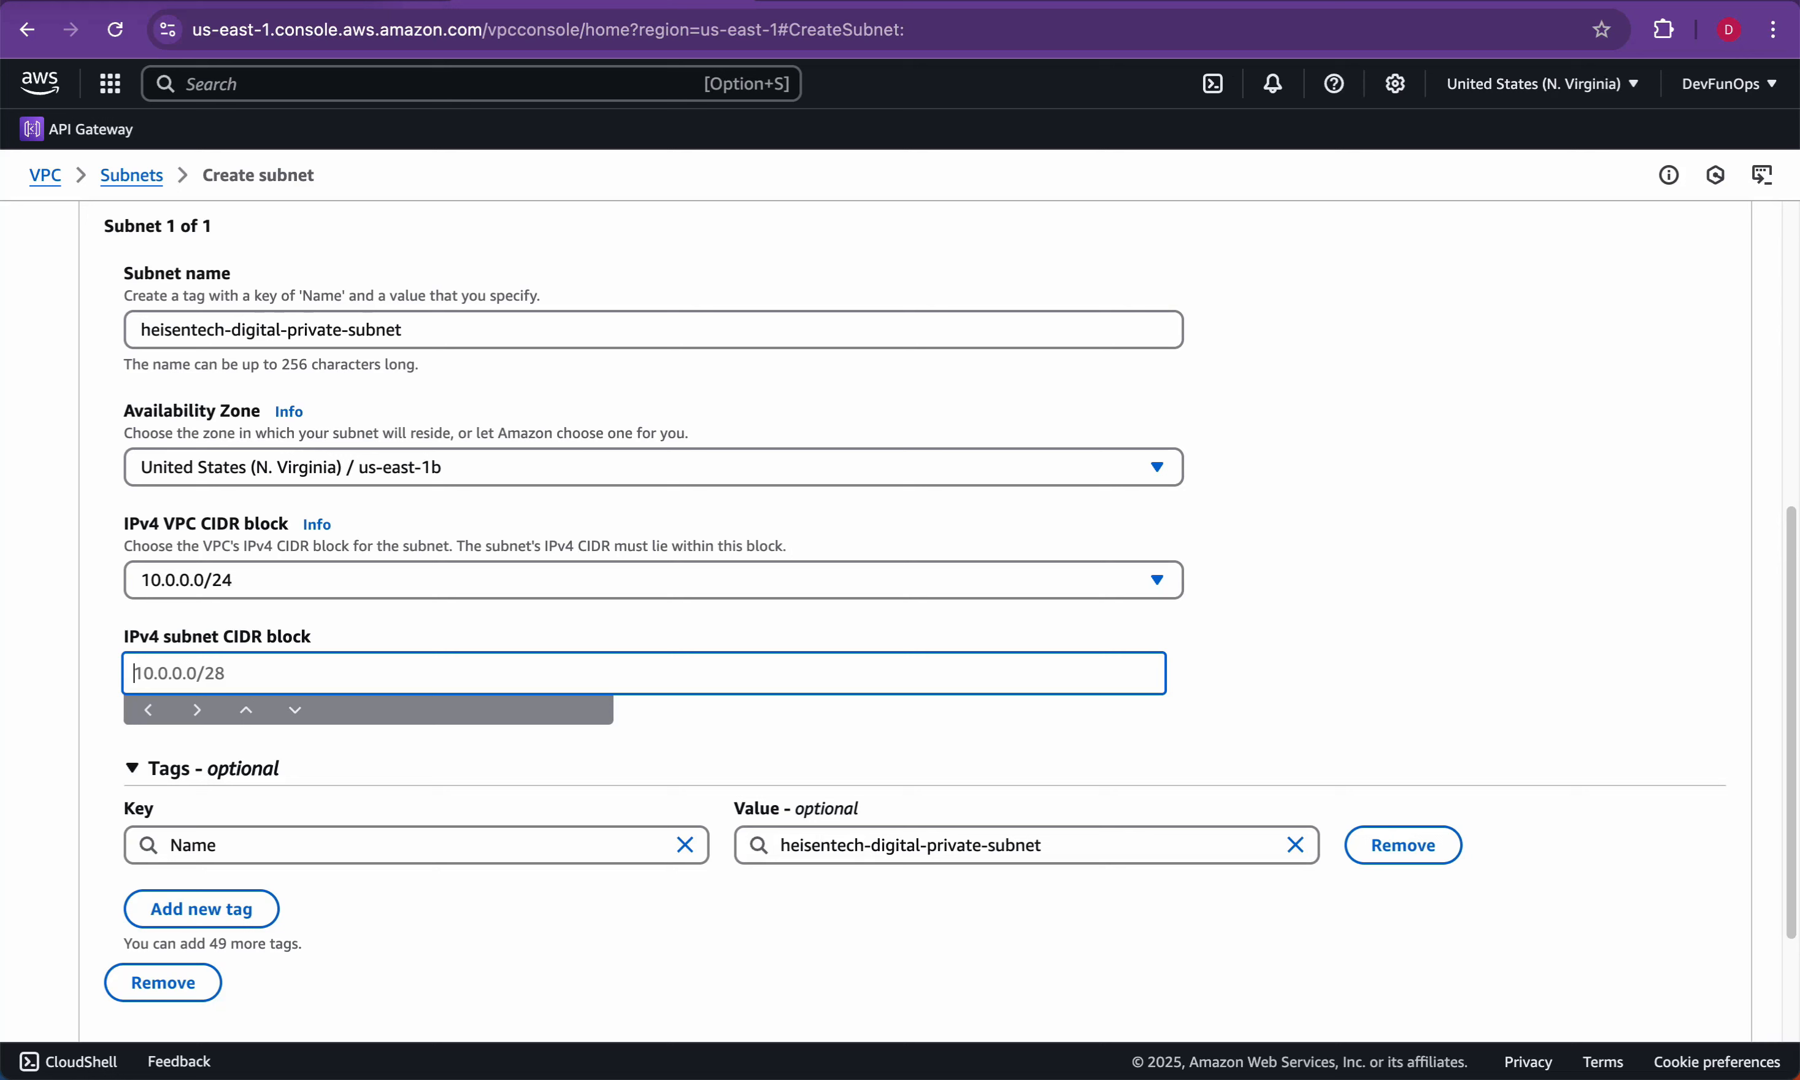
pyautogui.write('10.0.0.16/28')
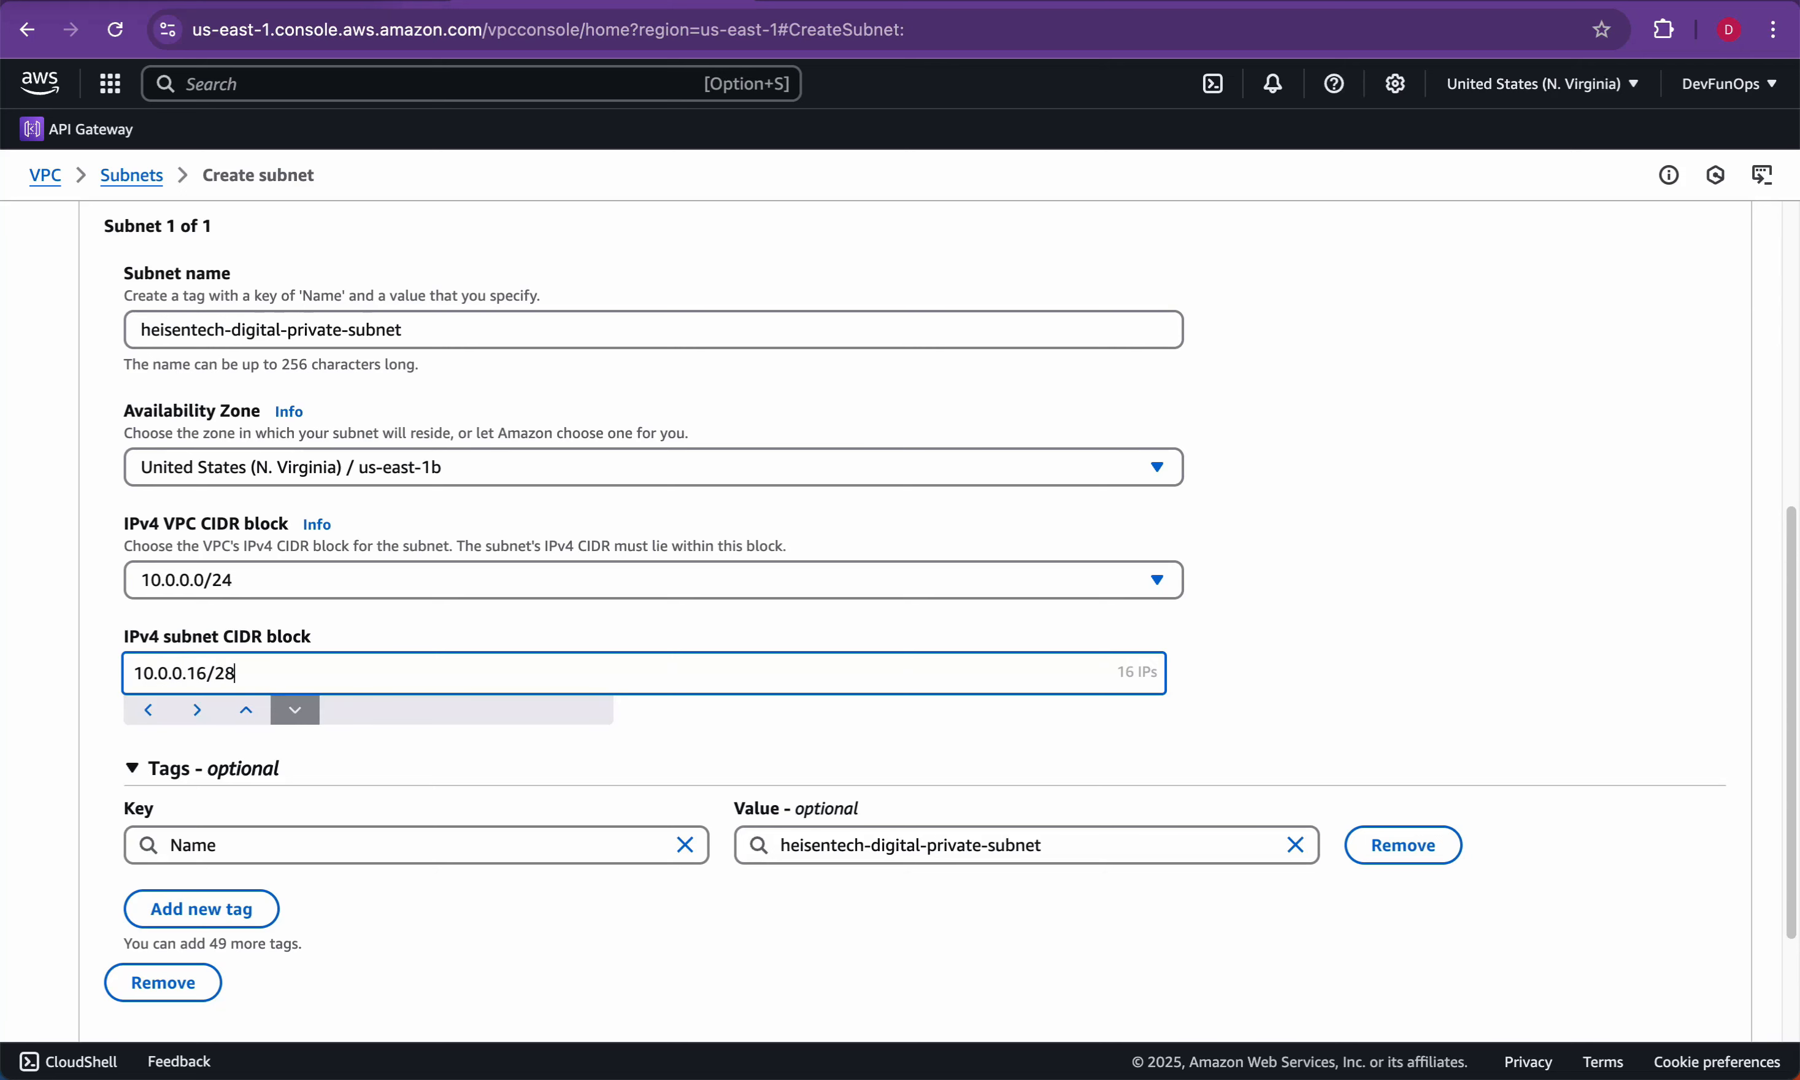
pyautogui.press('Tab')
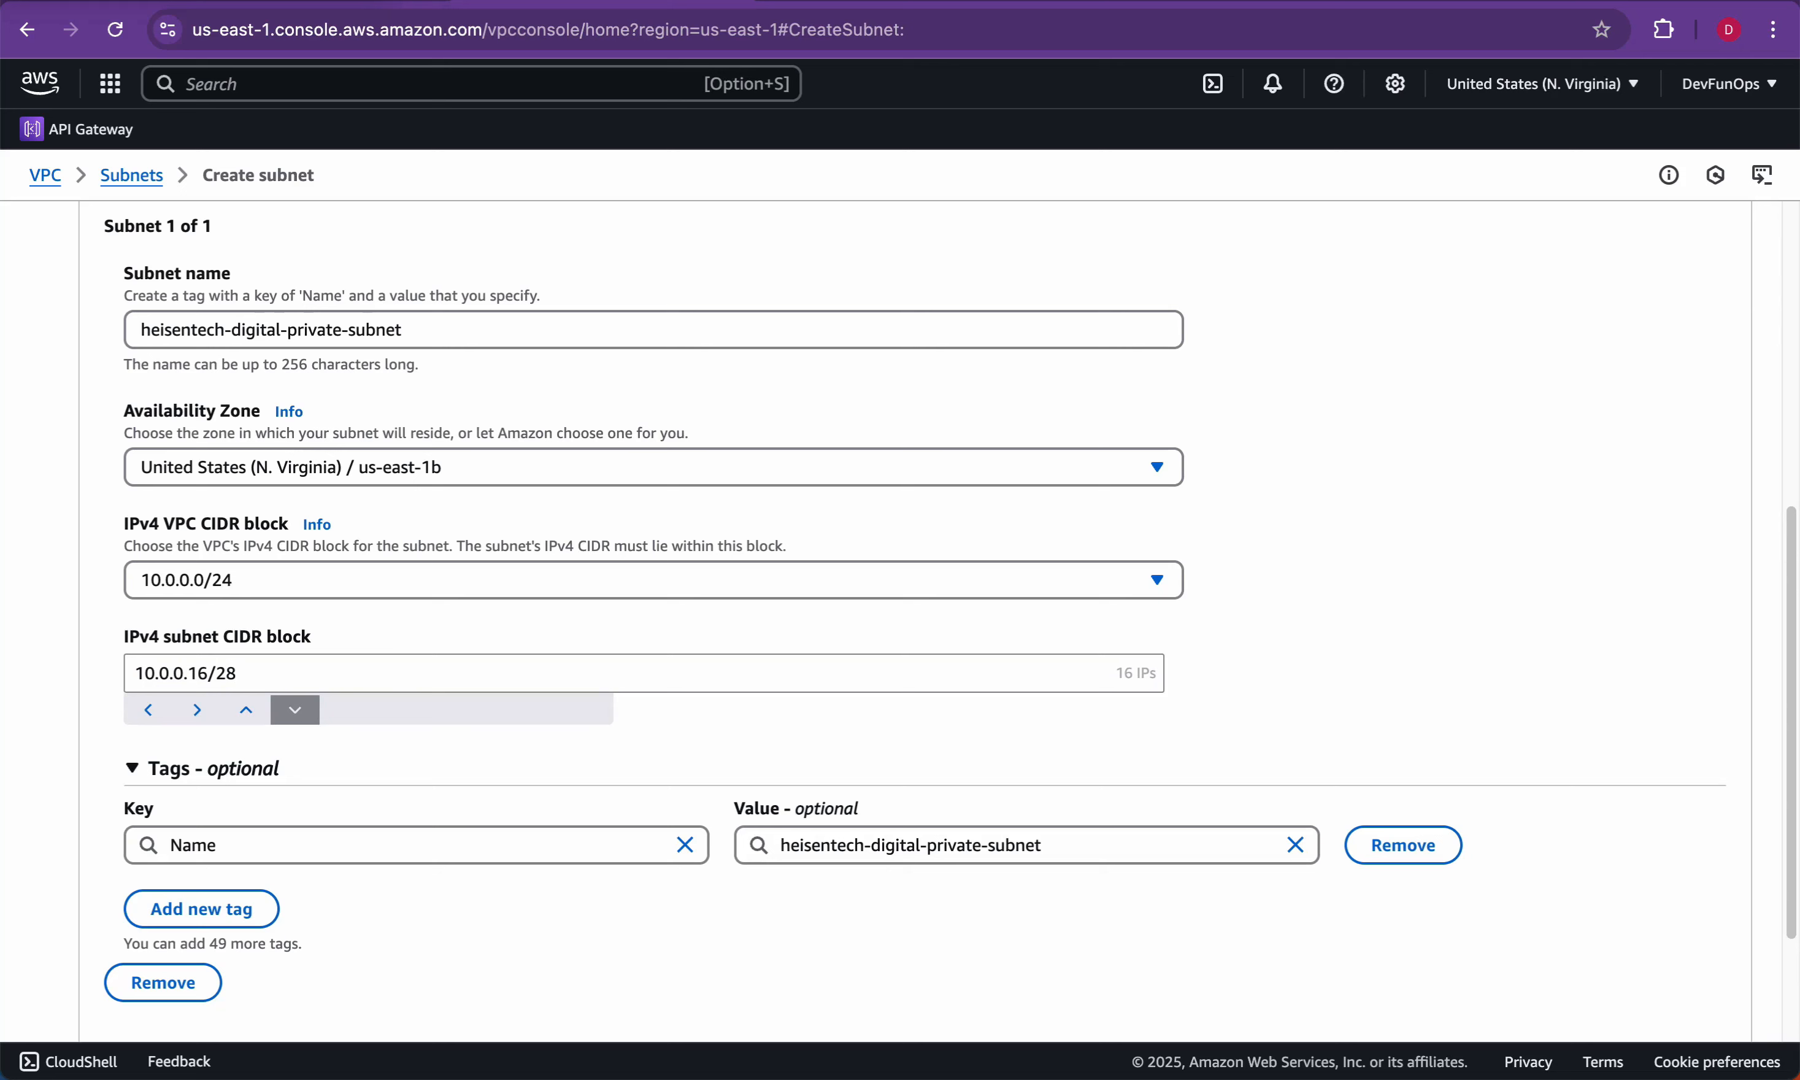
pyautogui.moveTo(246, 673); pyautogui.dragTo(132, 673)
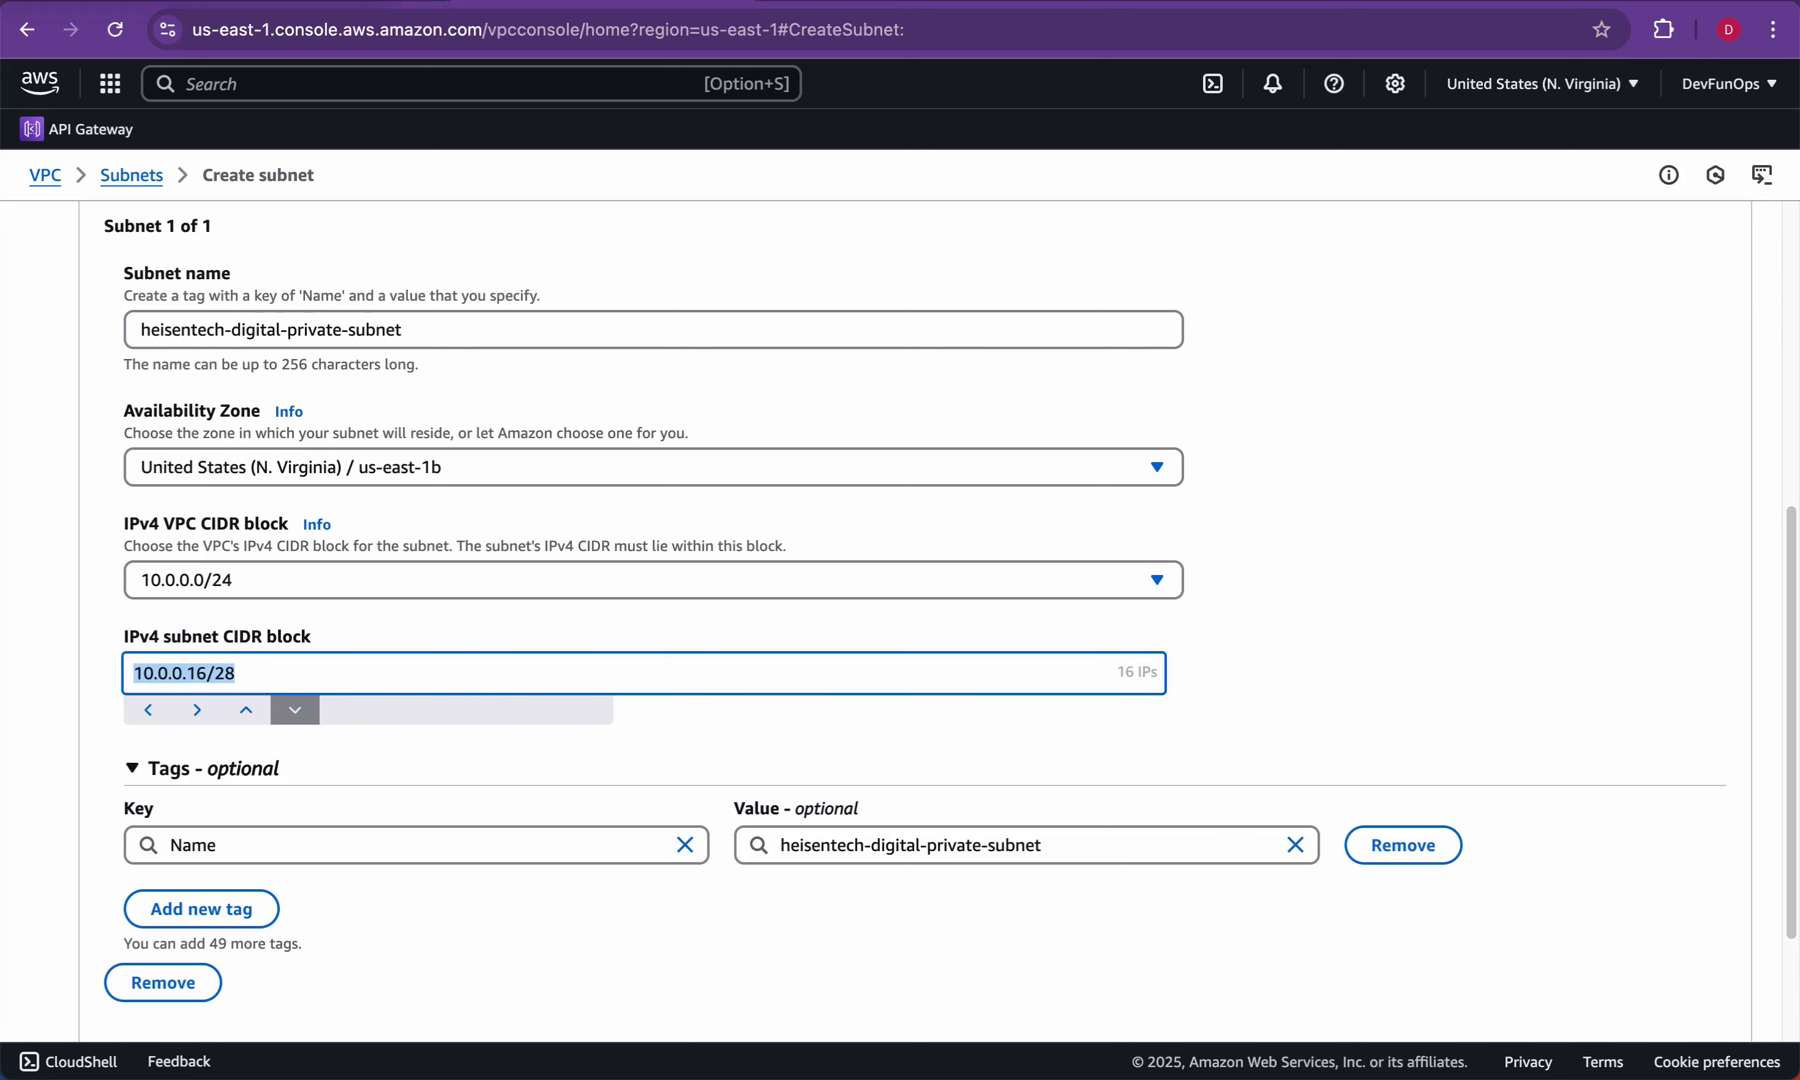
# Step: Switch to the VPC CIDR note, add blank lines below the 2nd SUBNET CIDR heading and highlight 10.0.0.16/28 and 10.0.0.15
pyautogui.press('super+Tab')
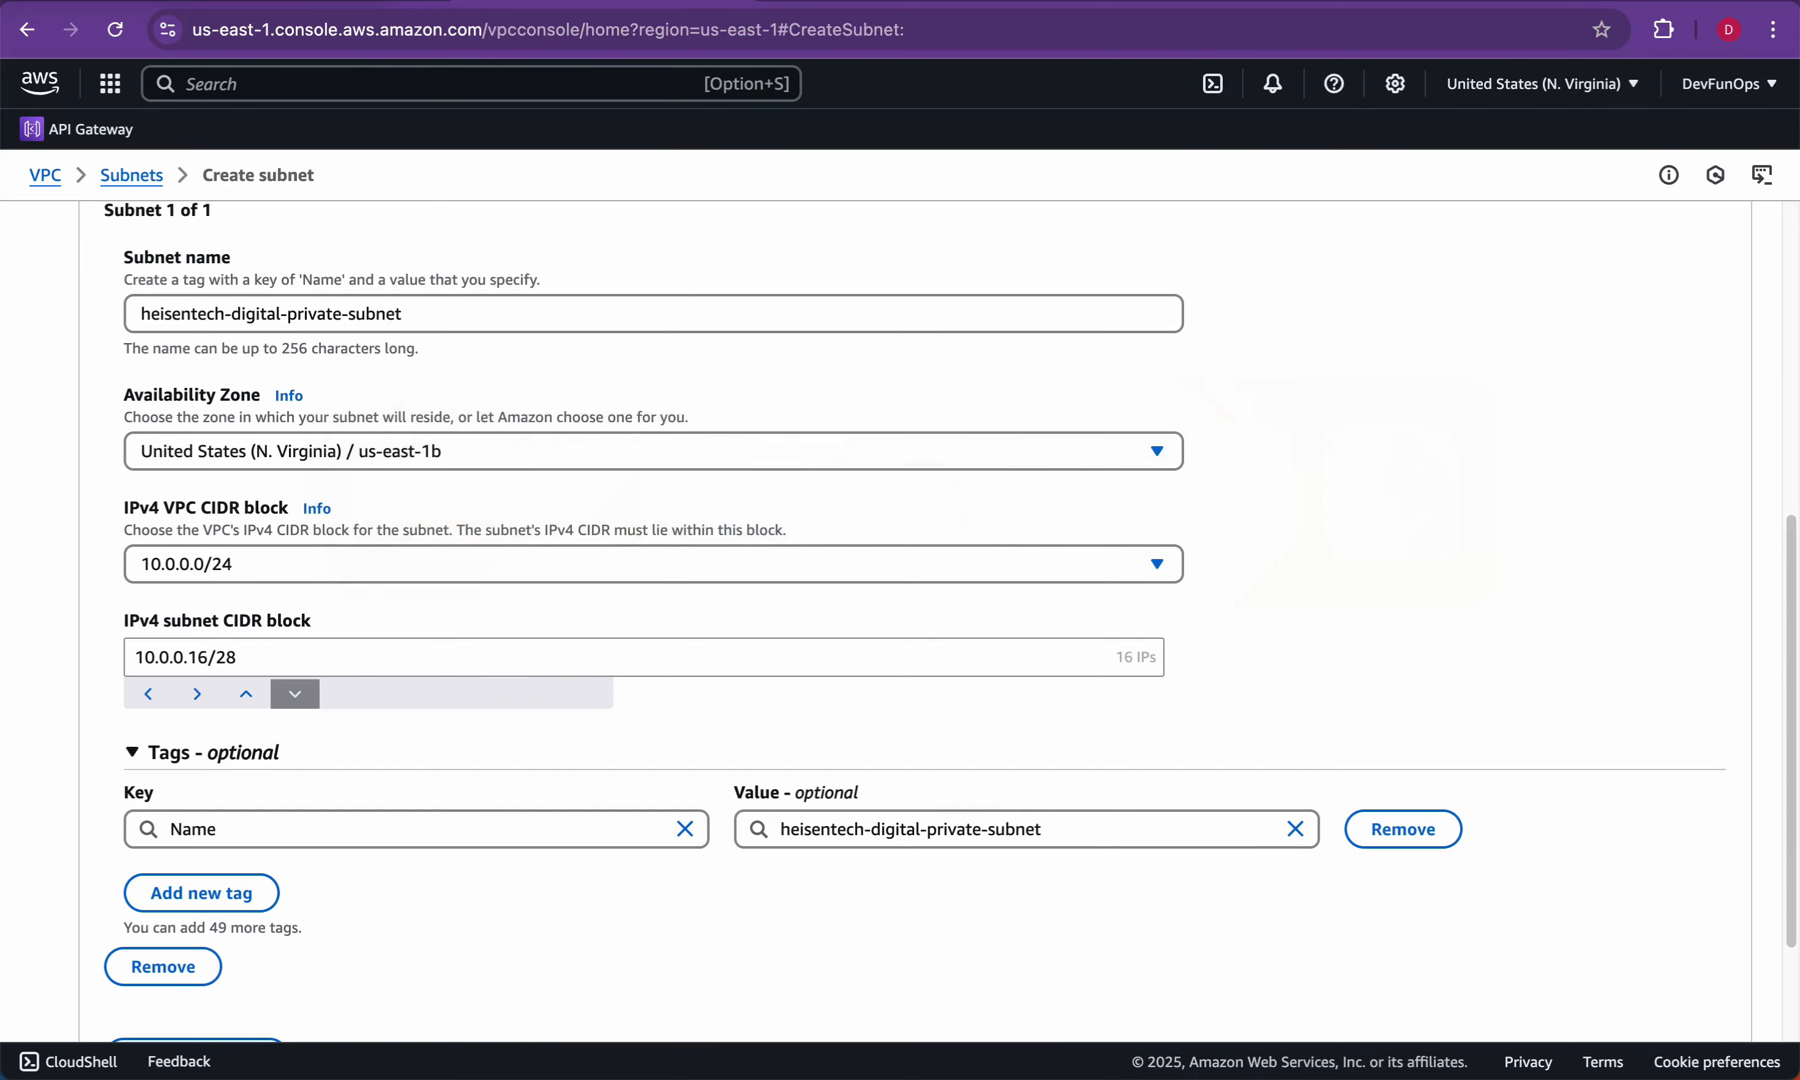
pyautogui.press('super+Tab')
pyautogui.click(330, 843)
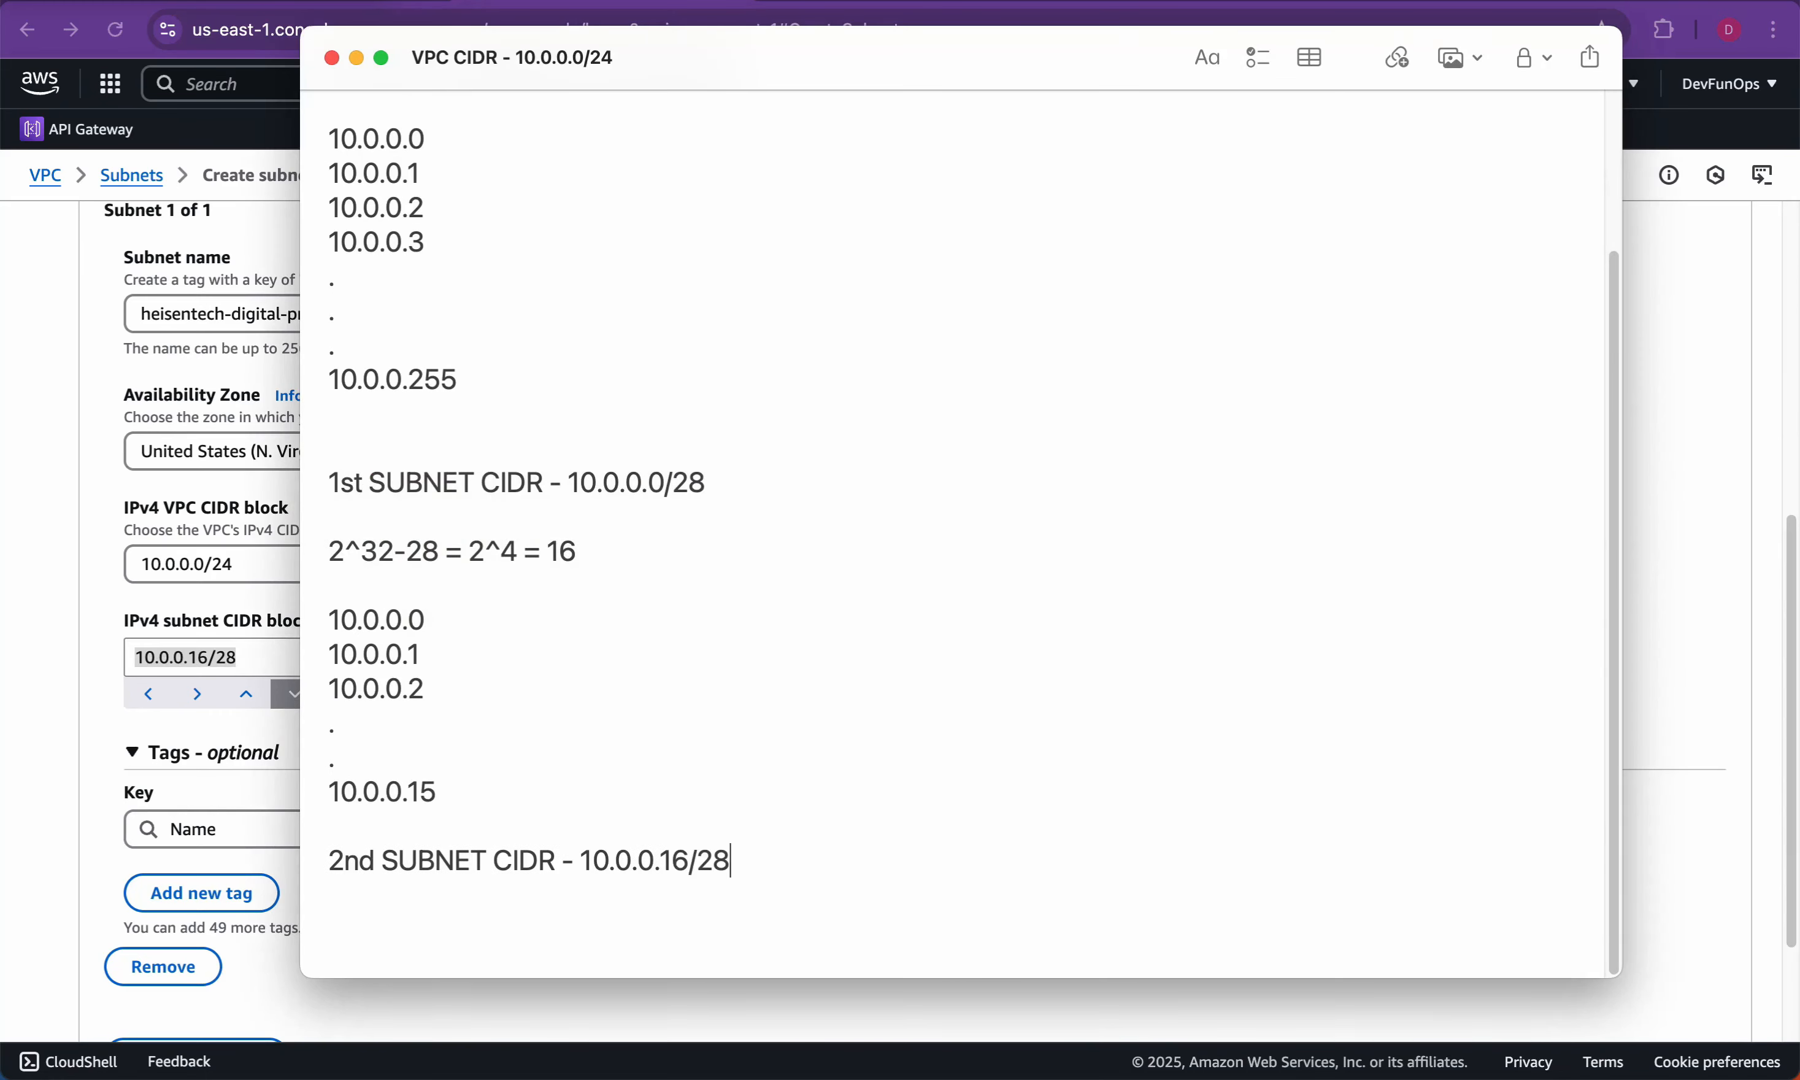
pyautogui.press('Return')
pyautogui.press('Return')
pyautogui.press('Return')
pyautogui.press('Return')
pyautogui.click(579, 758)
pyautogui.press('super+shift+Right')
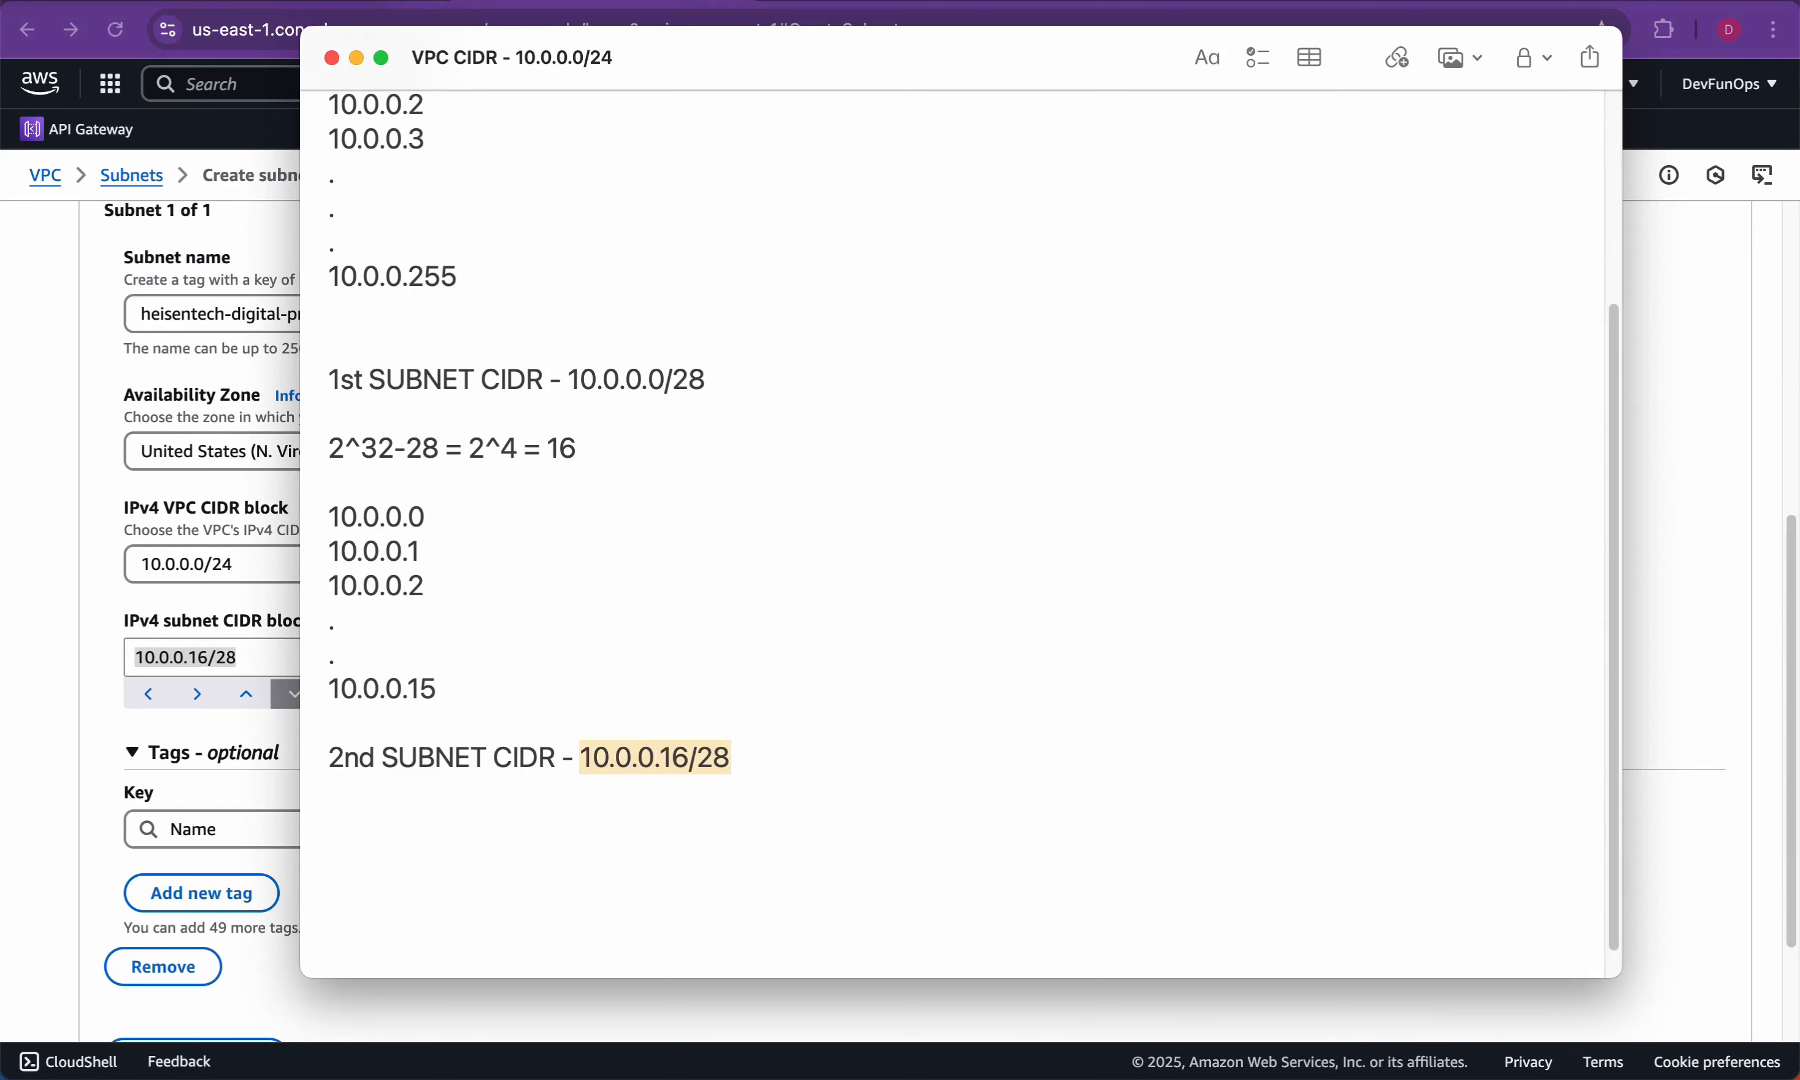
pyautogui.moveTo(438, 689); pyautogui.dragTo(329, 689)
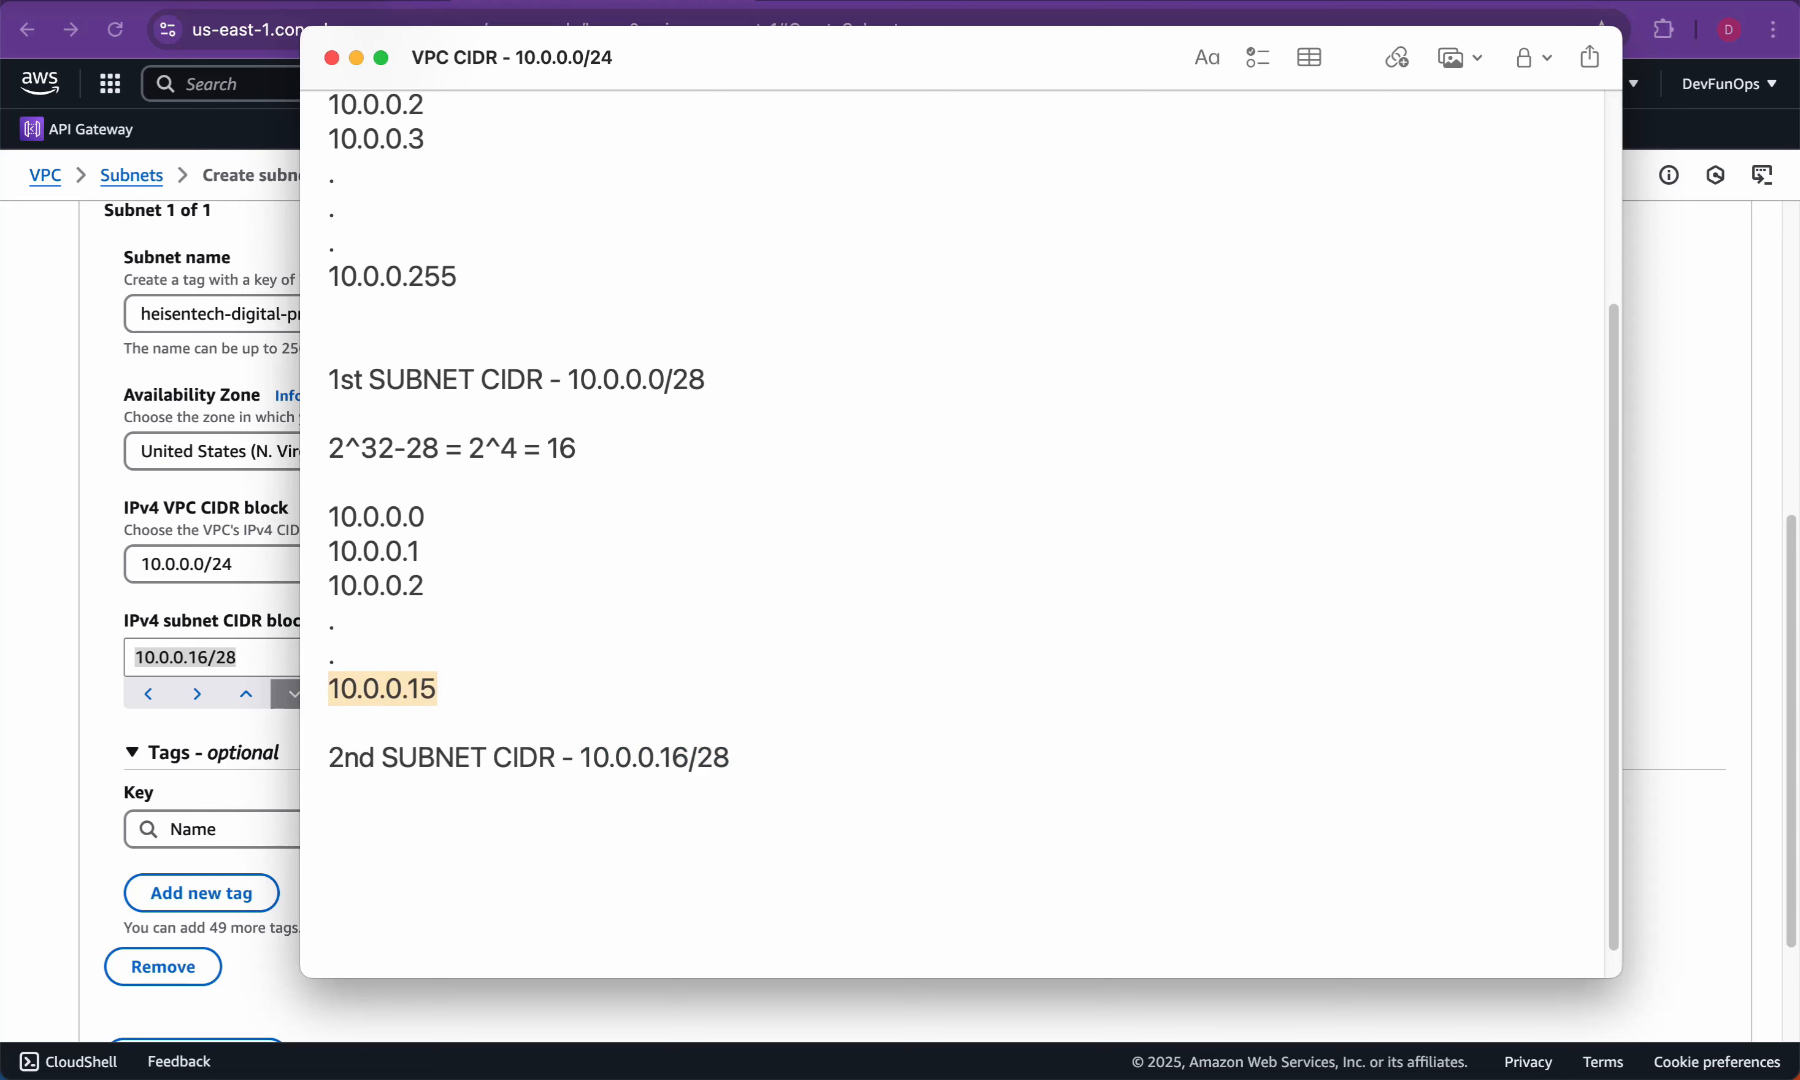
pyautogui.click(511, 826)
# Step: Copy 10.0.0.16 from the 2nd SUBNET CIDR heading and paste it below as the range's first address
pyautogui.moveTo(580, 758); pyautogui.dragTo(731, 758)
pyautogui.click(621, 792)
pyautogui.moveTo(580, 758); pyautogui.dragTo(689, 757)
pyautogui.press('super+c')
pyautogui.click(331, 826)
pyautogui.press('super+v')
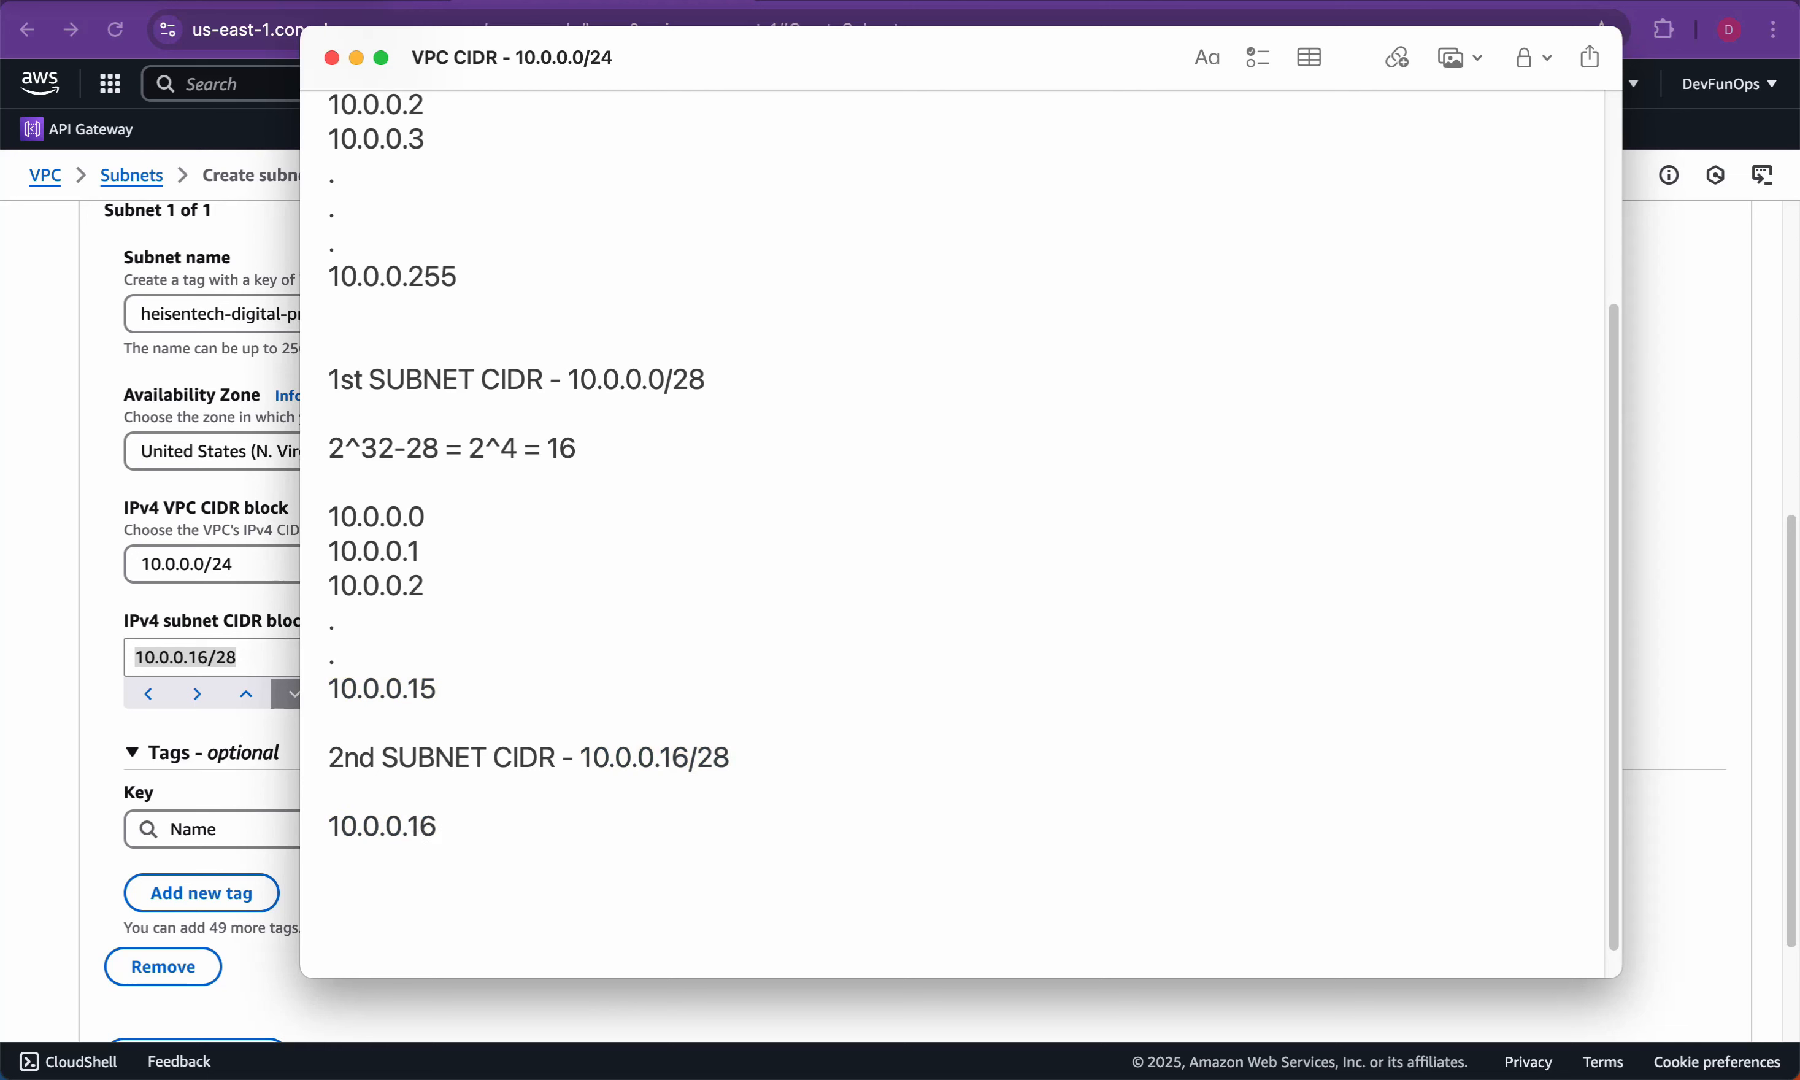
pyautogui.doubleClick(382, 689)
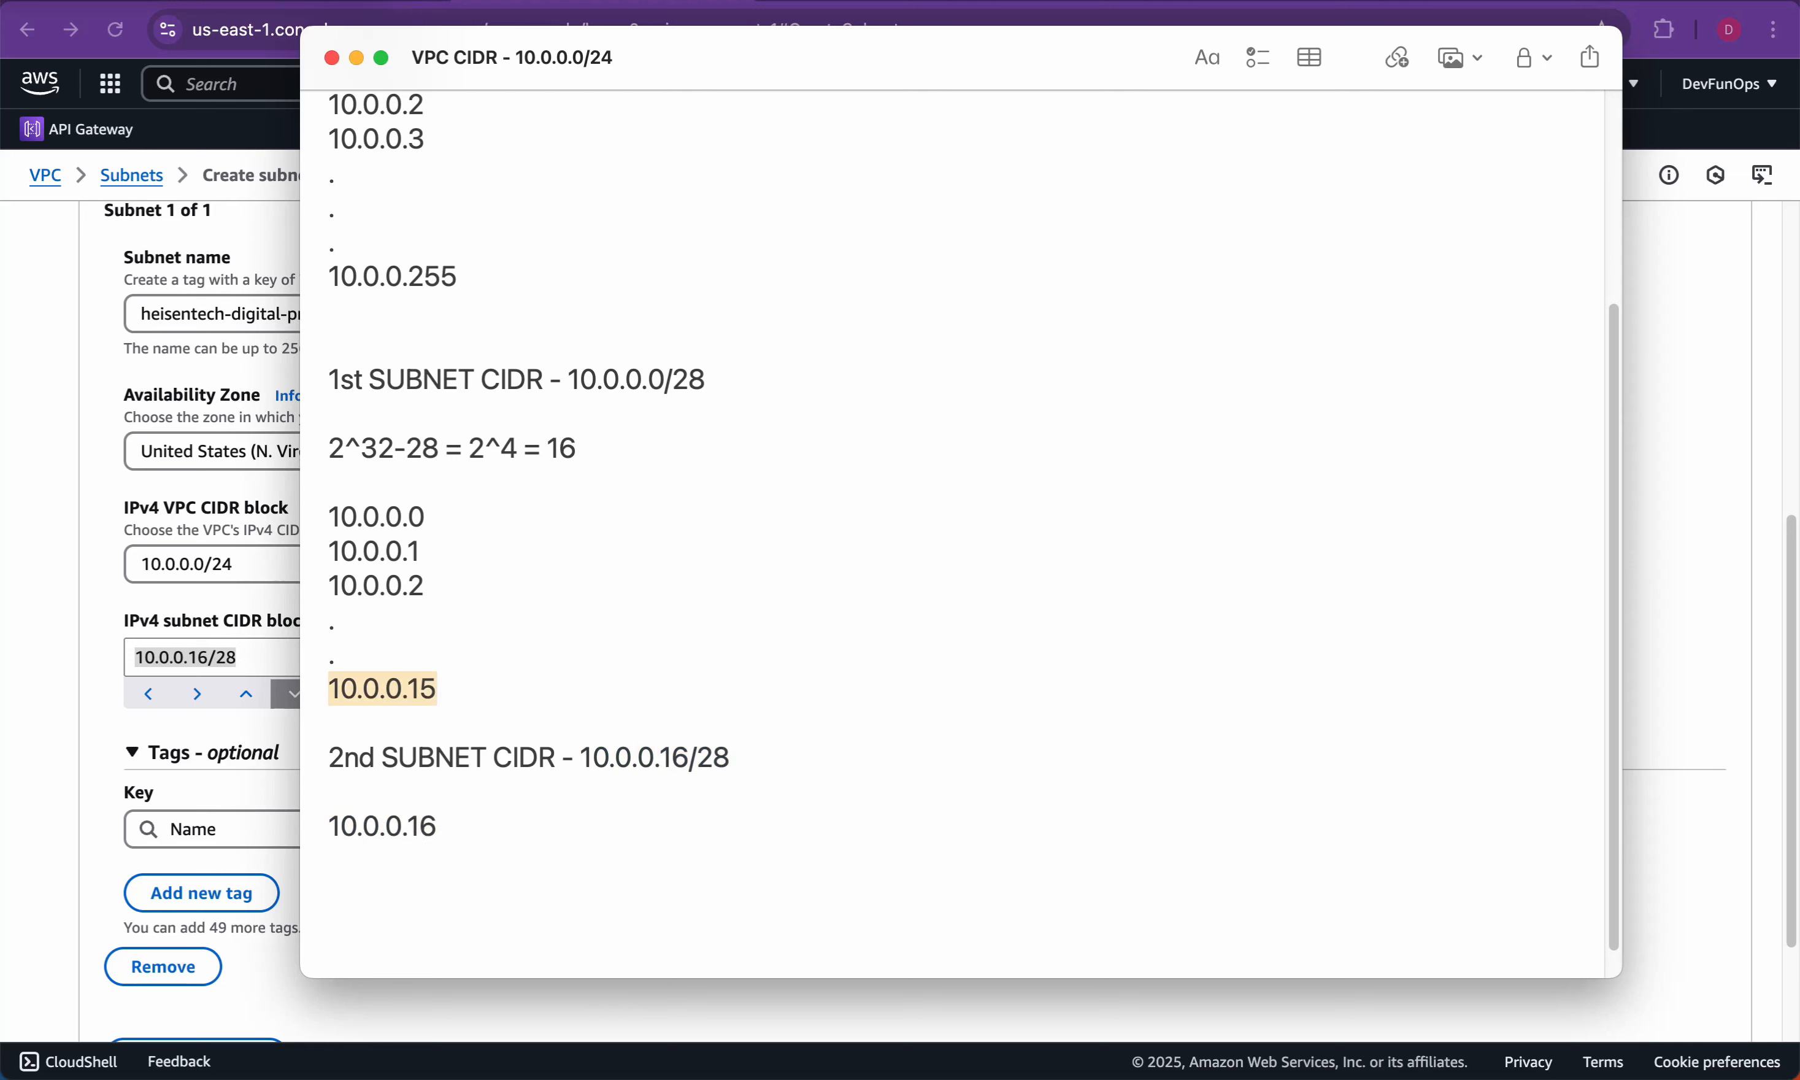
pyautogui.click(439, 827)
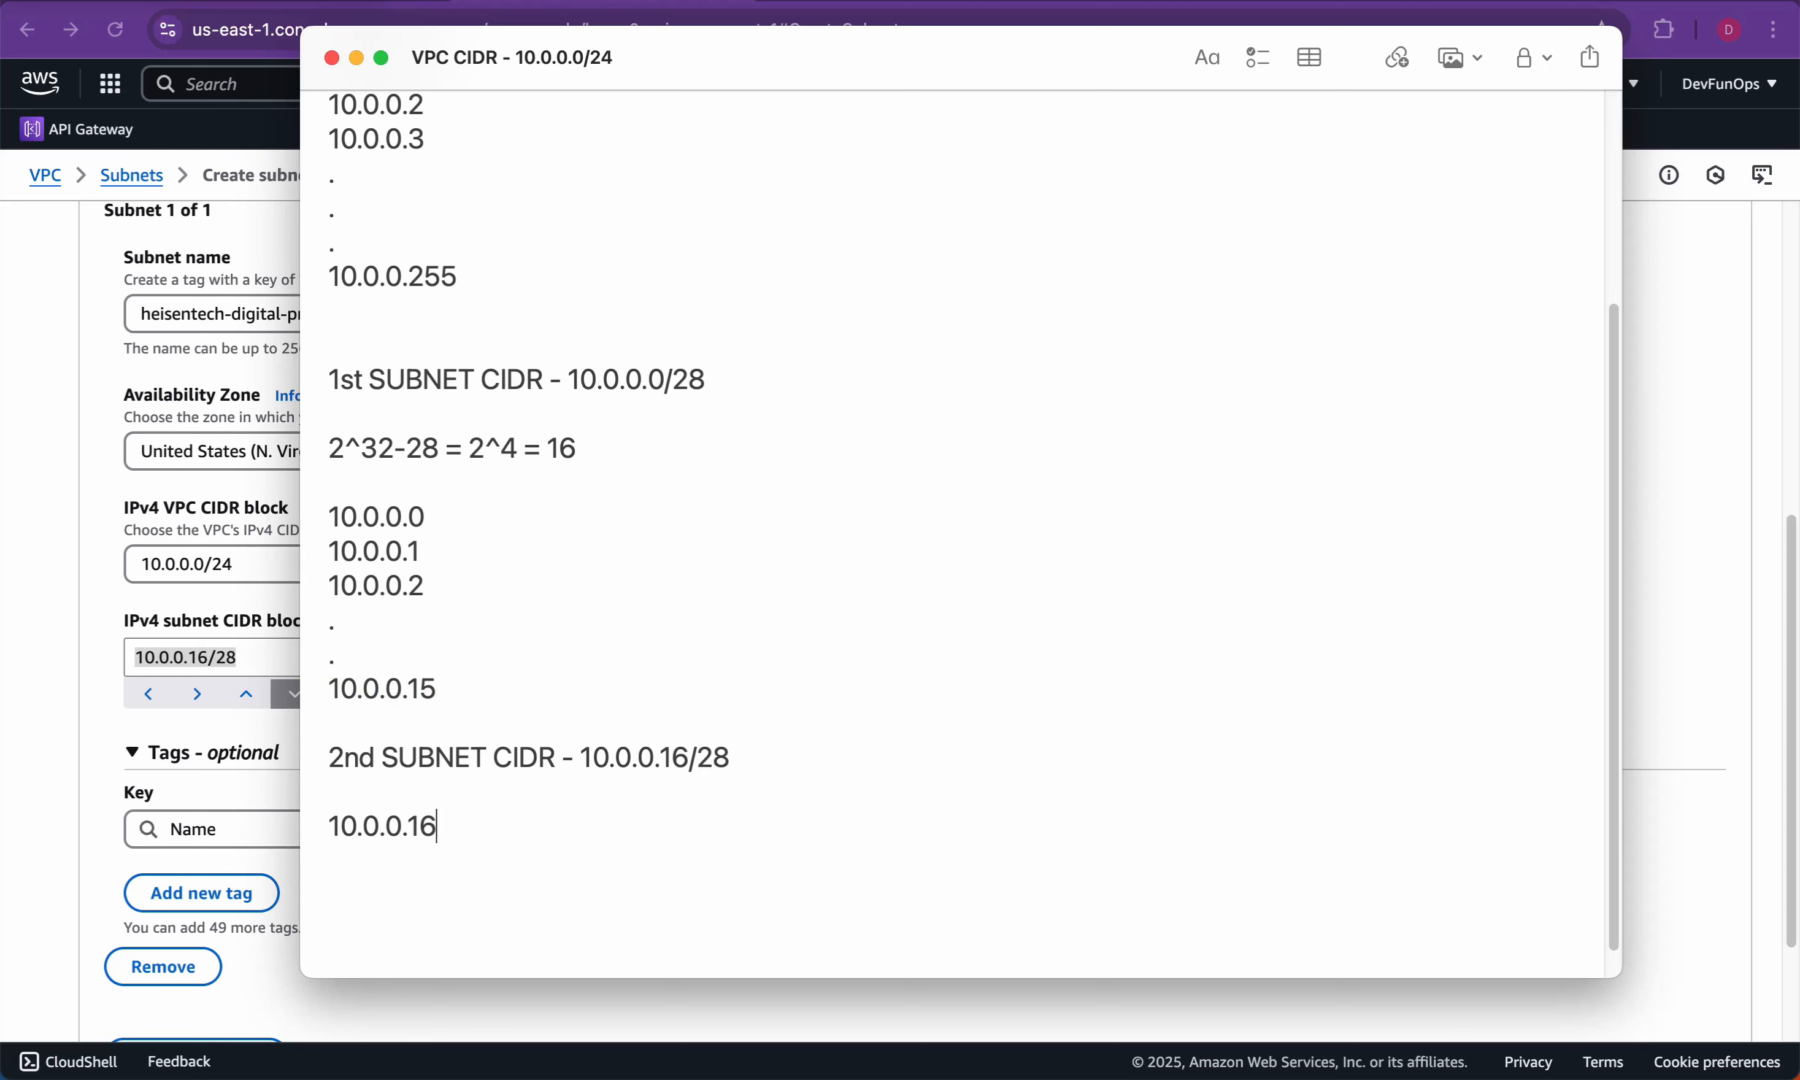
# Step: Add the addresses 10.0.0.17 and 10.0.0.18 on separate lines below 10.0.0.16
pyautogui.moveTo(329, 827); pyautogui.dragTo(438, 827)
pyautogui.press('super+c')
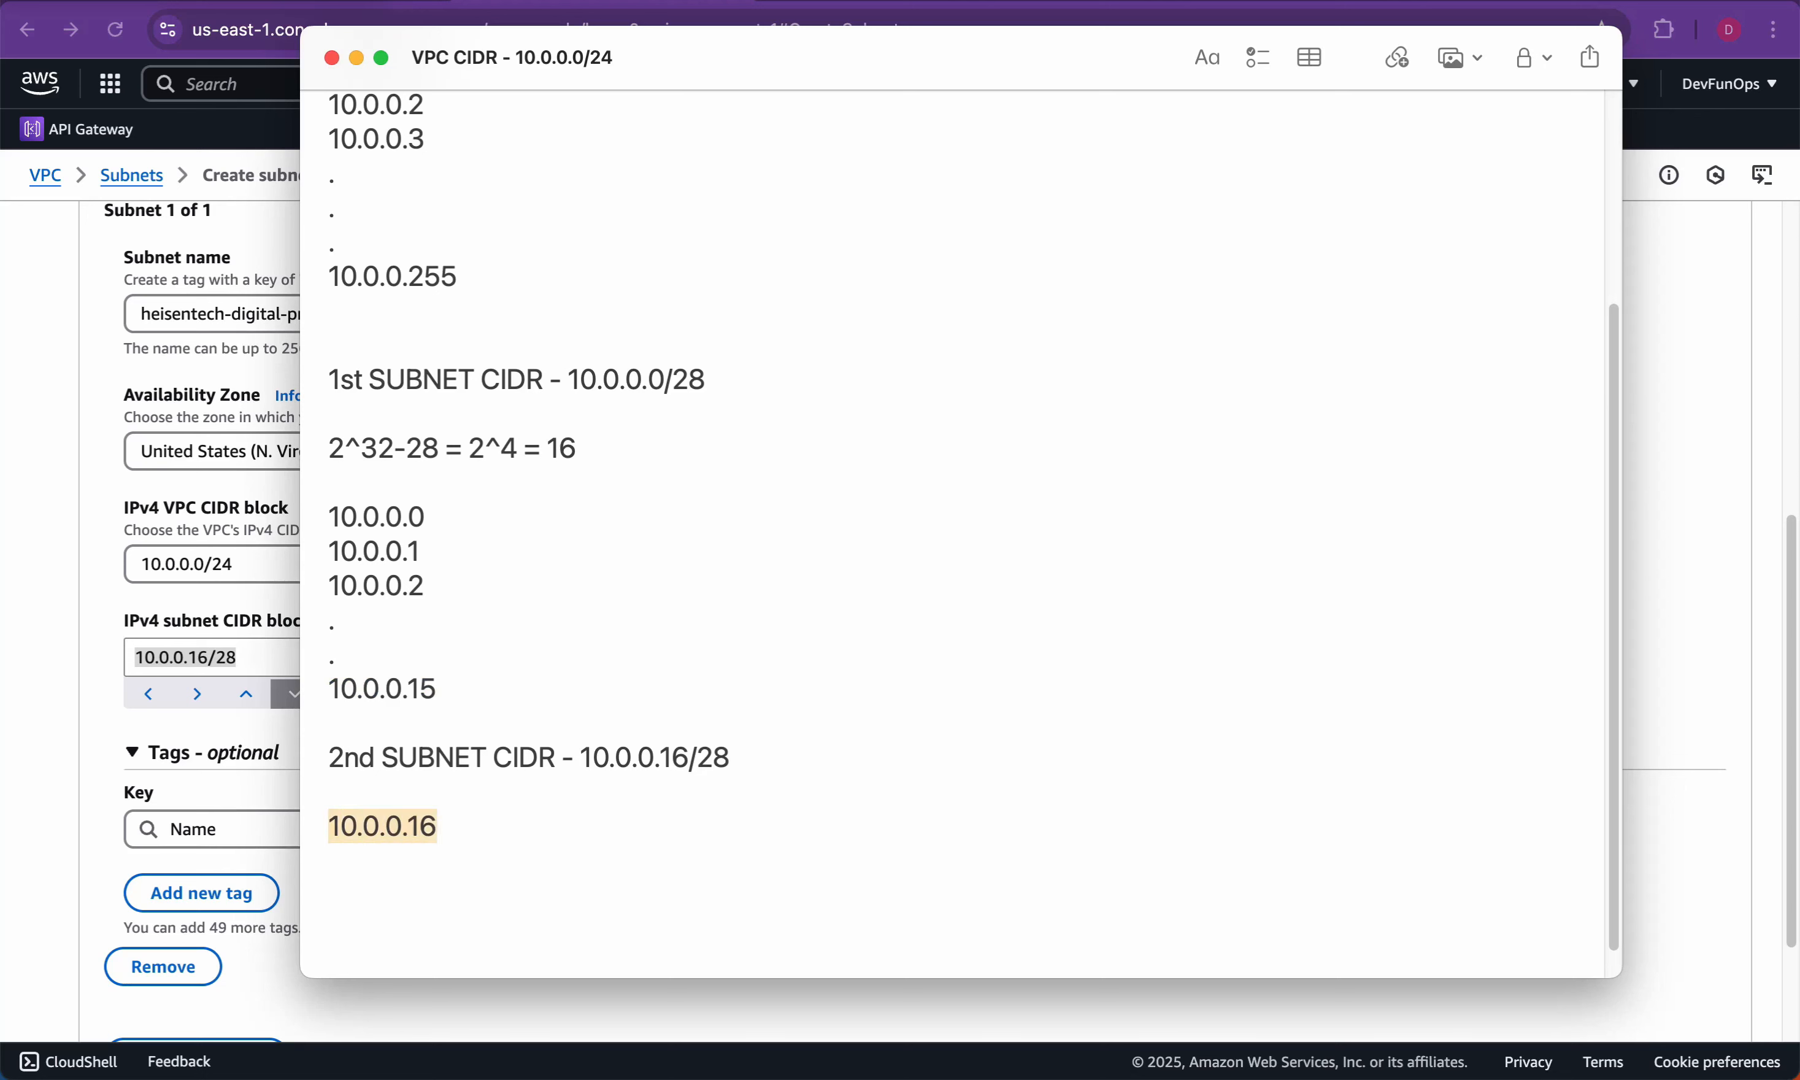
pyautogui.click(438, 827)
pyautogui.press('Return')
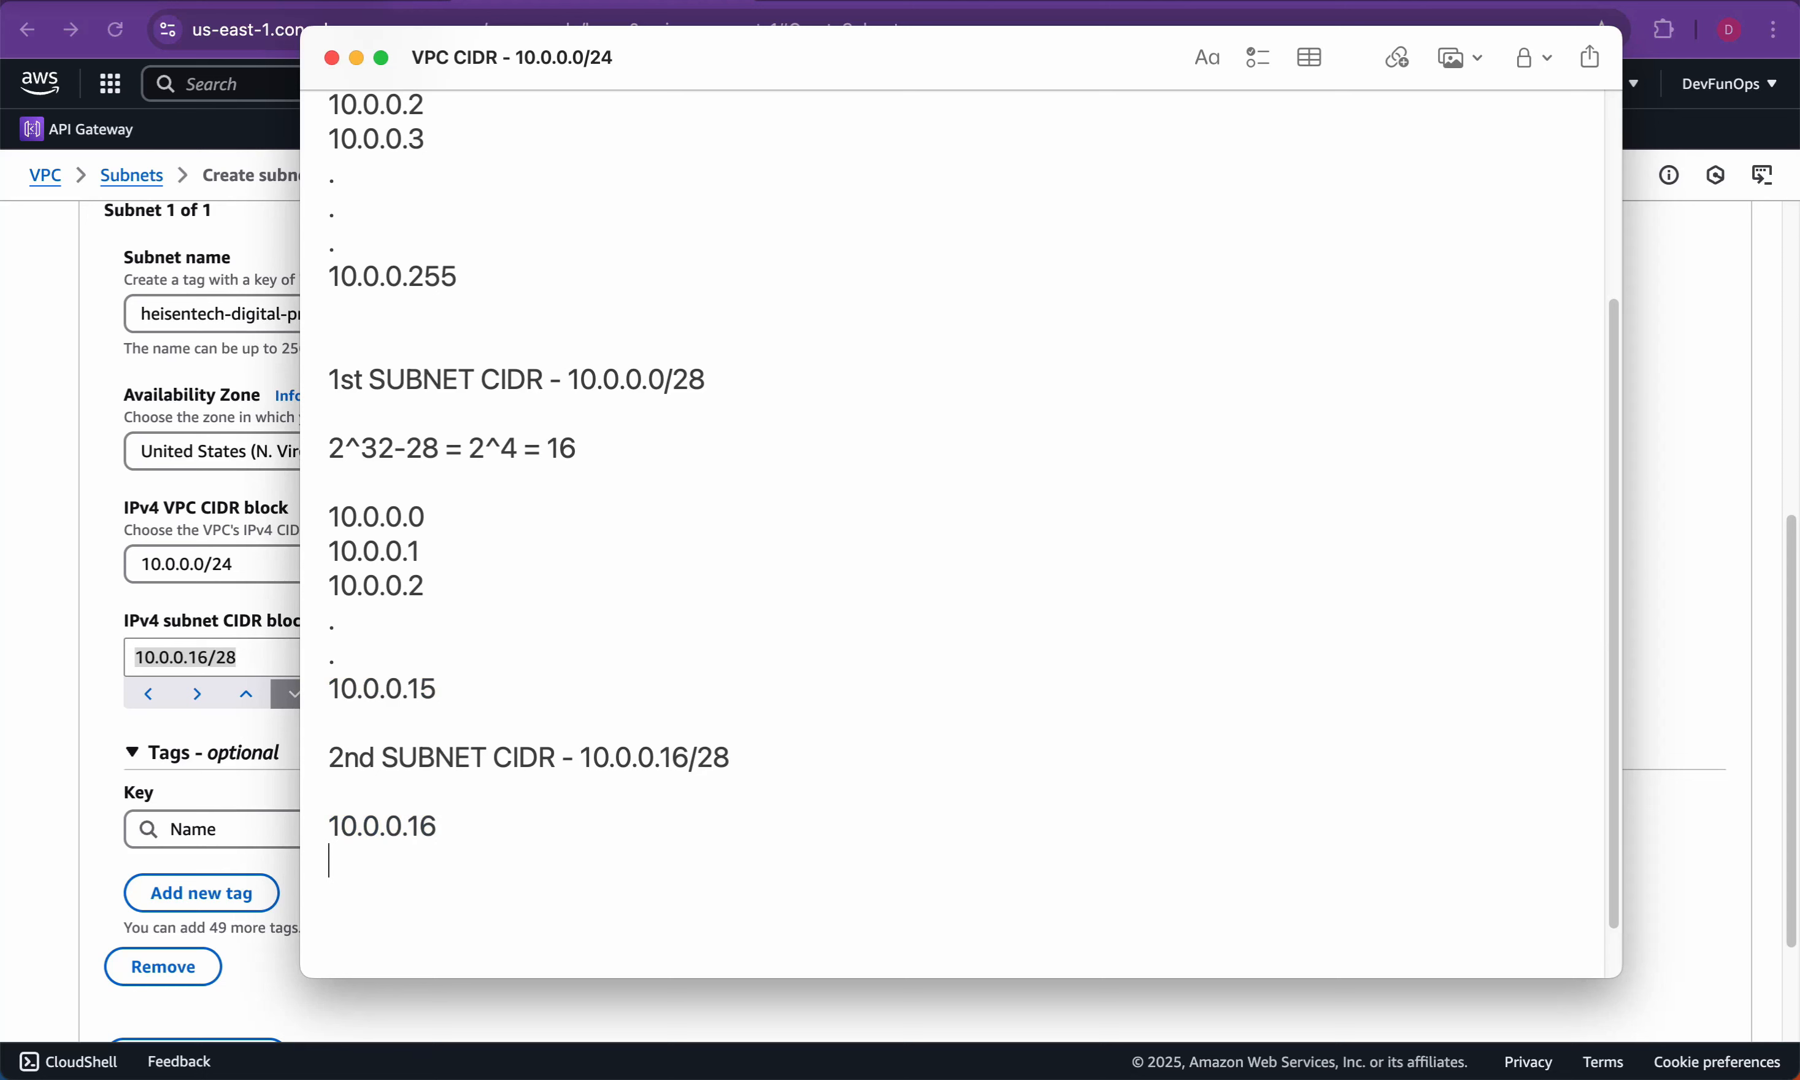
pyautogui.press('super+v')
pyautogui.press('BackSpace')
pyautogui.write('7')
pyautogui.press('Return')
pyautogui.press('super+v')
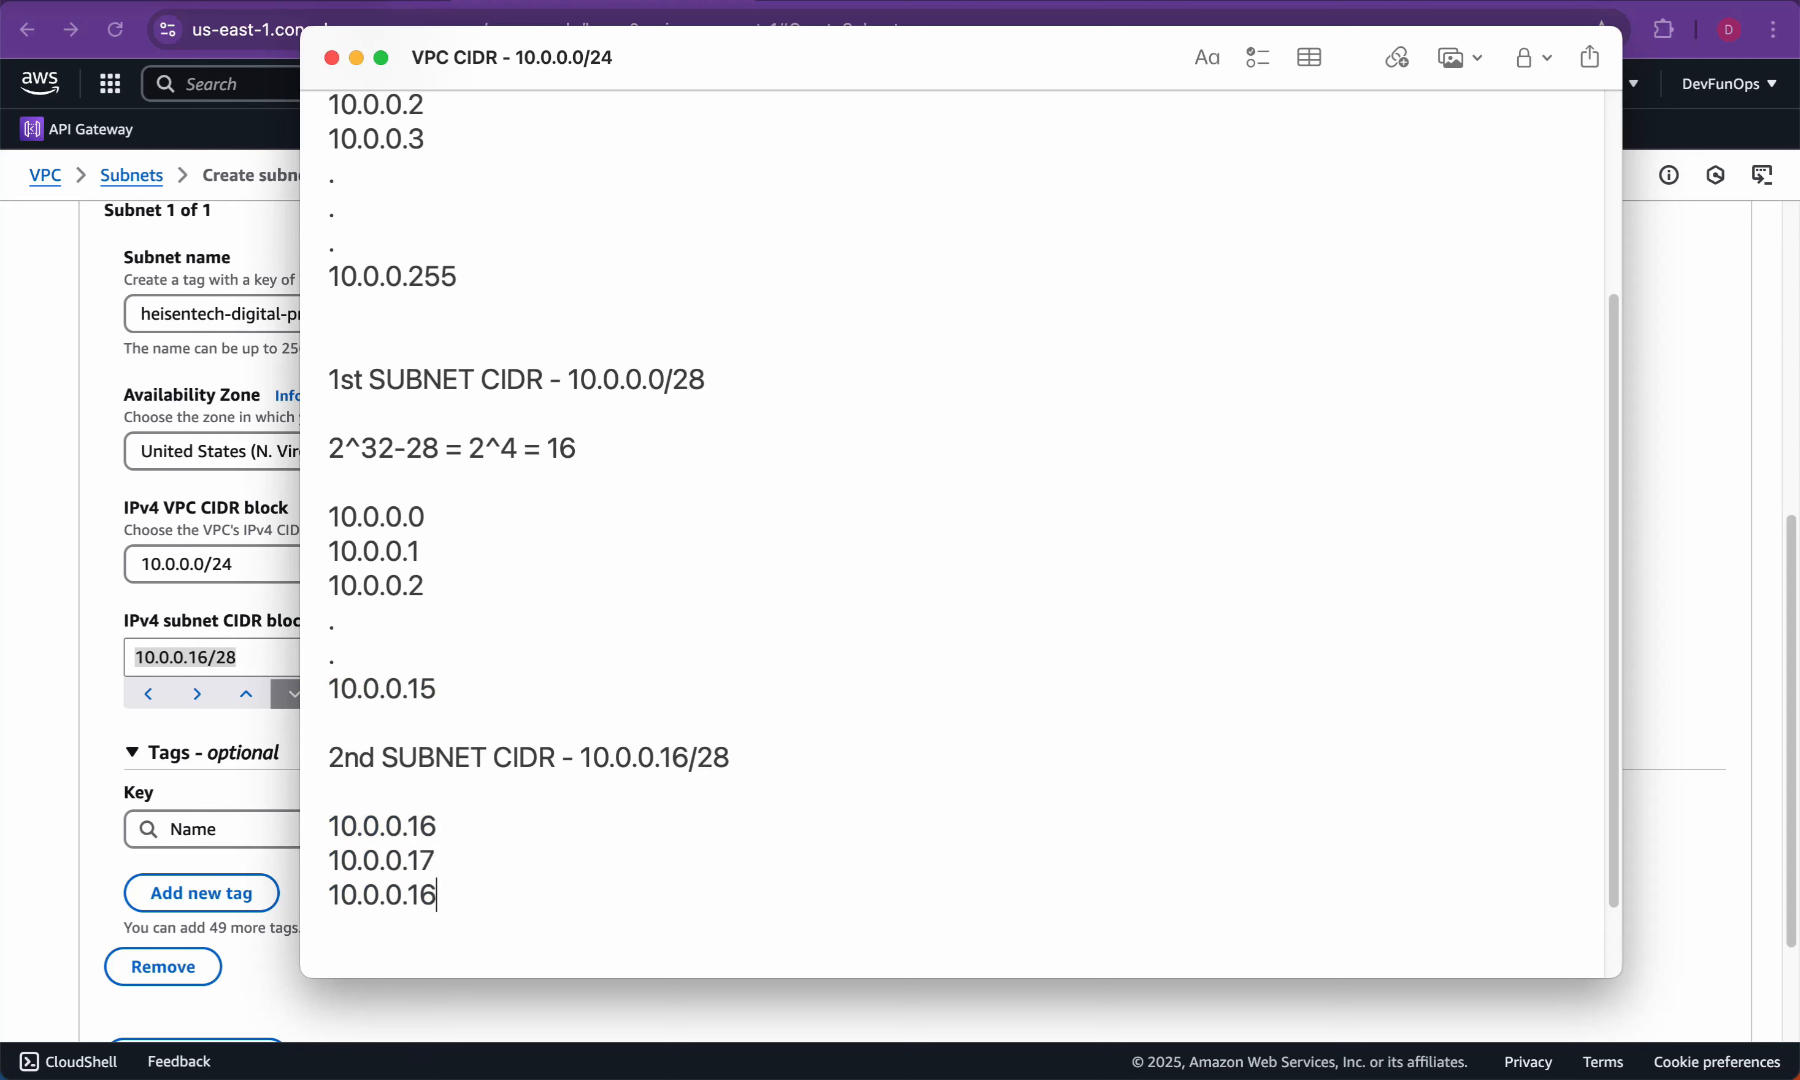
pyautogui.press('BackSpace')
pyautogui.write('8')
# Step: Add three lines with single dots below 10.0.0.18 and end the second subnet's list with 10.0.0.32
pyautogui.press('Return')
pyautogui.write('.')
pyautogui.press('Return')
pyautogui.write('.')
pyautogui.press('Return')
pyautogui.write('.')
pyautogui.press('Return')
pyautogui.write('.')
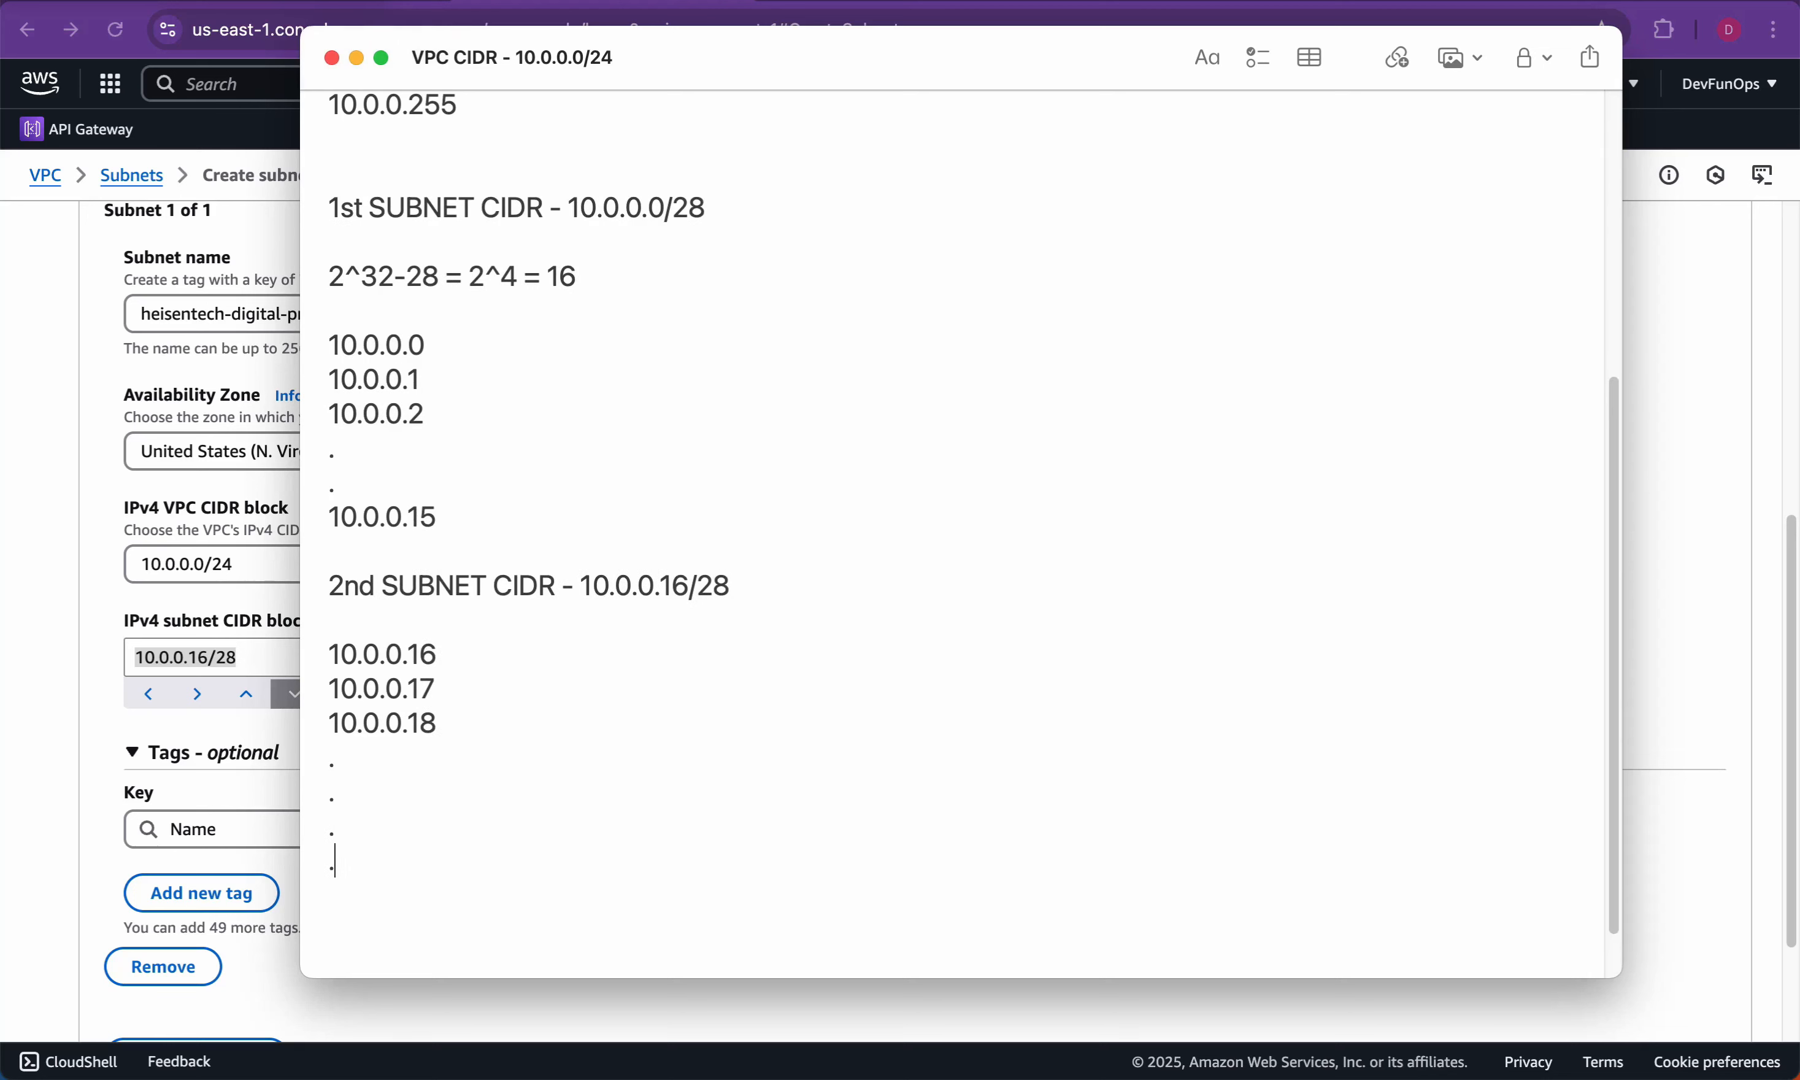
pyautogui.press('super+v')
pyautogui.press('super+Left')
pyautogui.press('Right')
pyautogui.press('BackSpace')
pyautogui.press('super+Right')
pyautogui.press('BackSpace')
# Step: Highlight and compare the address ranges of the 1st and 2nd subnet CIDR sections in the note
pyautogui.moveTo(731, 585); pyautogui.dragTo(581, 585)
pyautogui.moveTo(329, 344); pyautogui.dragTo(437, 516)
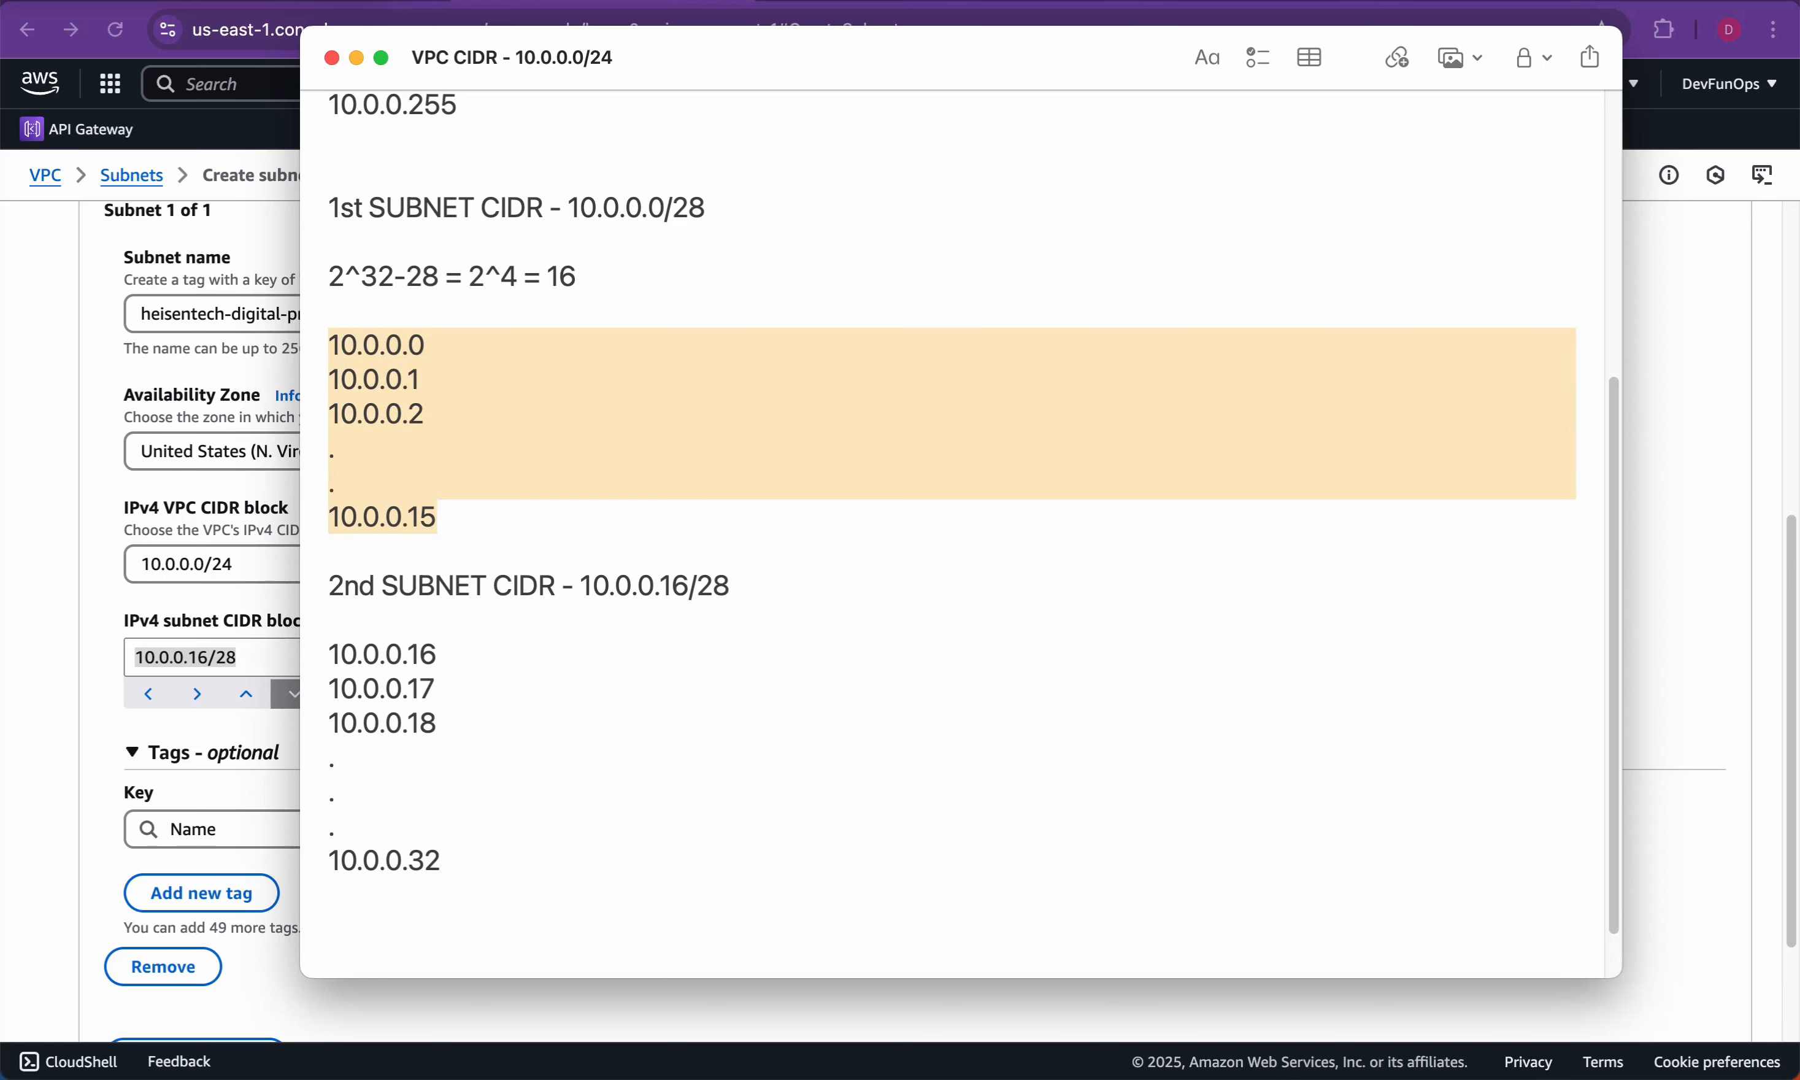
pyautogui.moveTo(329, 654); pyautogui.dragTo(441, 884)
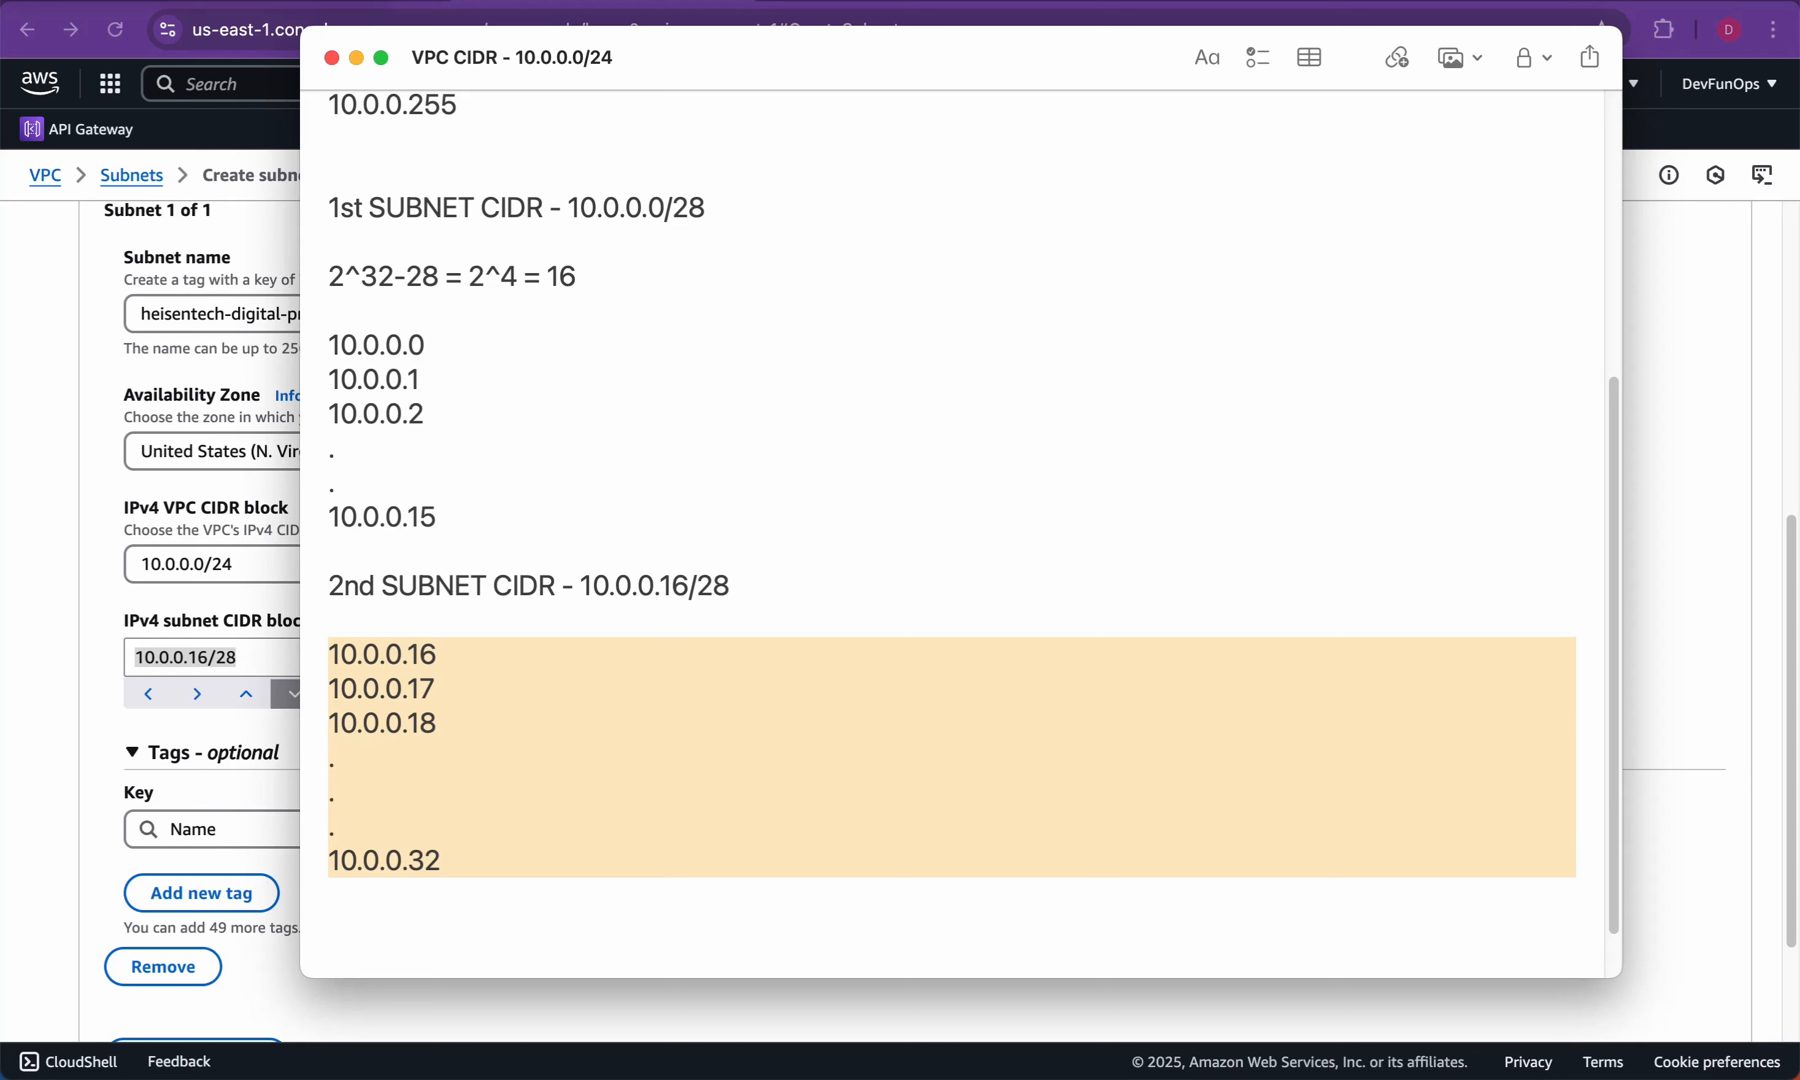
pyautogui.moveTo(440, 518); pyautogui.dragTo(328, 207)
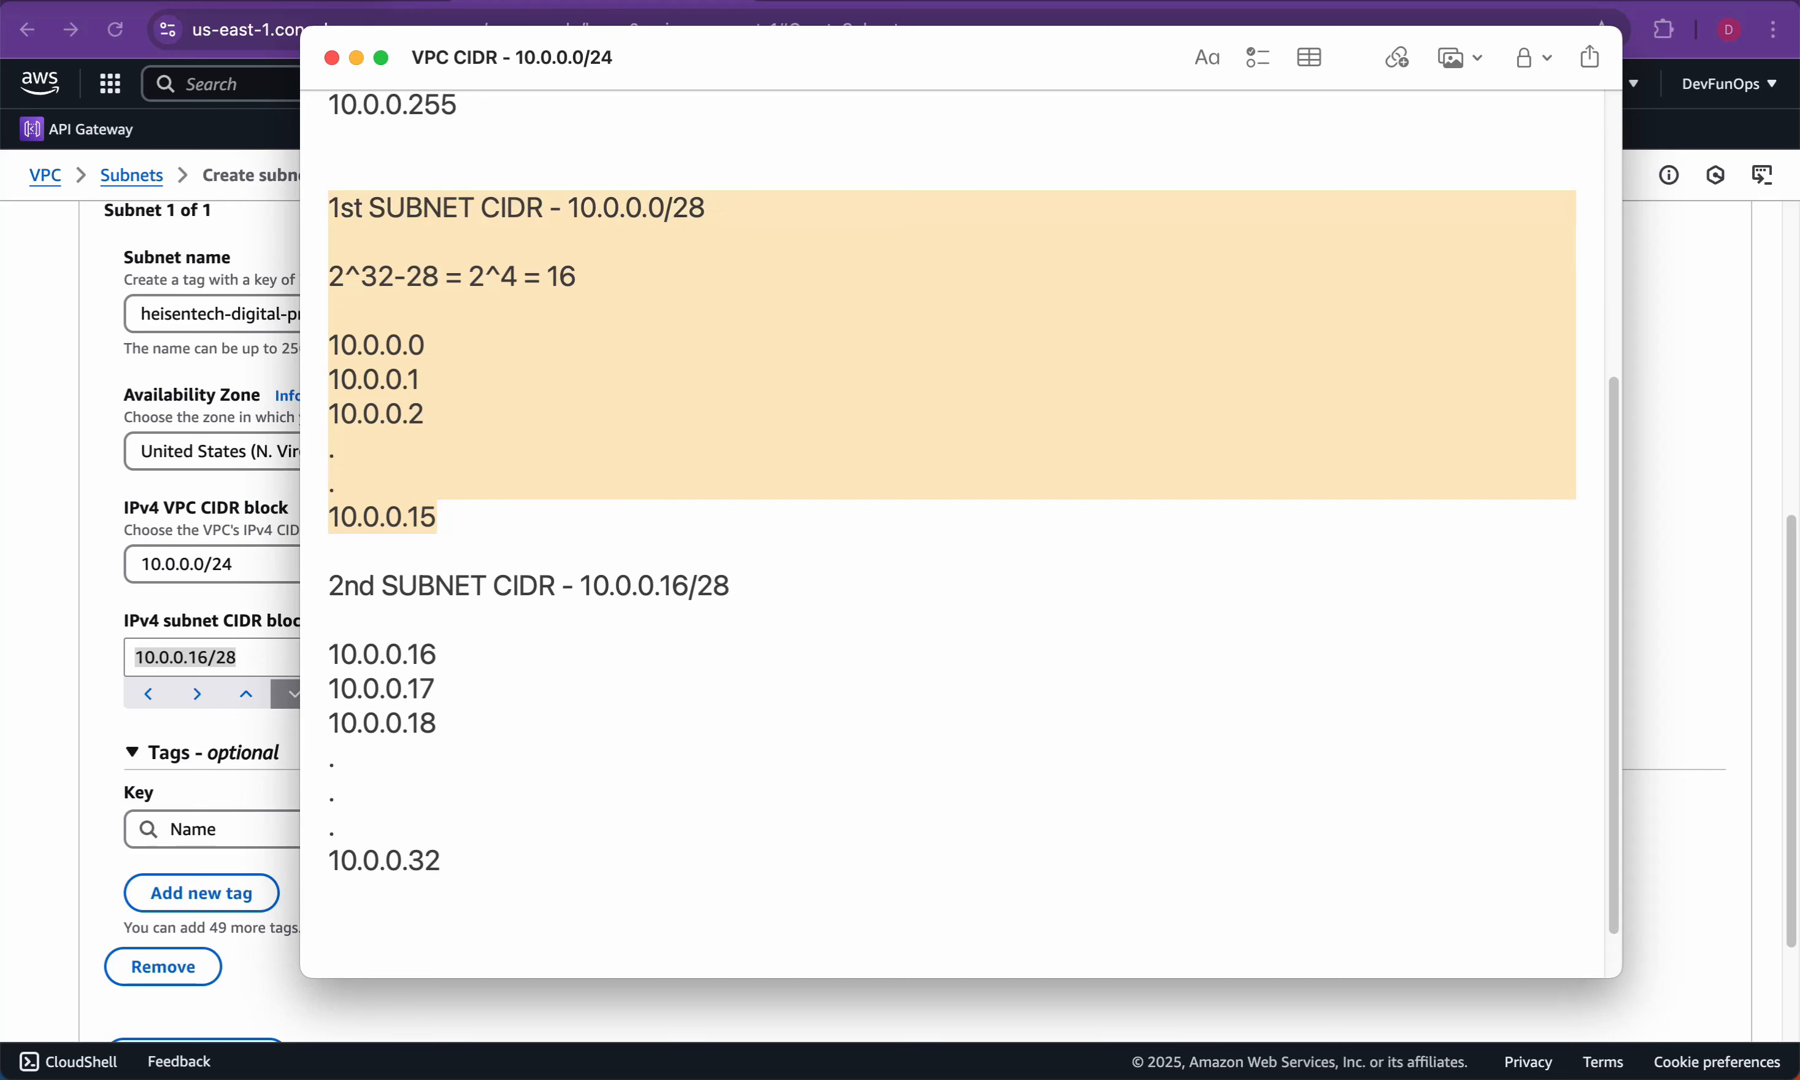
pyautogui.scroll(3, 950, 533)
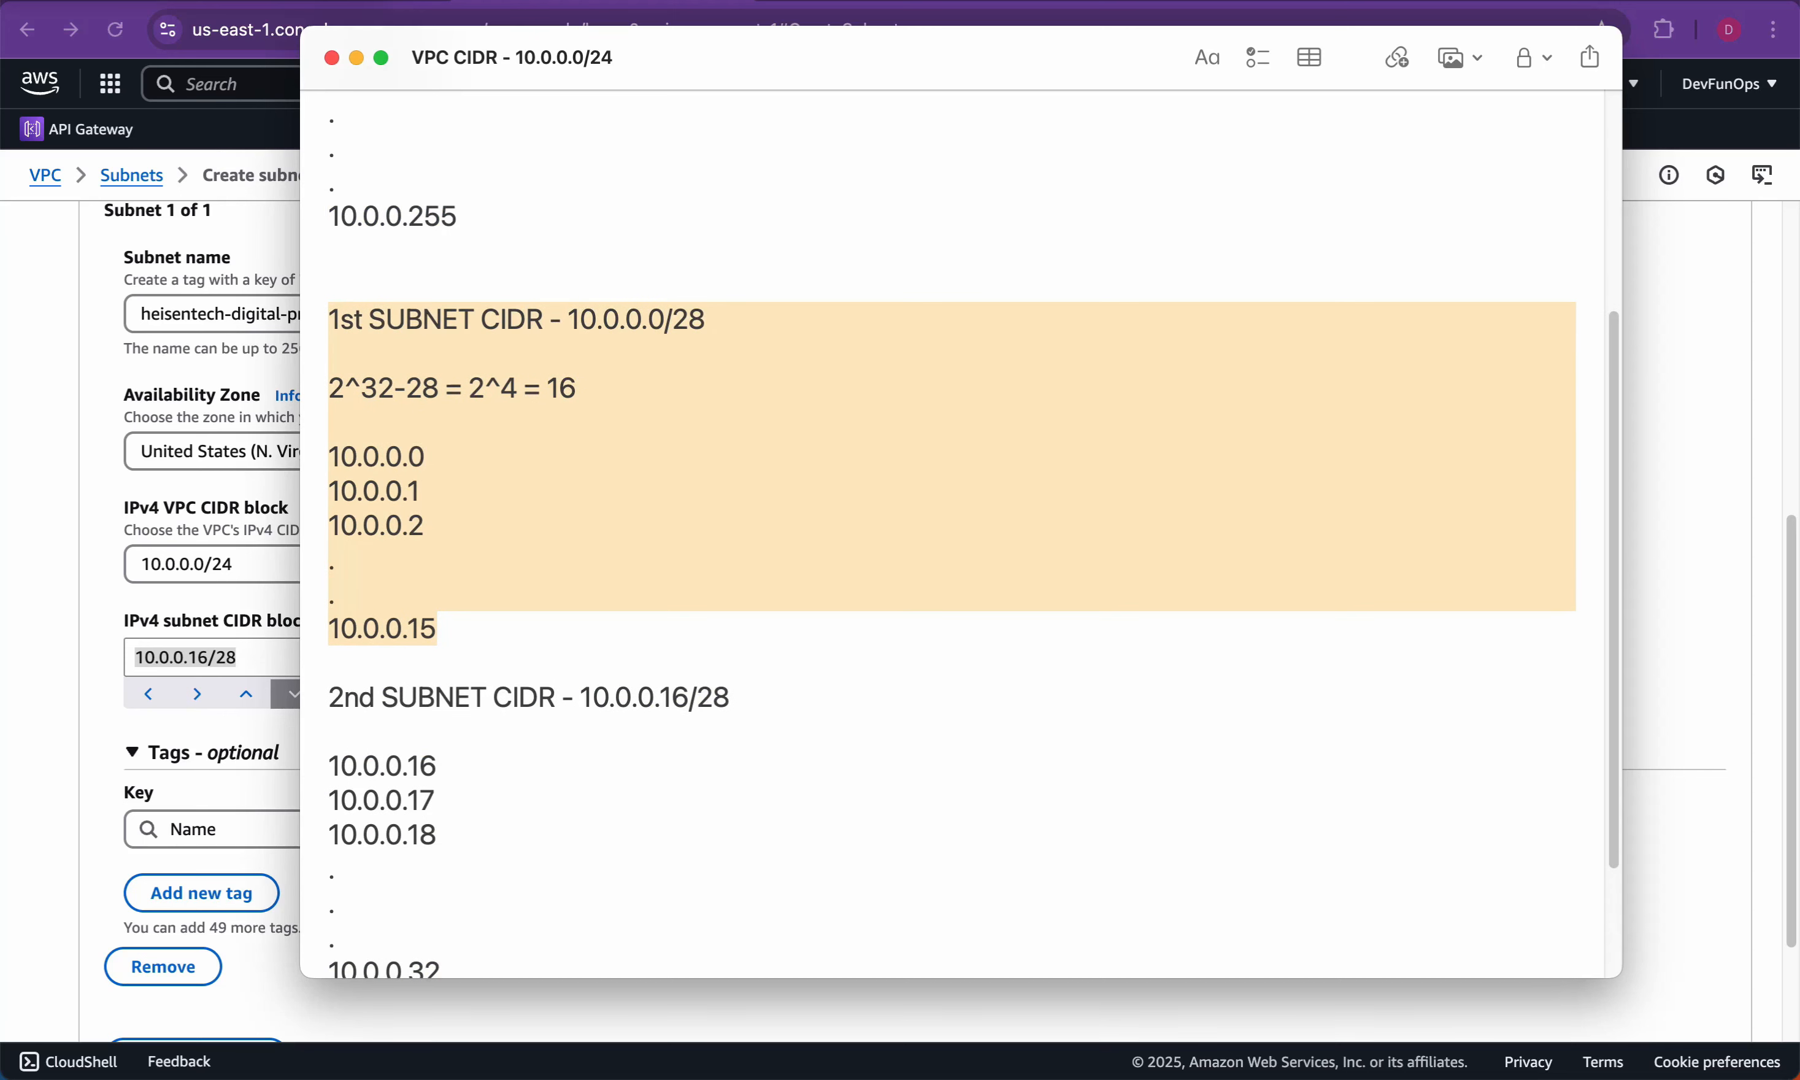
pyautogui.moveTo(329, 697); pyautogui.dragTo(446, 988)
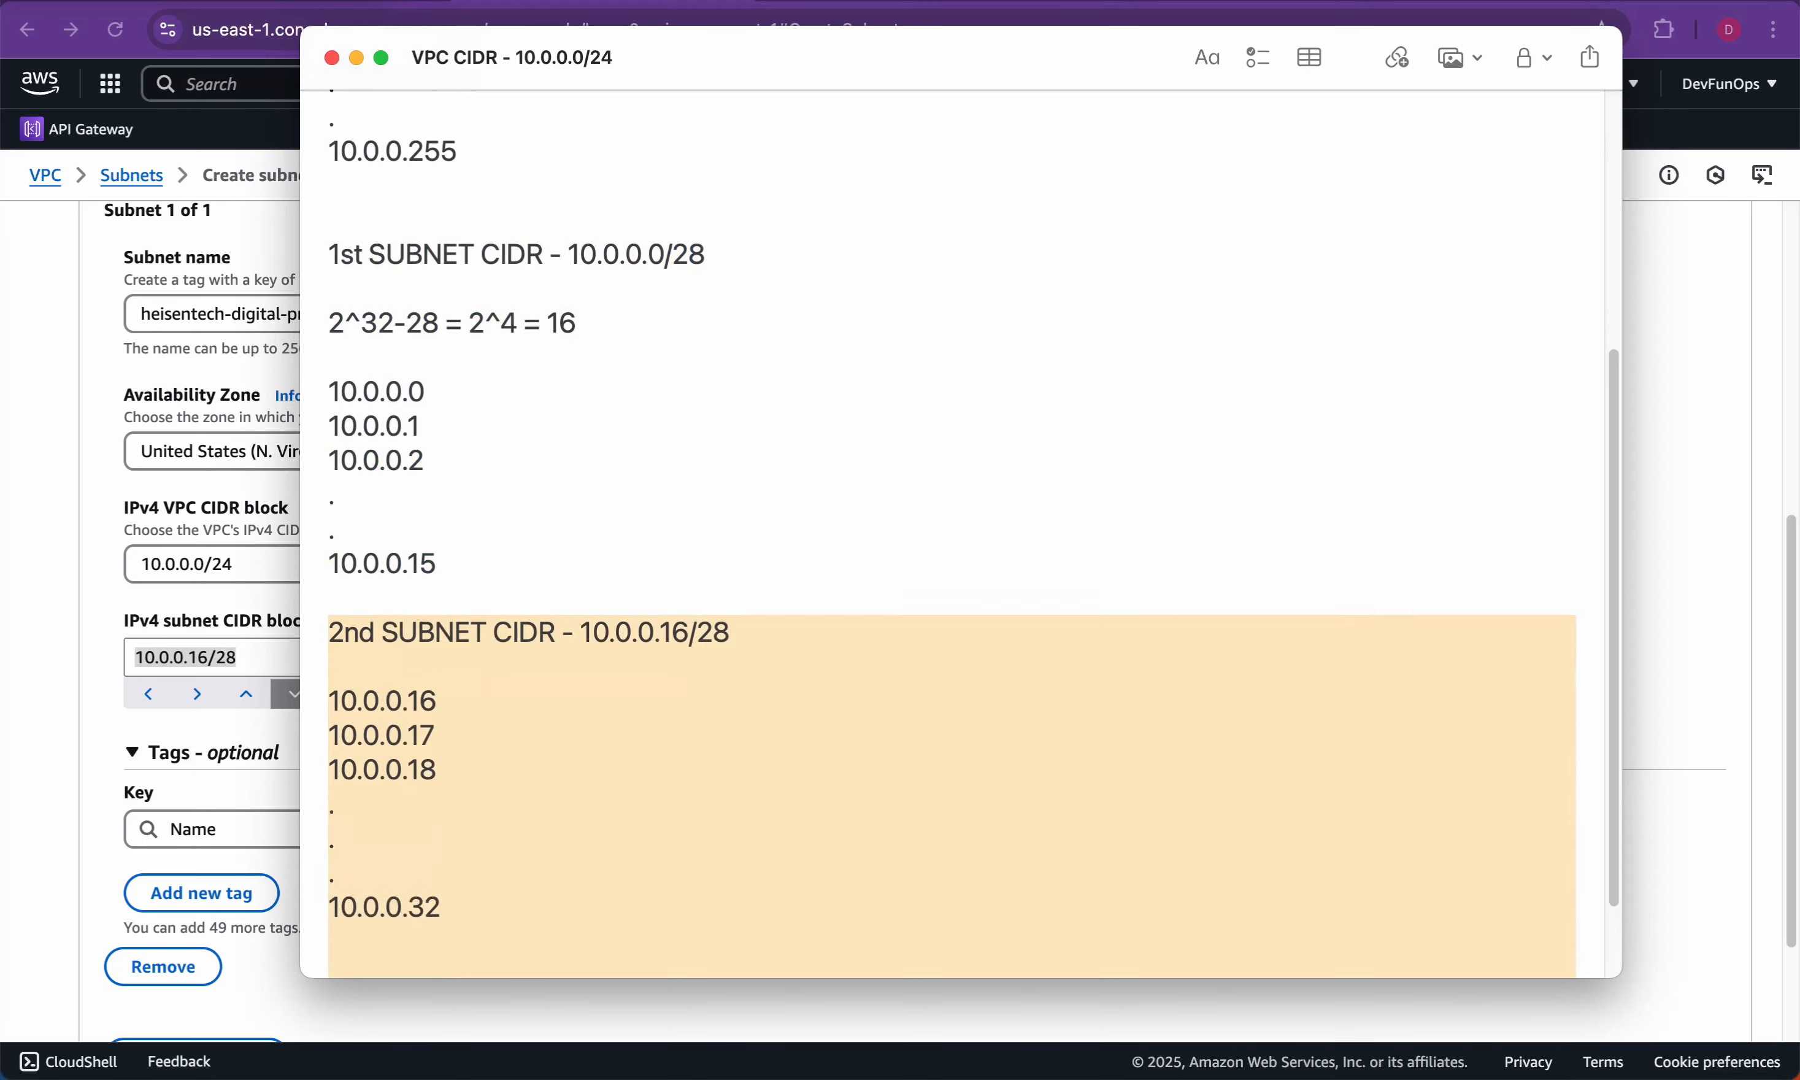
pyautogui.scroll(8, 950, 533)
# Step: Return to the AWS console and create the heisentech-digital-private-subnet subnet with the entered settings
pyautogui.press('super+Tab')
pyautogui.click(235, 657)
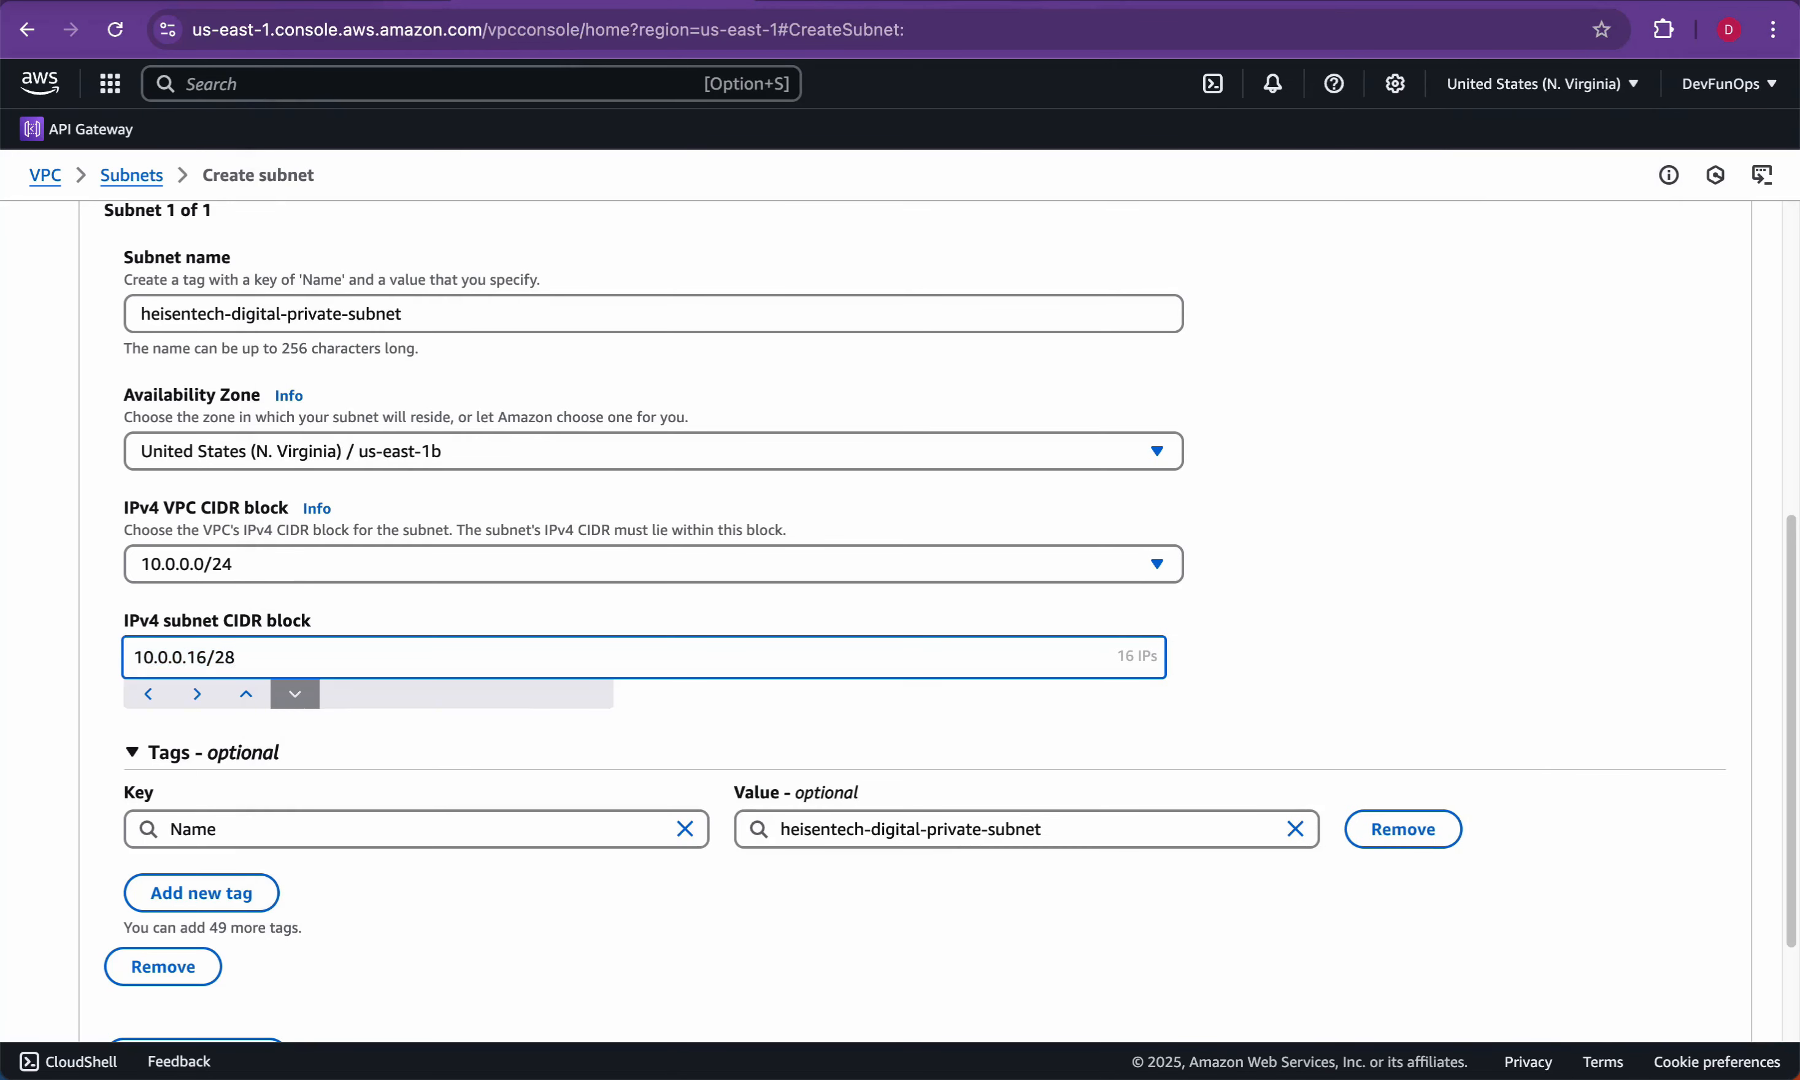
pyautogui.scroll(-3, 1669, 972)
pyautogui.click(1670, 973)
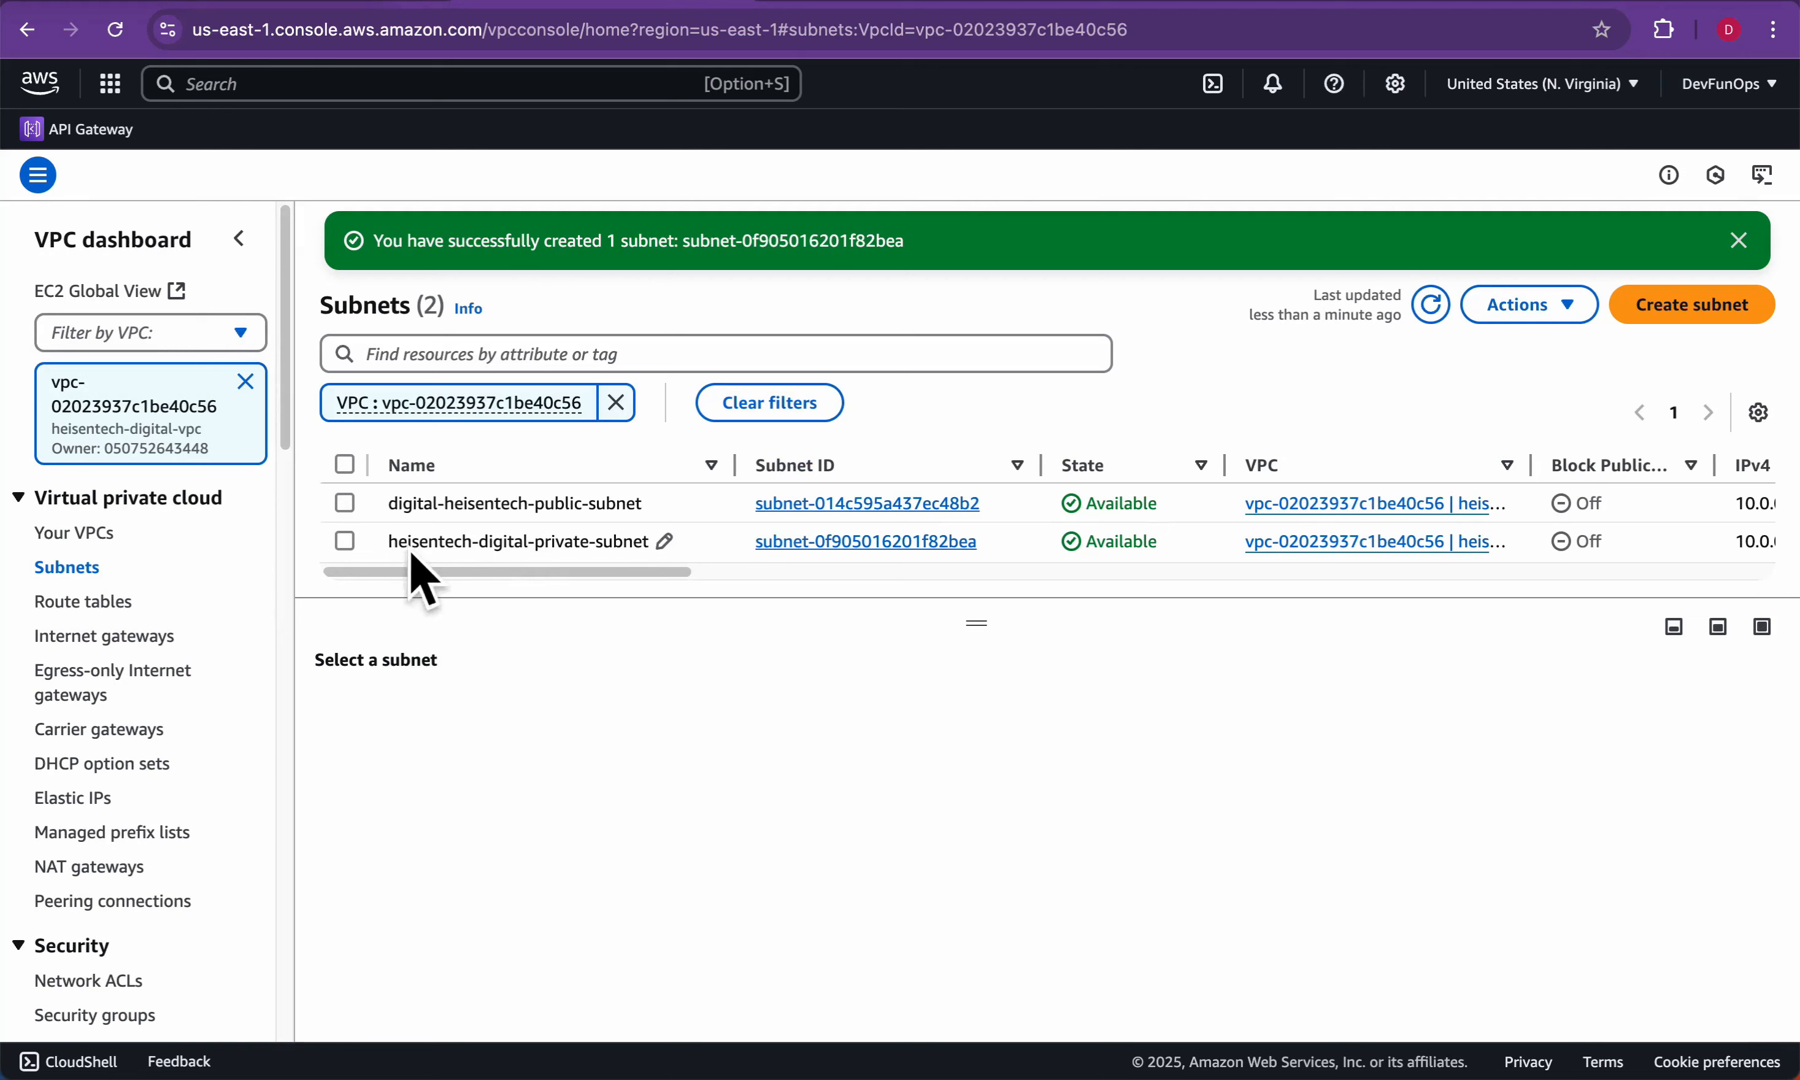
# Step: Switch to the VPC diagram, tick the Internet Gateway and Router, and sketch curves linking the gateway, router and both subnets
pyautogui.press('super+Tab')
pyautogui.press('super+Tab')
pyautogui.press('super+Tab')
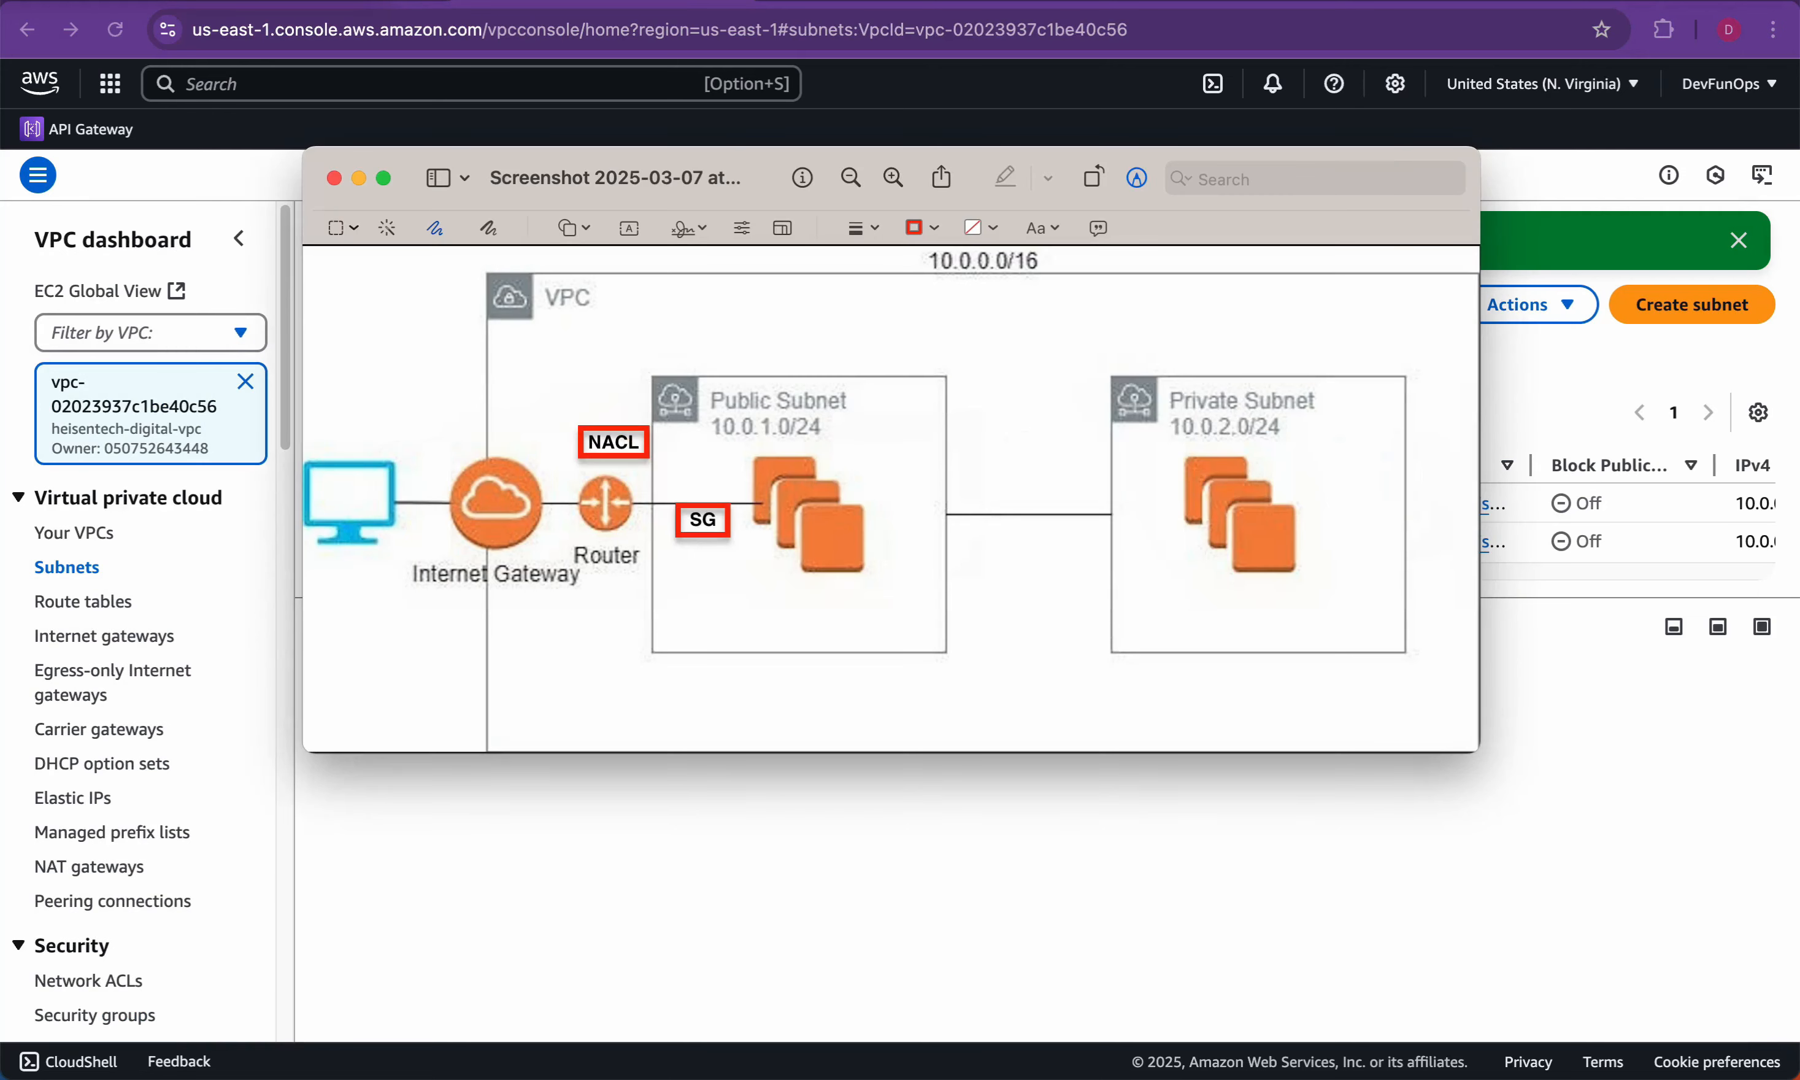
pyautogui.click(434, 229)
pyautogui.moveTo(449, 440); pyautogui.dragTo(483, 417)
pyautogui.moveTo(570, 524); pyautogui.dragTo(617, 504)
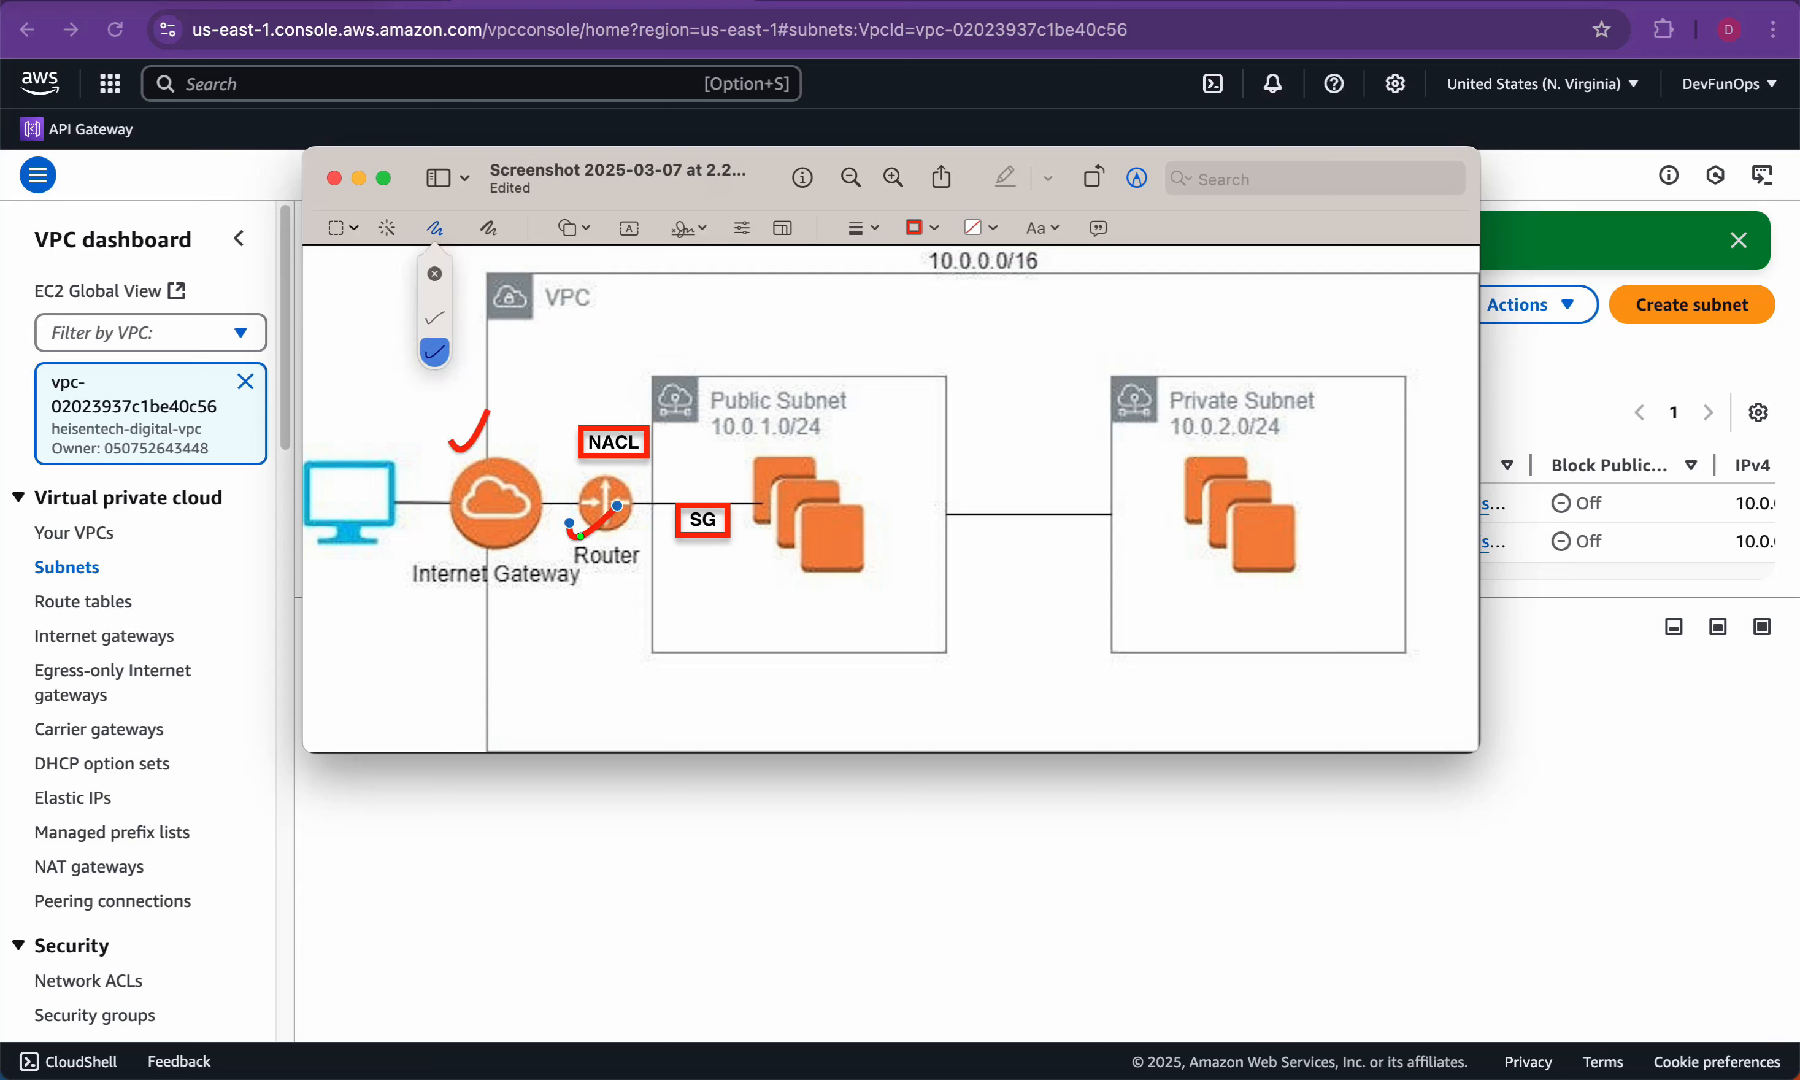
pyautogui.moveTo(496, 544)
pyautogui.mouseDown()
pyautogui.moveTo(514, 593)
pyautogui.moveTo(556, 596)
pyautogui.moveTo(605, 532)
pyautogui.mouseUp()
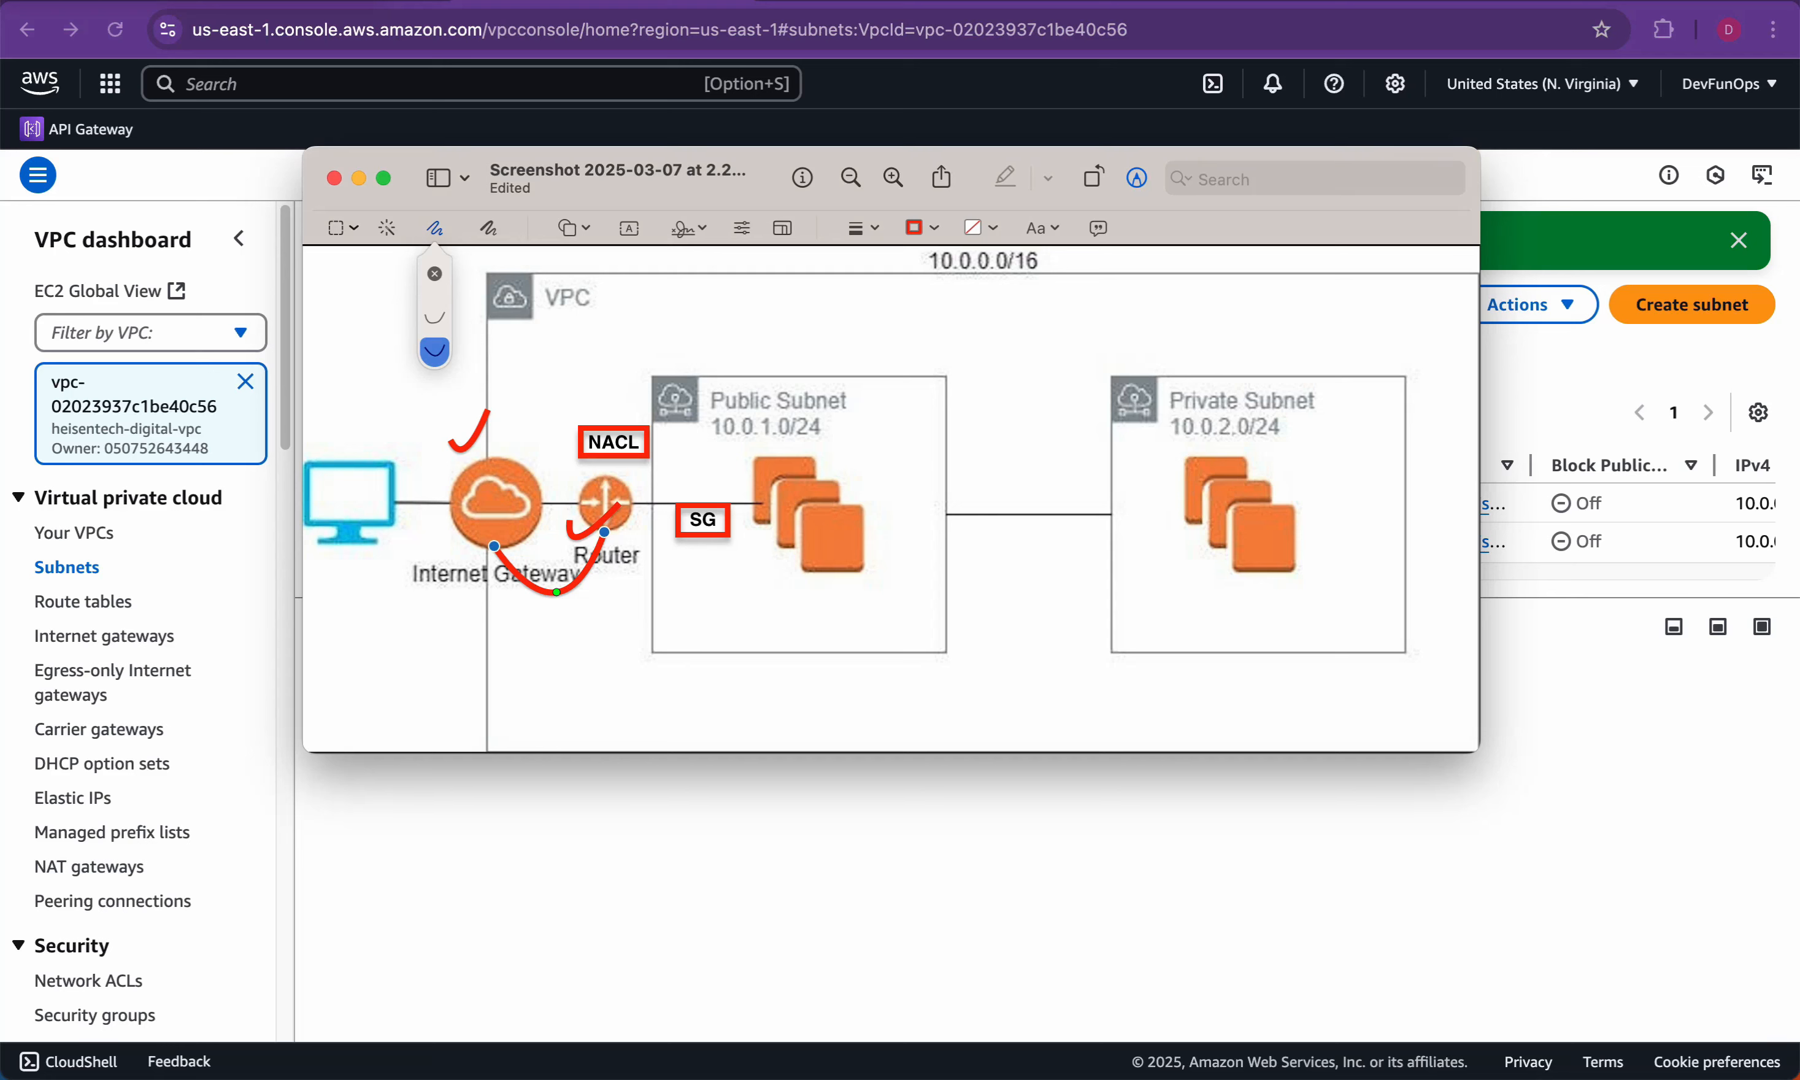
pyautogui.moveTo(624, 488); pyautogui.dragTo(767, 413)
pyautogui.moveTo(632, 501)
pyautogui.mouseDown()
pyautogui.moveTo(888, 512)
pyautogui.moveTo(1242, 395)
pyautogui.mouseUp()
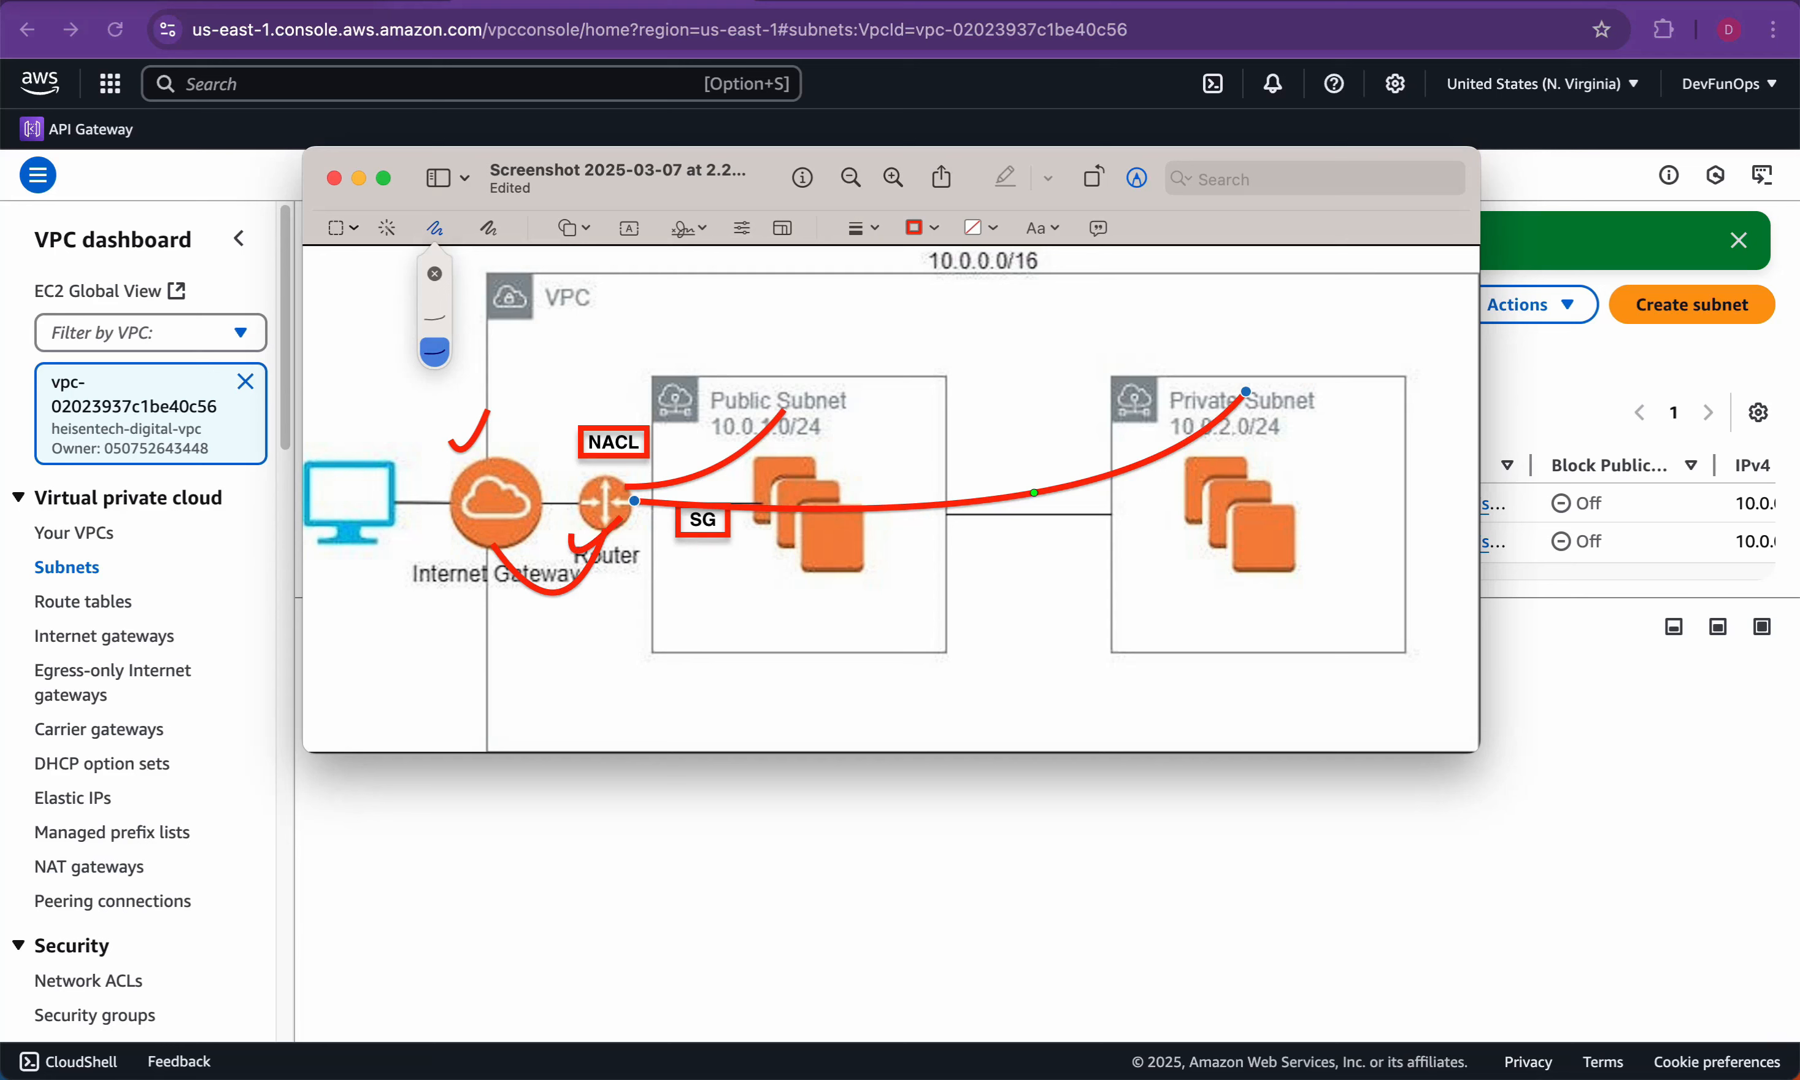
# Step: Undo the ticks and connecting curves on the diagram, and mark the instances in the public subnet
pyautogui.press('super+Tab')
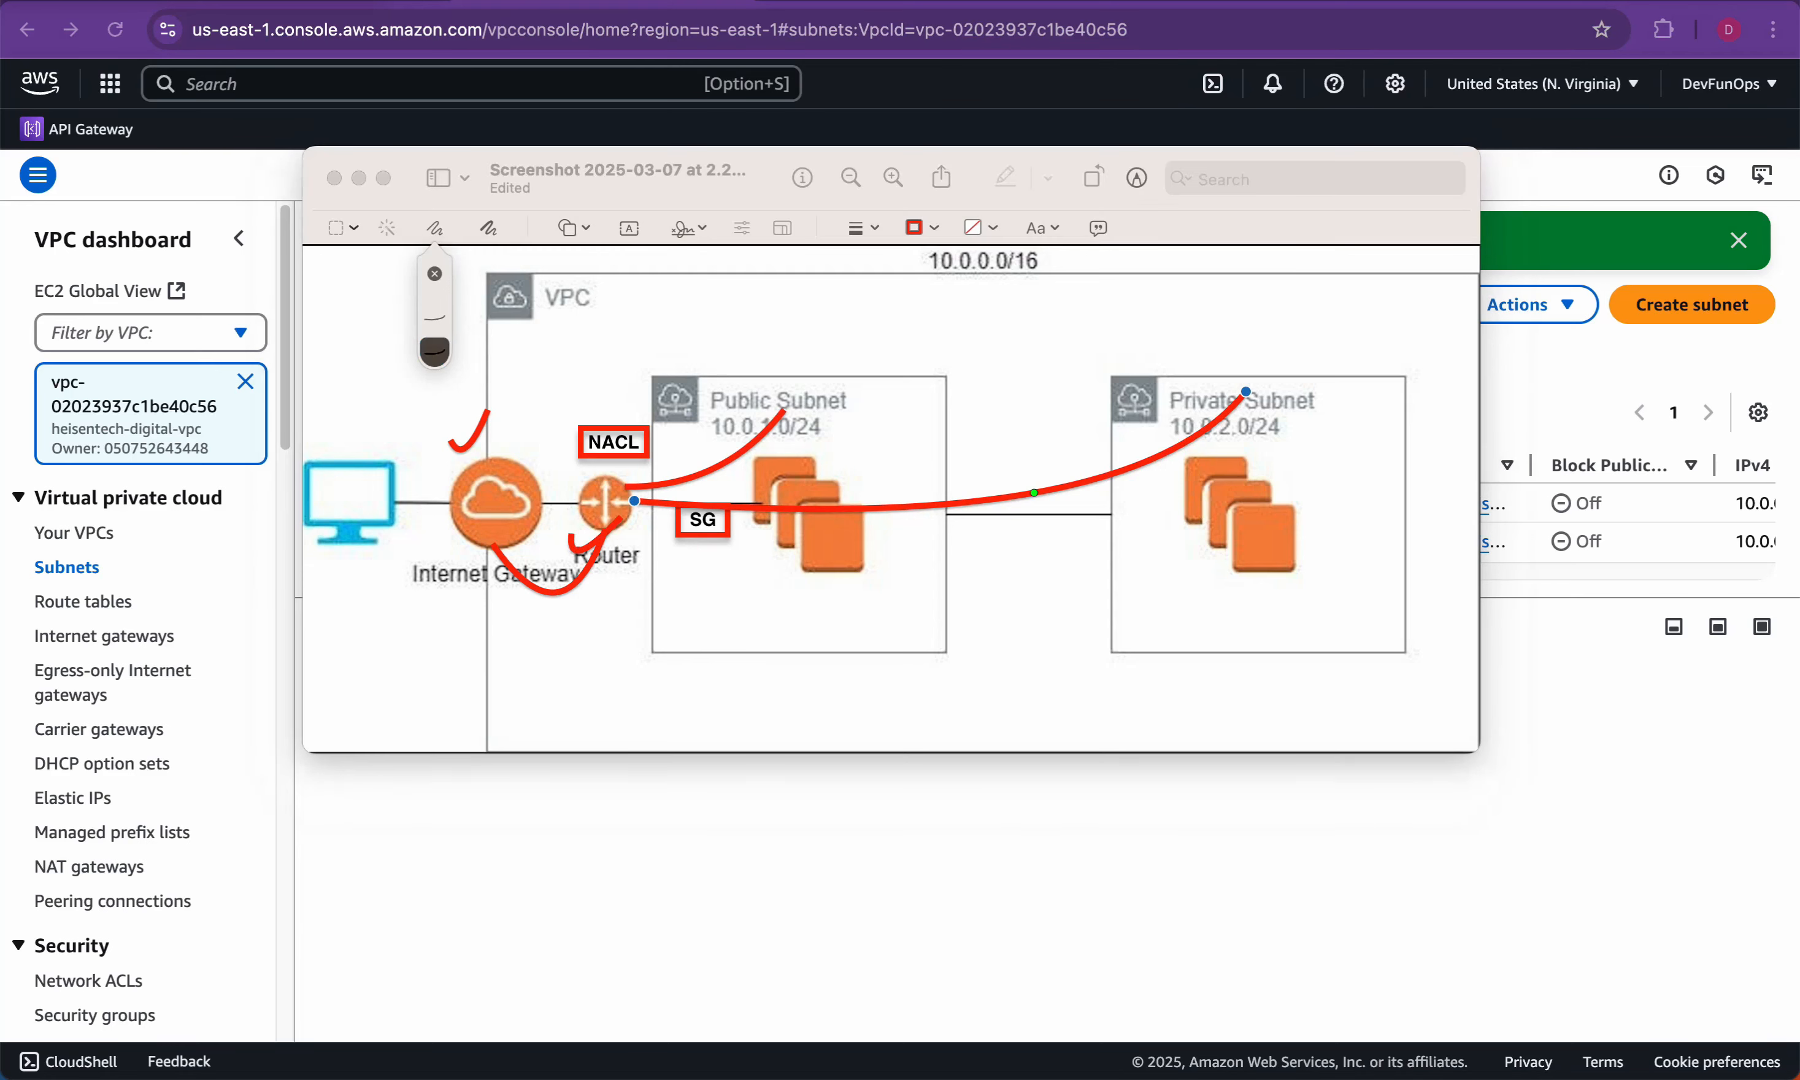
pyautogui.press('super+Tab')
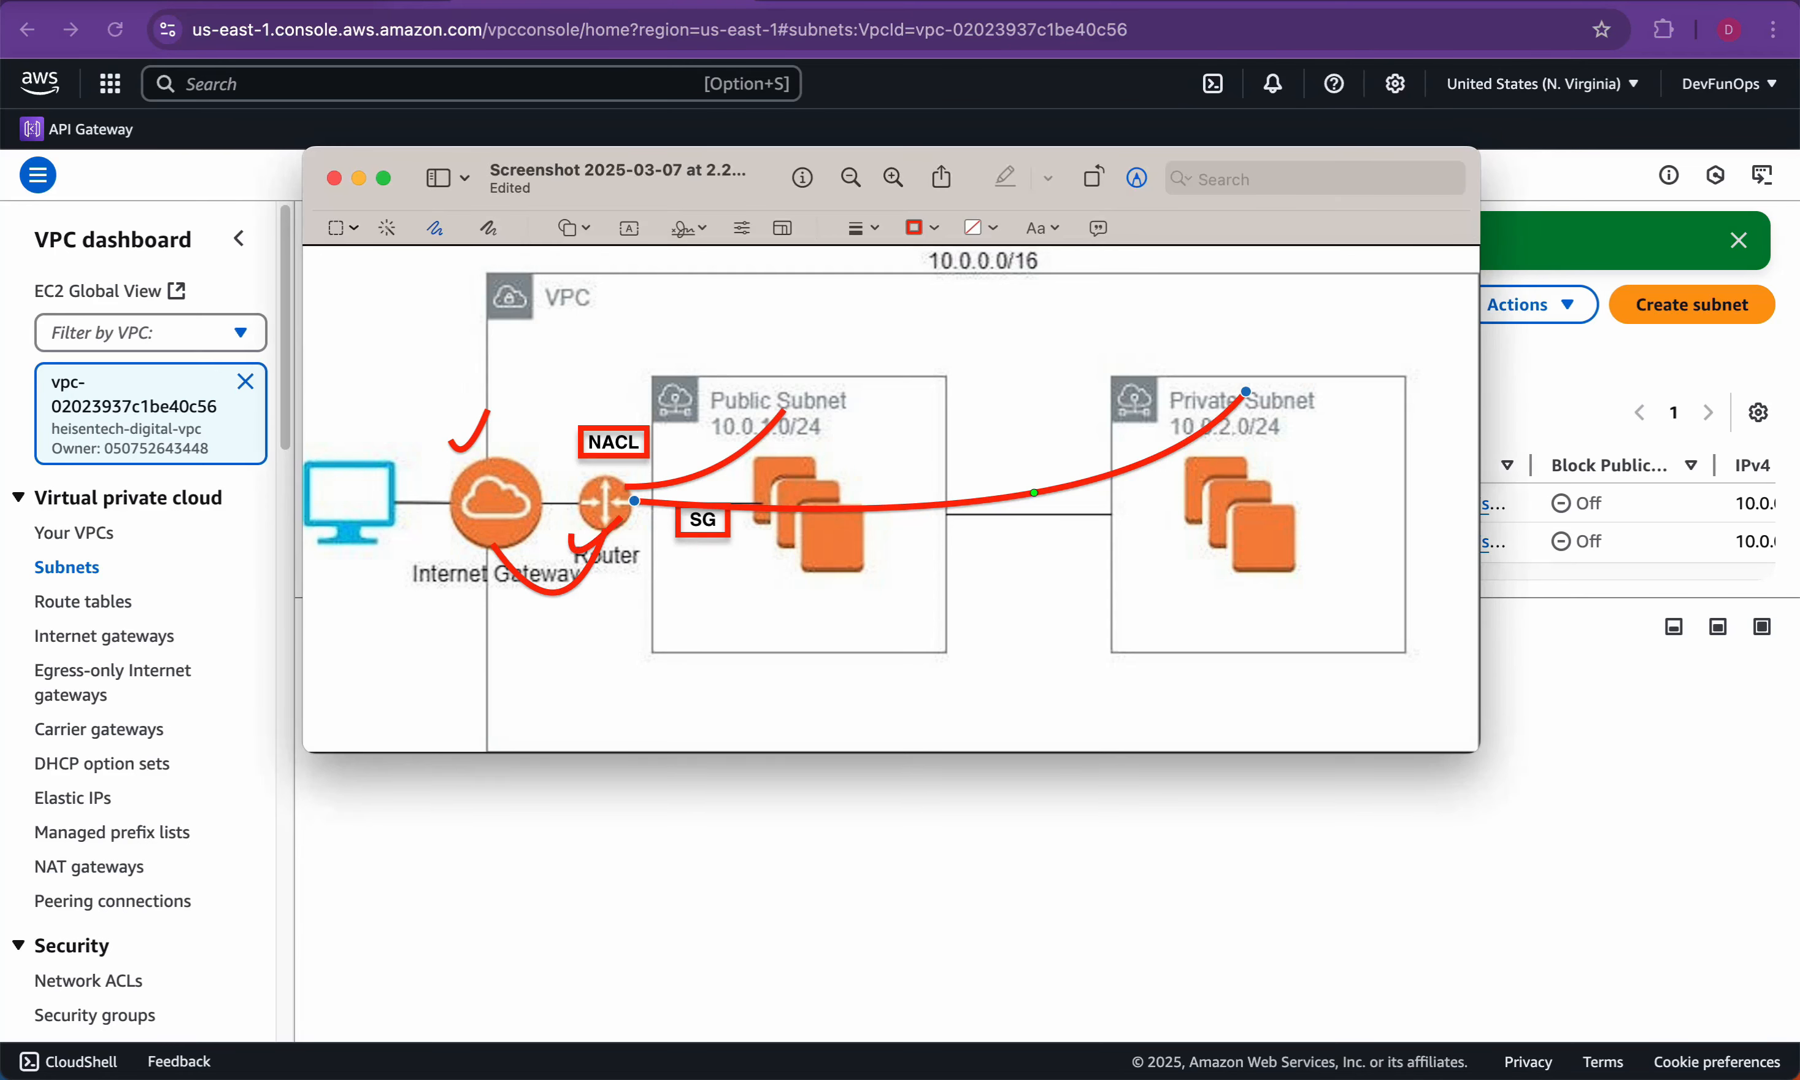
pyautogui.press('super+z')
pyautogui.press('super+z')
pyautogui.press('super+z')
pyautogui.press('super+z')
pyautogui.press('super+z')
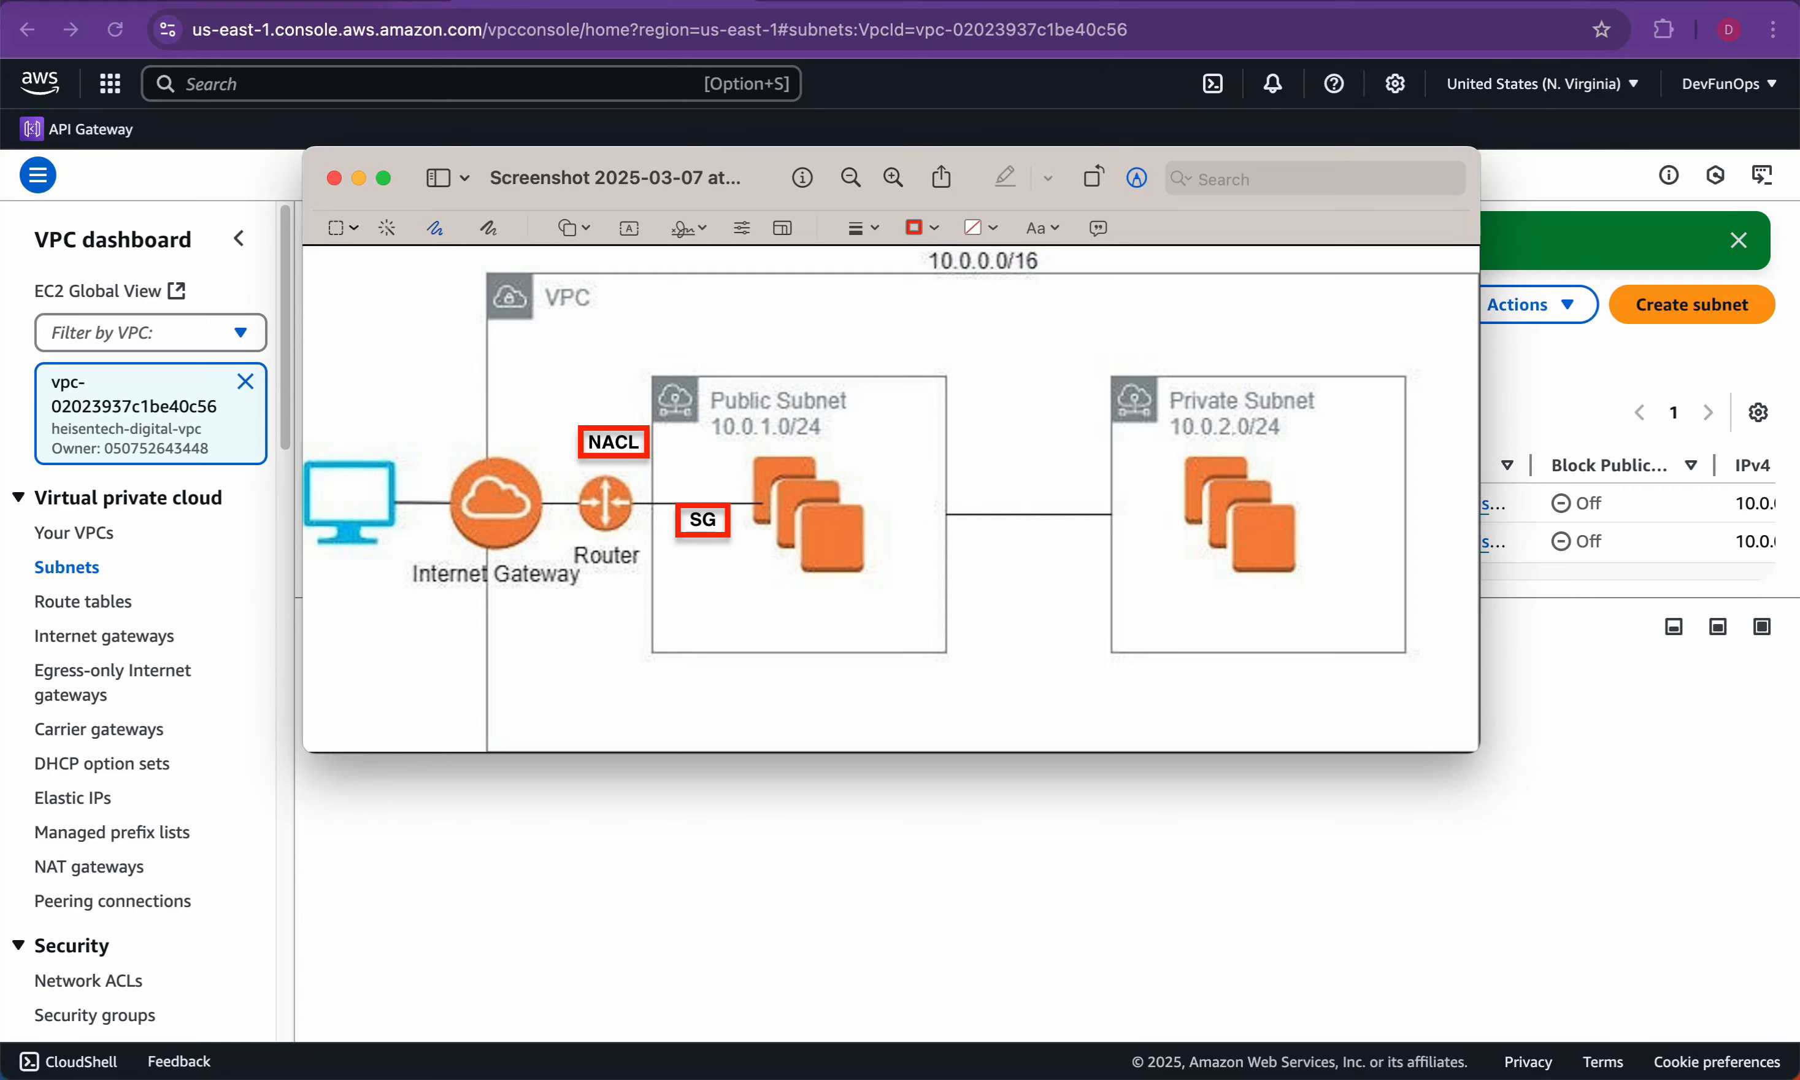
pyautogui.moveTo(783, 571); pyautogui.dragTo(924, 526)
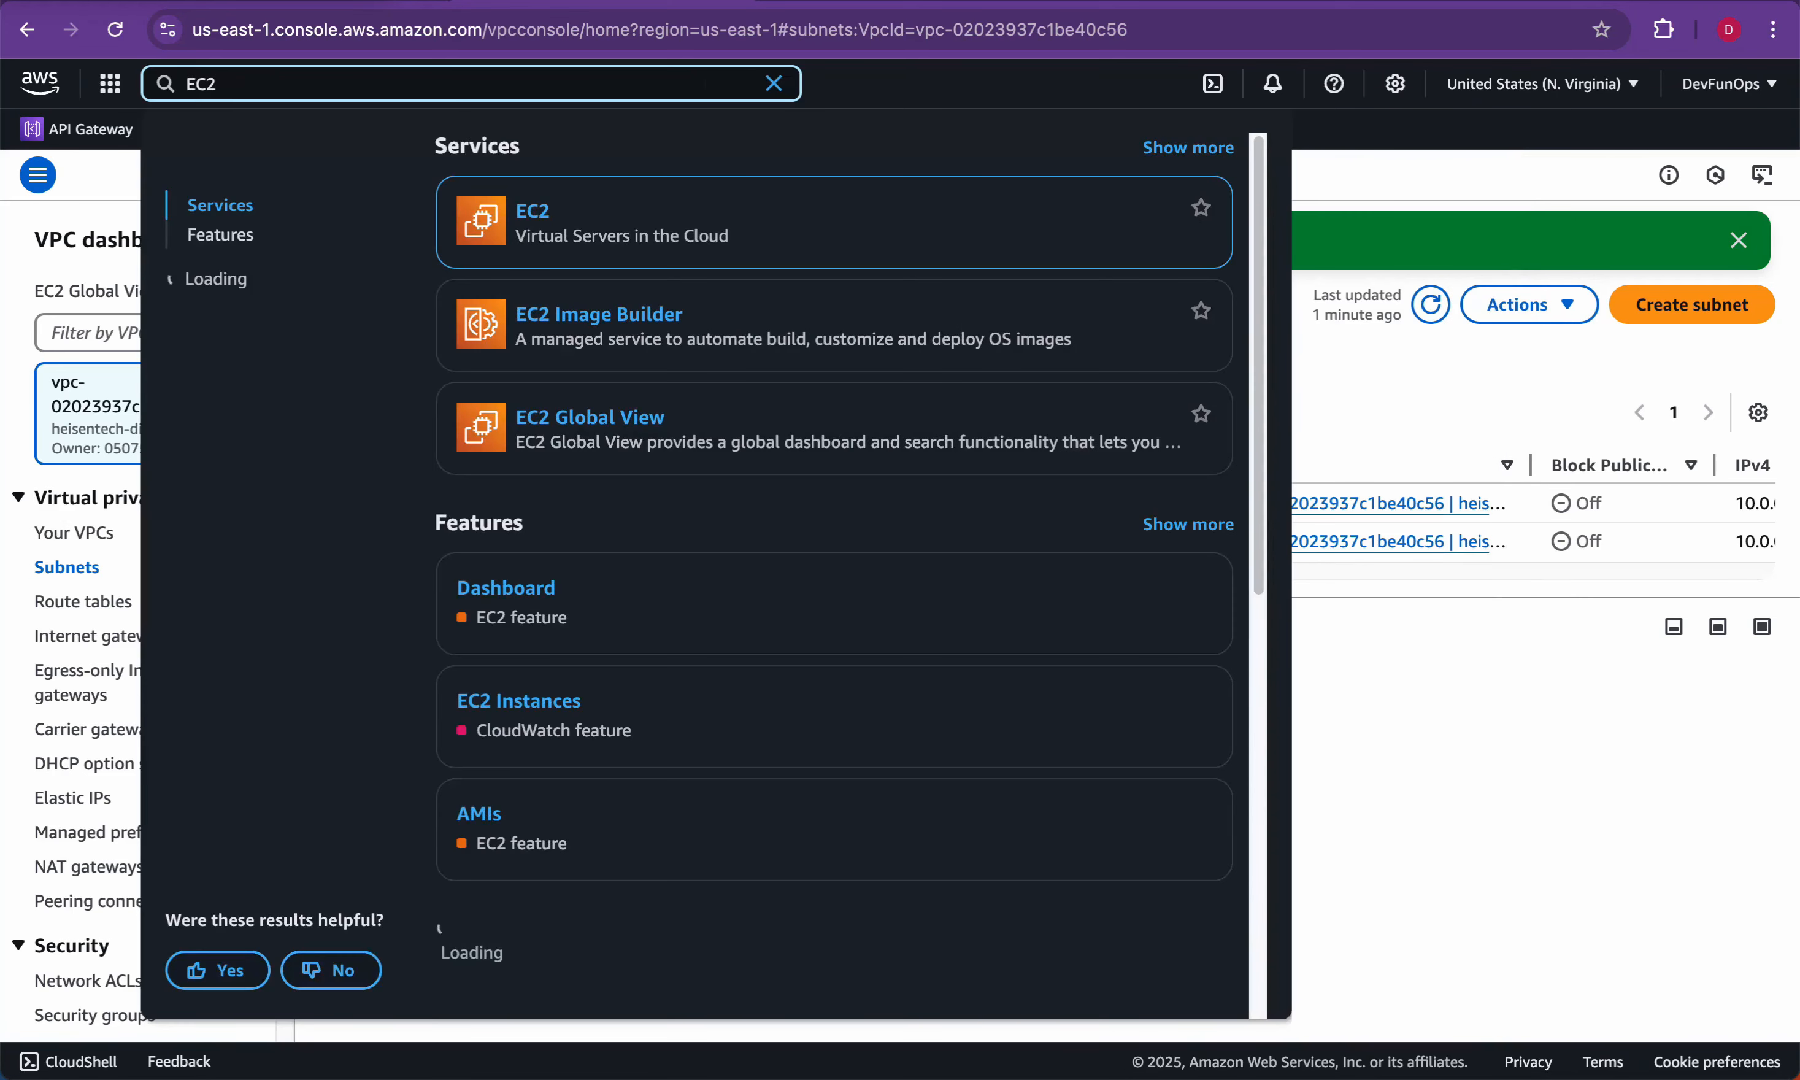
# Step: Open the EC2 instances list and start launching a new instance named heisentech-digital-instance-01
pyautogui.click(532, 212)
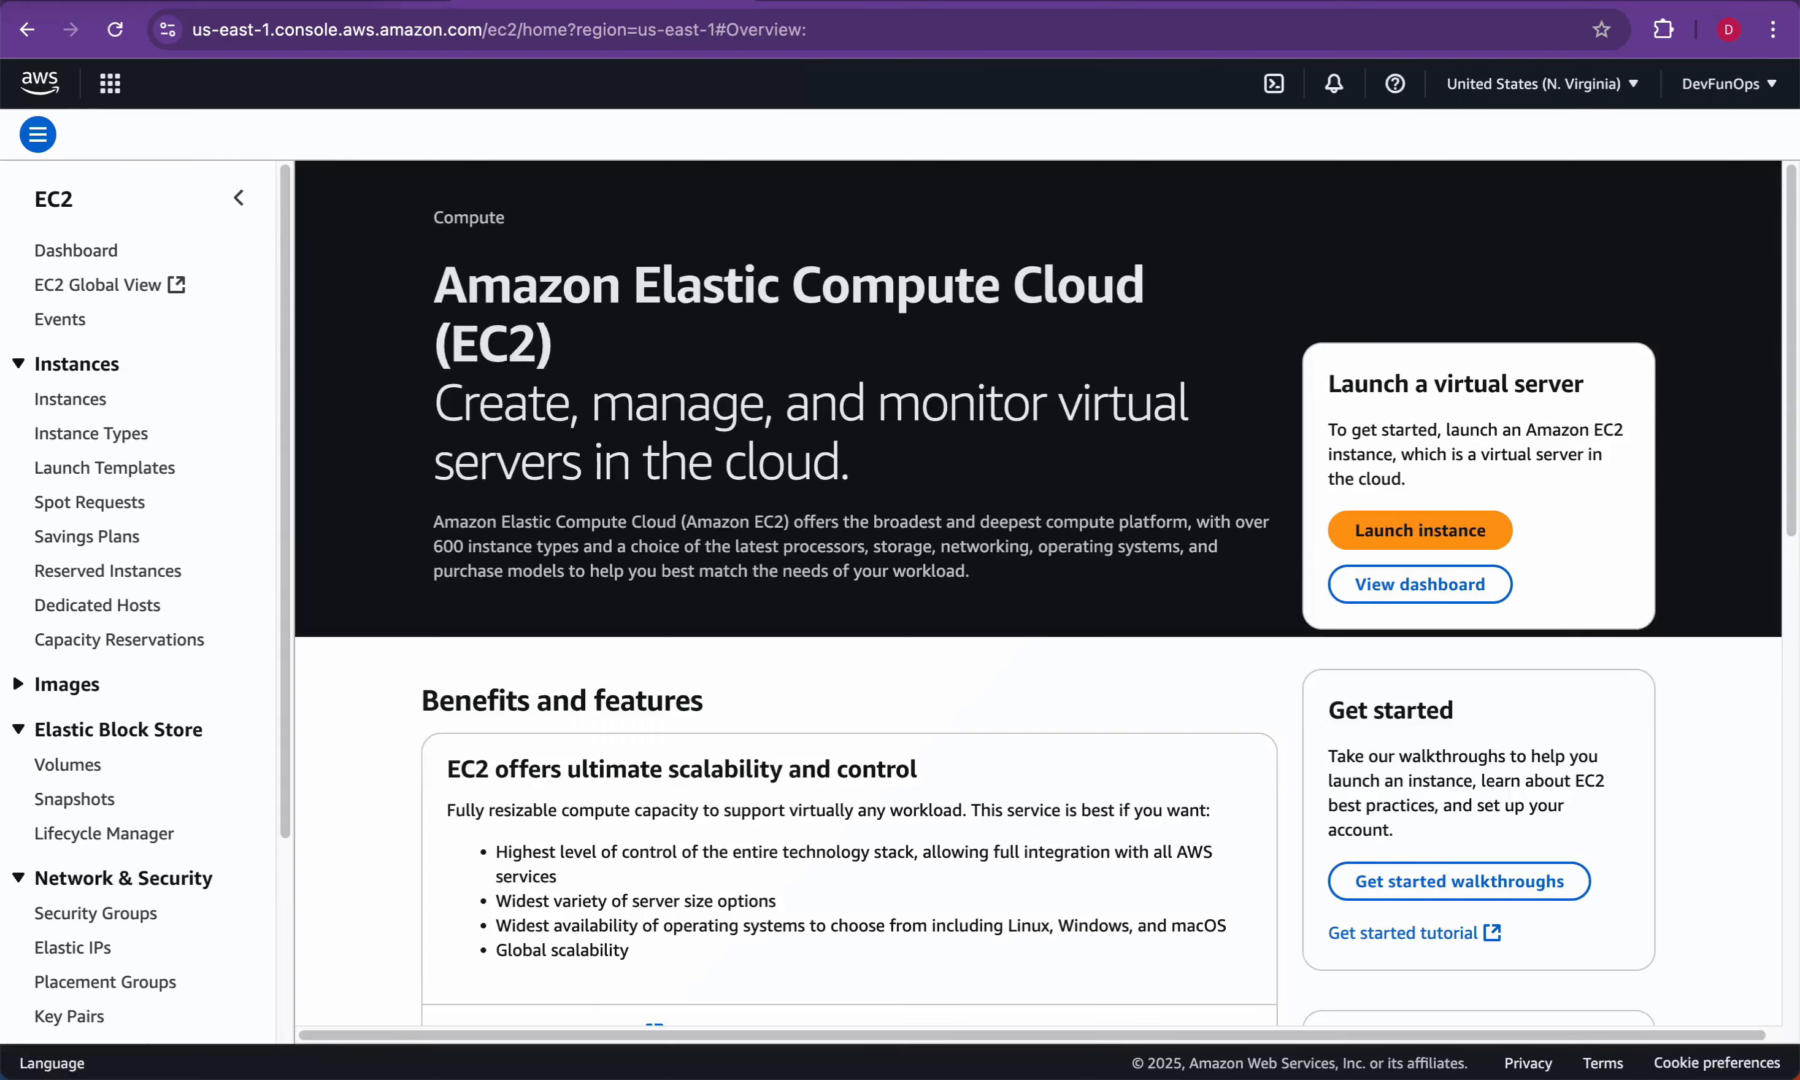
pyautogui.click(72, 440)
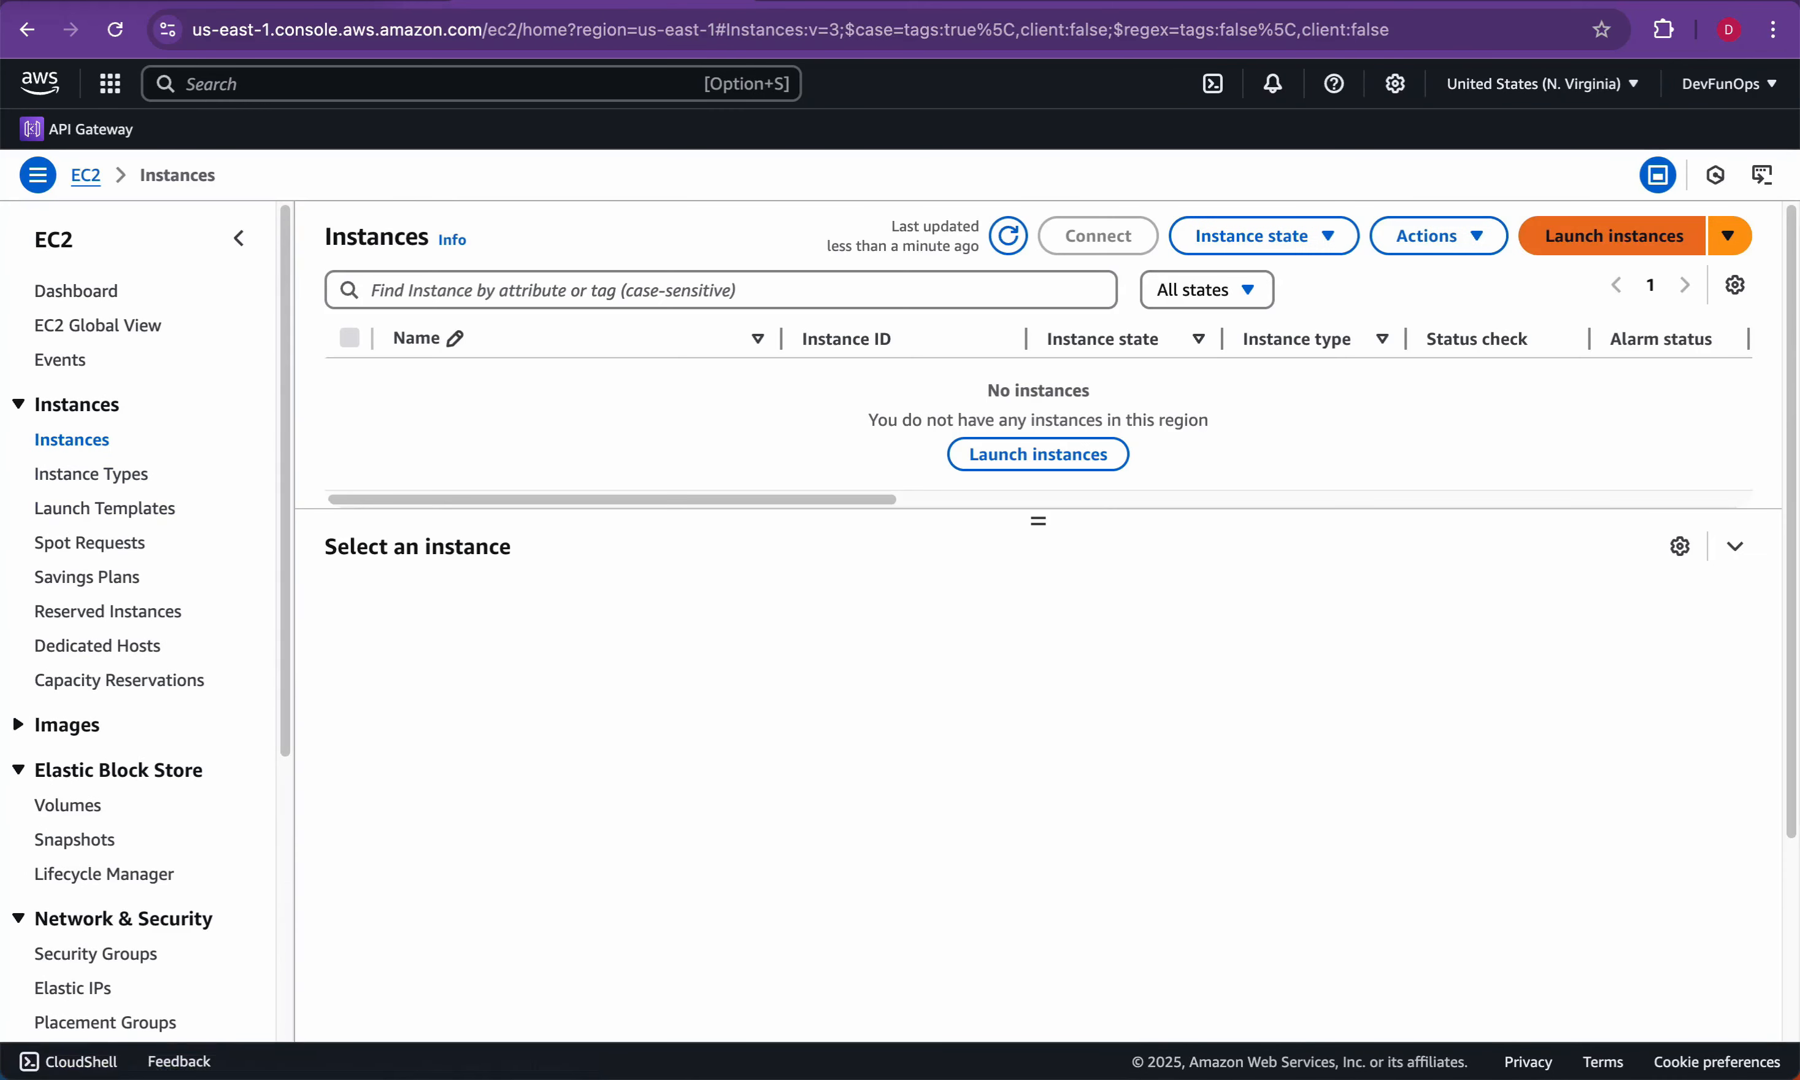
pyautogui.click(1613, 235)
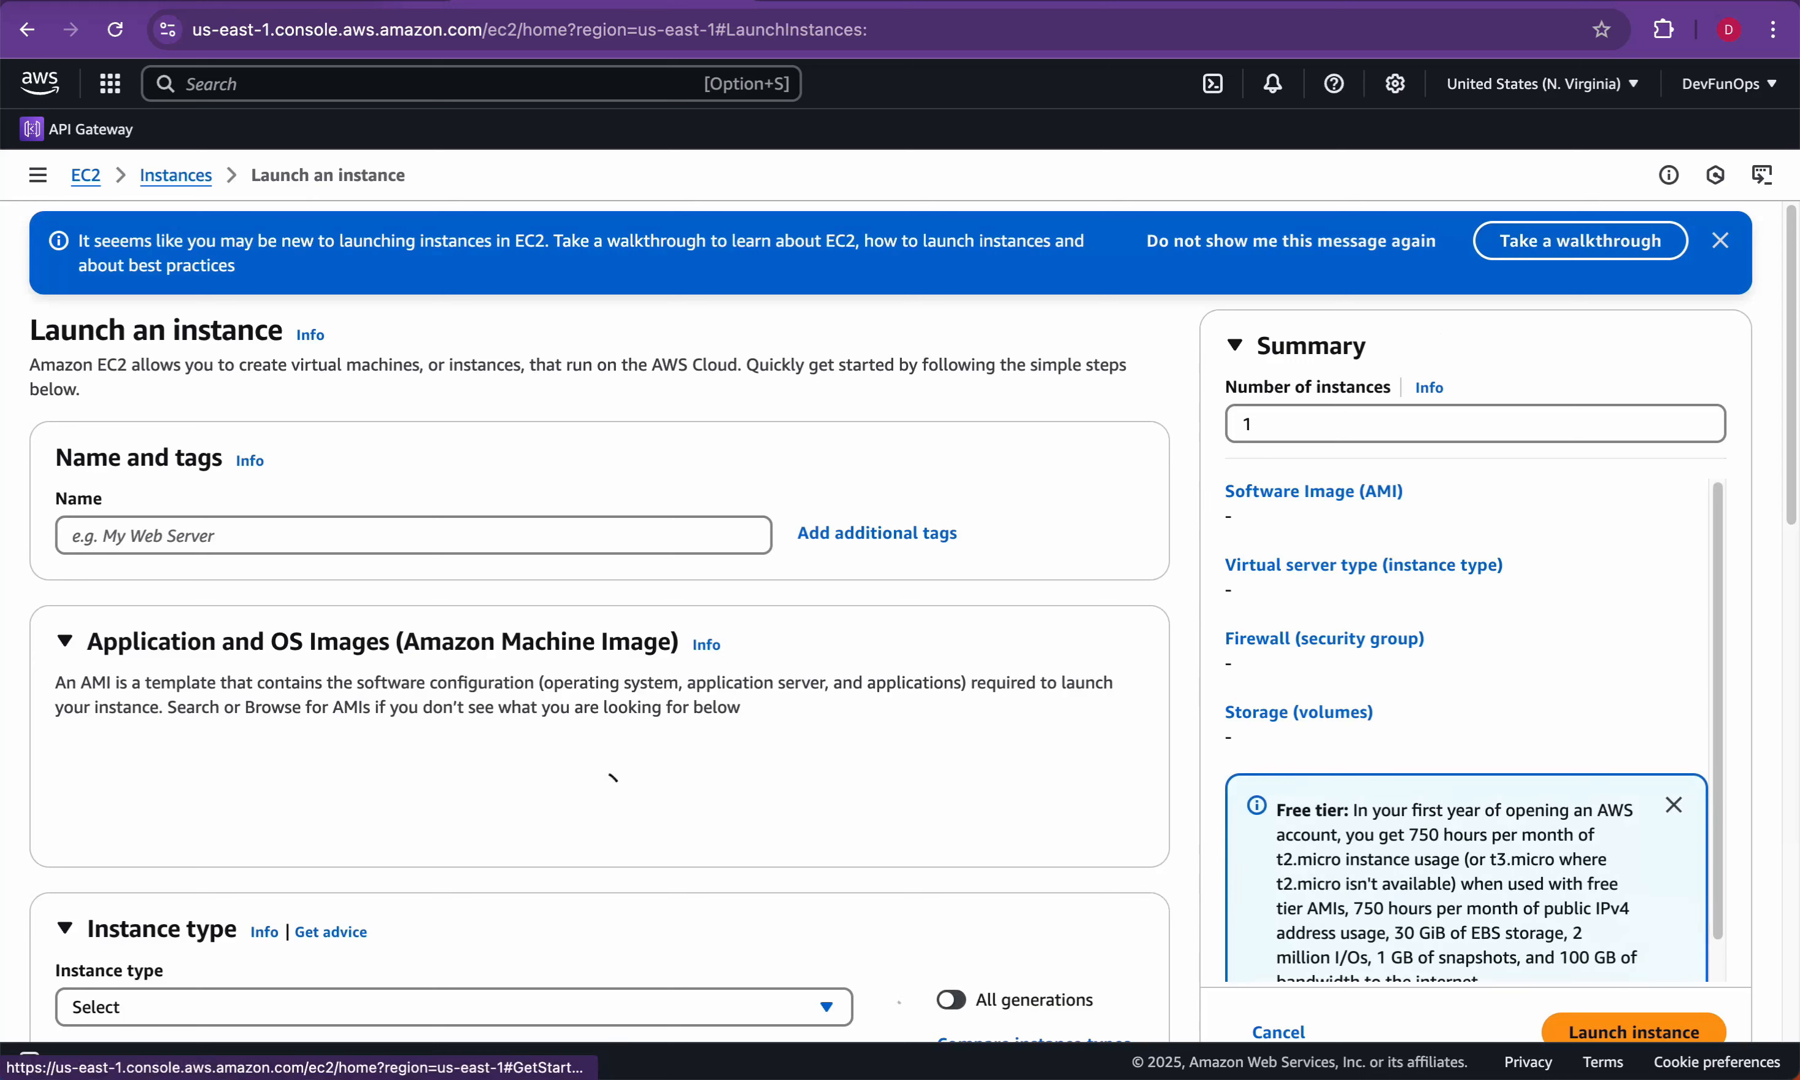
pyautogui.write('heisentech-digital-instance-01')
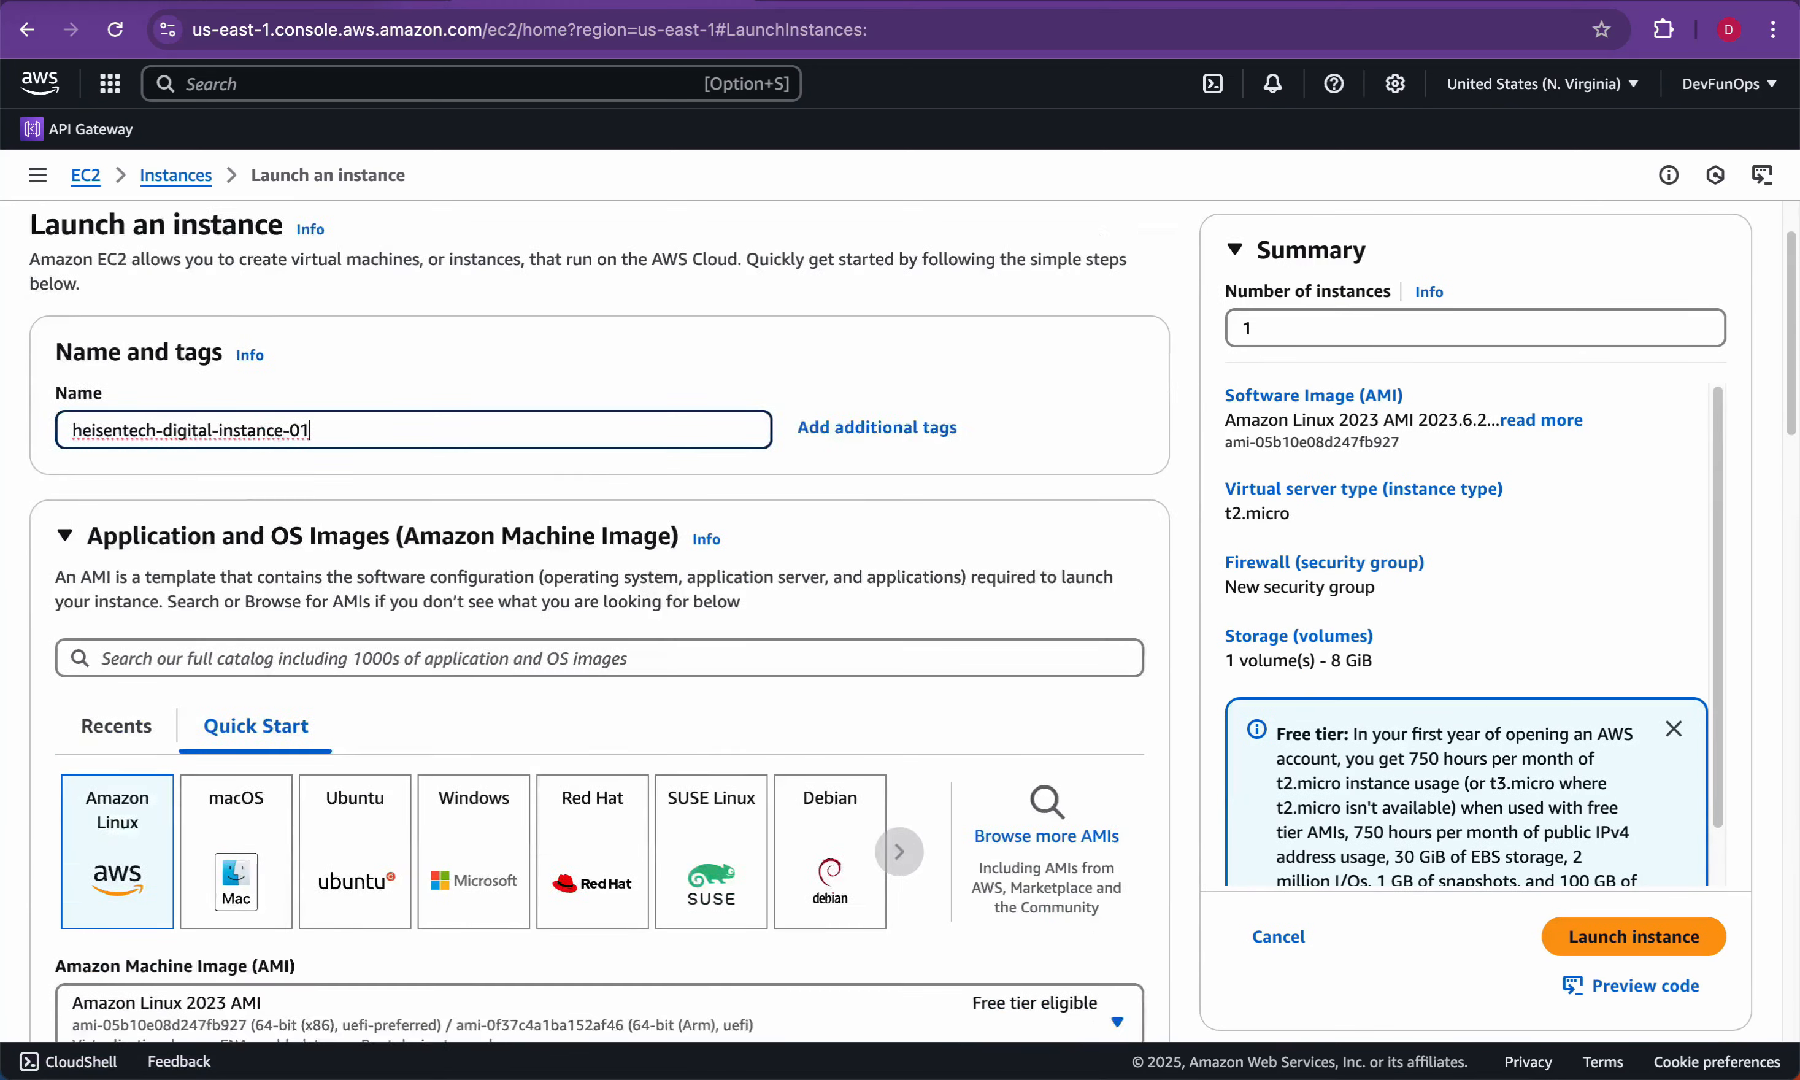
pyautogui.scroll(-3, 599, 621)
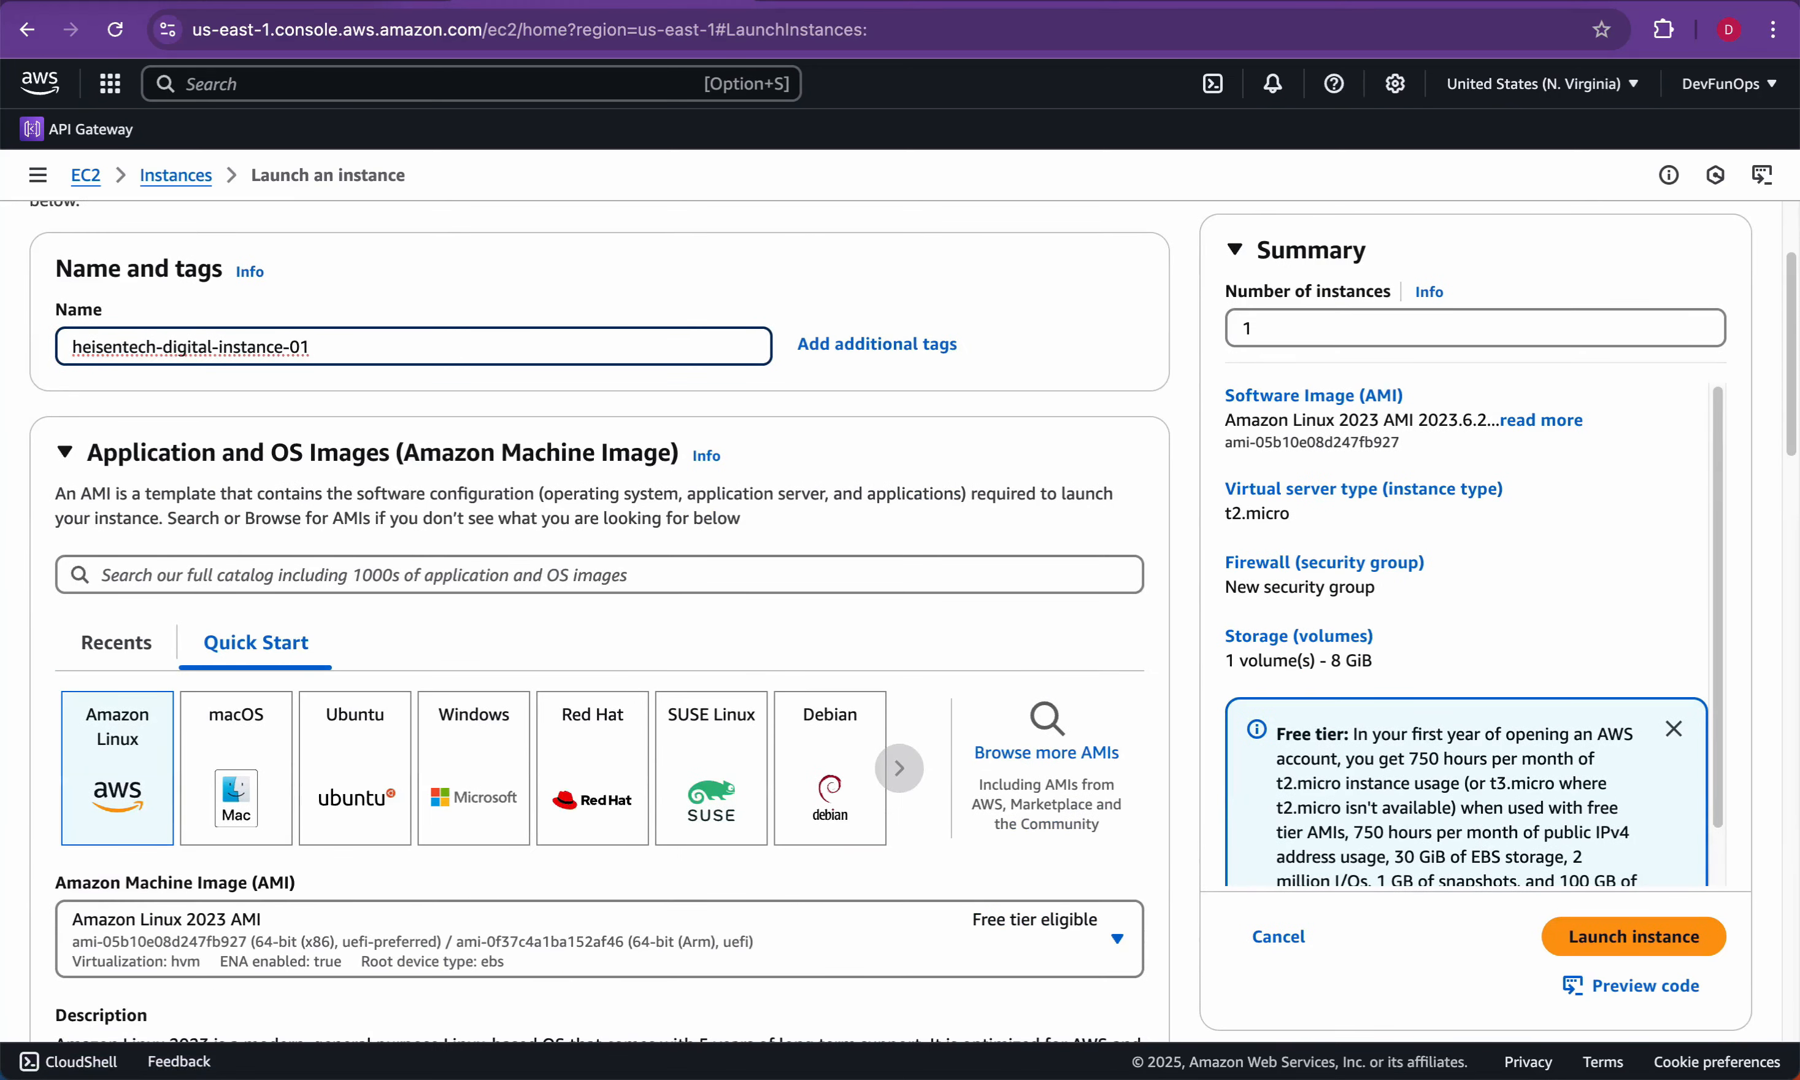
pyautogui.scroll(-2, 599, 621)
pyautogui.moveTo(72, 239); pyautogui.dragTo(212, 239)
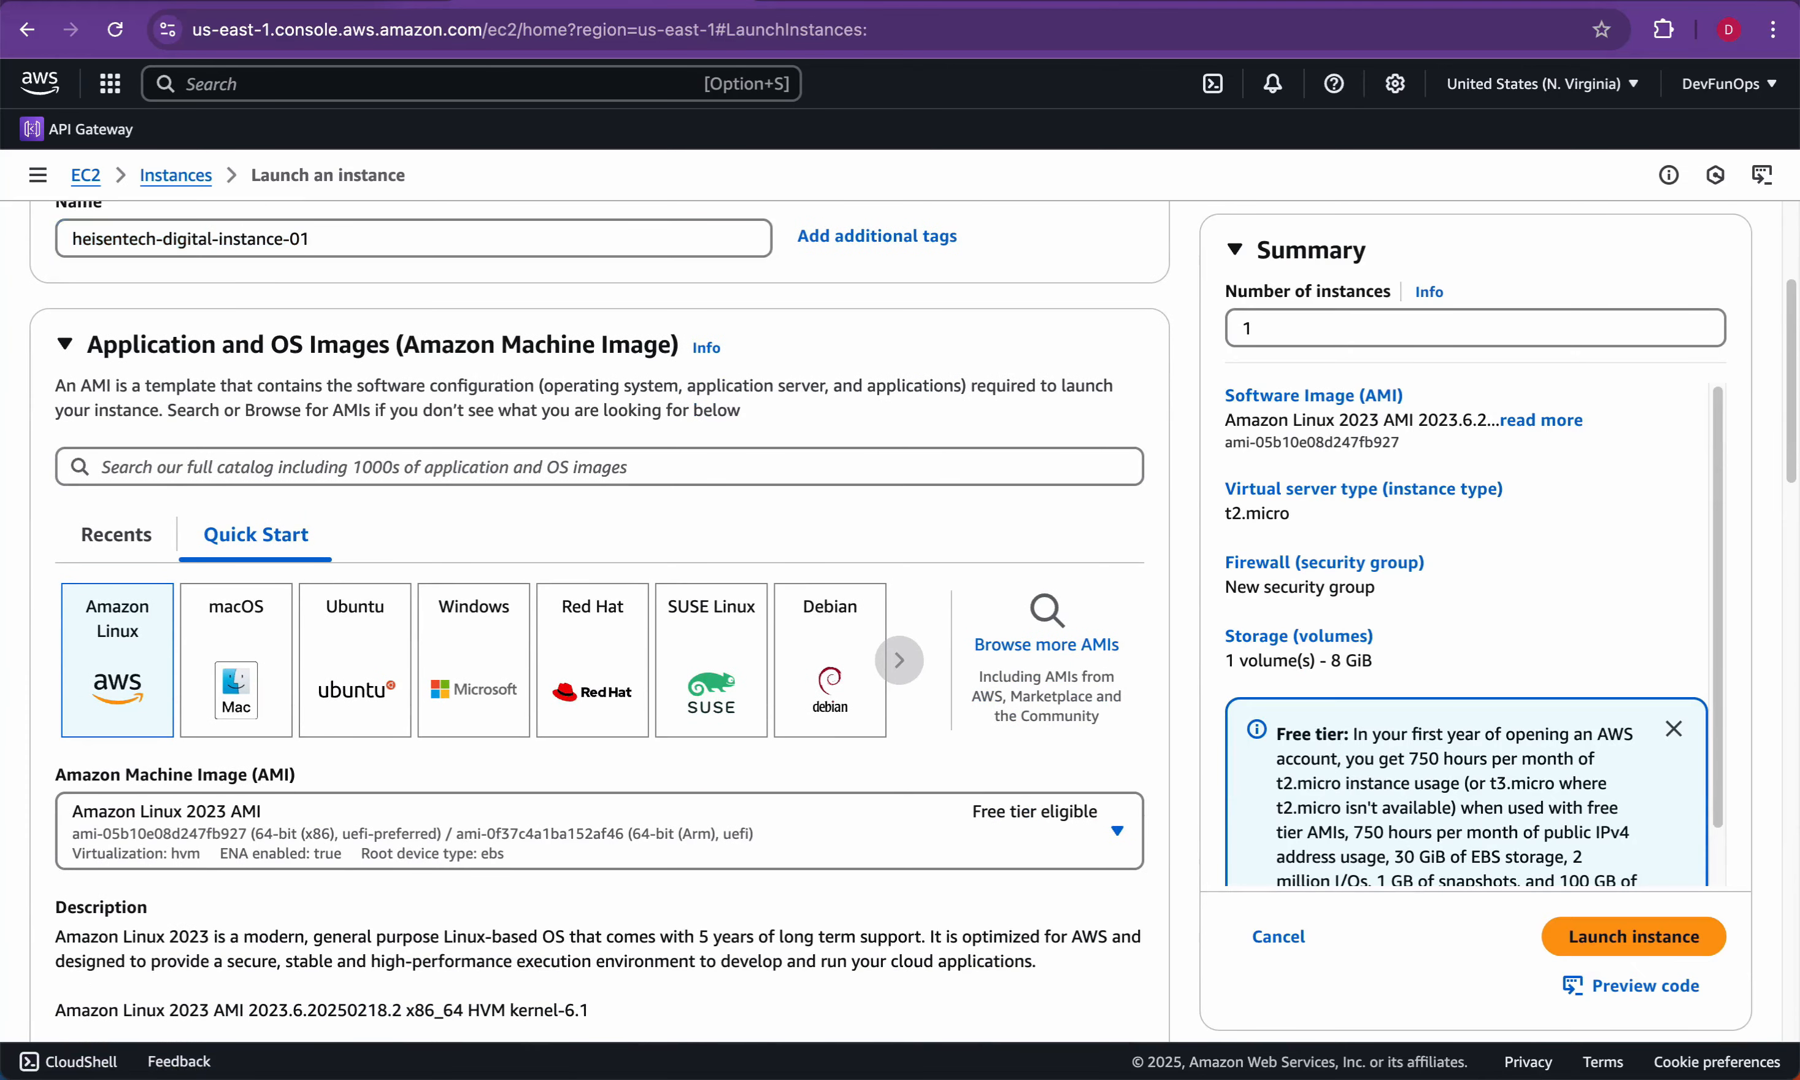
# Step: Keep the default Amazon Linux image and t2.micro instance type, and select my-test-keypair as the key pair
pyautogui.scroll(-2, 599, 620)
pyautogui.scroll(-2, 599, 621)
pyautogui.scroll(2, 599, 621)
pyautogui.scroll(-10, 599, 621)
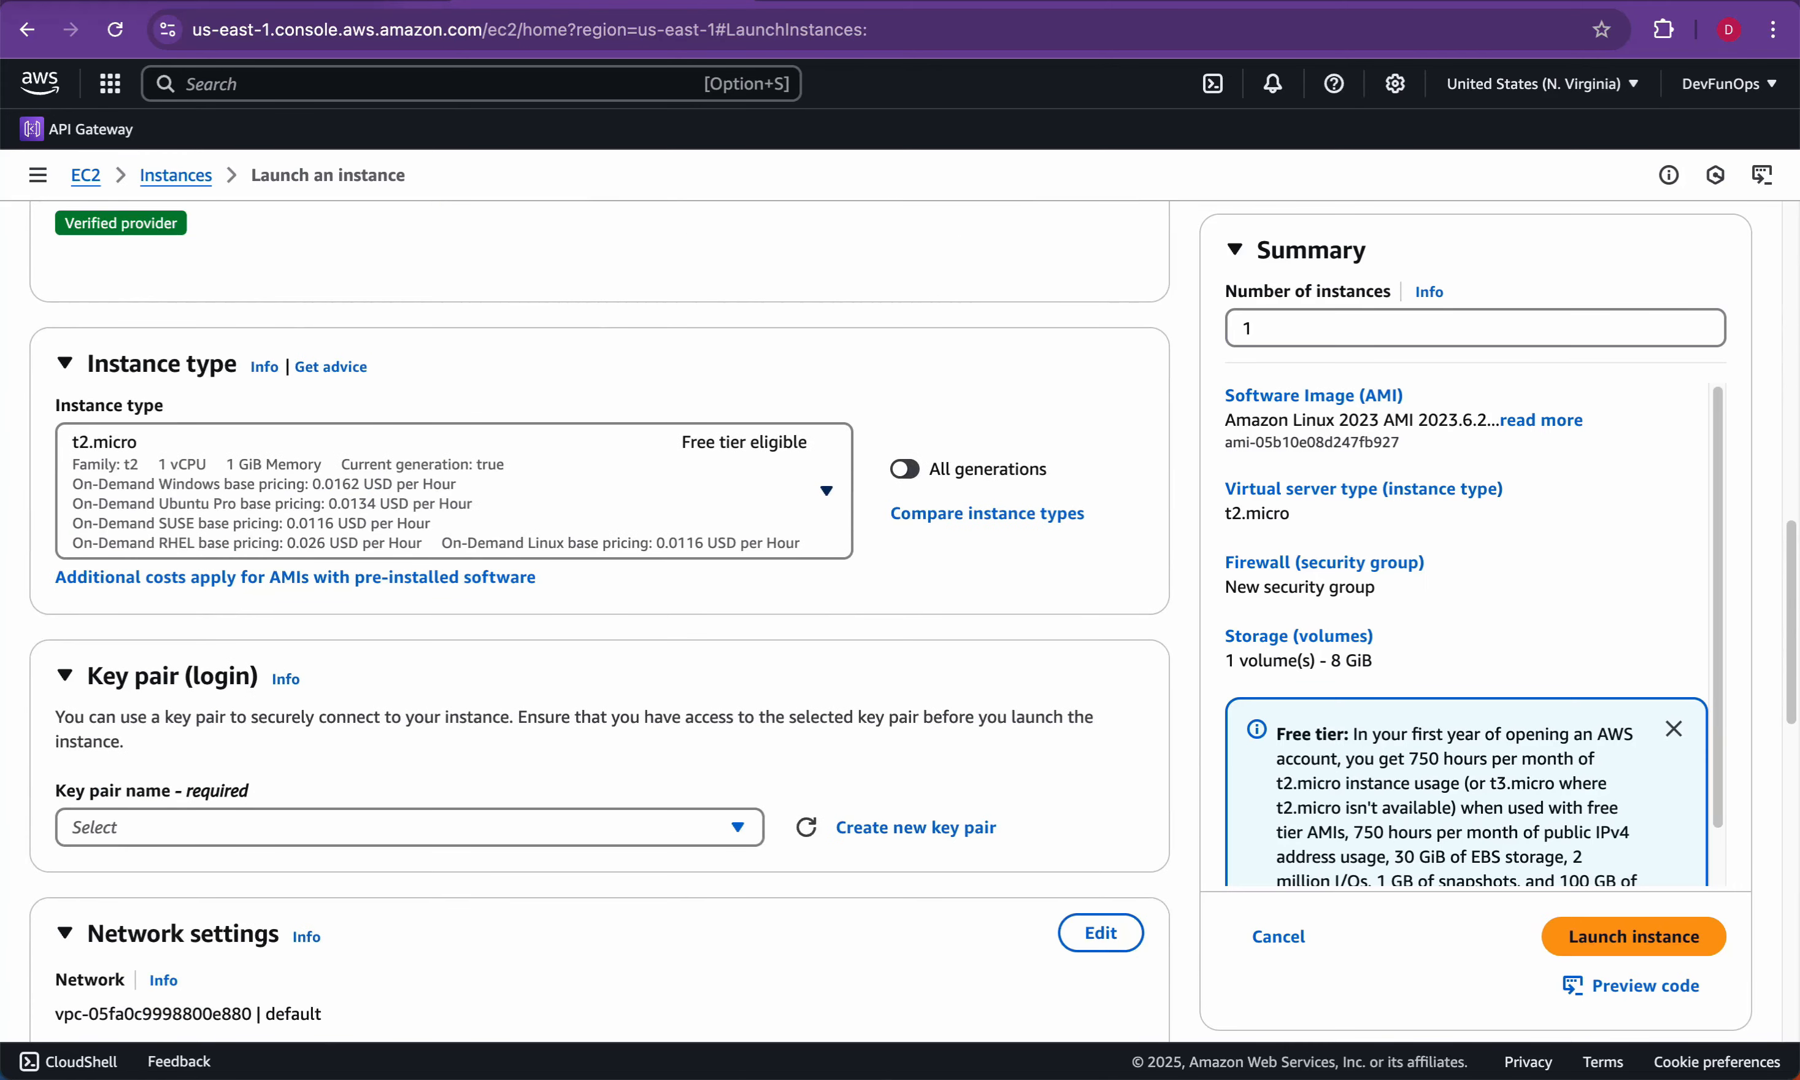
pyautogui.scroll(-2, 599, 621)
pyautogui.scroll(-4, 599, 621)
pyautogui.click(409, 389)
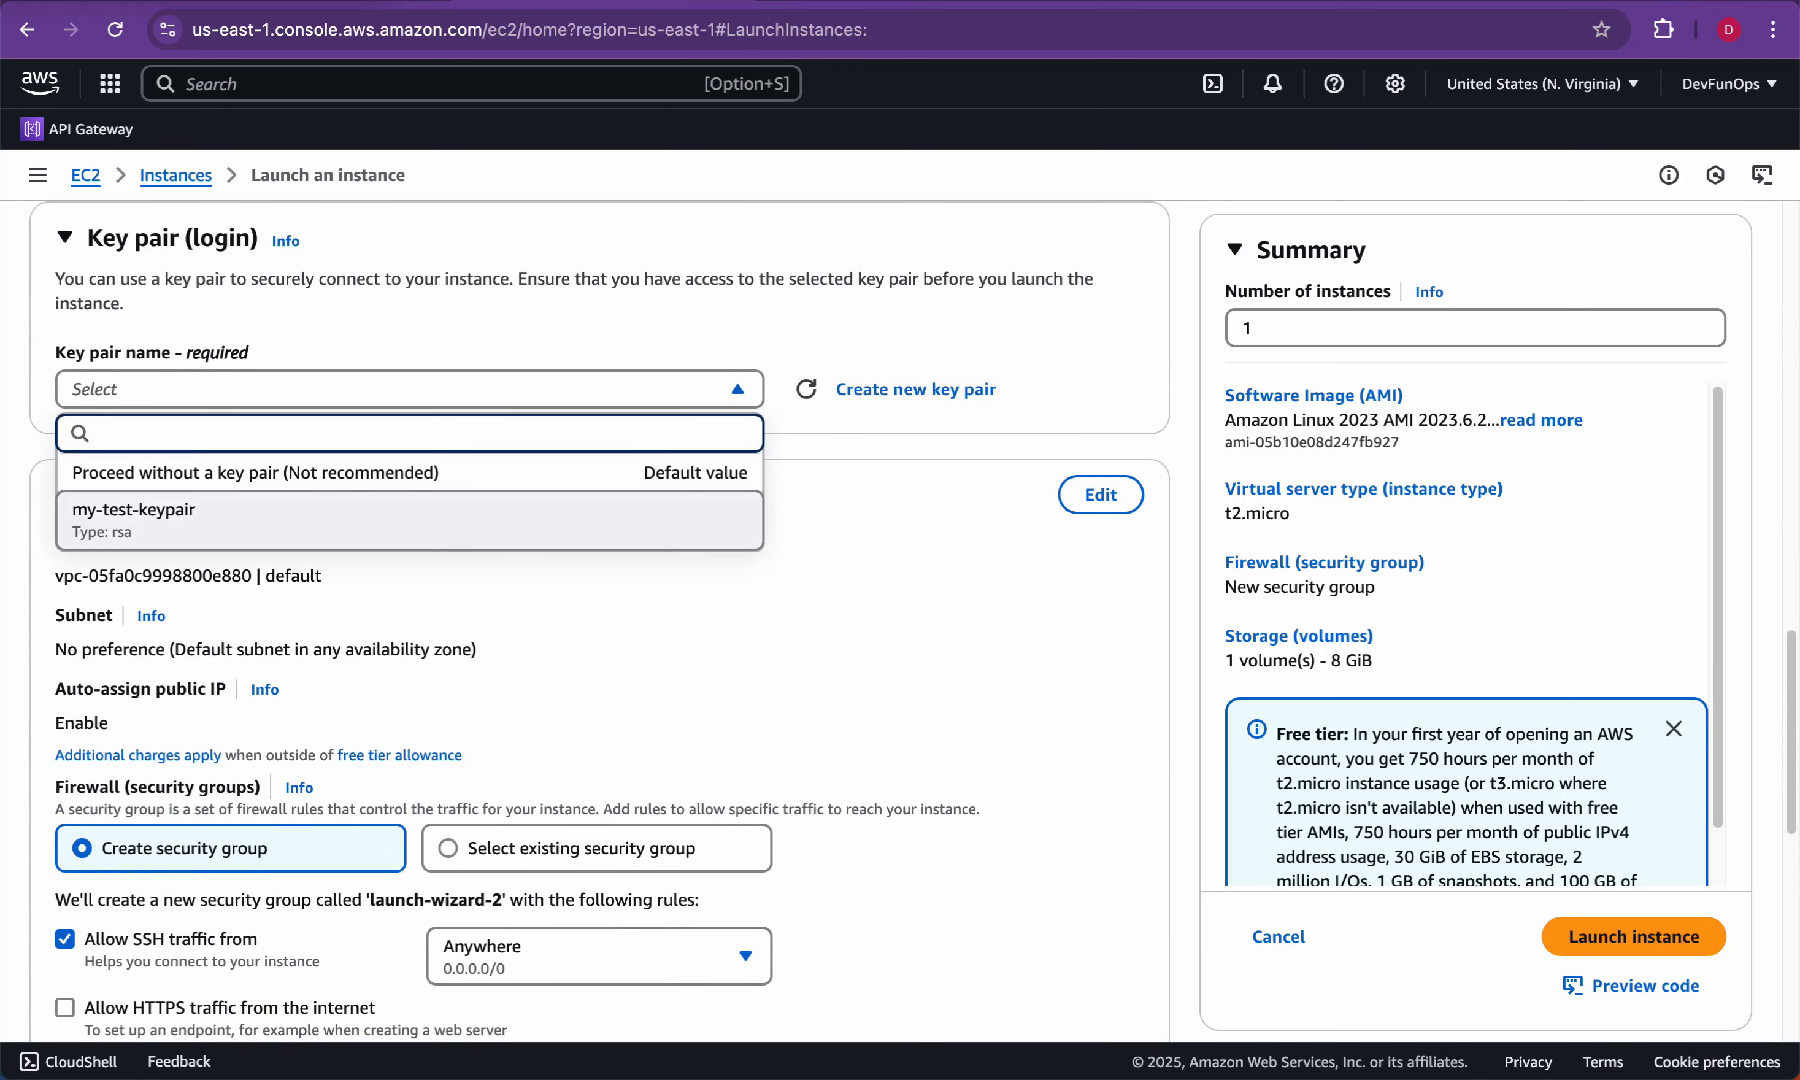
pyautogui.click(409, 520)
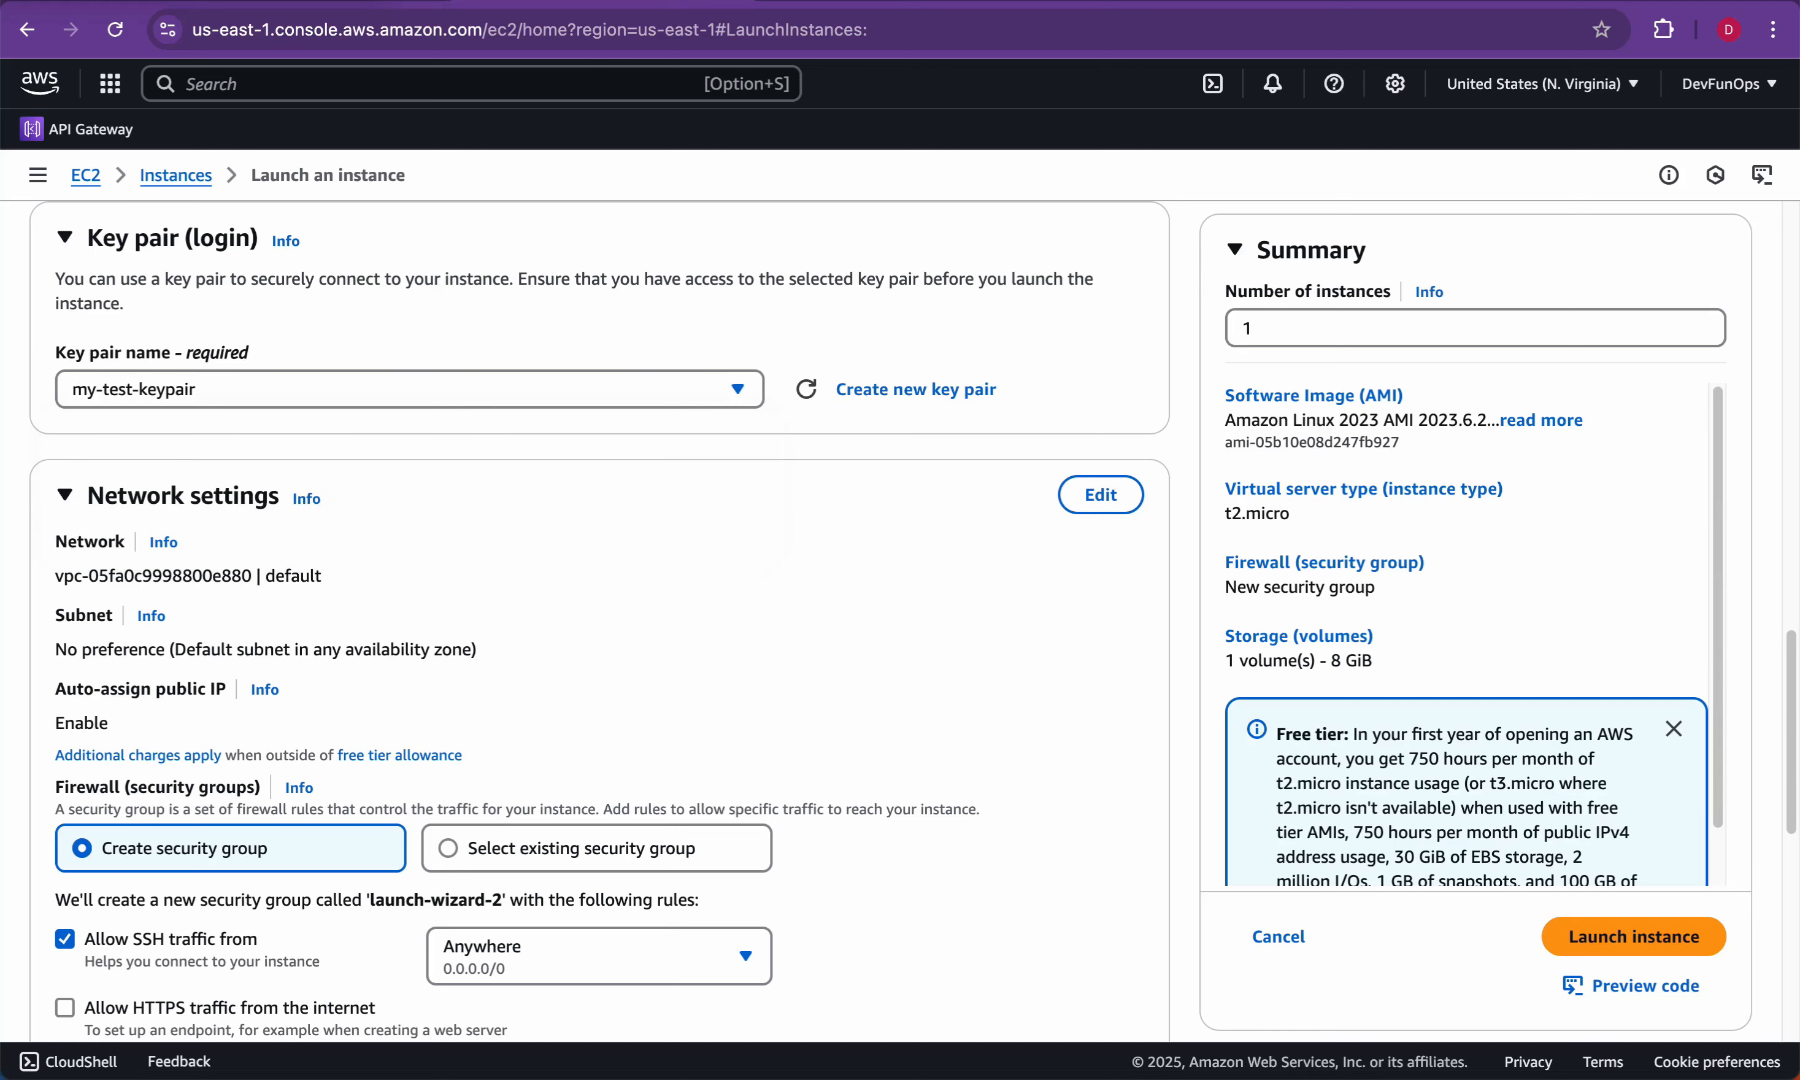
# Step: Edit the network settings to use heisentech-digital-vpc with the digital-heisentech-public-subnet subnet
pyautogui.scroll(-4, 599, 621)
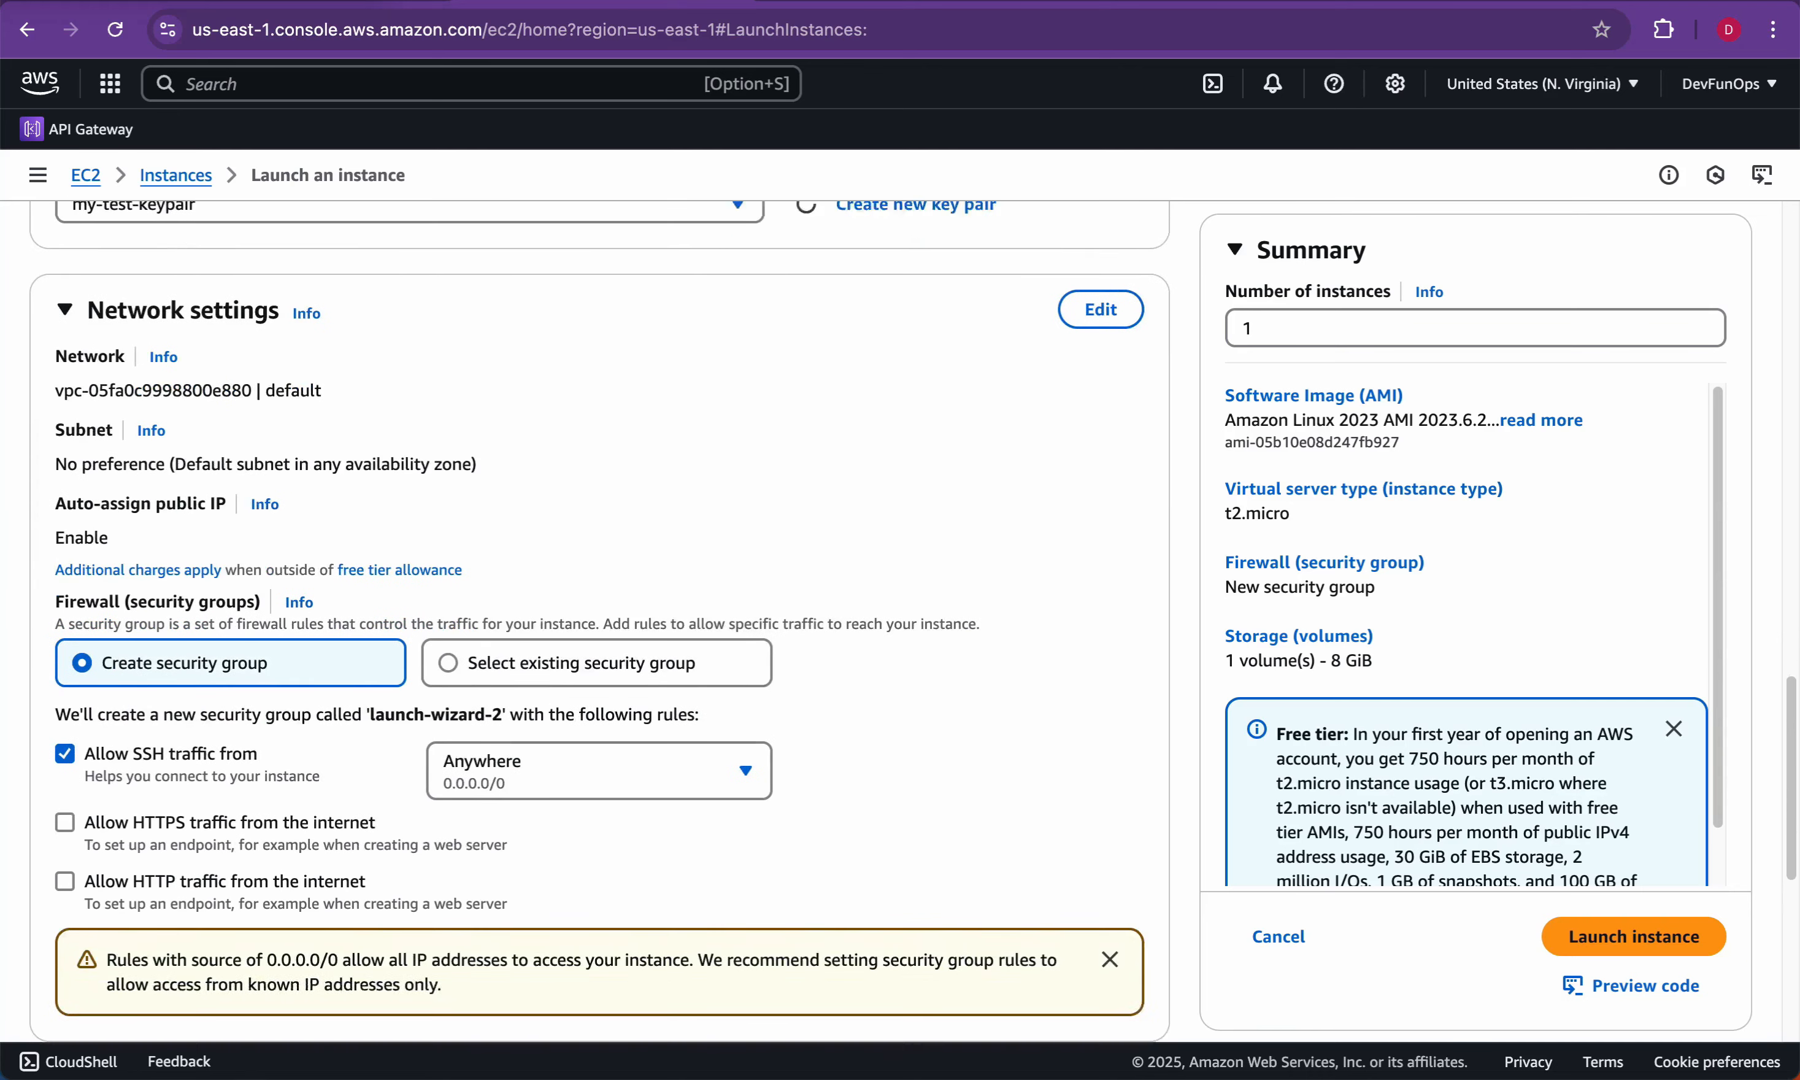
pyautogui.click(1101, 217)
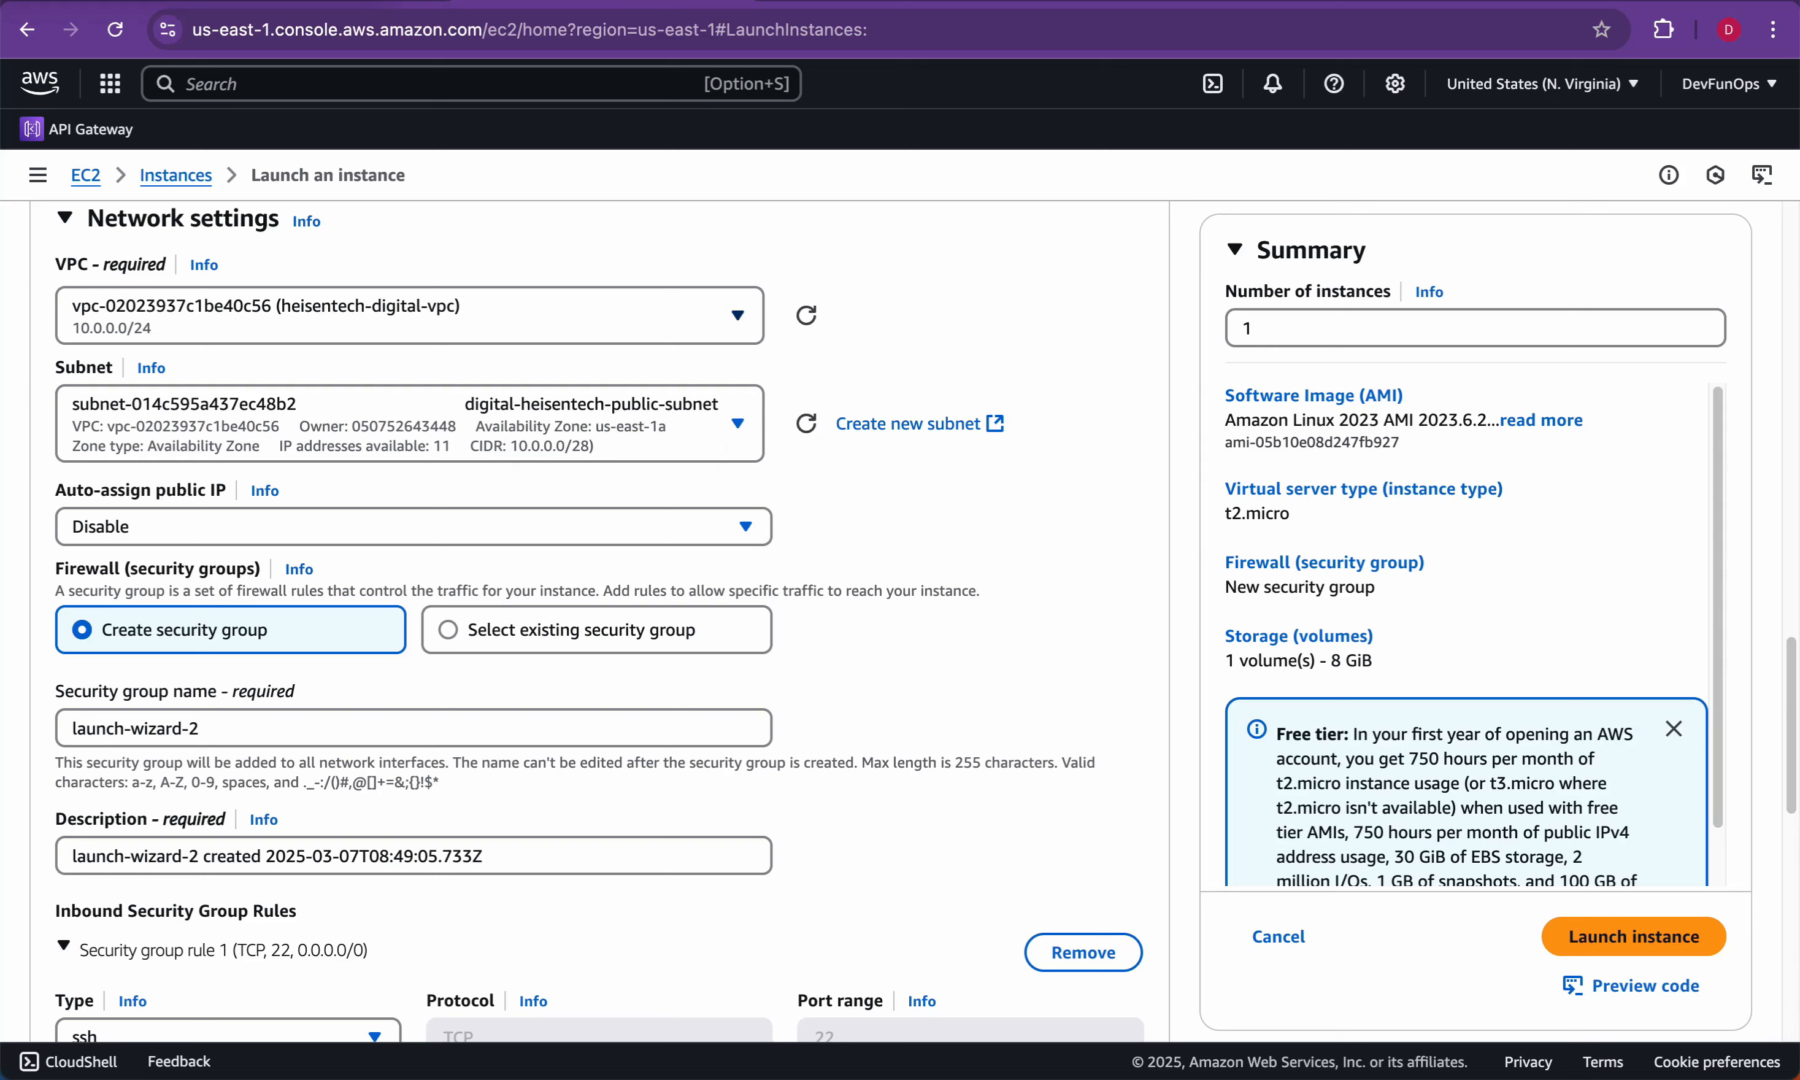
pyautogui.click(410, 425)
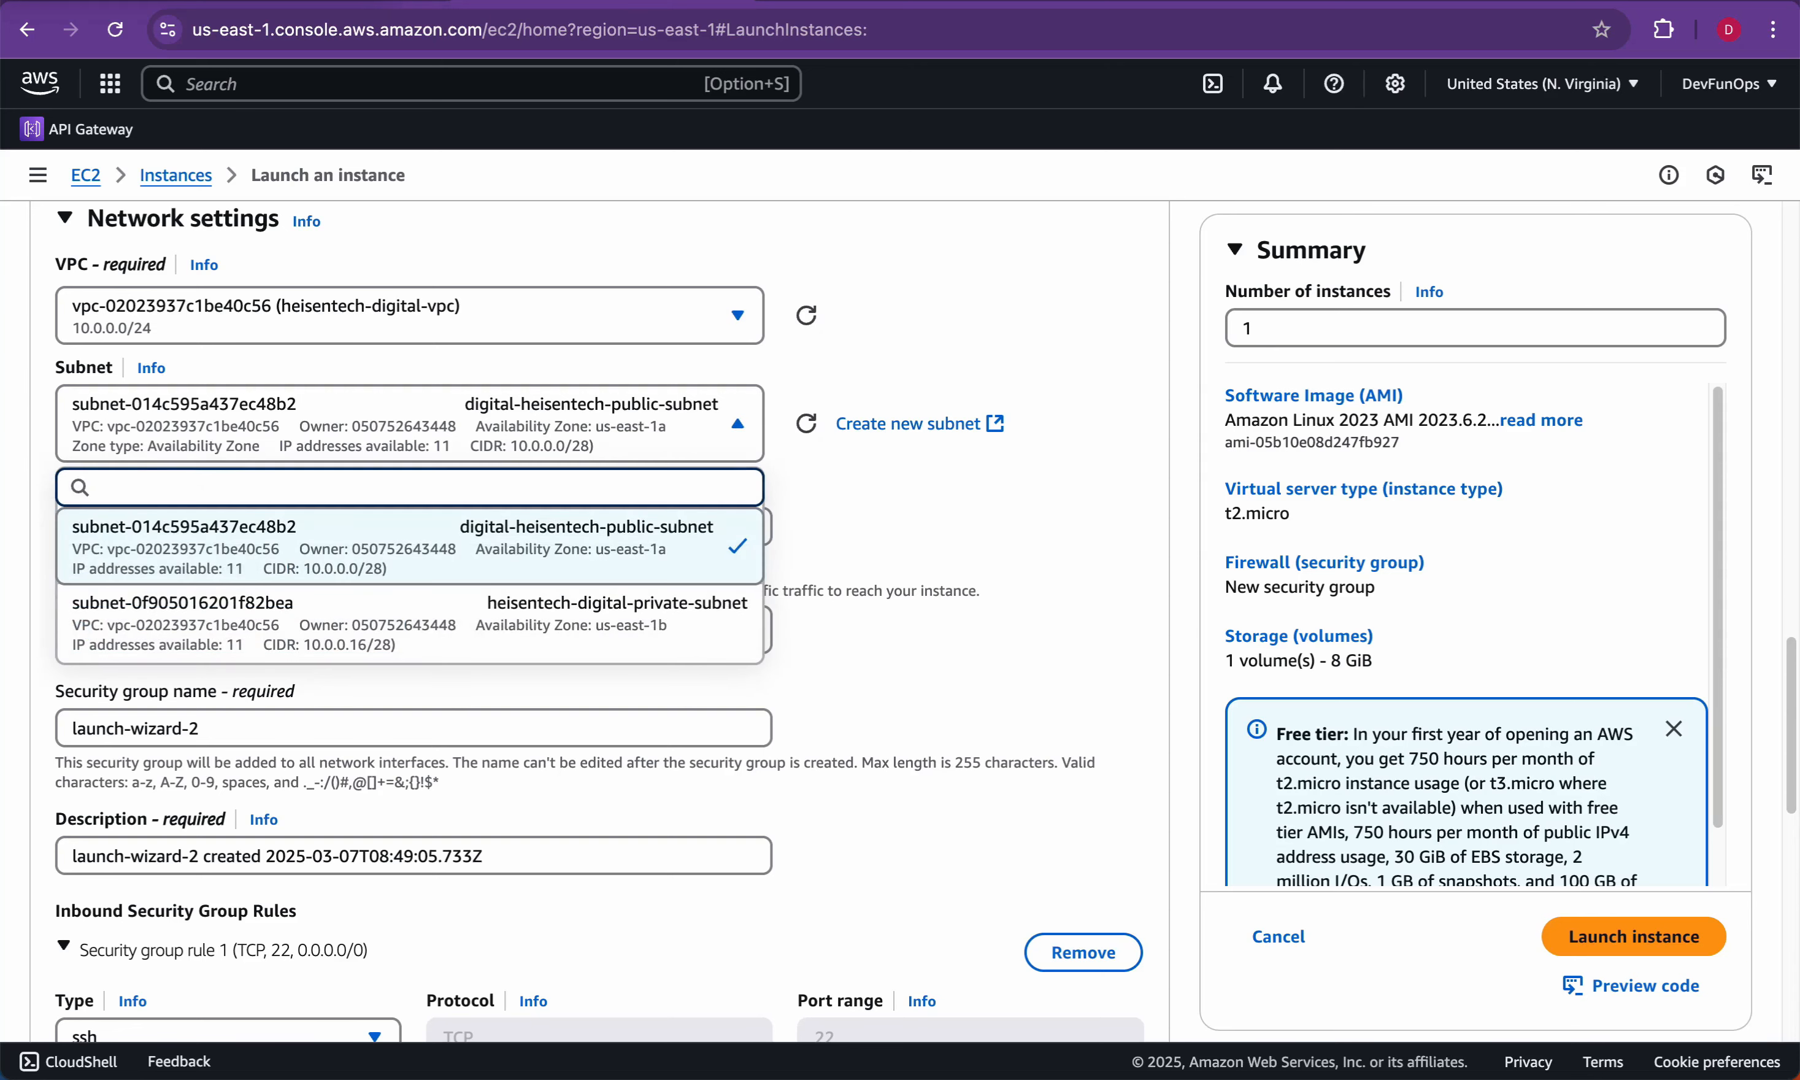
pyautogui.click(411, 546)
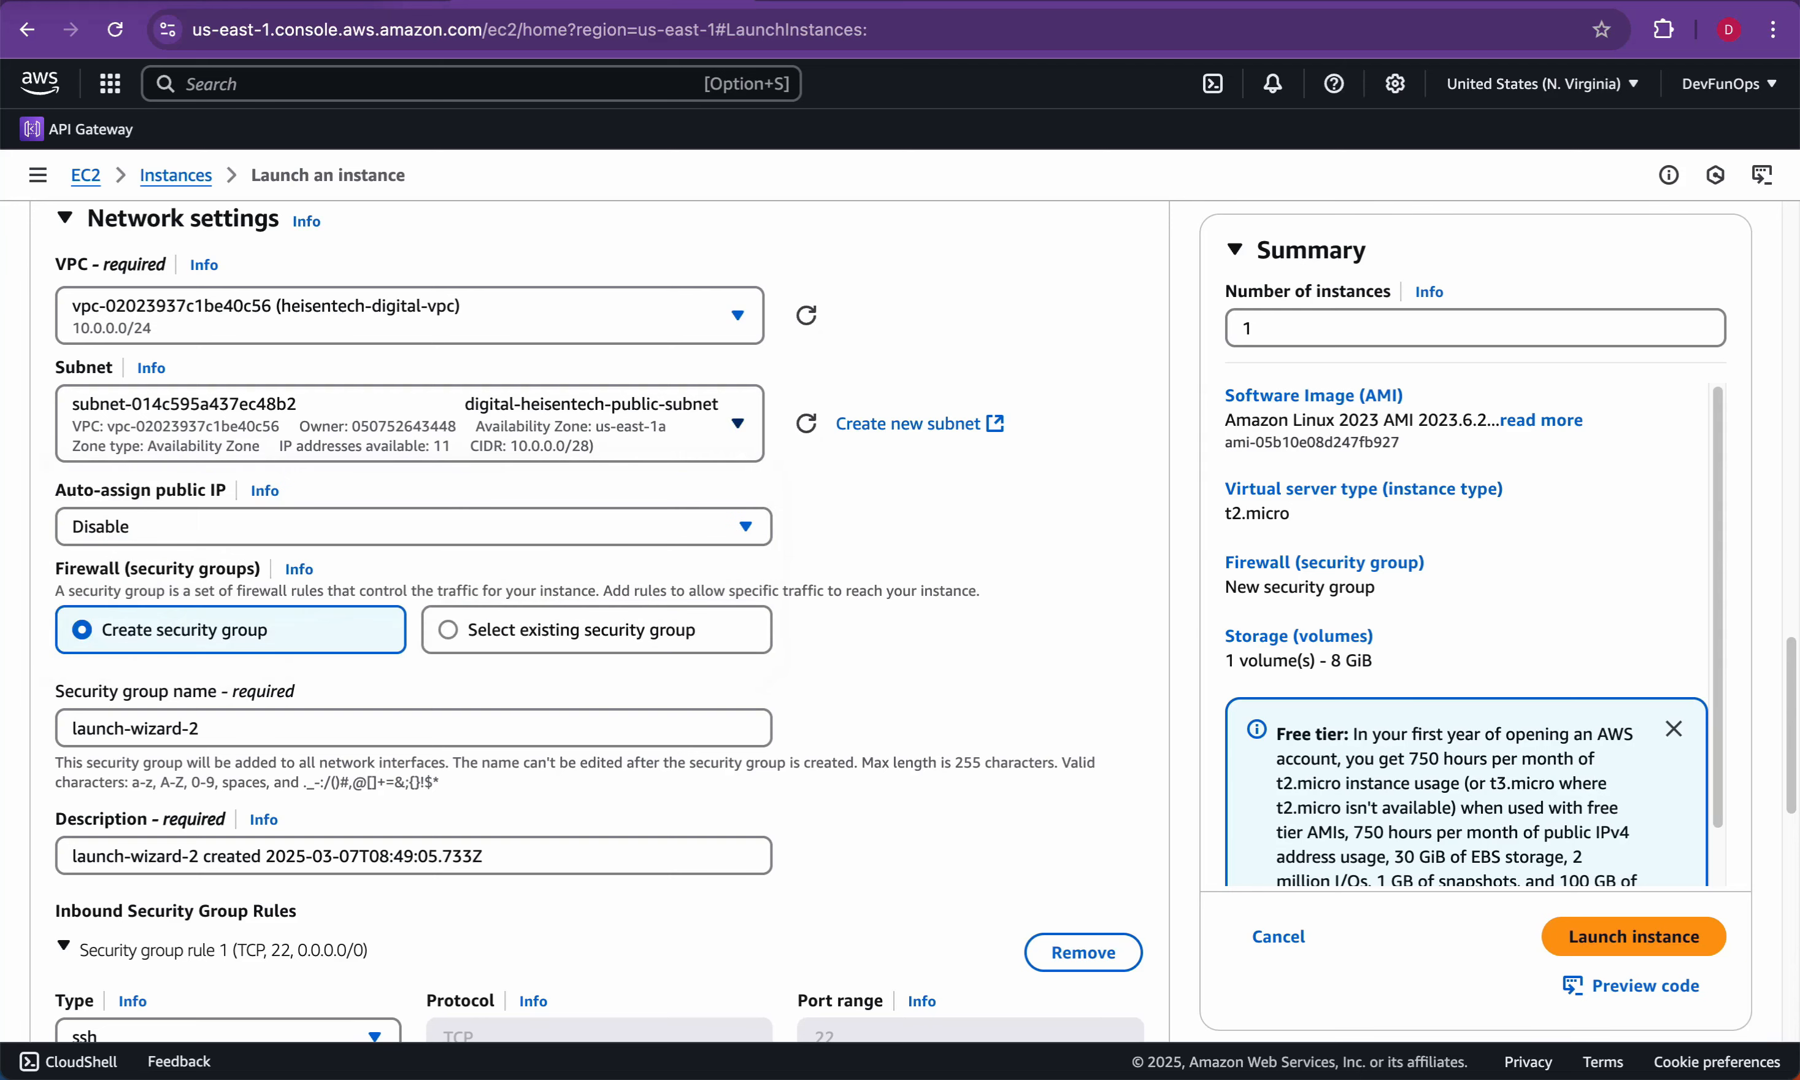
pyautogui.click(411, 424)
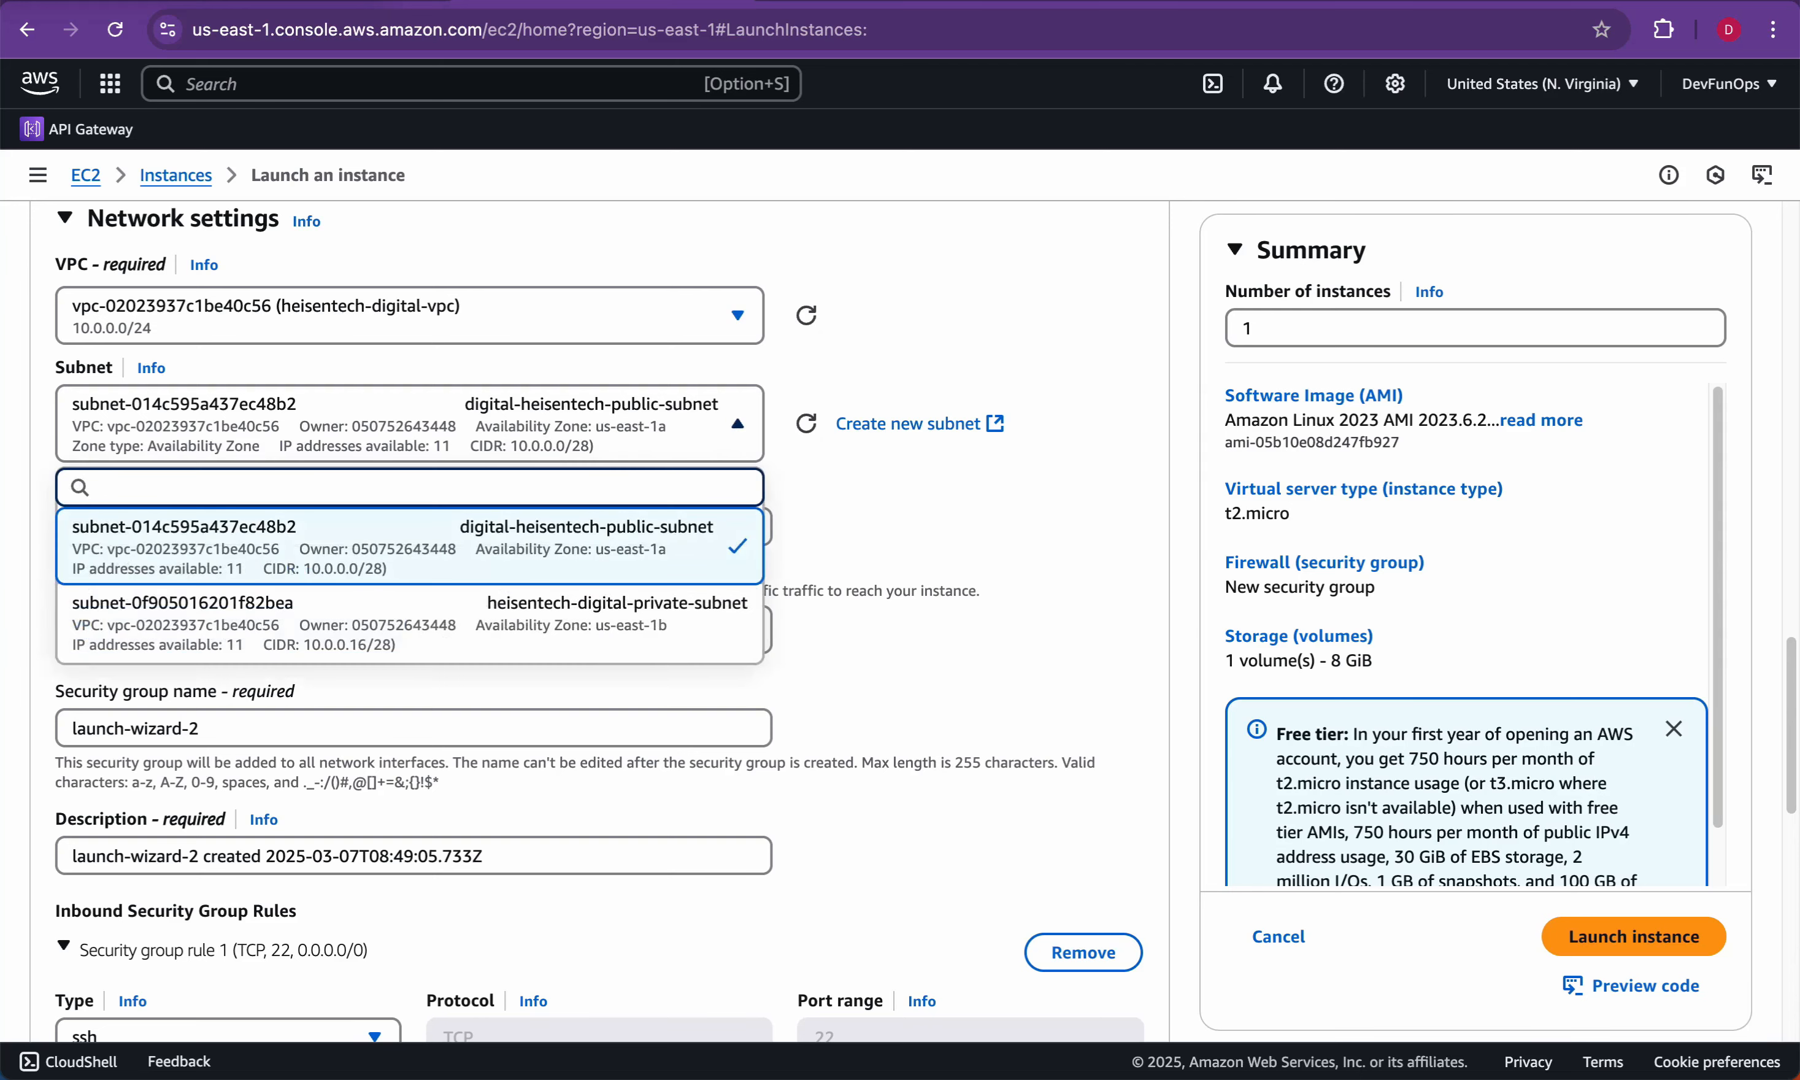
pyautogui.click(411, 425)
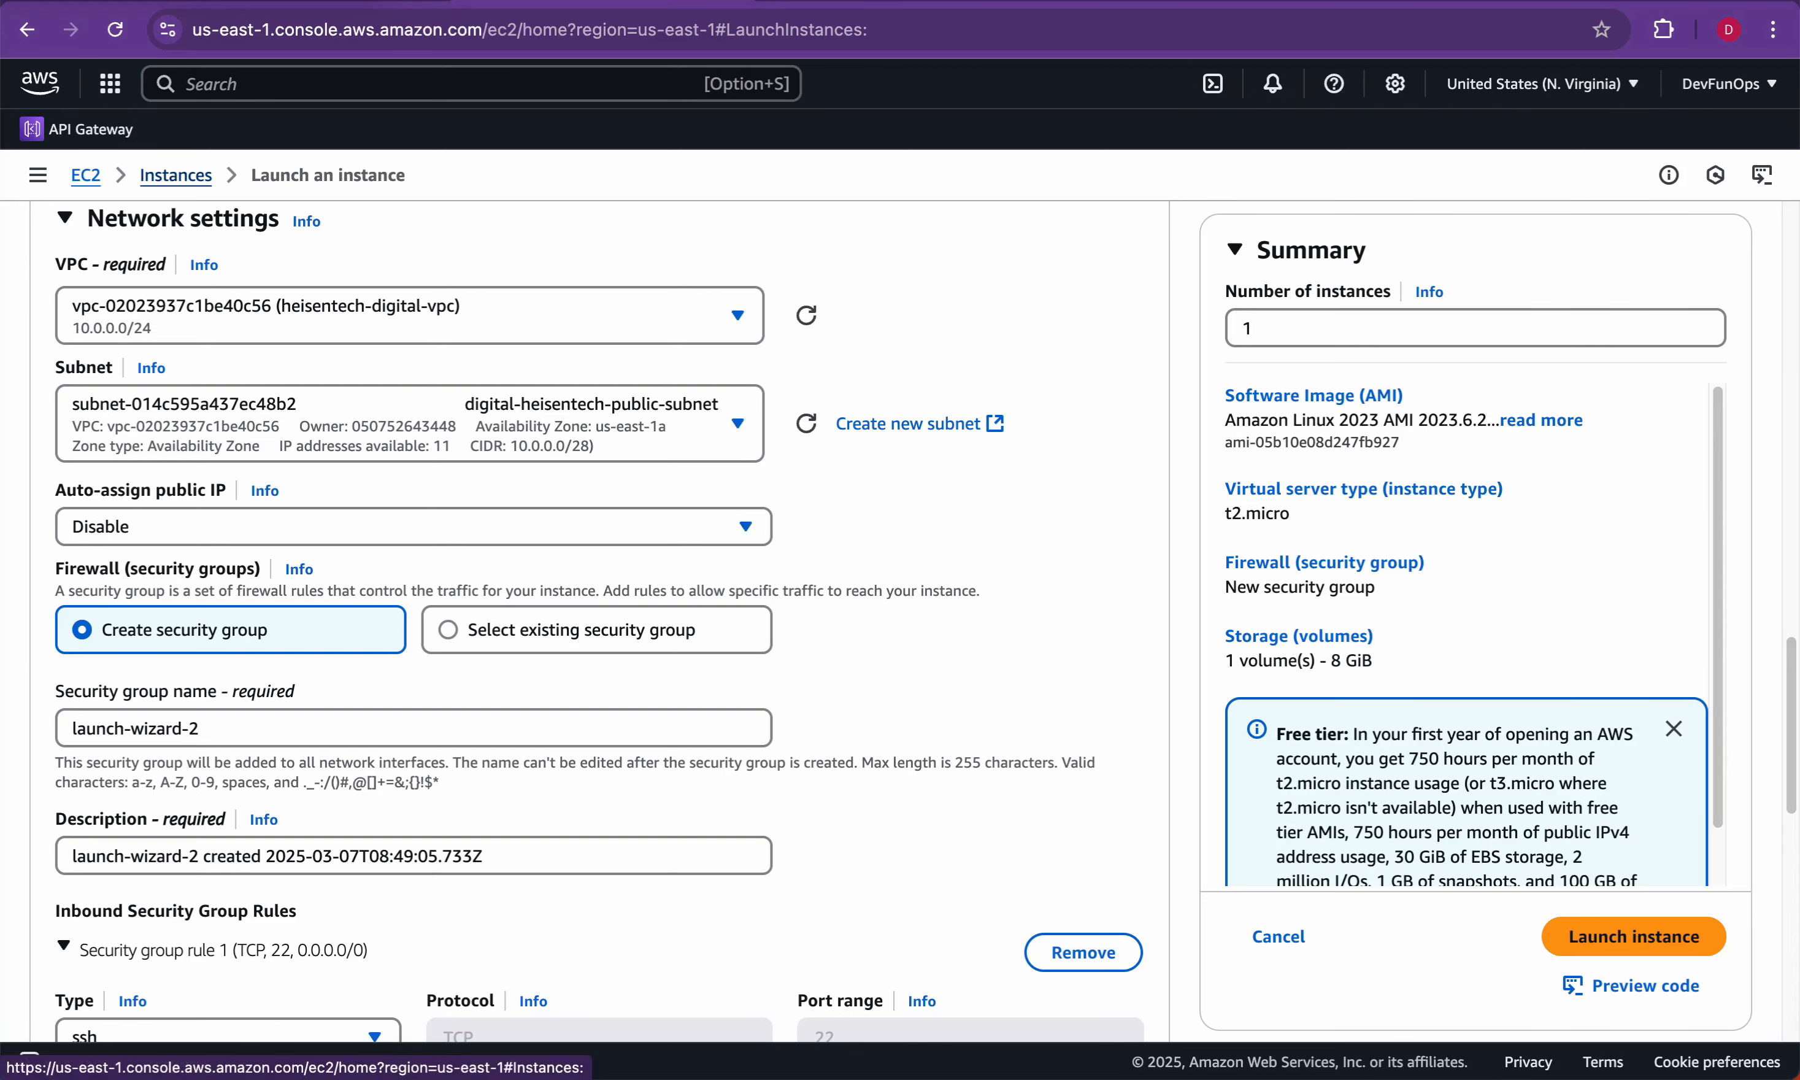
# Step: Open the VPC subnets list in a separate browser tab and filter it by heisentech-digital-vpc
pyautogui.rightClick(176, 176)
pyautogui.click(211, 193)
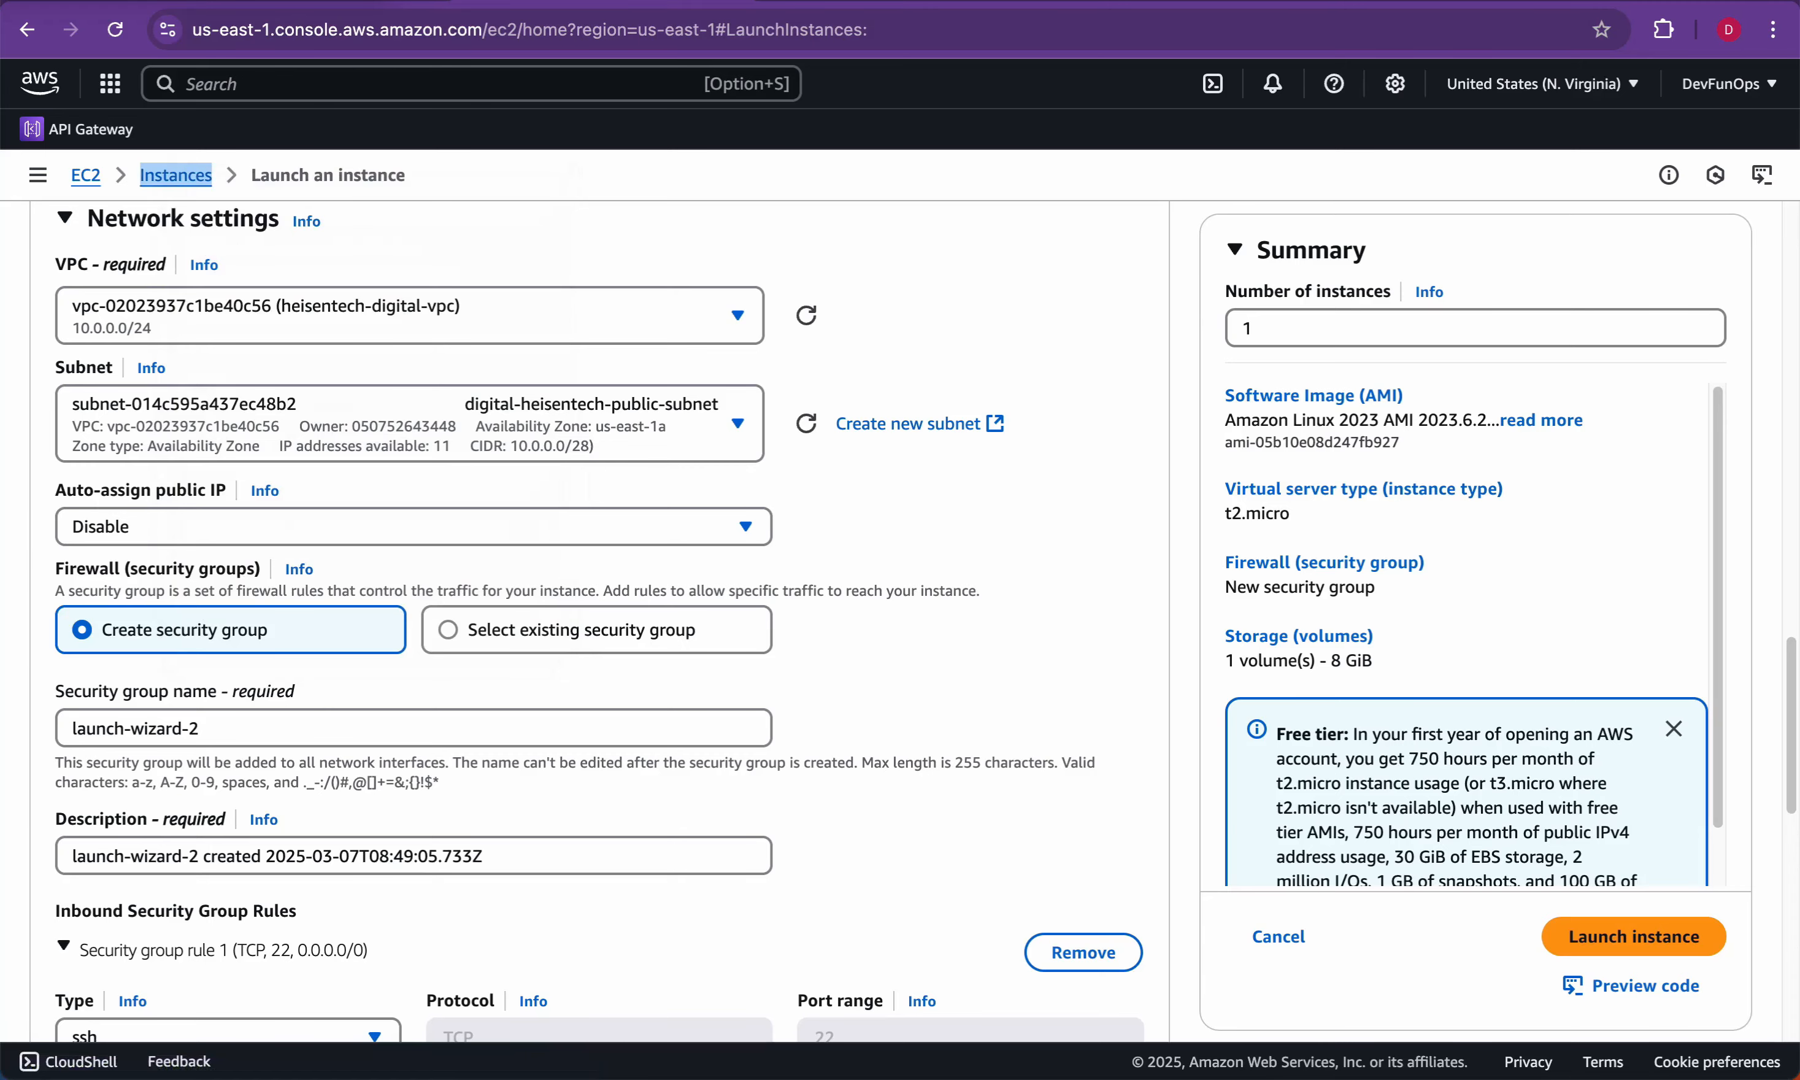
pyautogui.hotkey('ctrl', 'Tab')
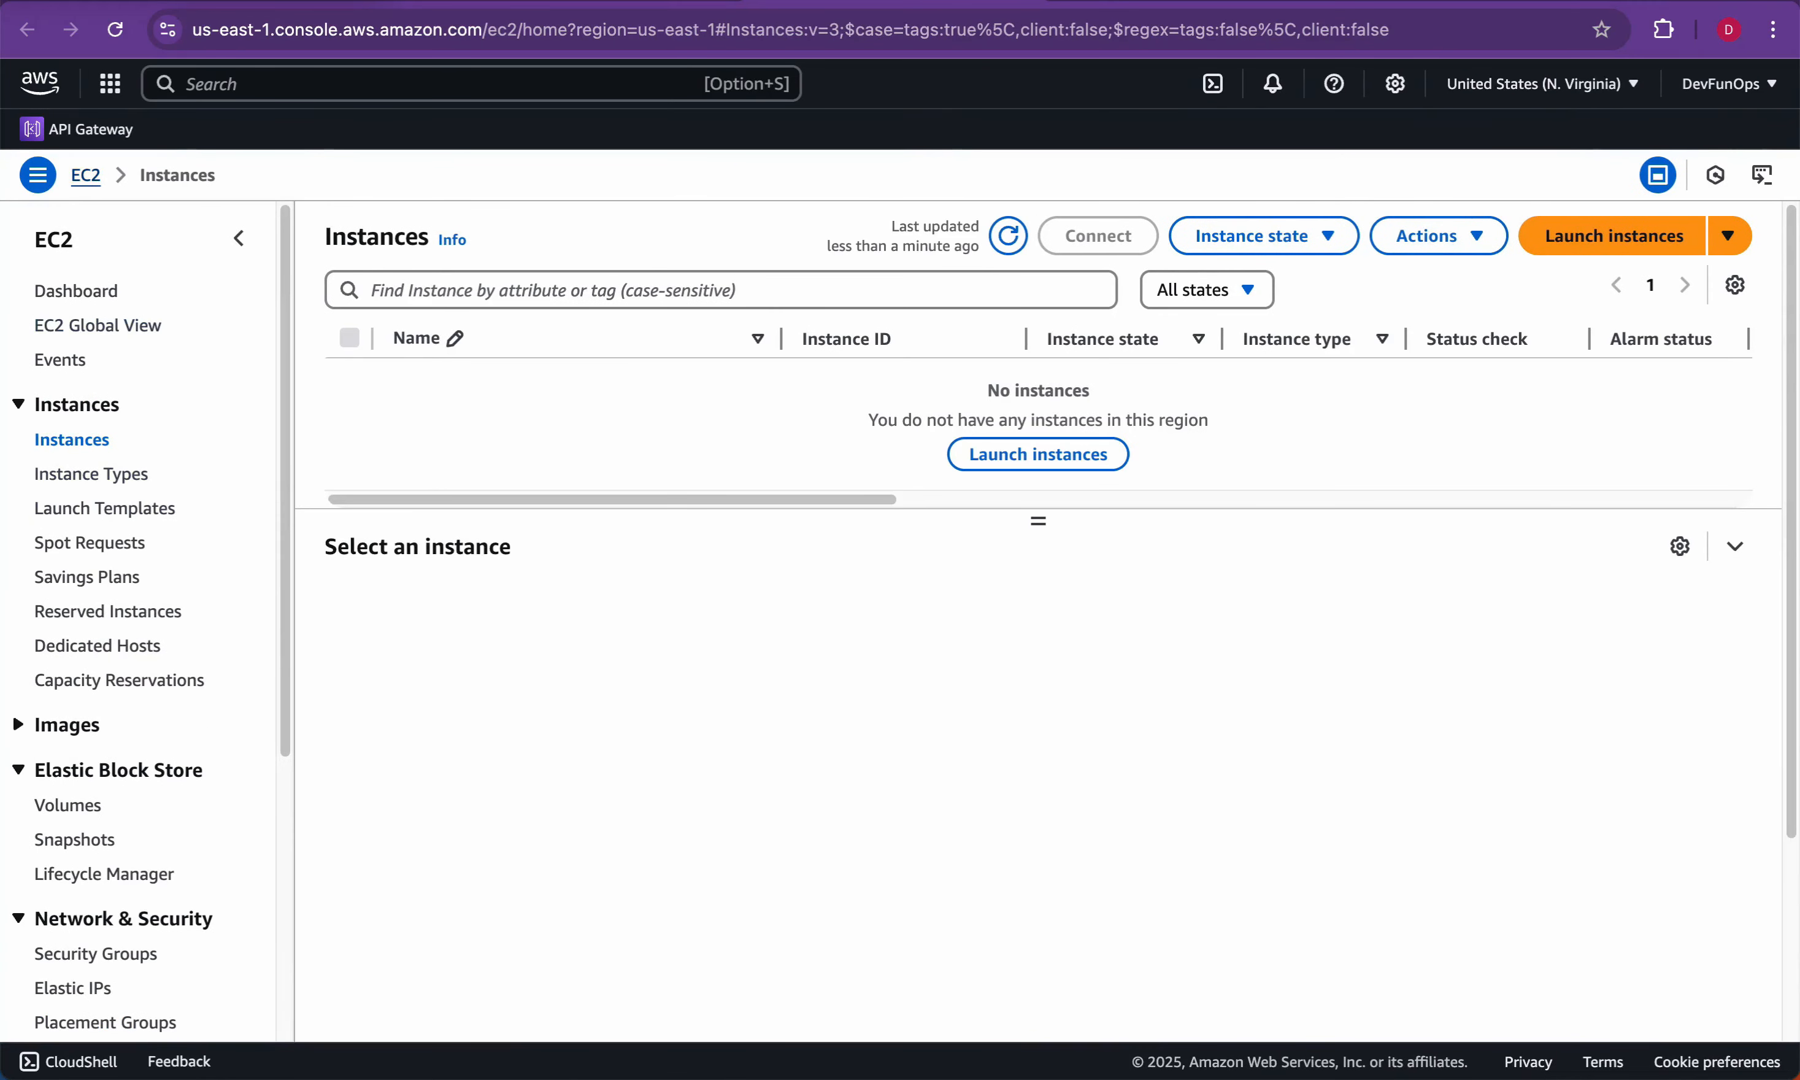
pyautogui.click(39, 82)
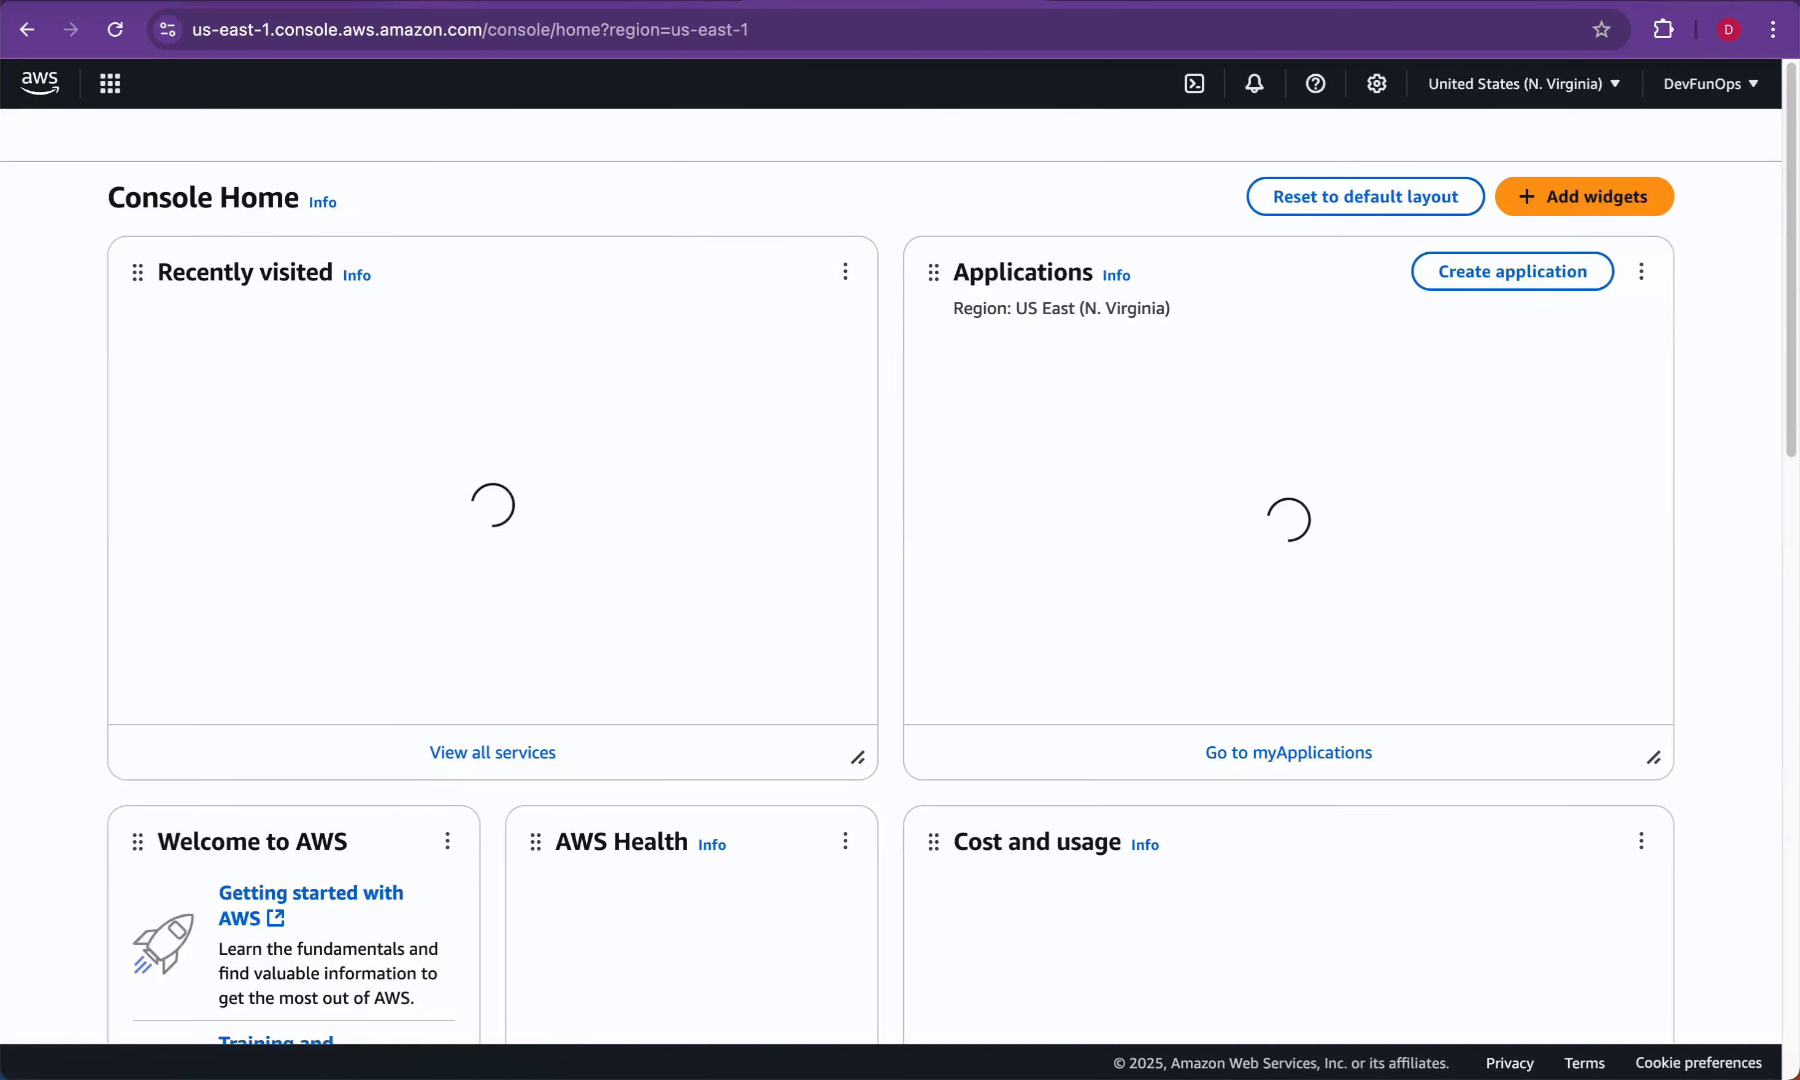
pyautogui.click(193, 415)
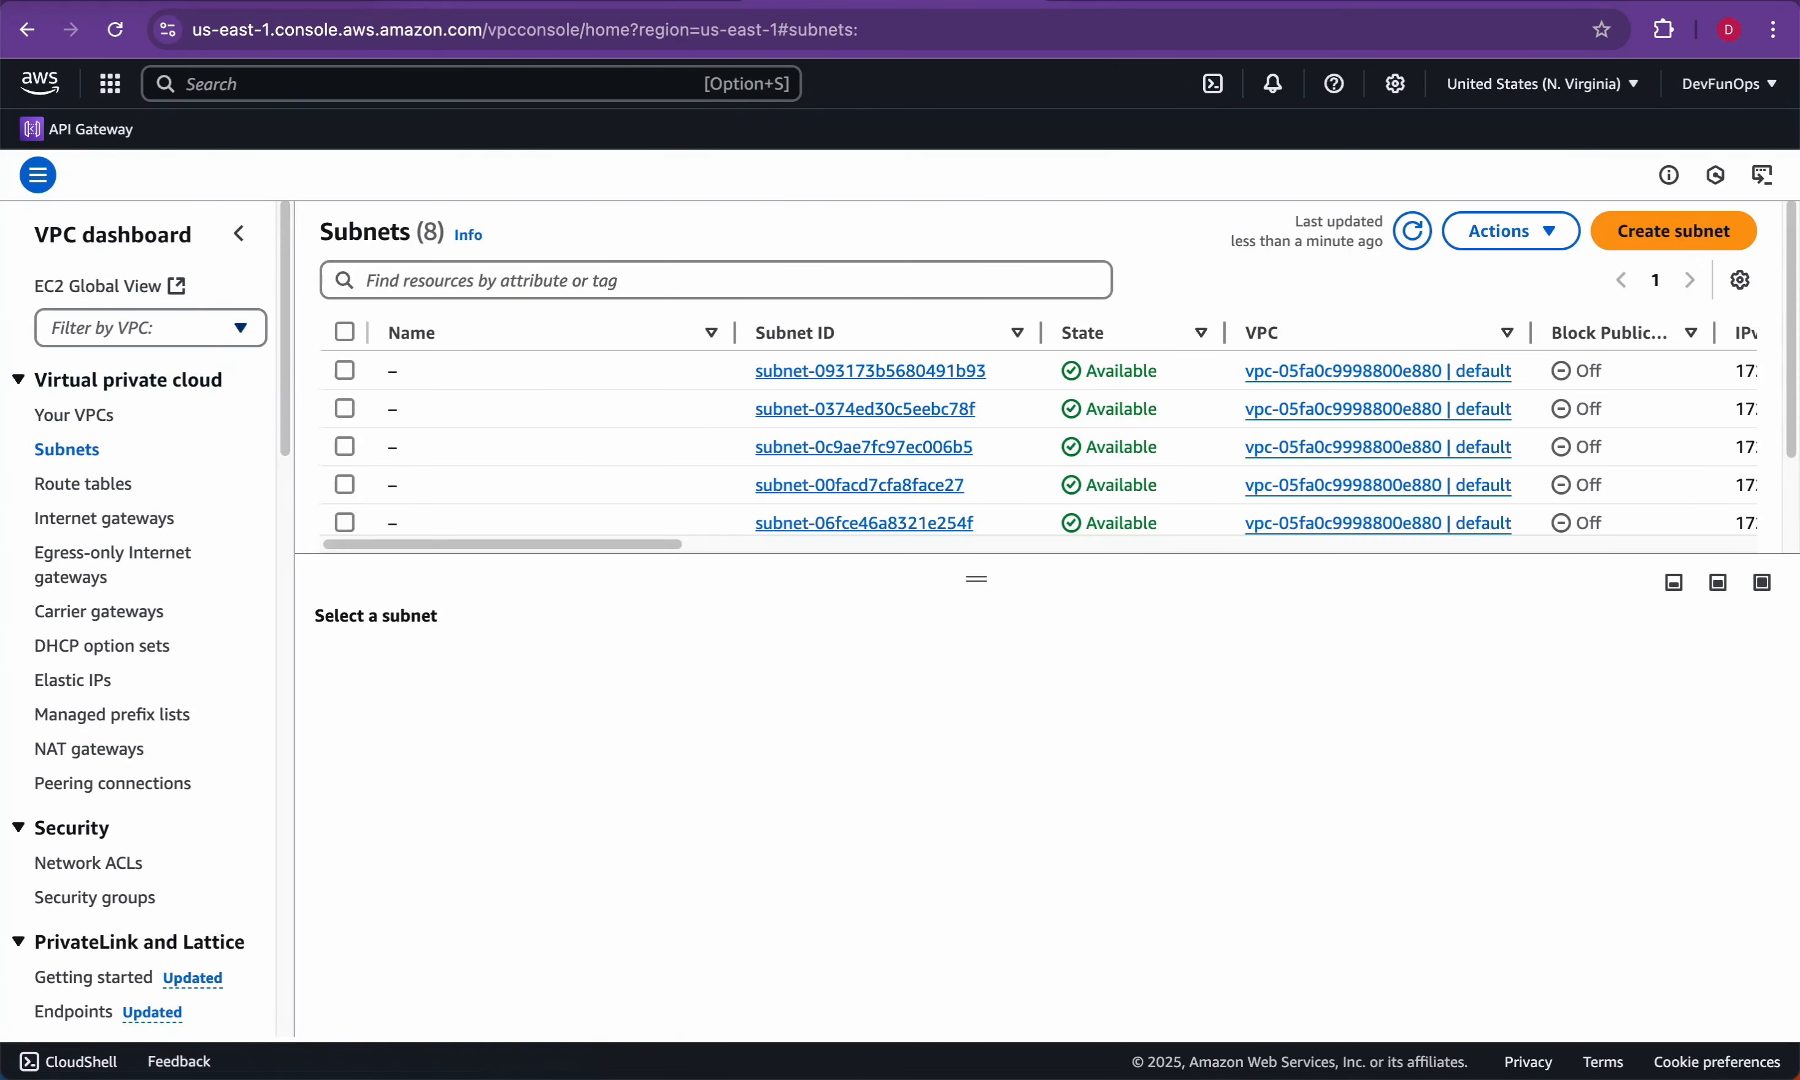
pyautogui.click(151, 328)
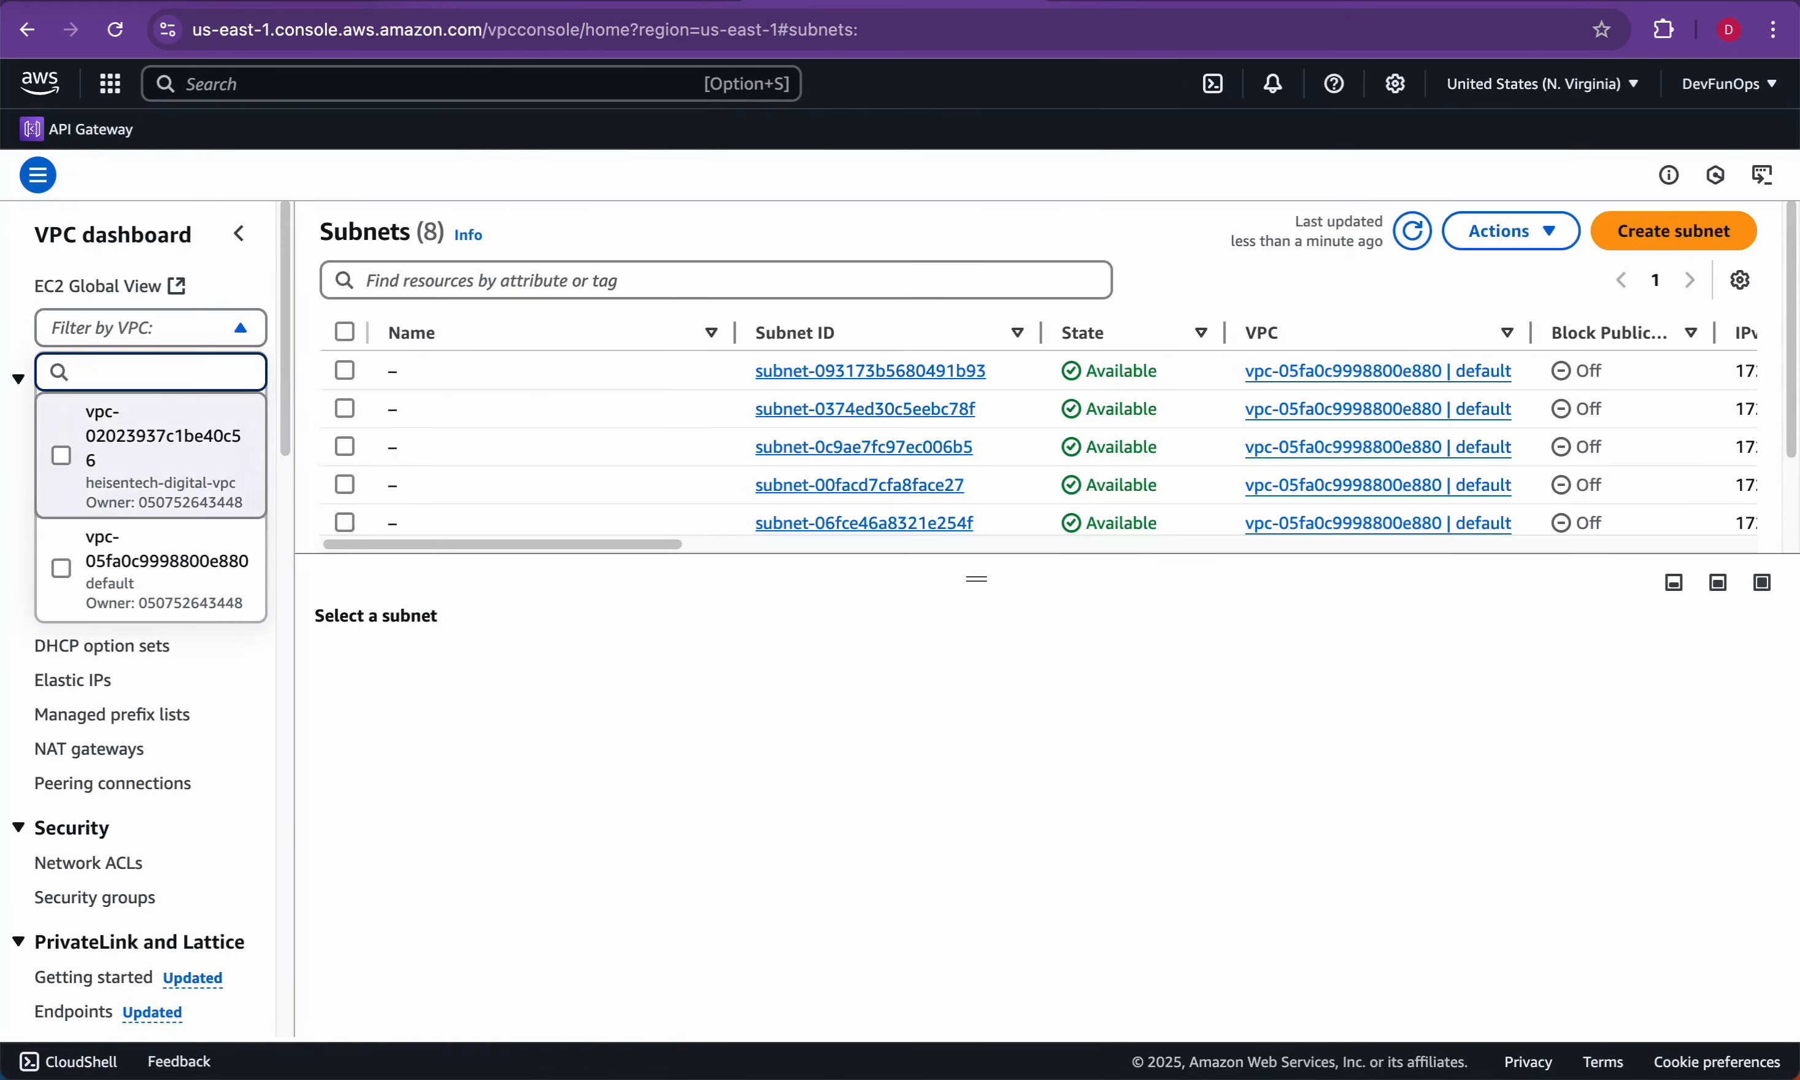
pyautogui.click(151, 455)
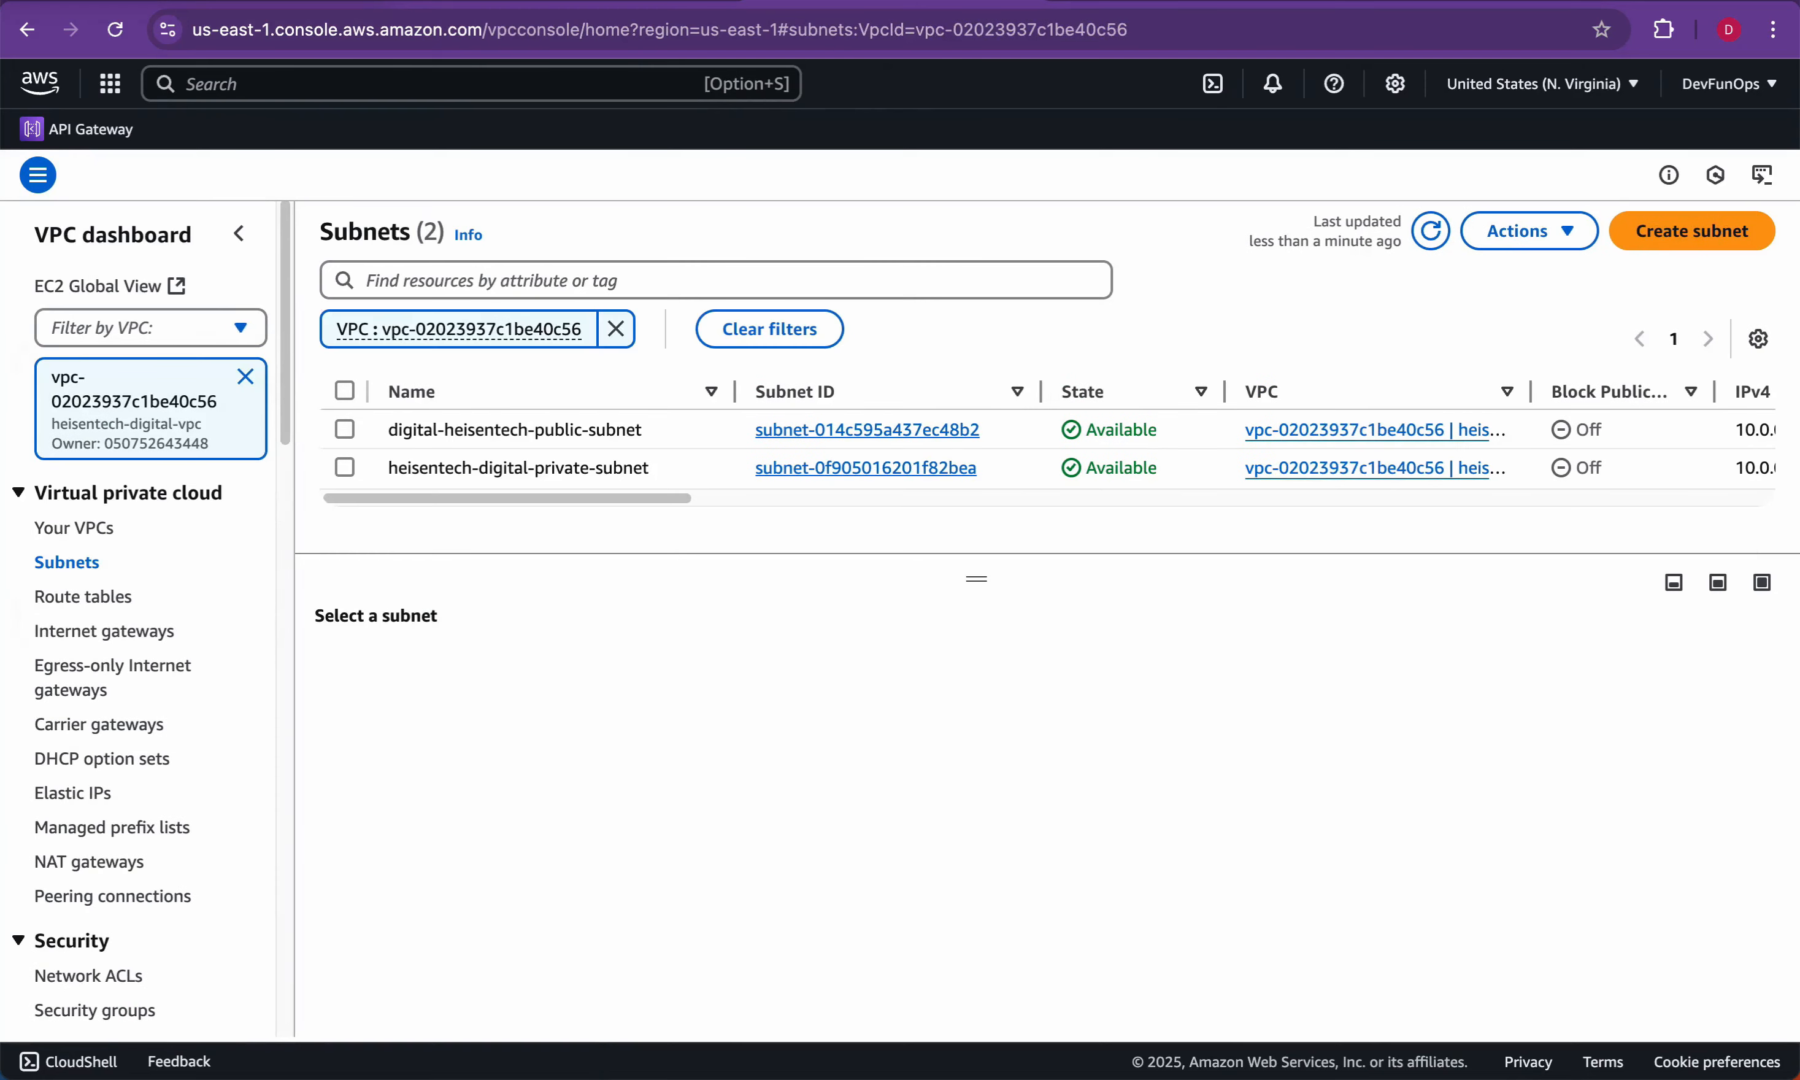
# Step: Enable auto-assign public IPv4 address in the settings of digital-heisentech-public-subnet and save the change
pyautogui.click(867, 430)
pyautogui.click(1682, 231)
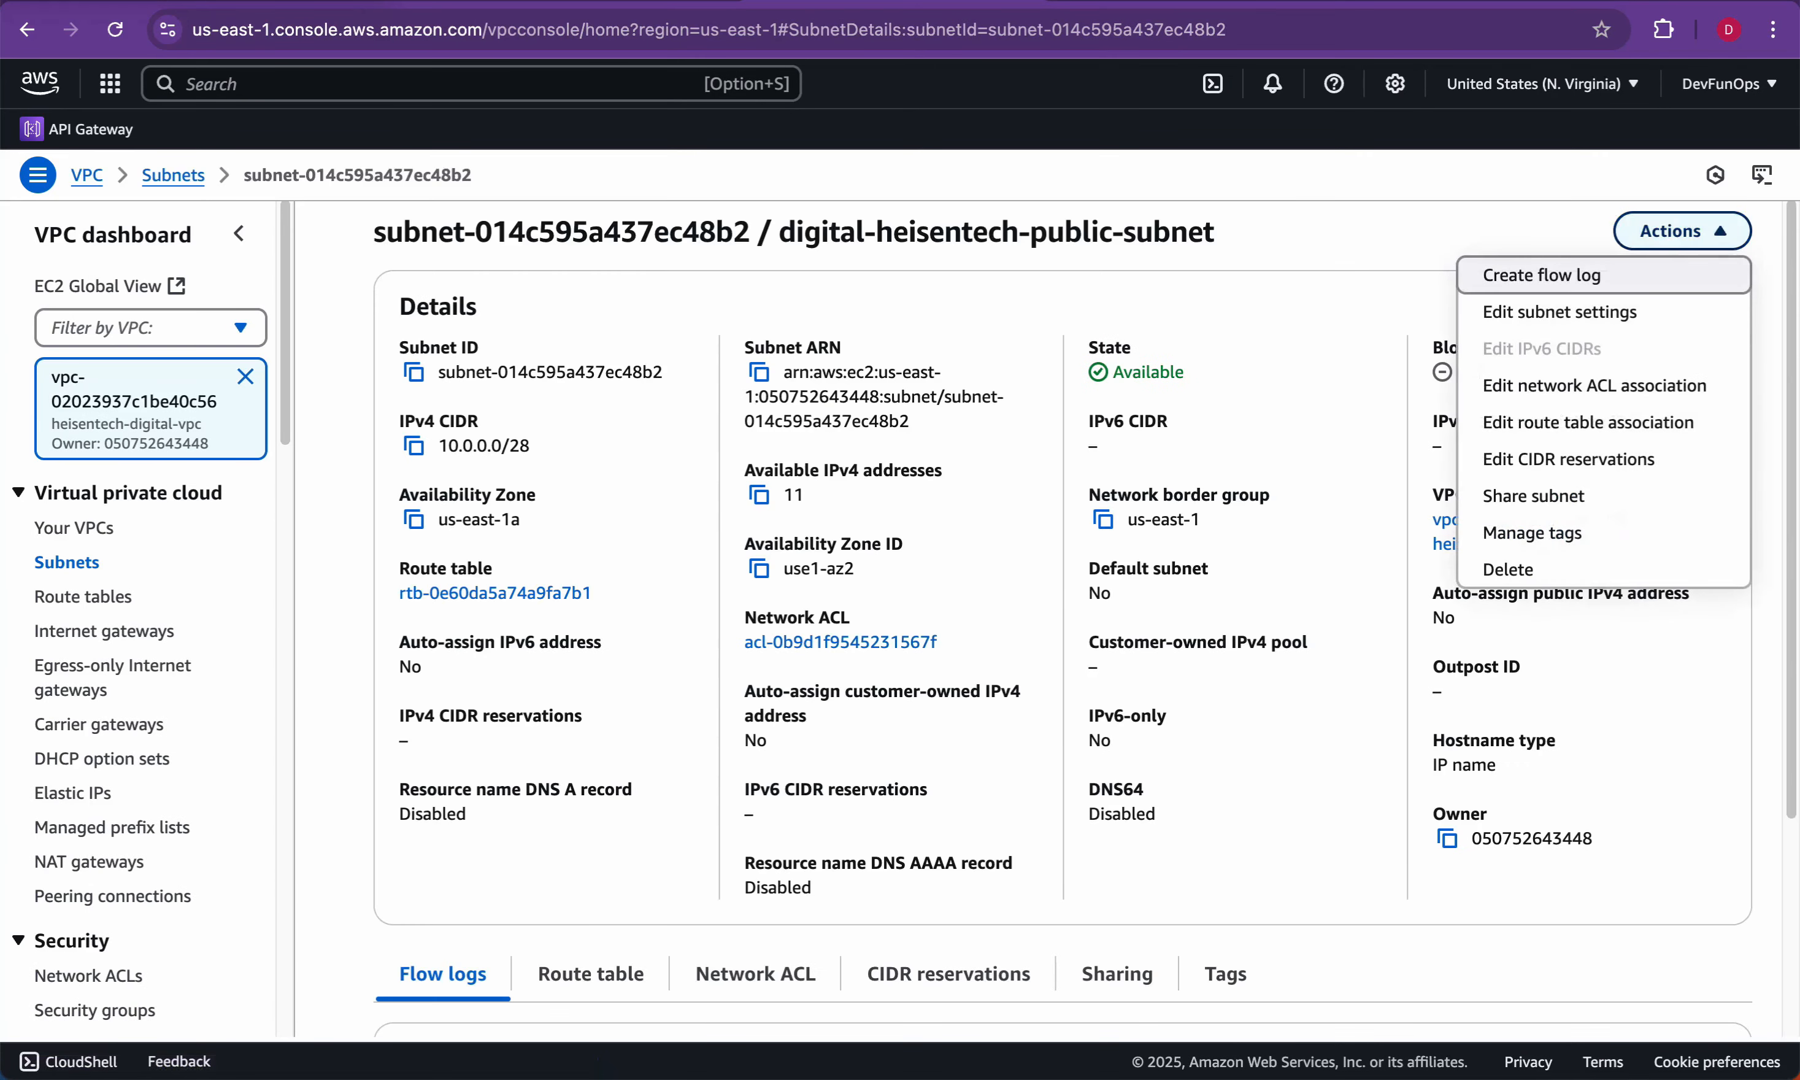
pyautogui.click(1559, 312)
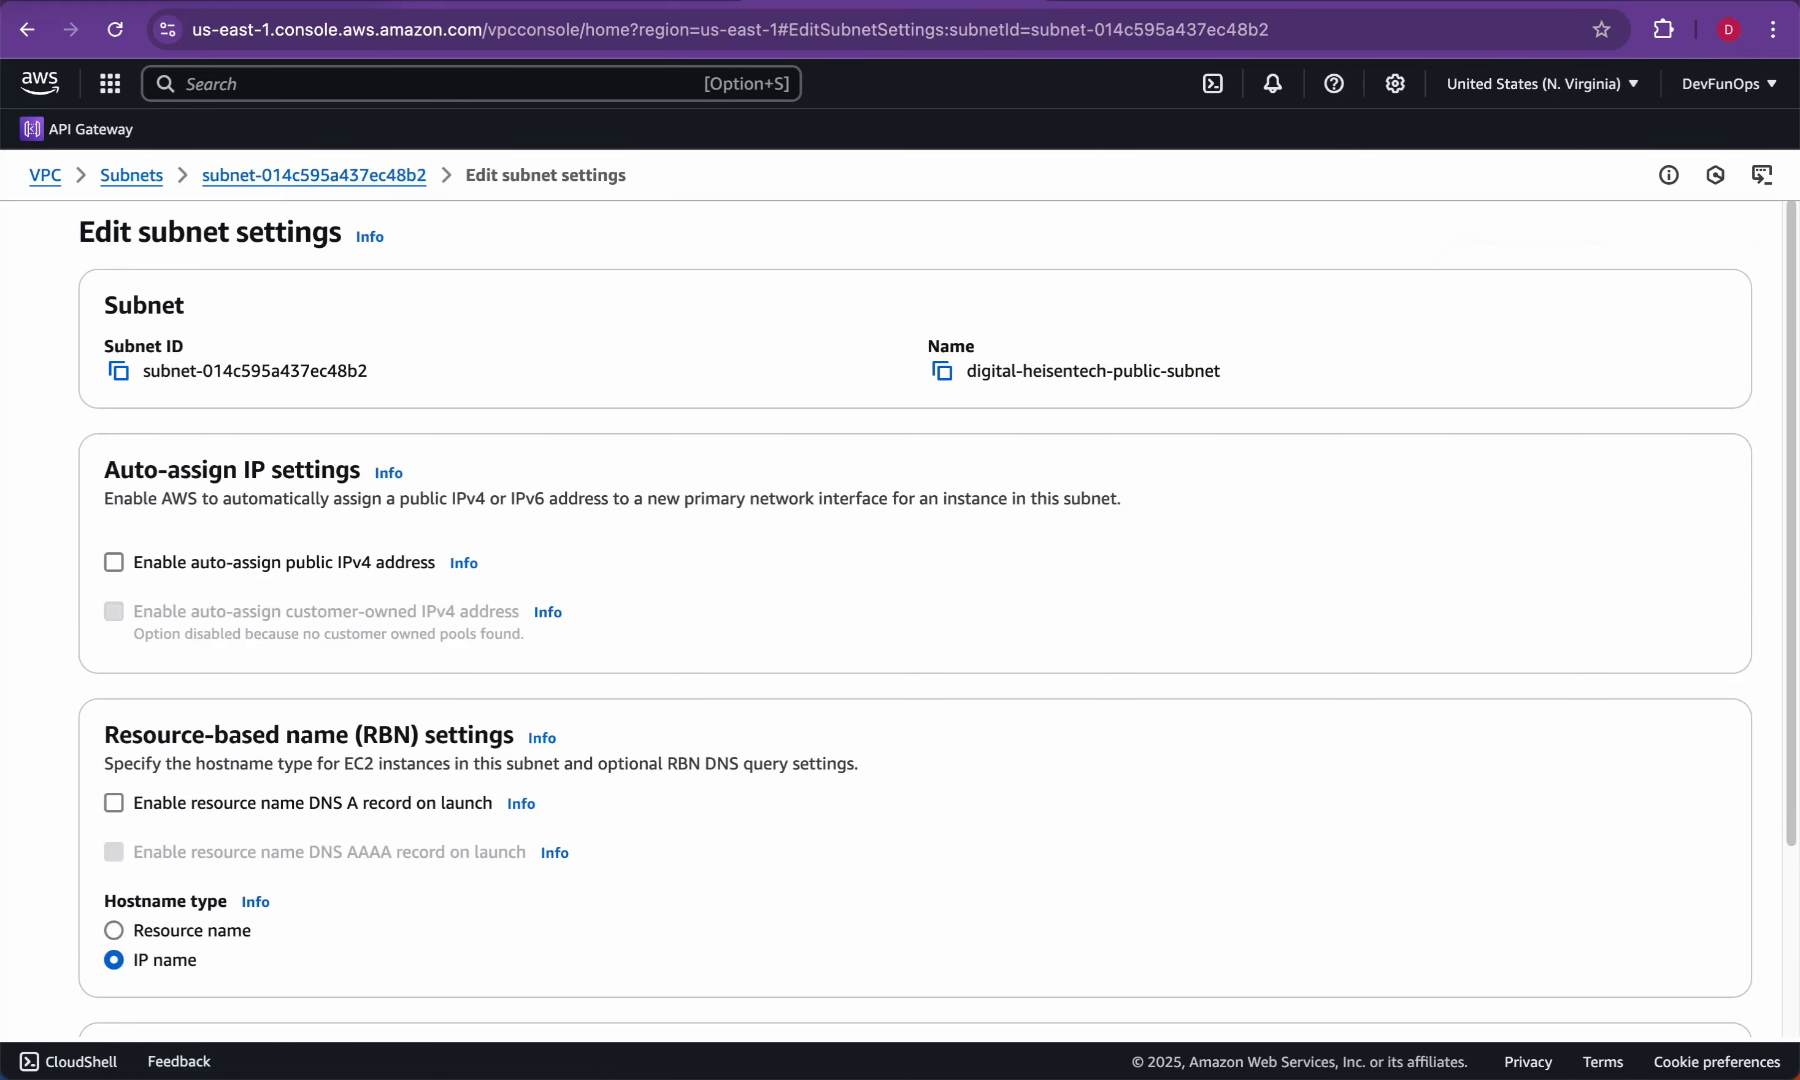
pyautogui.scroll(-1, 937, 618)
pyautogui.click(113, 491)
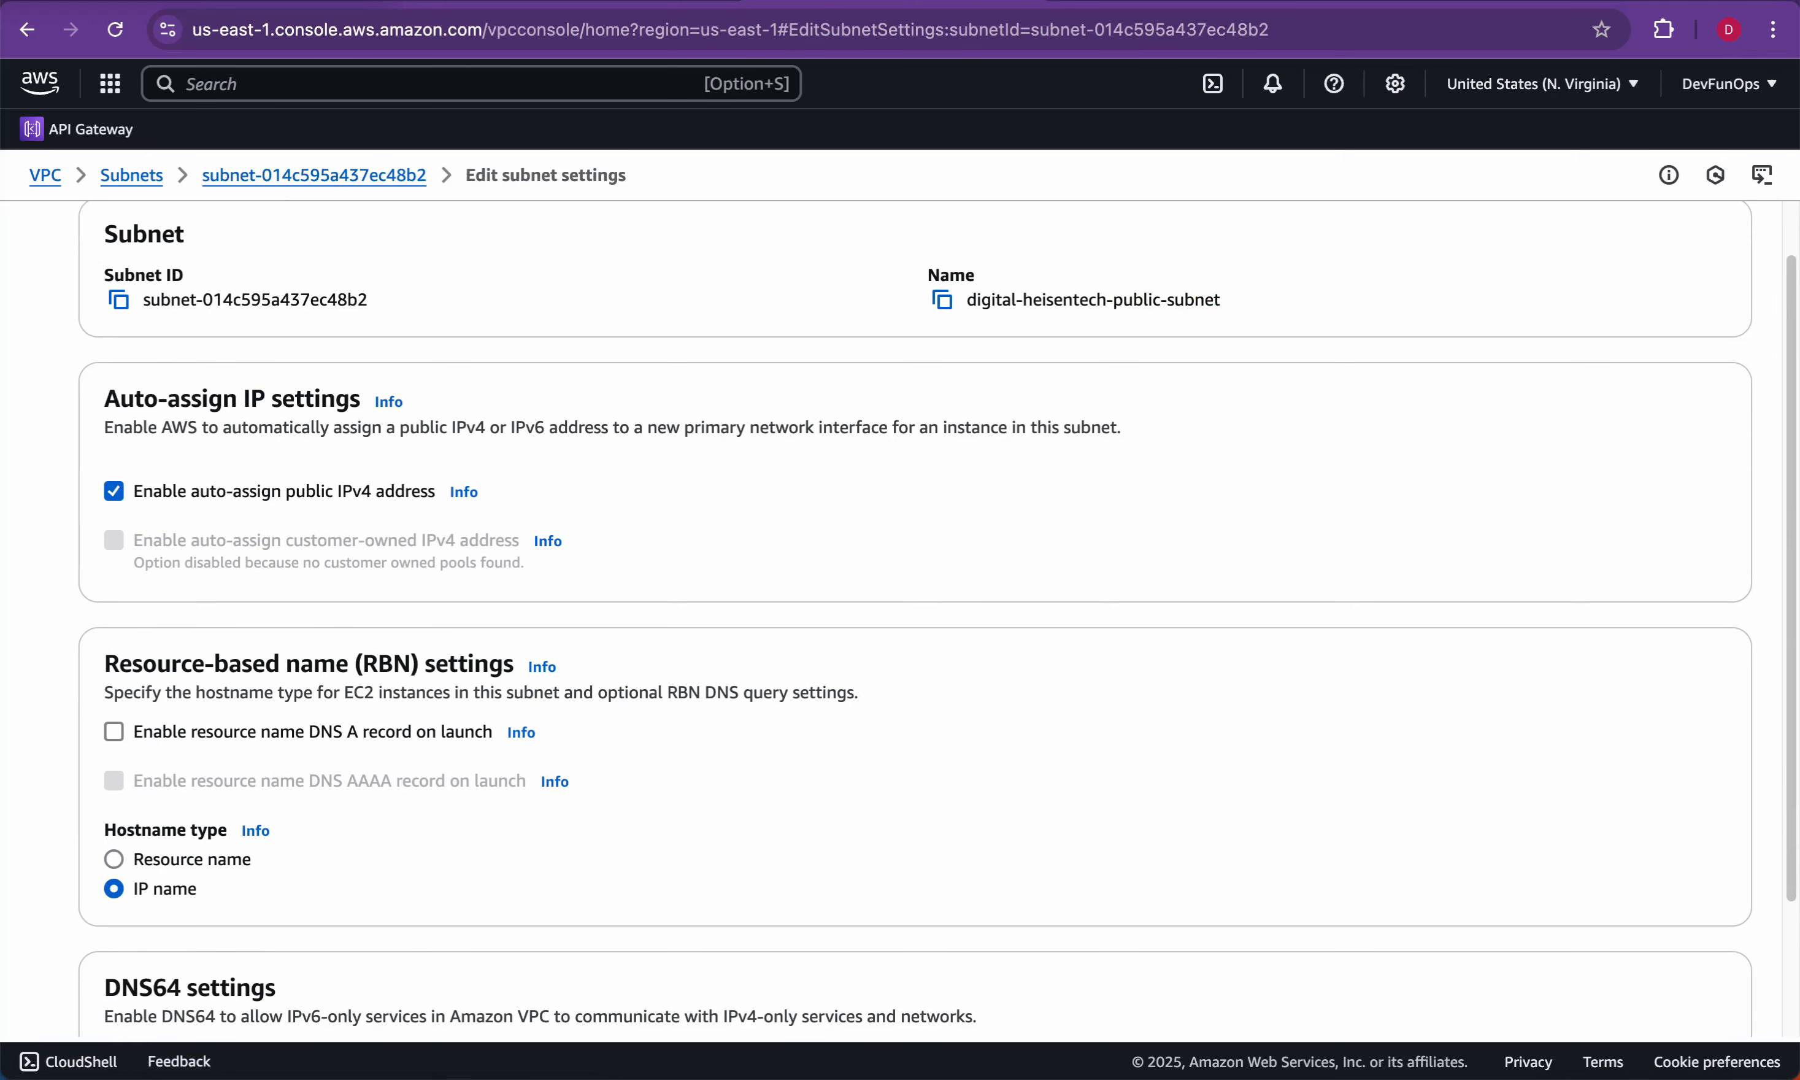
pyautogui.scroll(-1, 915, 621)
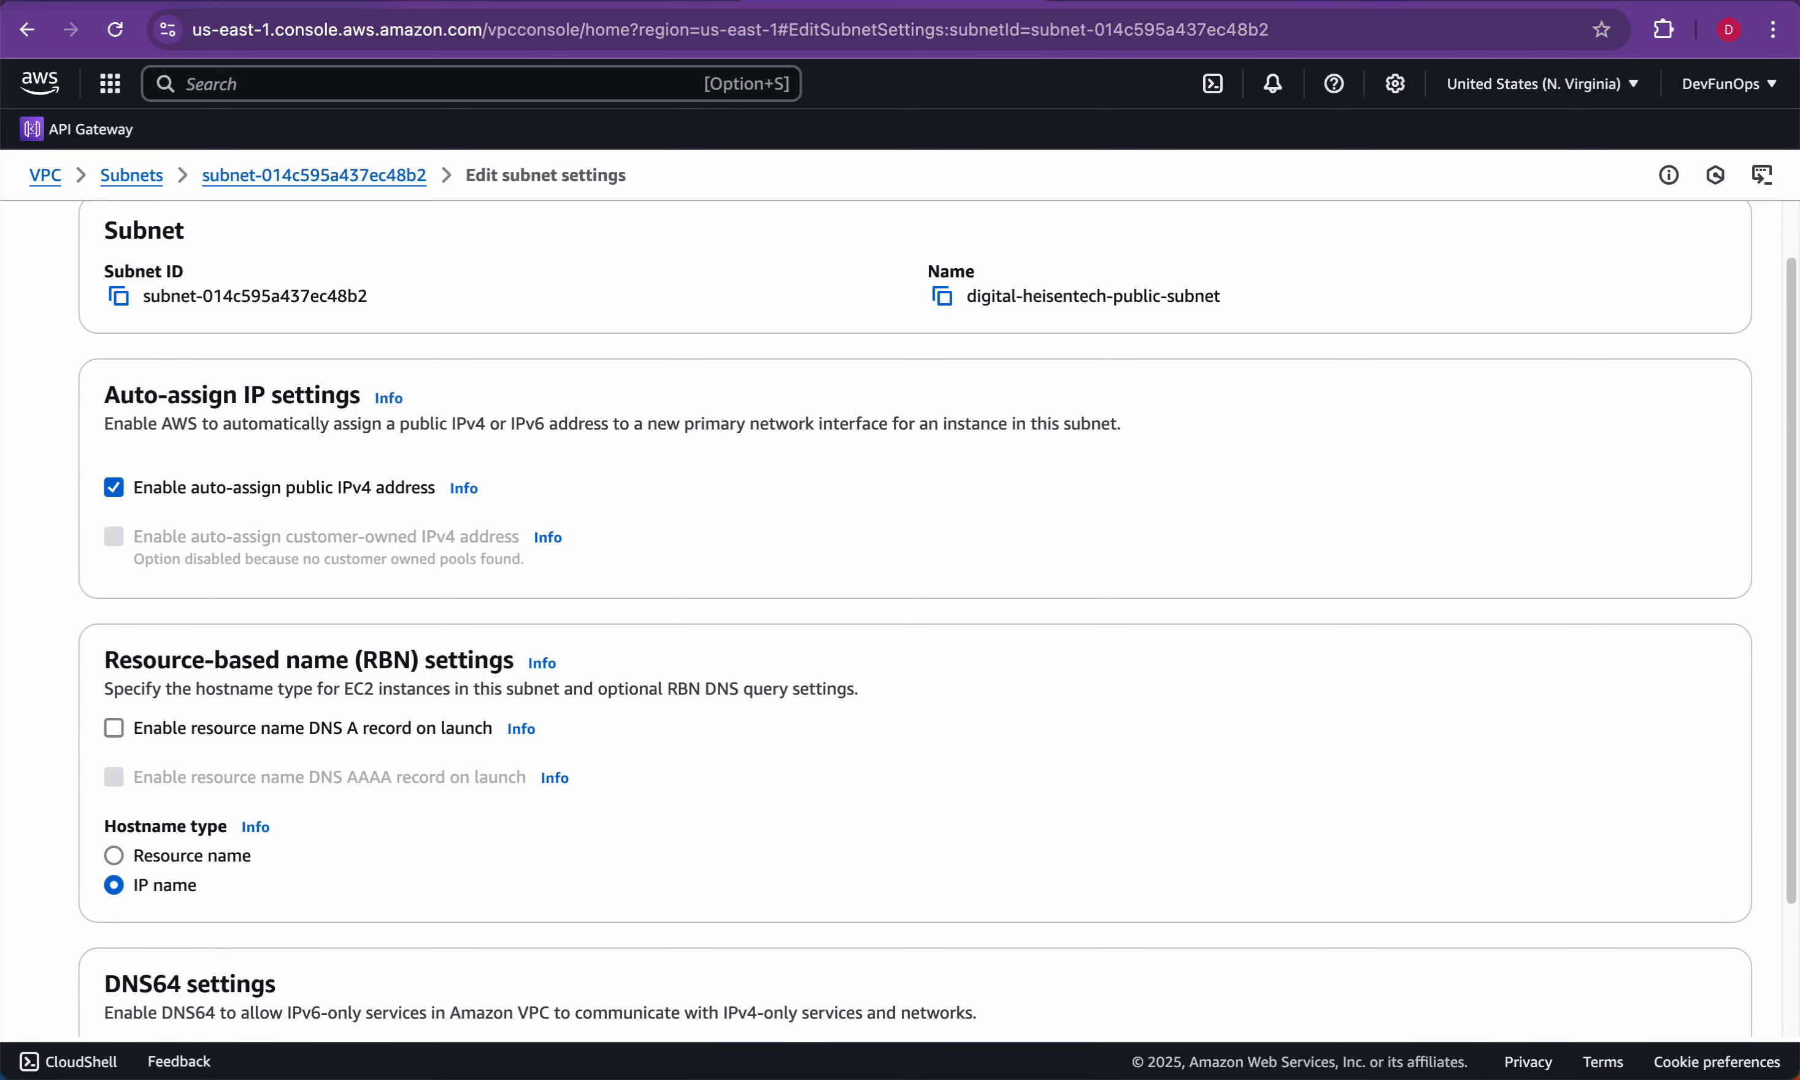
pyautogui.scroll(-2, 937, 621)
pyautogui.click(1706, 968)
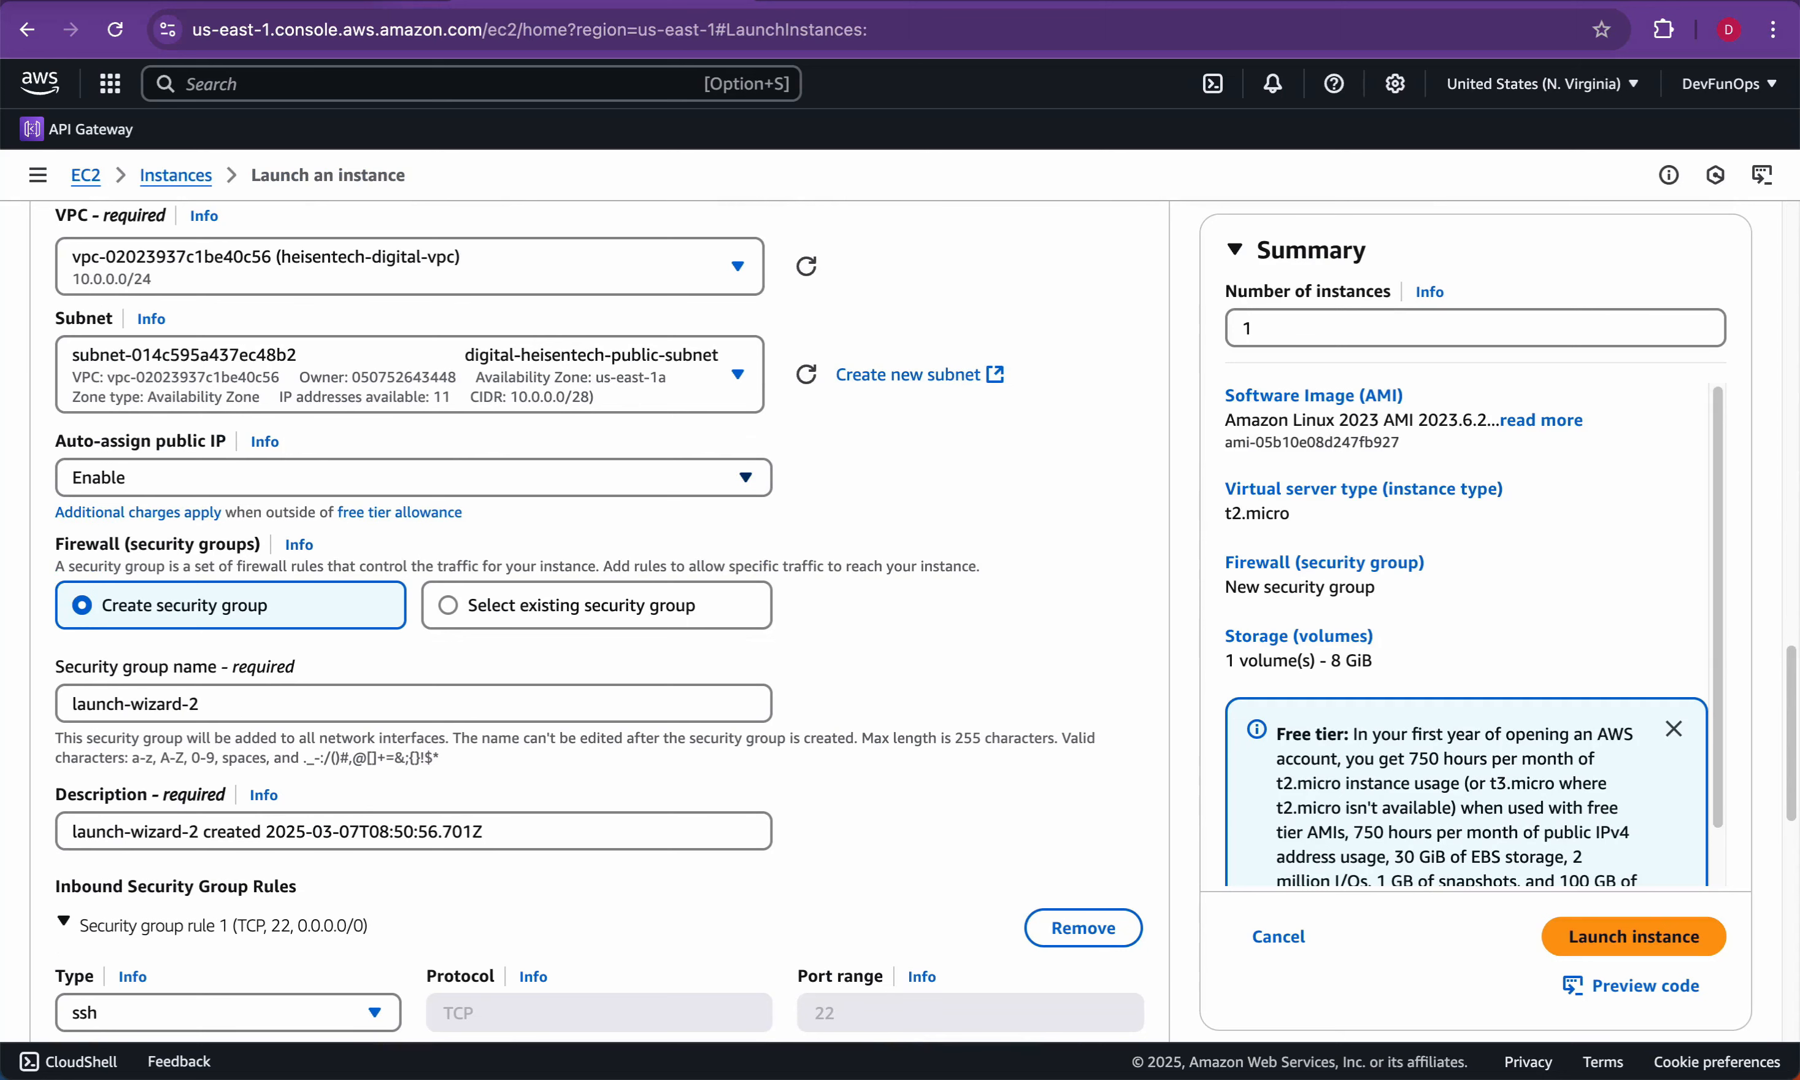
# Step: In the instance launch form, check the auto-assign public IP setting and name the new security group heisentech-digital-sg
pyautogui.scroll(1, 585, 621)
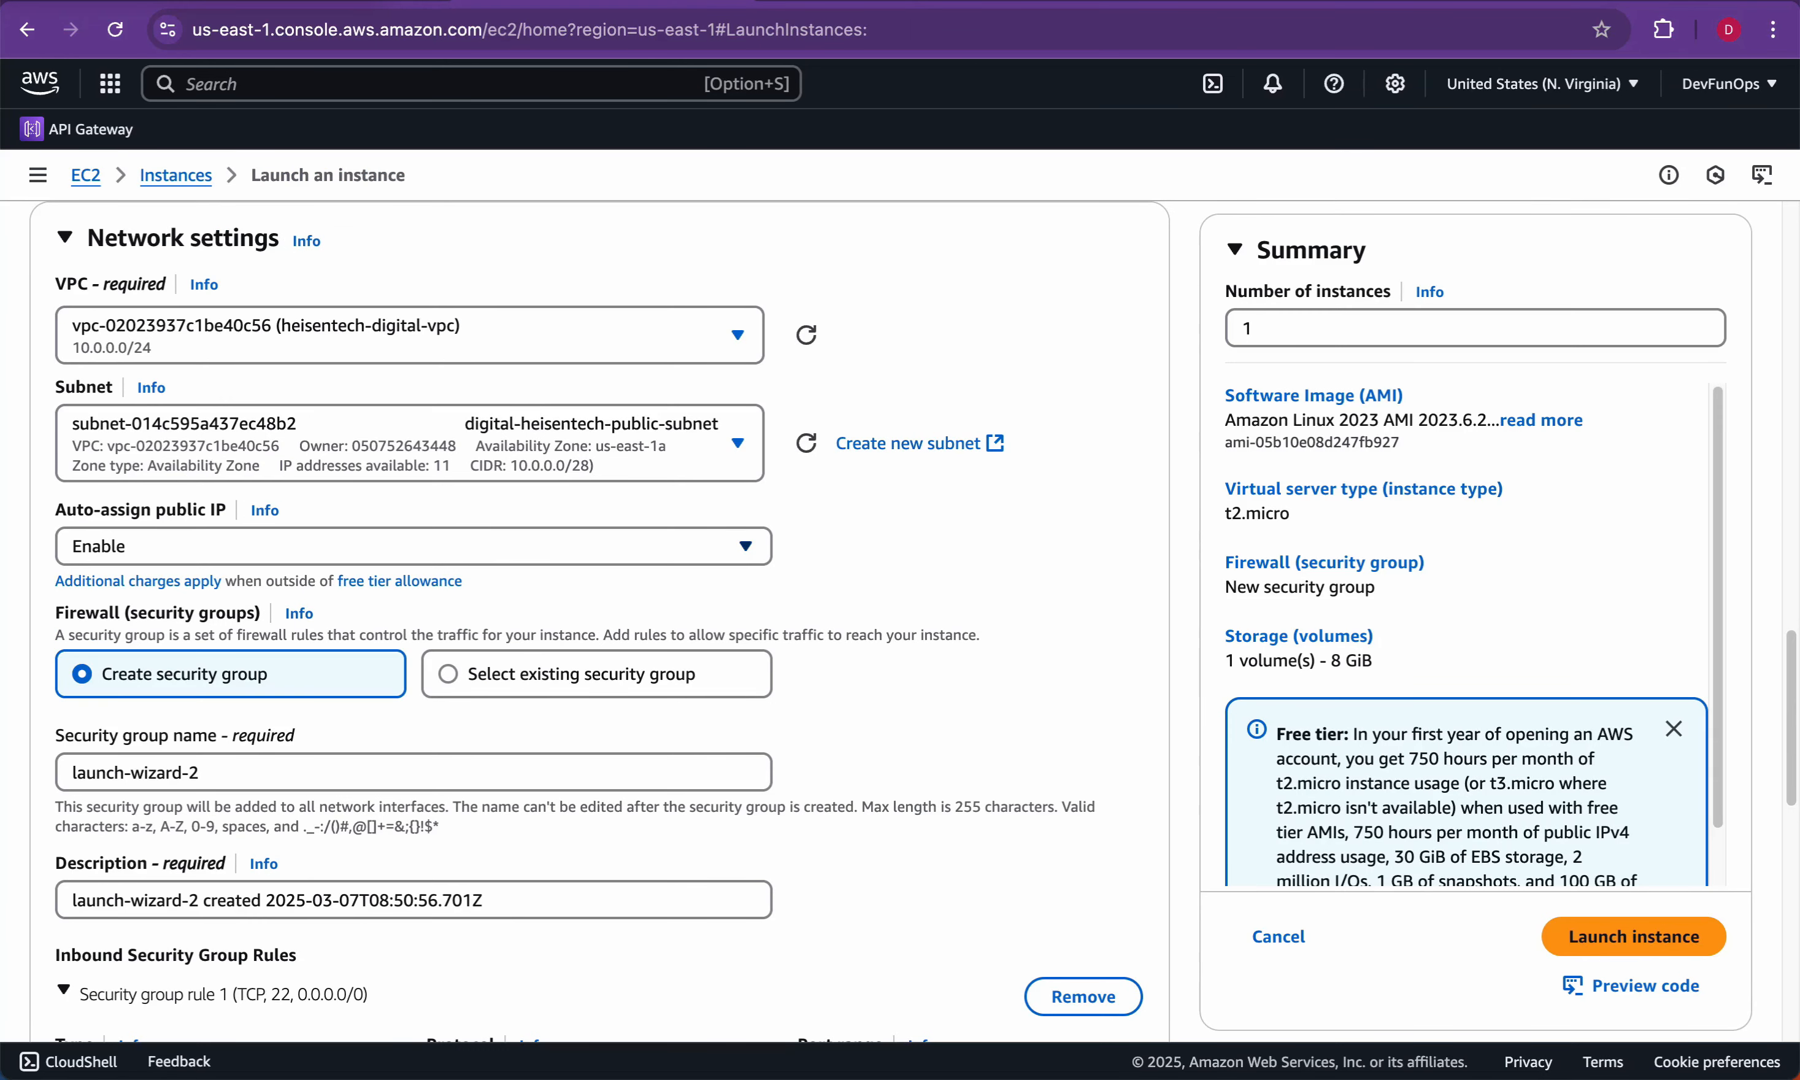
pyautogui.moveTo(55, 509); pyautogui.dragTo(216, 509)
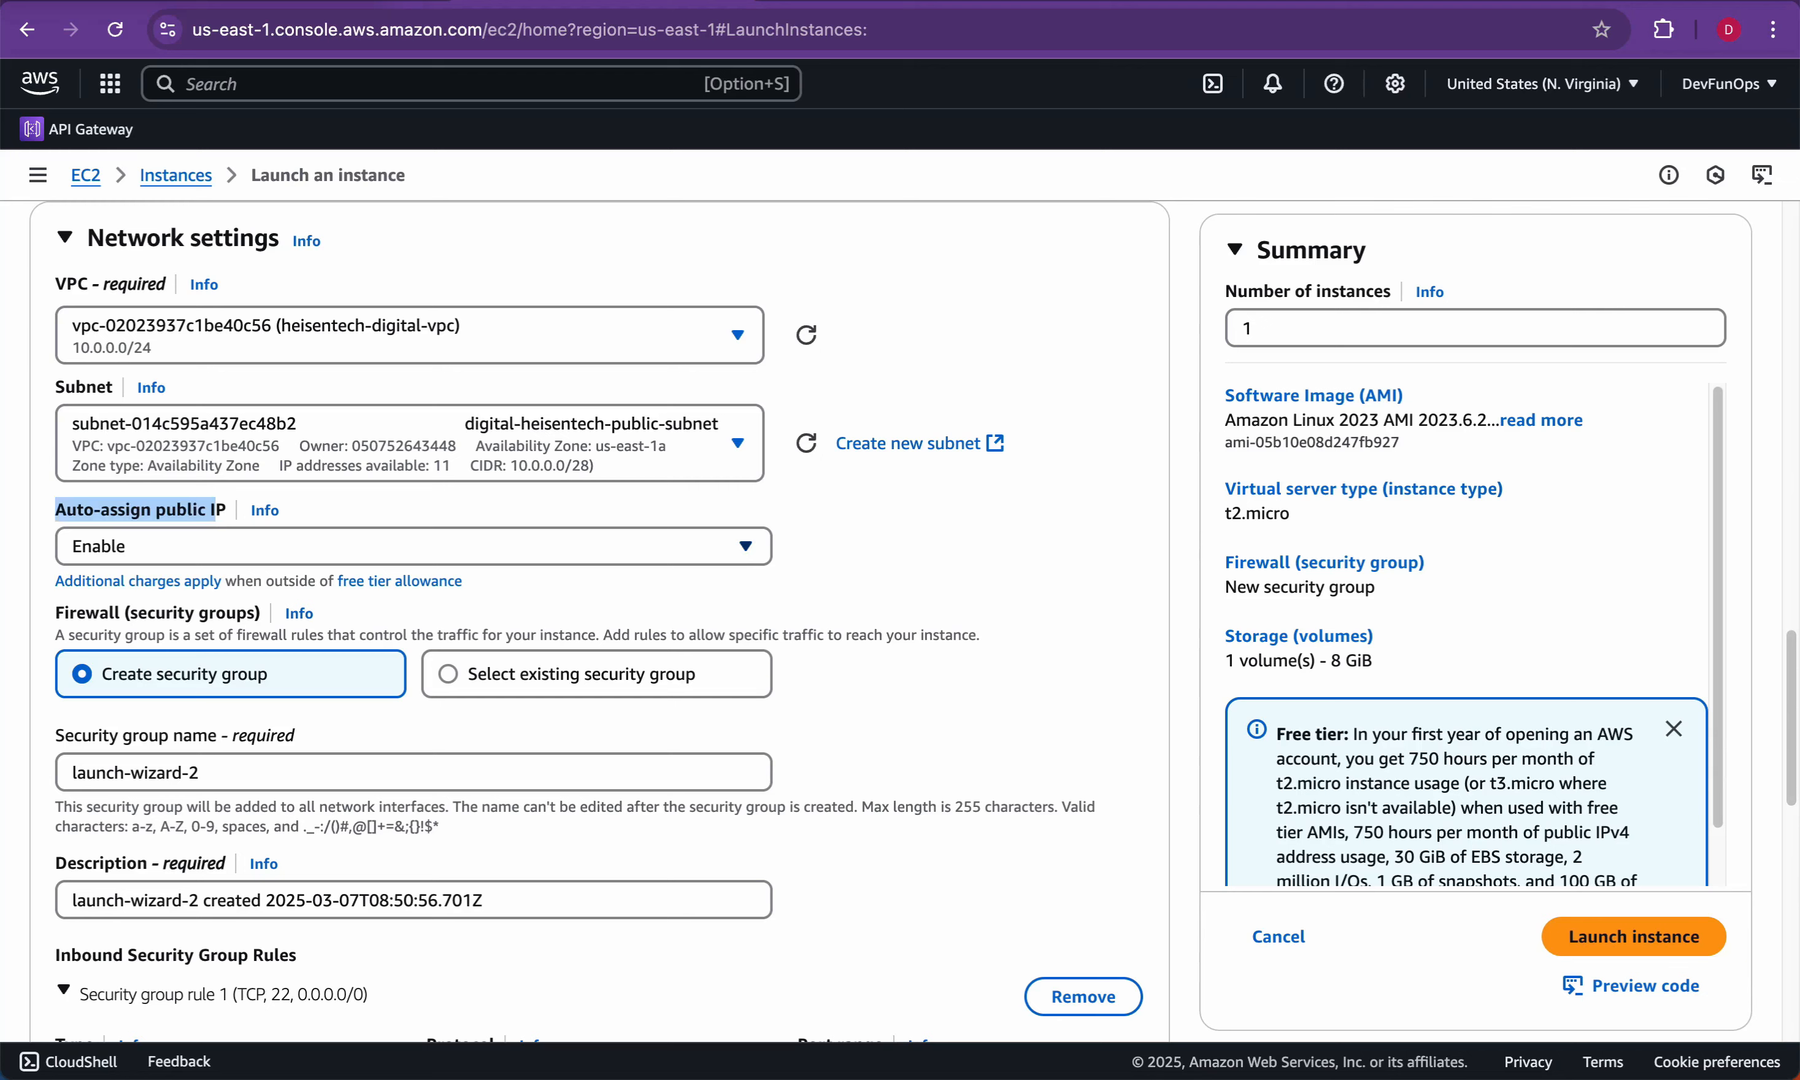
pyautogui.scroll(-4, 598, 621)
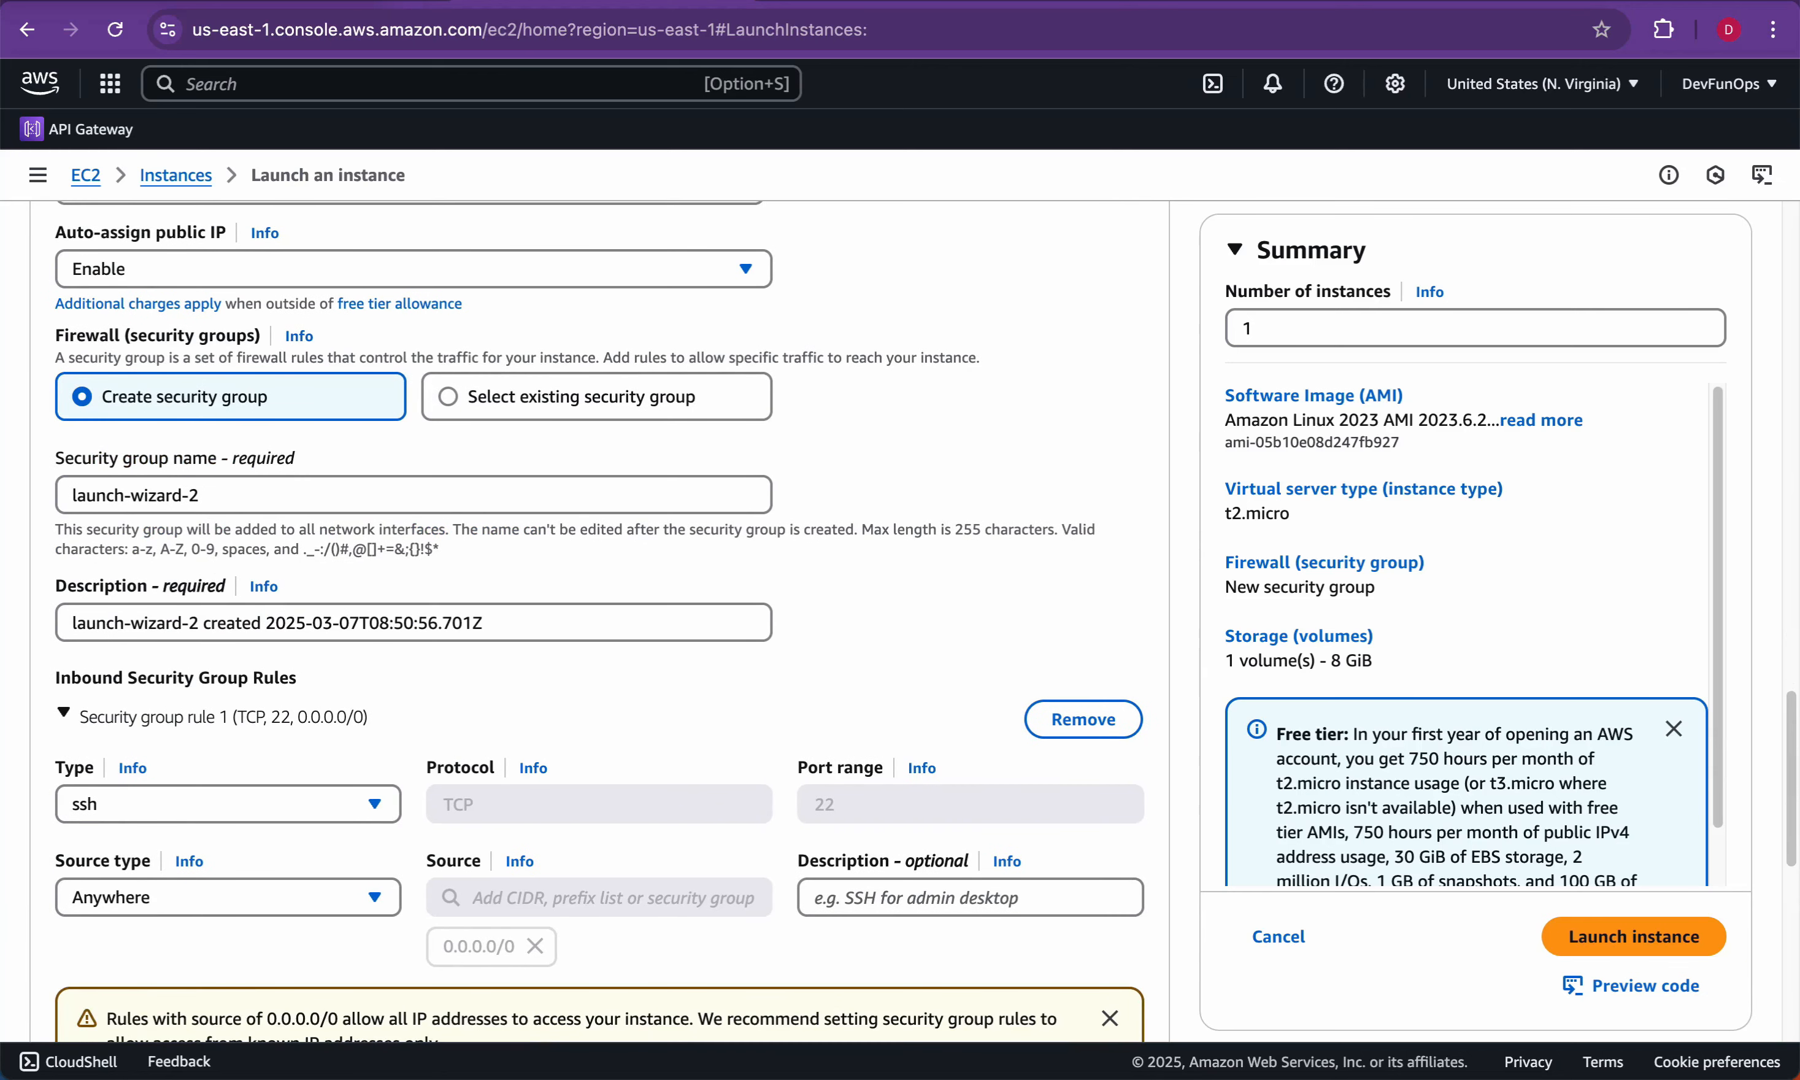
pyautogui.tripleClick(136, 495)
pyautogui.write('heisentech-digital-instance-01')
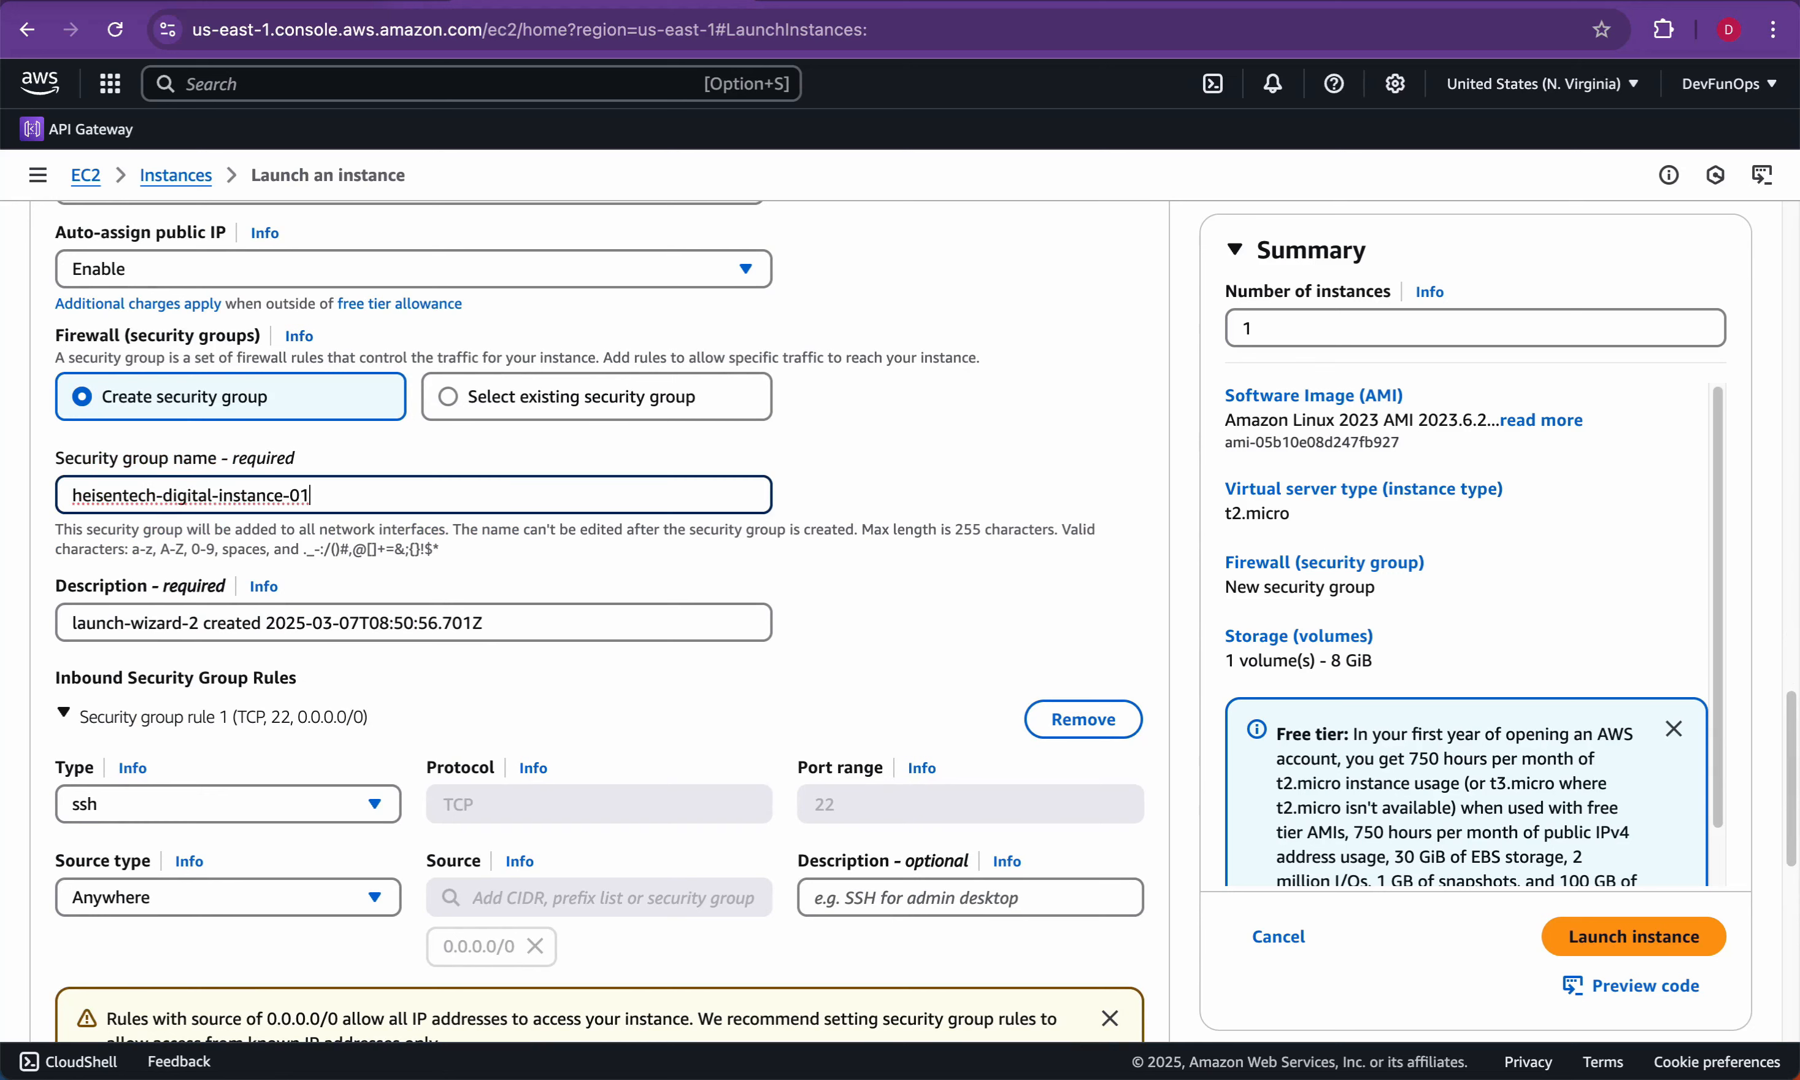
pyautogui.moveTo(219, 495); pyautogui.dragTo(311, 495)
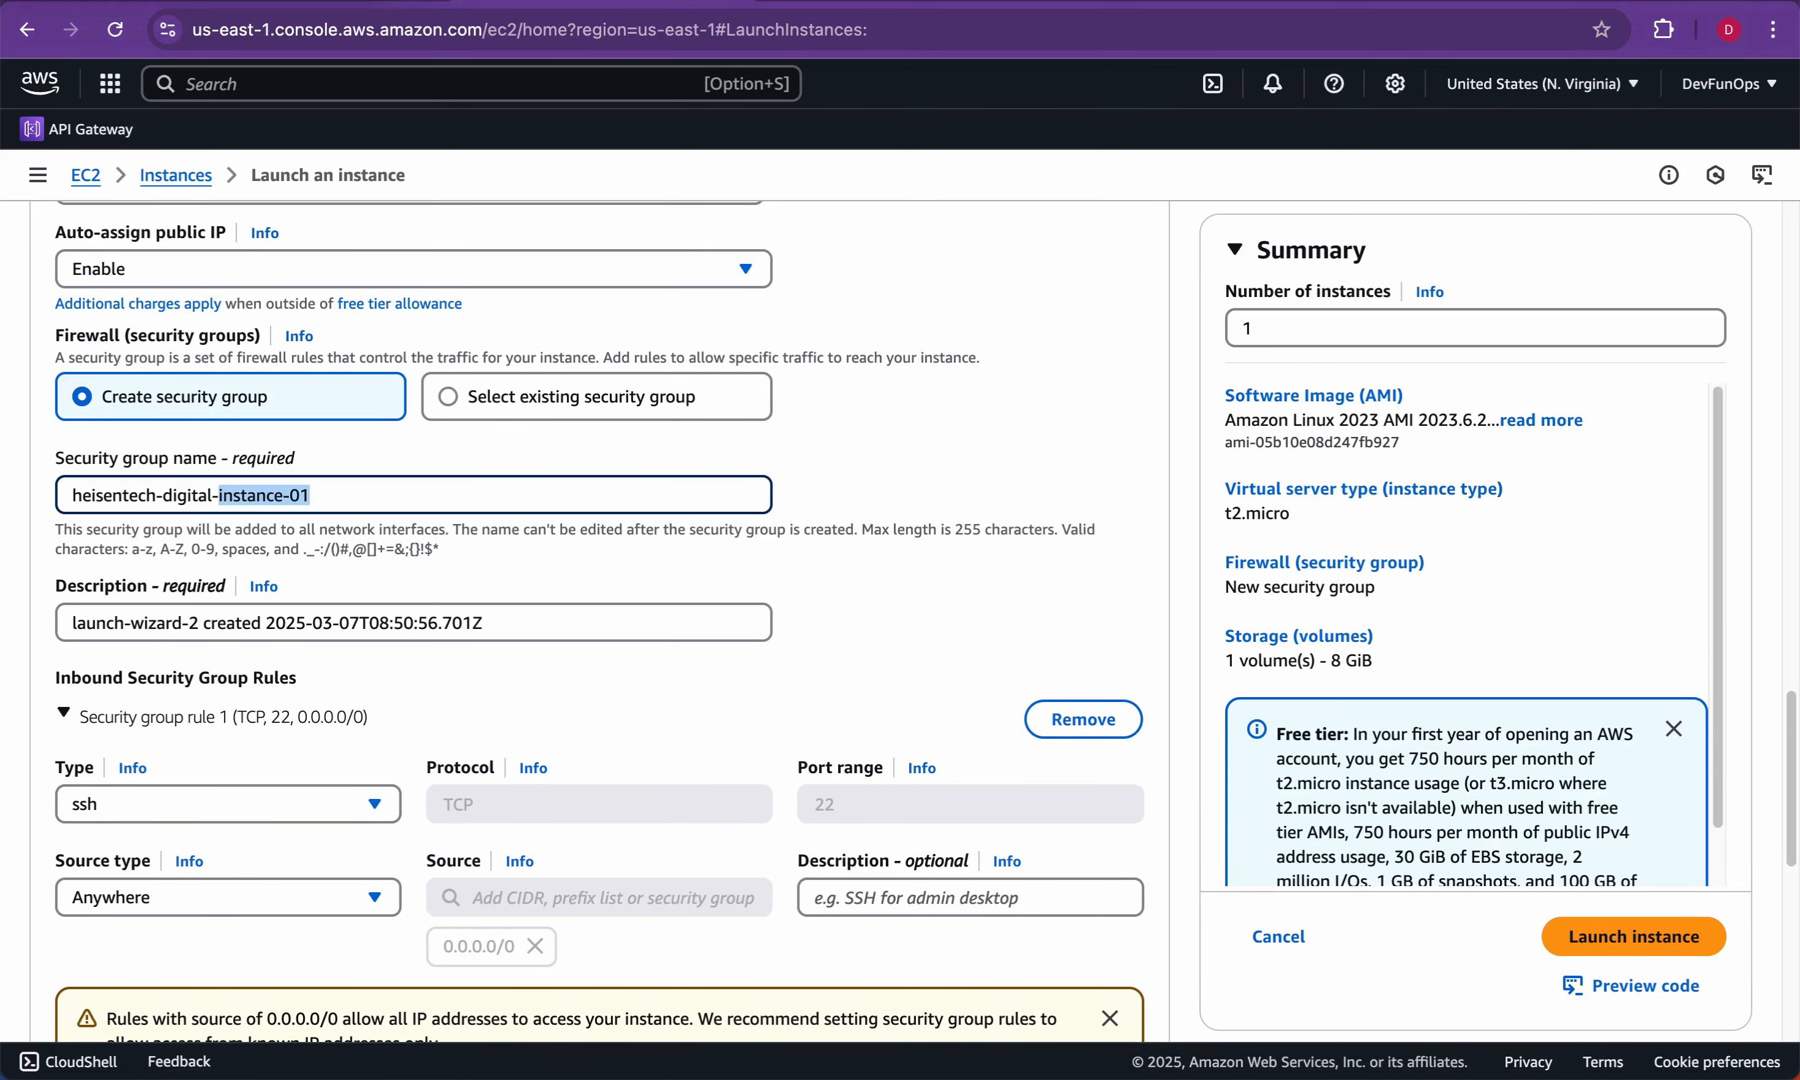
pyautogui.write('sg')
# Step: Copy the security group name heisentech-digital-sg into its description
pyautogui.scroll(-1, 924, 621)
pyautogui.tripleClick(228, 426)
pyautogui.press('super+c')
pyautogui.press('Tab')
pyautogui.press('super+v')
pyautogui.press('Tab')
# Step: Launch the instance, keeping the SSH inbound rule open to anywhere and the 8 GiB gp3 root volume
pyautogui.scroll(-2, 62, 935)
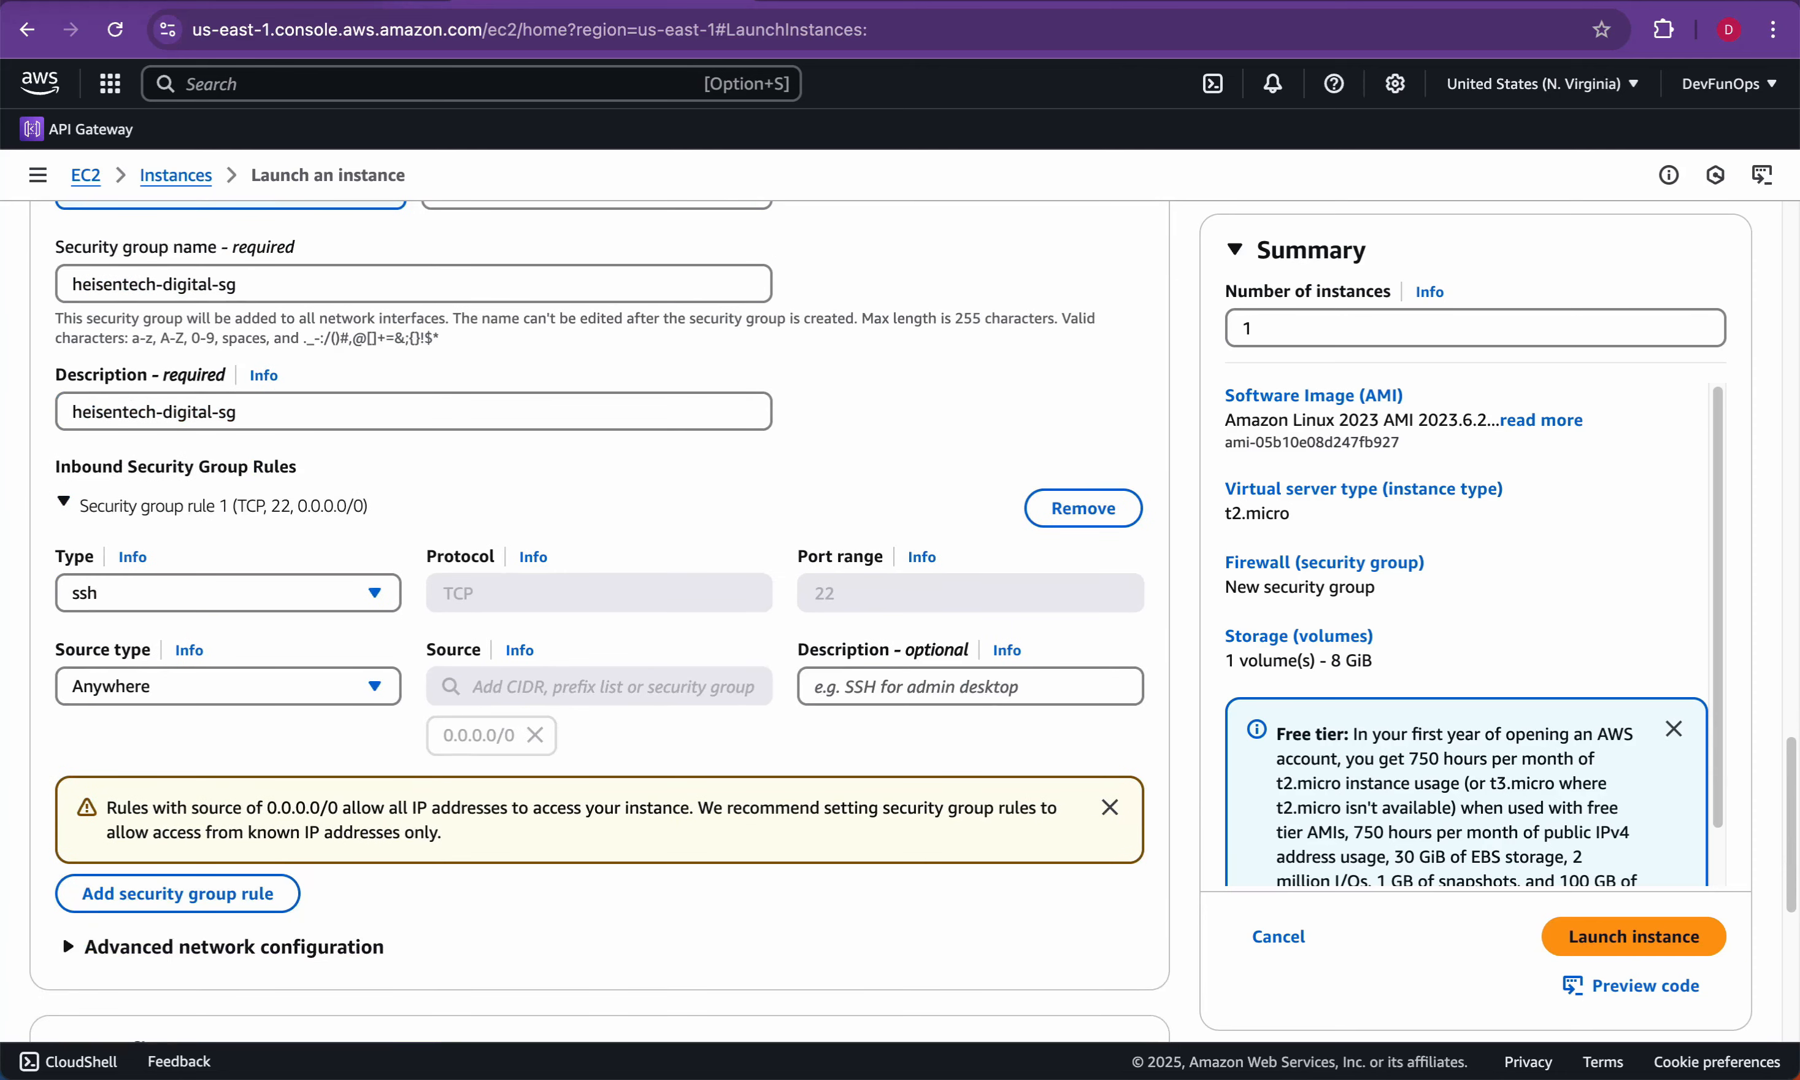
pyautogui.scroll(-2, 62, 935)
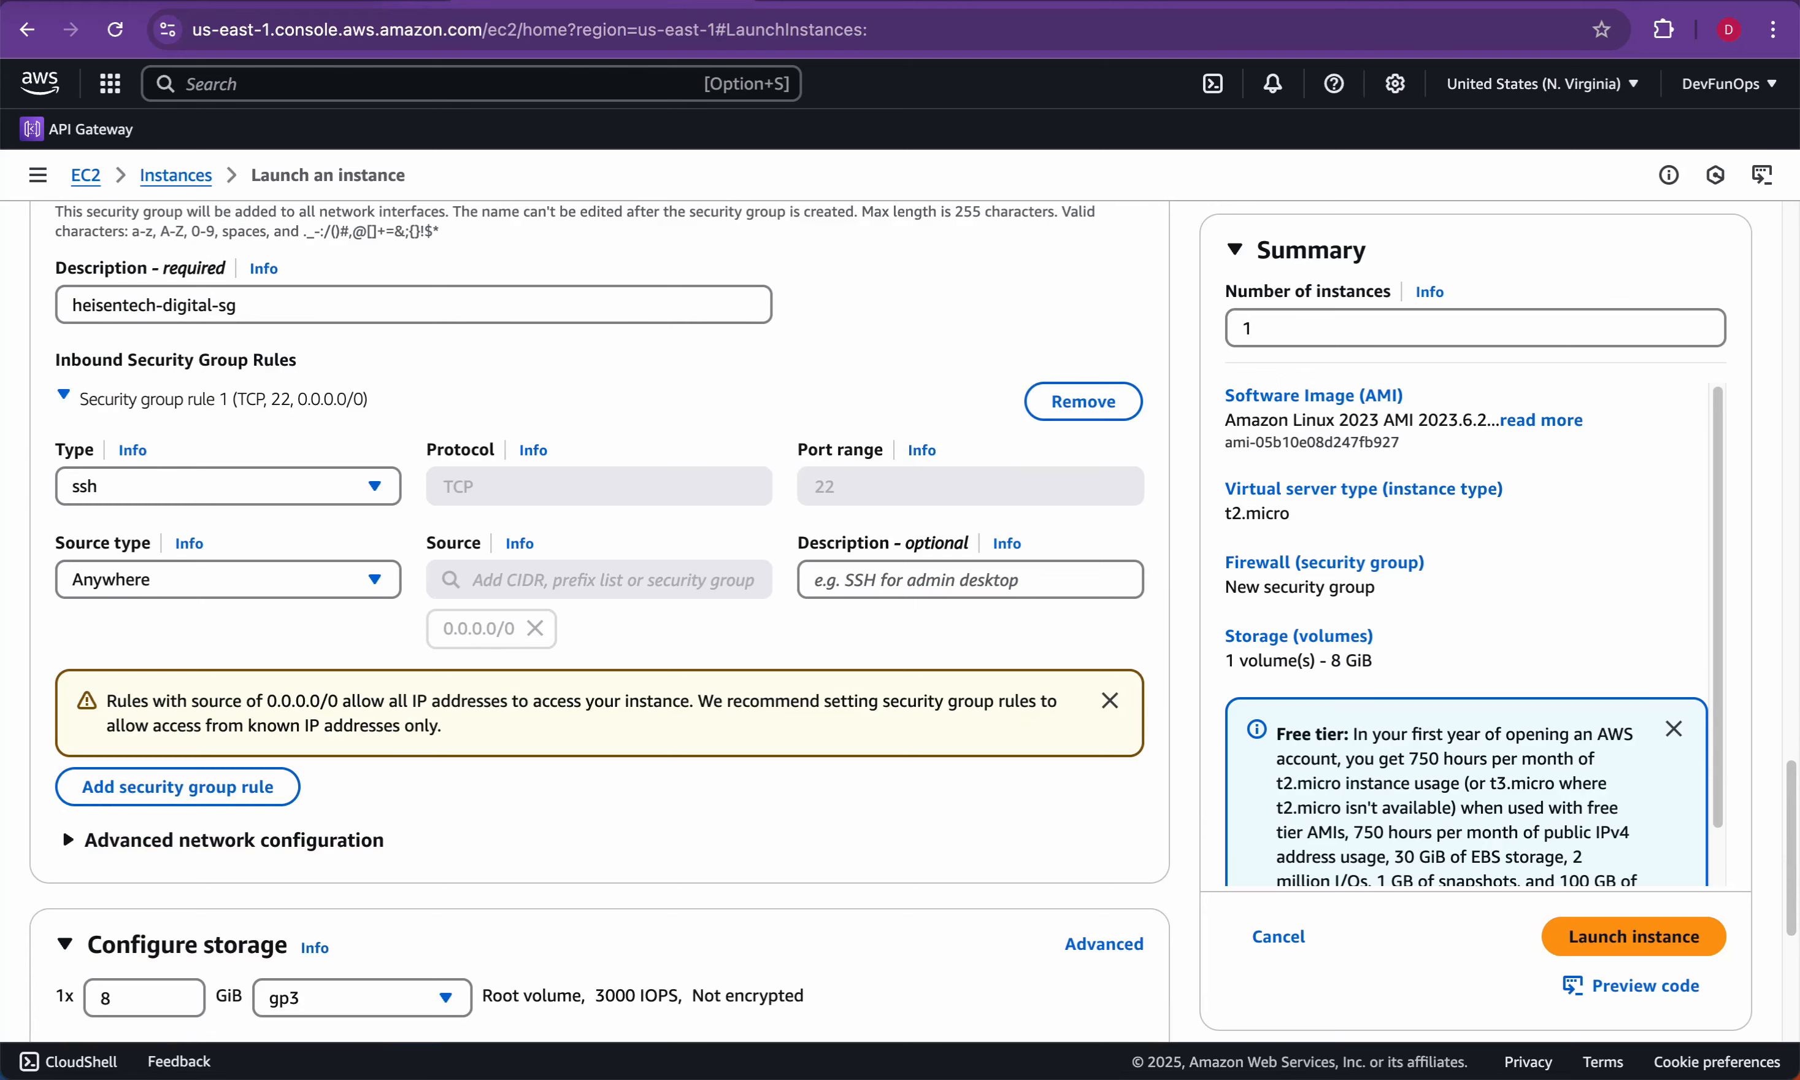
pyautogui.scroll(-1, 62, 902)
pyautogui.scroll(1, 62, 901)
pyautogui.scroll(-1, 62, 901)
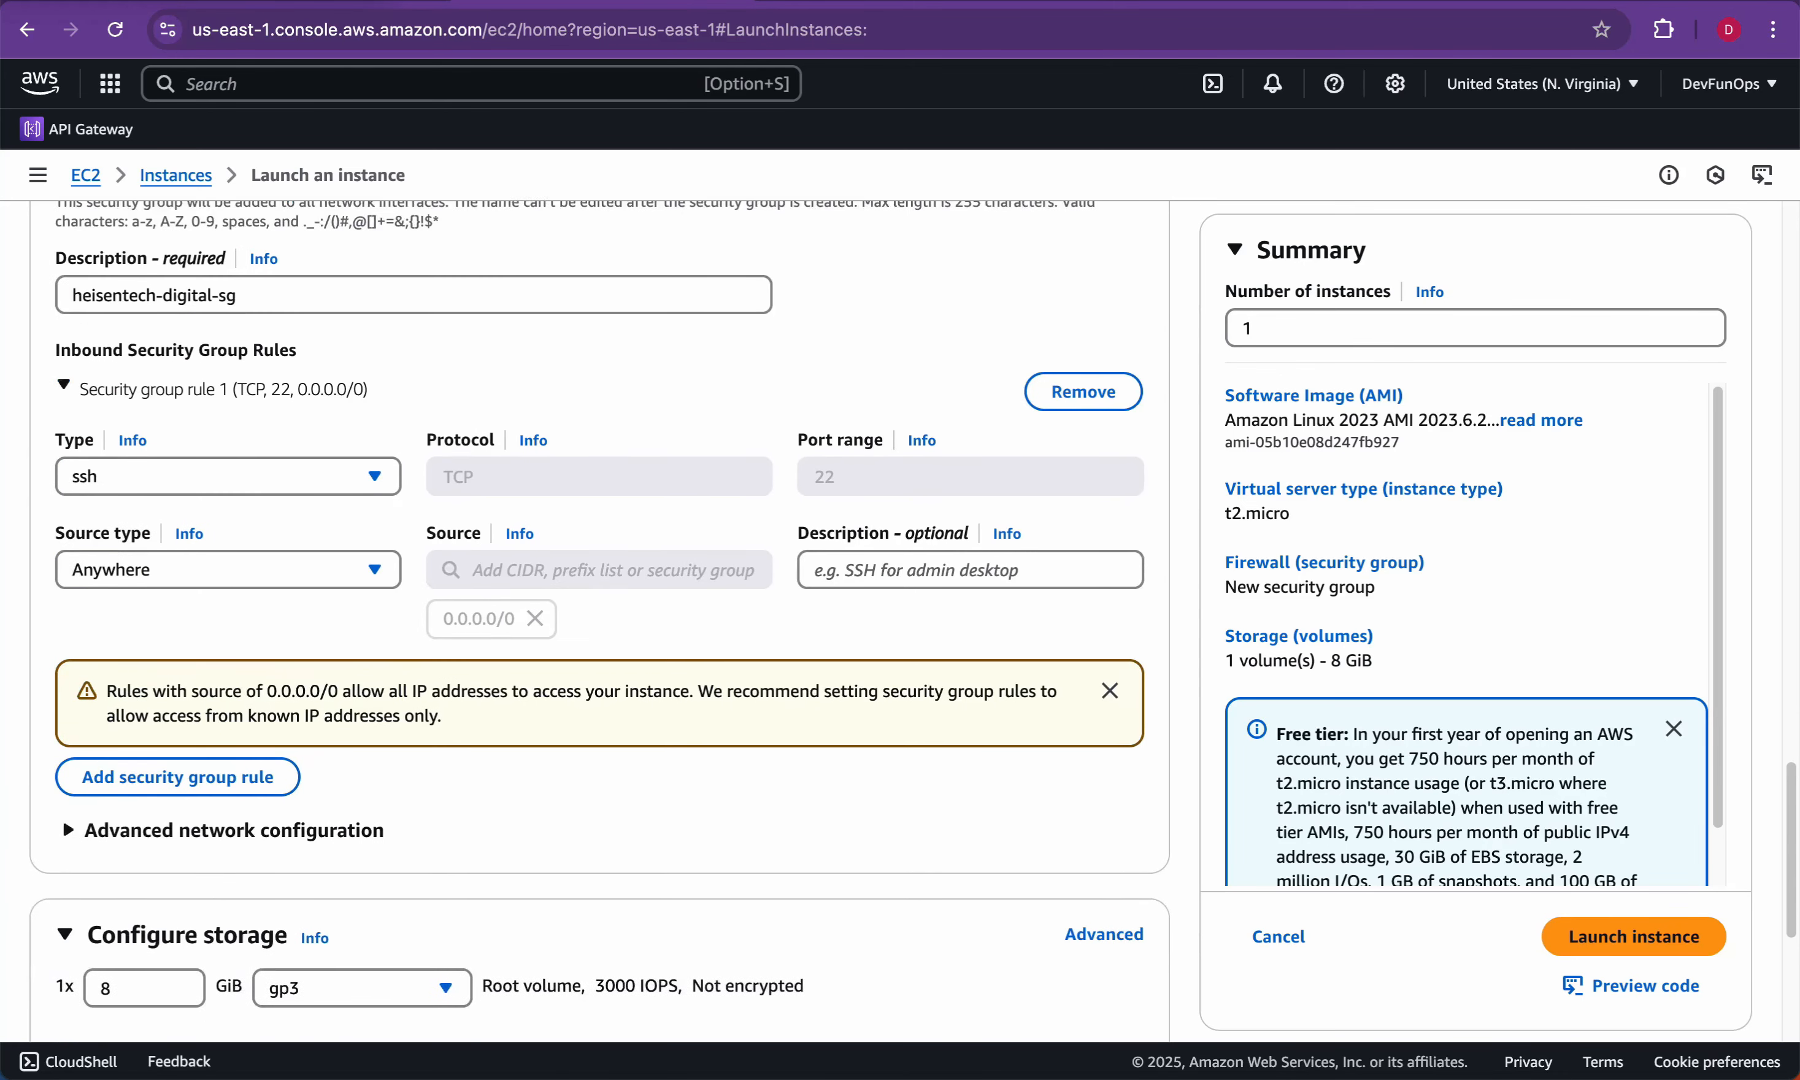
pyautogui.scroll(-5, 62, 818)
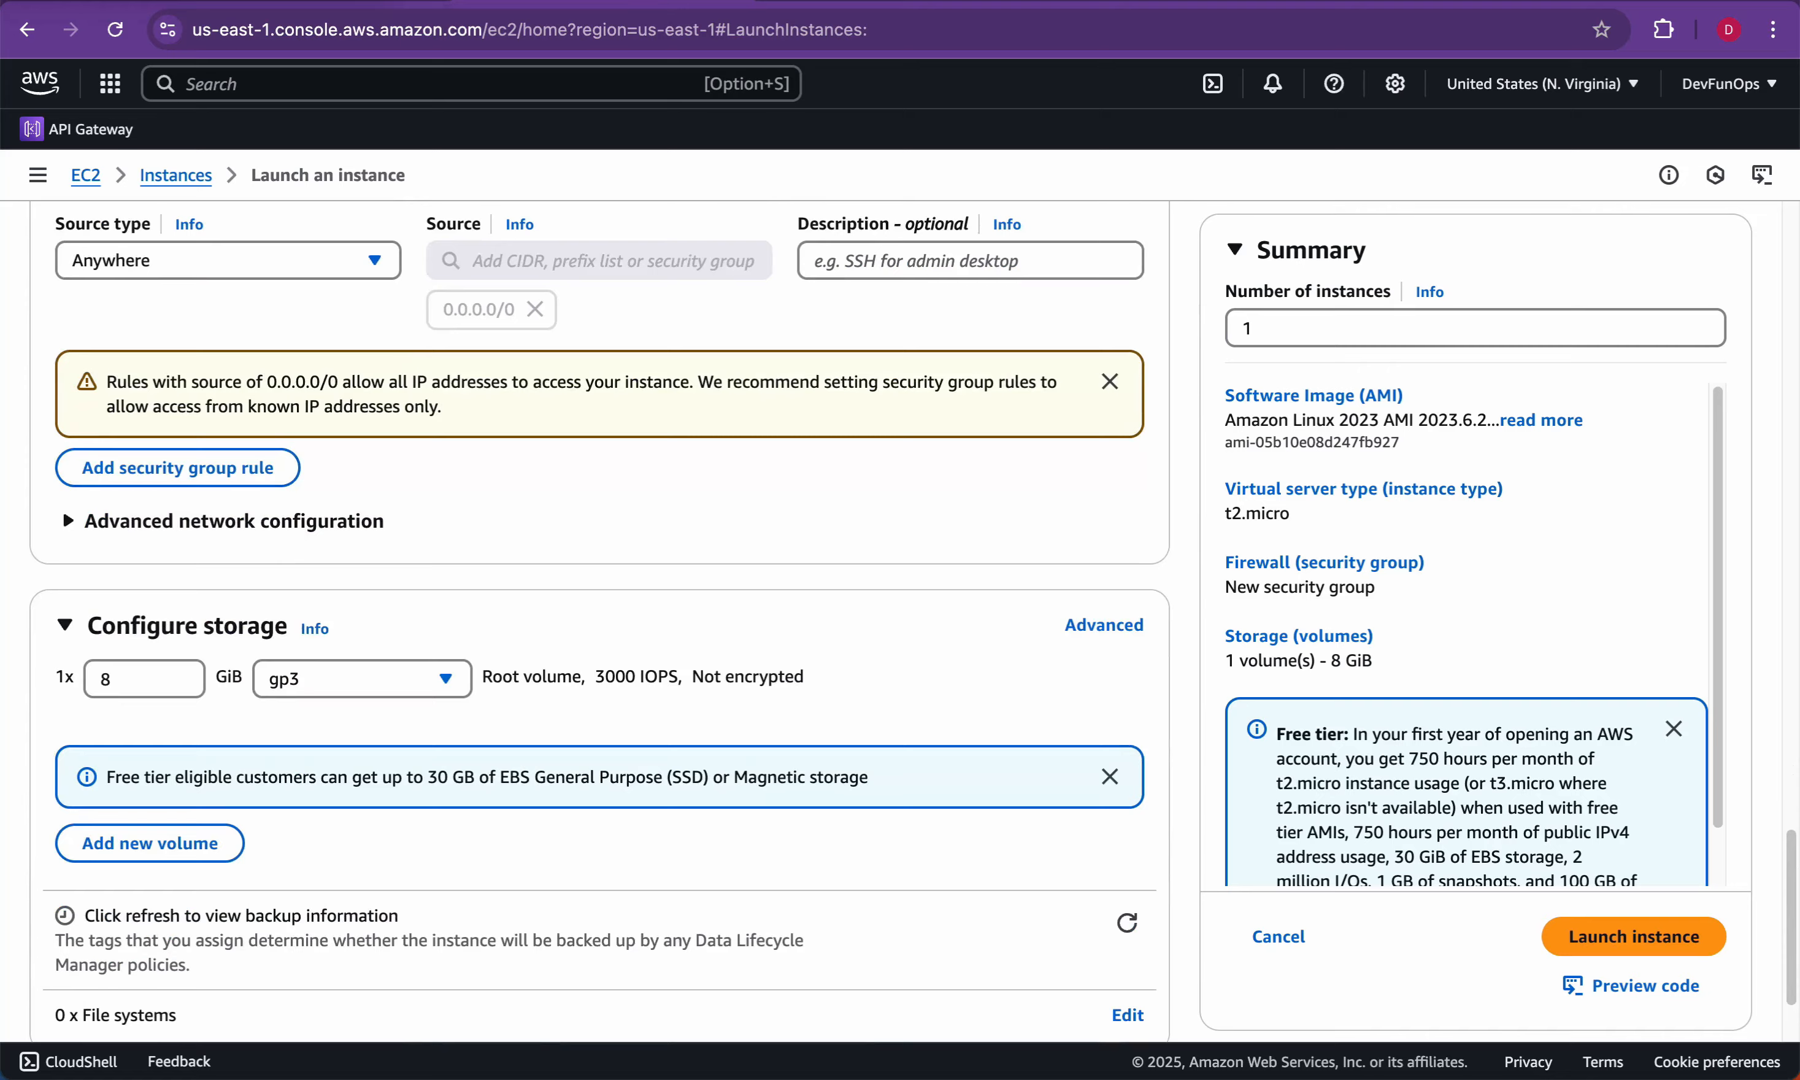
pyautogui.scroll(-3, 62, 468)
pyautogui.click(1634, 899)
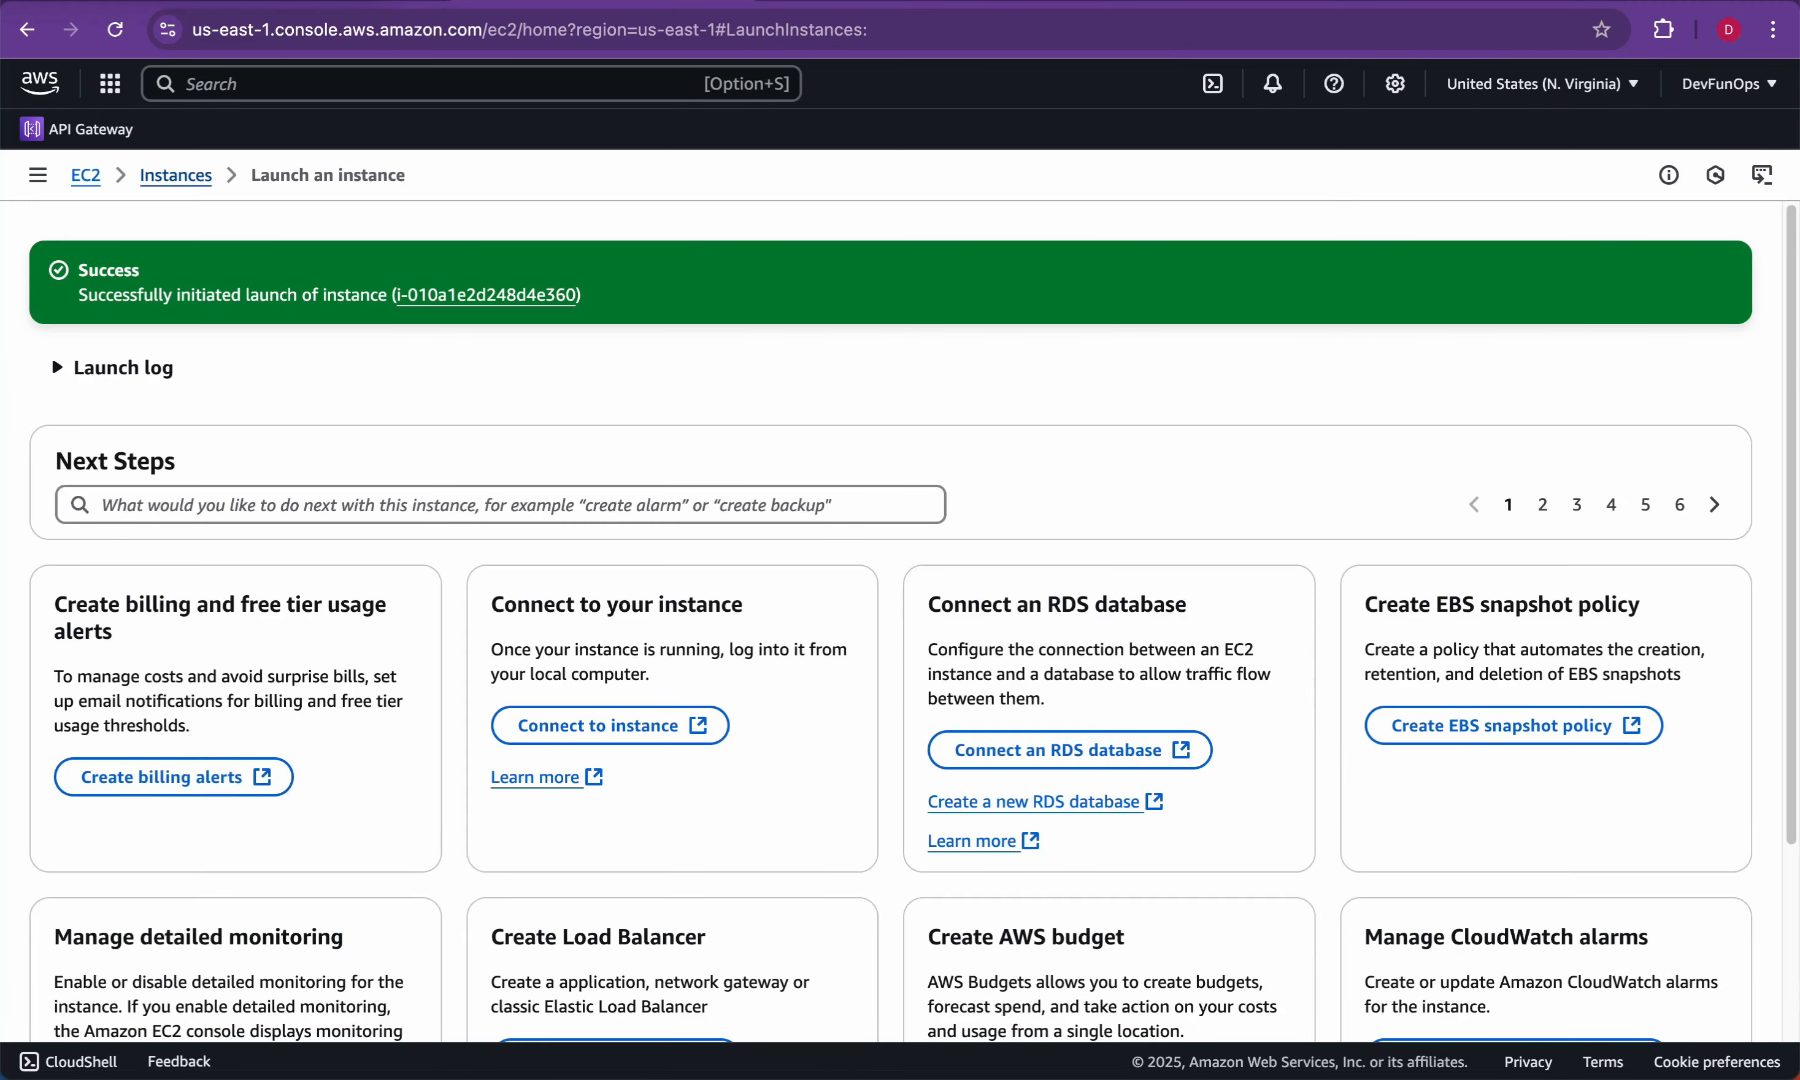
# Step: Open the instances list and examine the public IPv4 address, VPC and subnet of heisentech-digital-instance-01
pyautogui.click(175, 176)
pyautogui.click(349, 379)
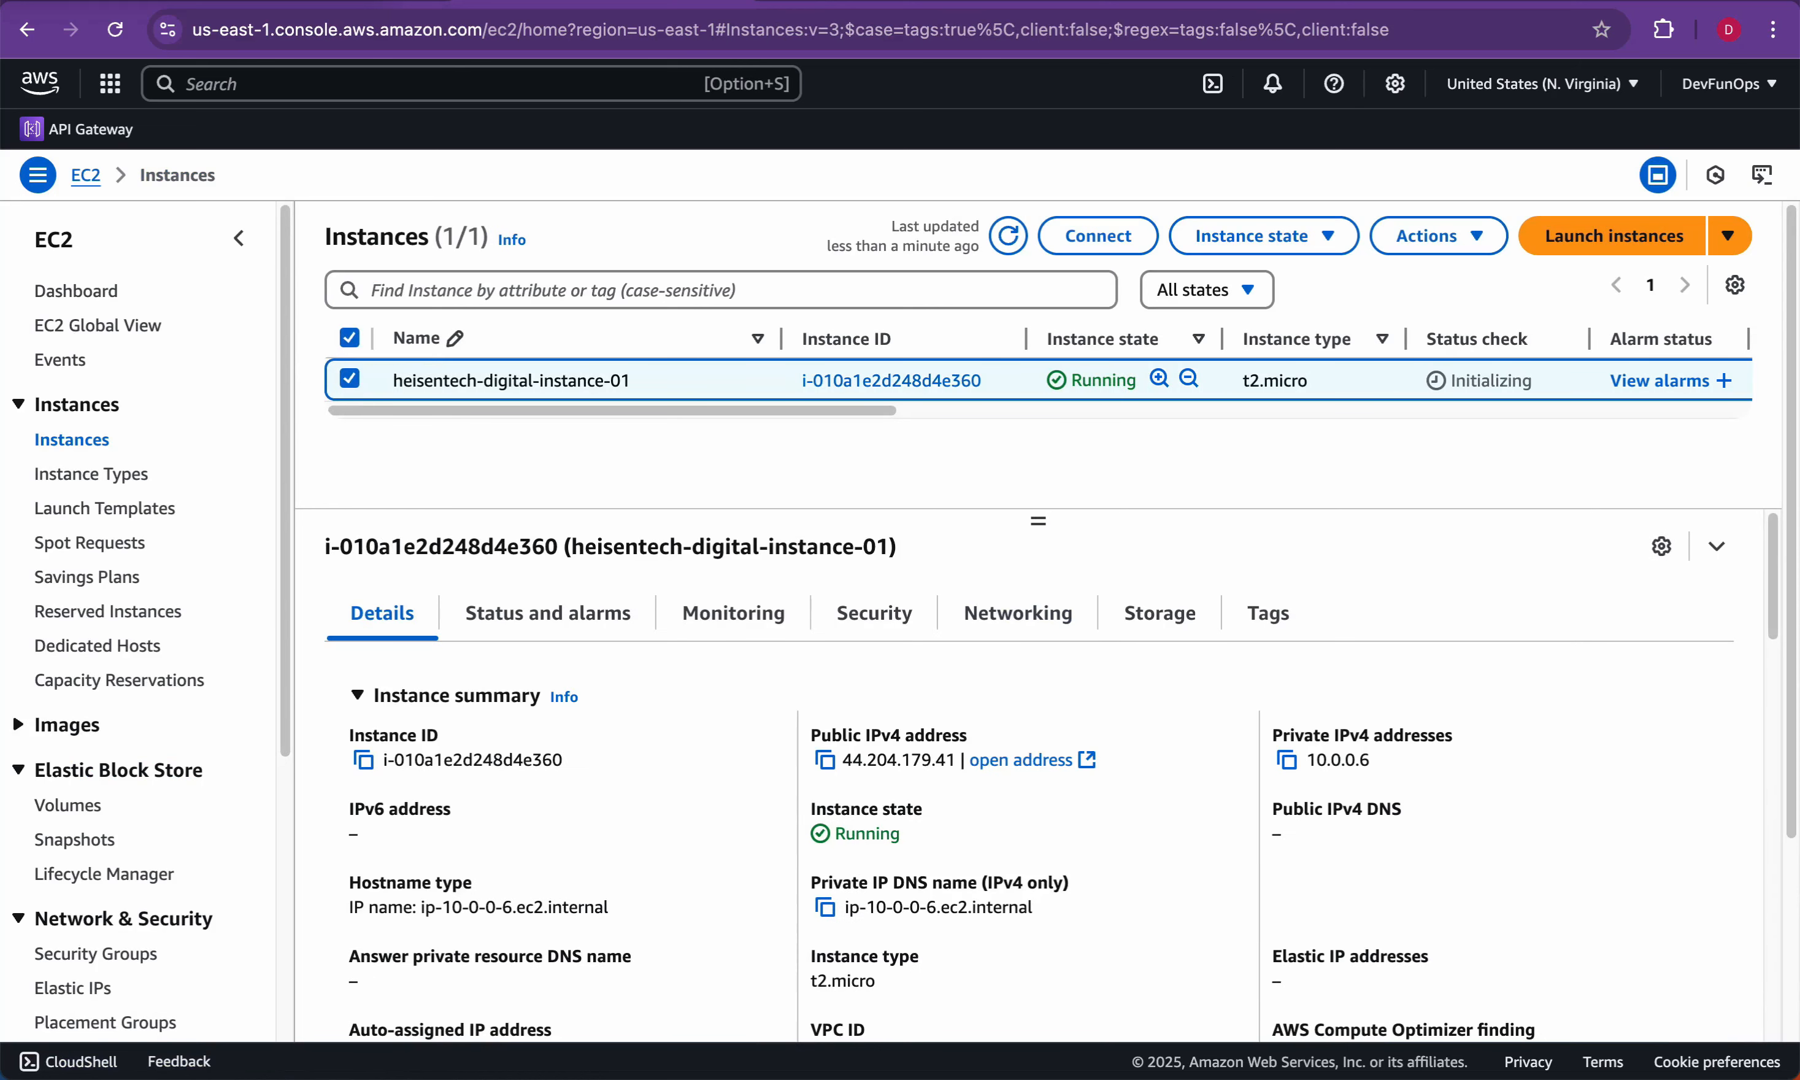
pyautogui.moveTo(811, 734); pyautogui.dragTo(1077, 762)
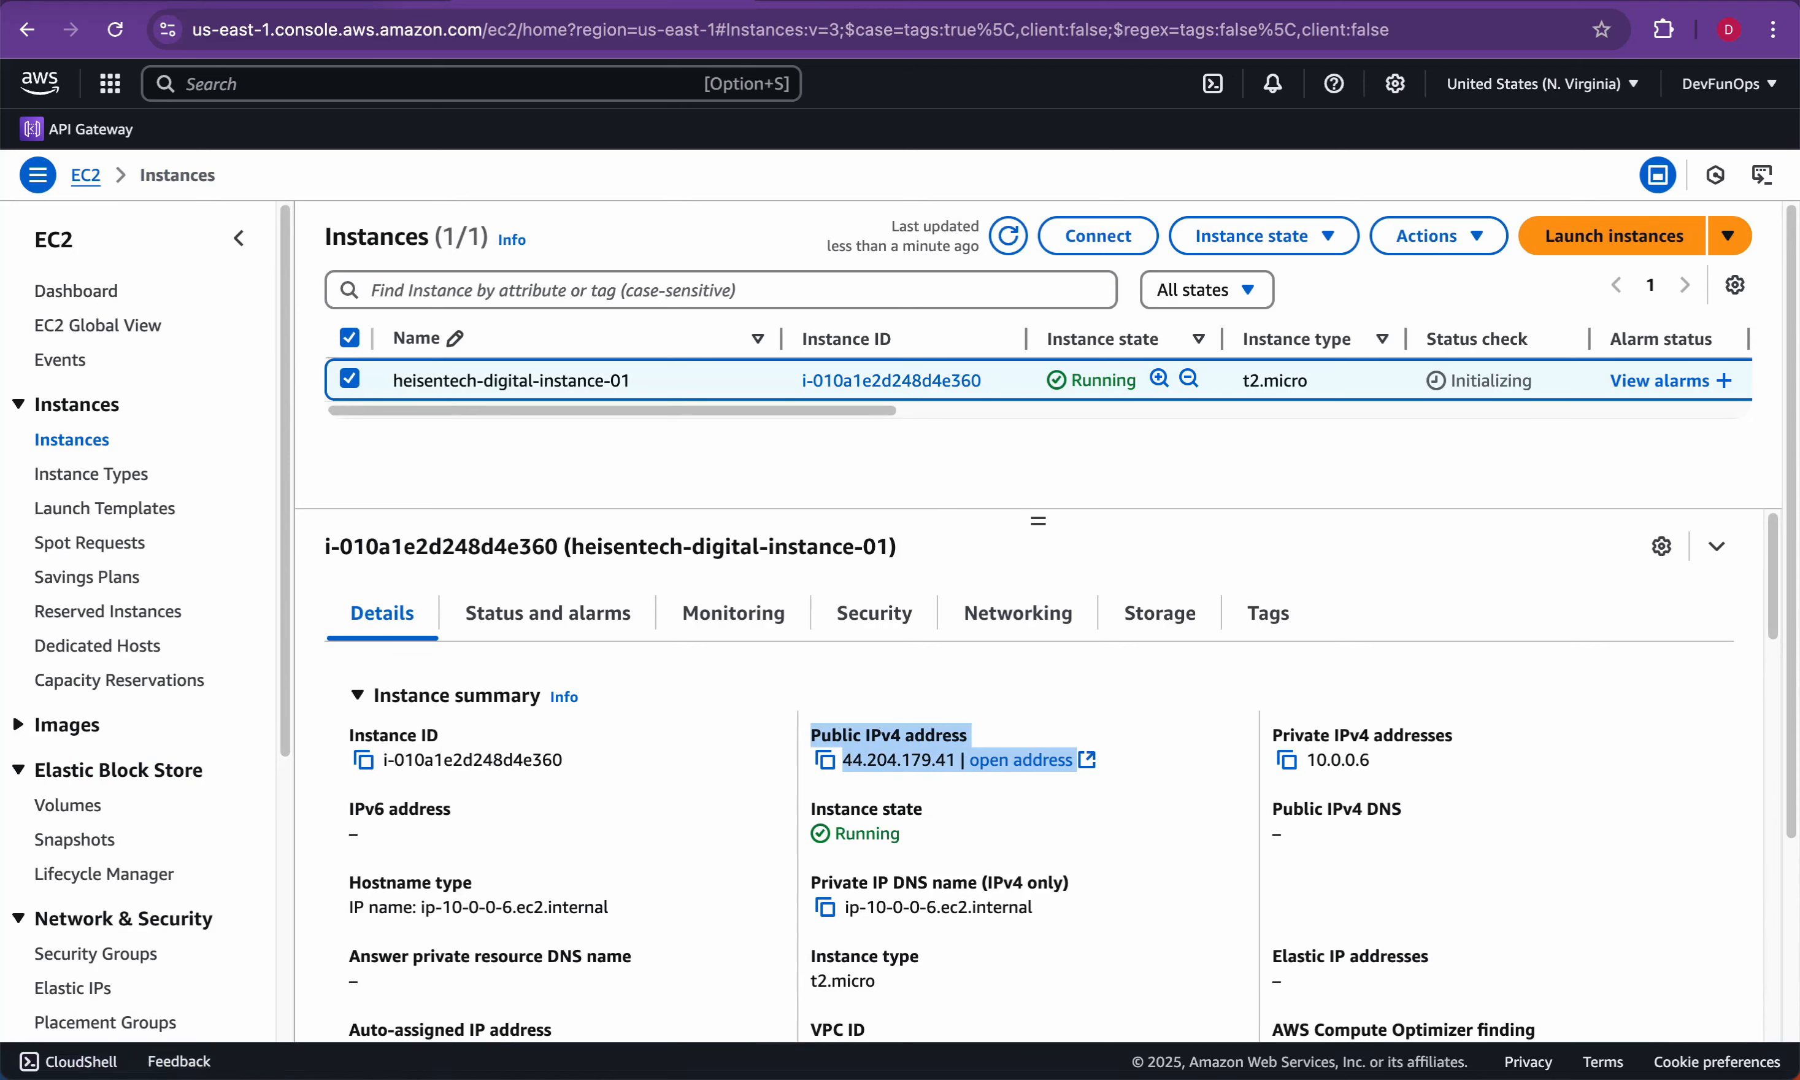
pyautogui.scroll(-5, 1052, 779)
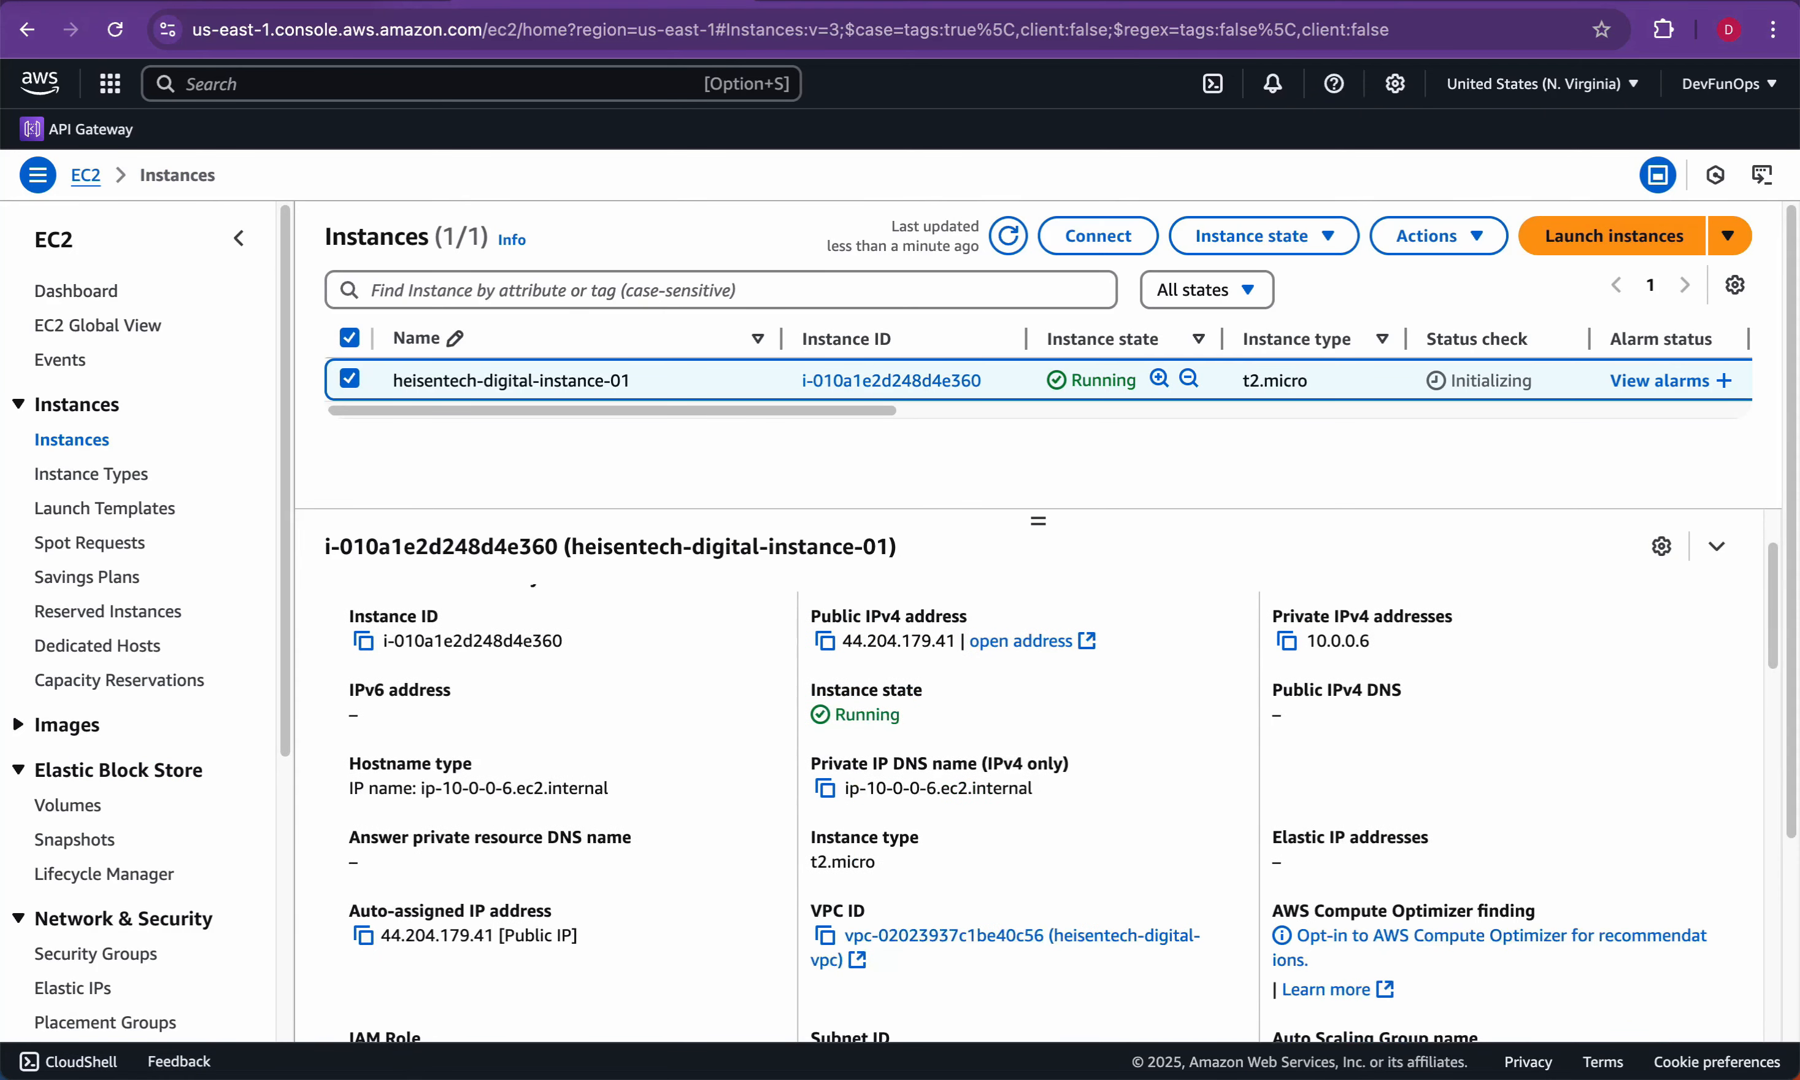
pyautogui.scroll(-2, 1038, 811)
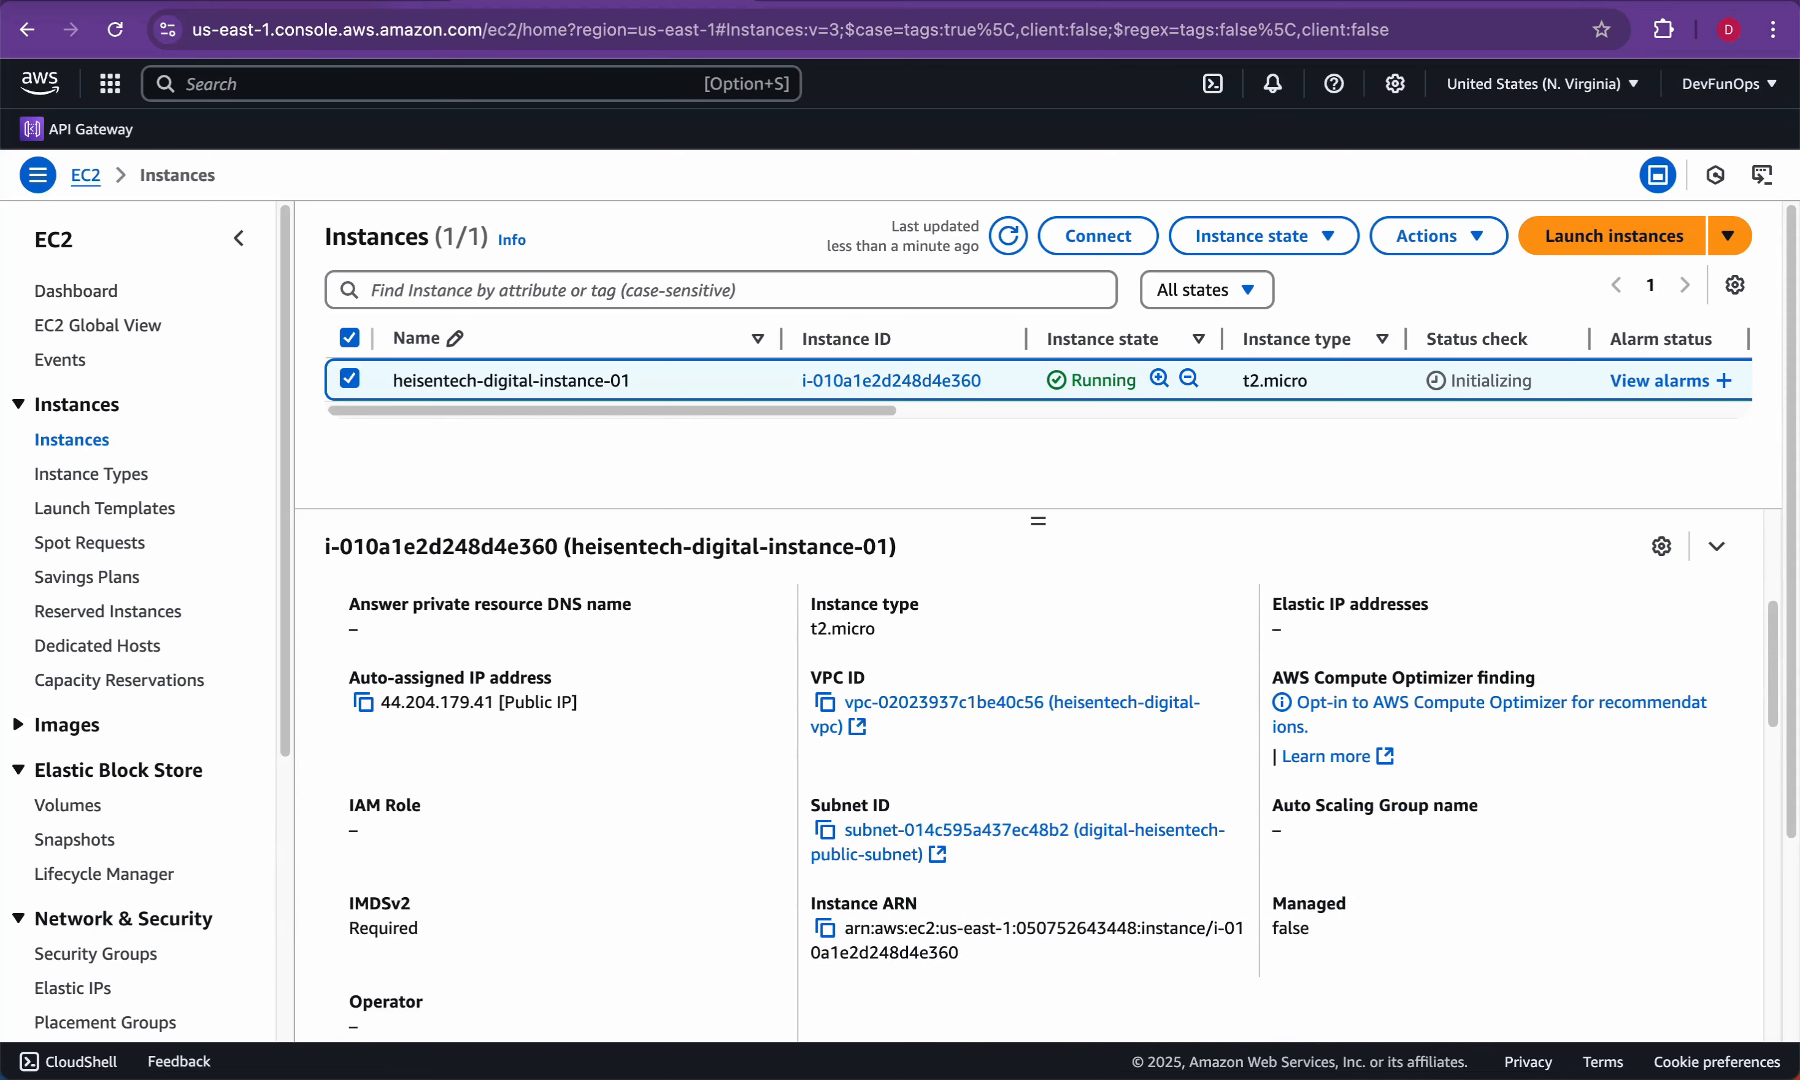
pyautogui.moveTo(944, 851); pyautogui.dragTo(812, 797)
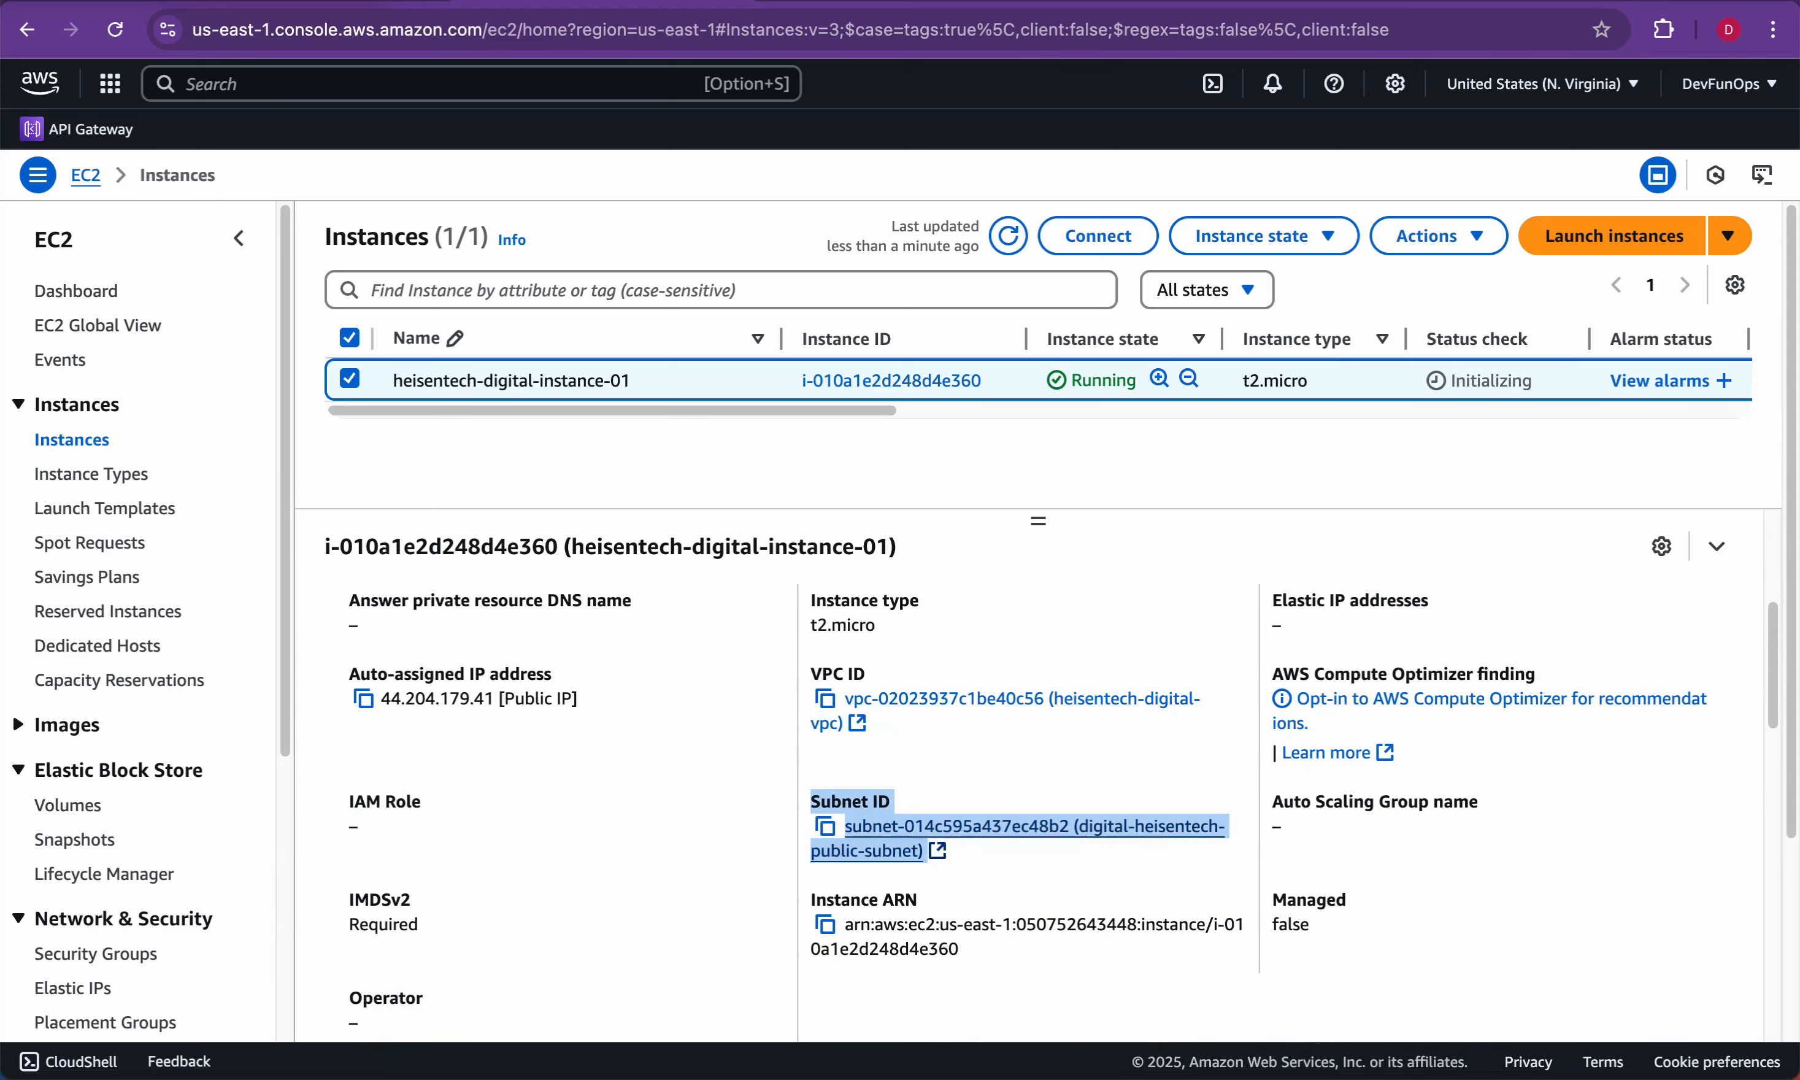
pyautogui.click(906, 770)
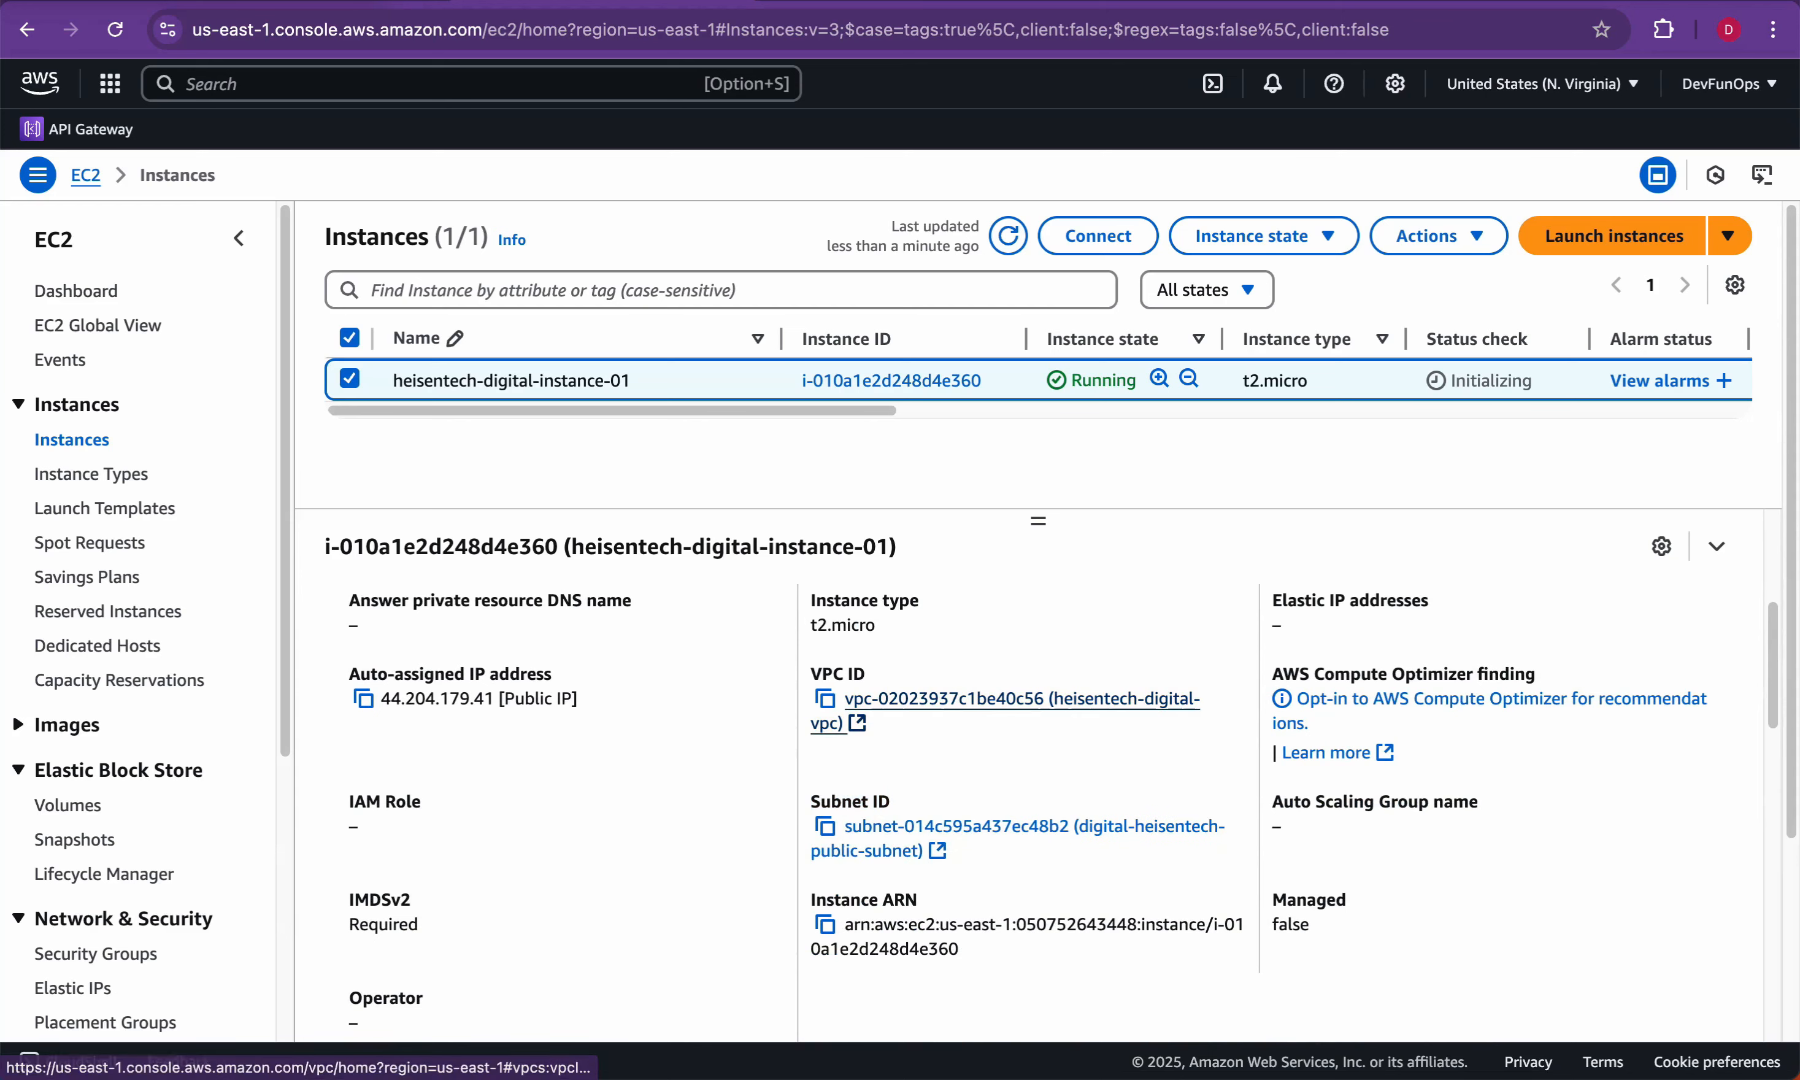
pyautogui.scroll(-1, 906, 701)
pyautogui.scroll(5, 906, 701)
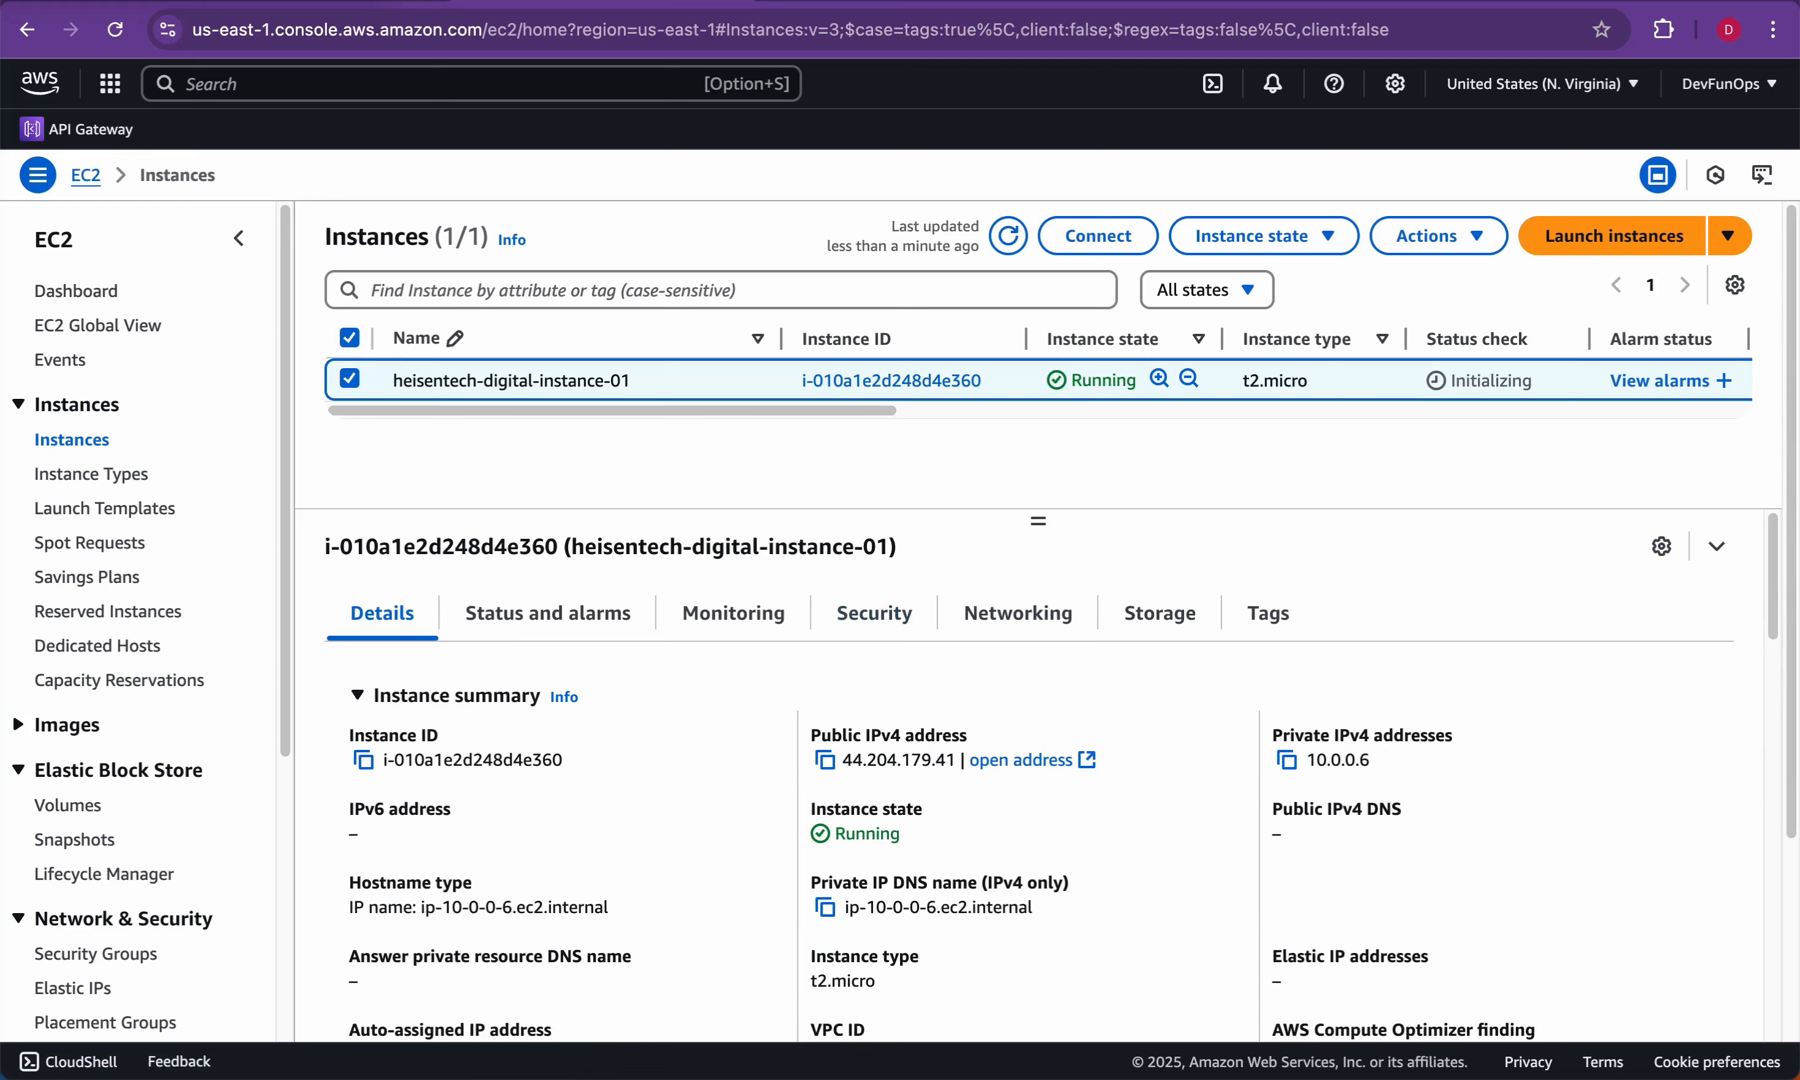
# Step: Switch to the network diagram in Preview and mark the internet gateway, the router and the link between them in red
pyautogui.press('super+Tab')
pyautogui.press('super+Tab')
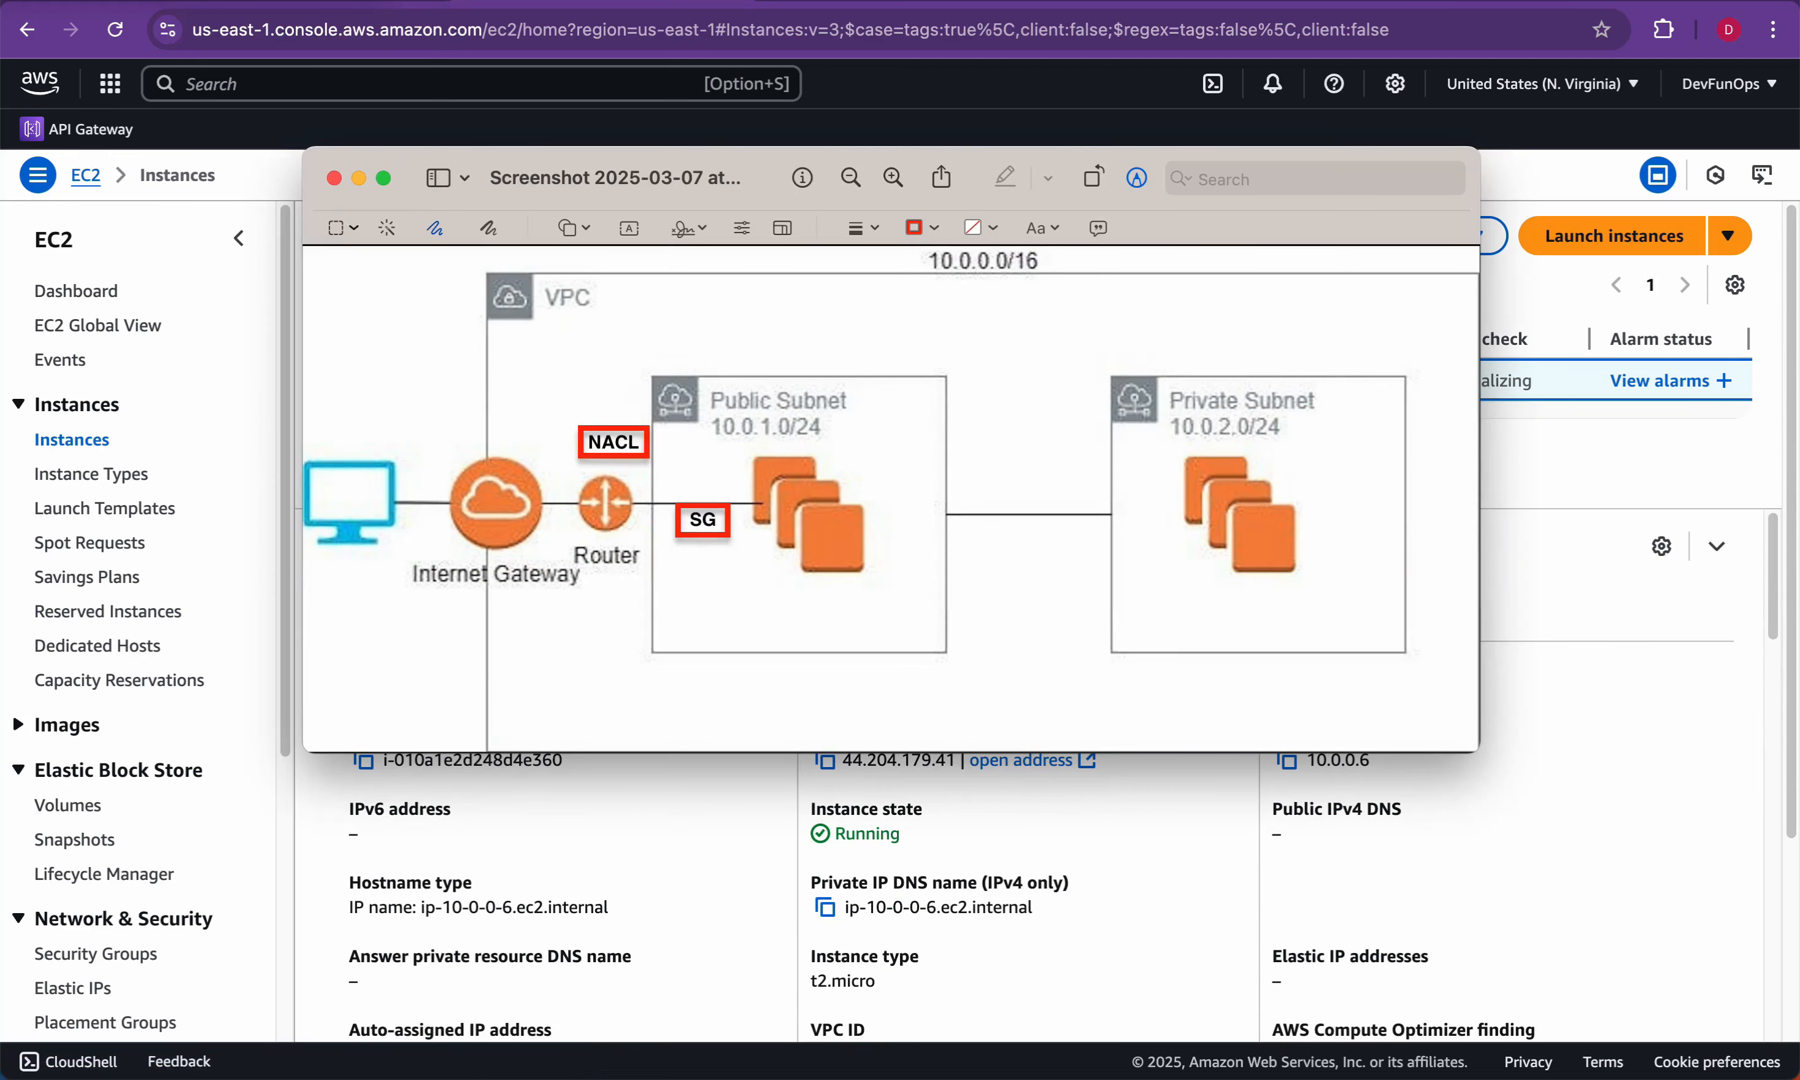
pyautogui.moveTo(459, 452); pyautogui.dragTo(498, 432)
pyautogui.moveTo(585, 521); pyautogui.dragTo(625, 499)
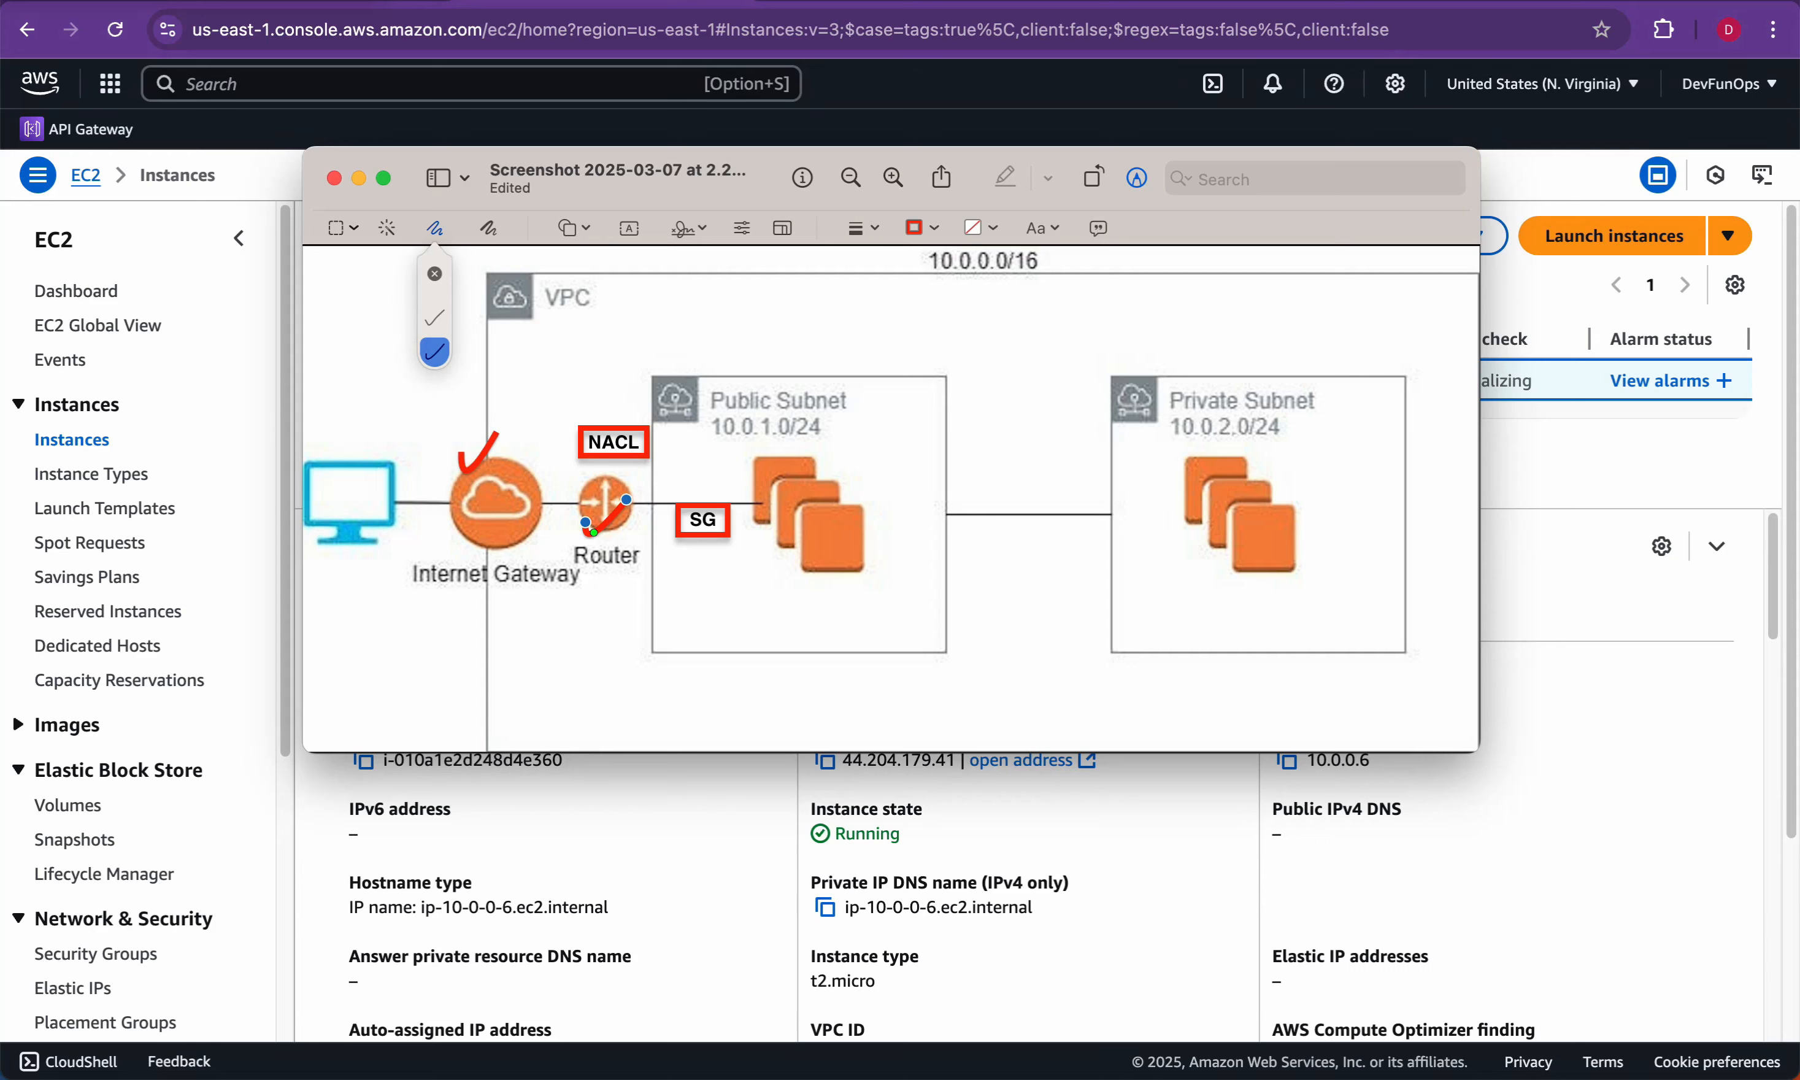
pyautogui.moveTo(490, 548)
pyautogui.mouseDown()
pyautogui.moveTo(513, 592)
pyautogui.moveTo(544, 602)
pyautogui.moveTo(606, 545)
pyautogui.mouseUp()
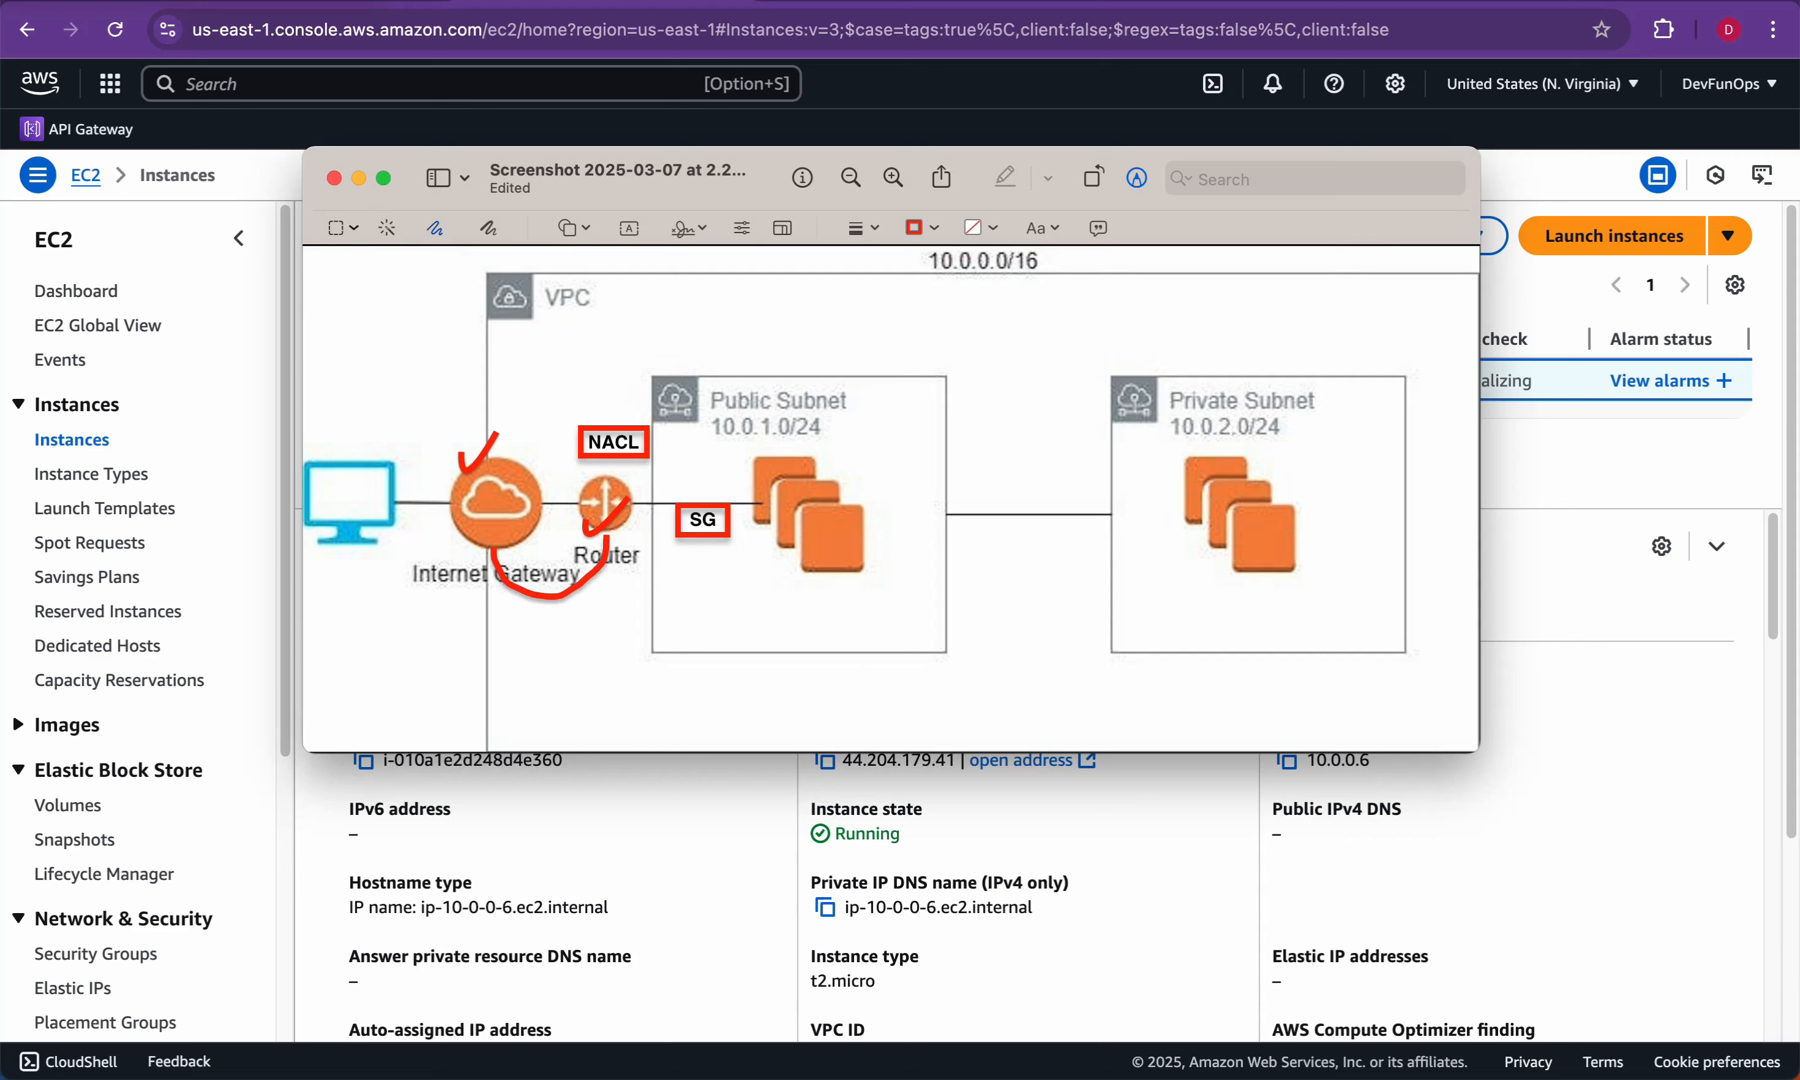
# Step: Mark both subnets and the public instances in red on the diagram, and undo all the red marks
pyautogui.moveTo(764, 376); pyautogui.dragTo(888, 342)
pyautogui.moveTo(1212, 381); pyautogui.dragTo(1324, 334)
pyautogui.moveTo(793, 576); pyautogui.dragTo(983, 483)
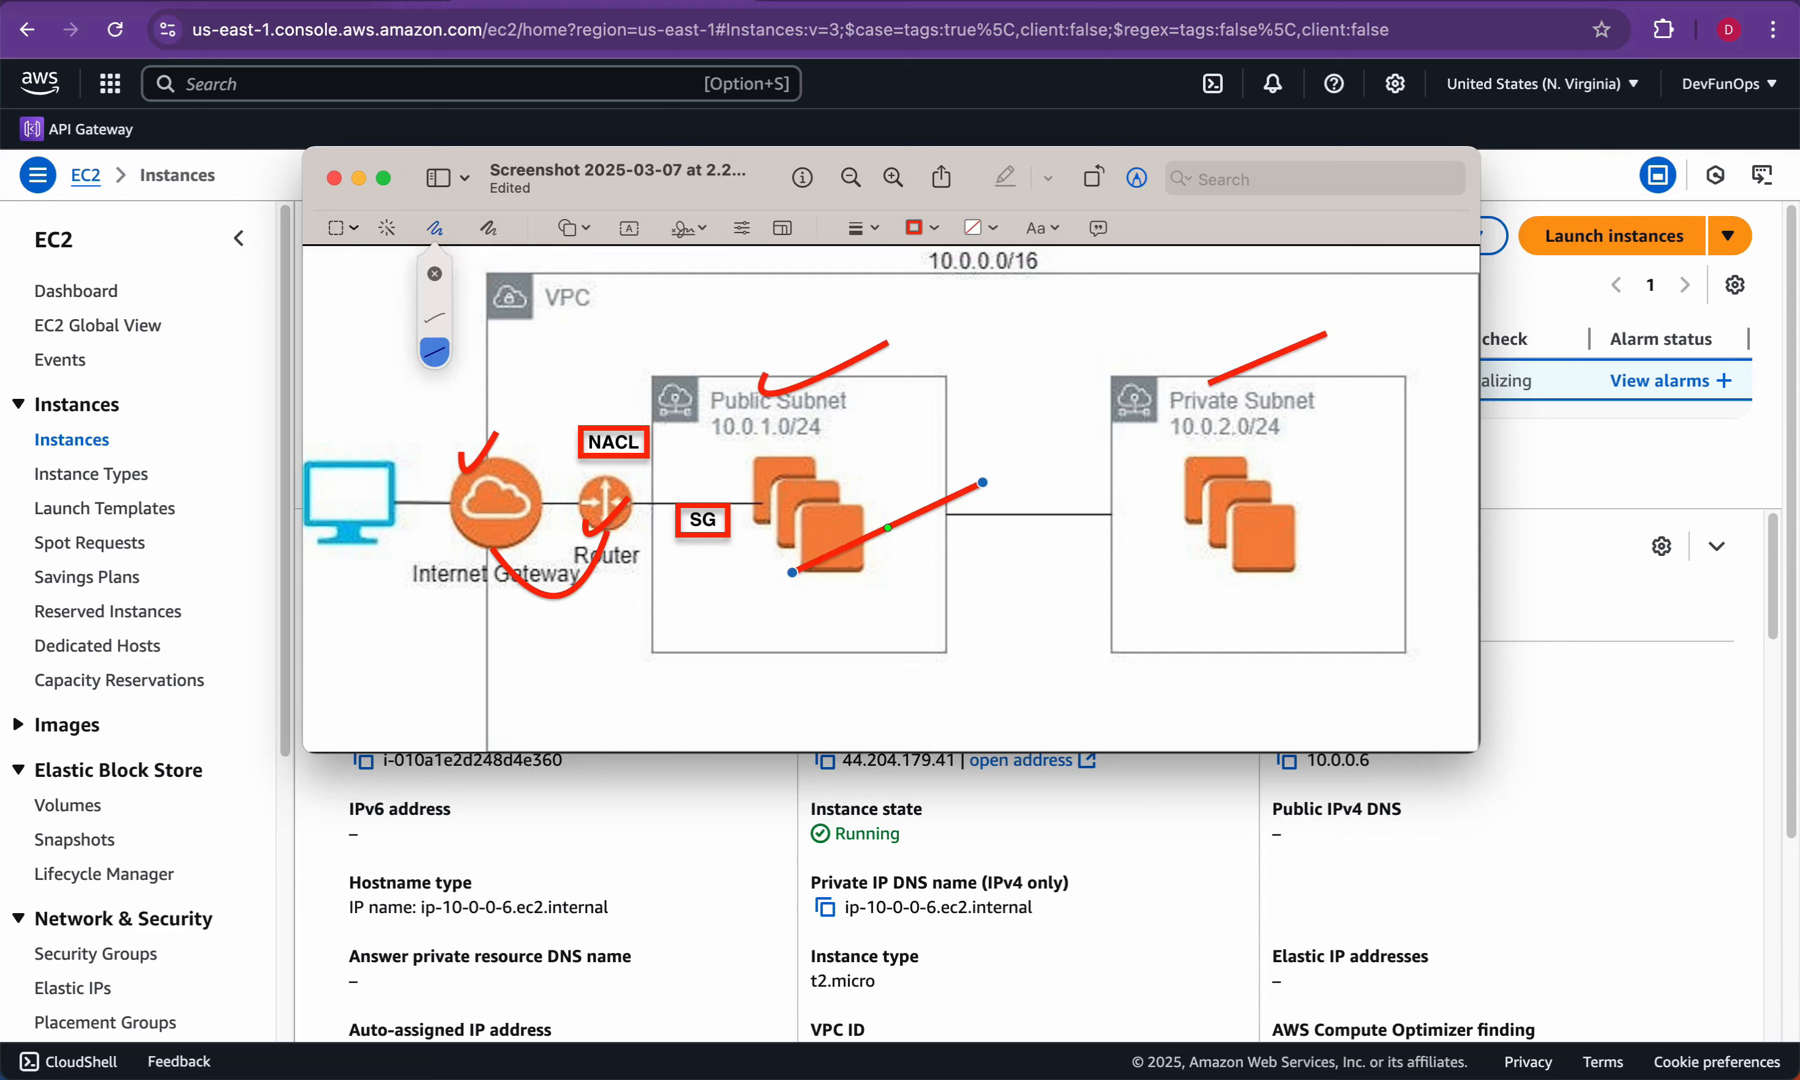
pyautogui.moveTo(771, 532); pyautogui.dragTo(791, 574)
pyautogui.press('super+z')
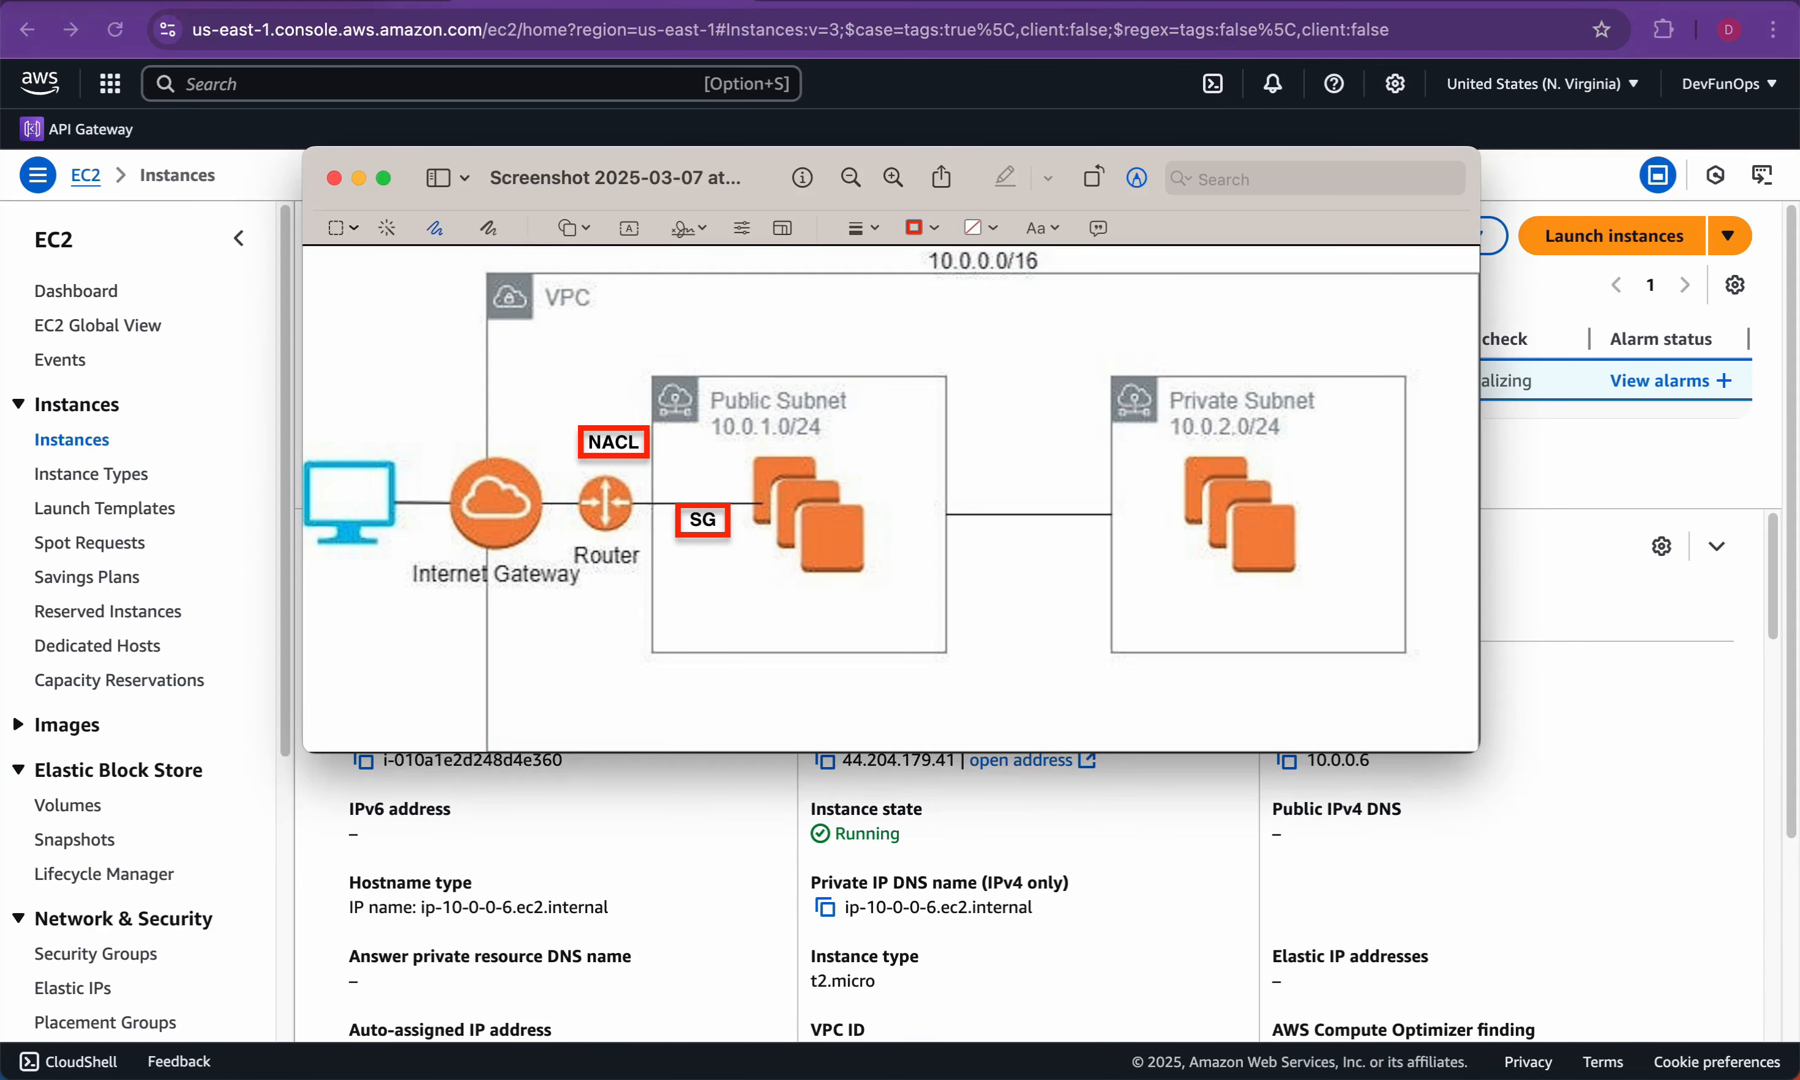
# Step: Draw a red curve from the computer to the public subnet's instances, and tick the NACL and SG boxes
pyautogui.moveTo(338, 543)
pyautogui.mouseDown()
pyautogui.moveTo(348, 621)
pyautogui.moveTo(432, 694)
pyautogui.moveTo(686, 662)
pyautogui.moveTo(798, 551)
pyautogui.mouseUp()
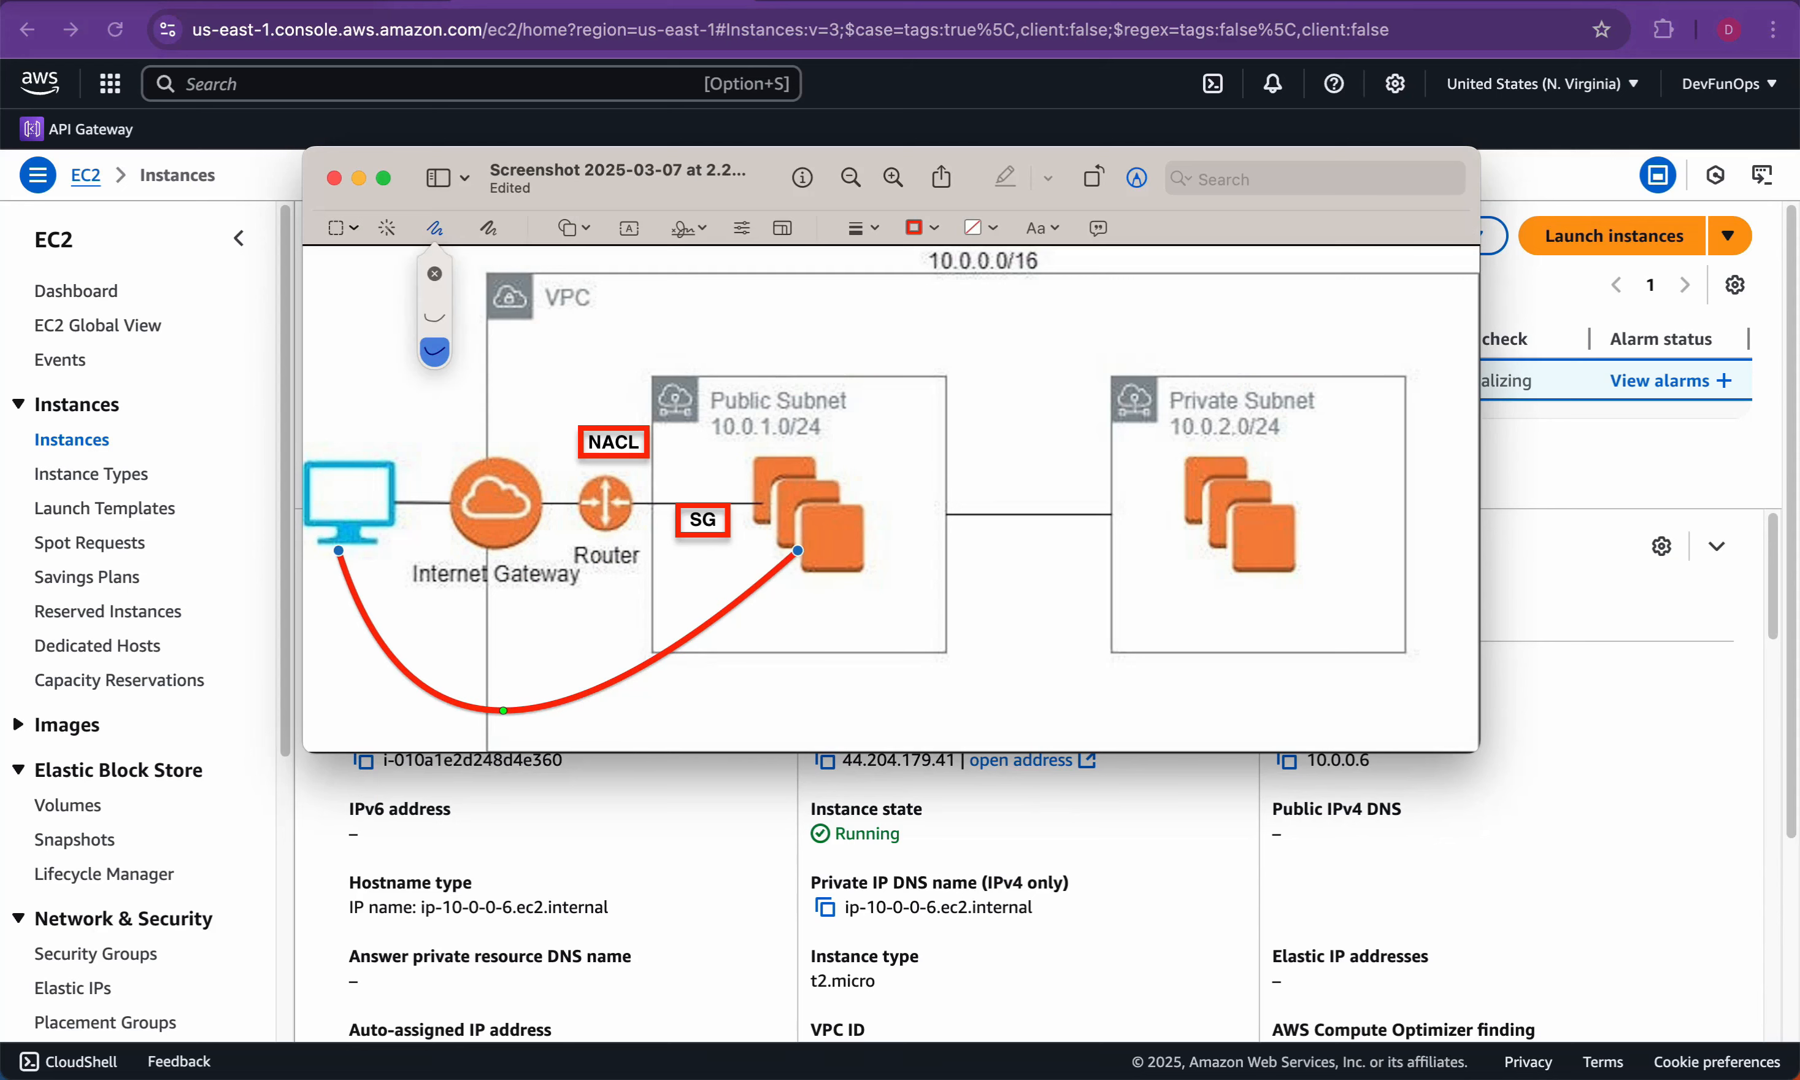
pyautogui.moveTo(605, 409)
pyautogui.mouseDown()
pyautogui.moveTo(613, 422)
pyautogui.moveTo(640, 399)
pyautogui.mouseUp()
pyautogui.moveTo(690, 492); pyautogui.dragTo(754, 478)
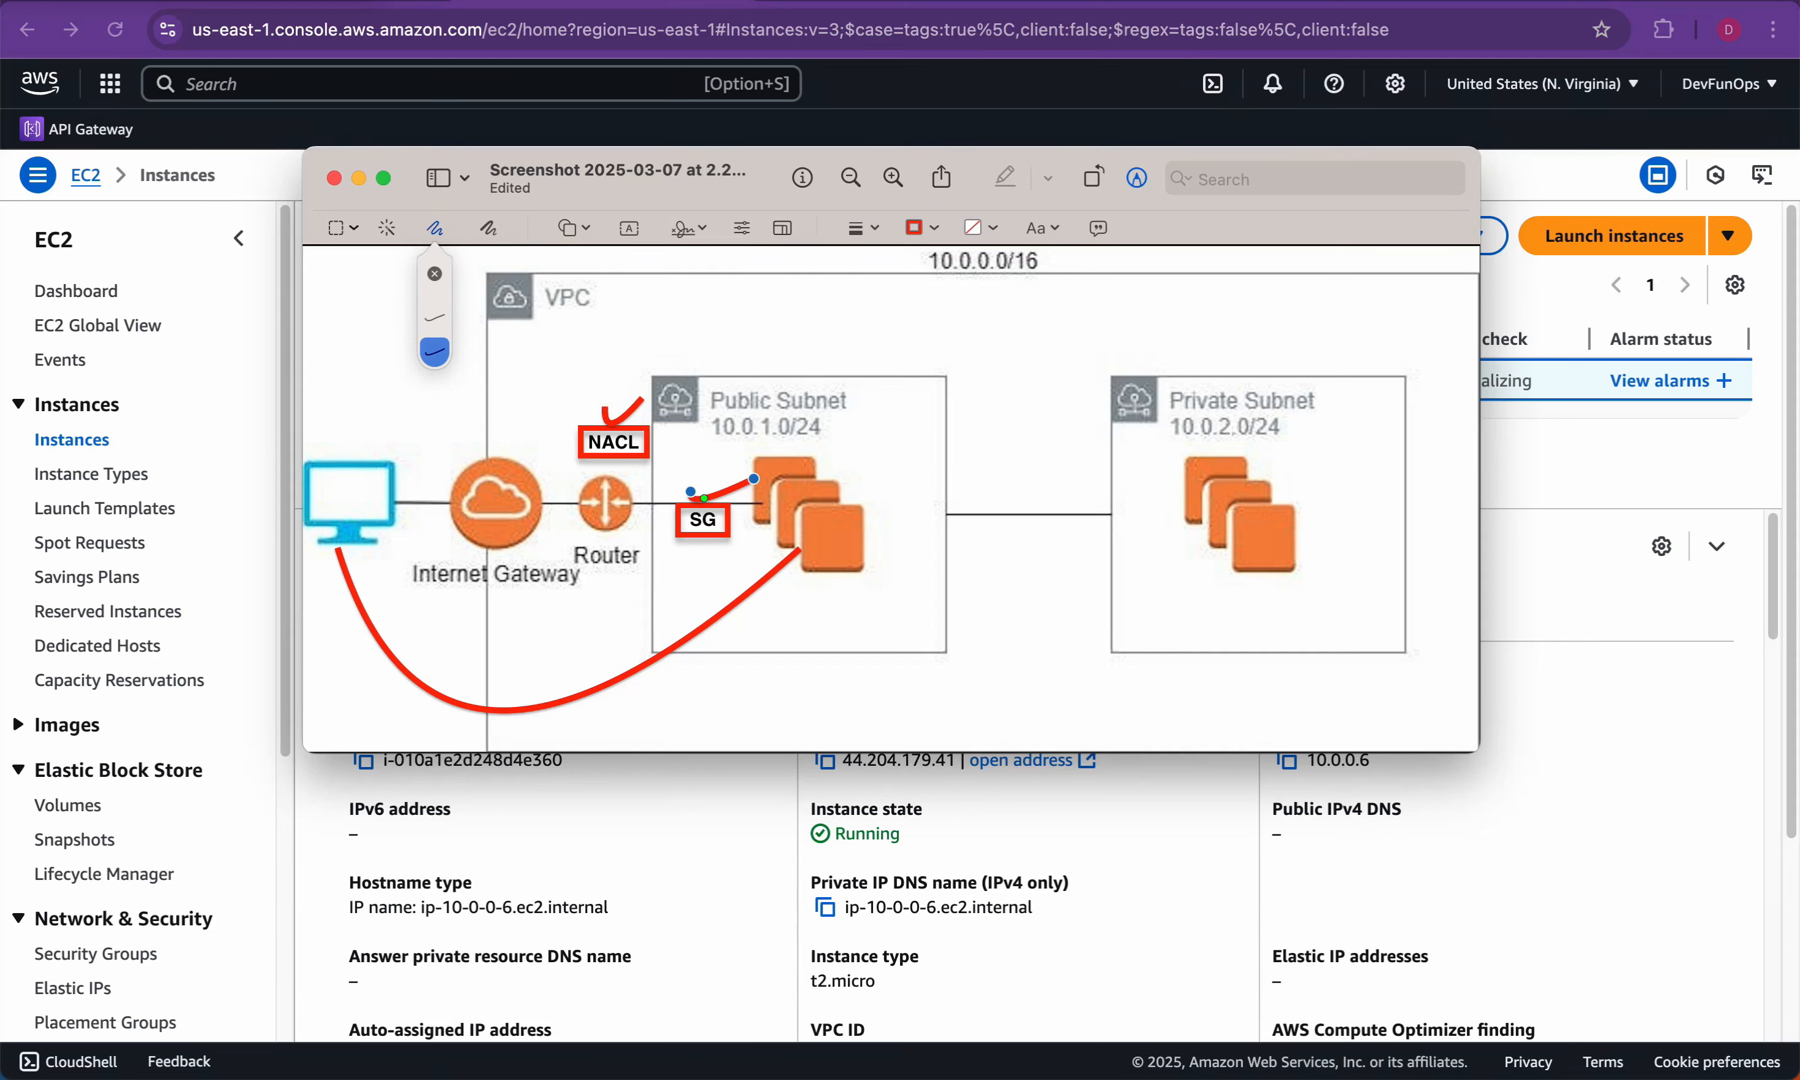
# Step: Switch to the VPC console in Chrome, open its network ACLs and select the ACL of heisentech-digital-vpc
pyautogui.press('super+Tab')
pyautogui.press('super+Tab')
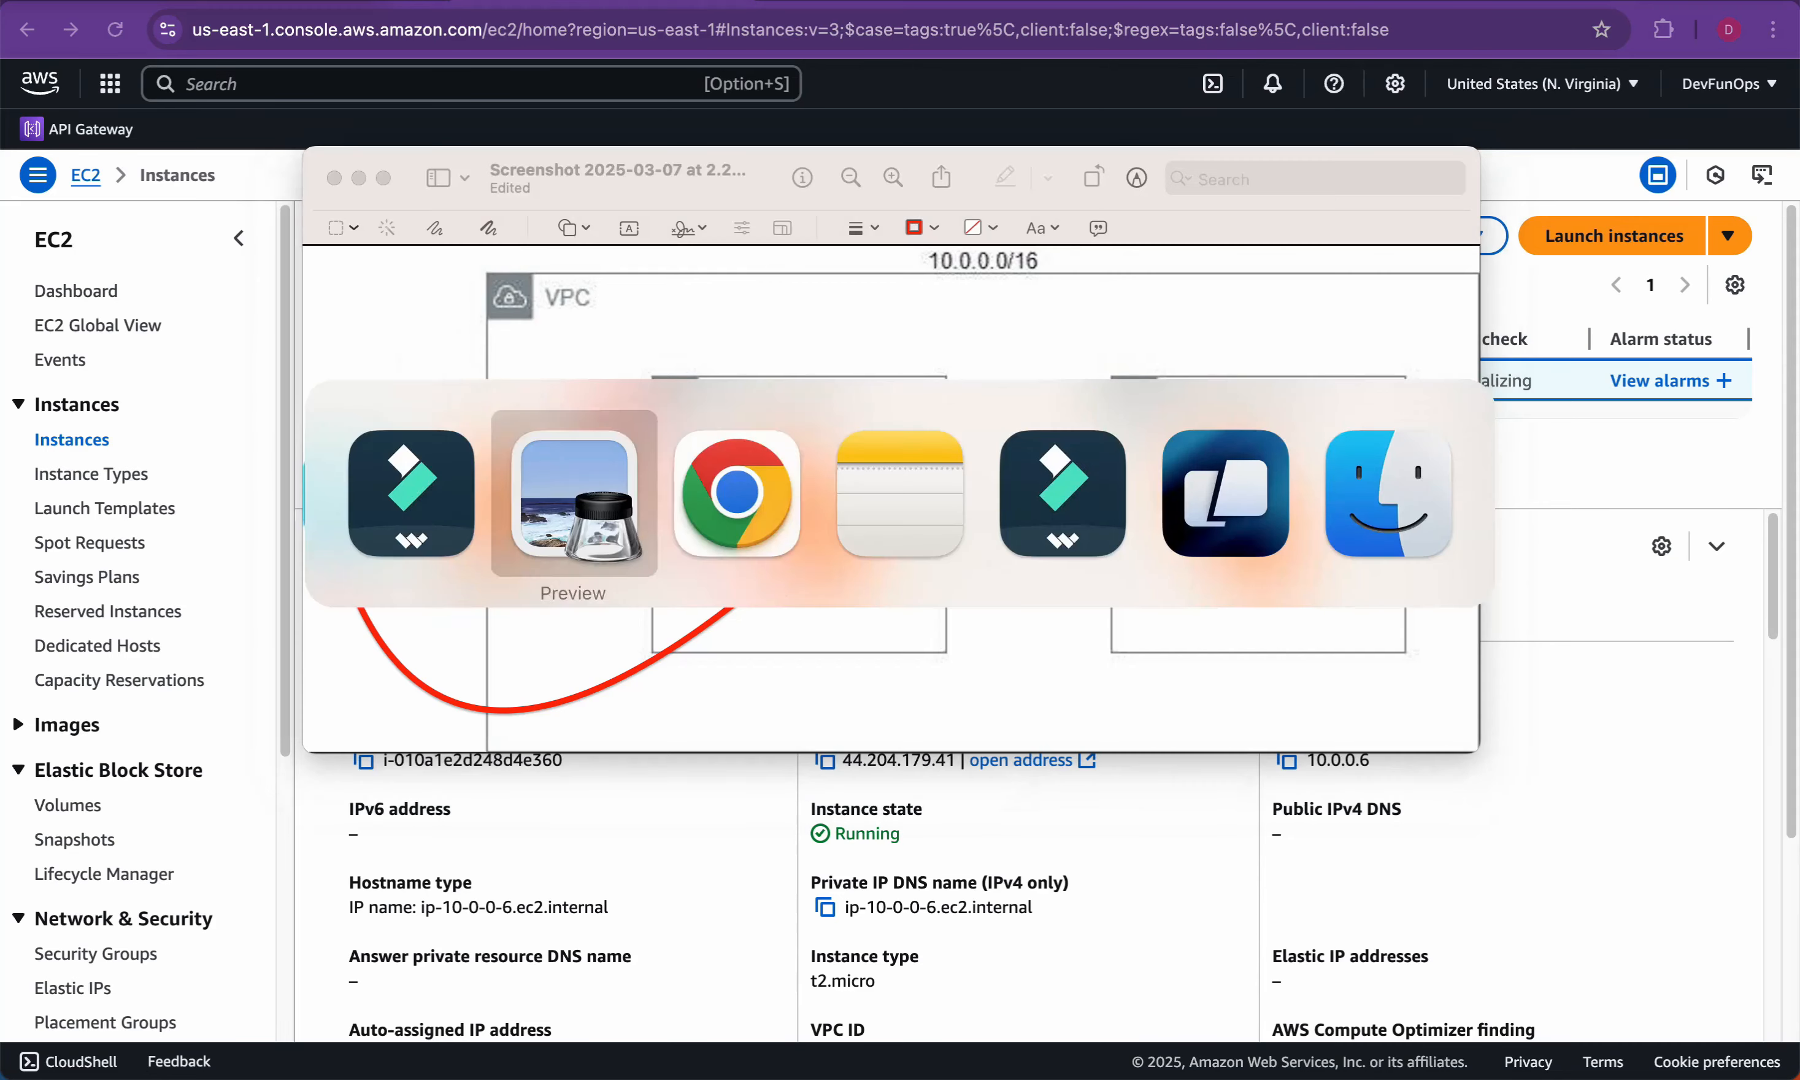
pyautogui.hotkey('ctrl', 'Tab')
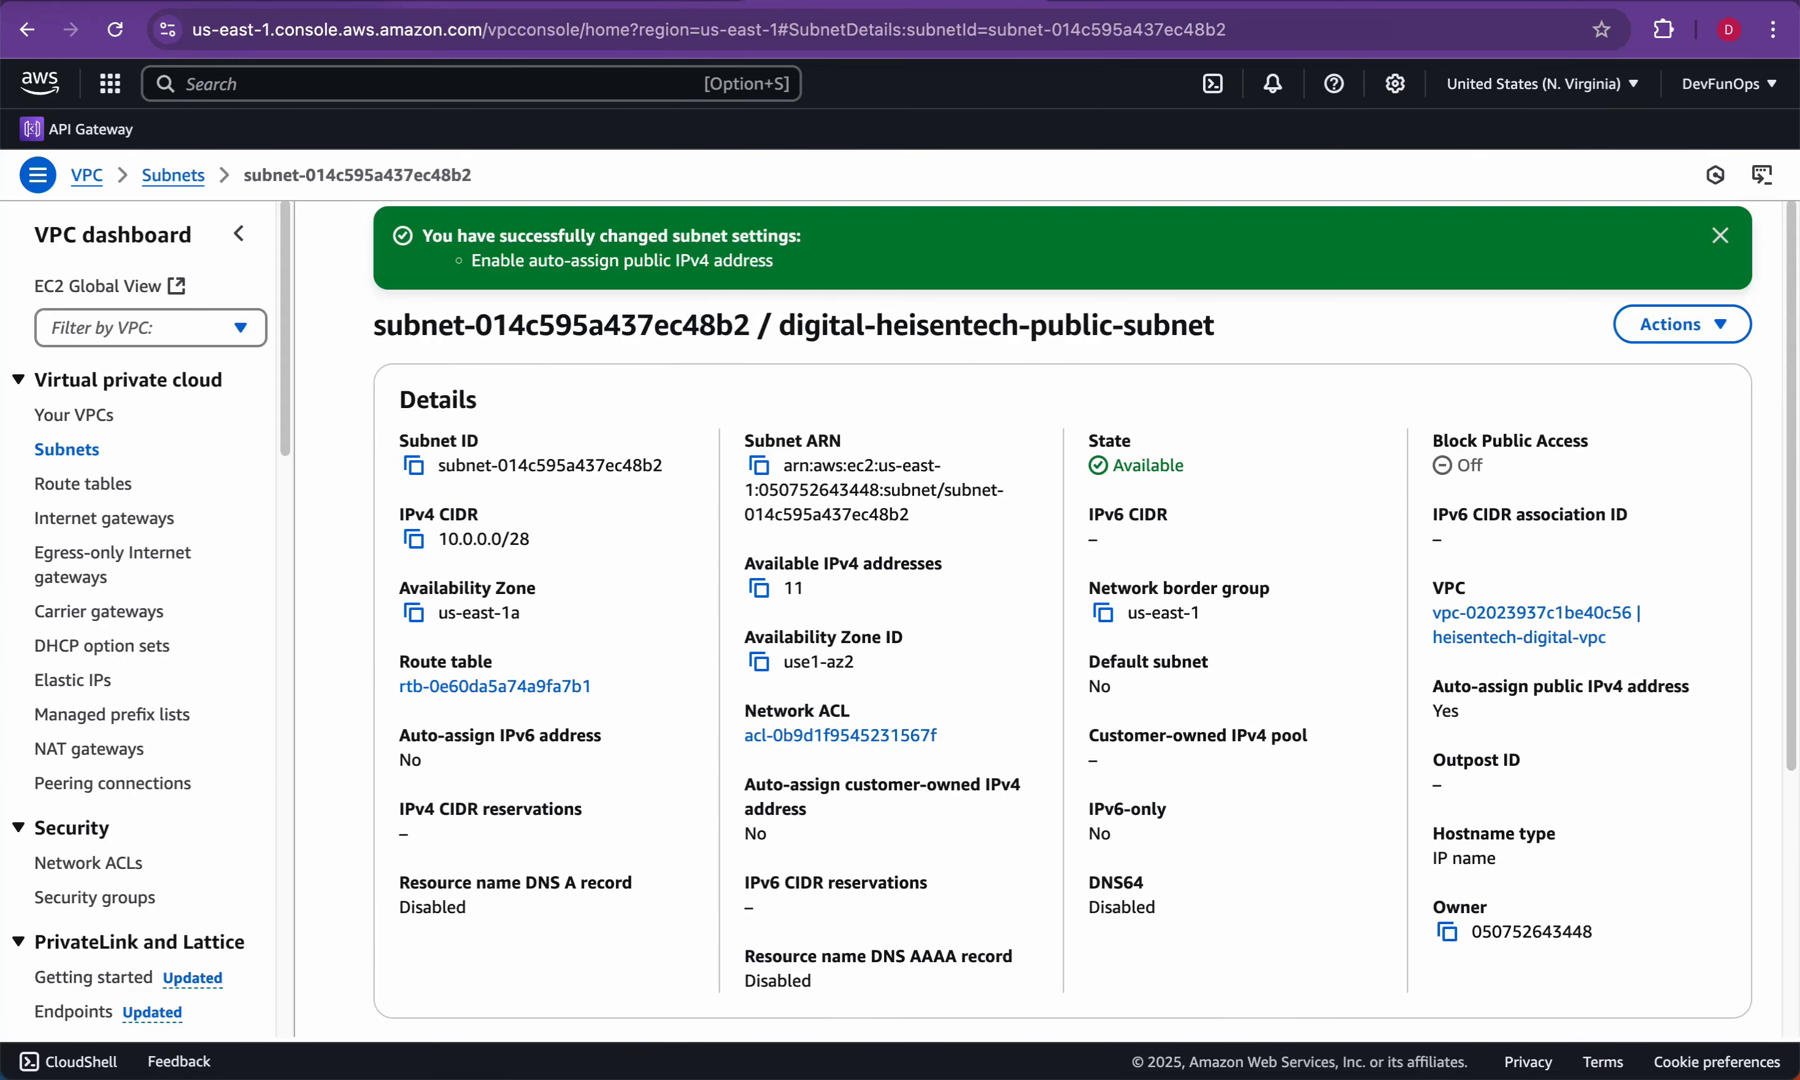
pyautogui.scroll(-7, 285, 337)
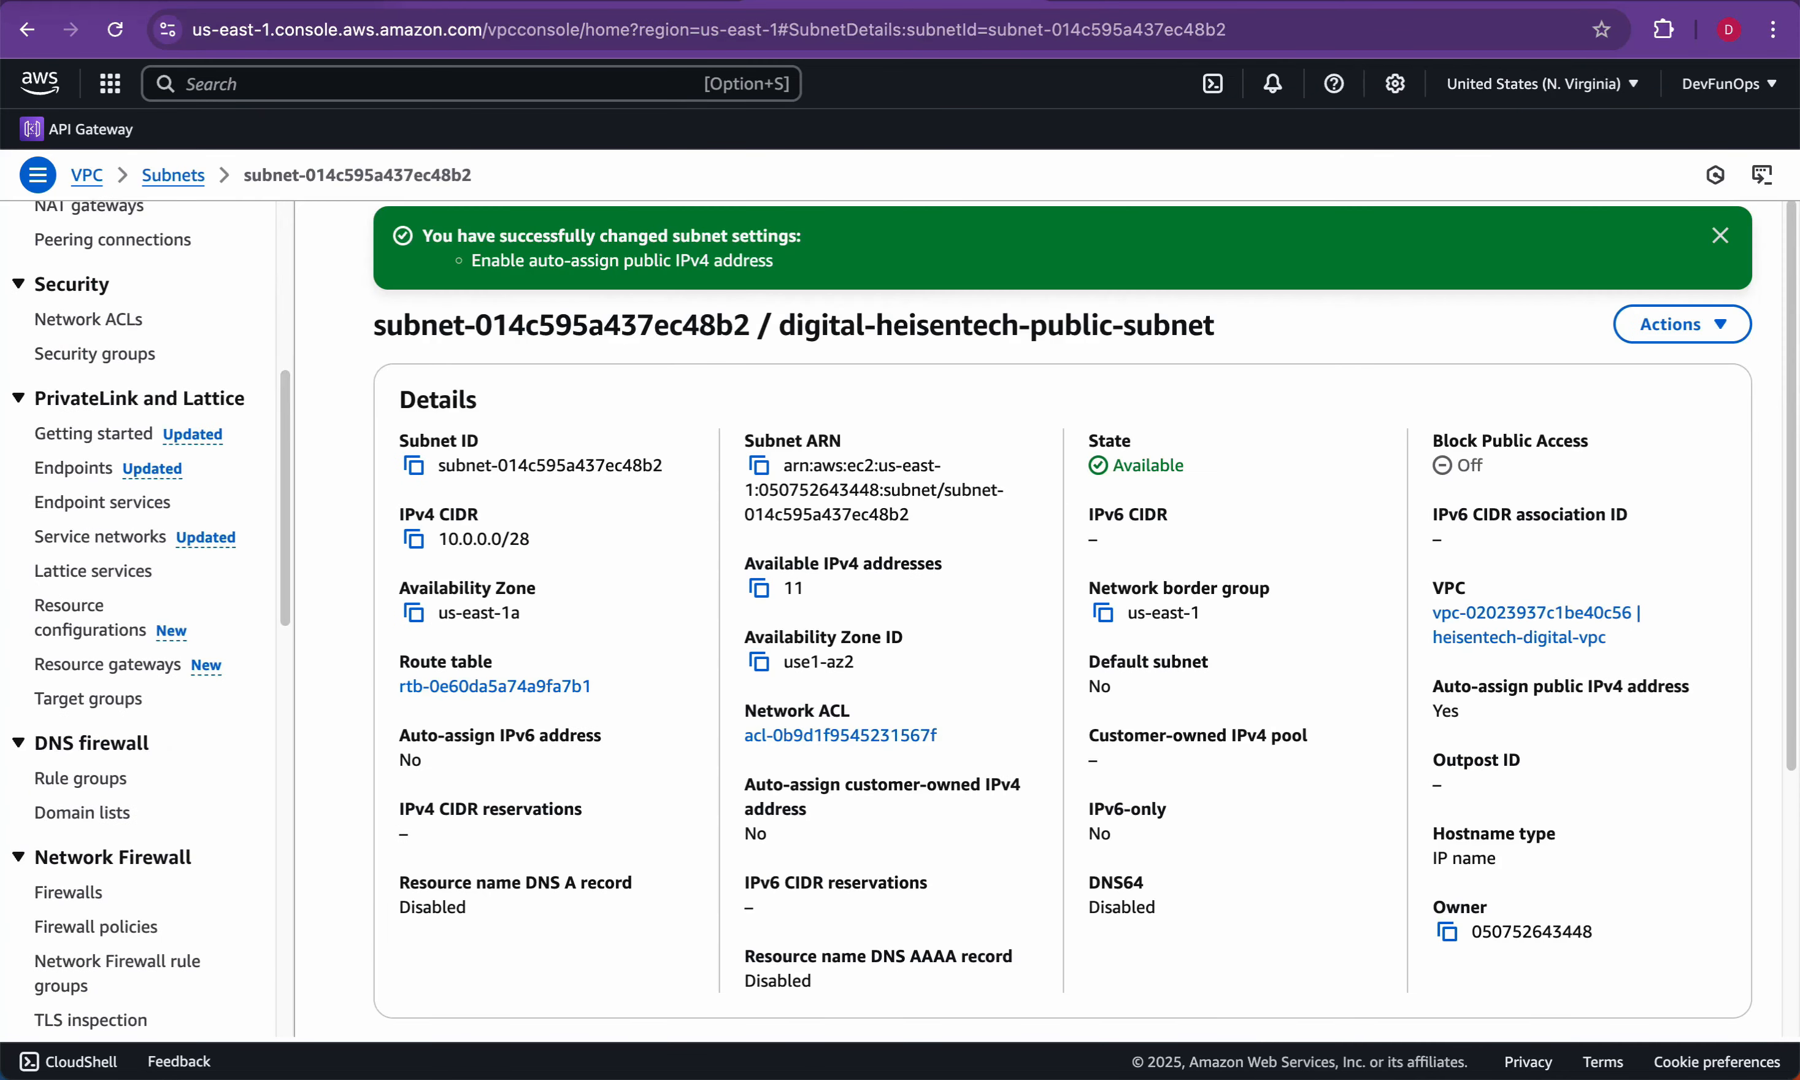
pyautogui.click(88, 319)
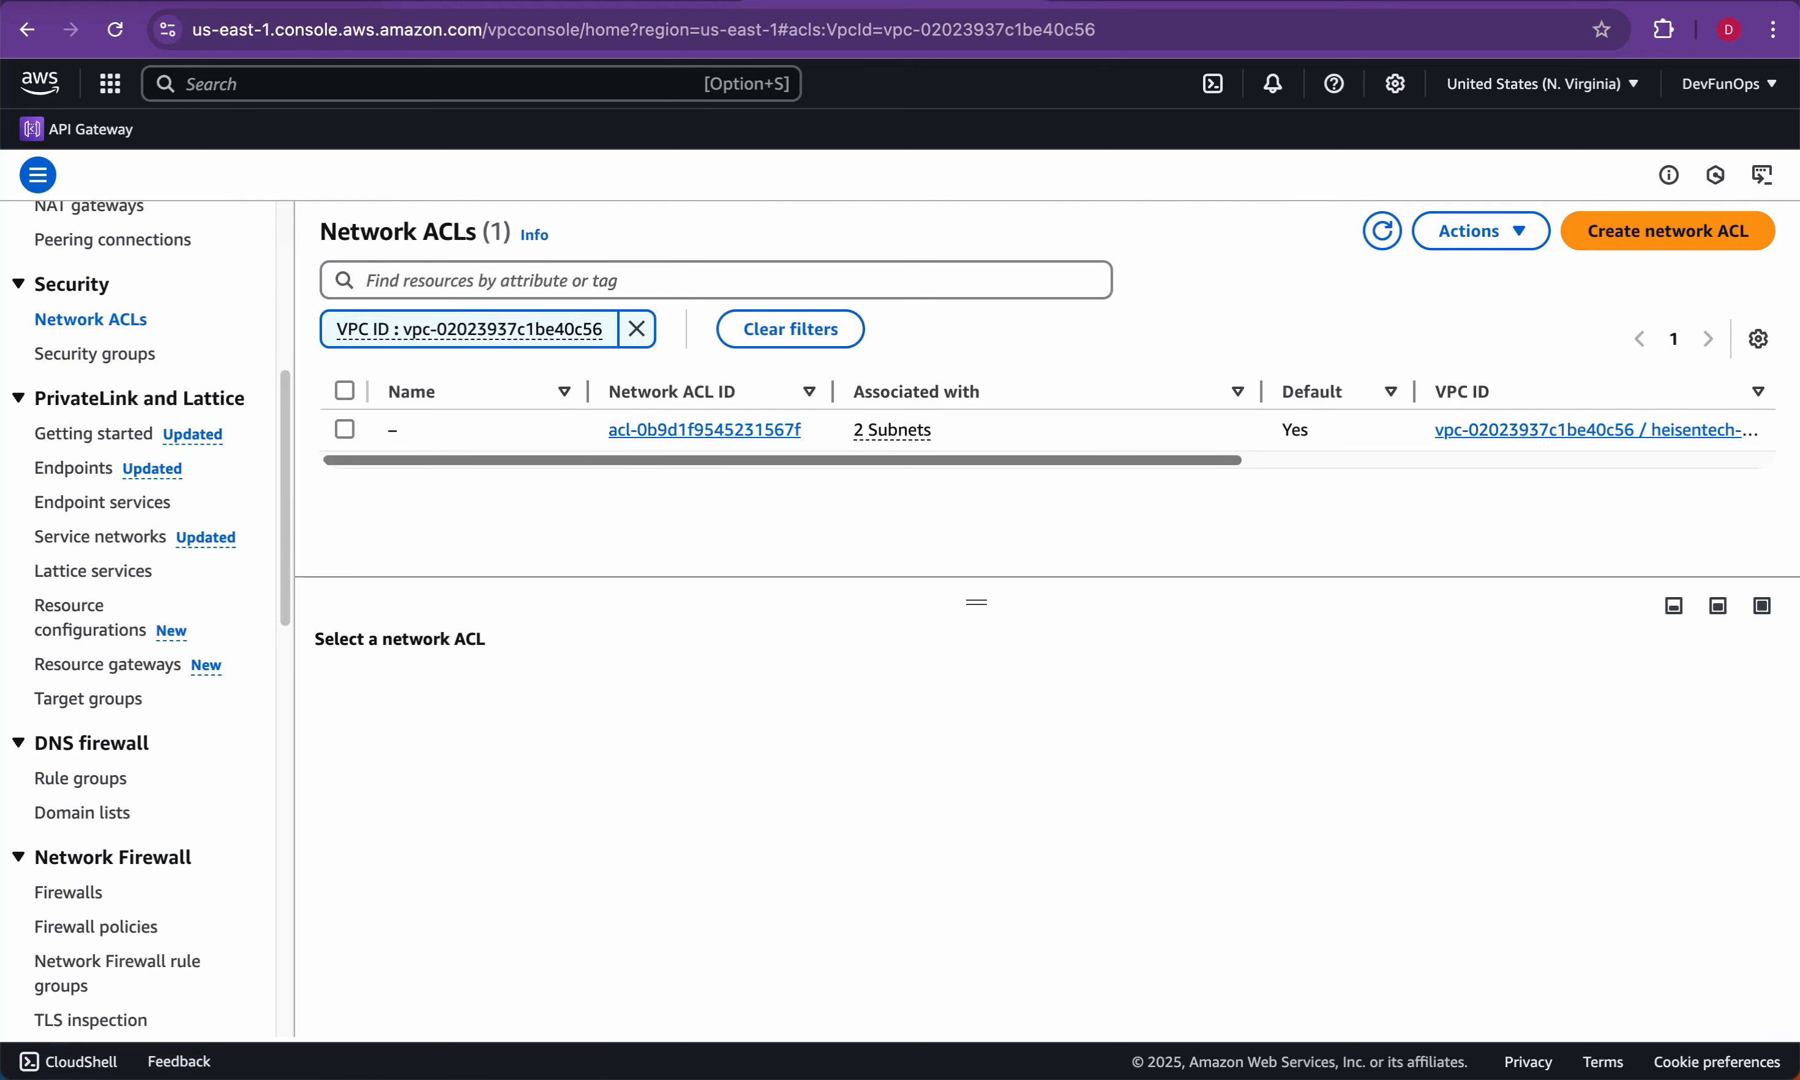
pyautogui.click(345, 429)
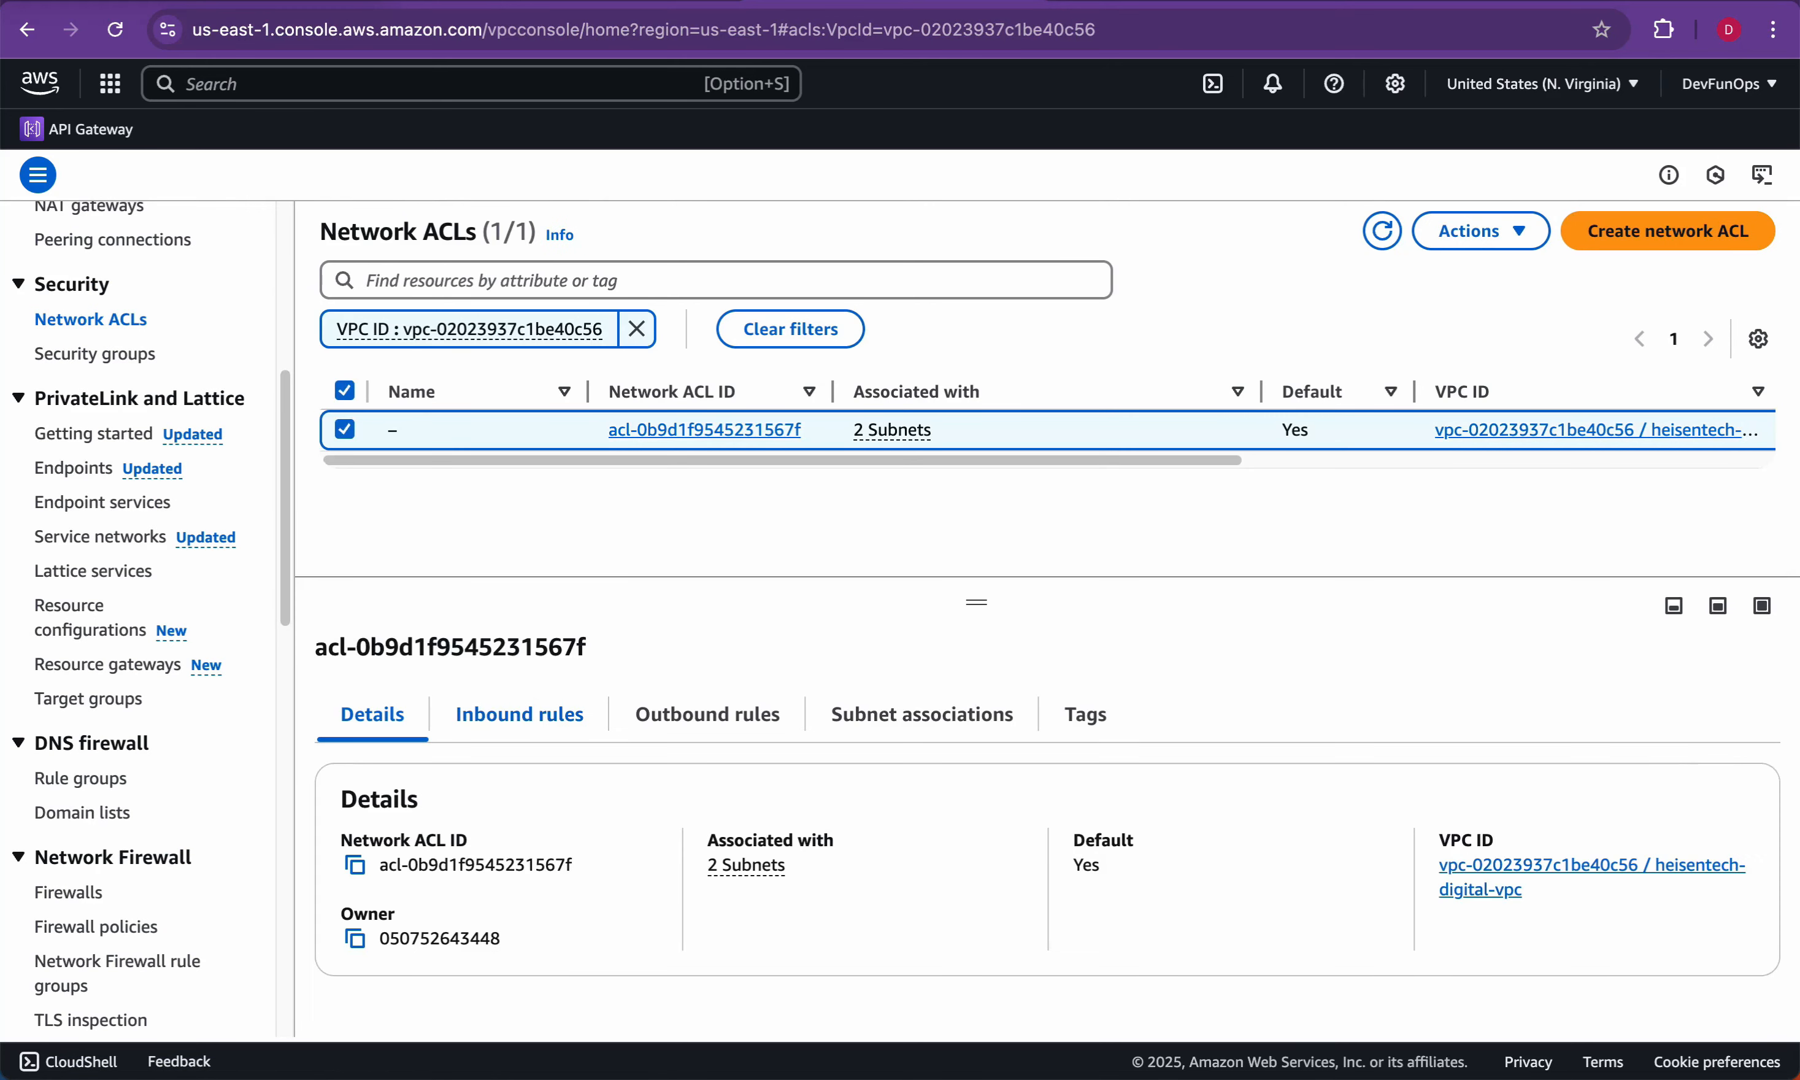
# Step: Examine the inbound and outbound rules of the selected network ACL
pyautogui.click(520, 713)
pyautogui.moveTo(976, 603); pyautogui.dragTo(976, 494)
pyautogui.moveTo(344, 873); pyautogui.dragTo(1598, 873)
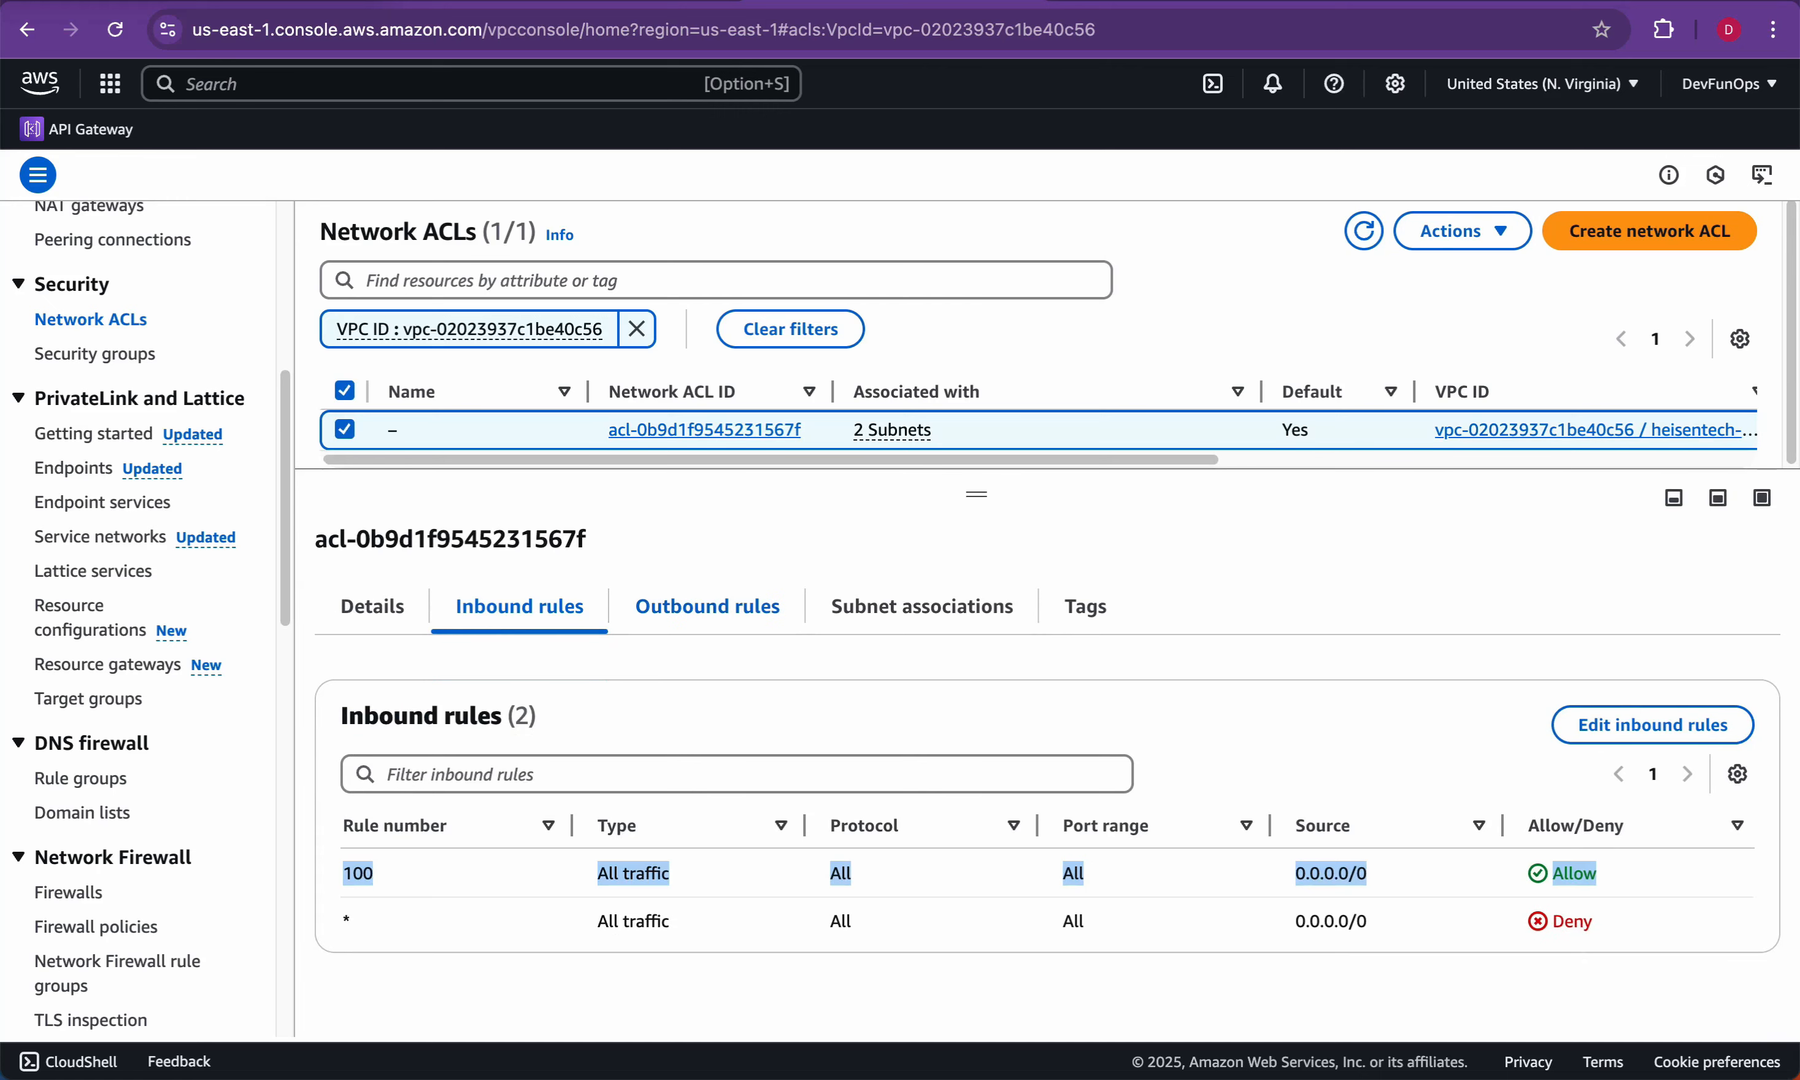
pyautogui.click(708, 606)
pyautogui.moveTo(344, 874)
pyautogui.mouseDown()
pyautogui.moveTo(1612, 873)
pyautogui.moveTo(353, 873)
pyautogui.mouseUp()
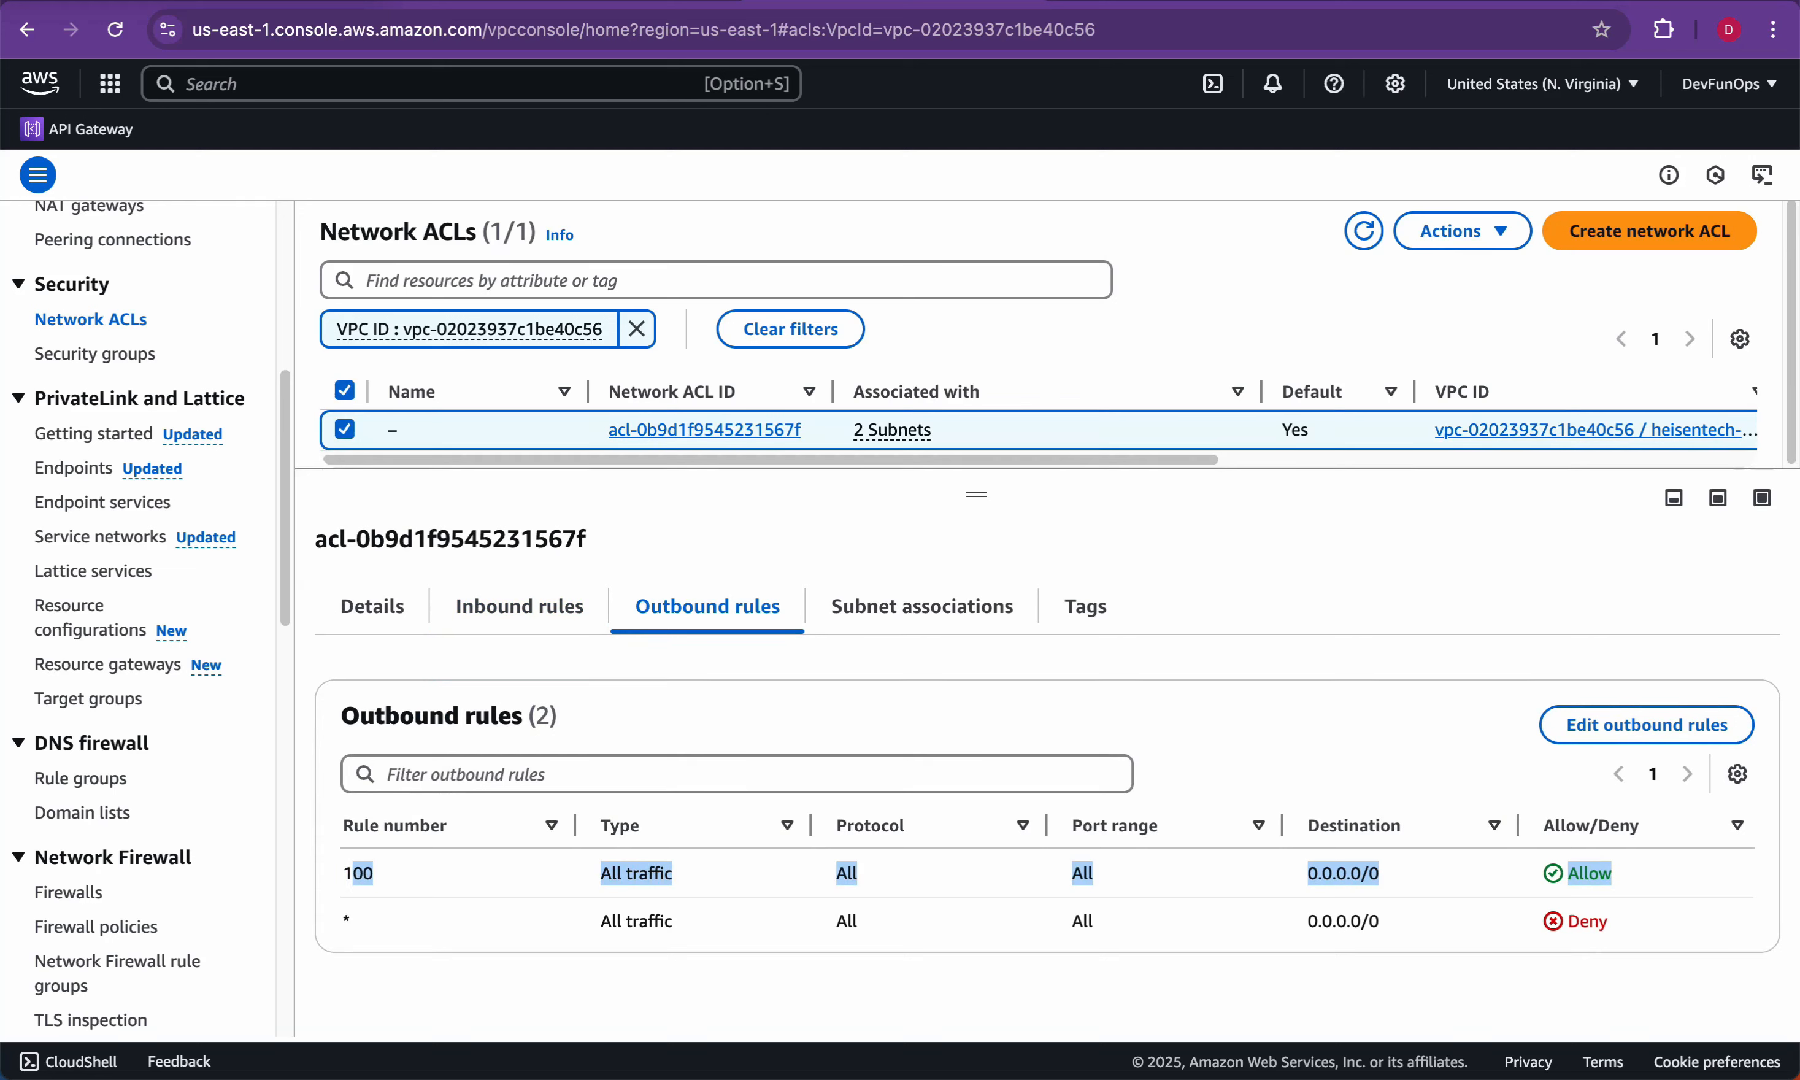
pyautogui.click(352, 873)
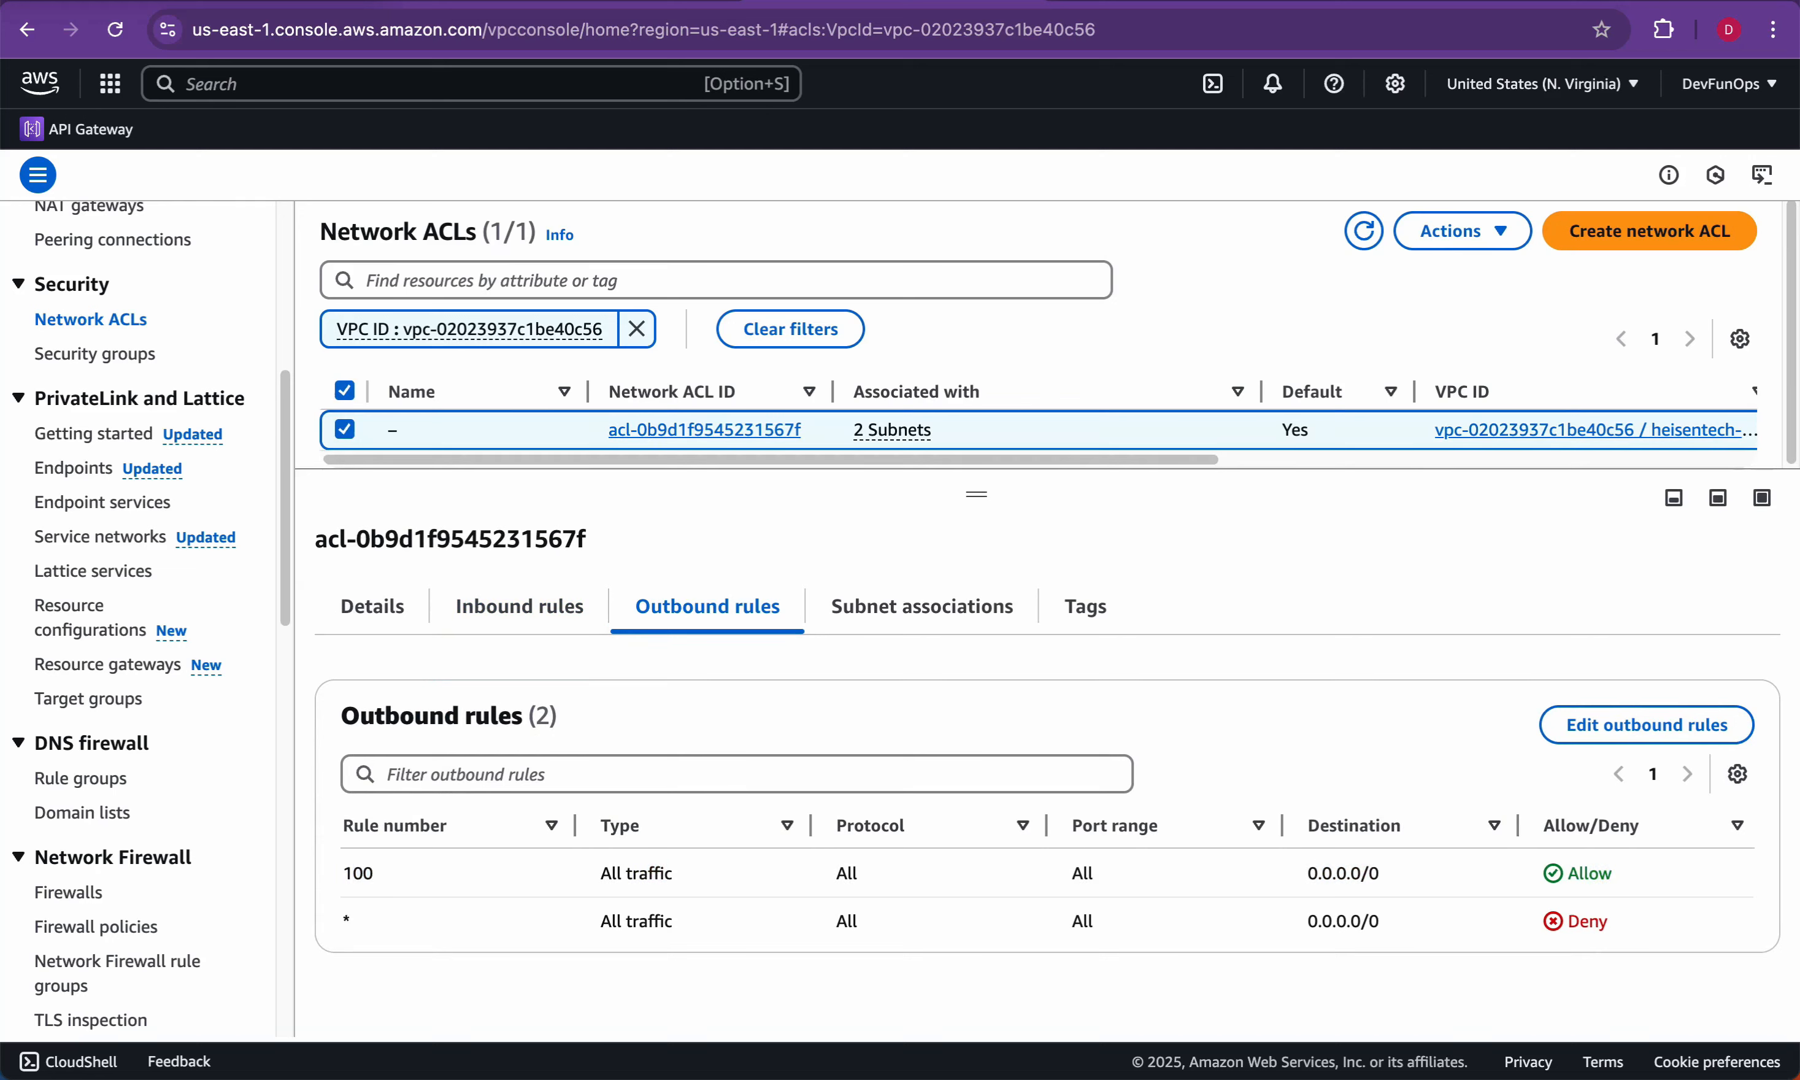
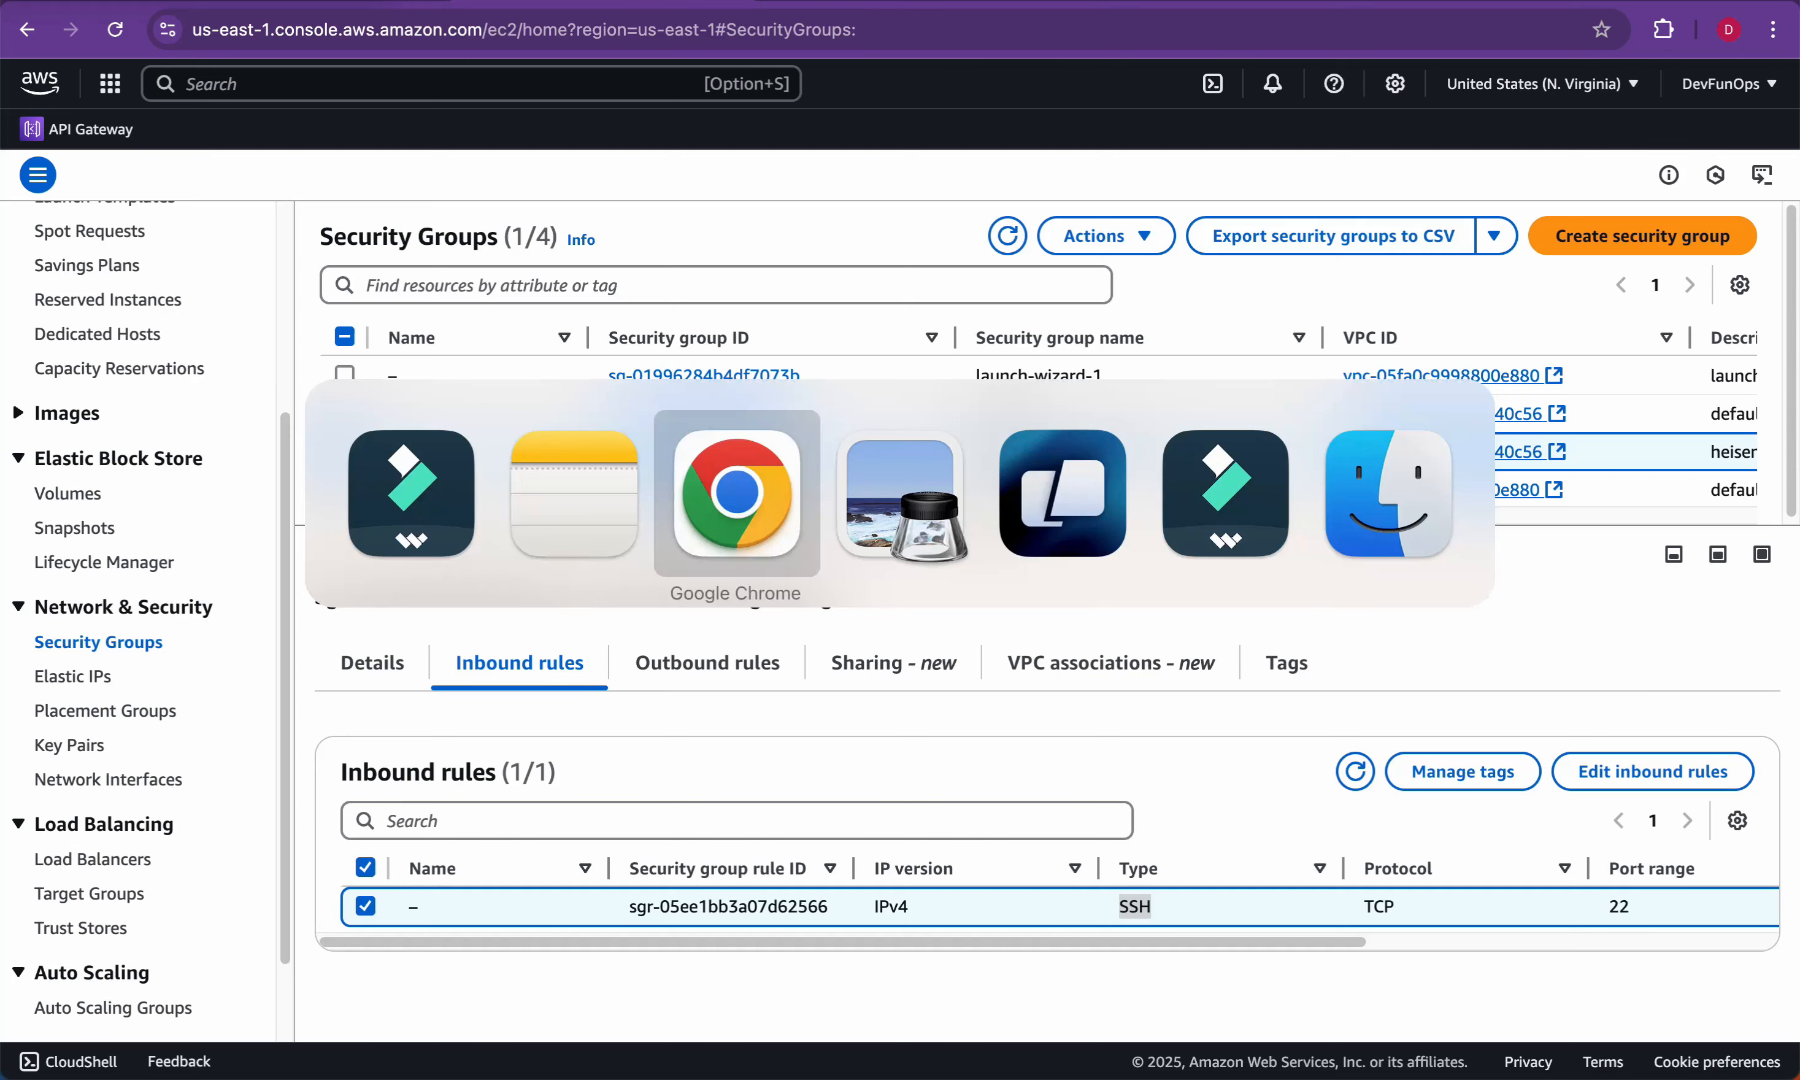
# Step: Undo the earlier red marks on the network diagram in Preview
pyautogui.press('super+z')
pyautogui.press('super+z')
pyautogui.press('super+z')
pyautogui.press('super+z')
pyautogui.press('super+z')
pyautogui.press('super+z')
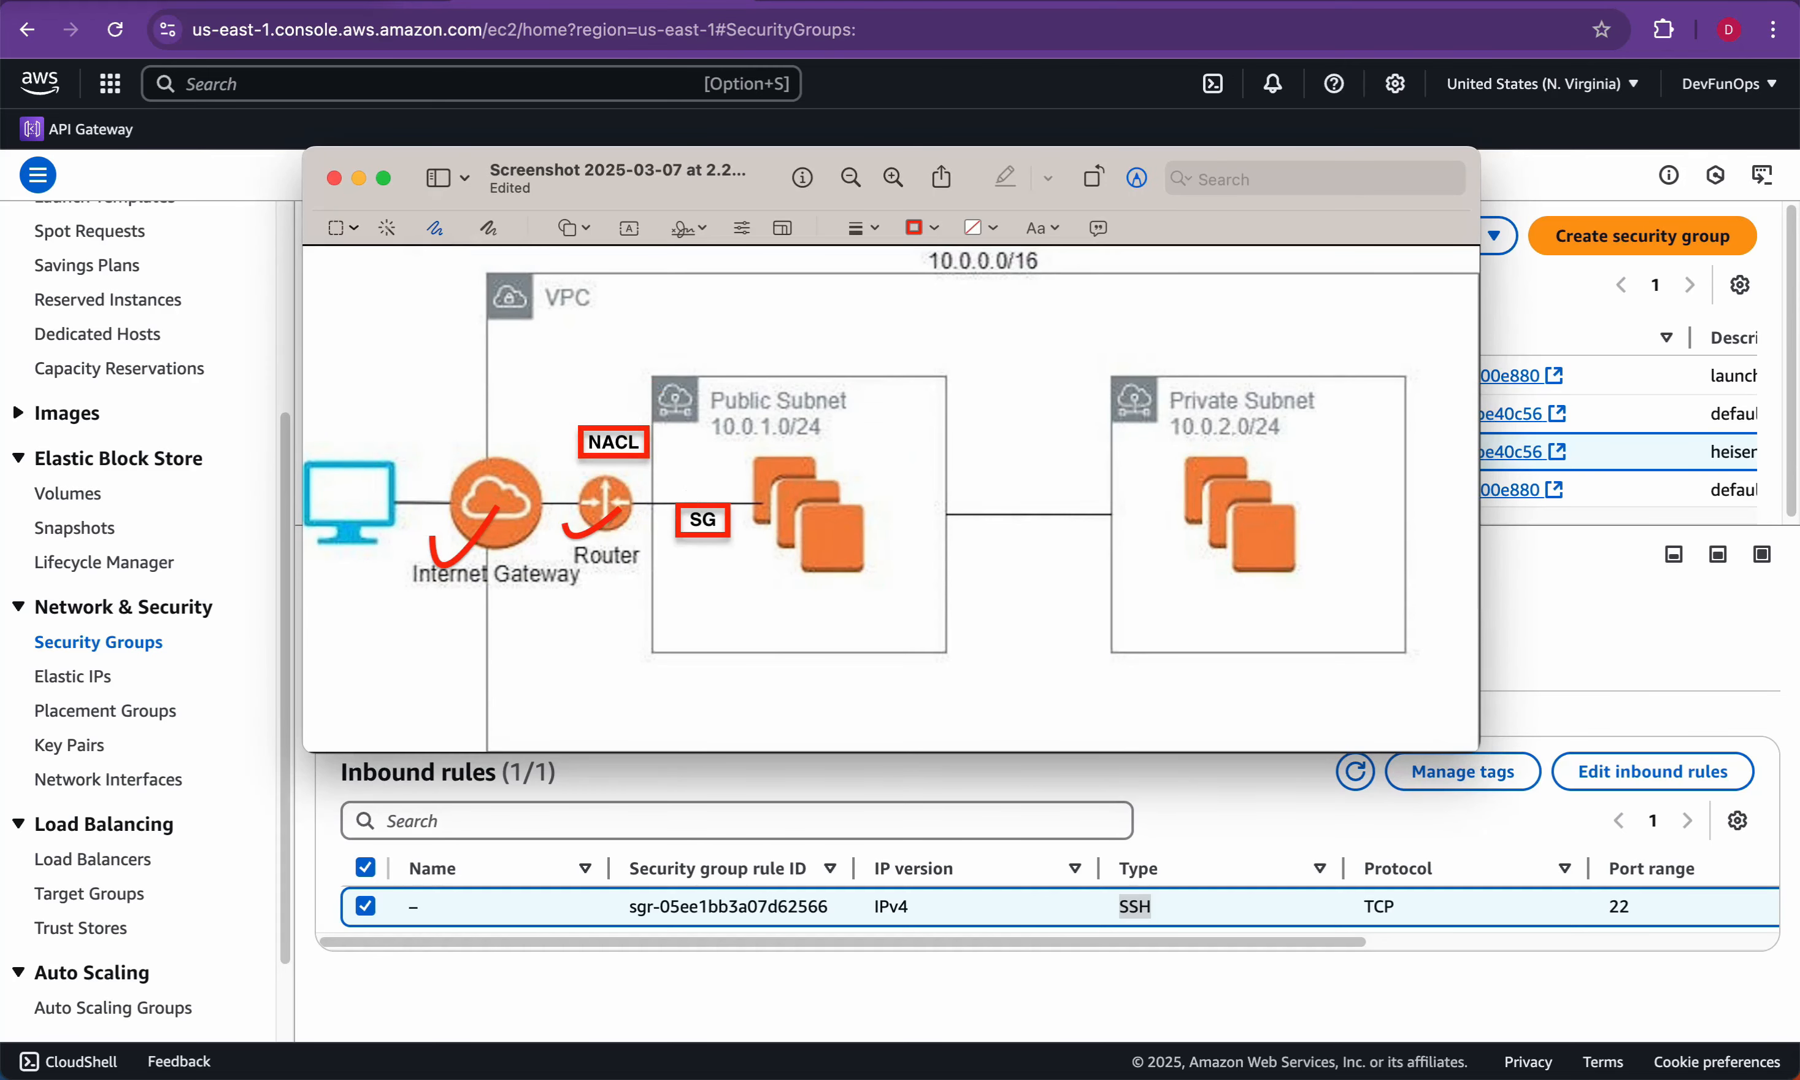
# Step: Draw a red curve from the NACL box to the public instances, and tick the SG box and the instances
pyautogui.moveTo(613, 415); pyautogui.dragTo(762, 460)
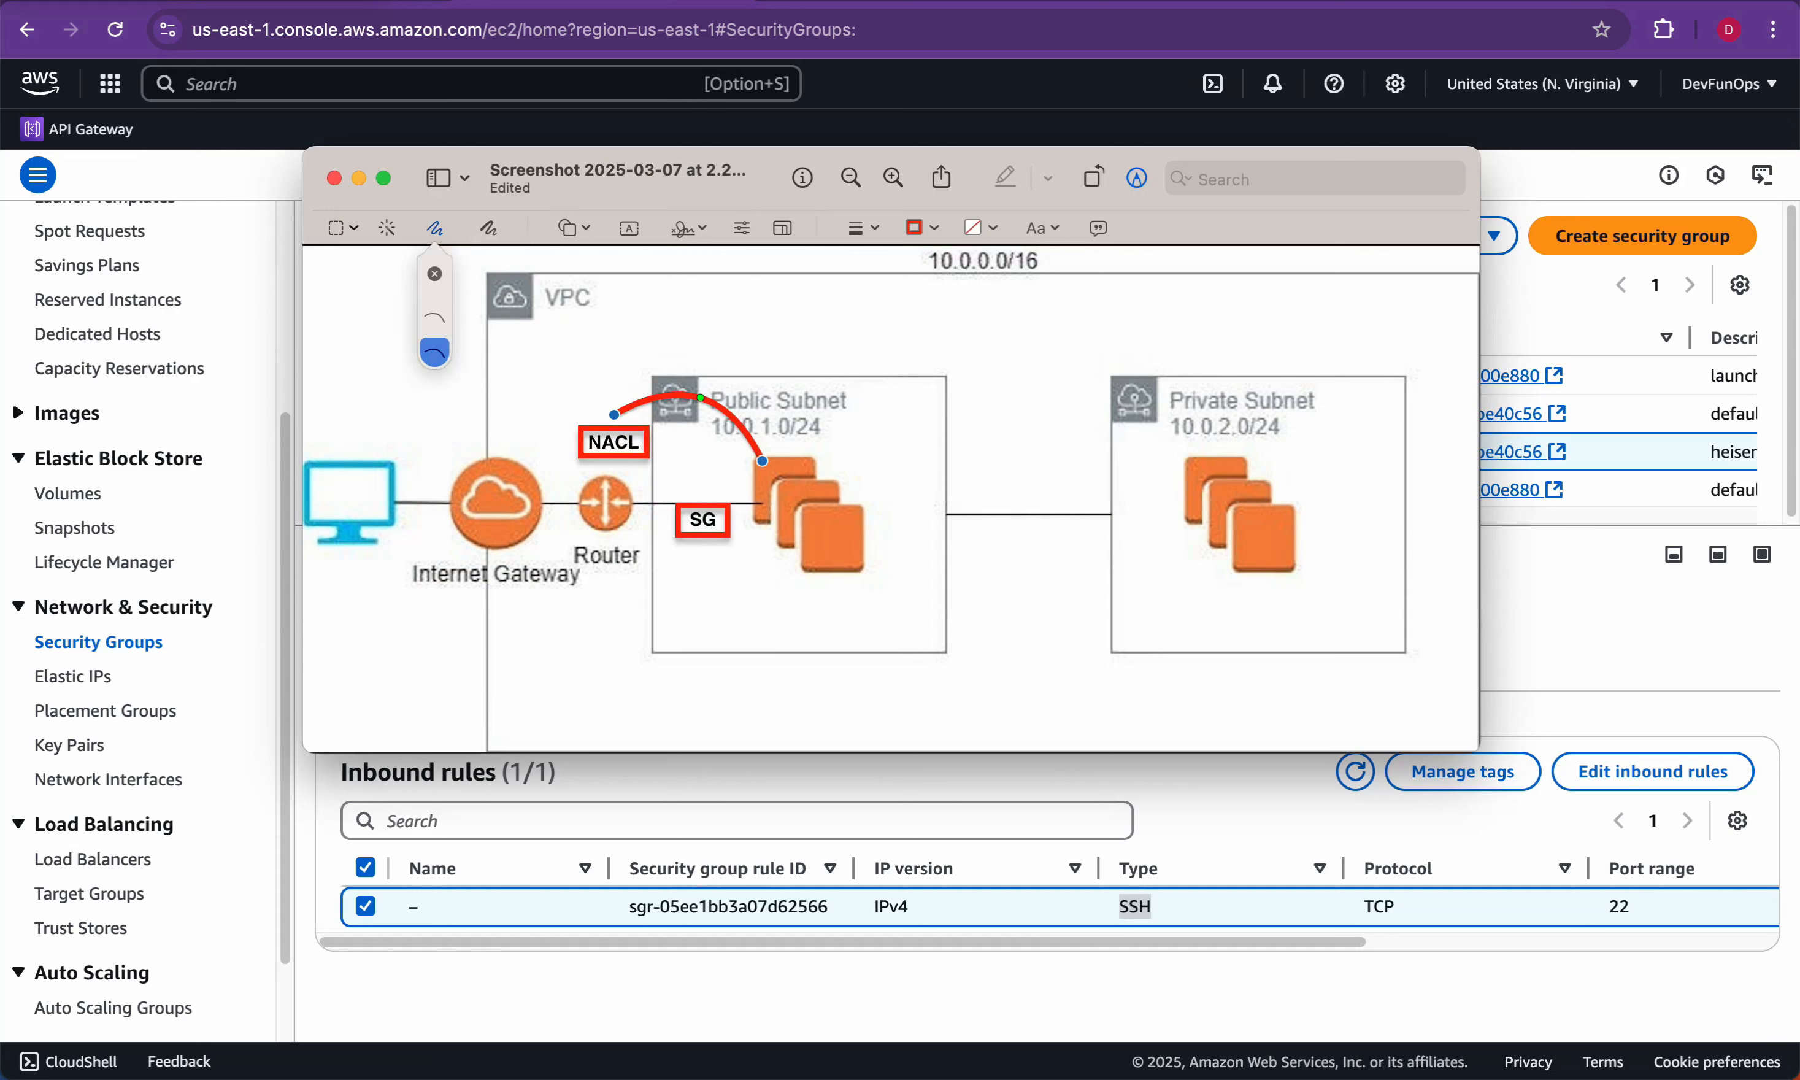
pyautogui.moveTo(699, 541)
pyautogui.mouseDown()
pyautogui.moveTo(706, 559)
pyautogui.moveTo(728, 533)
pyautogui.mouseUp()
pyautogui.moveTo(804, 582); pyautogui.dragTo(861, 562)
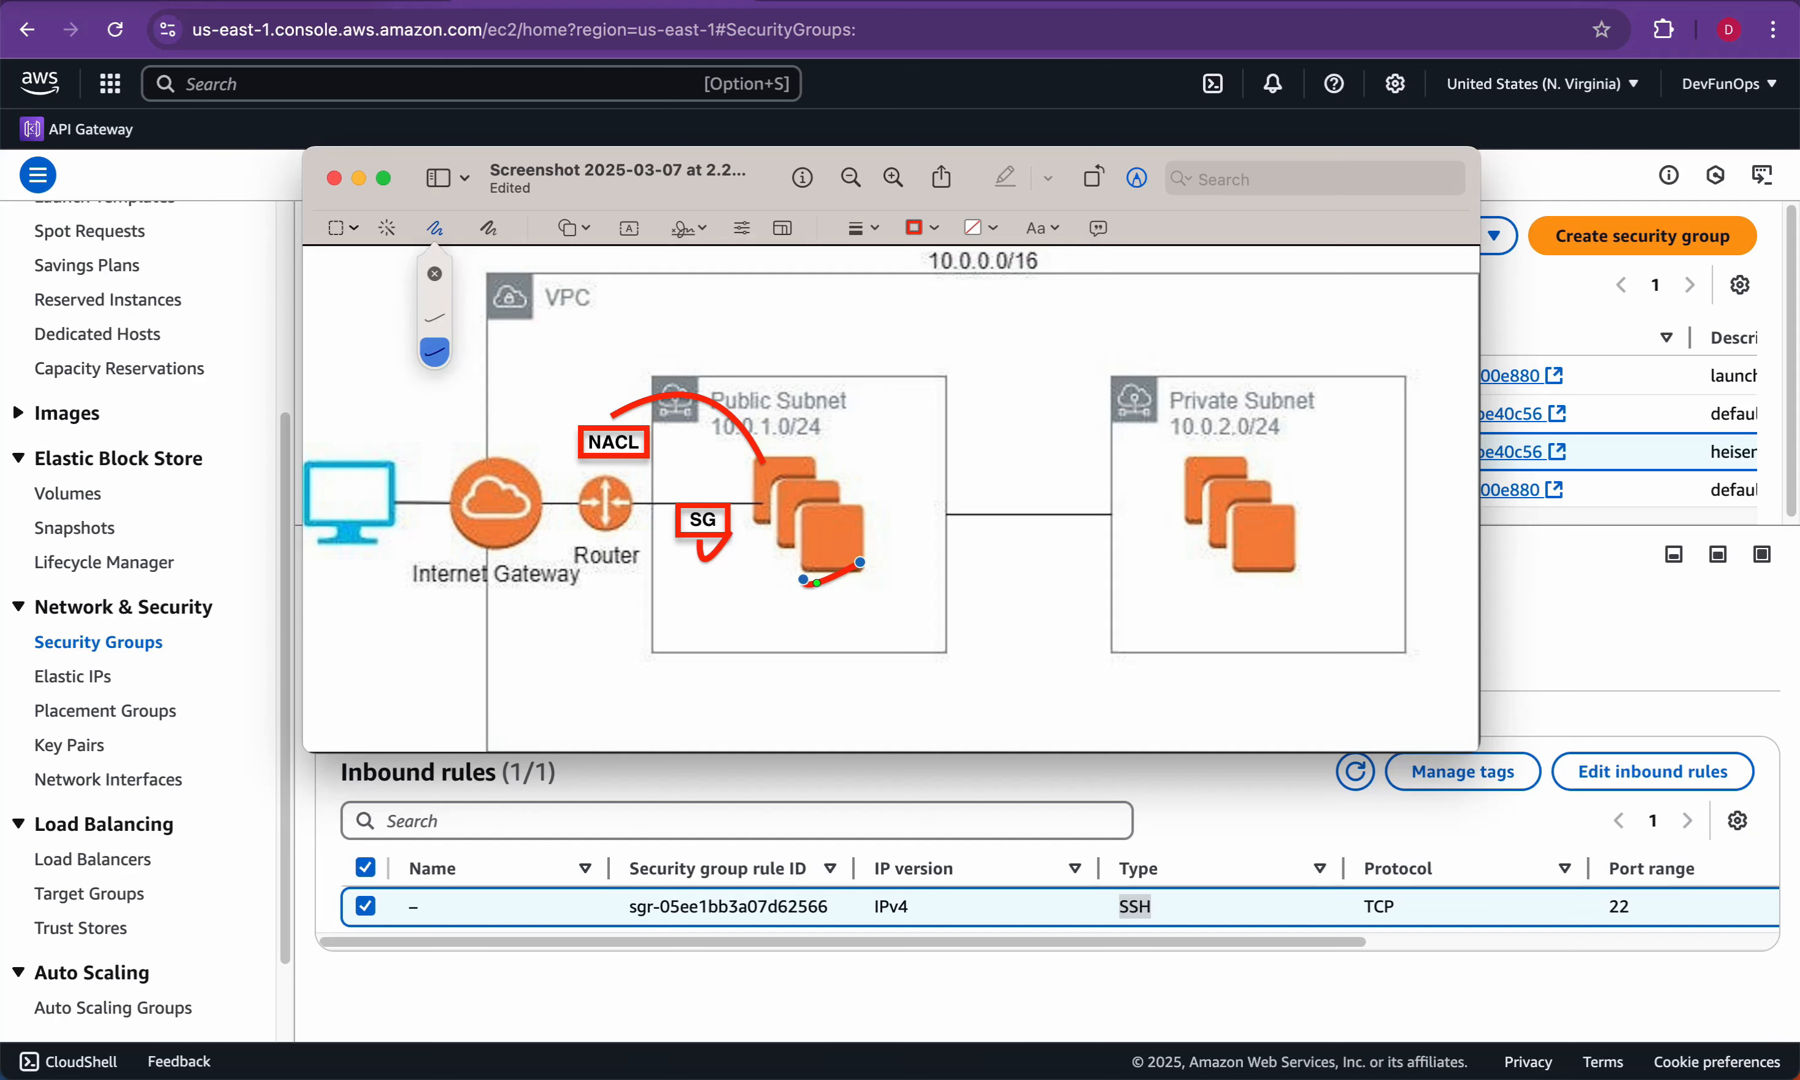
# Step: Switch to Chrome and add an inbound rule to heisentech-digital-sg allowing All traffic from 0.0.0.0/0, then save the rules
pyautogui.press('super+Tab')
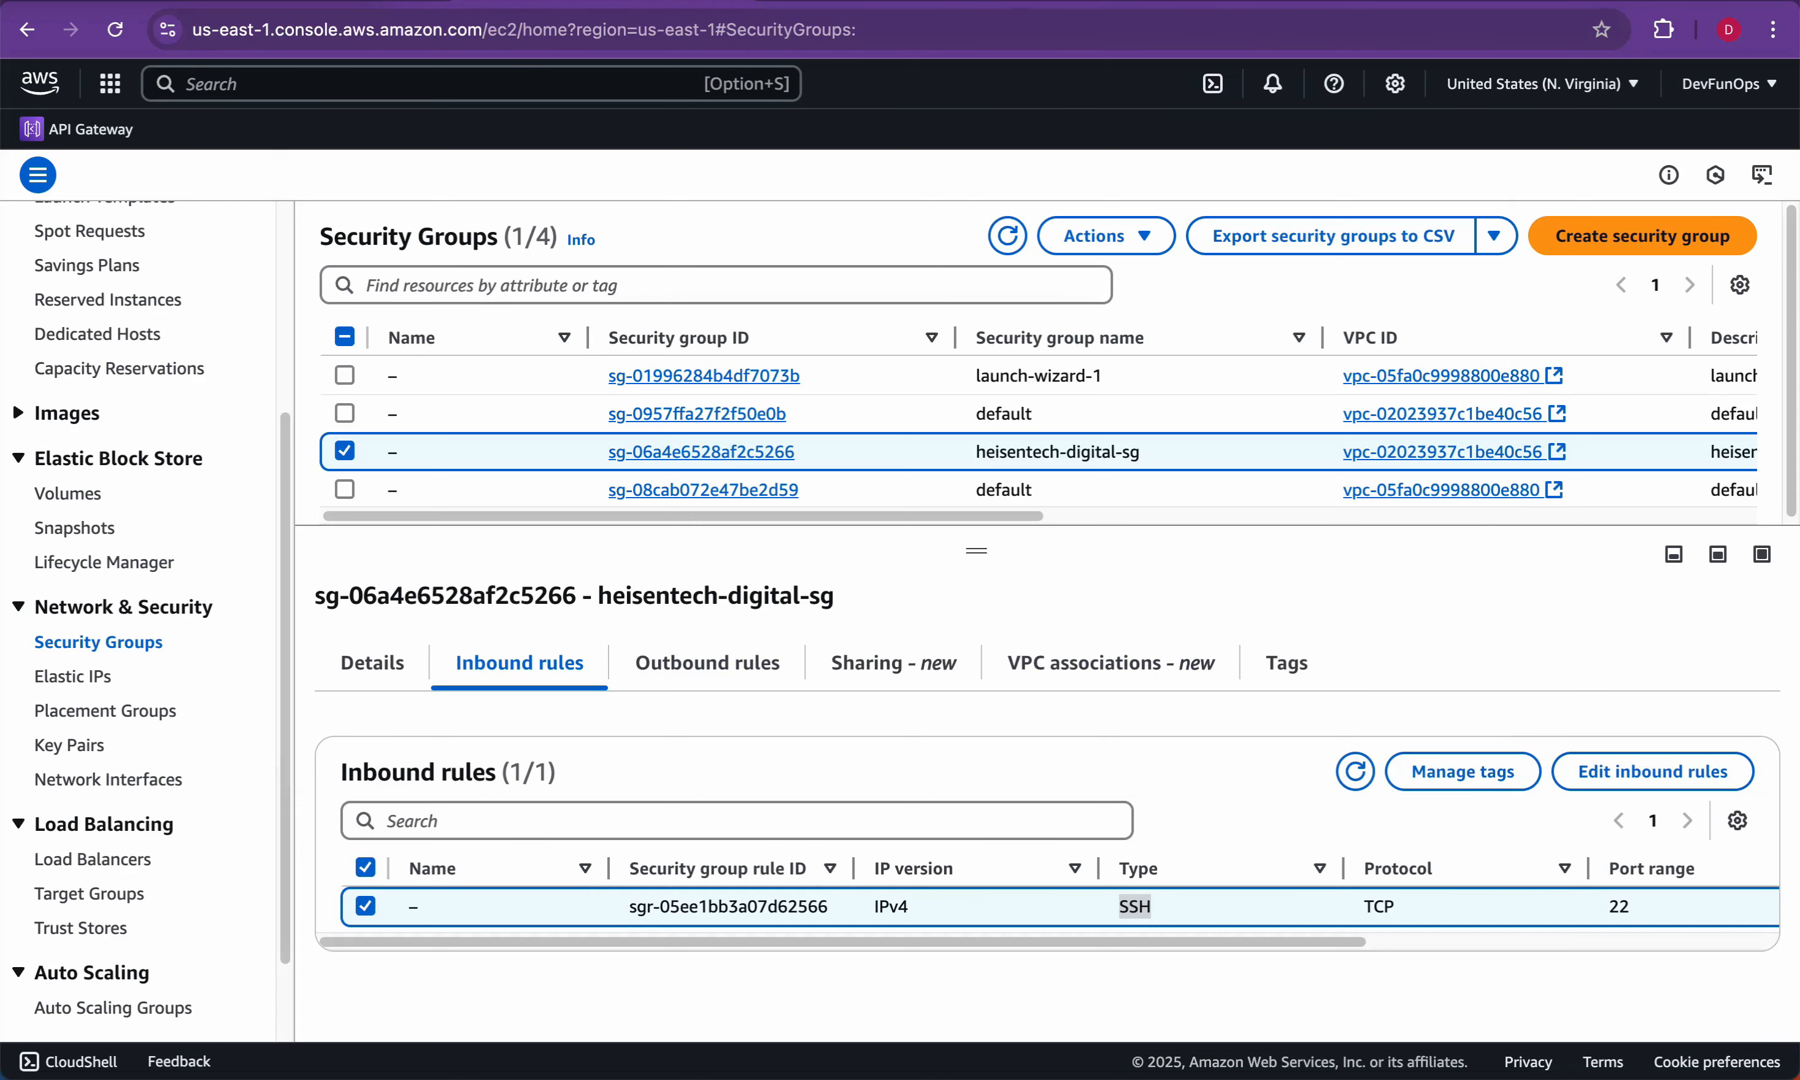
pyautogui.click(1653, 771)
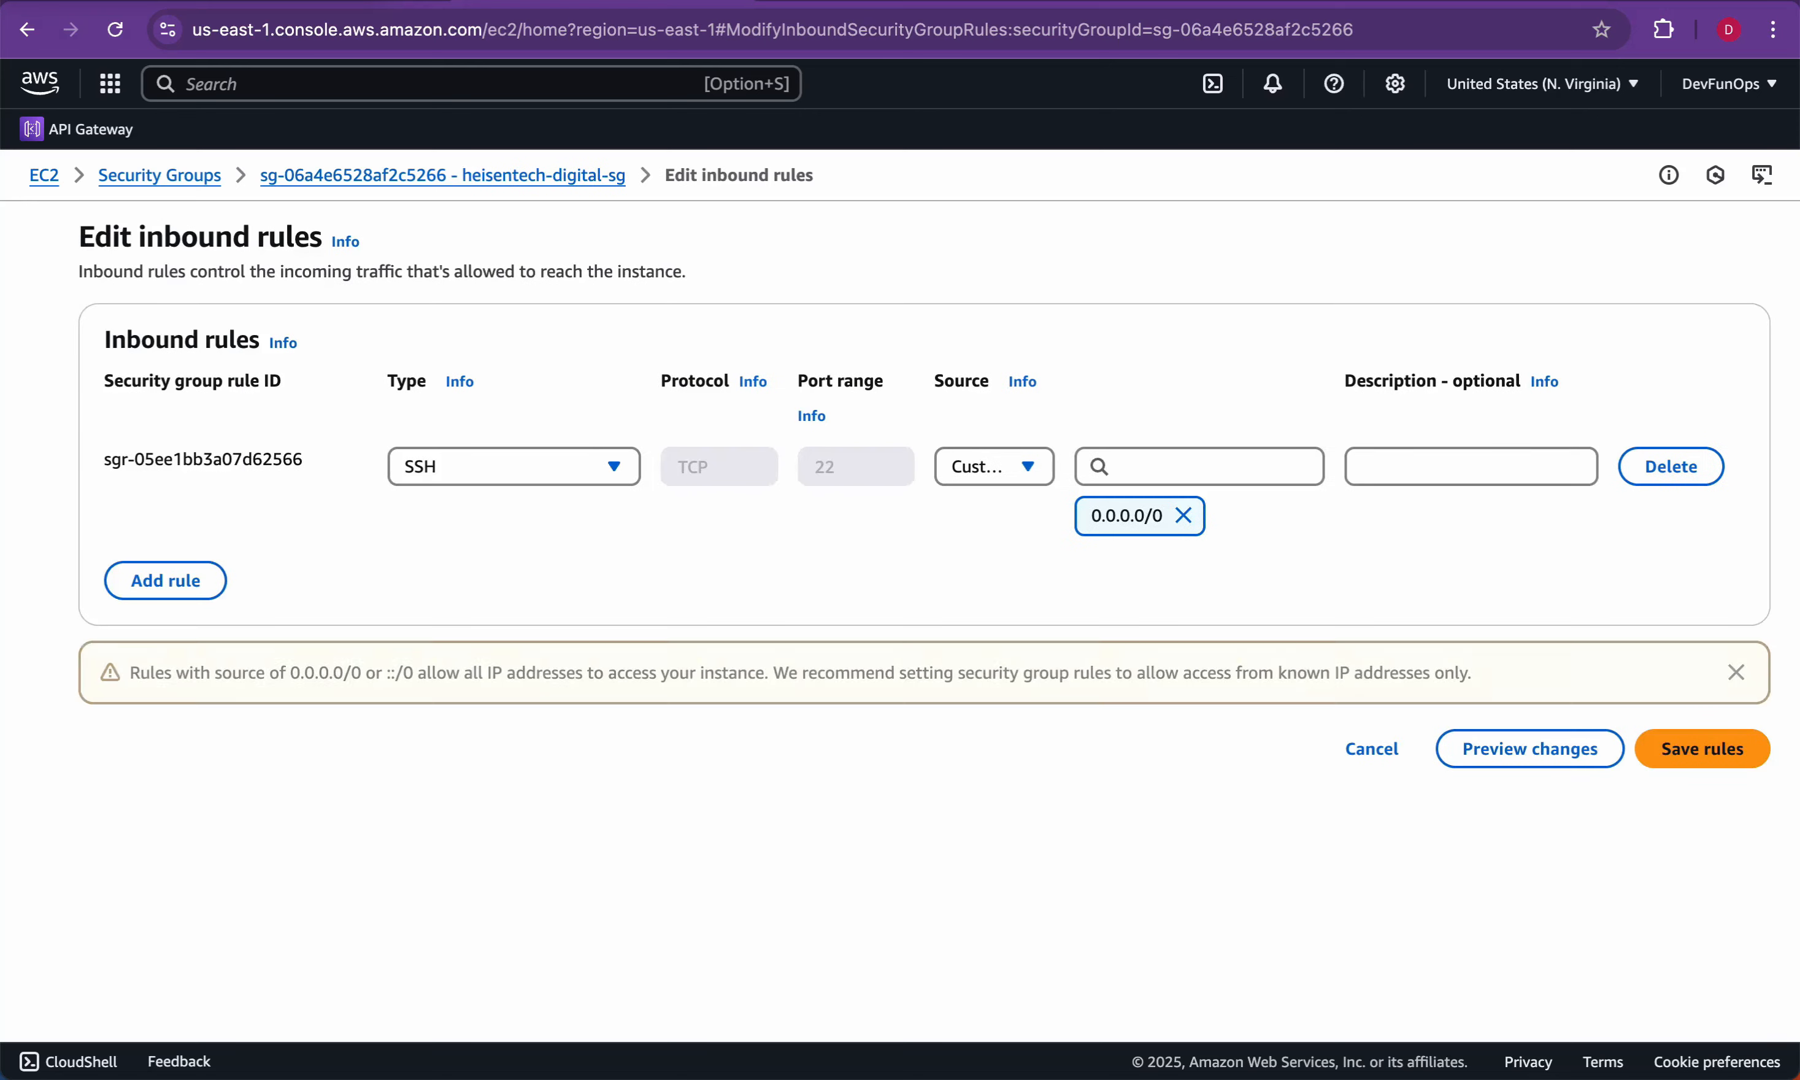
pyautogui.click(165, 580)
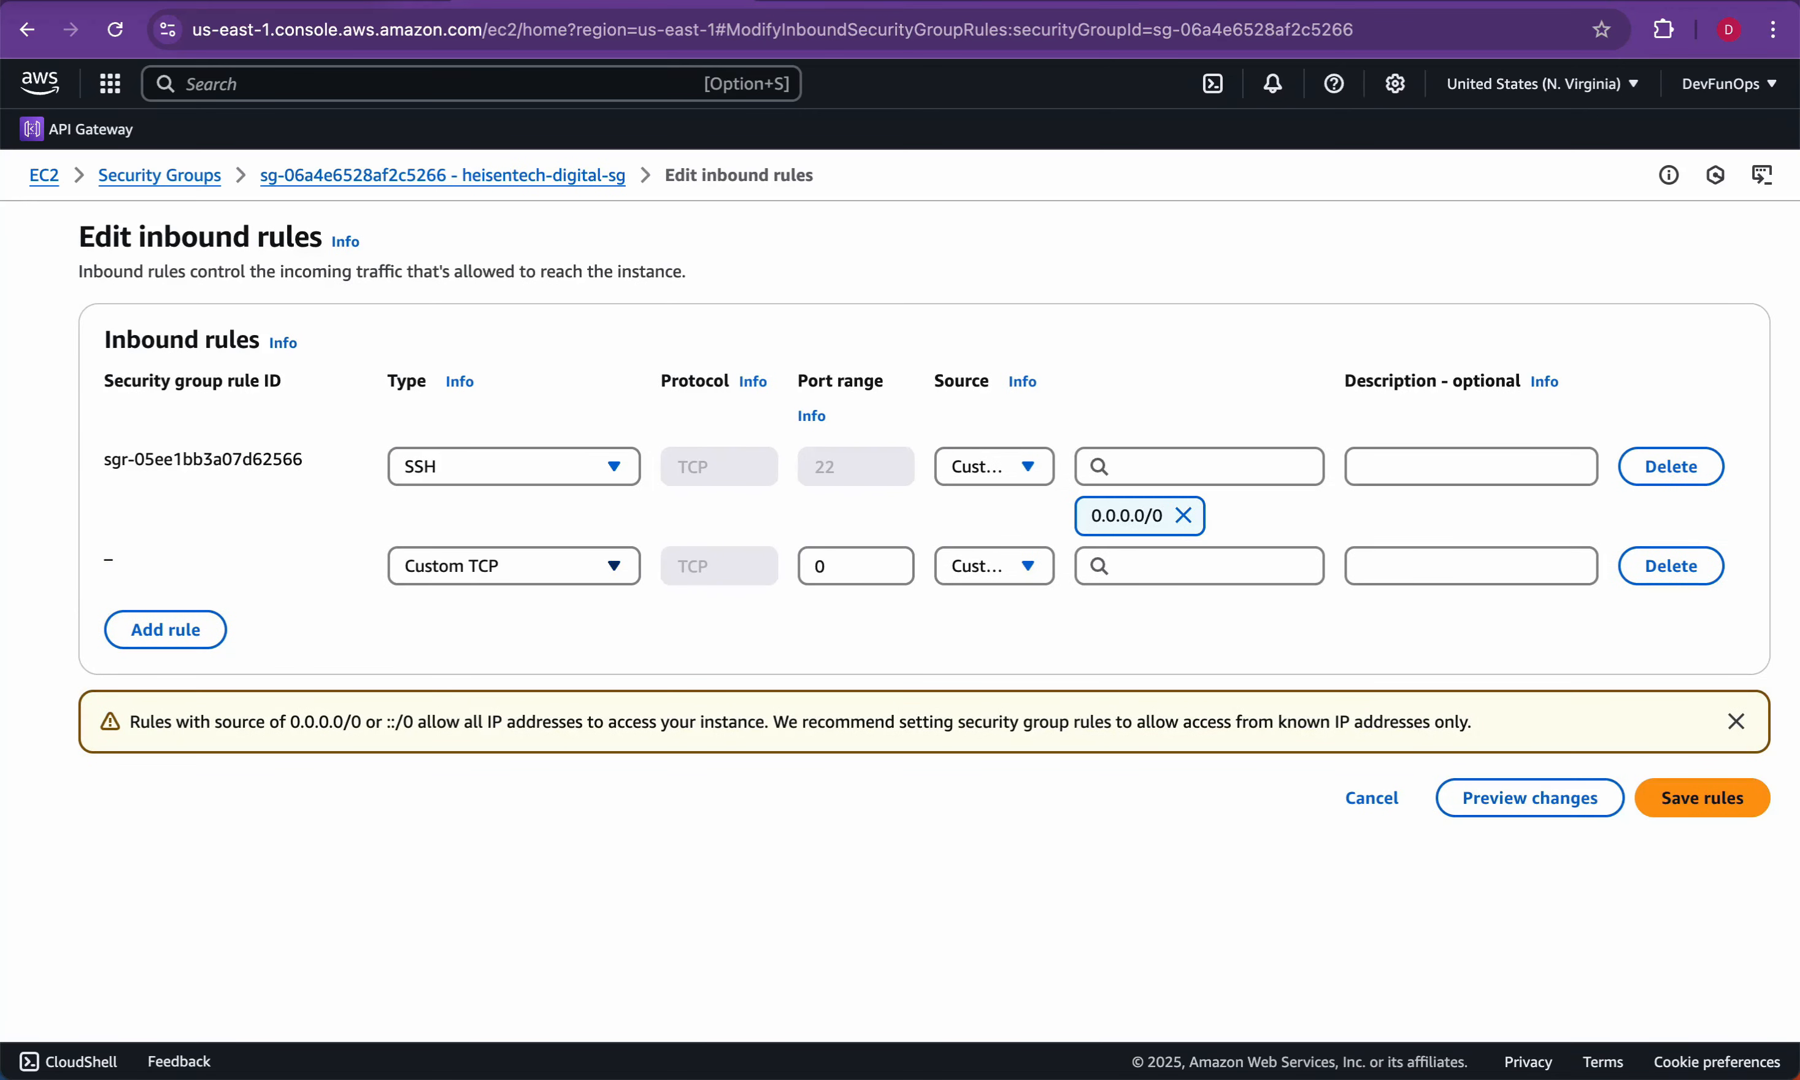
pyautogui.click(514, 566)
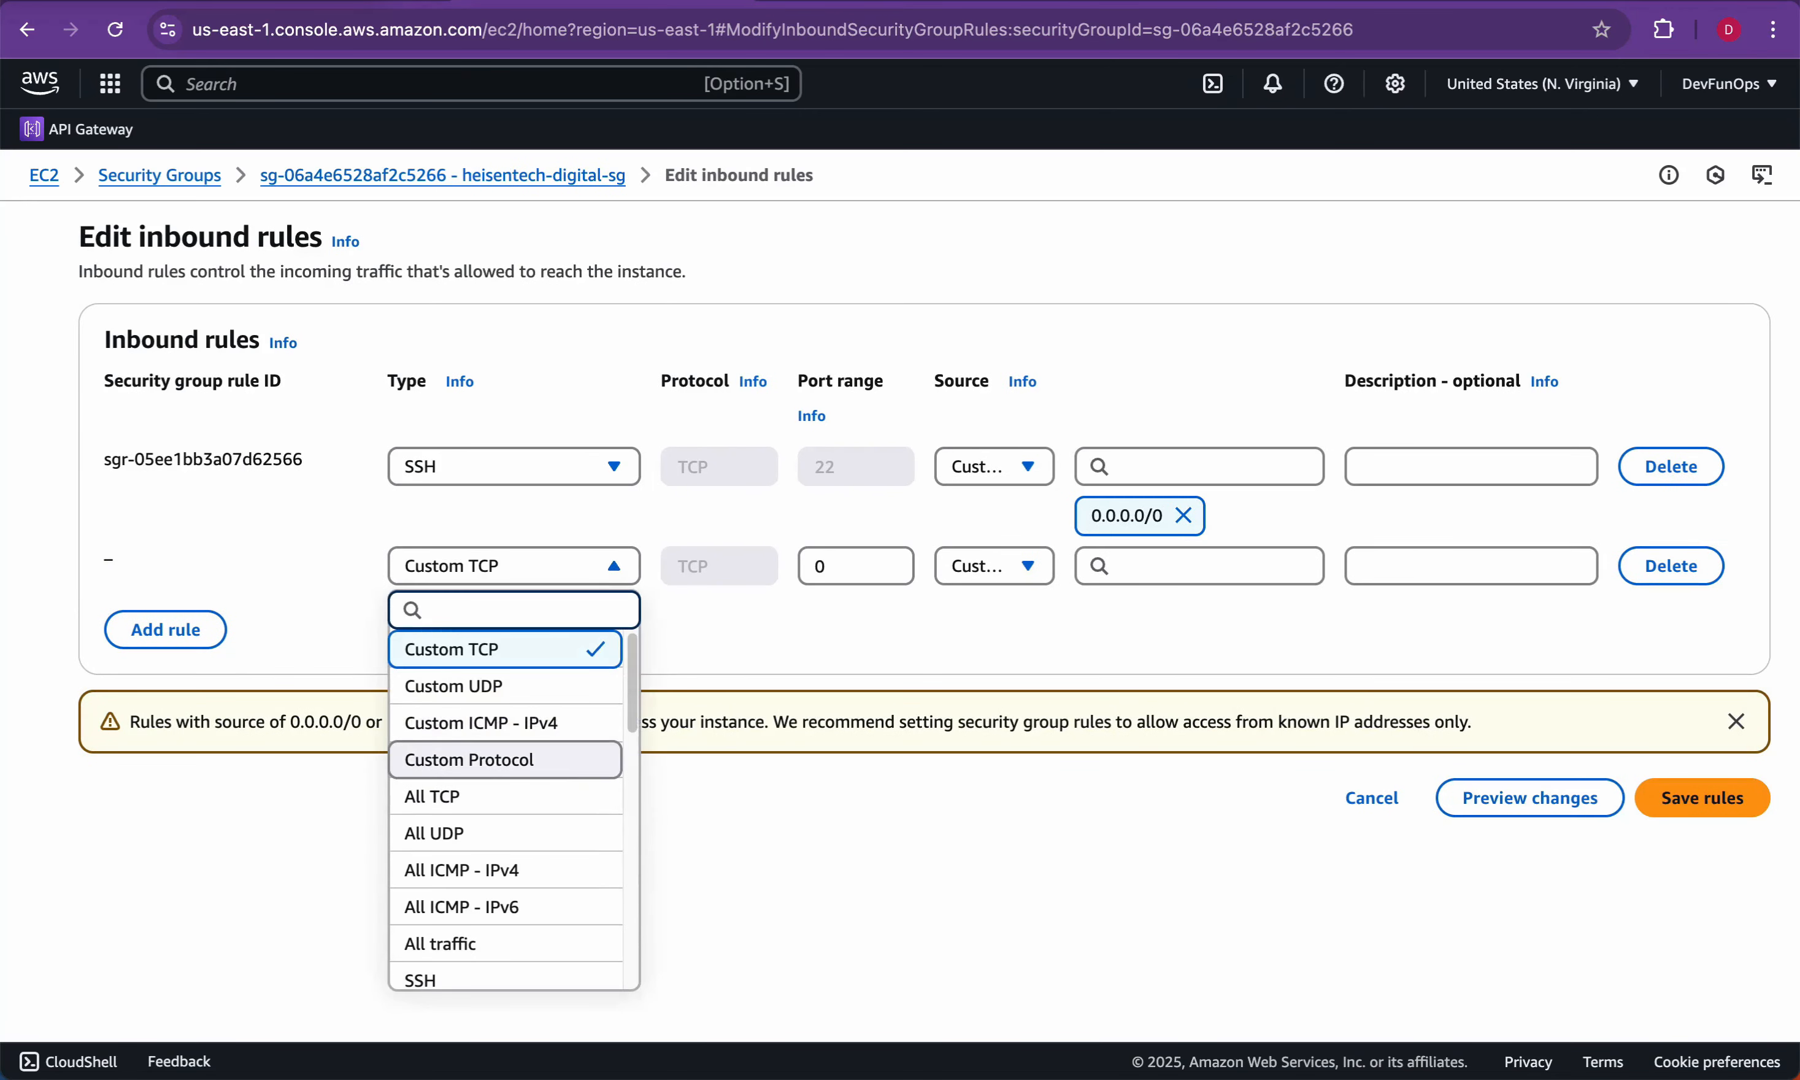
pyautogui.scroll(-2, 512, 804)
pyautogui.scroll(-3, 453, 735)
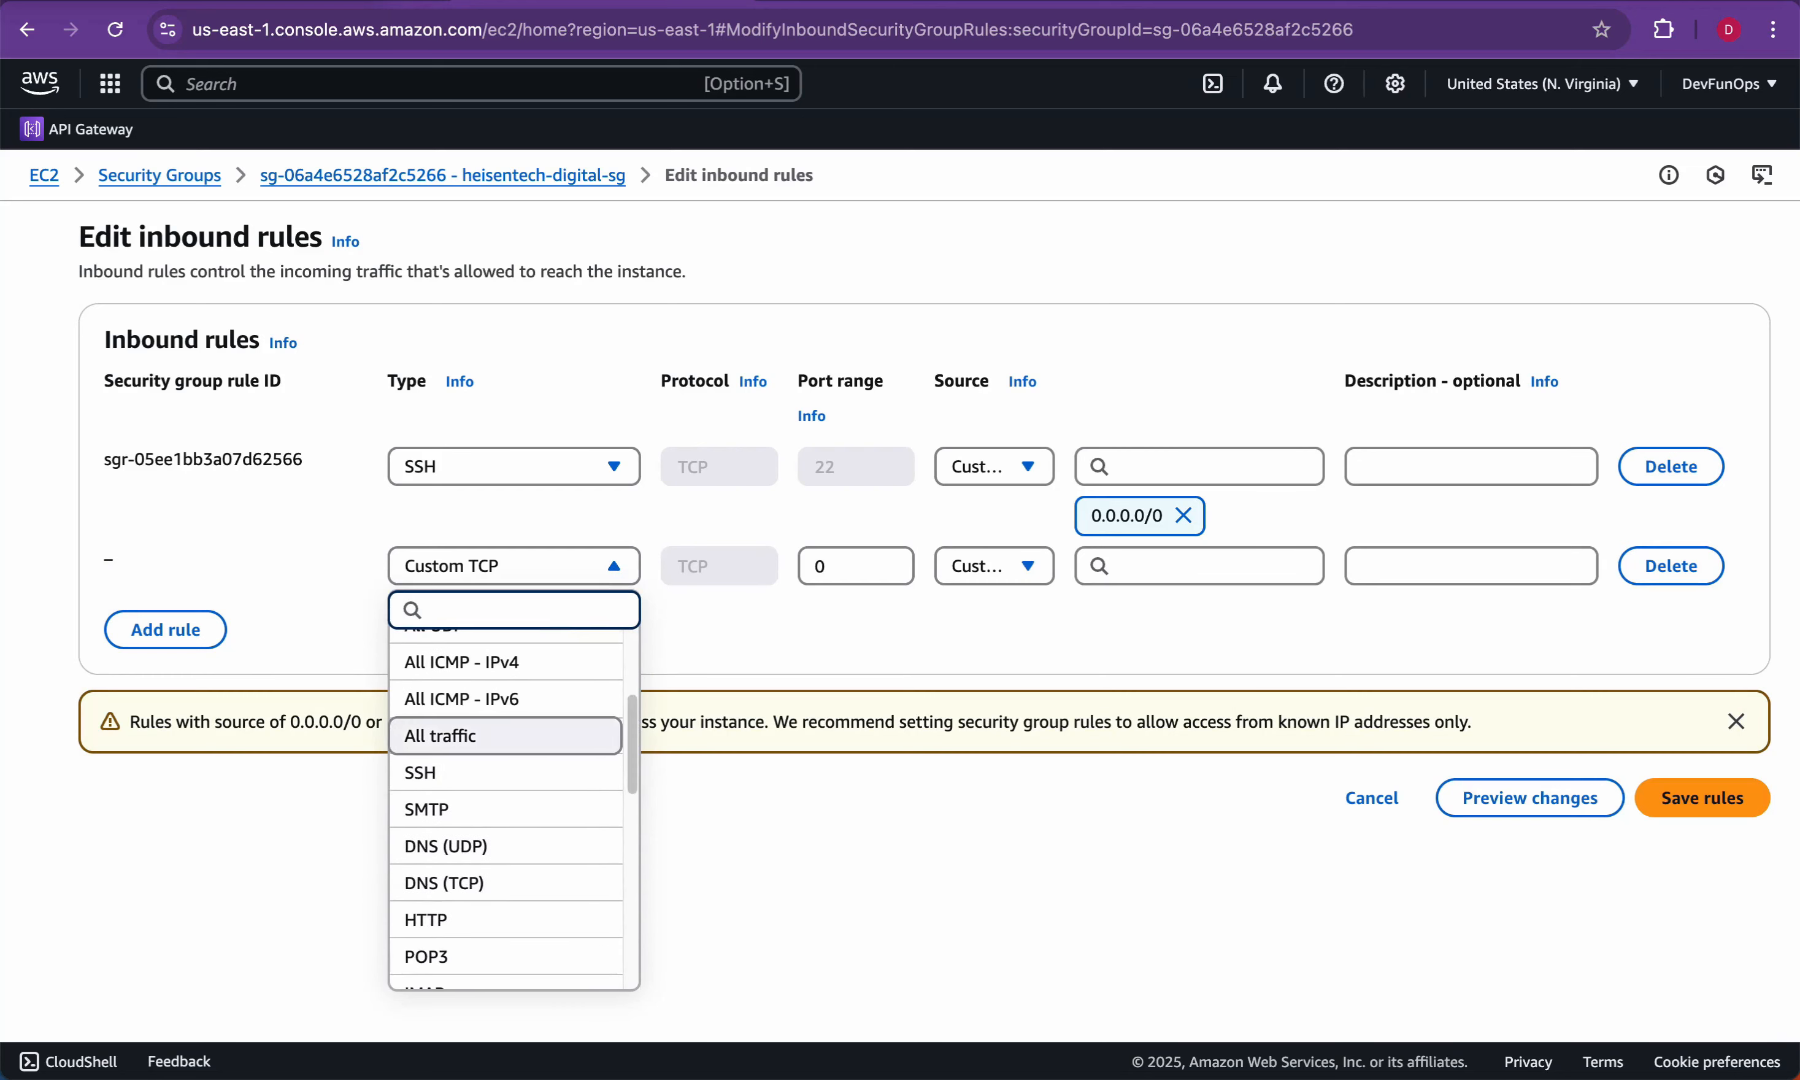
pyautogui.click(442, 735)
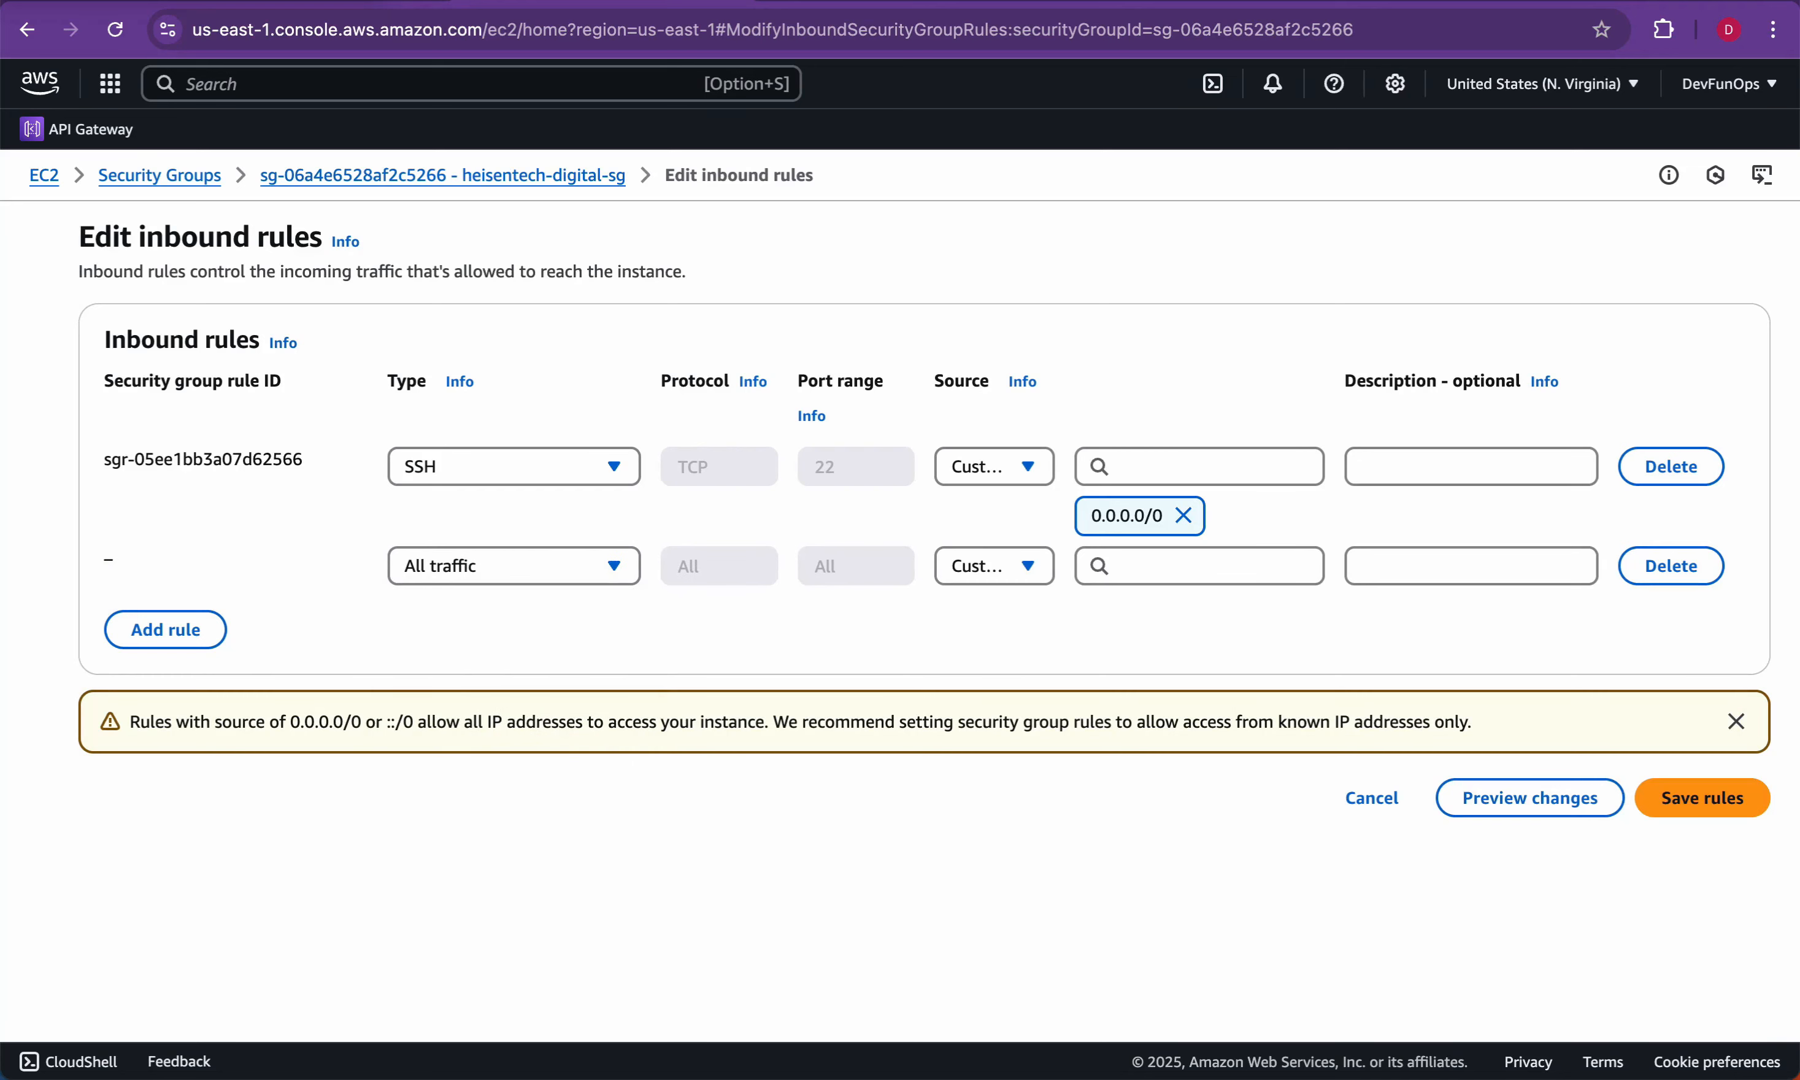
pyautogui.click(1199, 566)
pyautogui.click(1150, 654)
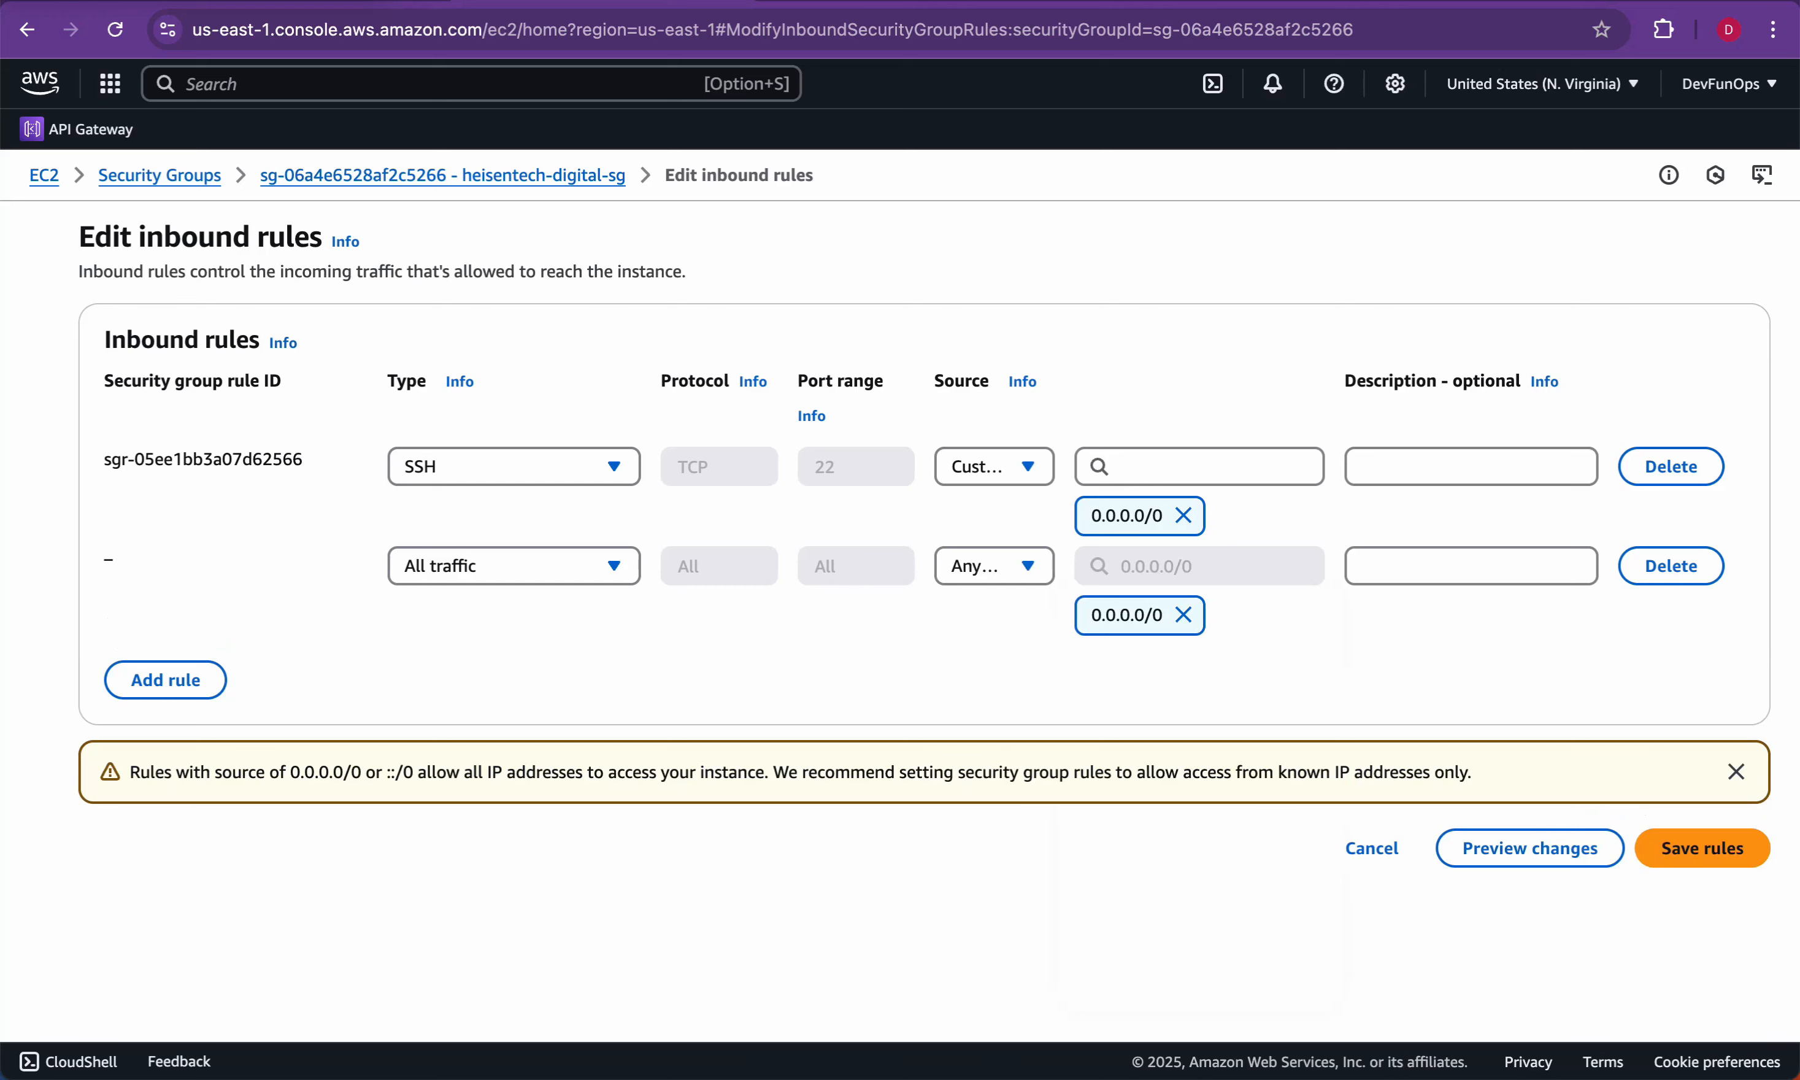
pyautogui.click(1702, 847)
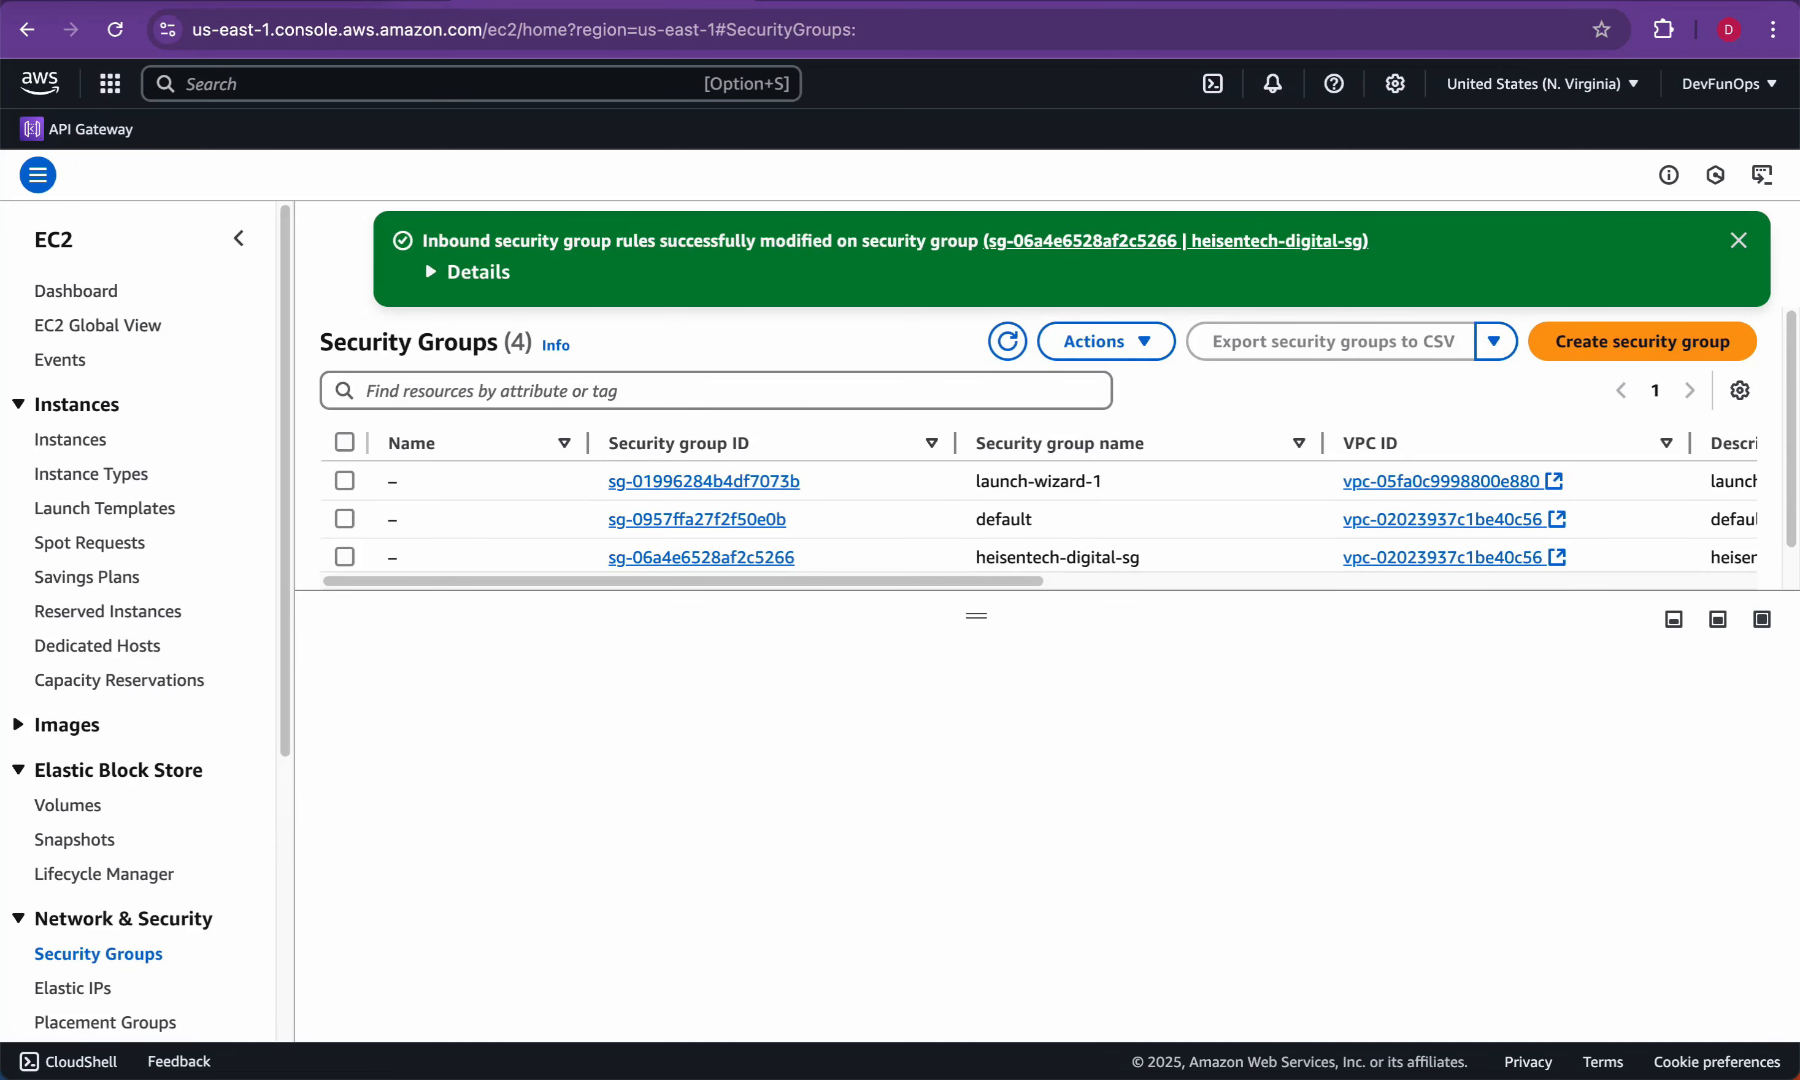
# Step: Reload the instance's web page at 44.204.179.41 to check access to the site
pyautogui.hotkey('ctrl', 'Tab')
pyautogui.hotkey('ctrl', 'Tab')
pyautogui.press('super+r')
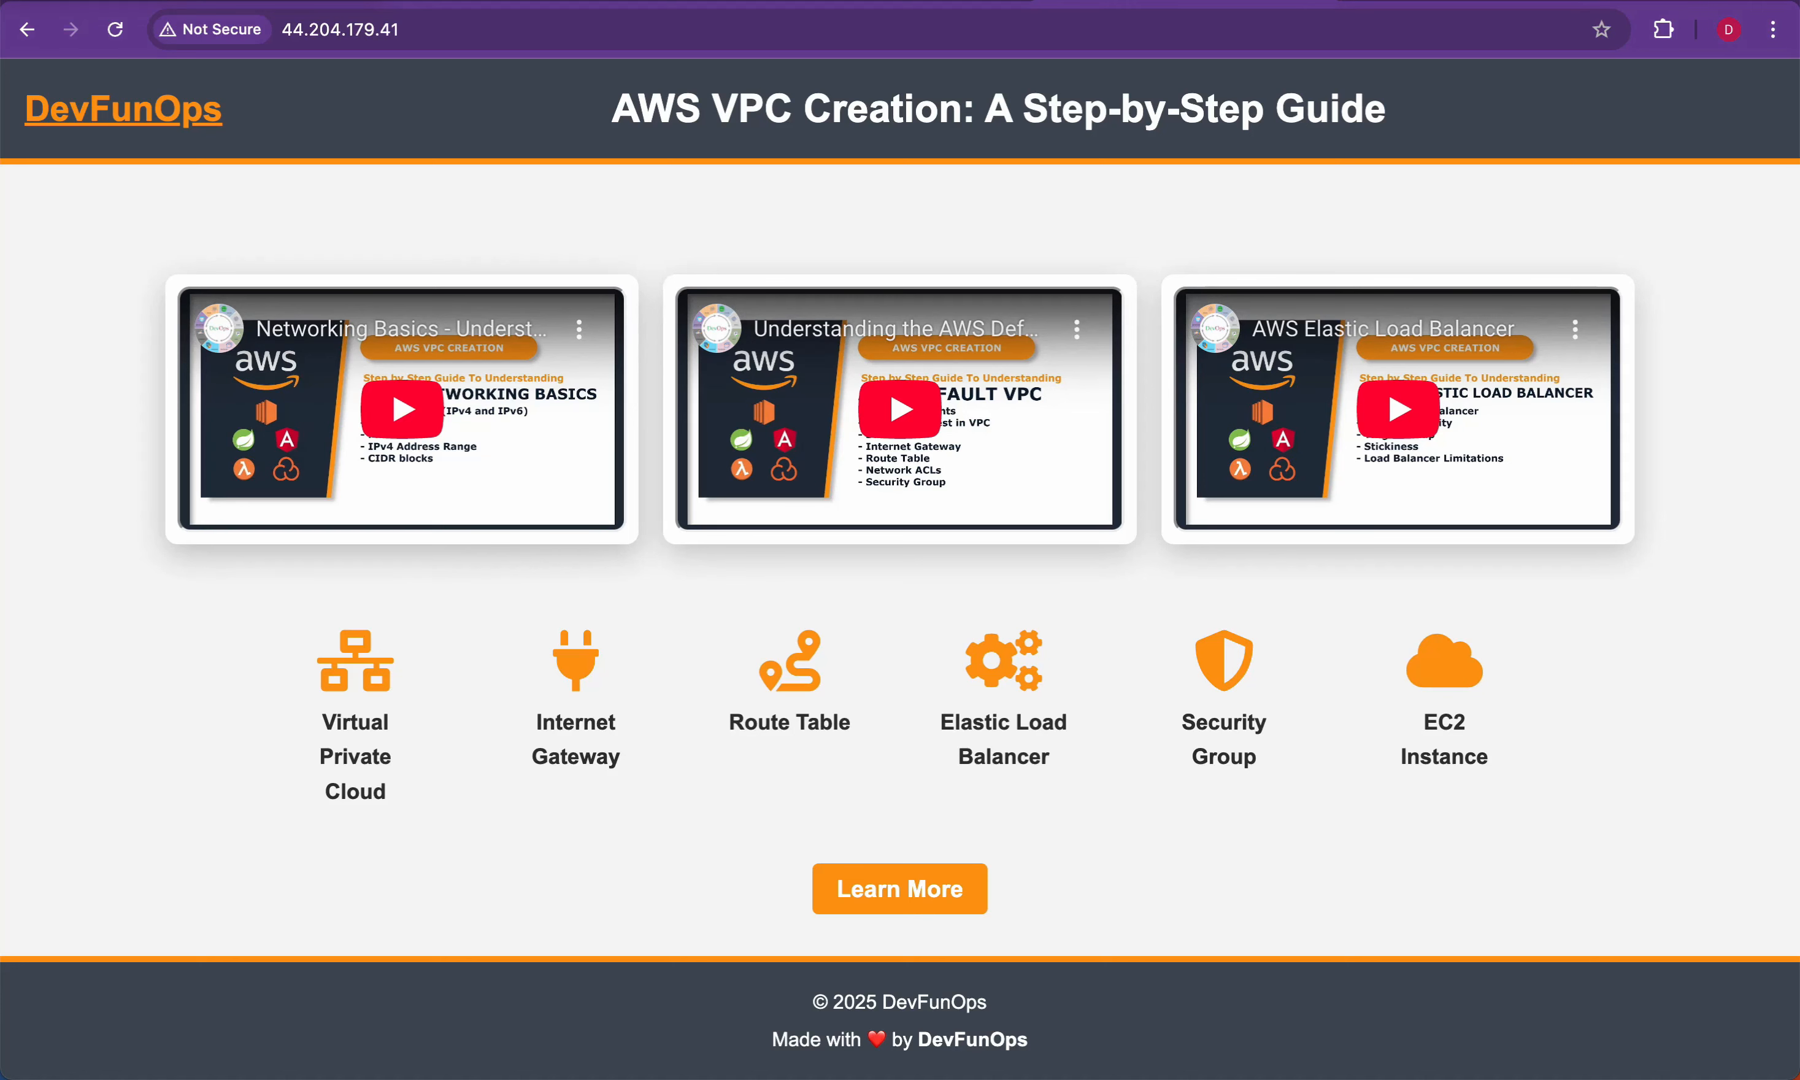
# Step: Switch to Preview and undo the red curve and tick marks on the network diagram
pyautogui.press('super+Tab')
pyautogui.press('super+z')
pyautogui.press('super+z')
pyautogui.press('super+z')
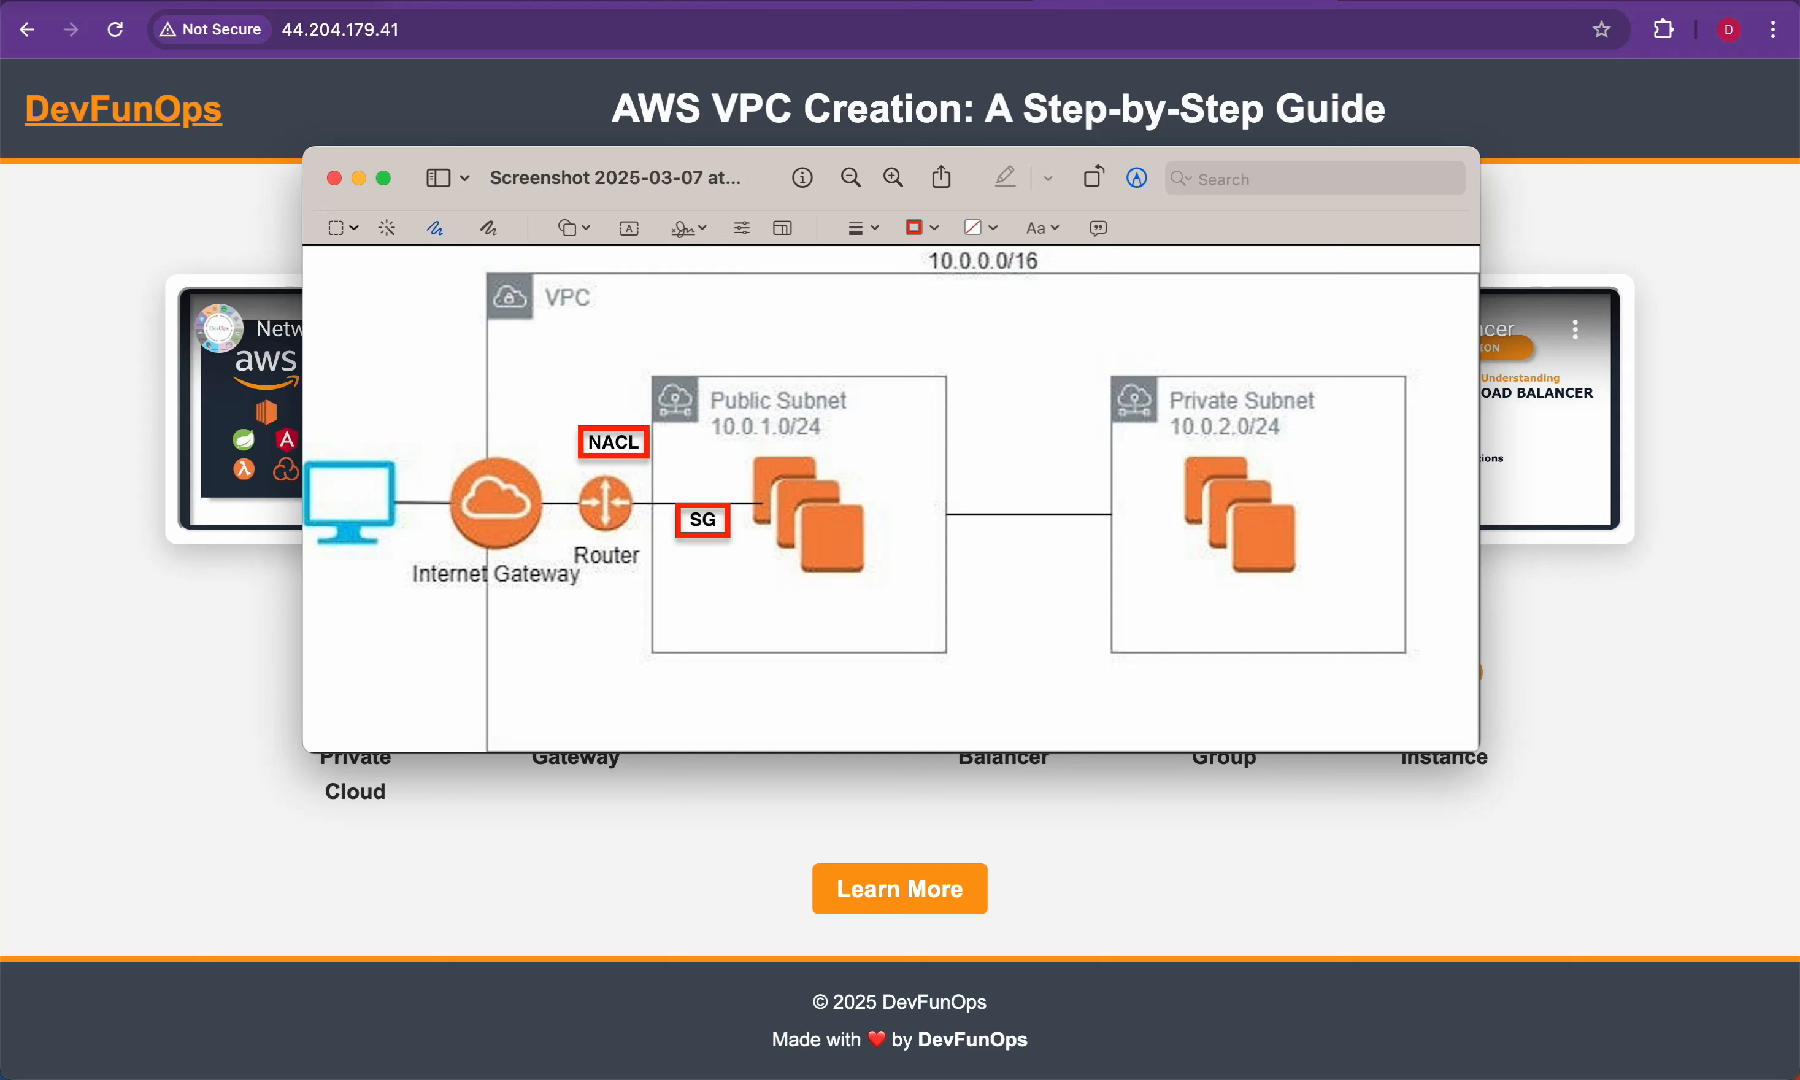
# Step: Draw a red arrow to the Internet Gateway and tick the Router, NACL box, SG box and public instances
pyautogui.moveTo(459, 464); pyautogui.dragTo(534, 403)
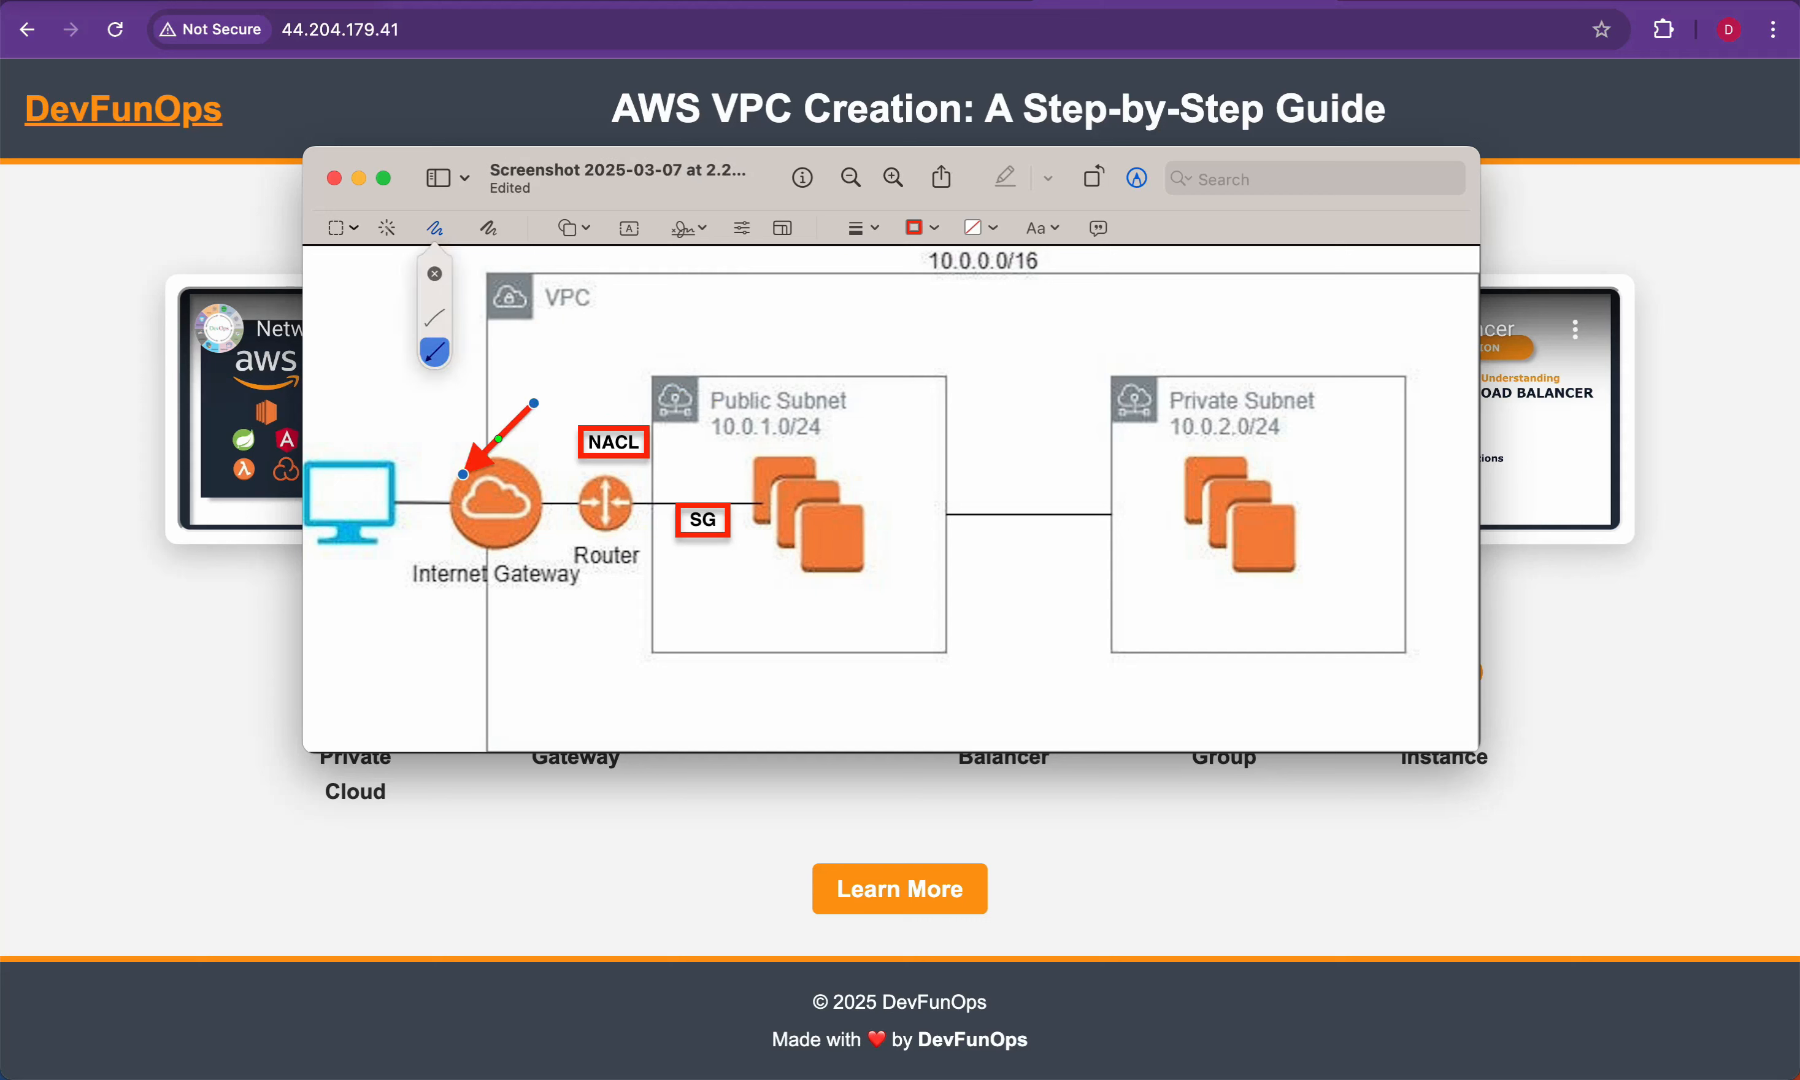
pyautogui.moveTo(581, 529); pyautogui.dragTo(631, 497)
pyautogui.moveTo(621, 422); pyautogui.dragTo(661, 398)
pyautogui.moveTo(698, 491); pyautogui.dragTo(725, 484)
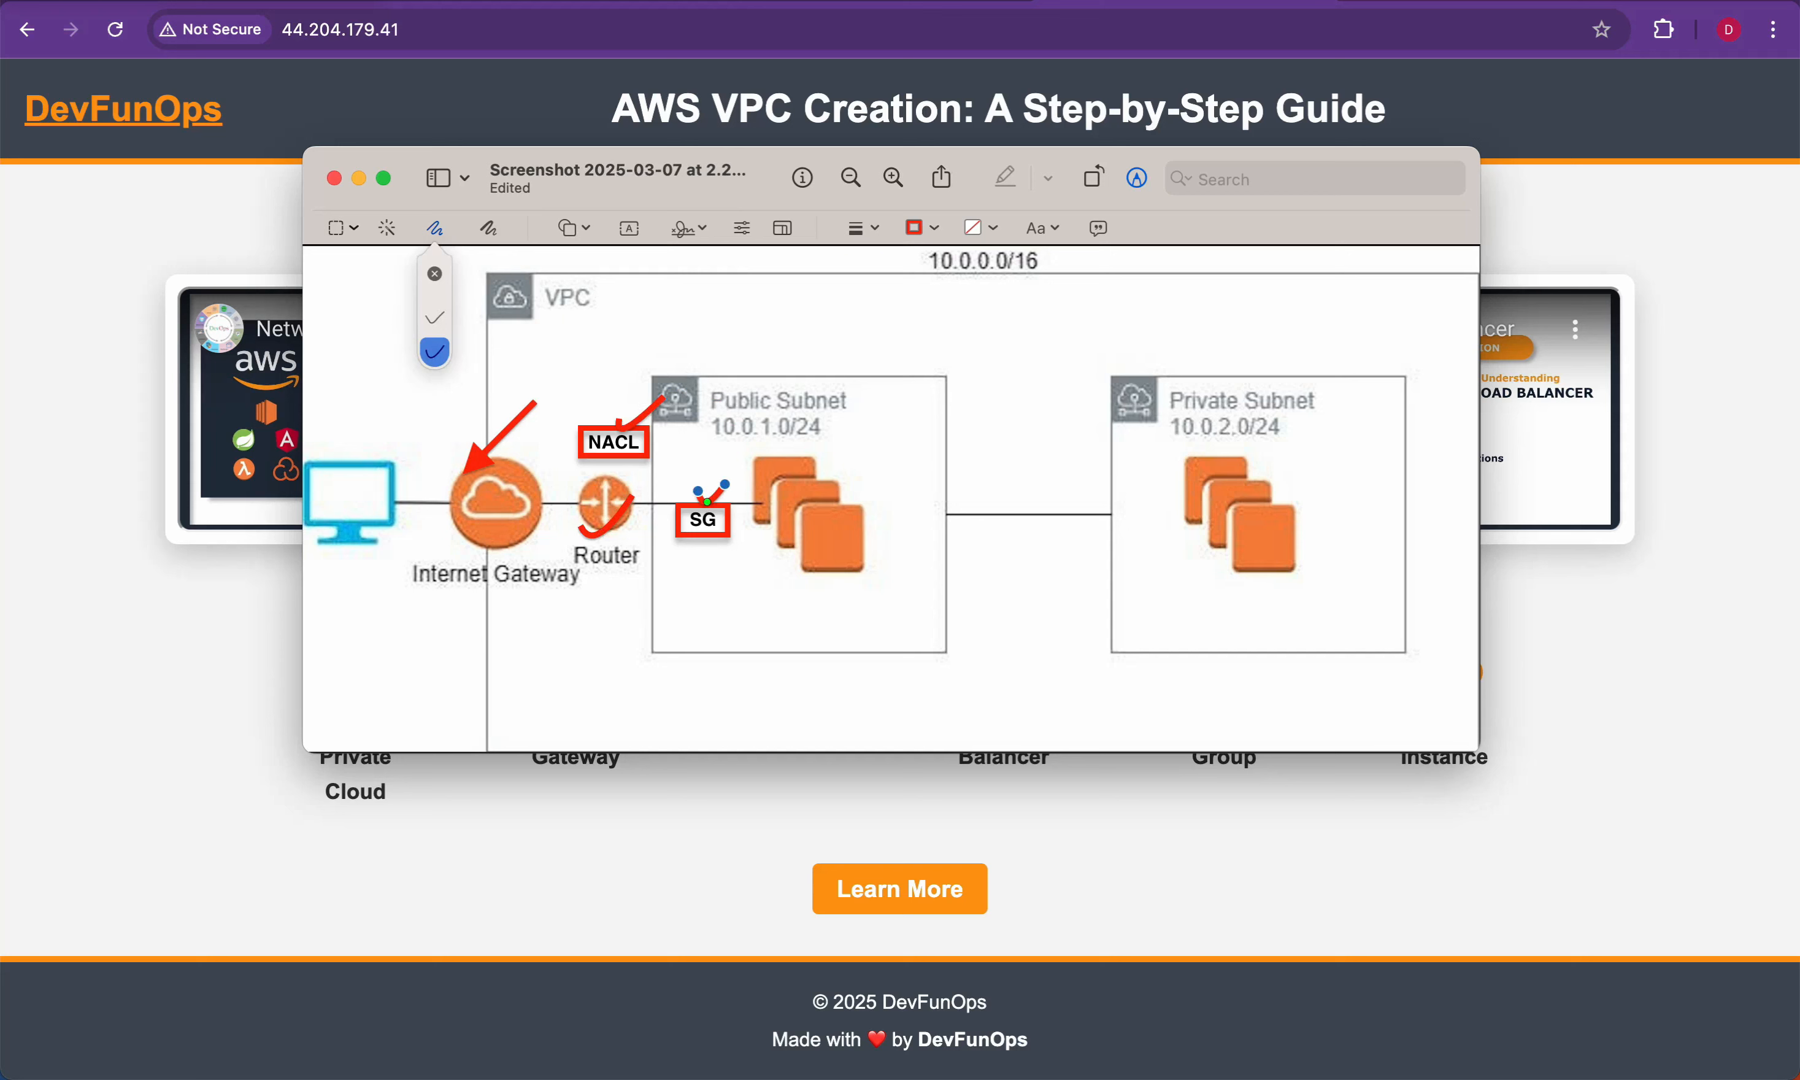
pyautogui.moveTo(838, 532)
pyautogui.mouseDown()
pyautogui.moveTo(873, 535)
pyautogui.moveTo(934, 471)
pyautogui.mouseUp()
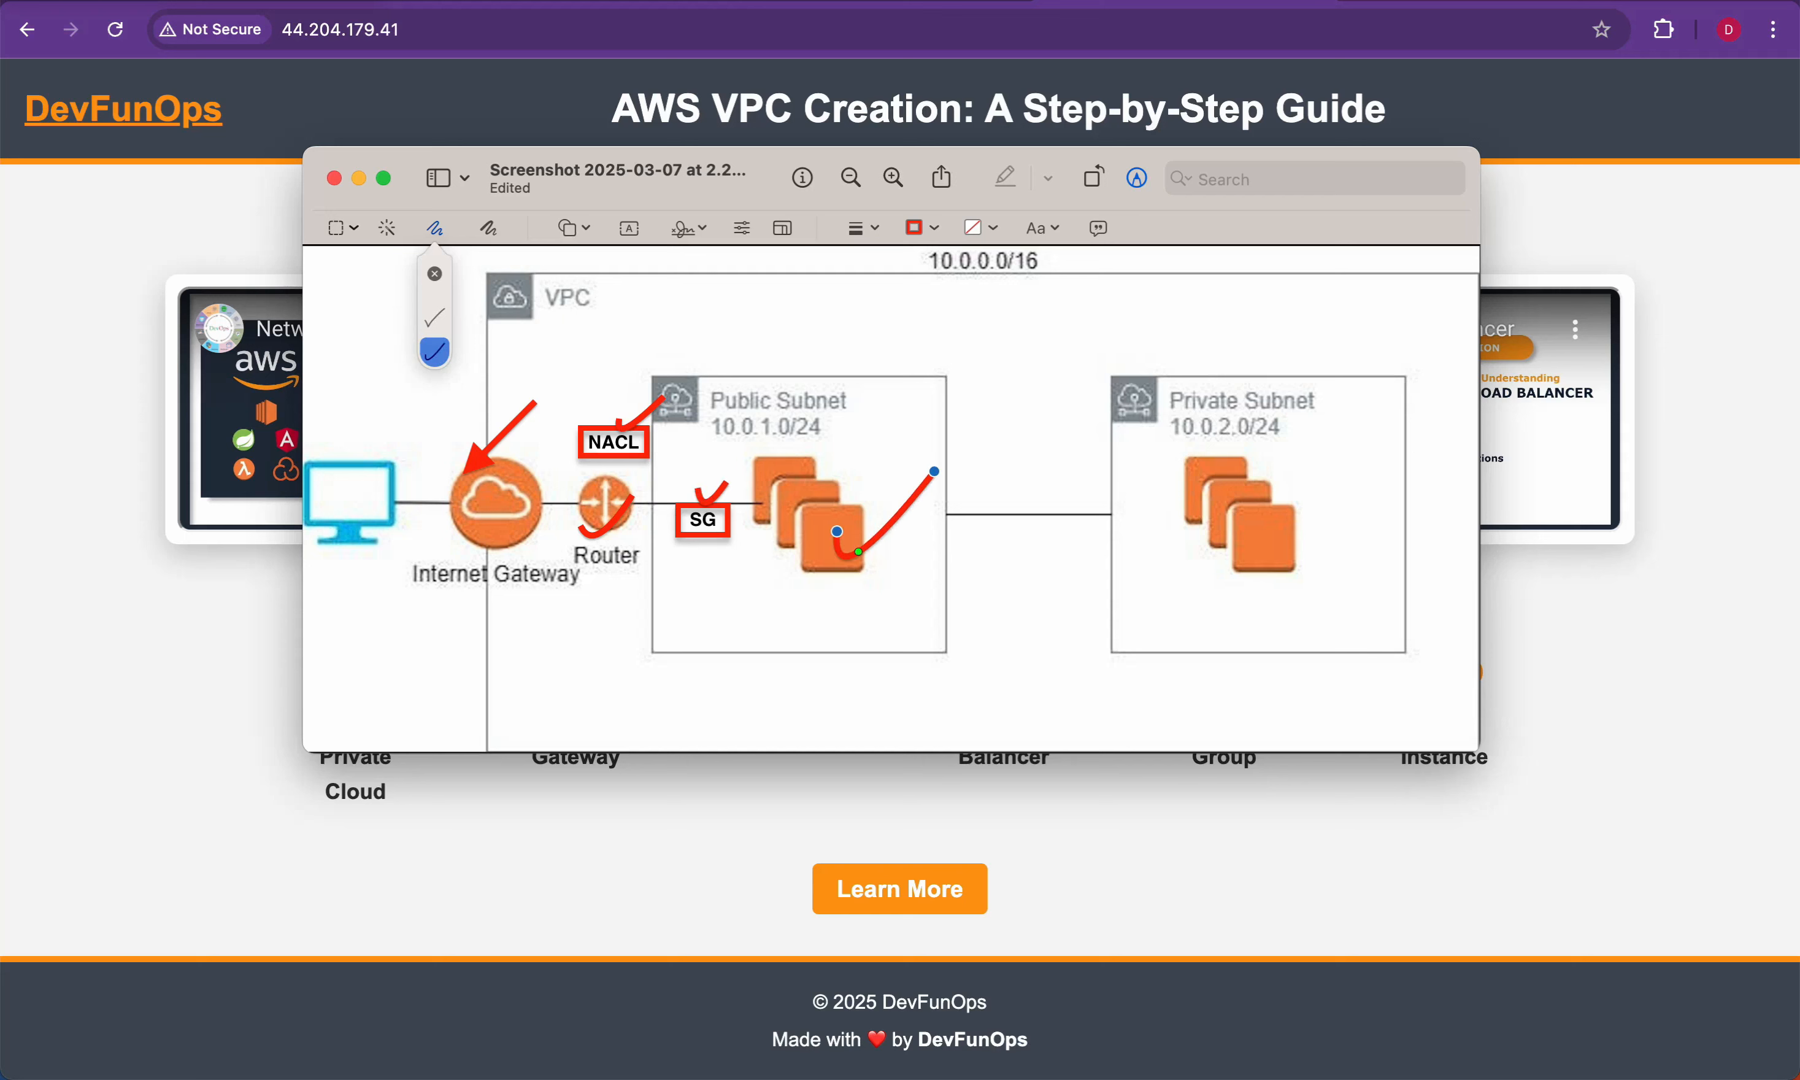
# Step: Mark both subnets and 10.0.0.0/16 in red, and draw curves from the private subnet label to the private and public instances
pyautogui.moveTo(828, 387); pyautogui.dragTo(934, 348)
pyautogui.moveTo(1227, 389)
pyautogui.mouseDown()
pyautogui.moveTo(1332, 369)
pyautogui.moveTo(1275, 506)
pyautogui.mouseUp()
pyautogui.moveTo(1212, 409); pyautogui.dragTo(816, 460)
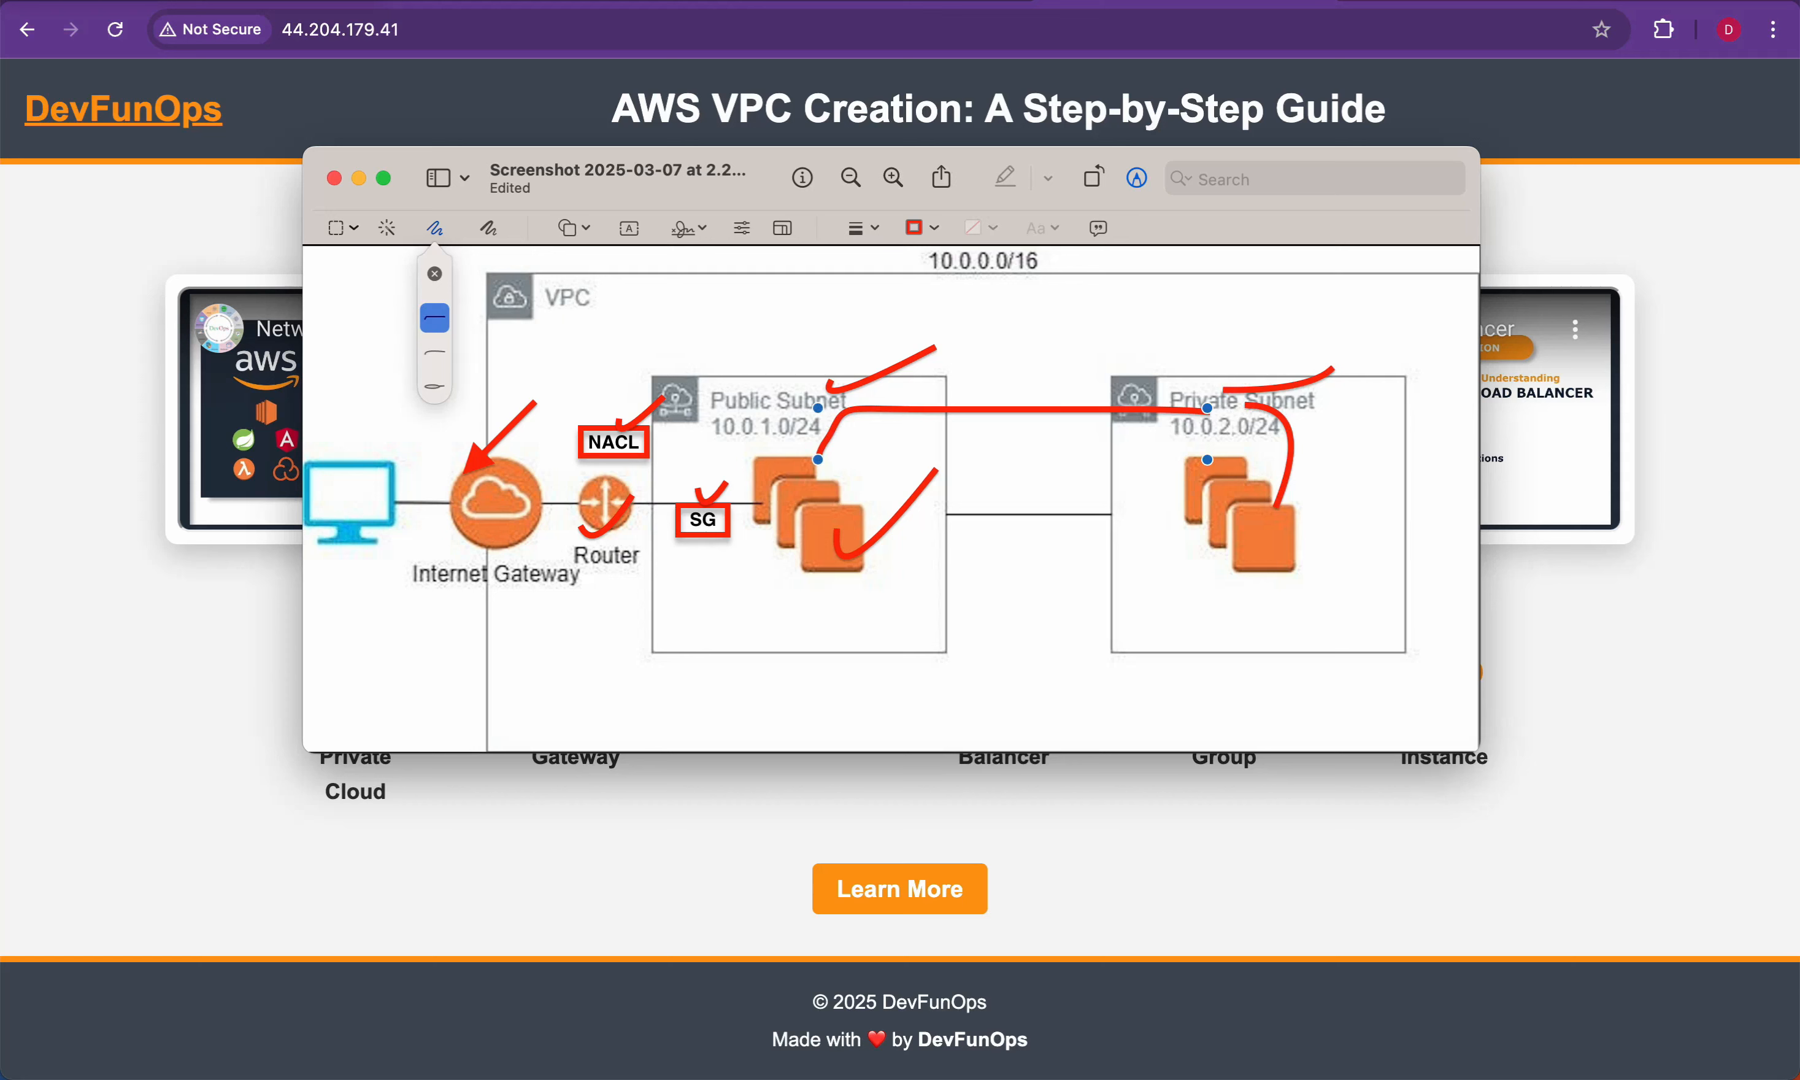
pyautogui.moveTo(913, 260); pyautogui.dragTo(1015, 238)
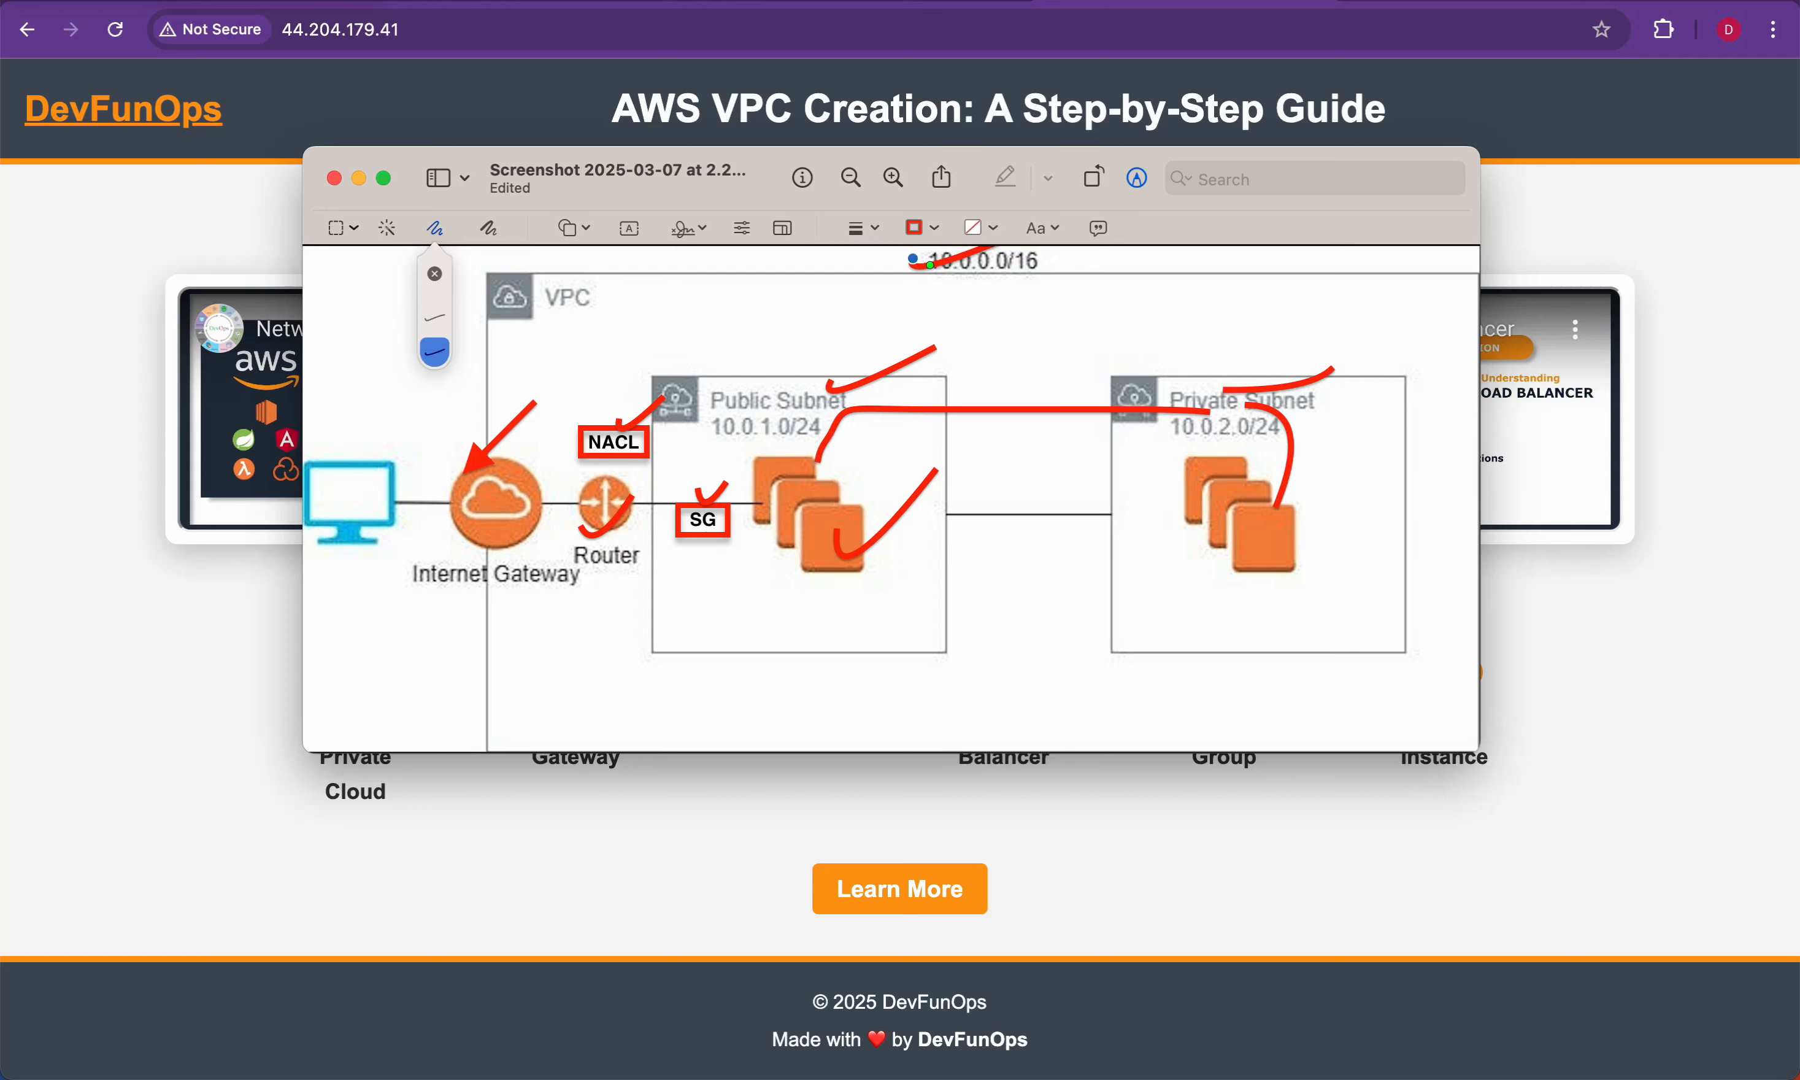
# Step: Undo all the red arrows, ticks and curves on the network diagram
pyautogui.press('super+z')
pyautogui.press('super+z')
pyautogui.press('super+z')
pyautogui.press('super+z')
pyautogui.press('super+z')
pyautogui.press('super+z')
pyautogui.press('super+z')
pyautogui.press('super+z')
pyautogui.press('super+z')
pyautogui.press('super+z')
# Step: Draw red lines from 10.0.0.0/16 to the public and private subnets and tick both subnet CIDRs
pyautogui.moveTo(816, 374)
pyautogui.mouseDown()
pyautogui.moveTo(963, 268)
pyautogui.moveTo(1089, 302)
pyautogui.moveTo(1221, 382)
pyautogui.mouseUp()
pyautogui.moveTo(831, 422); pyautogui.dragTo(901, 392)
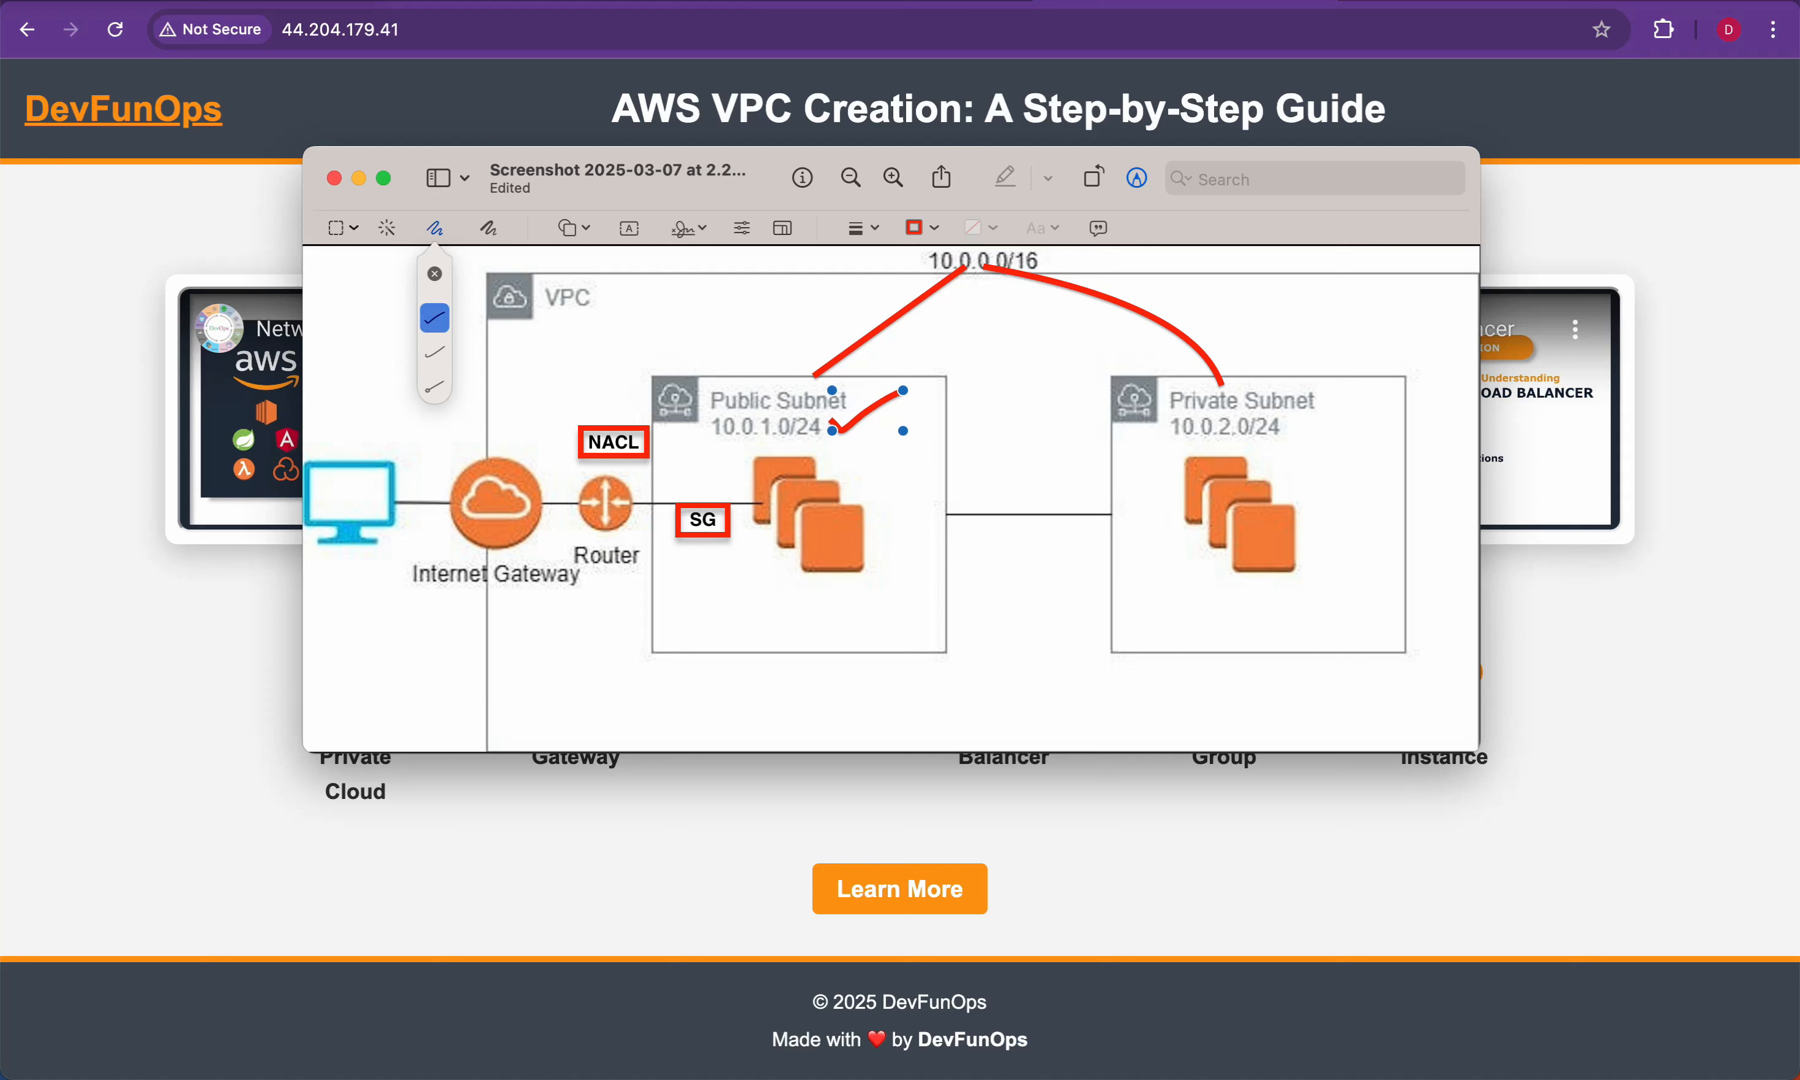
pyautogui.moveTo(1284, 426); pyautogui.dragTo(1338, 395)
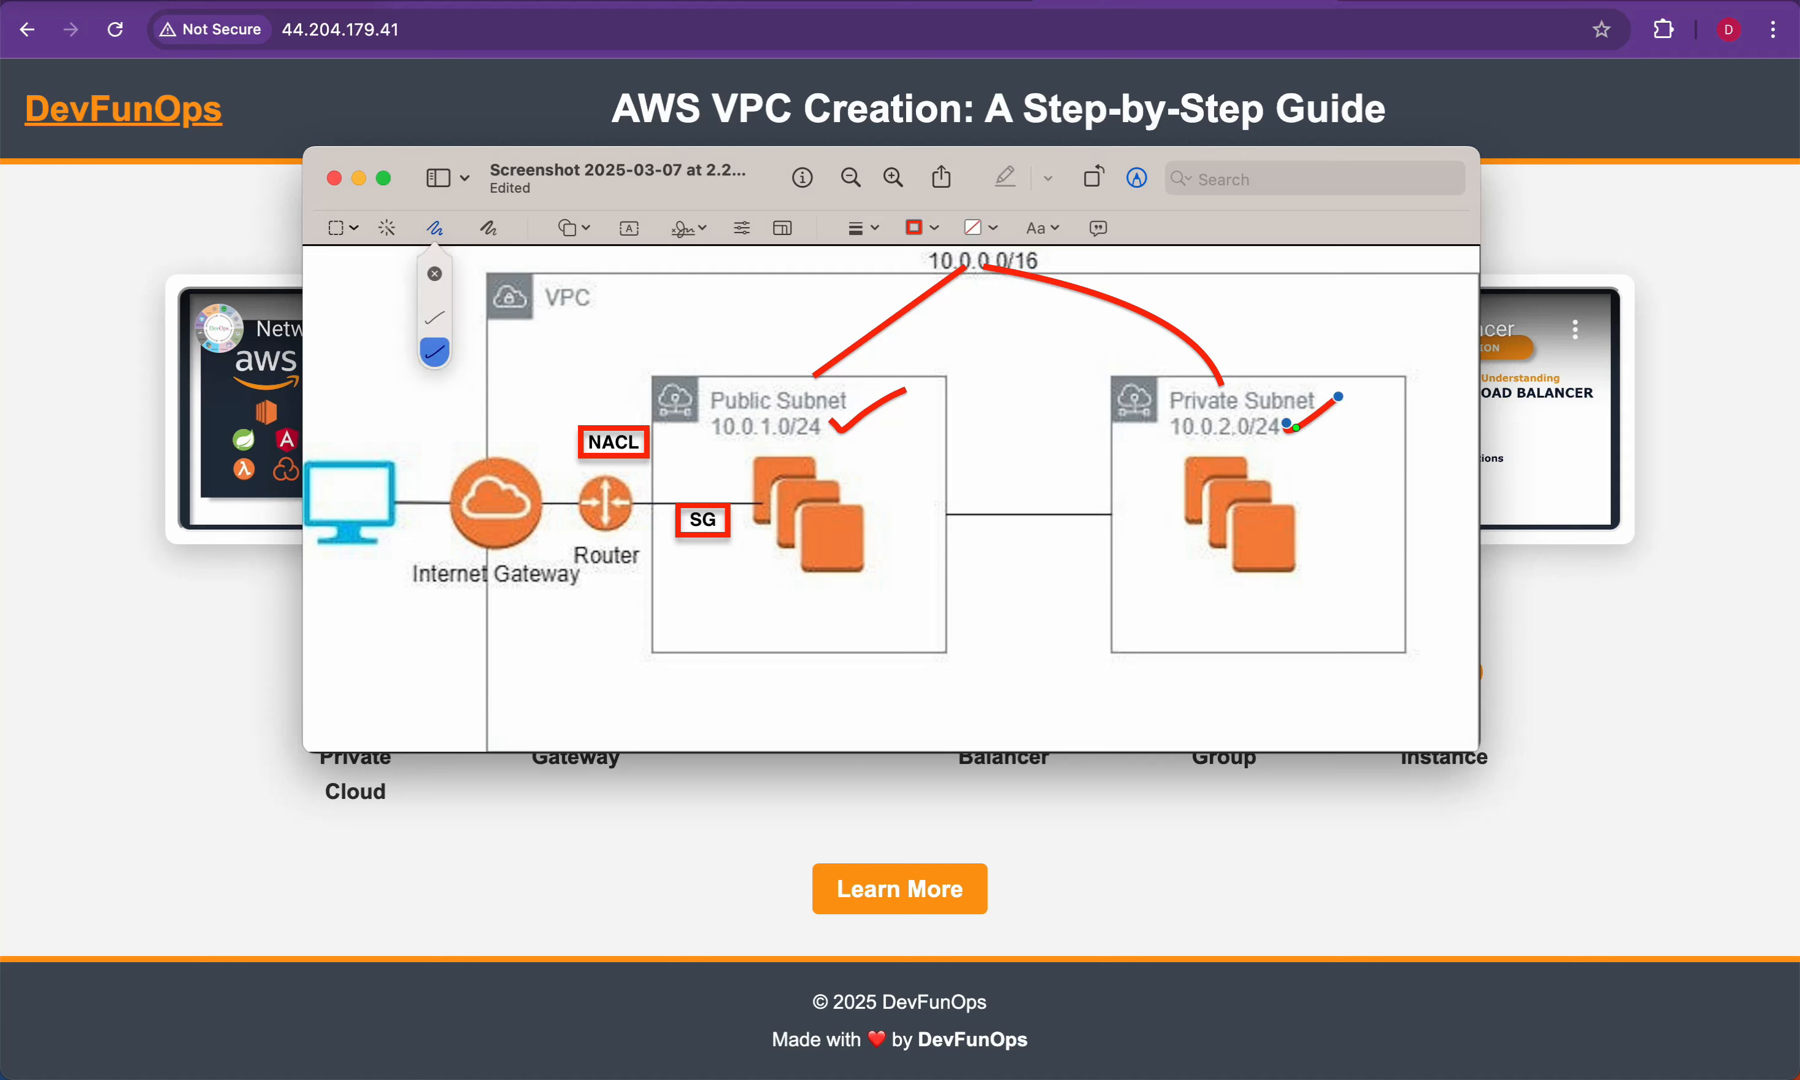
# Step: Undo the red lines and ticks around the VPC and subnet CIDRs
pyautogui.press('Escape')
pyautogui.press('super+z')
pyautogui.press('super+z')
pyautogui.press('super+z')
pyautogui.press('super+z')
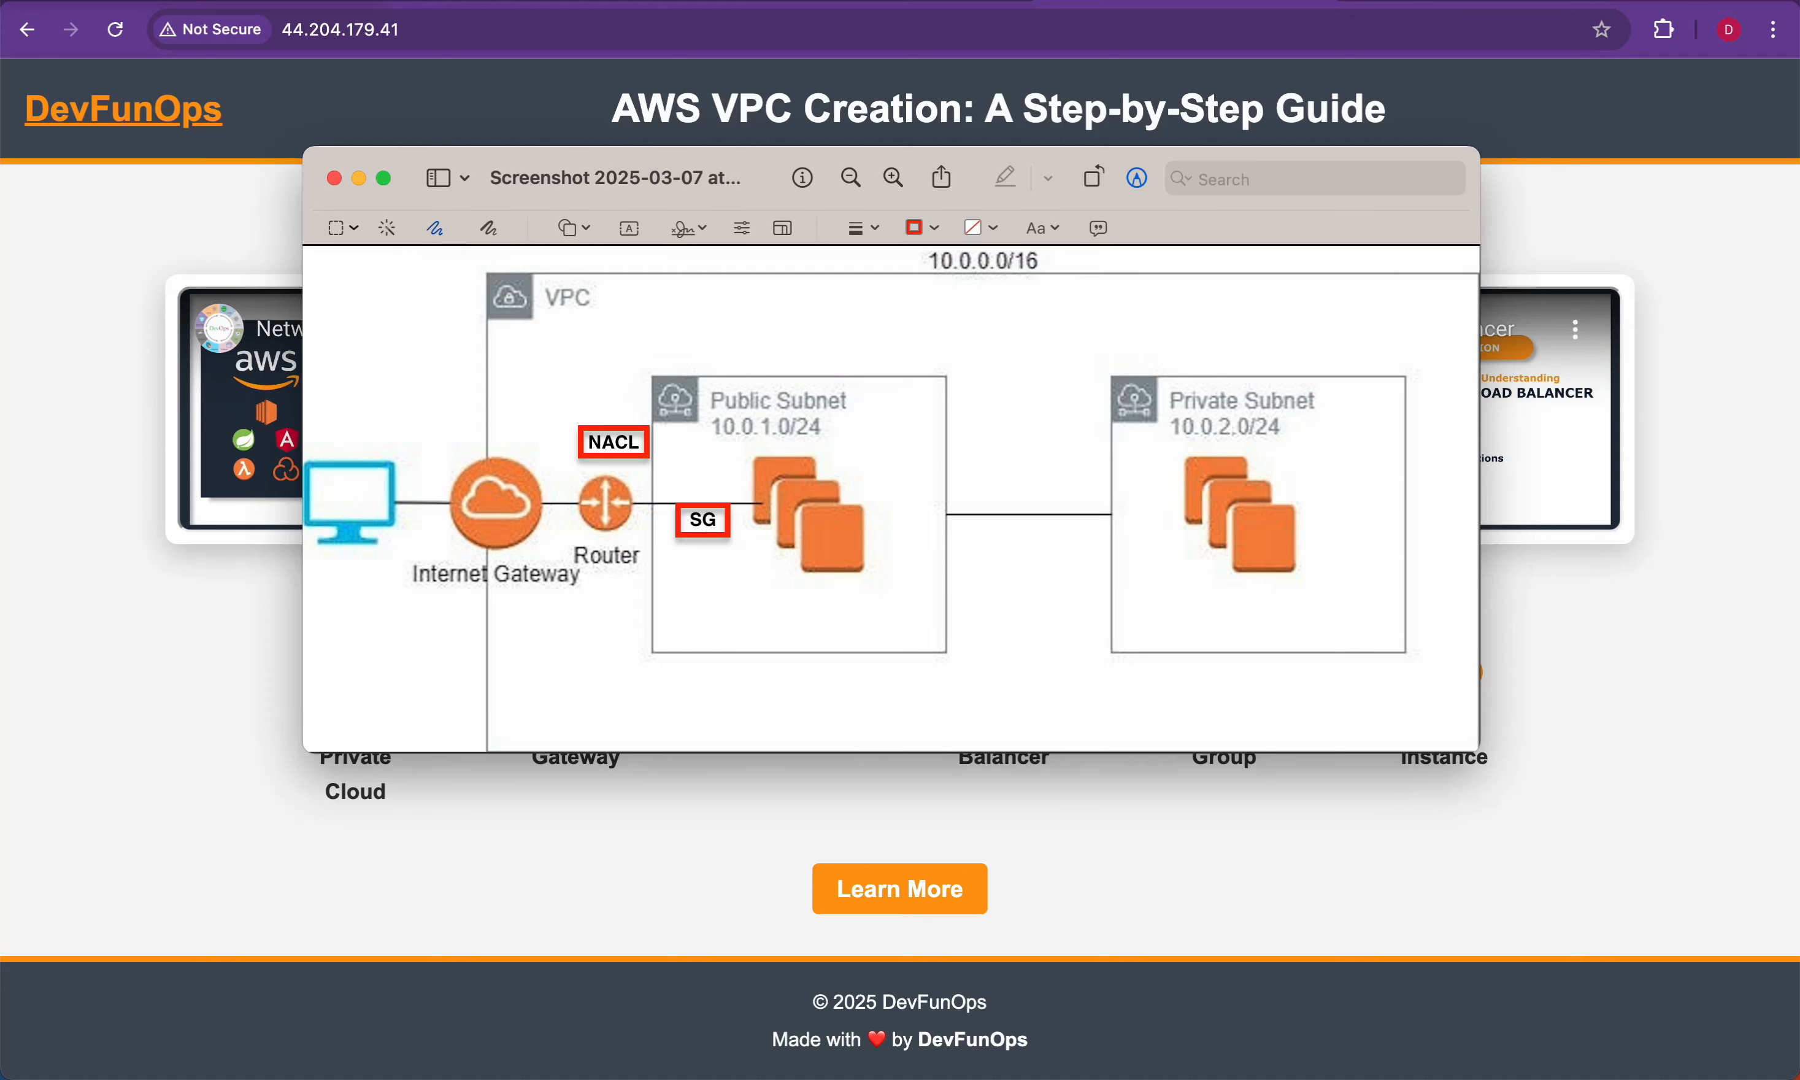
# Step: Switch to the AWS console in Chrome, search for EC2 and open its Instances list
pyautogui.press('super+w')
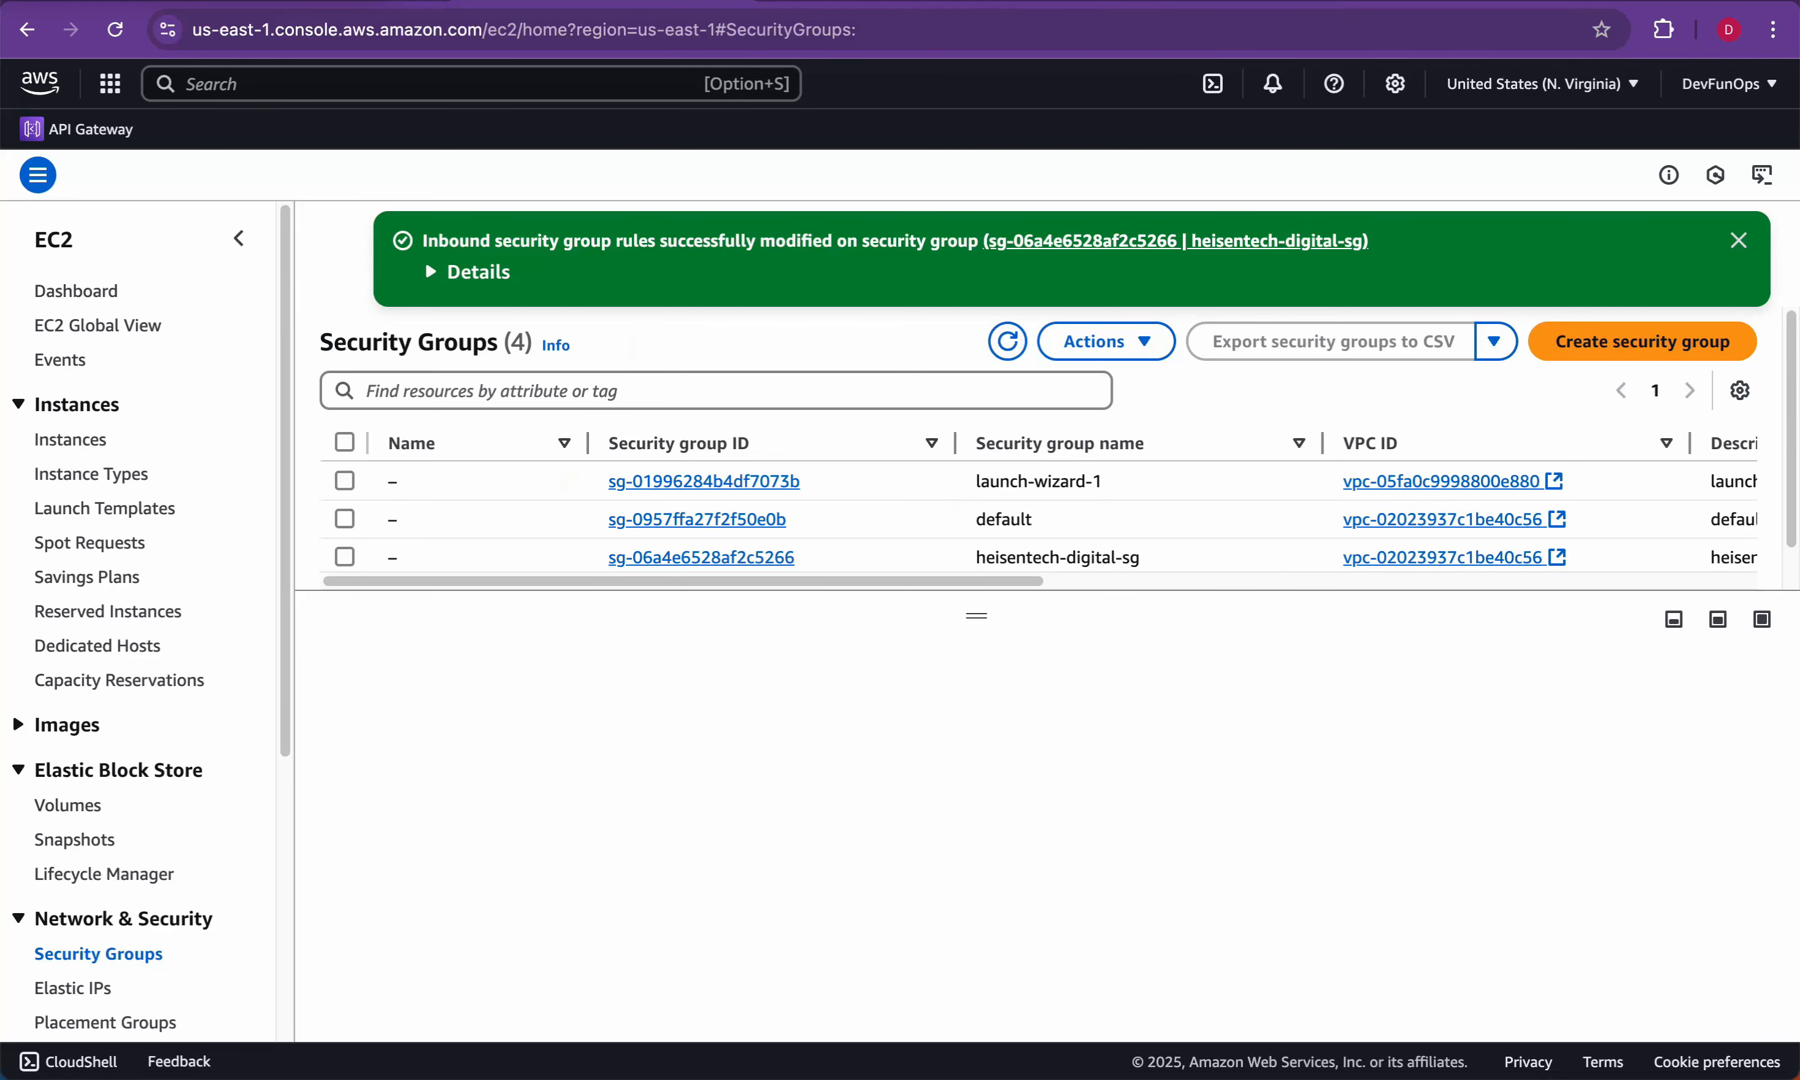
pyautogui.hotkey('alt', 's')
pyautogui.write('v')
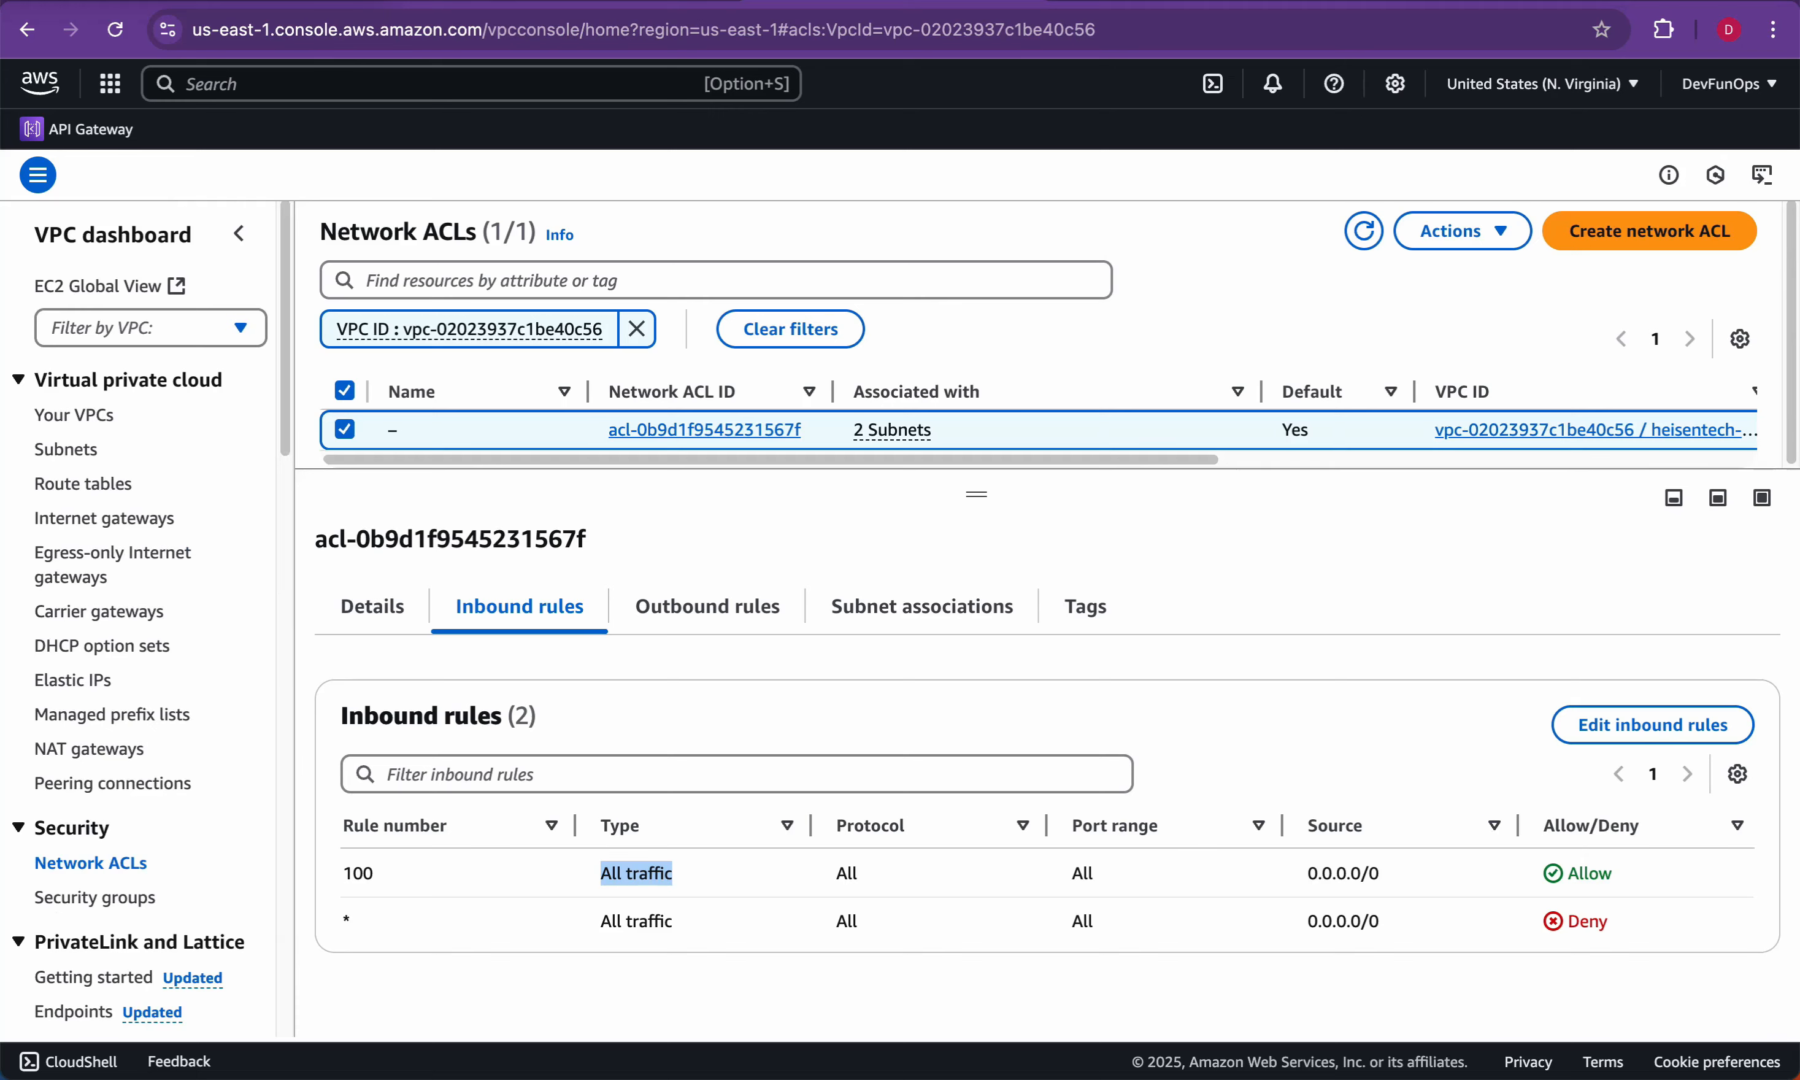
pyautogui.hotkey('alt', 's')
pyautogui.write('EC2')
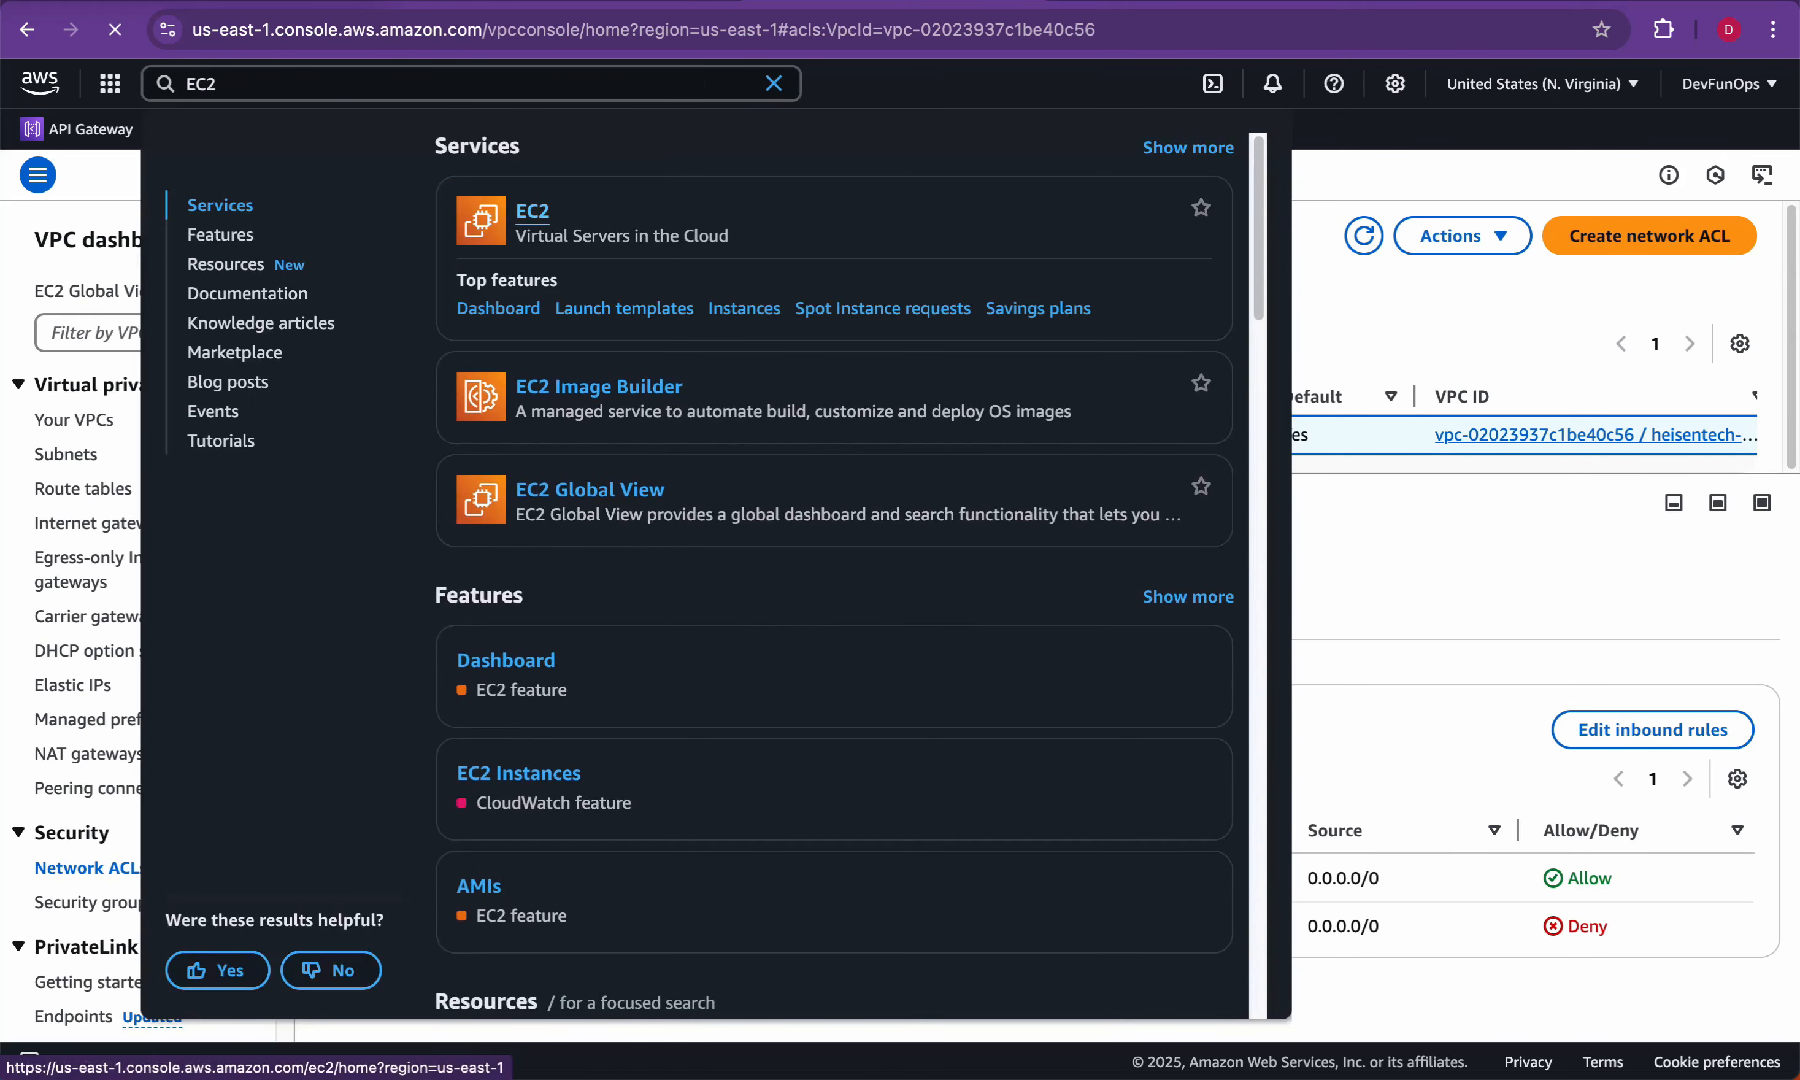
pyautogui.press('Return')
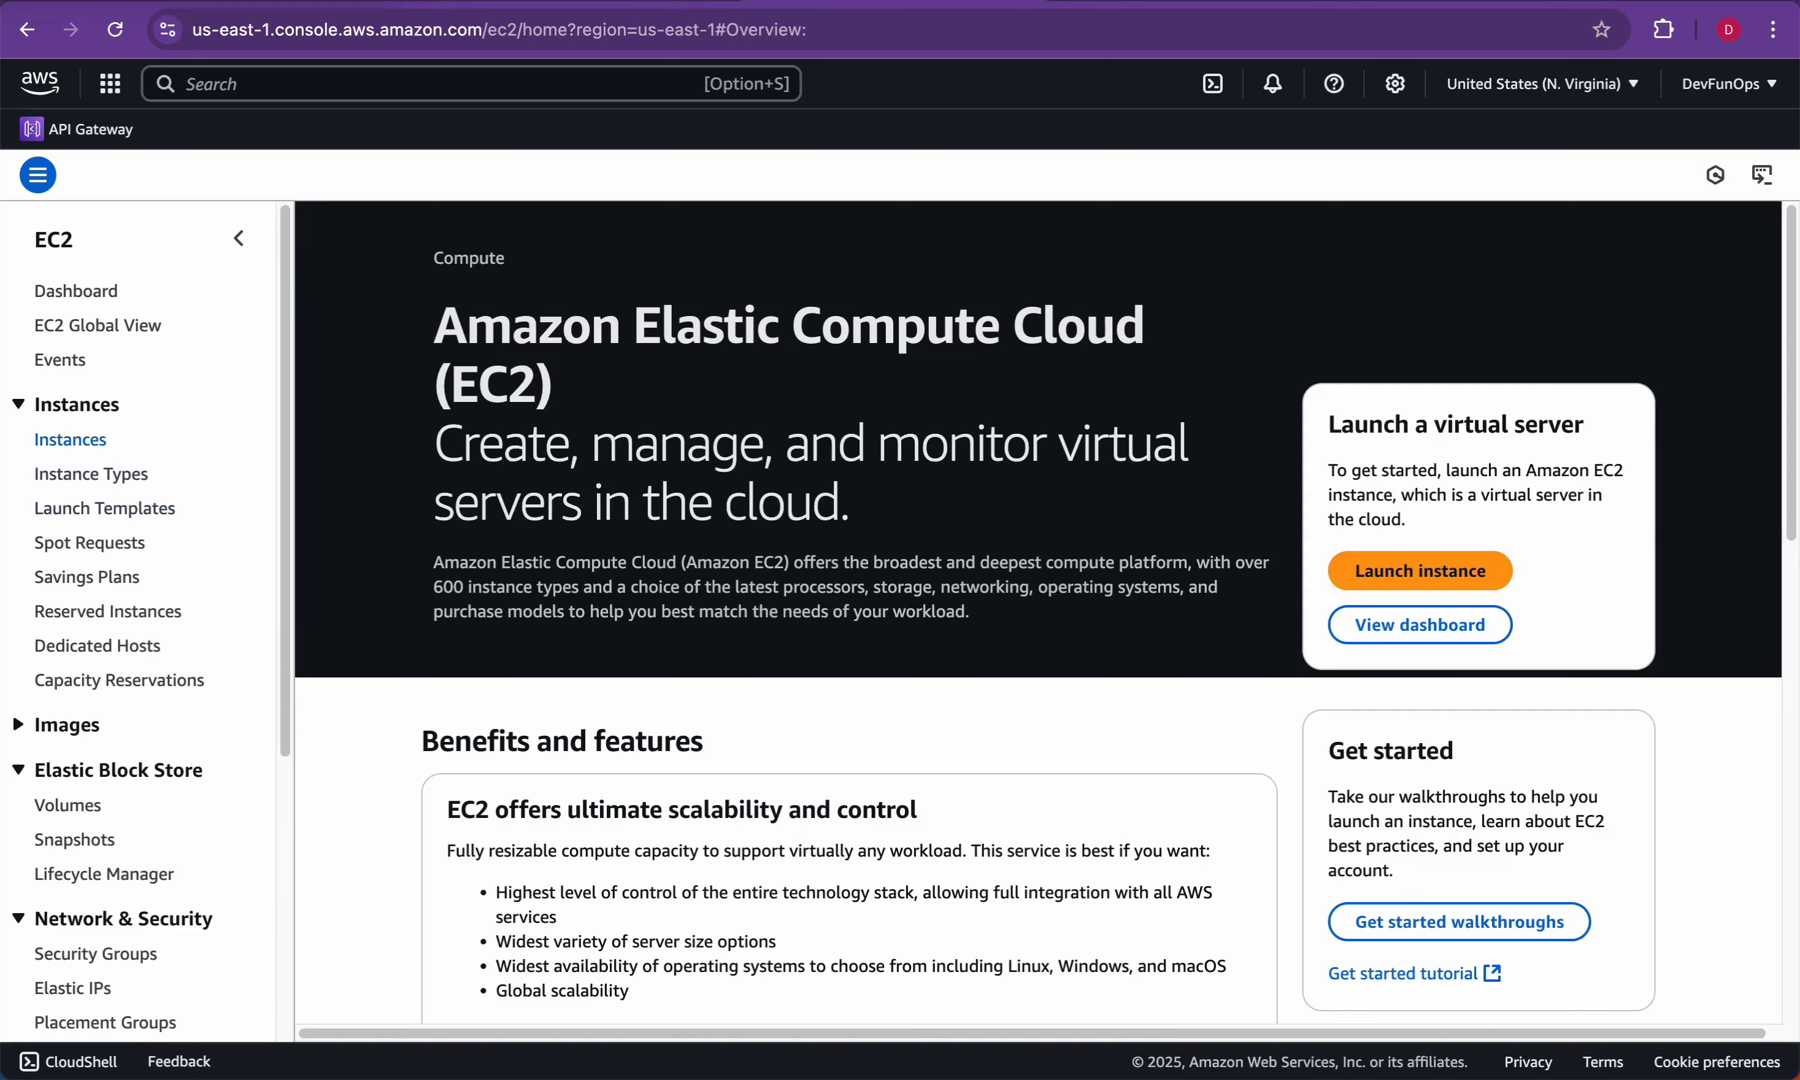
pyautogui.click(70, 440)
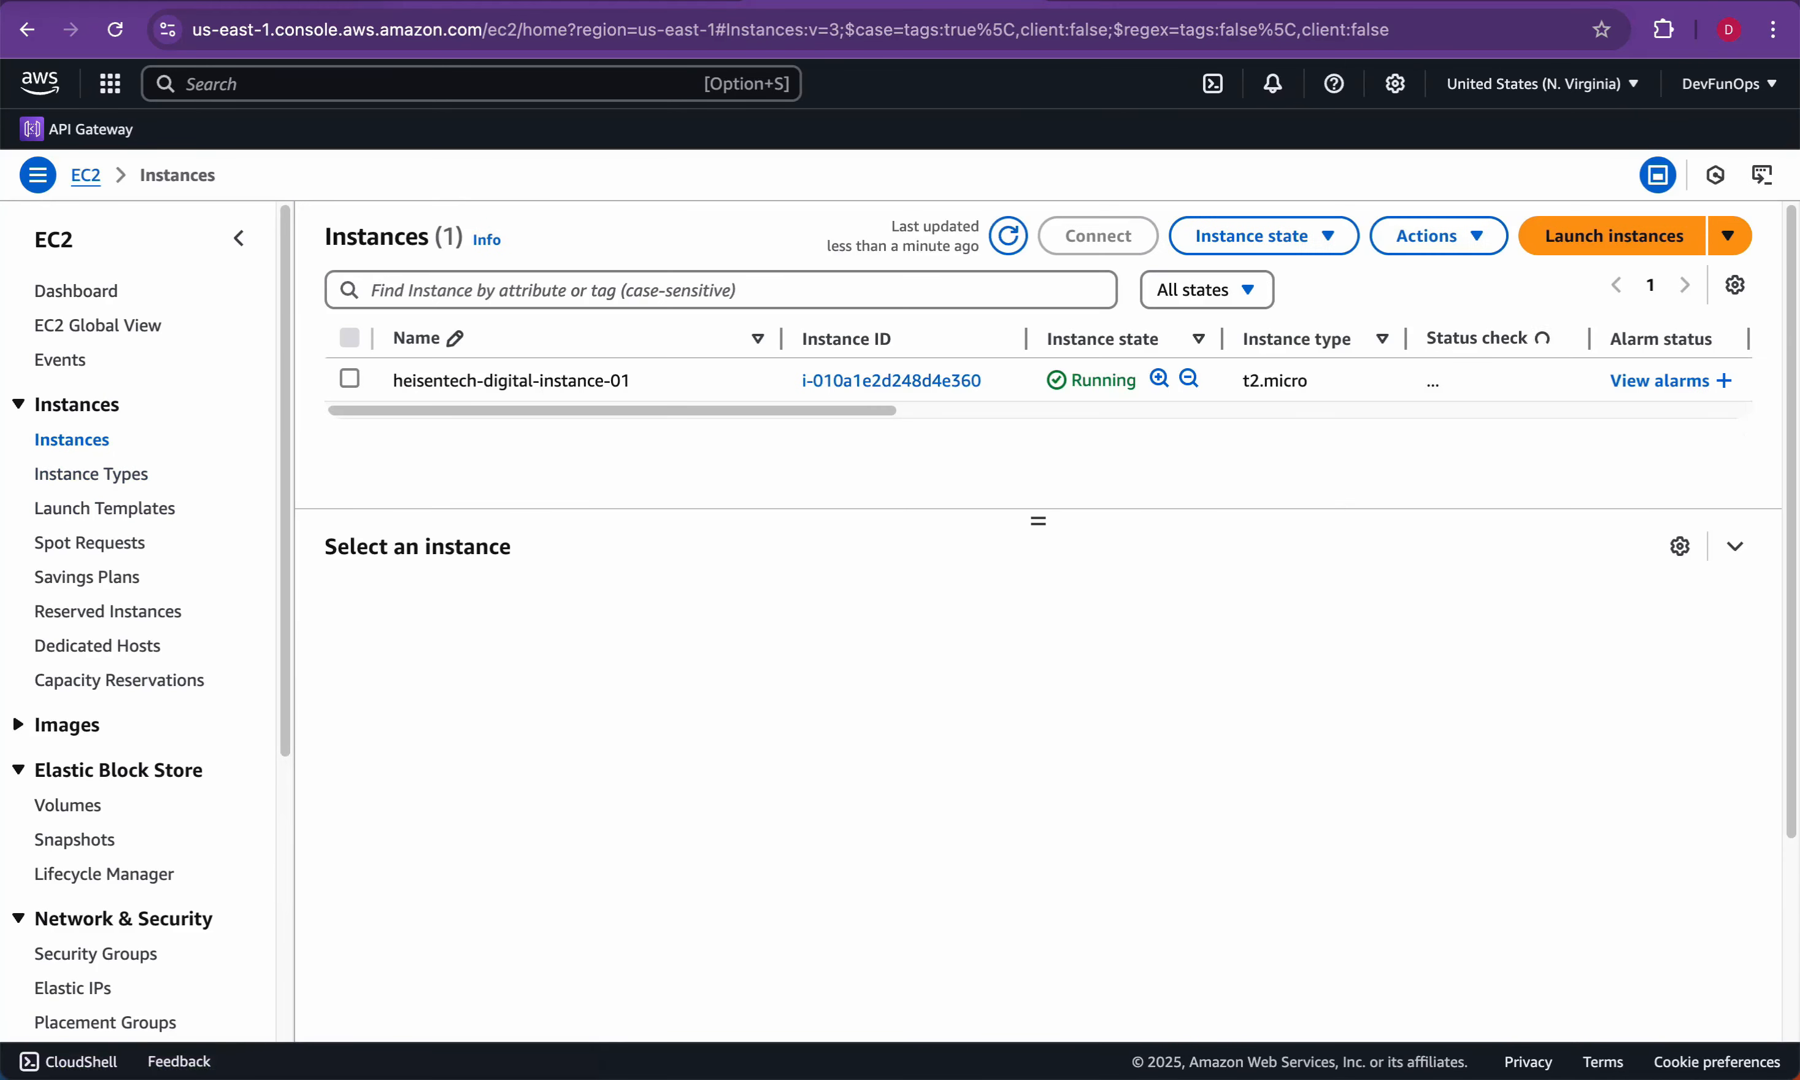
# Step: Select heisentech-digital-instance-01 and examine the VPC and subnet listed in its details
pyautogui.click(349, 379)
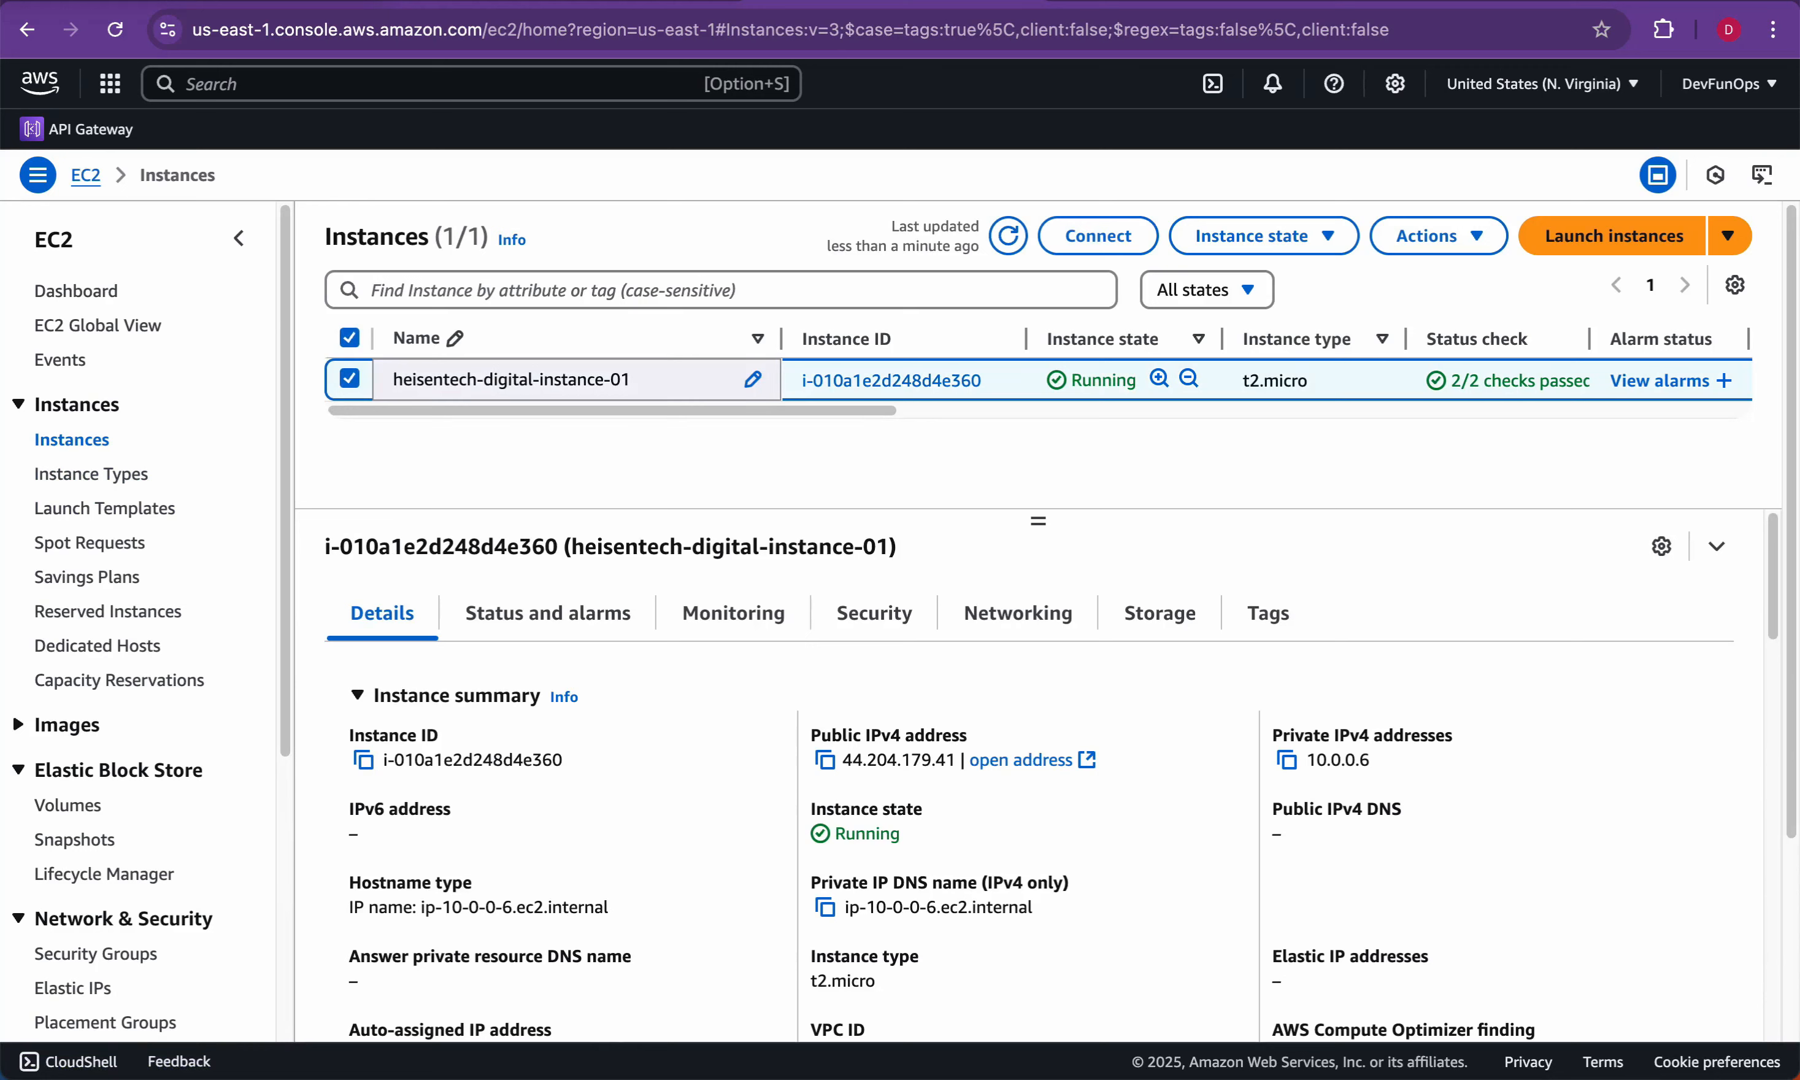
pyautogui.scroll(-4, 954, 877)
pyautogui.moveTo(951, 927); pyautogui.dragTo(837, 901)
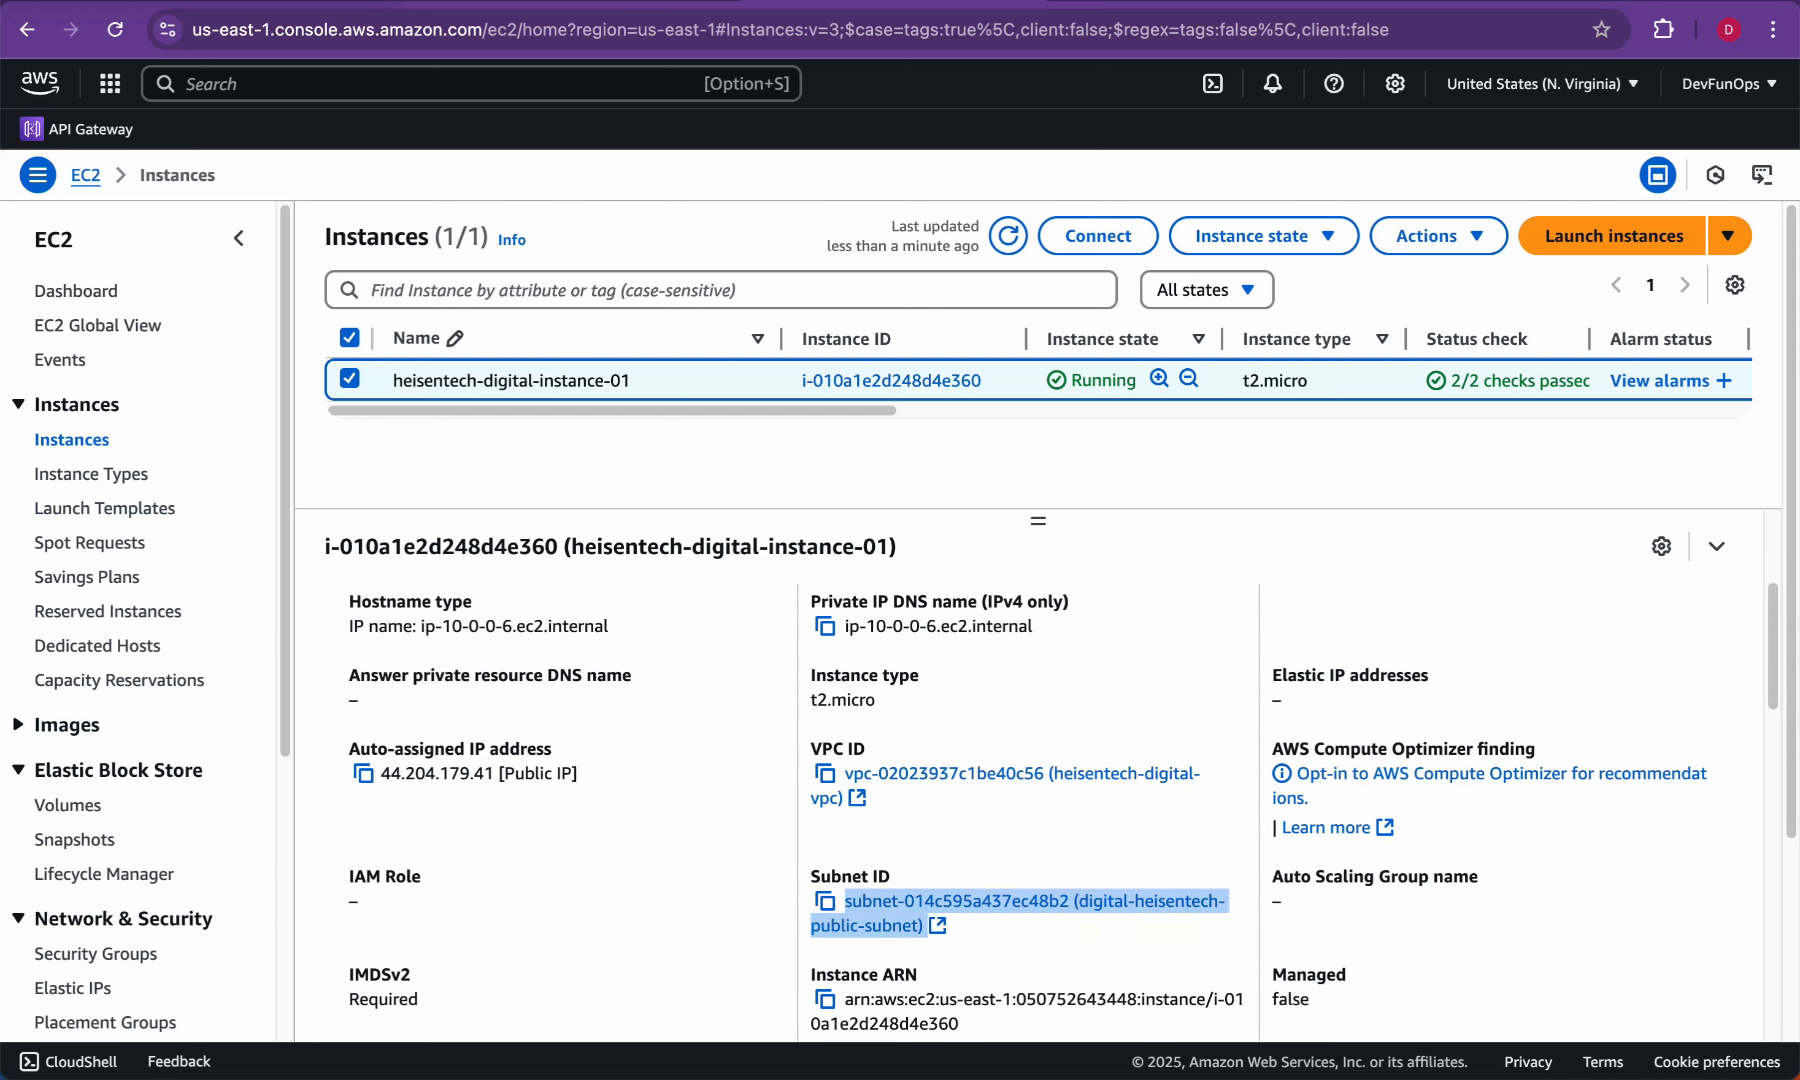
pyautogui.scroll(-1, 146, 621)
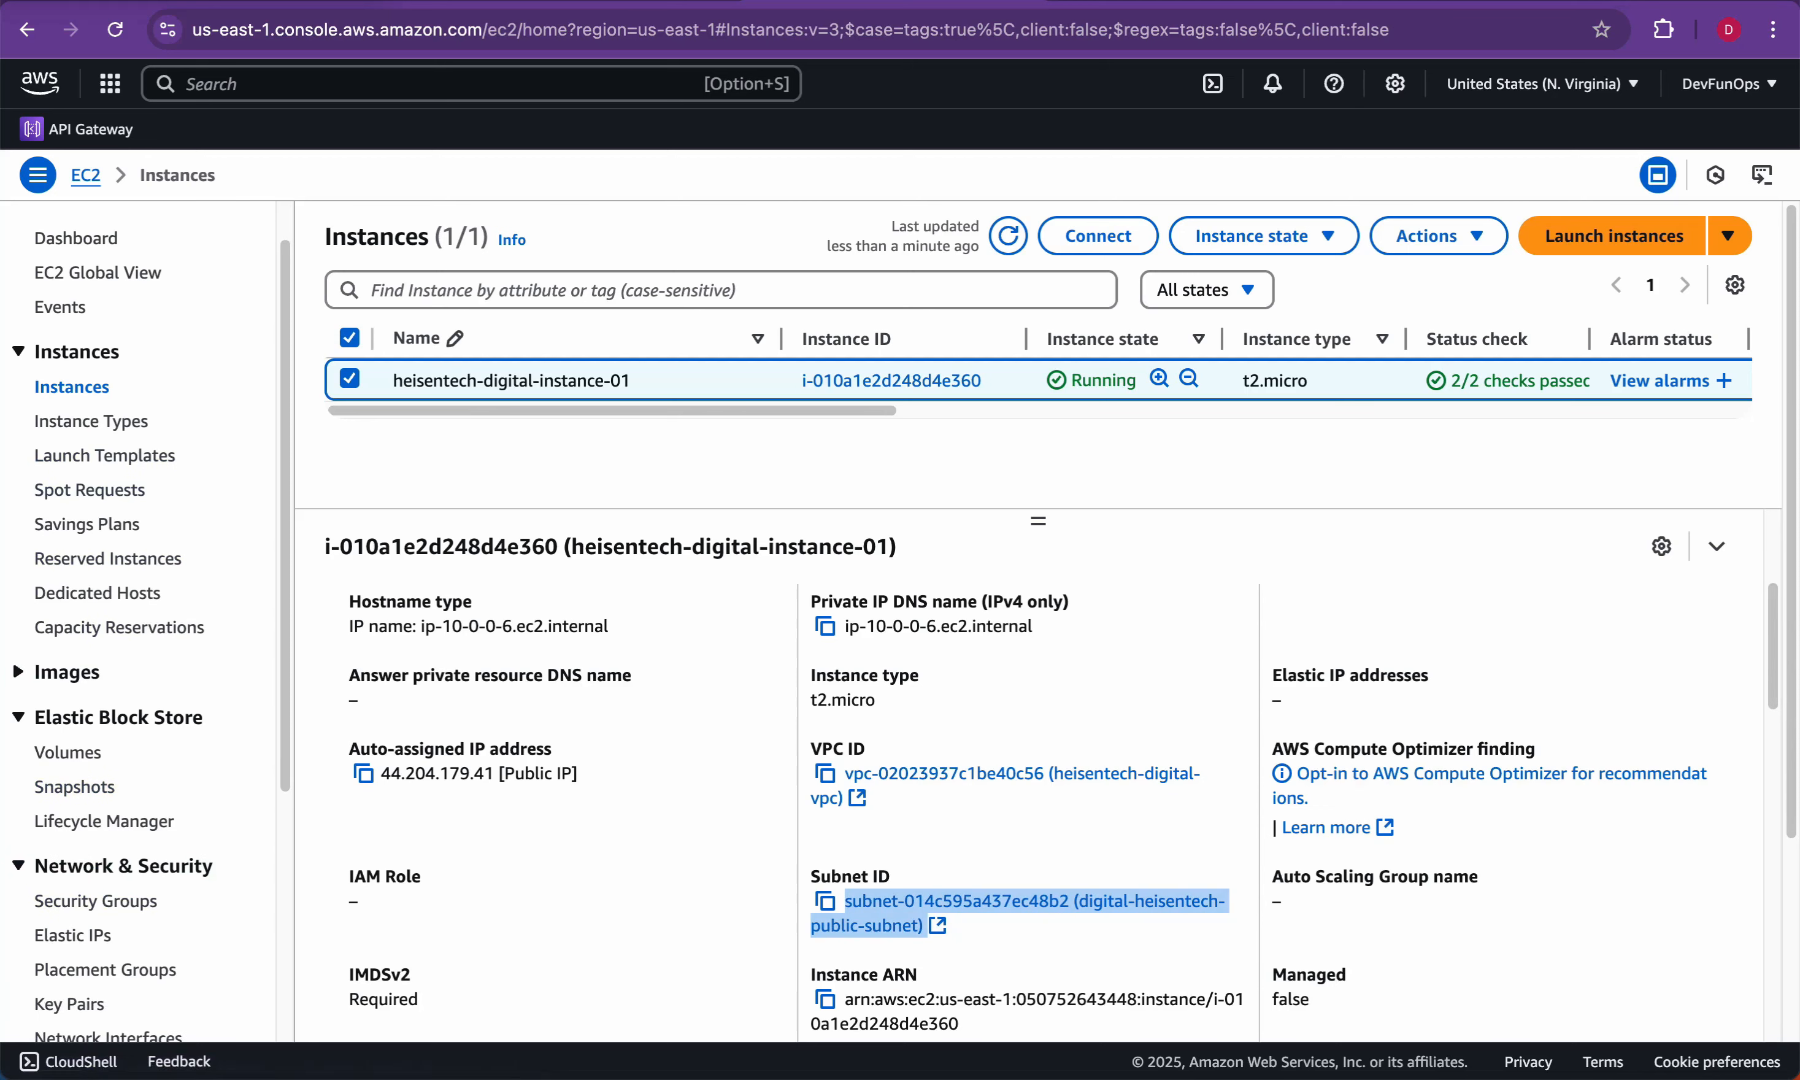
# Step: Open the VPC console's subnets and compare the details of the public and private subnets of heisentech-digital-vpc
pyautogui.click(603, 1)
pyautogui.click(66, 455)
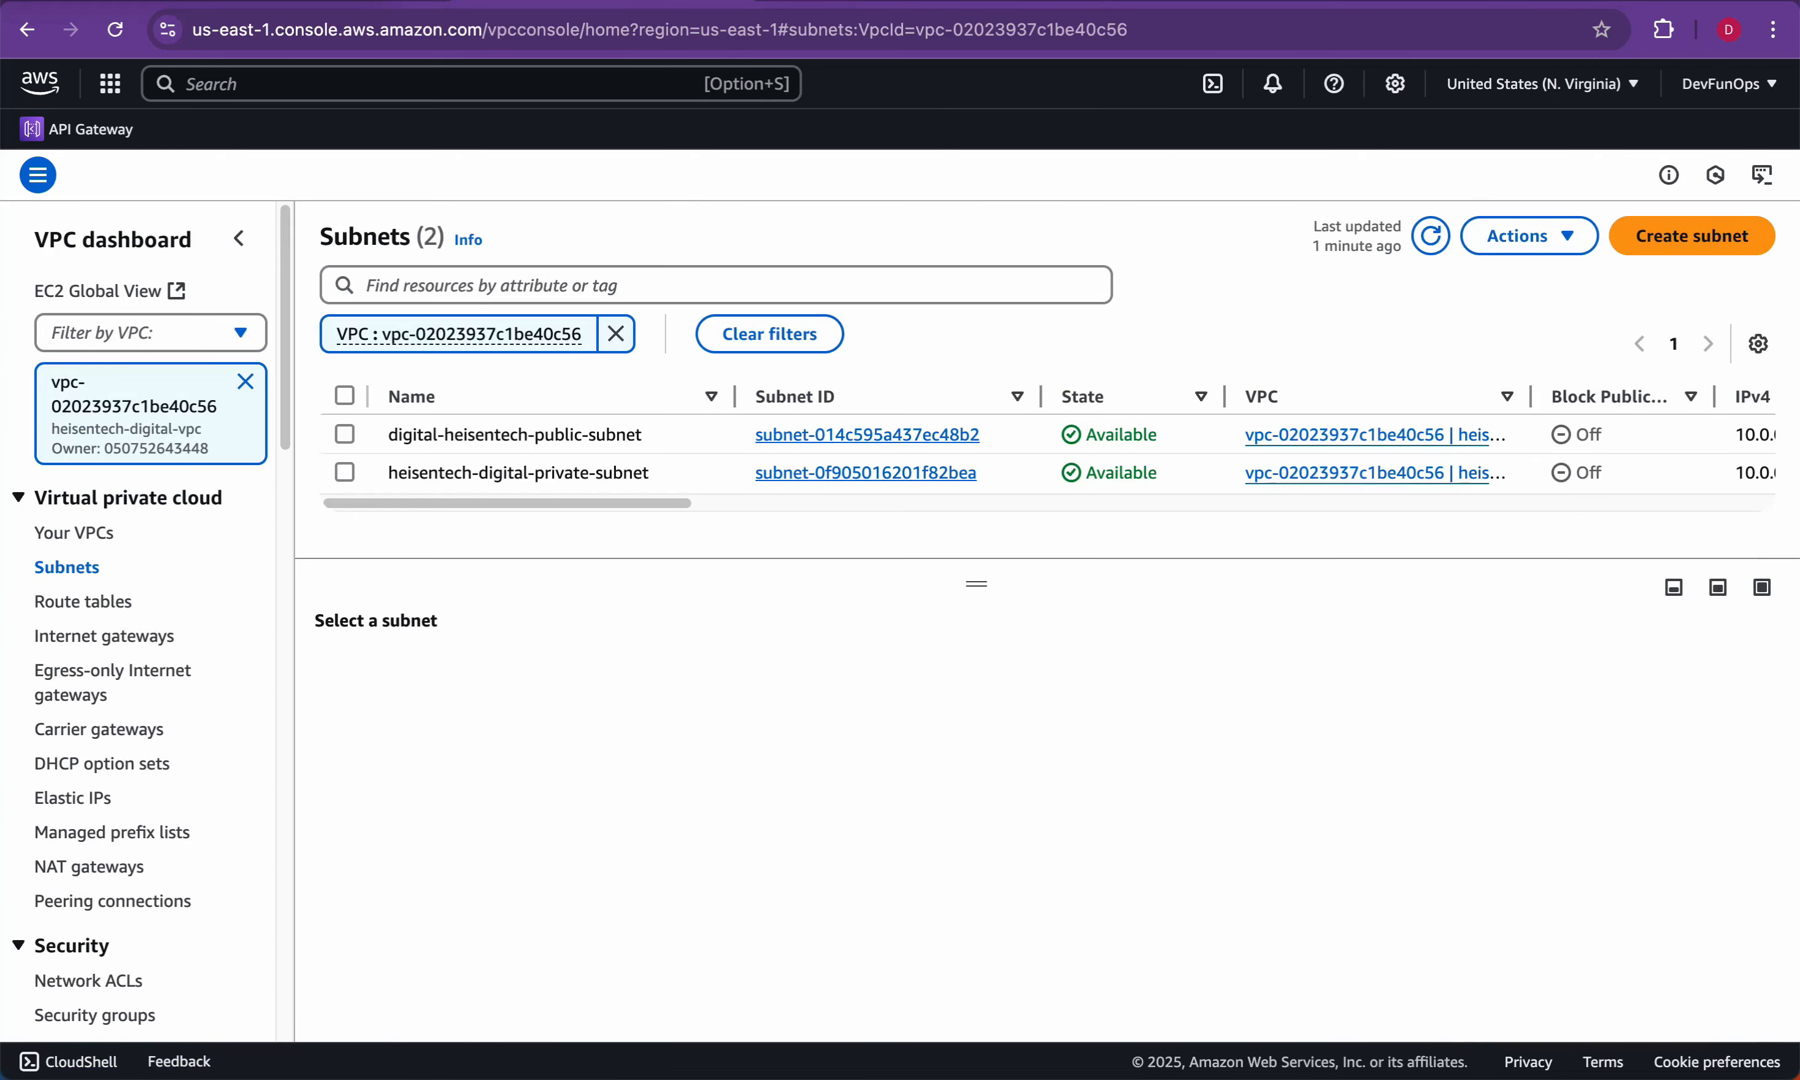
pyautogui.click(344, 434)
pyautogui.moveTo(977, 583); pyautogui.dragTo(976, 547)
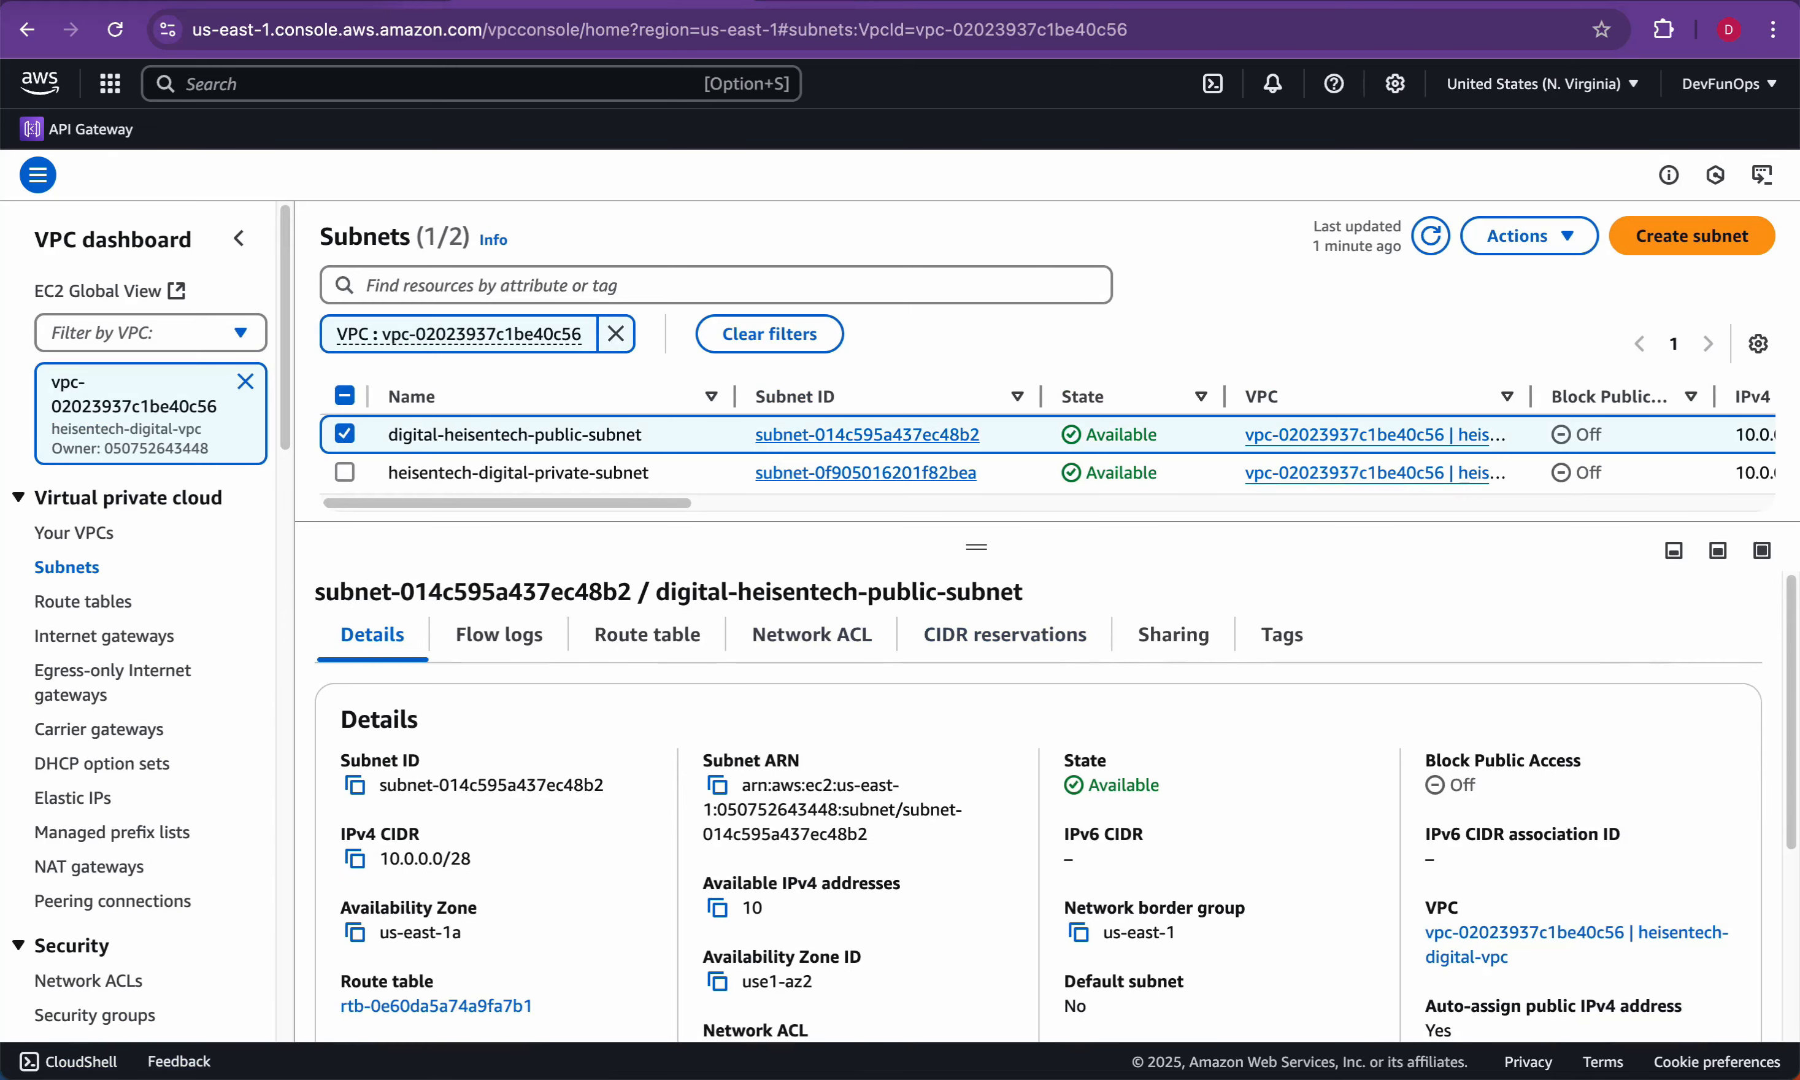
pyautogui.click(344, 472)
pyautogui.click(344, 434)
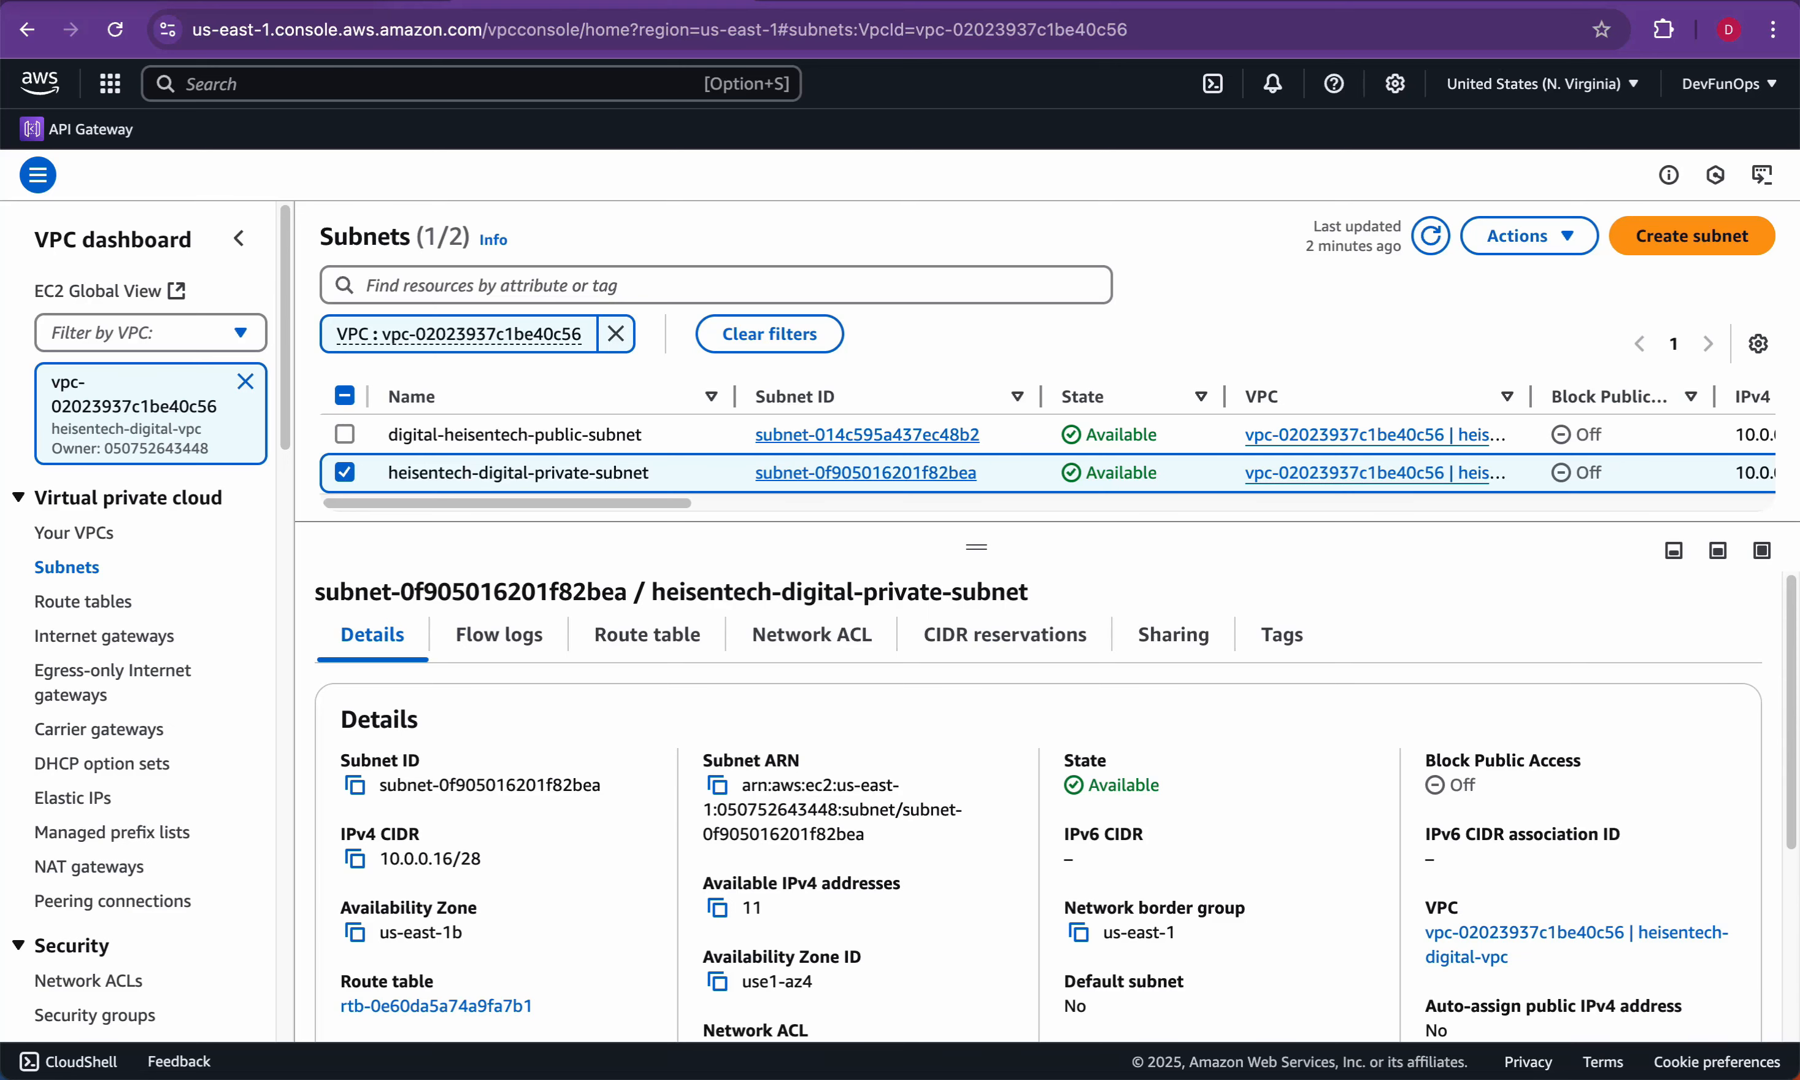
# Step: Switch to the Public Subnets note in Notes and add a plain "Private Subnets" heading several lines below the first heading
pyautogui.press('super+Tab')
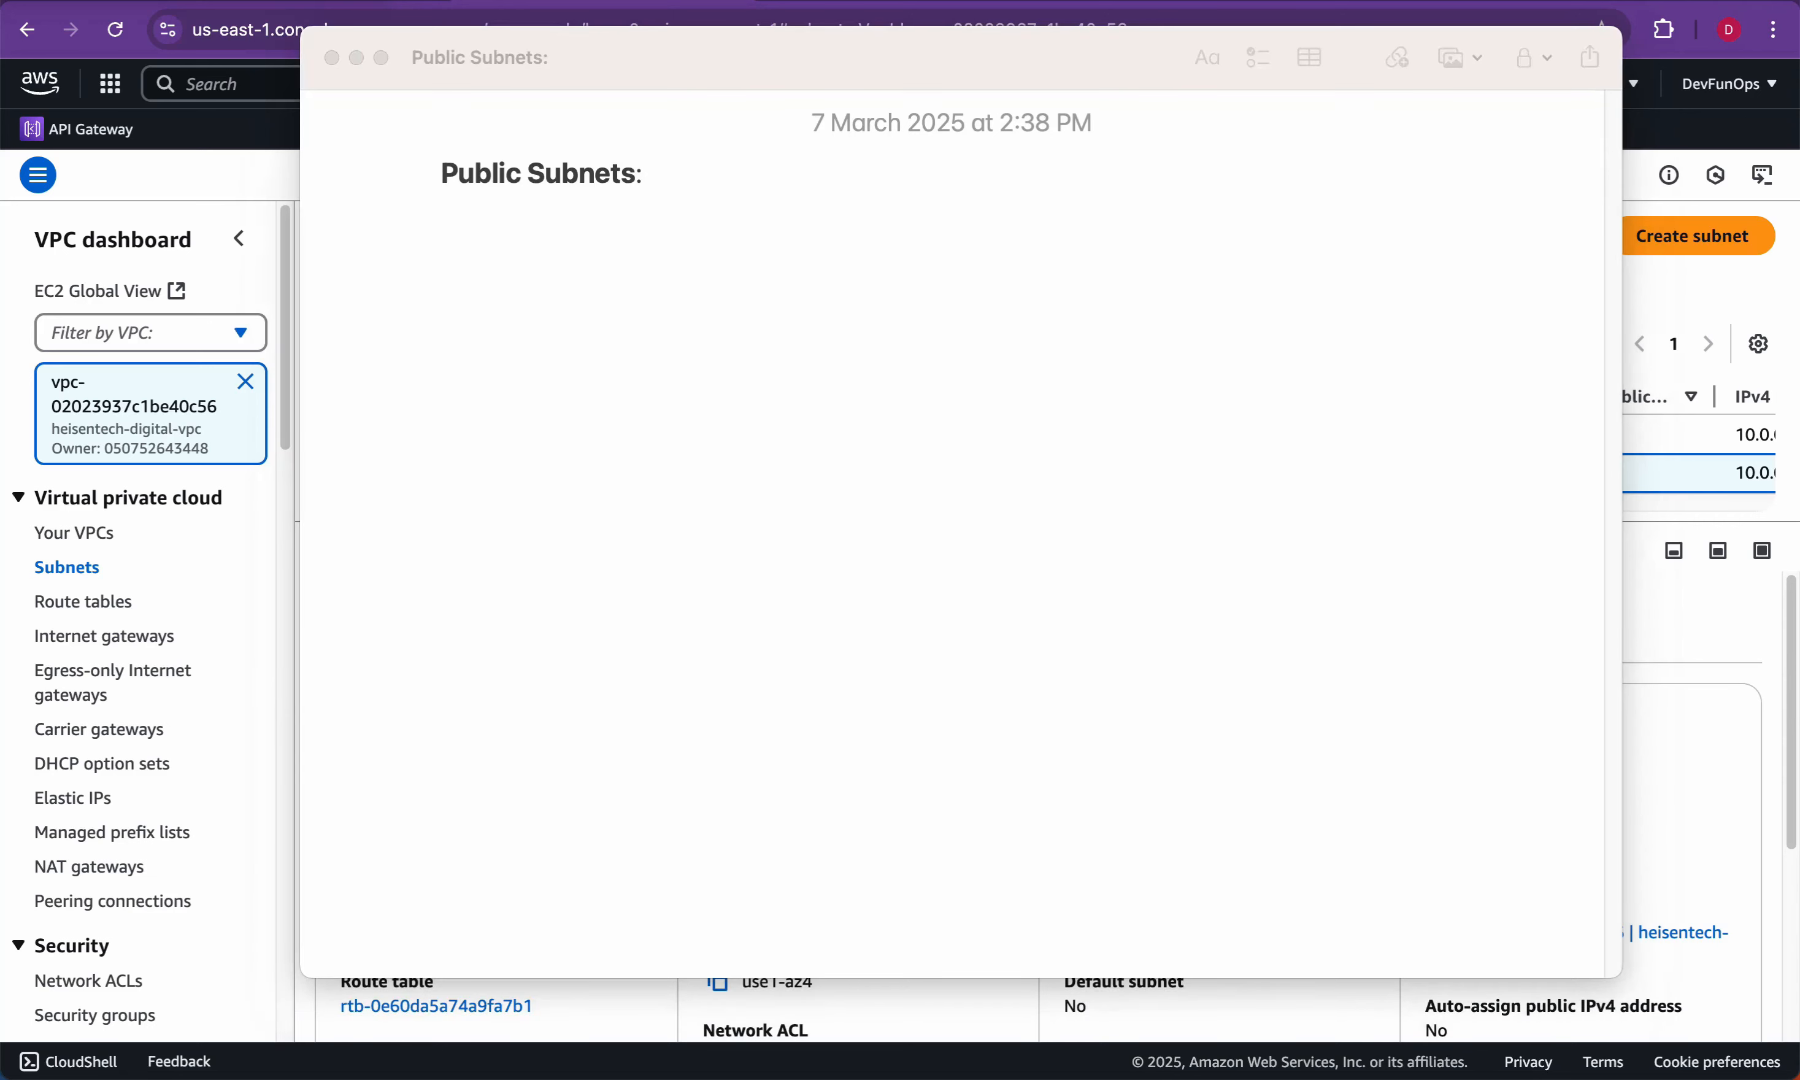
pyautogui.press('super+Tab')
pyautogui.click(643, 173)
pyautogui.press('Return')
pyautogui.press('Return')
pyautogui.press('Return')
pyautogui.press('Return')
pyautogui.press('Return')
pyautogui.write('Private Subnets')
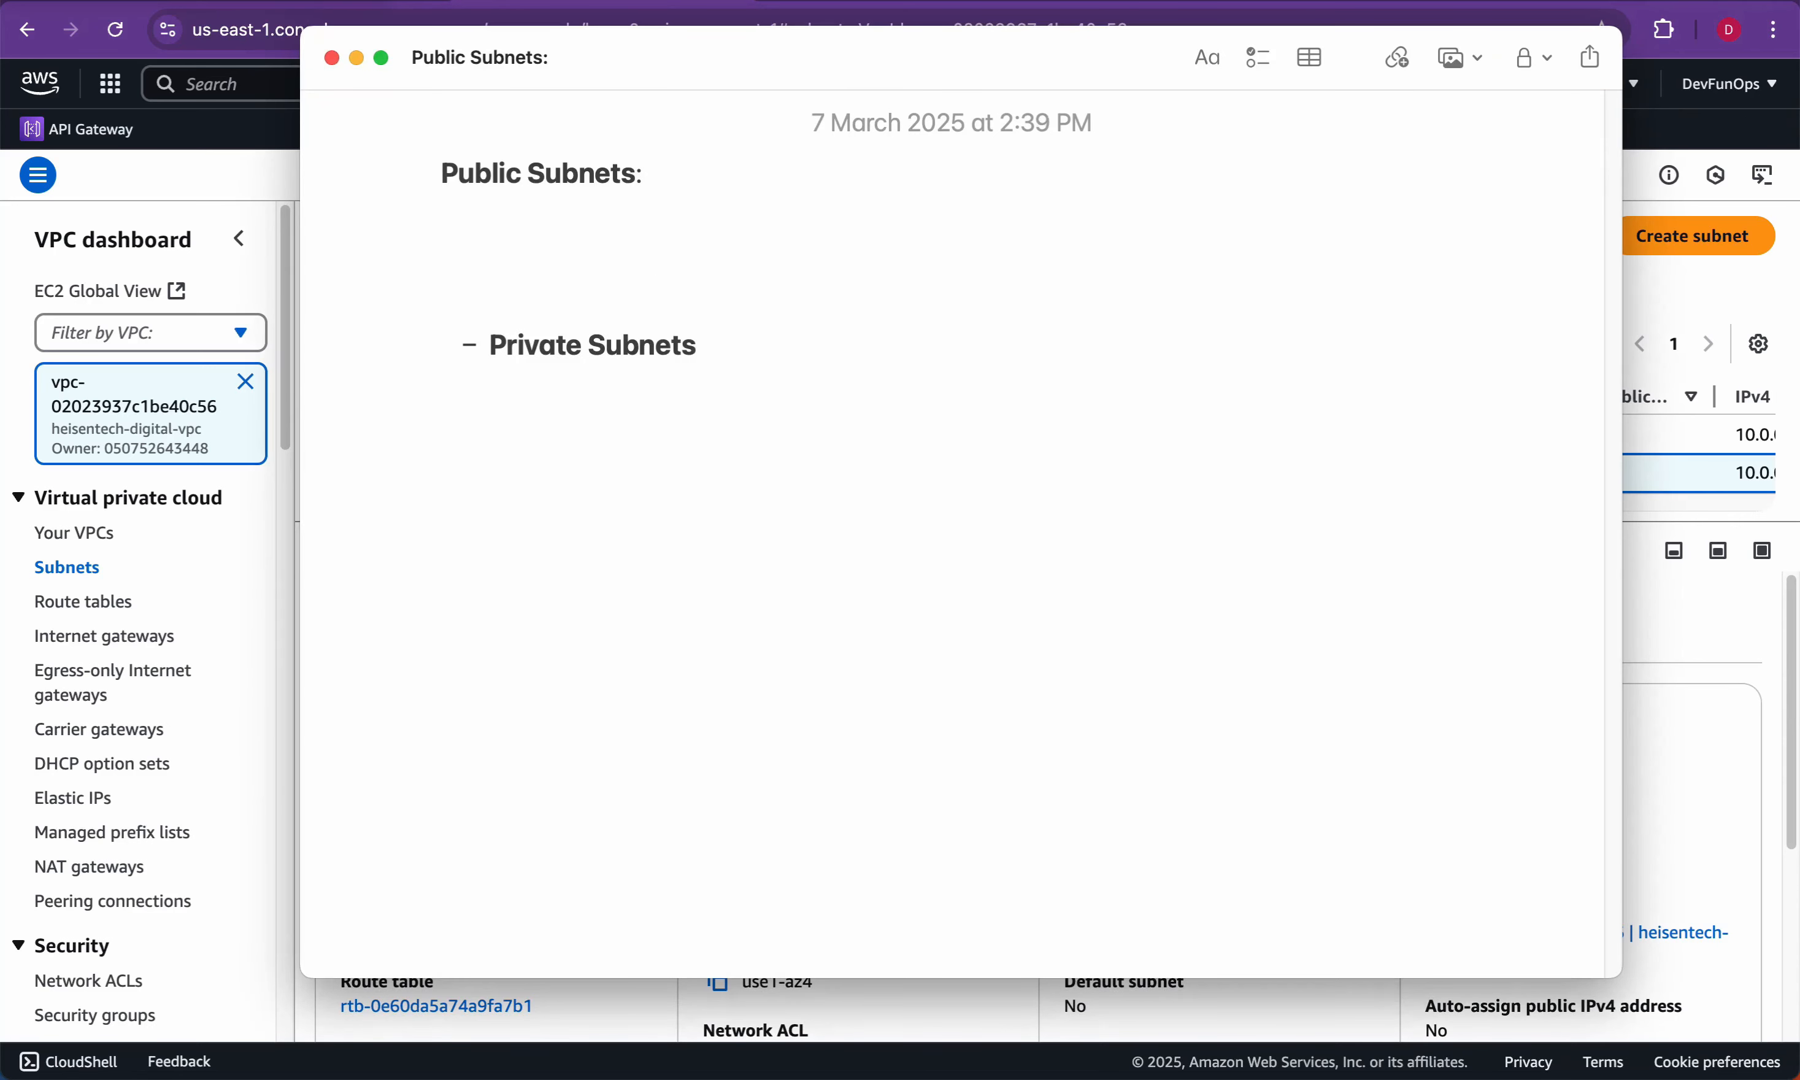
pyautogui.press('super+Left')
pyautogui.press('BackSpace')
# Step: Insert the indented line "route to the internet via an Internet Gateway." under the Public Subnets heading
pyautogui.press('Up')
pyautogui.press('Up')
pyautogui.press('Up')
pyautogui.press('Up')
pyautogui.press('super+Right')
pyautogui.press('Return')
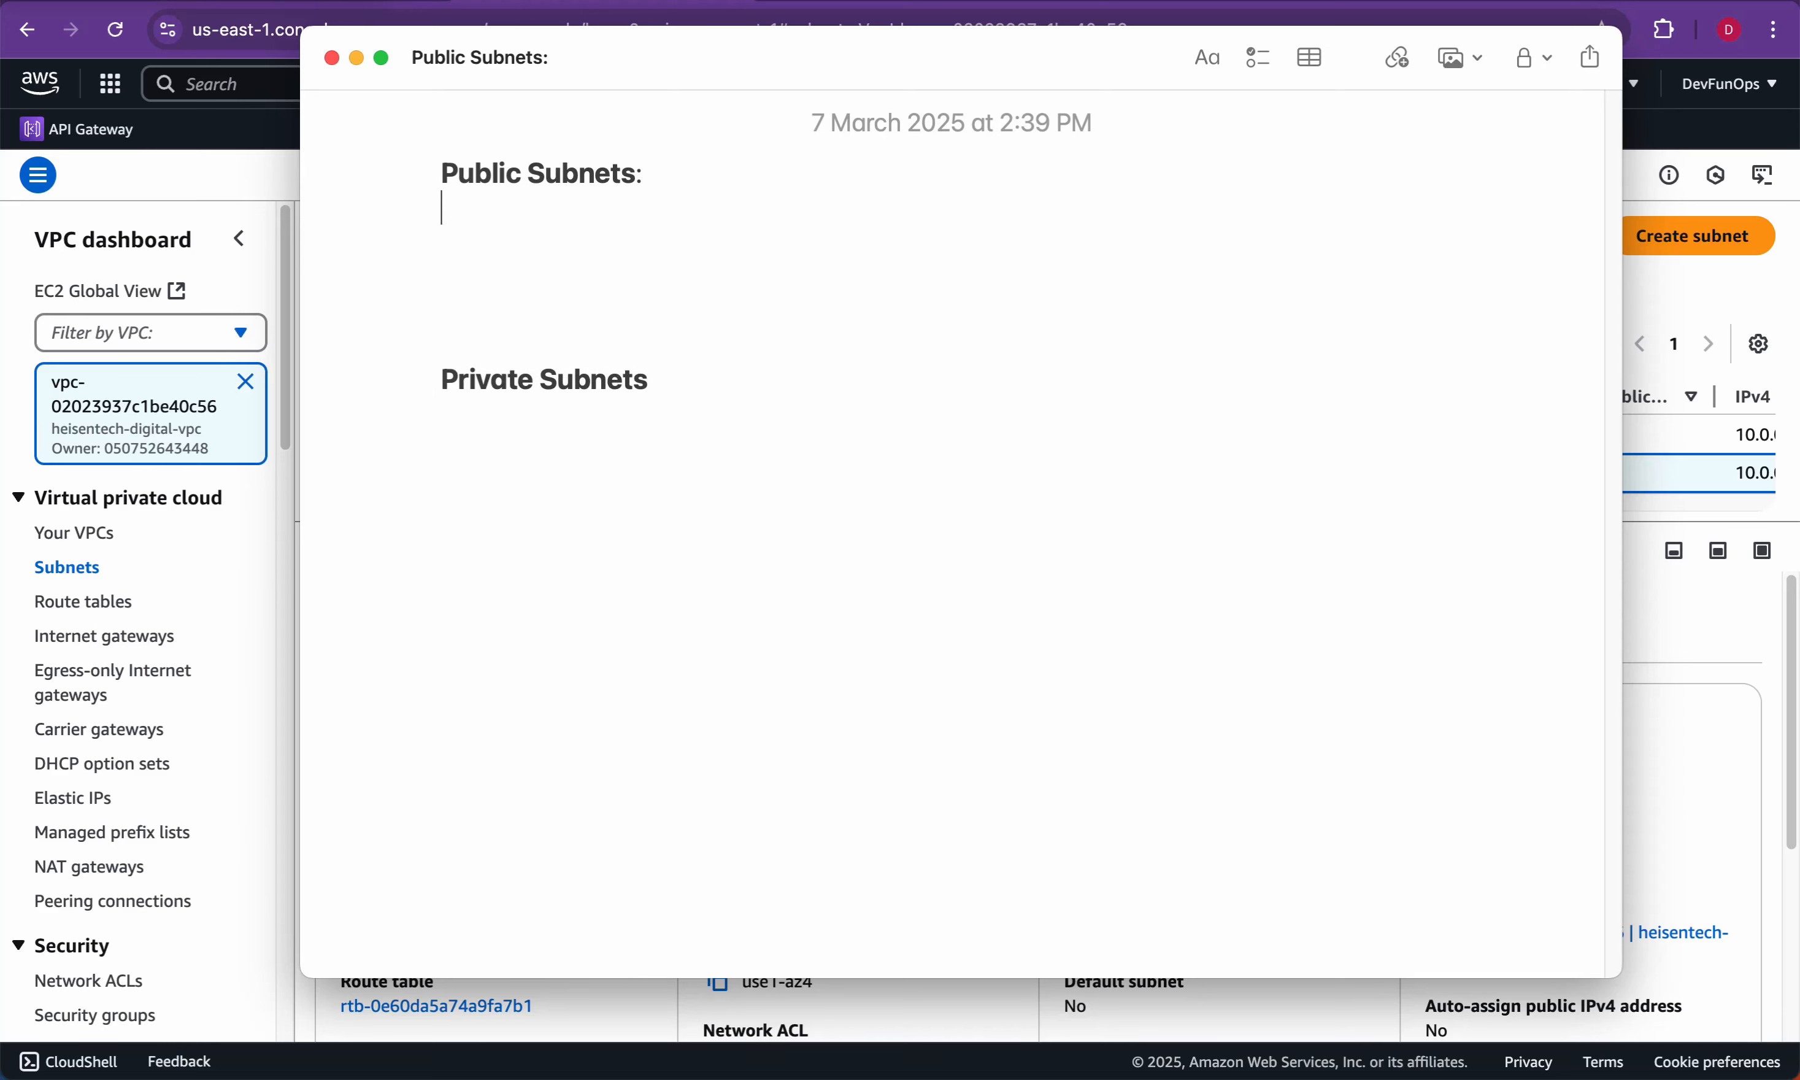
pyautogui.press('Return')
pyautogui.press('Tab')
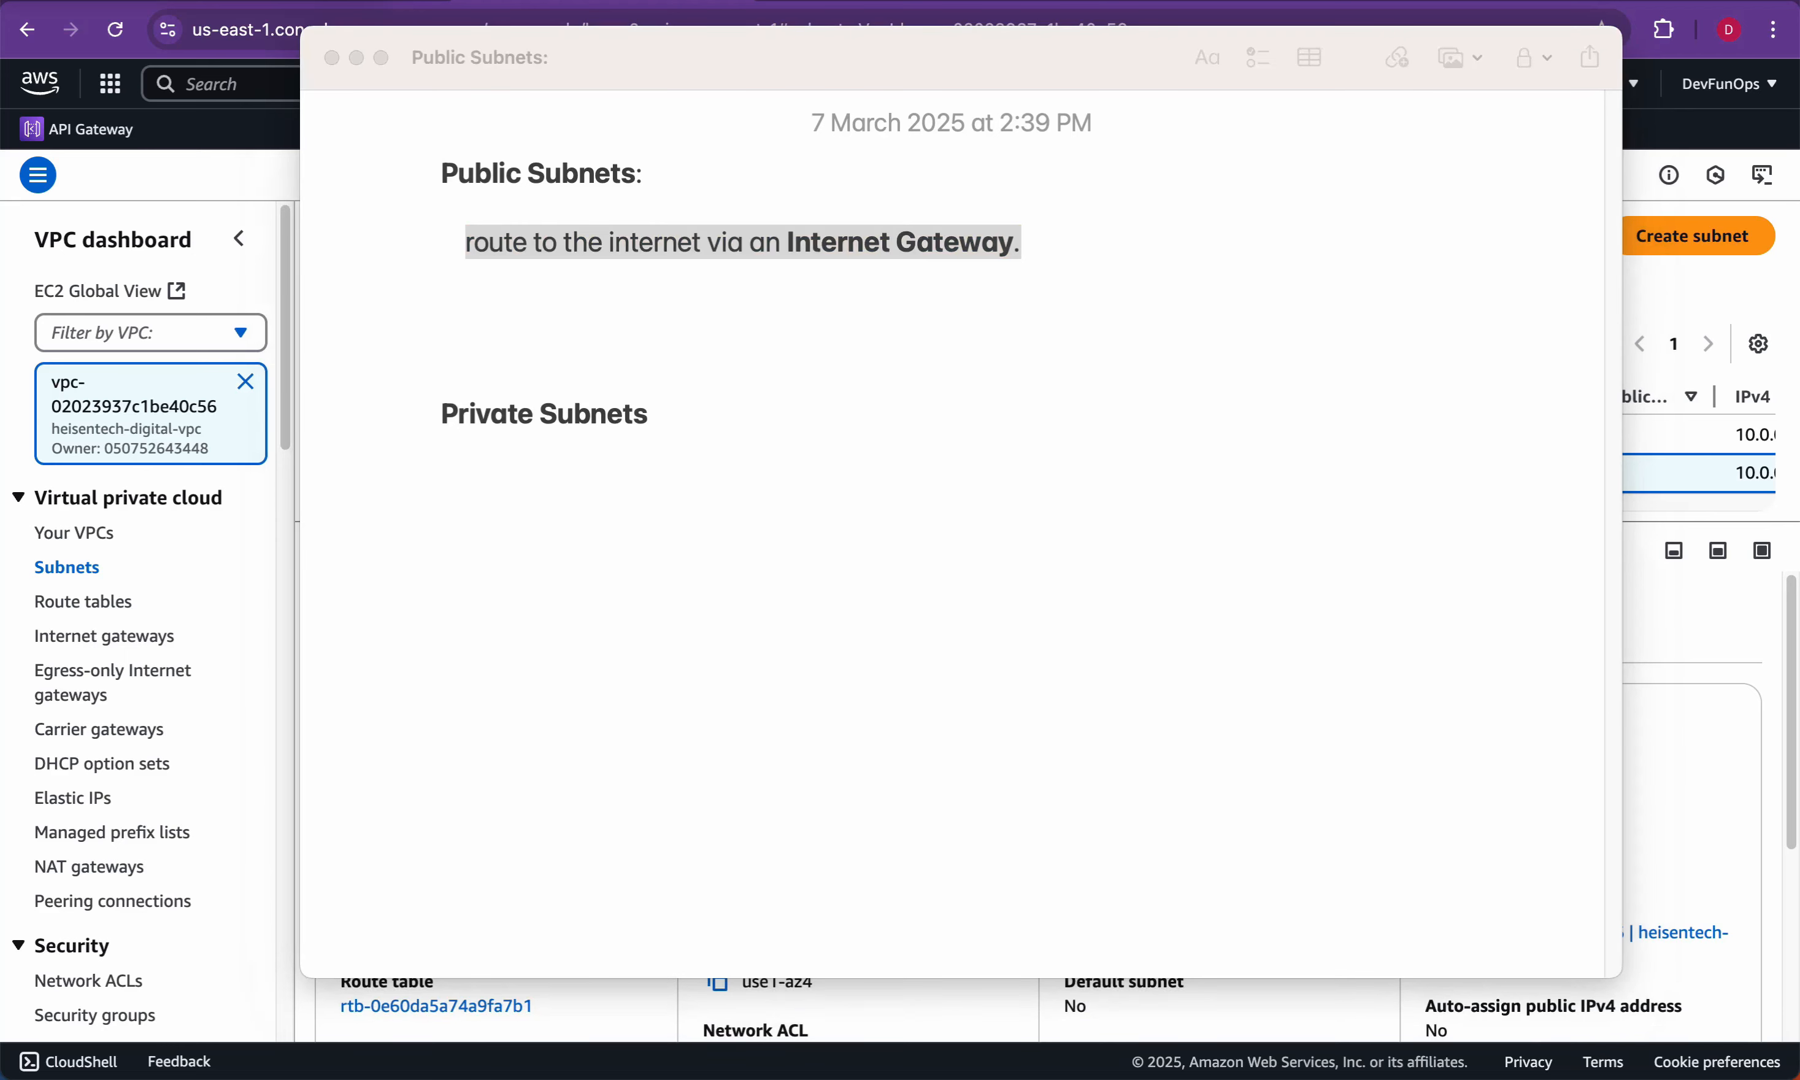
# Step: Add the line "Instances in a public subnet typically have a public IP address." below the Internet Gateway line
pyautogui.press('super+Tab')
pyautogui.click(443, 276)
pyautogui.write('– Instances in a public subnet typically have a public IP address.')
pyautogui.press('BackSpace')
pyautogui.press('BackSpace')
# Step: Add indented Private Subnets lines "No route to the internet via an Internet Gateway." and "Instances in a private subnet do not have public IP addresses"
pyautogui.press('Return')
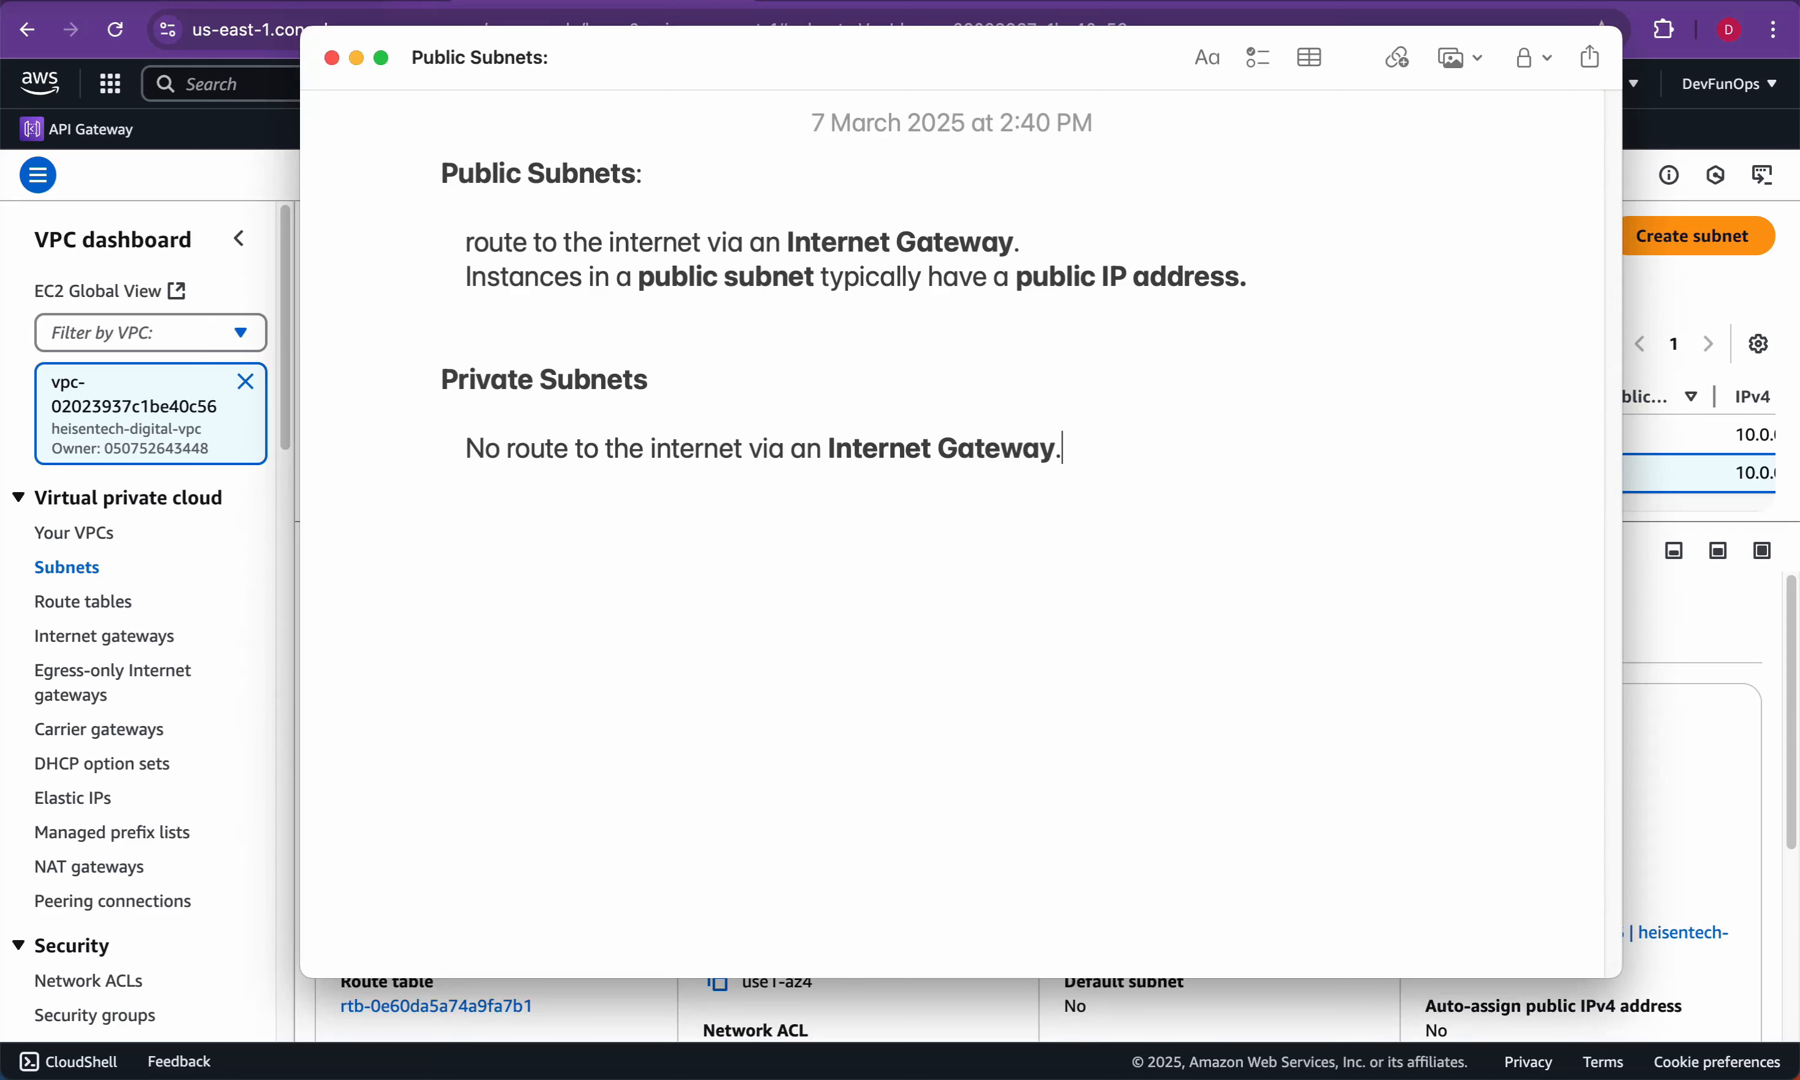
pyautogui.press('super+Tab')
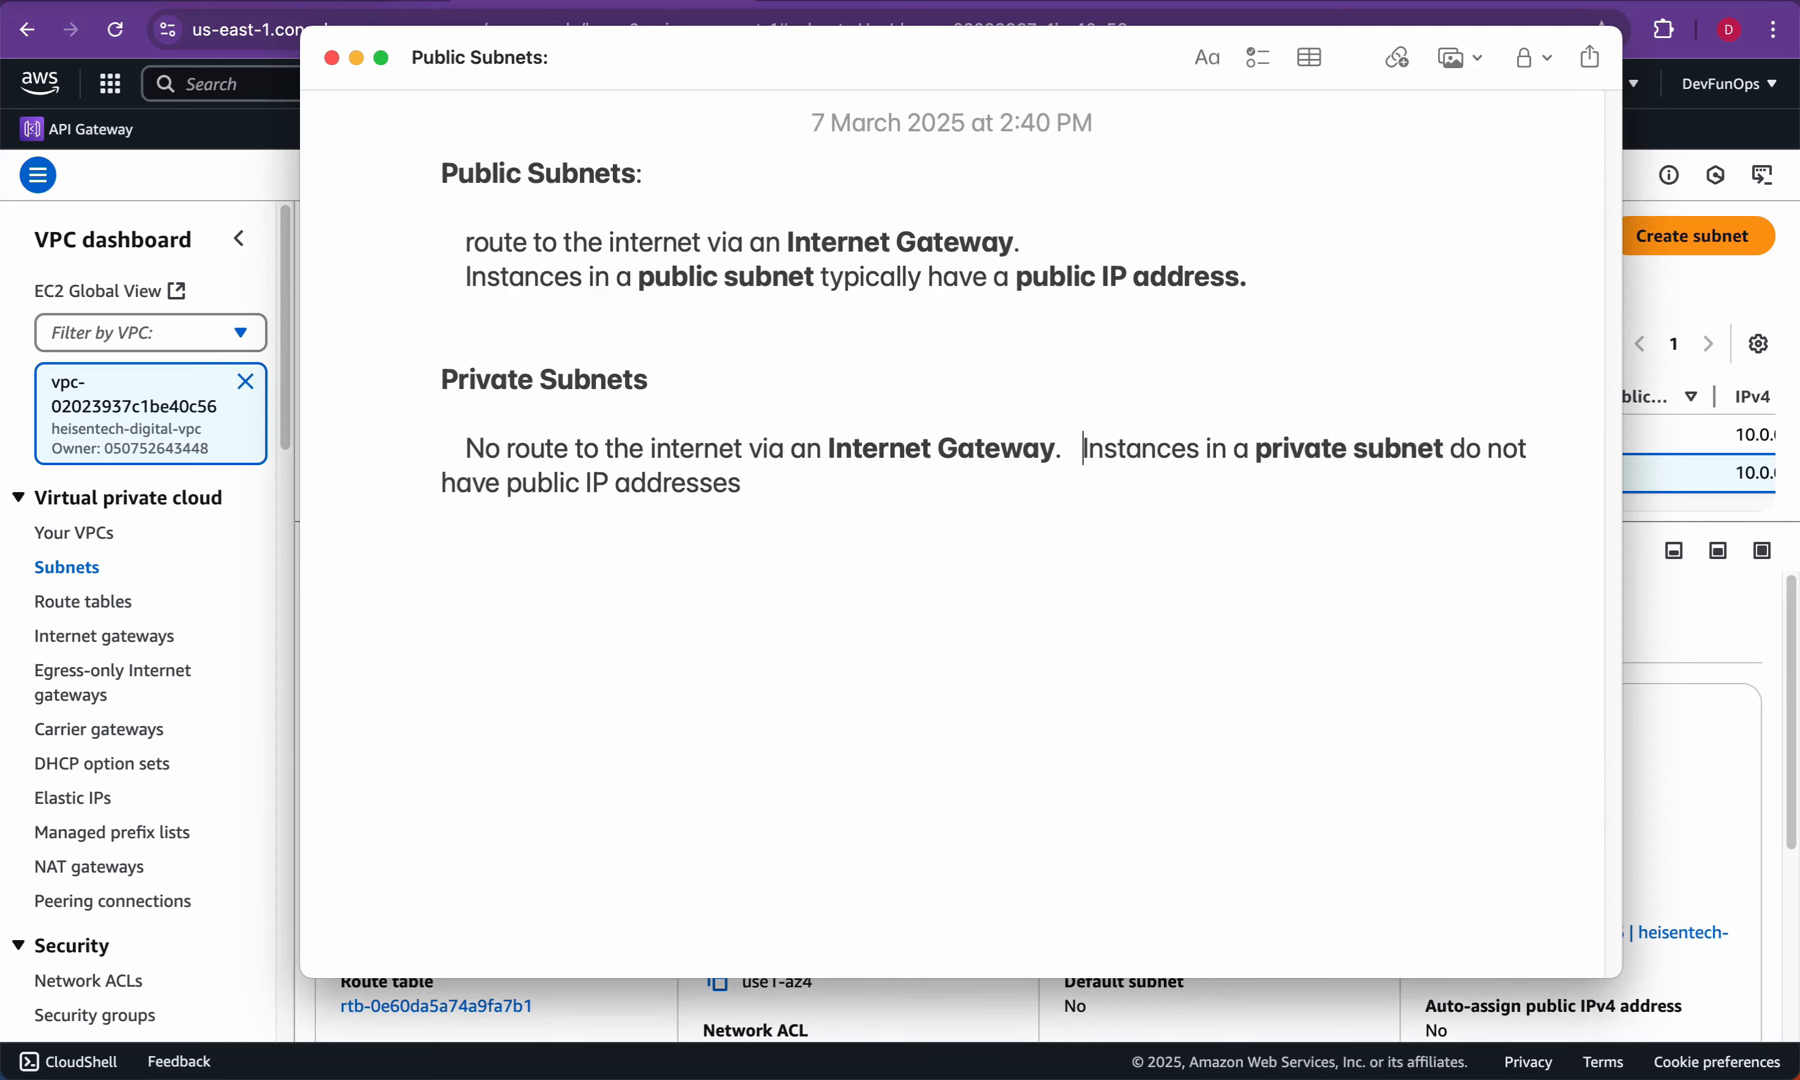
pyautogui.press('BackSpace')
pyautogui.press('BackSpace')
pyautogui.press('BackSpace')
pyautogui.press('Return')
pyautogui.press('Tab')
# Step: Remove the blank lines directly below the Private Subnets and Public Subnets headings
pyautogui.press('Down')
pyautogui.press('Up')
pyautogui.press('Up')
pyautogui.press('Up')
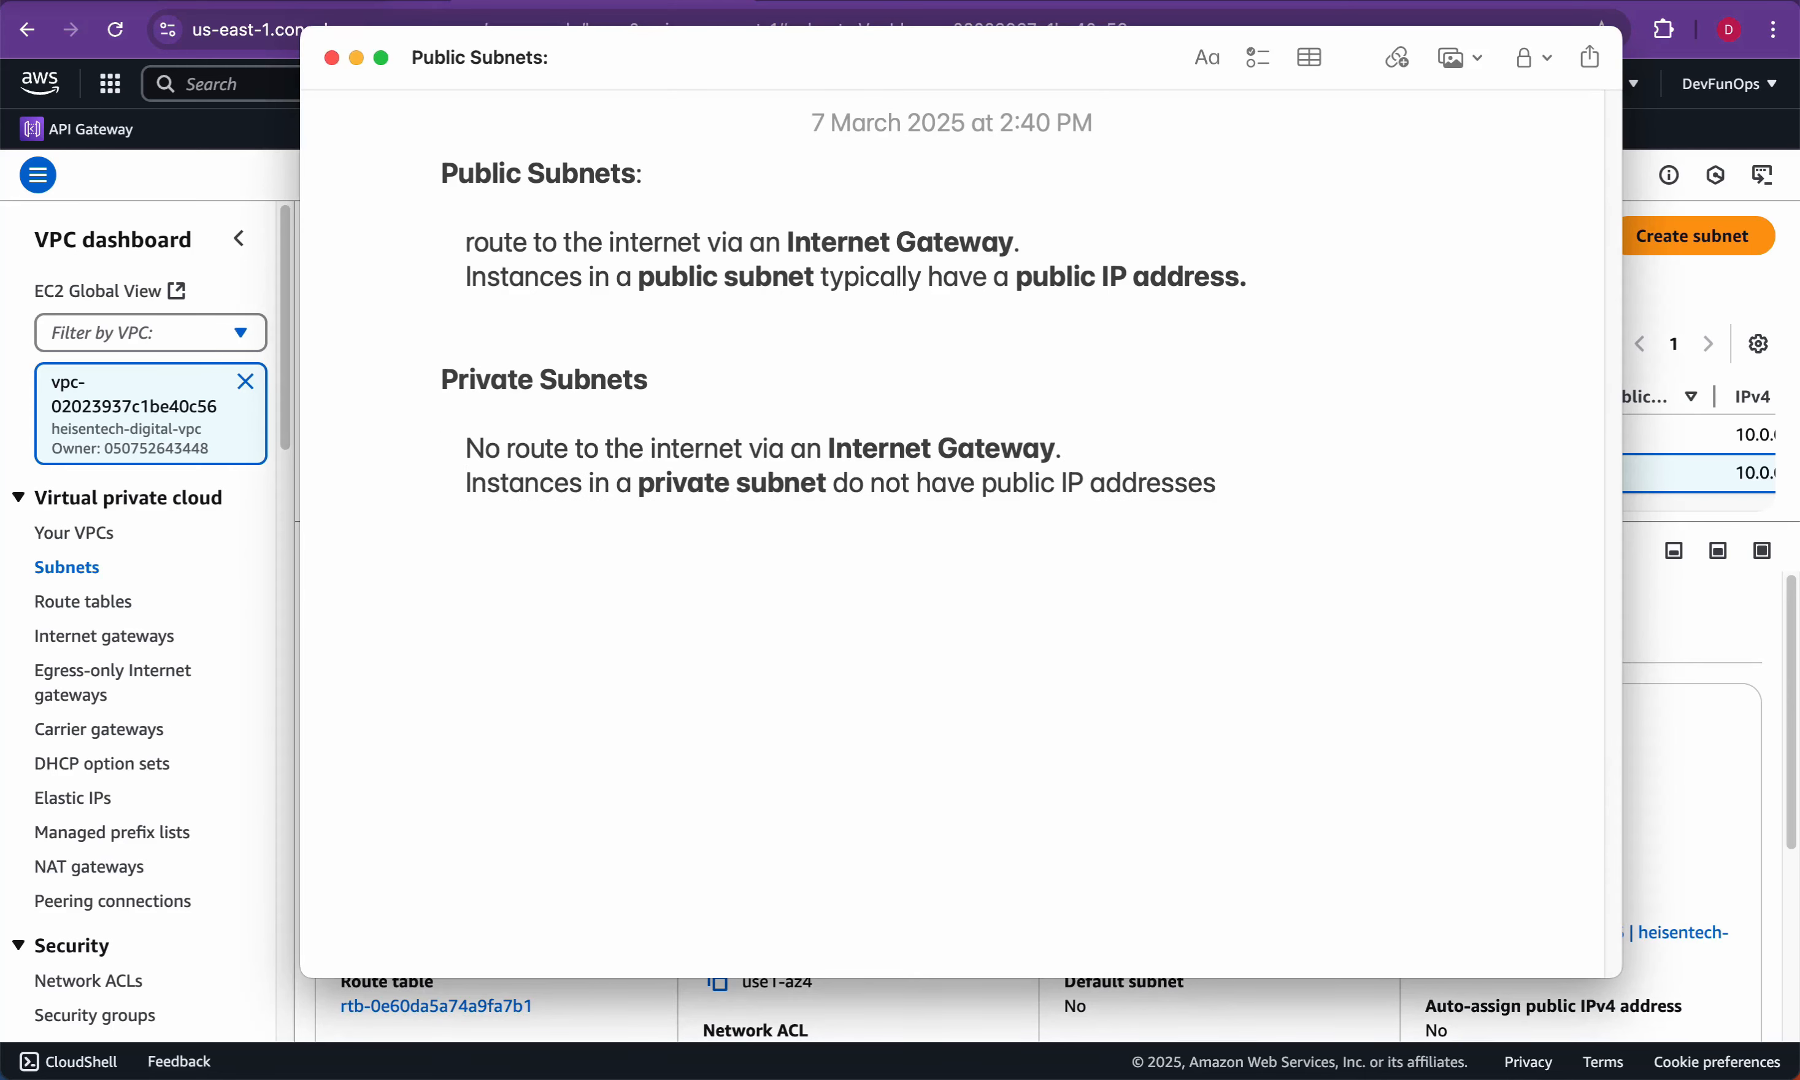
pyautogui.press('BackSpace')
pyautogui.press('Up')
pyautogui.press('Up')
pyautogui.press('Up')
pyautogui.press('Up')
pyautogui.press('Up')
pyautogui.press('BackSpace')
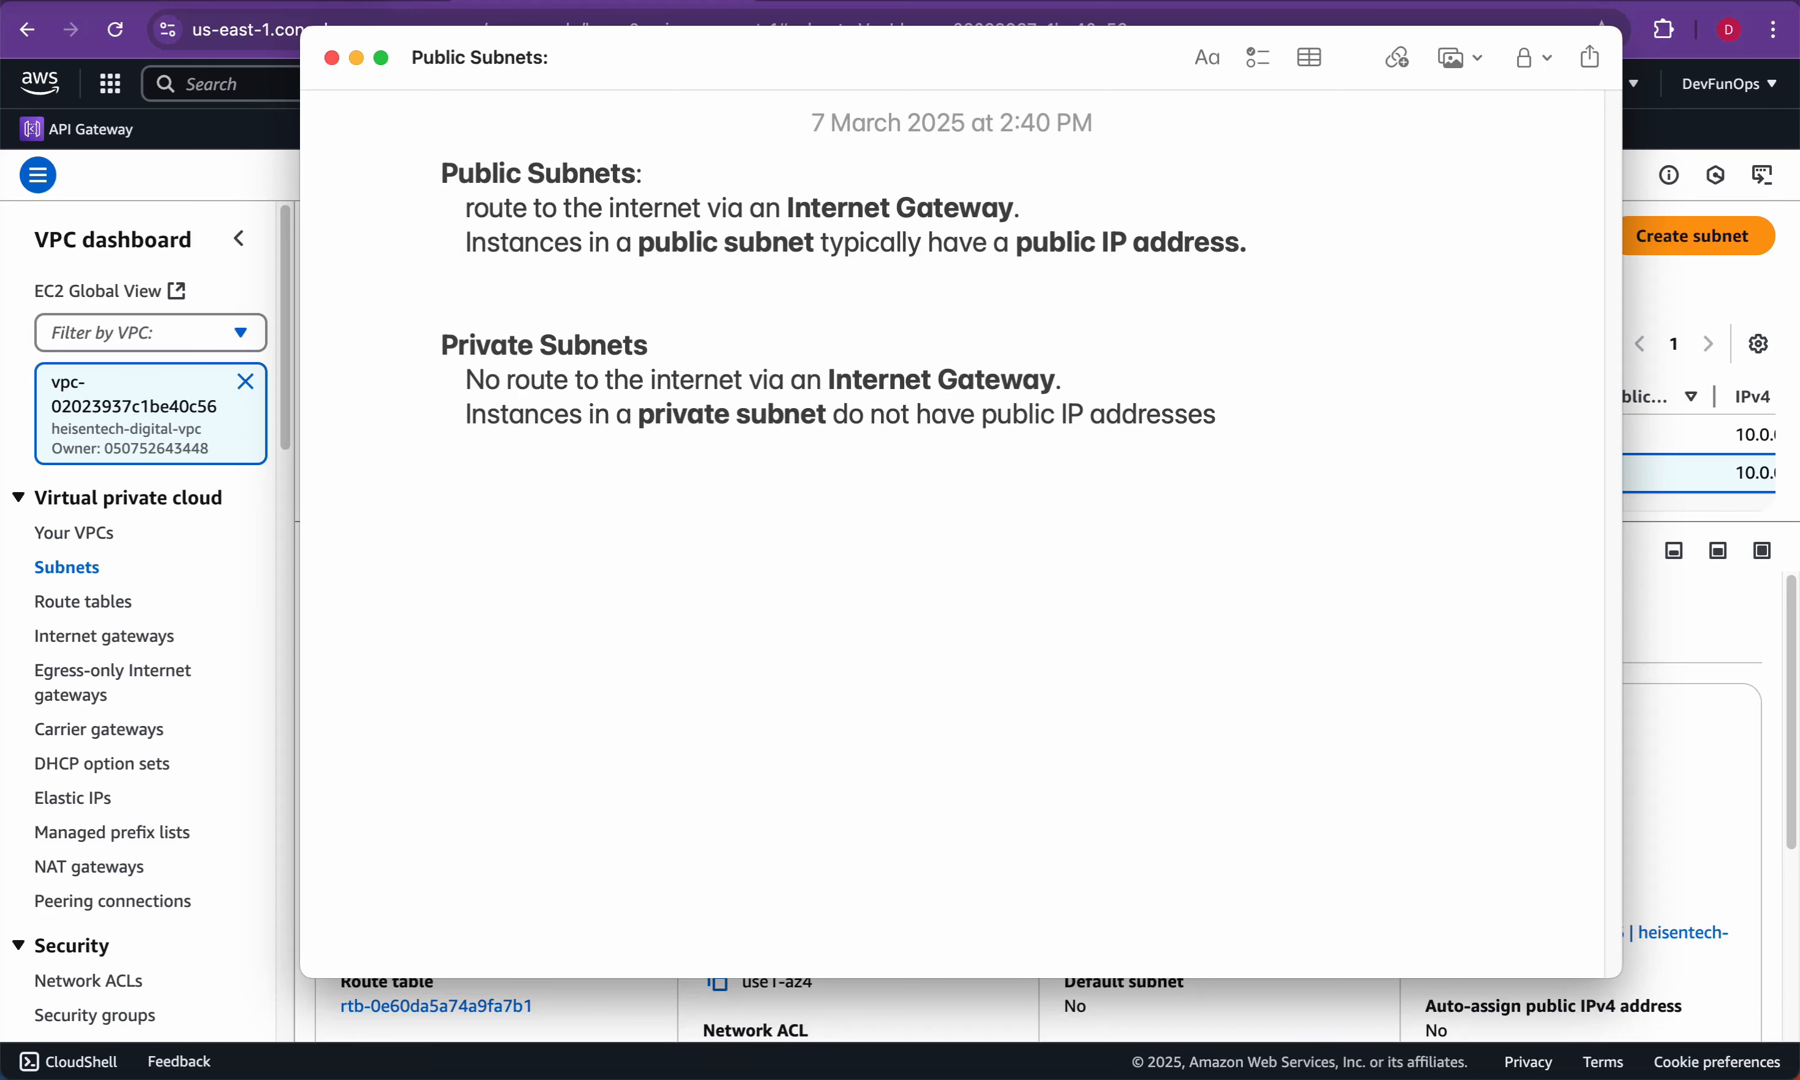
# Step: Review the note's Public Subnets and Private Subnets lines on internet routes and public IP addresses
pyautogui.moveTo(466, 243); pyautogui.dragTo(1248, 242)
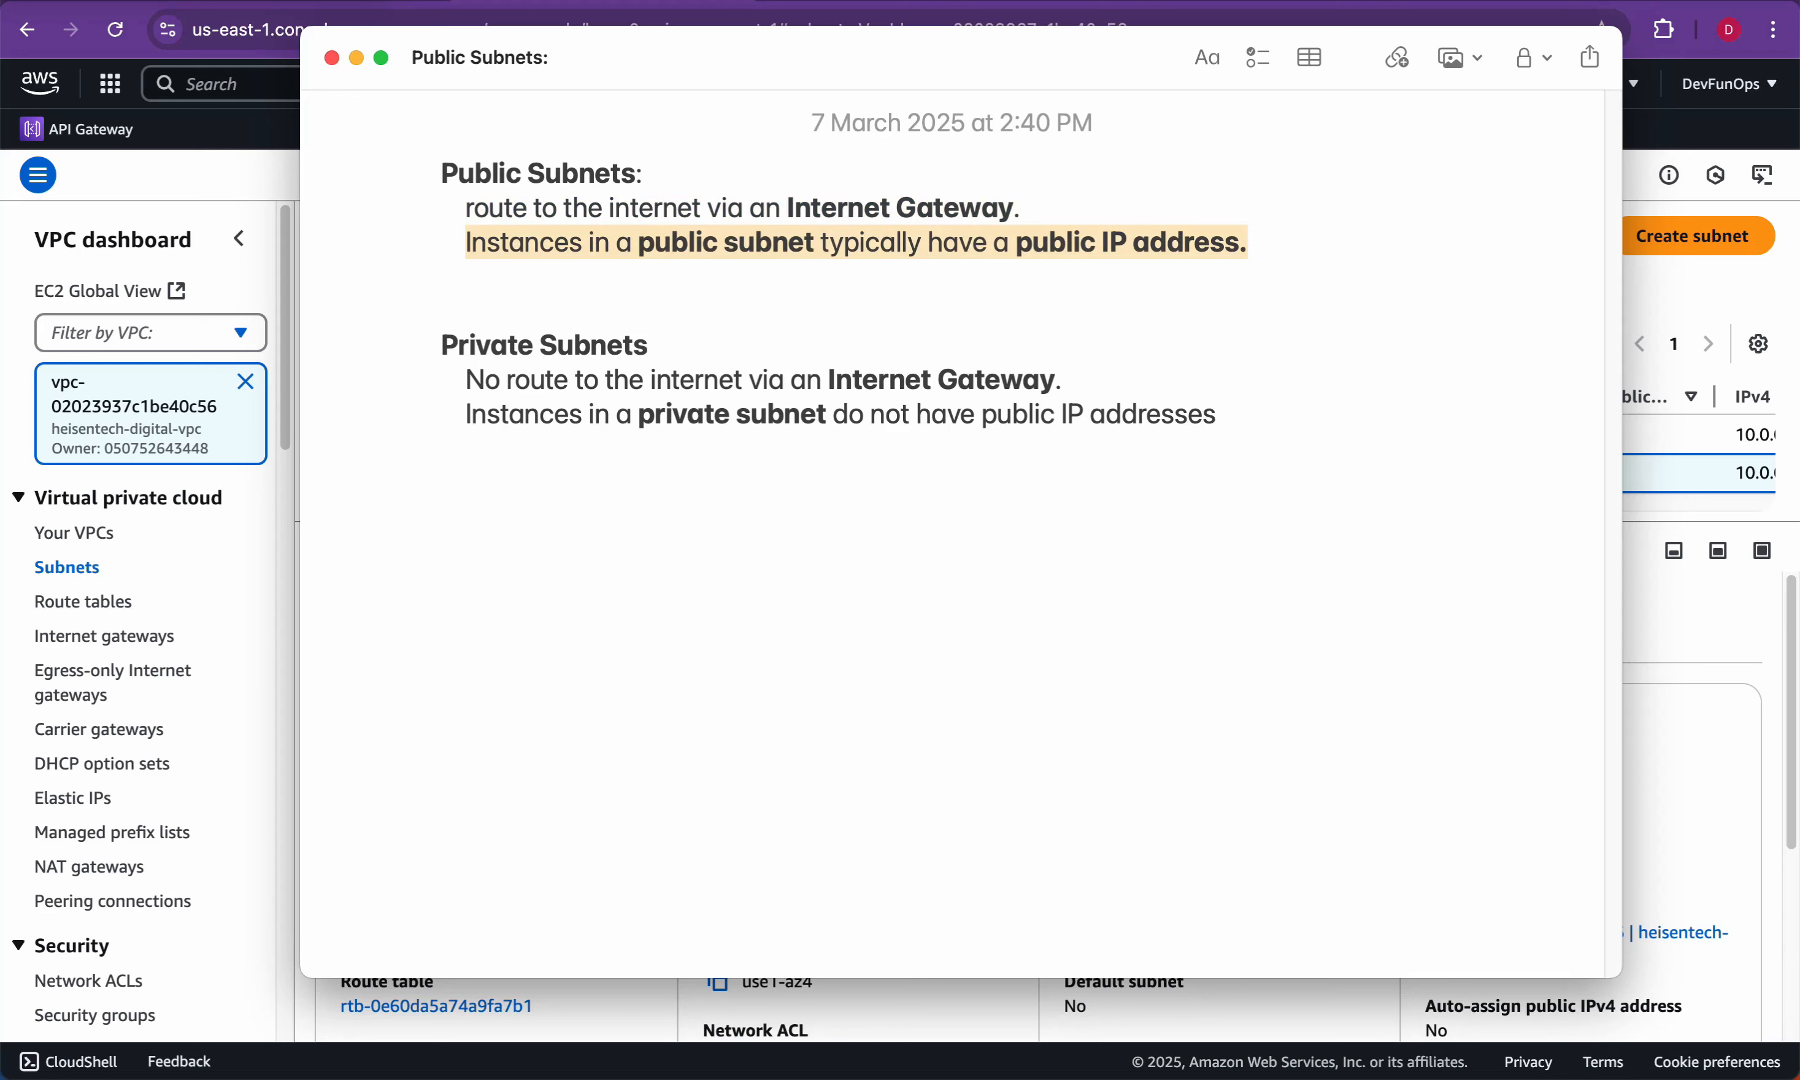
pyautogui.click(441, 311)
pyautogui.tripleClick(544, 345)
pyautogui.click(441, 447)
pyautogui.click(467, 380)
pyautogui.moveTo(466, 380); pyautogui.dragTo(1064, 381)
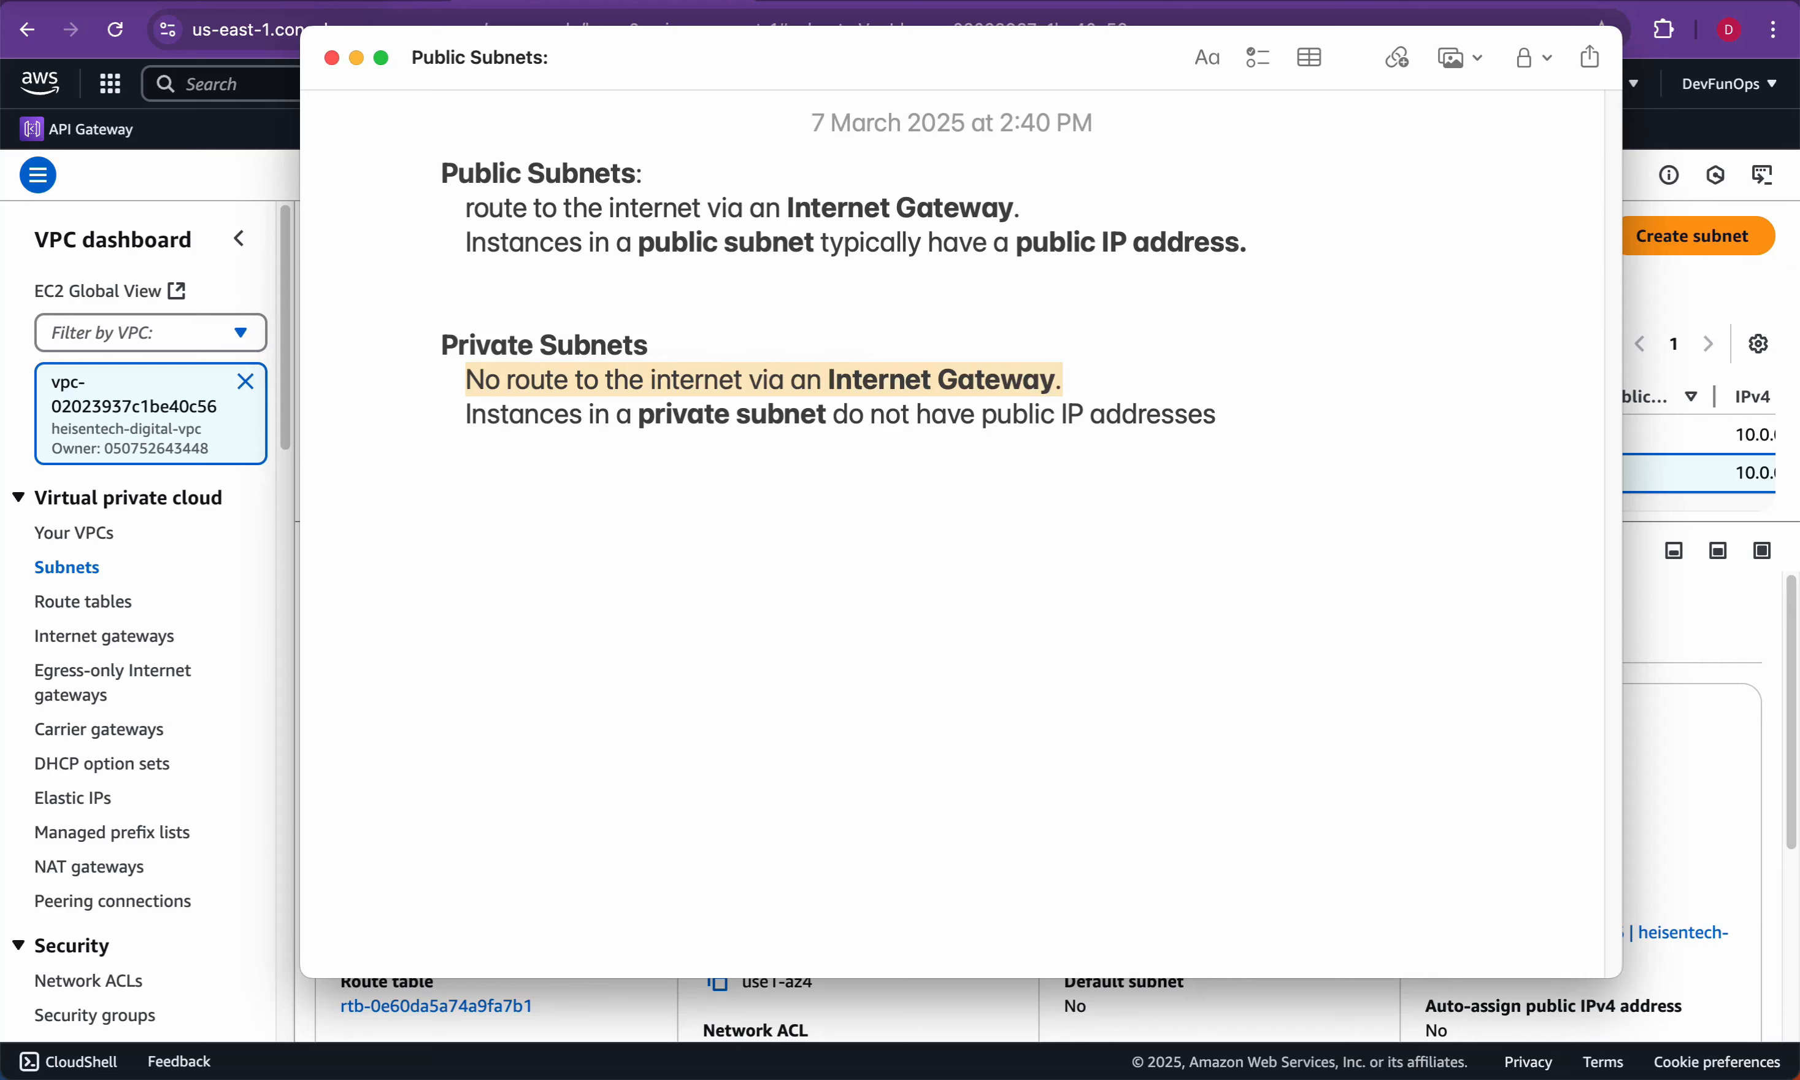
pyautogui.click(832, 380)
pyautogui.moveTo(828, 379); pyautogui.dragTo(1064, 381)
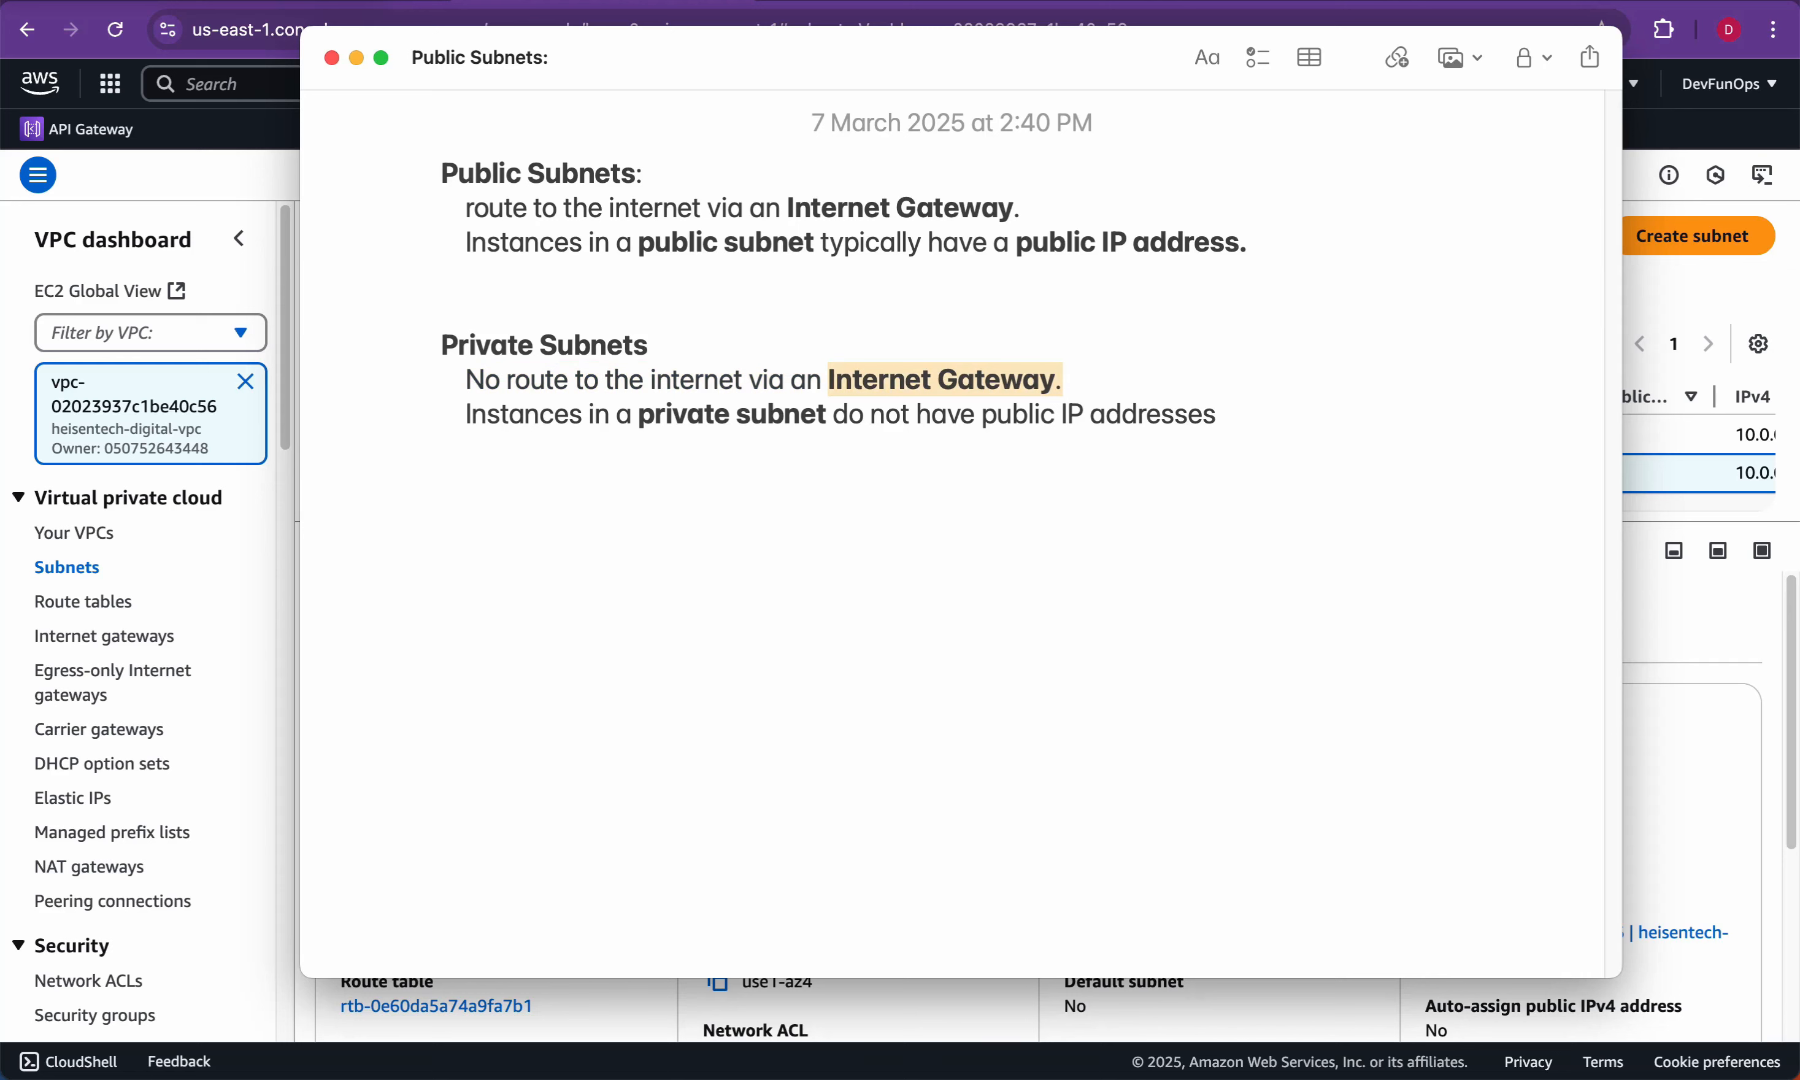
pyautogui.moveTo(466, 414); pyautogui.dragTo(1219, 415)
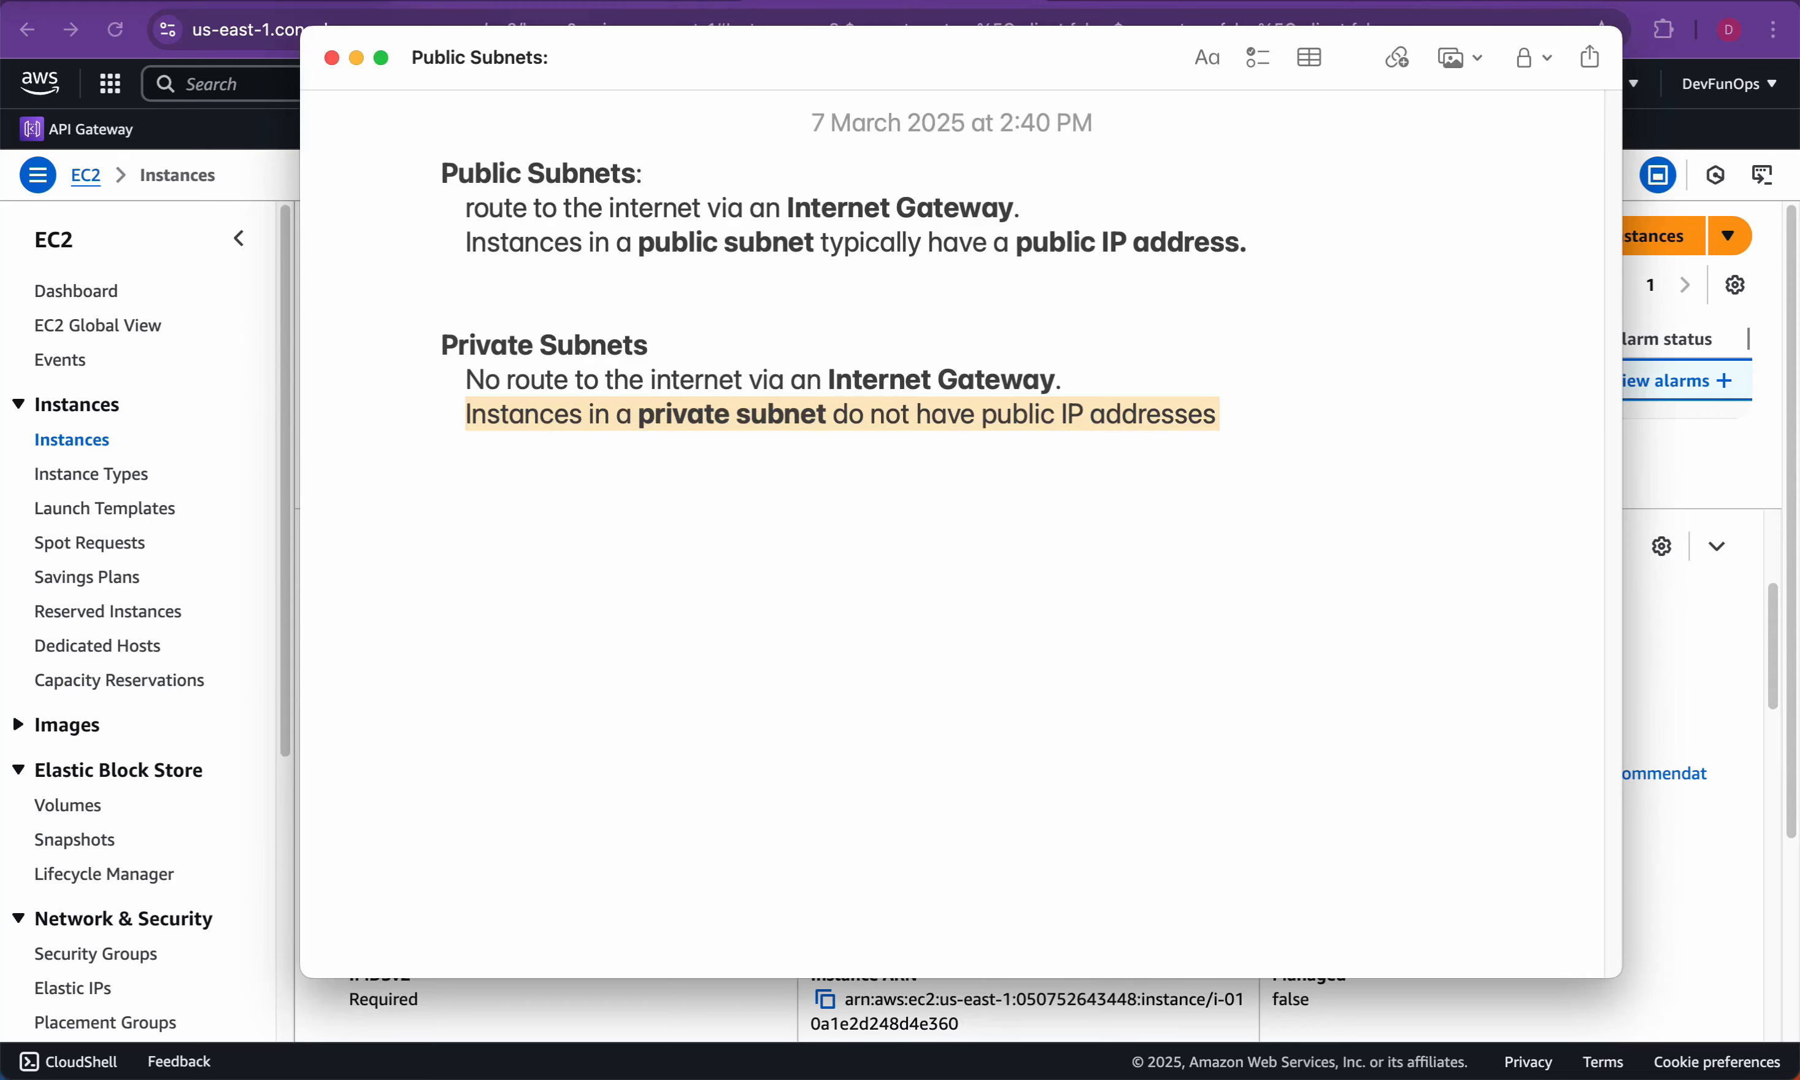
pyautogui.moveTo(443, 174); pyautogui.dragTo(747, 208)
# Step: Check the public IPv4 address of heisentech-digital-instance-01 in the EC2 console against the Public Subnets lines of the note
pyautogui.press('super+Tab')
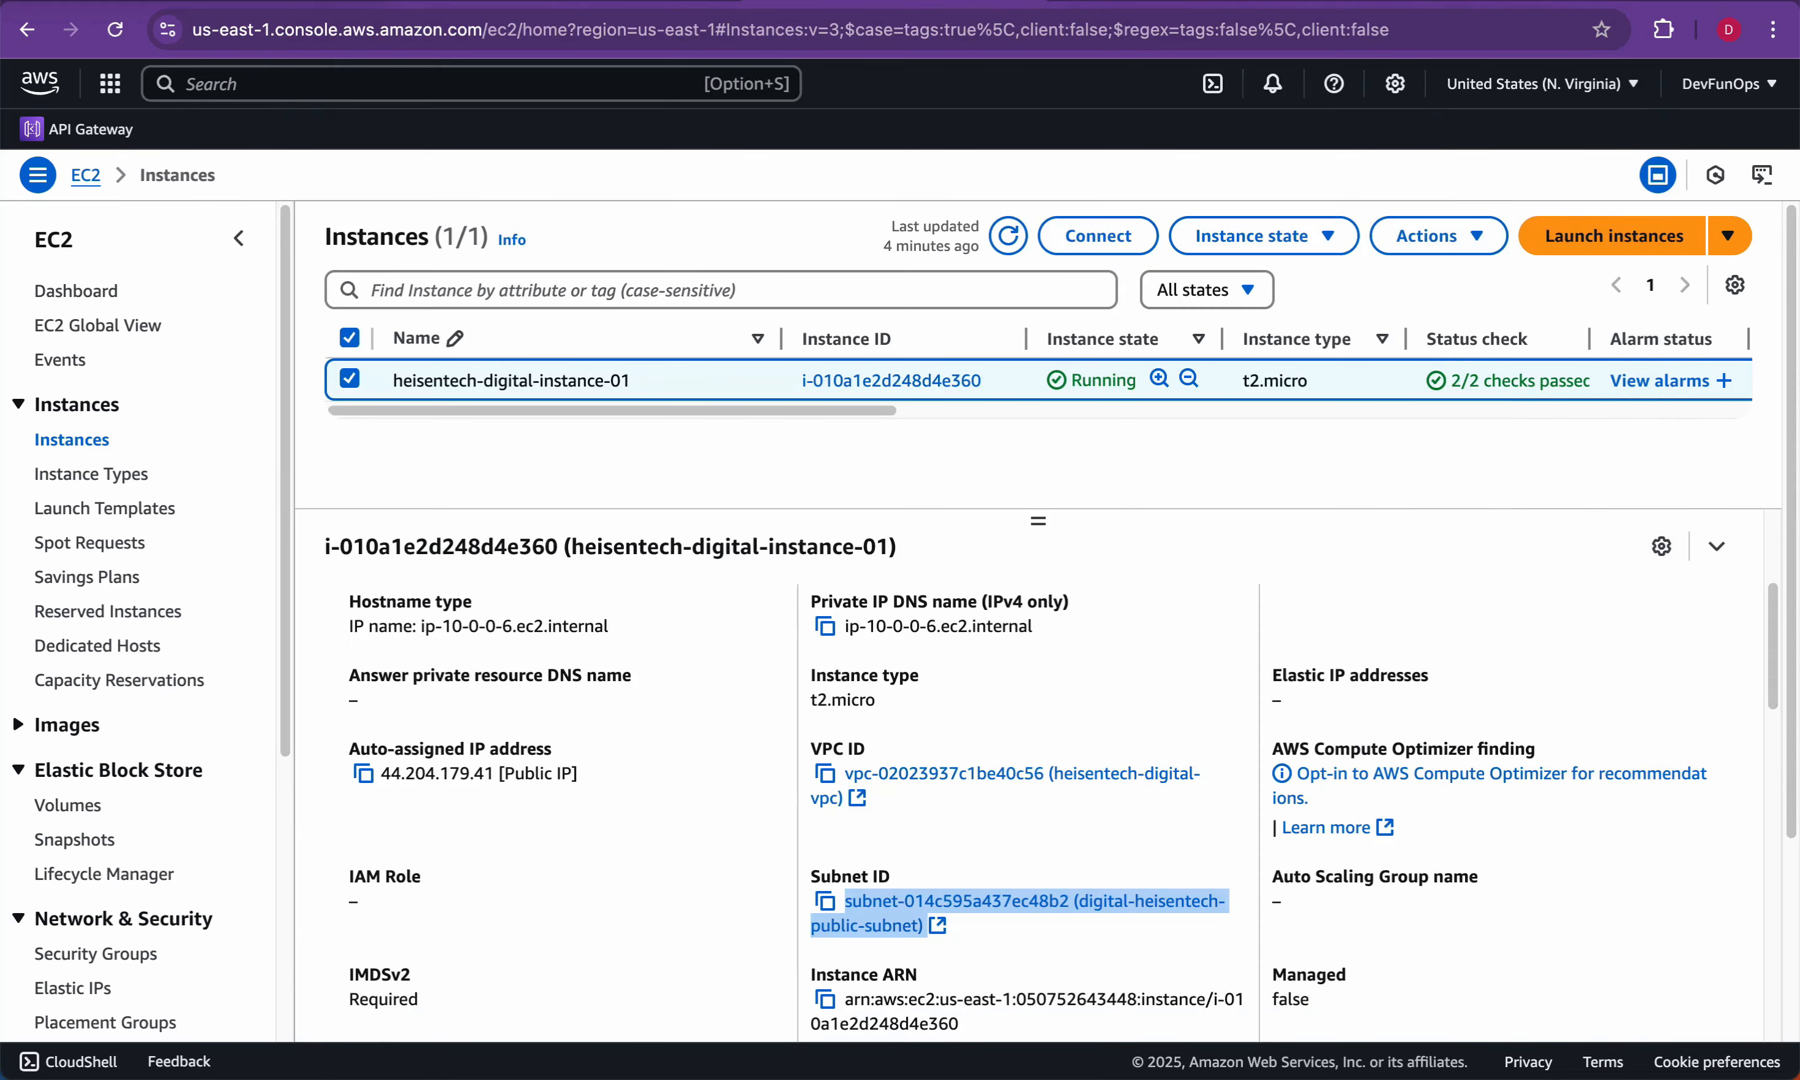
pyautogui.click(349, 379)
pyautogui.click(349, 379)
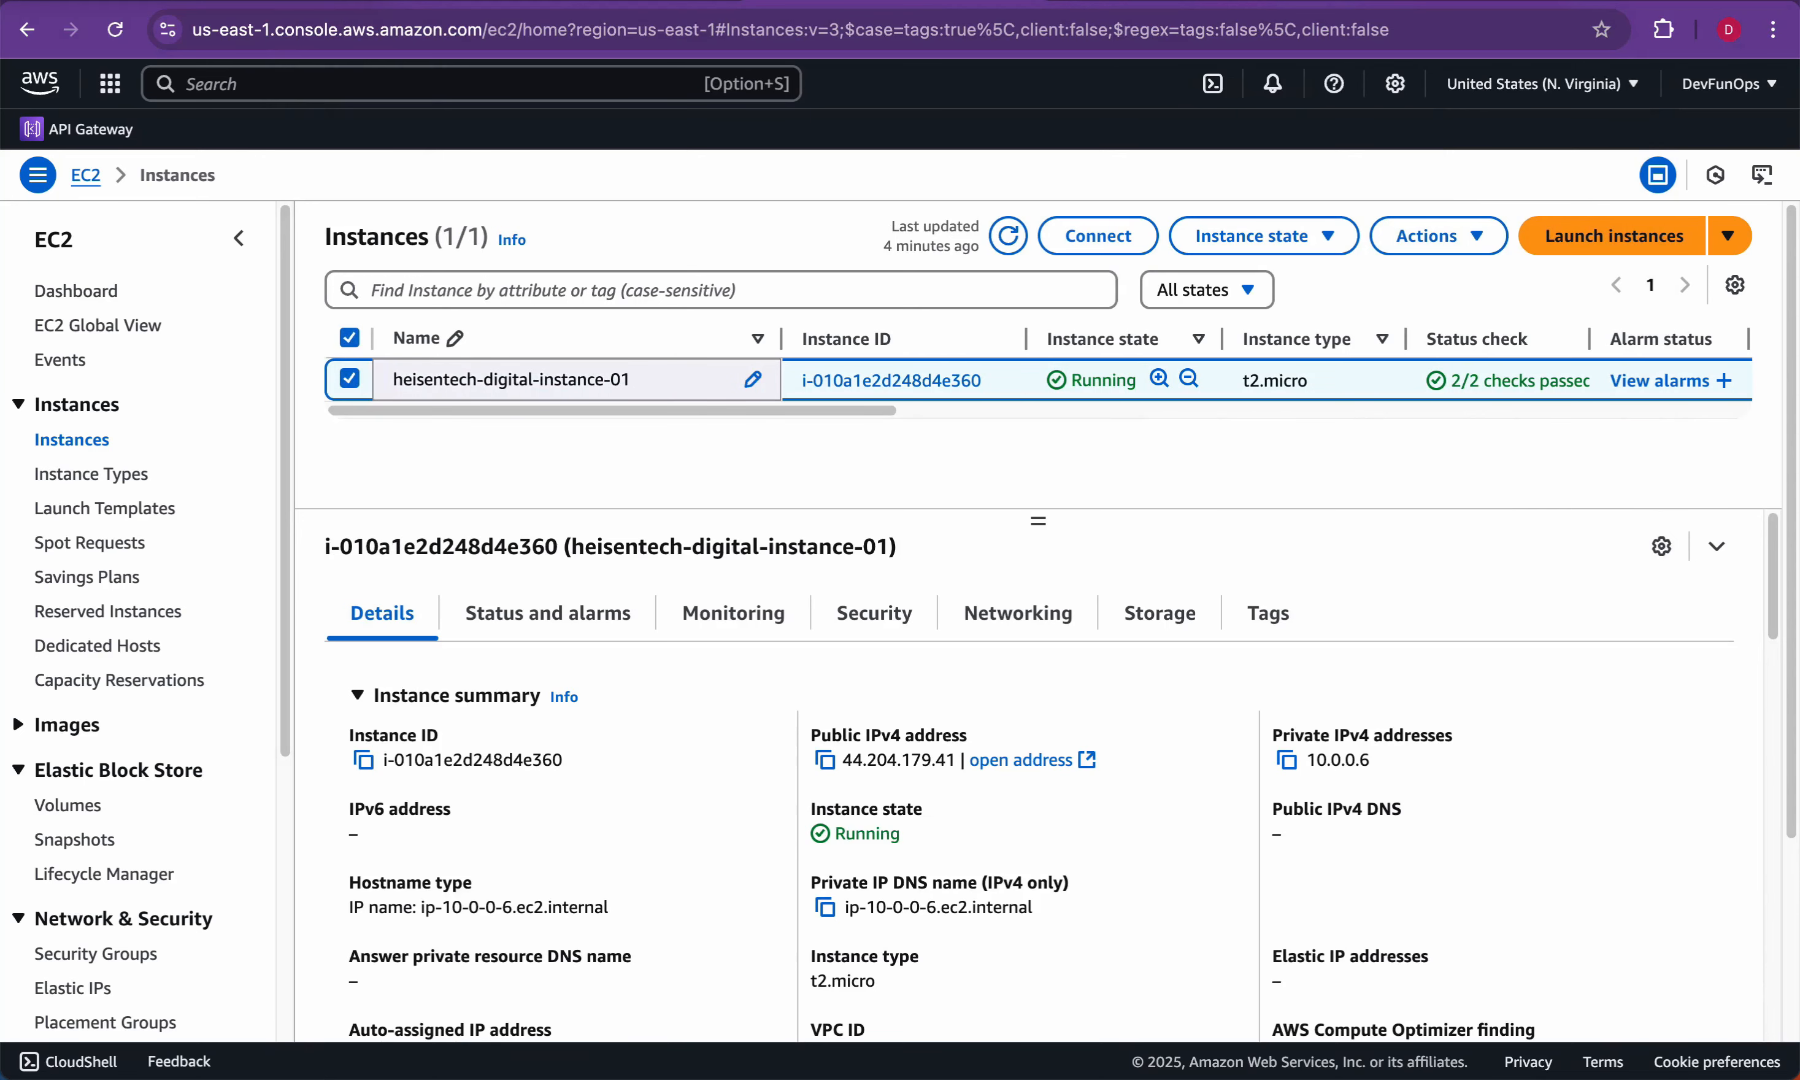
pyautogui.click(824, 760)
pyautogui.press('super+Tab')
pyautogui.moveTo(1249, 242); pyautogui.dragTo(465, 242)
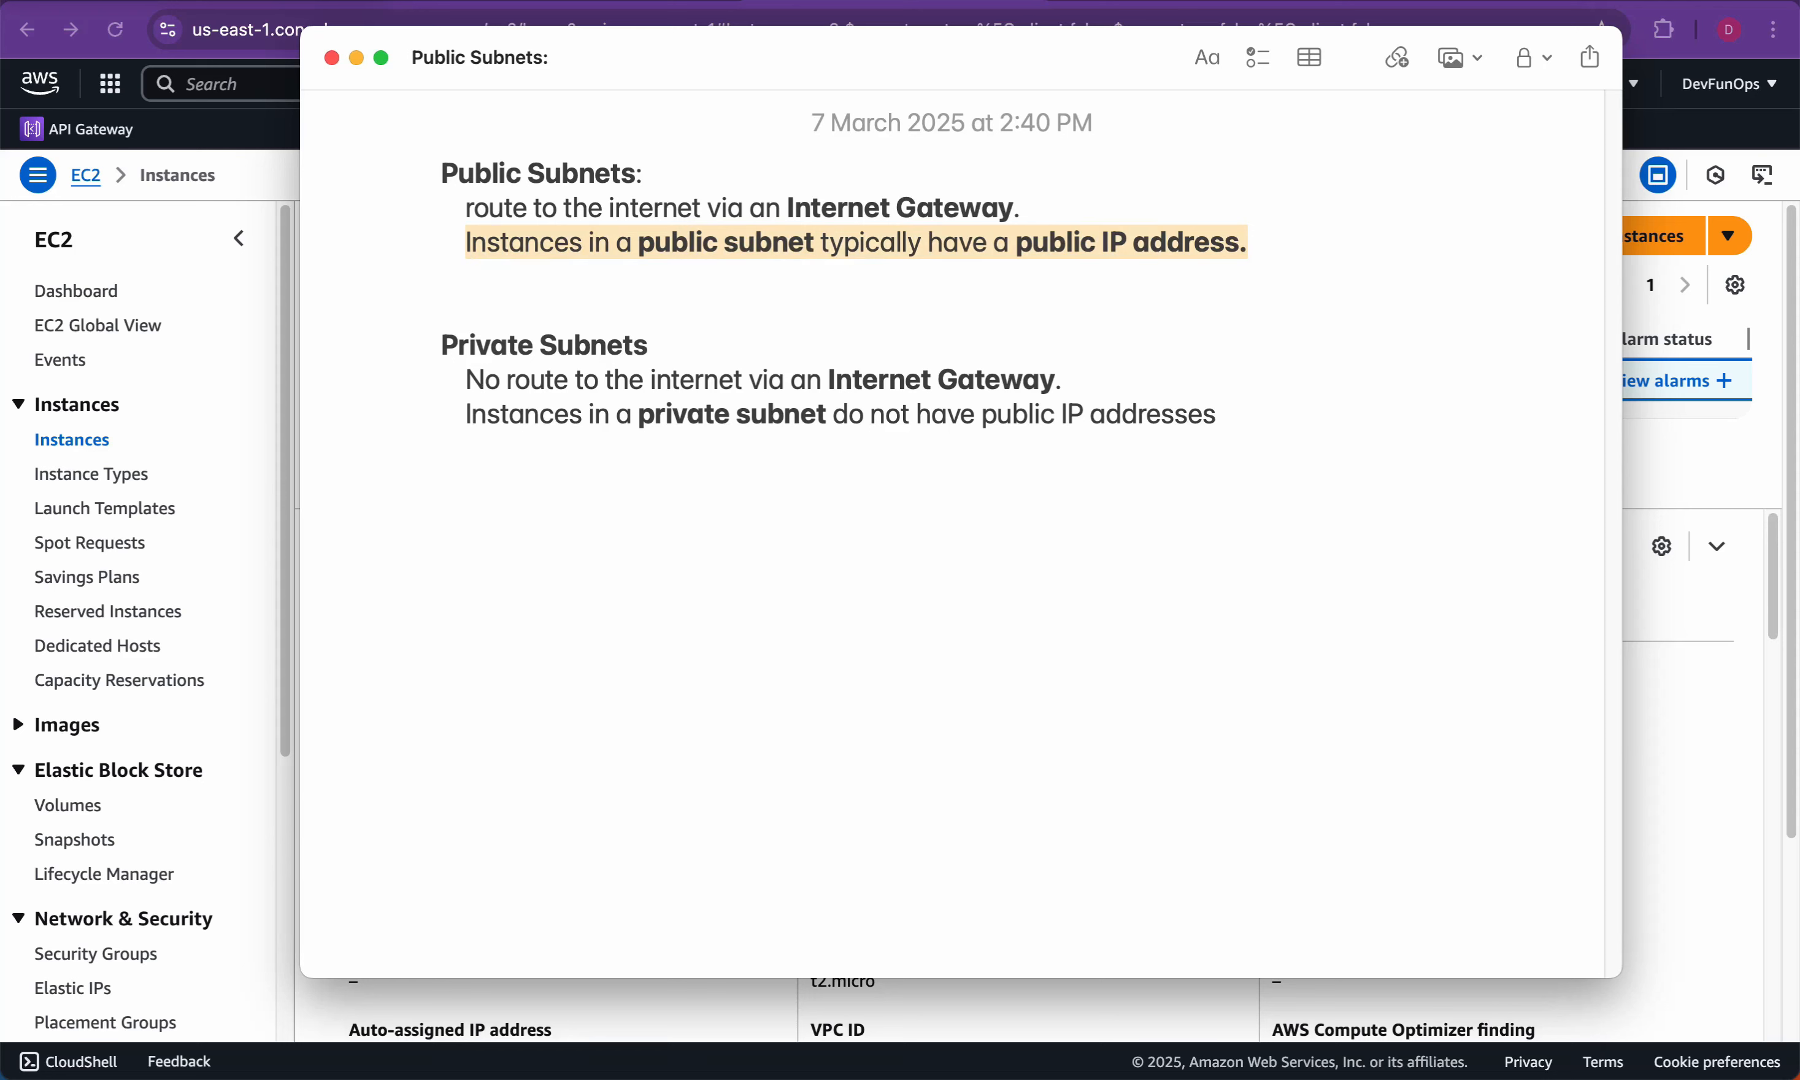
pyautogui.click(441, 311)
pyautogui.moveTo(638, 241); pyautogui.dragTo(1248, 242)
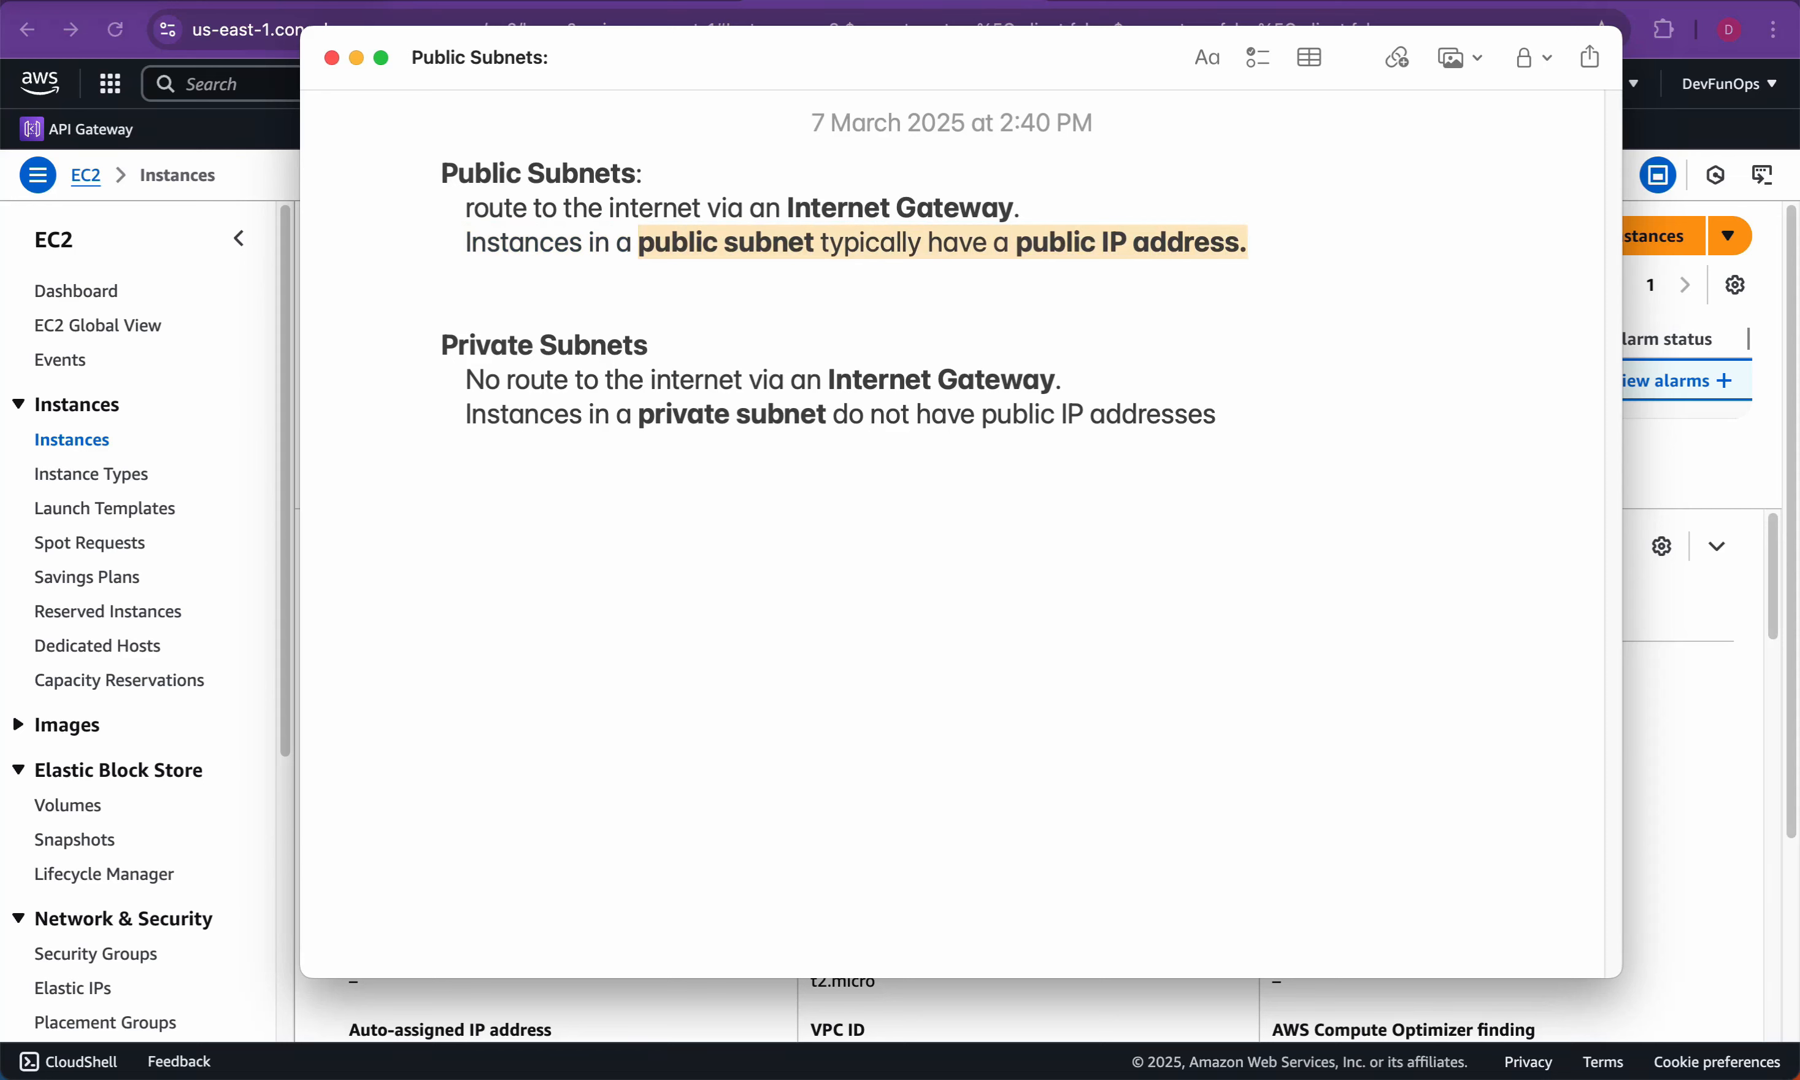
pyautogui.click(1021, 208)
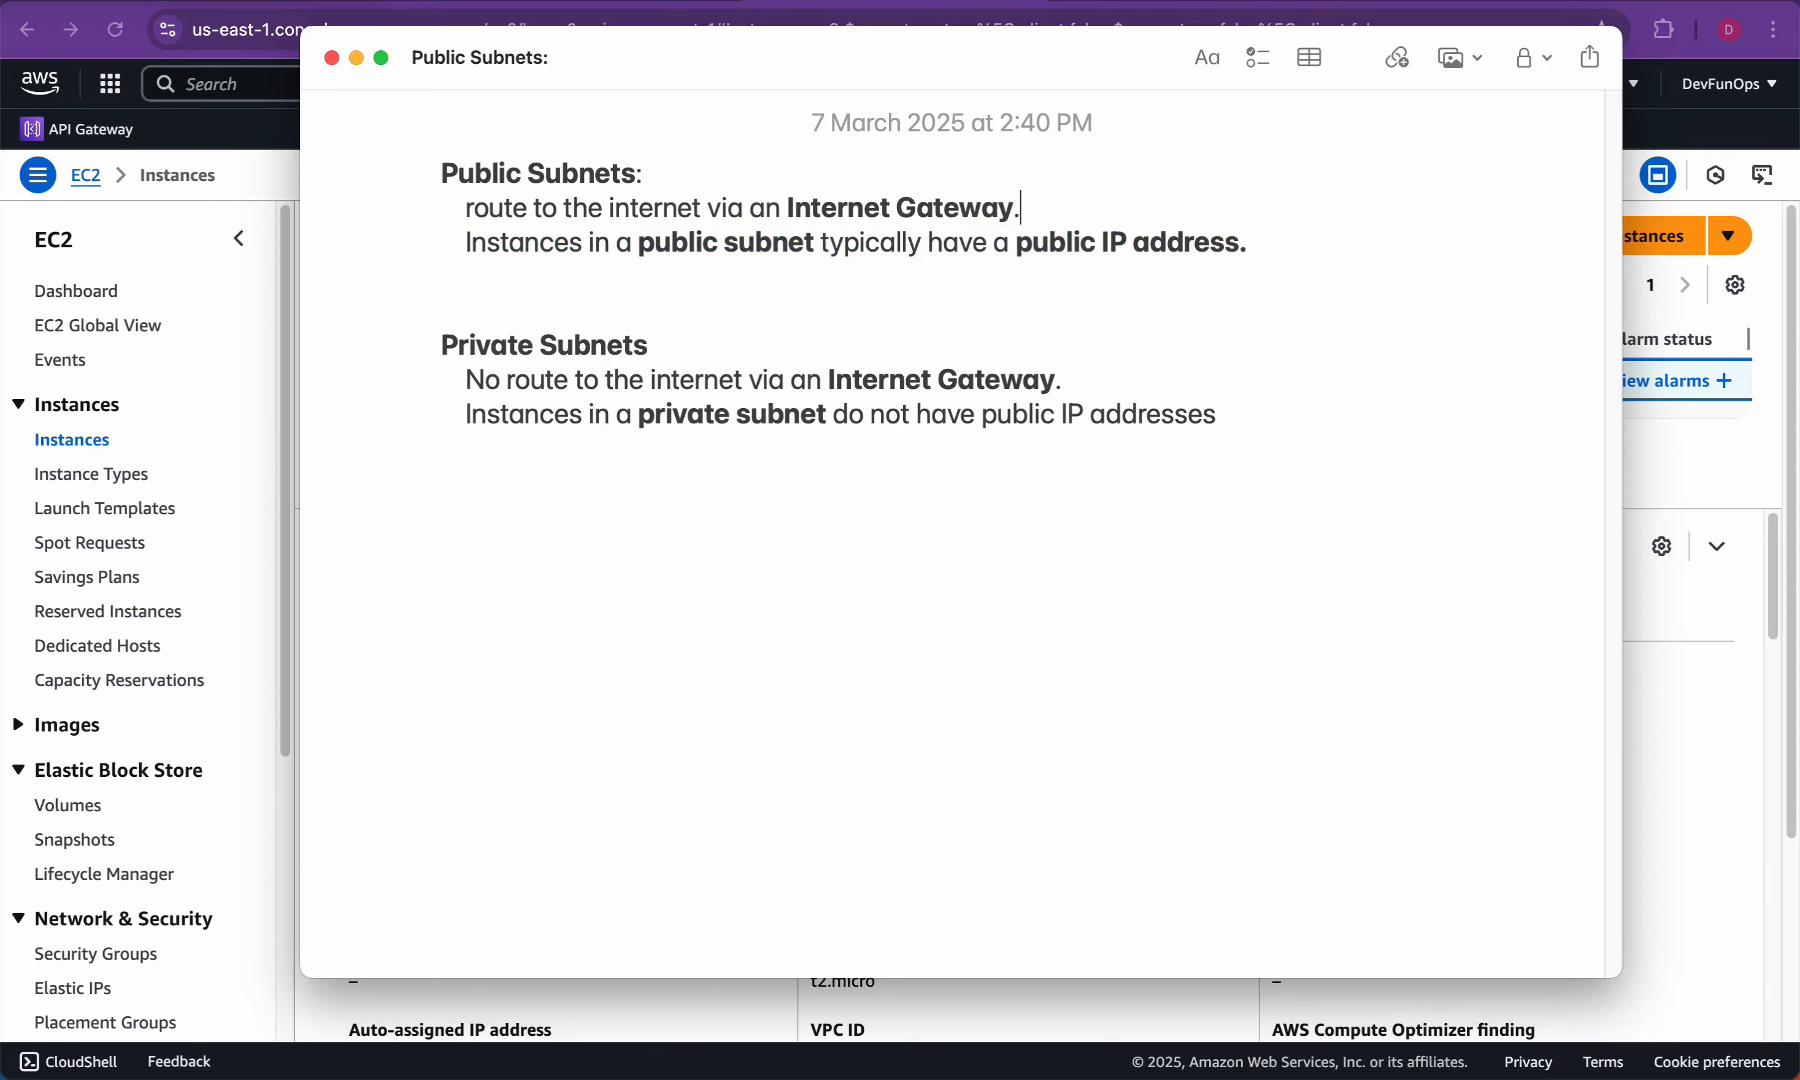
pyautogui.moveTo(1022, 208)
pyautogui.mouseDown()
pyautogui.moveTo(468, 208)
pyautogui.moveTo(1030, 210)
pyautogui.mouseUp()
pyautogui.click(441, 310)
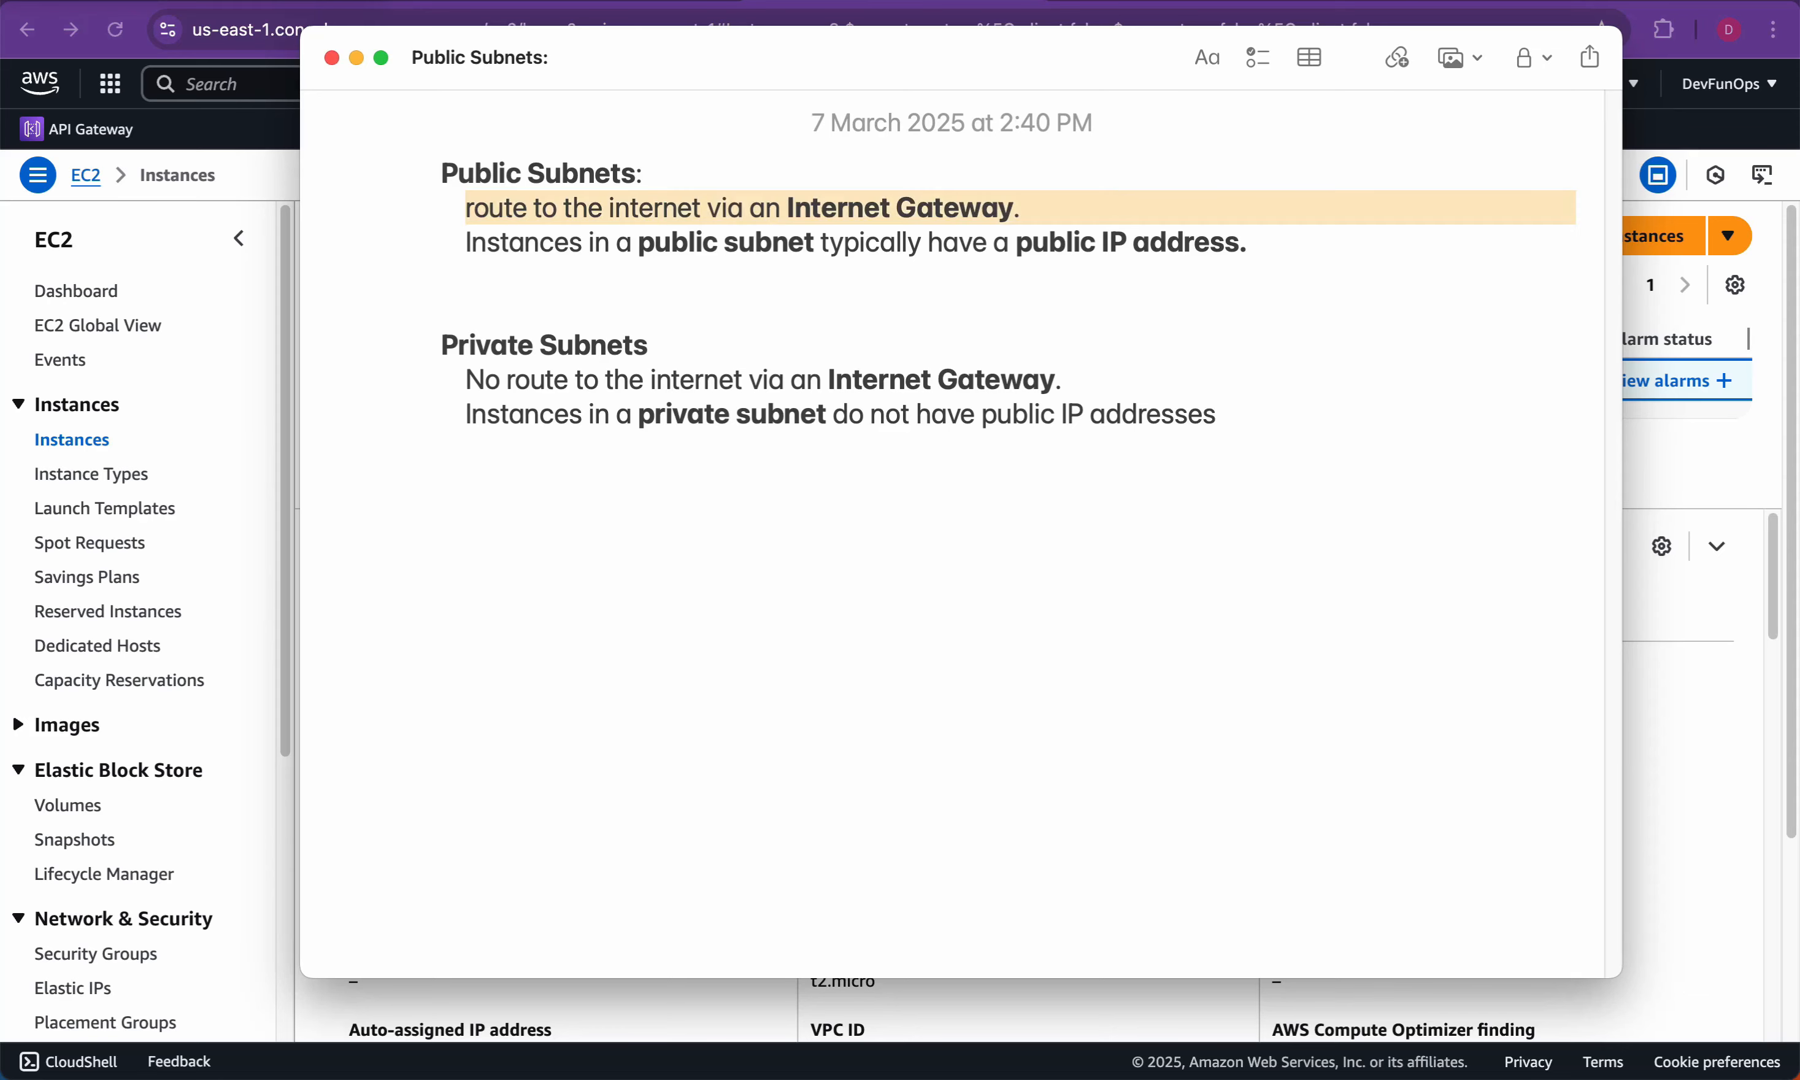
pyautogui.click(441, 311)
# Step: Switch to the VPC console's route tables and examine the 0.0.0.0/0 route in the routes of heisentech-digital-vpc
pyautogui.press('super+Tab')
pyautogui.hotkey('ctrl', 'Tab')
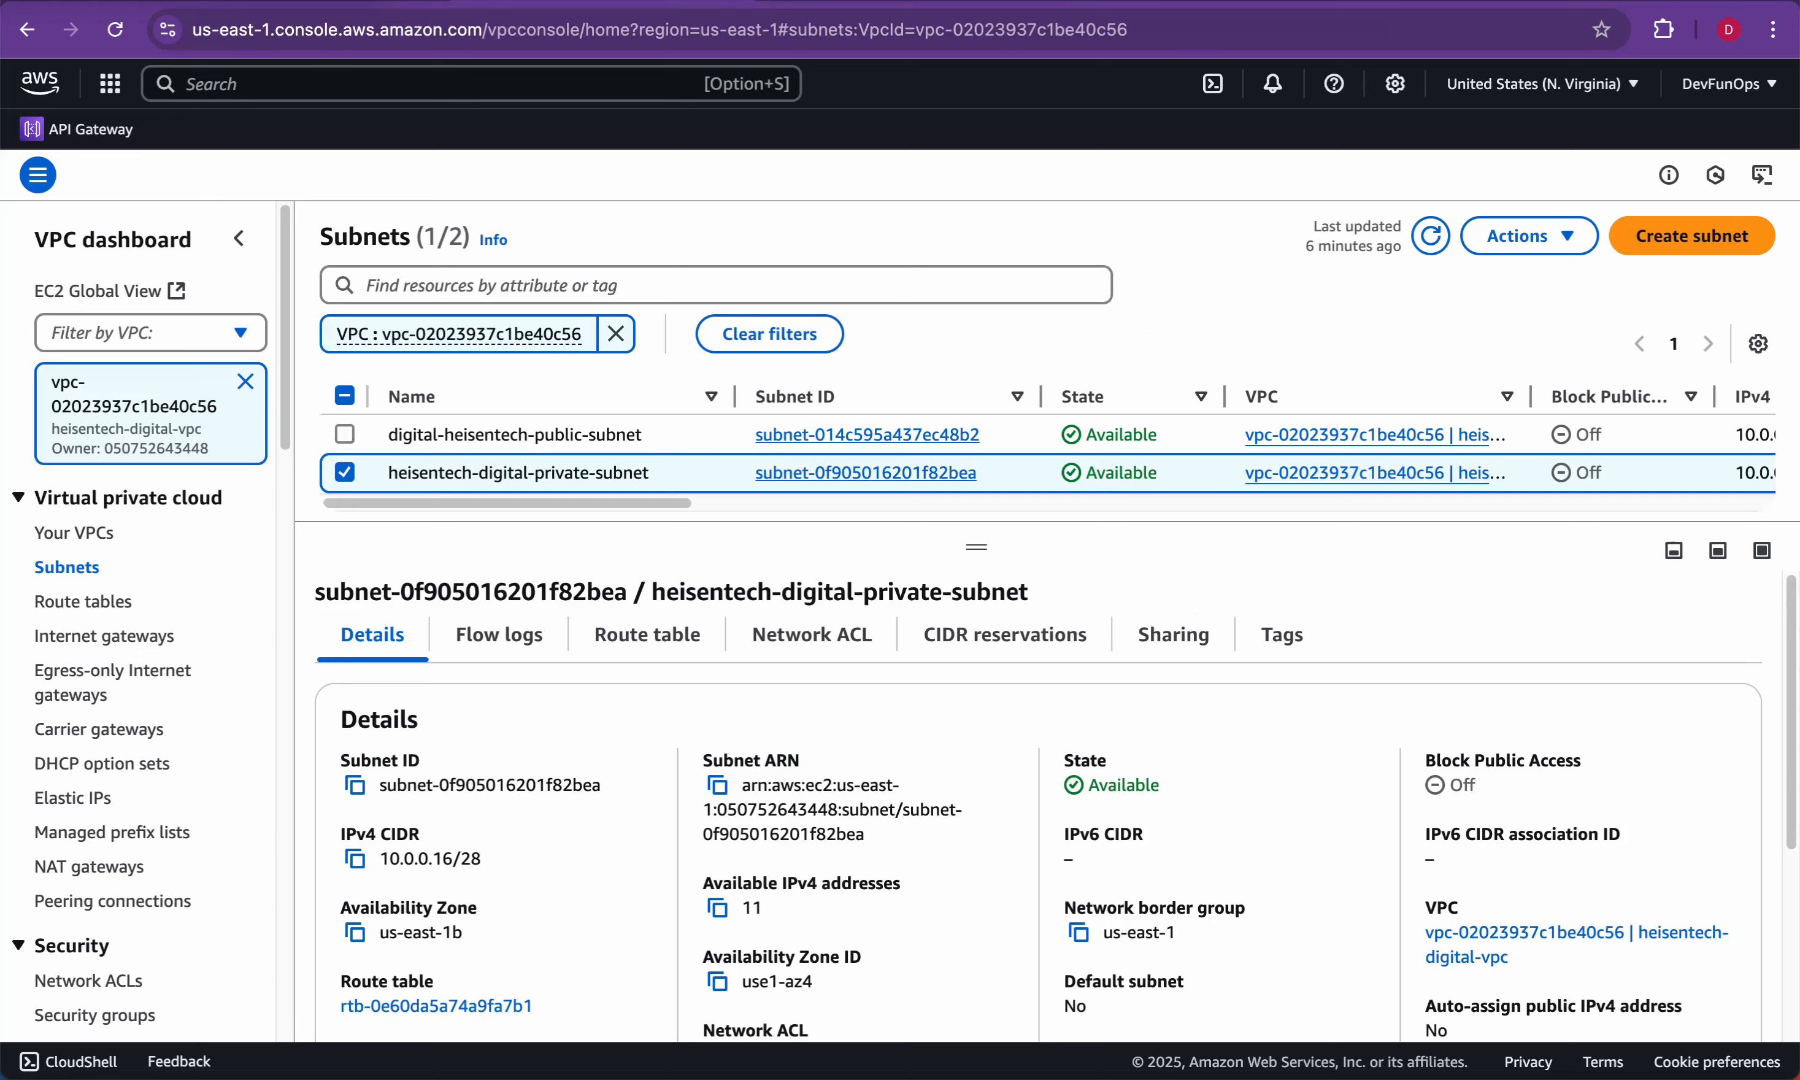
pyautogui.hotkey('ctrl', 'Tab')
pyautogui.click(487, 593)
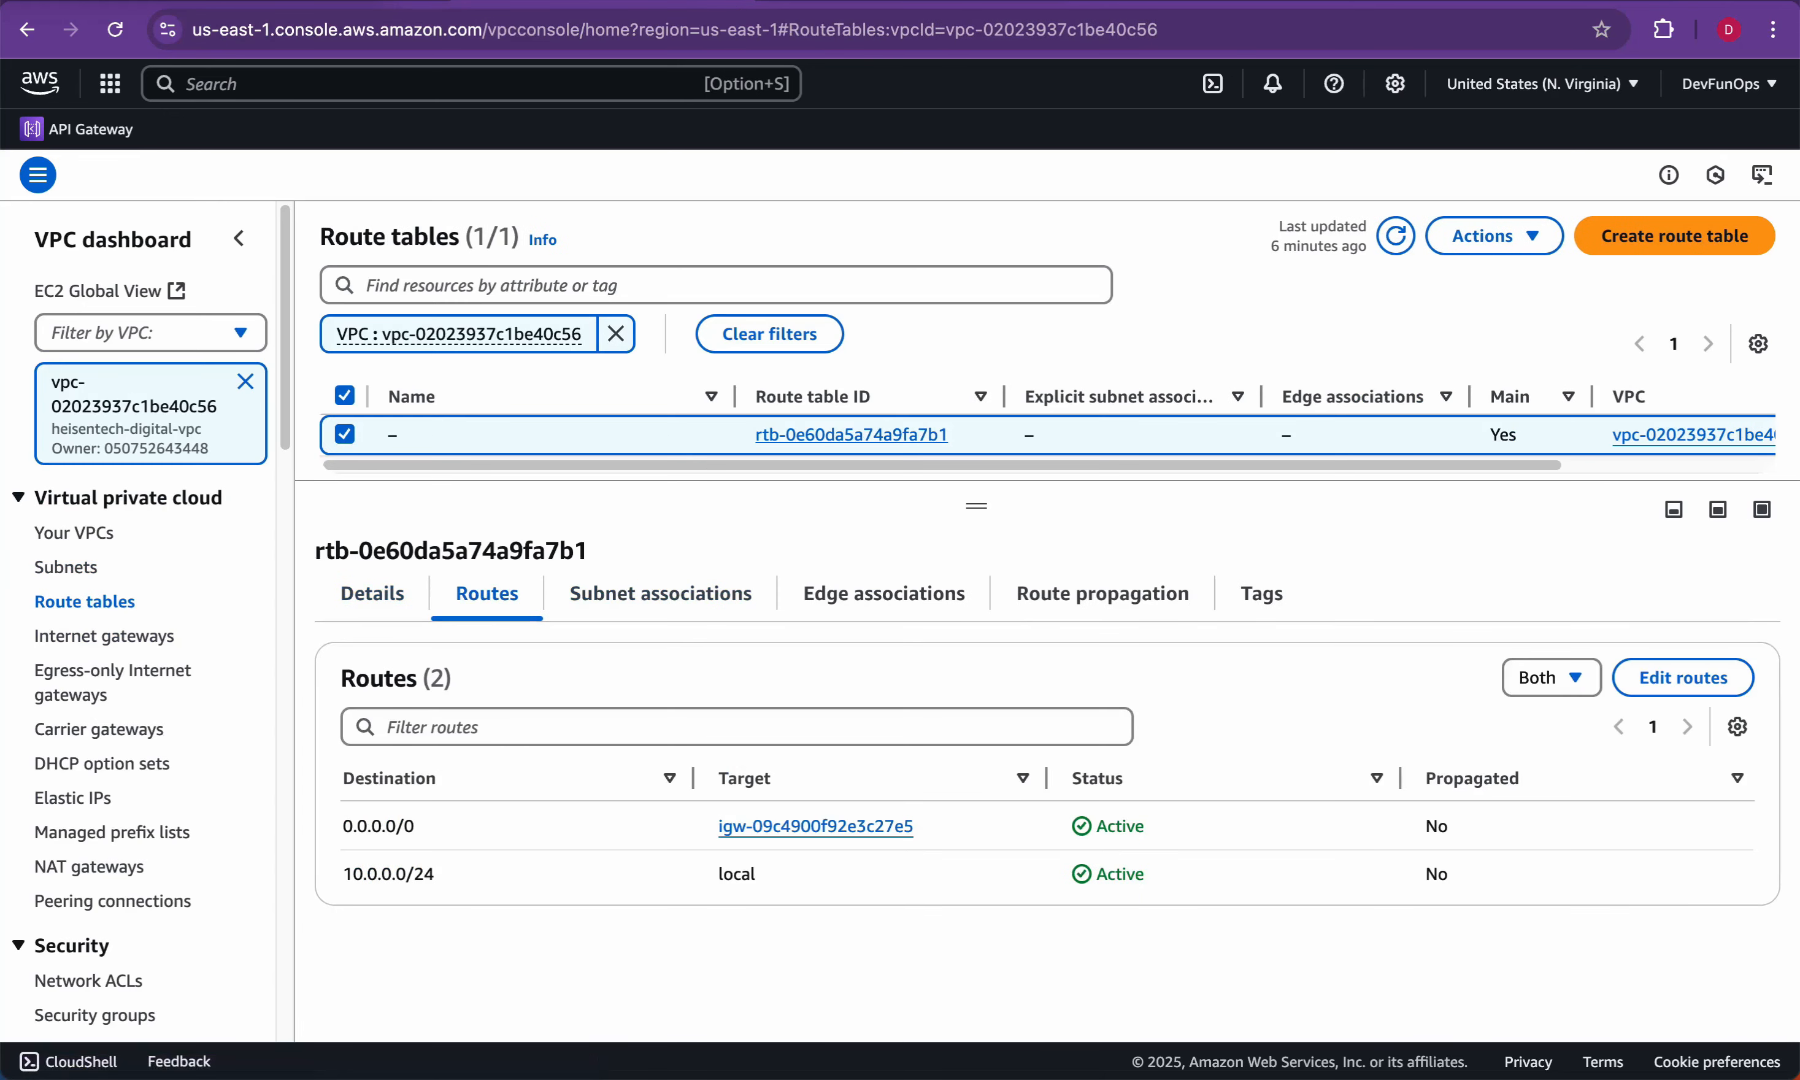
pyautogui.moveTo(342, 826); pyautogui.dragTo(1449, 826)
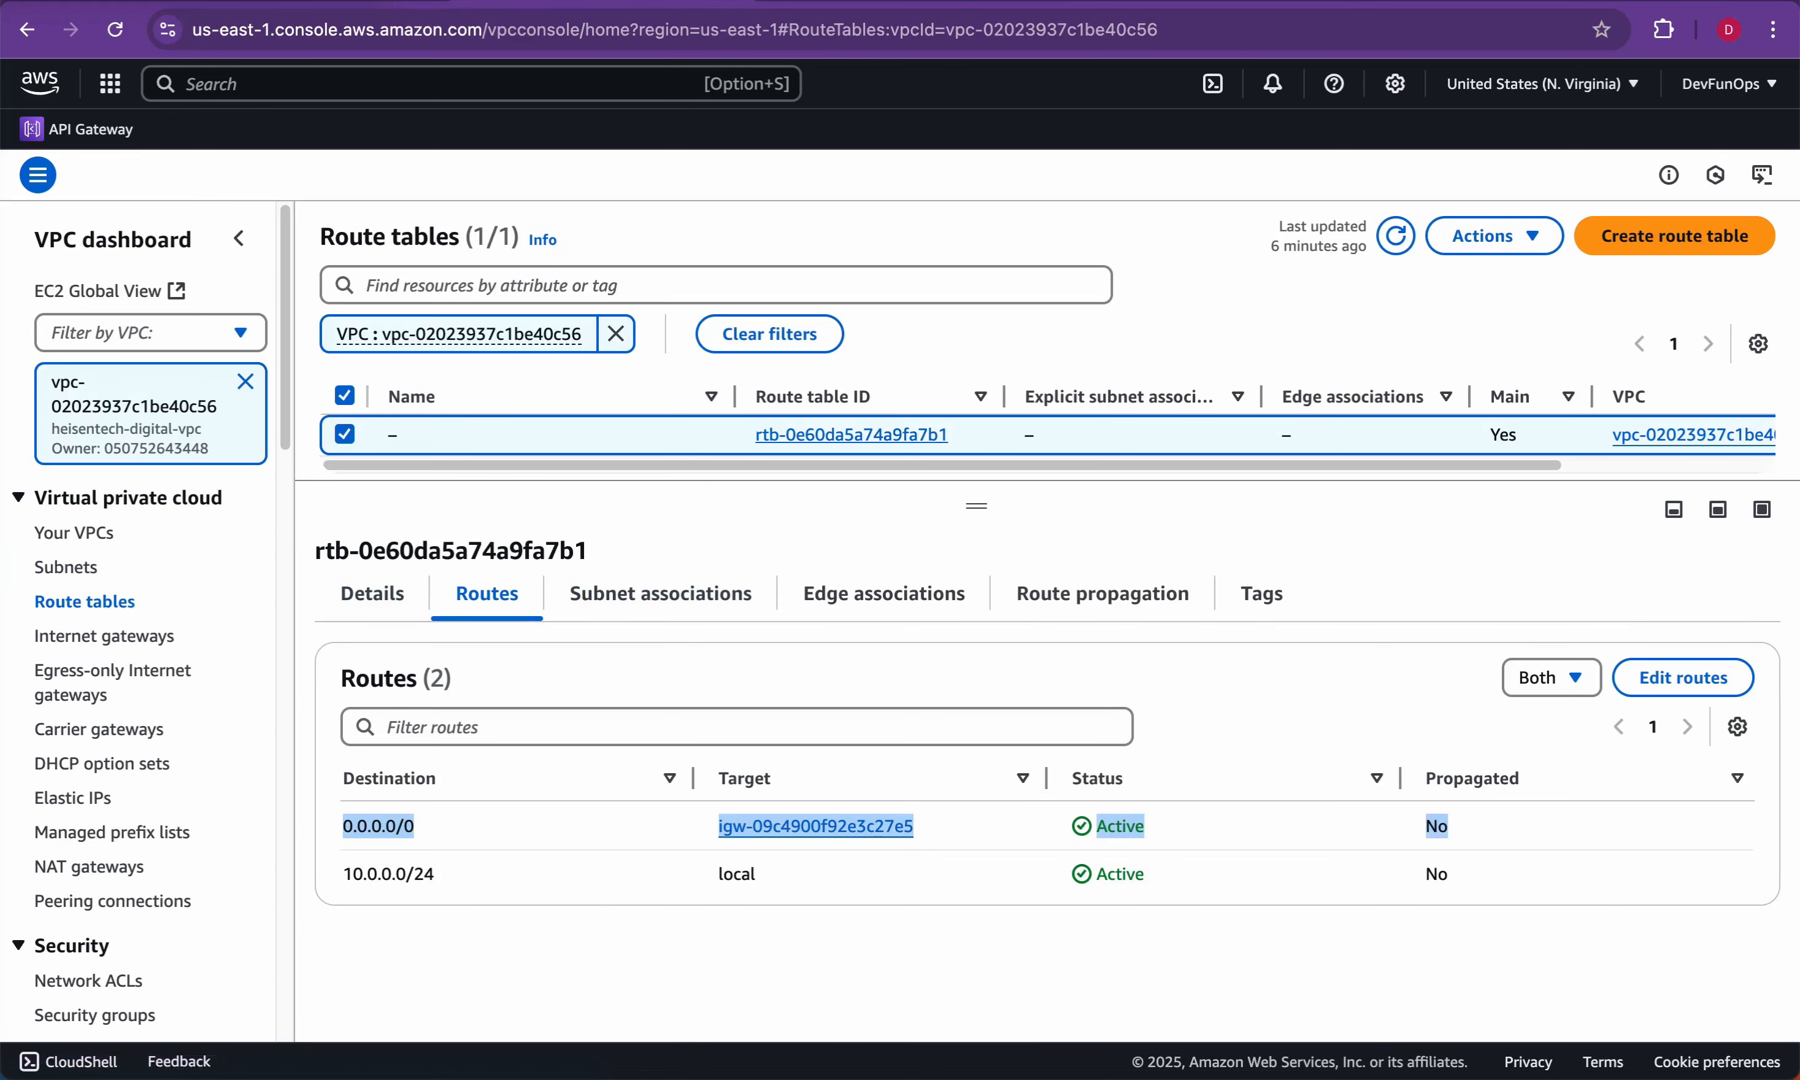
pyautogui.click(1388, 957)
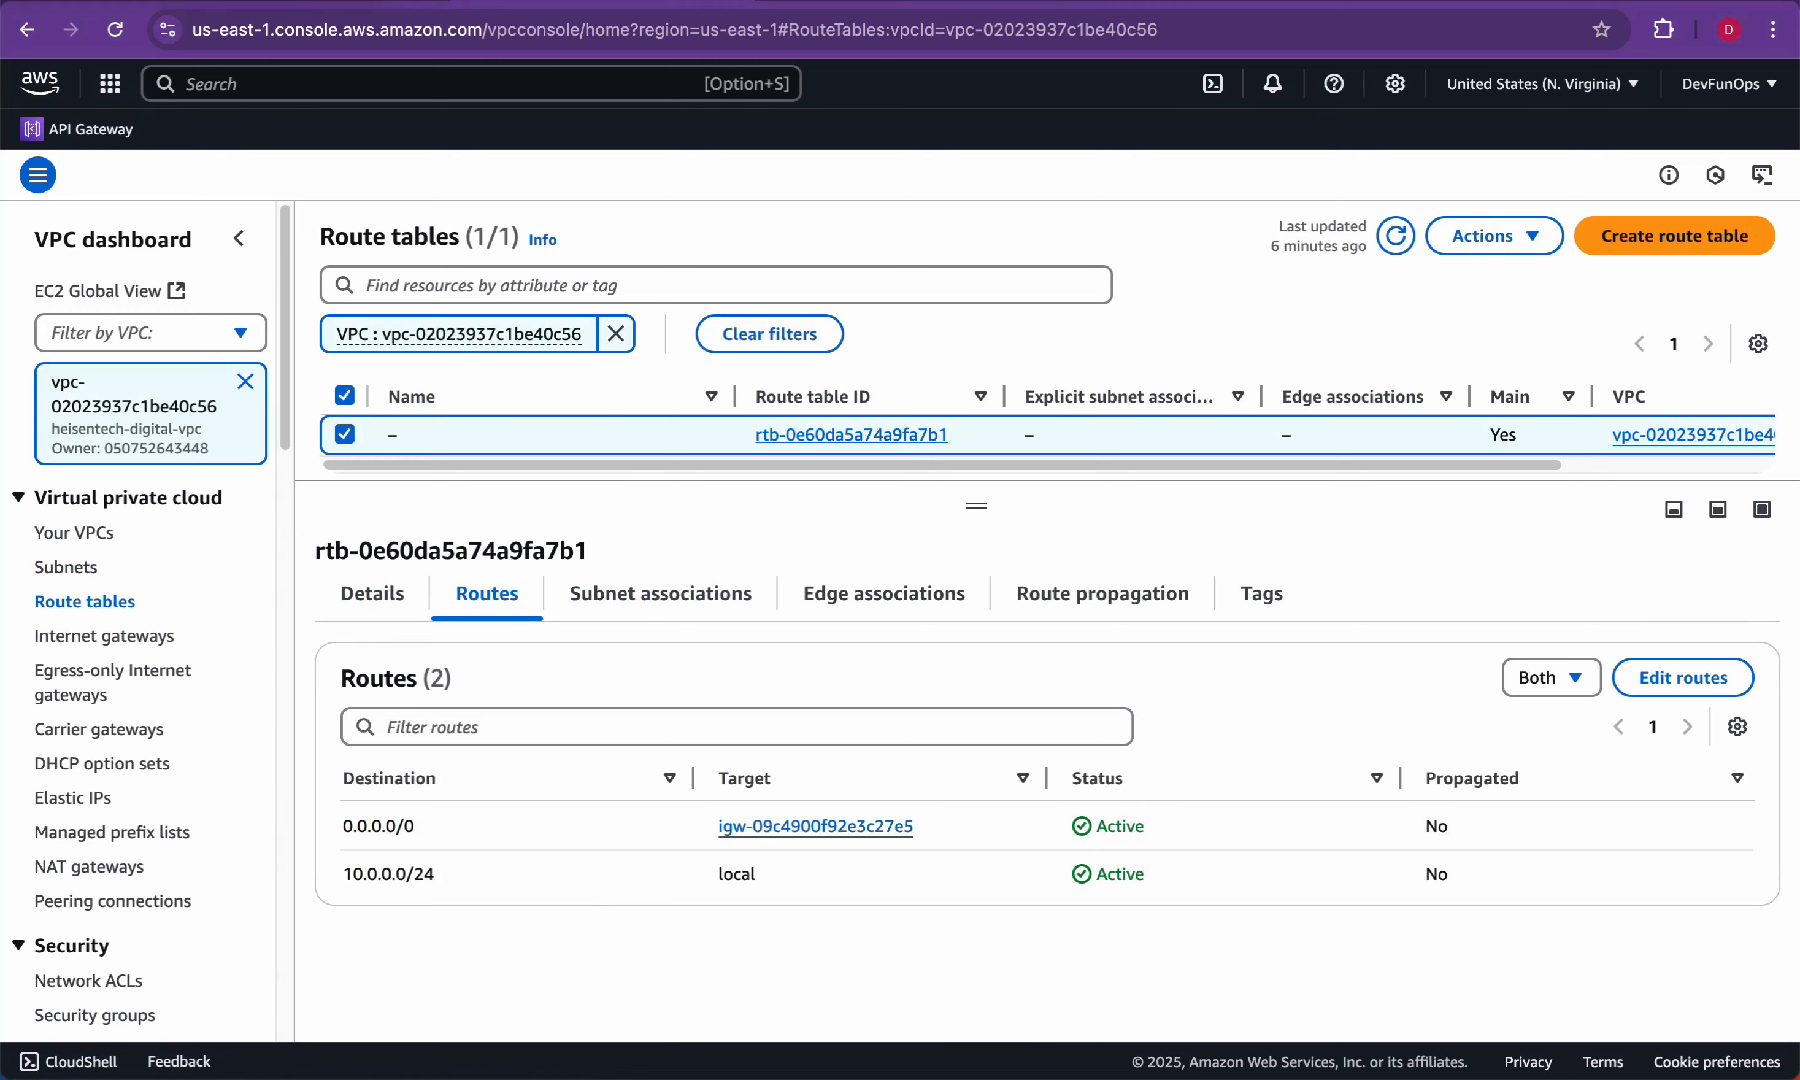
# Step: Return to the note and reread the Public Subnets section and the private subnet line about public IP addresses
pyautogui.press('super+Tab')
pyautogui.moveTo(441, 173); pyautogui.dragTo(1272, 268)
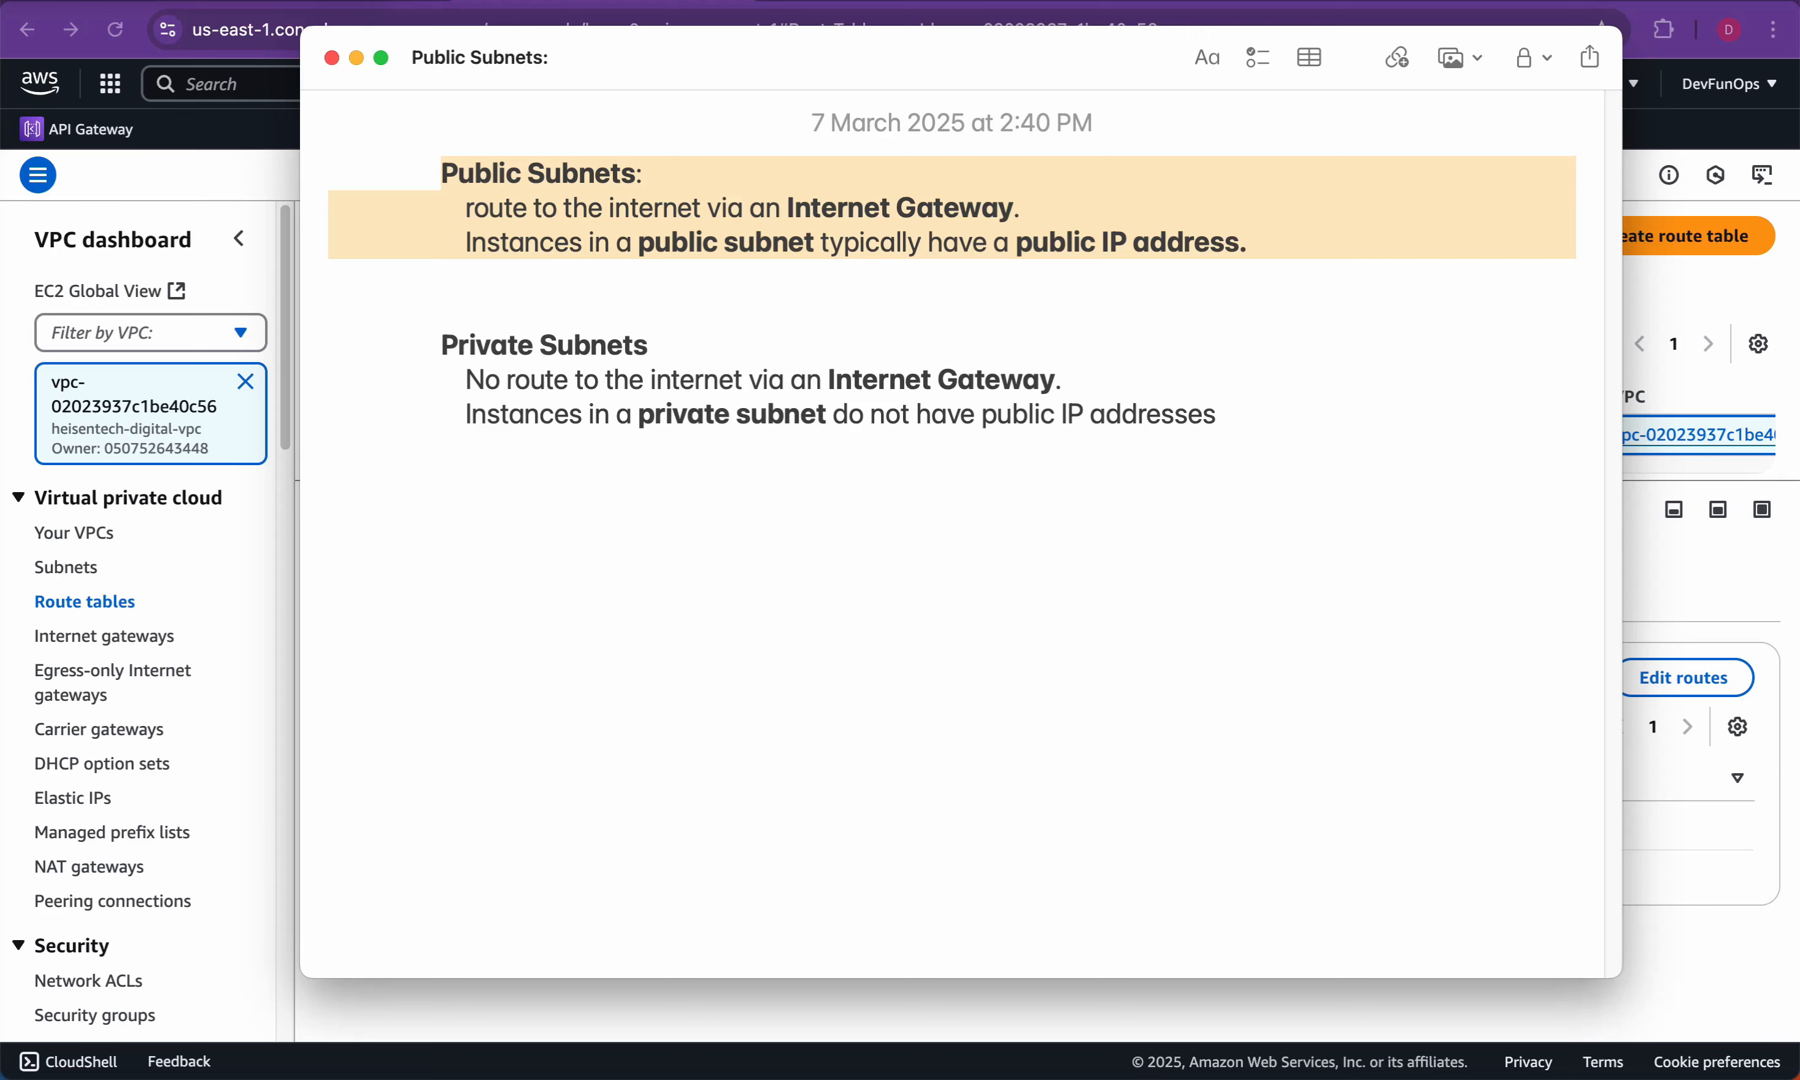
pyautogui.moveTo(465, 414); pyautogui.dragTo(1242, 414)
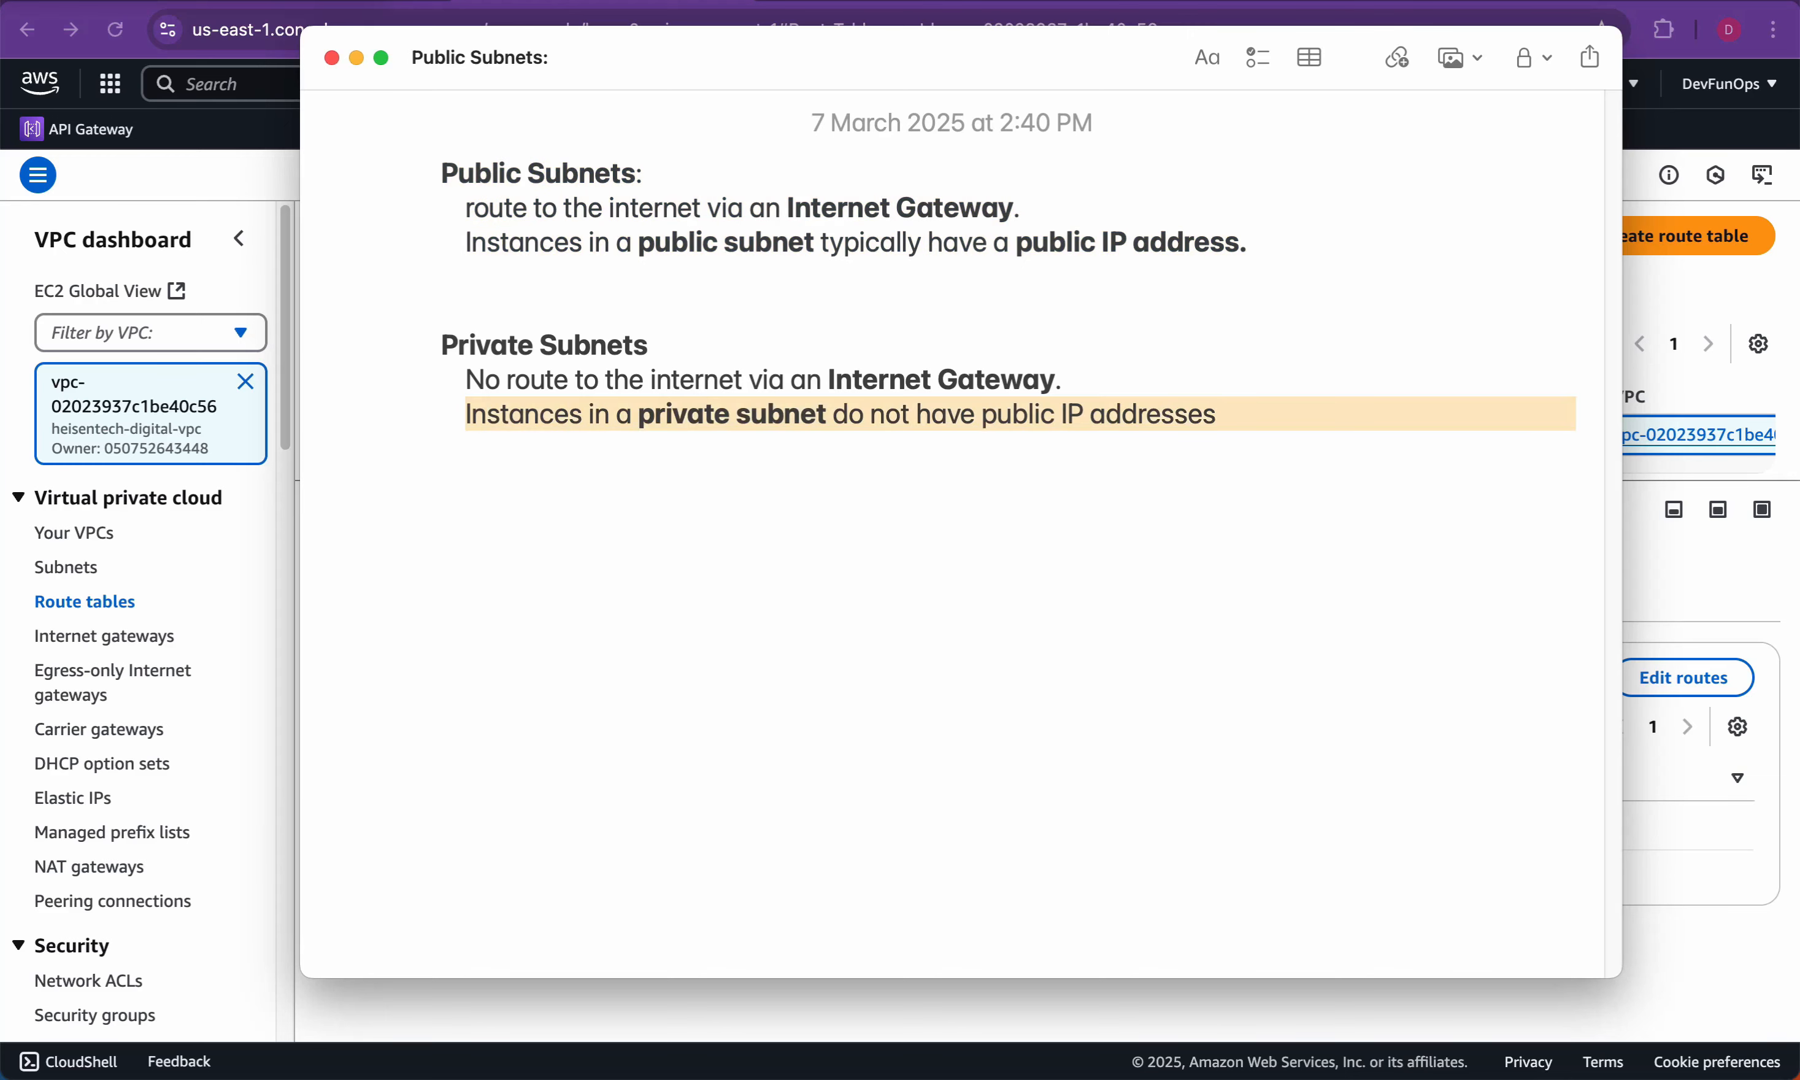
pyautogui.click(1221, 414)
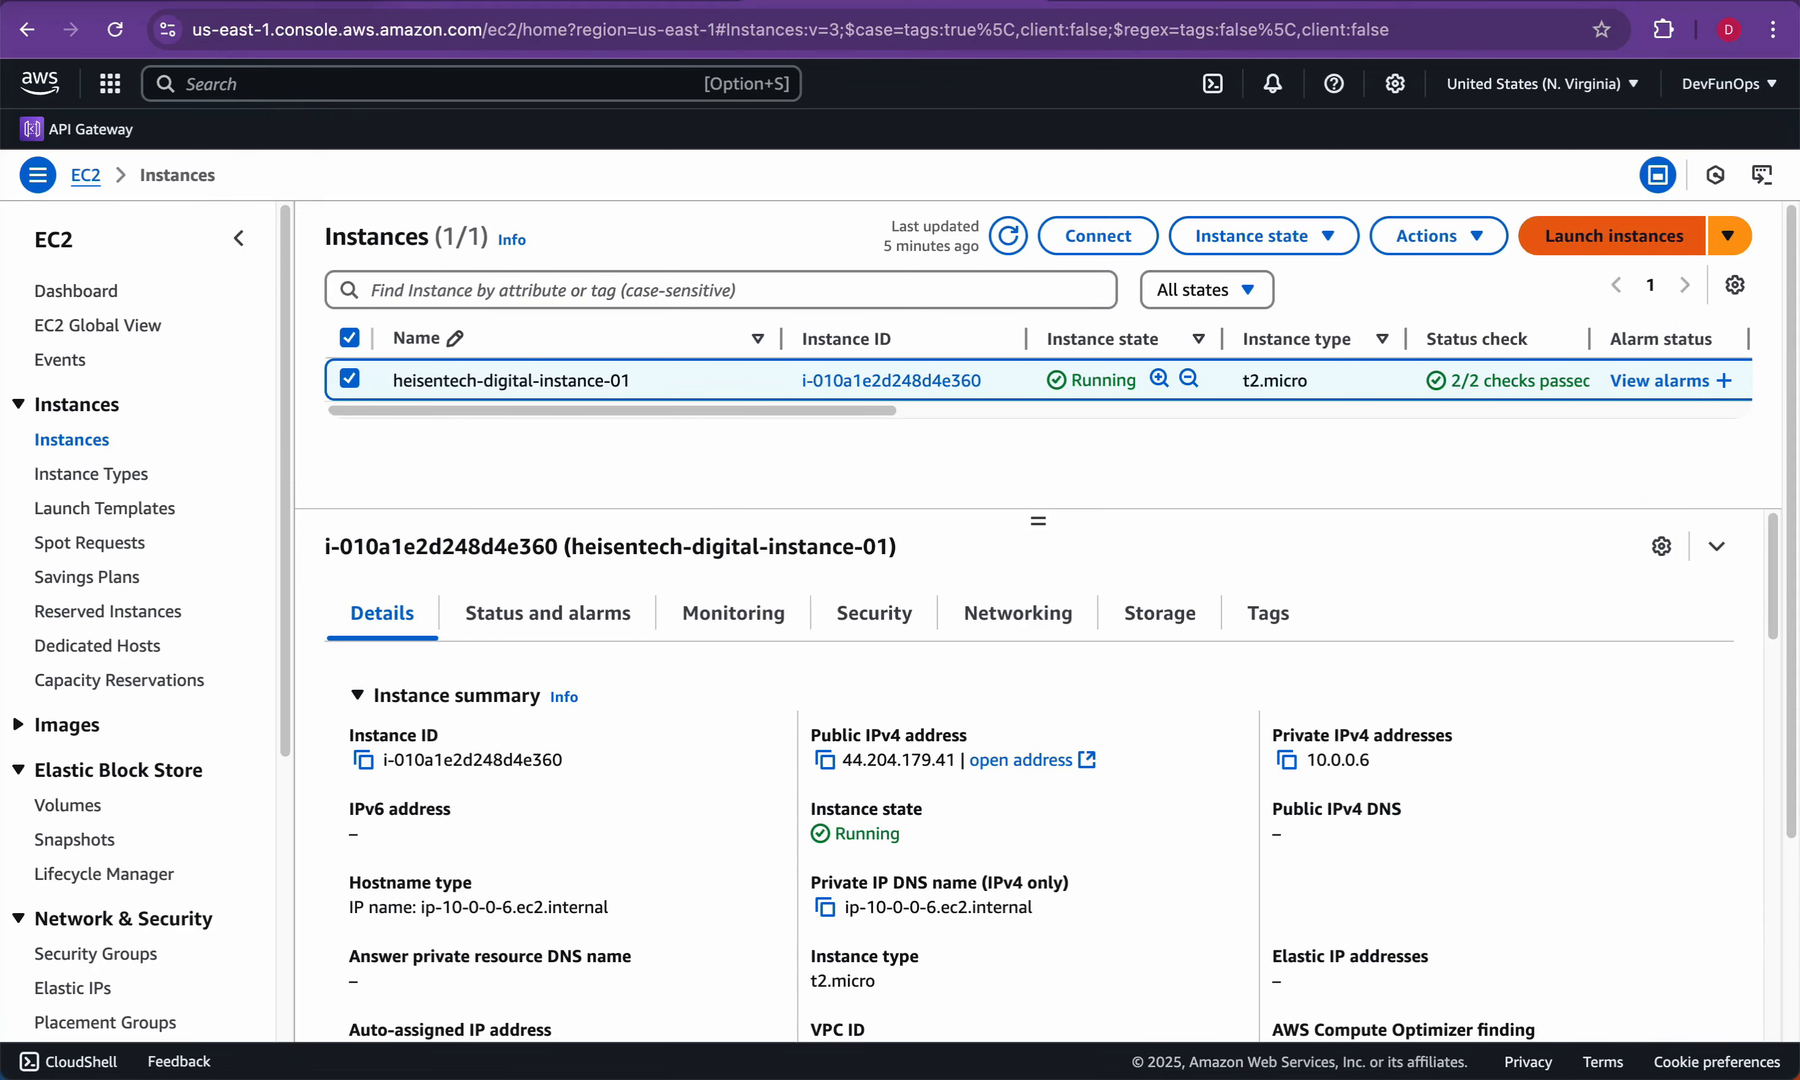
# Step: Start launching a new EC2 instance named heisentech-digital-instance-02, reusing the name copied from the existing instance
pyautogui.click(1614, 236)
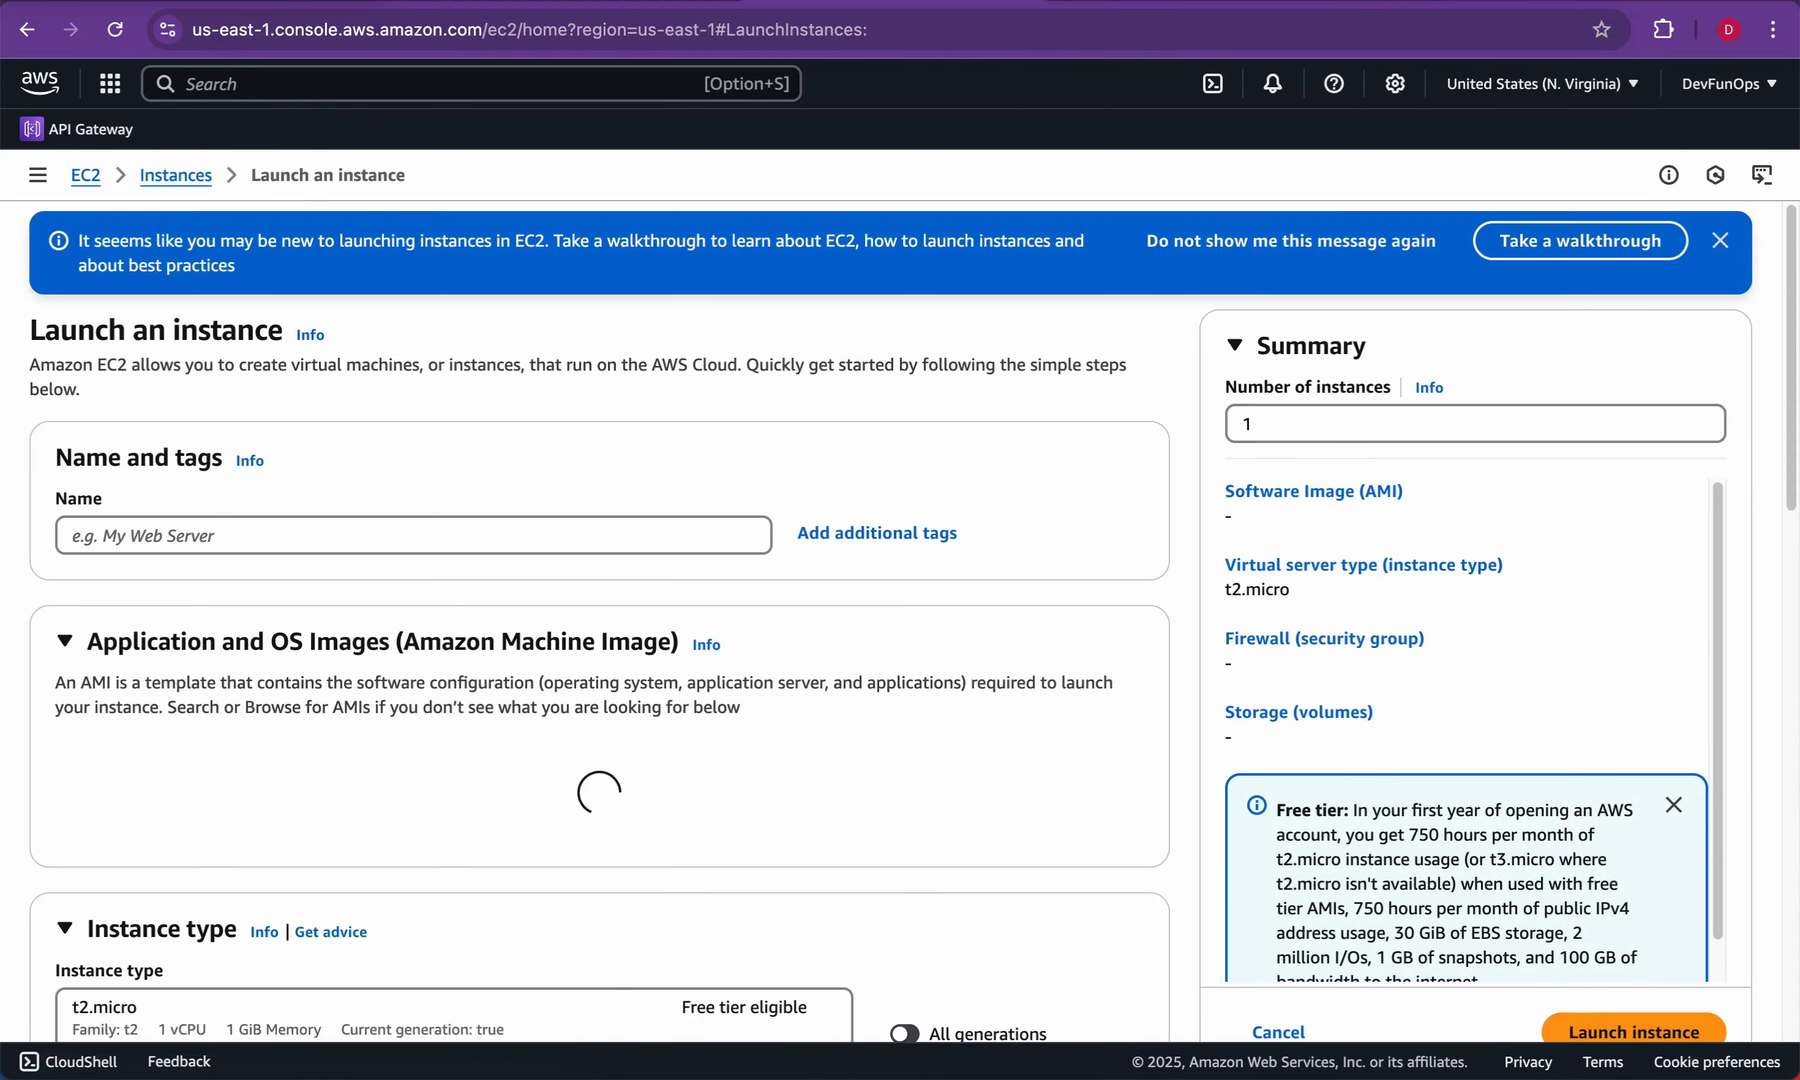
pyautogui.click(27, 29)
pyautogui.click(751, 380)
pyautogui.press('super+a')
pyautogui.press('super+c')
pyautogui.click(1614, 236)
pyautogui.click(414, 442)
pyautogui.press('super+v')
pyautogui.press('BackSpace')
pyautogui.write('2')
# Step: Edit the new instance's network settings to use heisentech-digital-vpc and open its subnet choices
pyautogui.scroll(-5, 599, 621)
pyautogui.scroll(-5, 599, 621)
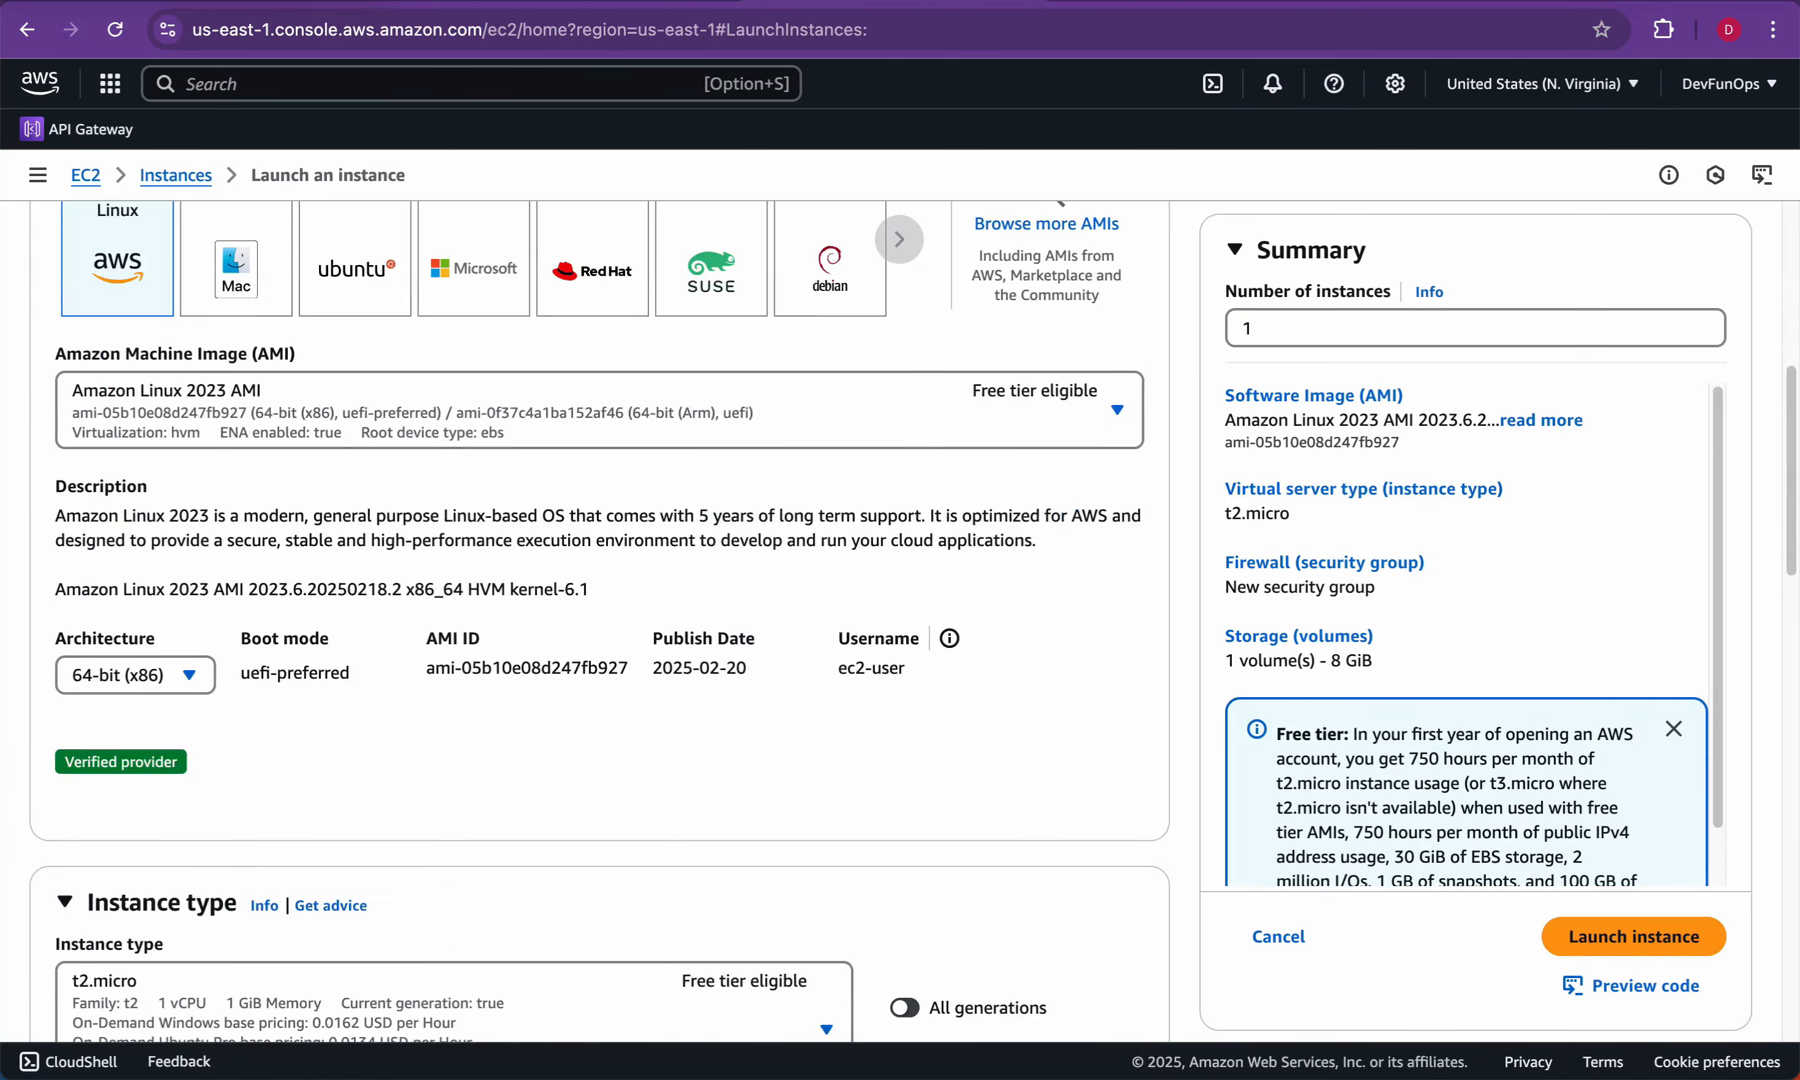
pyautogui.scroll(-10, 599, 621)
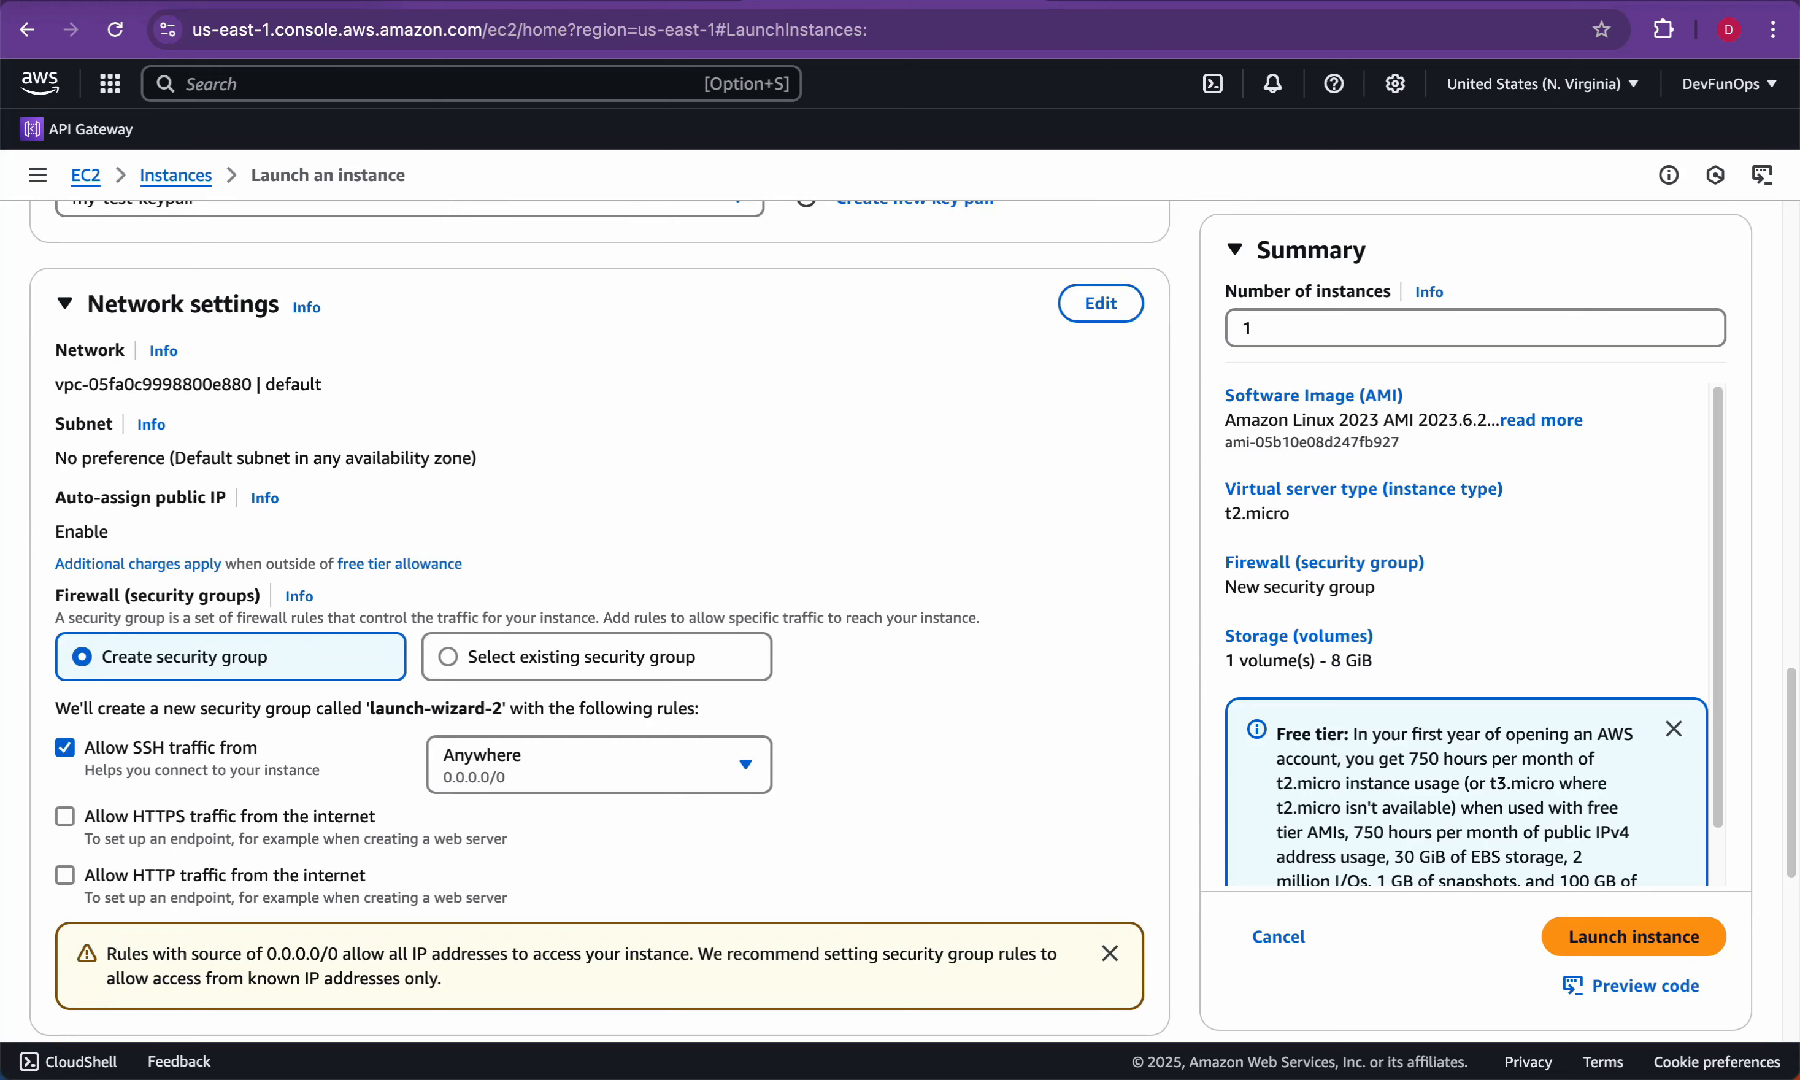
pyautogui.click(1101, 303)
pyautogui.scroll(-1, 585, 488)
pyautogui.click(512, 375)
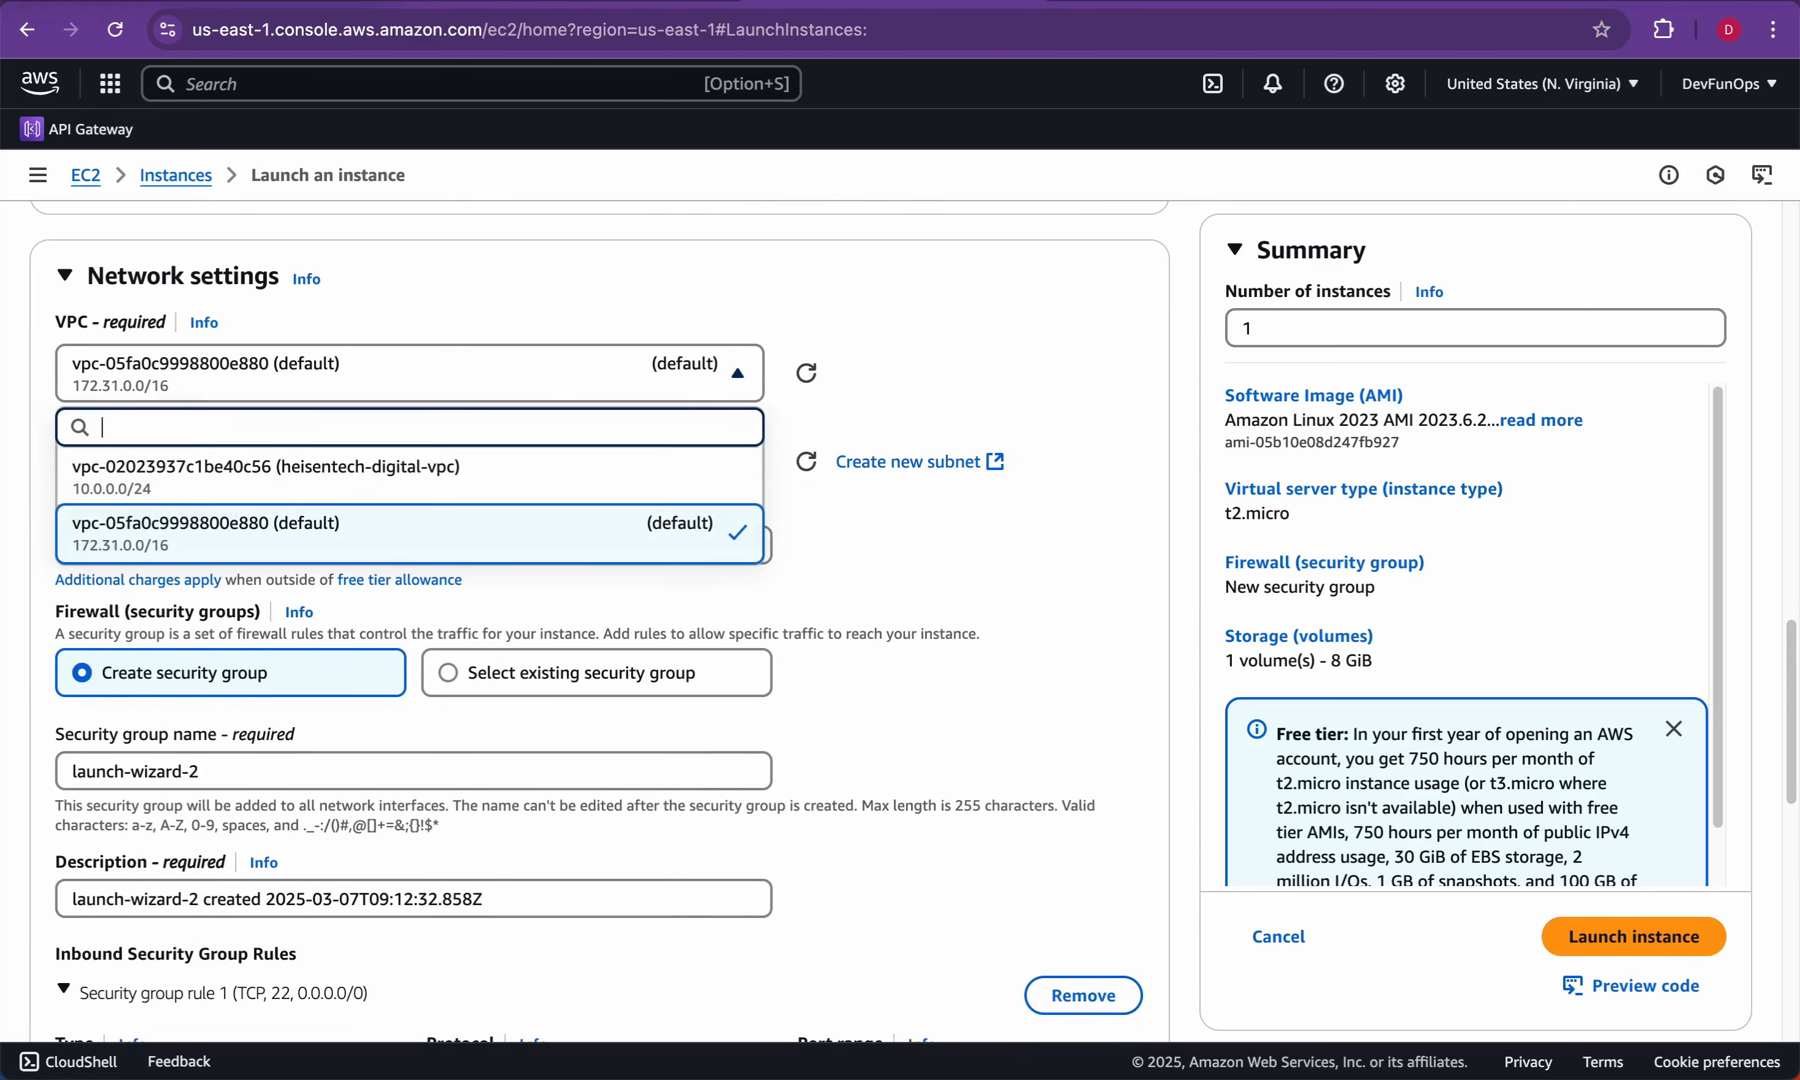
pyautogui.click(410, 478)
pyautogui.scroll(-1, 409, 479)
pyautogui.click(409, 421)
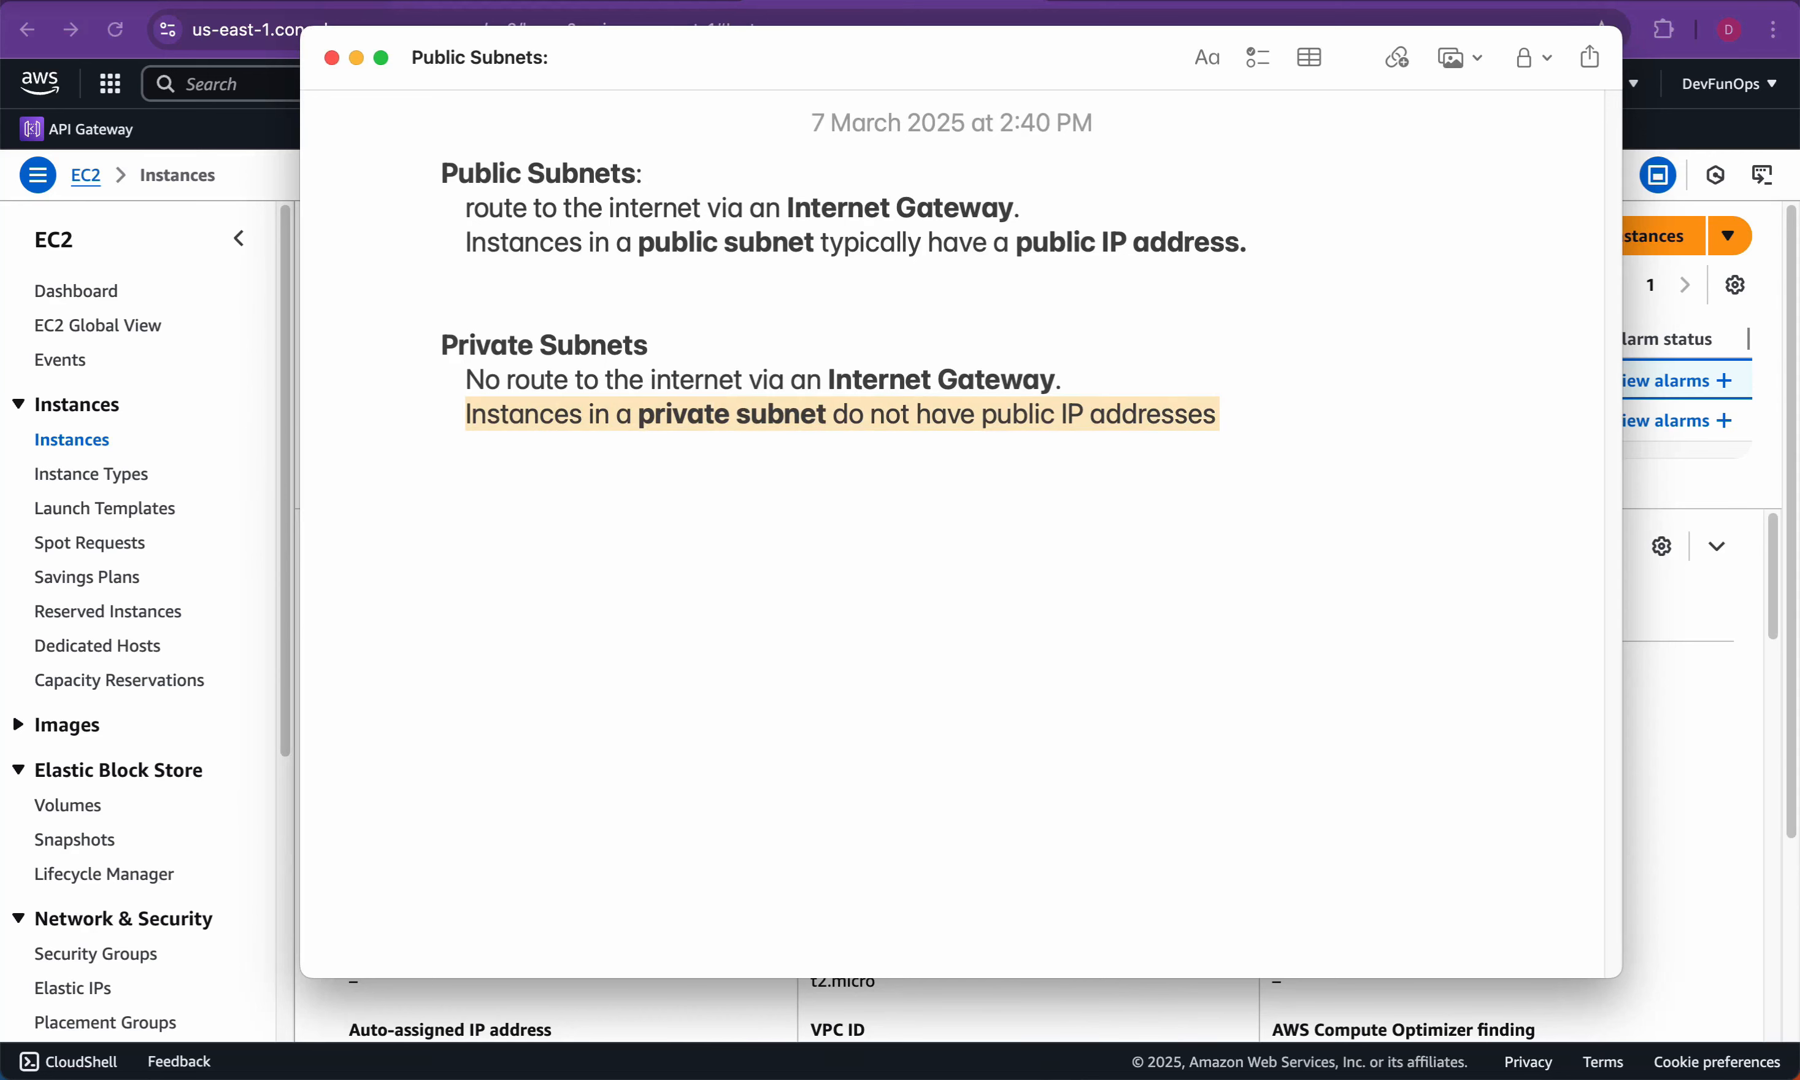
# Step: Reread the note's private subnet route line and check the public IPv4 address field of heisentech-digital-instance-02 in EC2
pyautogui.moveTo(466, 380); pyautogui.dragTo(1065, 384)
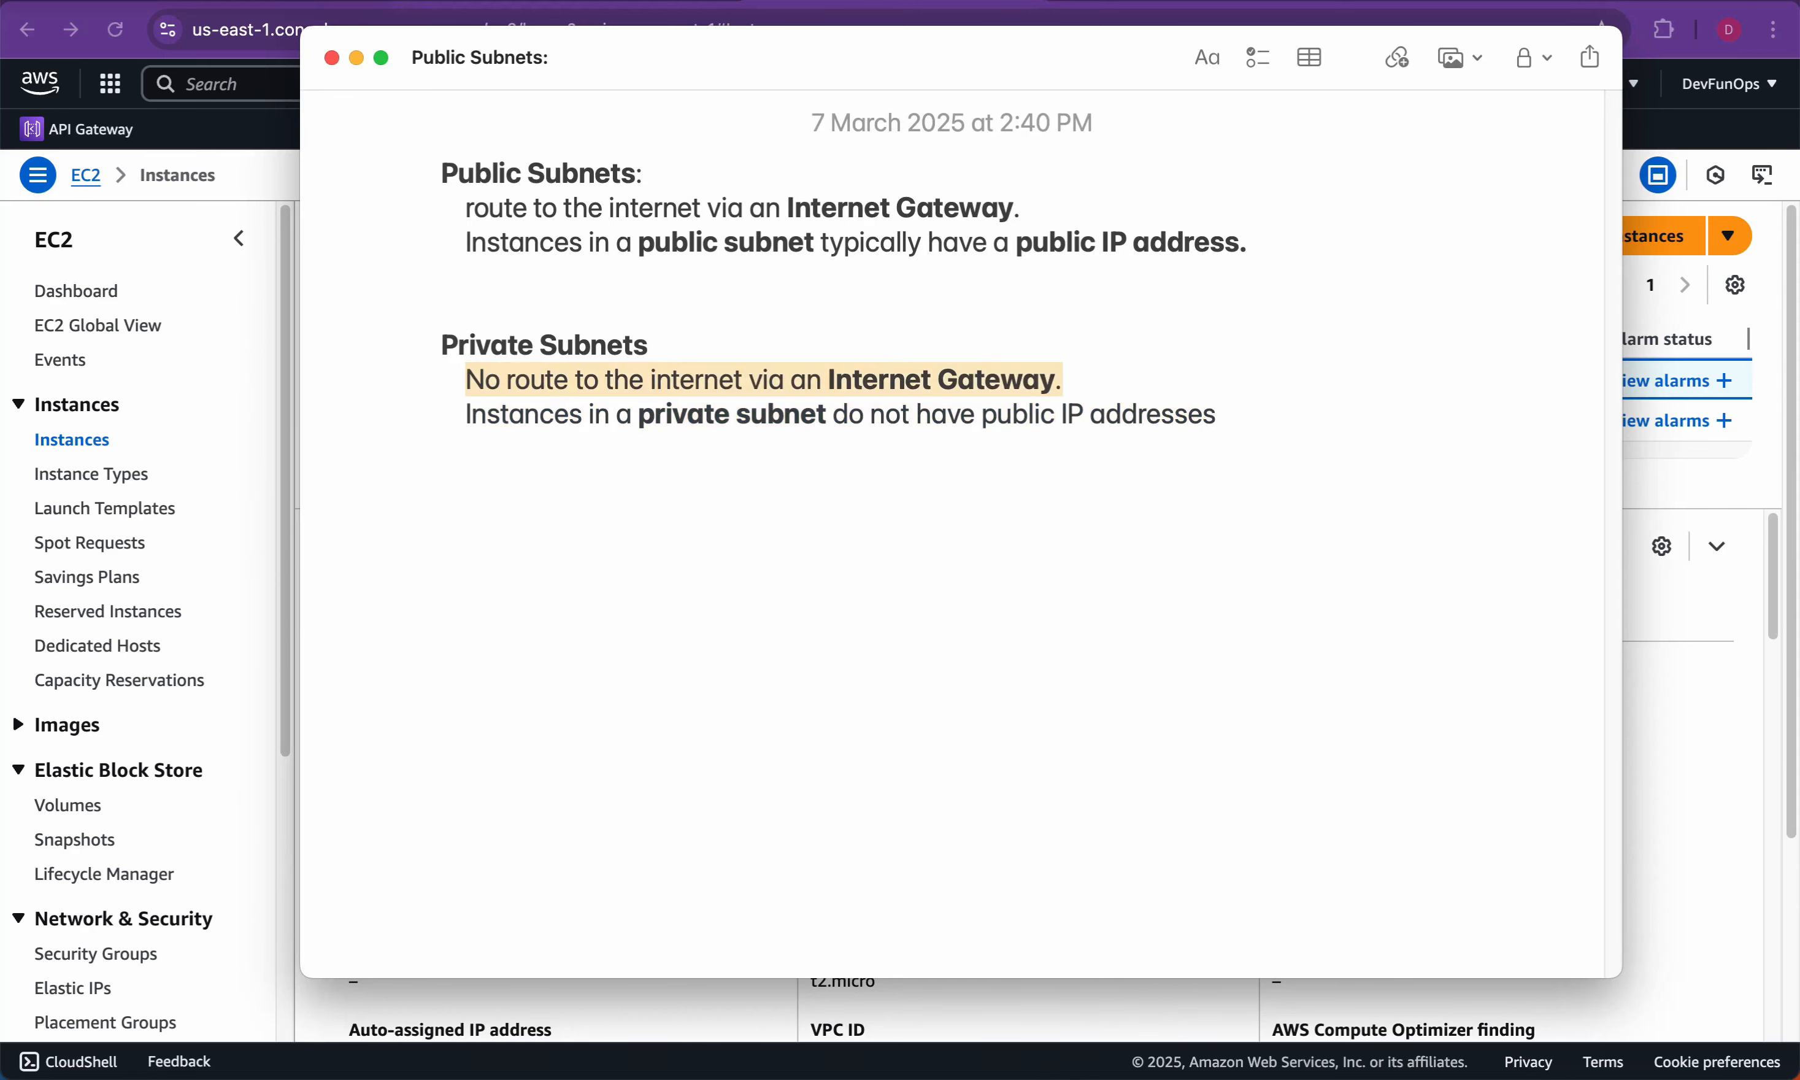
pyautogui.press('super+Tab')
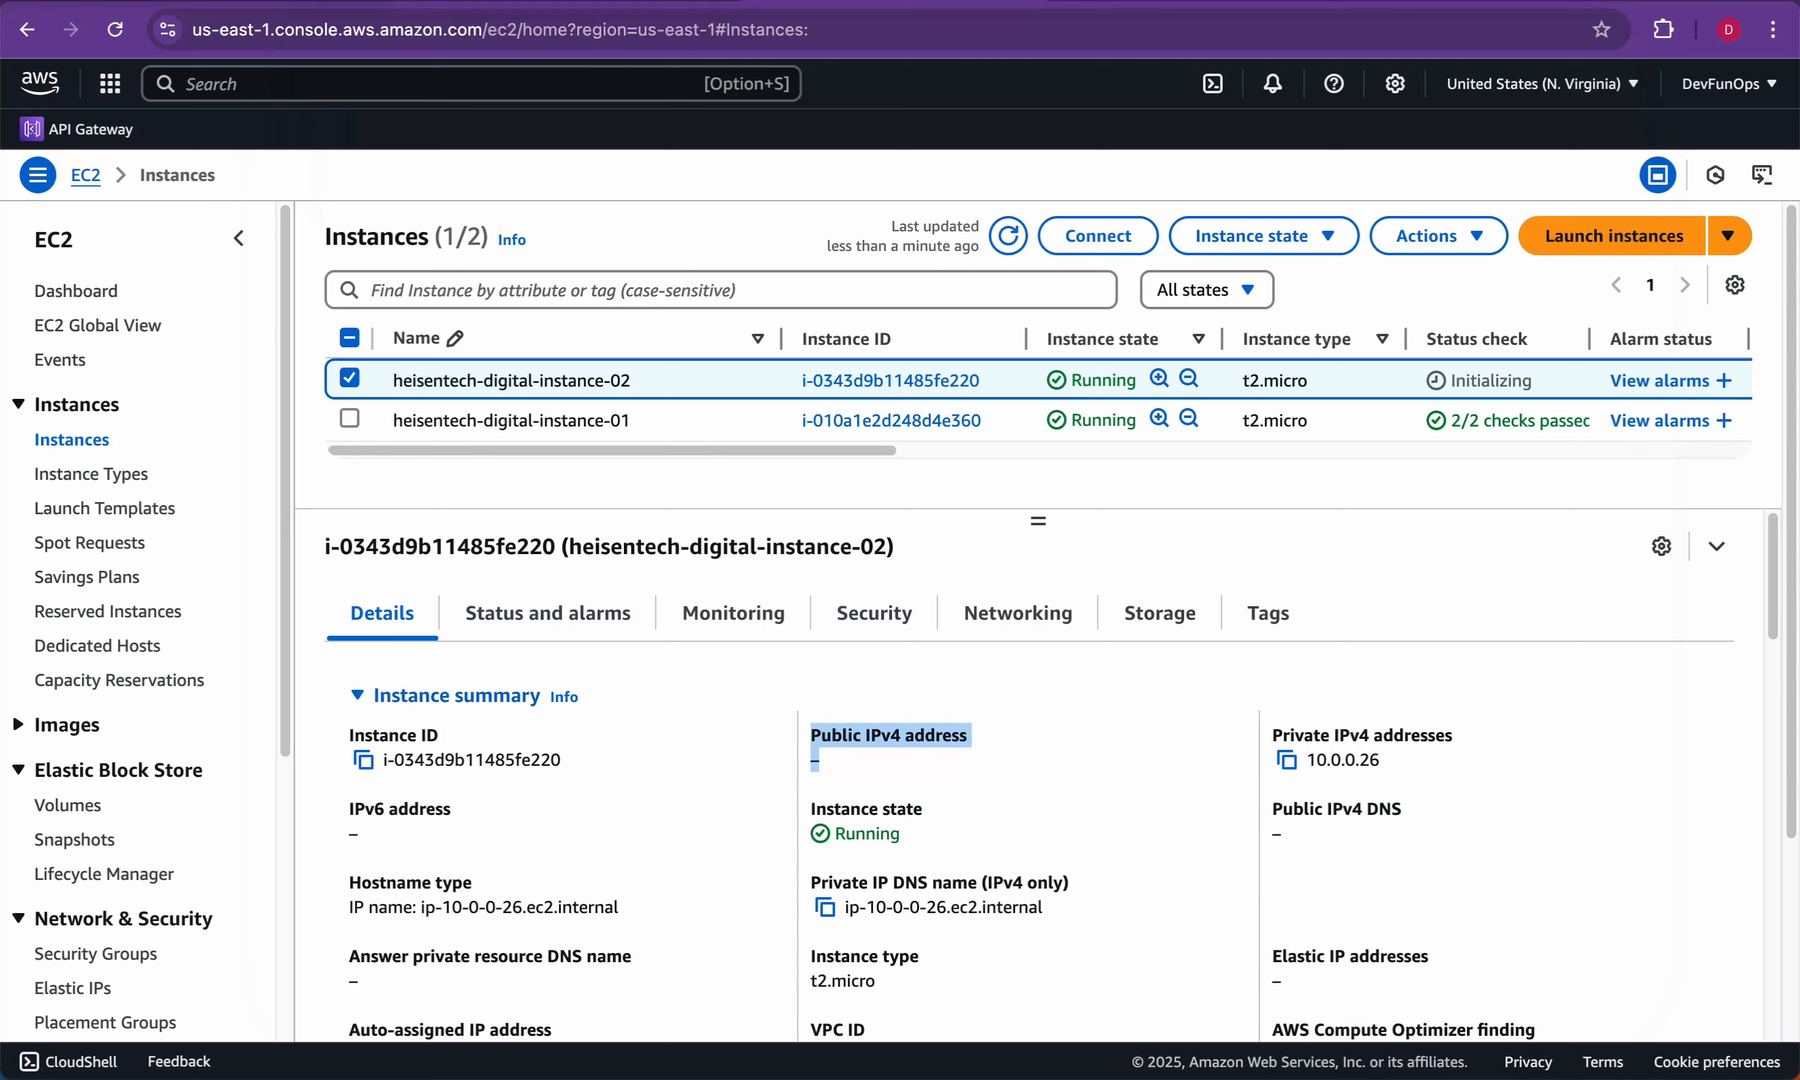
pyautogui.scroll(-1, 1038, 819)
pyautogui.scroll(1, 1038, 819)
pyautogui.click(887, 764)
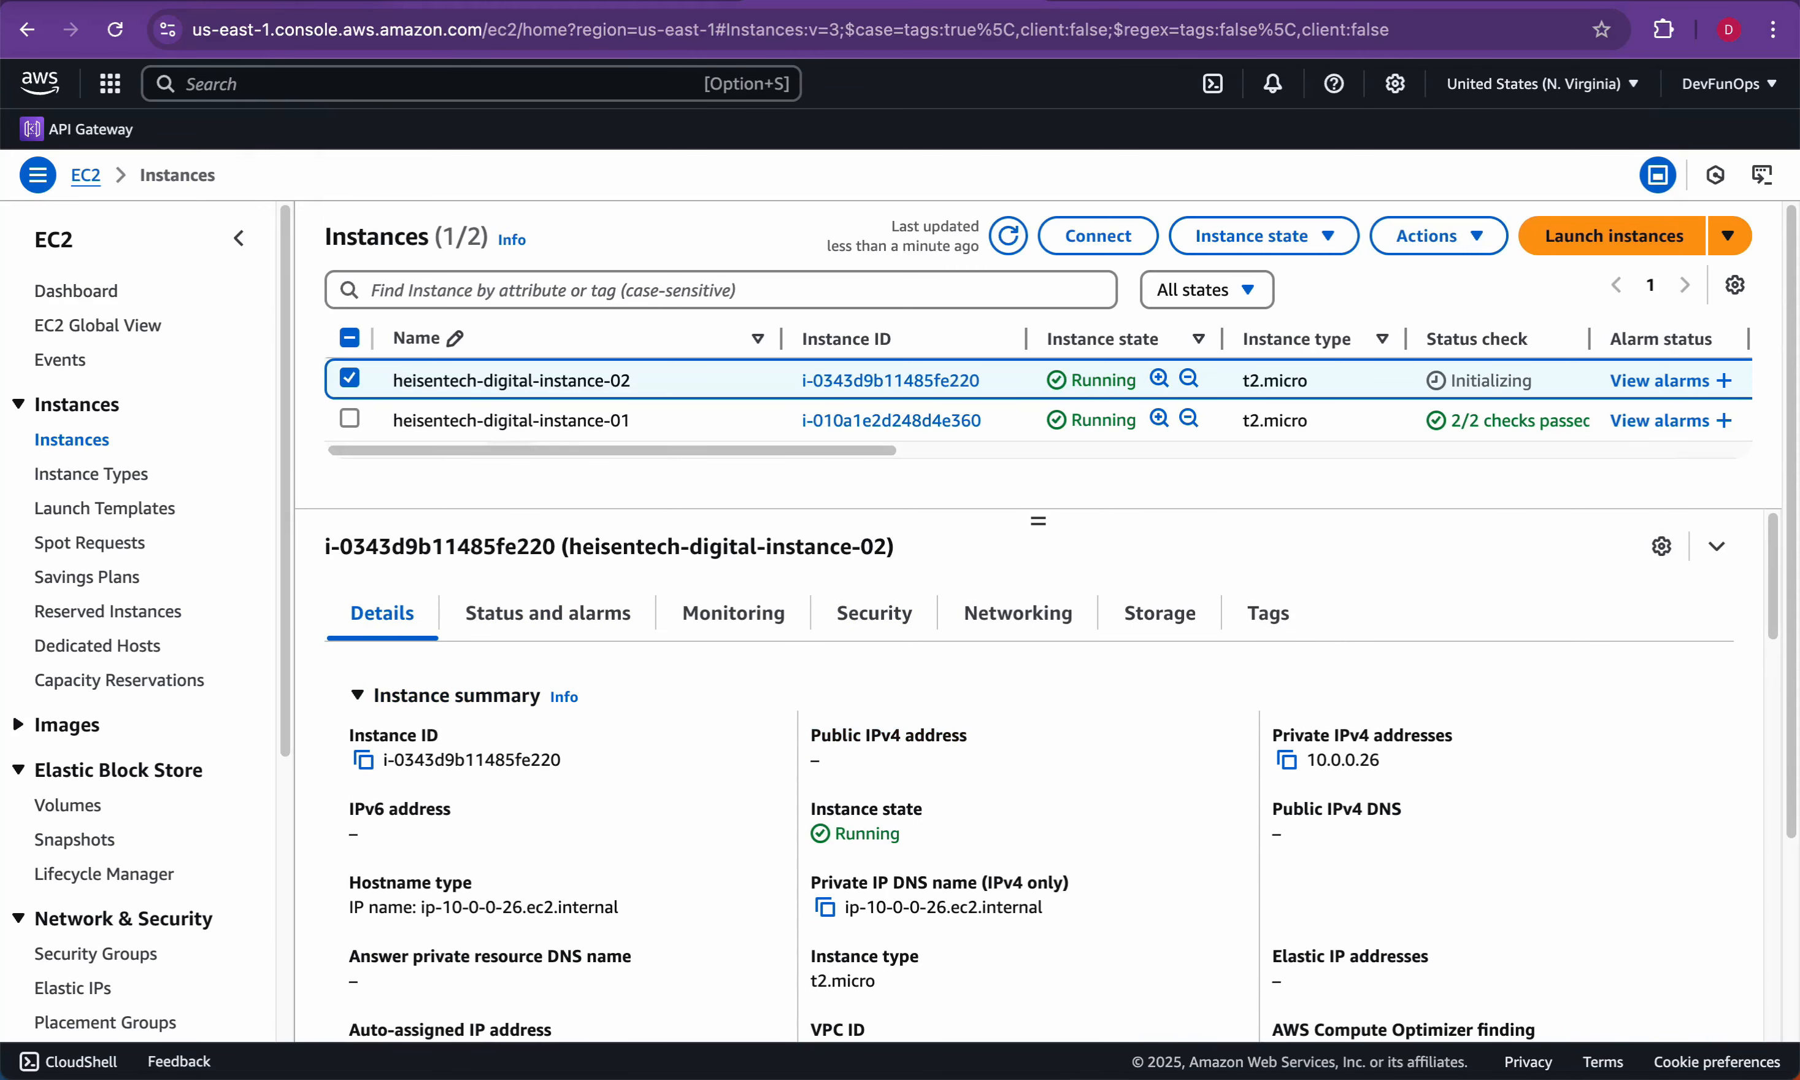
# Step: Go back to the VPC subnets and examine the route table routes of heisentech-digital-private-subnet
pyautogui.hotkey('ctrl', 'shift', 'Tab')
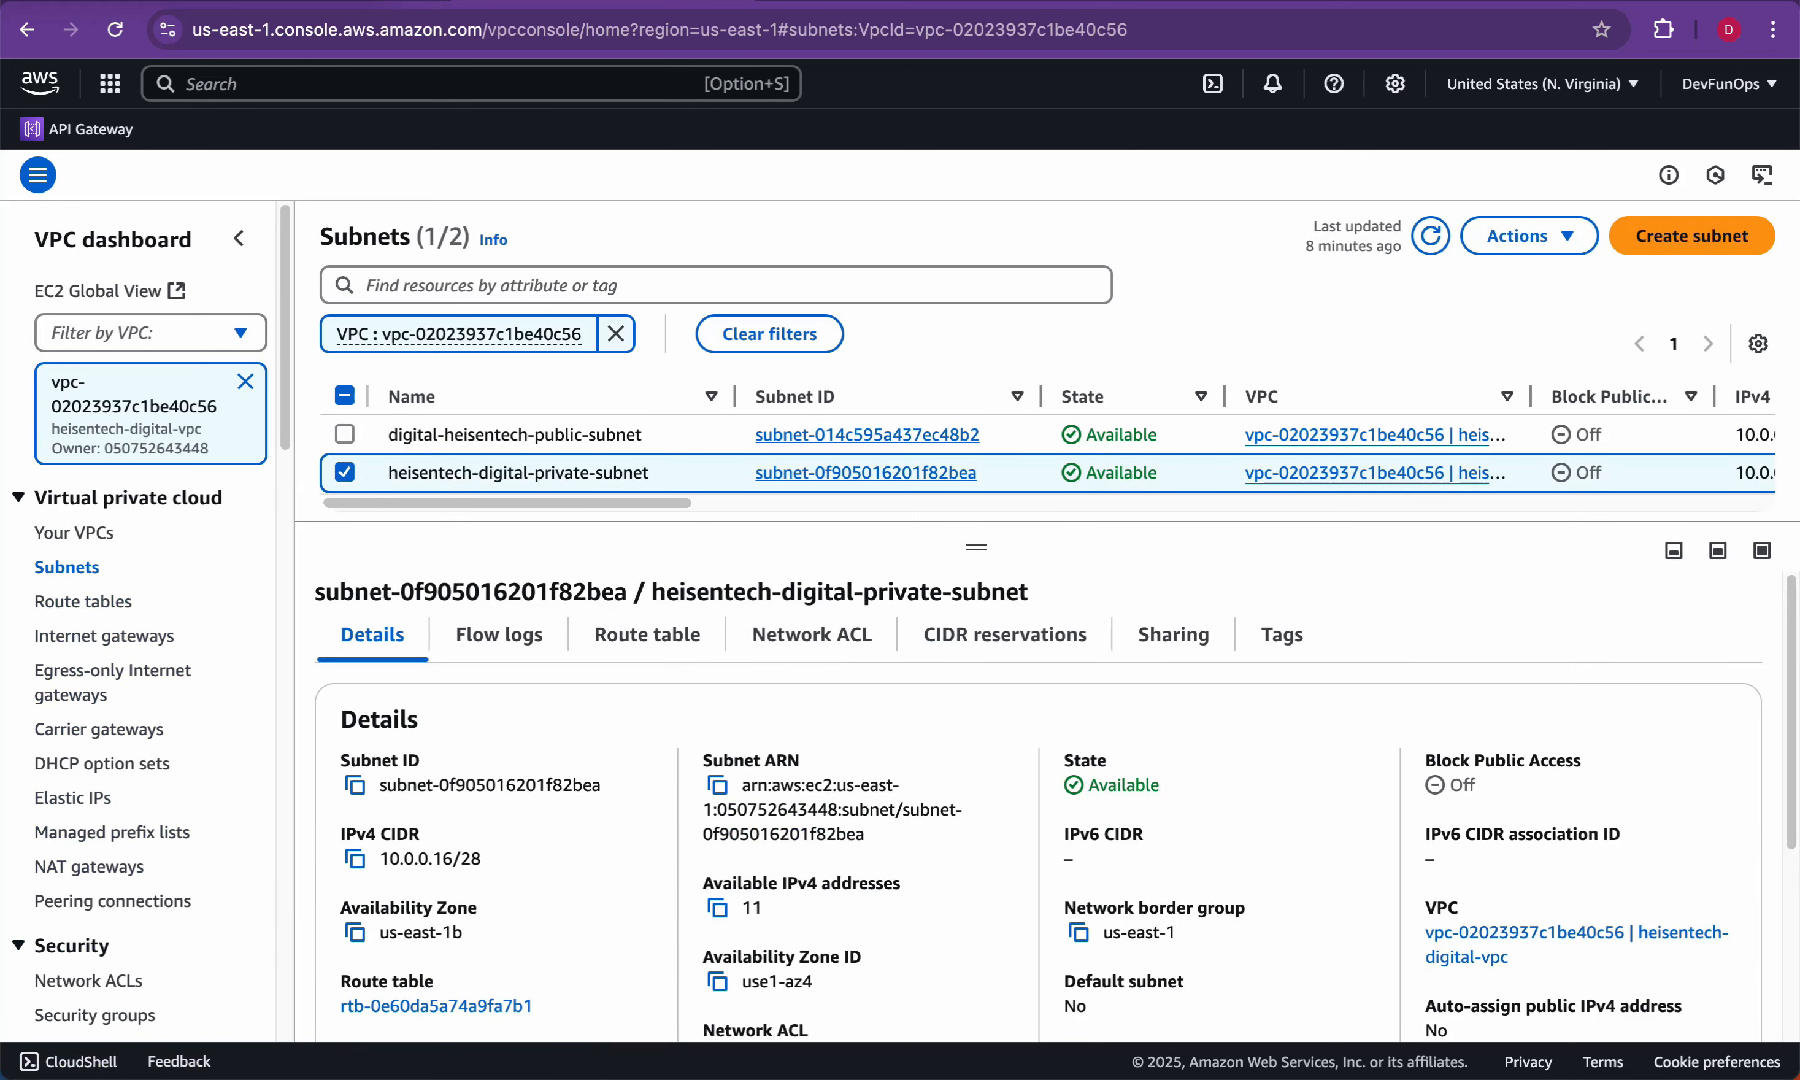
pyautogui.moveTo(976, 547); pyautogui.dragTo(977, 513)
pyautogui.click(647, 600)
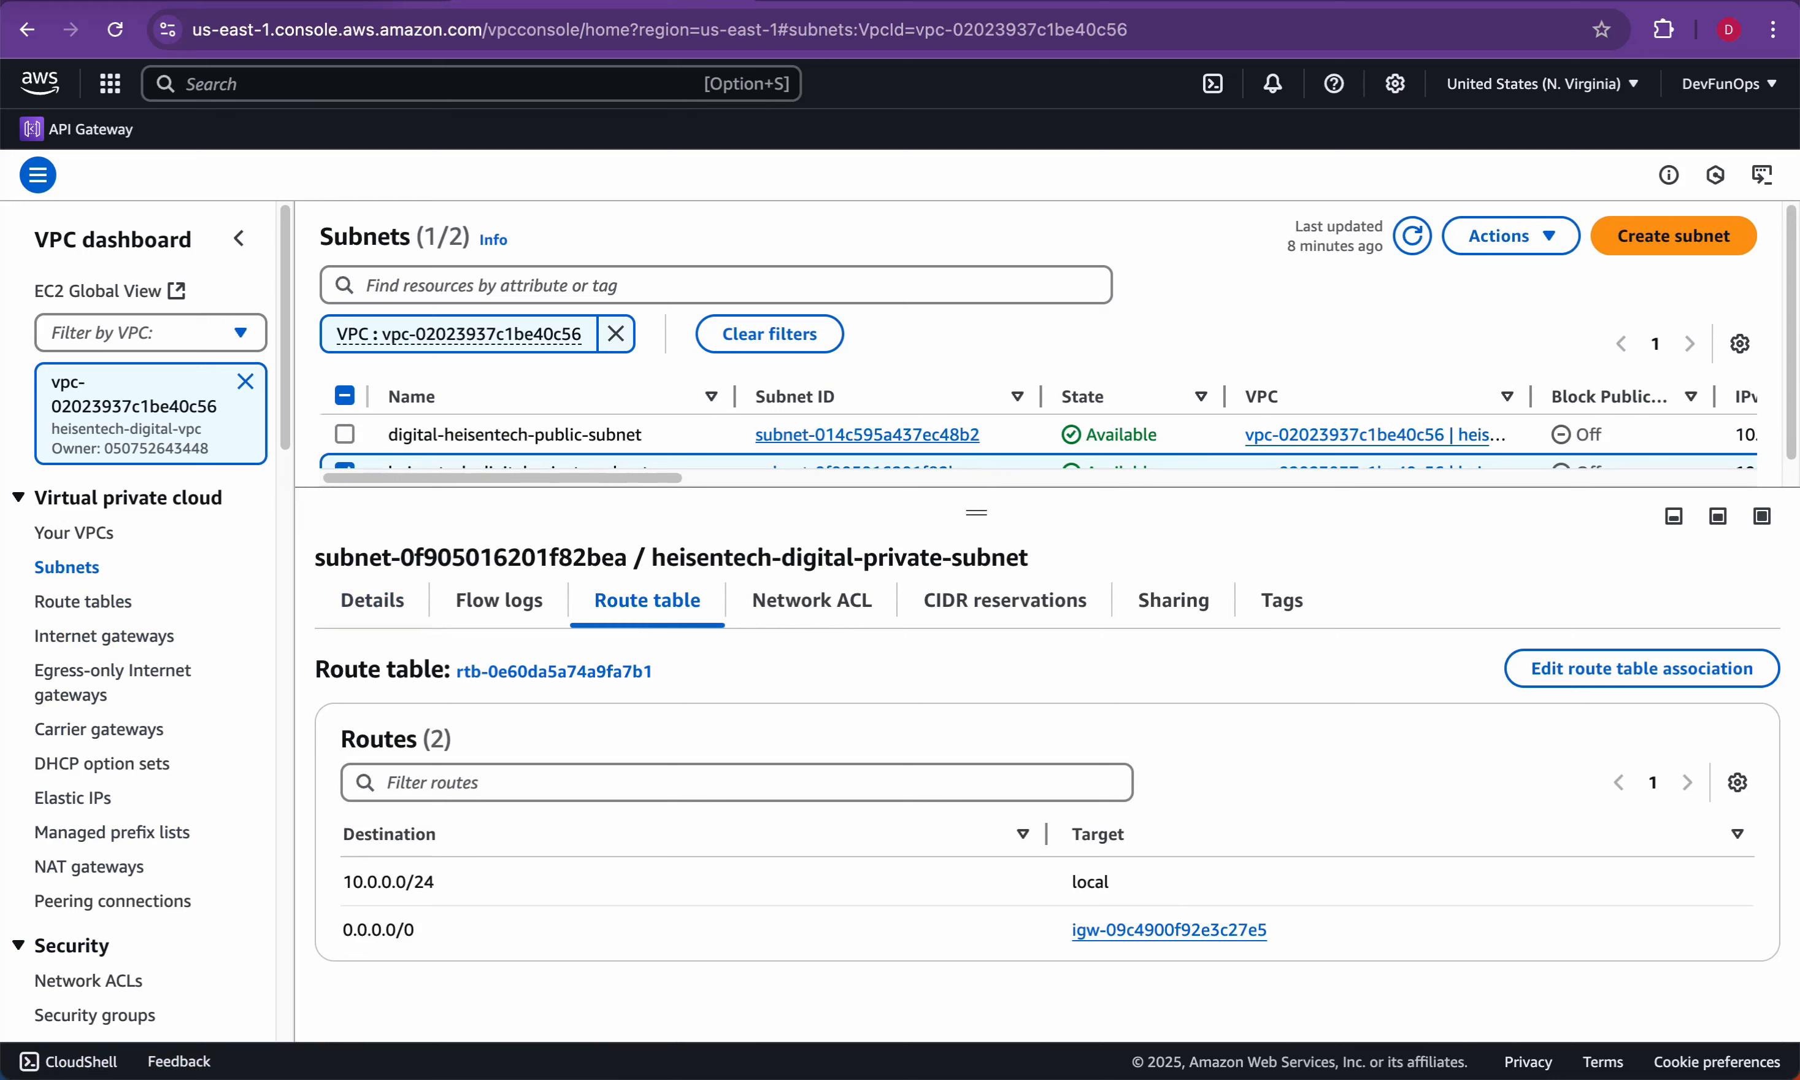
pyautogui.moveTo(343, 882); pyautogui.dragTo(1269, 930)
pyautogui.click(1308, 942)
pyautogui.moveTo(976, 513); pyautogui.dragTo(976, 579)
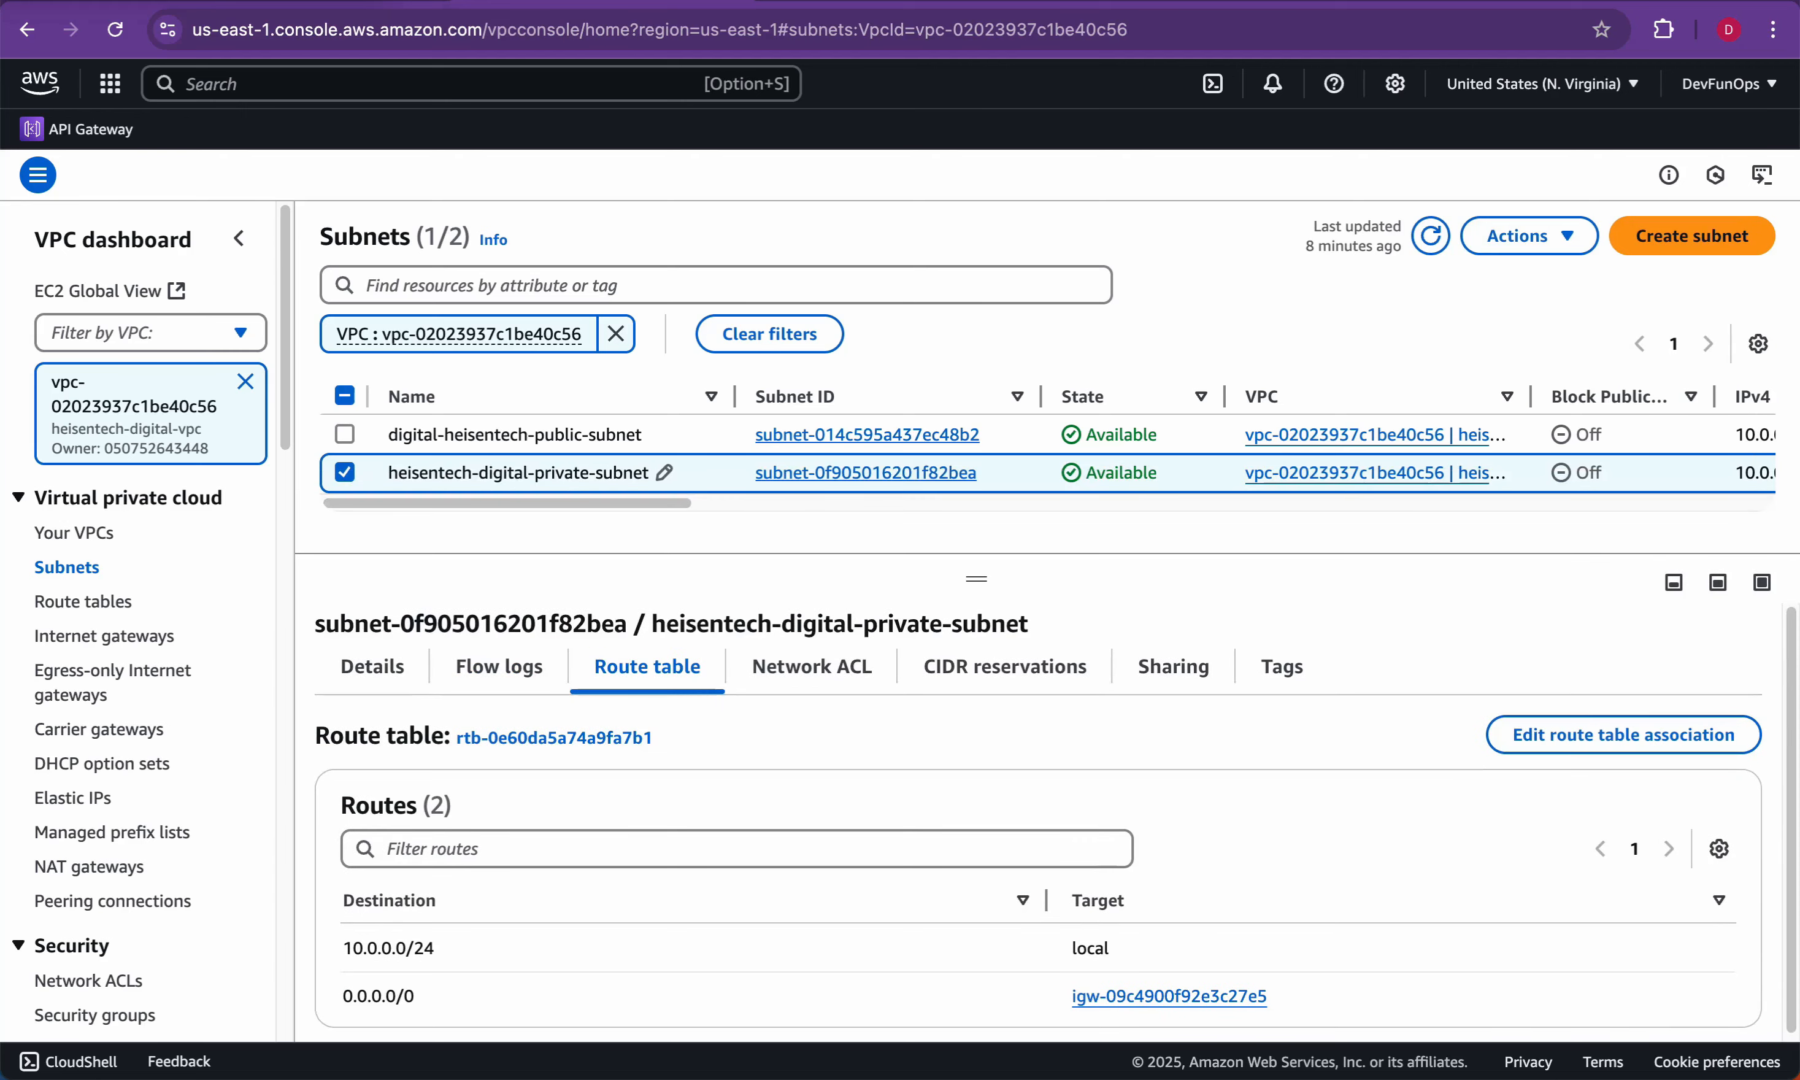
pyautogui.moveTo(976, 579); pyautogui.dragTo(976, 555)
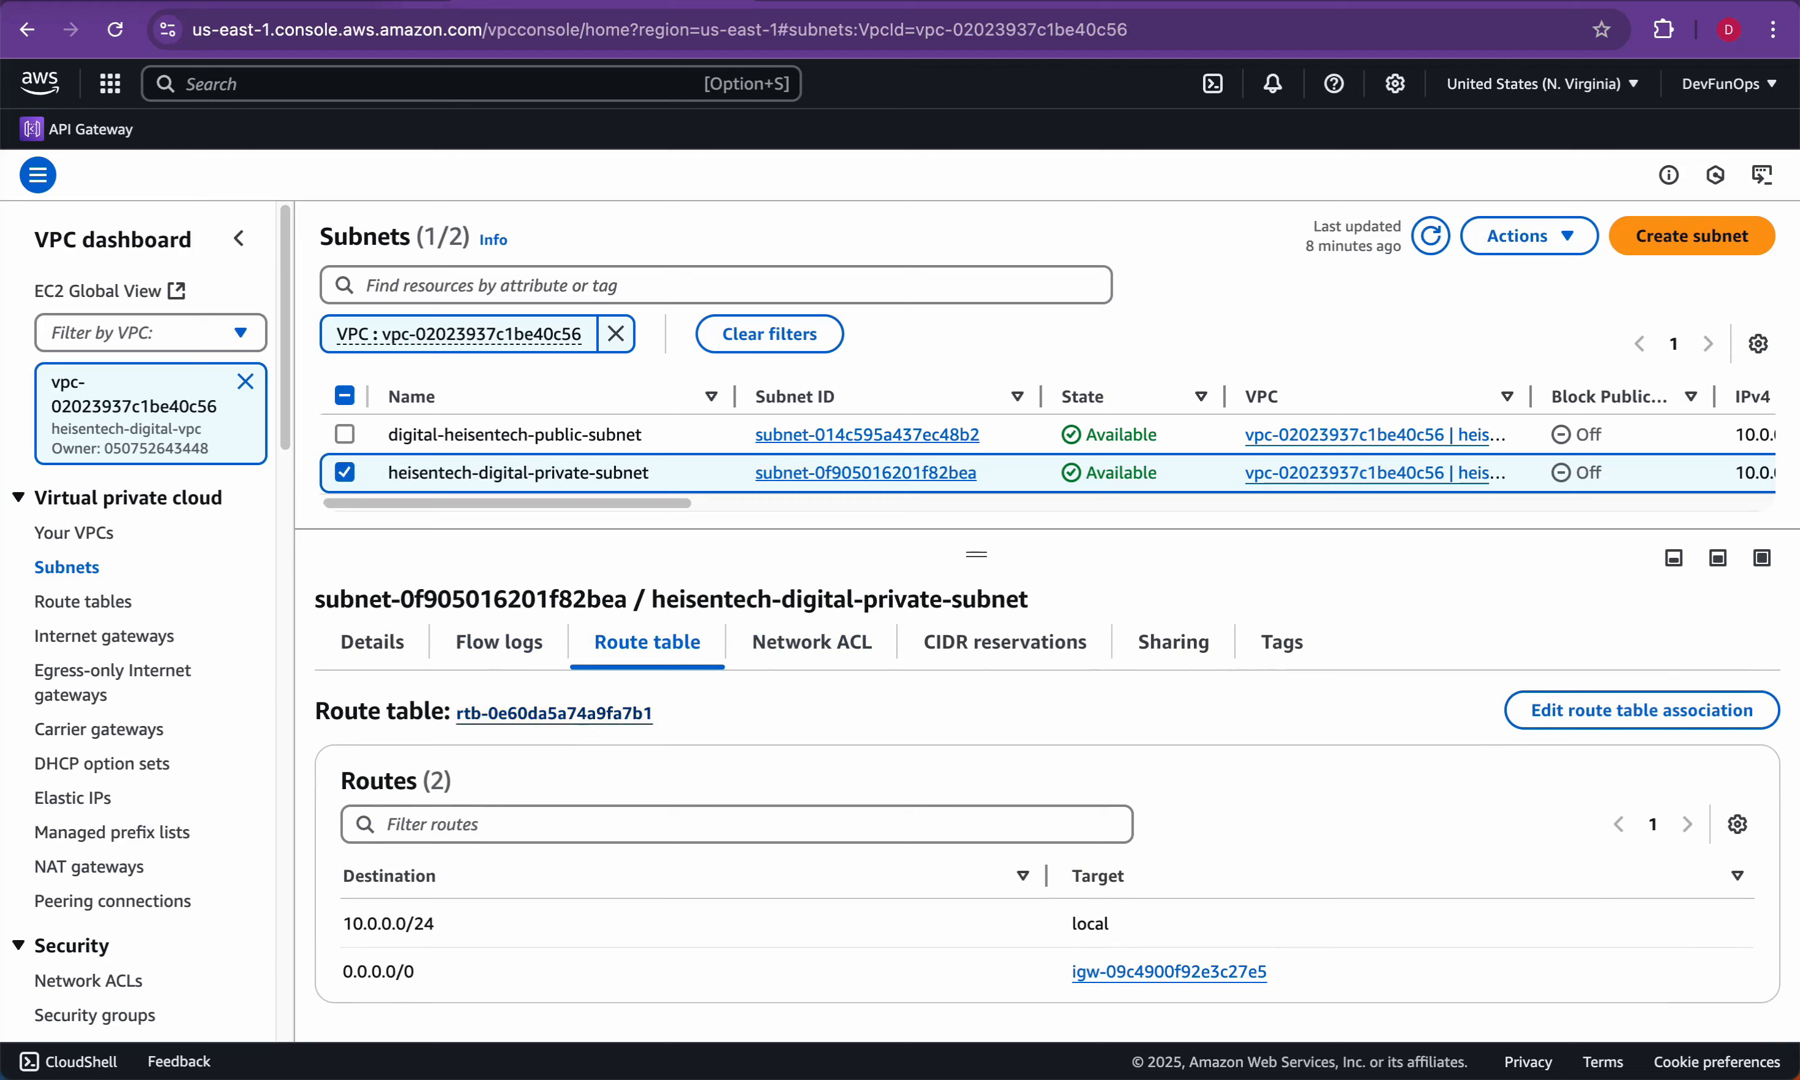
# Step: Open the route table associated with heisentech-digital-private-subnet from its link
pyautogui.moveTo(656, 713); pyautogui.dragTo(457, 713)
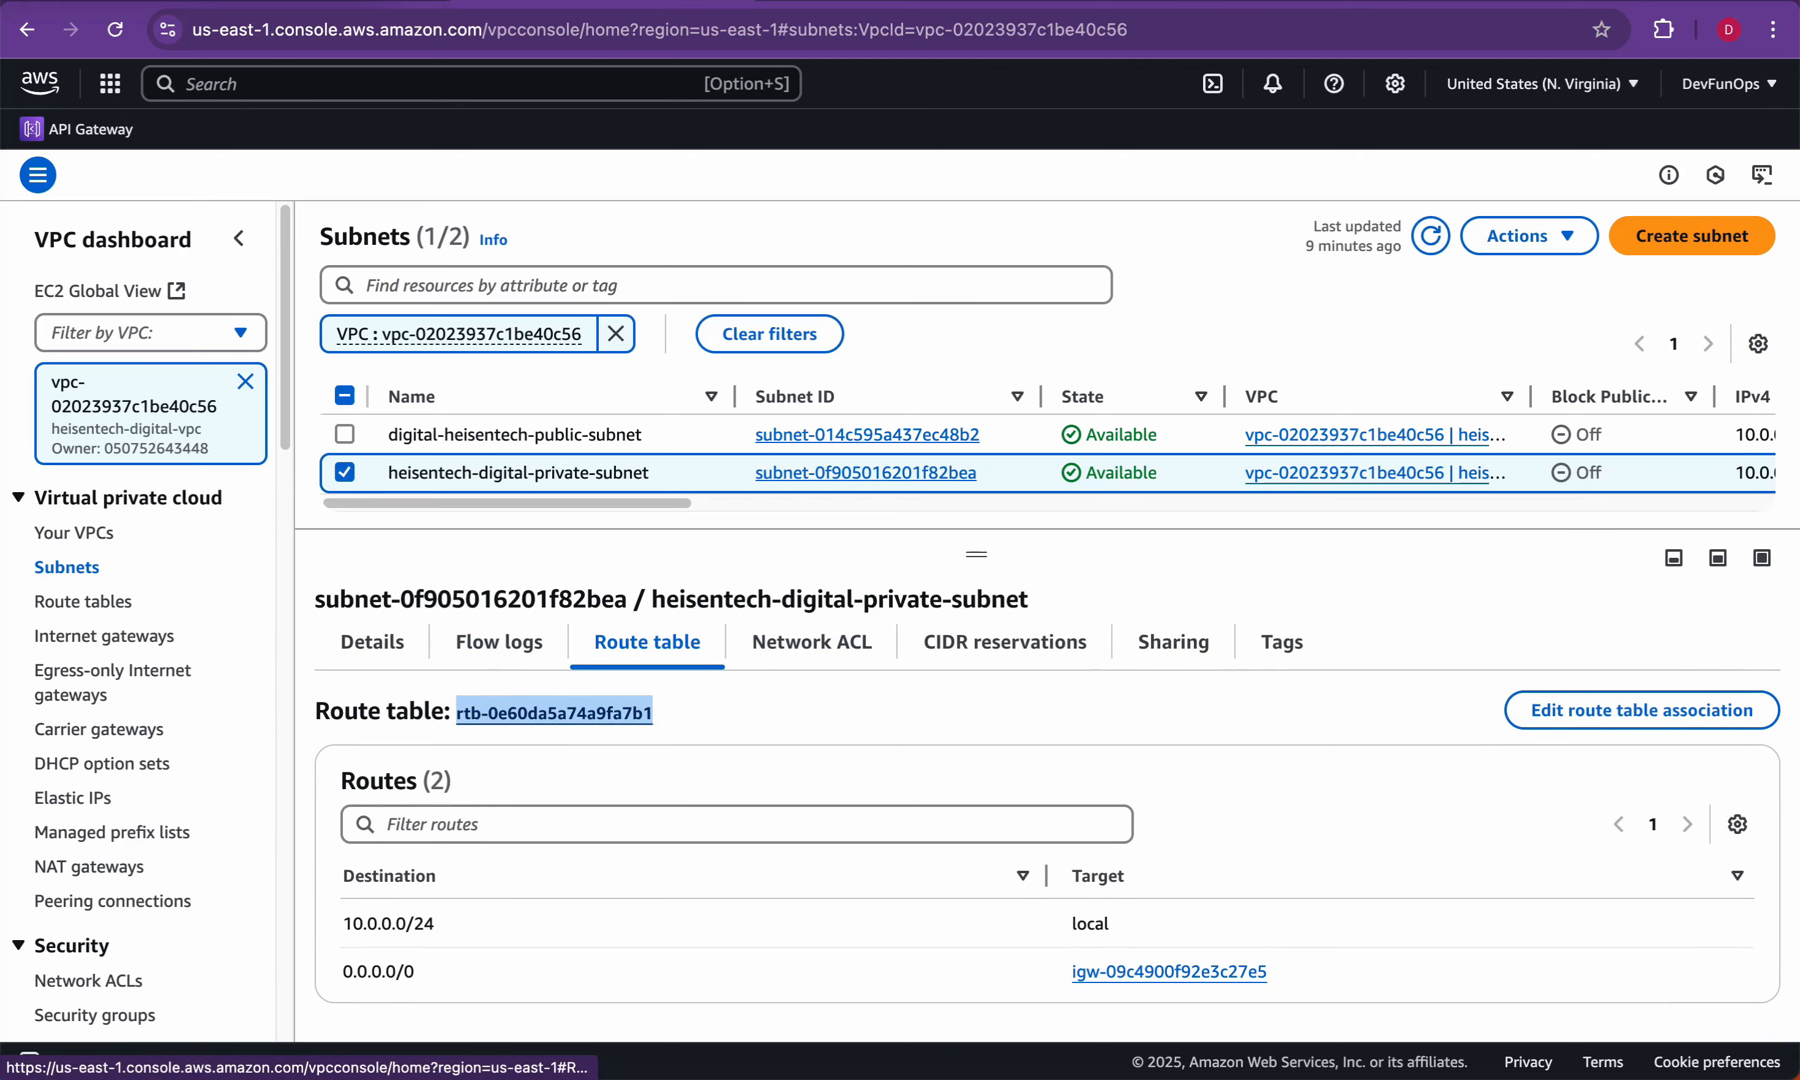
pyautogui.rightClick(539, 714)
pyautogui.click(584, 609)
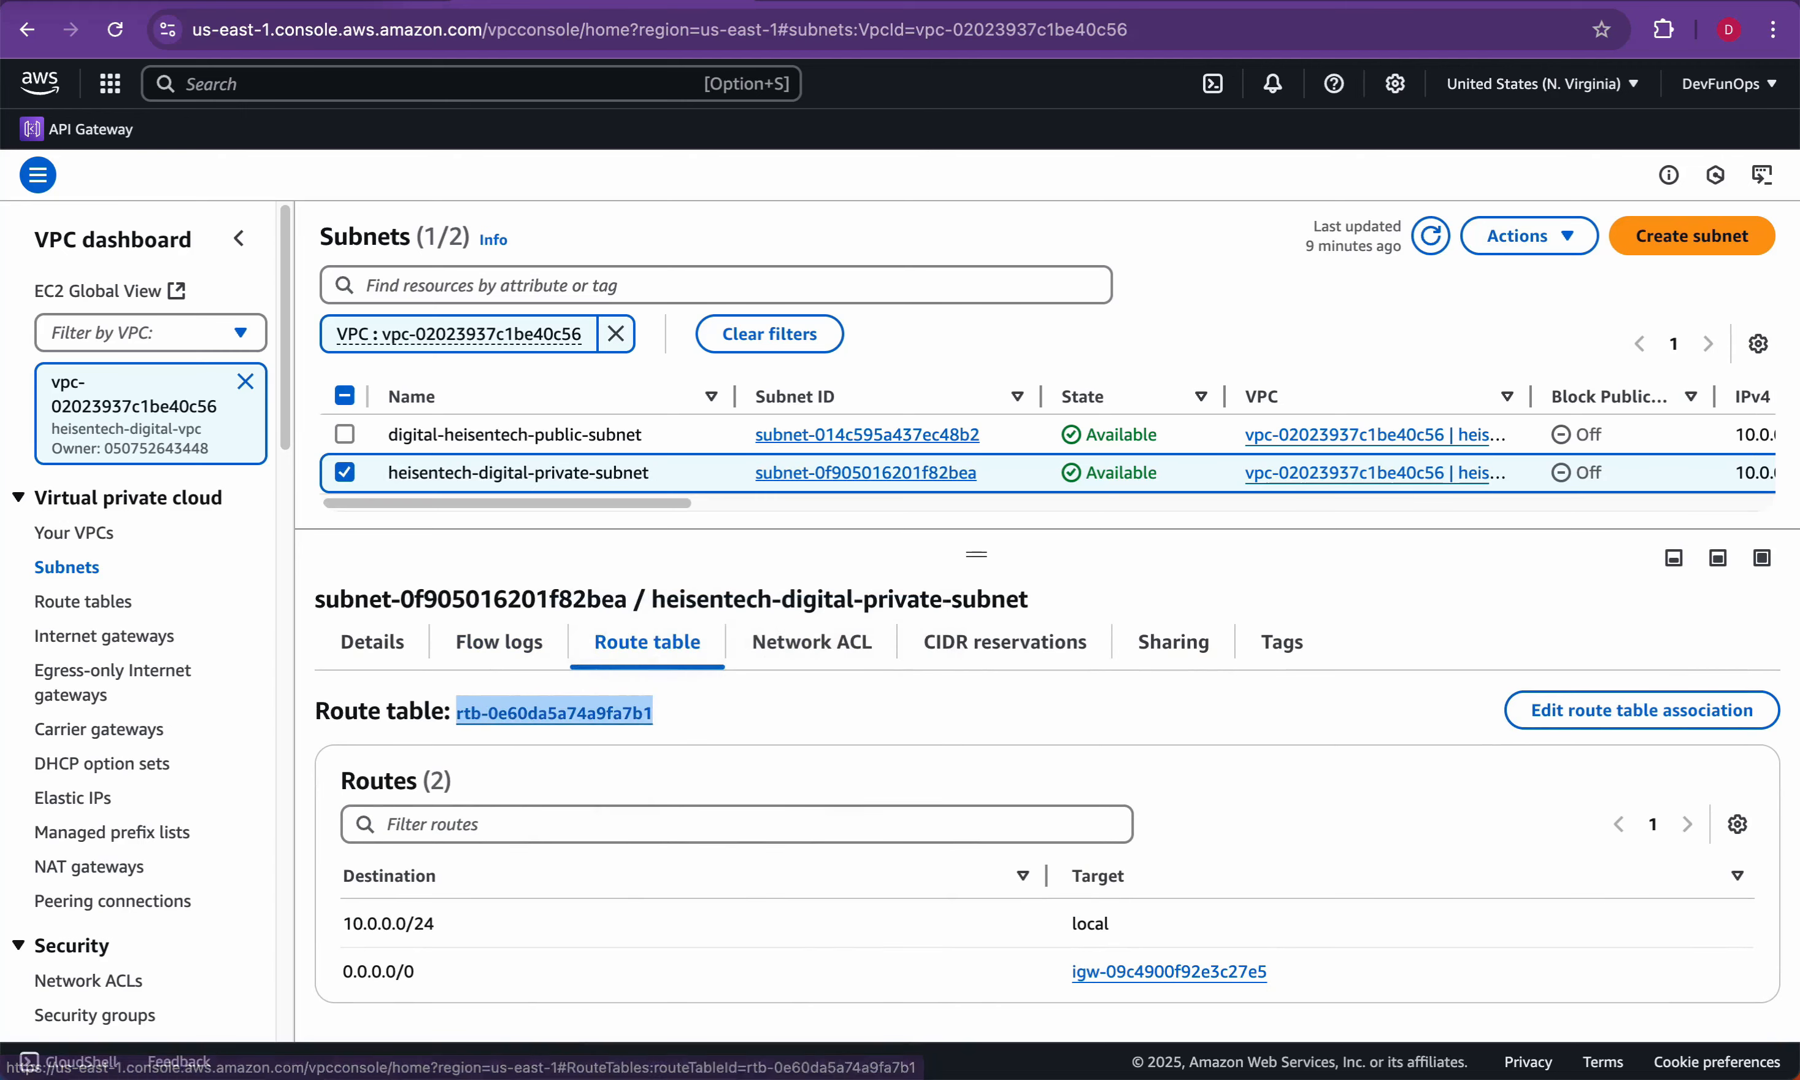
# Step: Examine the 0.0.0.0/0 route in the route table used by heisentech-digital-private-subnet
pyautogui.click(895, 1)
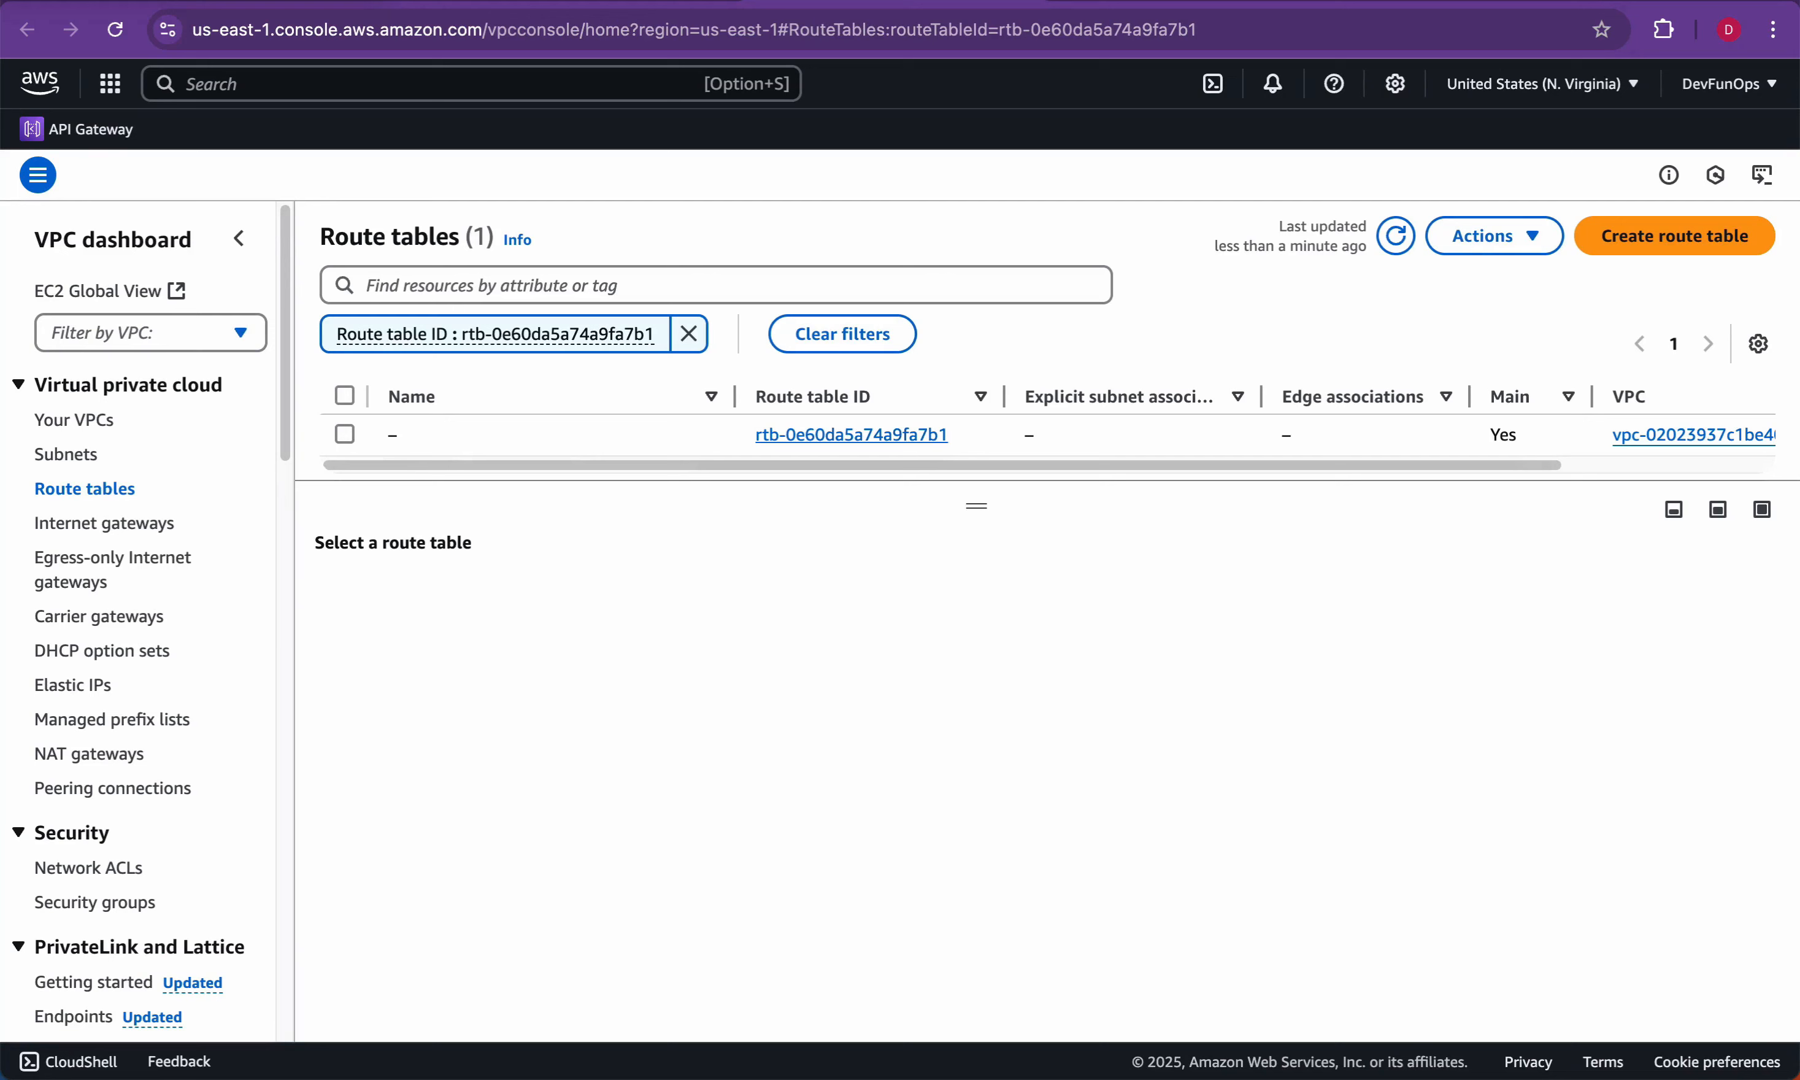
pyautogui.click(345, 433)
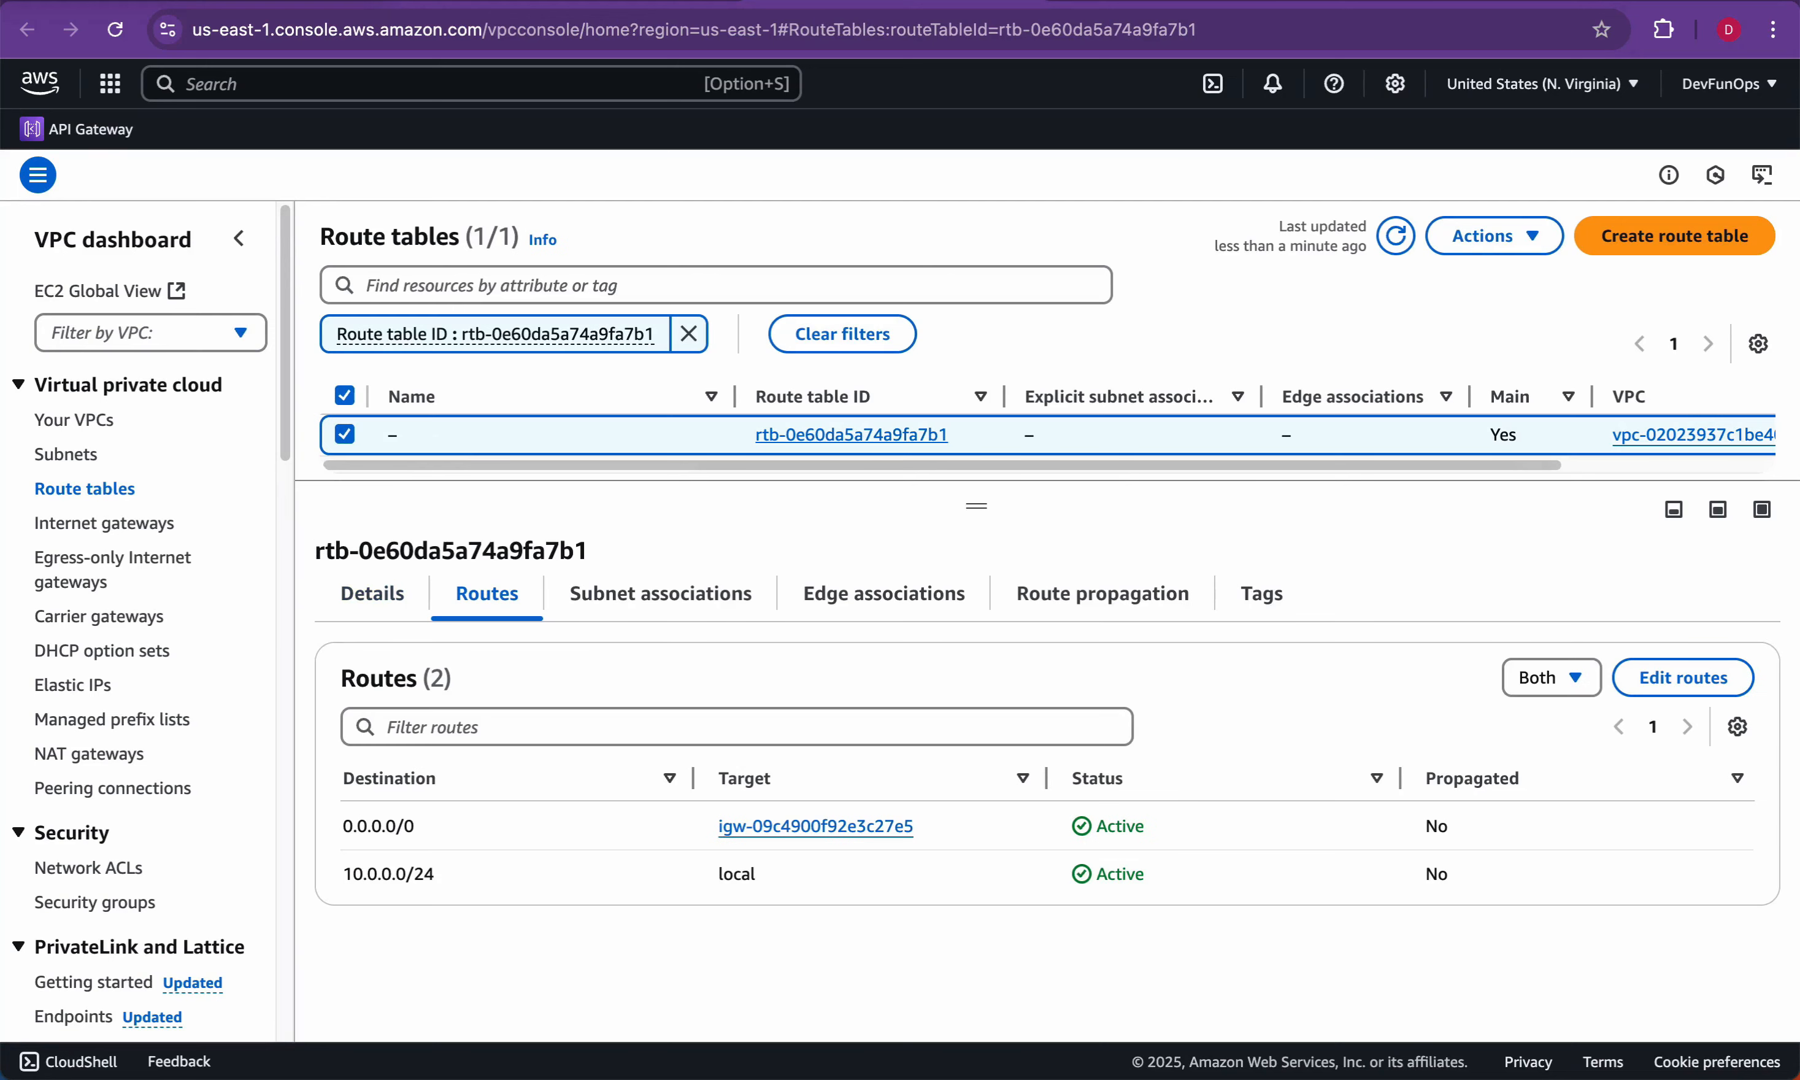
pyautogui.moveTo(343, 826); pyautogui.dragTo(1455, 827)
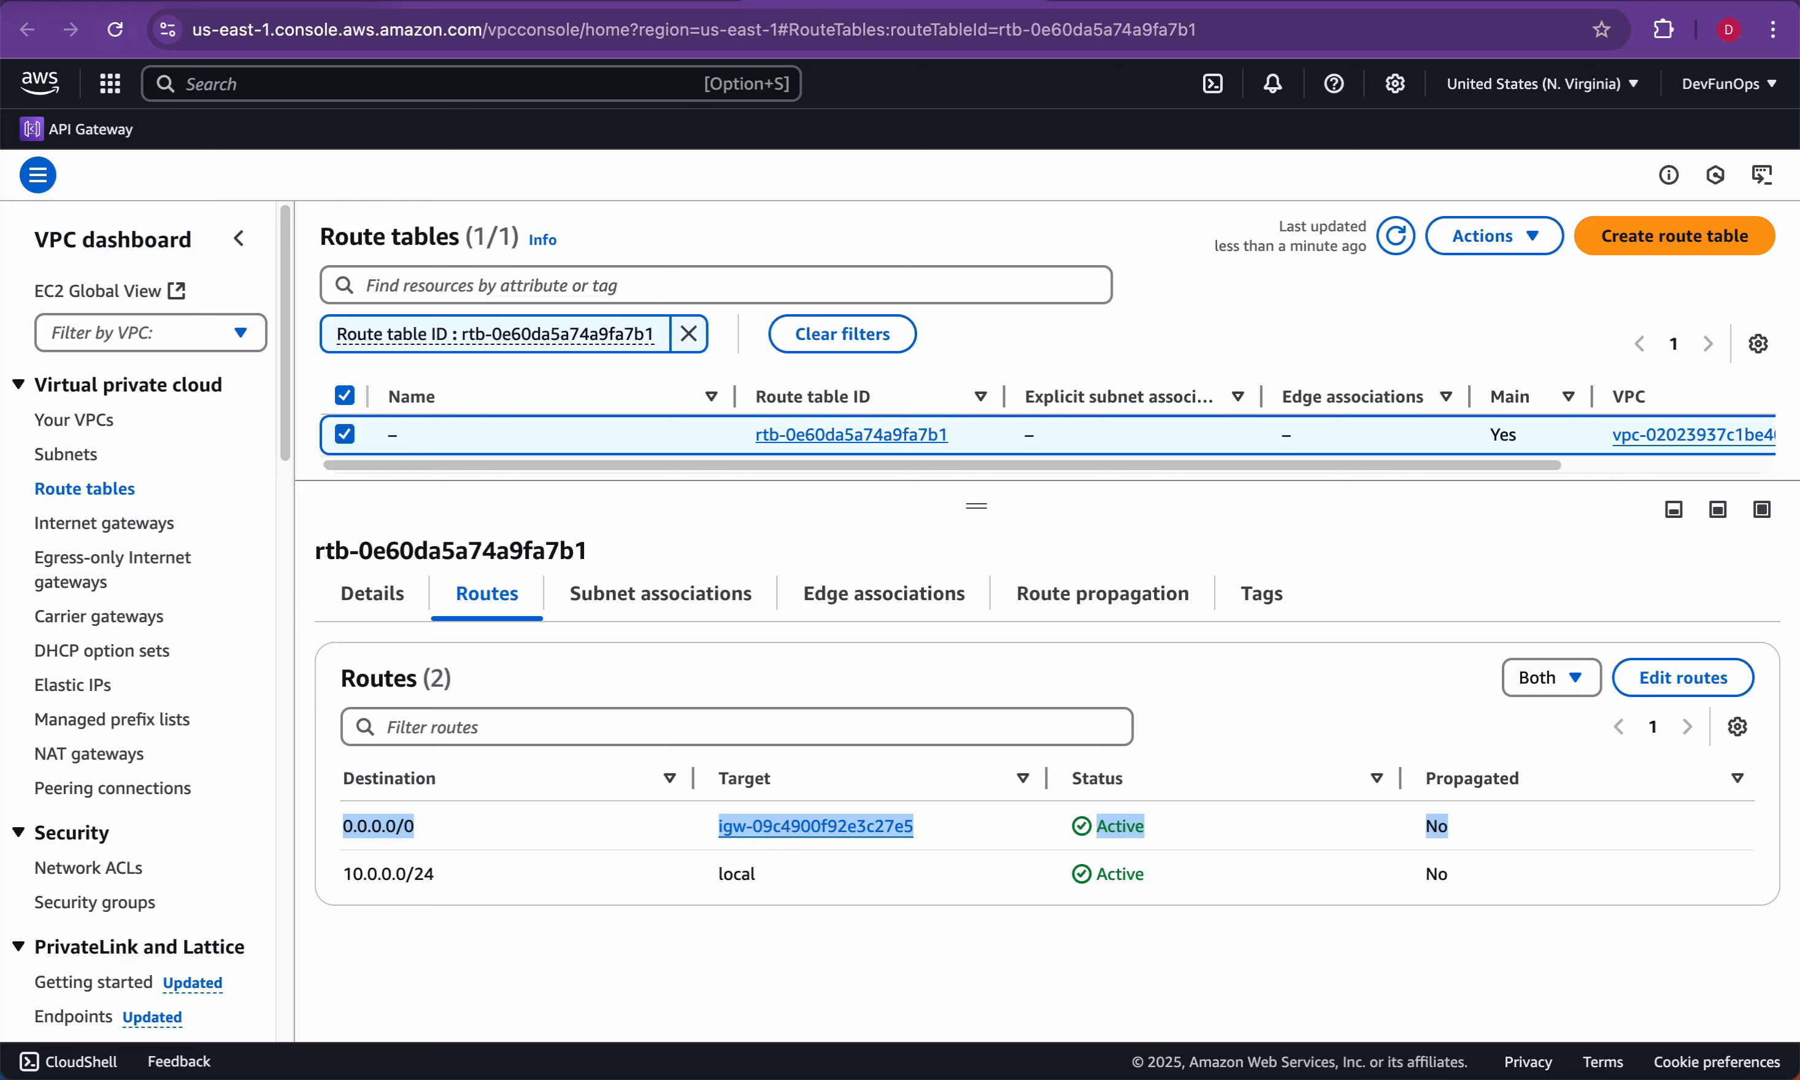
pyautogui.click(342, 827)
pyautogui.moveTo(343, 827); pyautogui.dragTo(418, 827)
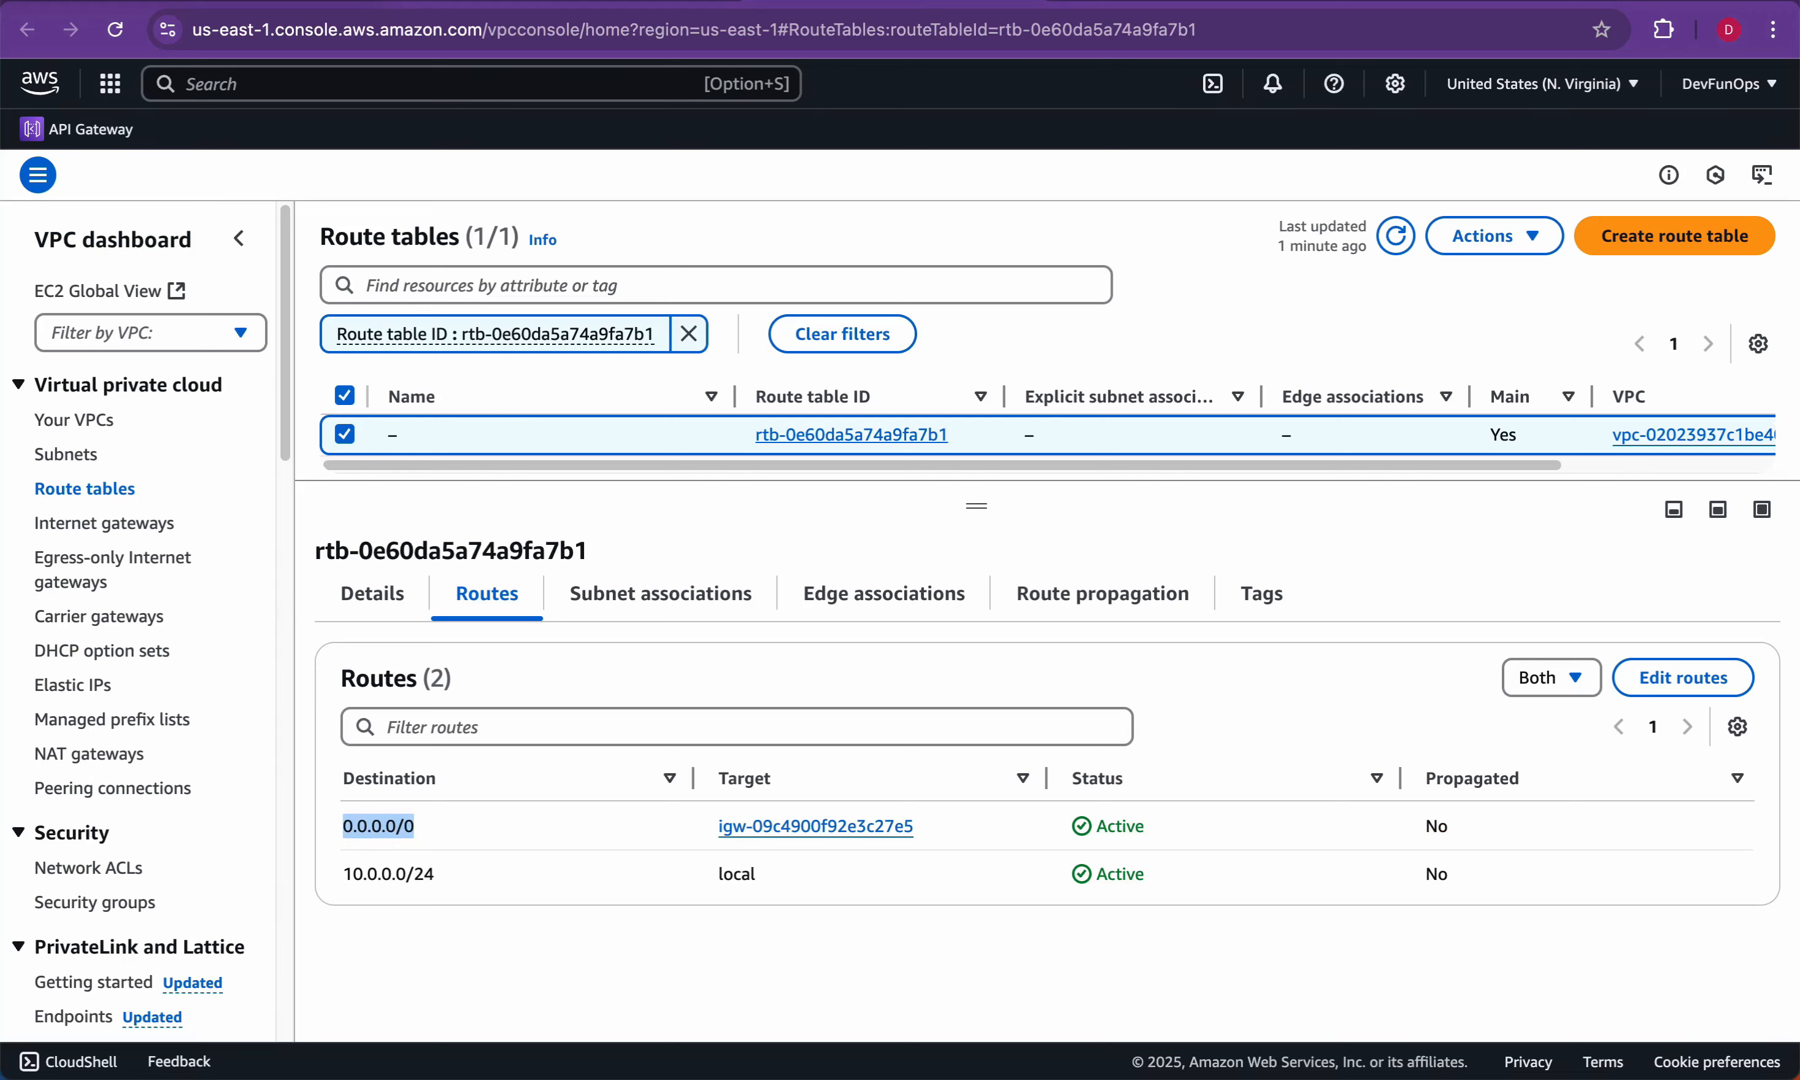
pyautogui.click(418, 827)
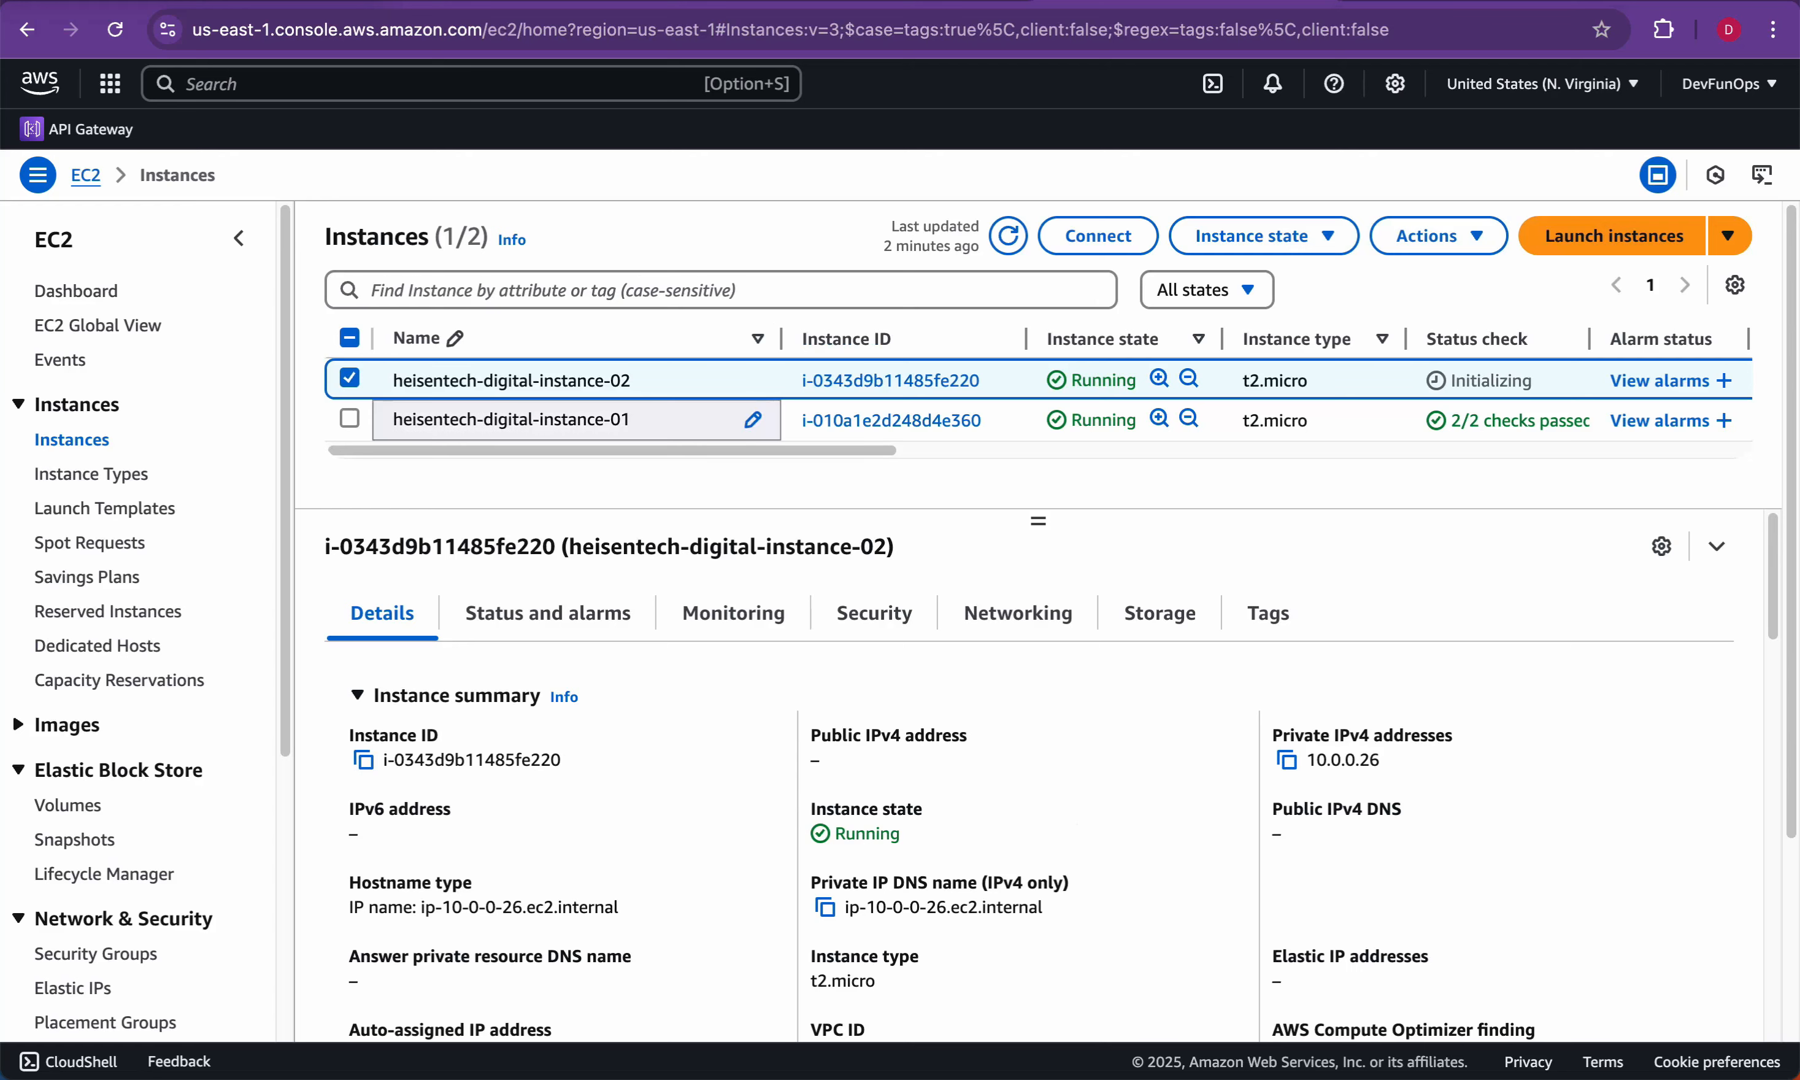
# Step: Compare the public IPv4 address fields of heisentech-digital-instance-01 and heisentech-digital-instance-02 in EC2
pyautogui.click(349, 418)
pyautogui.click(350, 378)
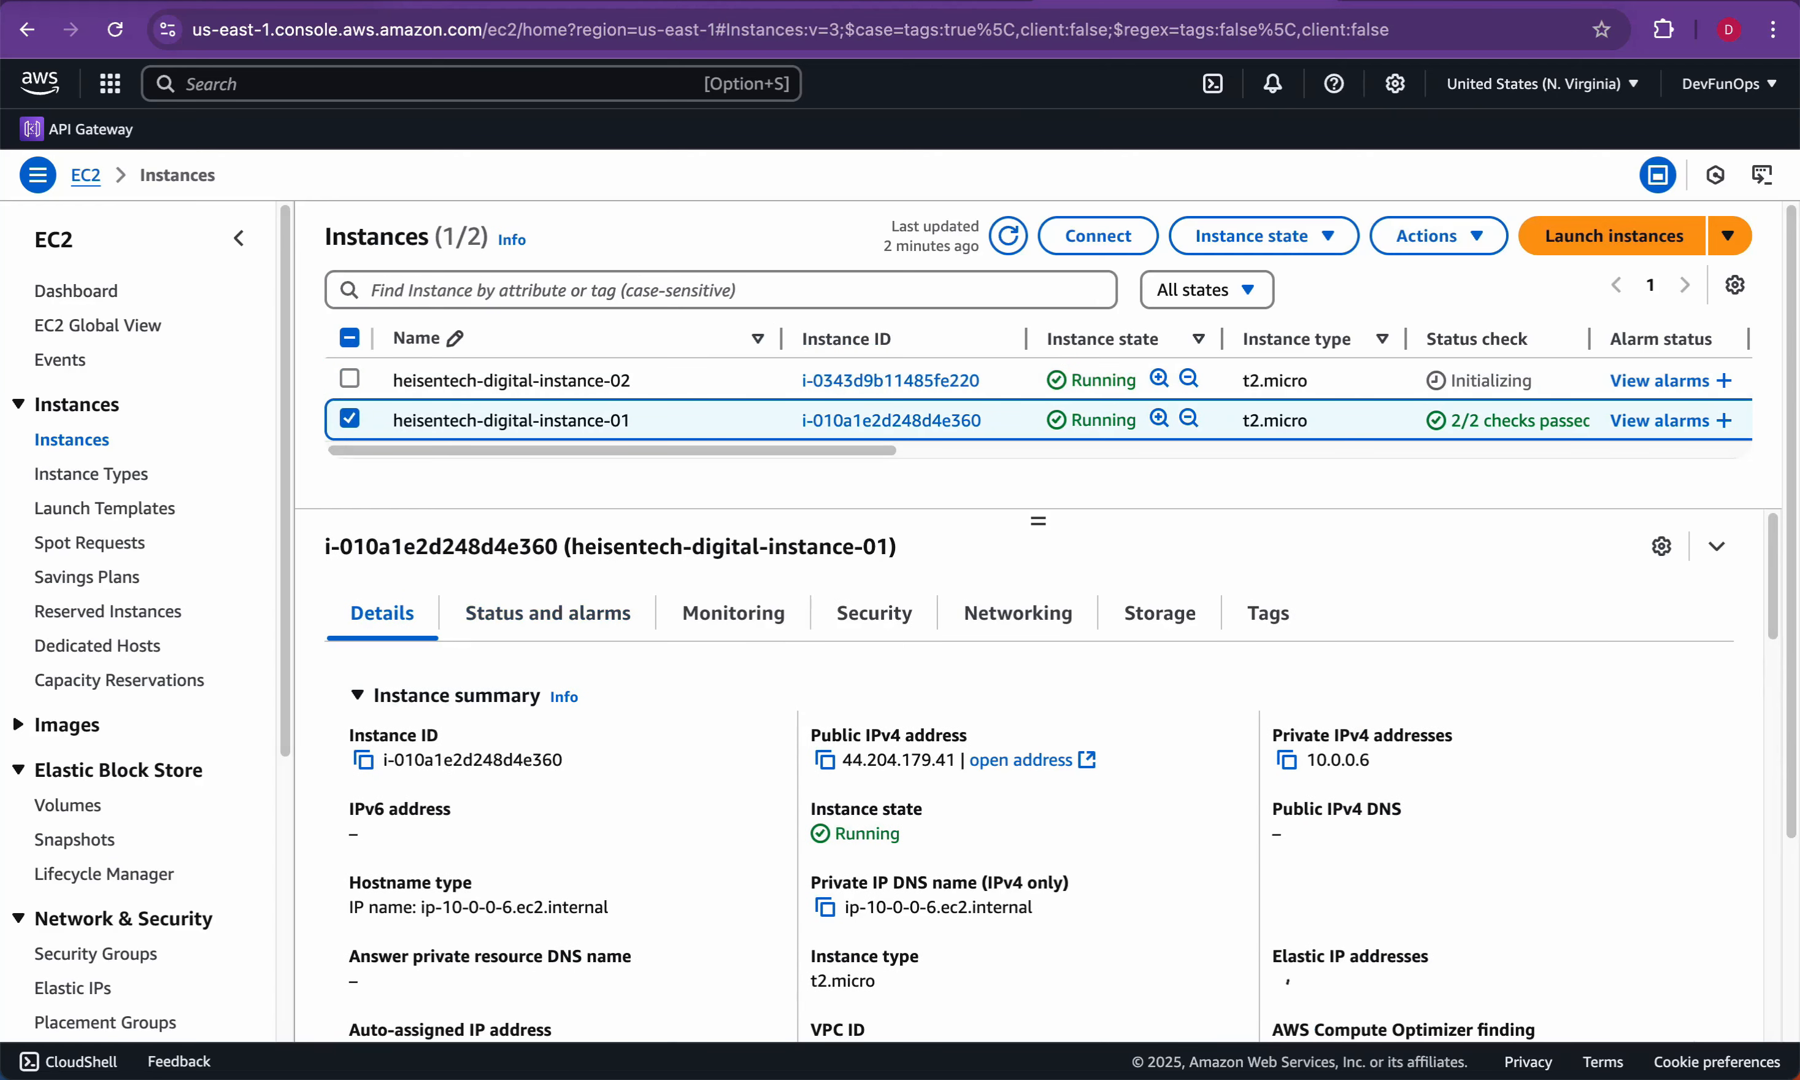
pyautogui.click(824, 760)
pyautogui.click(349, 378)
pyautogui.click(350, 418)
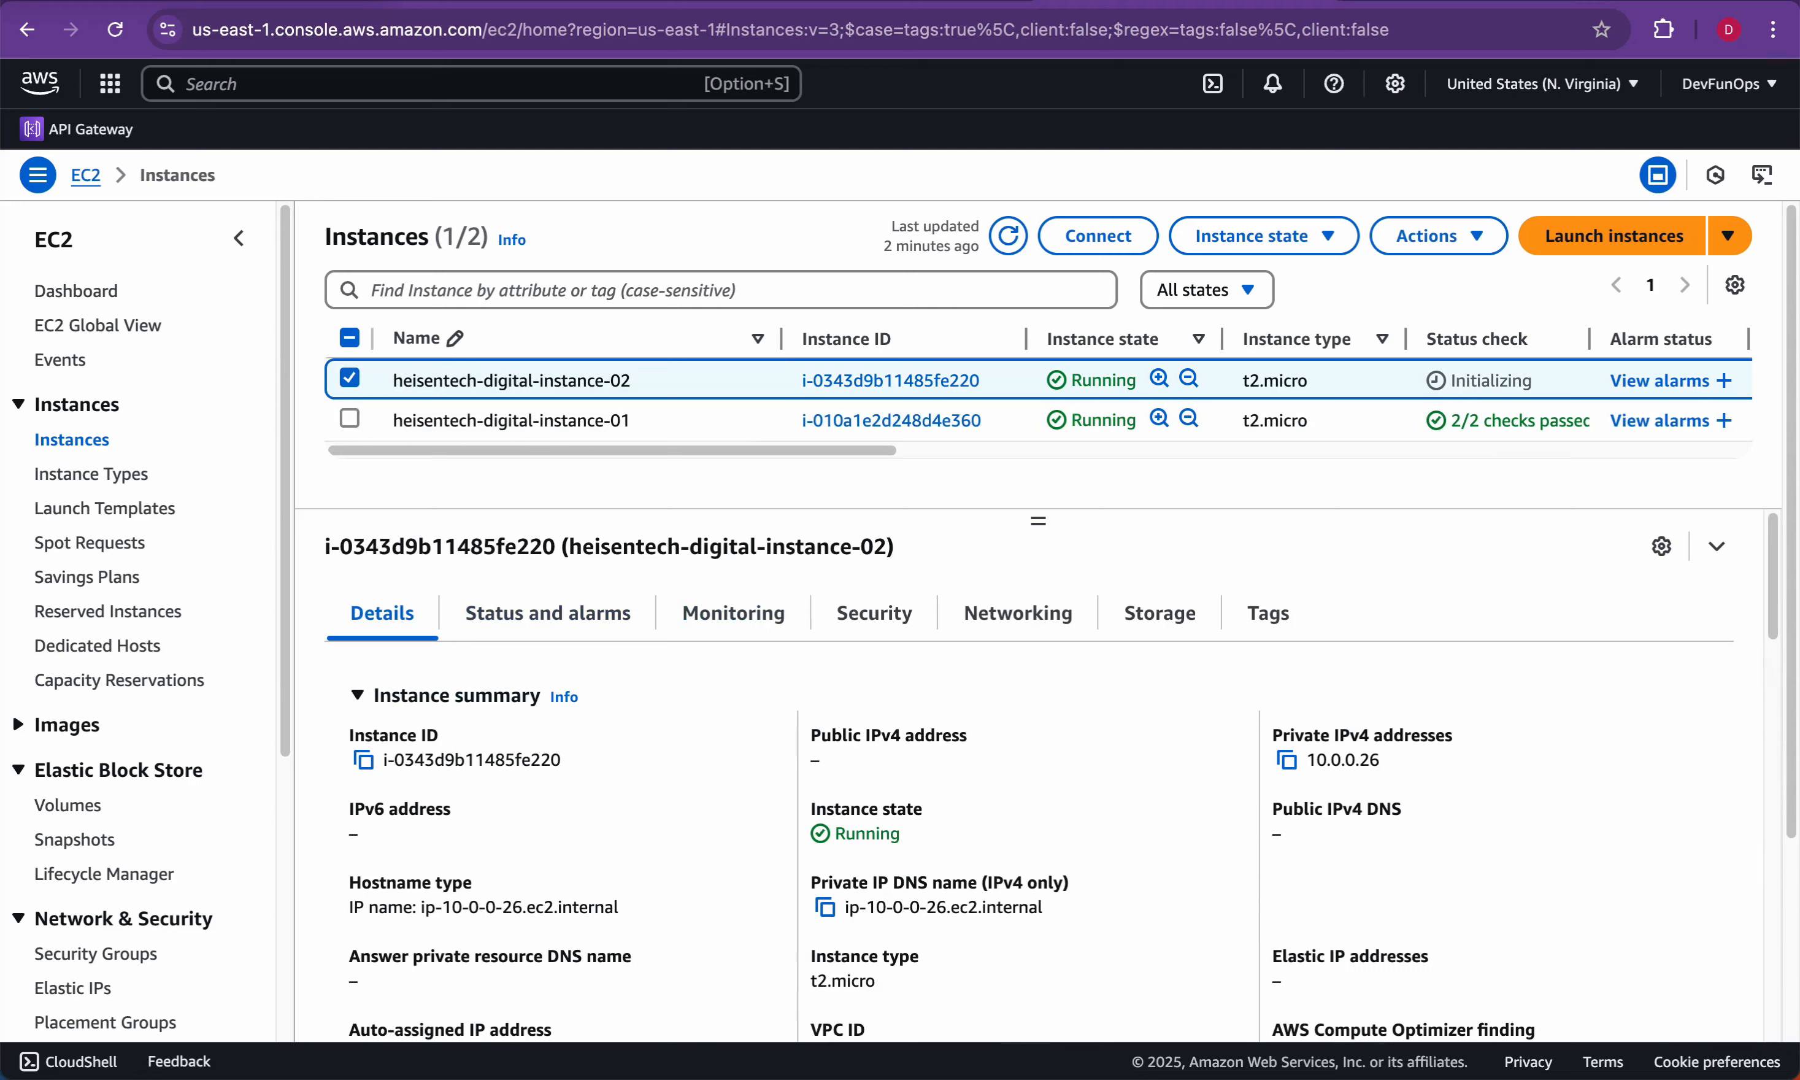
pyautogui.moveTo(812, 735); pyautogui.dragTo(821, 761)
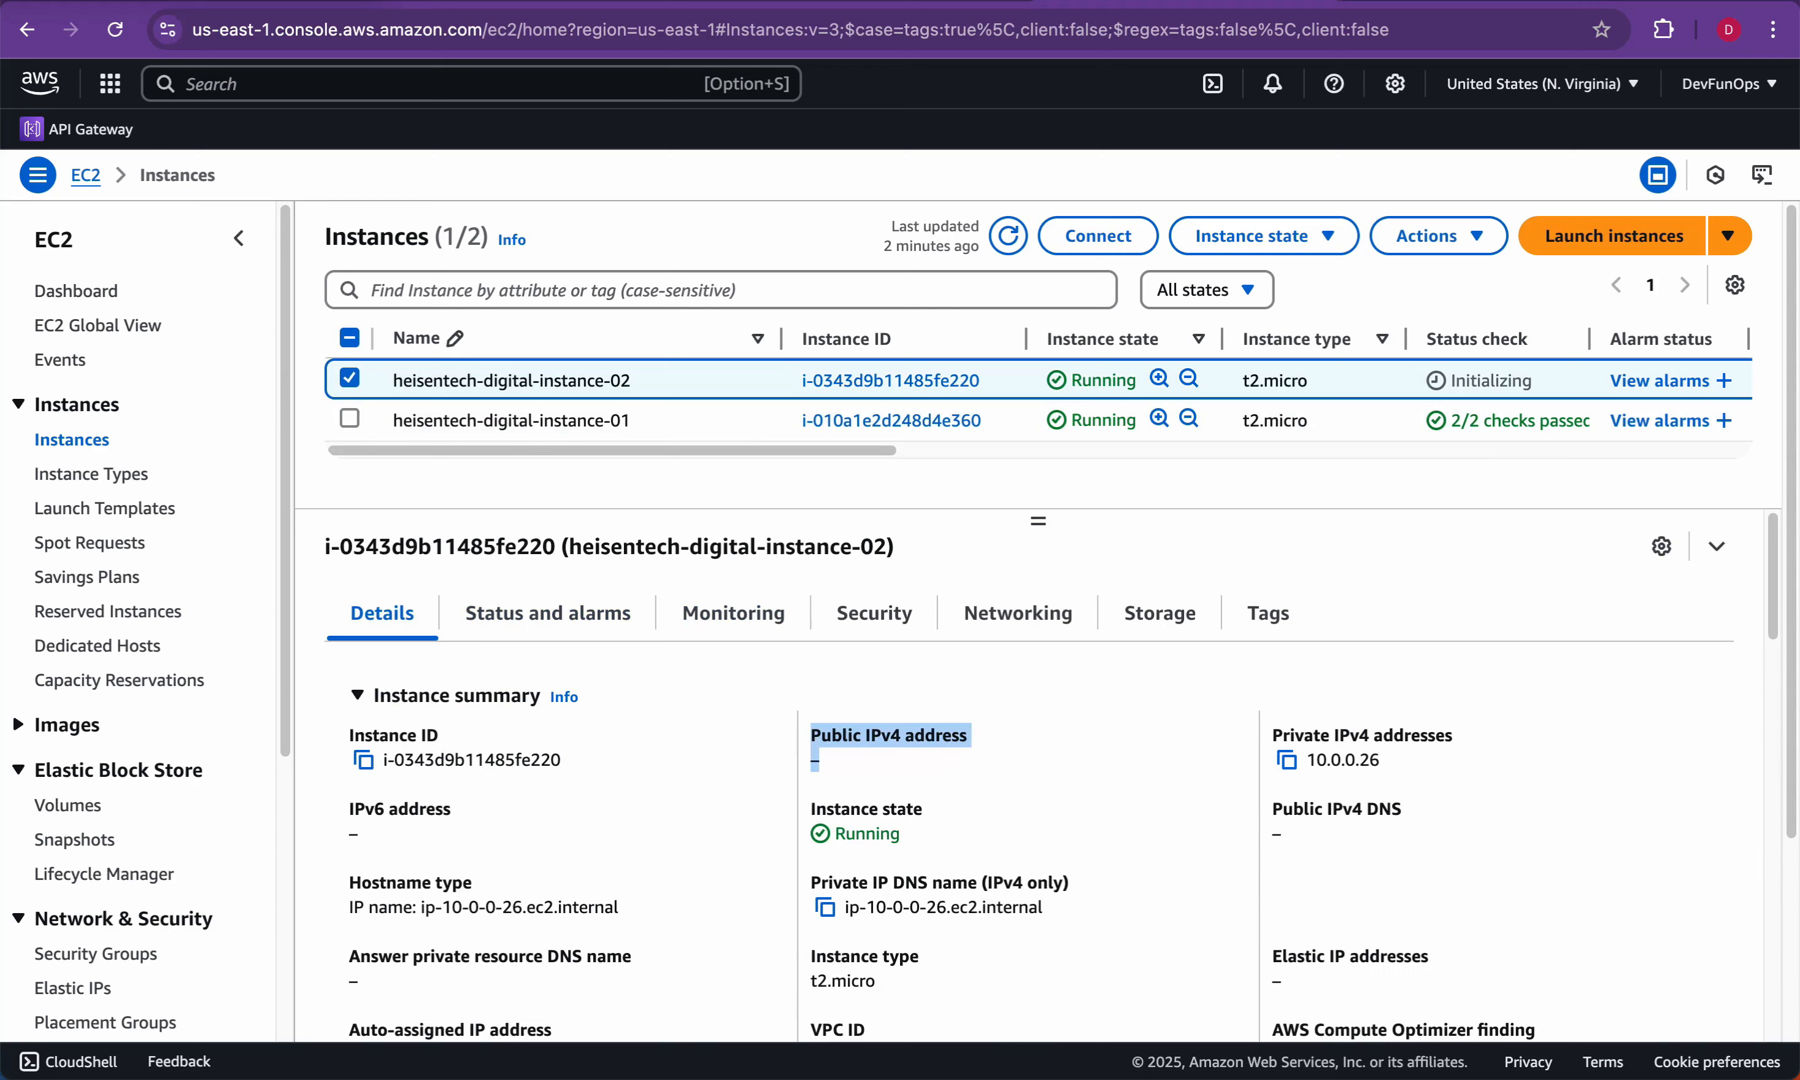
pyautogui.click(855, 761)
pyautogui.moveTo(811, 736); pyautogui.dragTo(821, 761)
pyautogui.click(855, 761)
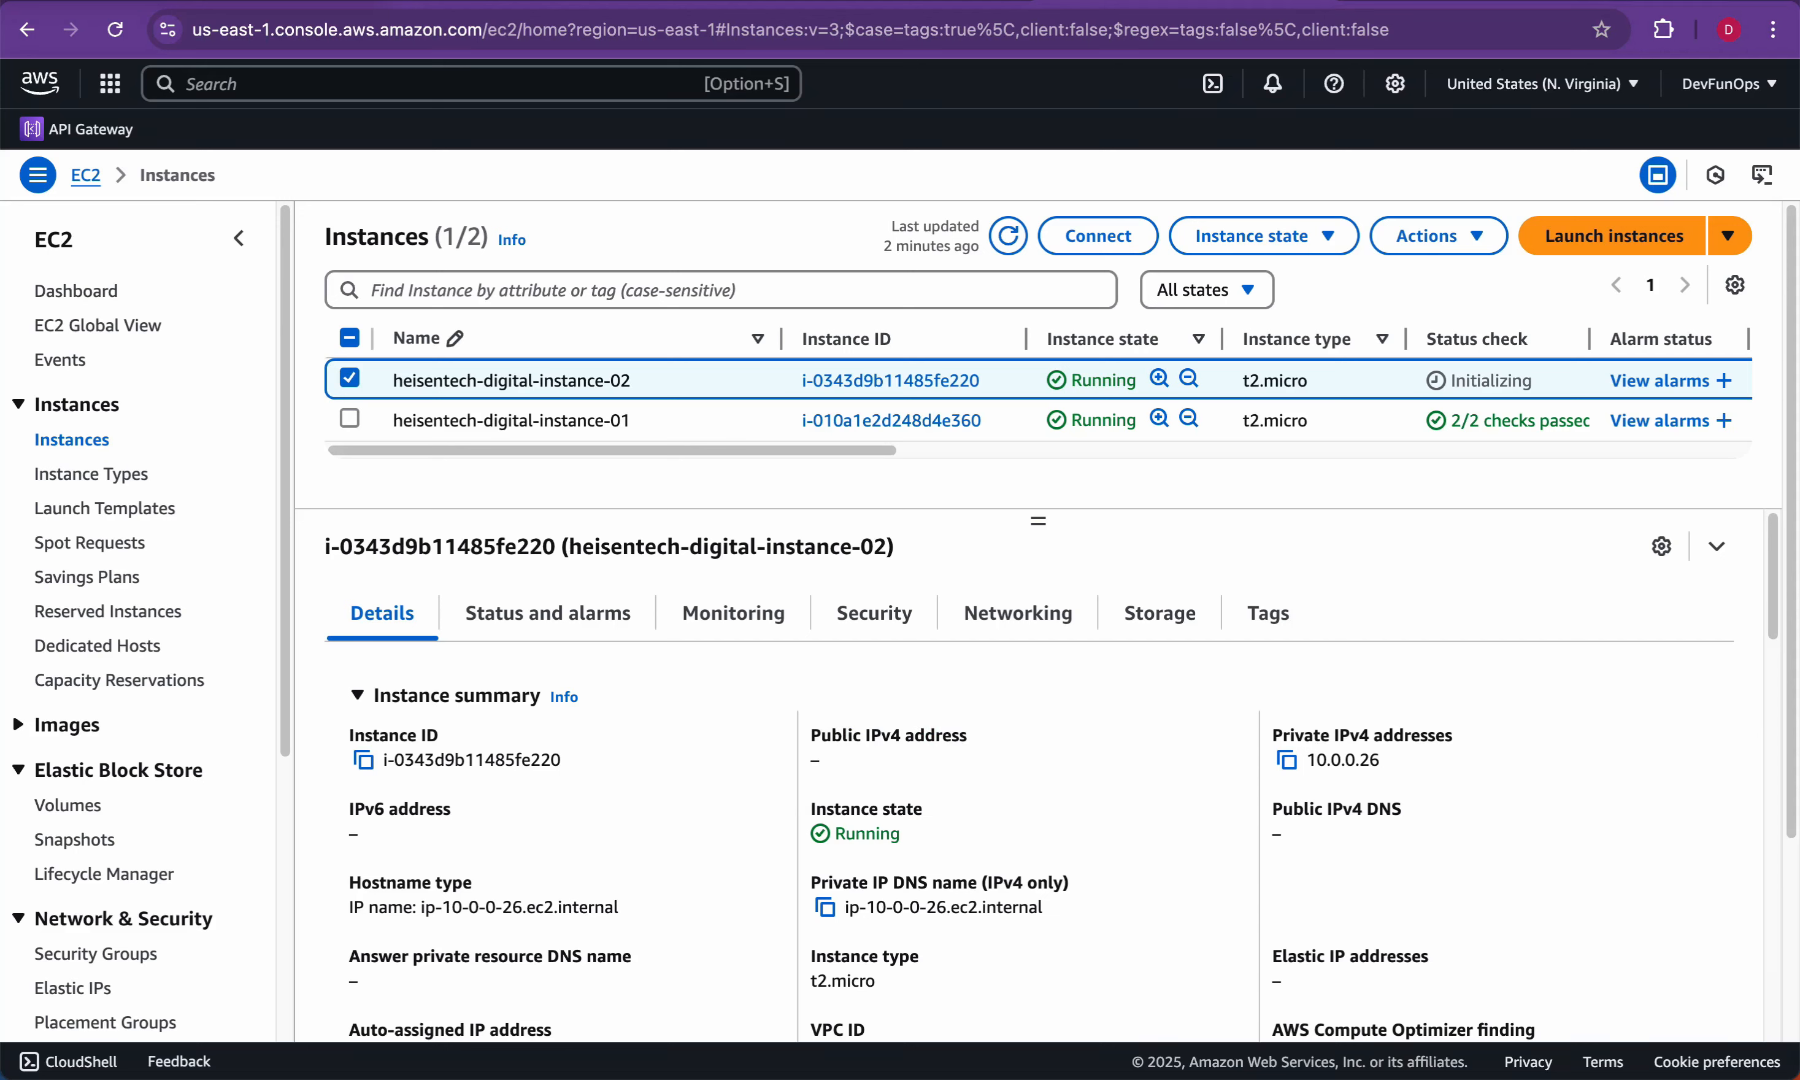
pyautogui.moveTo(812, 735); pyautogui.dragTo(821, 761)
pyautogui.click(855, 761)
pyautogui.moveTo(812, 735); pyautogui.dragTo(821, 762)
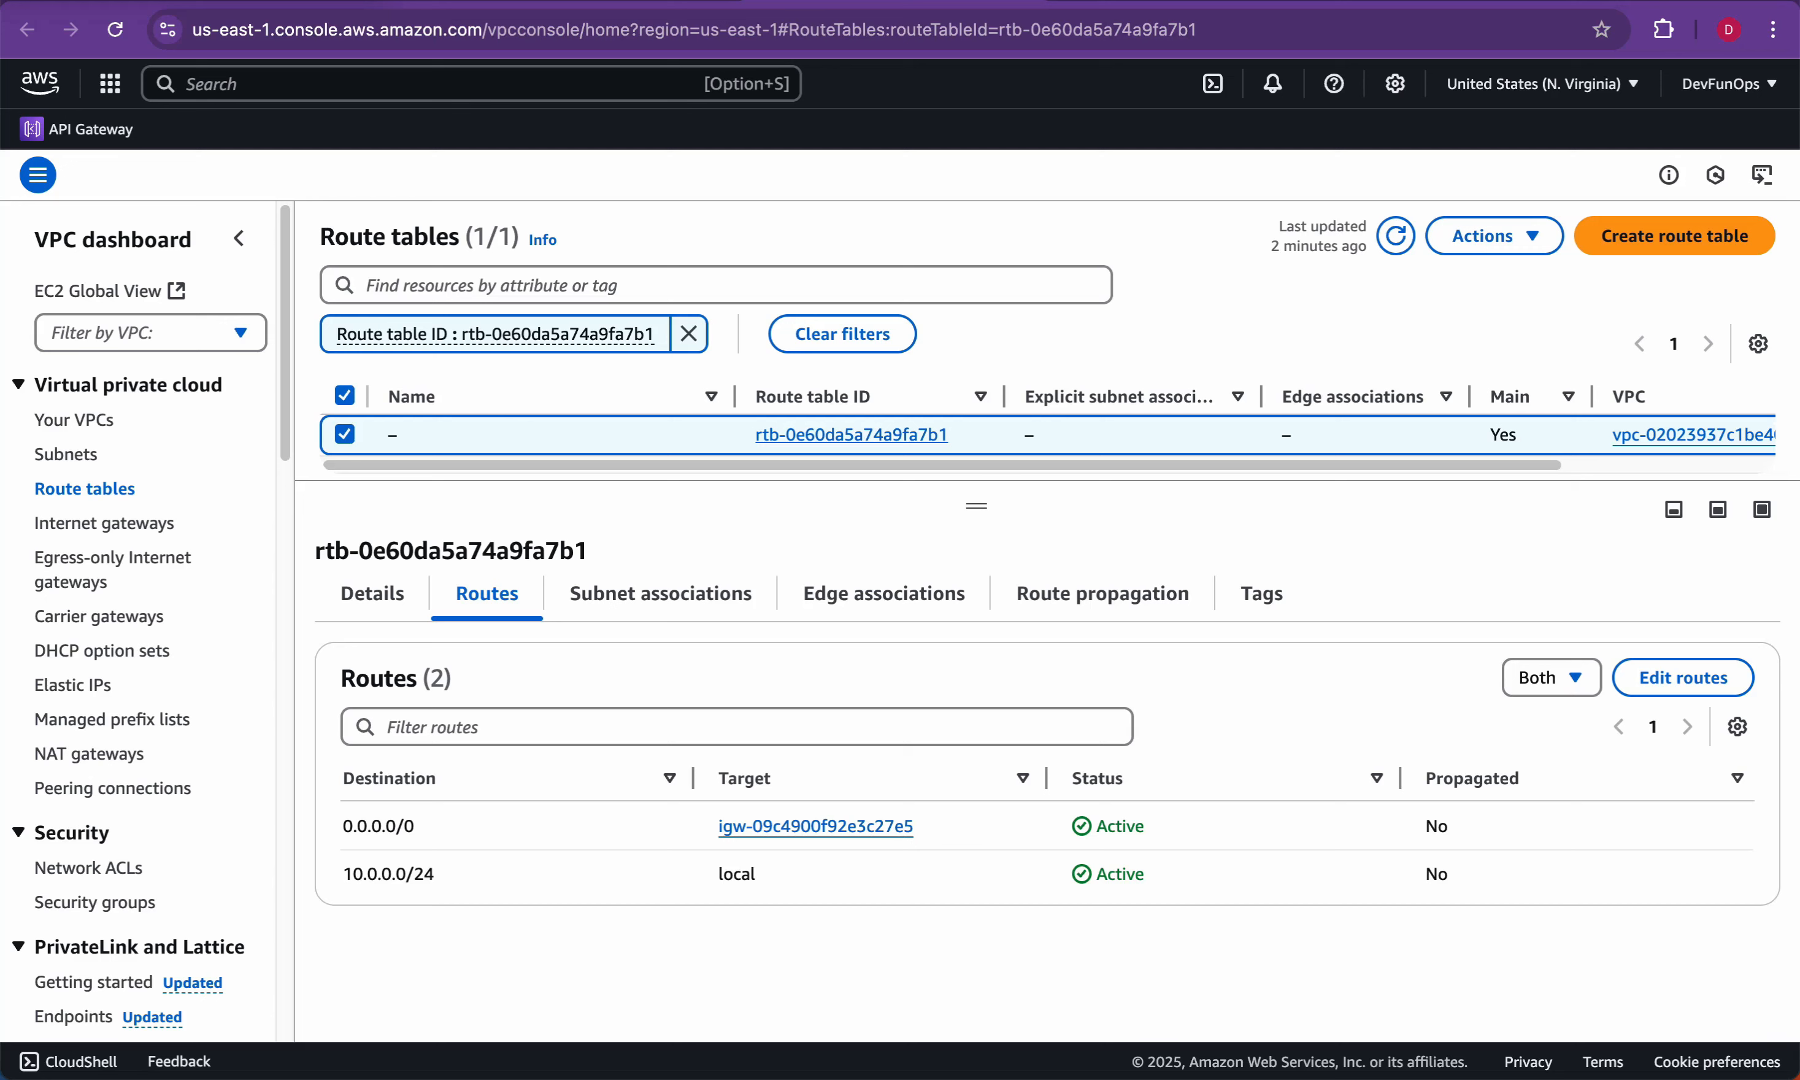
# Step: Return to the VPC's main route table and reread its internet gateway and local routes
pyautogui.moveTo(342, 826); pyautogui.dragTo(1461, 826)
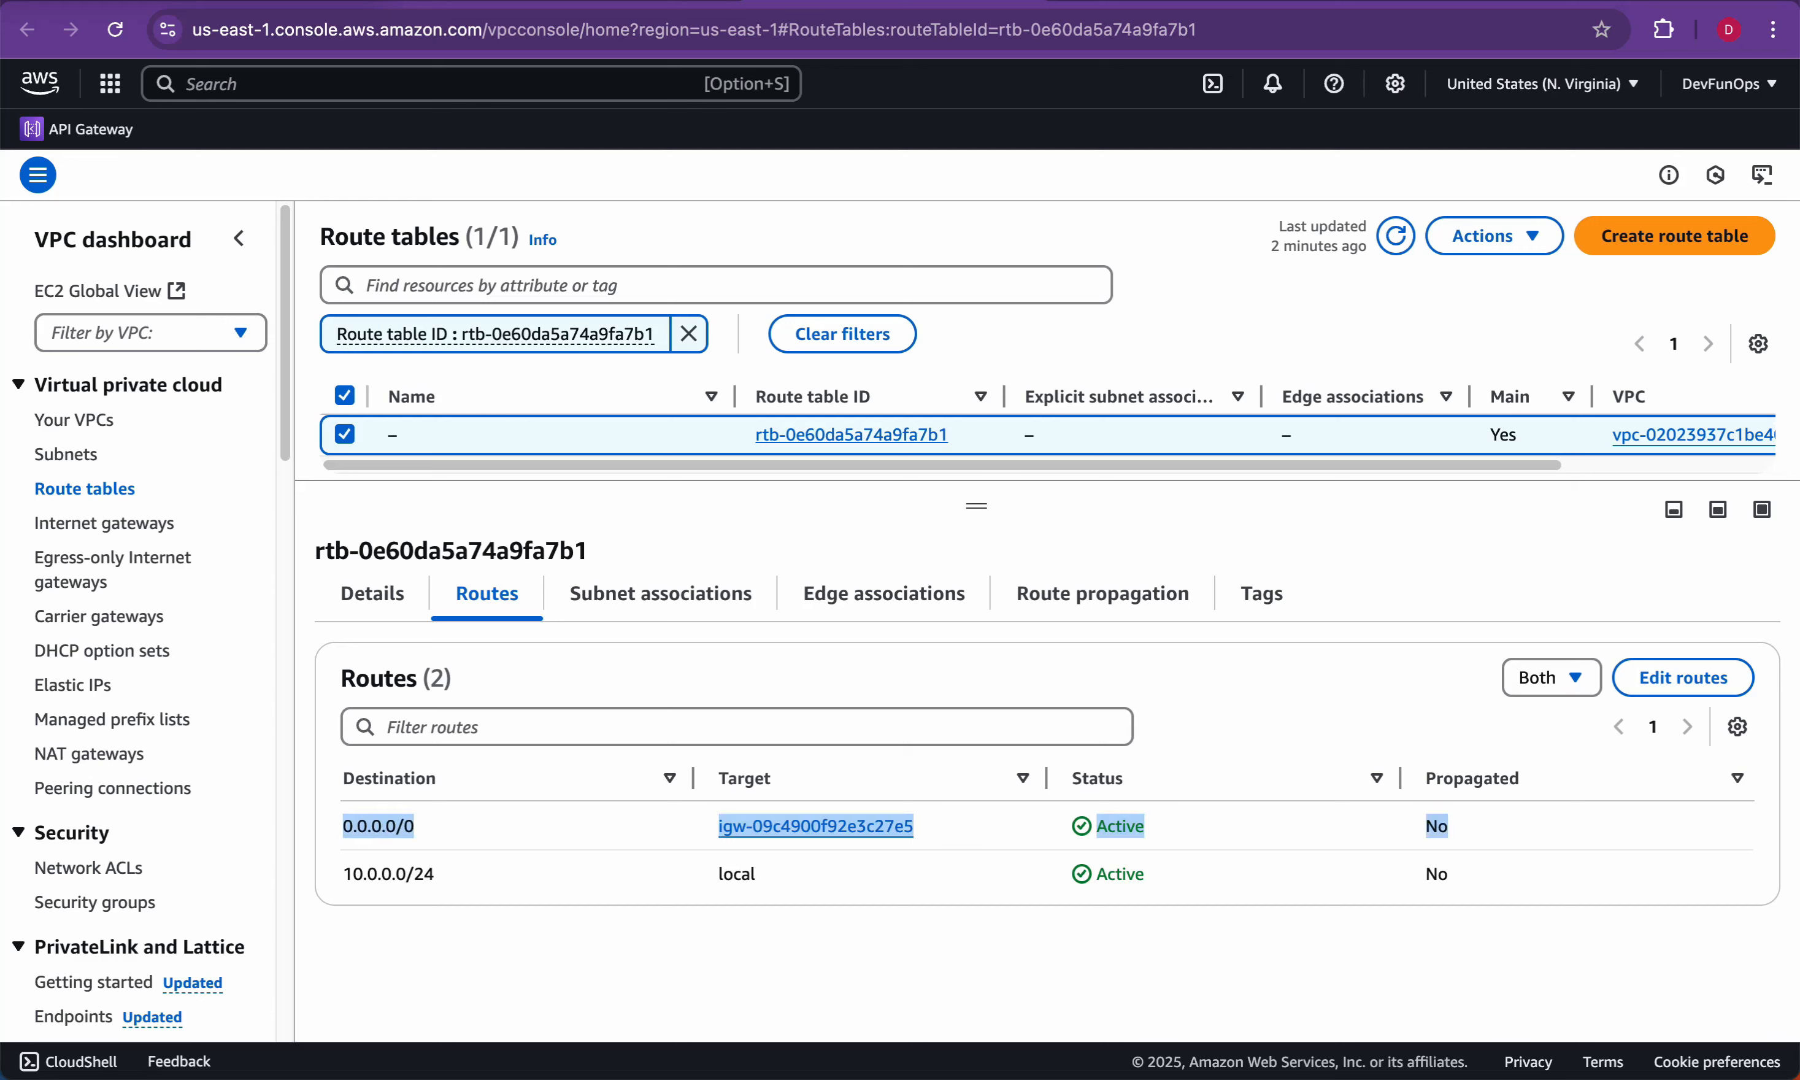
pyautogui.click(1469, 828)
pyautogui.moveTo(343, 874); pyautogui.dragTo(343, 827)
pyautogui.click(1454, 827)
pyautogui.click(343, 827)
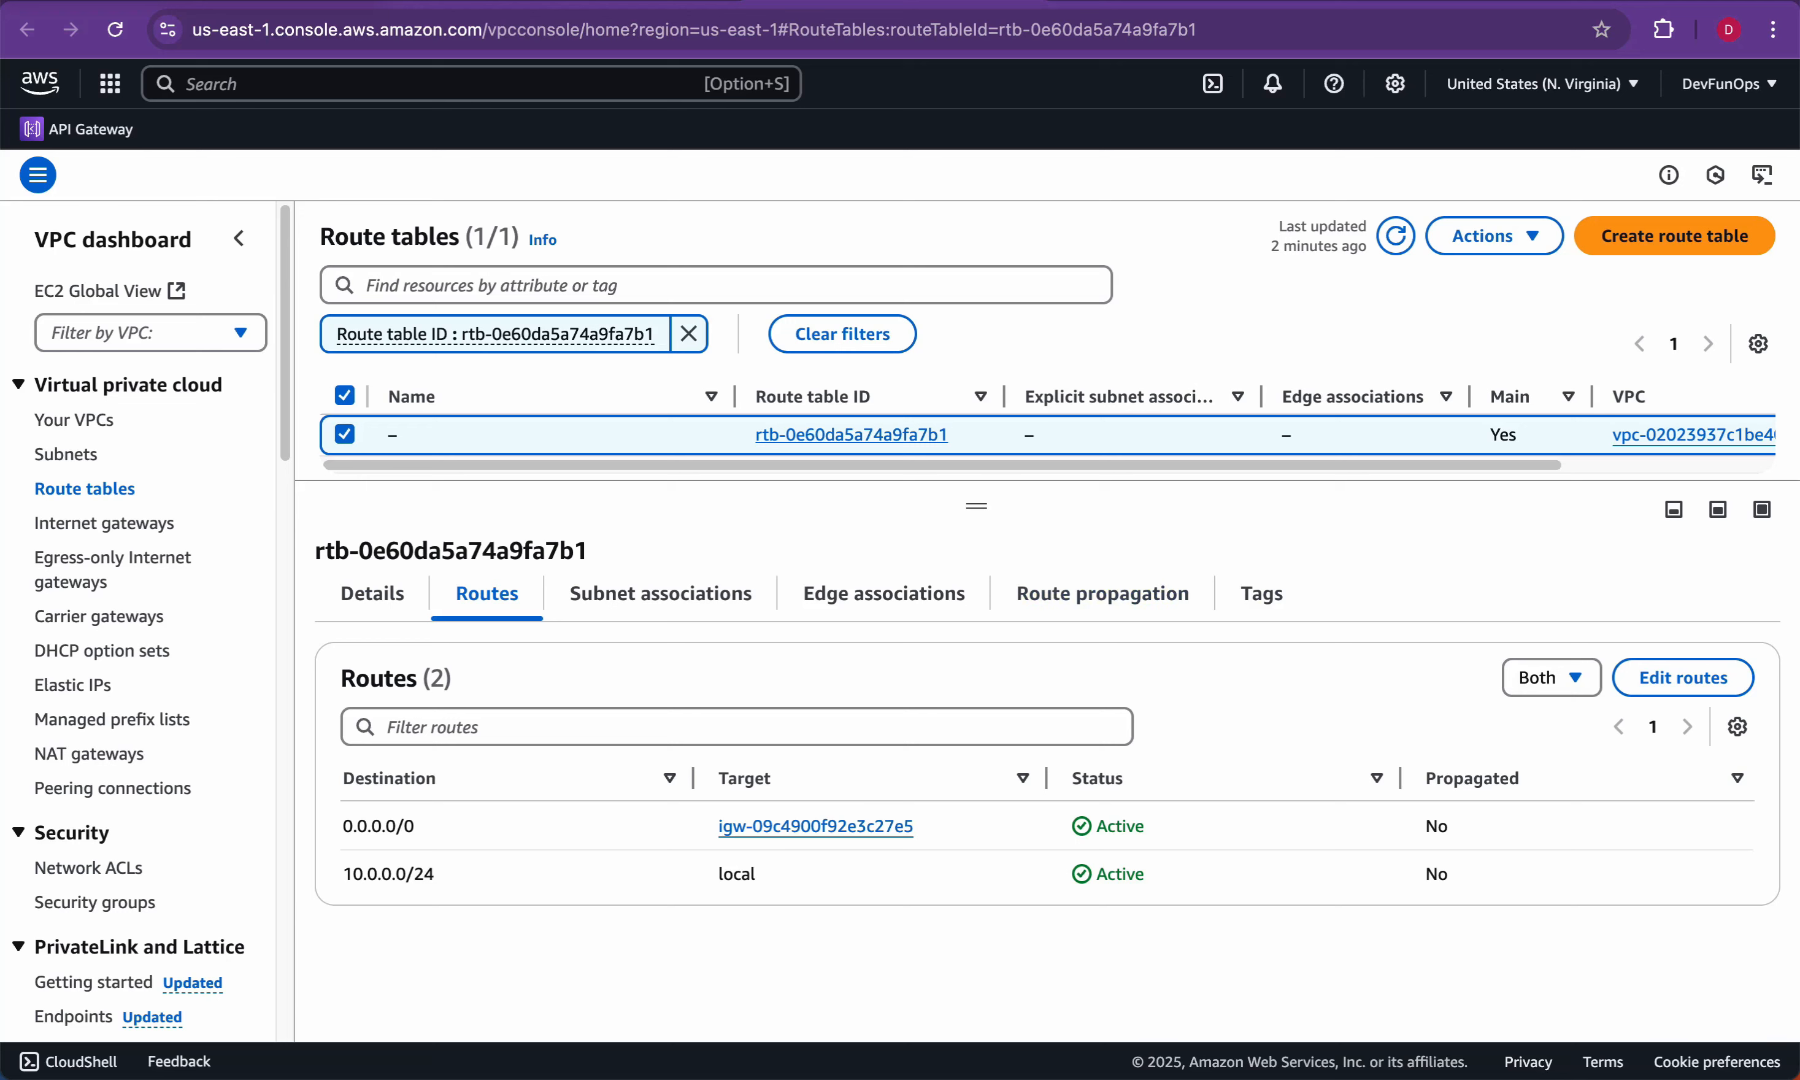
pyautogui.moveTo(344, 826); pyautogui.dragTo(434, 874)
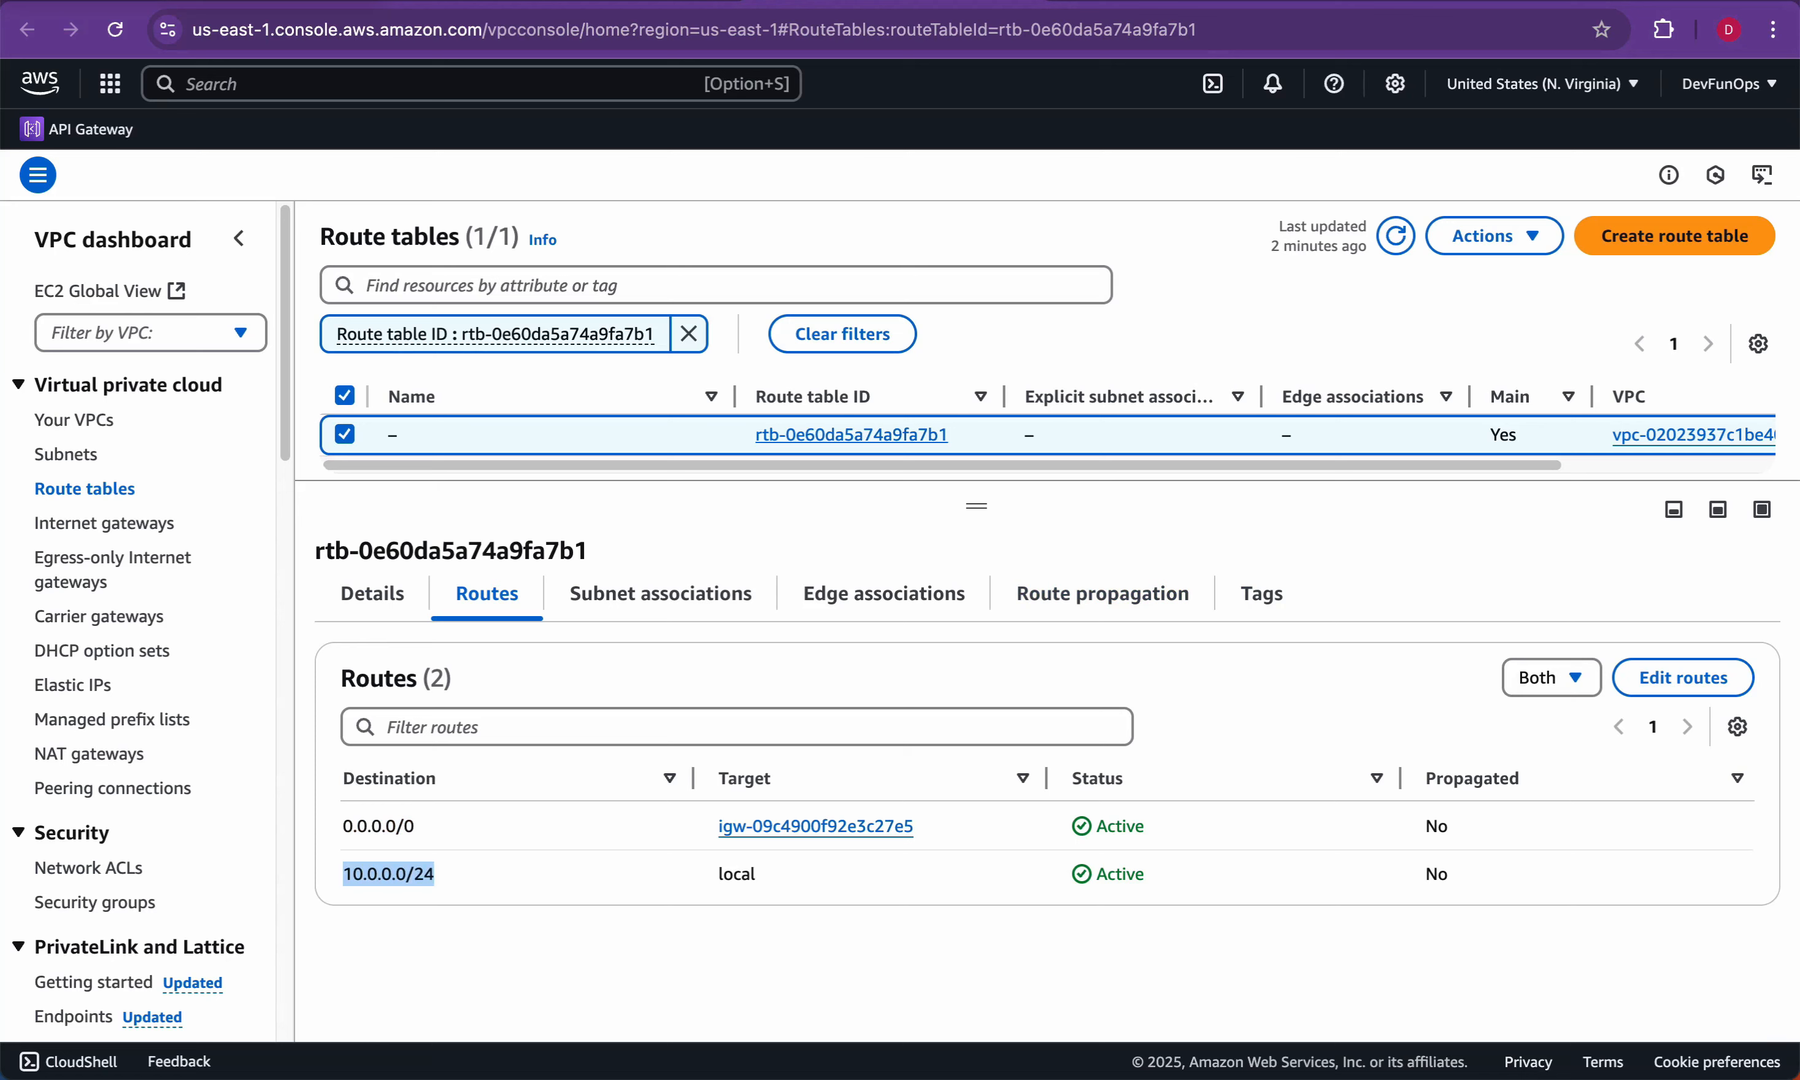
# Step: Create a route table named heisentech-public-rt in heisentech-digital-vpc
pyautogui.click(1674, 236)
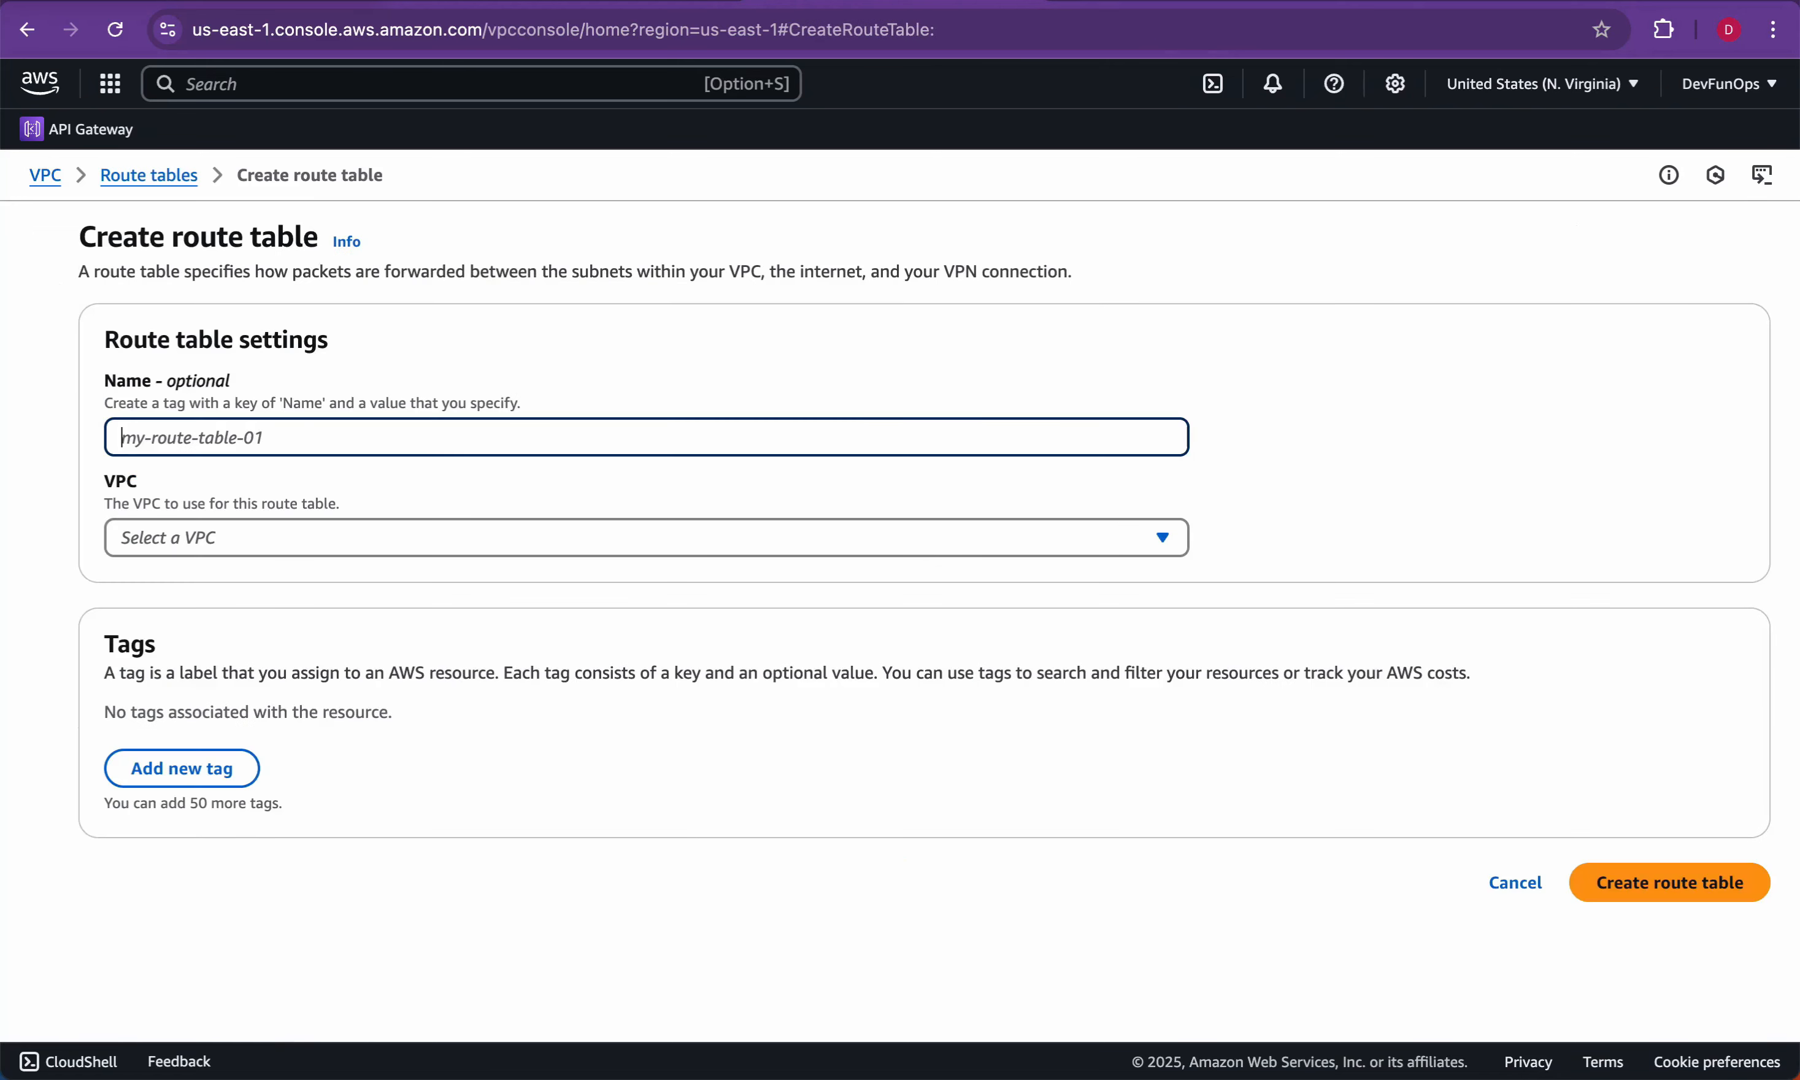
pyautogui.press('super+v')
pyautogui.press('super+a')
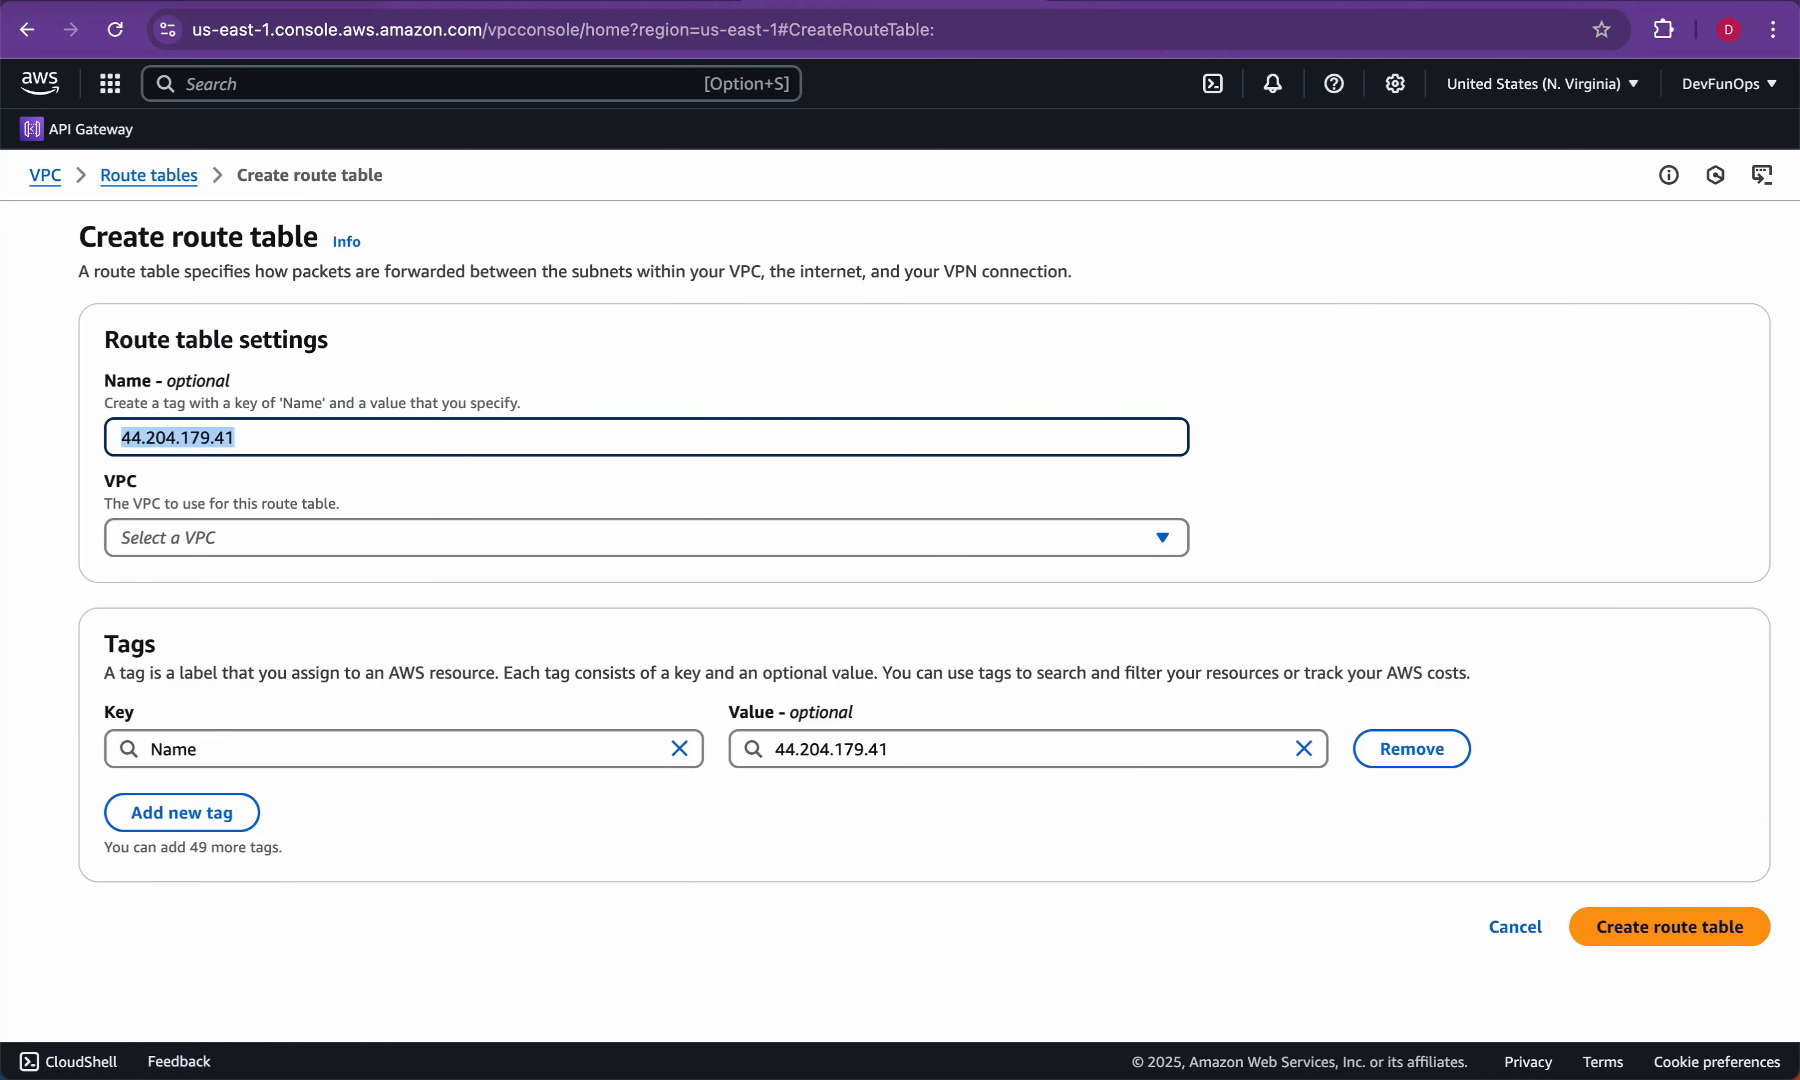
pyautogui.press('BackSpace')
pyautogui.write('heisen')
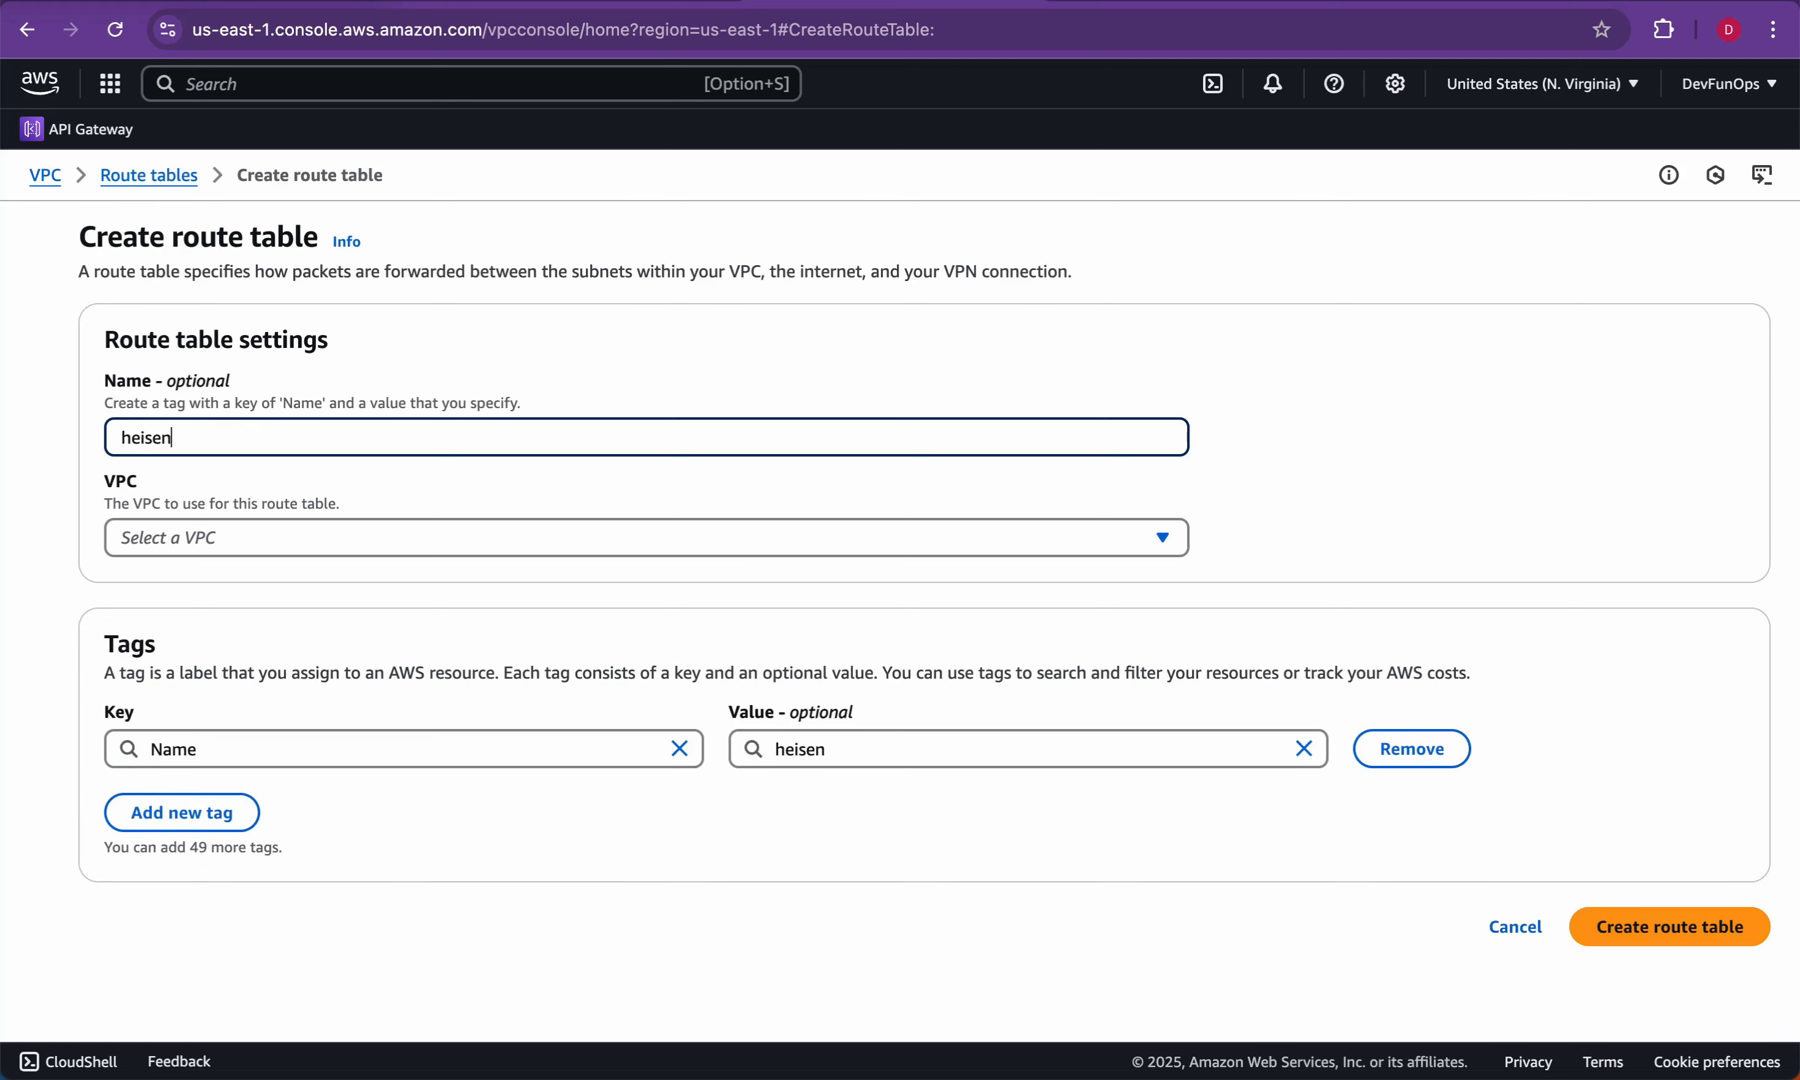
pyautogui.write('tech-public-rt')
pyautogui.click(646, 537)
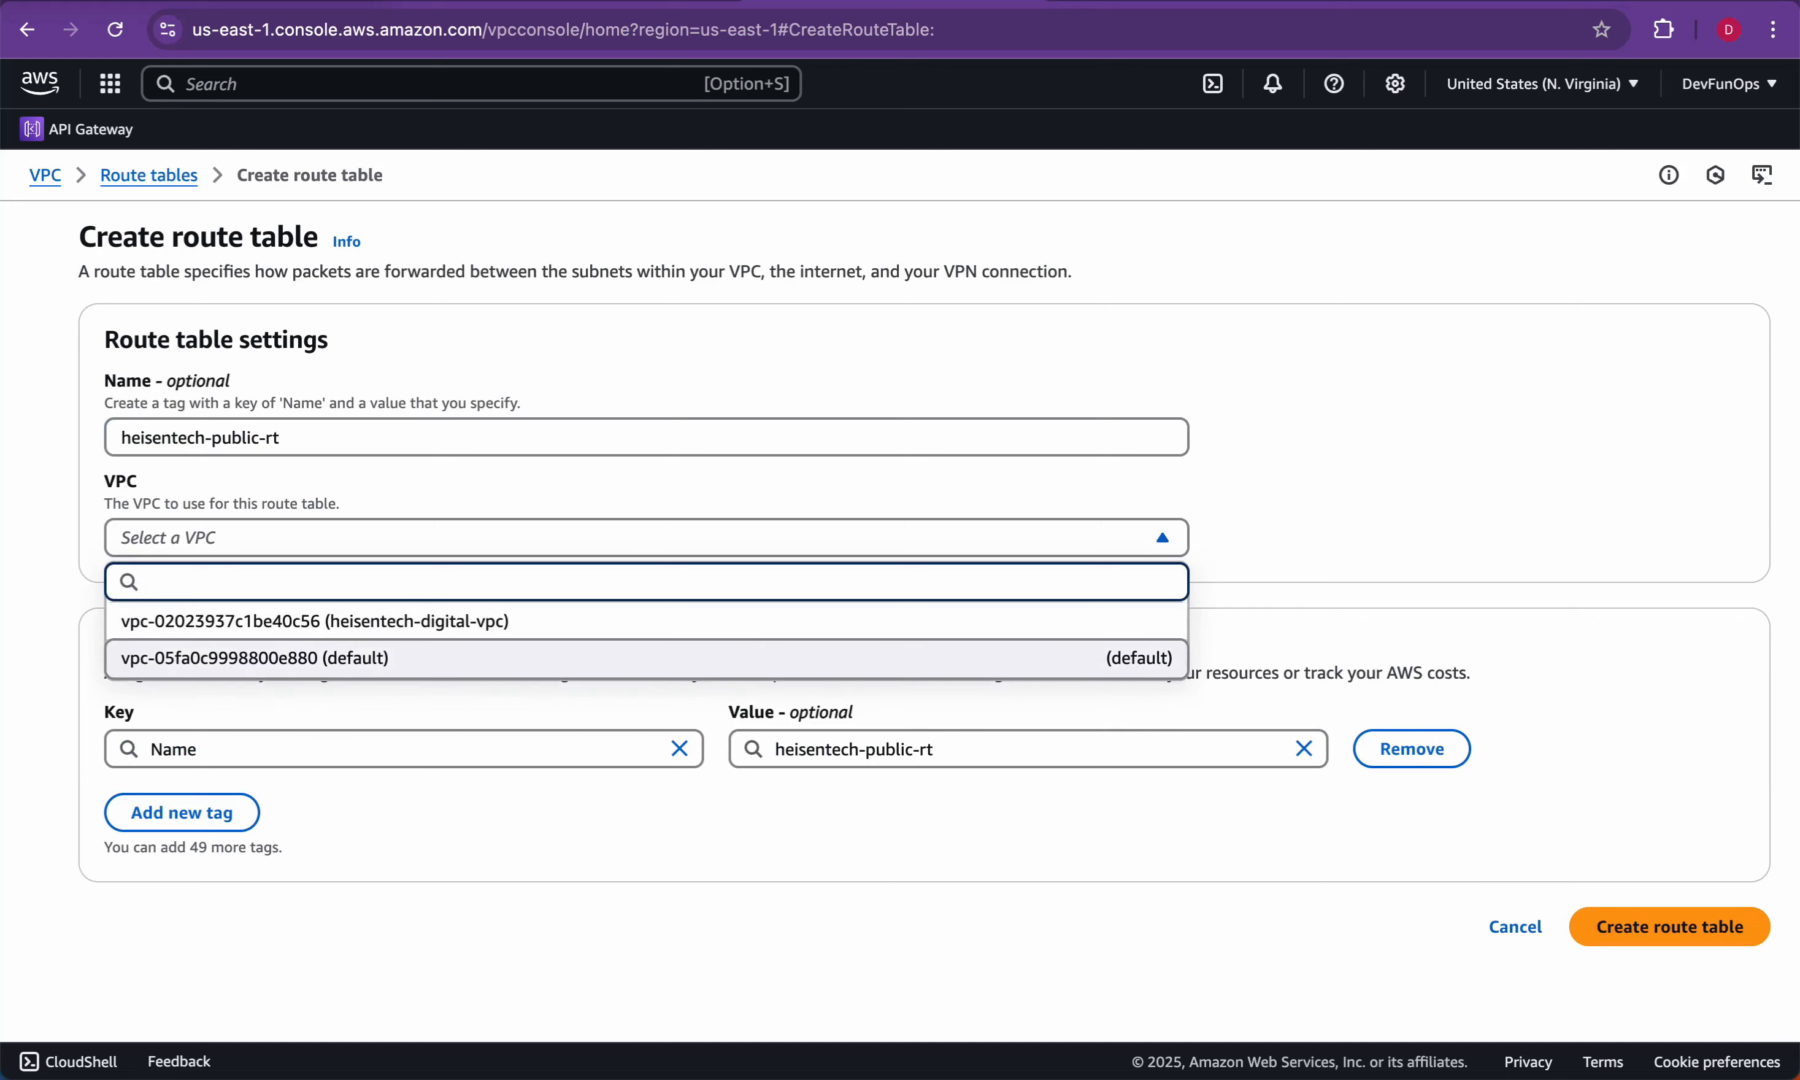
pyautogui.click(647, 621)
pyautogui.click(1670, 926)
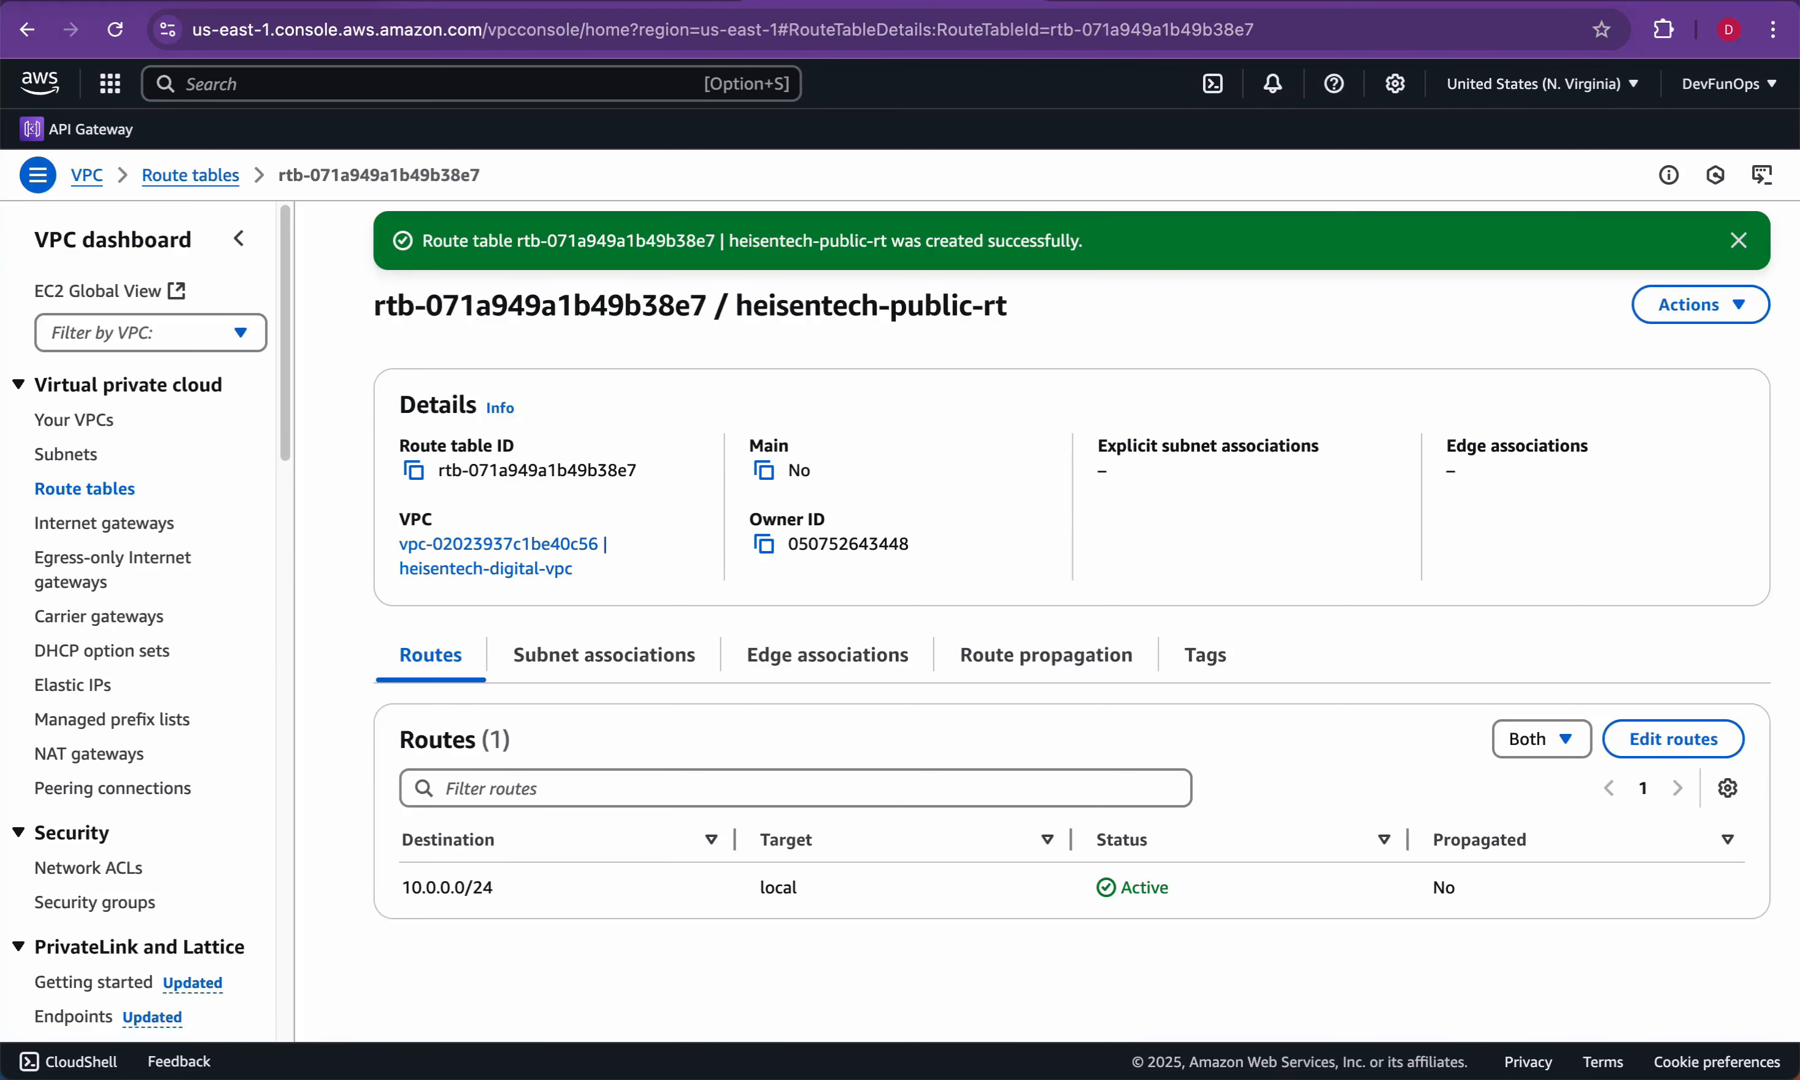
# Step: Create a second route table named heisentech-private-rt in heisentech-digital-vpc
pyautogui.click(85, 489)
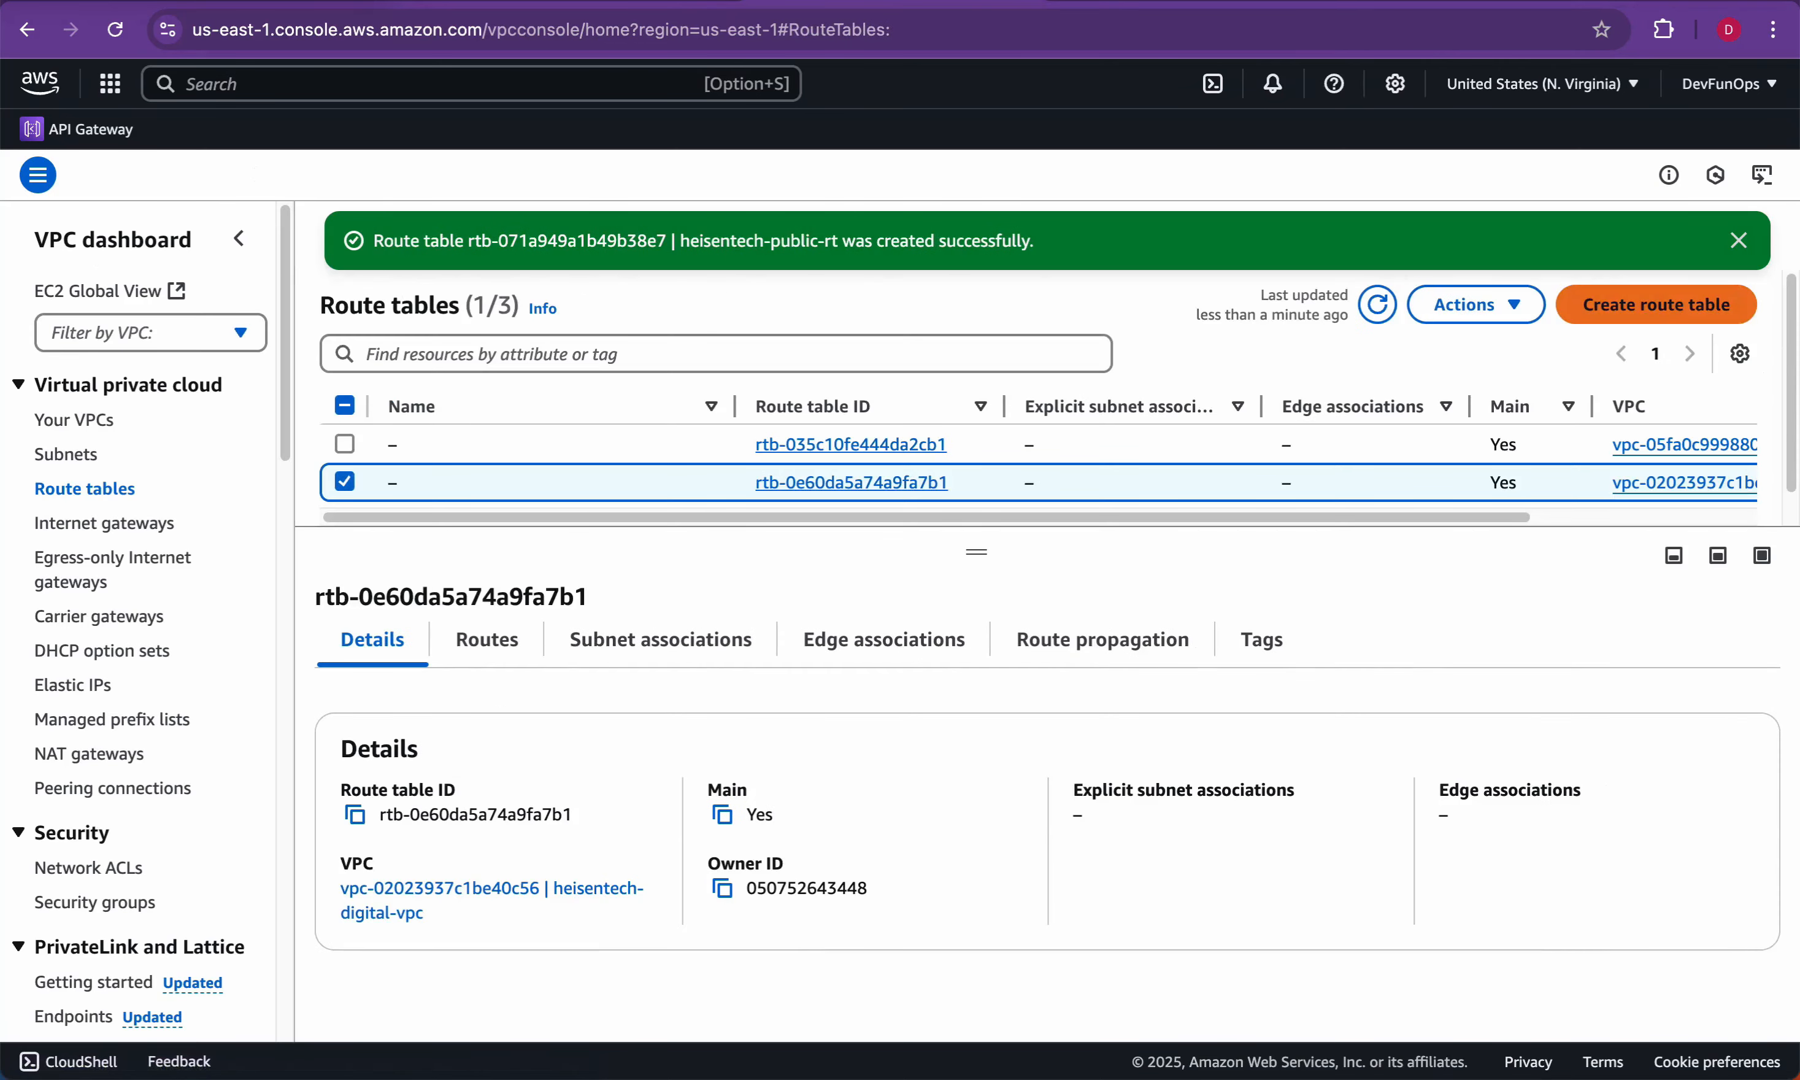
pyautogui.click(1657, 304)
pyautogui.write('heisentech-private-rt')
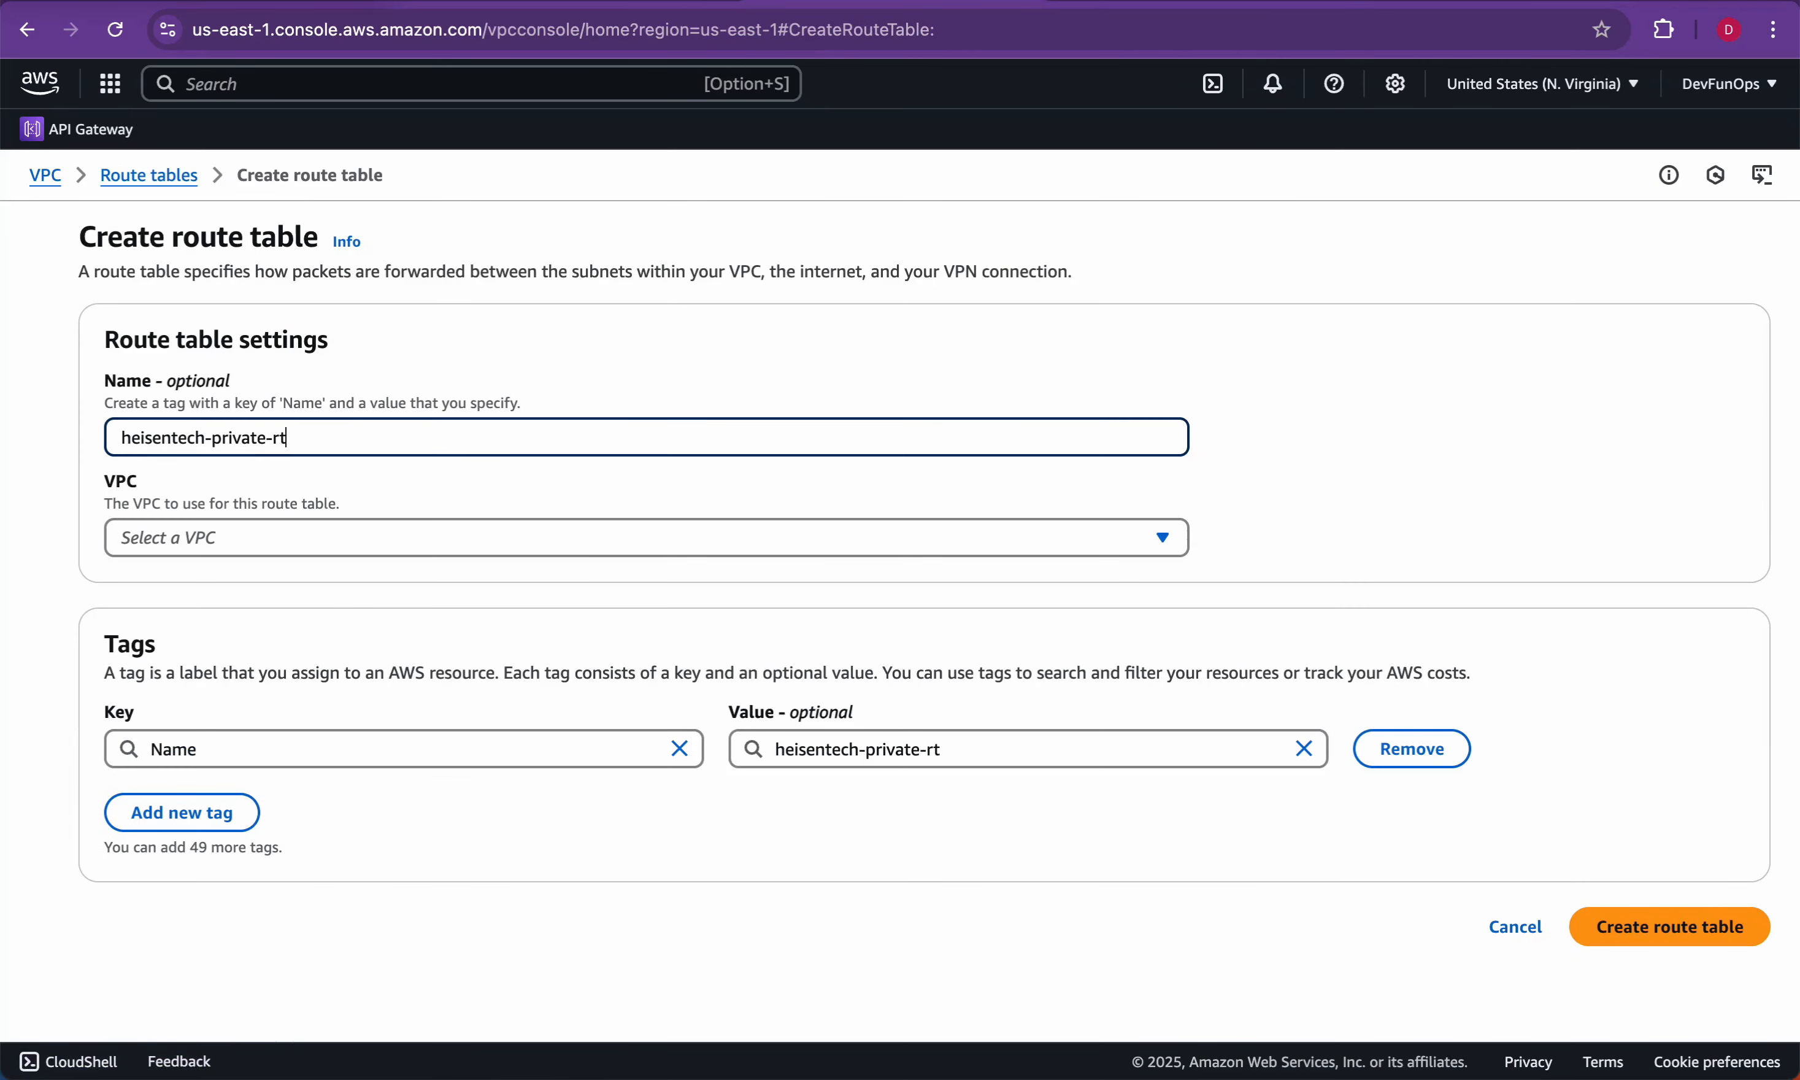
pyautogui.click(647, 538)
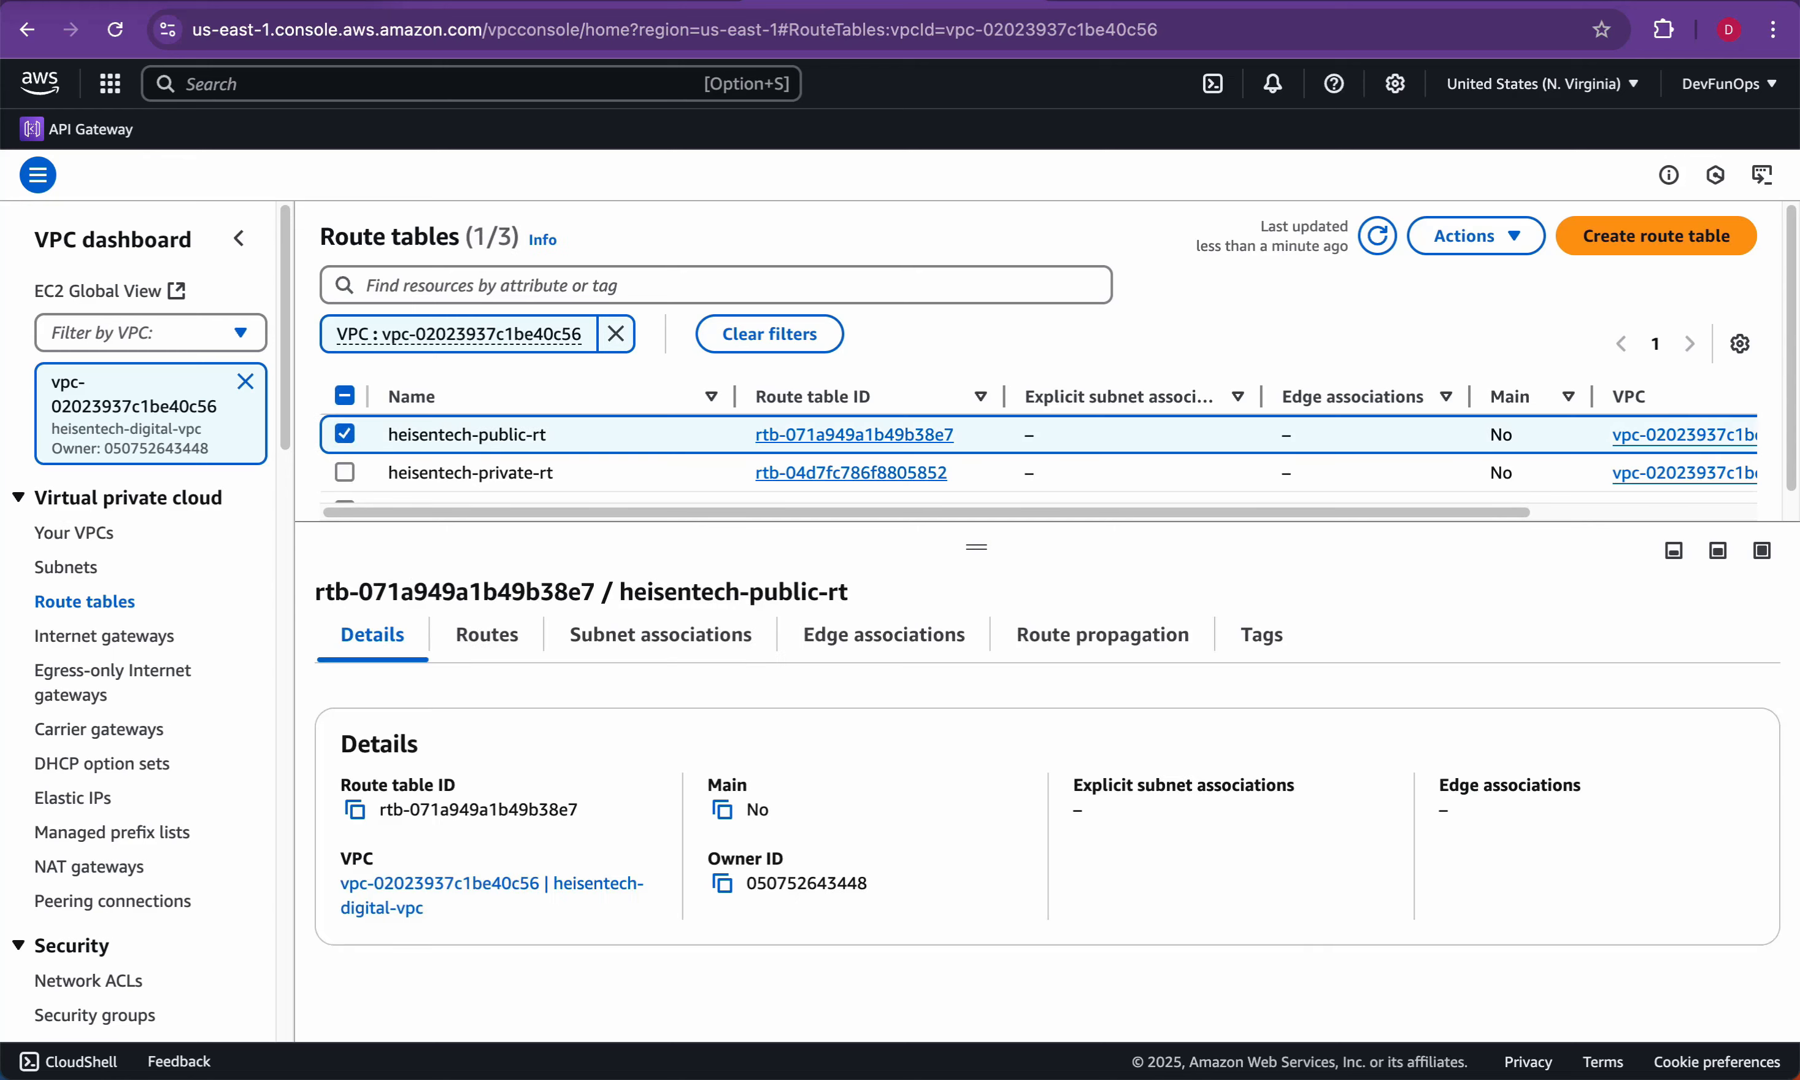
# Step: Add a 0.0.0.0/0 route to heisentech-public-rt targeting internet gateway igw-09c4900f92e3c27e5 and save the routes
pyautogui.click(487, 635)
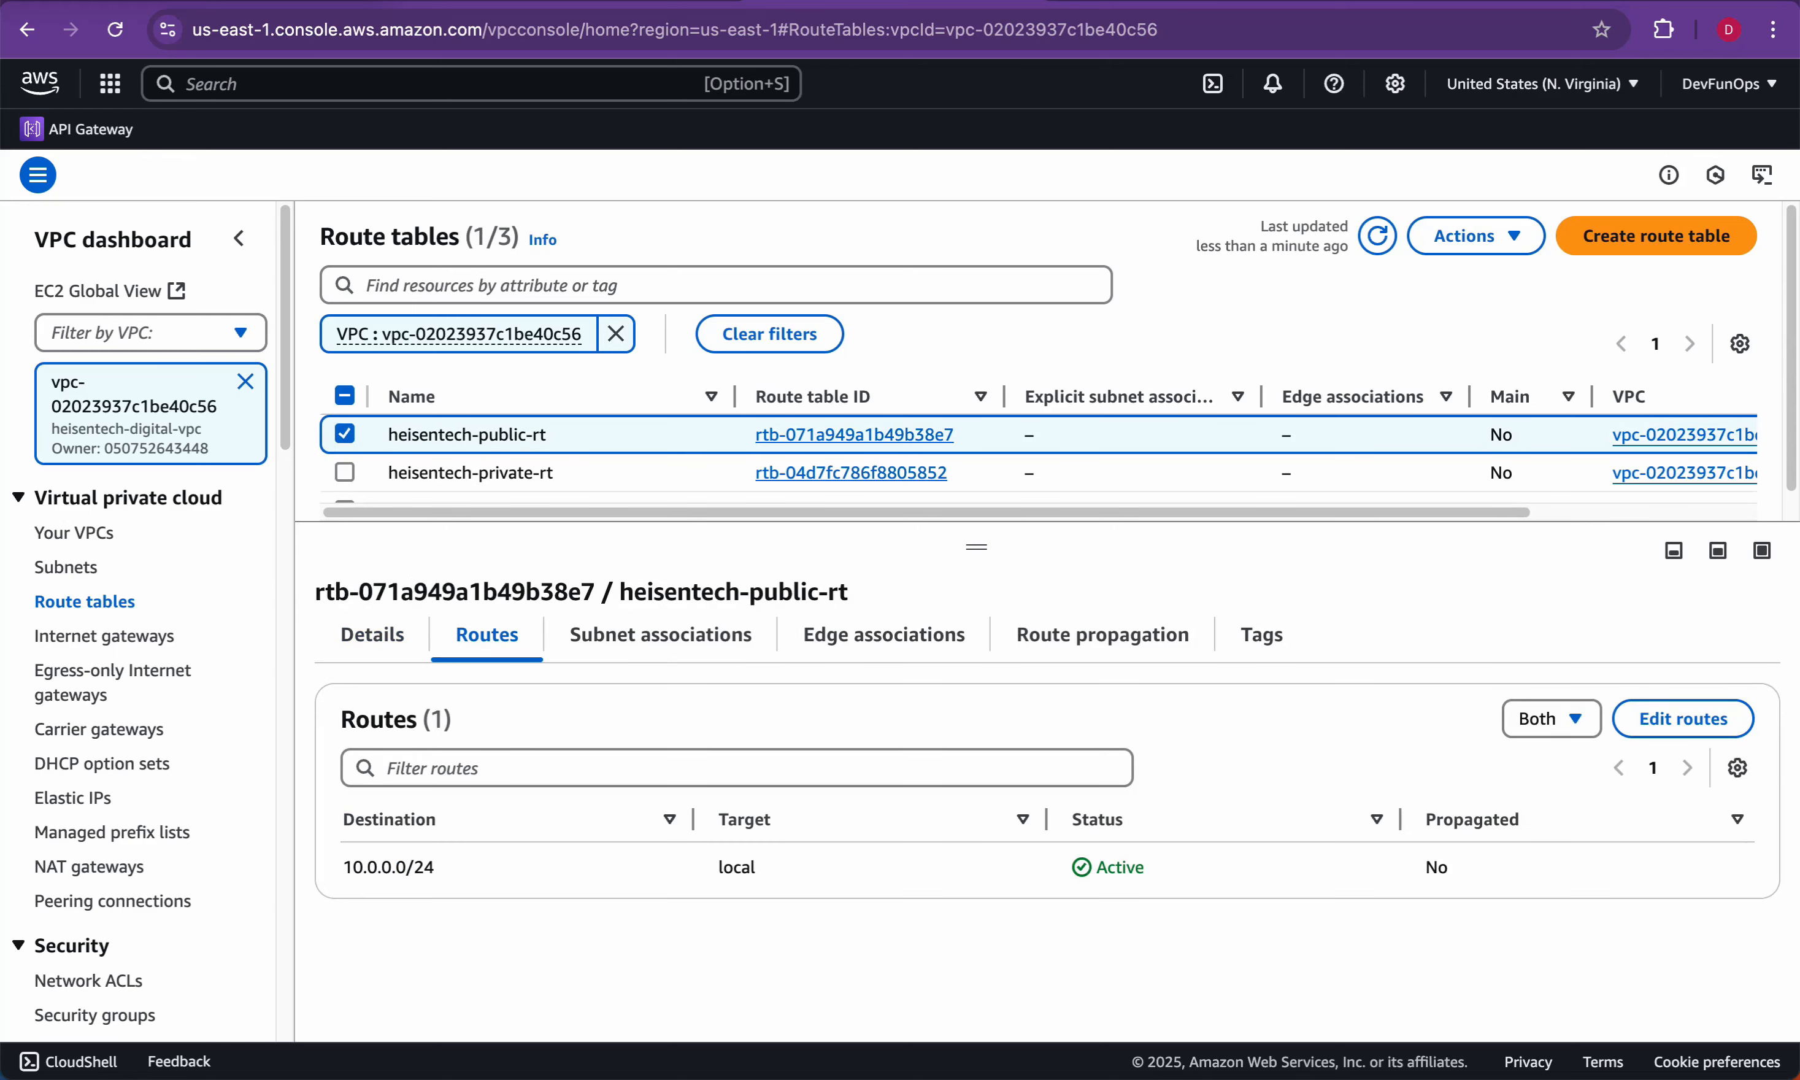
pyautogui.tripleClick(388, 867)
pyautogui.click(1682, 720)
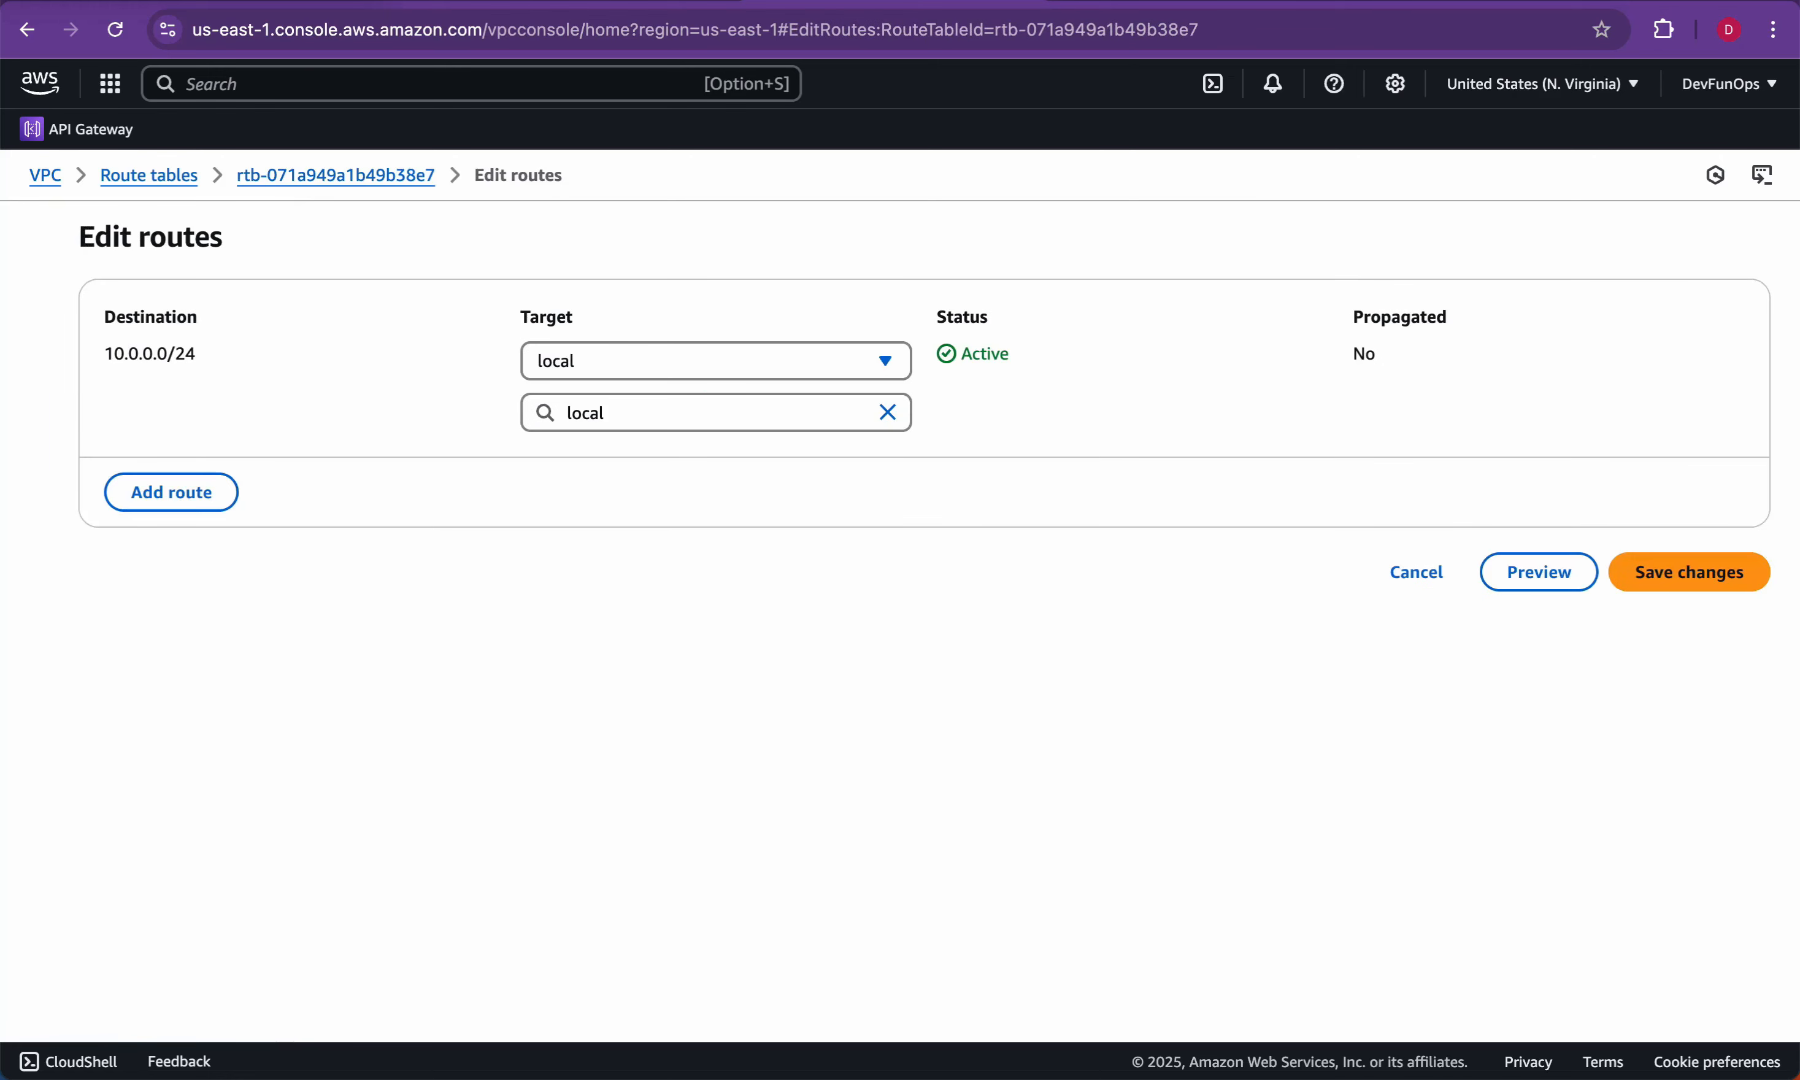
pyautogui.click(165, 490)
pyautogui.click(299, 464)
pyautogui.click(157, 506)
pyautogui.click(881, 459)
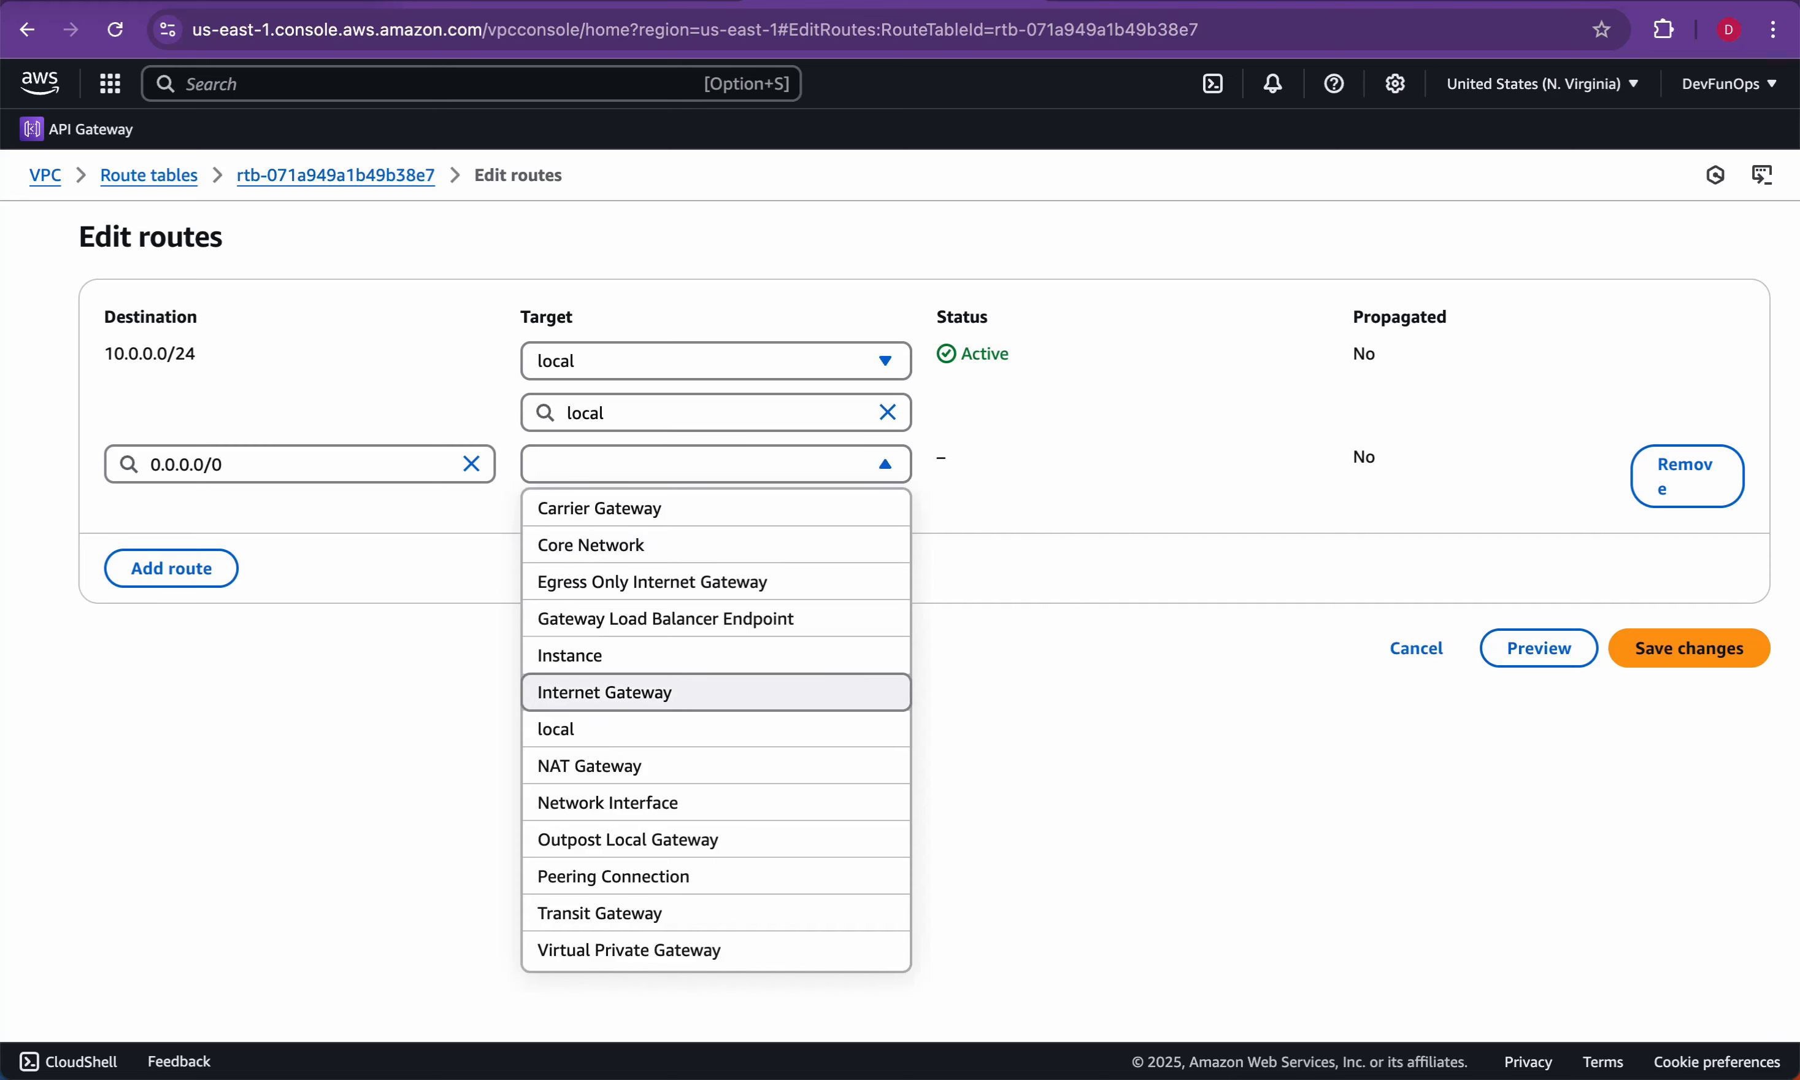
pyautogui.click(605, 692)
pyautogui.write('igw-')
pyautogui.click(730, 596)
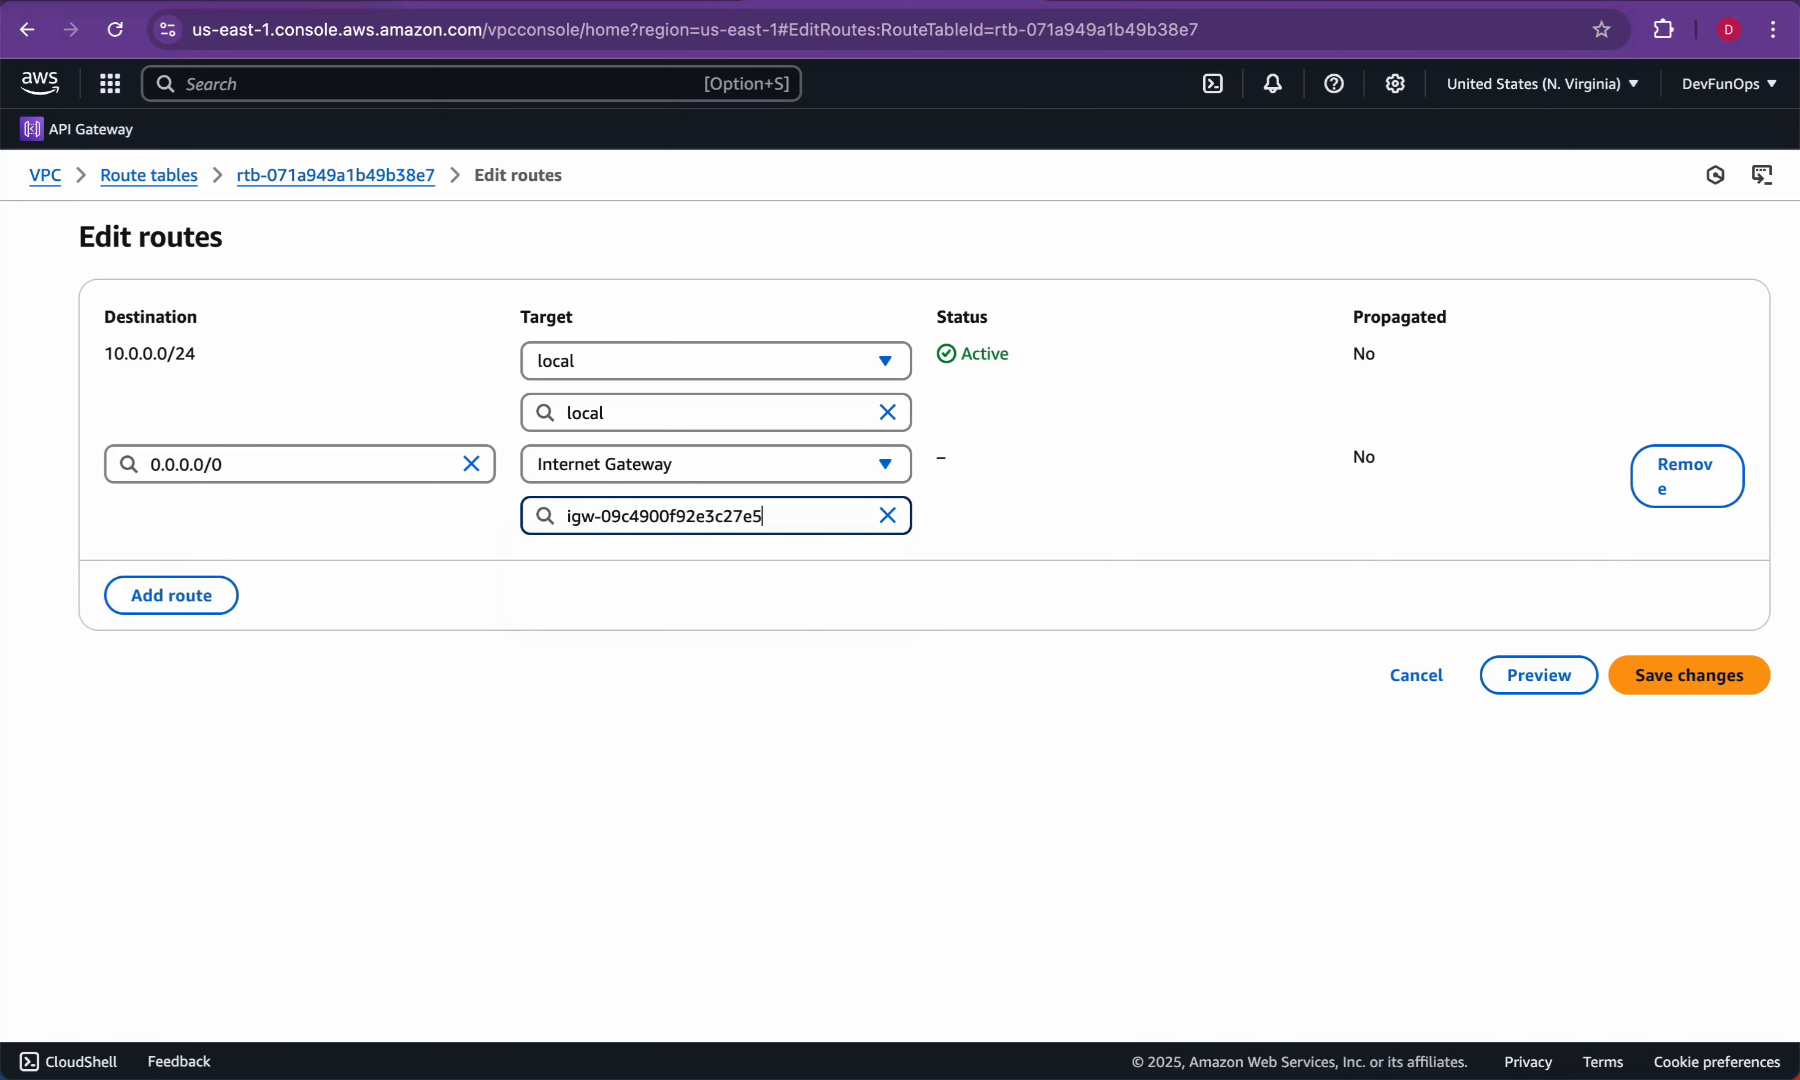
pyautogui.click(1690, 675)
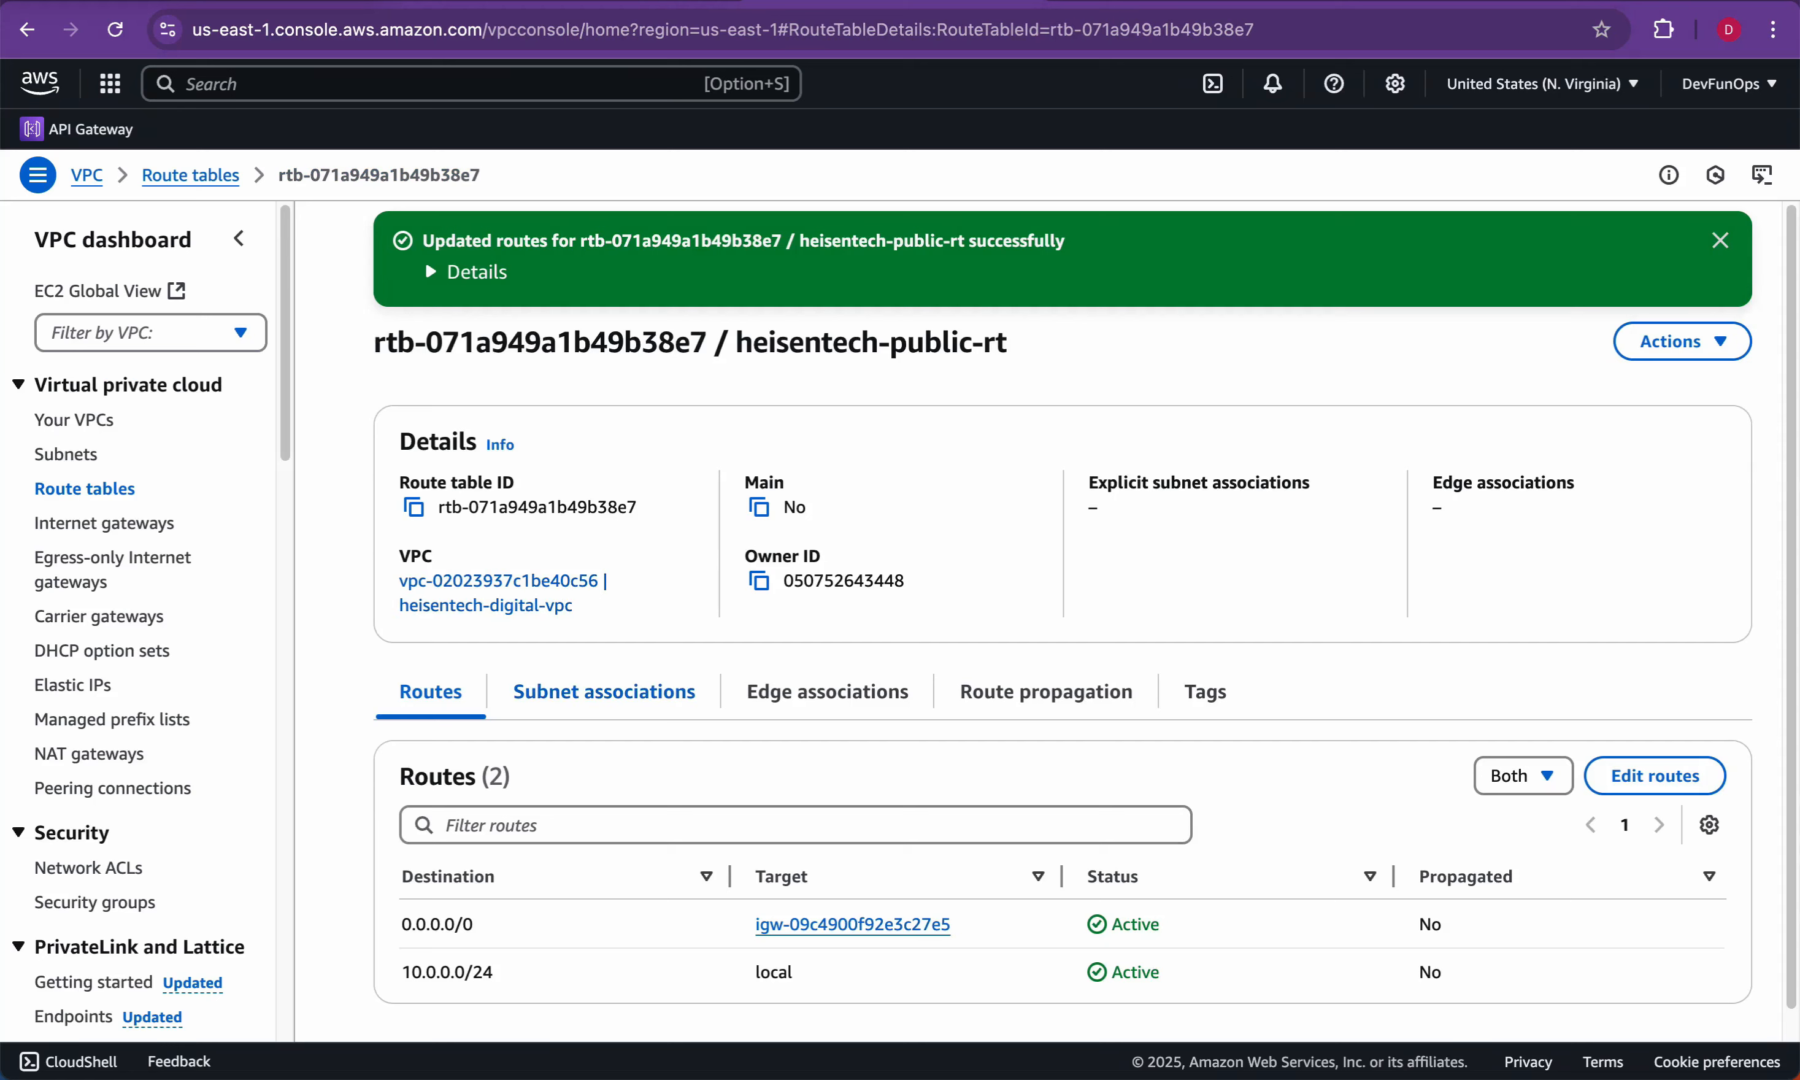
# Step: Associate digital-heisentech-public-subnet explicitly with heisentech-public-rt and save the association
pyautogui.click(605, 692)
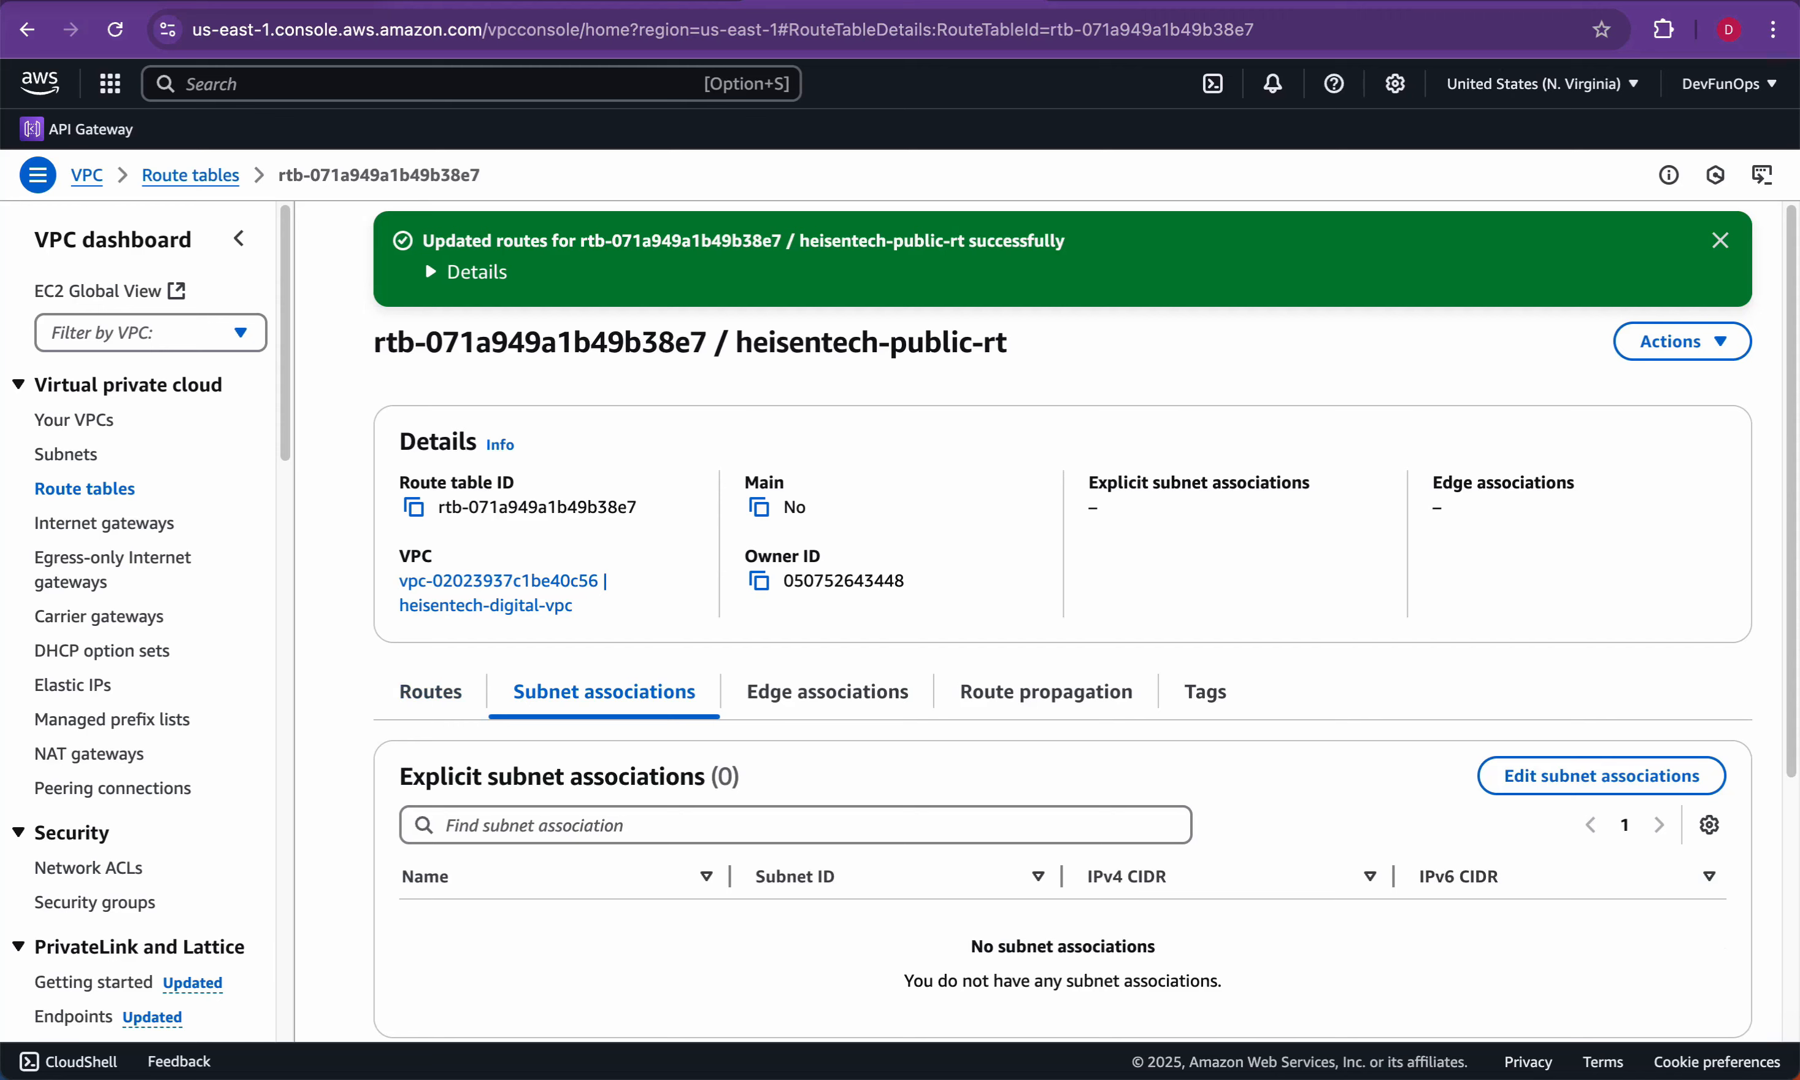
pyautogui.click(1602, 776)
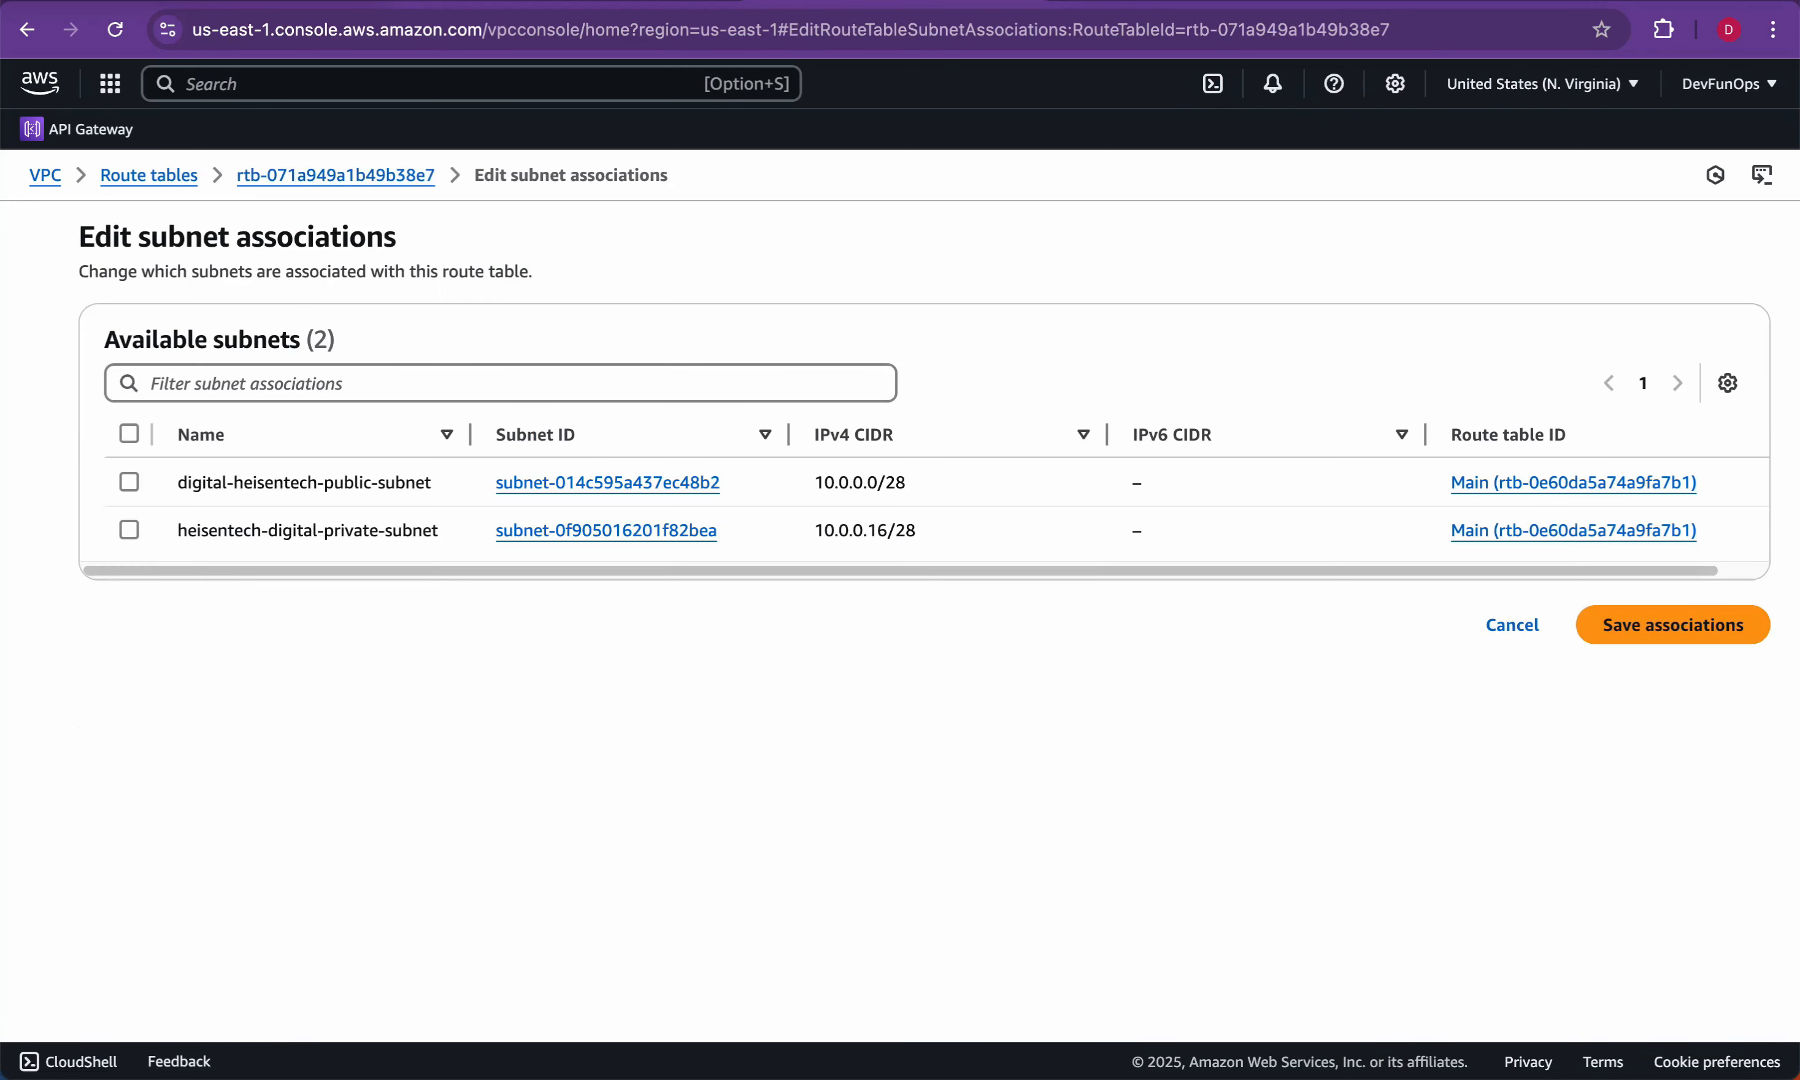
pyautogui.click(130, 482)
pyautogui.click(1673, 790)
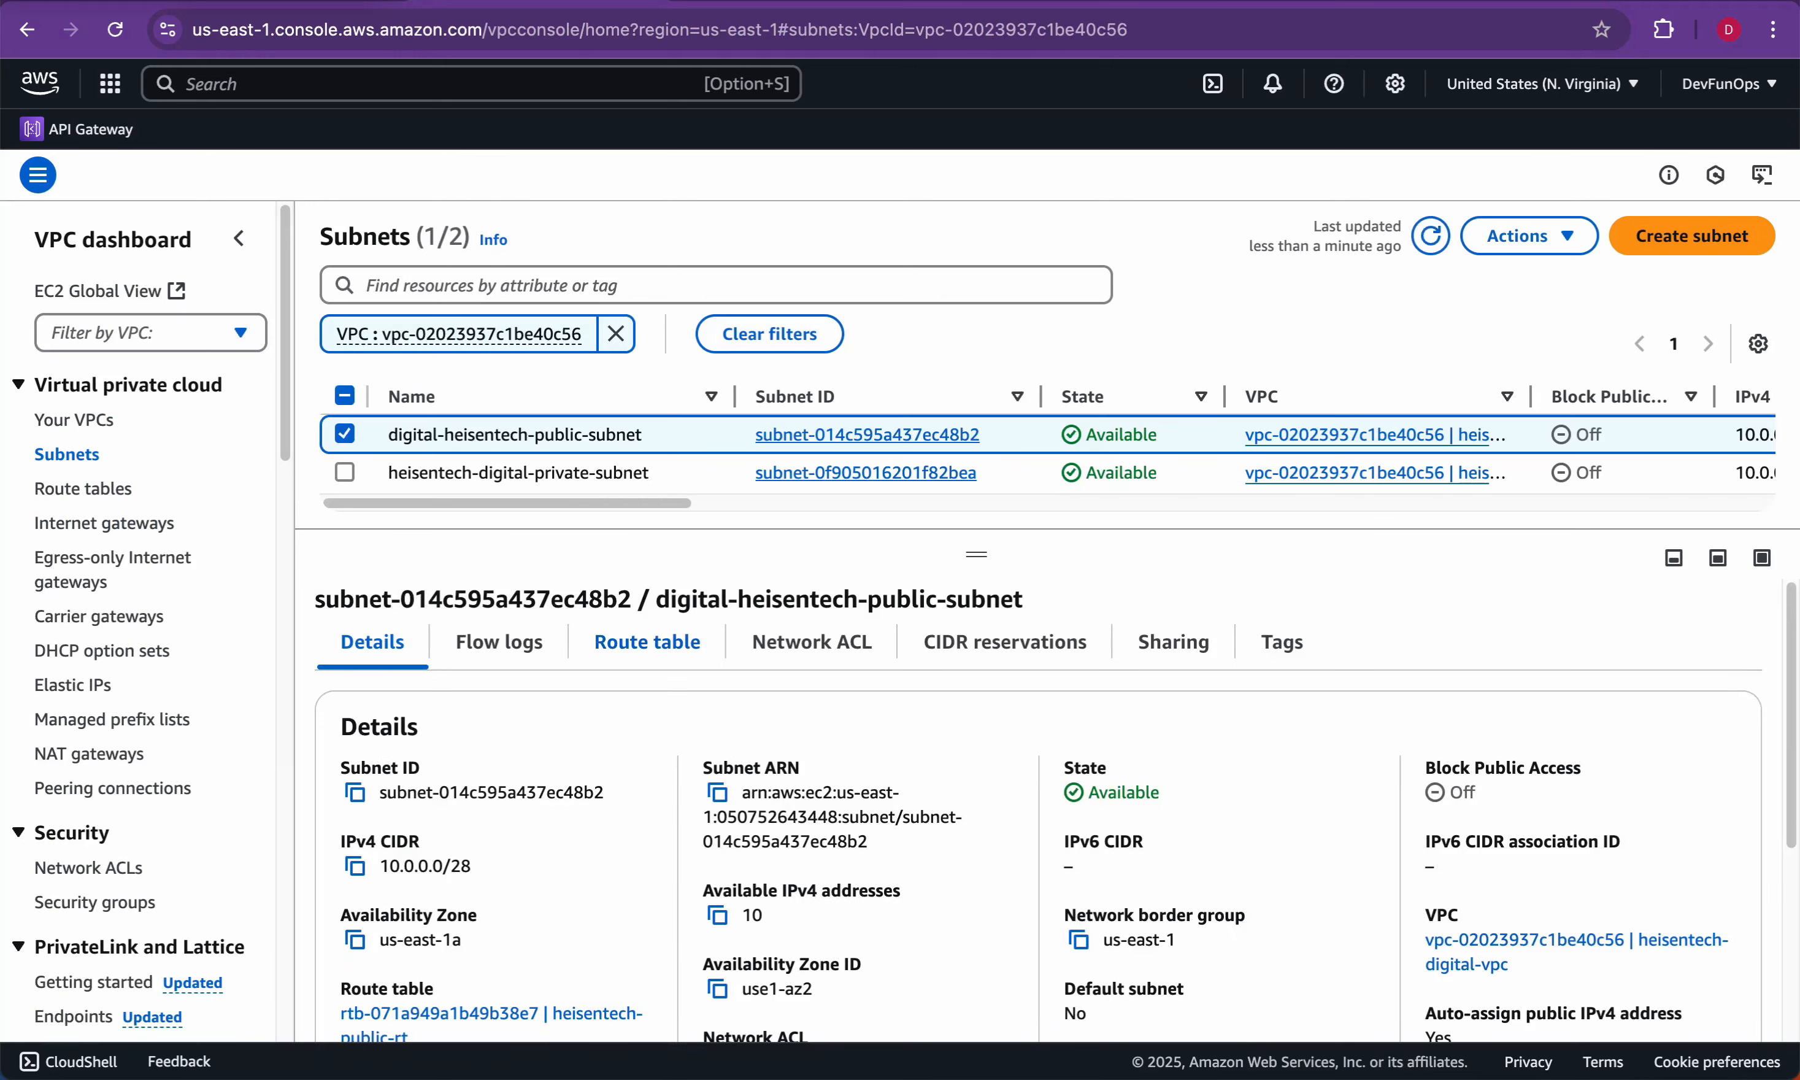
# Step: Check the route table of digital-heisentech-public-subnet and open its linked heisentech-public-rt in a new tab
pyautogui.click(648, 642)
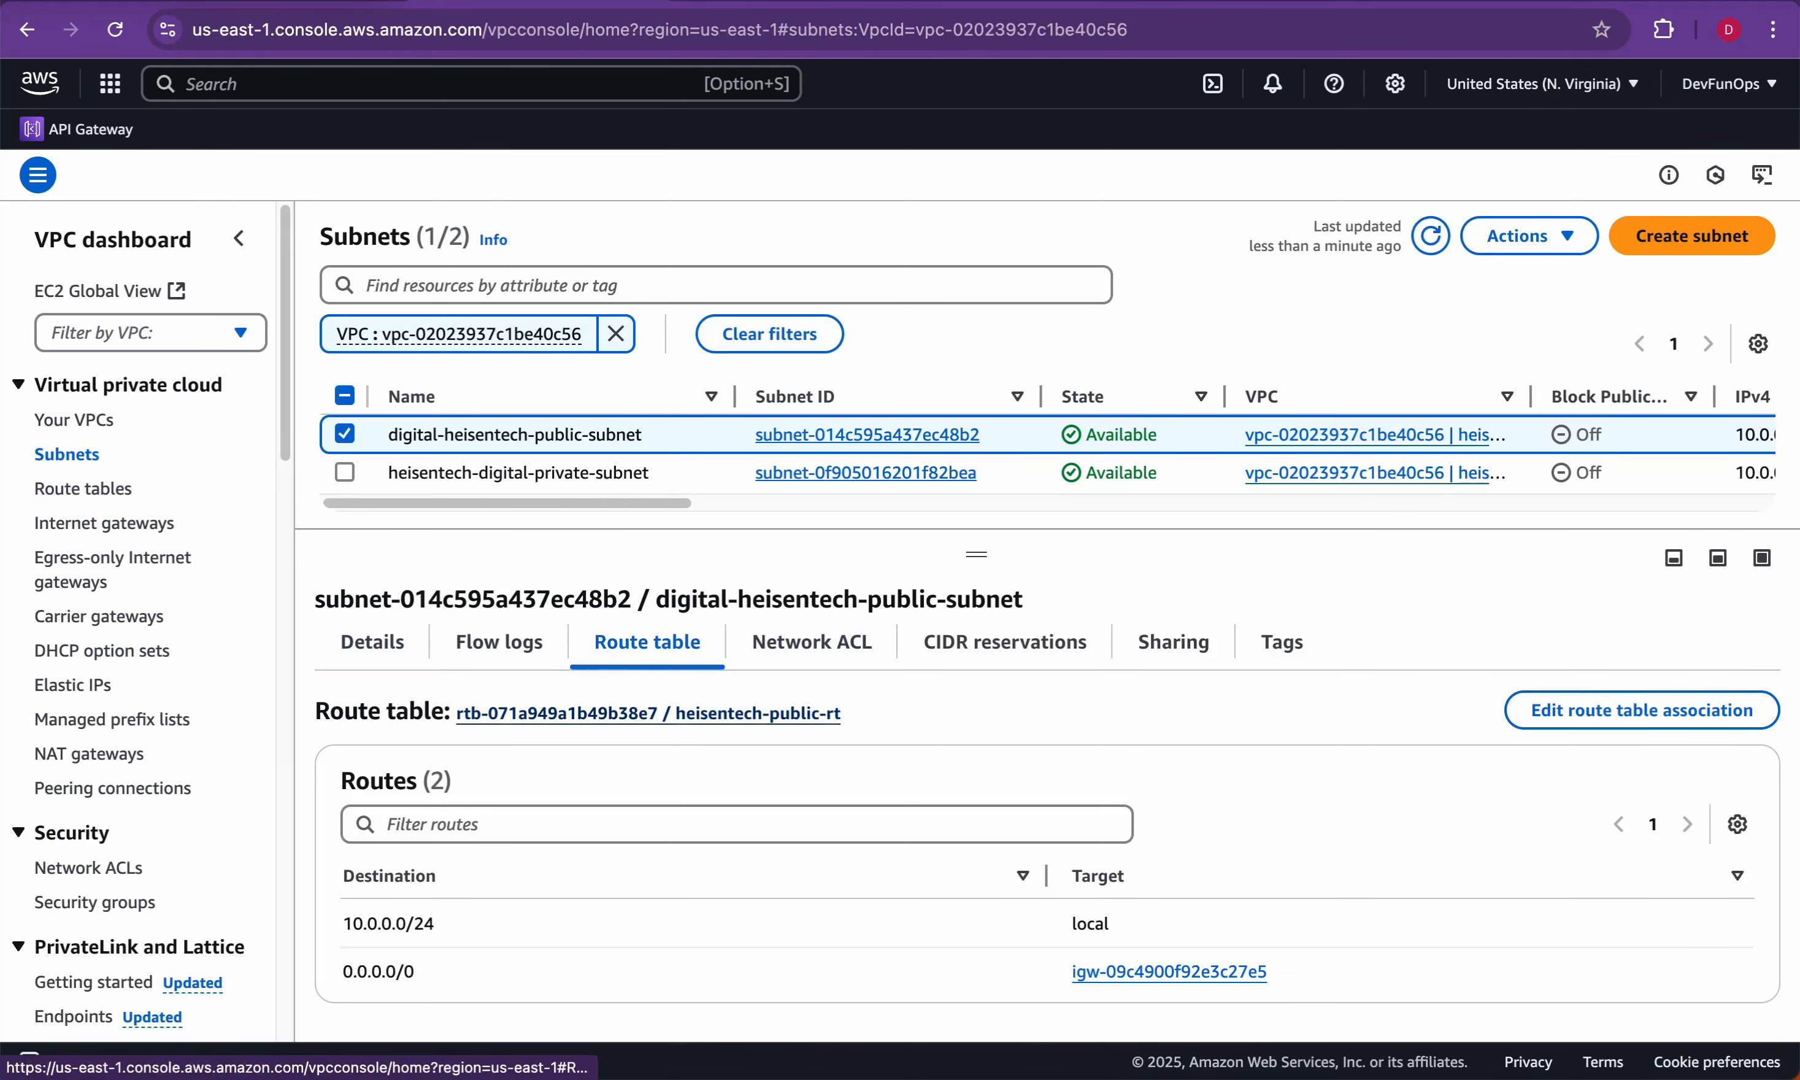
pyautogui.rightClick(692, 713)
pyautogui.click(788, 608)
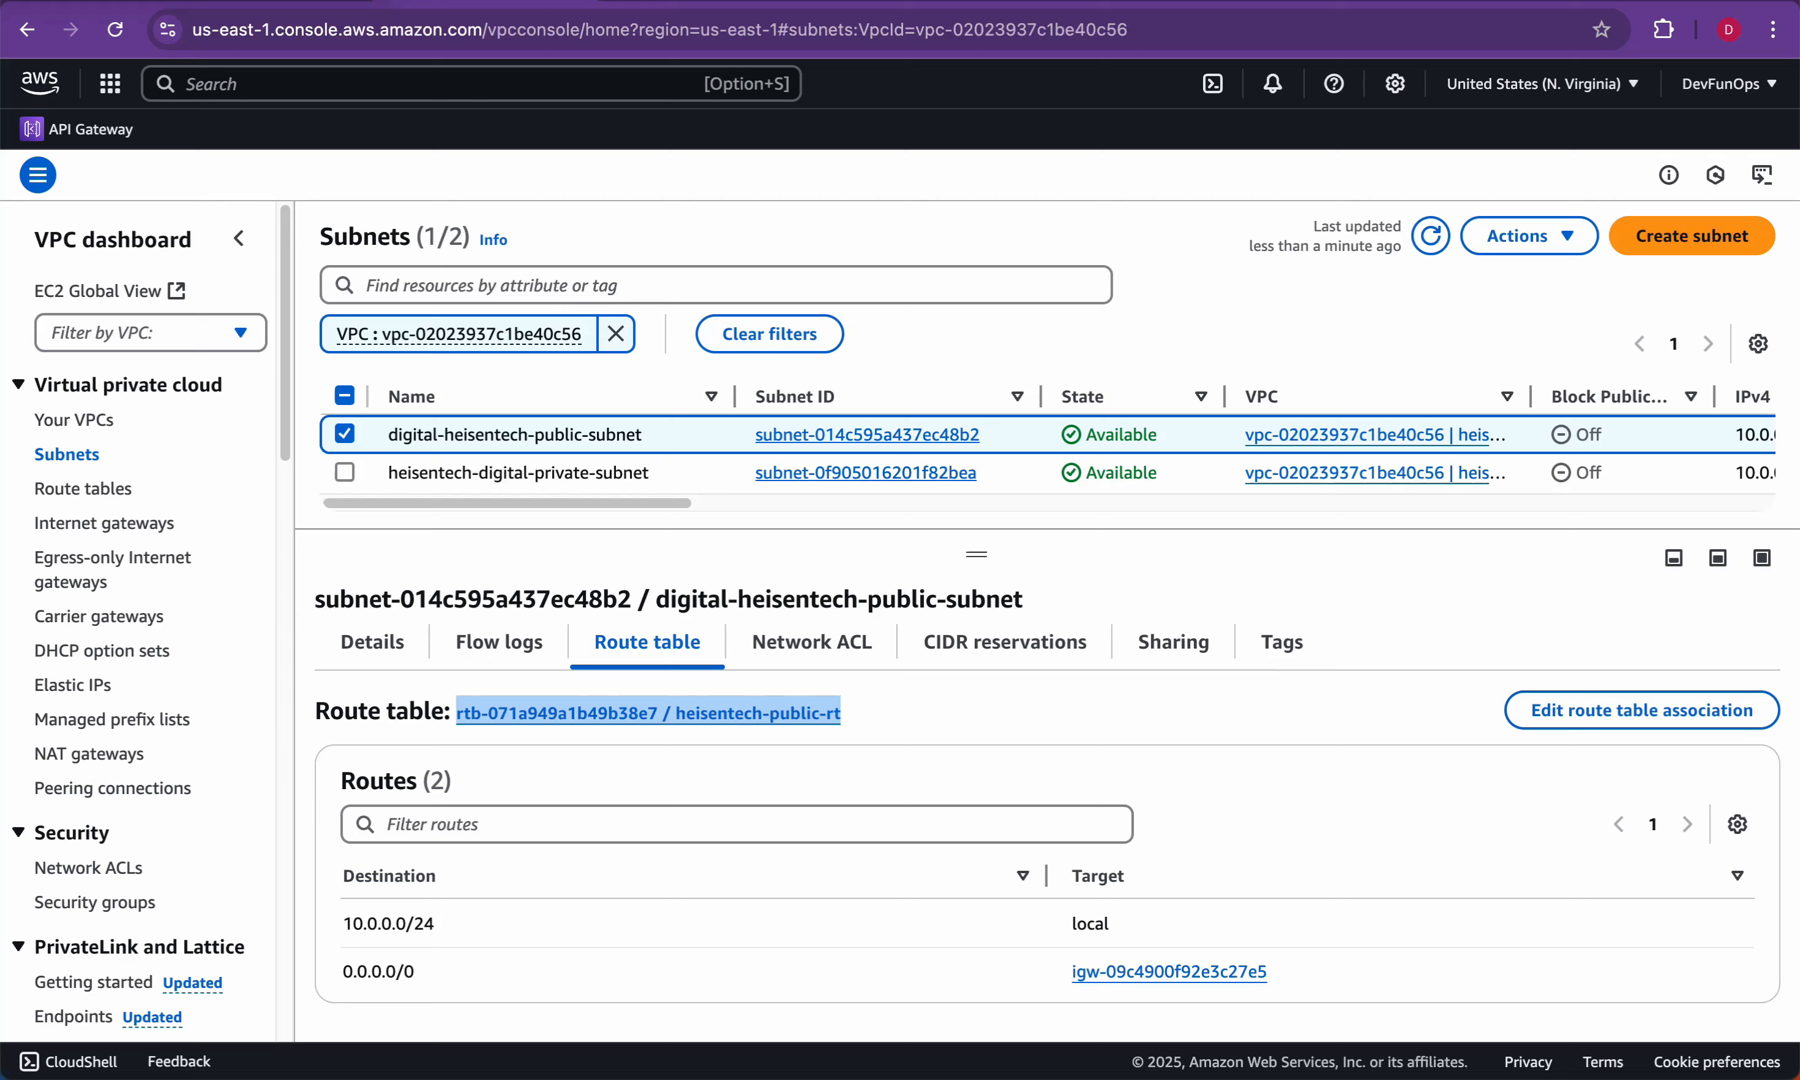
pyautogui.hotkey('ctrl', 'Tab')
pyautogui.hotkey('ctrl', 'Tab')
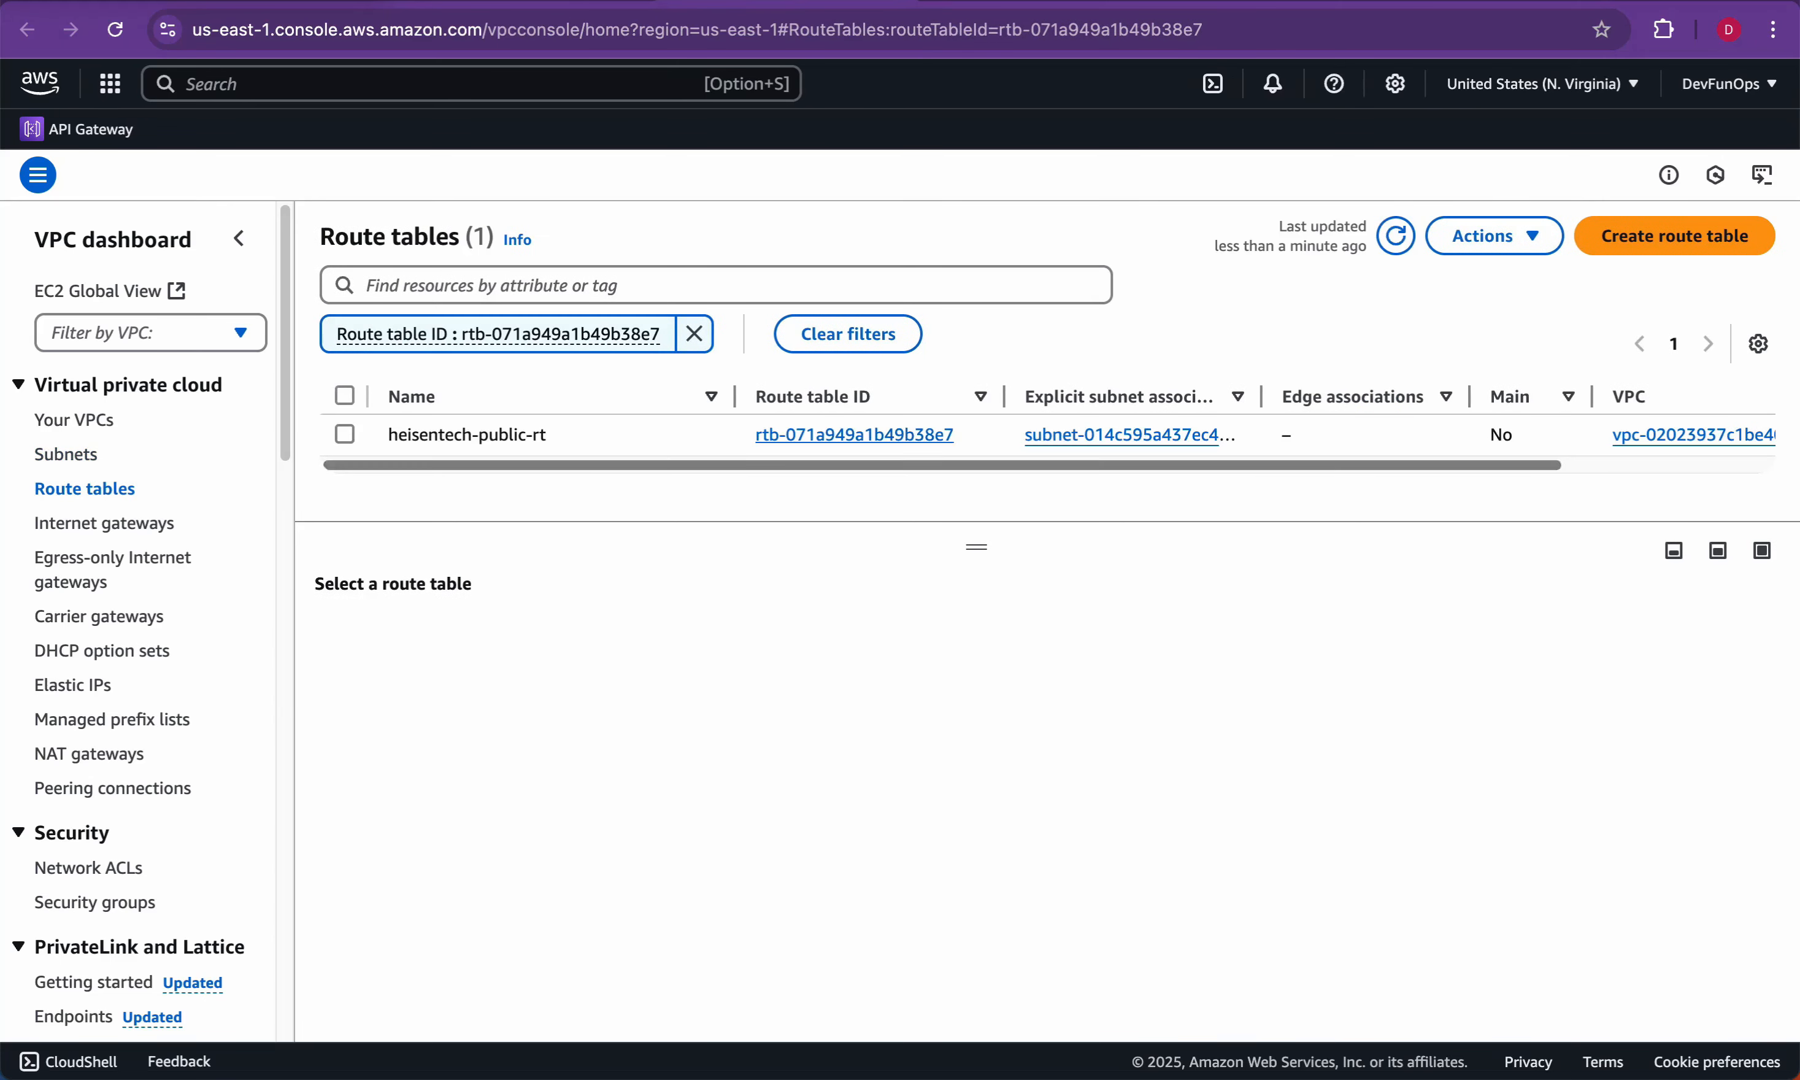
# Step: Examine the routes and subnet associations of heisentech-public-rt
pyautogui.moveTo(388, 434); pyautogui.dragTo(548, 434)
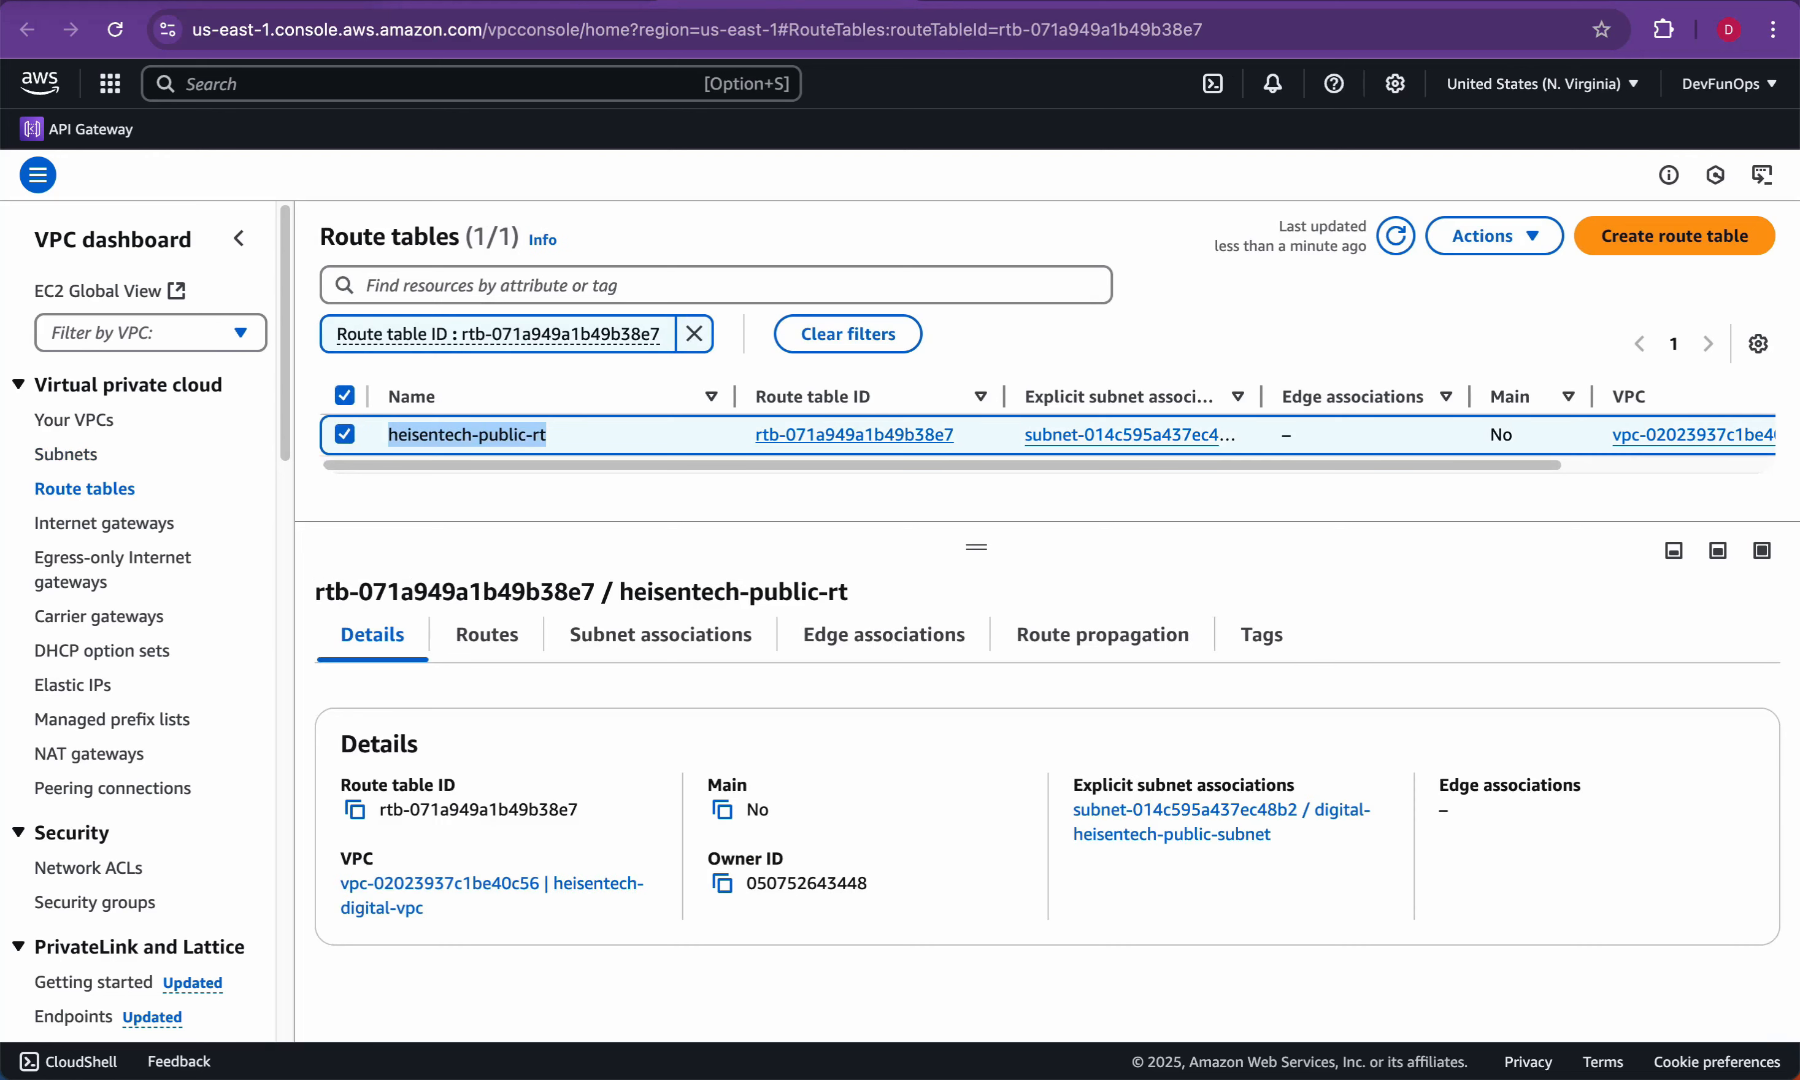
pyautogui.click(487, 634)
pyautogui.moveTo(344, 866); pyautogui.dragTo(434, 915)
pyautogui.click(441, 916)
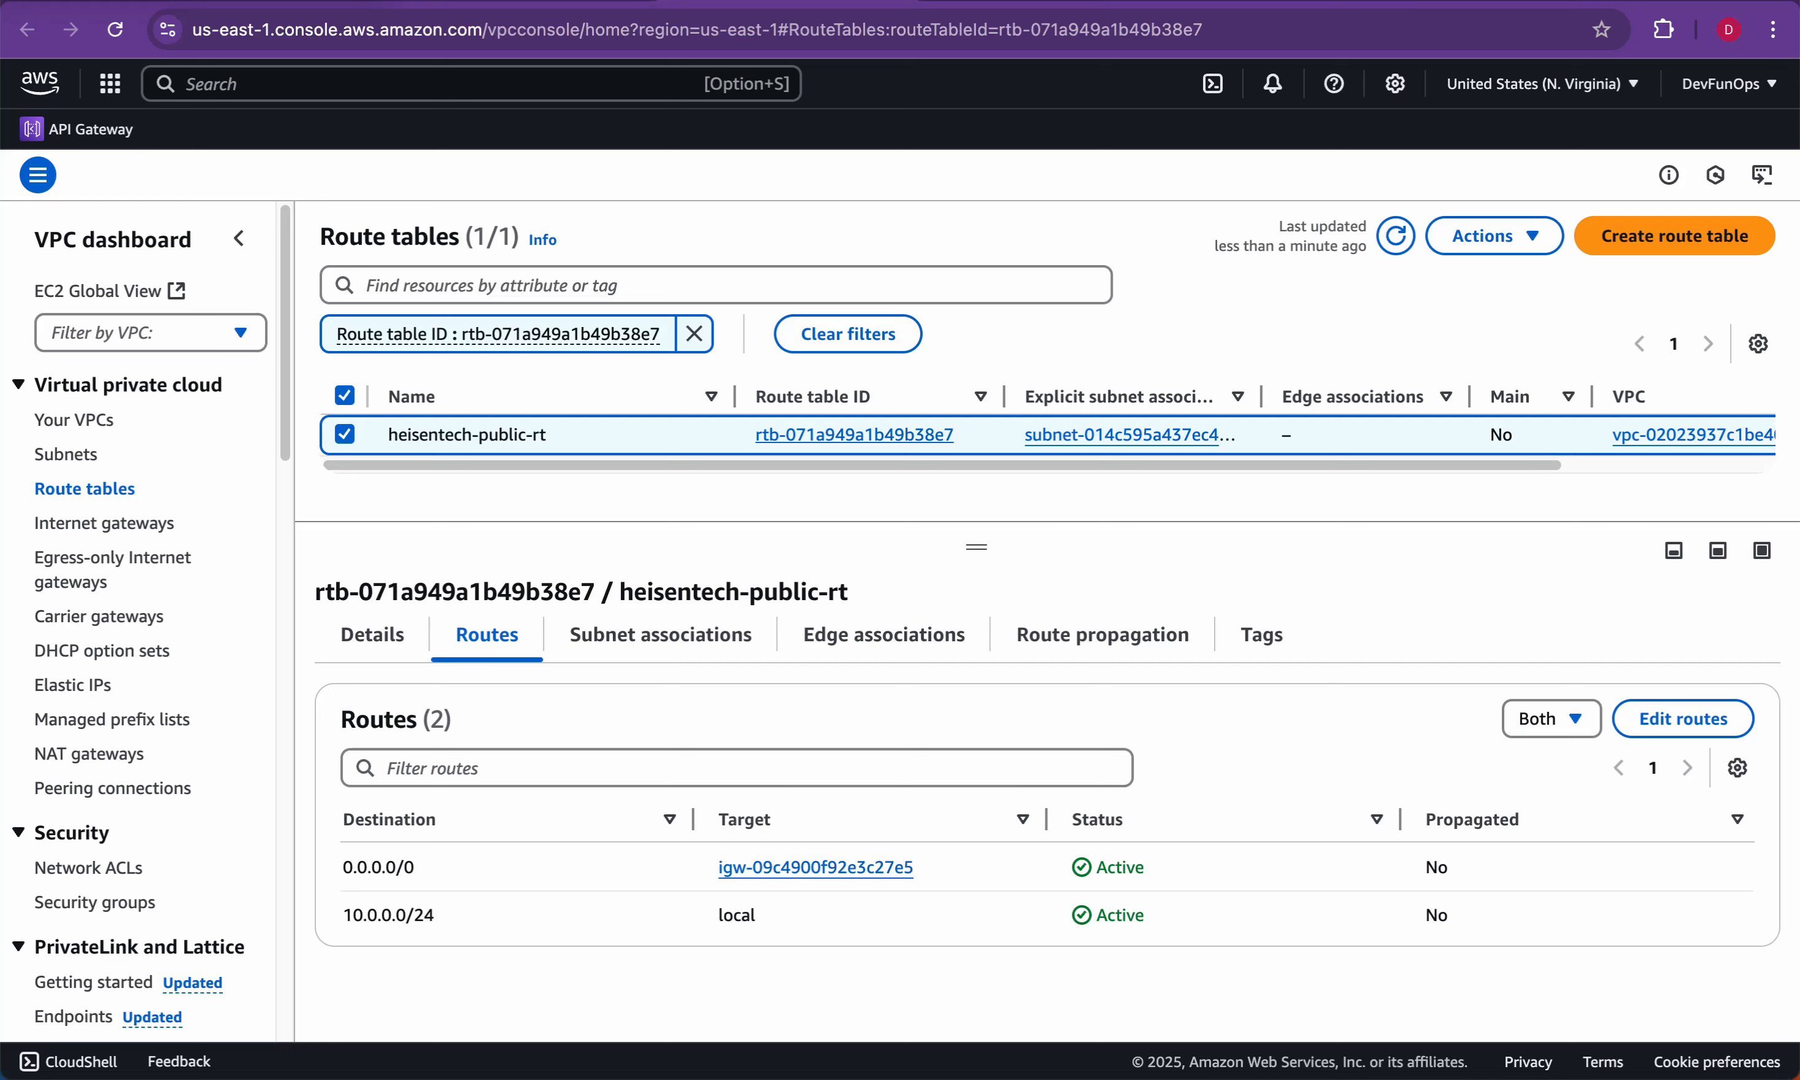
pyautogui.click(661, 635)
pyautogui.click(487, 635)
pyautogui.click(661, 635)
pyautogui.moveTo(597, 867); pyautogui.dragTo(435, 915)
pyautogui.click(487, 635)
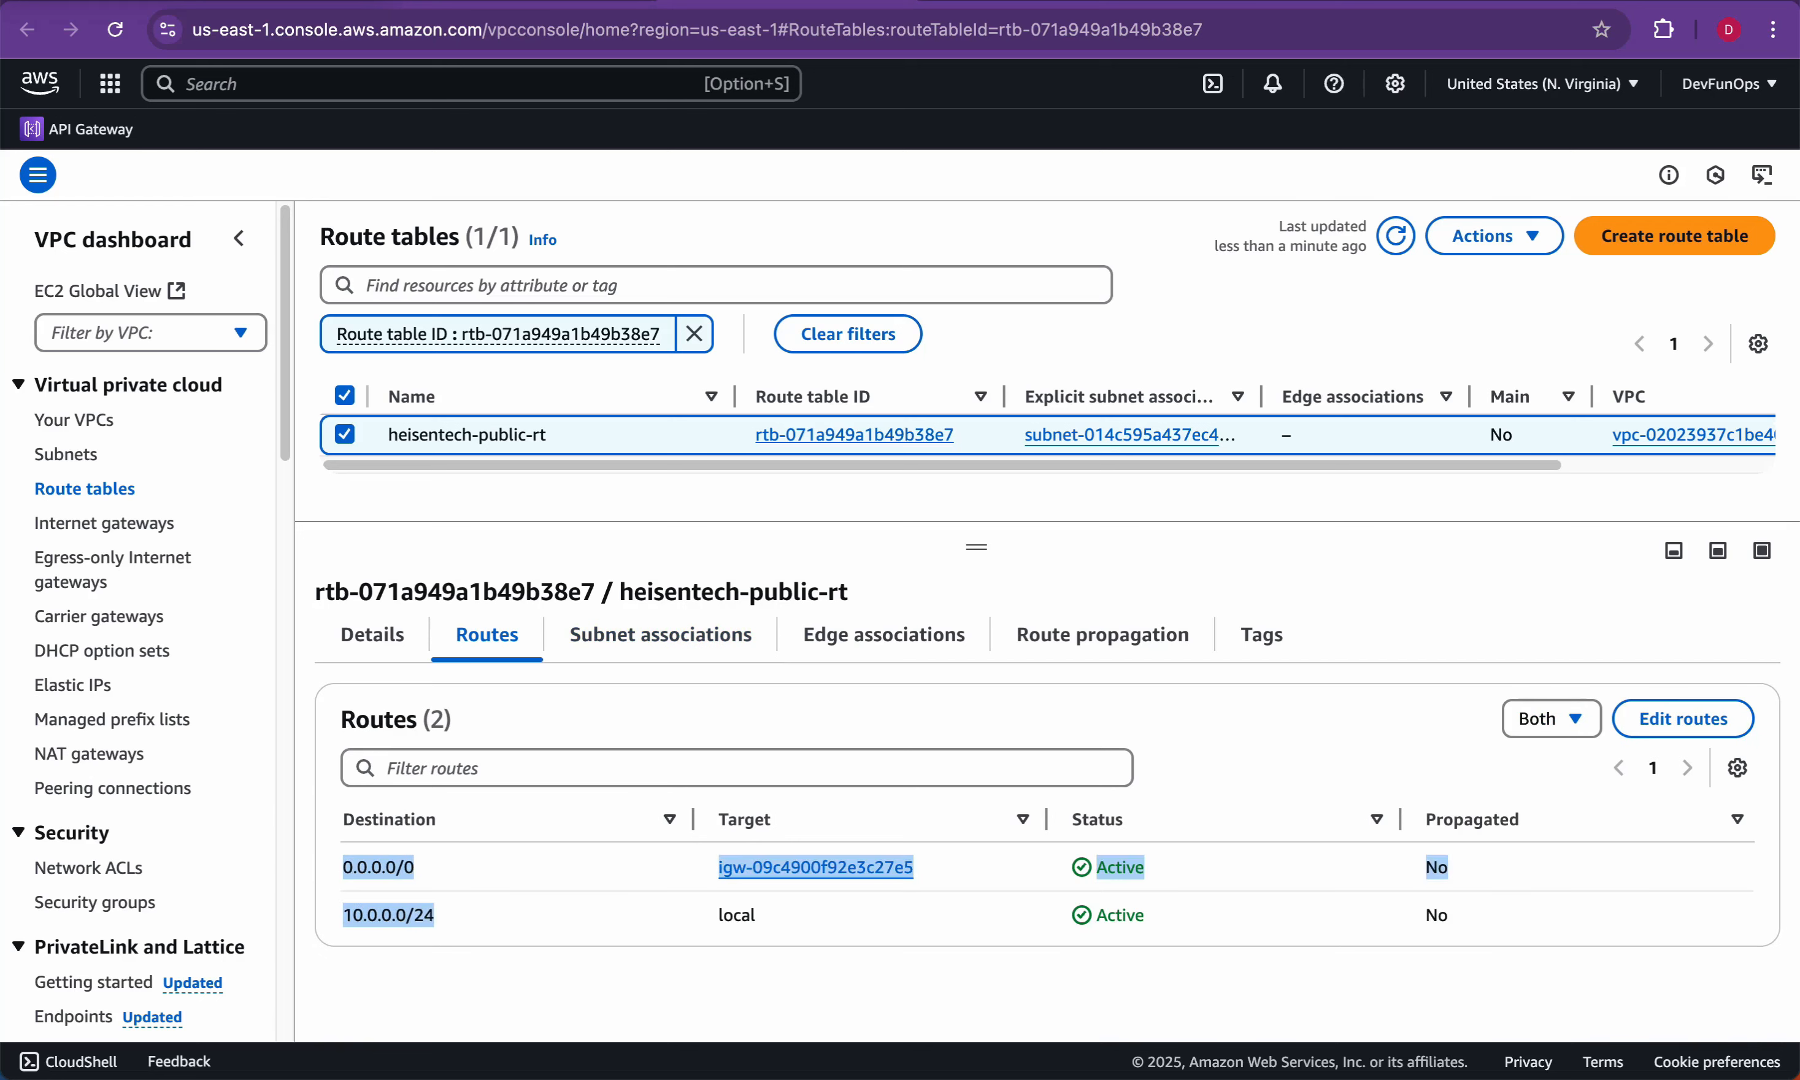
# Step: Review the routes and associated subnet of heisentech-public-rt, and check the details of heisentech-digital-instance-01 in the EC2 instances list
pyautogui.click(434, 899)
pyautogui.doubleClick(370, 867)
pyautogui.tripleClick(389, 915)
pyautogui.click(435, 915)
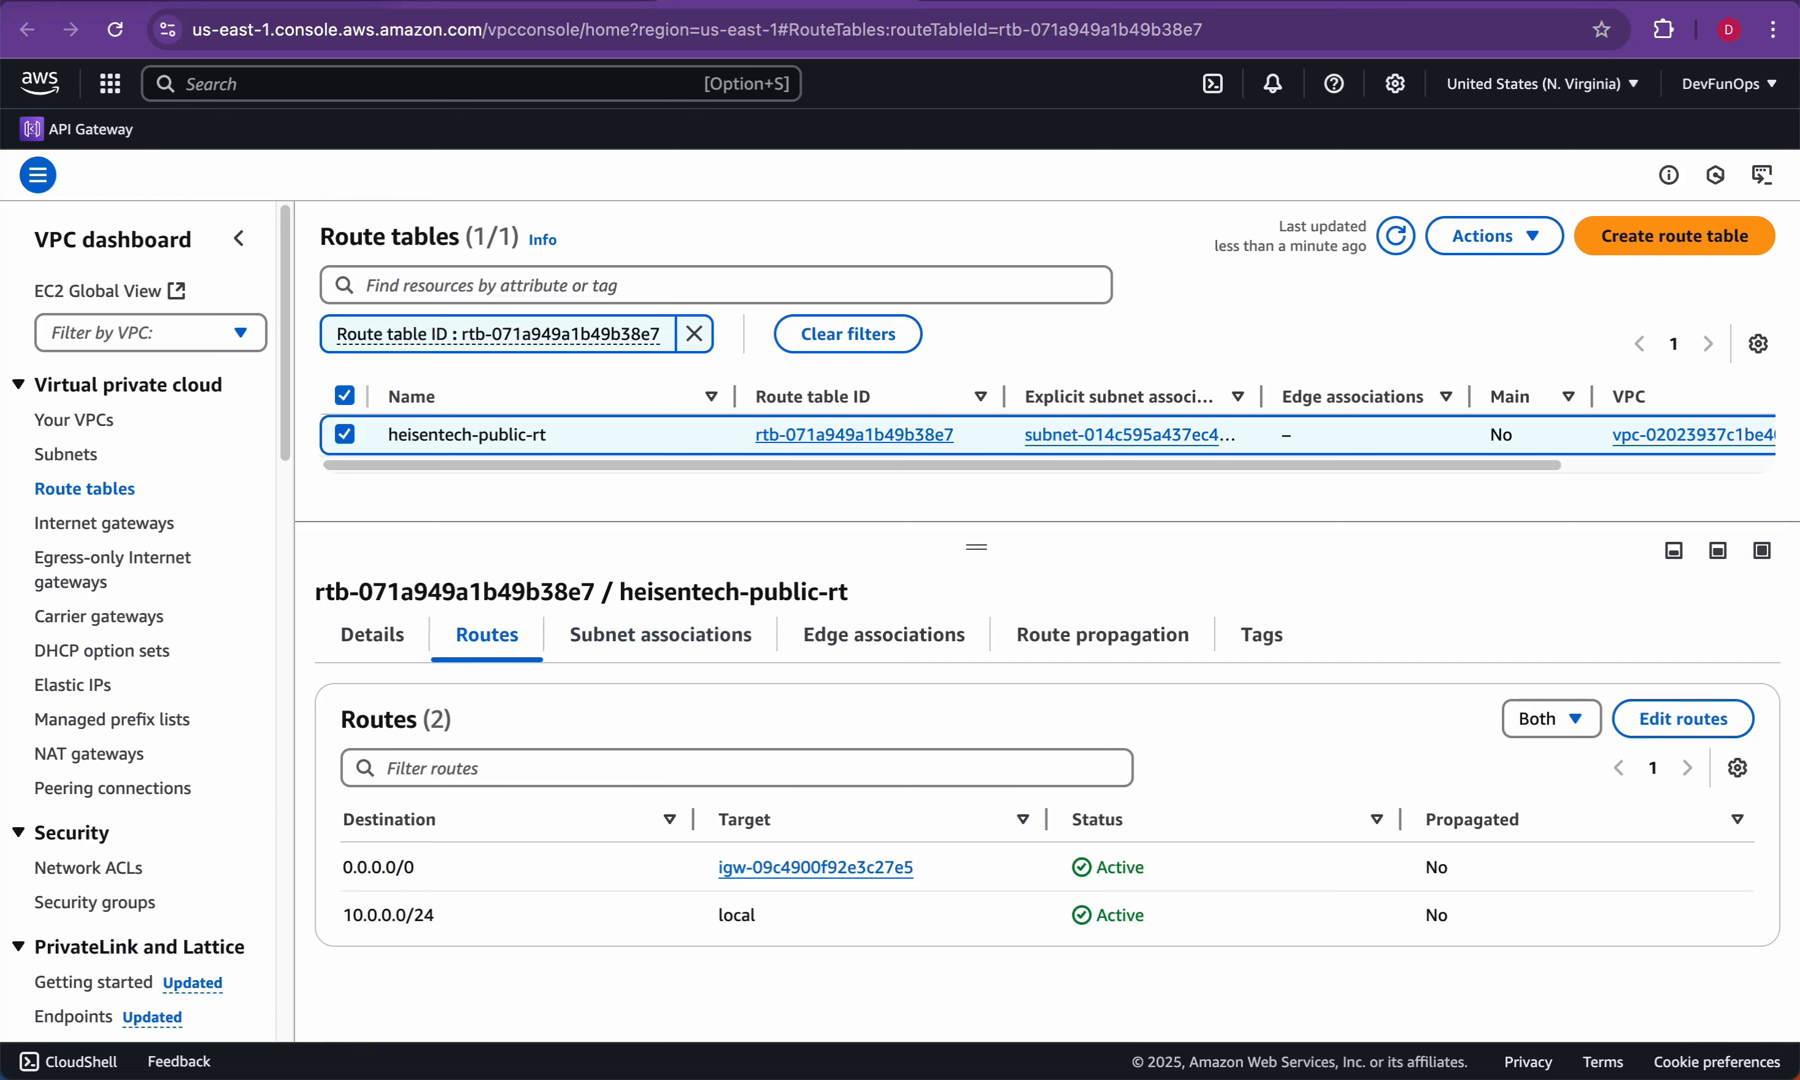
pyautogui.click(661, 635)
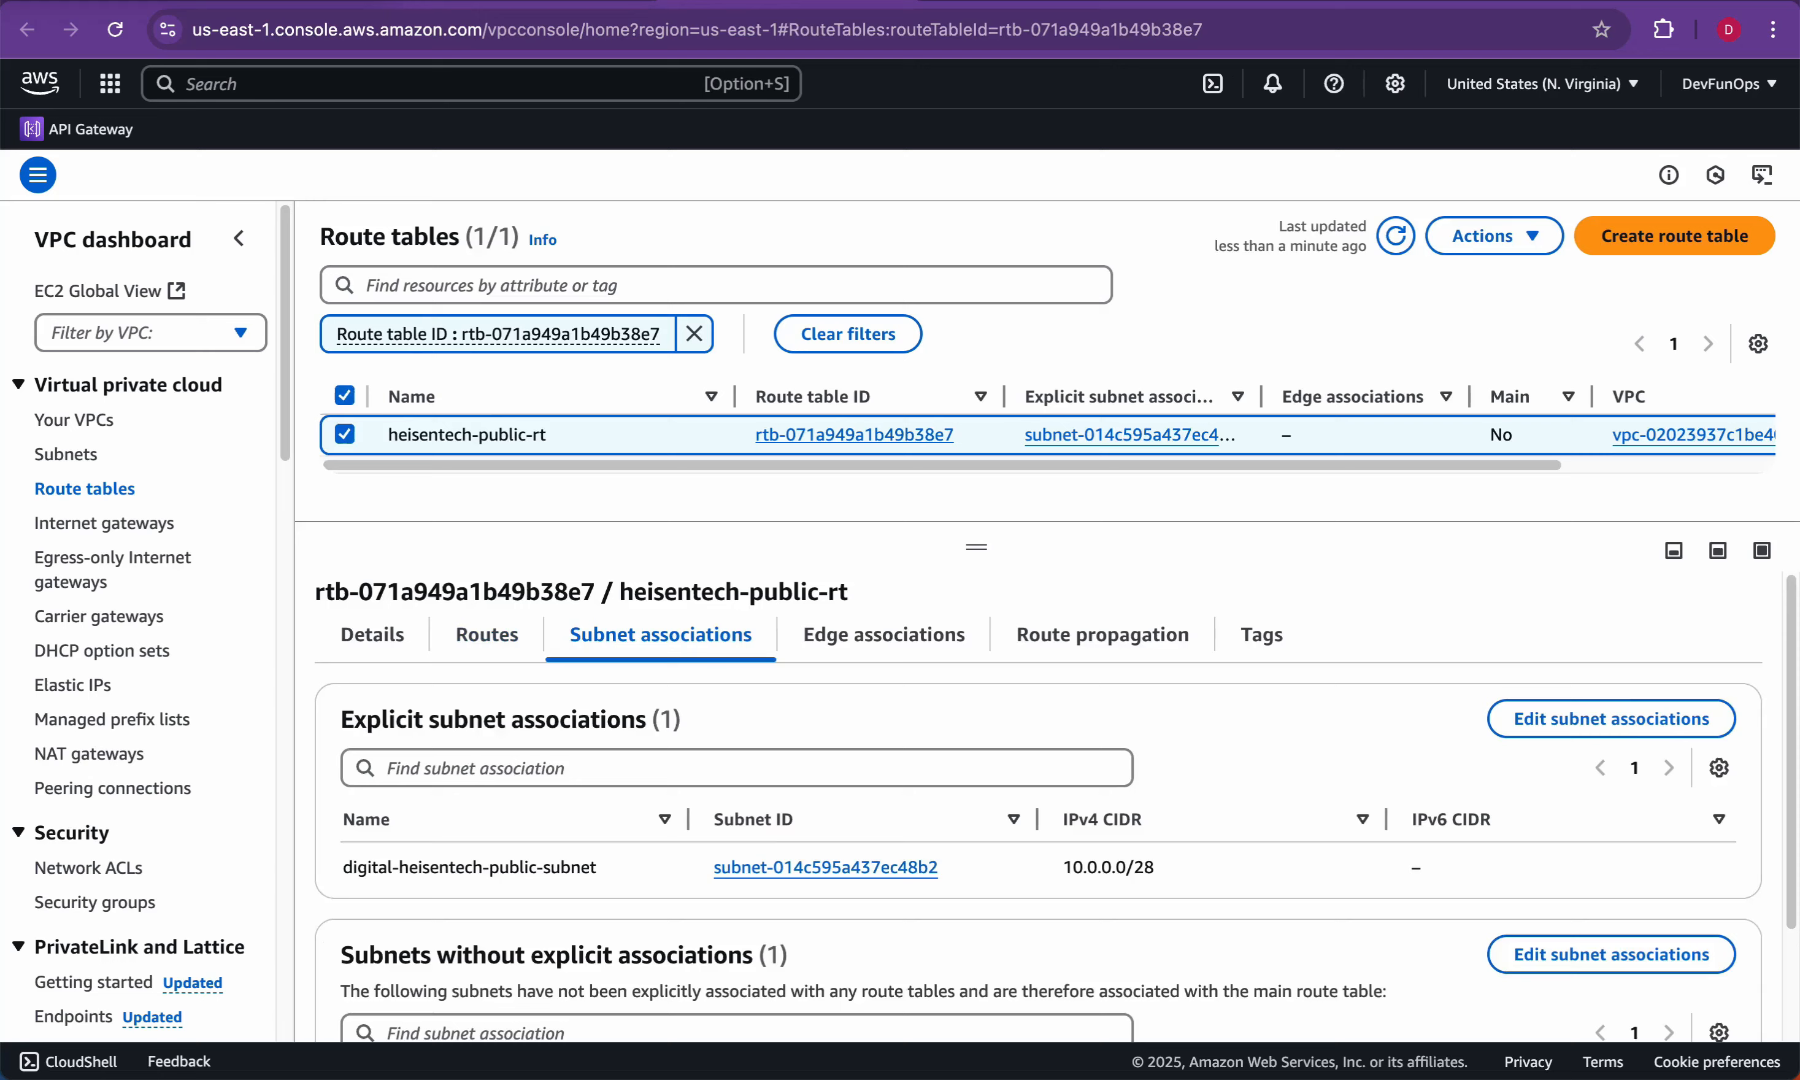
pyautogui.click(826, 867)
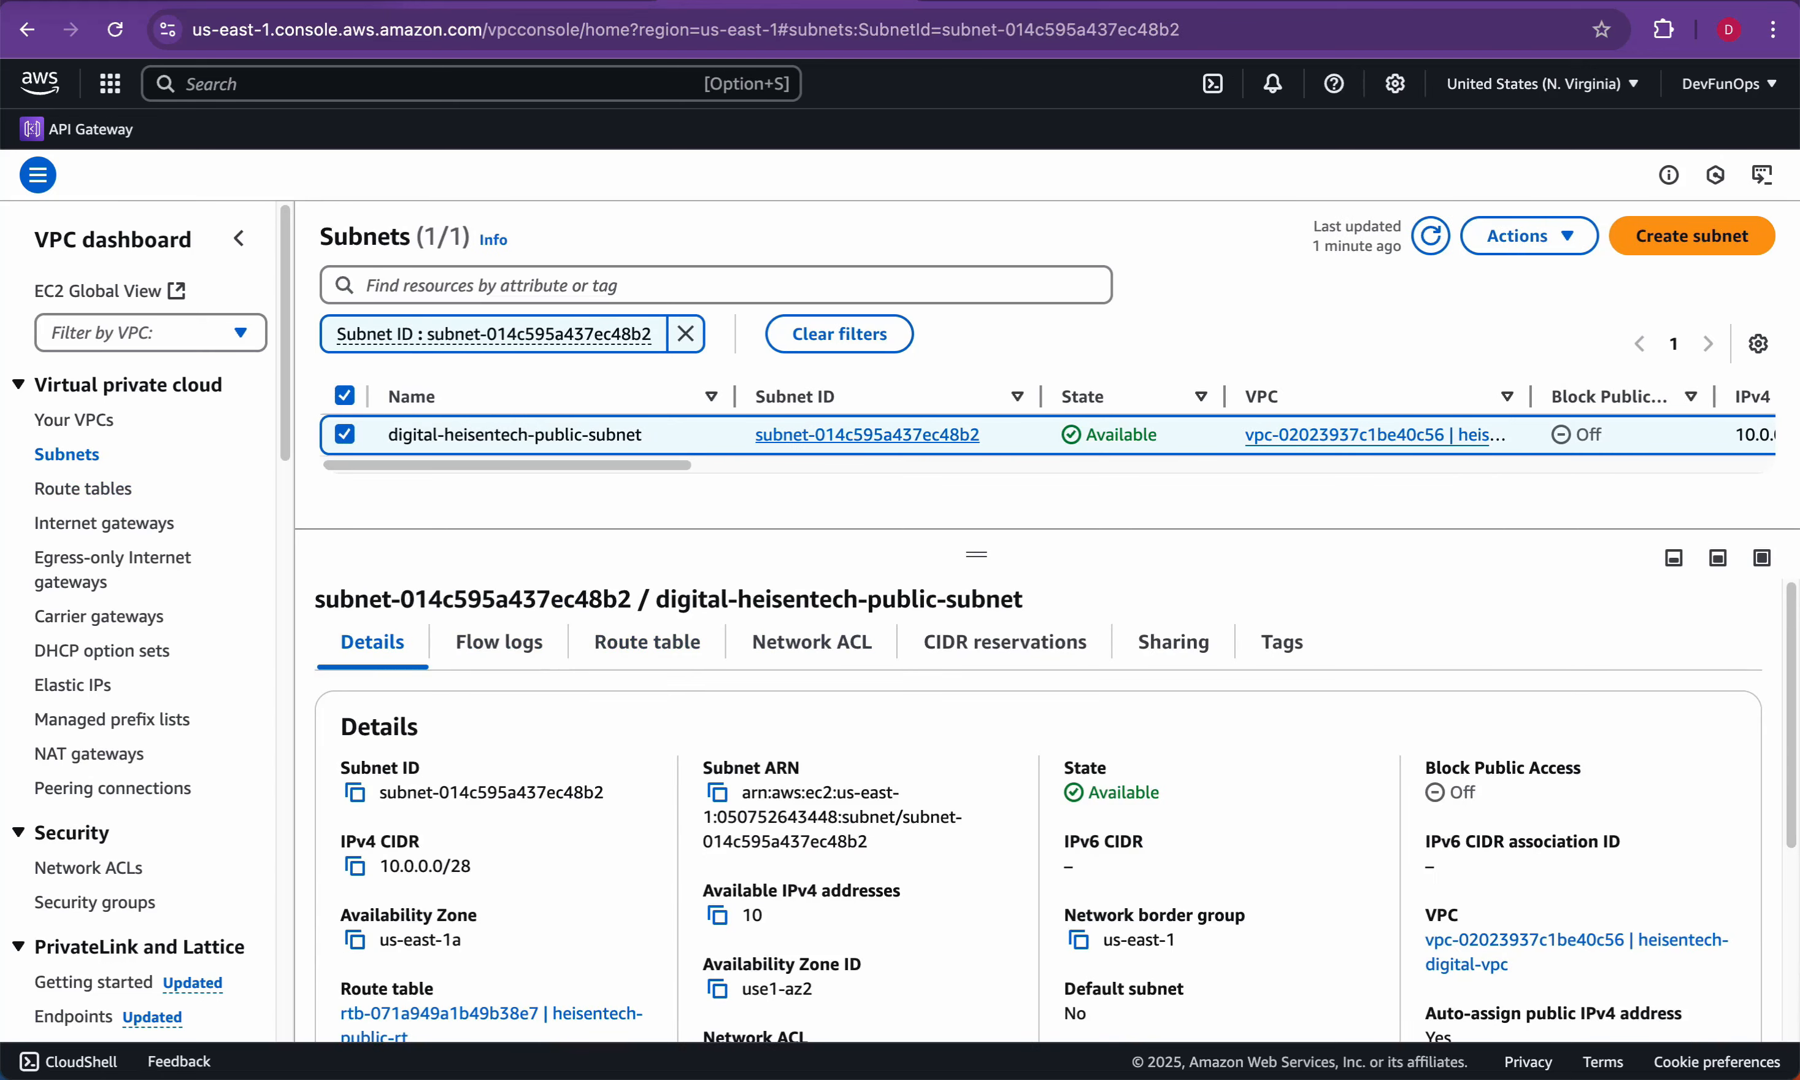
pyautogui.click(1283, 3)
pyautogui.click(541, 421)
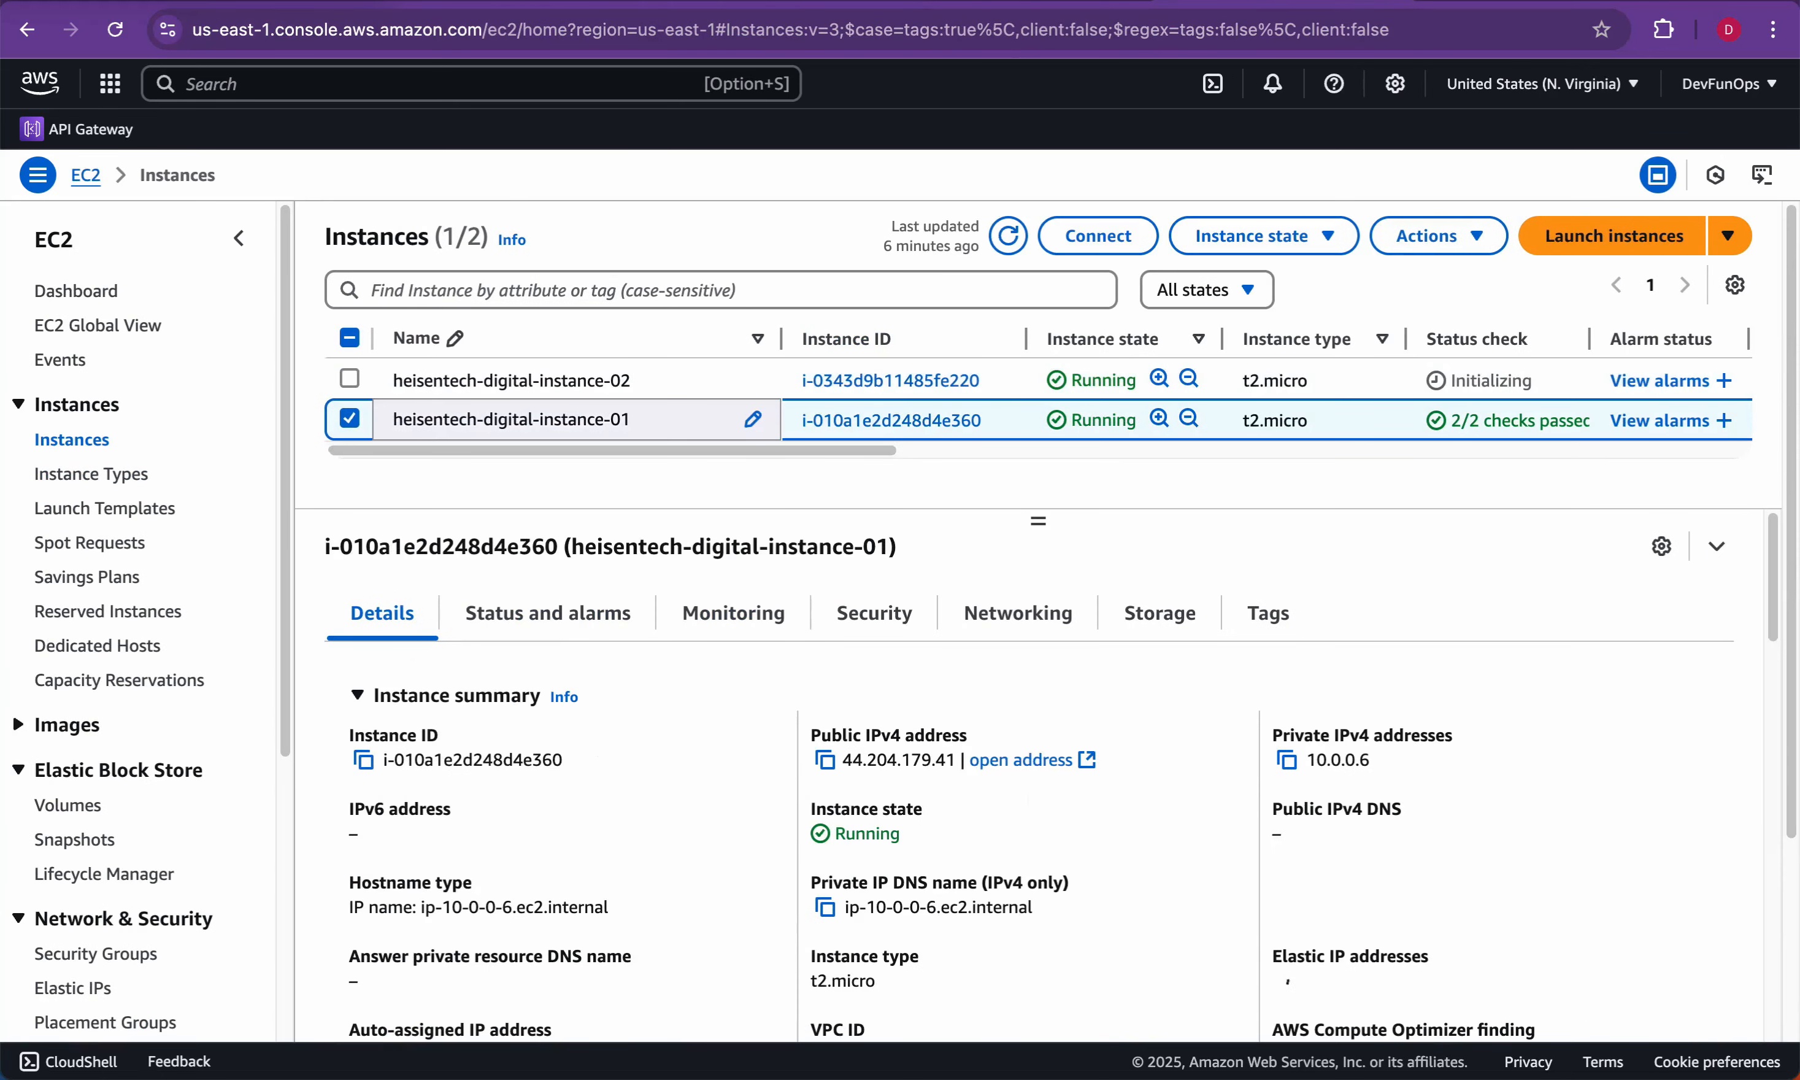
# Step: Switch to the VPC diagram and sketch red curves from Internet Gateway to Router to the public instances, plus a short line over those instances
pyautogui.press('super+Tab')
pyautogui.press('super+Tab')
pyautogui.press('super+Tab')
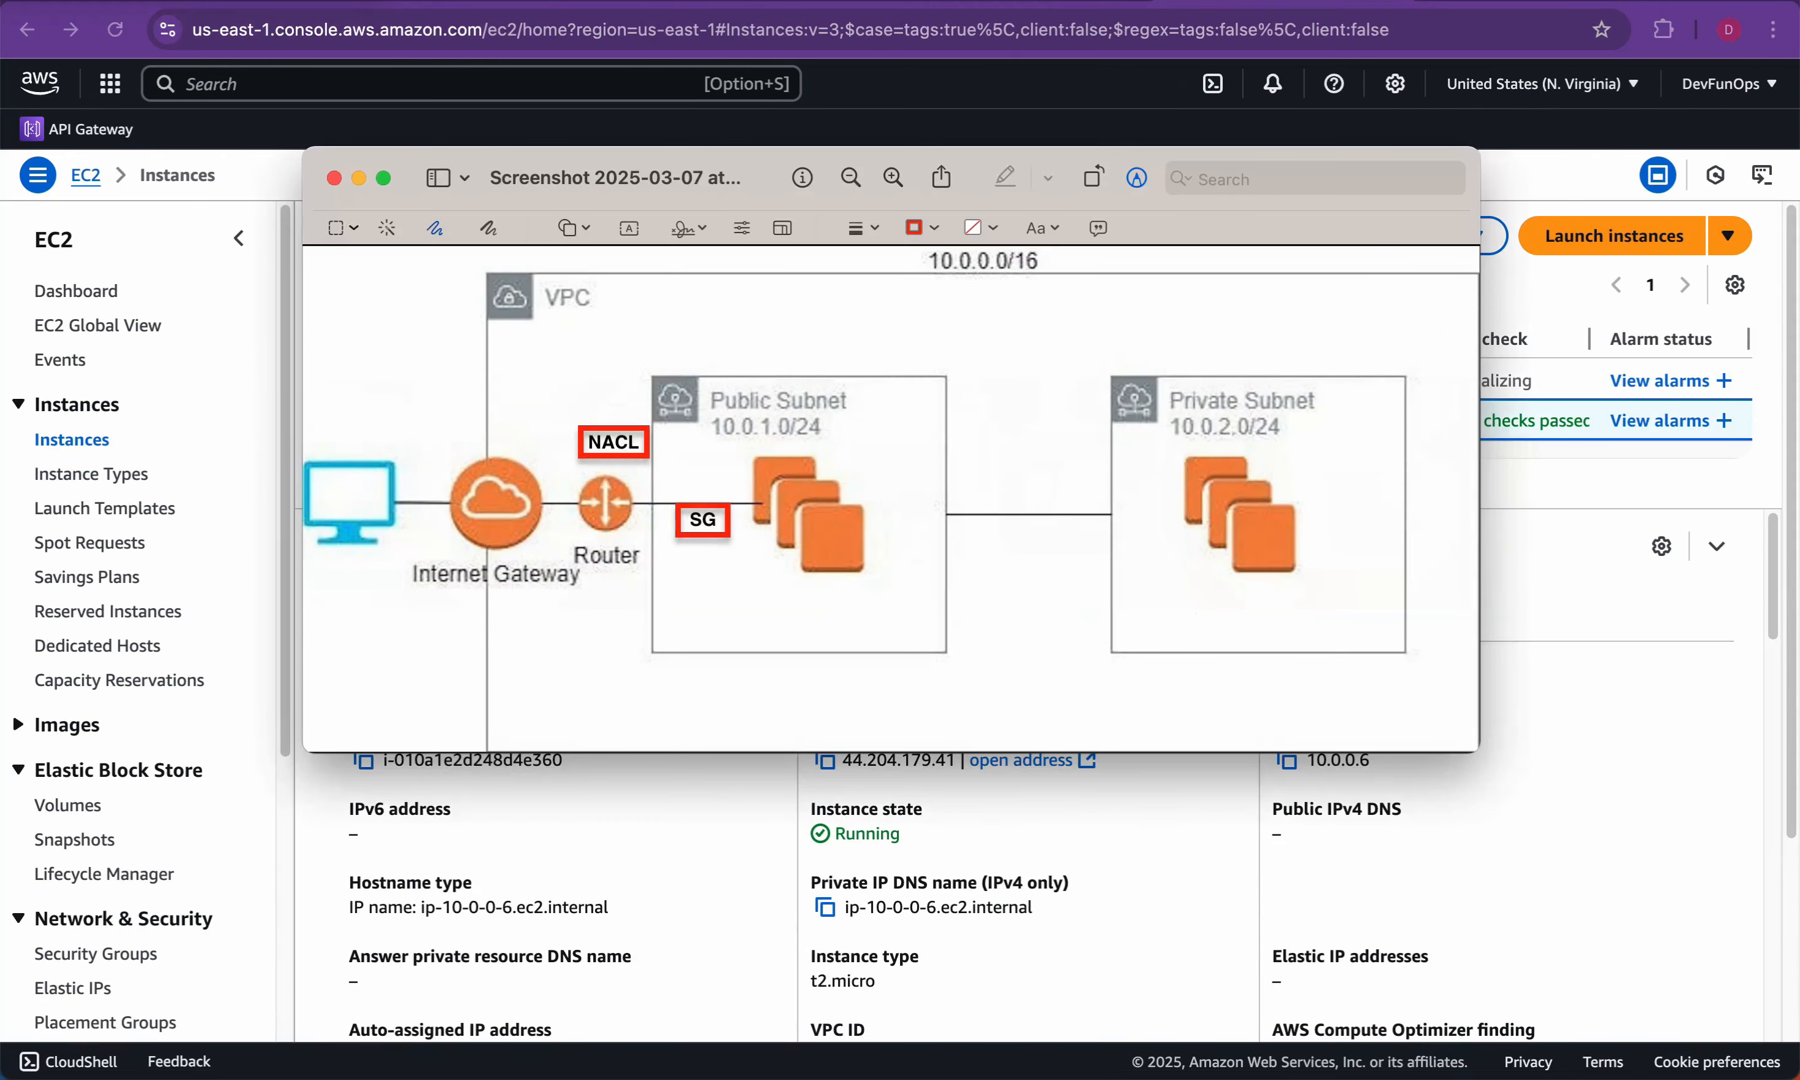
pyautogui.moveTo(481, 545)
pyautogui.mouseDown()
pyautogui.moveTo(512, 582)
pyautogui.moveTo(564, 564)
pyautogui.moveTo(583, 517)
pyautogui.mouseUp()
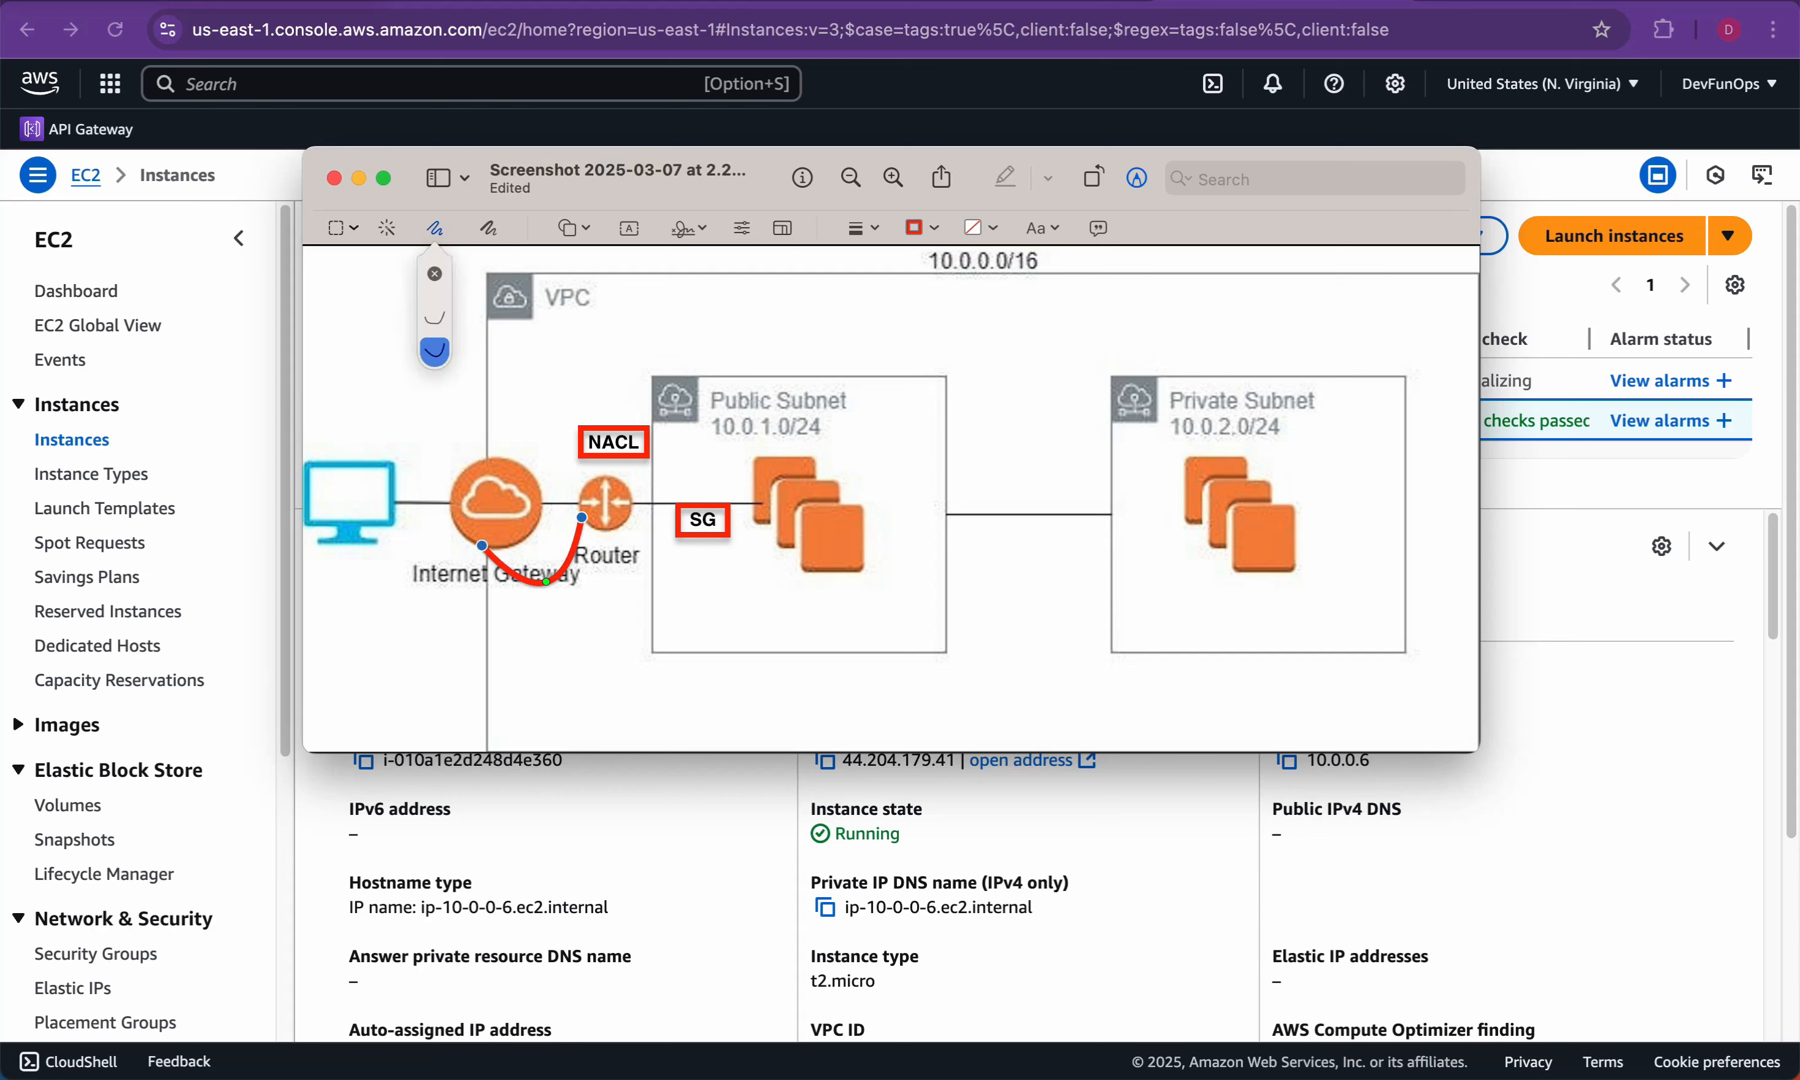
pyautogui.moveTo(613, 526)
pyautogui.mouseDown()
pyautogui.moveTo(643, 589)
pyautogui.moveTo(709, 589)
pyautogui.moveTo(776, 536)
pyautogui.mouseUp()
pyautogui.moveTo(317, 566)
pyautogui.mouseDown()
pyautogui.moveTo(468, 358)
pyautogui.moveTo(307, 475)
pyautogui.moveTo(321, 611)
pyautogui.mouseUp()
pyautogui.press('super+z')
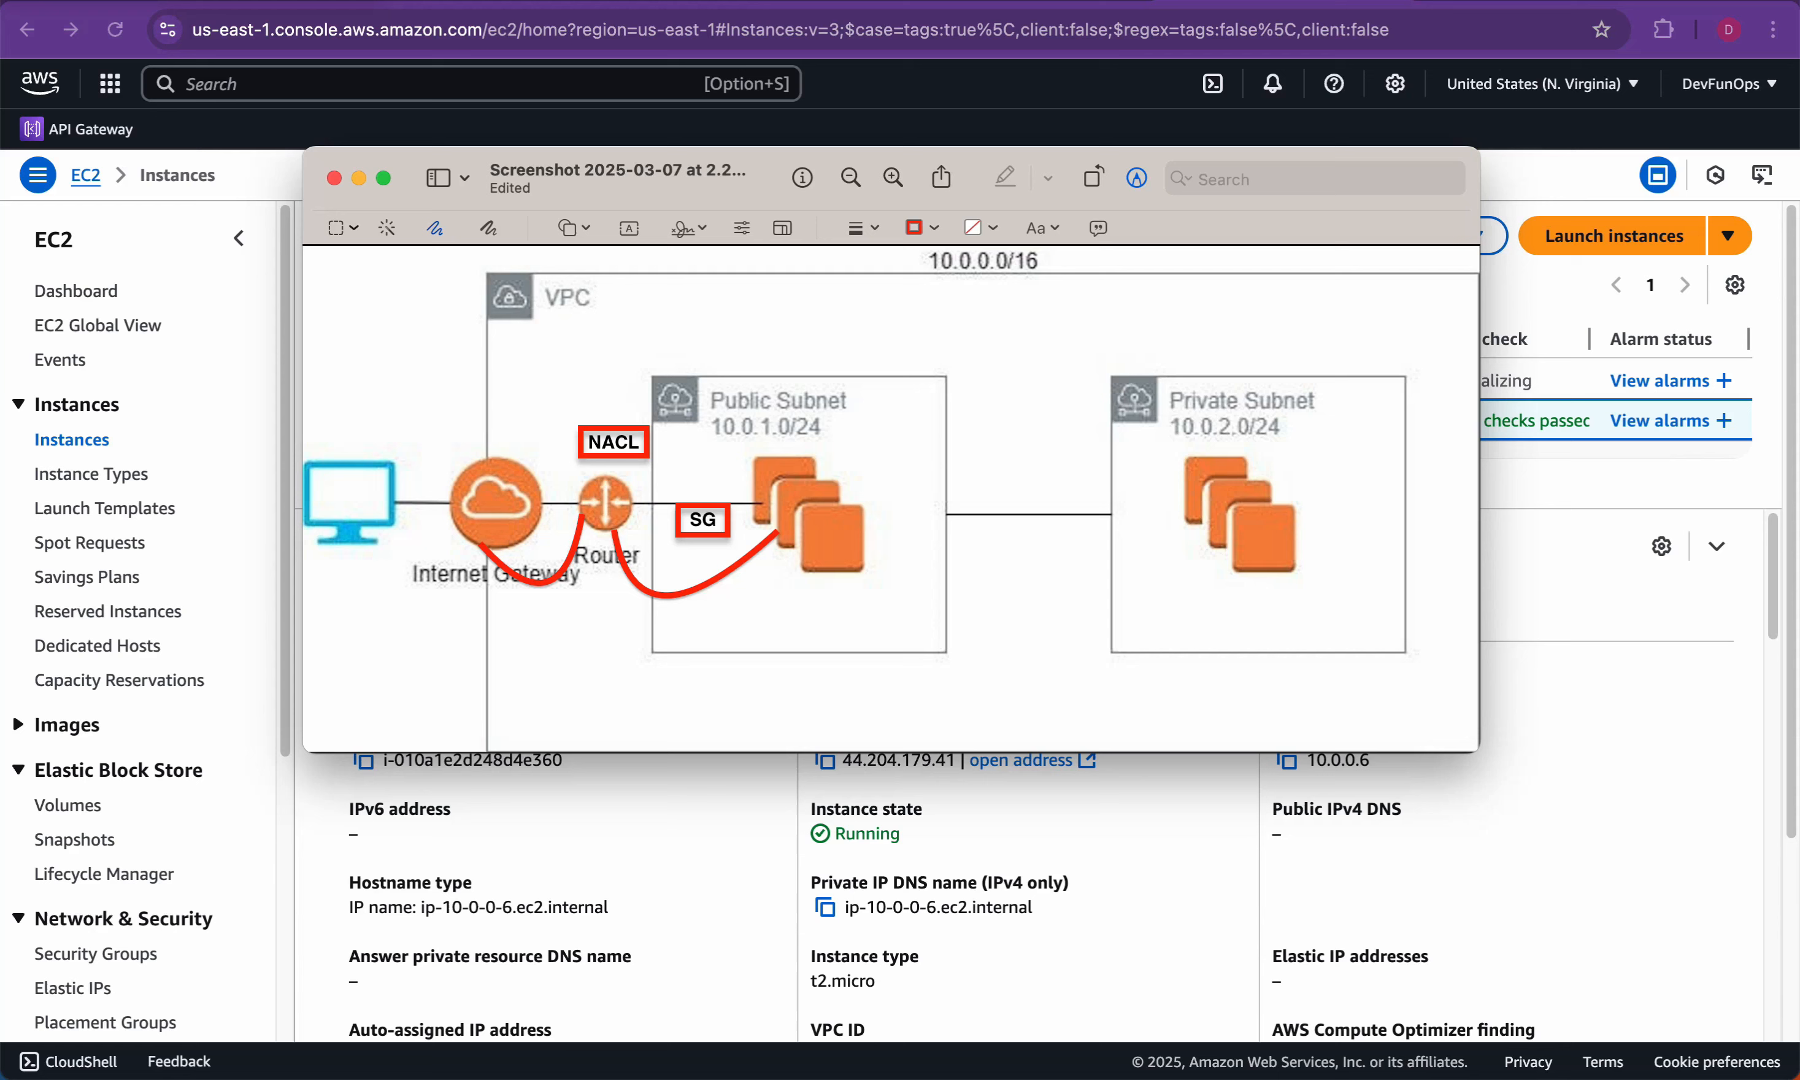
pyautogui.moveTo(847, 544); pyautogui.dragTo(915, 498)
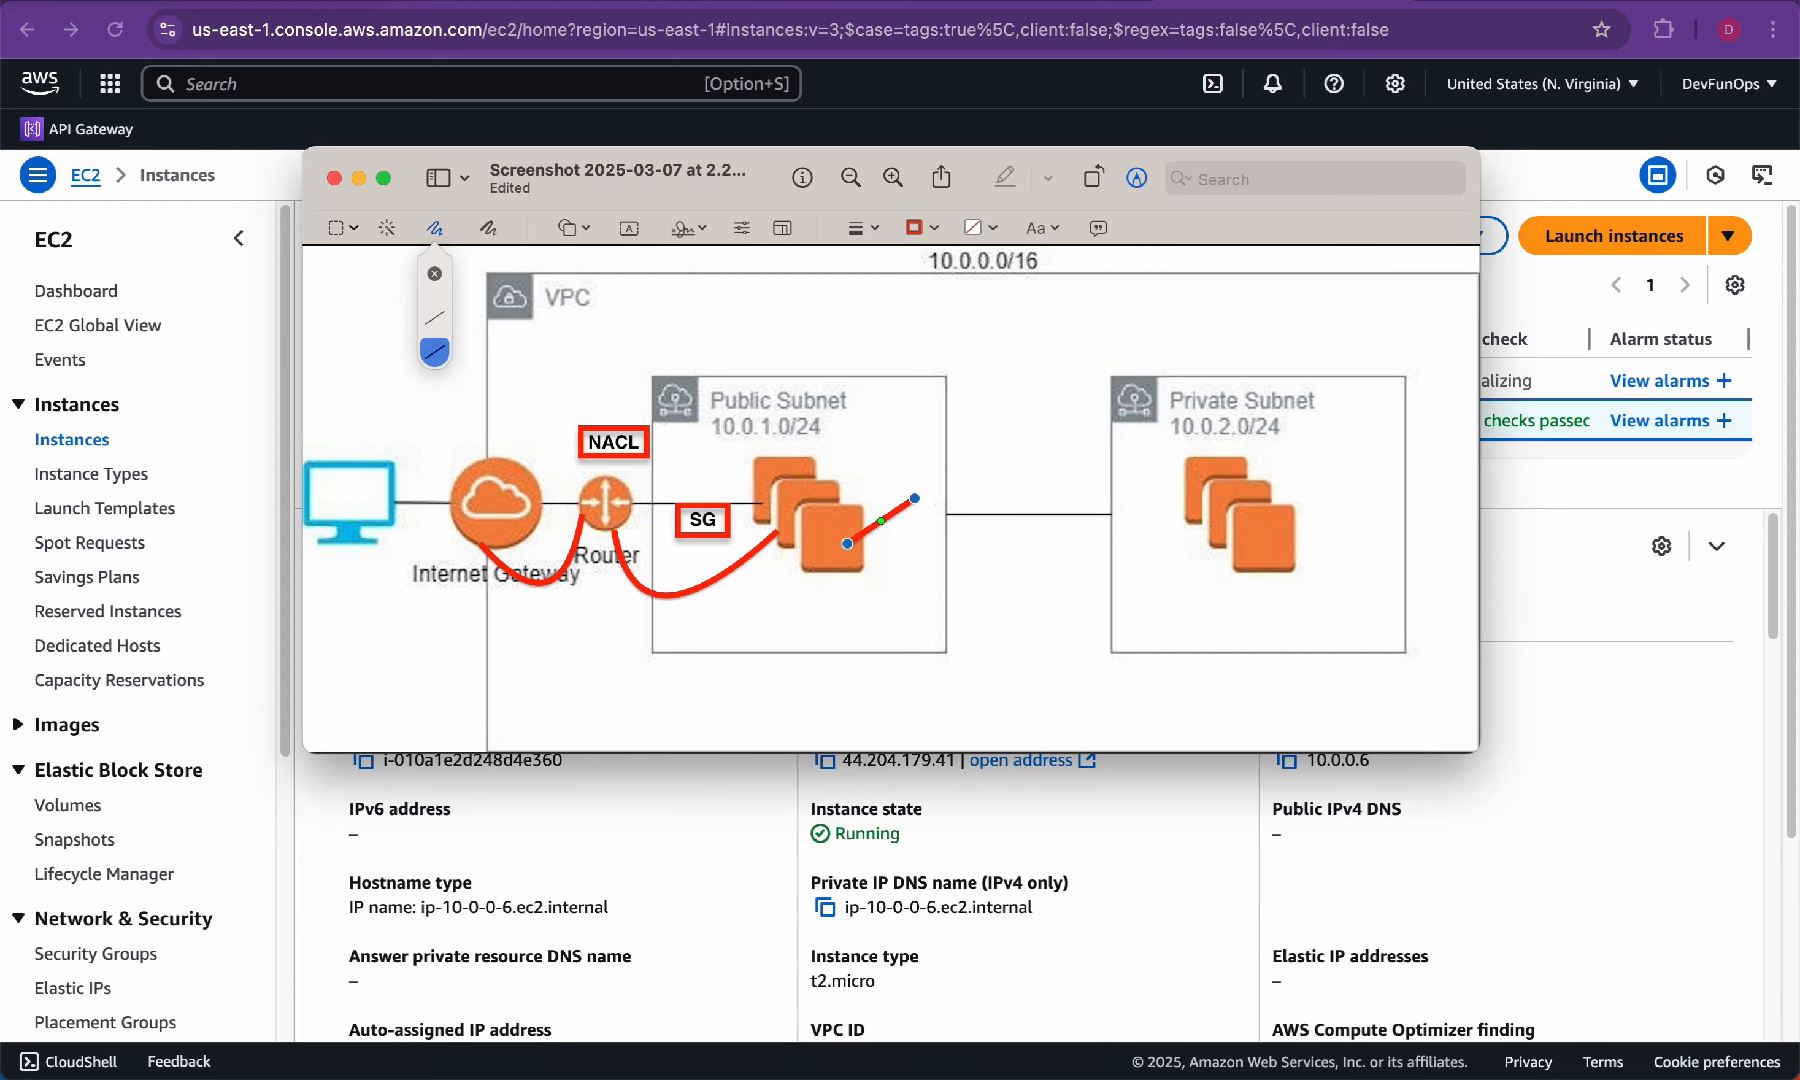
# Step: Back in the VPC console, add a 0.0.0.0/0 route to heisentech-private-rt targeting internet gateway igw-09c4900f92e3c27e5 and save the routes
pyautogui.press('super+Tab')
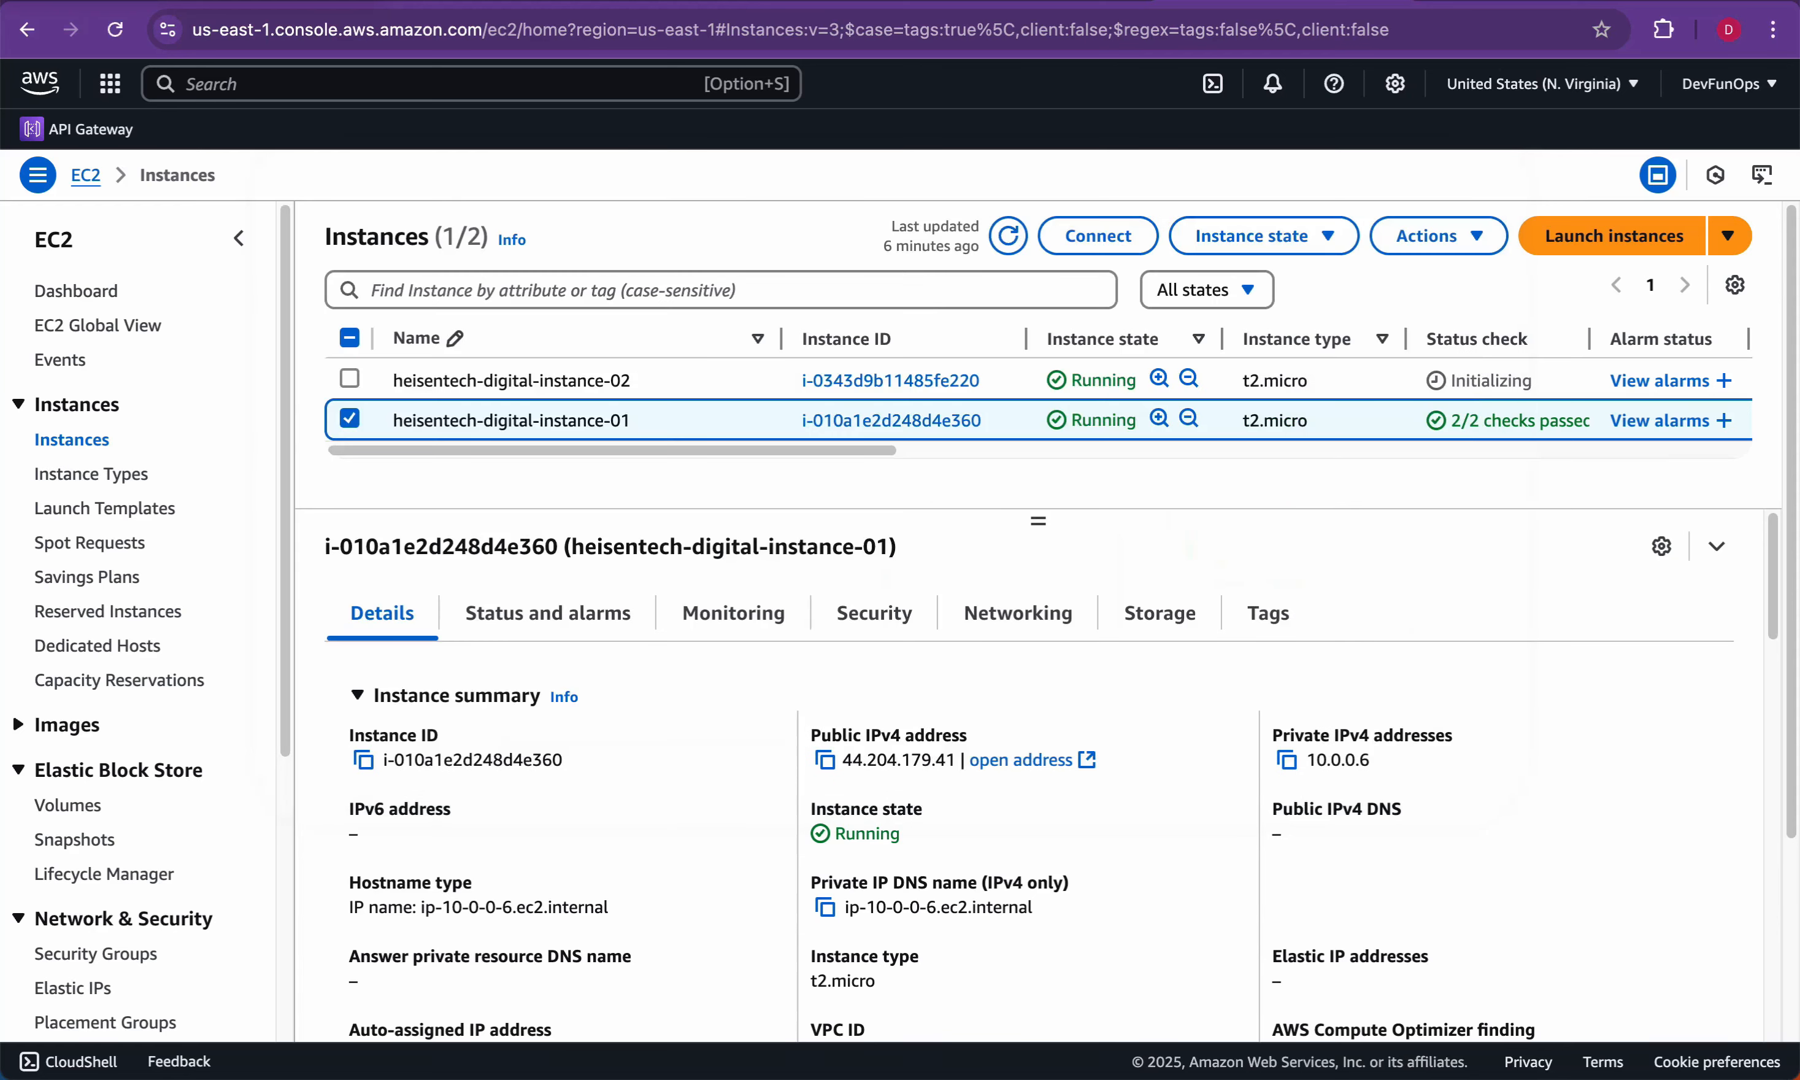
pyautogui.click(537, 1)
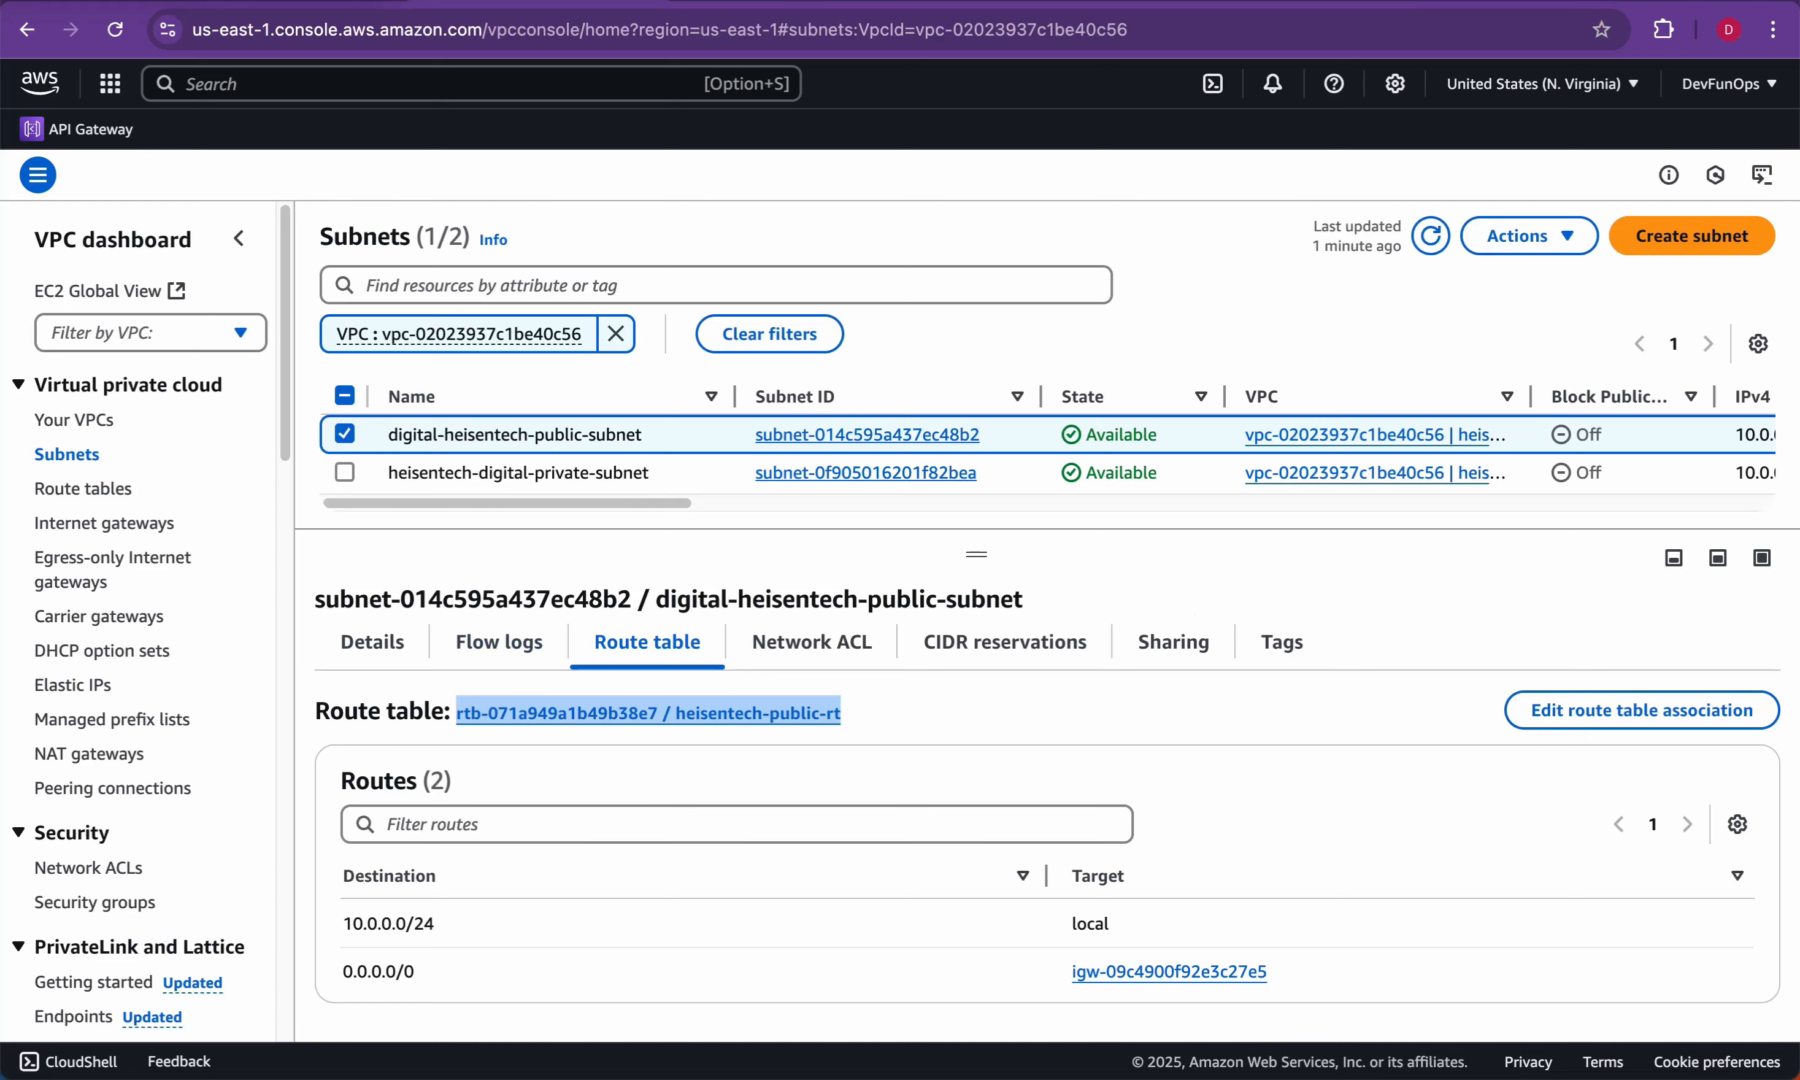
pyautogui.click(648, 712)
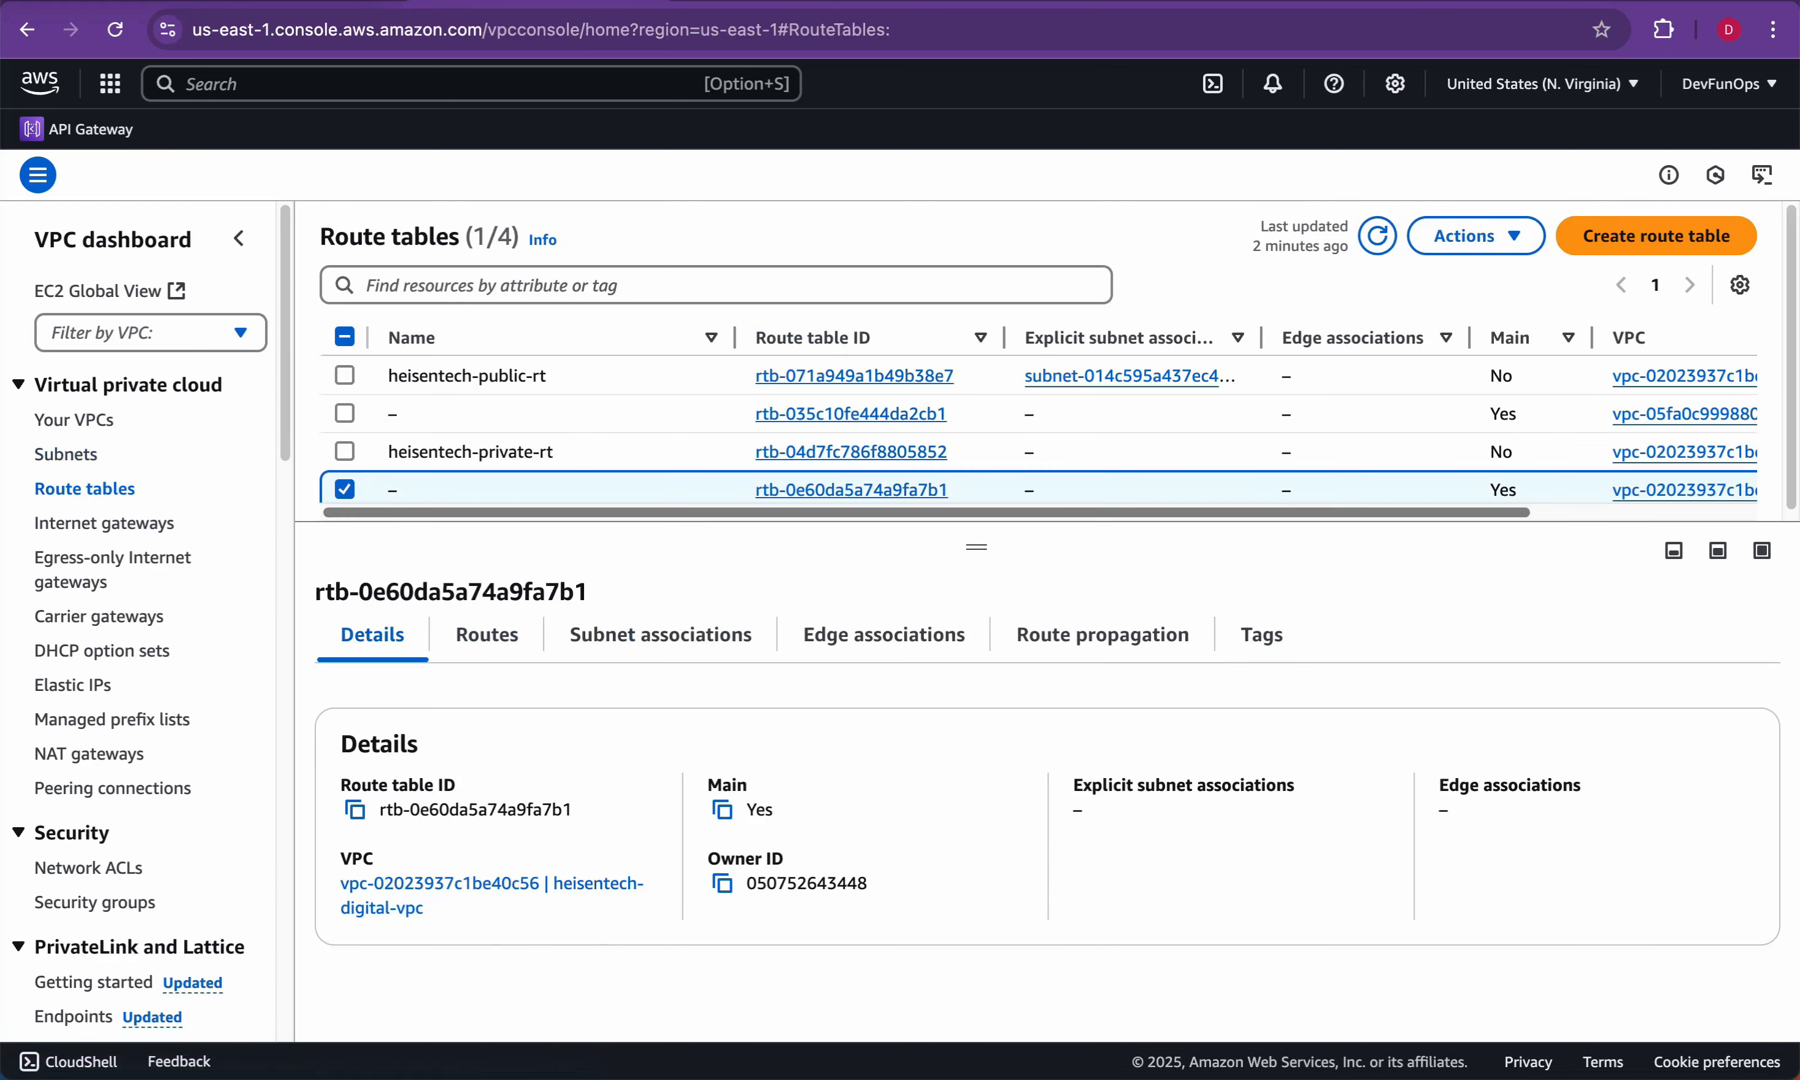
pyautogui.click(345, 451)
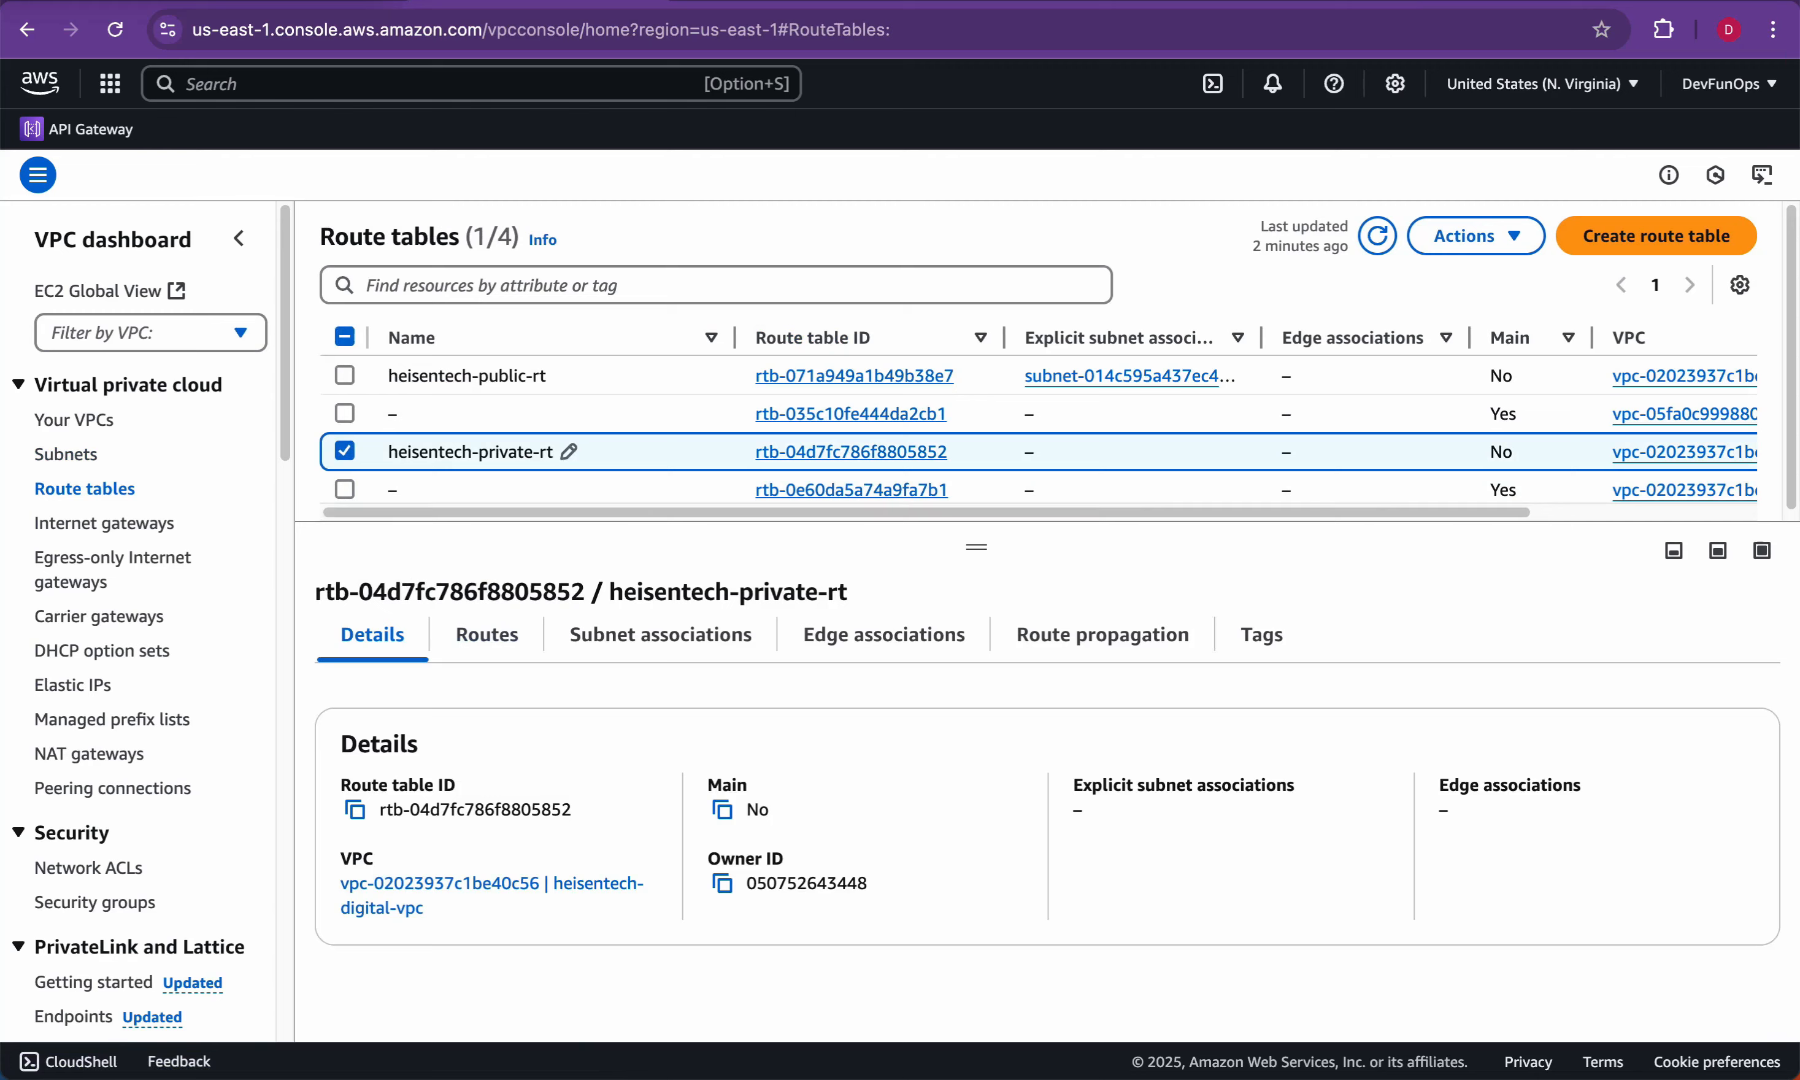
pyautogui.click(487, 636)
pyautogui.tripleClick(389, 867)
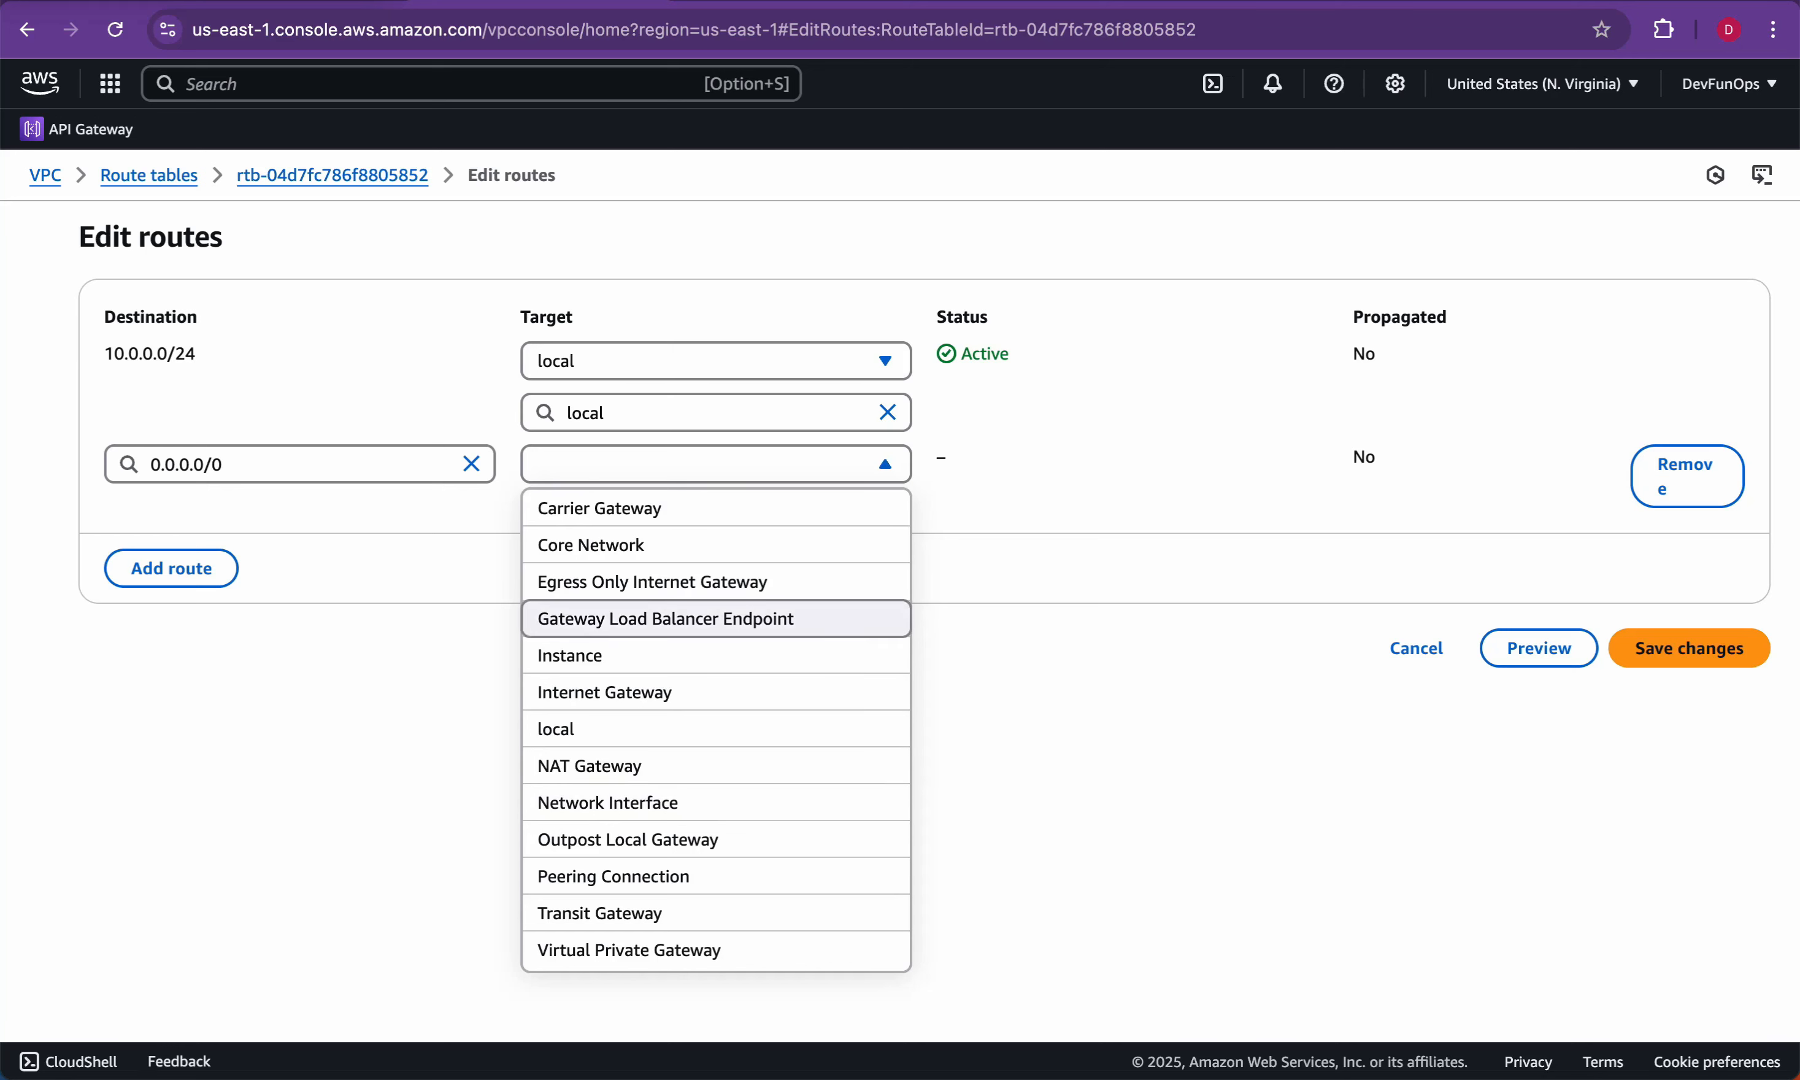
pyautogui.click(605, 693)
pyautogui.write('igw-')
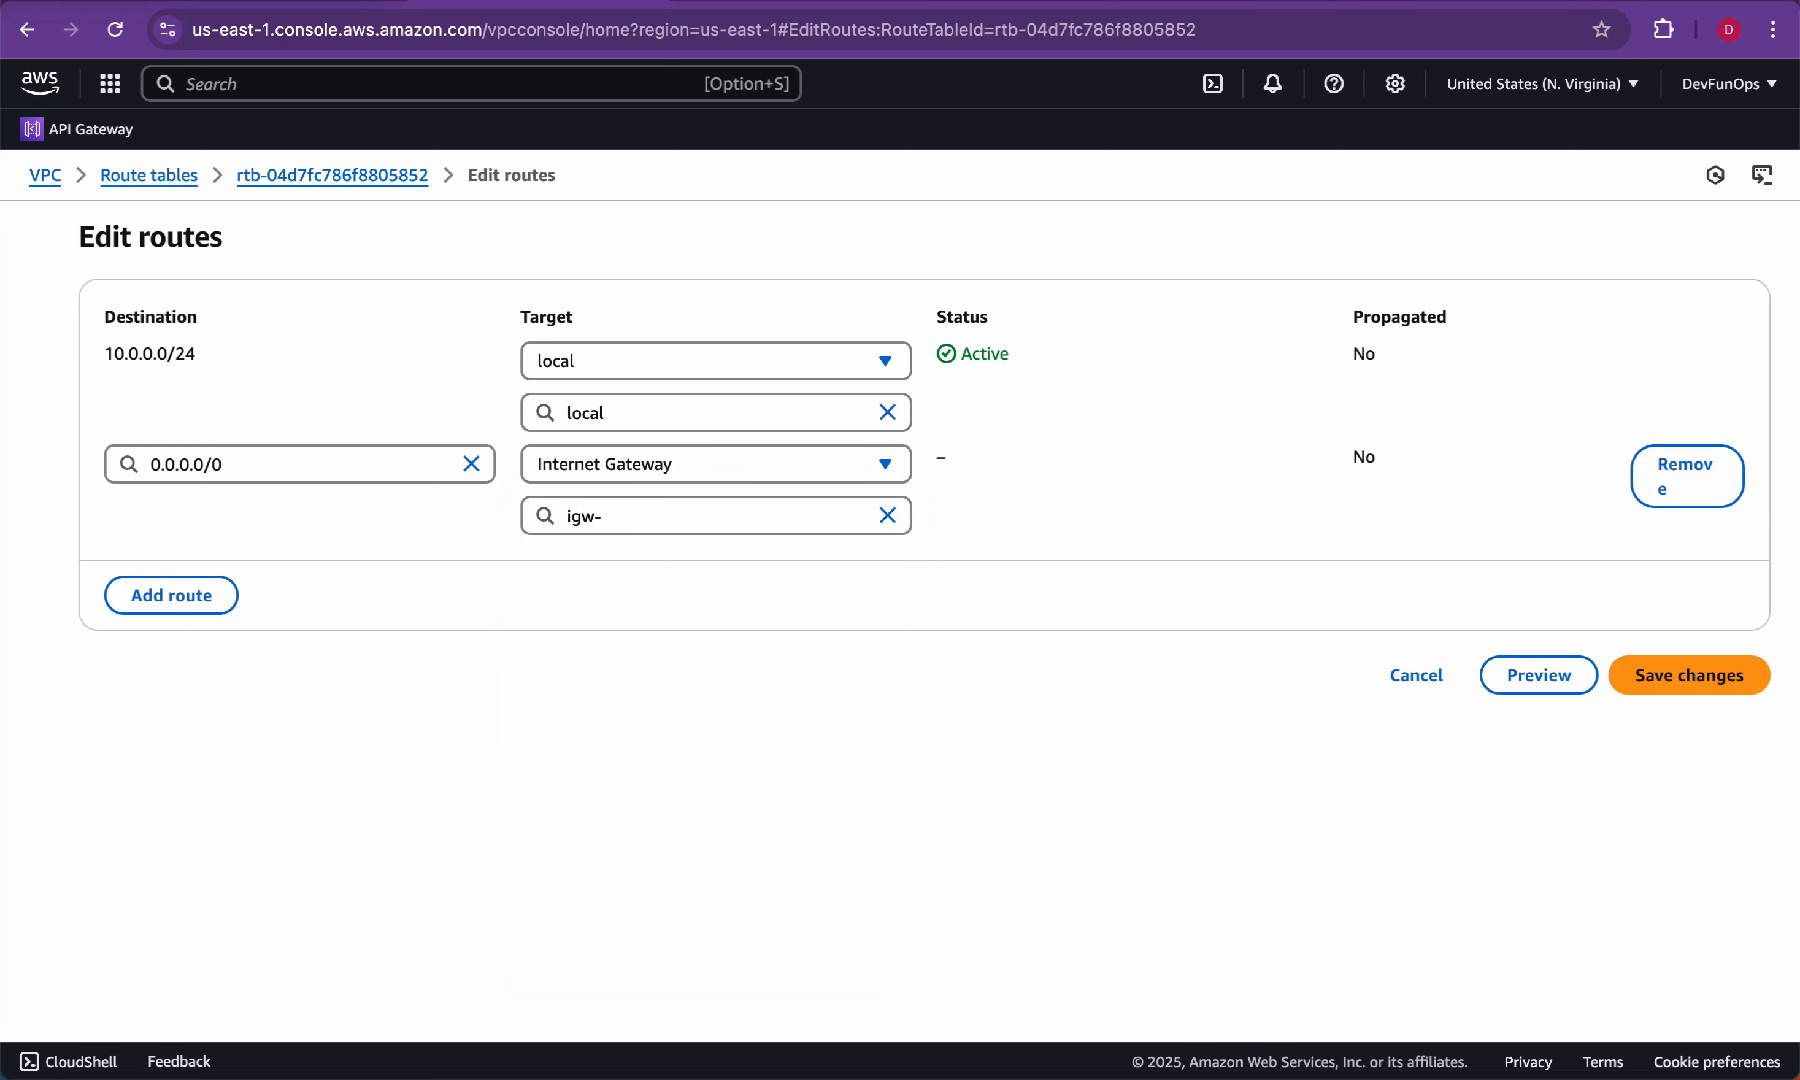
pyautogui.click(683, 594)
pyautogui.click(1689, 674)
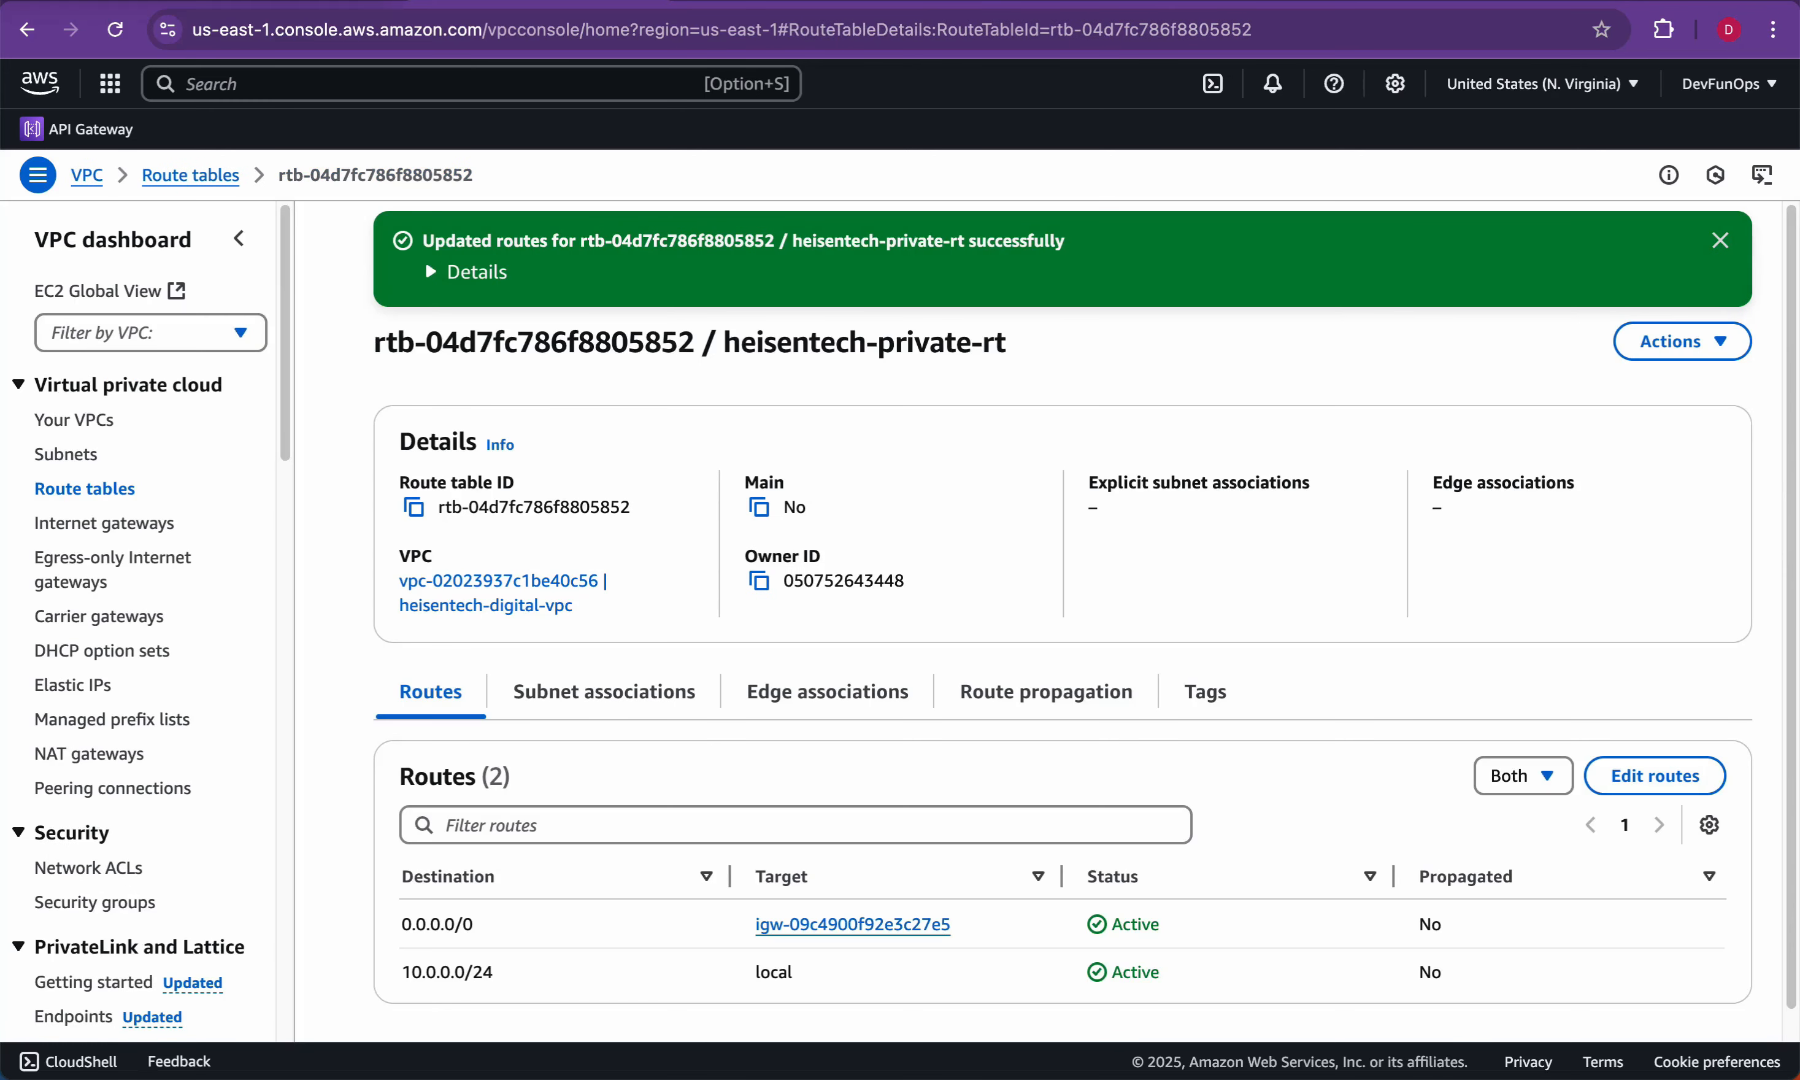
# Step: Associate heisentech-digital-private-subnet explicitly with heisentech-private-rt and save the association
pyautogui.click(605, 693)
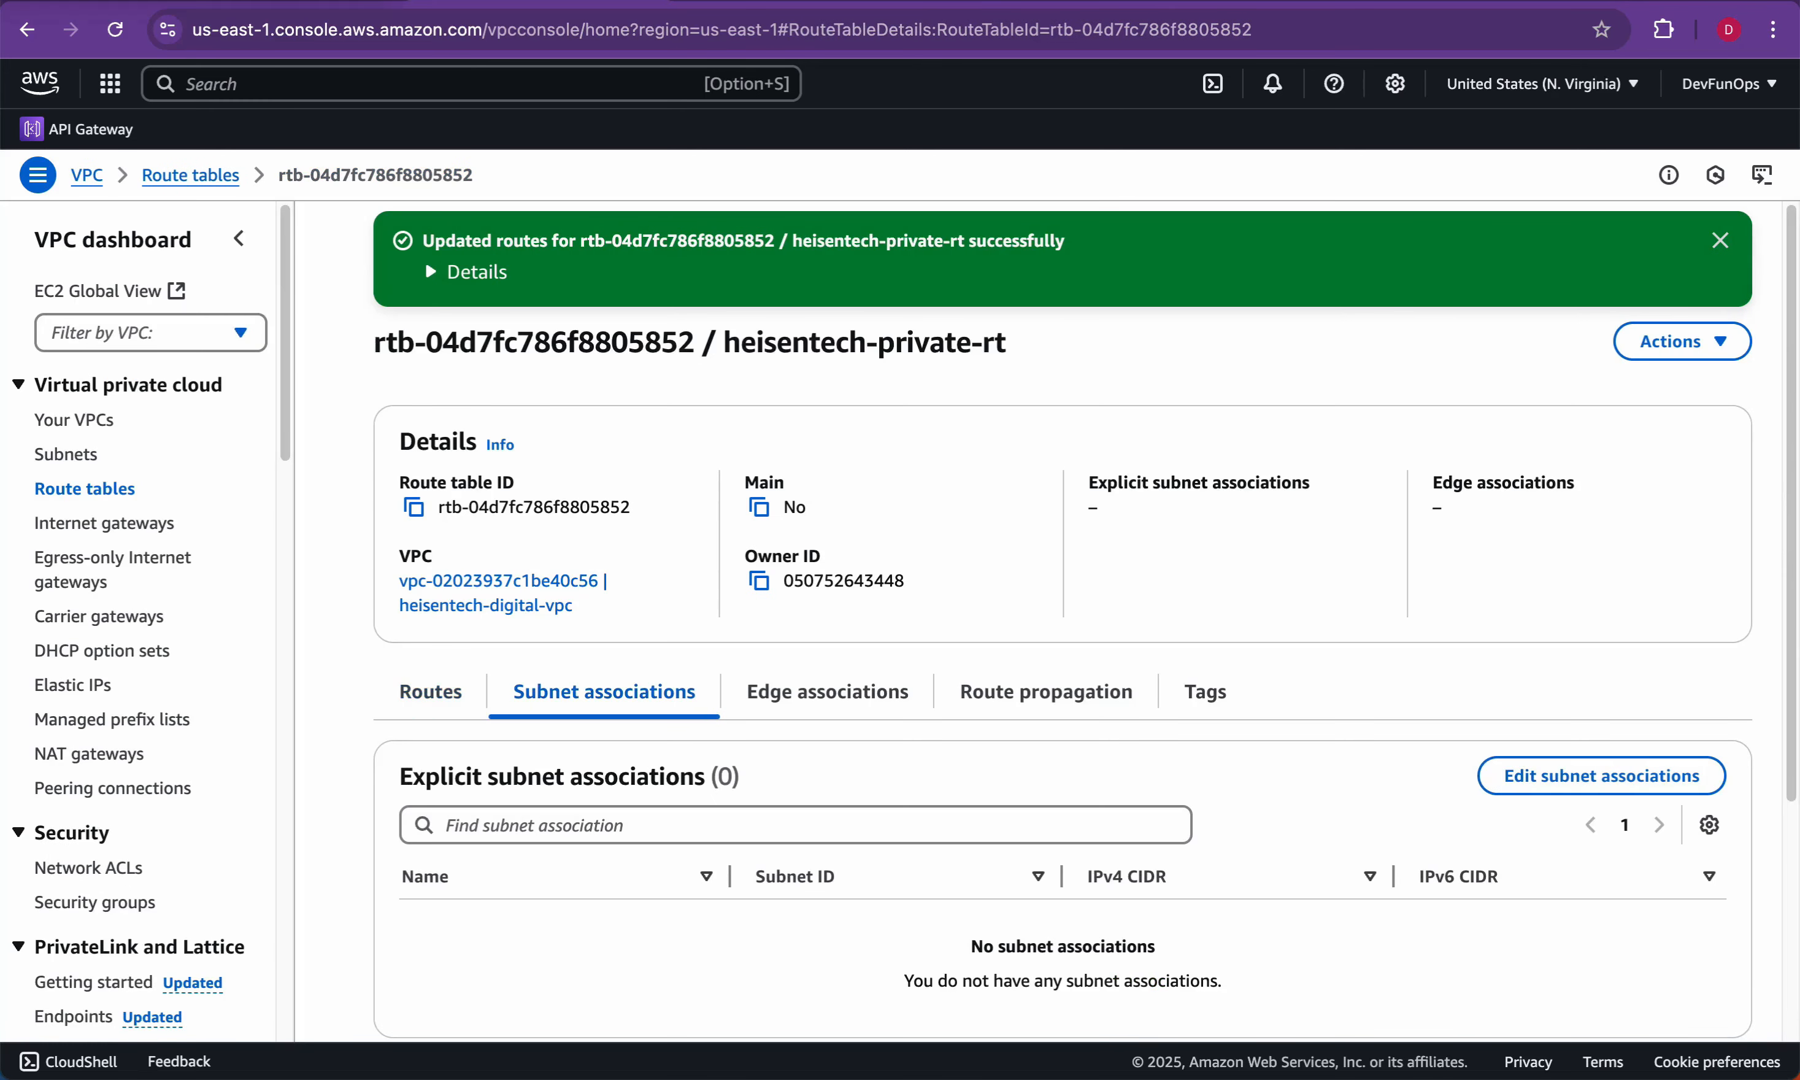
pyautogui.scroll(-1, 1063, 621)
pyautogui.click(1602, 697)
pyautogui.click(129, 529)
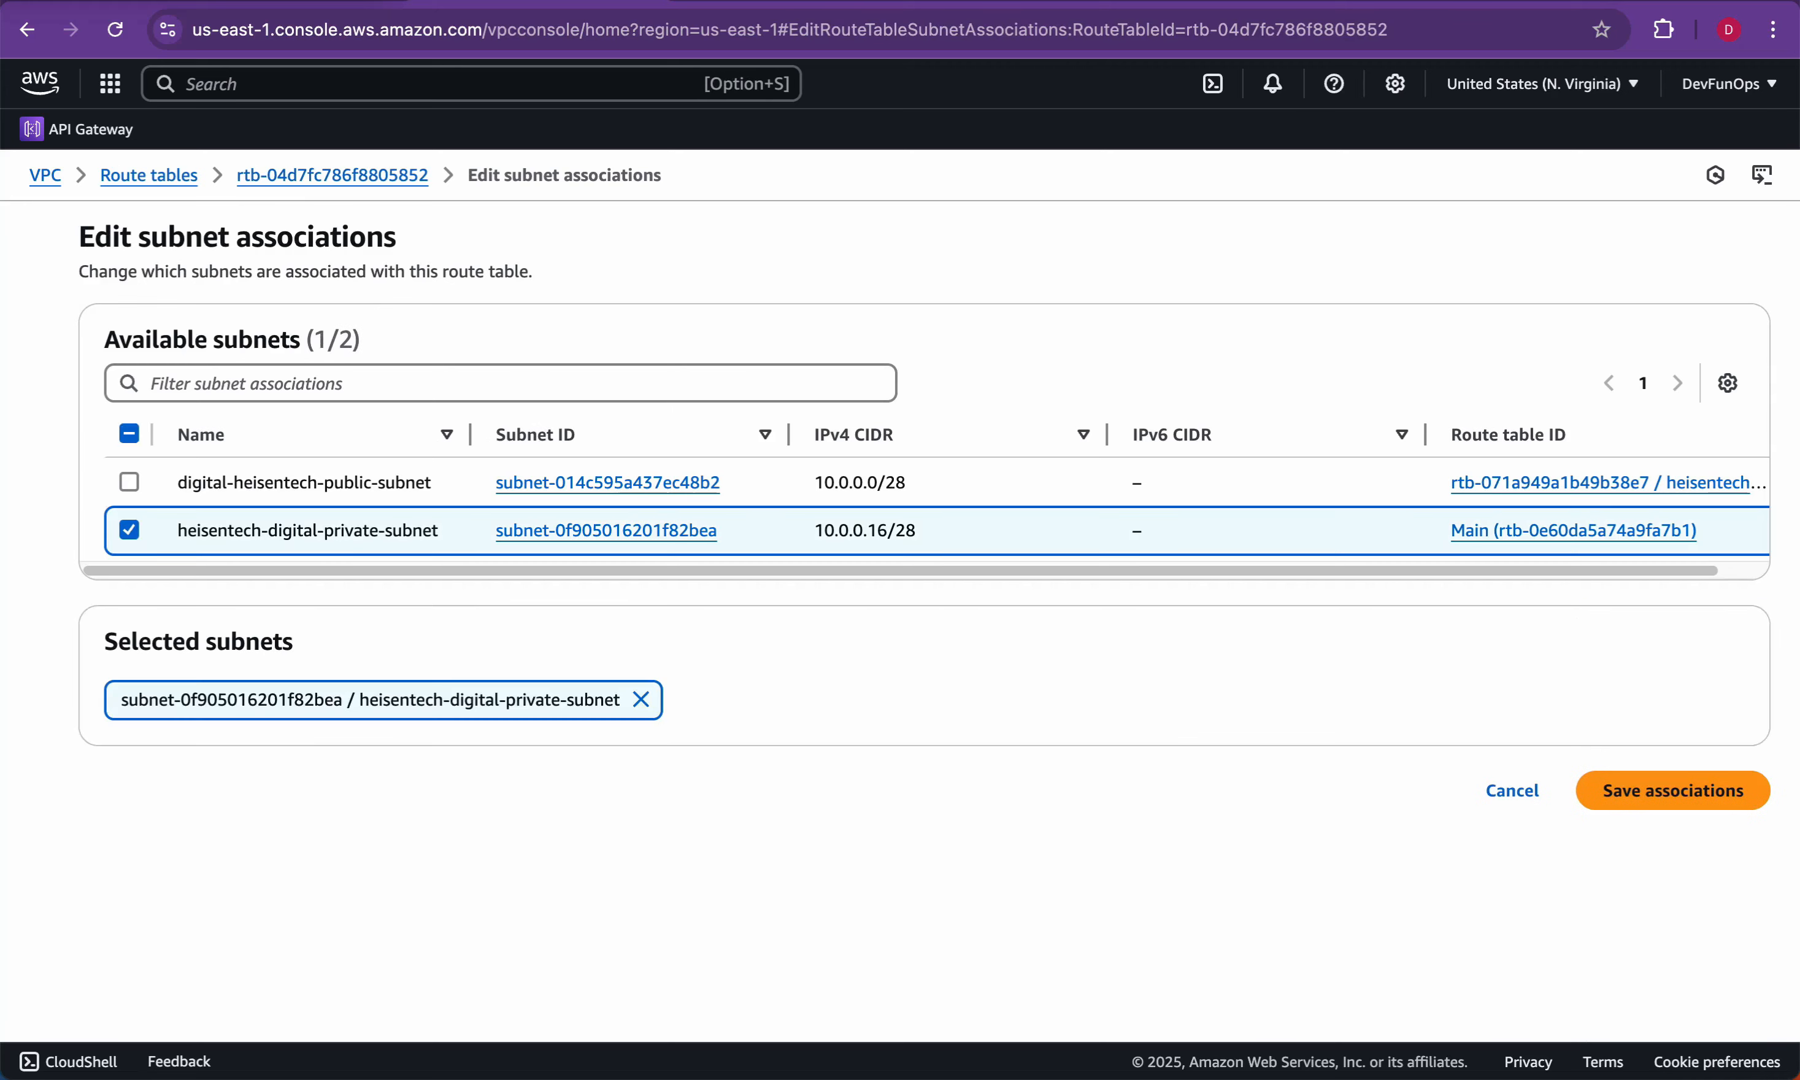
pyautogui.click(1673, 790)
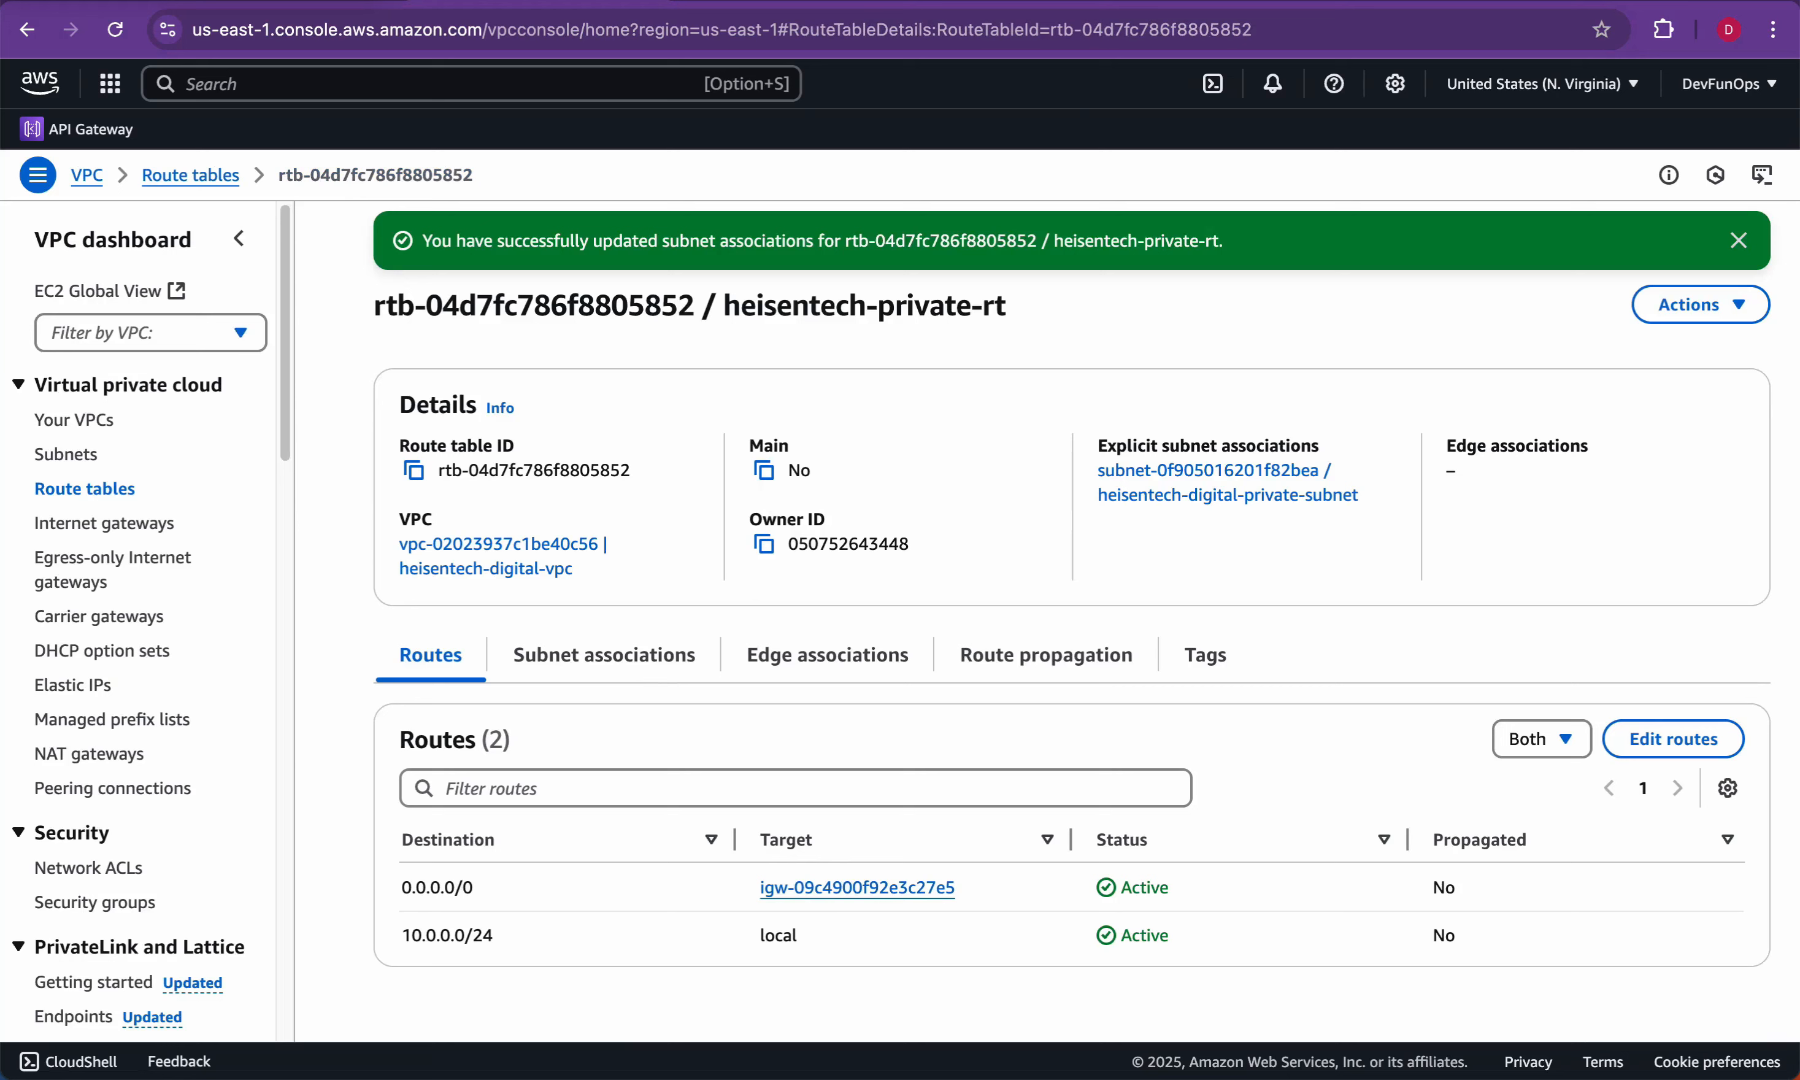
# Step: Examine the routes and explicit subnet association of heisentech-private-rt, including the 0.0.0.0/0 route and its internet gateway target
pyautogui.moveTo(724, 306); pyautogui.dragTo(1007, 305)
pyautogui.click(1008, 305)
pyautogui.moveTo(724, 306); pyautogui.dragTo(1007, 306)
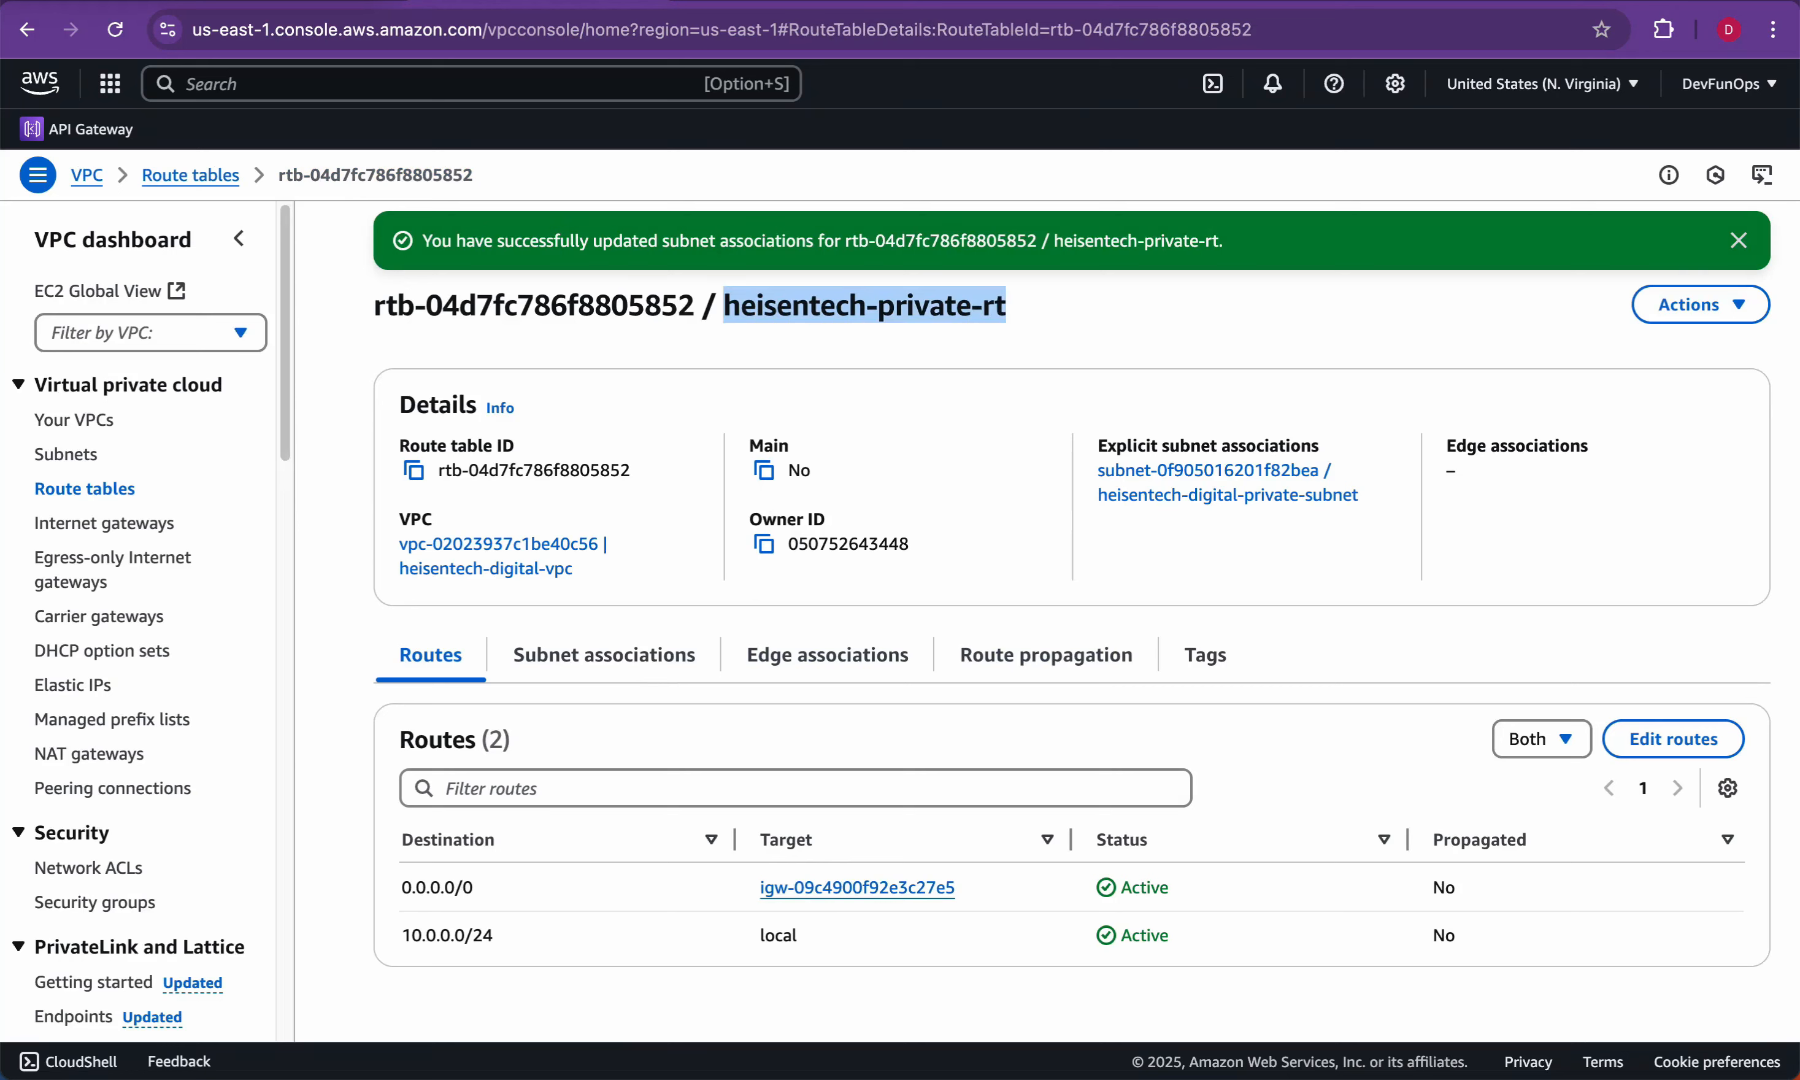
pyautogui.moveTo(401, 887); pyautogui.dragTo(494, 935)
pyautogui.click(495, 935)
pyautogui.click(605, 654)
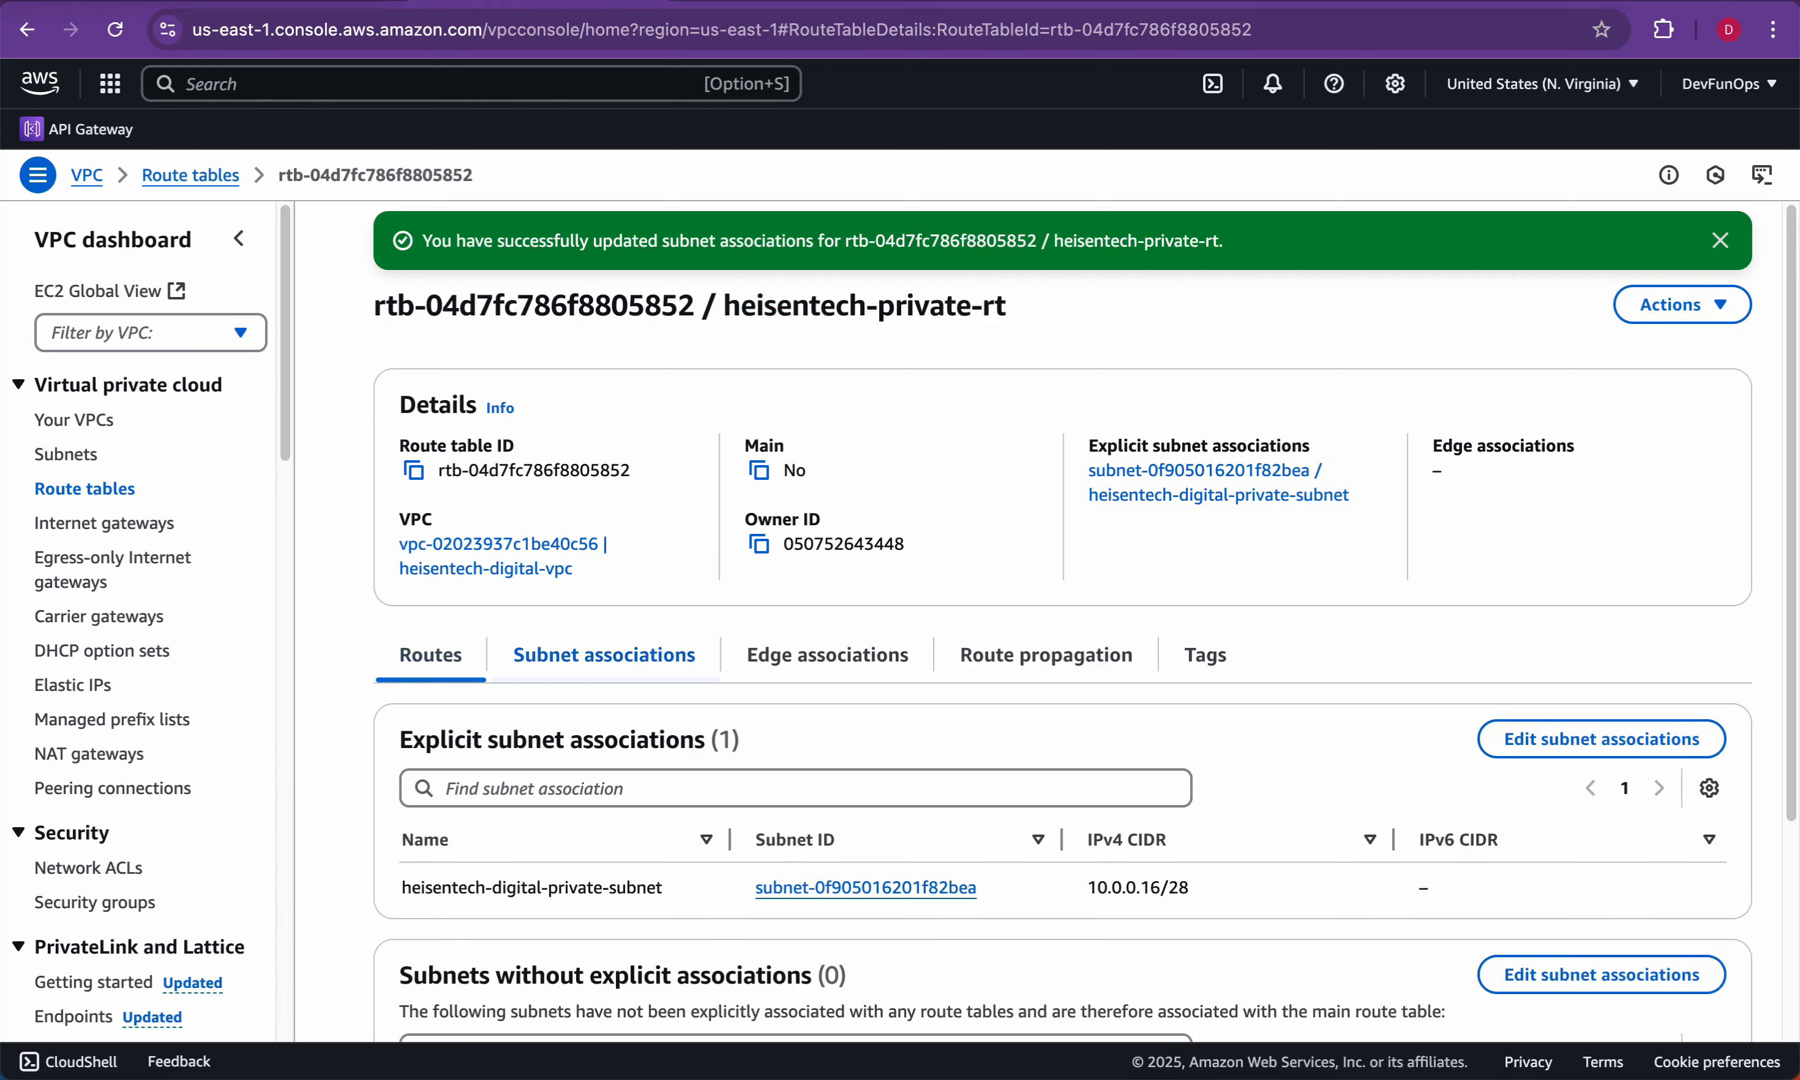
pyautogui.moveTo(401, 887); pyautogui.dragTo(663, 888)
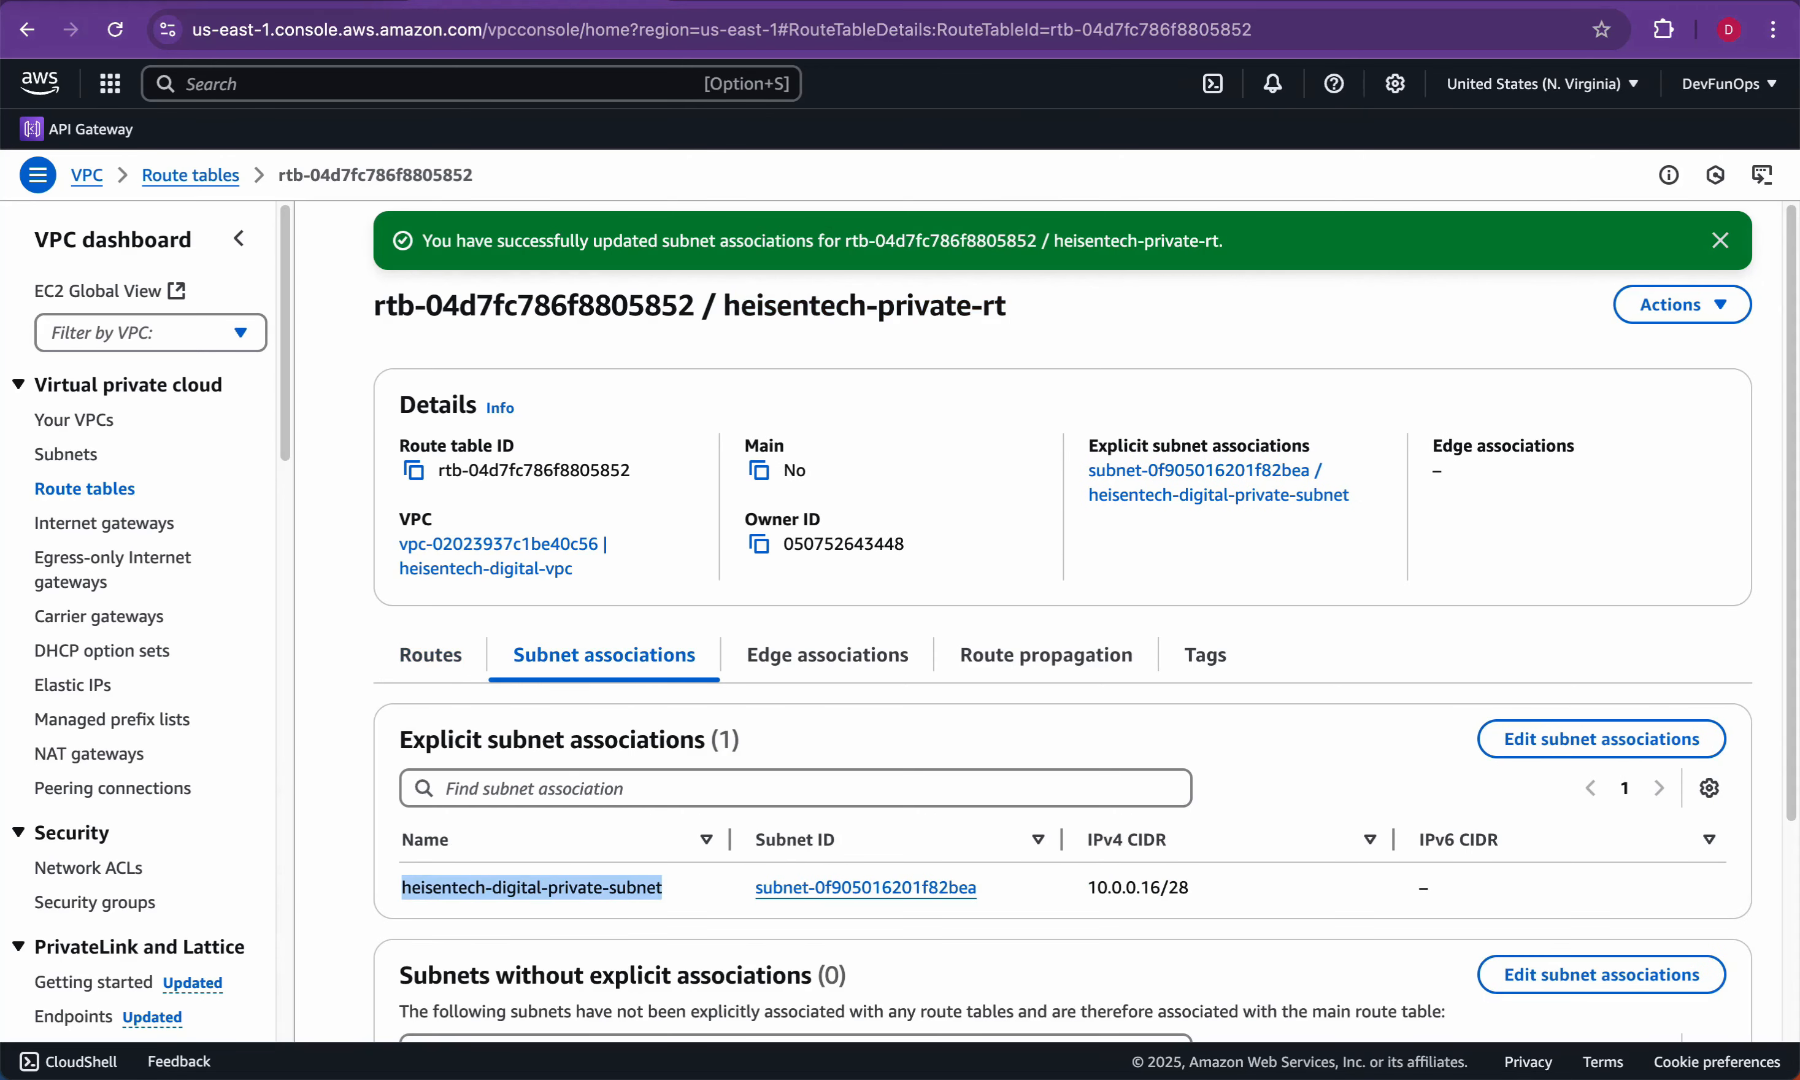
pyautogui.click(84, 489)
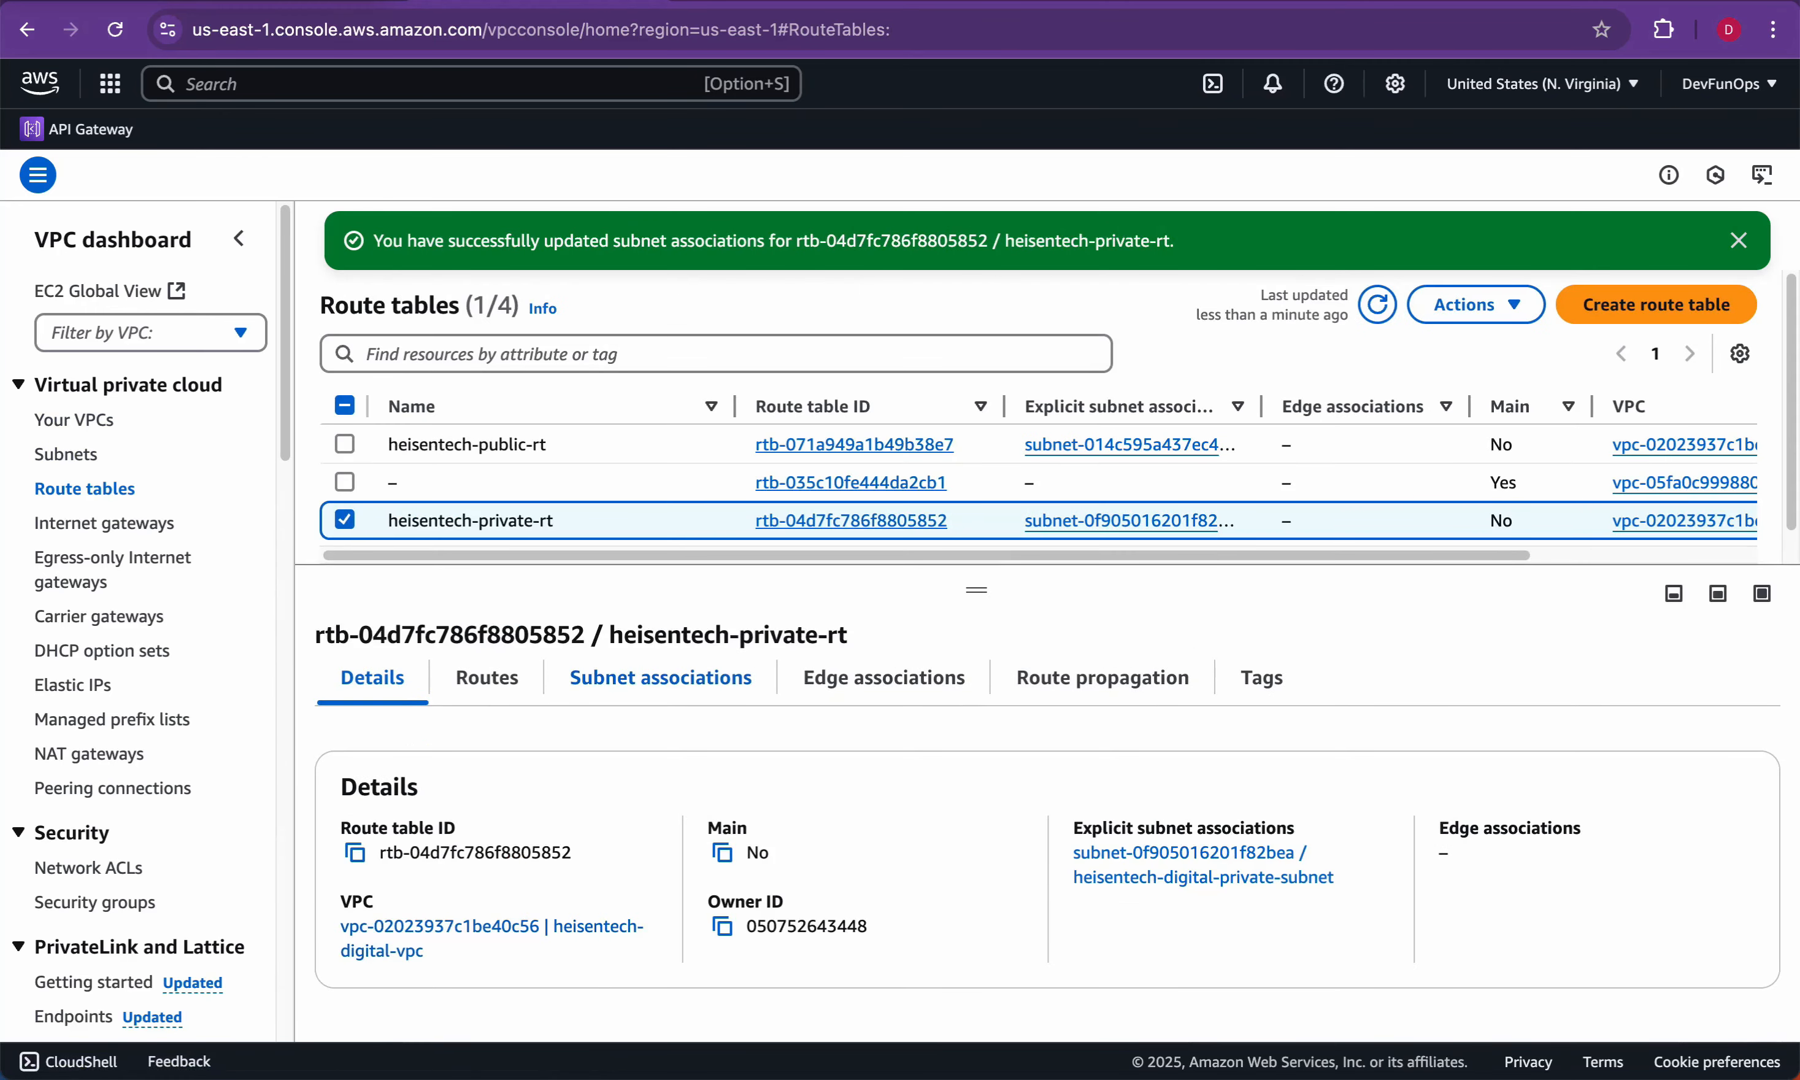
pyautogui.click(660, 678)
pyautogui.moveTo(604, 910); pyautogui.dragTo(344, 910)
pyautogui.moveTo(605, 910); pyautogui.dragTo(344, 910)
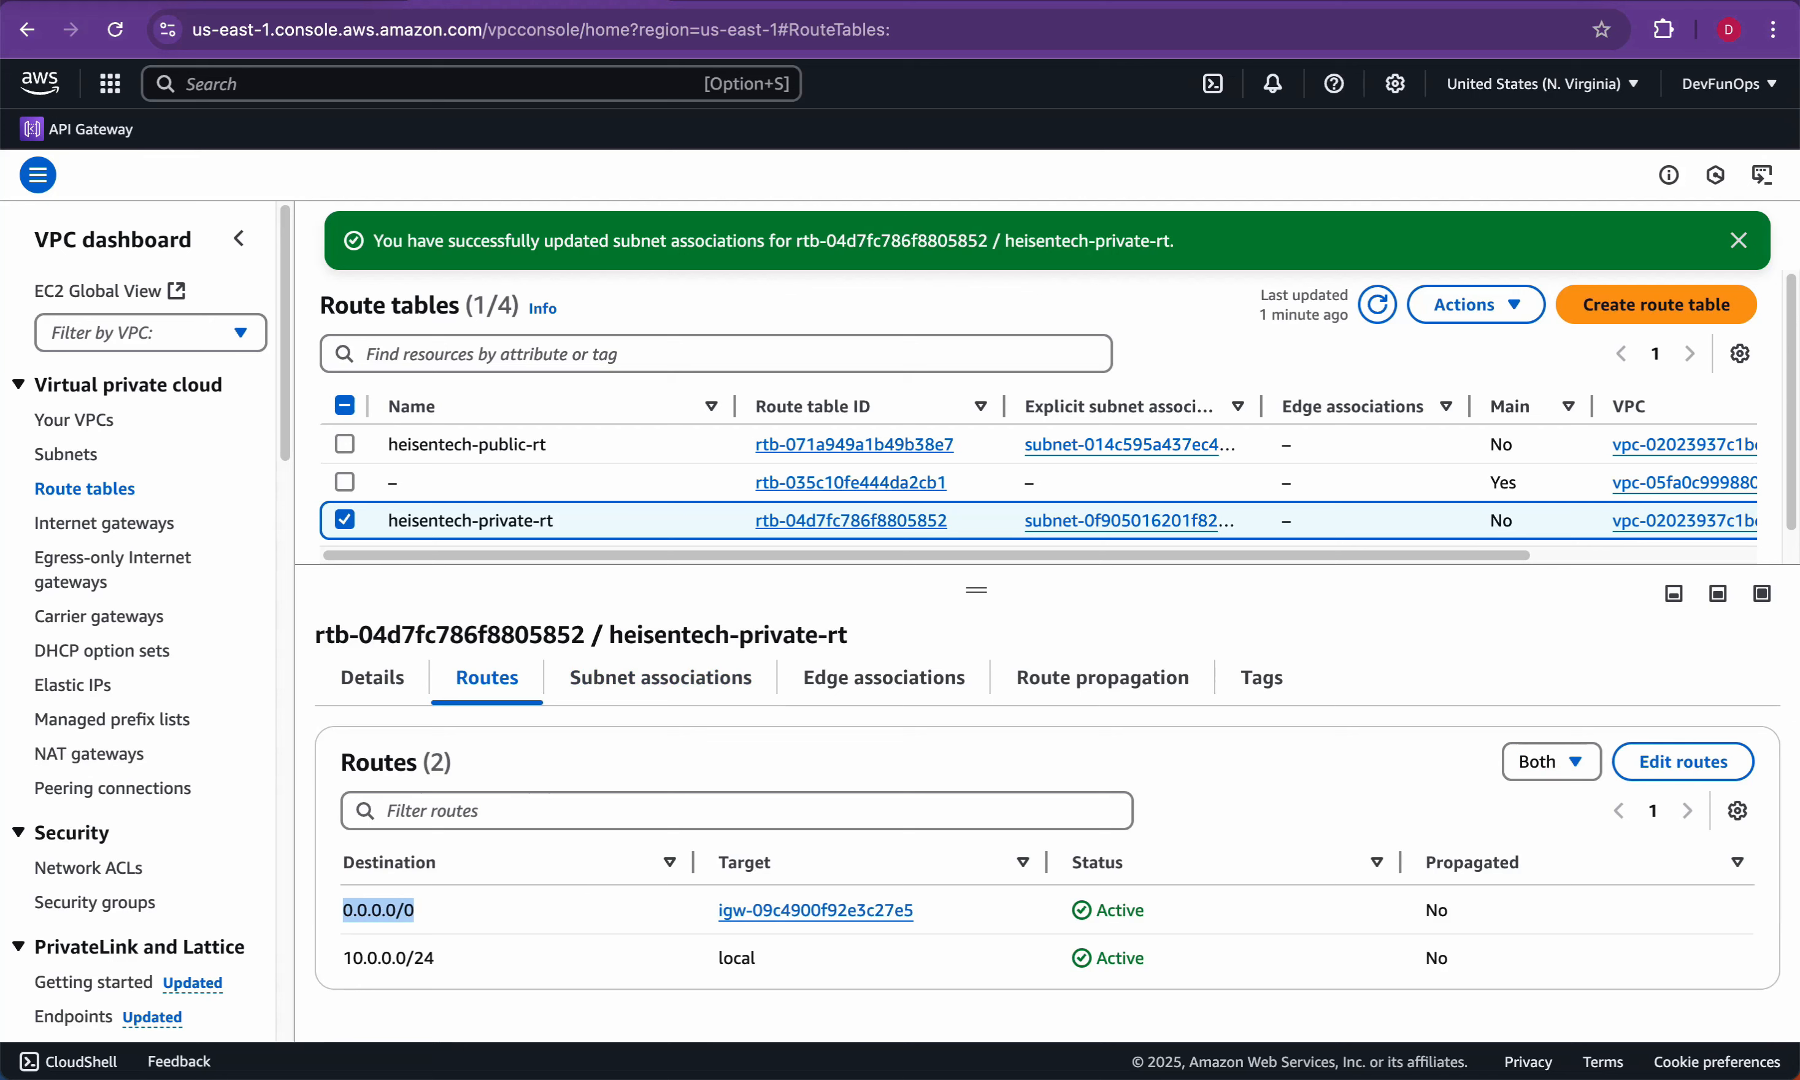
pyautogui.moveTo(913, 910); pyautogui.dragTo(718, 910)
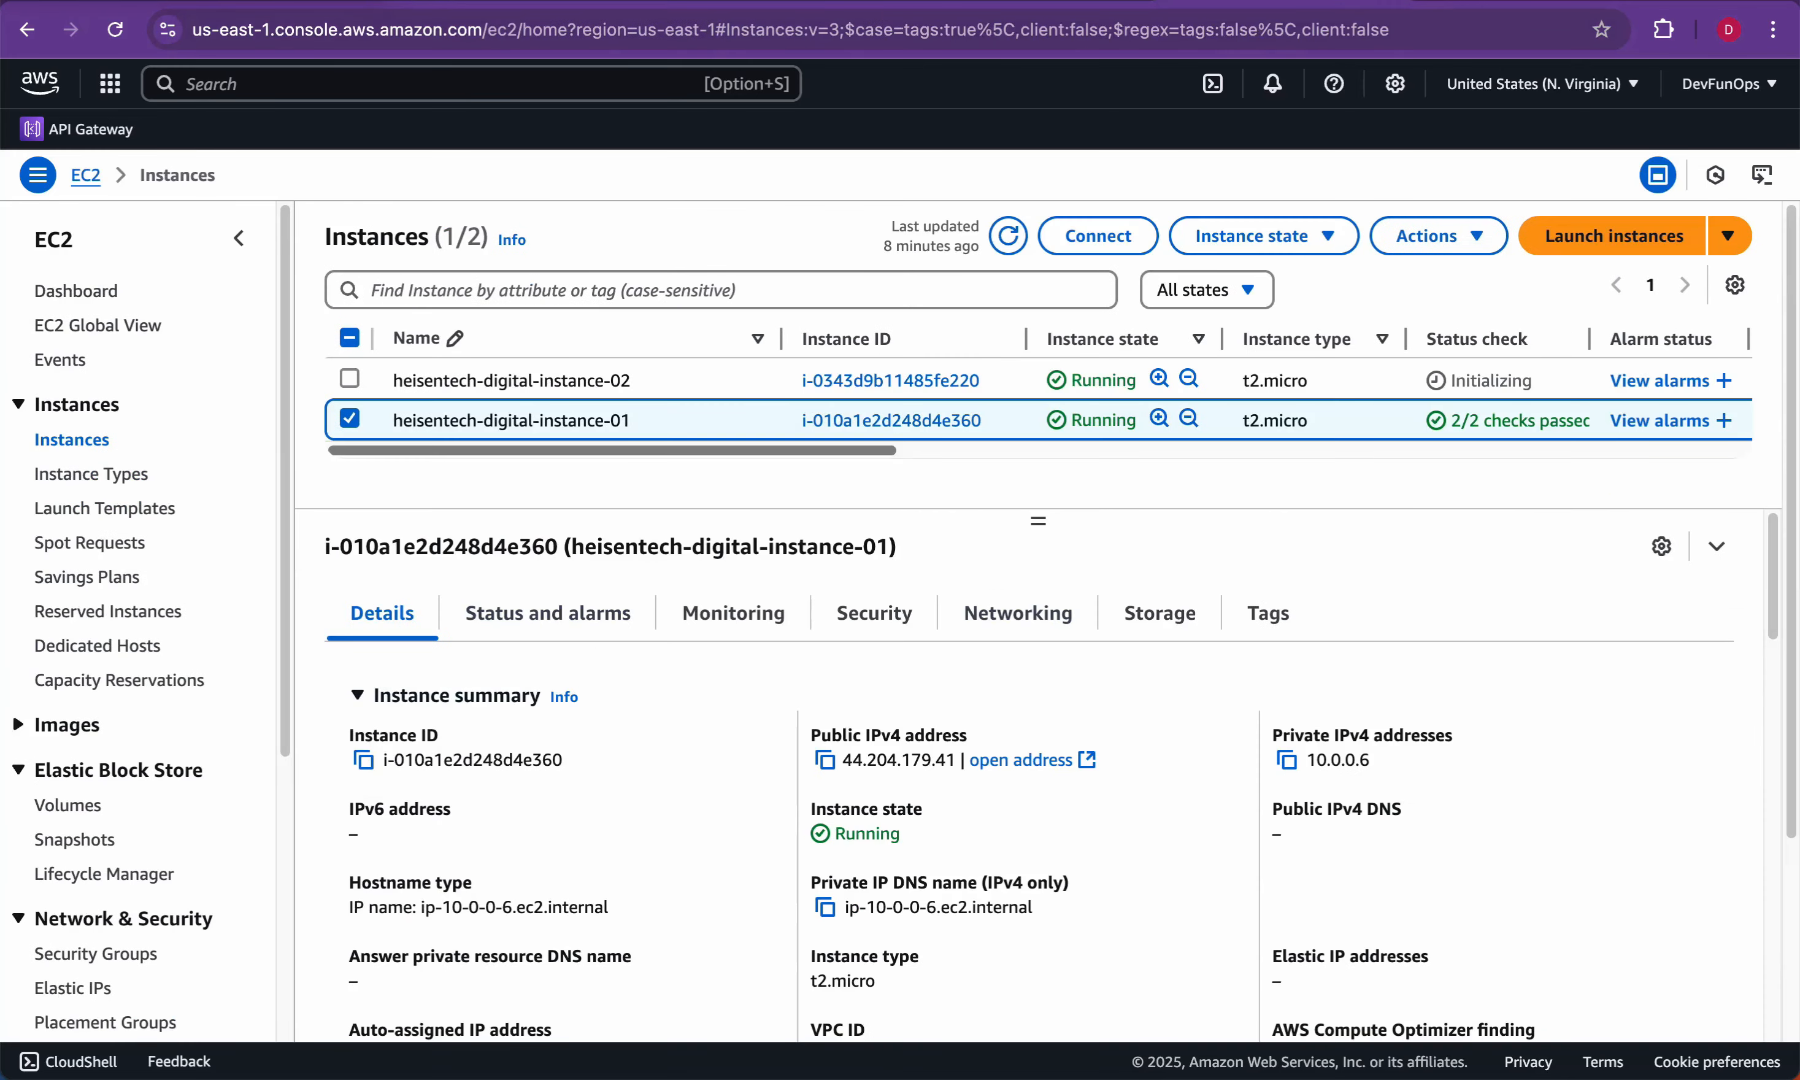
# Step: Check the public IPv4 address field of heisentech-digital-instance-02 and heisentech-digital-instance-01 in the EC2 instances list
pyautogui.click(349, 378)
pyautogui.click(350, 418)
pyautogui.moveTo(811, 734); pyautogui.dragTo(825, 761)
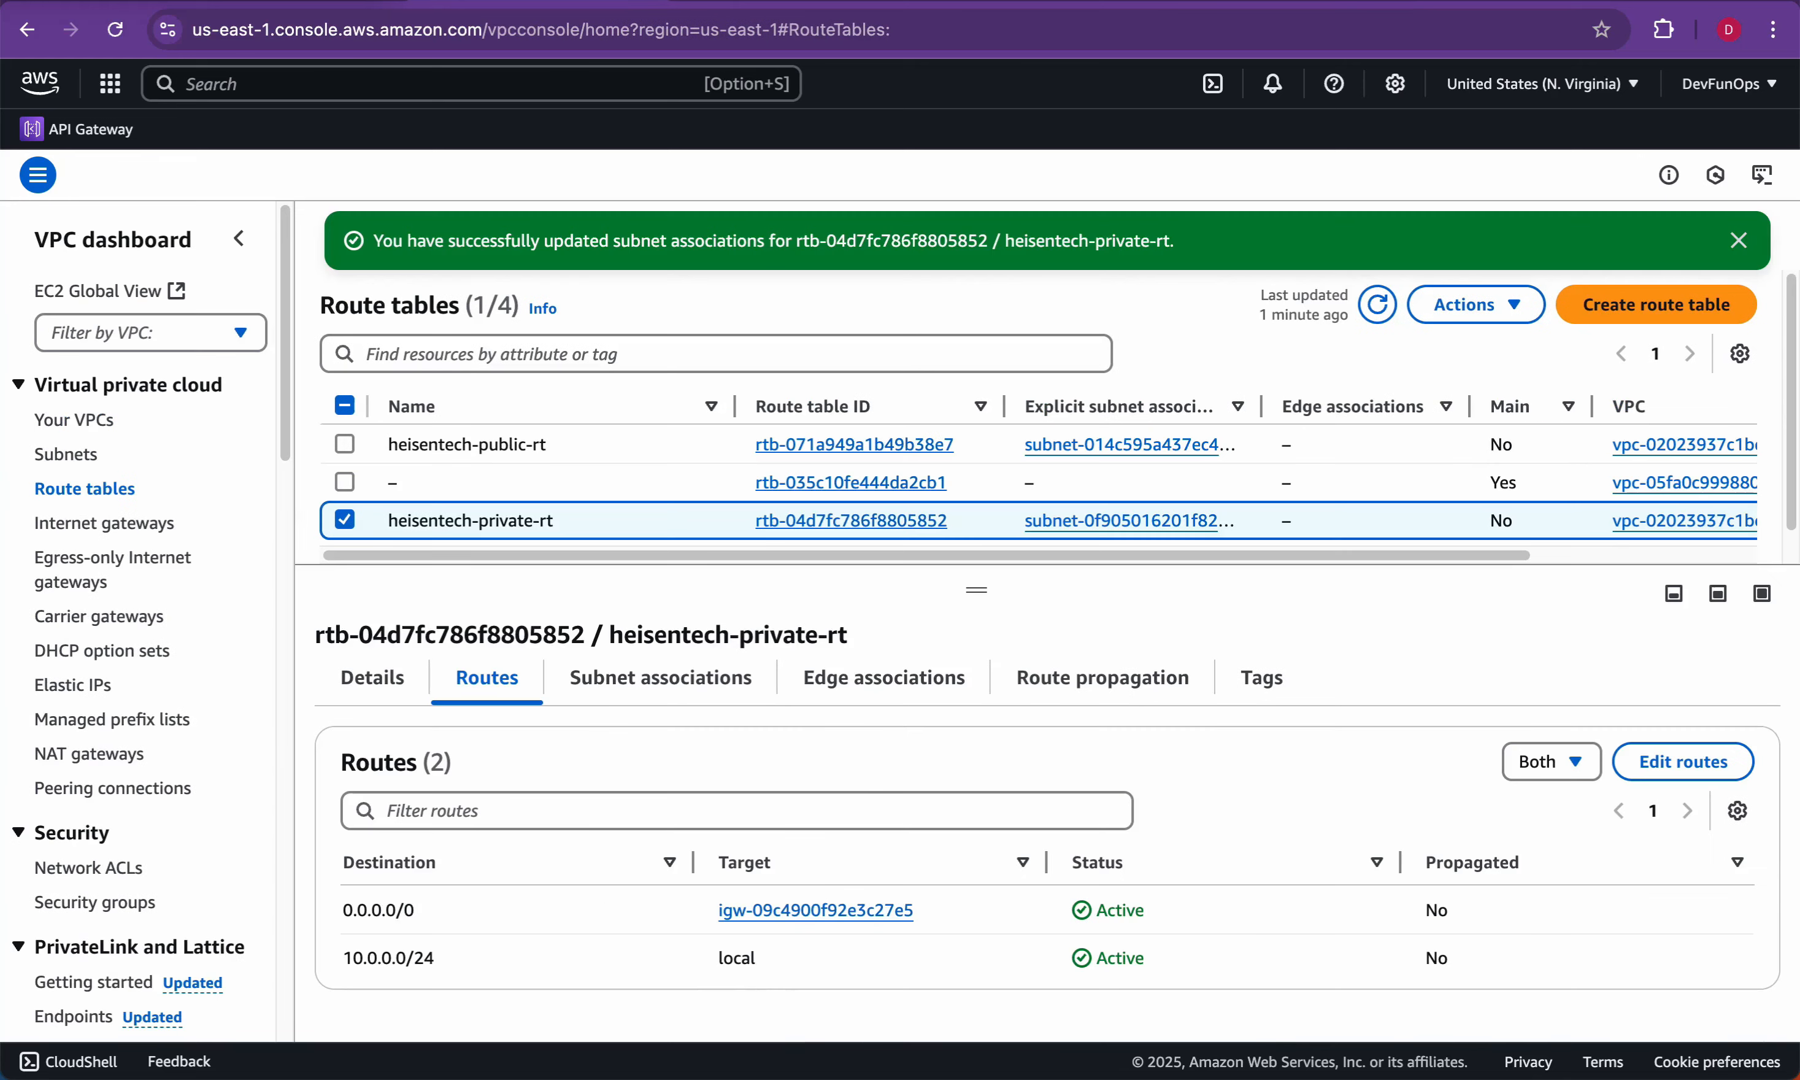
# Step: Remove the 0.0.0.0/0 internet gateway route from heisentech-private-rt and save the routes
pyautogui.moveTo(343, 910)
pyautogui.mouseDown()
pyautogui.moveTo(1449, 910)
pyautogui.moveTo(344, 910)
pyautogui.moveTo(344, 862)
pyautogui.moveTo(343, 910)
pyautogui.mouseUp()
pyautogui.click(1455, 912)
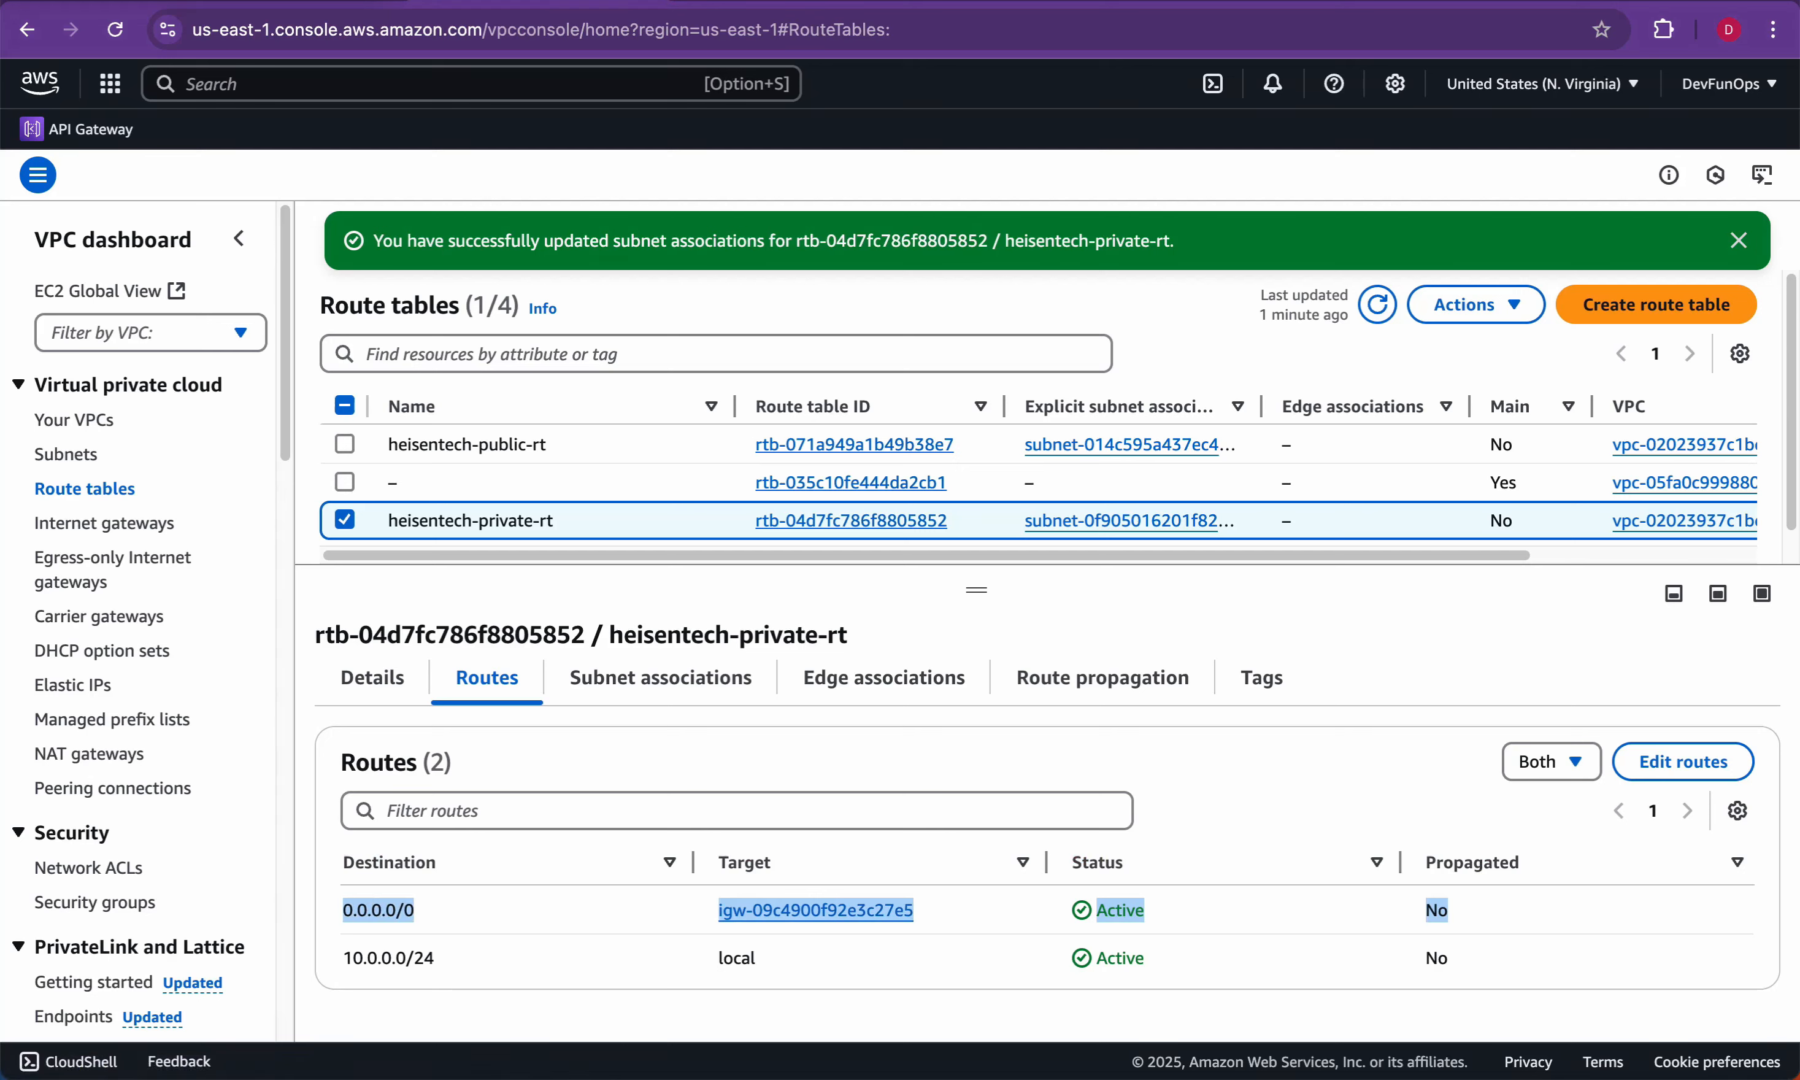
pyautogui.click(343, 910)
pyautogui.moveTo(343, 910); pyautogui.dragTo(1145, 910)
pyautogui.click(1154, 910)
pyautogui.click(1683, 761)
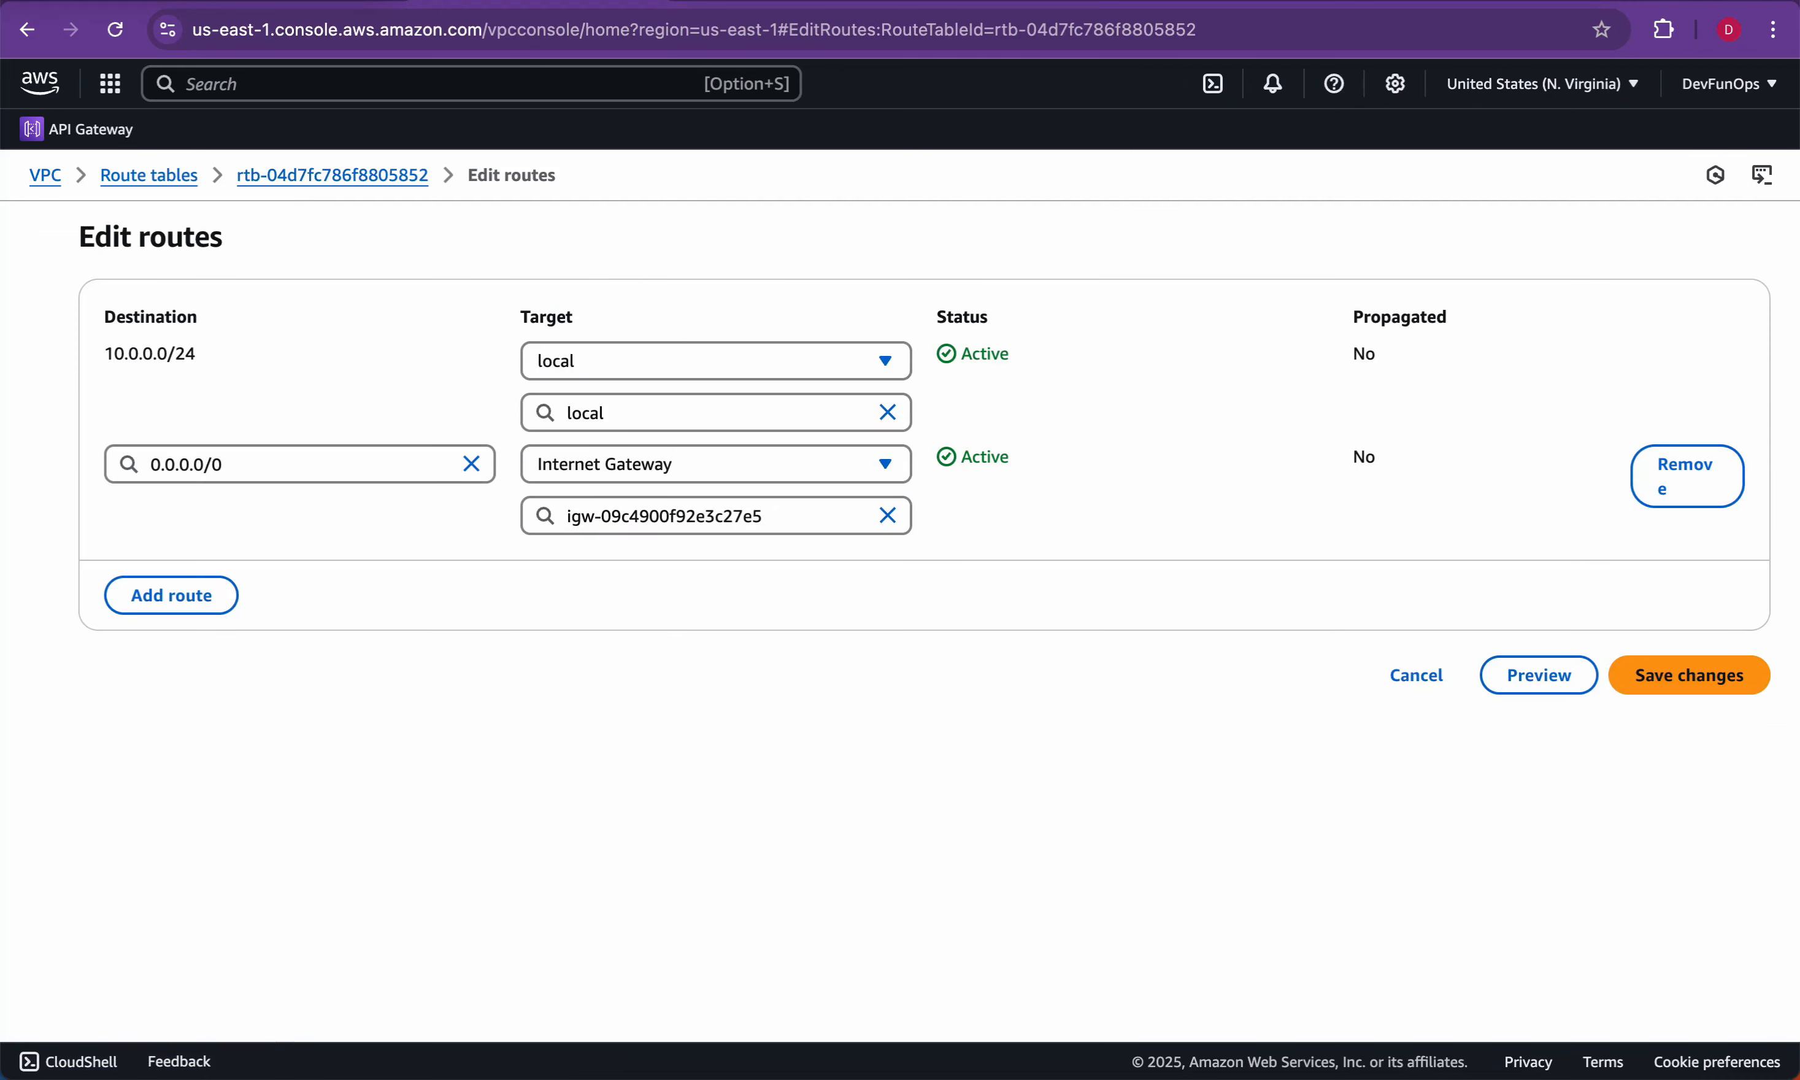
pyautogui.click(1687, 476)
pyautogui.click(1689, 572)
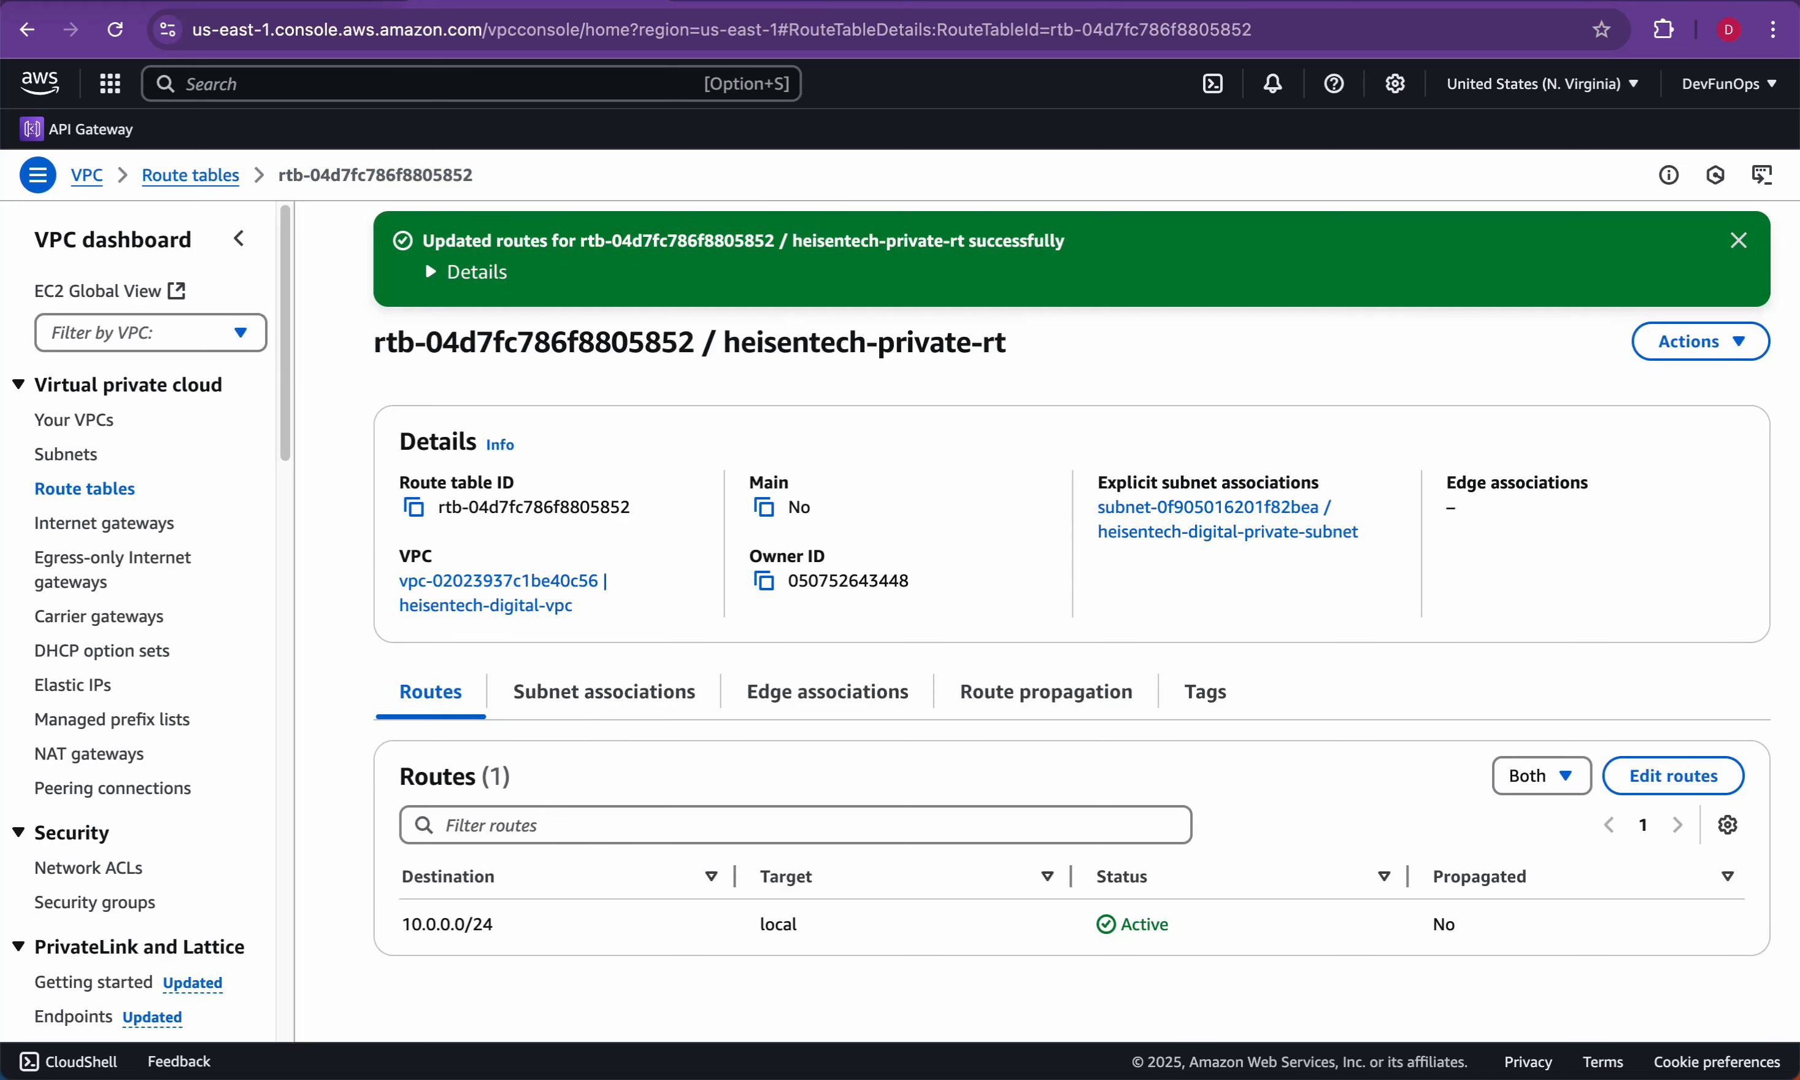
# Step: Compare the routes of heisentech-public-rt with those of heisentech-private-rt in the route tables list
pyautogui.moveTo(725, 342); pyautogui.dragTo(1005, 342)
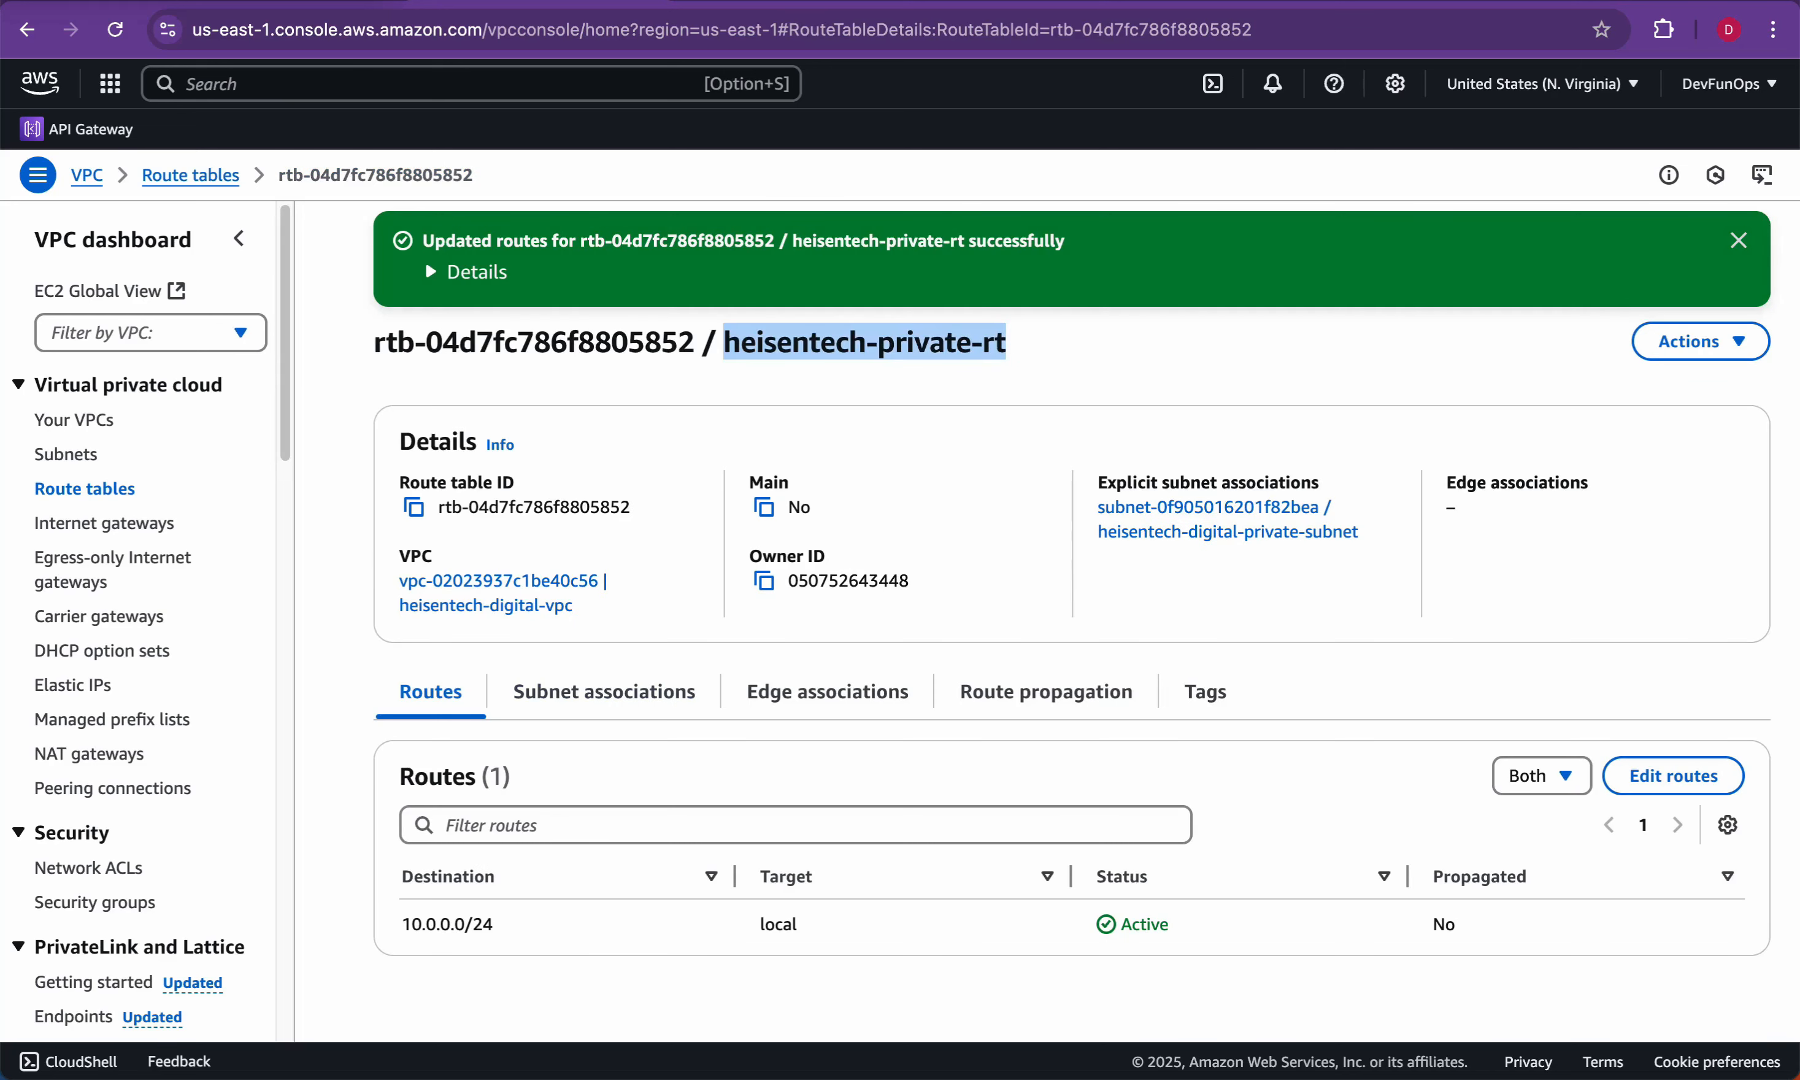
pyautogui.click(1012, 351)
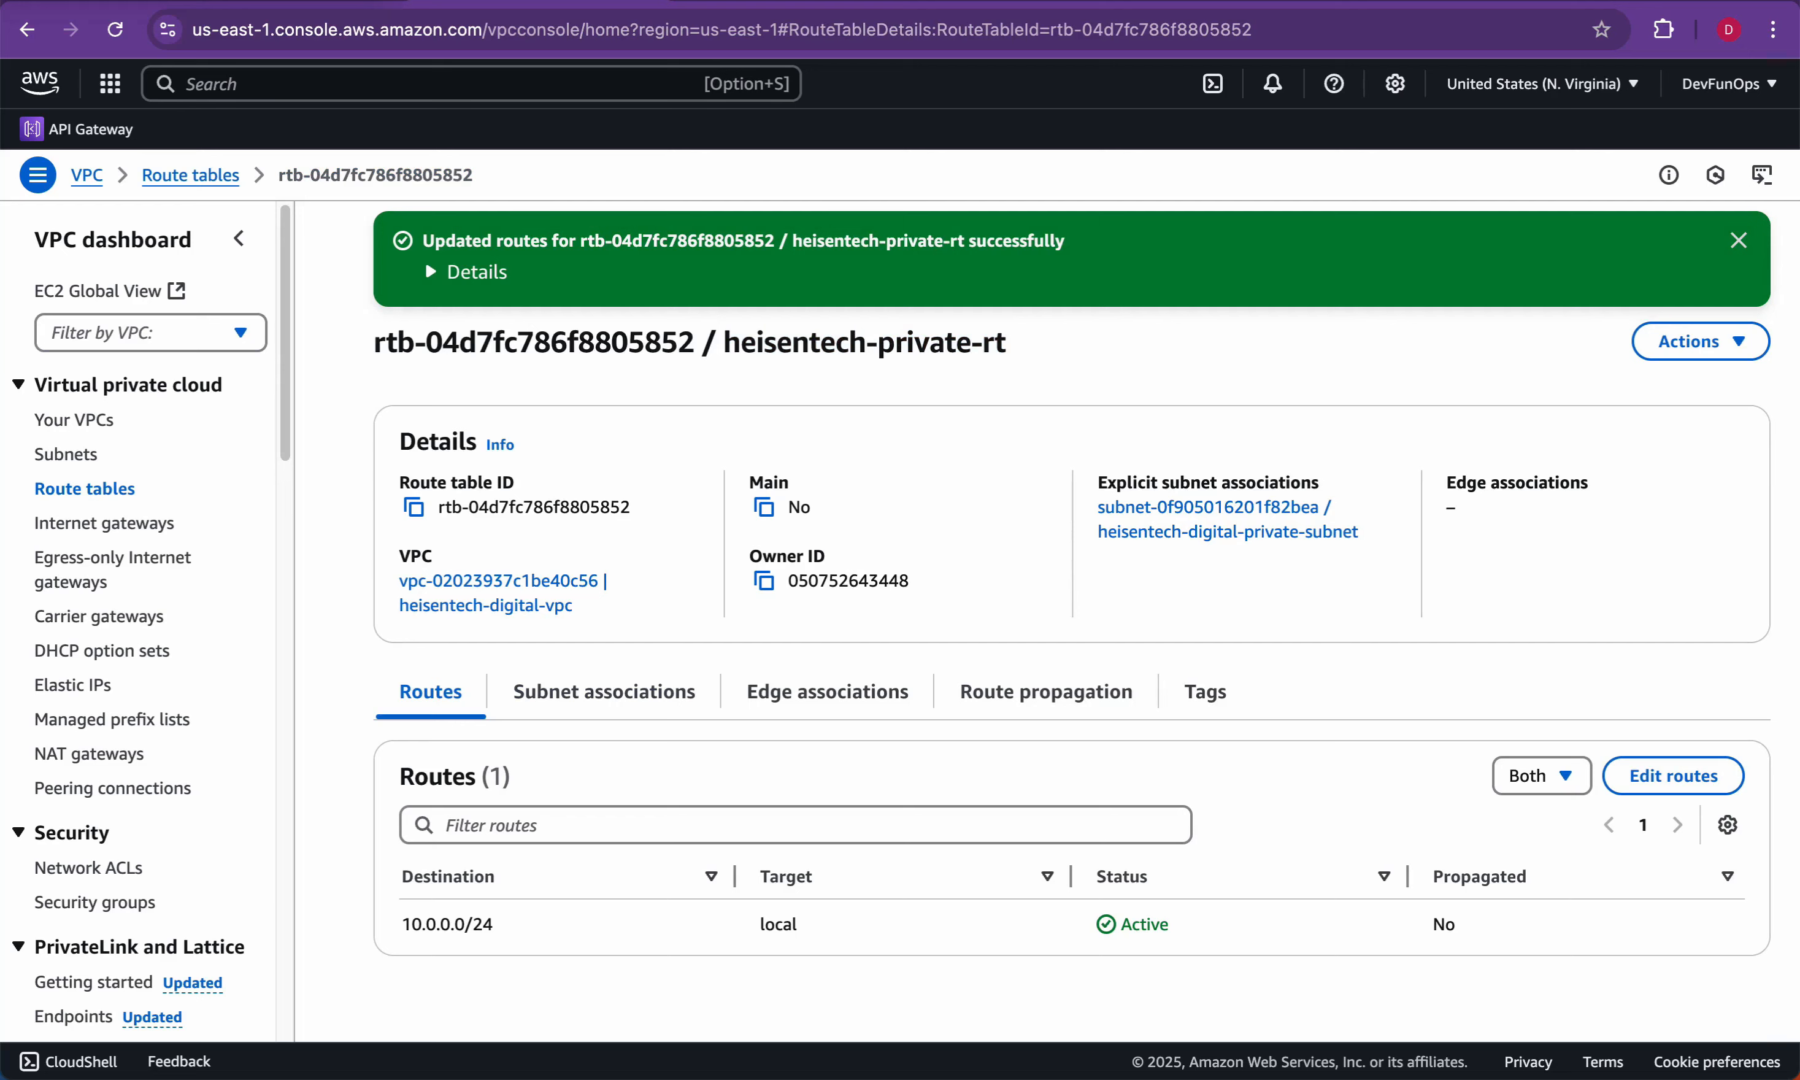
pyautogui.click(84, 490)
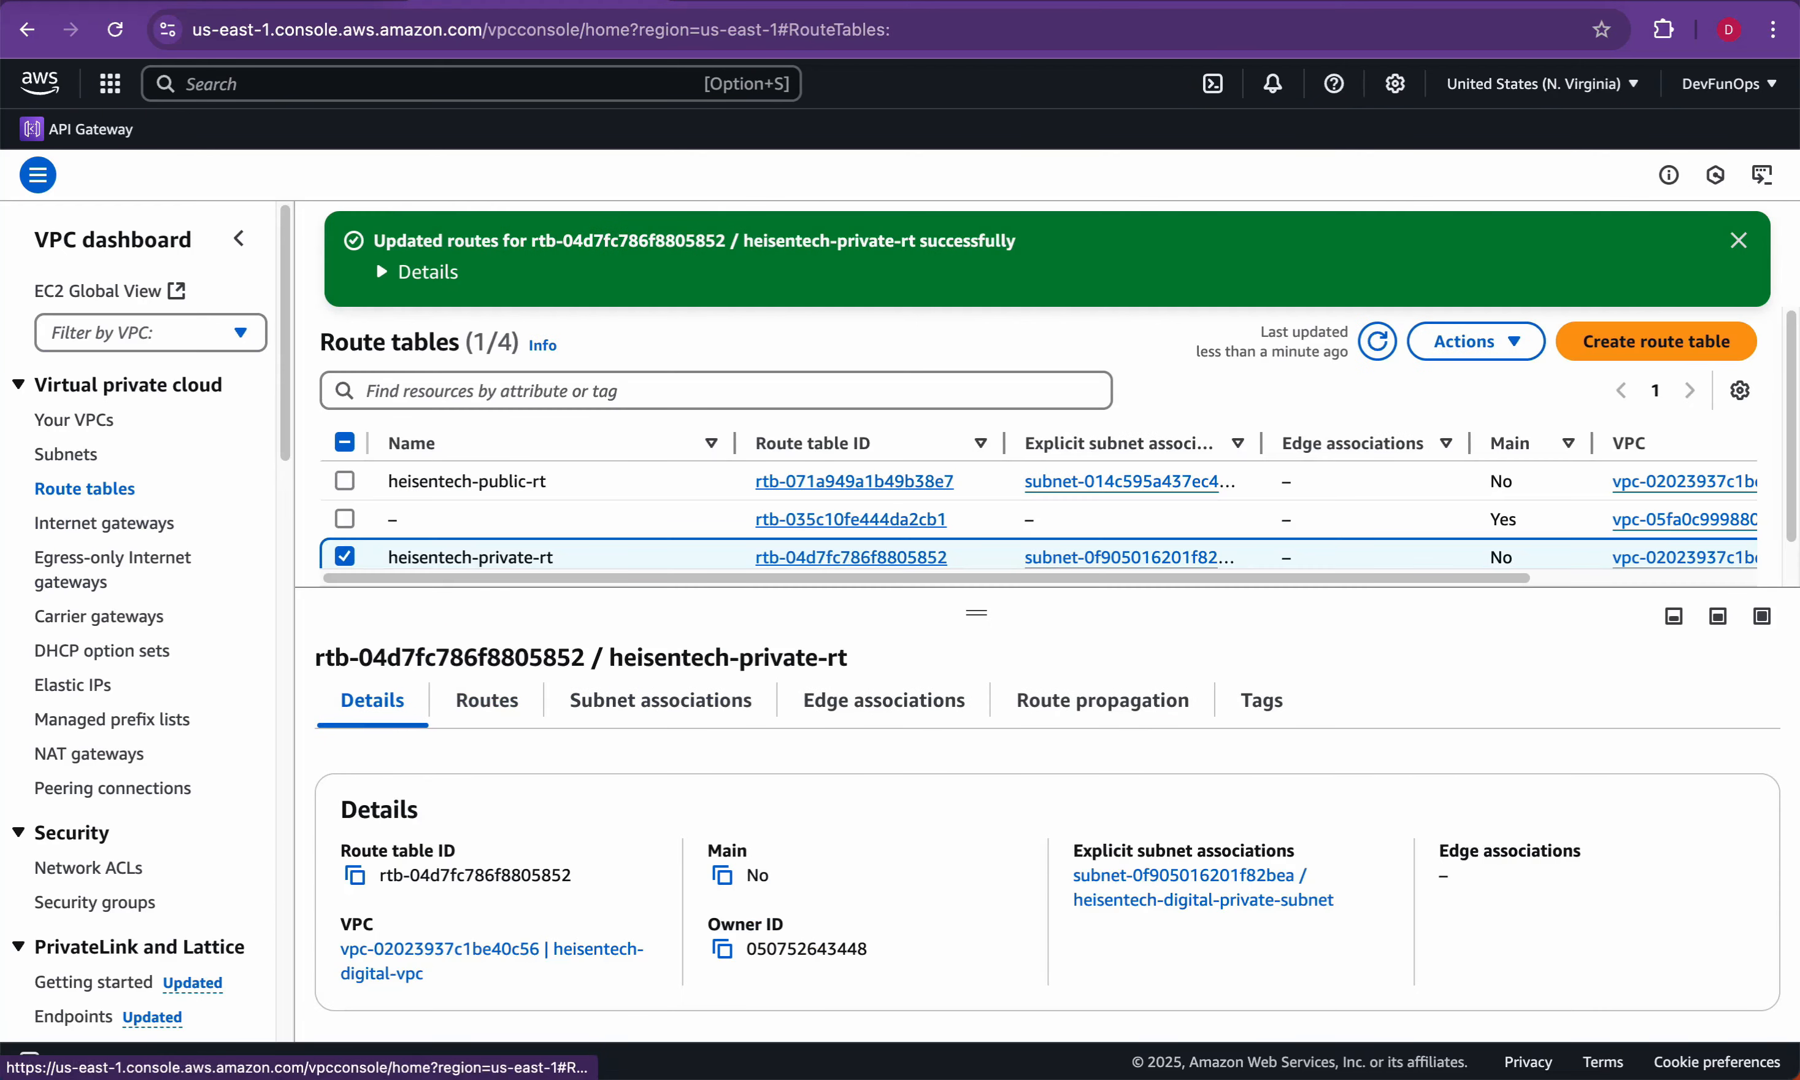
pyautogui.click(344, 480)
pyautogui.click(344, 556)
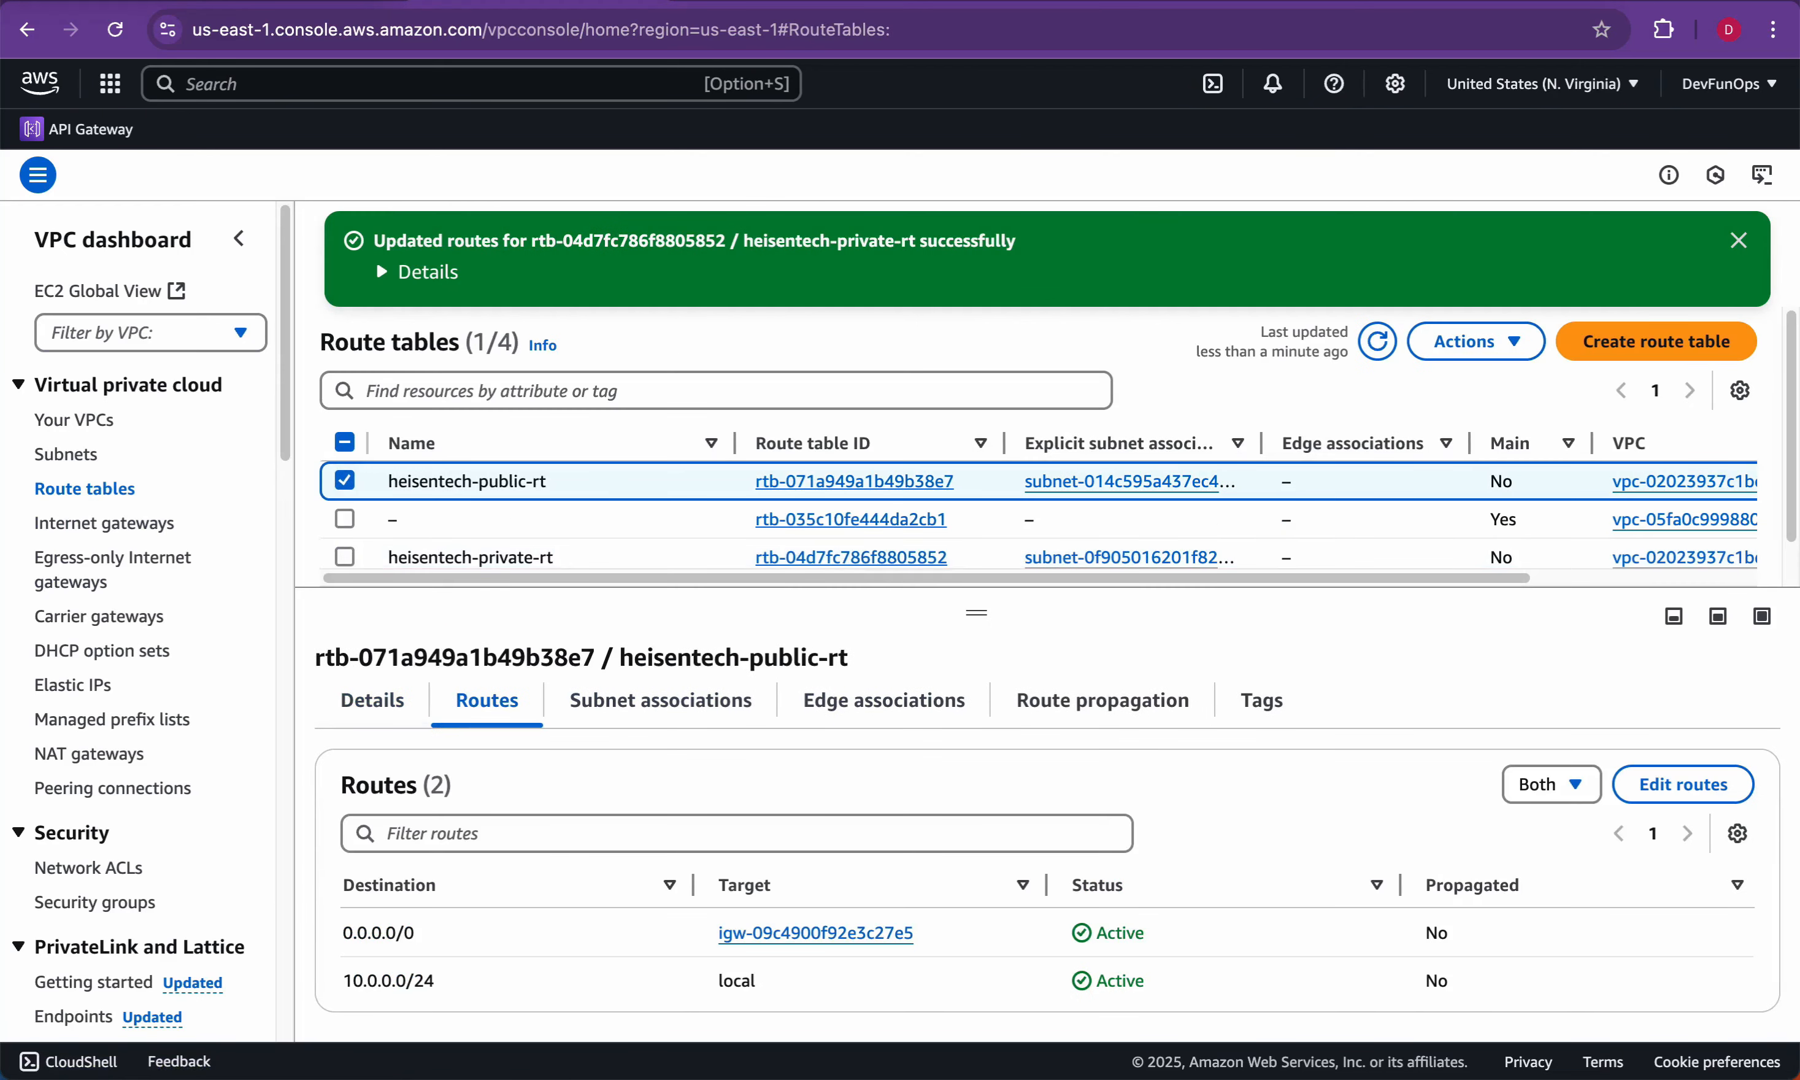
pyautogui.moveTo(343, 933); pyautogui.dragTo(436, 980)
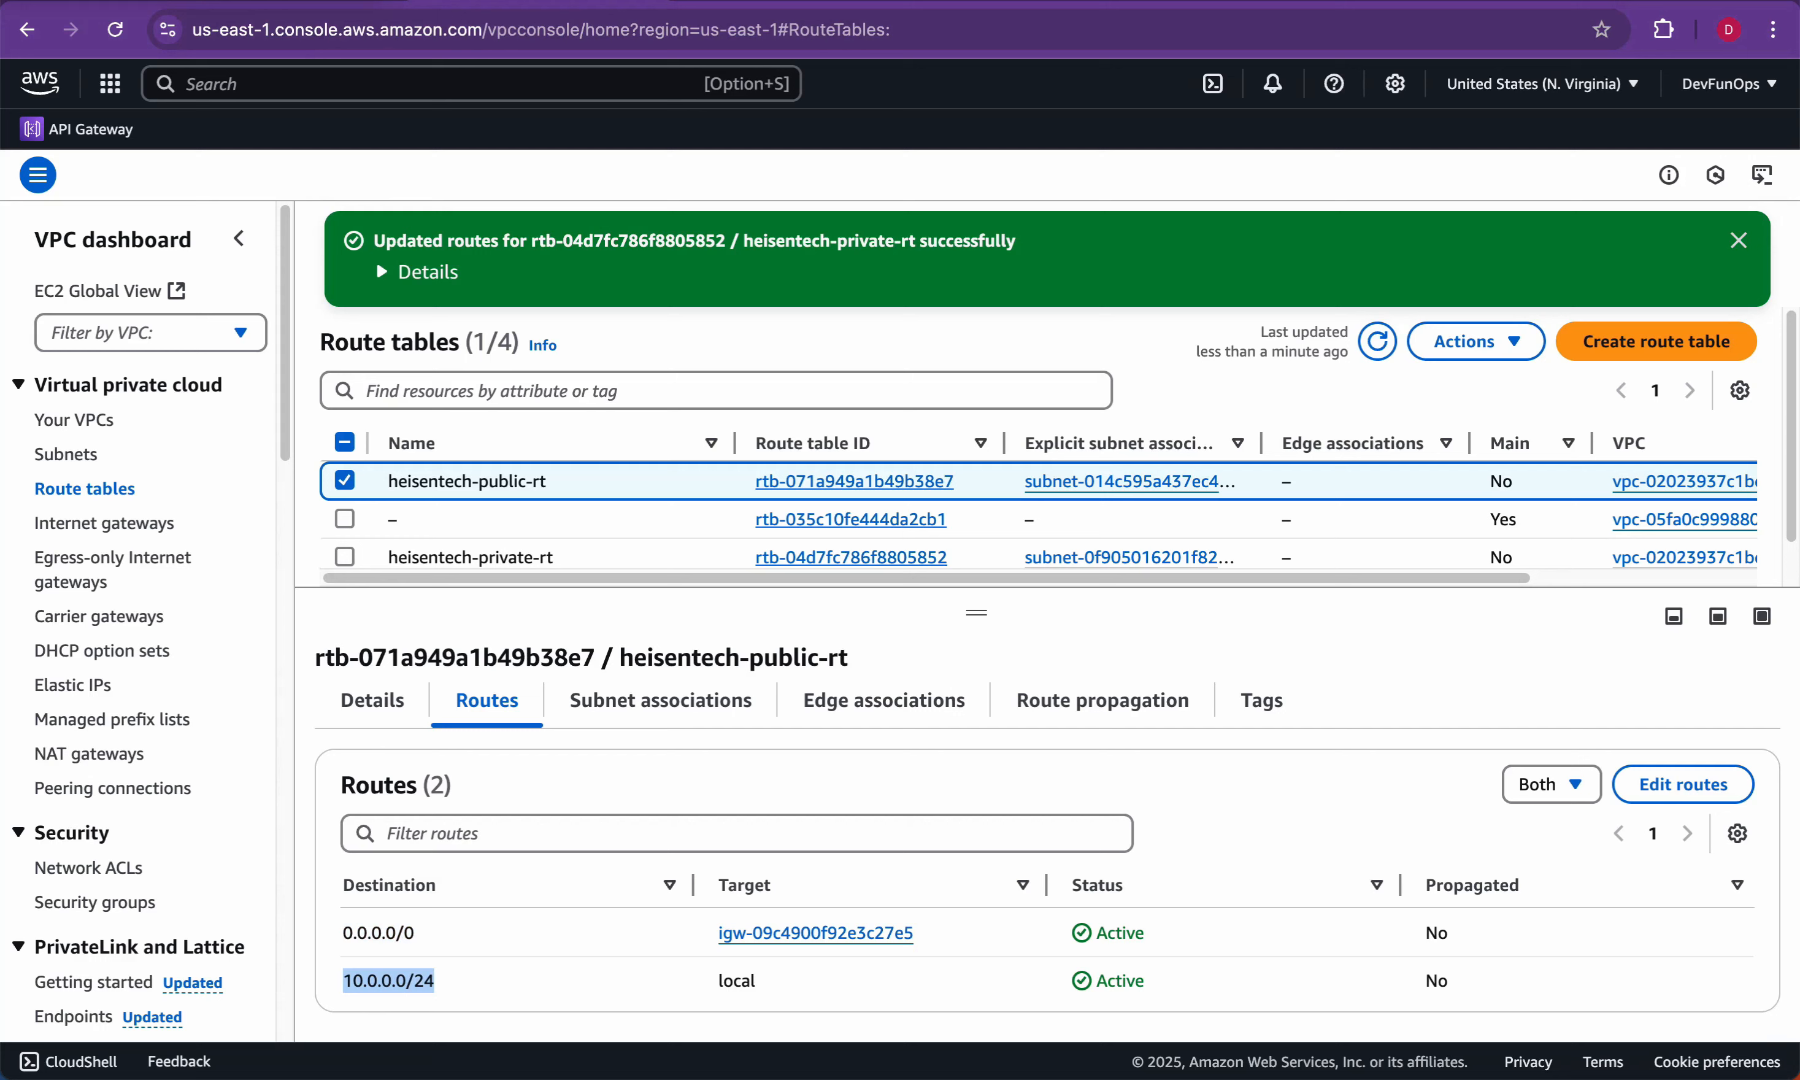
pyautogui.moveTo(342, 933)
pyautogui.mouseDown()
pyautogui.moveTo(415, 933)
pyautogui.moveTo(436, 980)
pyautogui.moveTo(717, 934)
pyautogui.moveTo(343, 933)
pyautogui.mouseUp()
pyautogui.click(443, 980)
pyautogui.click(470, 557)
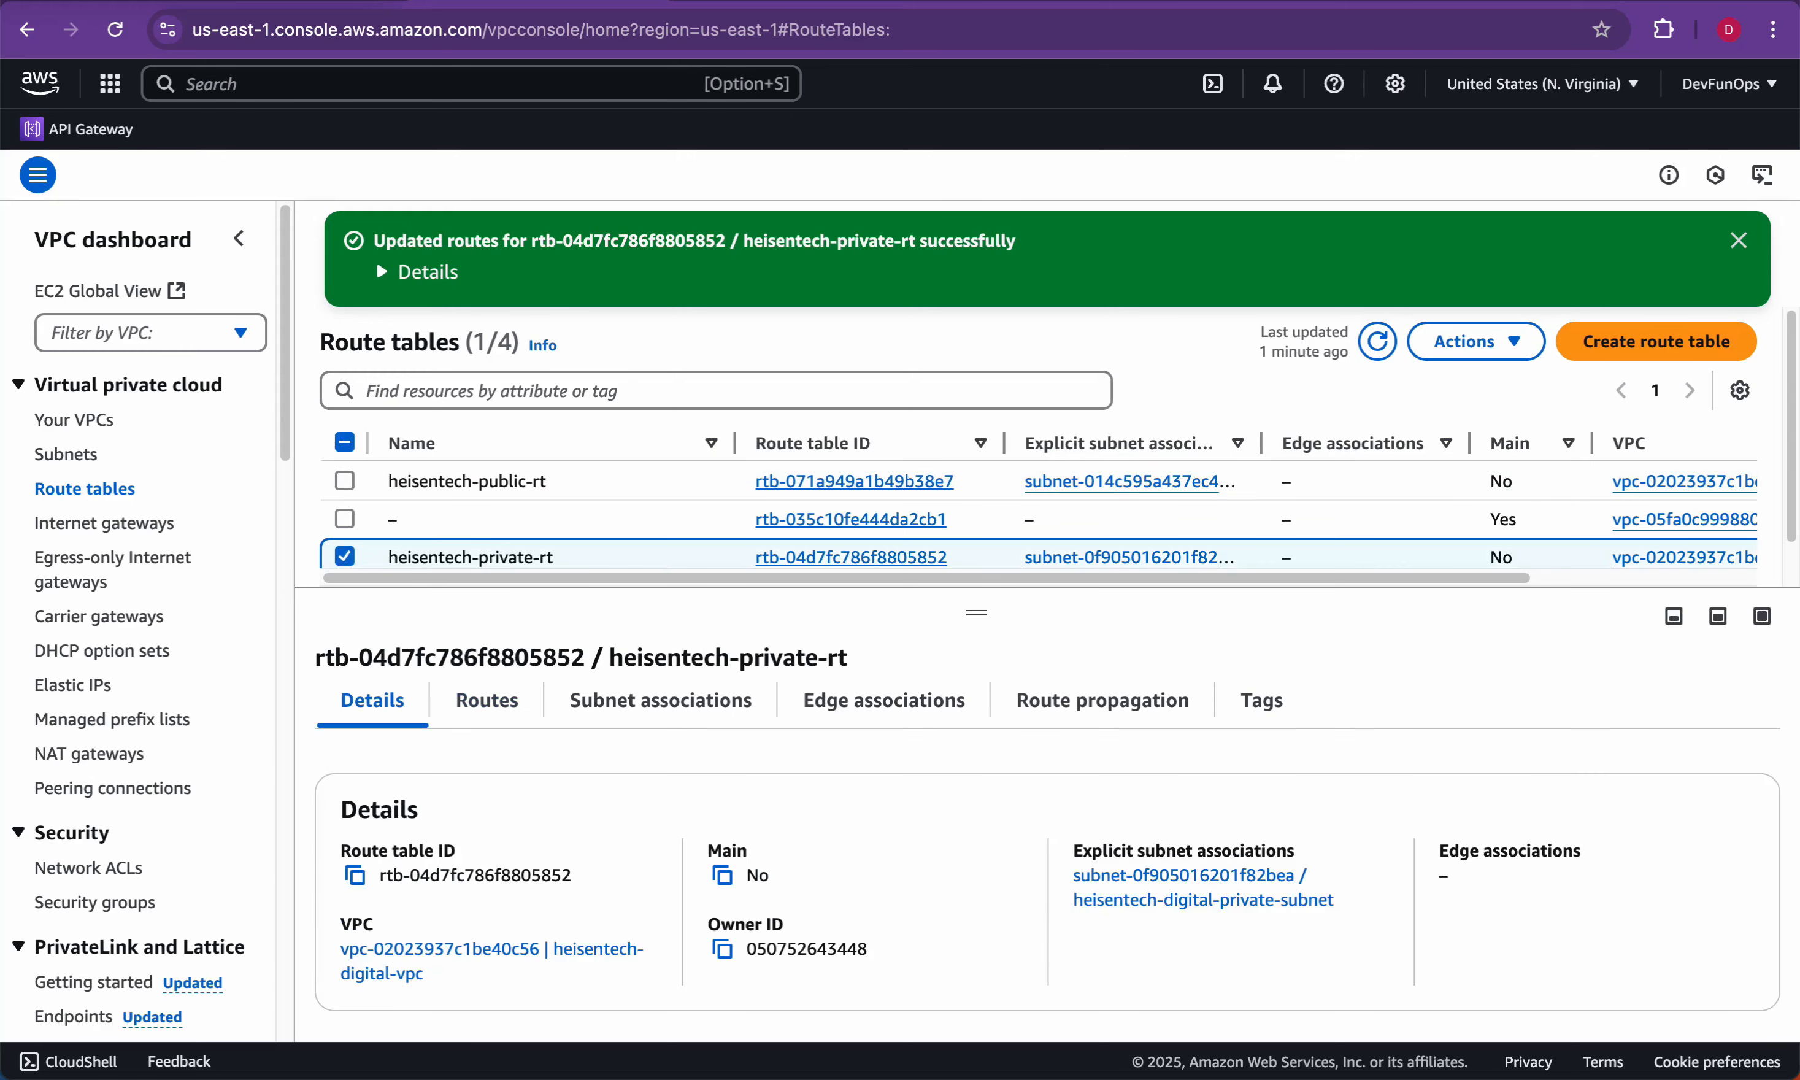
pyautogui.click(487, 701)
pyautogui.moveTo(436, 934); pyautogui.dragTo(343, 933)
pyautogui.click(346, 933)
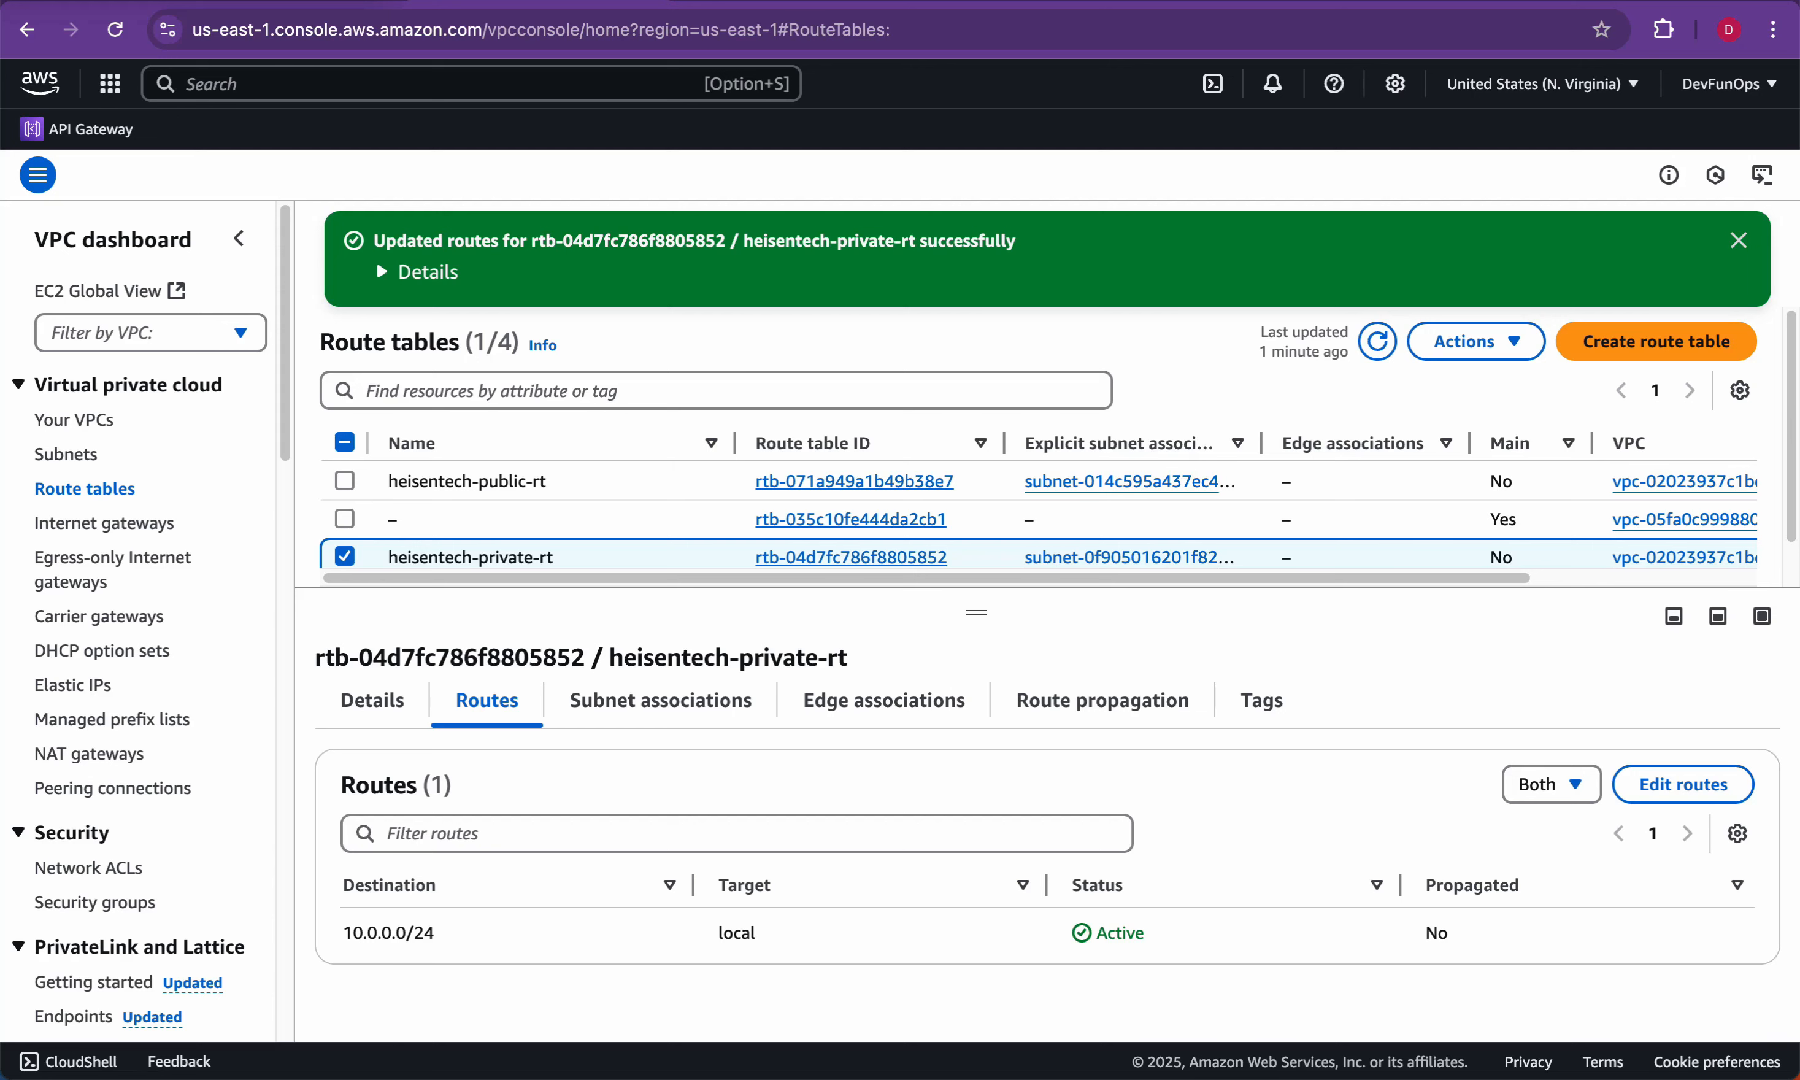
# Step: Review the 10.0.0.0/24 local route of heisentech-private-rt and the 0.0.0.0/0 and 10.0.0.0/24 routes of heisentech-public-rt
pyautogui.moveTo(353, 933); pyautogui.dragTo(436, 934)
pyautogui.click(438, 933)
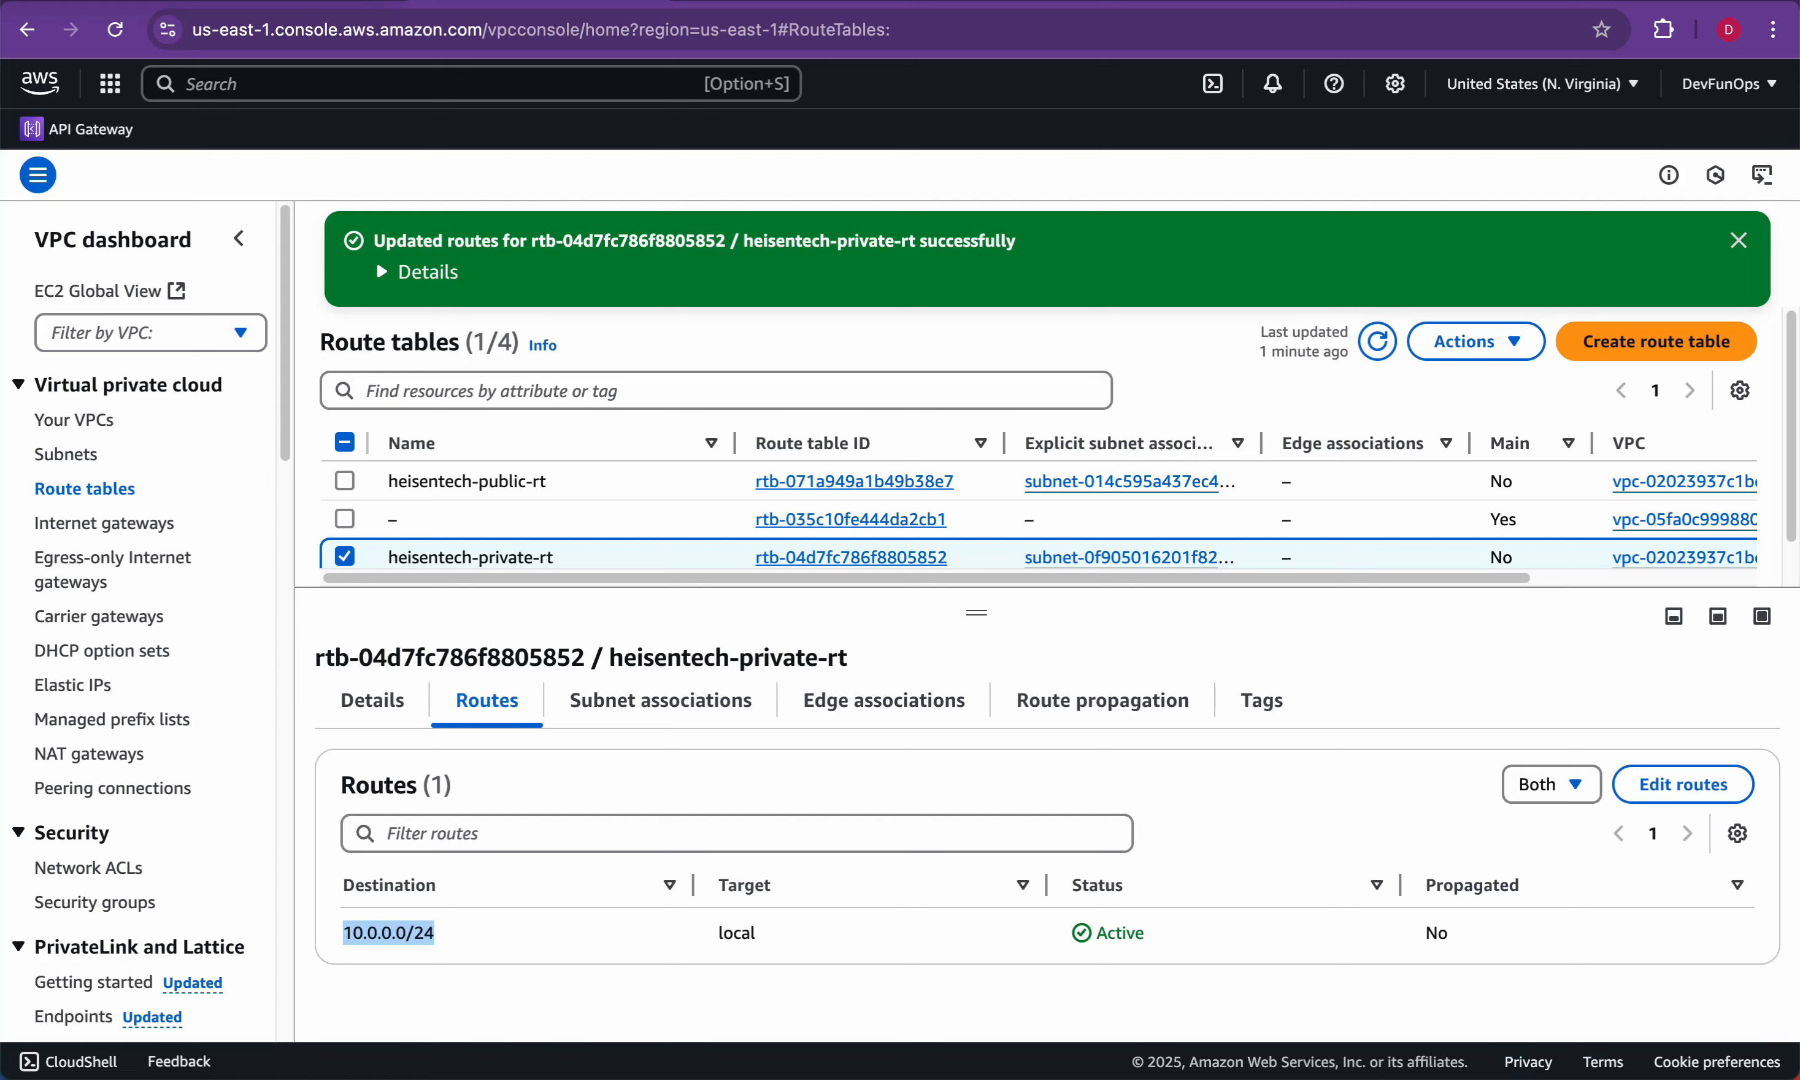
pyautogui.click(468, 483)
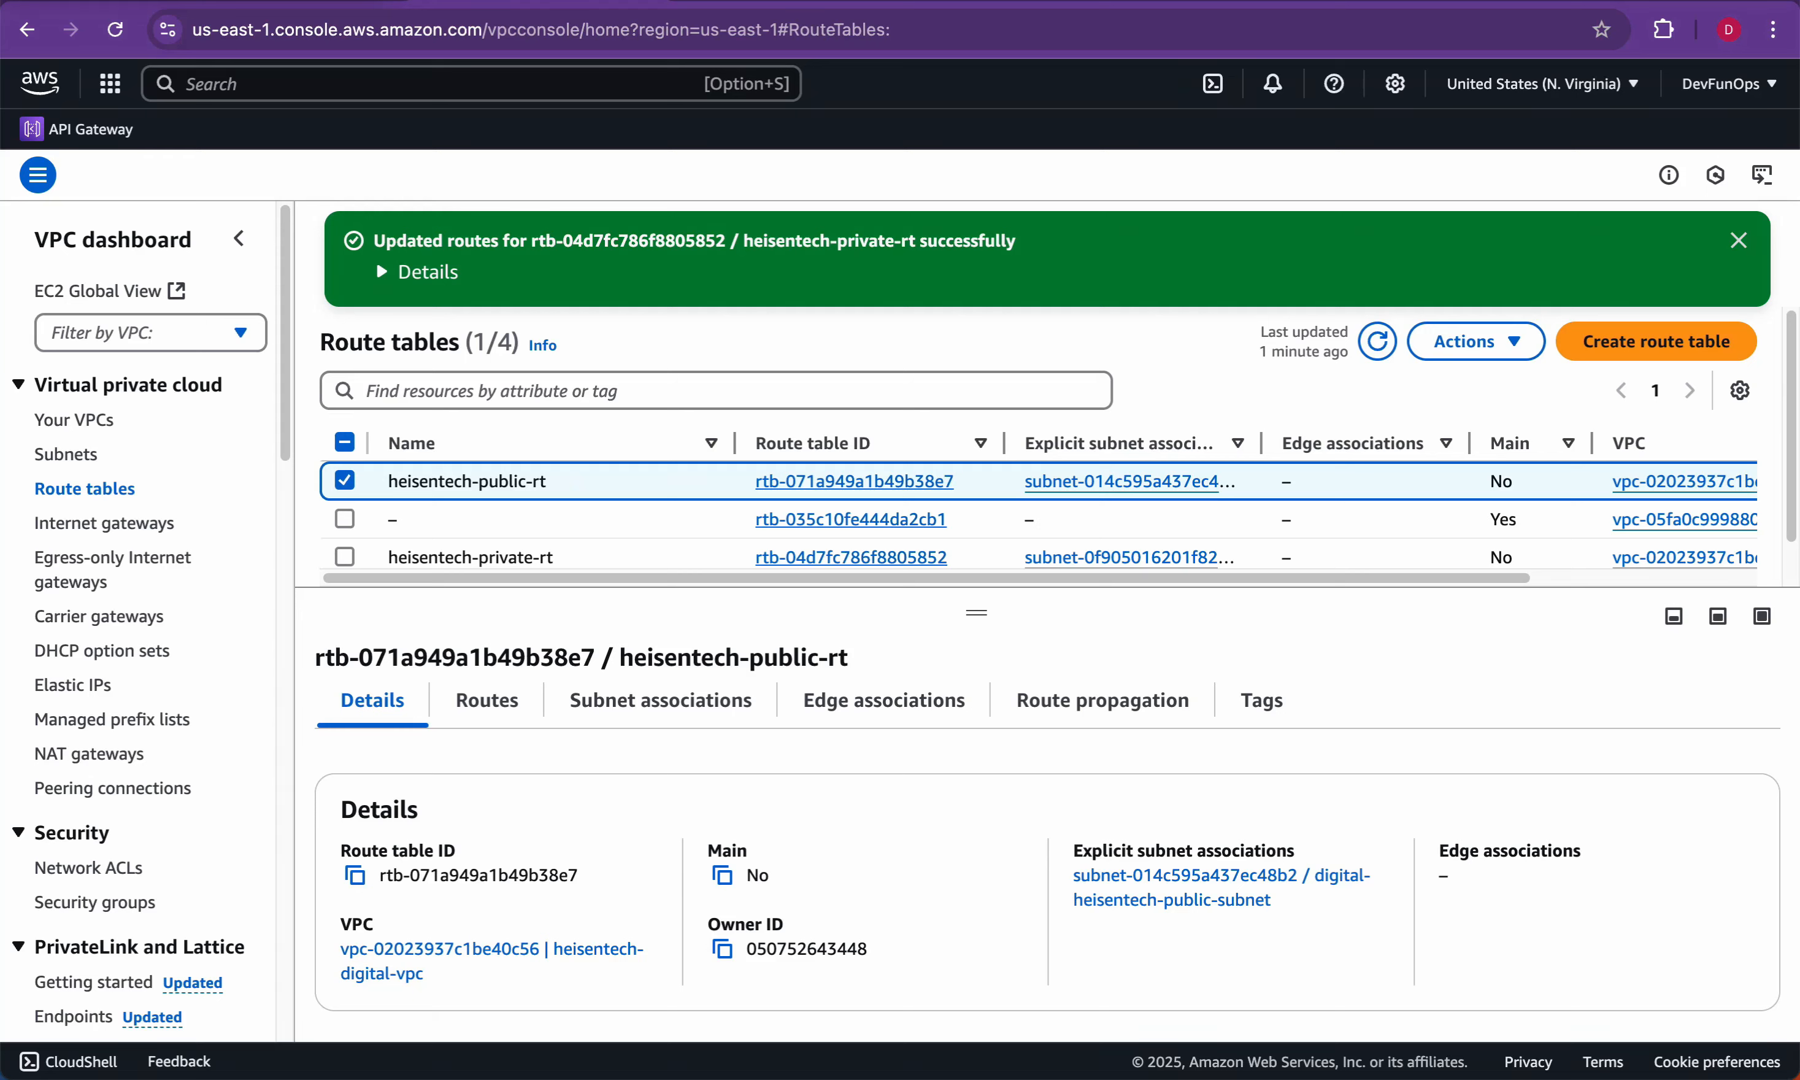
pyautogui.click(486, 700)
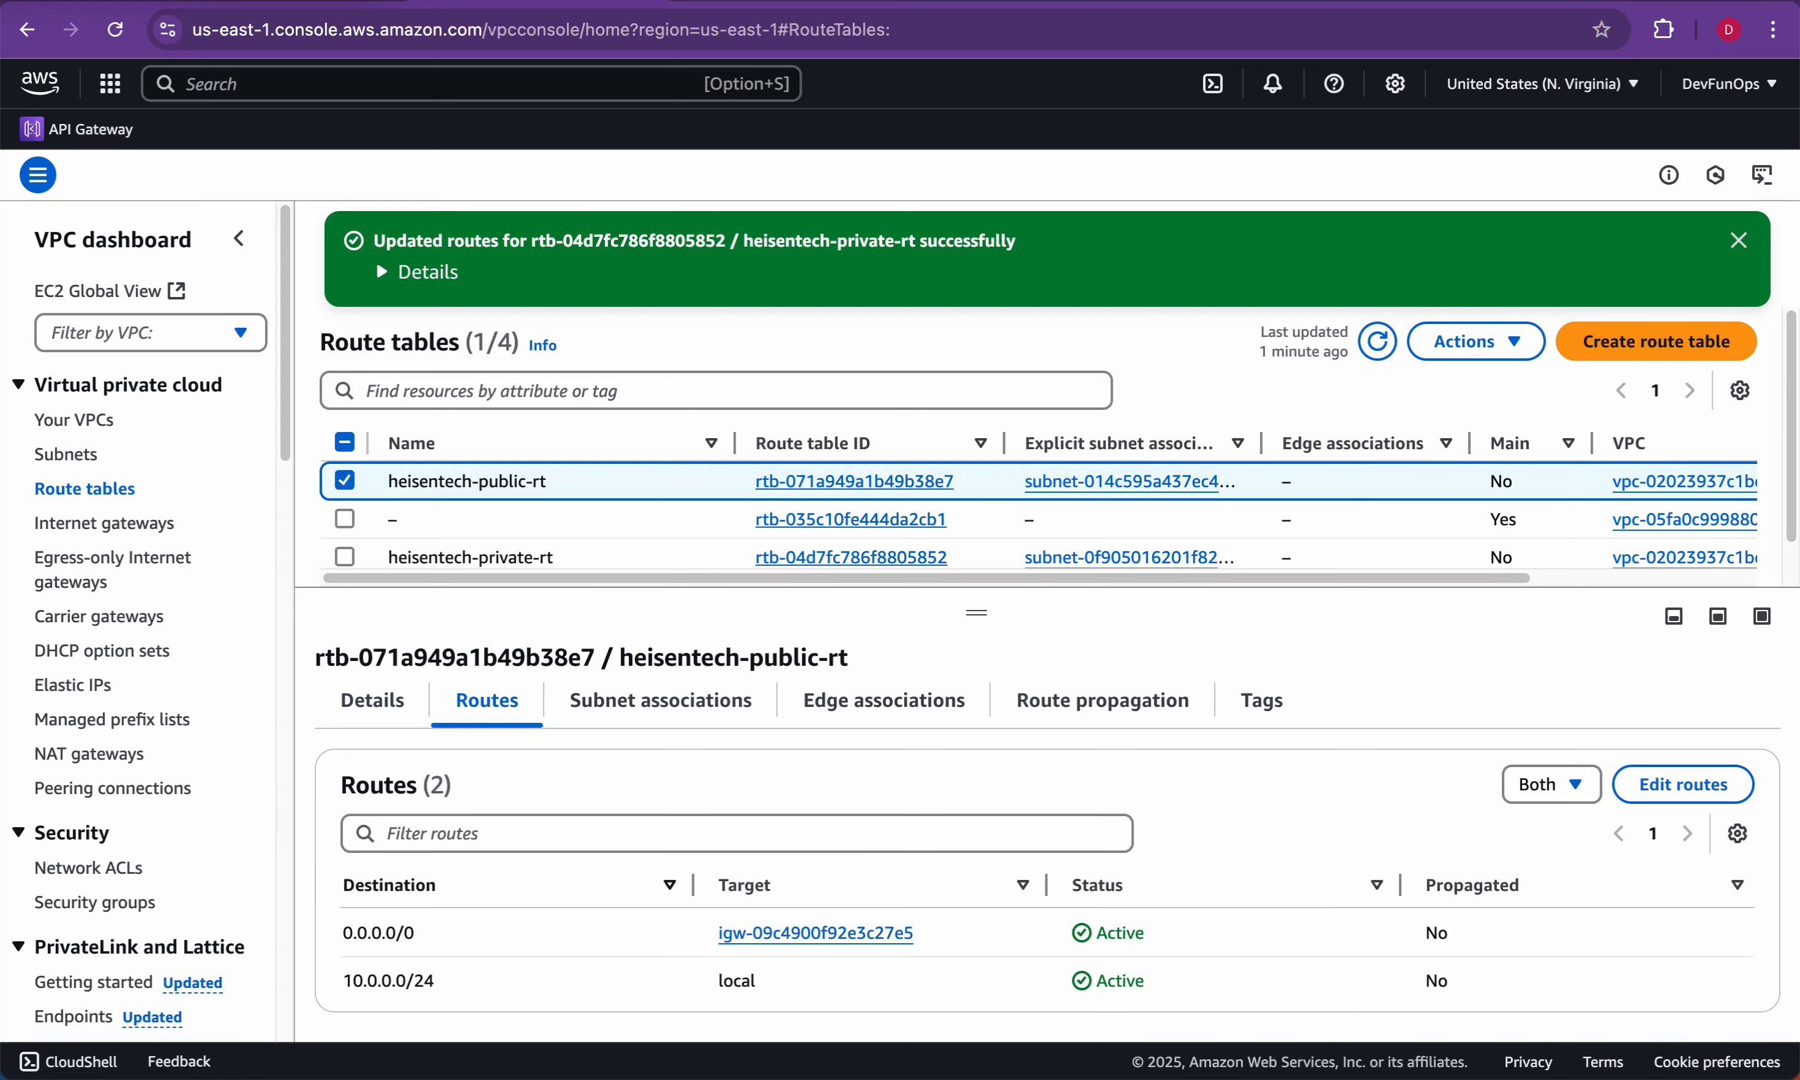
pyautogui.moveTo(342, 933); pyautogui.dragTo(1199, 981)
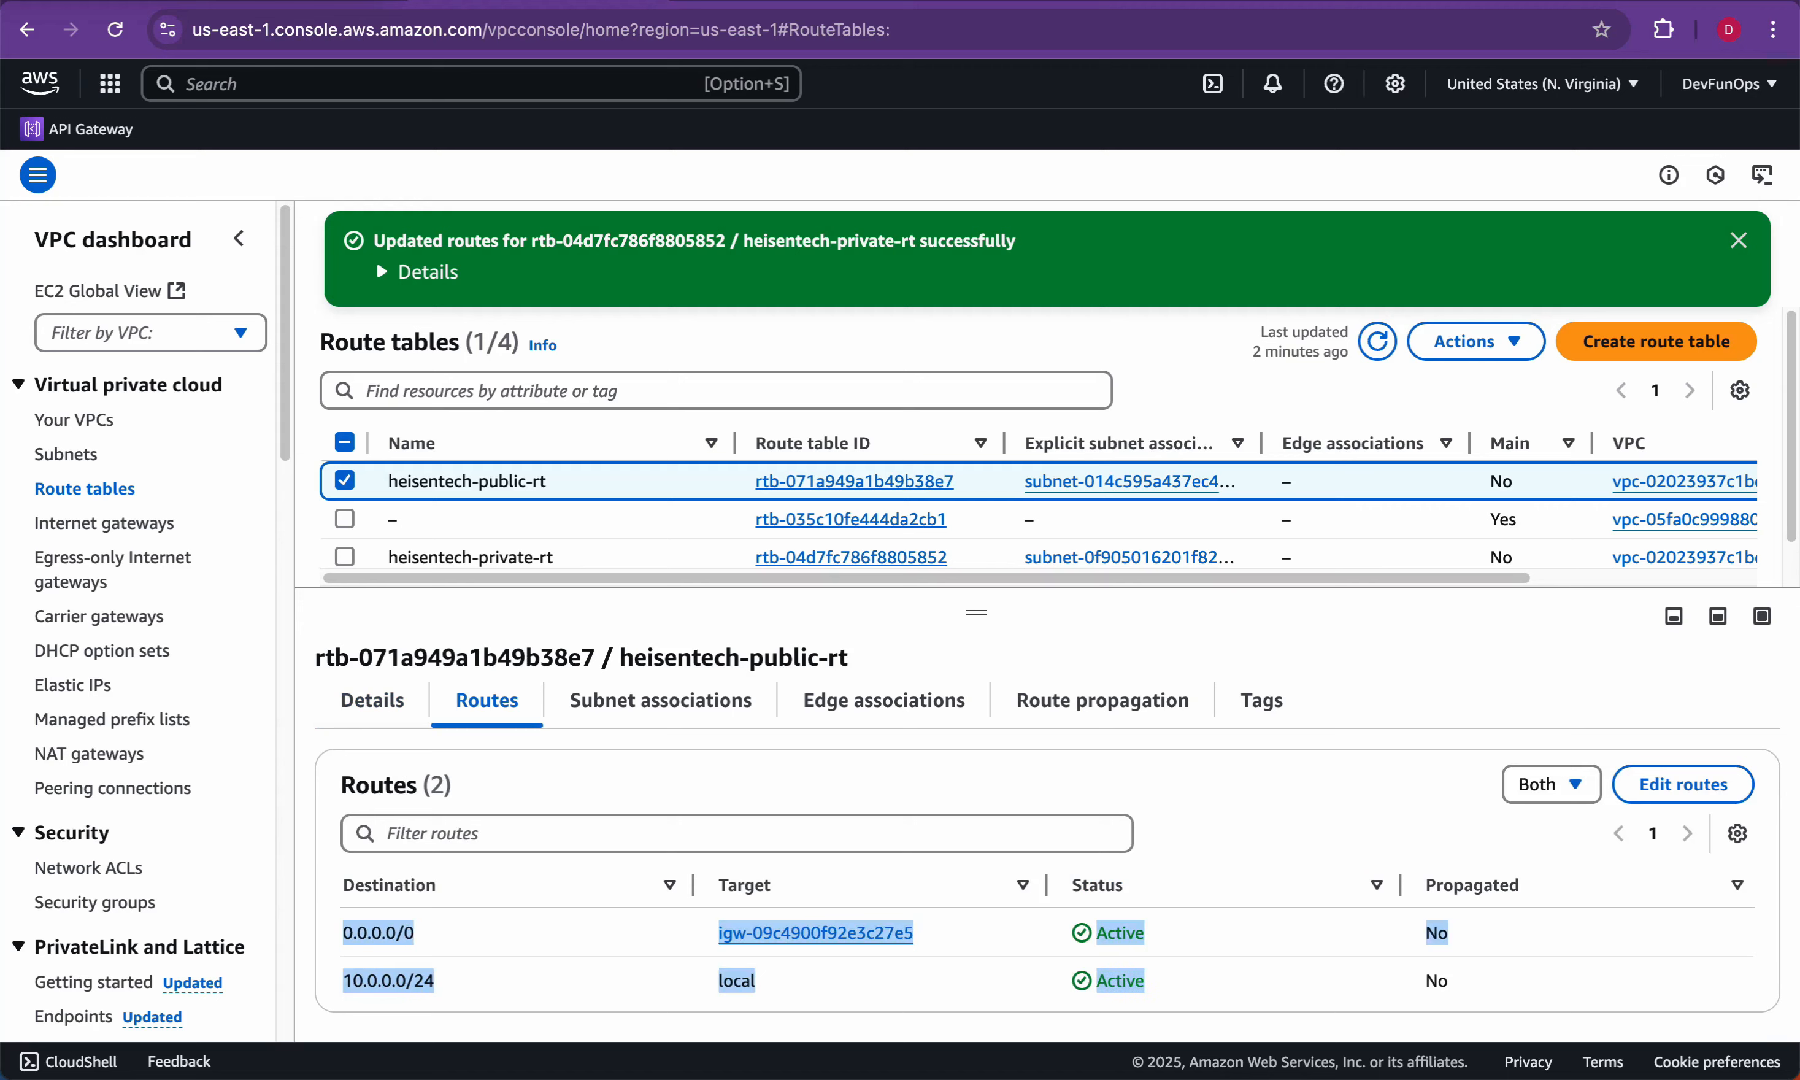
pyautogui.click(555, 981)
# Step: Filter the subnets list by heisentech-digital-vpc and remove the subnet ID filter
pyautogui.hotkey('ctrl', 'Tab')
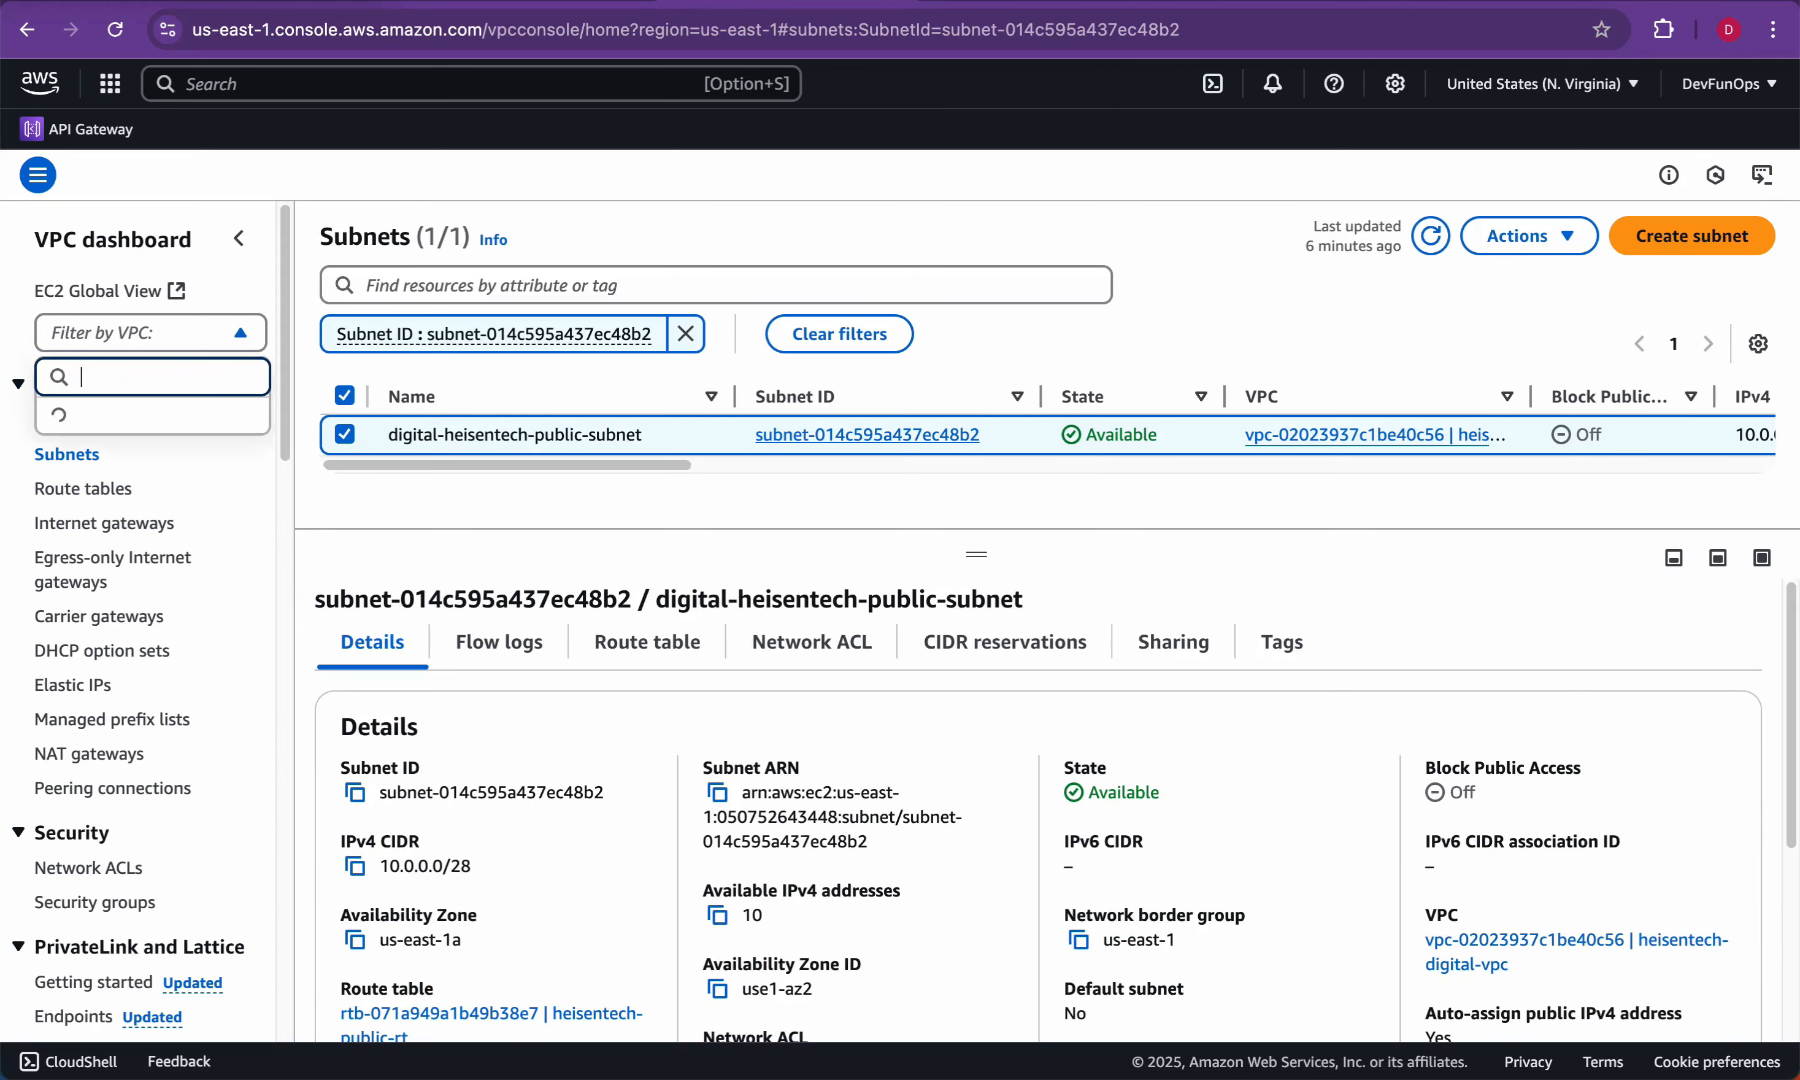
pyautogui.click(152, 464)
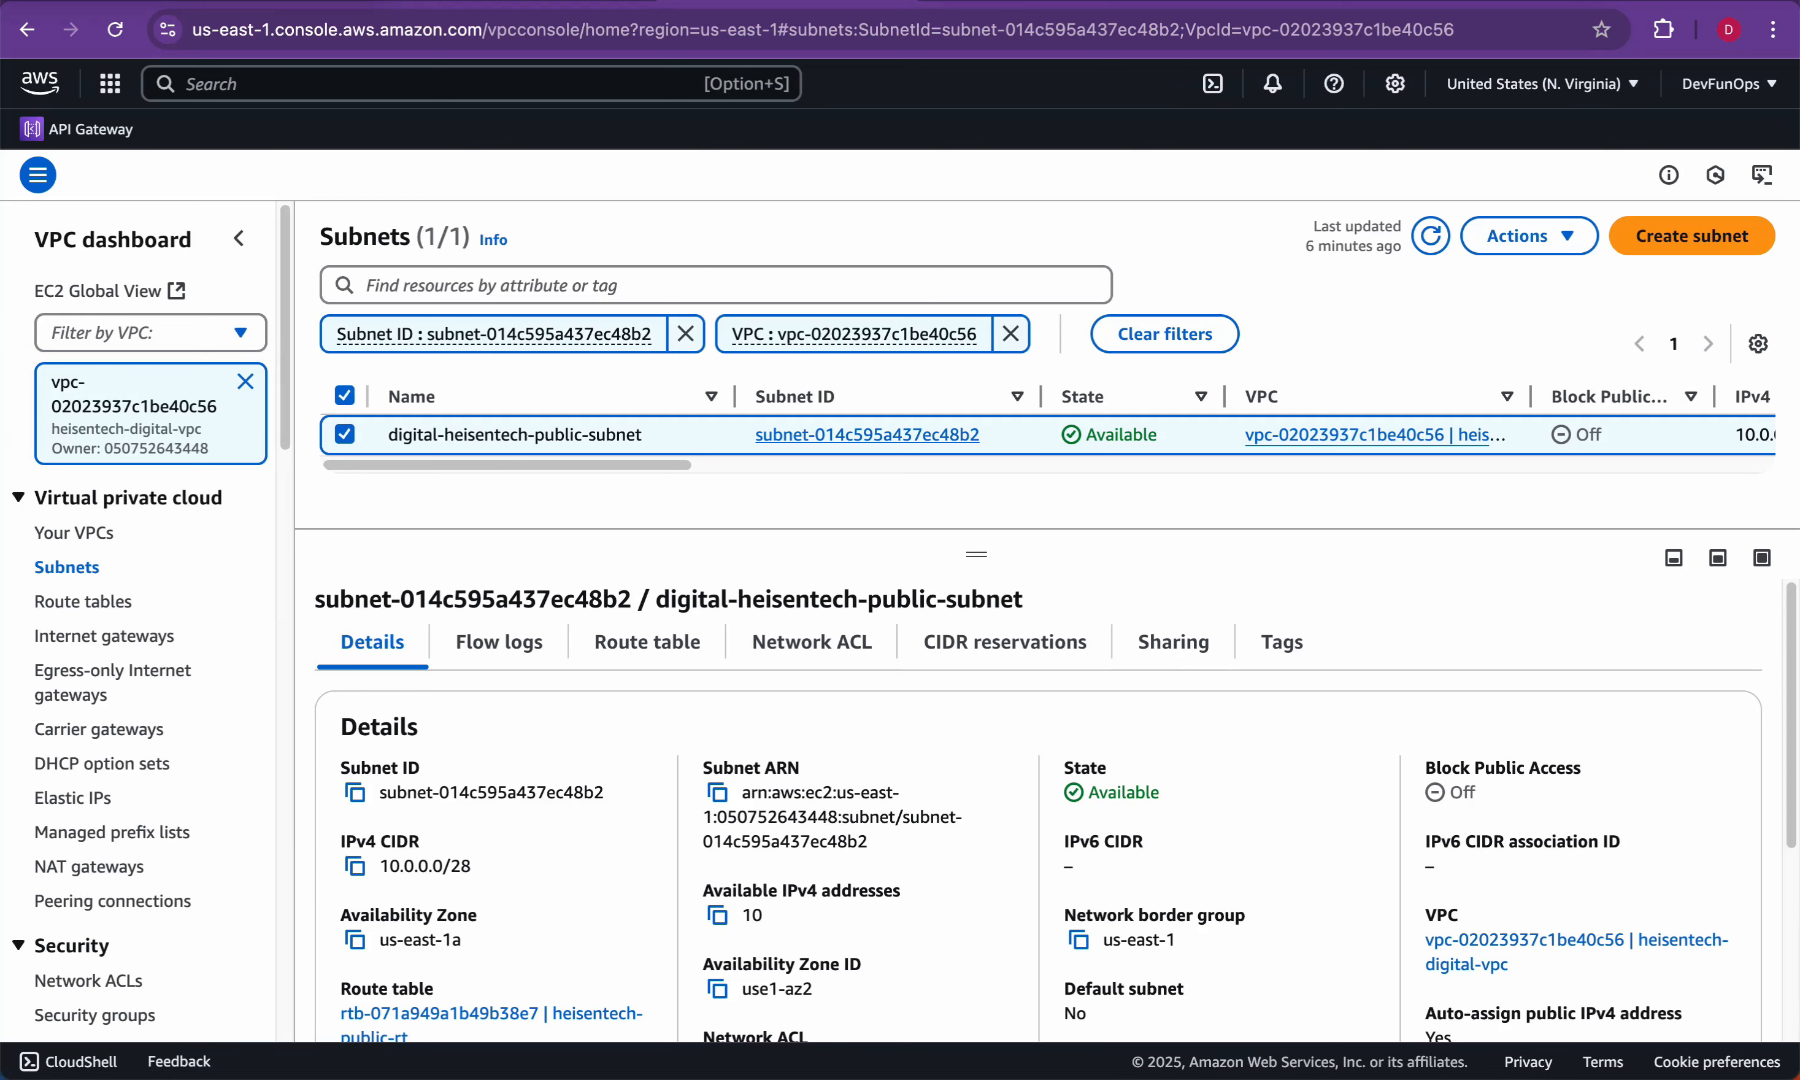
pyautogui.click(1431, 236)
pyautogui.click(685, 334)
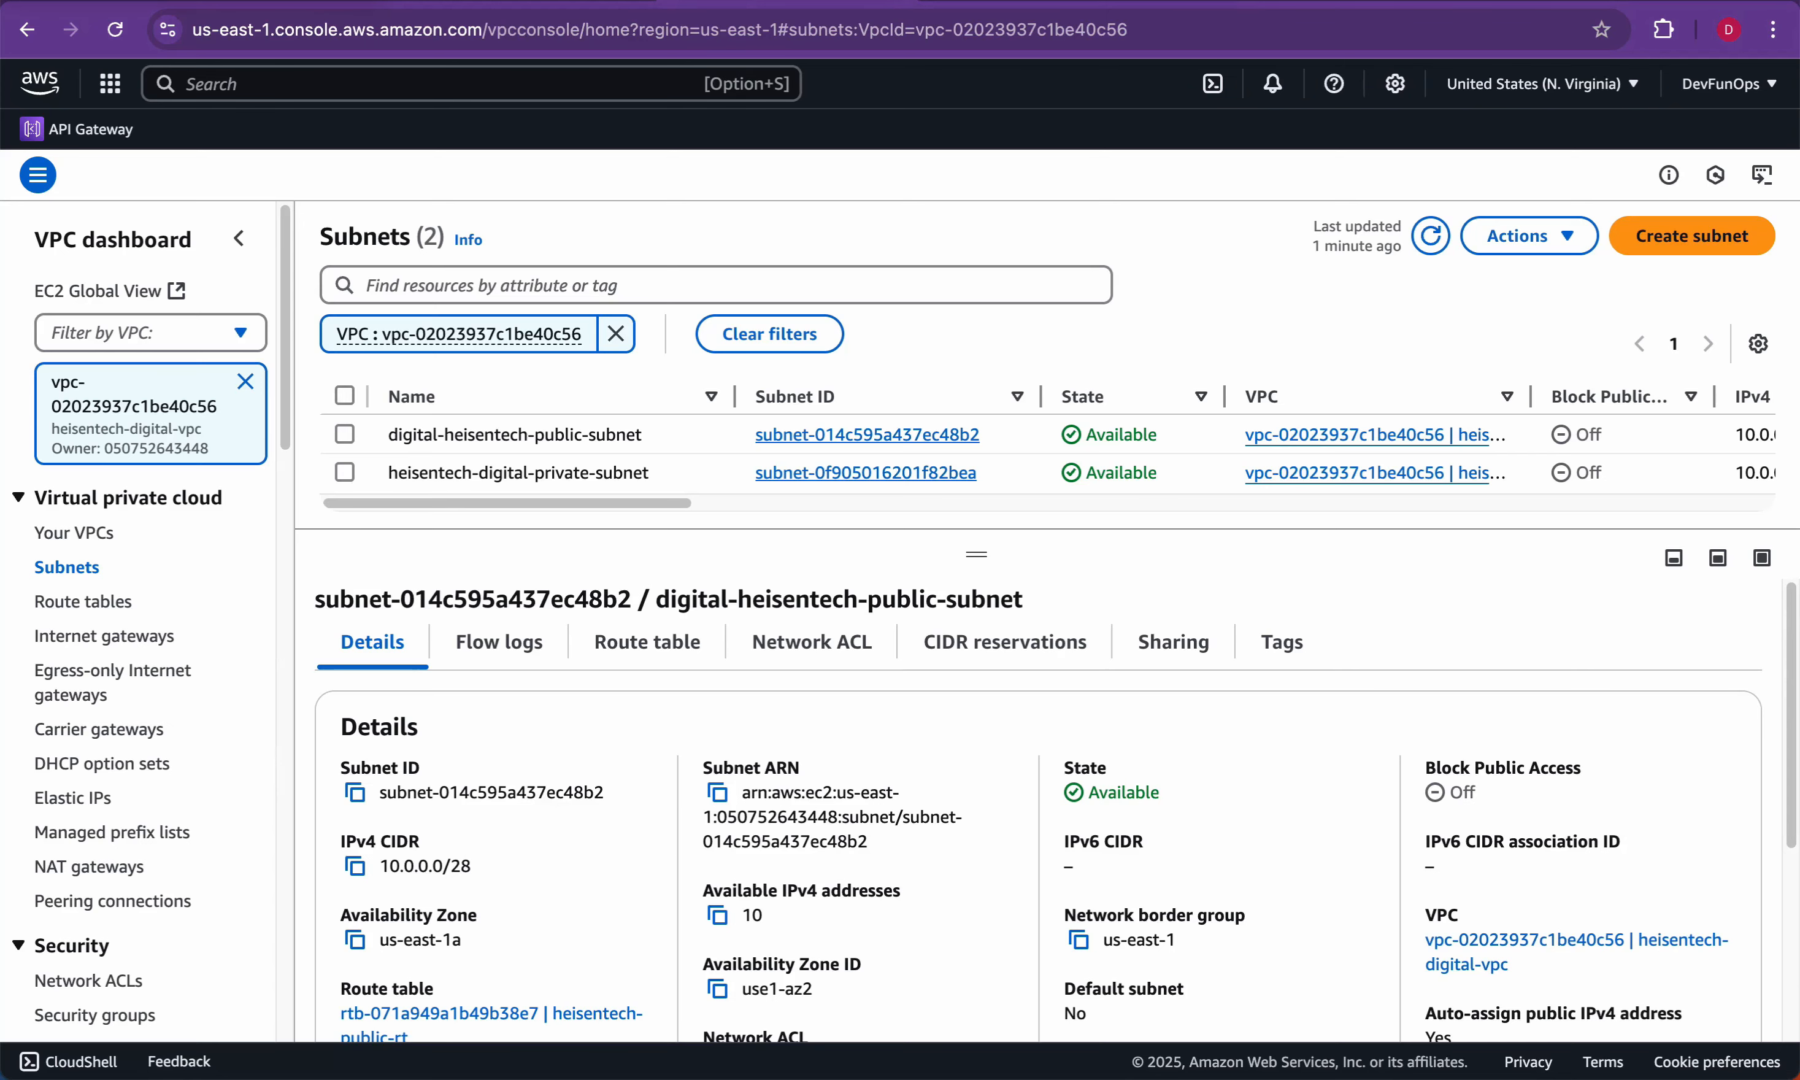
# Step: Switch to the VPC diagram in Preview and draw red check marks on the internet gateway, router, NACL, SG, public subnet and its instances
pyautogui.press('super+Tab')
pyautogui.press('super+Tab')
pyautogui.press('super+Tab')
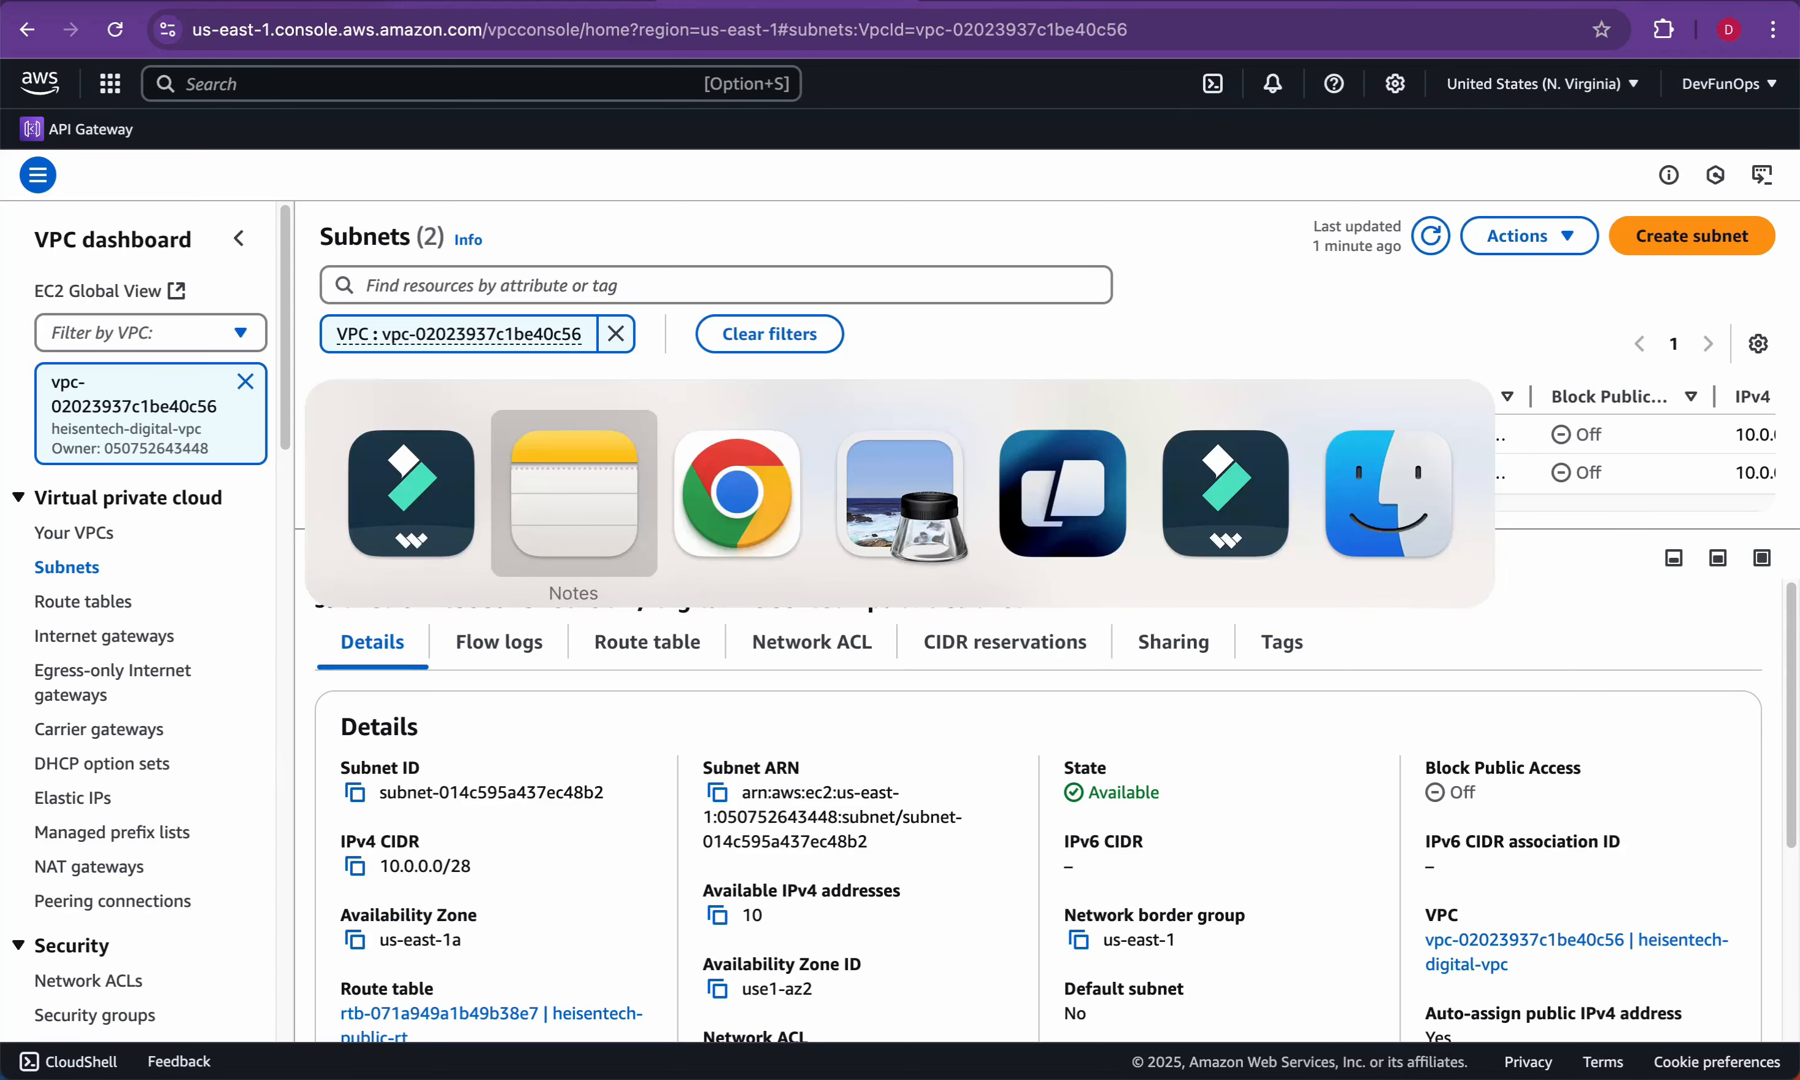
pyautogui.moveTo(452, 445); pyautogui.dragTo(502, 426)
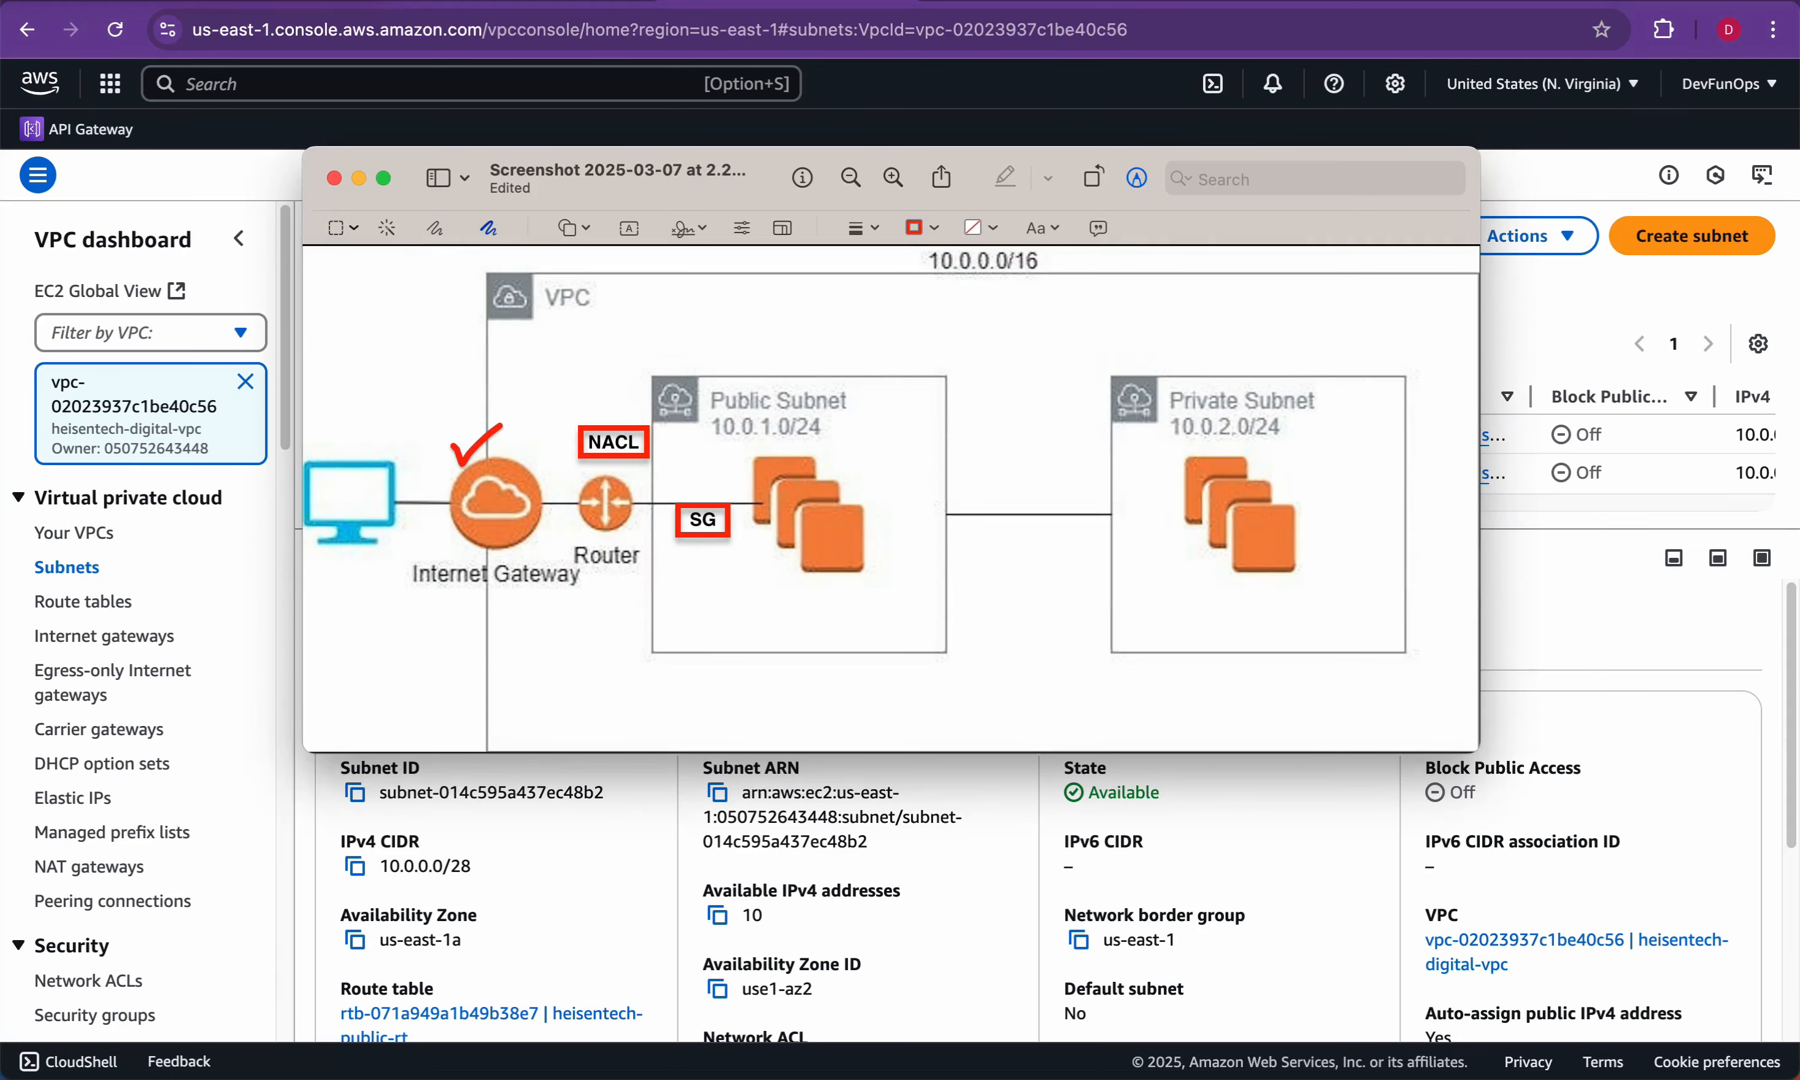
pyautogui.moveTo(575, 531)
pyautogui.mouseDown()
pyautogui.moveTo(586, 548)
pyautogui.moveTo(627, 515)
pyautogui.mouseUp()
pyautogui.moveTo(607, 411); pyautogui.dragTo(655, 399)
pyautogui.moveTo(687, 487)
pyautogui.mouseDown()
pyautogui.moveTo(701, 503)
pyautogui.moveTo(732, 479)
pyautogui.mouseUp()
pyautogui.moveTo(846, 524); pyautogui.dragTo(916, 503)
pyautogui.moveTo(849, 399); pyautogui.dragTo(886, 389)
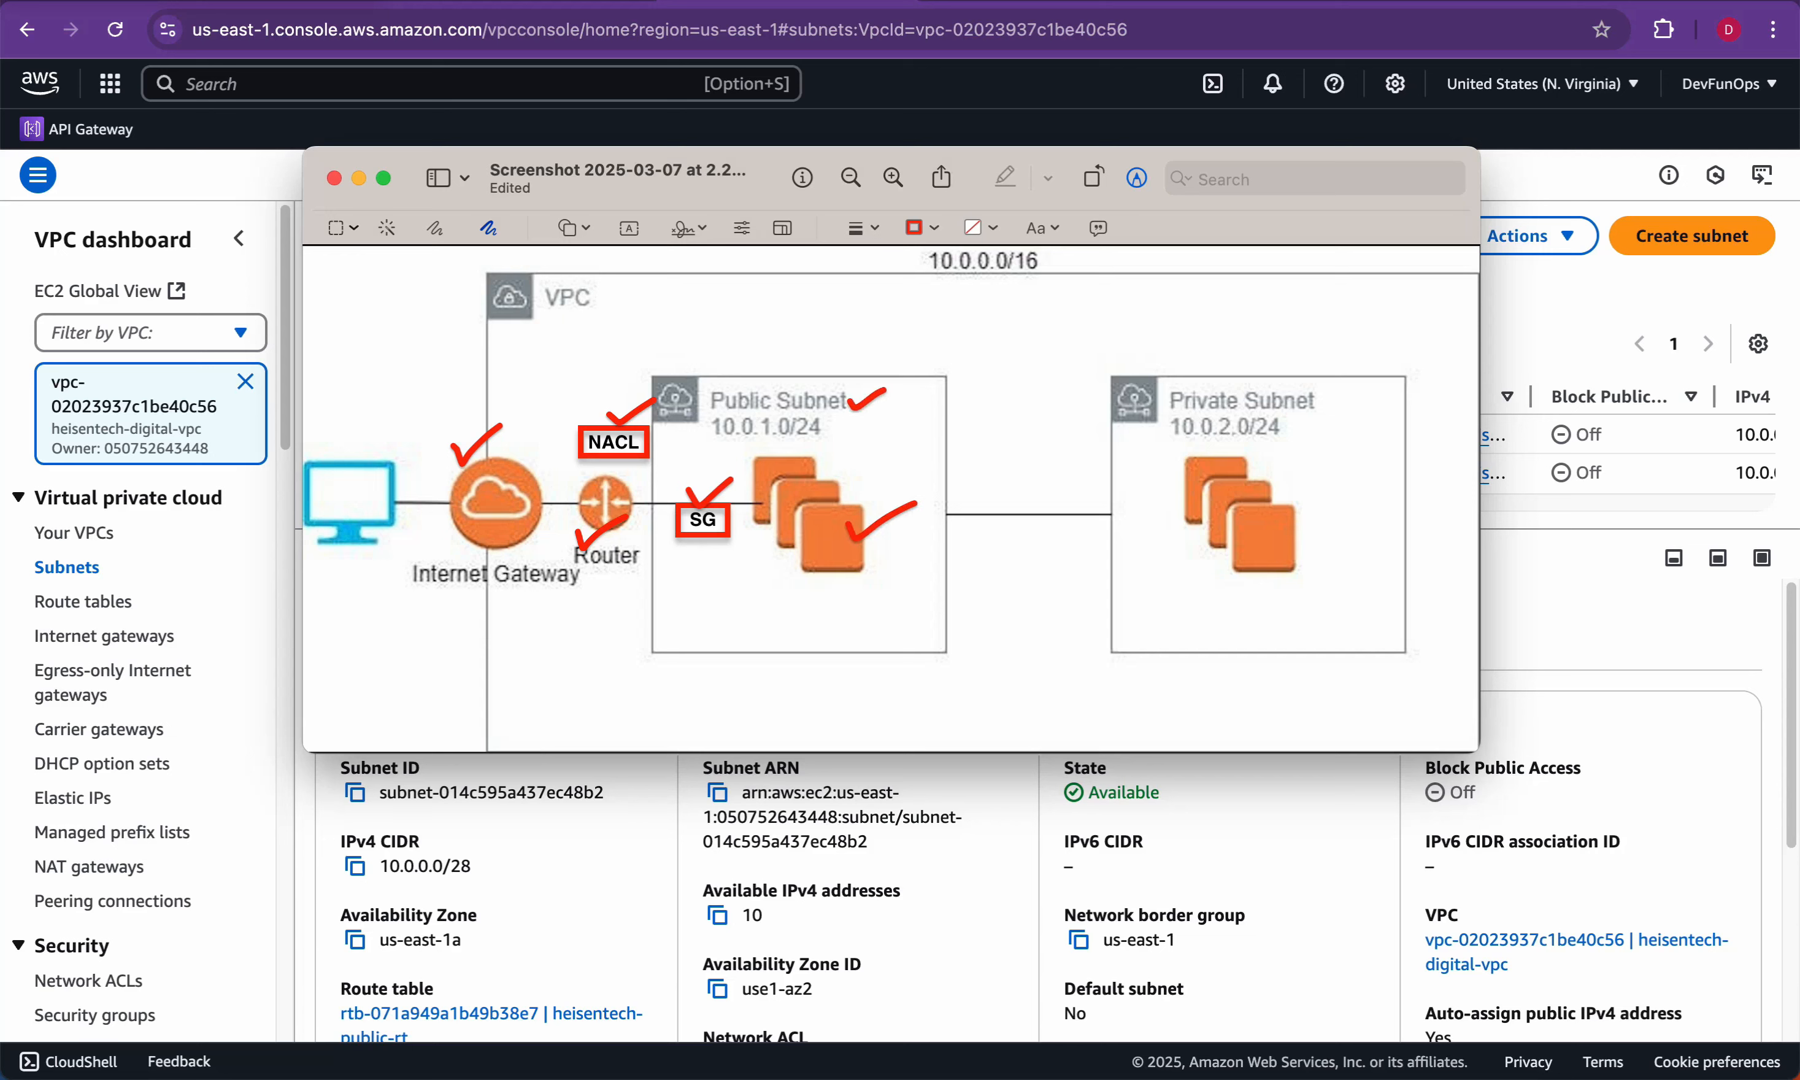
# Step: Undo all the red check marks drawn on the VPC diagram
pyautogui.press('super+z')
pyautogui.press('super+z')
pyautogui.press('super+z')
pyautogui.press('super+z')
pyautogui.press('super+z')
pyautogui.press('super+z')
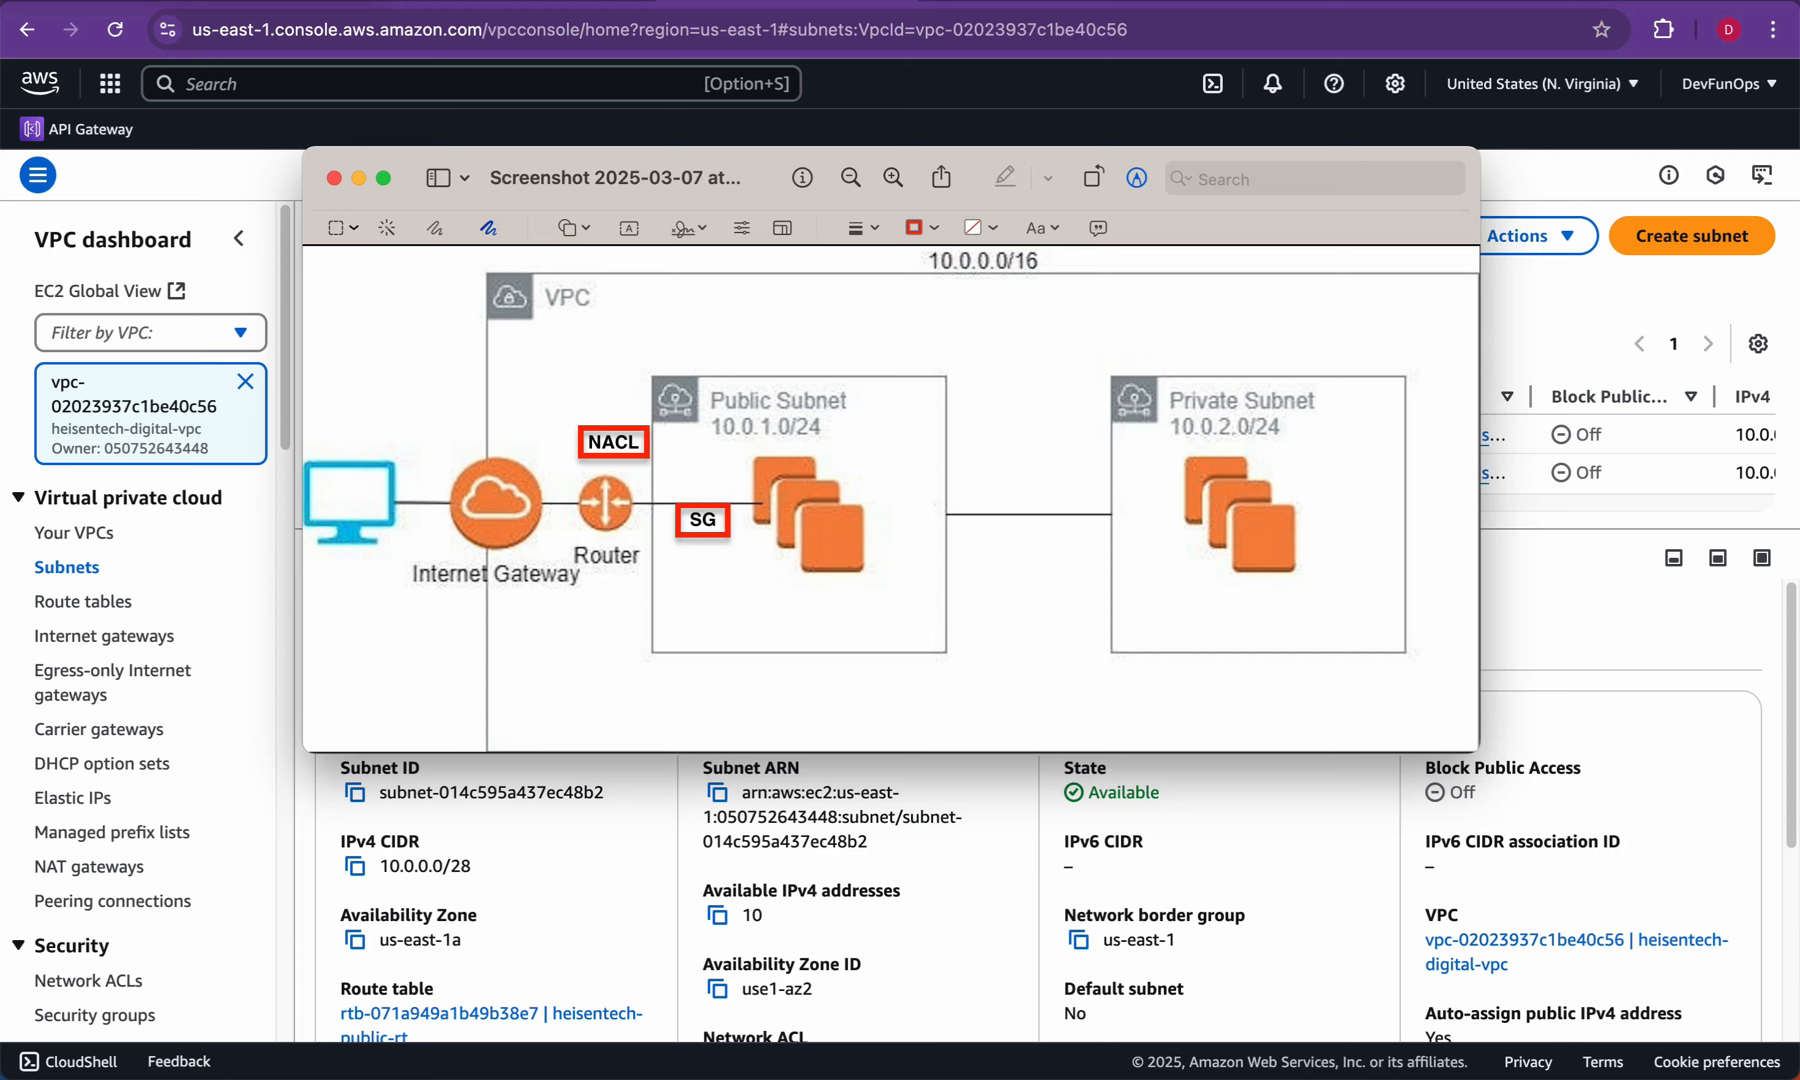
# Step: Sketch a red curve from the computer to the public subnet's instances on the diagram and undo it
pyautogui.moveTo(344, 540)
pyautogui.mouseDown()
pyautogui.moveTo(379, 606)
pyautogui.moveTo(775, 675)
pyautogui.moveTo(823, 563)
pyautogui.mouseUp()
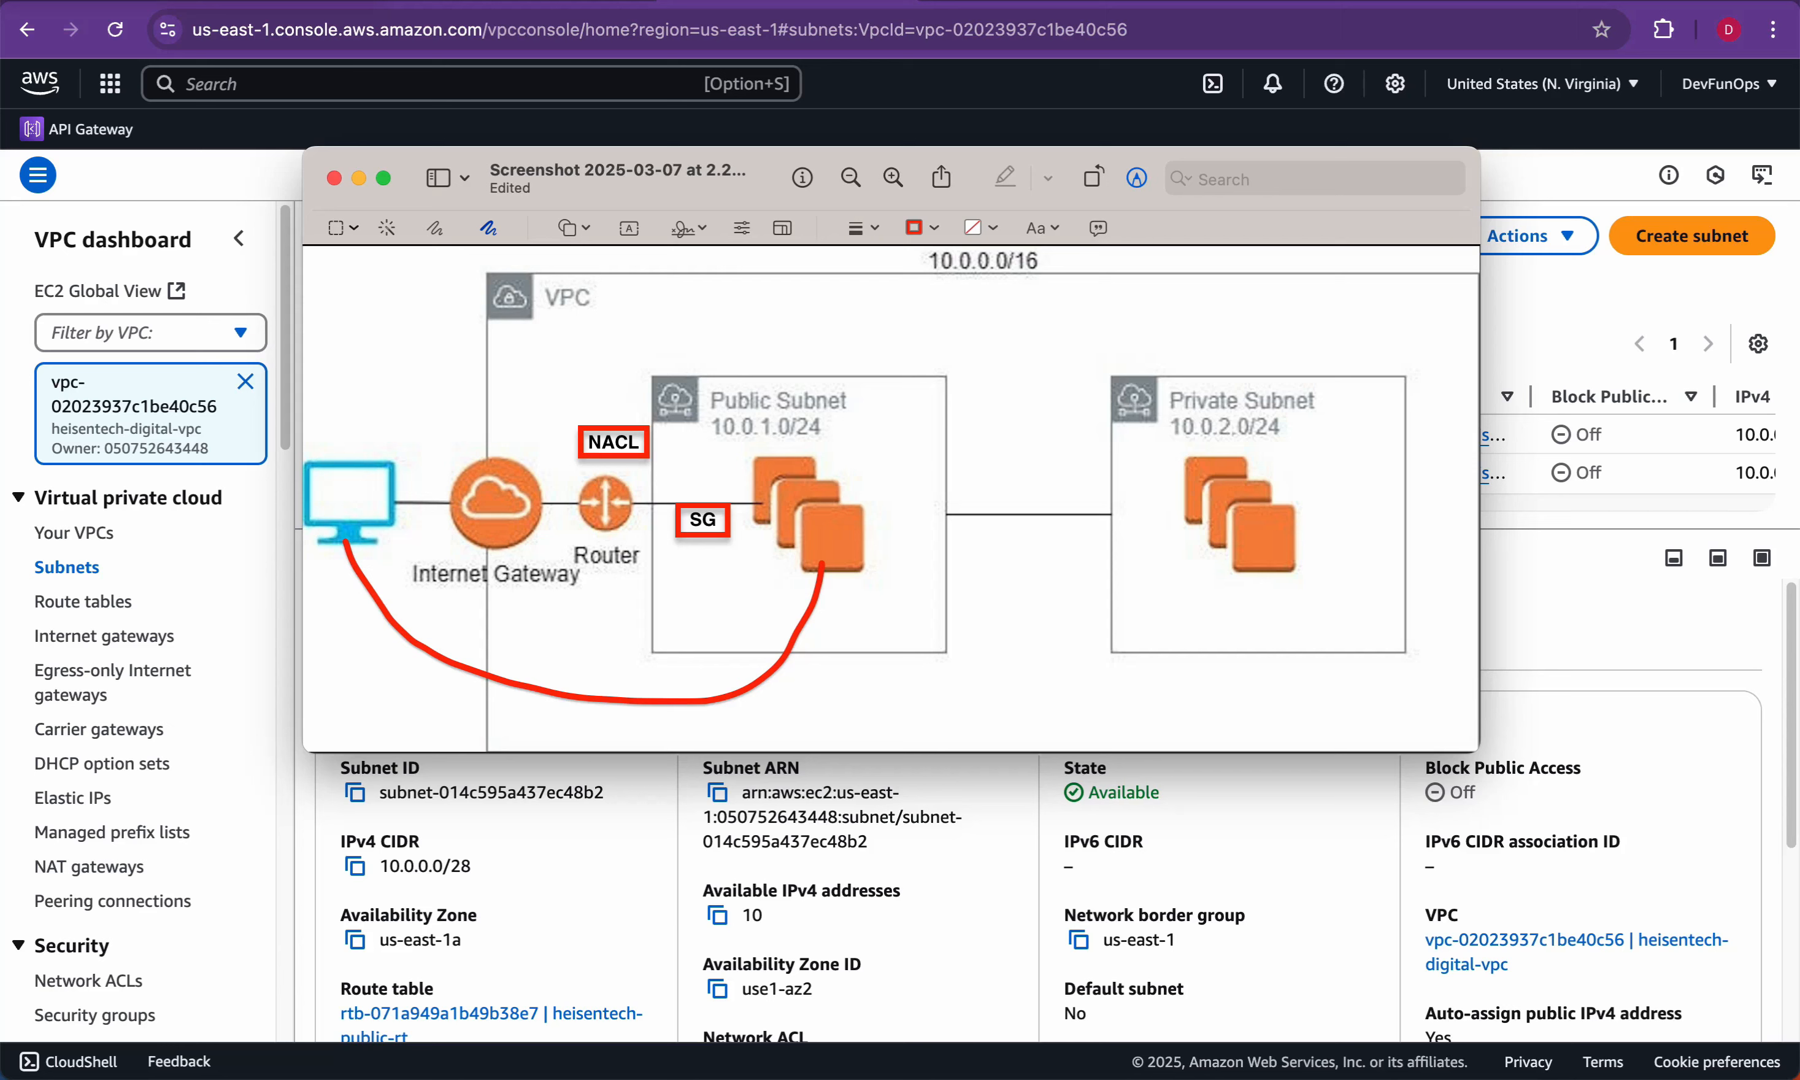
pyautogui.press('super+z')
pyautogui.press('super+z')
pyautogui.press('super+z')
# Step: Sketch a red curve from the computer to the private subnet's instances, with a stroke across it and marks at the private subnet
pyautogui.moveTo(333, 528)
pyautogui.mouseDown()
pyautogui.moveTo(1014, 725)
pyautogui.moveTo(1193, 516)
pyautogui.mouseUp()
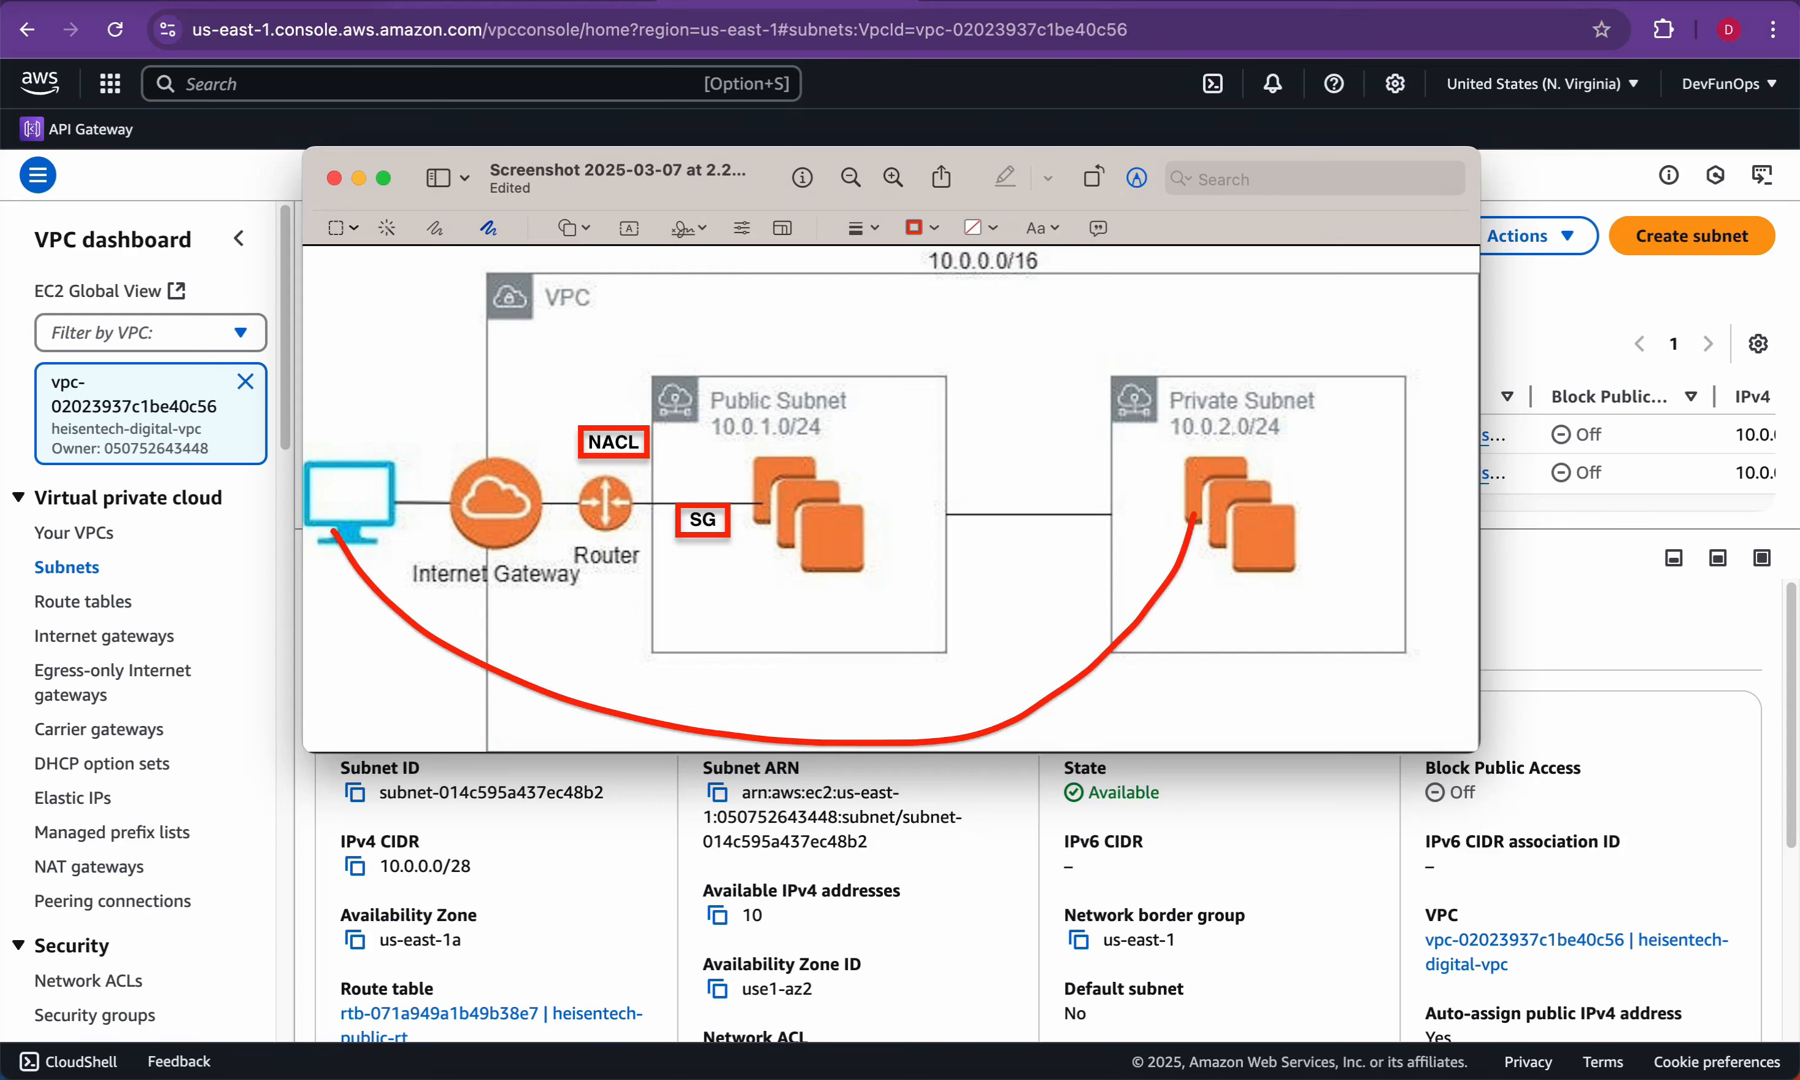
pyautogui.moveTo(1026, 662); pyautogui.dragTo(1077, 678)
pyautogui.moveTo(1077, 678); pyautogui.dragTo(1075, 667)
pyautogui.click(1074, 690)
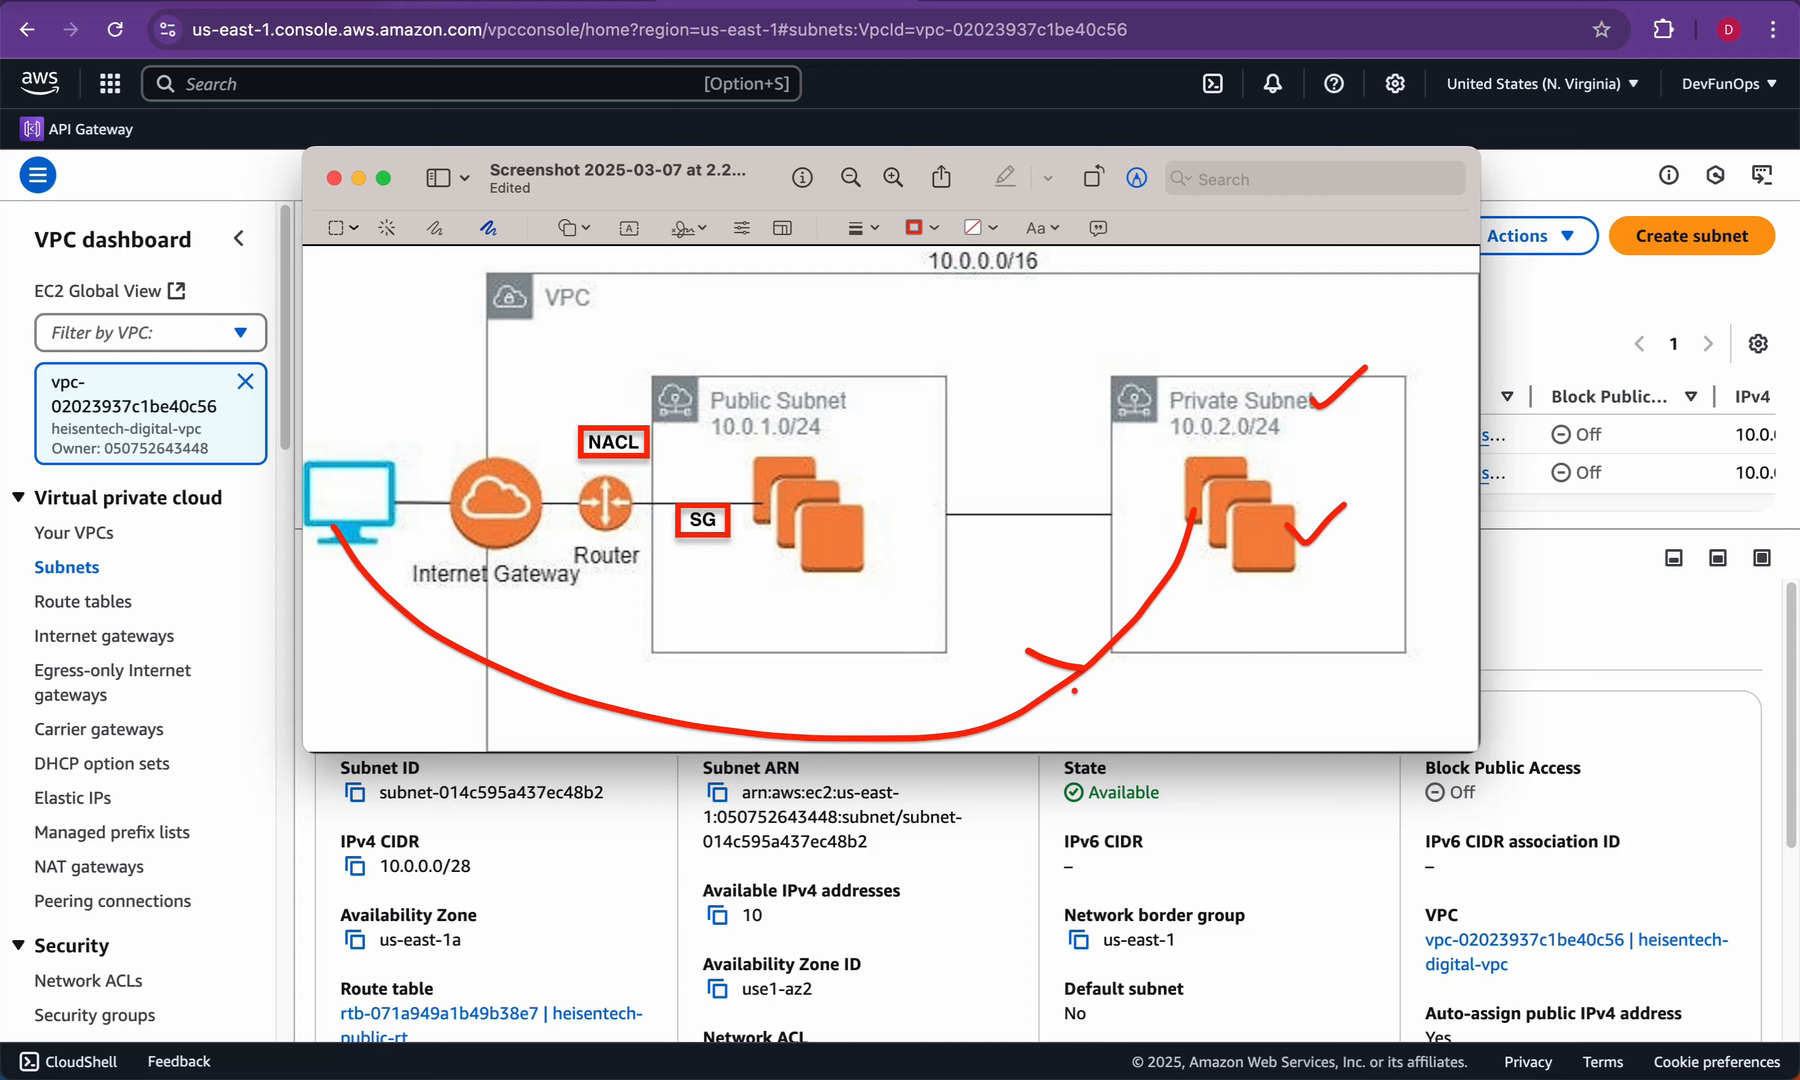
pyautogui.moveTo(1162, 389); pyautogui.dragTo(1239, 361)
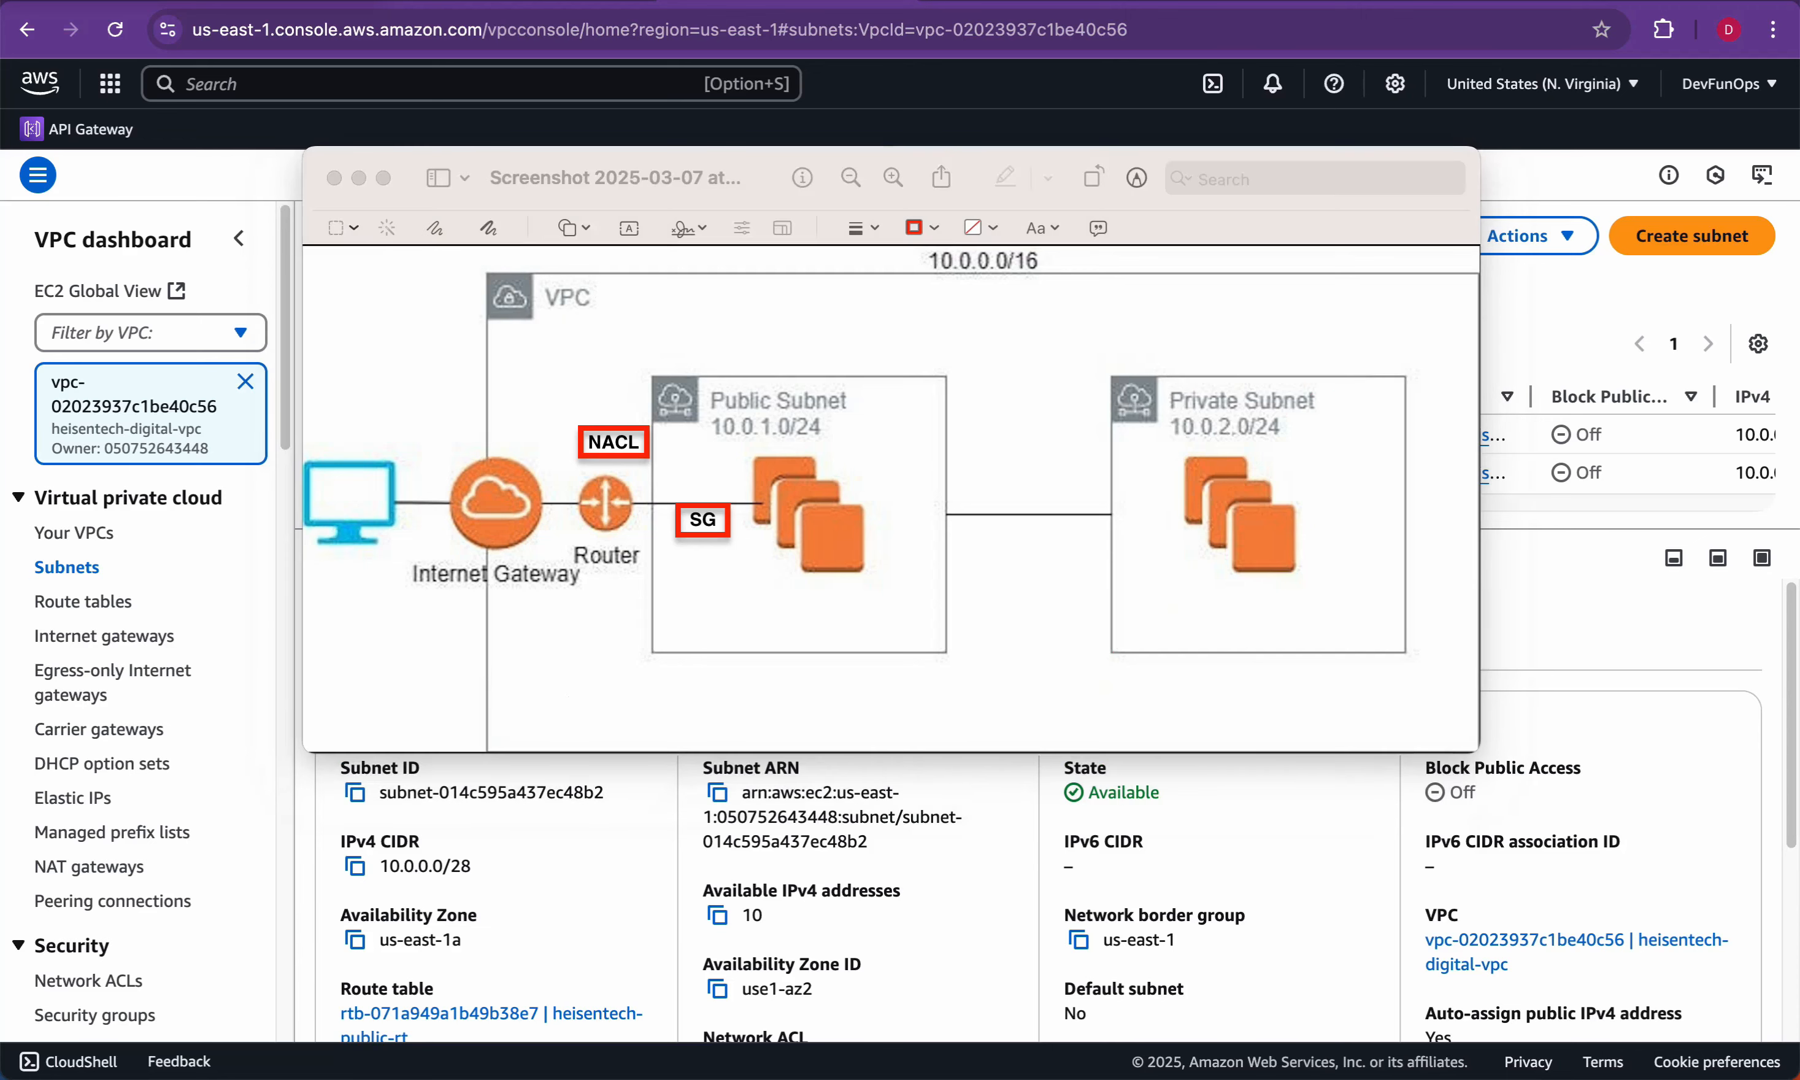
# Step: Switch back to the AWS console in Chrome and open the list of VPCs
pyautogui.press('super+Tab')
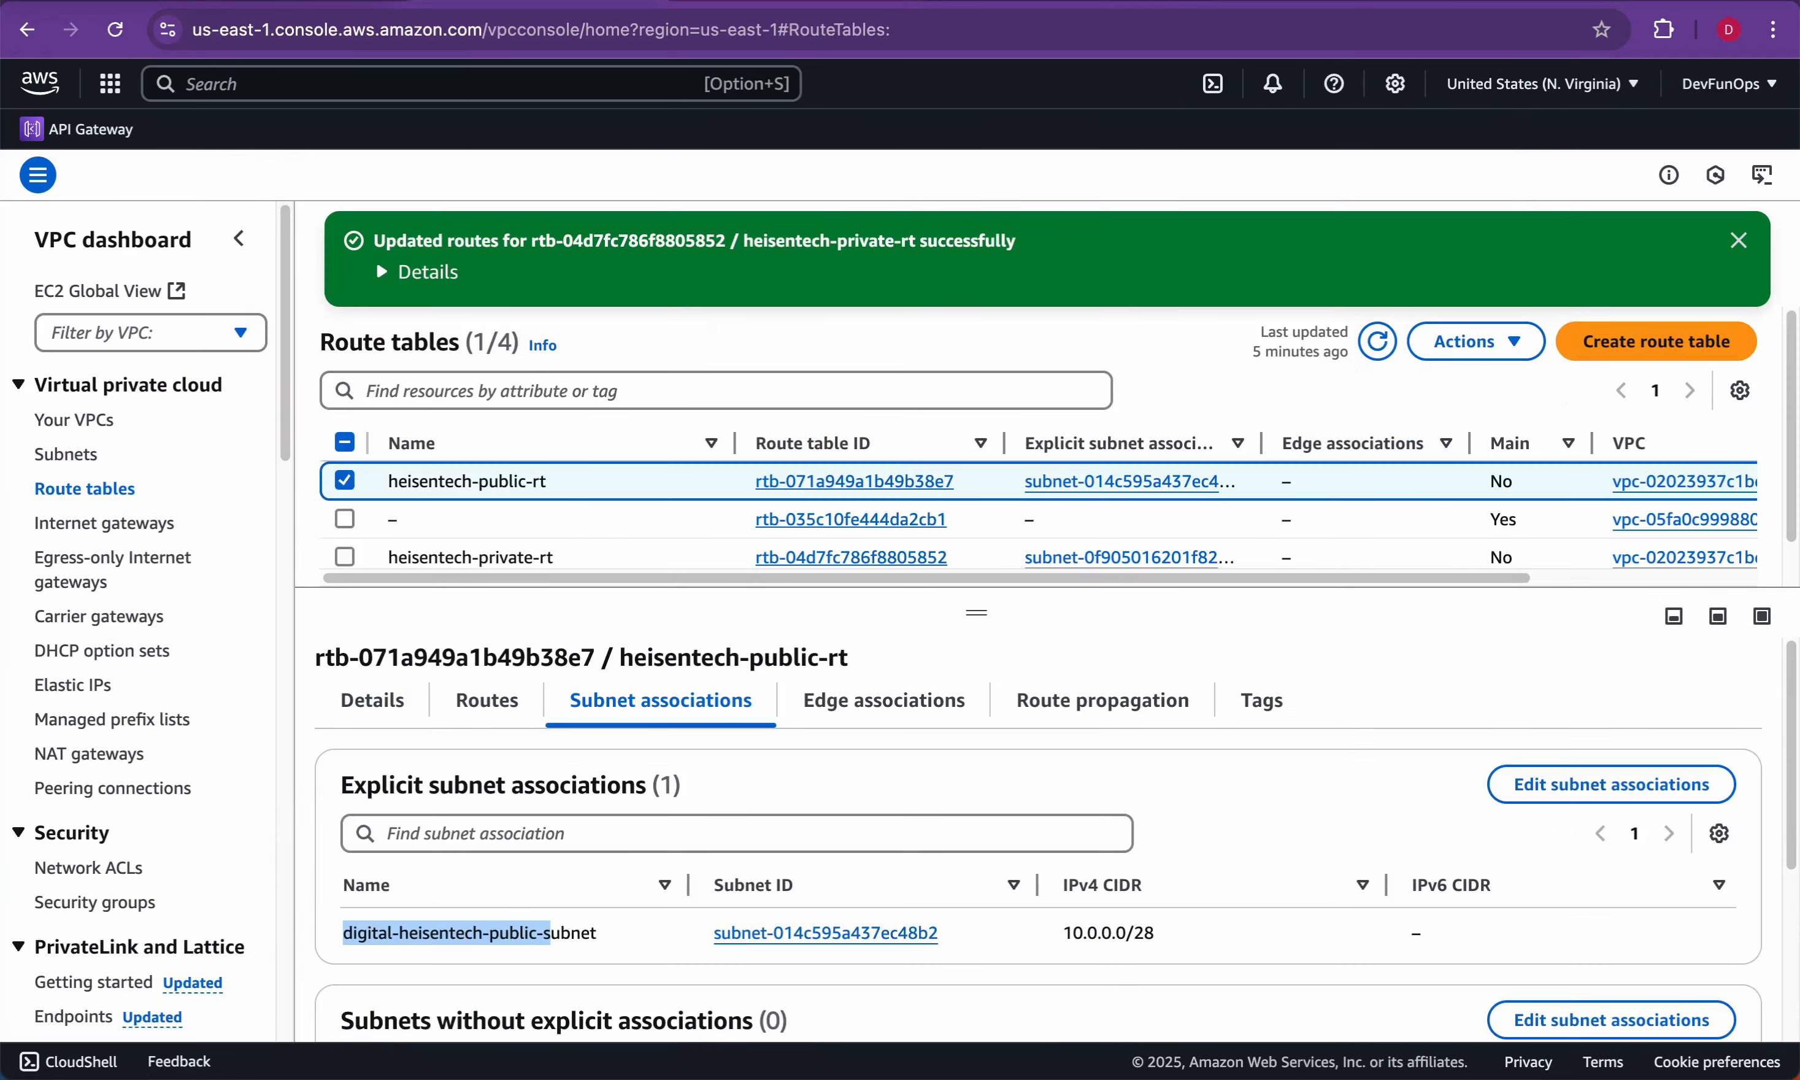
pyautogui.click(75, 419)
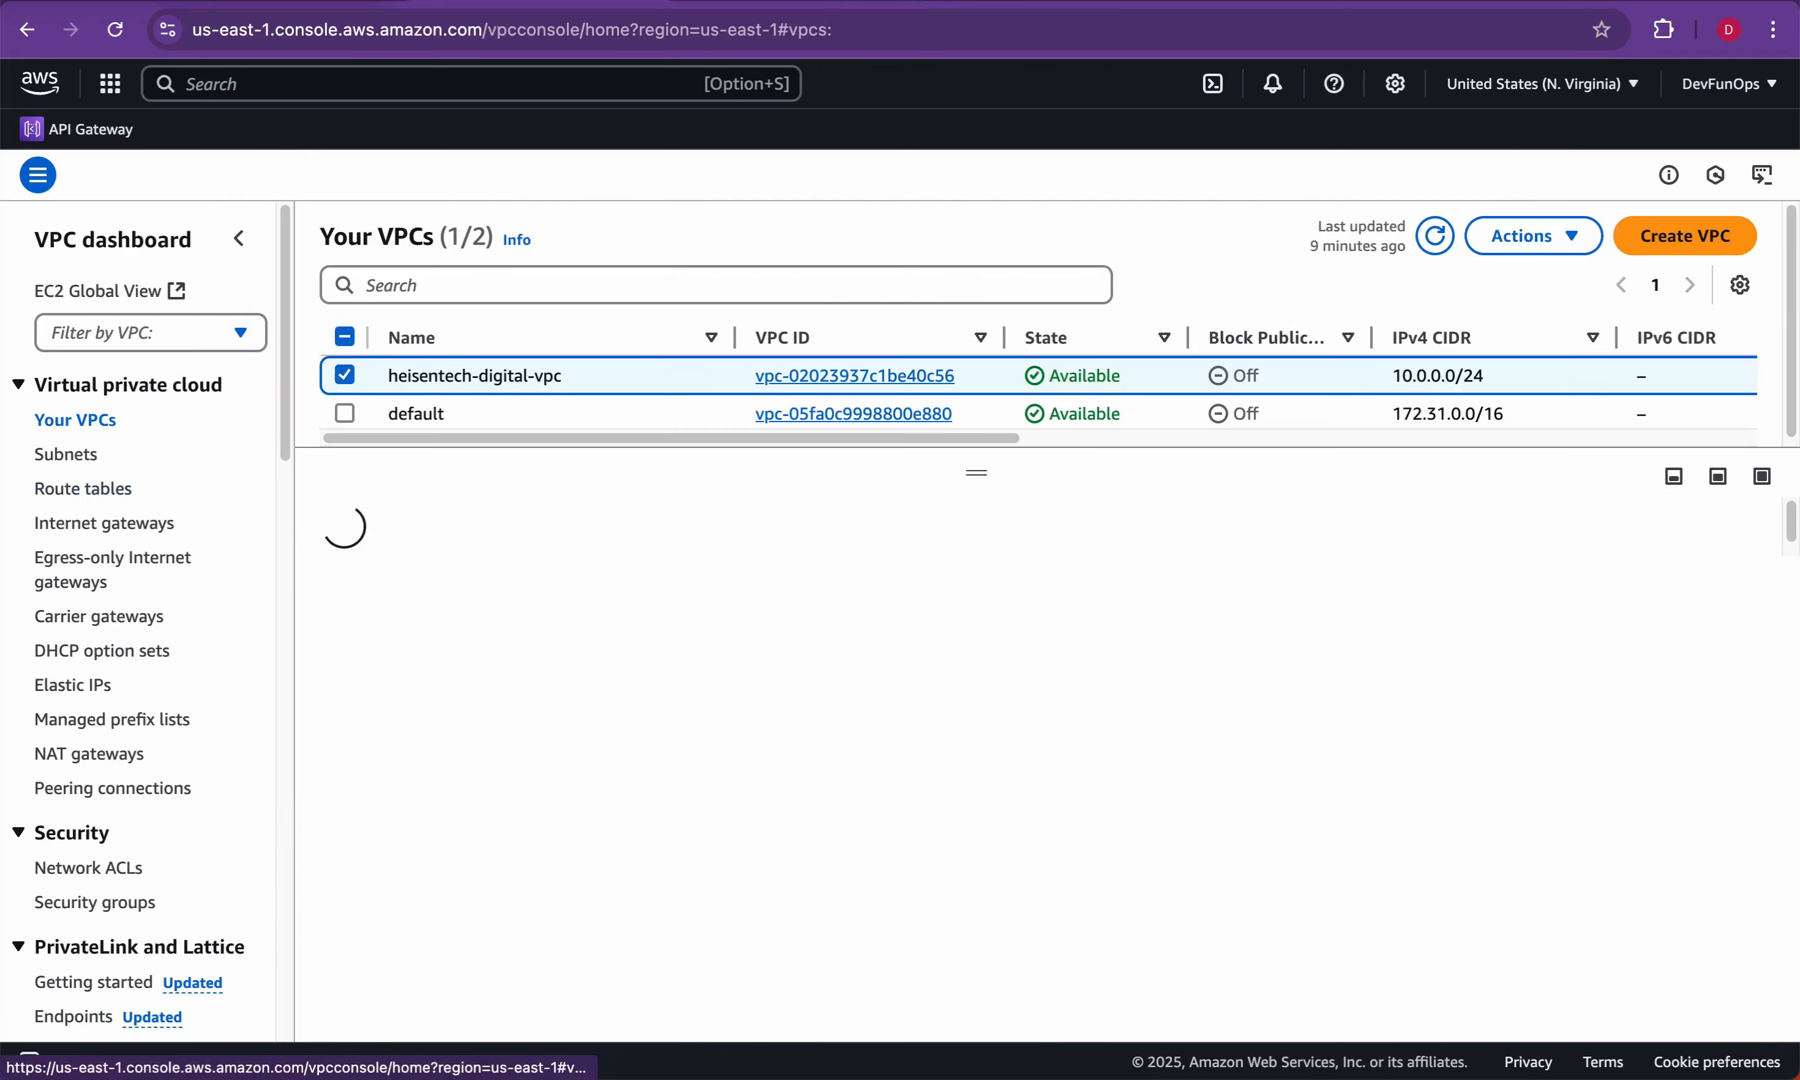